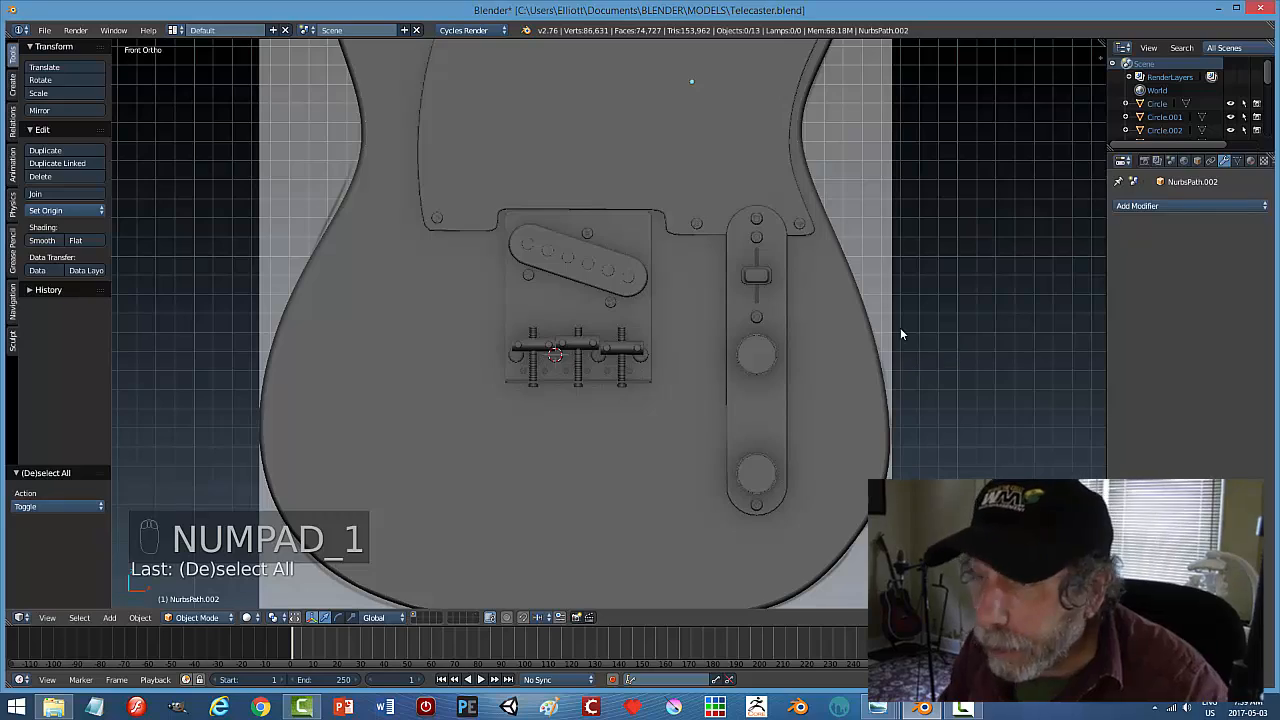
Add a mesh circle with 32 vertices and a radius of 1.000 to the scene
{"action": "scroll", "coordinate": [900, 327], "scroll_direction": "down", "scroll_amount": 7}
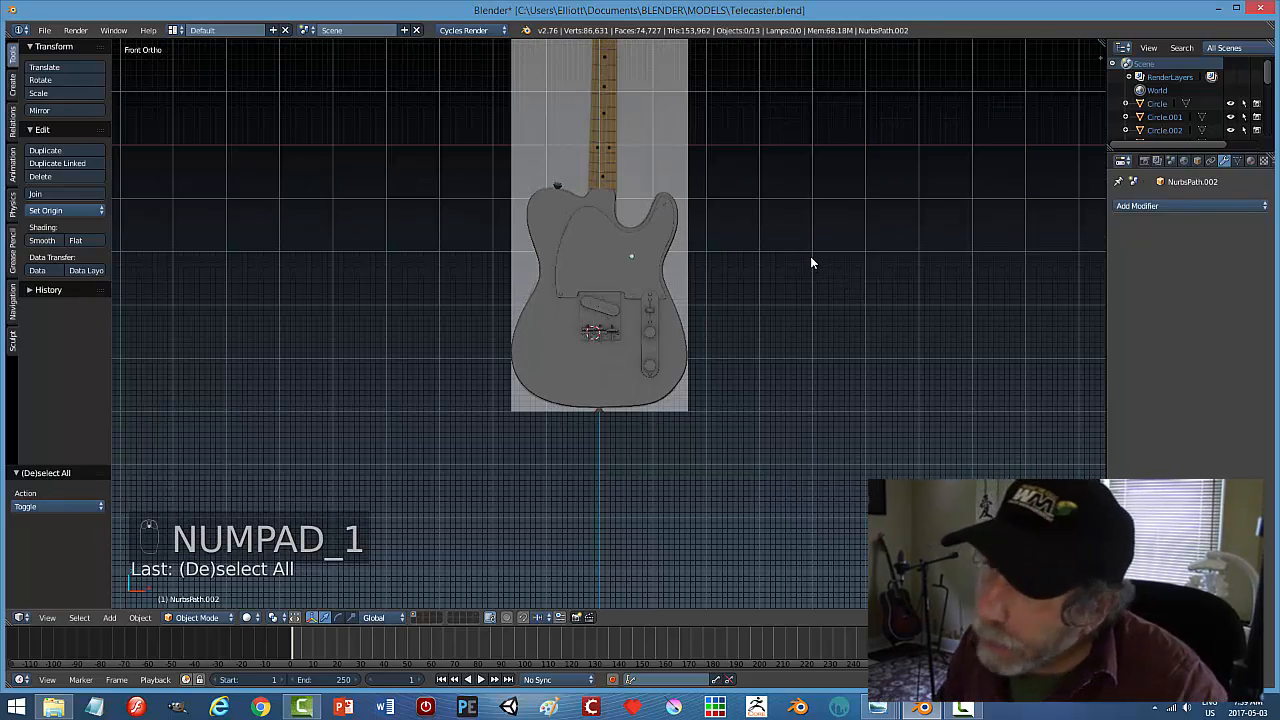
{"action": "middle_click_drag", "start_coordinate": [782, 240], "coordinate": [780, 394], "text": "shift"}
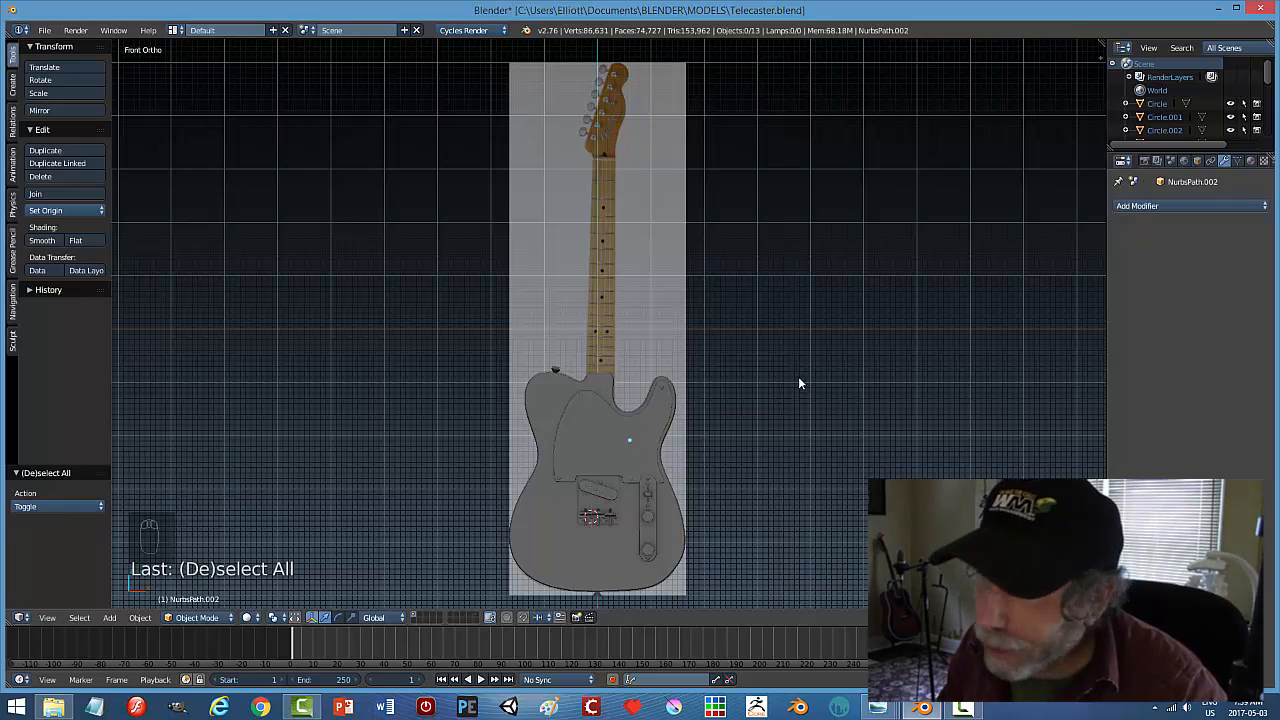
{"action": "scroll", "coordinate": [798, 378], "scroll_direction": "up", "scroll_amount": 2}
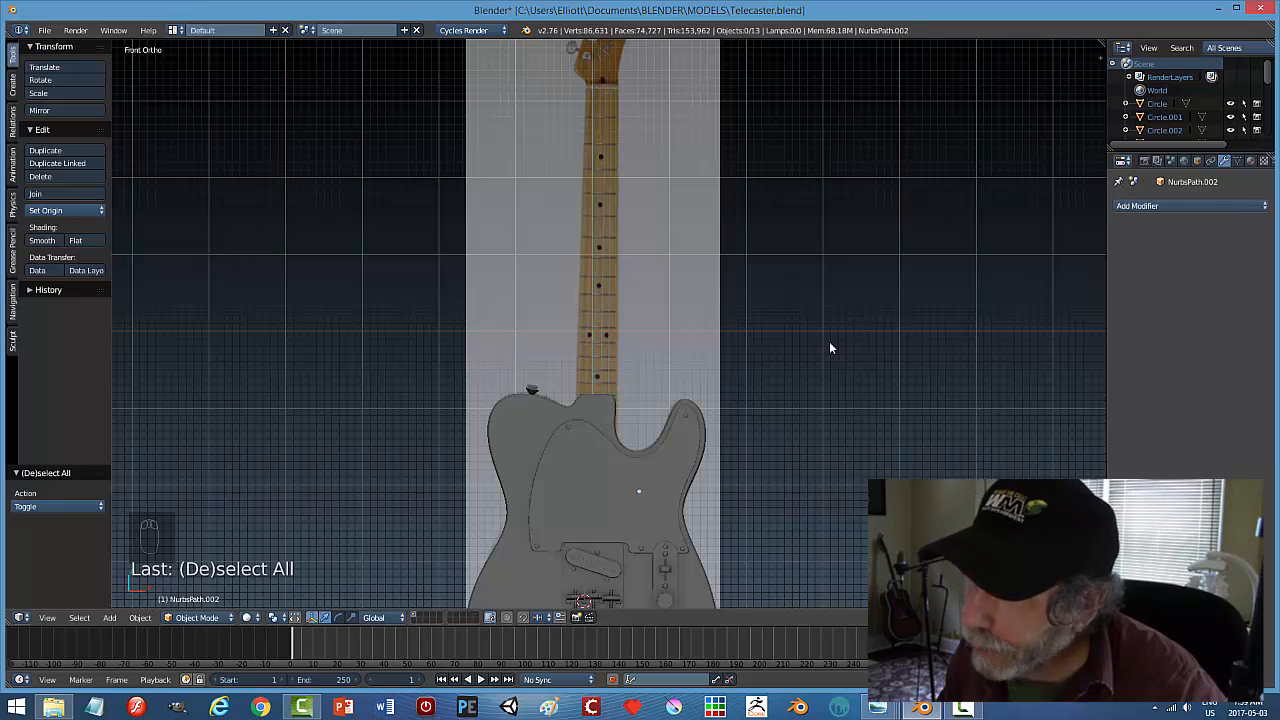
{"action": "scroll", "coordinate": [829, 342], "scroll_direction": "down", "scroll_amount": 1}
{"action": "middle_click_drag", "start_coordinate": [799, 323], "coordinate": [758, 337], "text": "shift"}
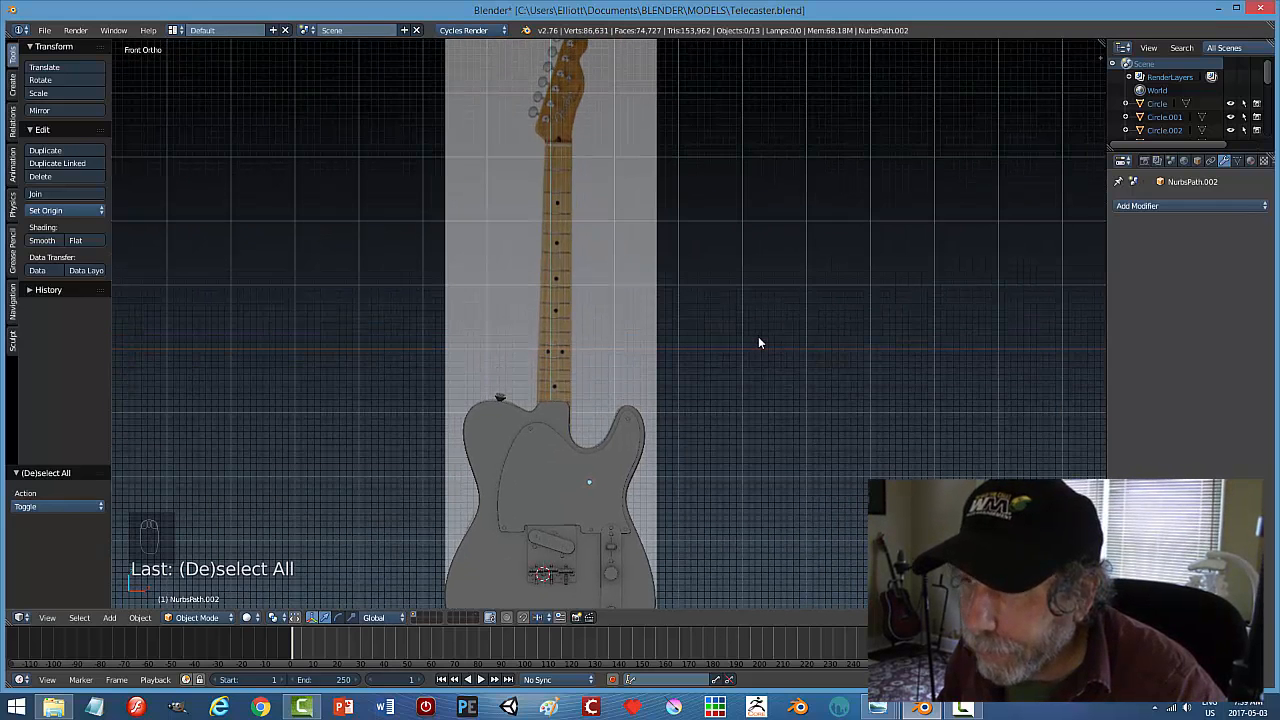
{"action": "scroll", "coordinate": [758, 343], "scroll_direction": "up", "scroll_amount": 1}
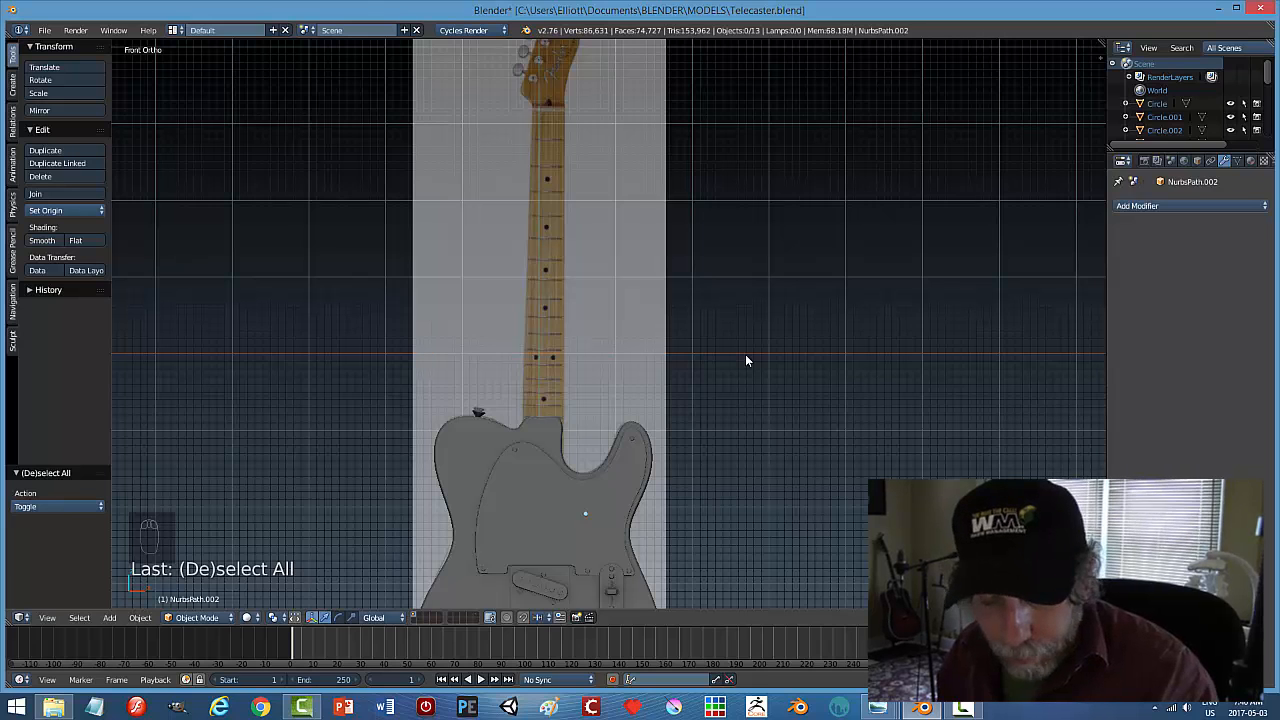
{"action": "key", "text": "shift+a"}
{"action": "mouse_move", "coordinate": [745, 354]}
{"action": "left_click", "coordinate": [798, 380]}
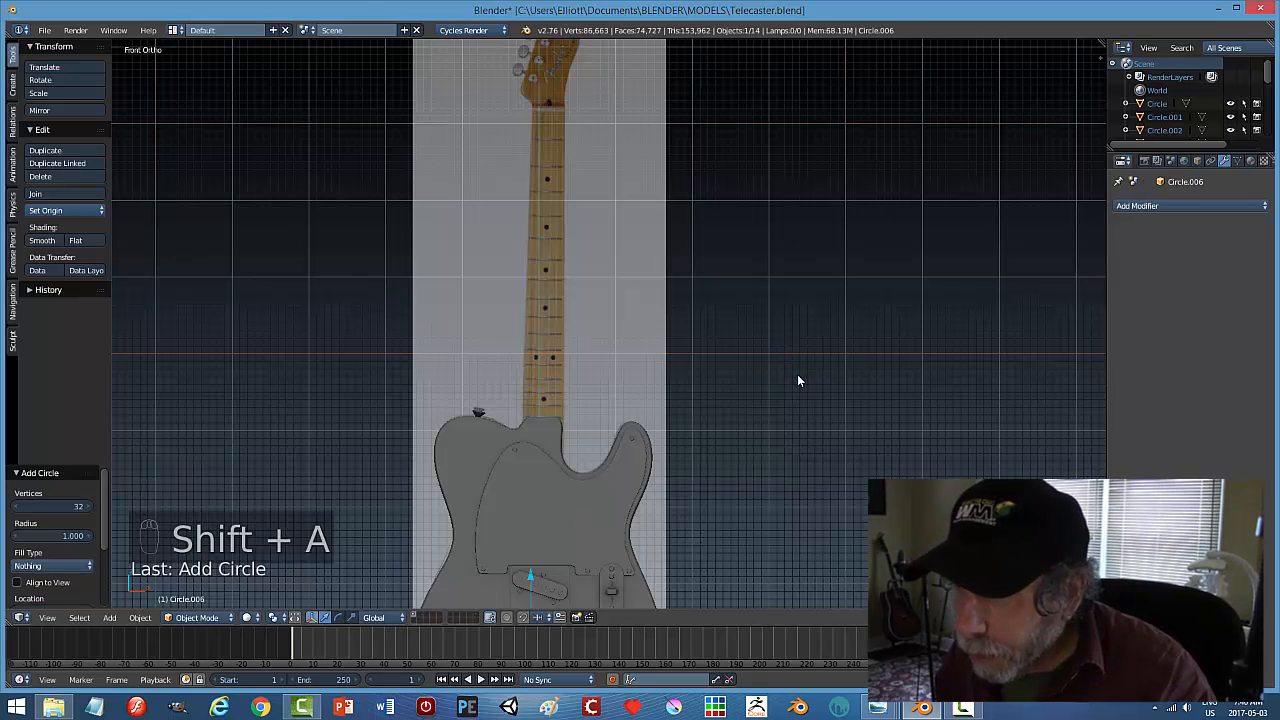
Move the circle up about 3.14 along Z and about 0.17 along X to centre it on the reference neck
{"action": "scroll", "coordinate": [676, 513], "scroll_direction": "down", "scroll_amount": 1}
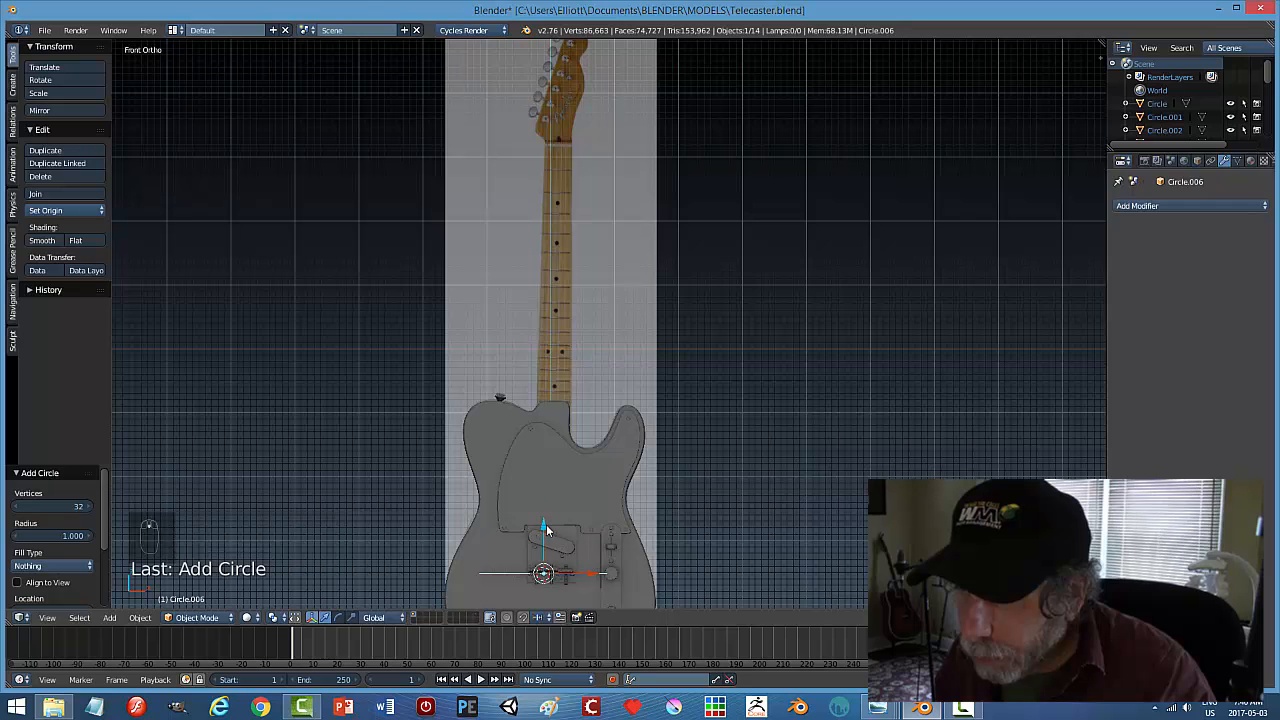
{"action": "left_click_drag", "start_coordinate": [546, 530], "coordinate": [565, 321]}
{"action": "scroll", "coordinate": [691, 386], "scroll_direction": "up", "scroll_amount": 4}
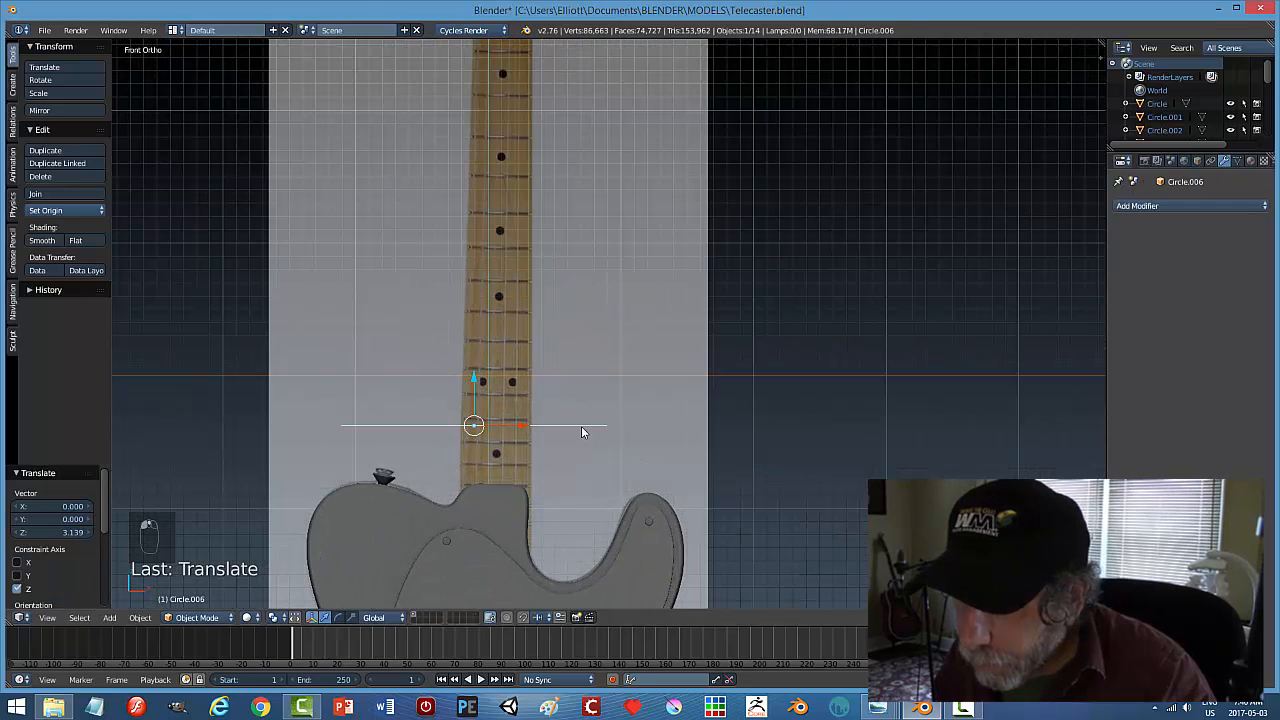
{"action": "left_click_drag", "start_coordinate": [525, 427], "coordinate": [535, 432]}
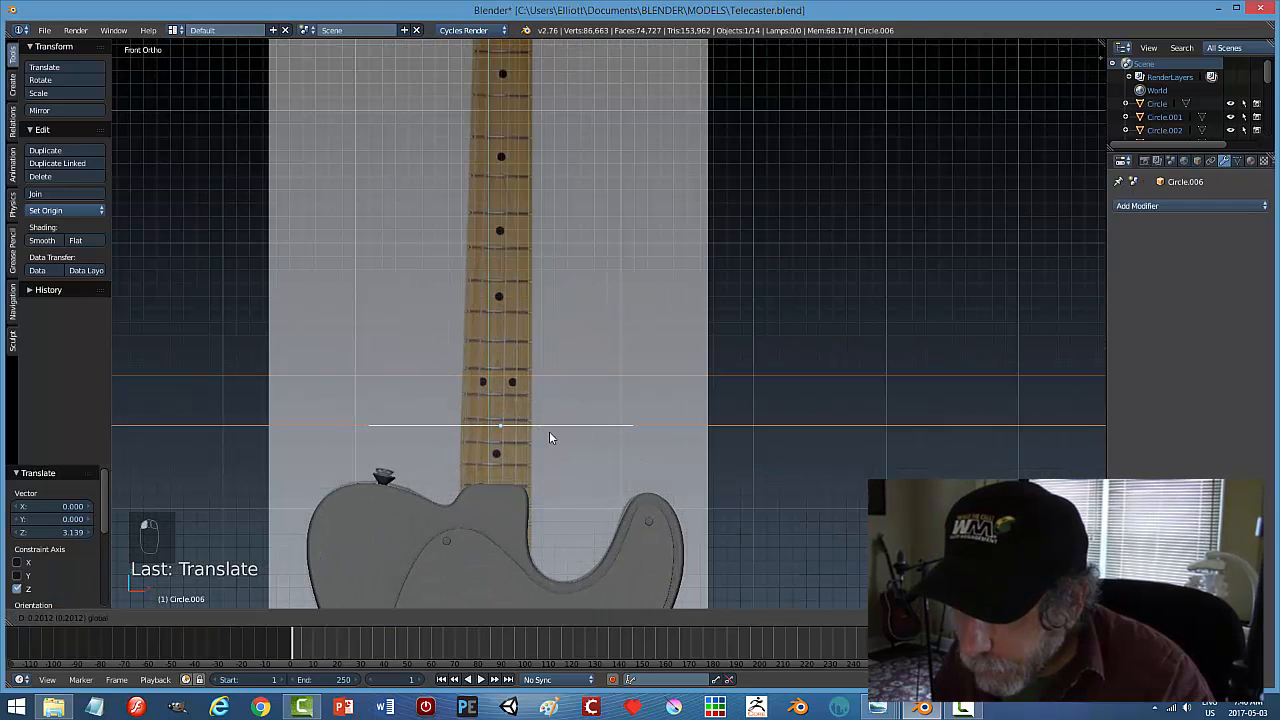
{"action": "left_click_drag", "start_coordinate": [546, 434], "coordinate": [546, 434]}
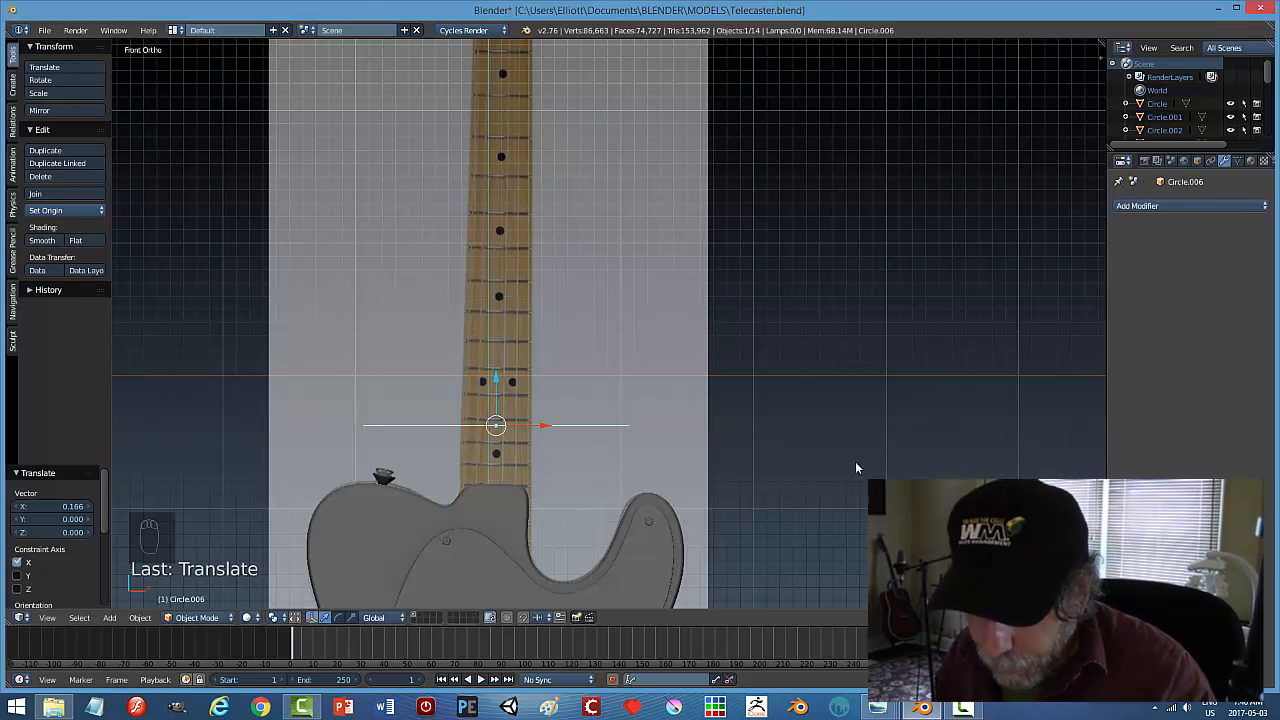
Scale the circle to about 0.27 to match the neck's width and lower it about 0.28 along Z towards the body
{"action": "key", "text": "s"}
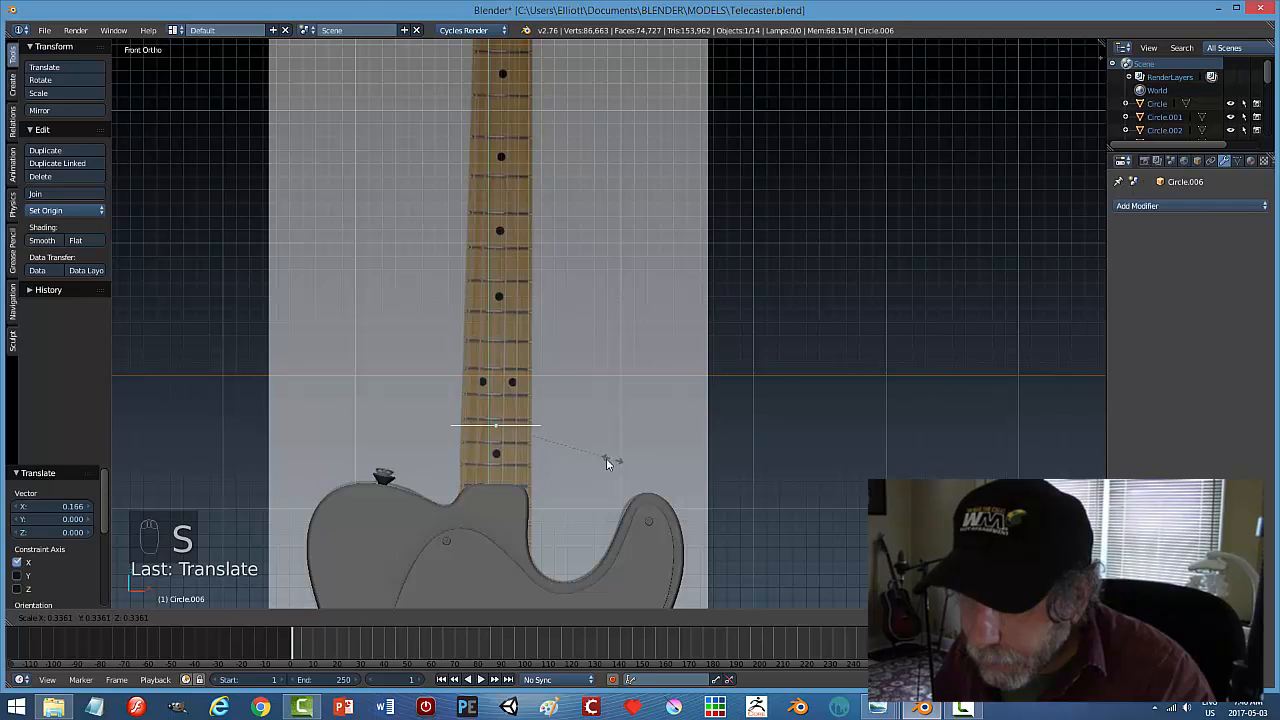
{"action": "left_click", "coordinate": [585, 459]}
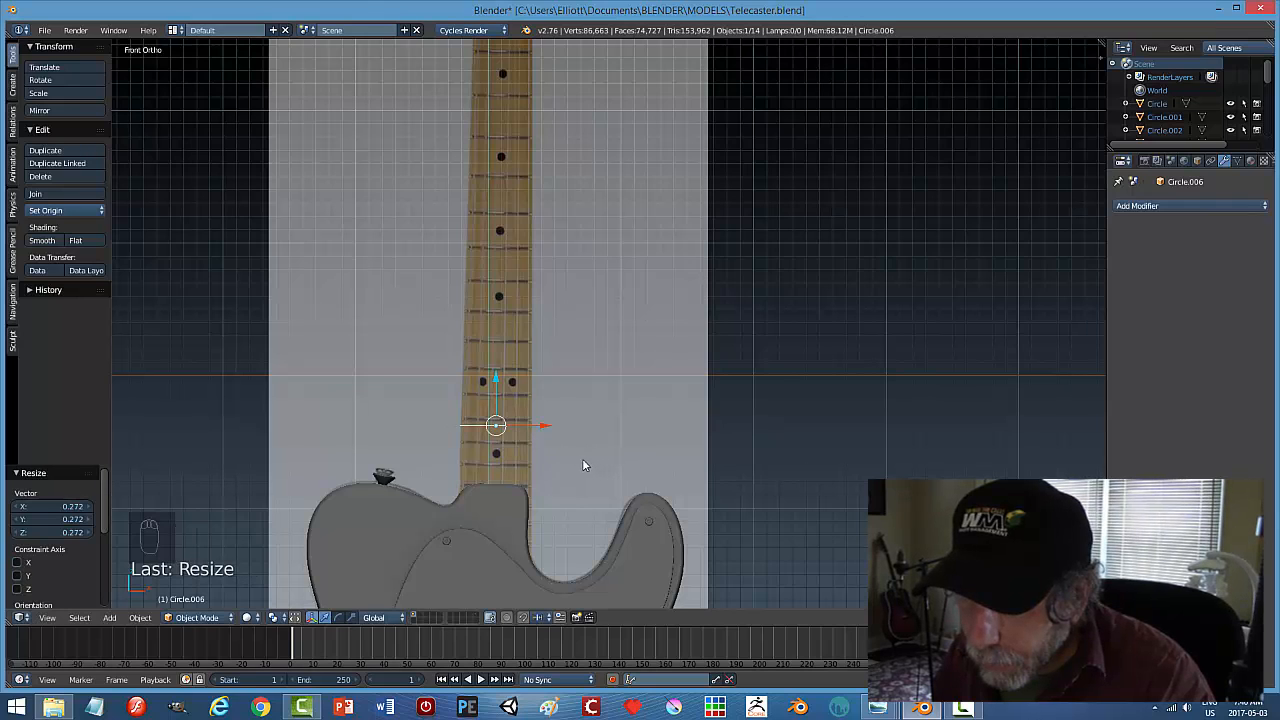
{"action": "left_click_drag", "start_coordinate": [493, 380], "coordinate": [495, 416]}
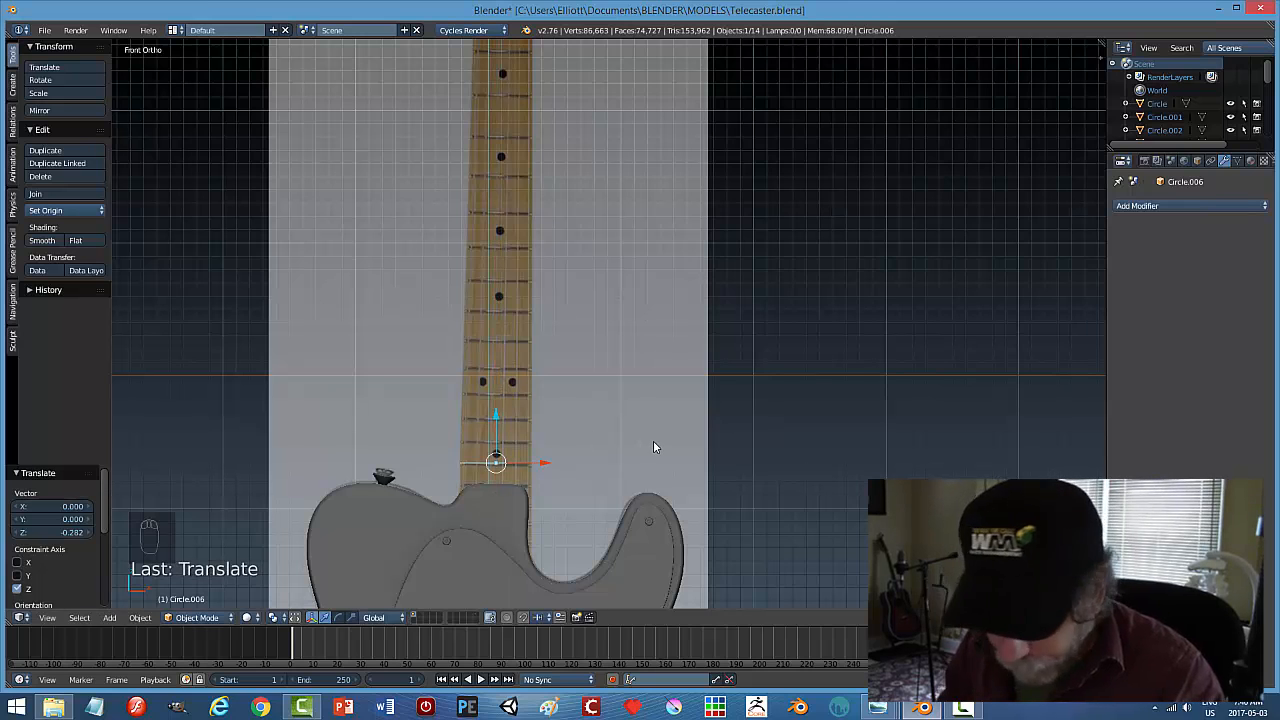
Examine the circle's placement against the neck and body in wireframe from the front and in solid shading from above
{"action": "key", "text": "z"}
{"action": "left_click", "coordinate": [750, 447]}
{"action": "scroll", "coordinate": [629, 491], "scroll_direction": "down", "scroll_amount": 1}
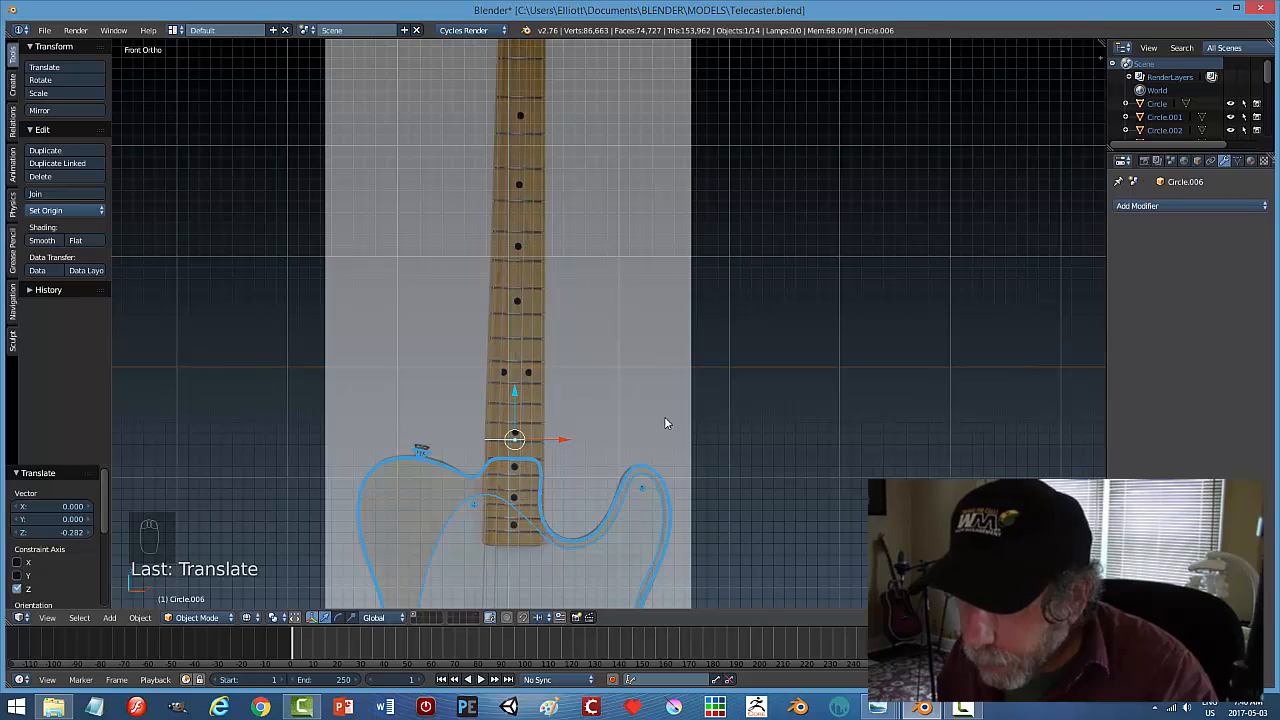
{"action": "scroll", "coordinate": [665, 420], "scroll_direction": "up", "scroll_amount": 1}
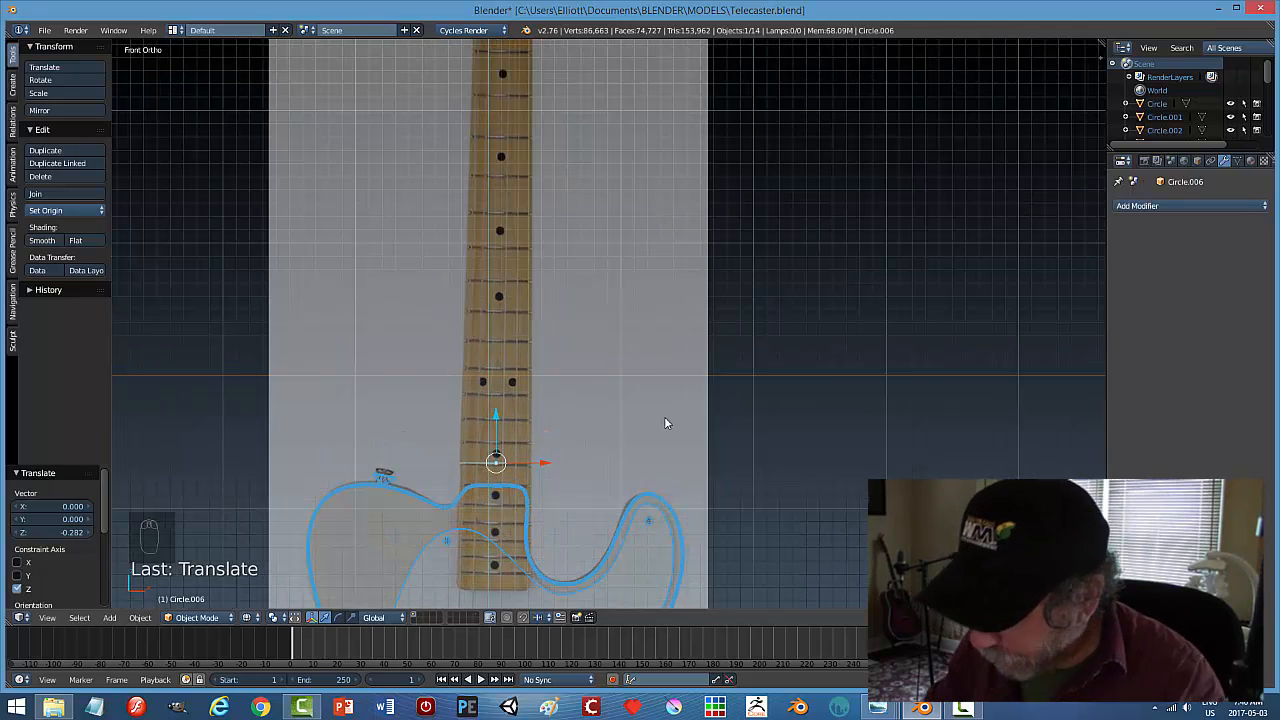
{"action": "key", "text": "KP_7"}
{"action": "middle_click_drag", "start_coordinate": [586, 210], "coordinate": [586, 317], "text": "shift"}
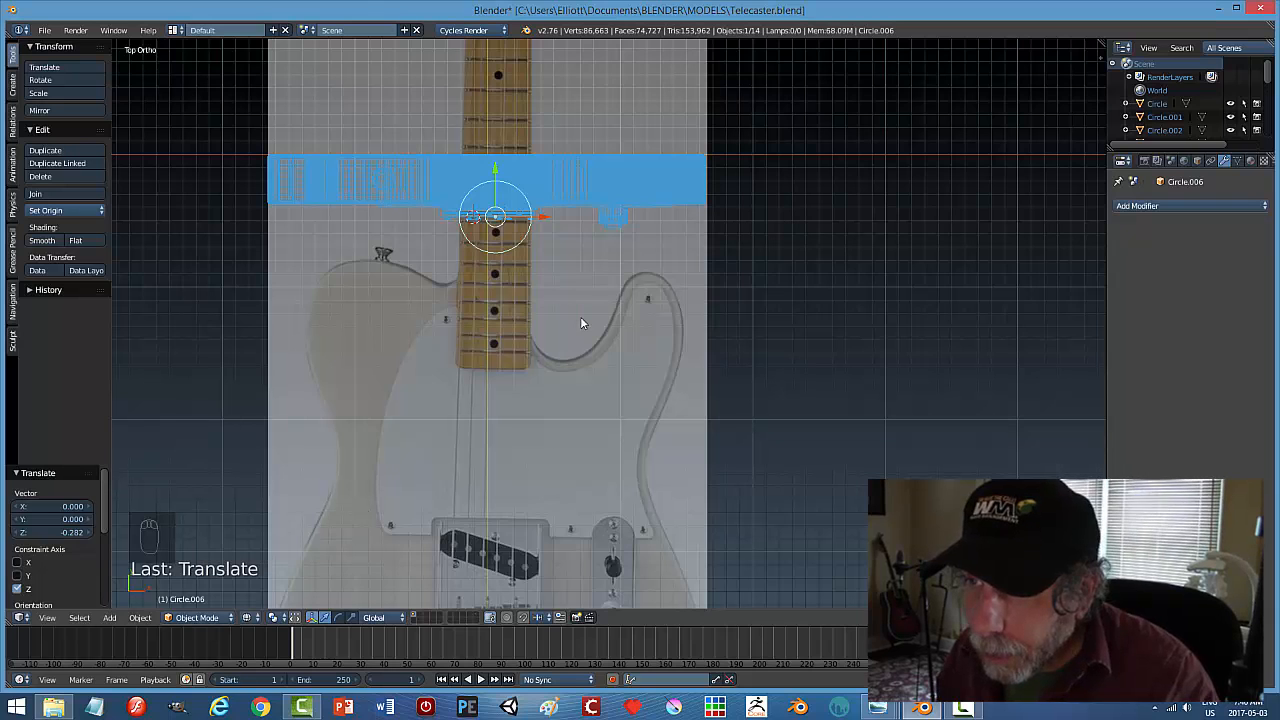
{"action": "key", "text": "z"}
{"action": "left_click", "coordinate": [586, 392]}
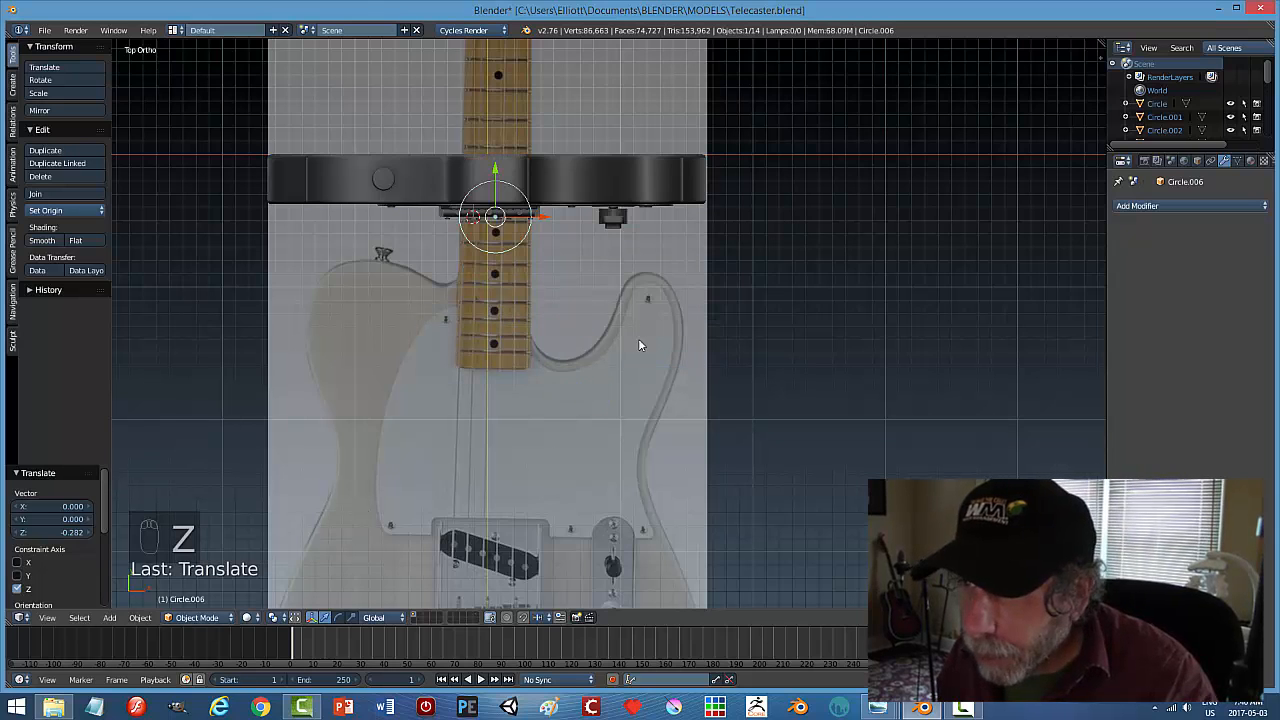
Try to flatten the whole circle to about 0.12 along the Y axis
{"action": "key", "text": "s"}
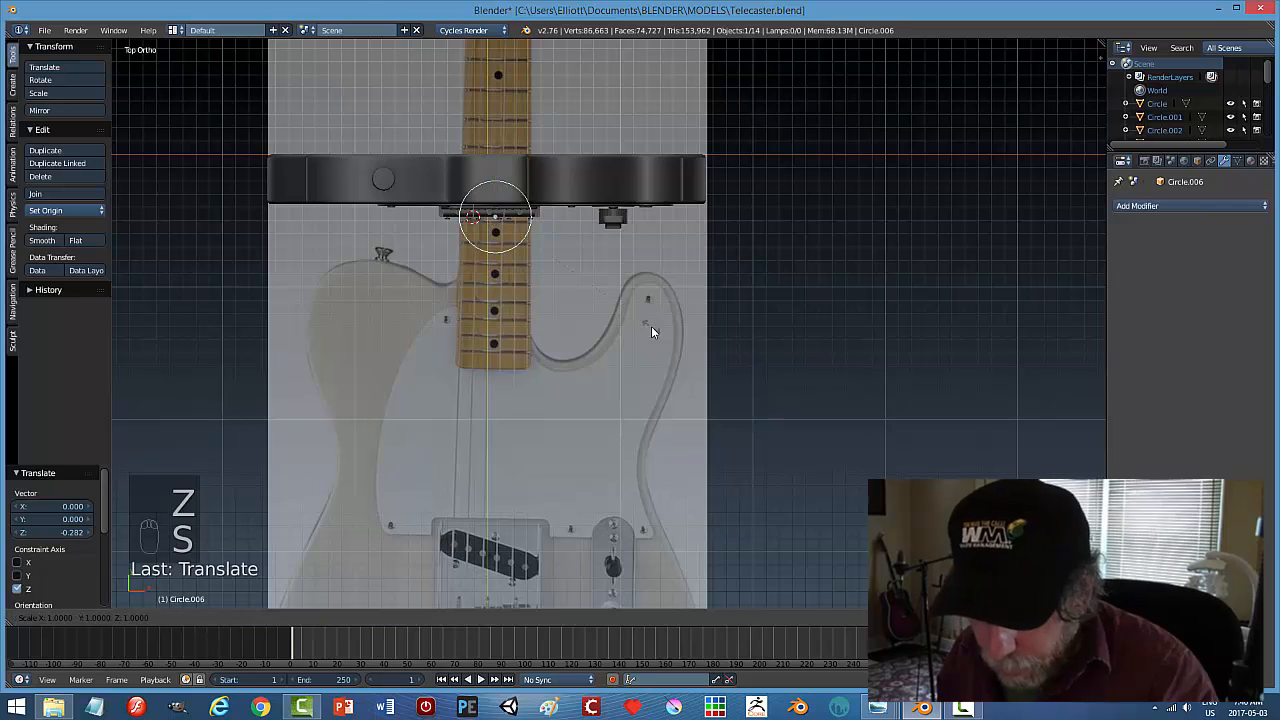
{"action": "key", "text": "y"}
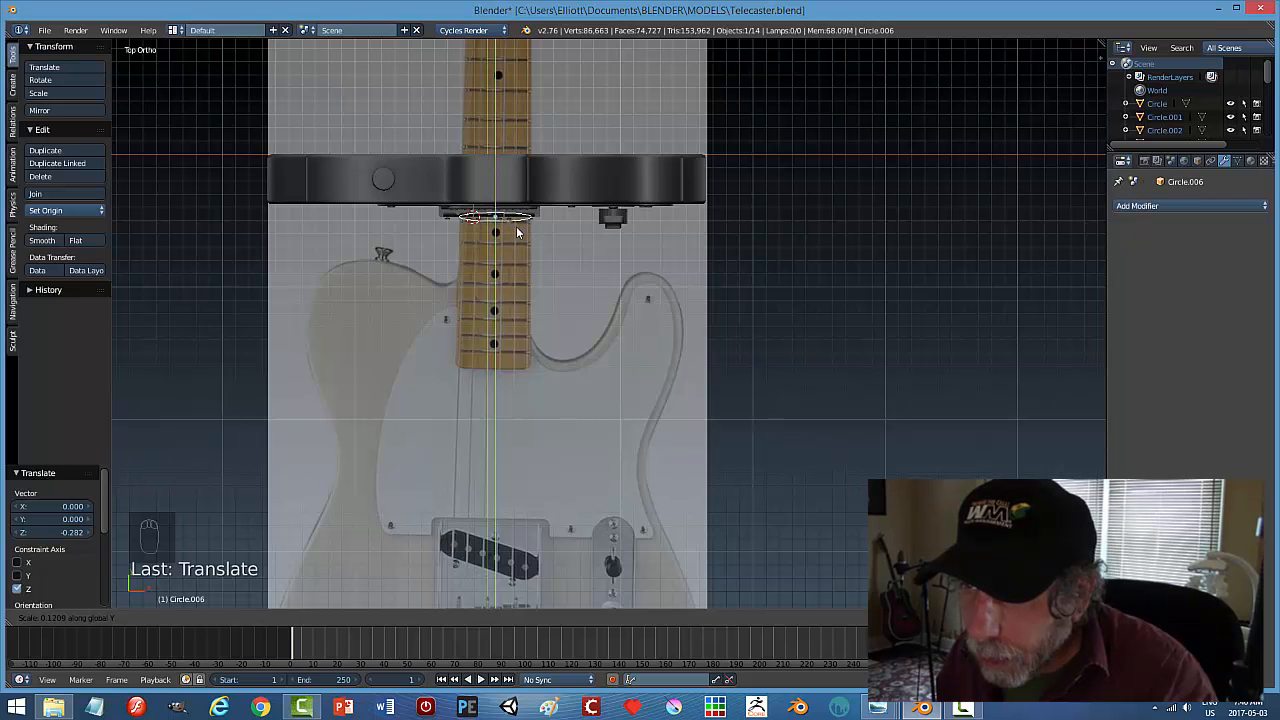
{"action": "left_click", "coordinate": [518, 236]}
{"action": "scroll", "coordinate": [519, 236], "scroll_direction": "up", "scroll_amount": 3}
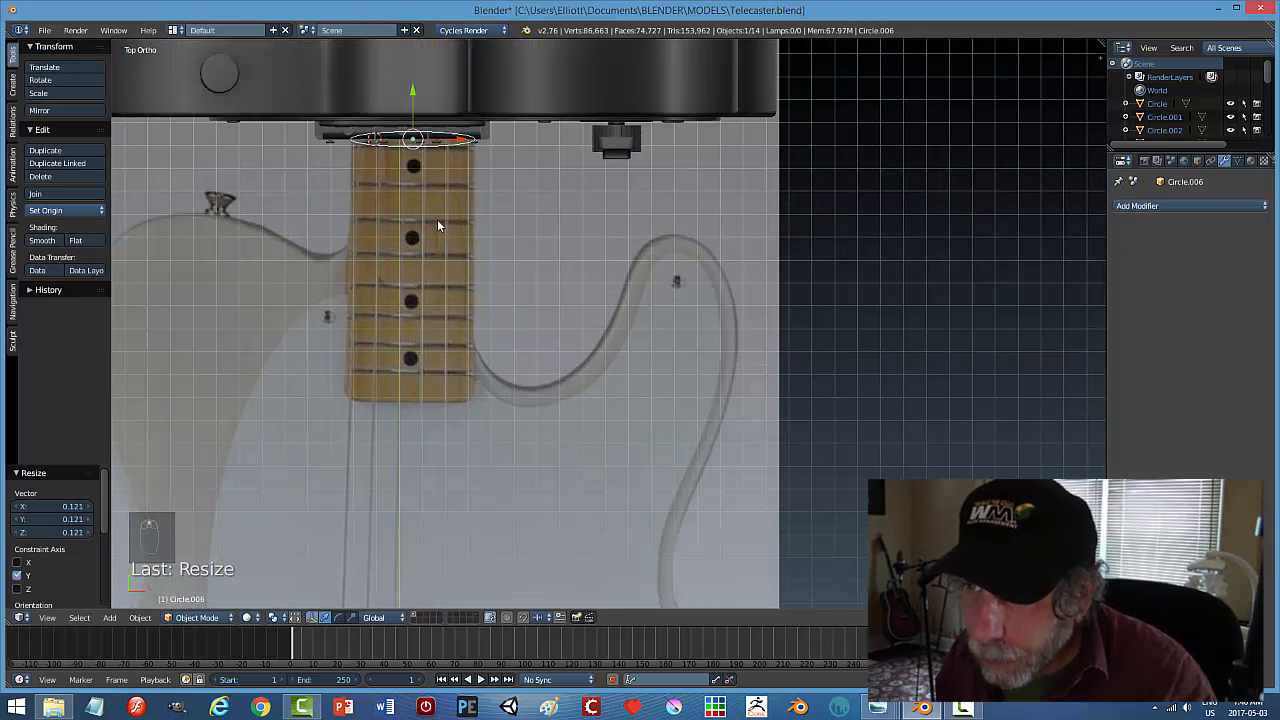
{"action": "middle_click_drag", "start_coordinate": [483, 237], "coordinate": [535, 399], "text": "shift"}
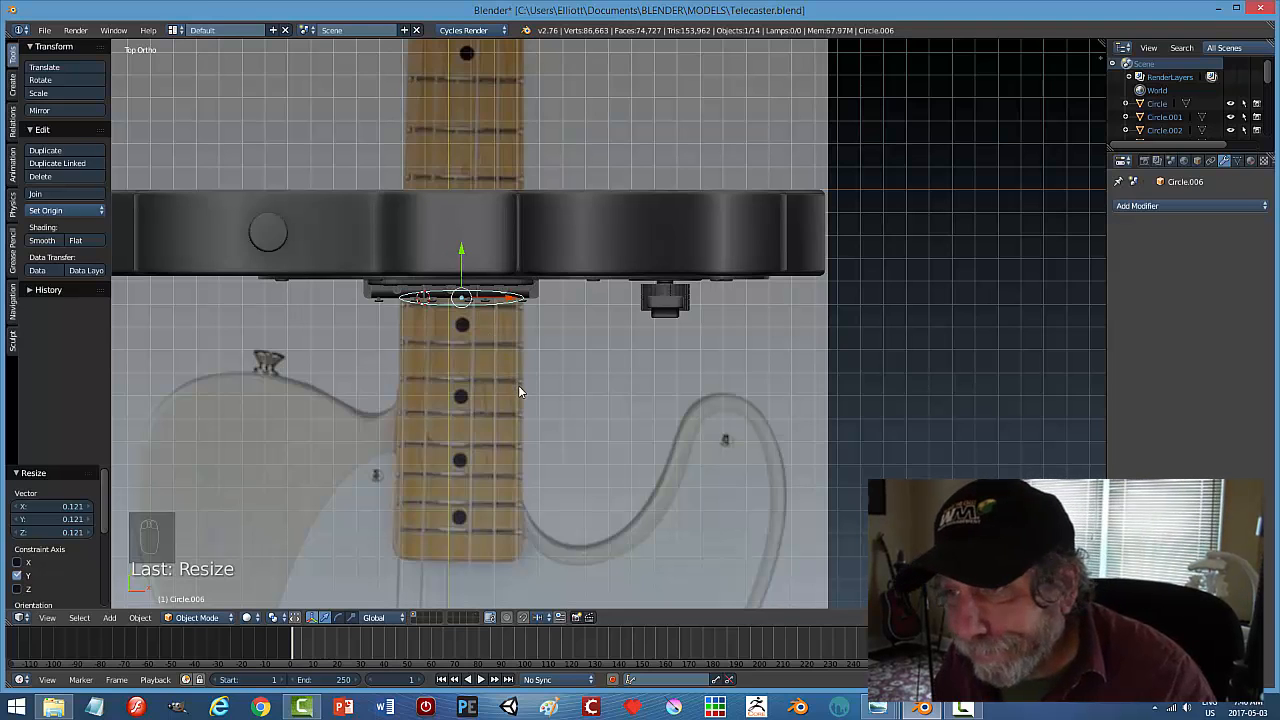
{"action": "scroll", "coordinate": [518, 386], "scroll_direction": "up", "scroll_amount": 3}
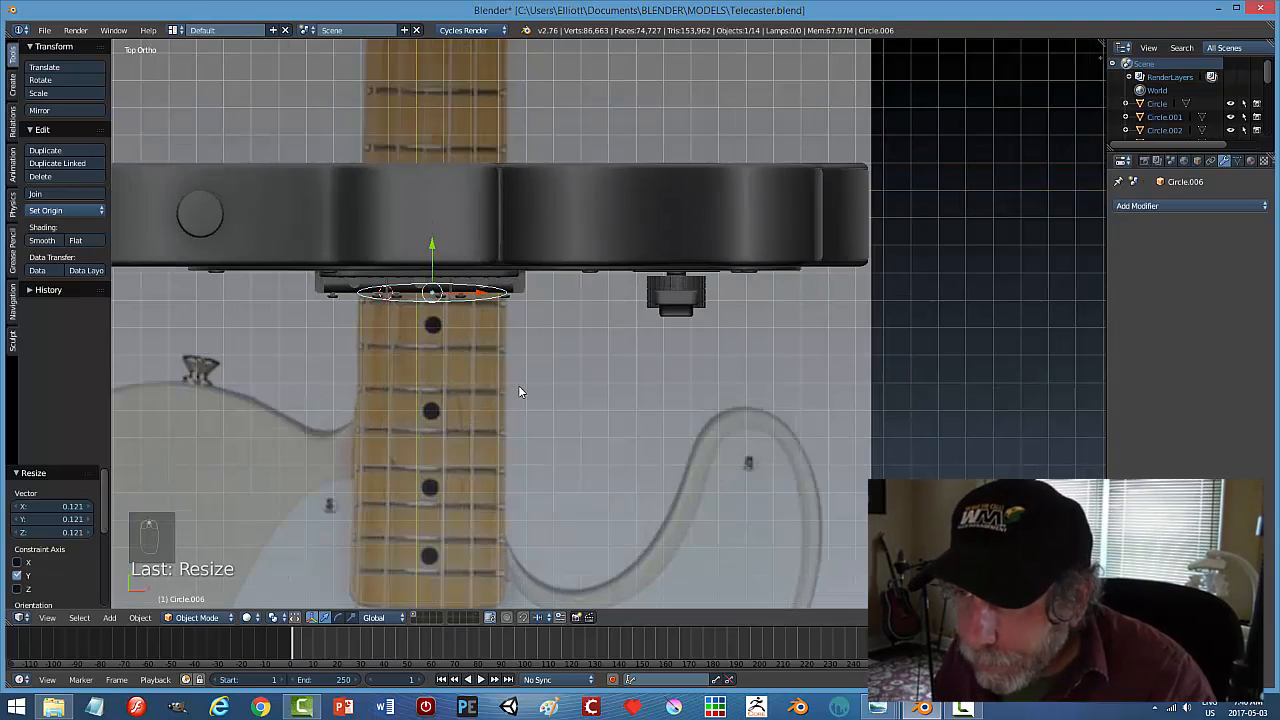
{"action": "middle_click_drag", "start_coordinate": [471, 365], "coordinate": [582, 425], "text": "shift"}
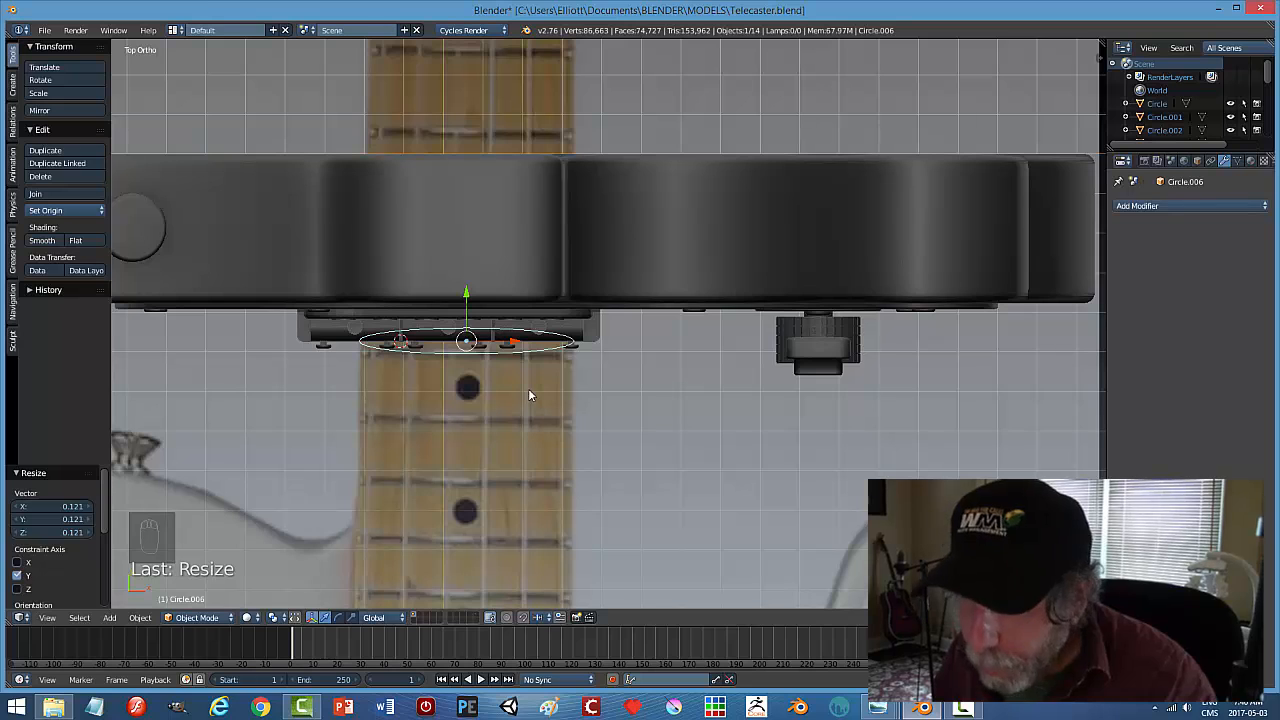
{"action": "key", "text": "ctrl+z"}
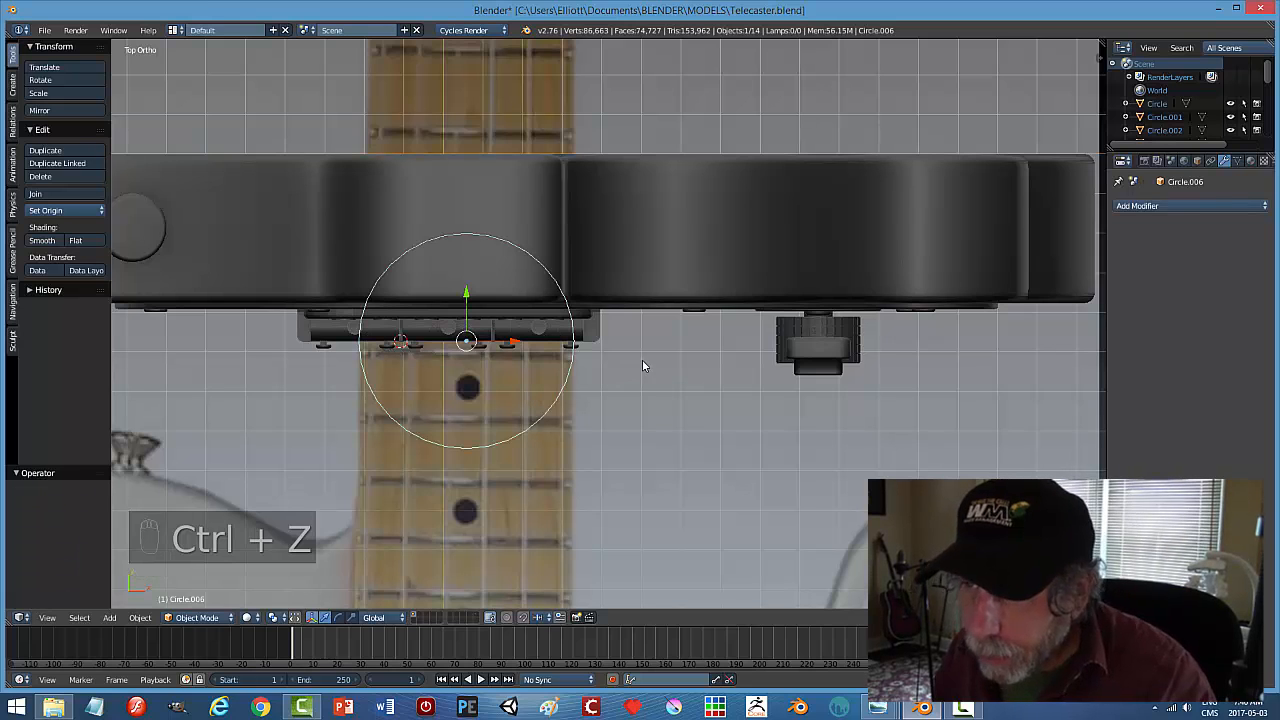
In Edit Mode, delete the vertices of the circle's half that overlaps the guitar body, keeping the other half as an arc
{"action": "key", "text": "Tab"}
{"action": "key", "text": "ctrl+Tab"}
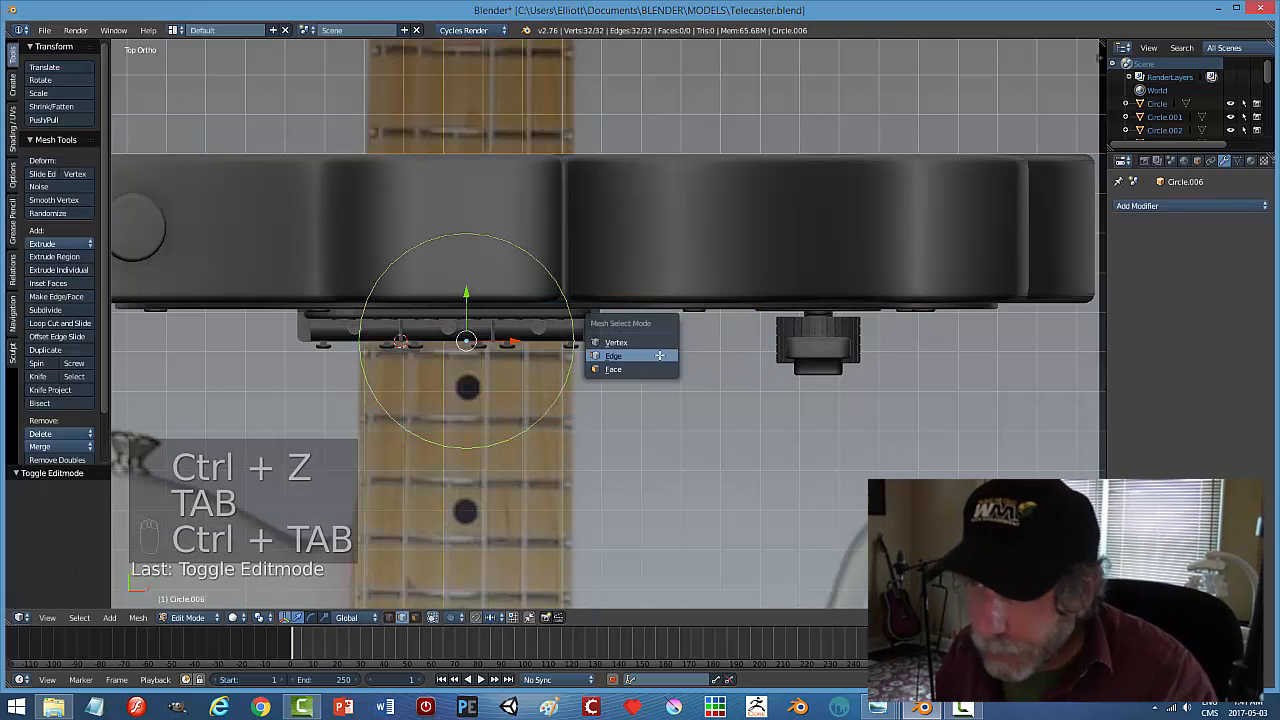
{"action": "left_click", "coordinate": [659, 355]}
{"action": "key", "text": "a"}
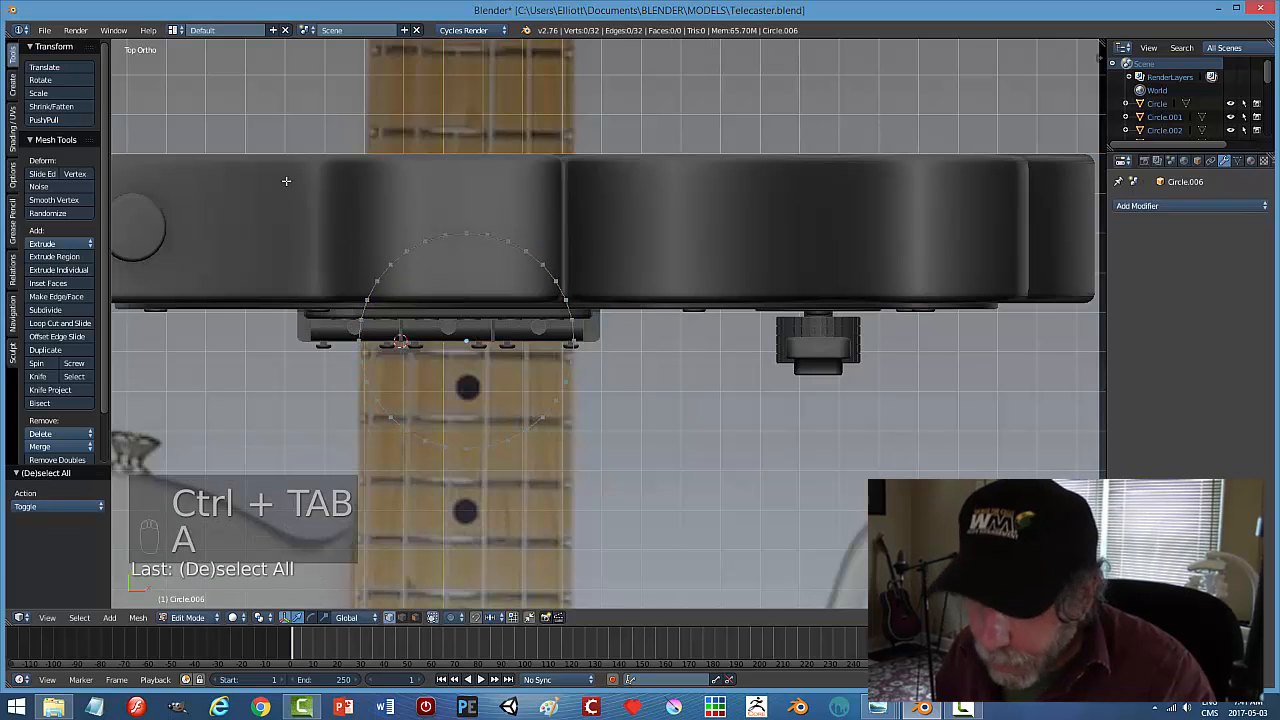
{"action": "key", "text": "b"}
{"action": "left_click_drag", "start_coordinate": [280, 151], "coordinate": [675, 331]}
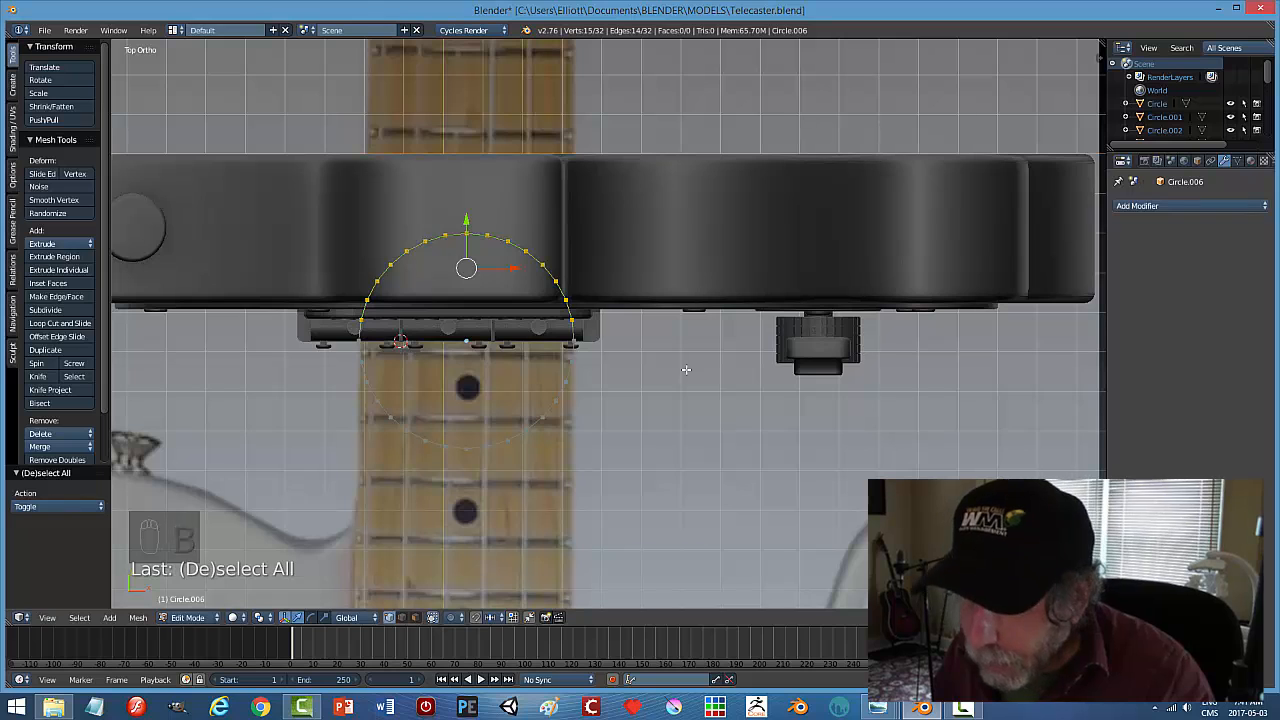
{"action": "key", "text": "x"}
{"action": "left_click", "coordinate": [652, 374]}
Flatten the remaining arc by scaling all its vertices to 0.110 along the Y axis
{"action": "key", "text": "a"}
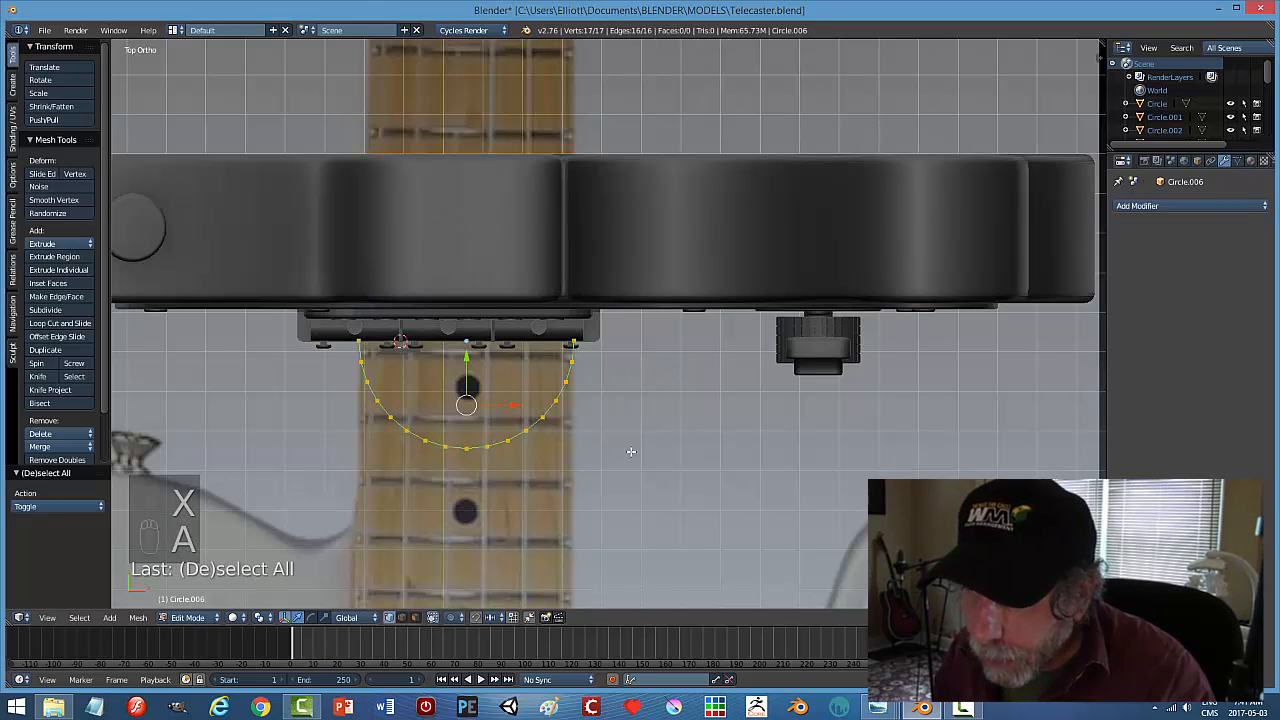
{"action": "key", "text": "s"}
{"action": "key", "text": "y"}
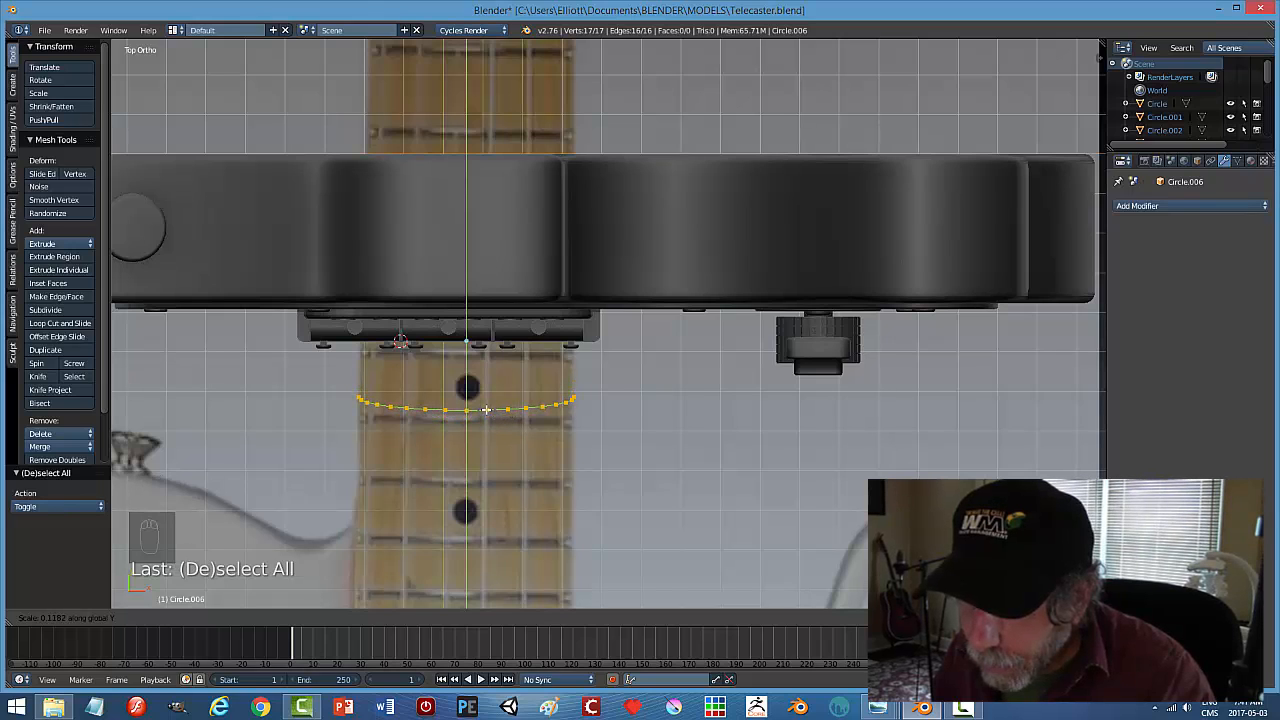
{"action": "left_click", "coordinate": [486, 409]}
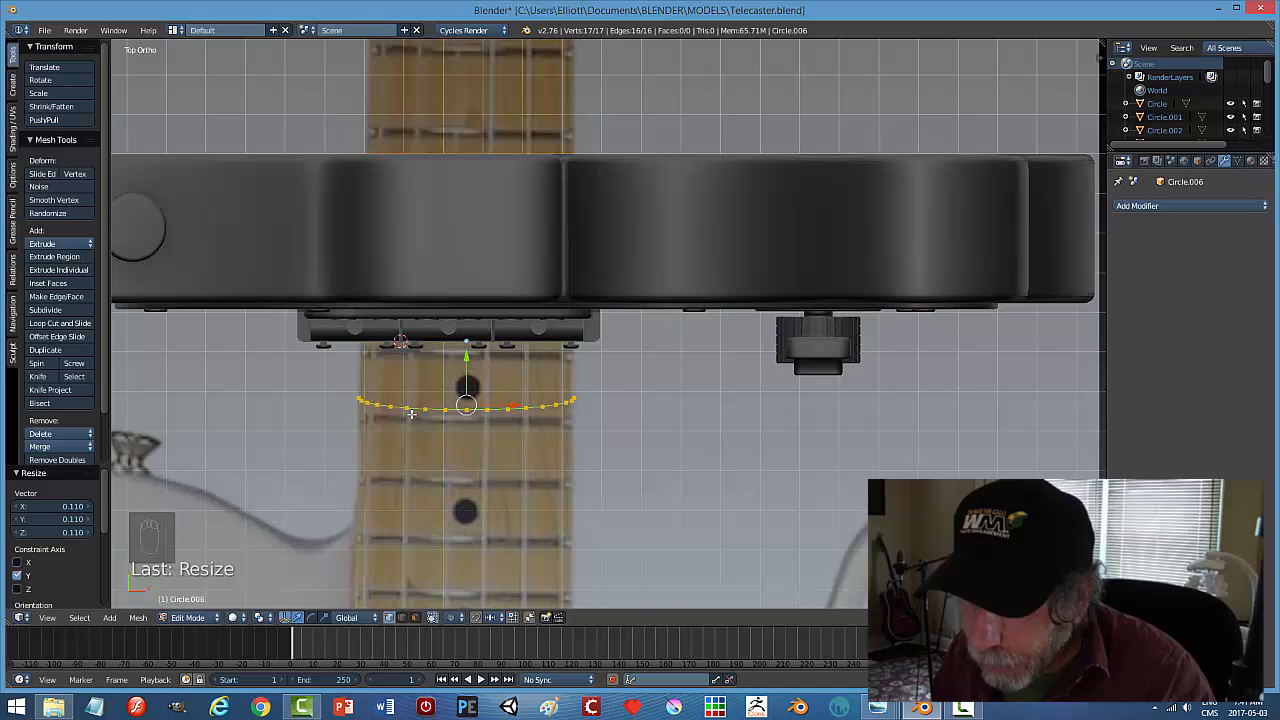
Extrude the arc's two end vertices about 0.18 along Y towards the guitar body to form the profile's sides
{"action": "right_click", "coordinate": [358, 397]}
{"action": "right_click", "coordinate": [575, 397], "text": "shift"}
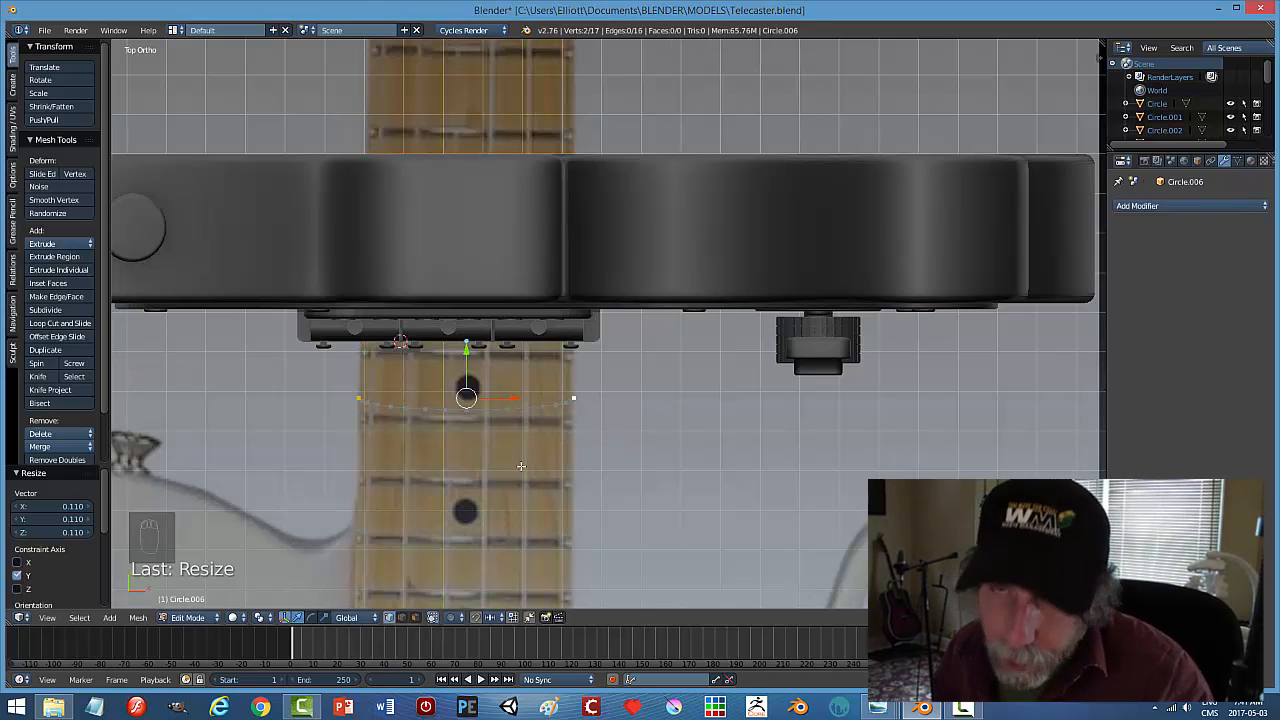
{"action": "key", "text": "e"}
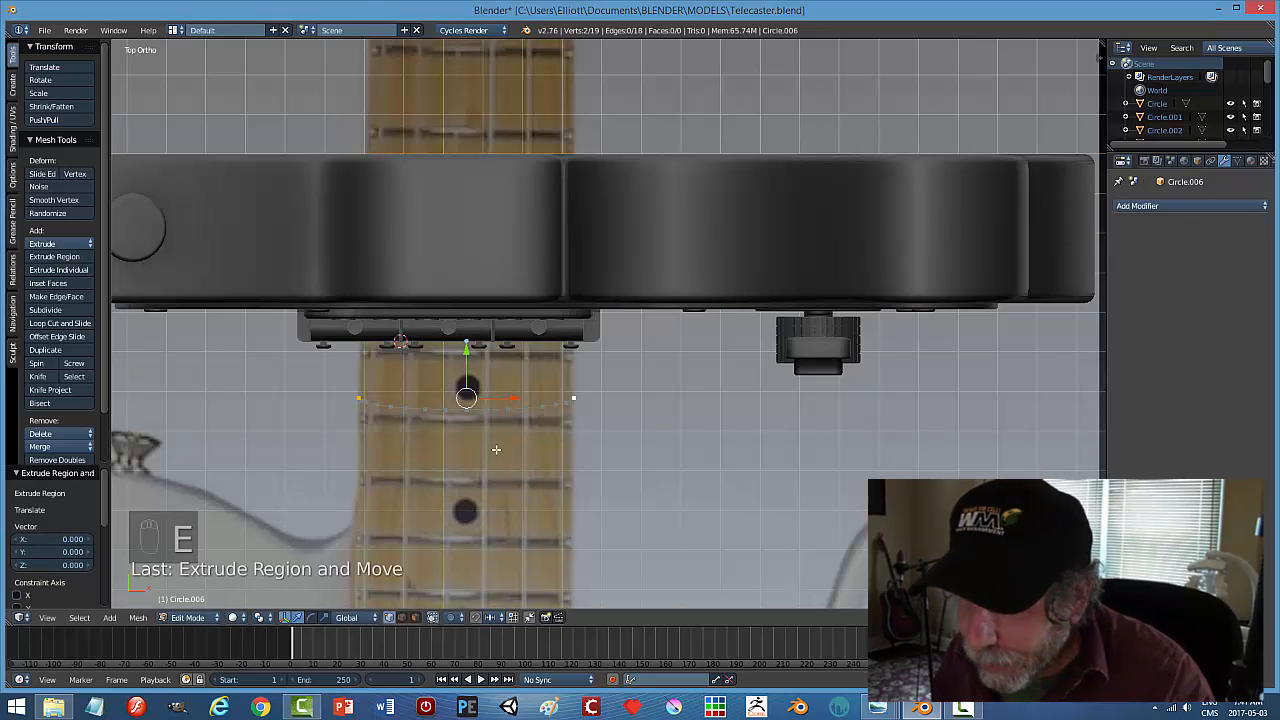
{"action": "left_click", "coordinate": [463, 280]}
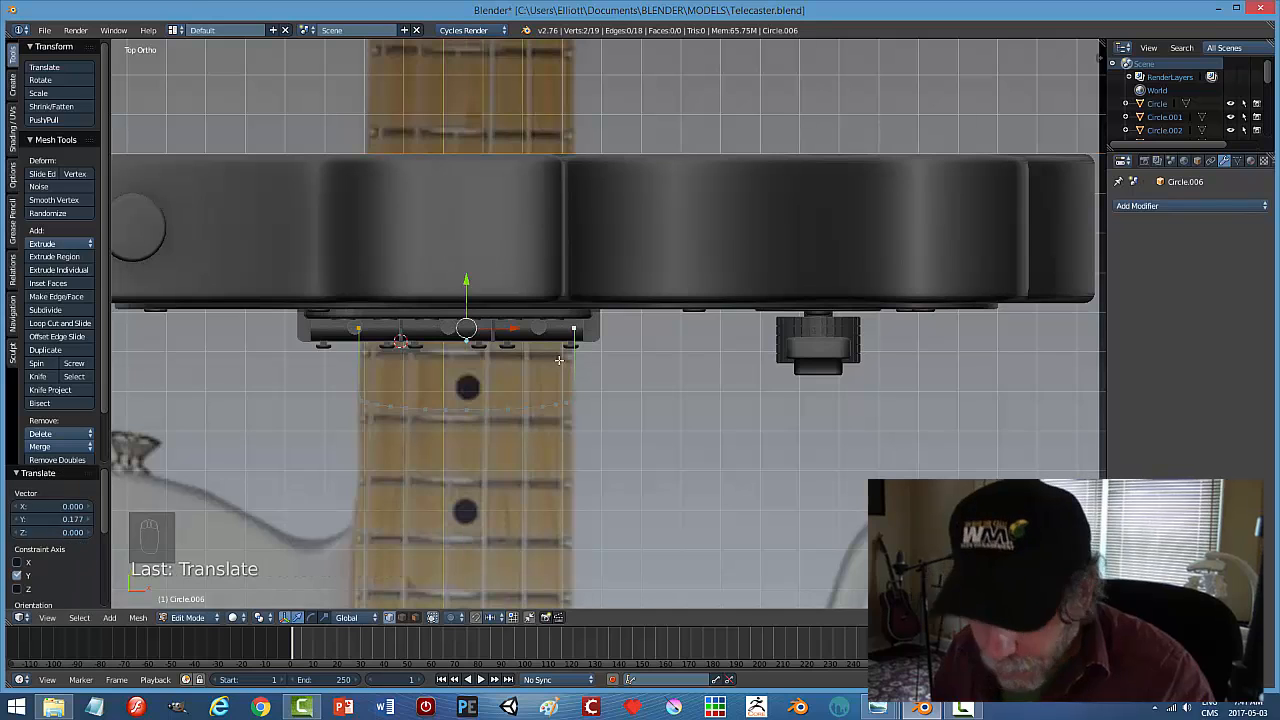
Join the two extruded end vertices with an edge and fill the closed neck profile with a face
{"action": "key", "text": "f"}
{"action": "key", "text": "a"}
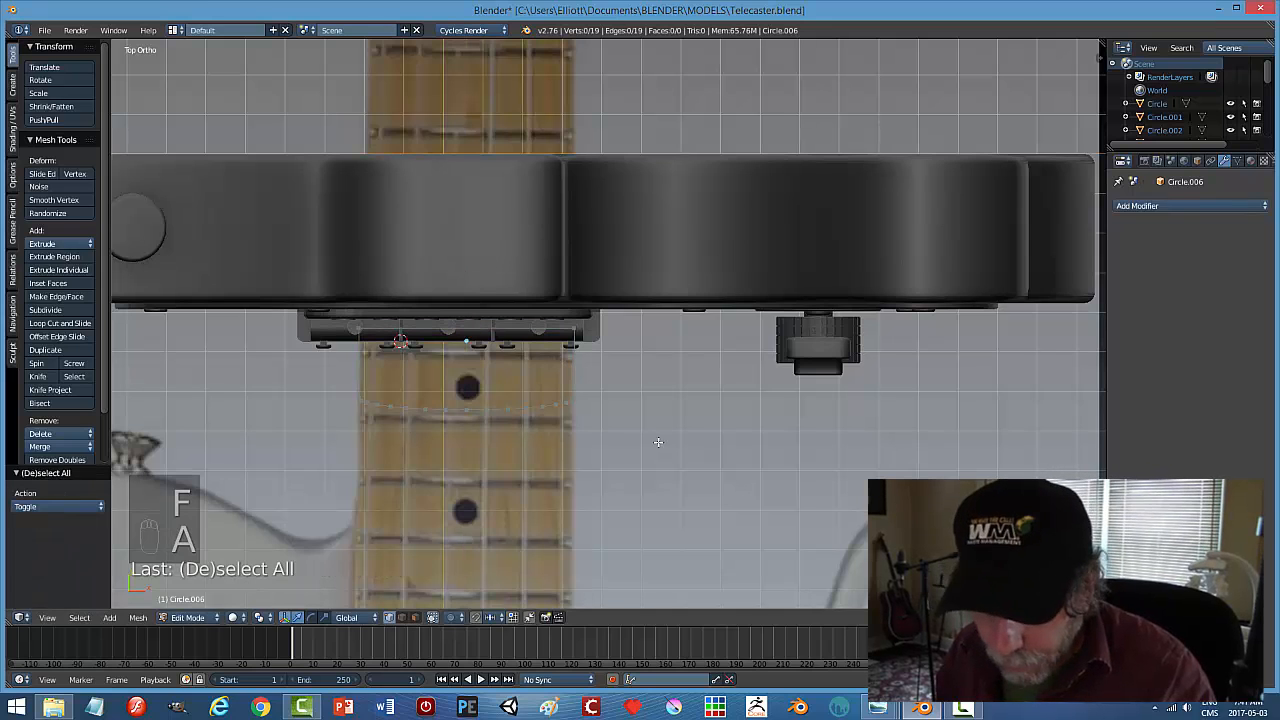
{"action": "key", "text": "a"}
{"action": "key", "text": "f"}
{"action": "middle_click_drag", "start_coordinate": [654, 443], "coordinate": [606, 506]}
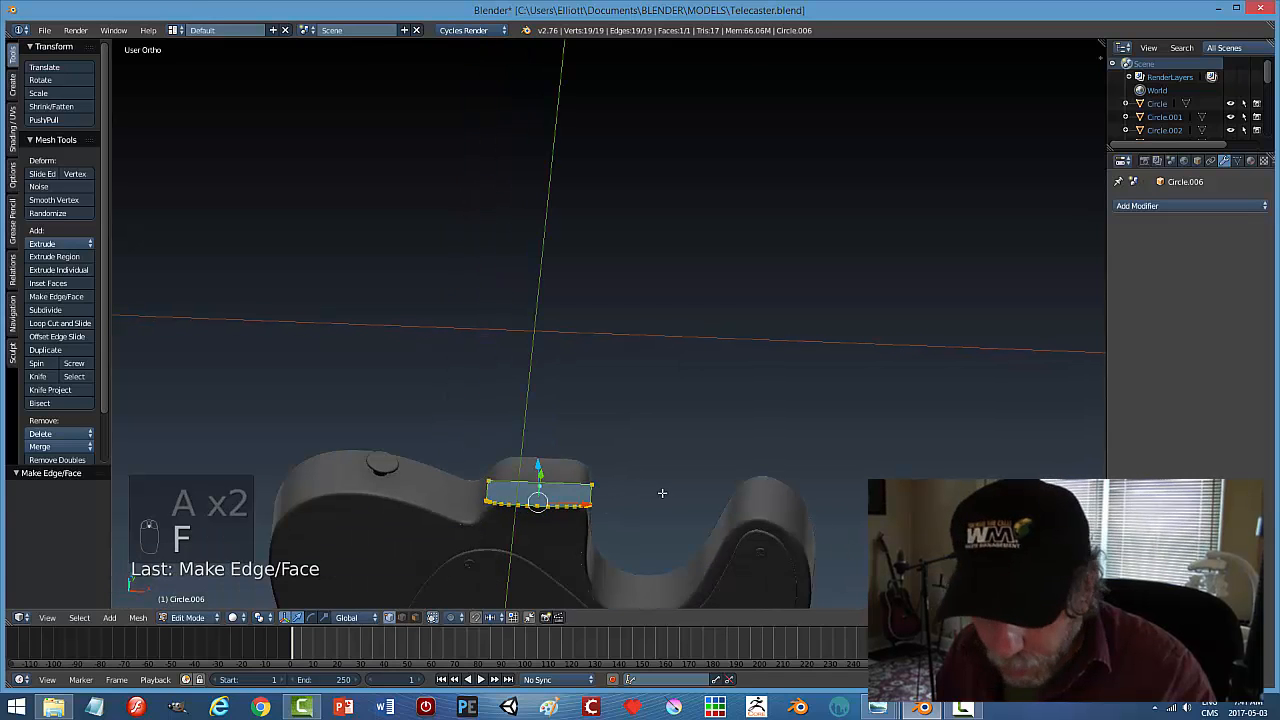
Extrude the filled neck profile upward along Z into a short block, and clear the selection
{"action": "key", "text": "e"}
{"action": "left_click_drag", "start_coordinate": [538, 465], "coordinate": [541, 350]}
{"action": "middle_click_drag", "start_coordinate": [541, 350], "coordinate": [743, 420]}
{"action": "key", "text": "a"}
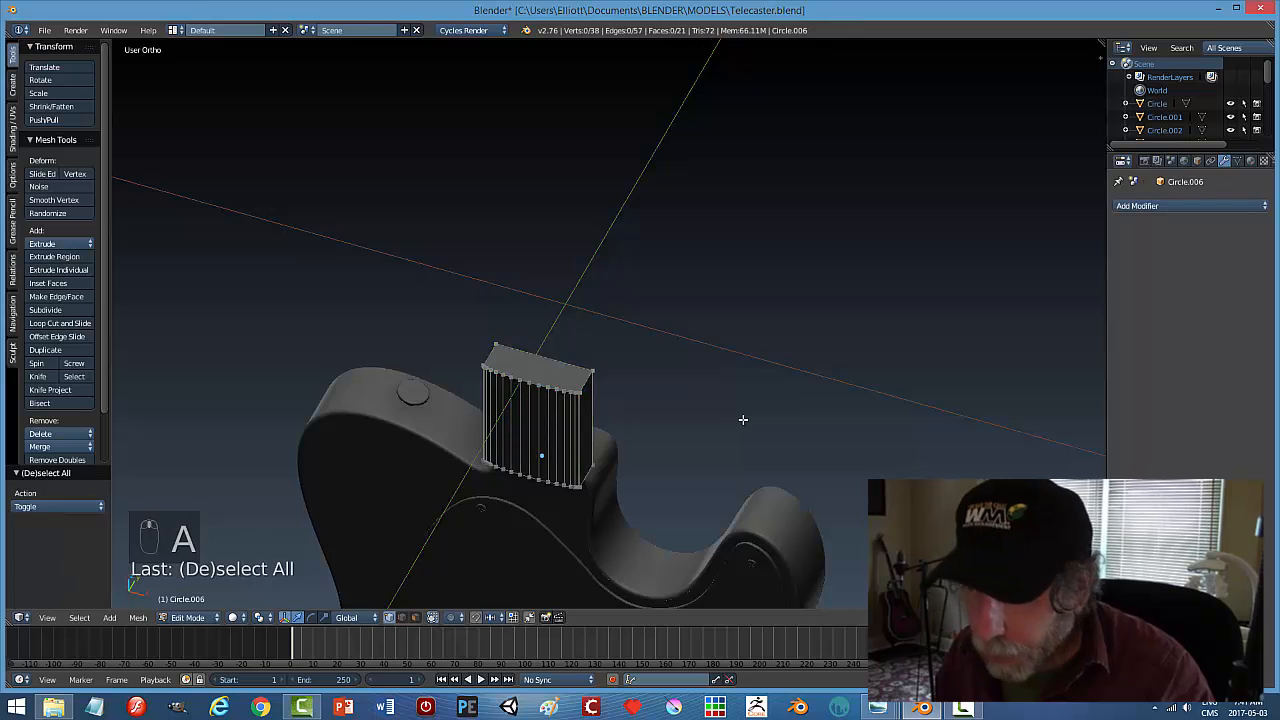
Make the normals of the entire neck mesh consistent, and return to Object Mode
{"action": "key", "text": "a"}
{"action": "key", "text": "ctrl+n"}
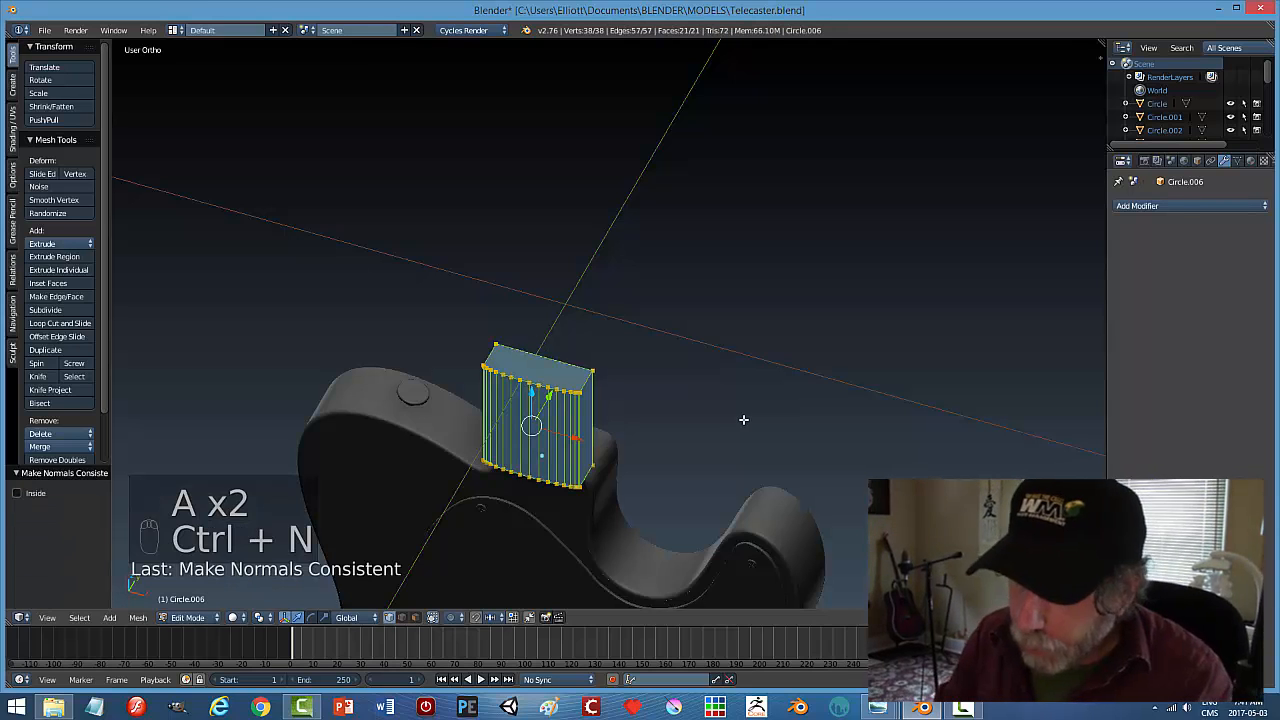
{"action": "key", "text": "a"}
{"action": "key", "text": "Tab"}
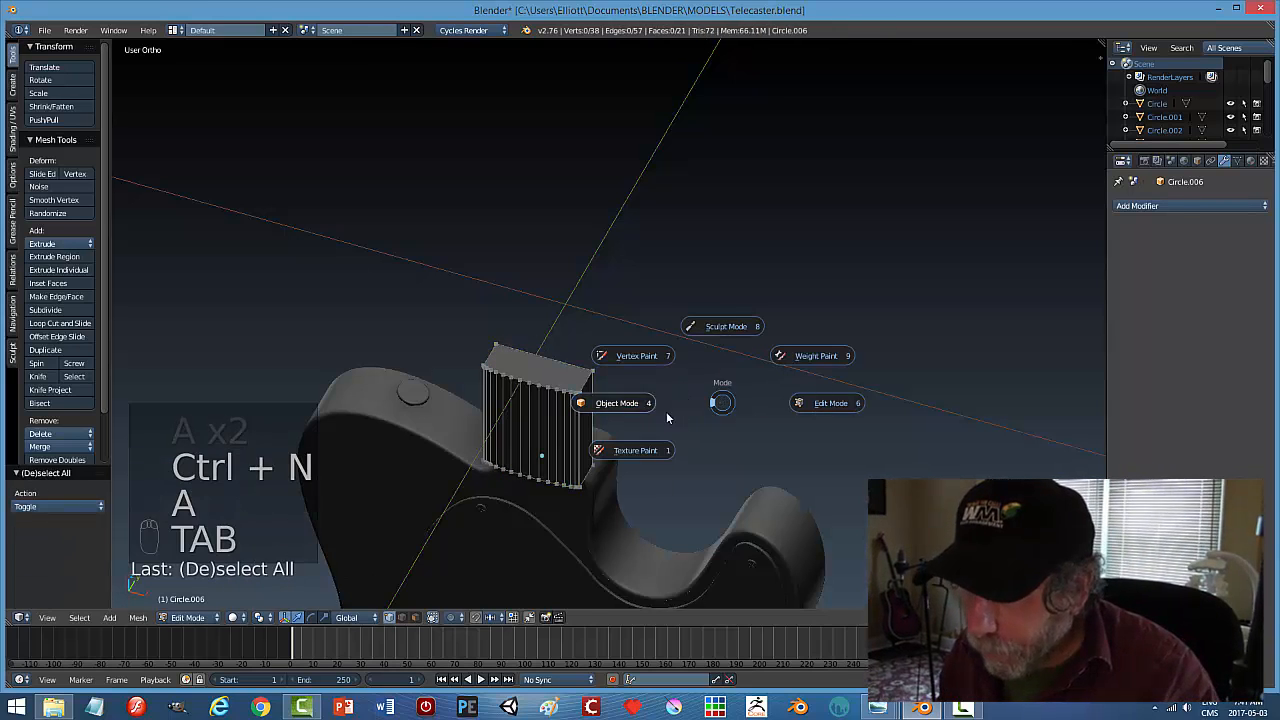
In front wireframe view, move the neck block about -0.949 along Z to the fretboard's lower end in the reference image
{"action": "middle_click_drag", "start_coordinate": [739, 428], "coordinate": [632, 408]}
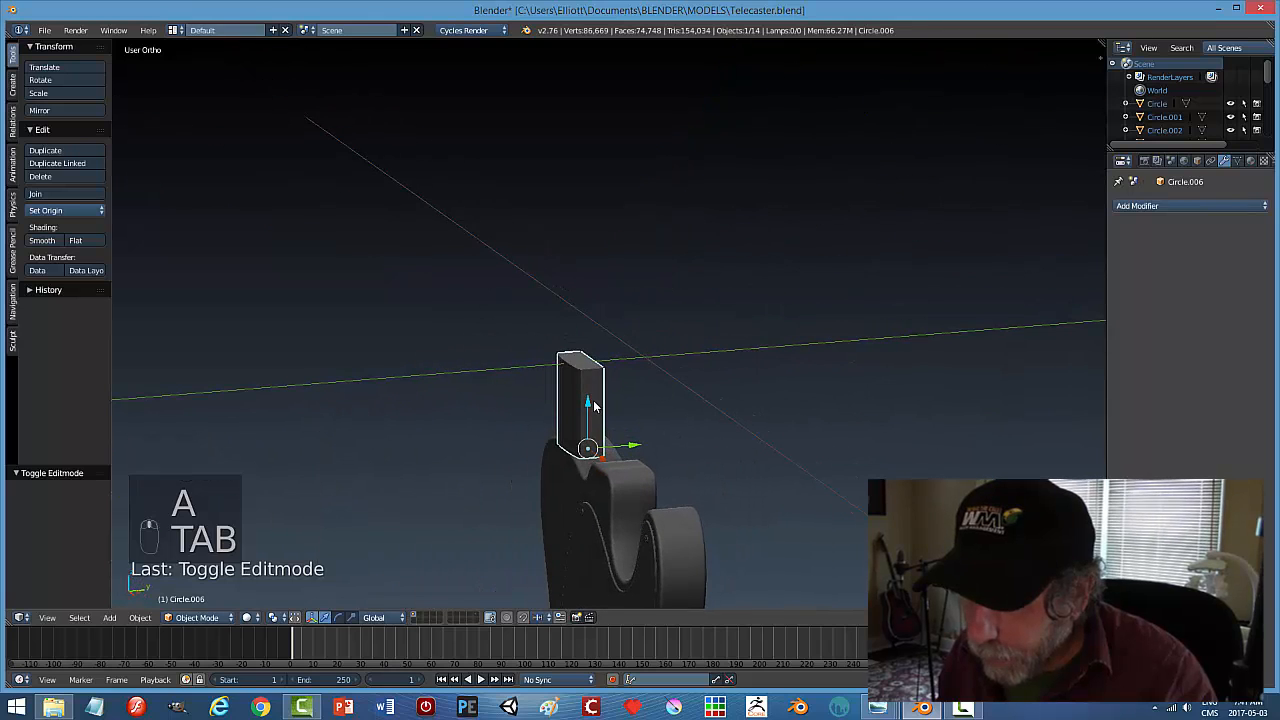
{"action": "key", "text": "KP_1"}
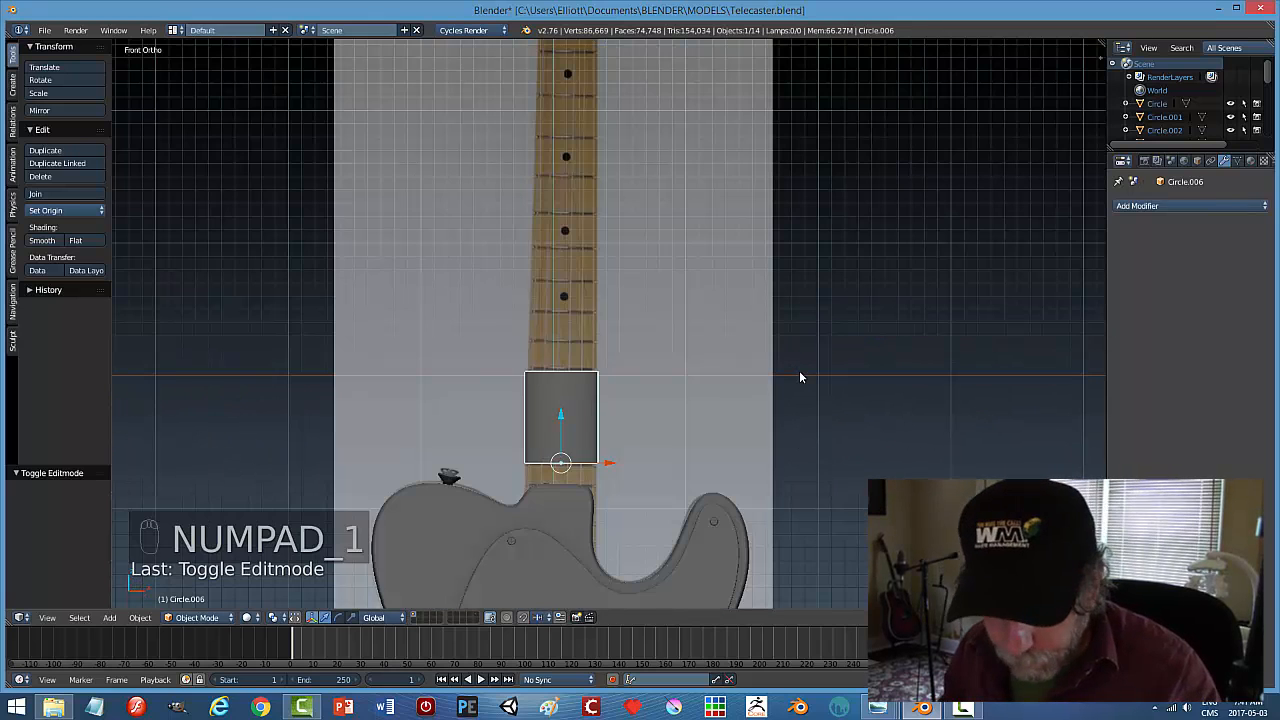
{"action": "key", "text": "z"}
{"action": "left_click", "coordinate": [884, 380]}
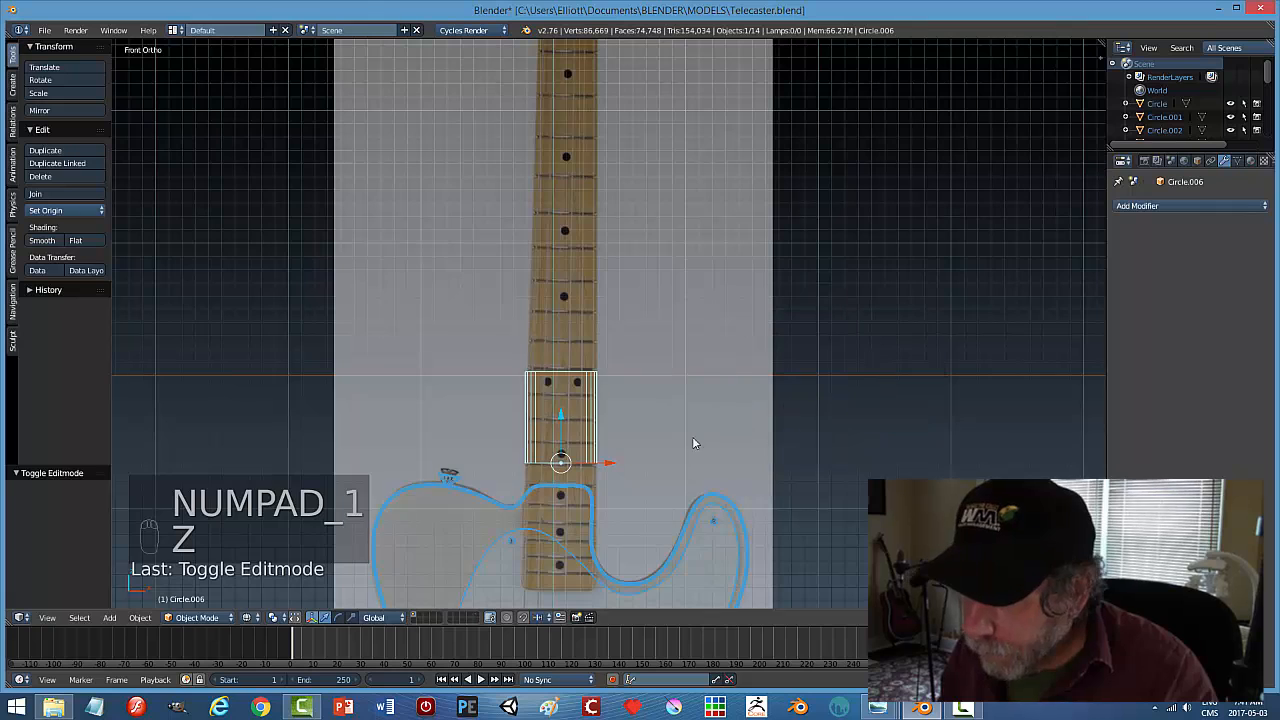
{"action": "scroll", "coordinate": [692, 436], "scroll_direction": "down", "scroll_amount": 2}
{"action": "left_click_drag", "start_coordinate": [576, 371], "coordinate": [576, 466]}
{"action": "scroll", "coordinate": [725, 490], "scroll_direction": "up", "scroll_amount": 7}
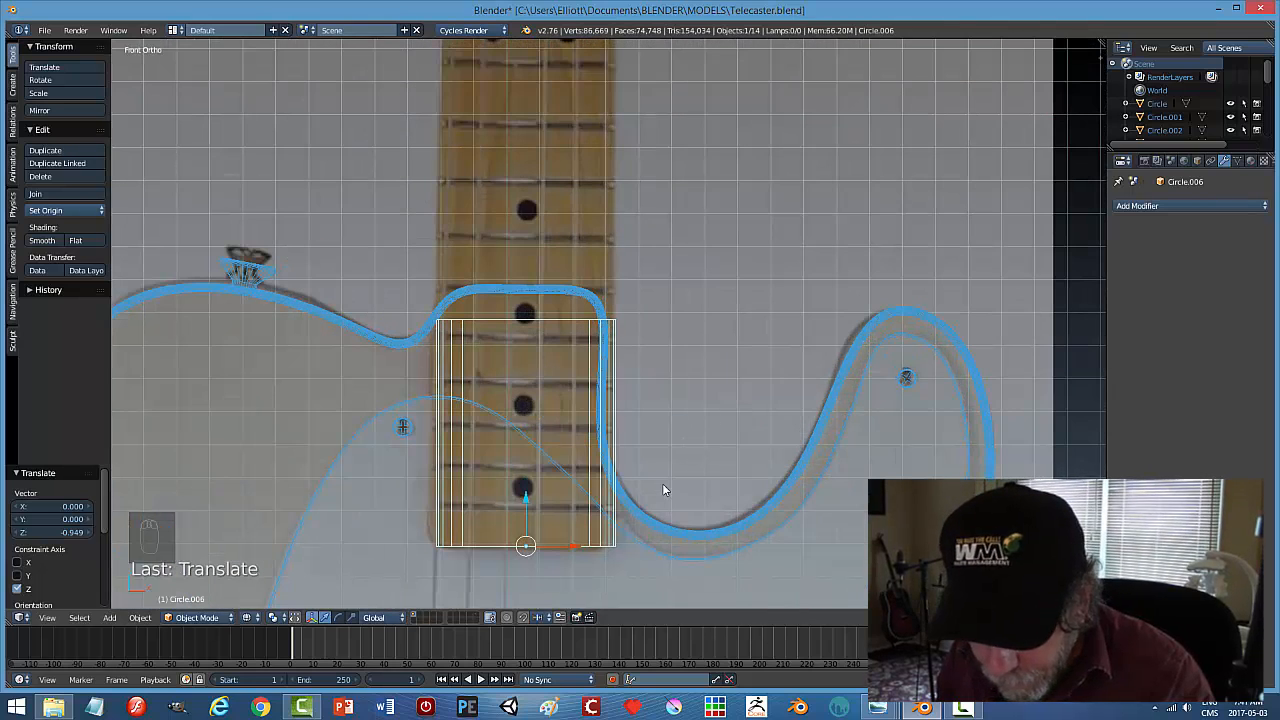
Scale the neck block by about 1.051 along X to match the heel width in the reference image
{"action": "key", "text": "s"}
{"action": "key", "text": "x"}
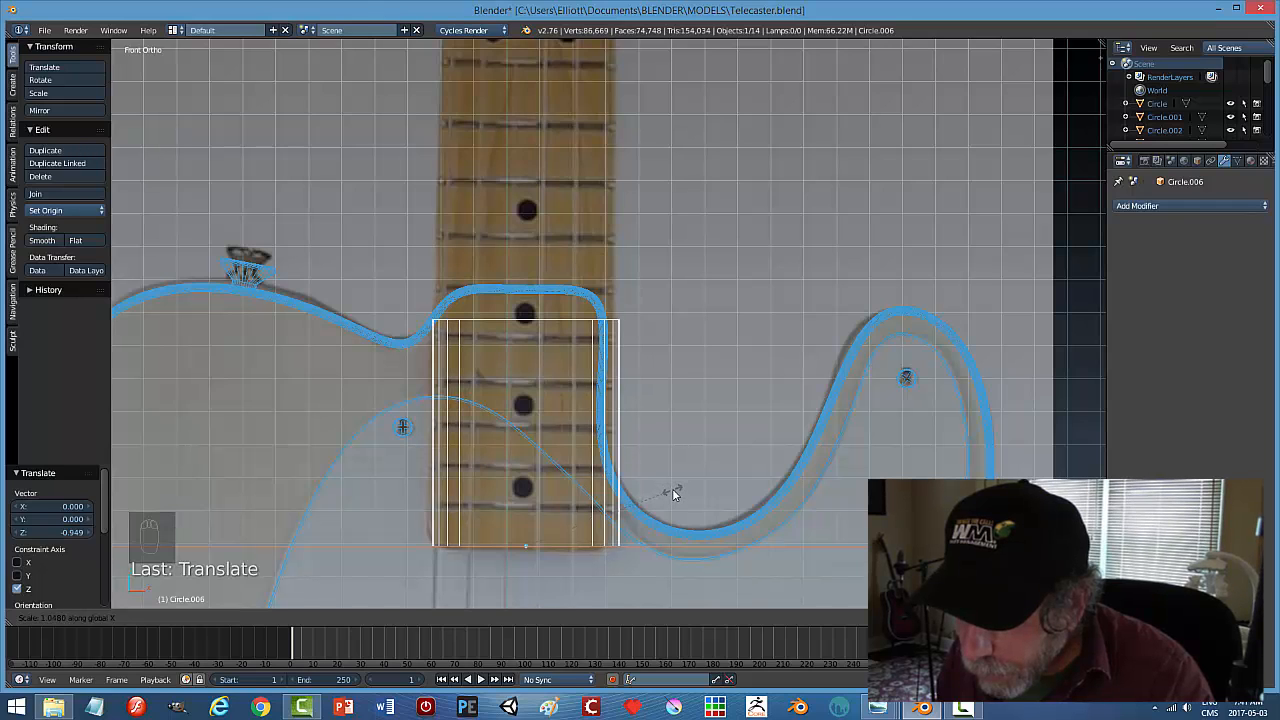
{"action": "left_click", "coordinate": [672, 492]}
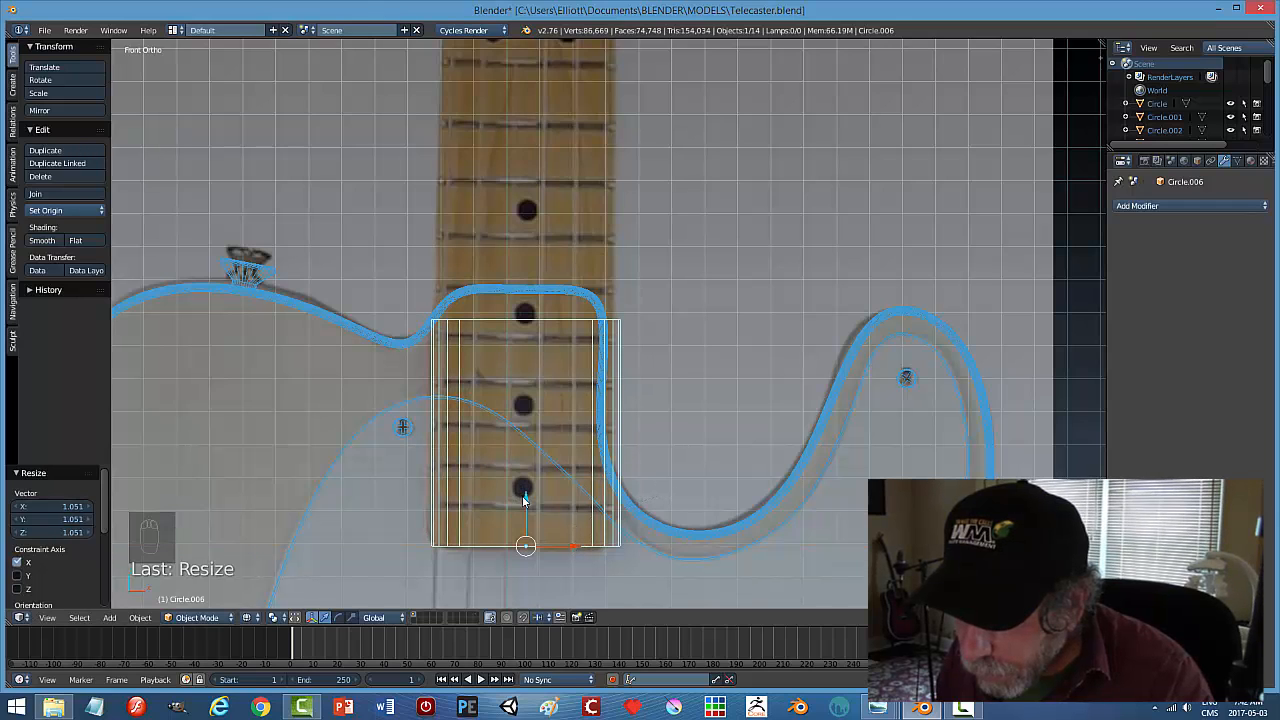
Nudge the neck block about -0.004 along Z and -0.006 along X to line it up with the reference heel
{"action": "left_click_drag", "start_coordinate": [525, 492], "coordinate": [525, 500]}
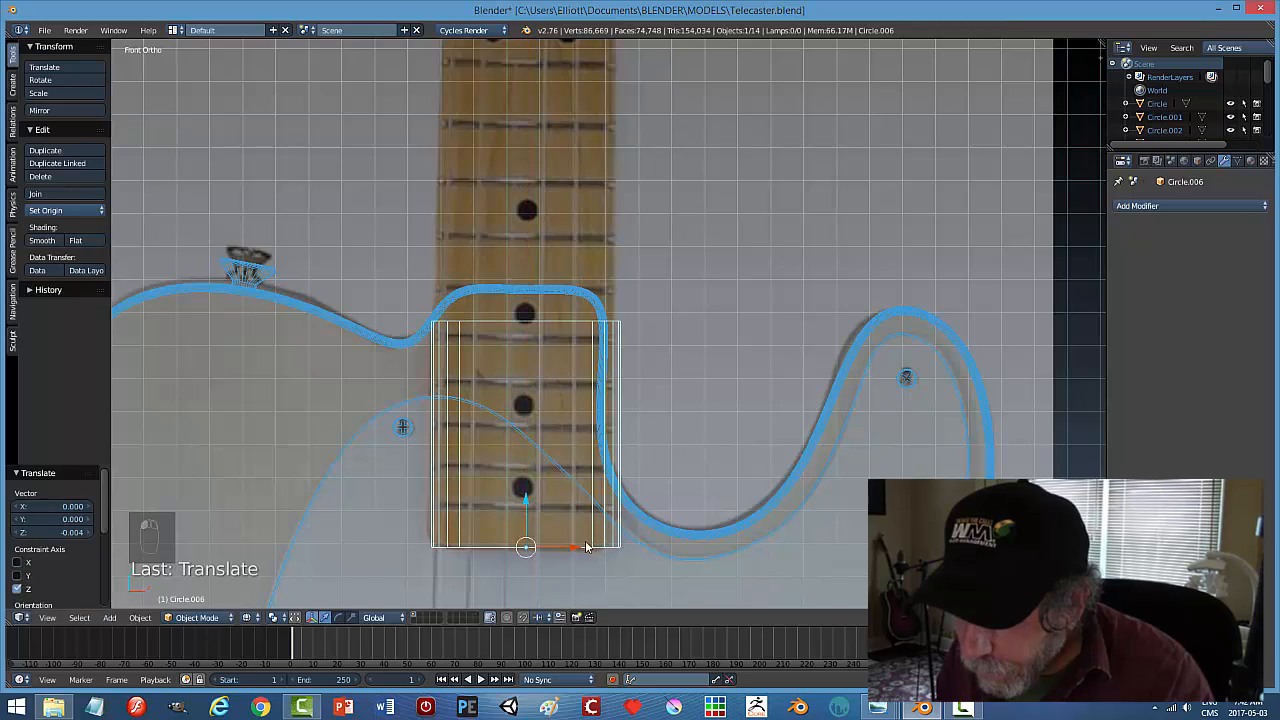
{"action": "key", "text": "g"}
{"action": "key", "text": "x"}
{"action": "left_click", "coordinate": [576, 546]}
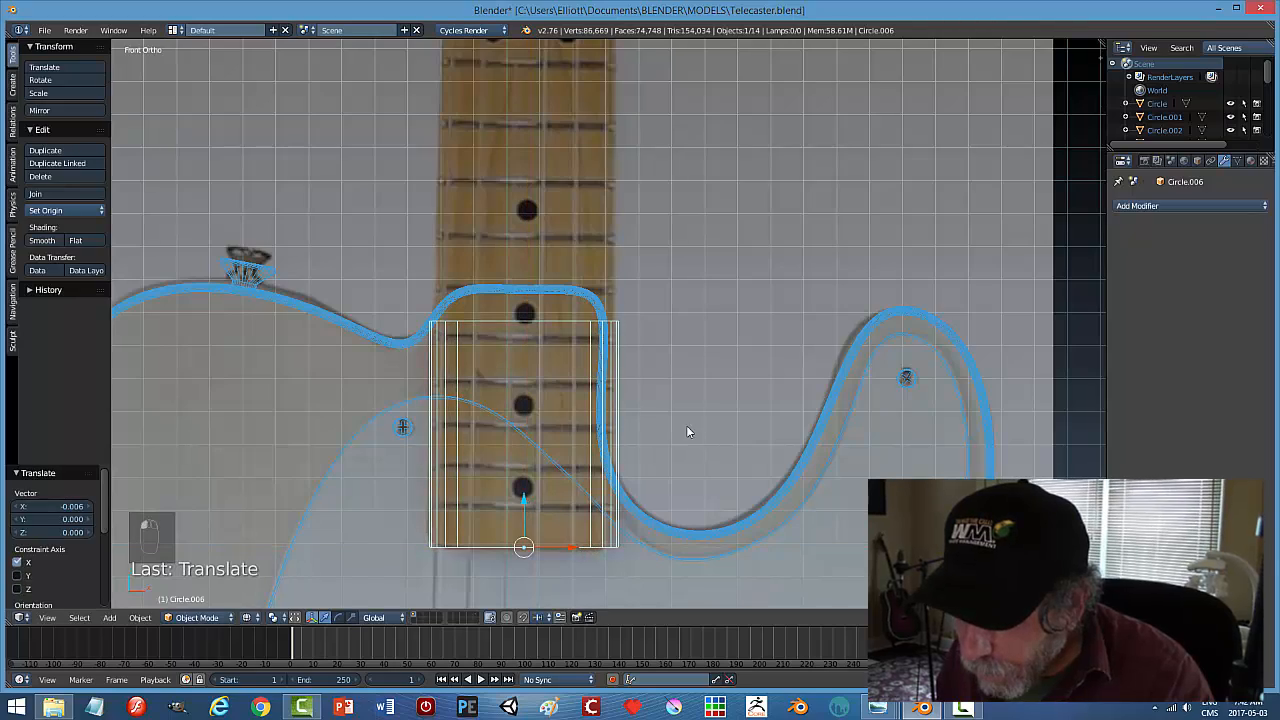
Move the neck block along Y into the guitar body by about 0.143 and another 0.099, using solid shading to judge the depth
{"action": "middle_click_drag", "start_coordinate": [686, 425], "coordinate": [572, 410]}
{"action": "left_click_drag", "start_coordinate": [640, 445], "coordinate": [677, 442]}
{"action": "key", "text": "z"}
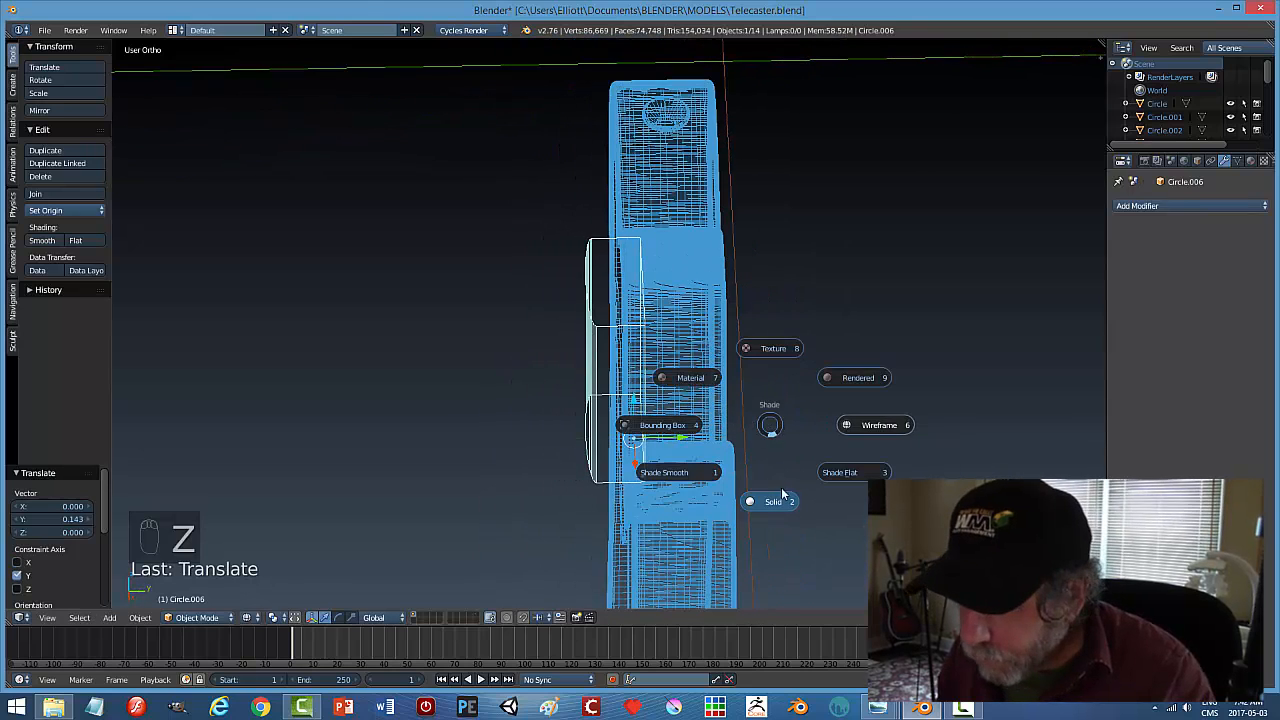
{"action": "left_click", "coordinate": [756, 465]}
{"action": "mouse_move", "coordinate": [756, 465]}
{"action": "middle_mouse_down"}
{"action": "mouse_move", "coordinate": [780, 443]}
{"action": "mouse_move", "coordinate": [771, 434]}
{"action": "middle_mouse_up"}
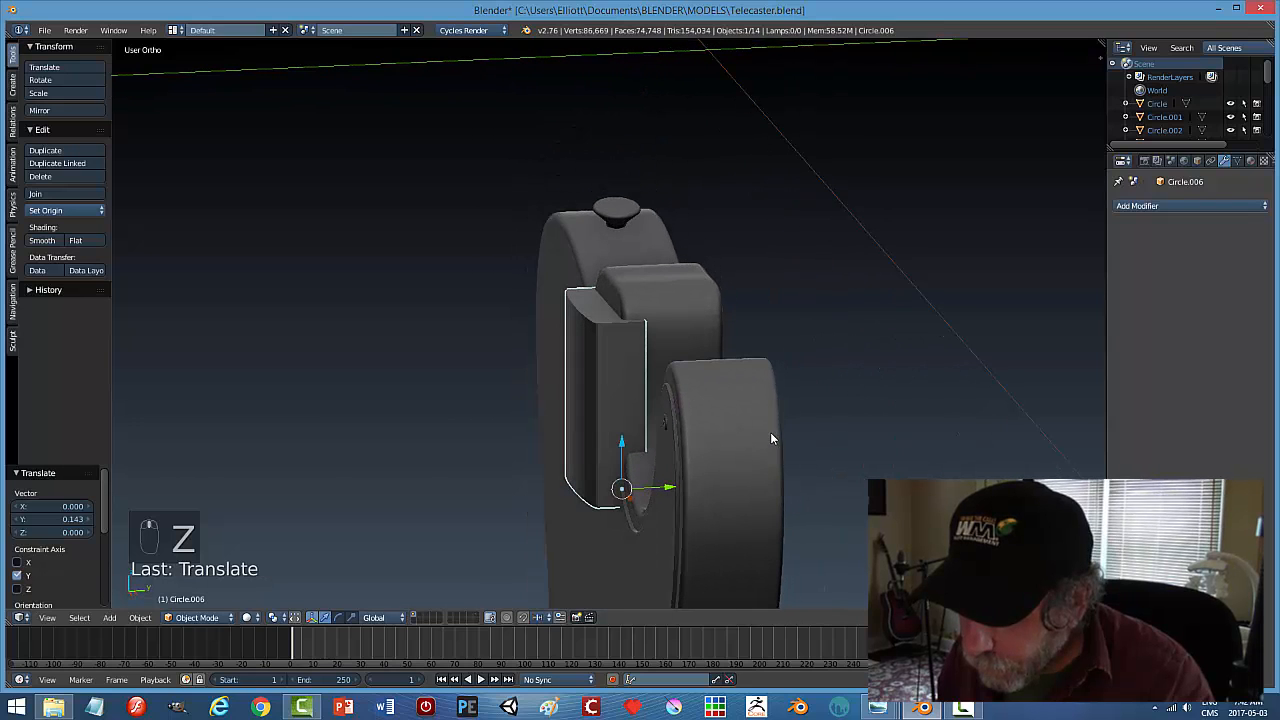
{"action": "left_click_drag", "start_coordinate": [676, 485], "coordinate": [702, 483]}
{"action": "middle_click_drag", "start_coordinate": [727, 494], "coordinate": [612, 532]}
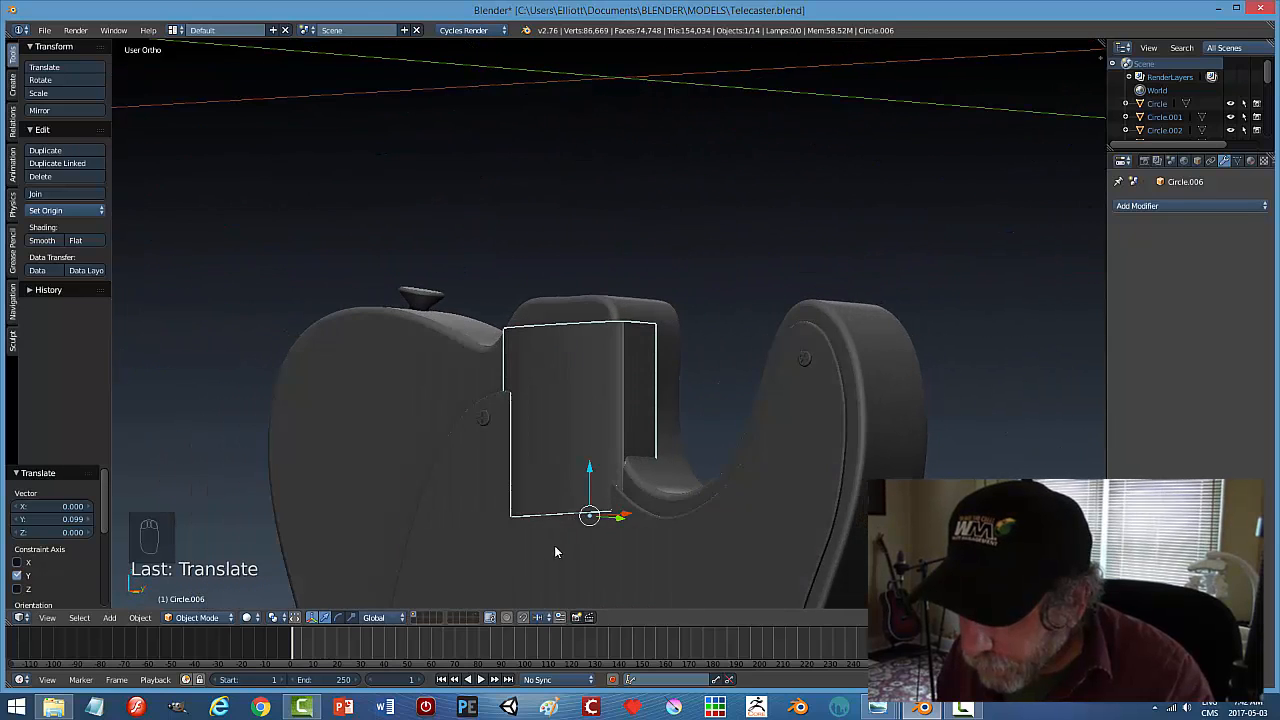
Fine-tune the neck block's depth in the body, moving it about -0.014 along Y, and deselect it
{"action": "left_click_drag", "start_coordinate": [630, 517], "coordinate": [617, 522]}
{"action": "key", "text": "ctrl+z"}
{"action": "middle_click_drag", "start_coordinate": [643, 527], "coordinate": [614, 571]}
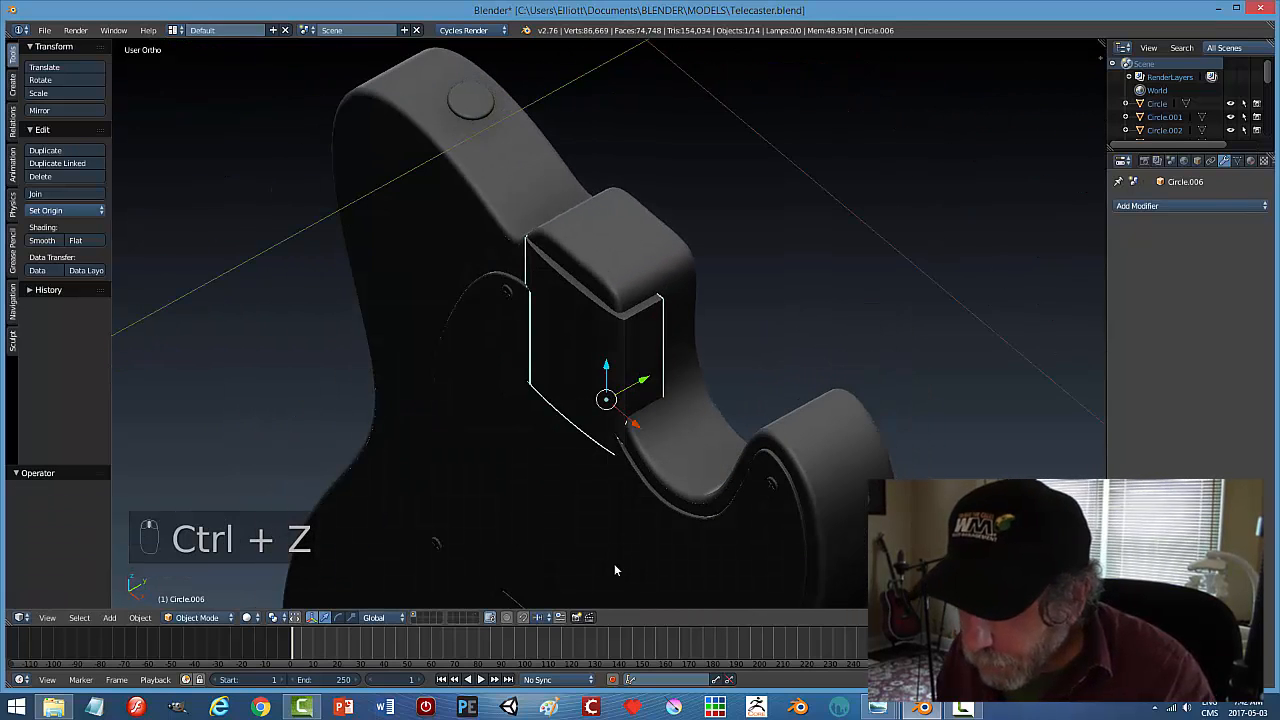
{"action": "left_click_drag", "start_coordinate": [647, 383], "coordinate": [630, 432]}
{"action": "middle_click_drag", "start_coordinate": [630, 432], "coordinate": [590, 355]}
{"action": "key", "text": "a"}
{"action": "right_click", "coordinate": [595, 352]}
{"action": "middle_click_drag", "start_coordinate": [706, 331], "coordinate": [681, 314]}
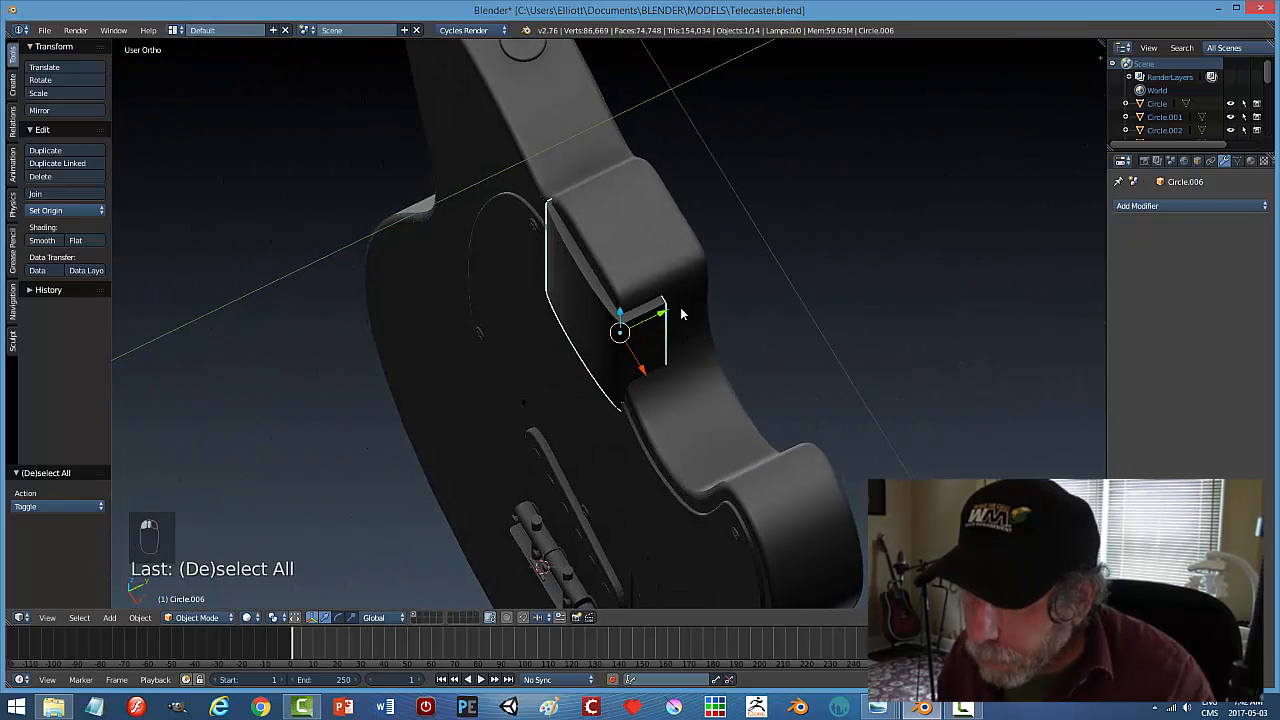
{"action": "left_click_drag", "start_coordinate": [665, 312], "coordinate": [662, 314]}
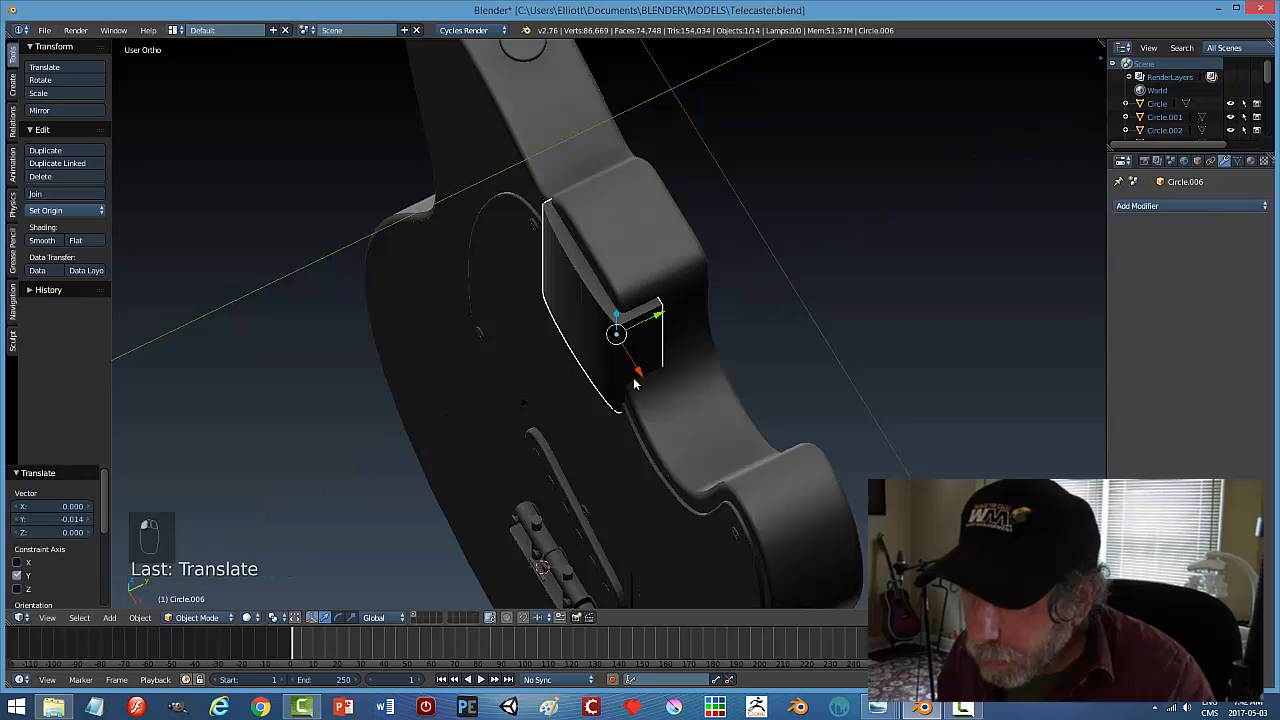
{"action": "middle_click_drag", "start_coordinate": [633, 381], "coordinate": [778, 315]}
{"action": "key", "text": "a"}
In Edit Mode with face selection, move the neck block's top face up about 0.726 along Z
{"action": "middle_click_drag", "start_coordinate": [712, 362], "coordinate": [618, 376]}
{"action": "key", "text": "Tab"}
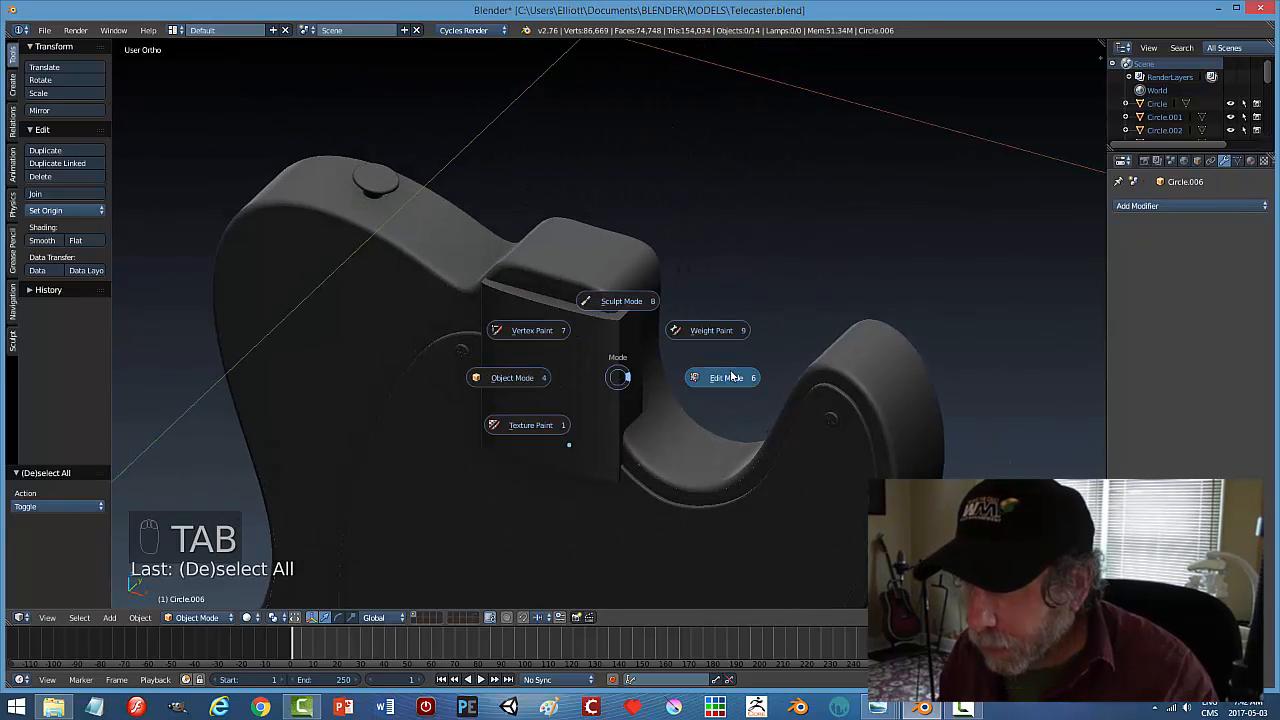
{"action": "left_click", "coordinate": [726, 377]}
{"action": "key", "text": "ctrl+Tab"}
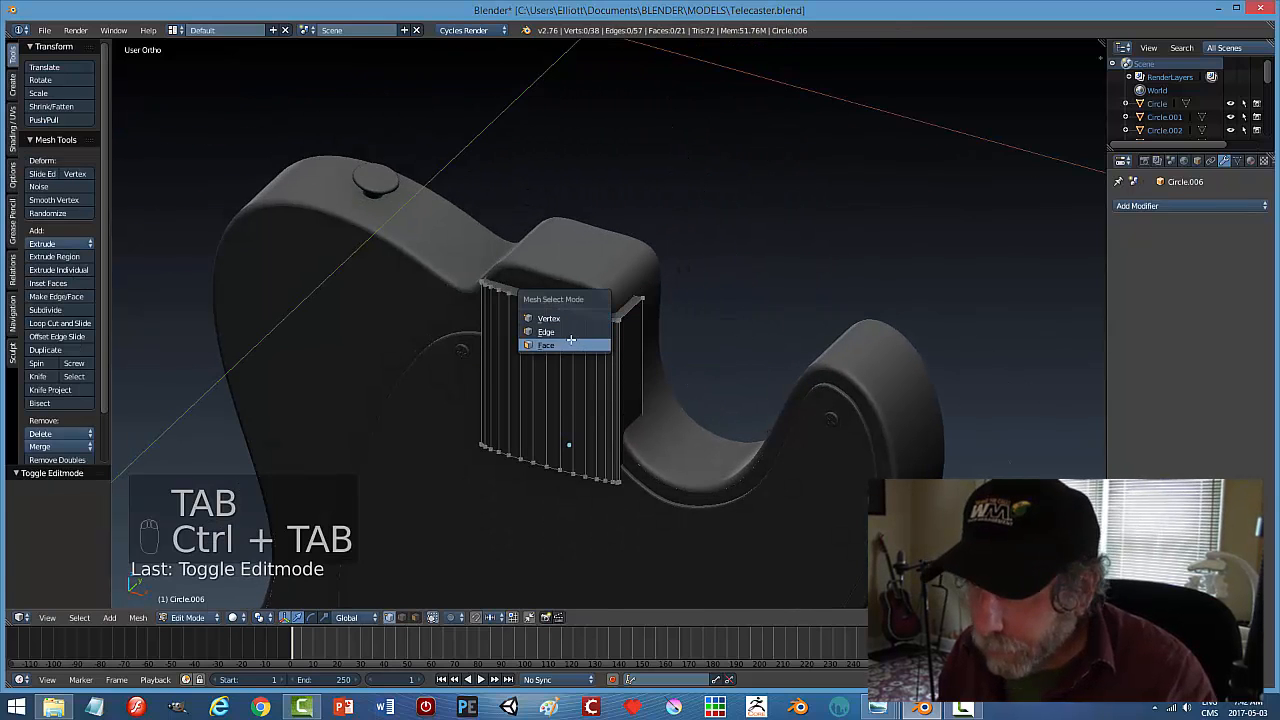
{"action": "left_click", "coordinate": [570, 344]}
{"action": "right_click", "coordinate": [552, 290]}
{"action": "left_click_drag", "start_coordinate": [550, 95], "coordinate": [551, 92]}
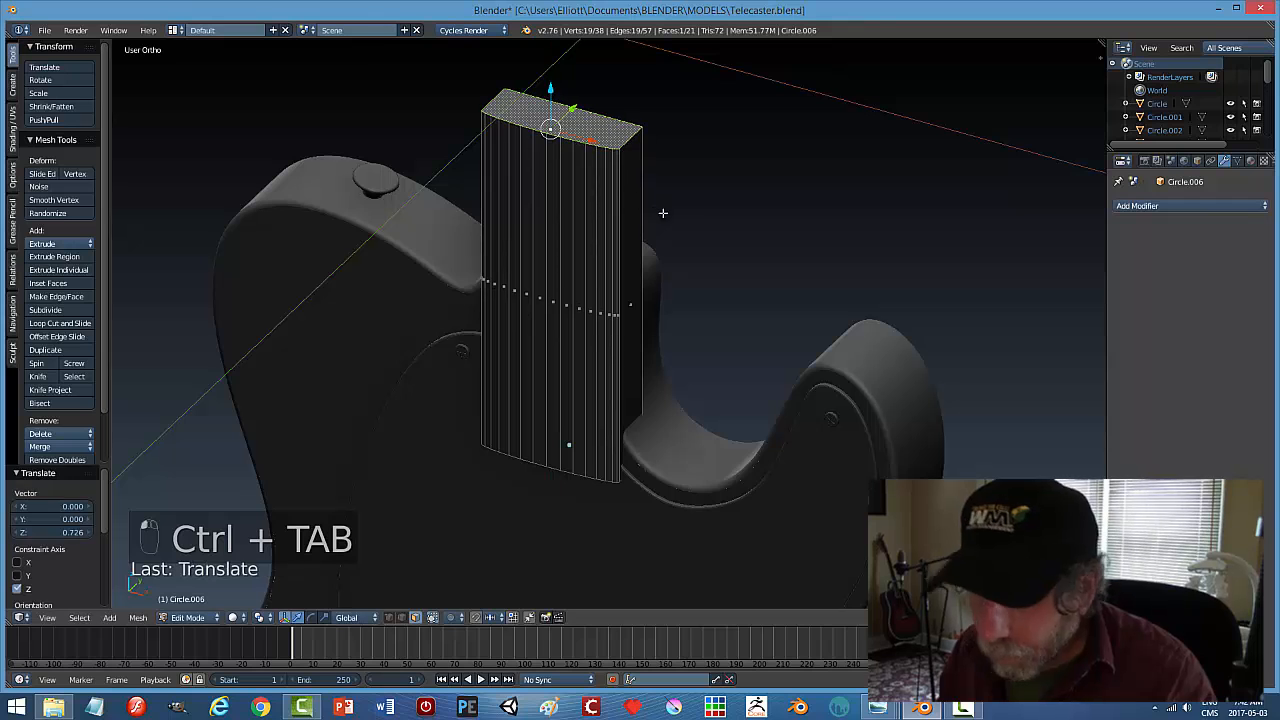
{"action": "key", "text": "a"}
Examine the neck block's width and edges against the front reference image in wireframe, and restore solid shading
{"action": "scroll", "coordinate": [654, 292], "scroll_direction": "down", "scroll_amount": 3}
{"action": "middle_click_drag", "start_coordinate": [636, 338], "coordinate": [706, 267]}
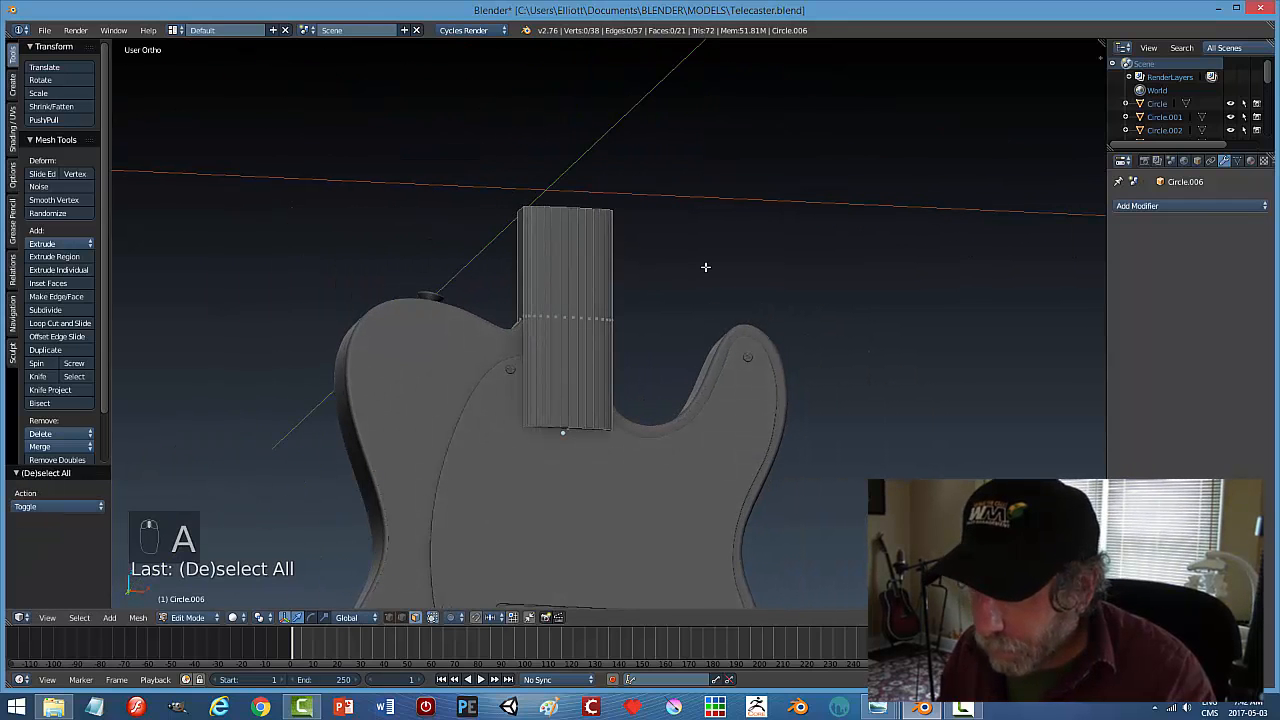
{"action": "key", "text": "KP_1"}
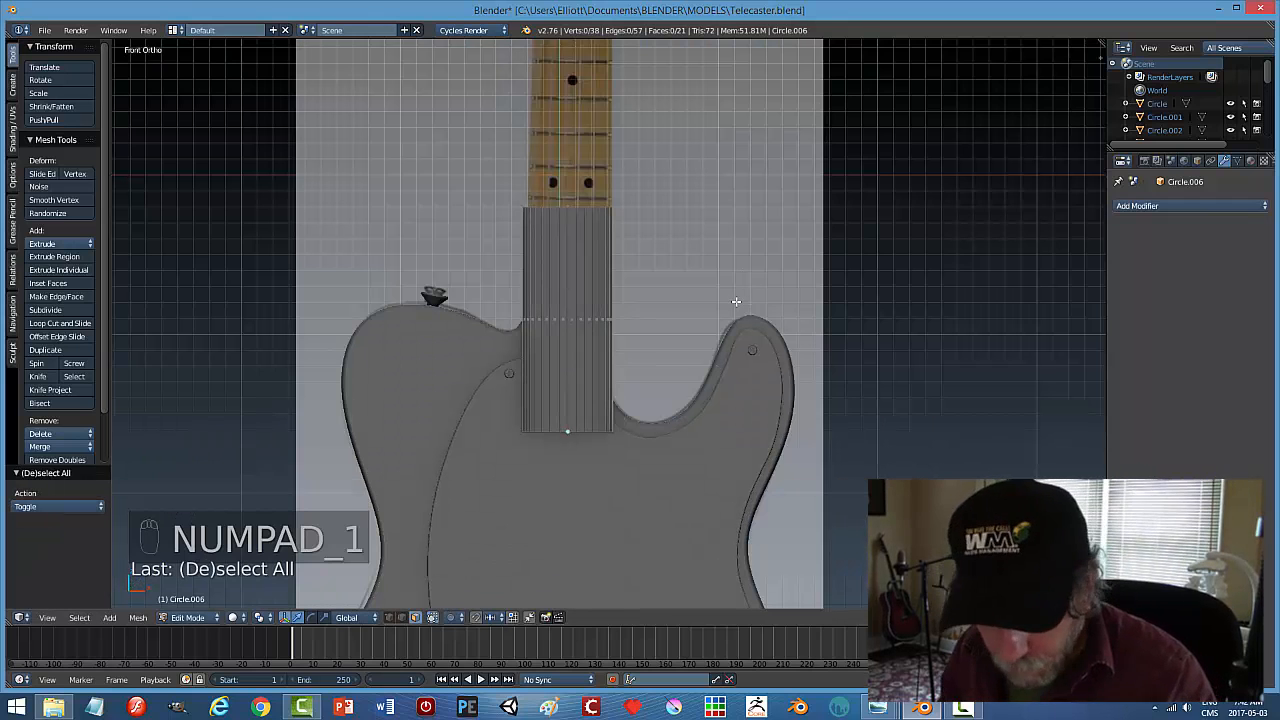
{"action": "key", "text": "z"}
{"action": "scroll", "coordinate": [662, 407], "scroll_direction": "up", "scroll_amount": 3}
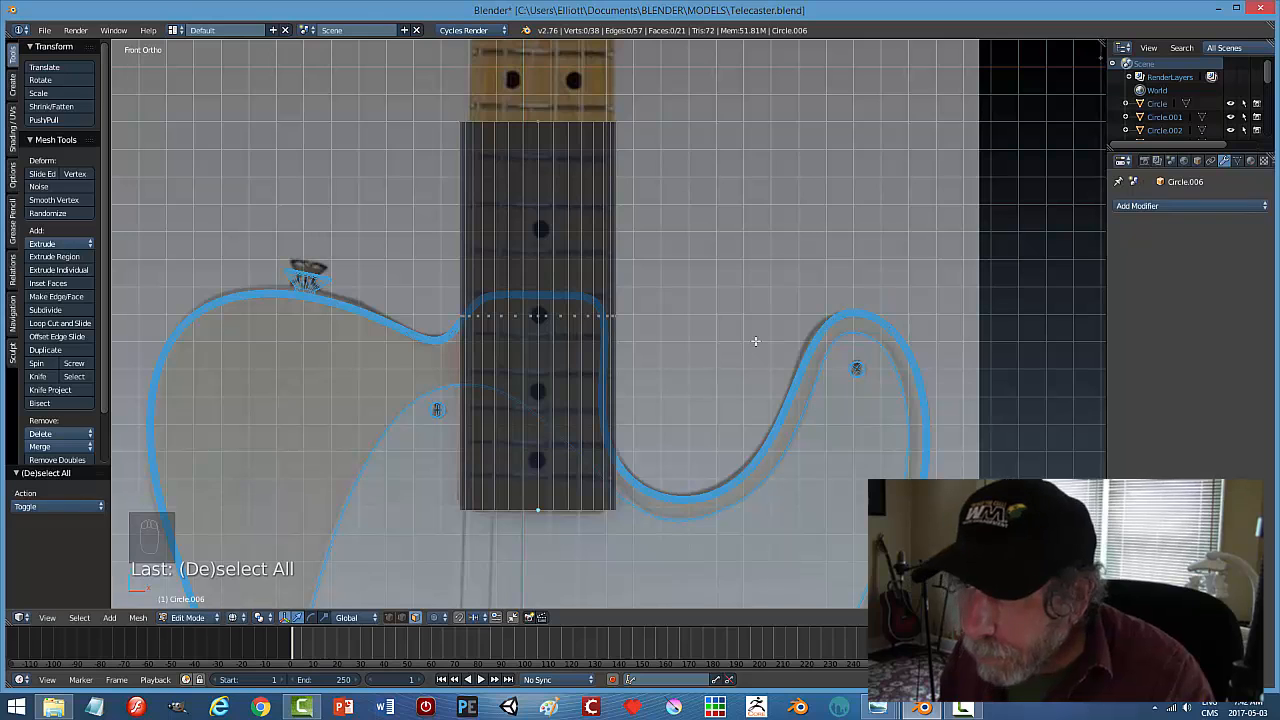
{"action": "scroll", "coordinate": [755, 337], "scroll_direction": "down", "scroll_amount": 3}
{"action": "middle_click_drag", "start_coordinate": [755, 337], "coordinate": [695, 318]}
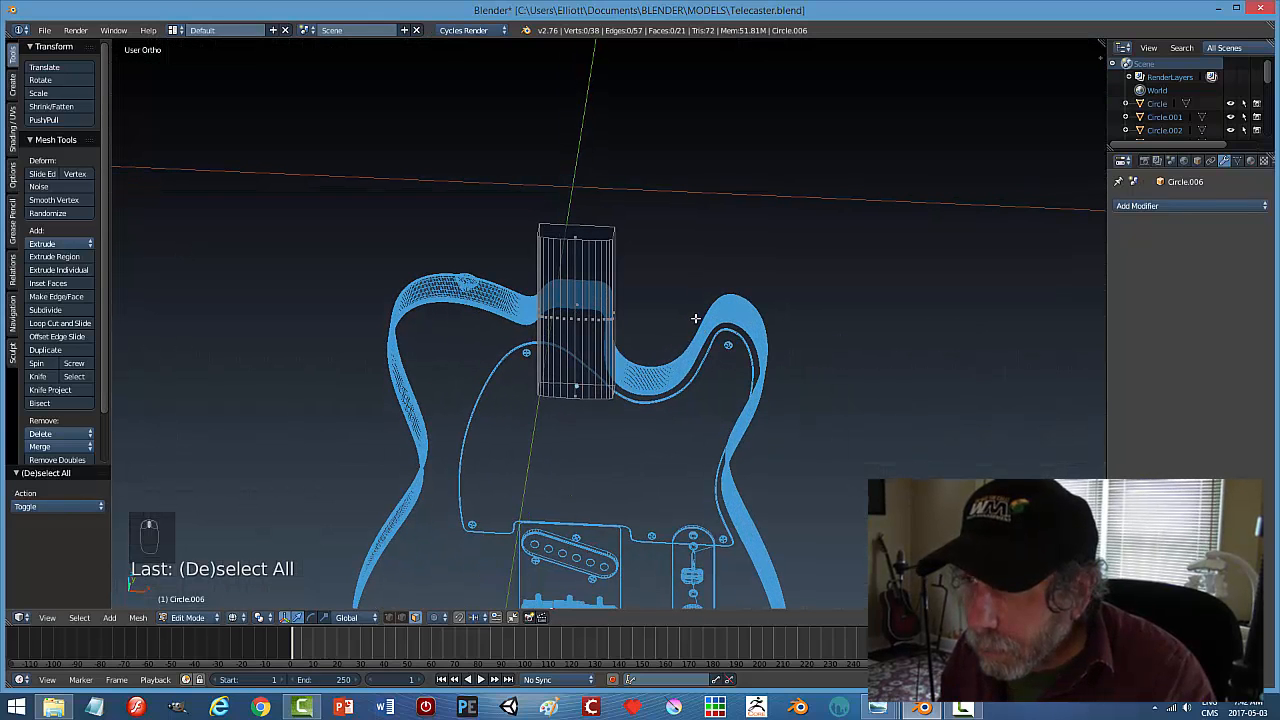
{"action": "key", "text": "z"}
{"action": "left_click", "coordinate": [742, 365]}
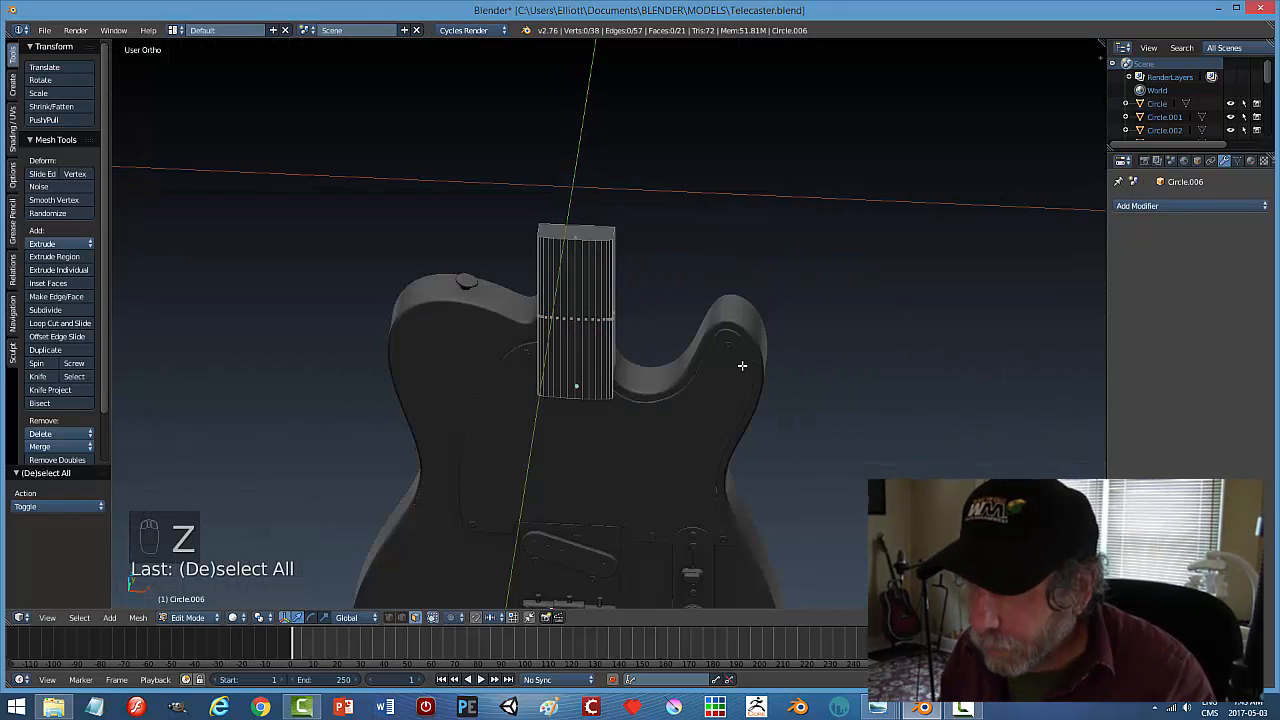
Raise the neck's top face along Z to the base of the headstock in the front reference image, and return to Object Mode
{"action": "right_click", "coordinate": [568, 232]}
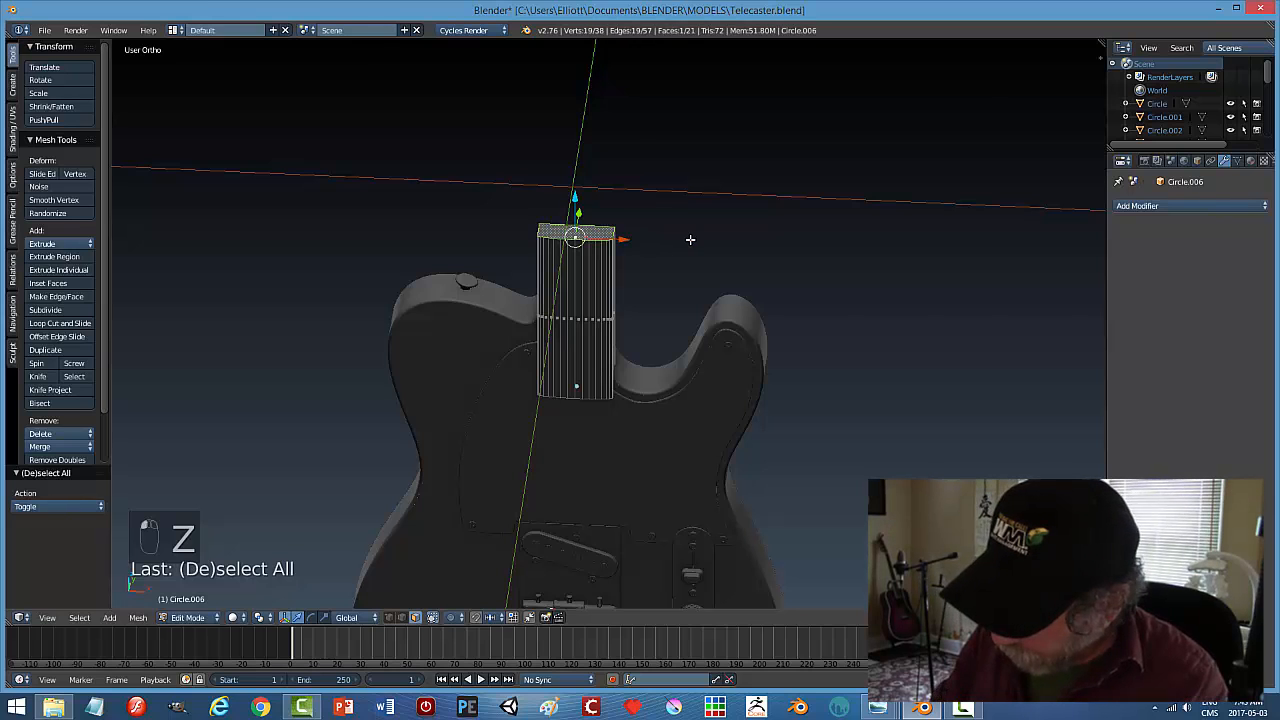
{"action": "key", "text": "KP_1"}
{"action": "scroll", "coordinate": [689, 243], "scroll_direction": "down", "scroll_amount": 4}
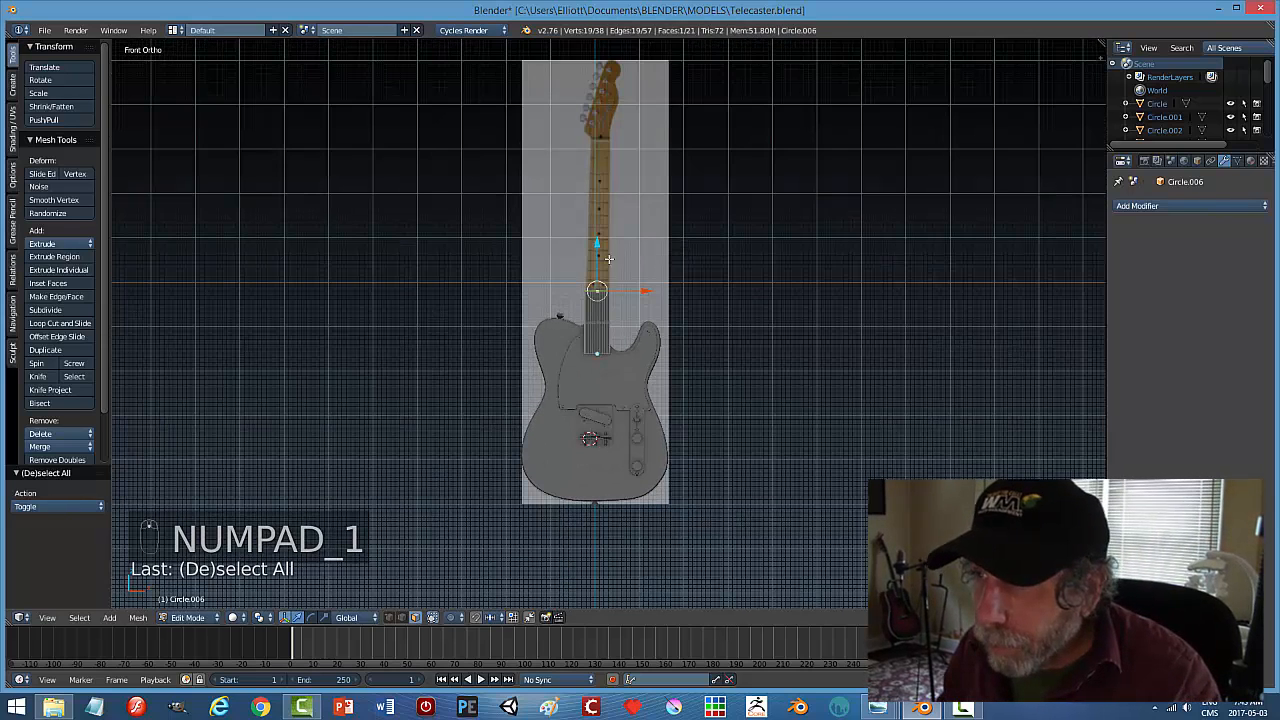
{"action": "left_click_drag", "start_coordinate": [597, 245], "coordinate": [623, 98]}
{"action": "key", "text": "a"}
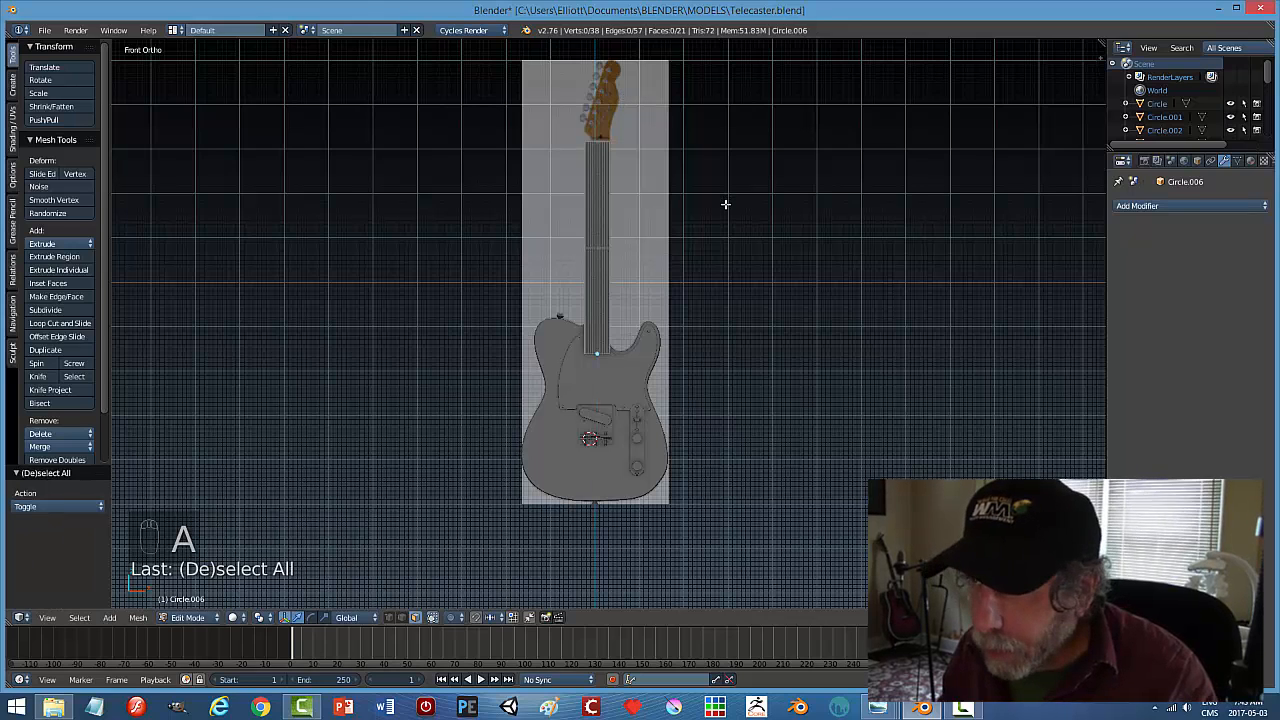
{"action": "key", "text": "z"}
{"action": "left_click", "coordinate": [727, 285]}
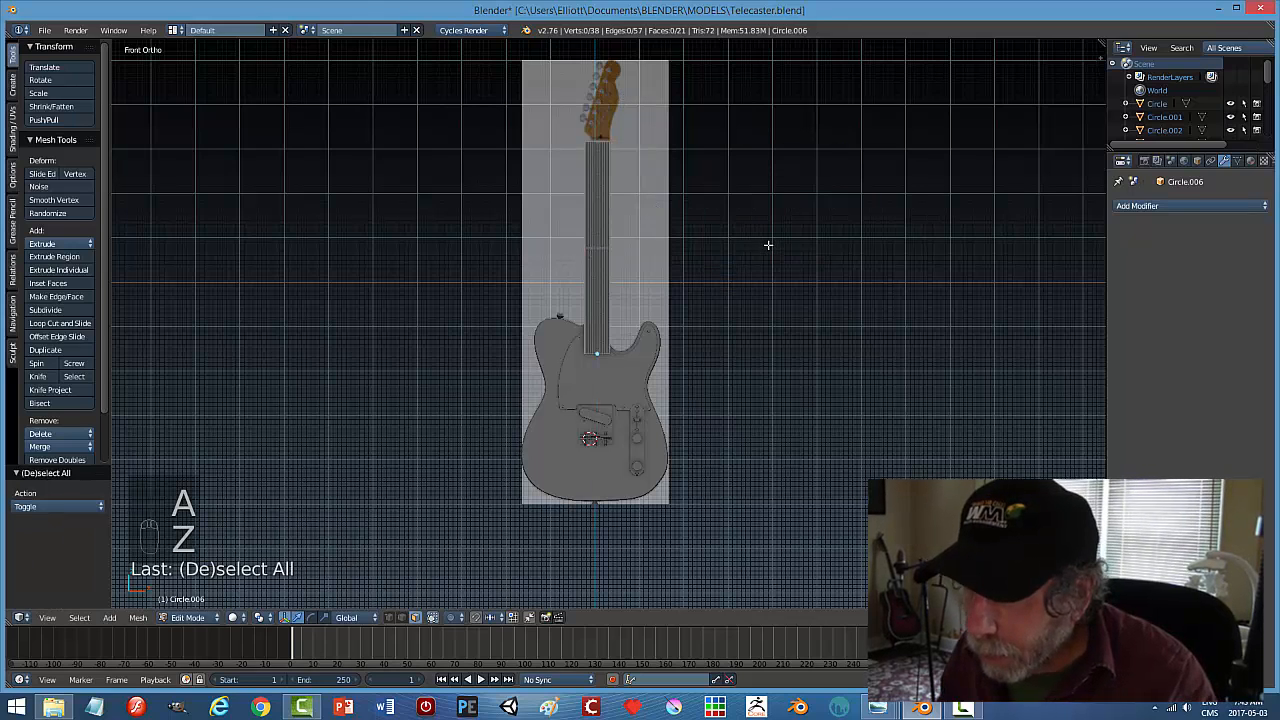
{"action": "key", "text": "Tab"}
{"action": "left_click", "coordinate": [657, 251]}
In Edit Mode, move the neck's flat back face about 0.023 along Y to thicken the neck
{"action": "scroll", "coordinate": [778, 235], "scroll_direction": "down", "scroll_amount": 1}
{"action": "middle_click_drag", "start_coordinate": [777, 235], "coordinate": [697, 329]}
{"action": "scroll", "coordinate": [704, 312], "scroll_direction": "up", "scroll_amount": 2}
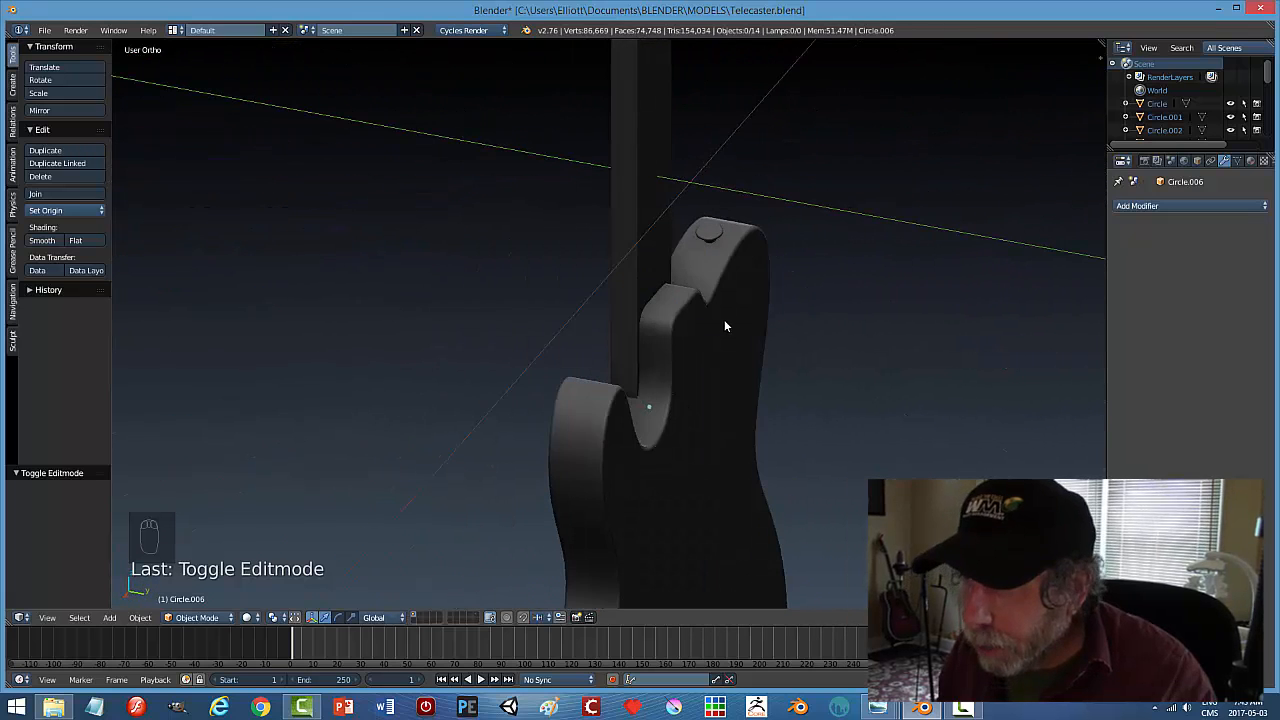
{"action": "key", "text": "Tab"}
{"action": "middle_click_drag", "start_coordinate": [715, 252], "coordinate": [709, 63]}
{"action": "left_click_drag", "start_coordinate": [697, 75], "coordinate": [700, 75]}
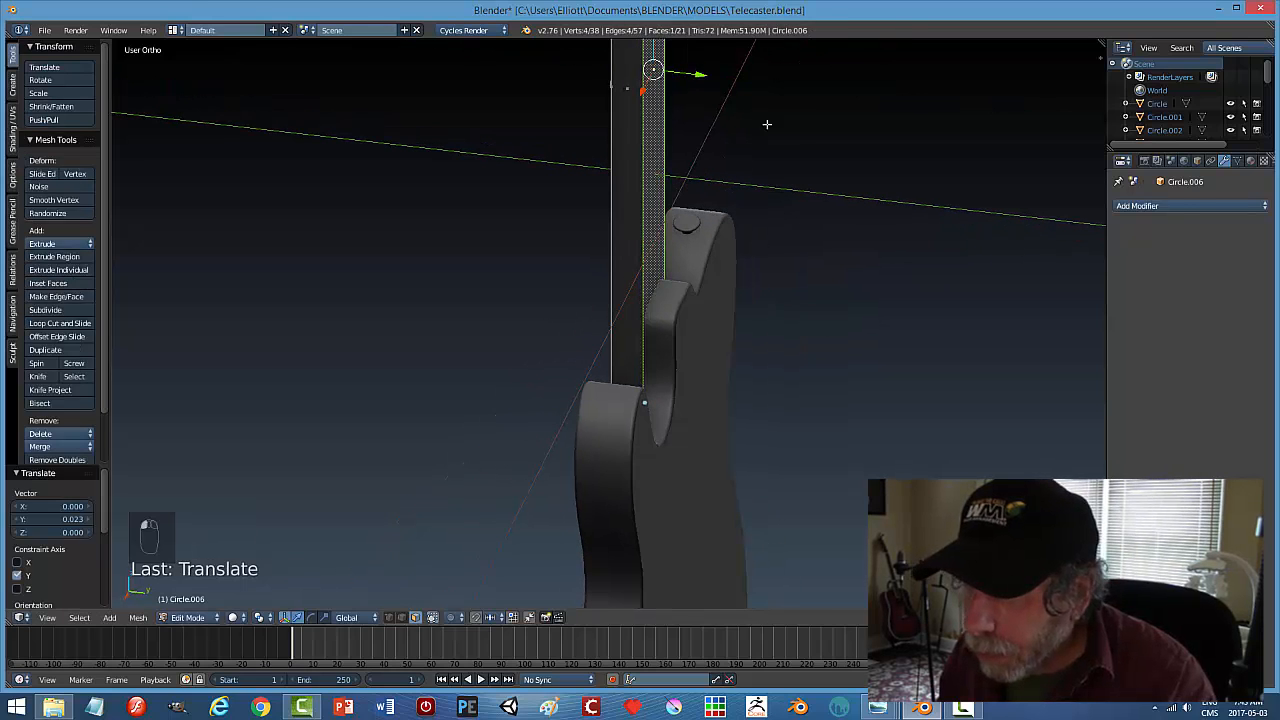
{"action": "key", "text": "a"}
Examine how the neck meets the body from several angles, and return to Object Mode with nothing selected
{"action": "middle_click_drag", "start_coordinate": [844, 206], "coordinate": [763, 280]}
{"action": "scroll", "coordinate": [766, 300], "scroll_direction": "up", "scroll_amount": 3}
{"action": "scroll", "coordinate": [766, 283], "scroll_direction": "up", "scroll_amount": 3}
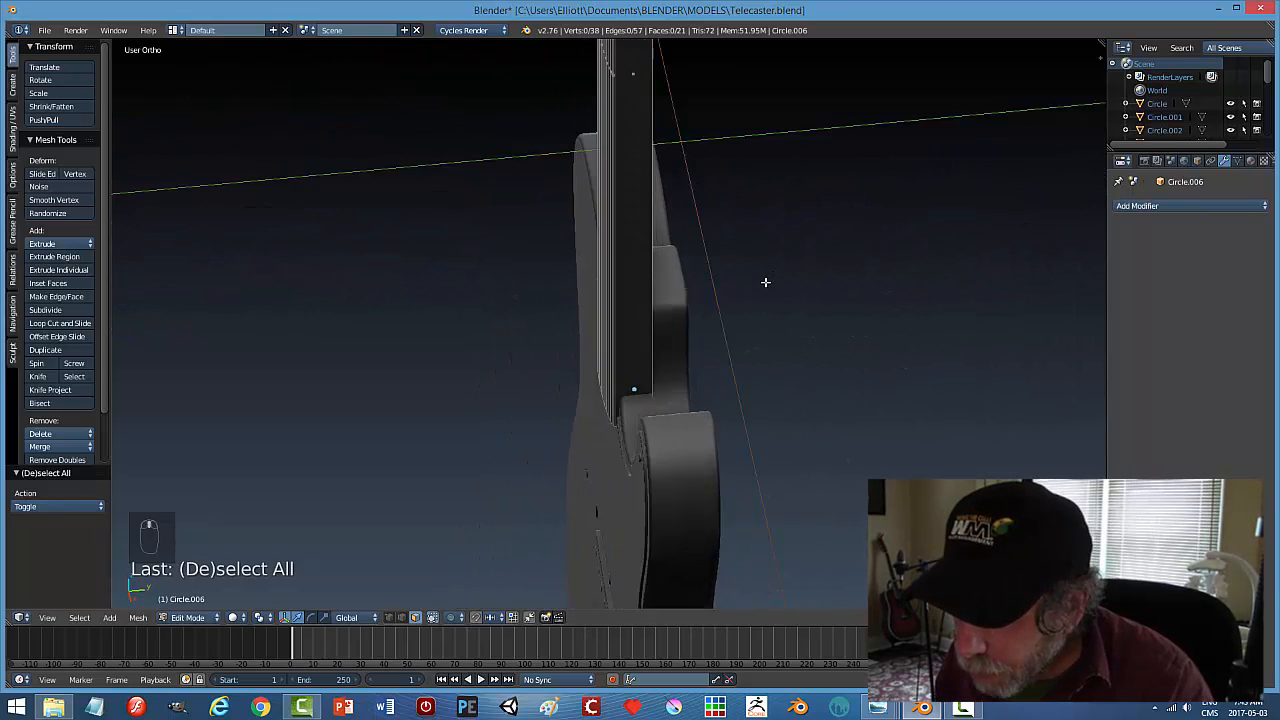
{"action": "middle_click_drag", "start_coordinate": [668, 381], "coordinate": [823, 306]}
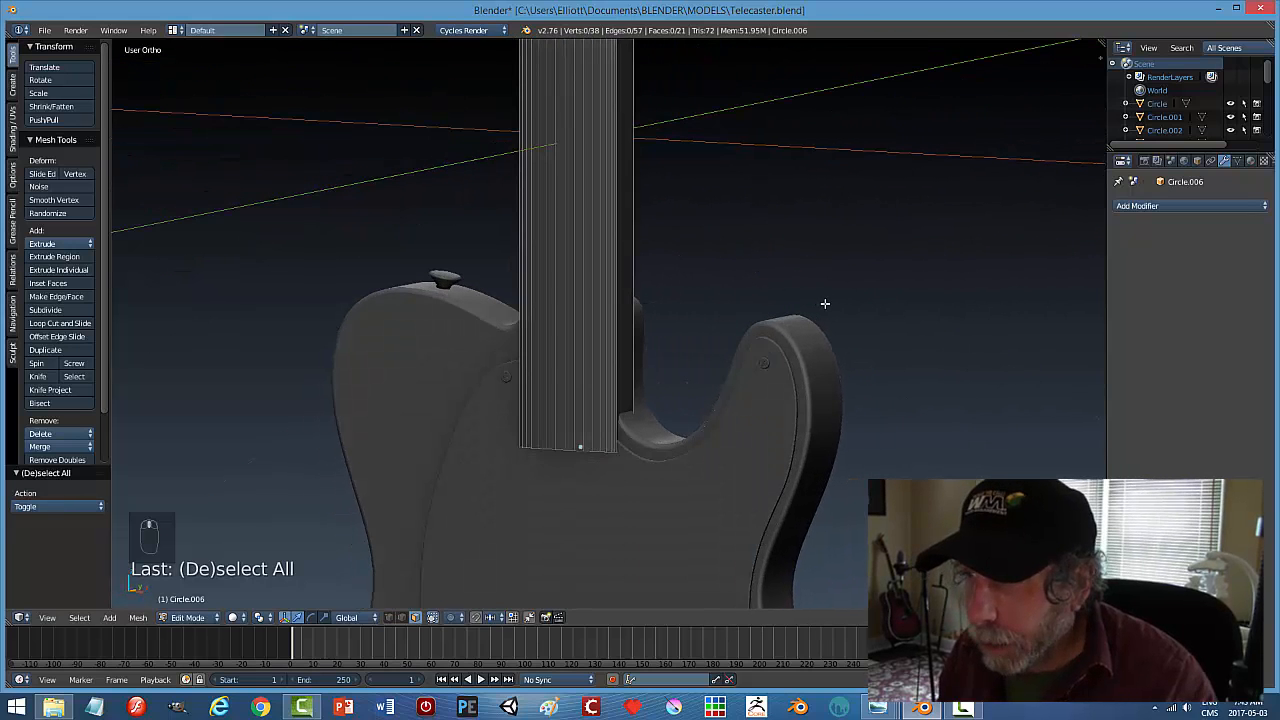
{"action": "key", "text": "Tab"}
{"action": "key", "text": "a"}
{"action": "key", "text": "a"}
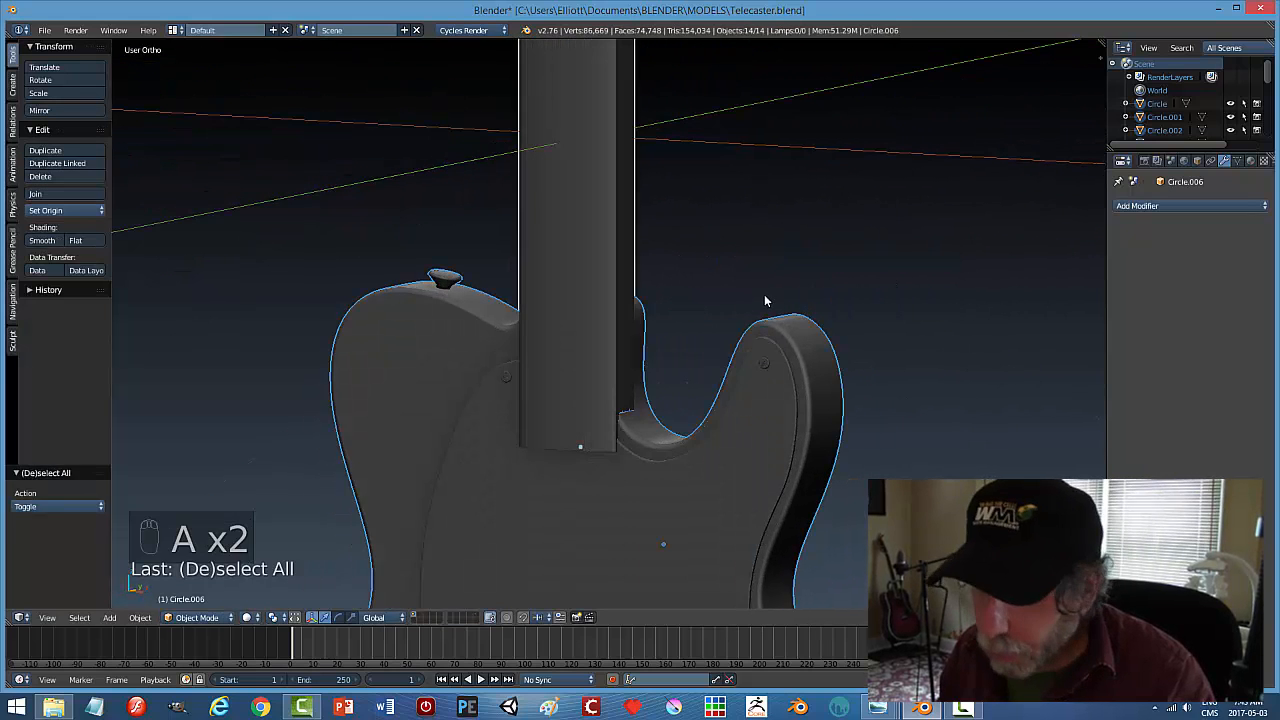
{"action": "key", "text": "a"}
{"action": "middle_click_drag", "start_coordinate": [705, 289], "coordinate": [718, 266]}
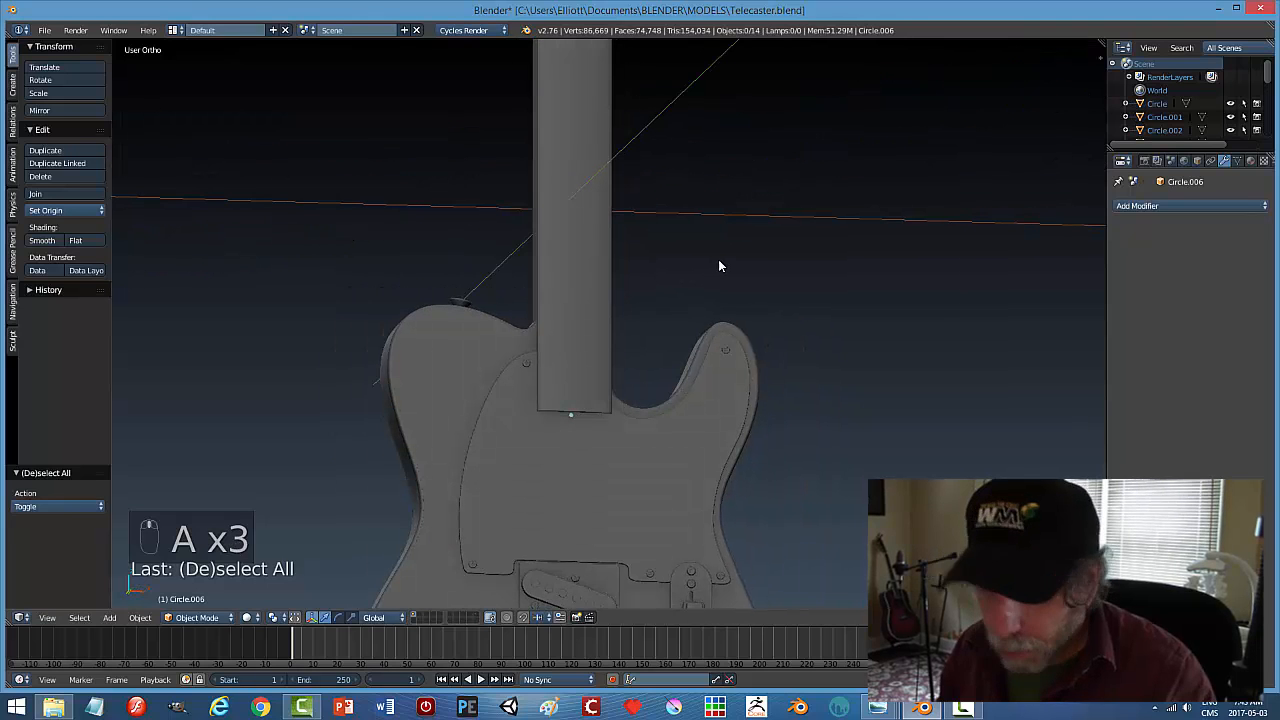
Save the file and look over how the neck sits on the body
{"action": "key", "text": "ctrl+s"}
{"action": "scroll", "coordinate": [774, 212], "scroll_direction": "down", "scroll_amount": 3}
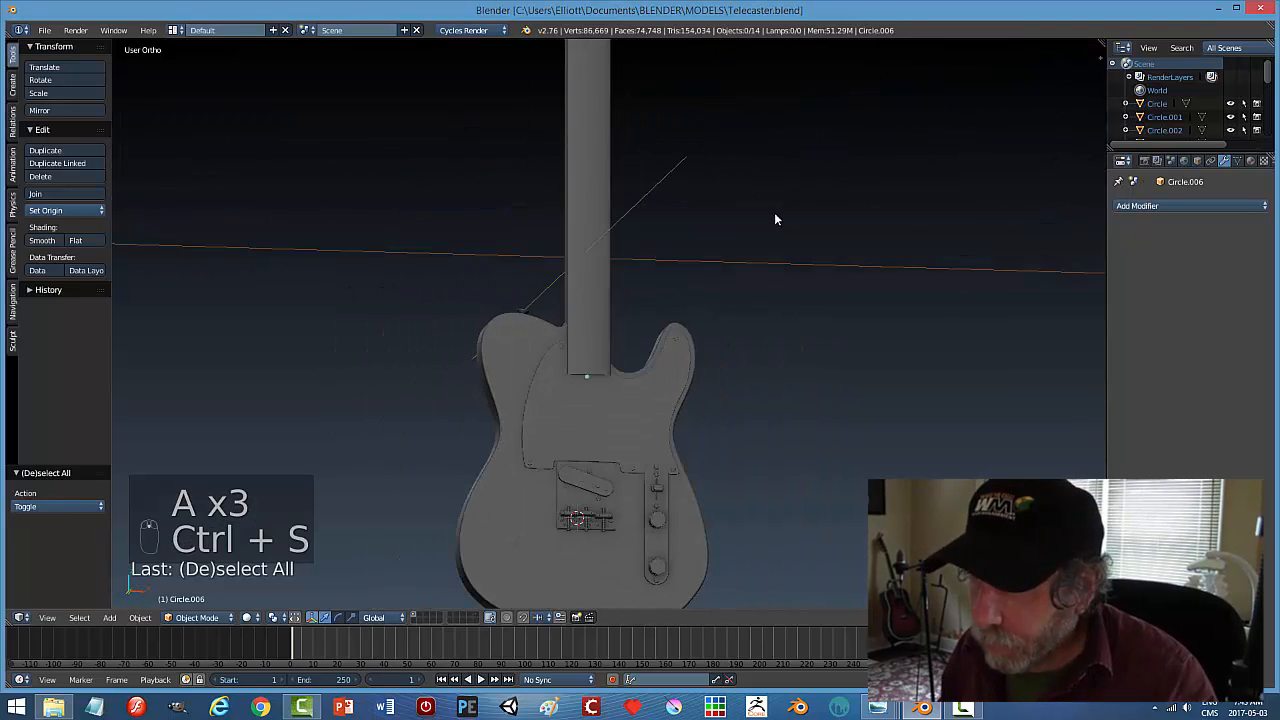
{"action": "middle_click_drag", "start_coordinate": [774, 212], "coordinate": [597, 271]}
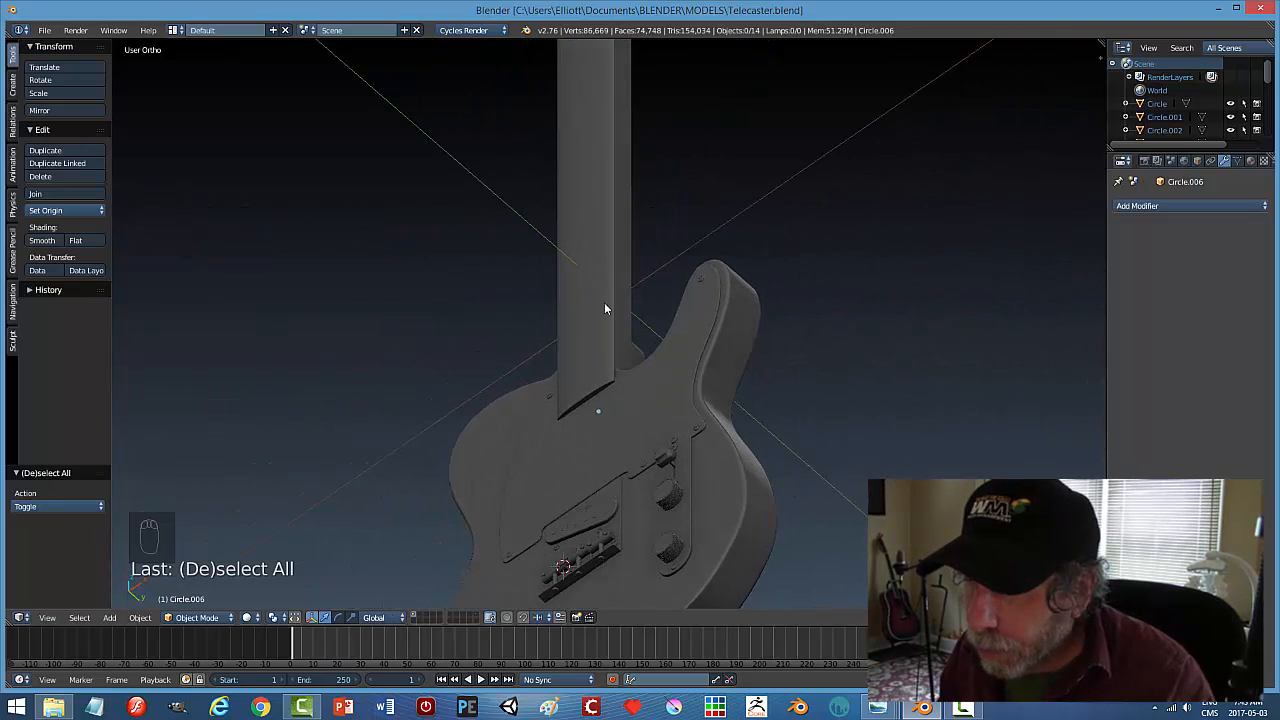
{"action": "scroll", "coordinate": [606, 306], "scroll_direction": "up", "scroll_amount": 2}
Select the neck and enter Edit Mode in the front view with wireframe shading over the reference image
{"action": "right_click", "coordinate": [601, 287]}
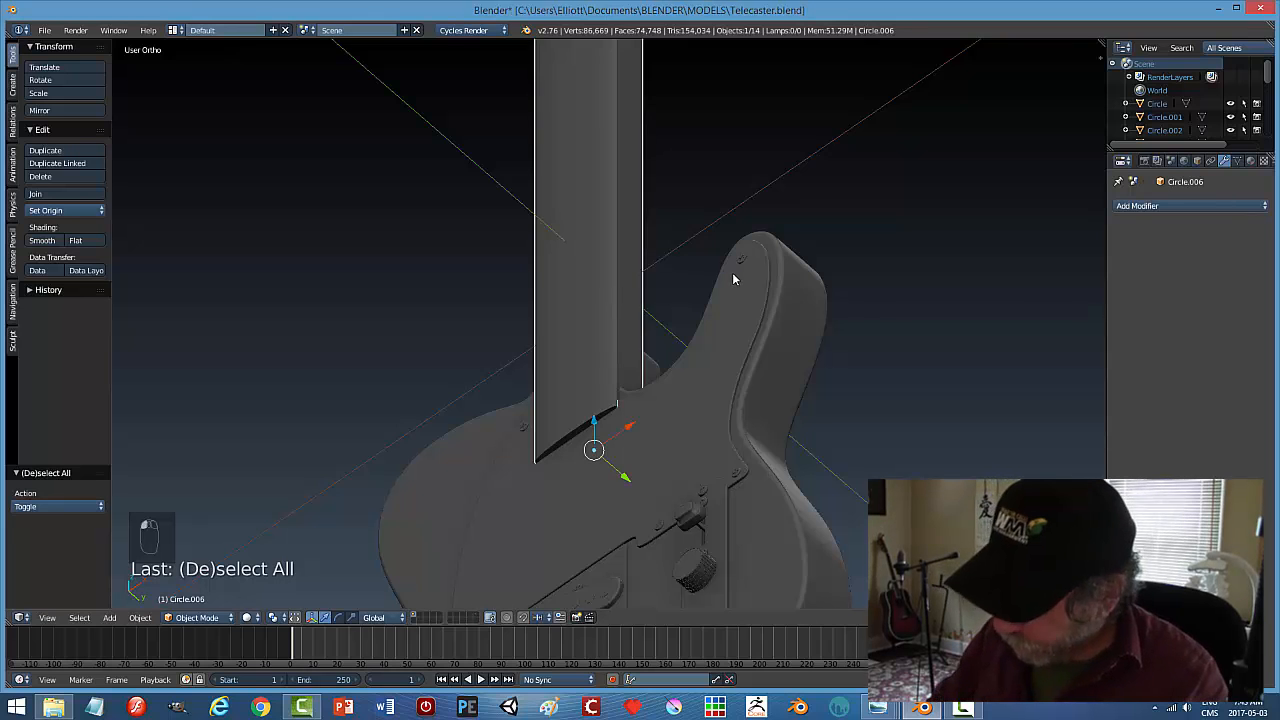
{"action": "key", "text": "KP_1"}
{"action": "key", "text": "Tab"}
{"action": "left_click", "coordinate": [787, 272]}
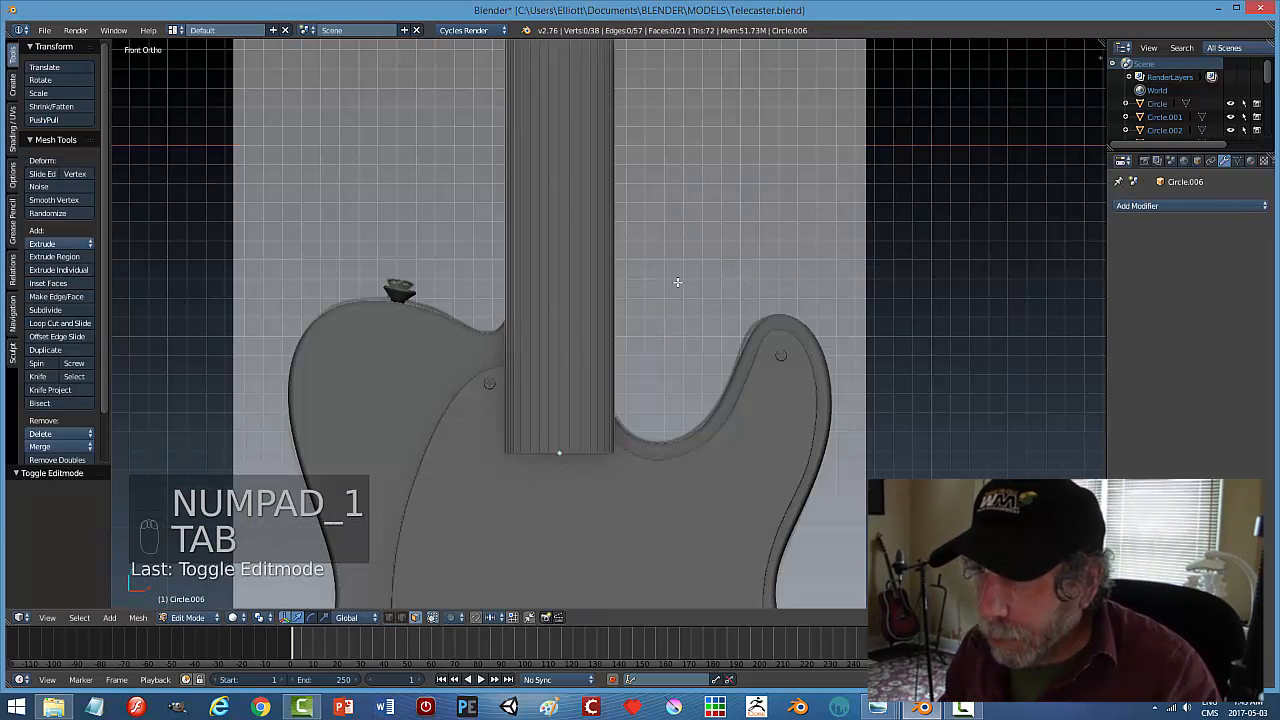
{"action": "scroll", "coordinate": [677, 282], "scroll_direction": "up", "scroll_amount": 2}
{"action": "scroll", "coordinate": [677, 282], "scroll_direction": "down", "scroll_amount": 3}
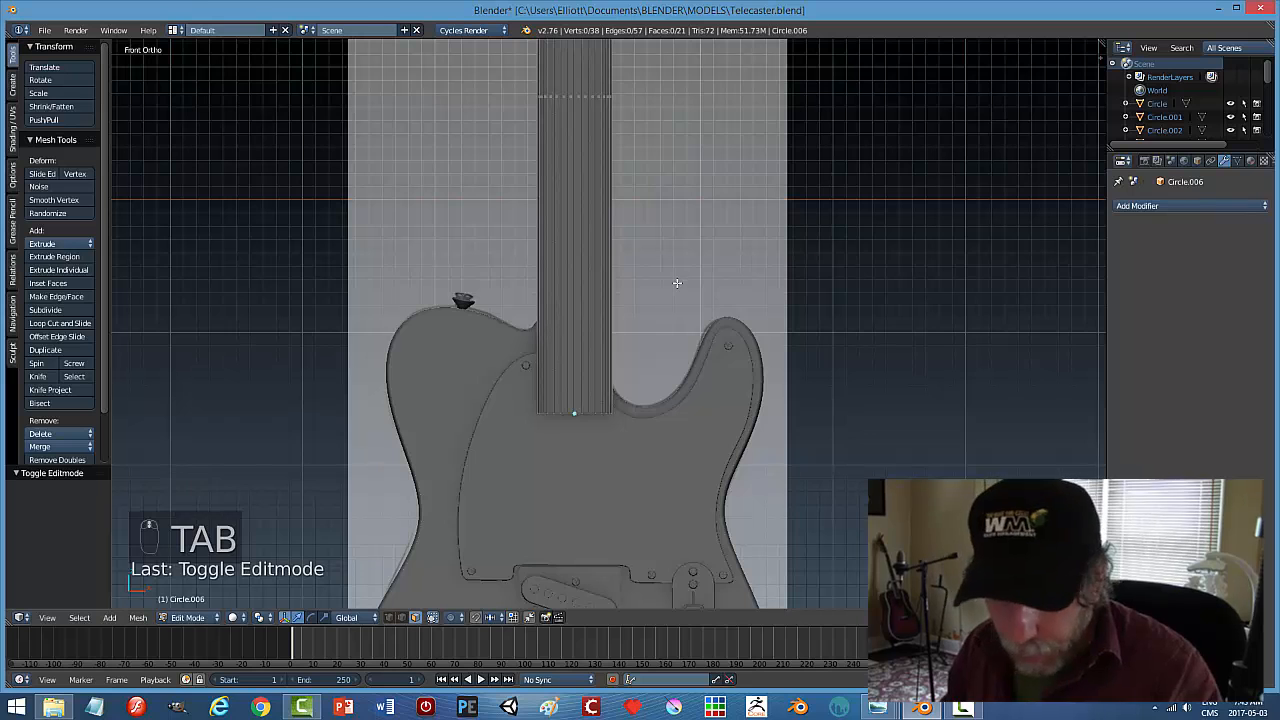
{"action": "key", "text": "z"}
{"action": "left_click", "coordinate": [745, 286]}
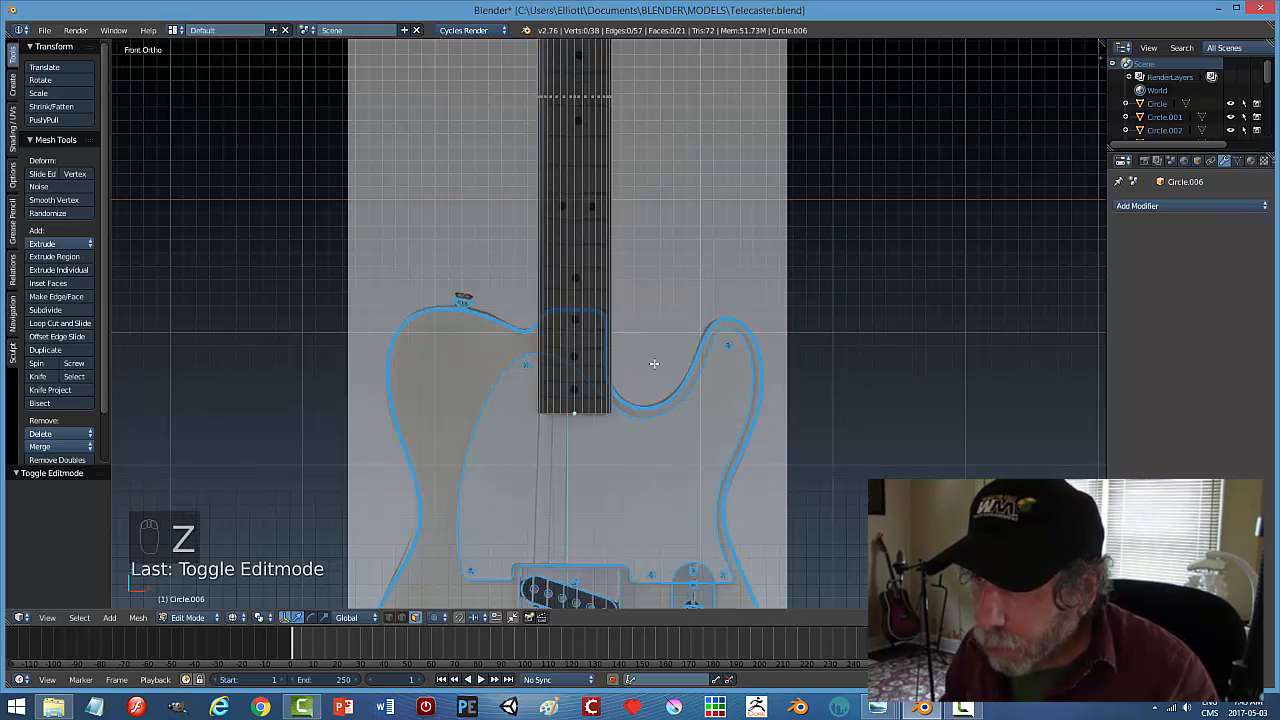
Cut two horizontal edge loops across the neck near its body end, around the lowest fret in the reference image
{"action": "middle_click_drag", "start_coordinate": [665, 355], "coordinate": [690, 321], "text": "shift"}
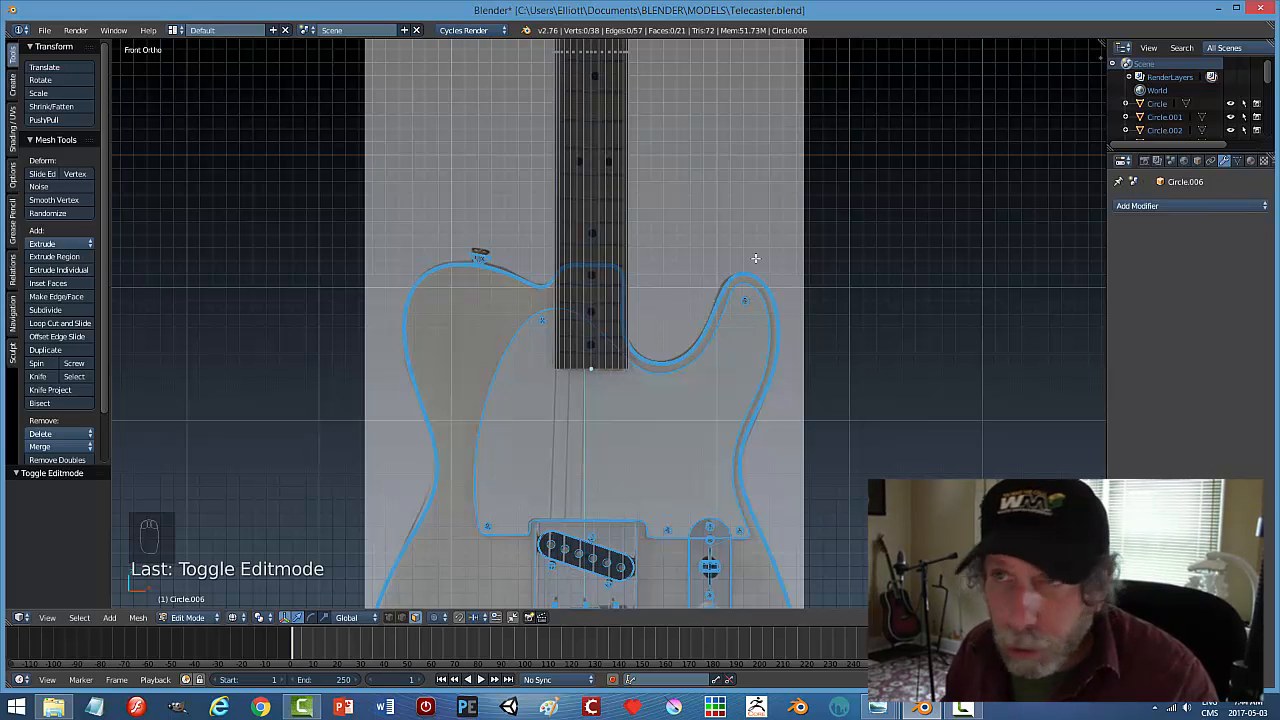
{"action": "scroll", "coordinate": [703, 208], "scroll_direction": "down", "scroll_amount": 1}
{"action": "middle_click_drag", "start_coordinate": [703, 178], "coordinate": [691, 286], "text": "shift"}
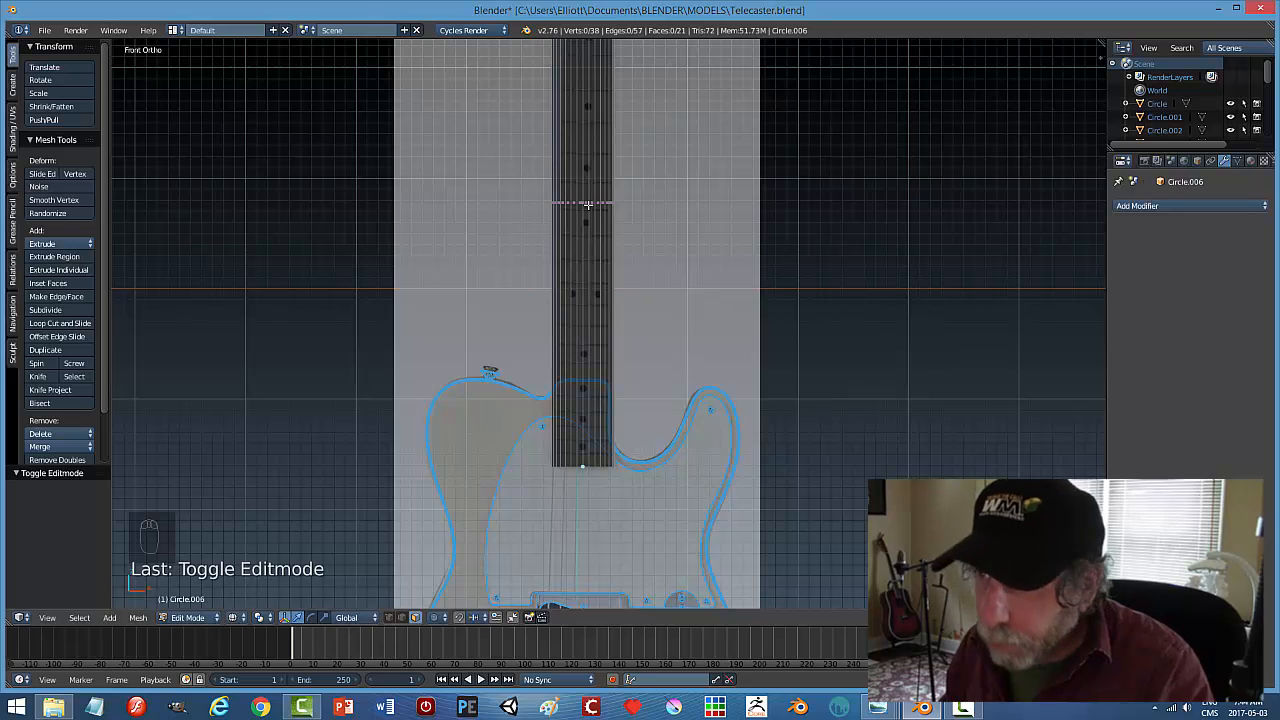
{"action": "left_click", "coordinate": [587, 203]}
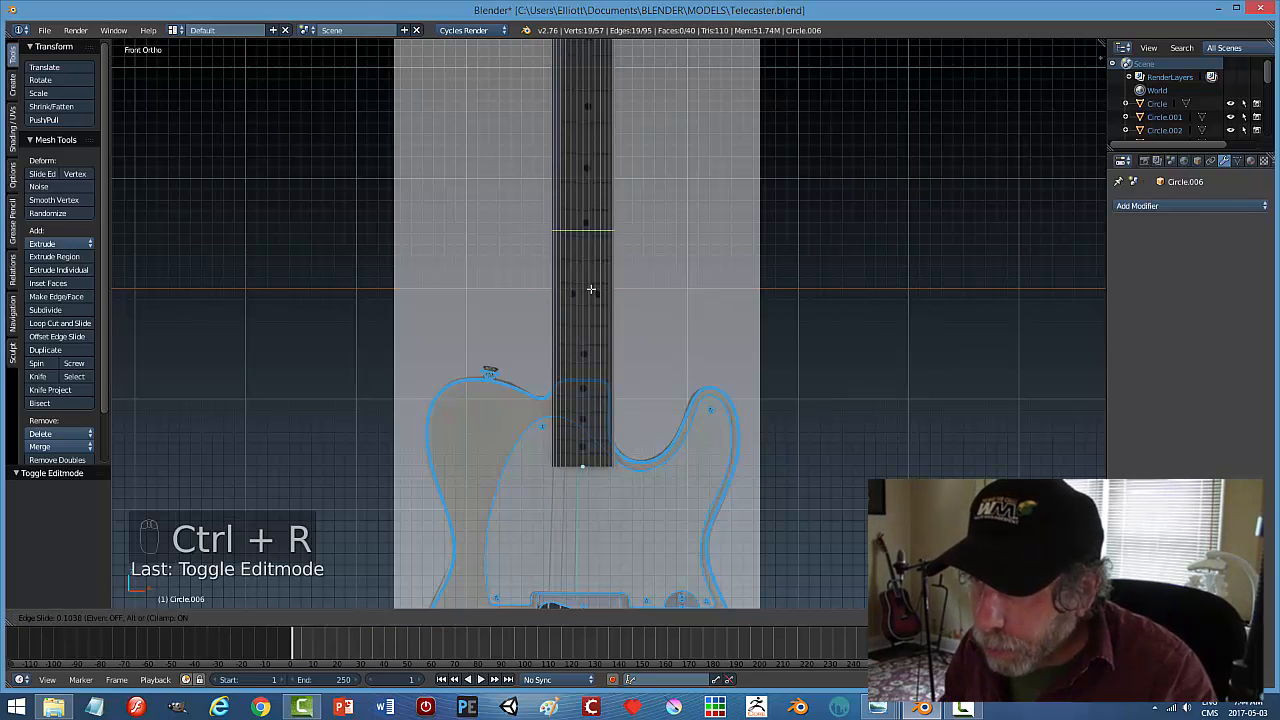
{"action": "left_click", "coordinate": [595, 457]}
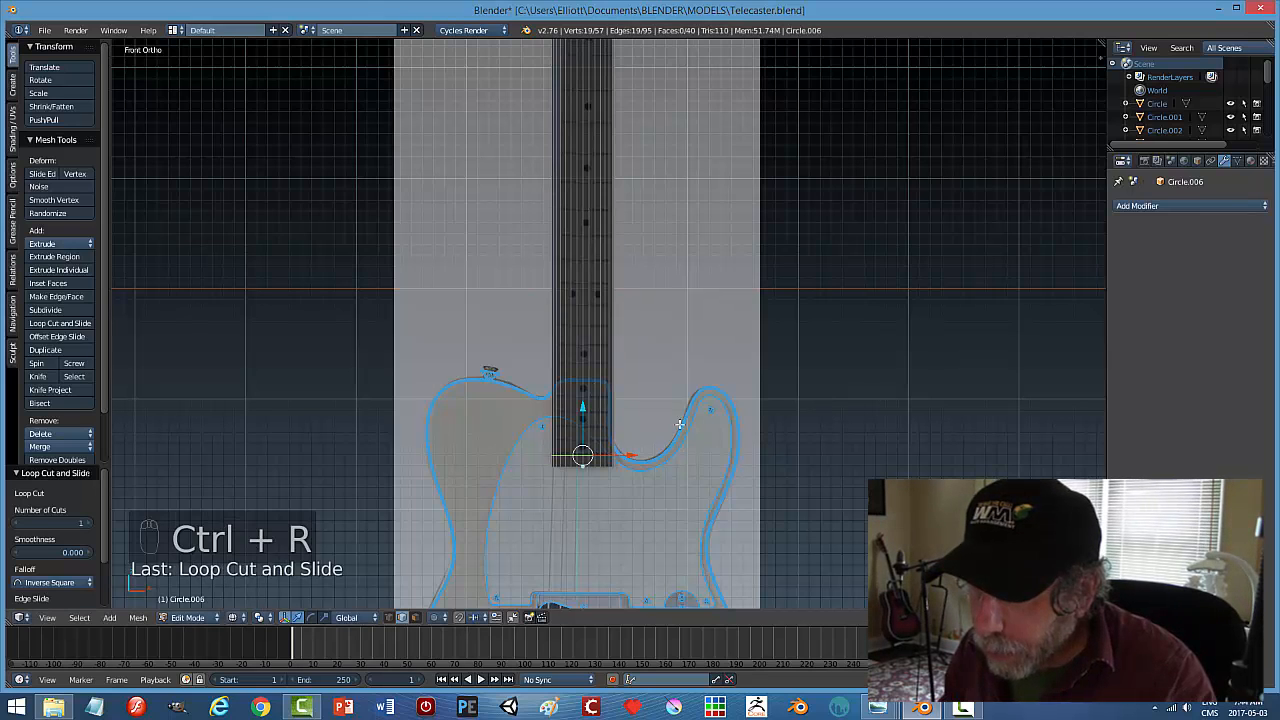
{"action": "key", "text": "ctrl+r"}
{"action": "left_click", "coordinate": [583, 297]}
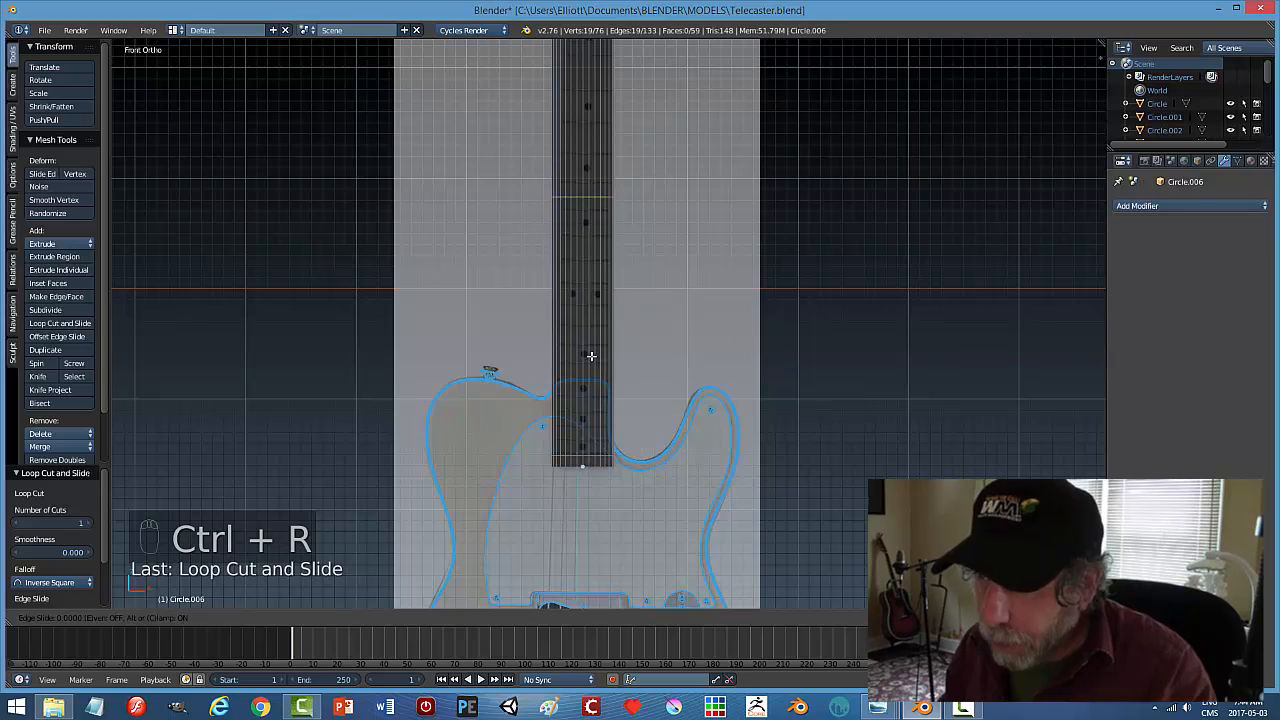
{"action": "left_click", "coordinate": [596, 551]}
Move the lower edge loop up 0.010 along Z to the lower edge of the lowest fret in the reference image
{"action": "scroll", "coordinate": [596, 551], "scroll_direction": "up", "scroll_amount": 5}
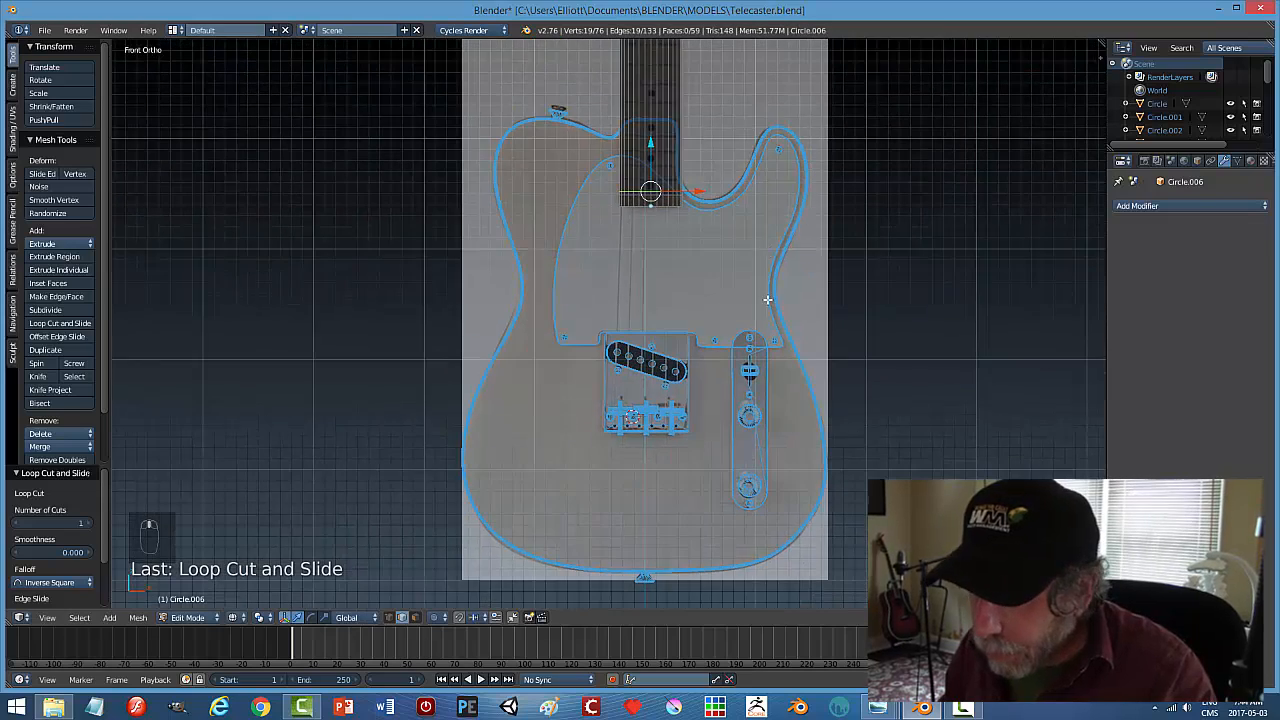
{"action": "scroll", "coordinate": [729, 333], "scroll_direction": "up", "scroll_amount": 10}
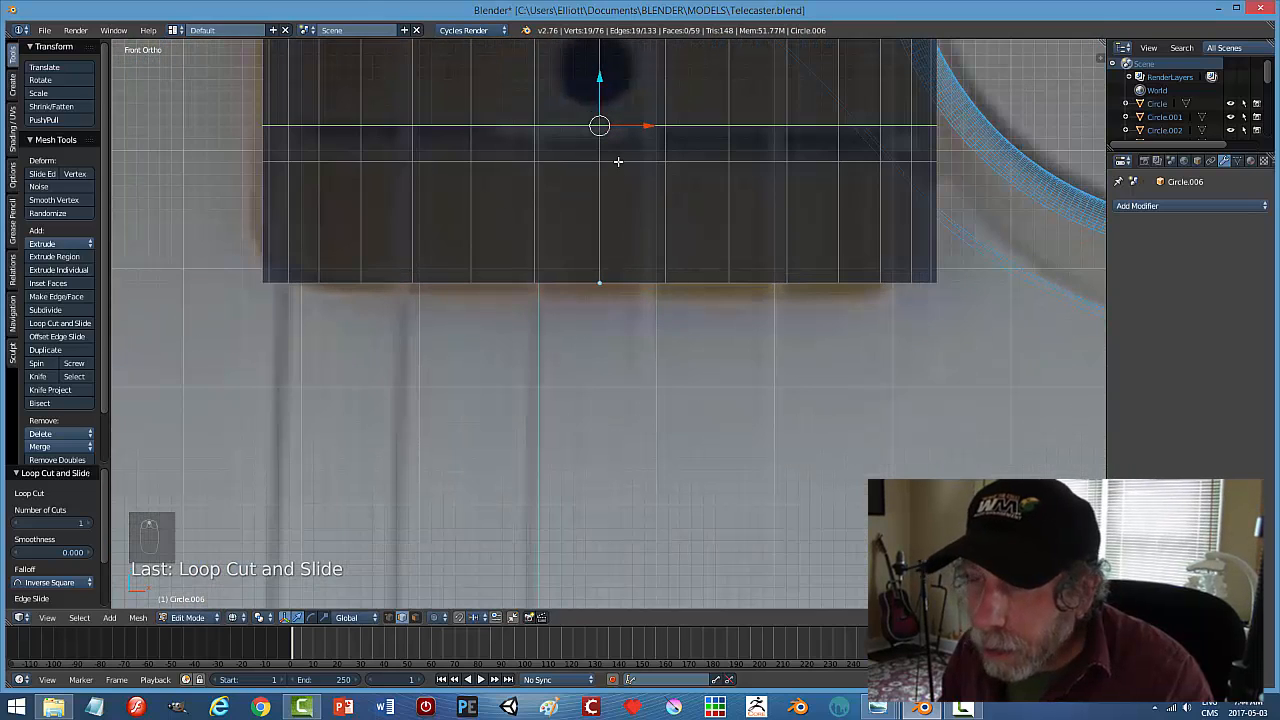
{"action": "right_click", "coordinate": [618, 161], "text": "alt"}
{"action": "key", "text": "g"}
{"action": "key", "text": "z"}
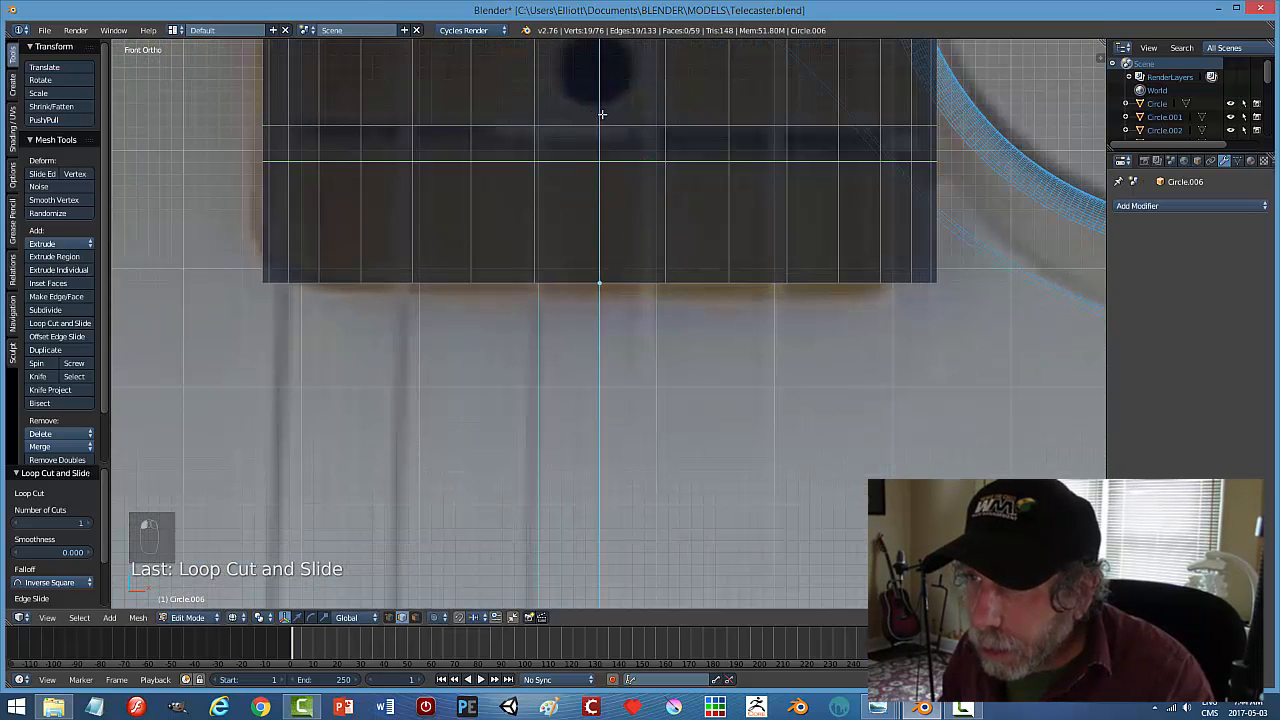
{"action": "left_click", "coordinate": [601, 102]}
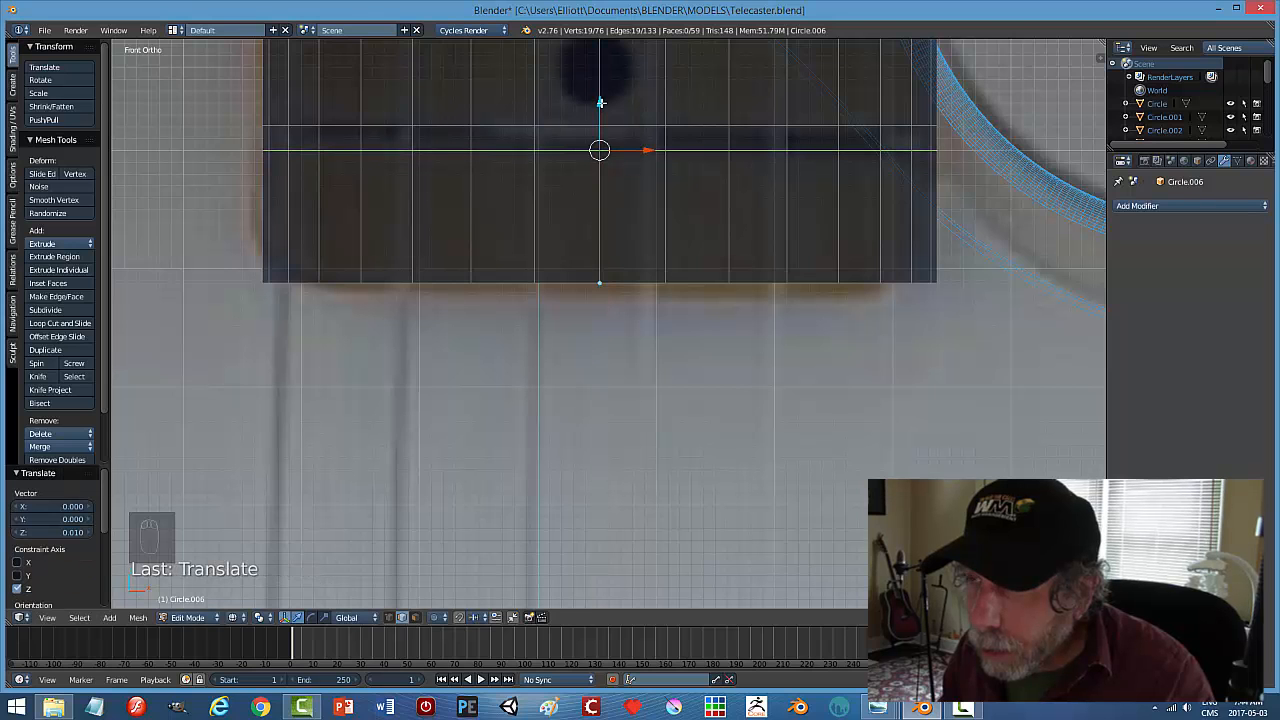
{"action": "middle_click_drag", "start_coordinate": [899, 249], "coordinate": [865, 255]}
{"action": "key", "text": "KP_1"}
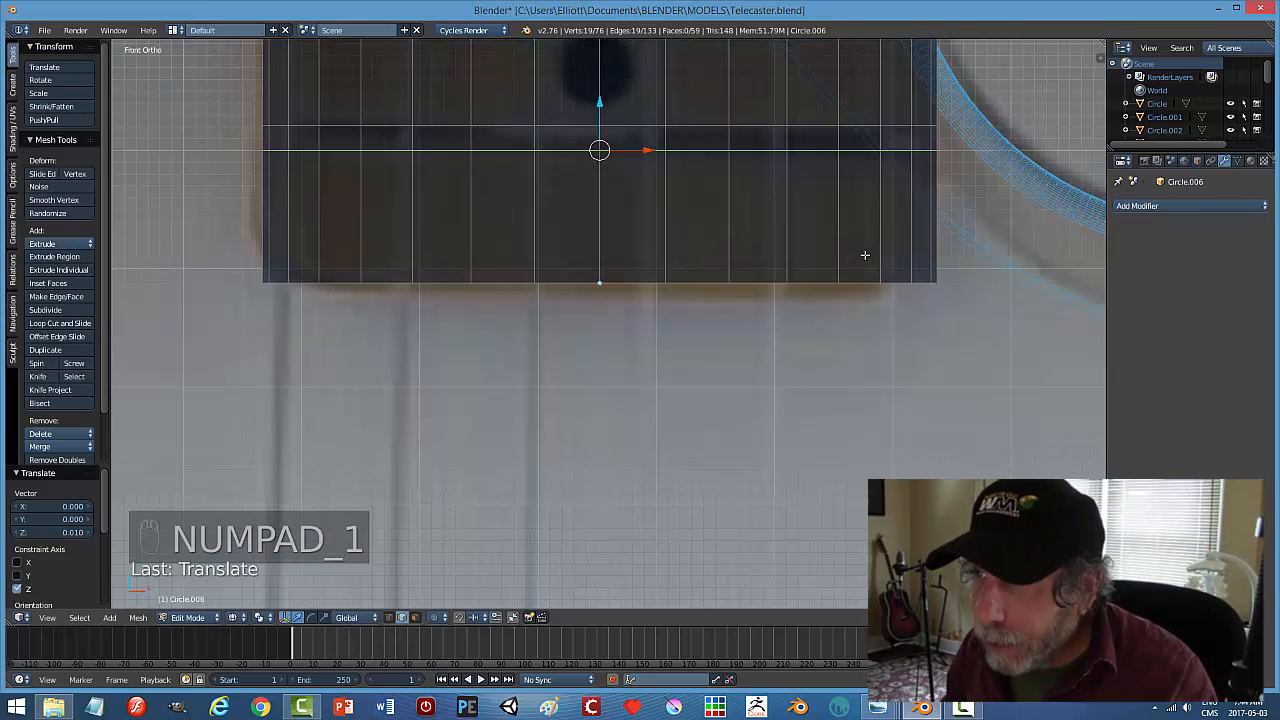
Fine-tune the fret spacing along Z by lowering the upper edge loop about 0.0006 and raising the lower one 0.001, and clear the selection
{"action": "key", "text": "a"}
{"action": "key", "text": "a"}
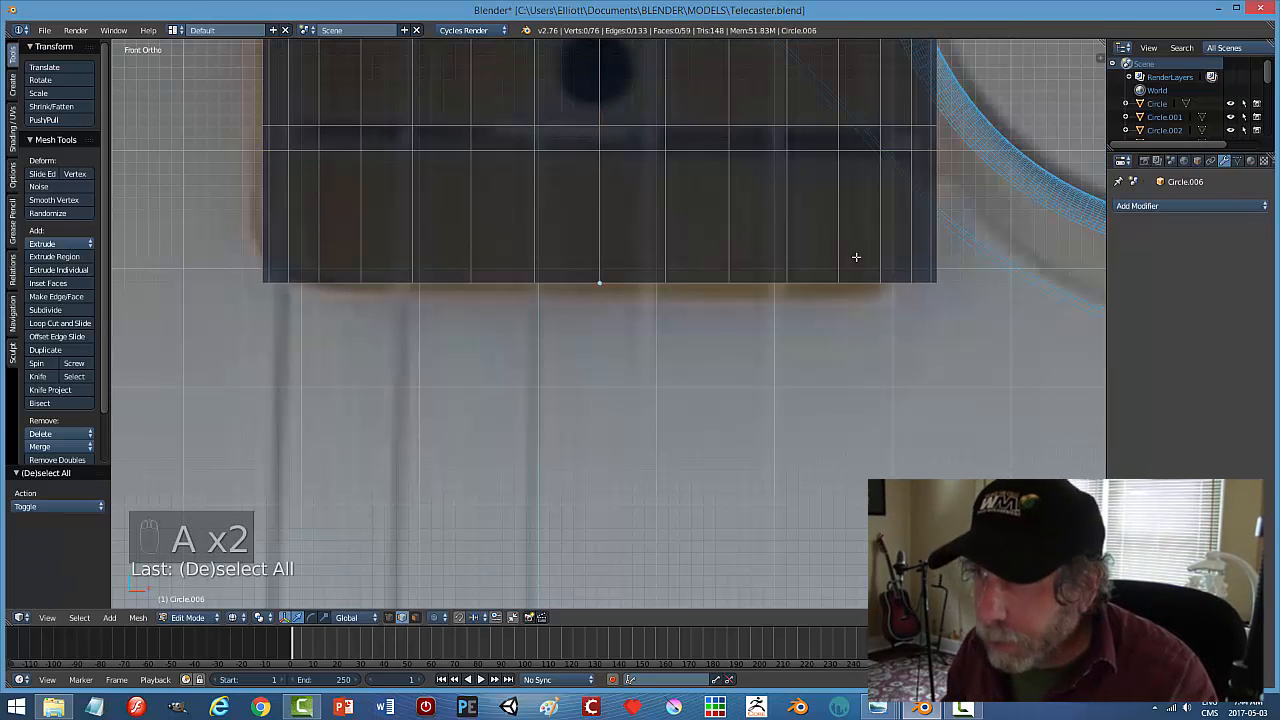
{"action": "right_click", "coordinate": [625, 118], "text": "alt"}
{"action": "key", "text": "g"}
{"action": "key", "text": "z"}
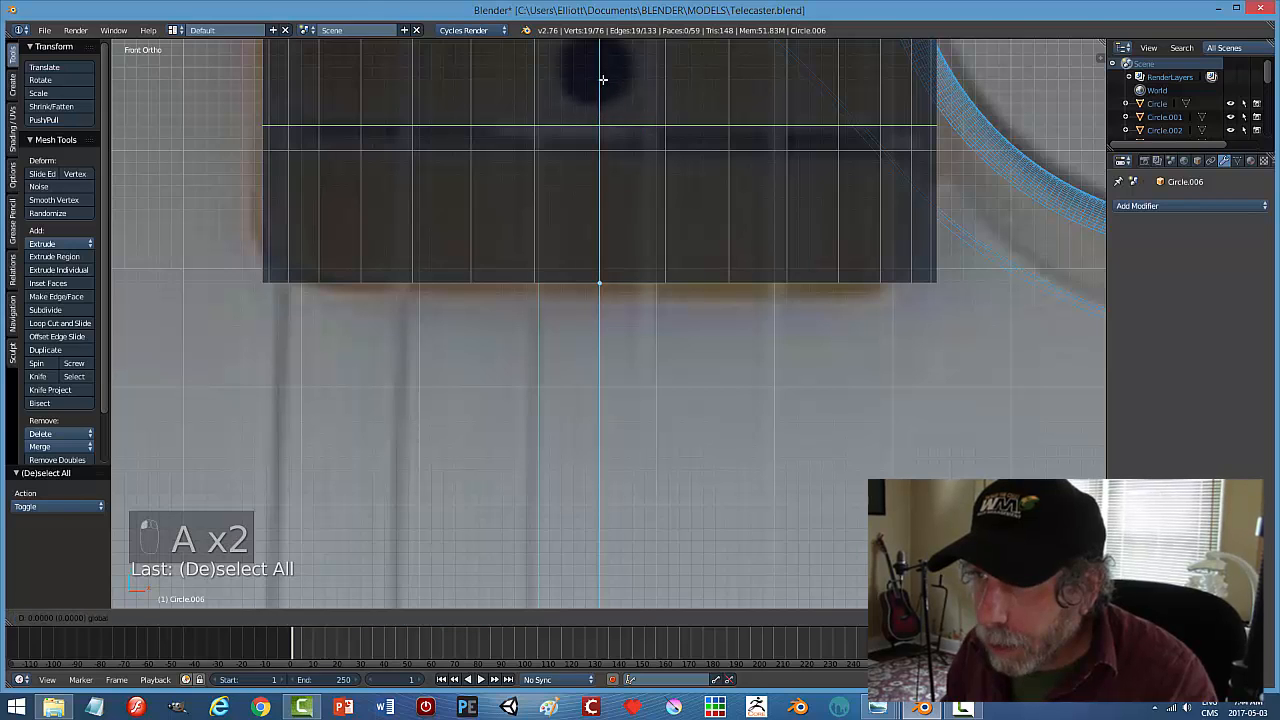
{"action": "left_click", "coordinate": [602, 79]}
{"action": "right_click", "coordinate": [566, 150], "text": "alt"}
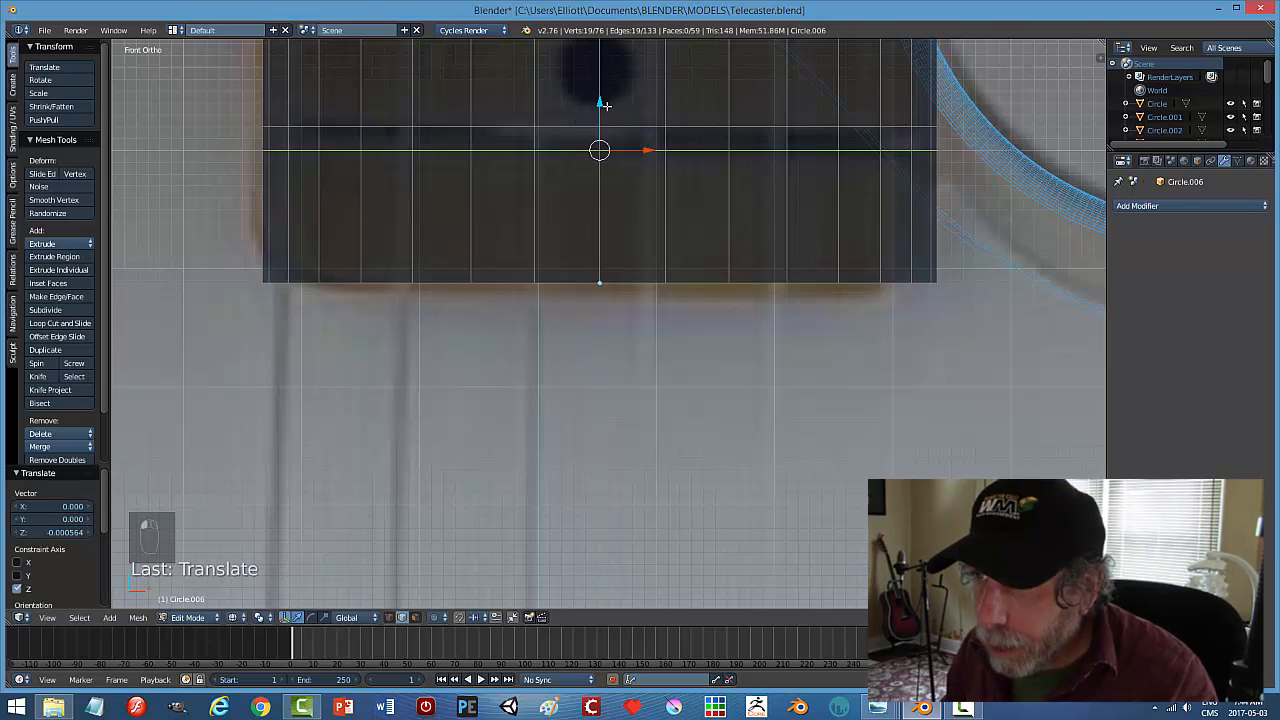
{"action": "left_click_drag", "start_coordinate": [605, 105], "coordinate": [600, 104]}
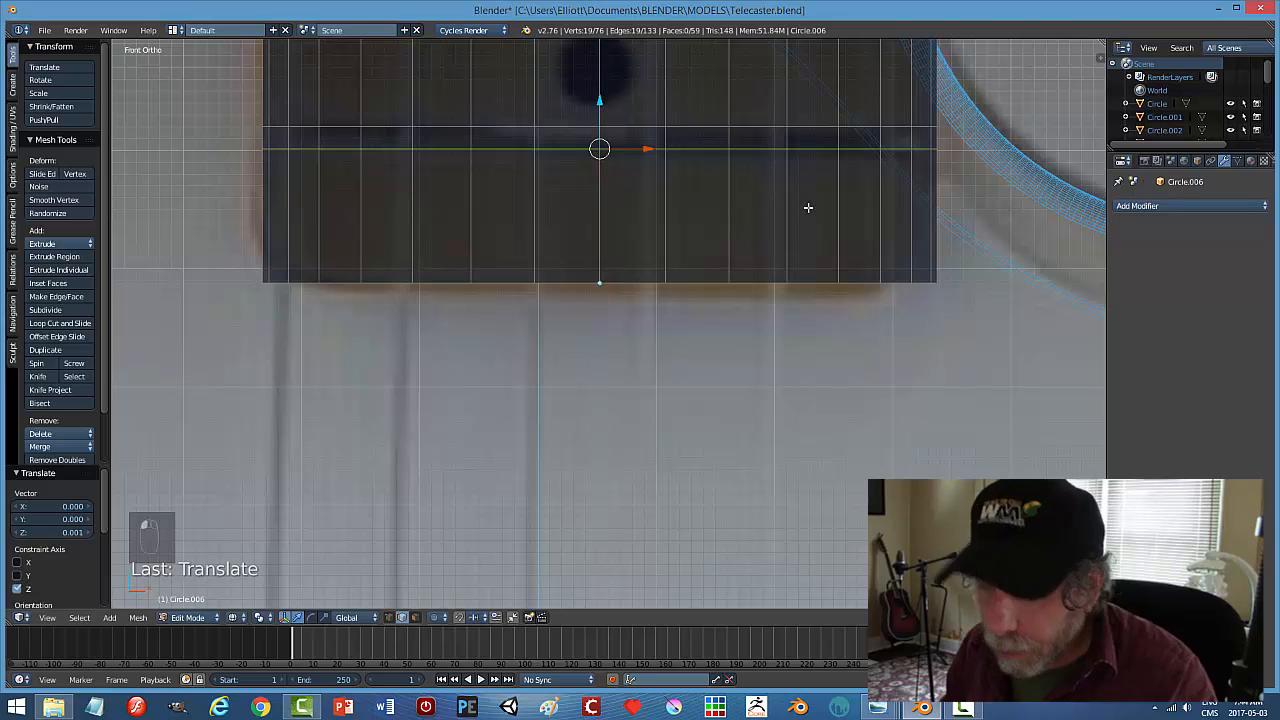
{"action": "key", "text": "a"}
In face selection with solid shading, select the 14 narrow faces between the two edge loops across the neck's curved front
{"action": "scroll", "coordinate": [836, 258], "scroll_direction": "down", "scroll_amount": 3}
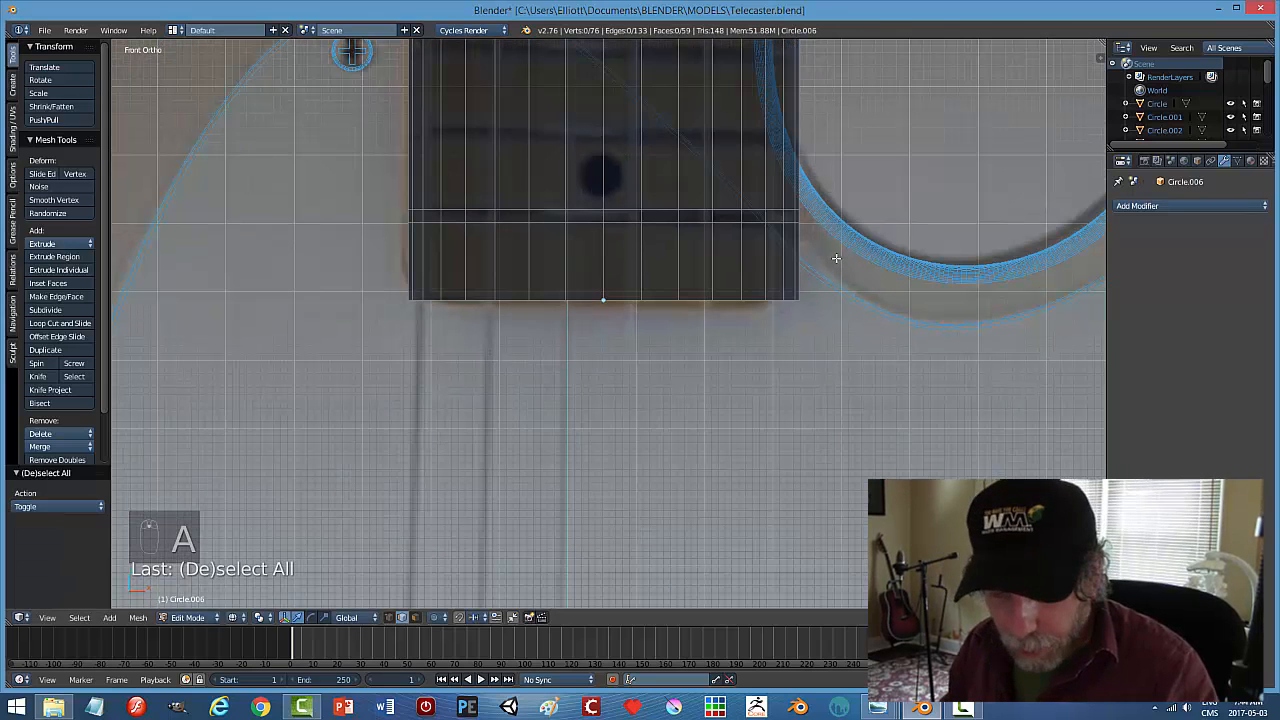
{"action": "key", "text": "ctrl+Tab"}
{"action": "left_click", "coordinate": [824, 262]}
{"action": "middle_click_drag", "start_coordinate": [824, 262], "coordinate": [833, 285]}
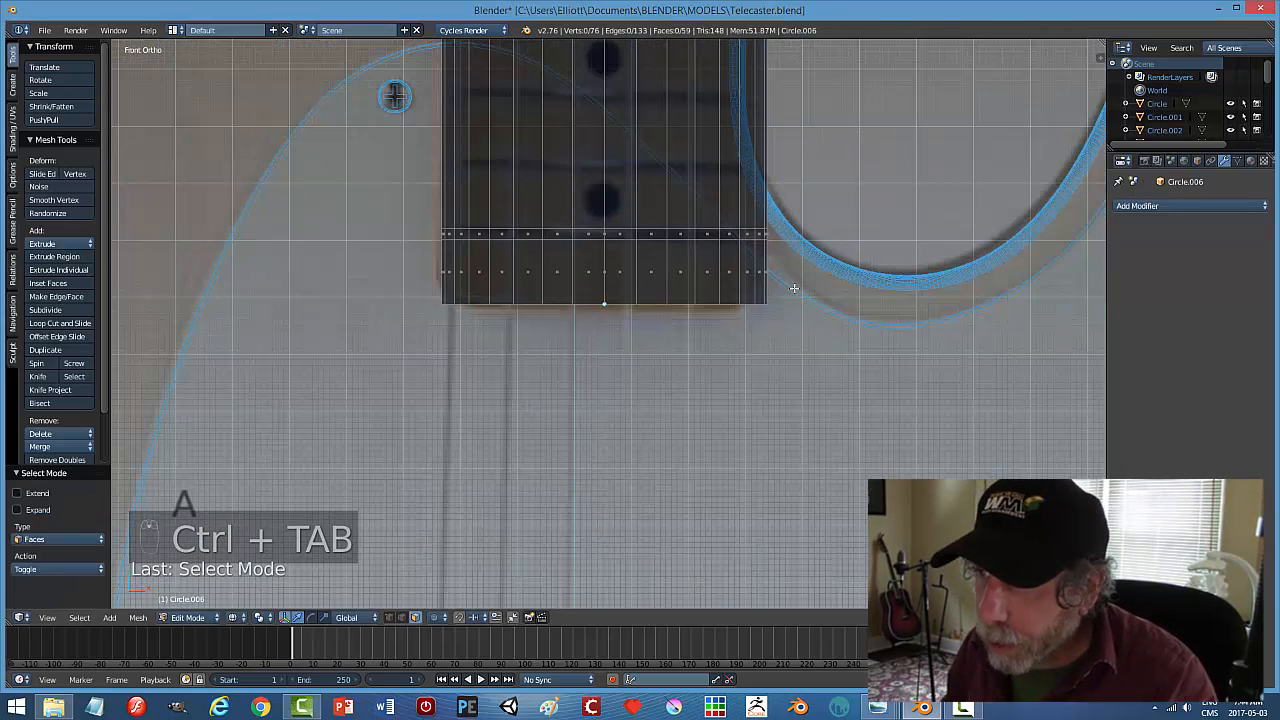
{"action": "scroll", "coordinate": [833, 285], "scroll_direction": "up", "scroll_amount": 5}
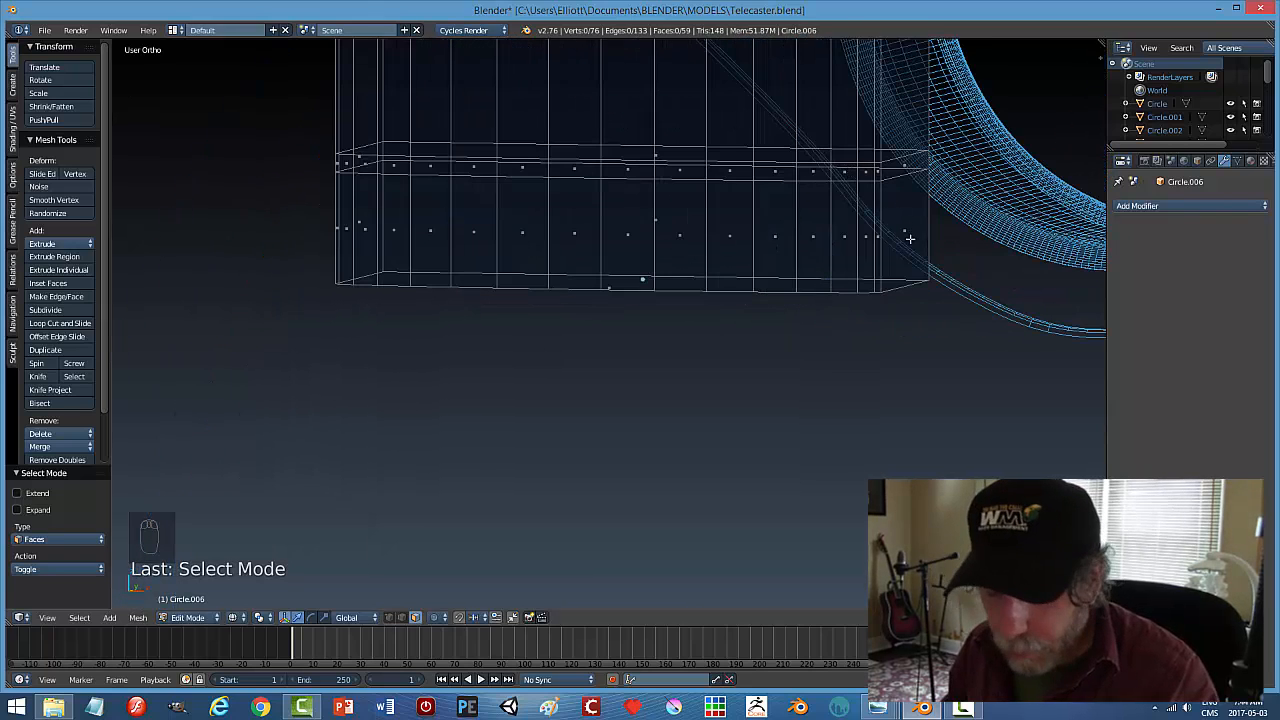
{"action": "key", "text": "z"}
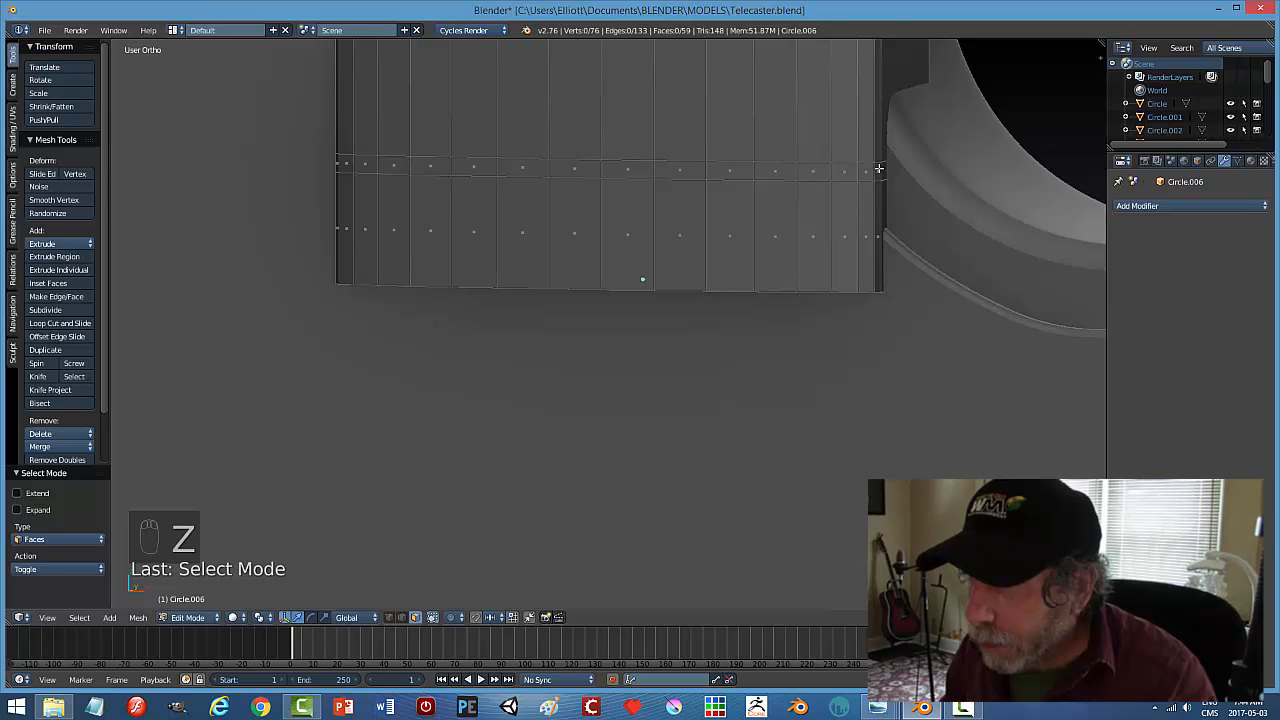
{"action": "mouse_move", "coordinate": [861, 215]}
{"action": "middle_mouse_down"}
{"action": "mouse_move", "coordinate": [804, 218]}
{"action": "mouse_move", "coordinate": [850, 222]}
{"action": "middle_mouse_up"}
{"action": "left_click", "coordinate": [840, 178], "text": "shift"}
{"action": "left_click", "coordinate": [796, 176], "text": "shift"}
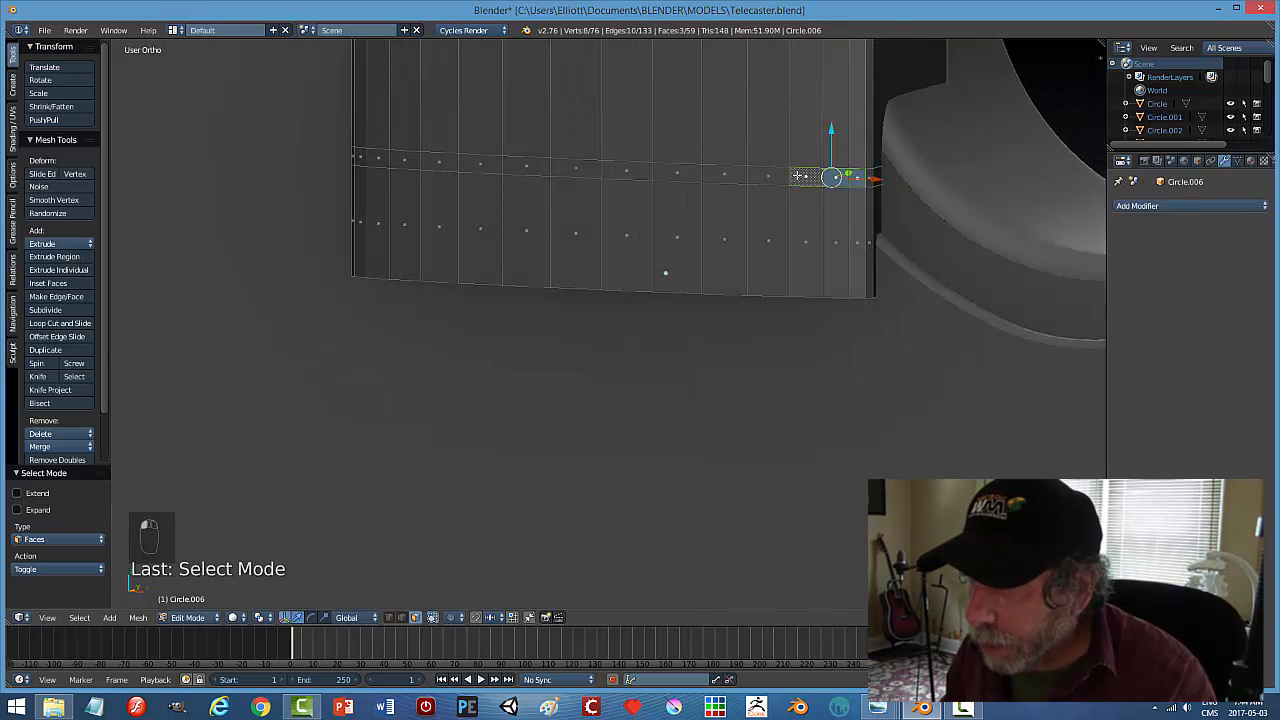
{"action": "left_click", "coordinate": [774, 178], "text": "shift"}
{"action": "left_click", "coordinate": [734, 174], "text": "shift"}
{"action": "left_click", "coordinate": [684, 174], "text": "shift"}
{"action": "left_click", "coordinate": [626, 171], "text": "shift"}
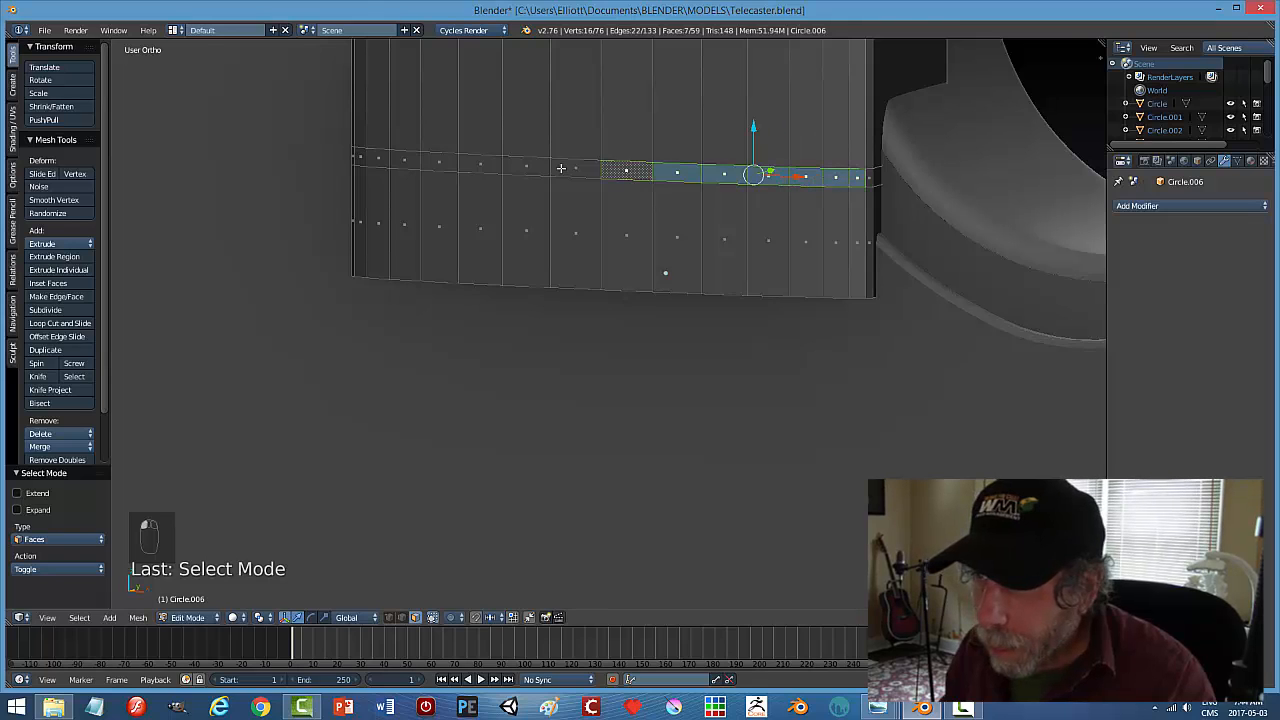
{"action": "left_click", "coordinate": [579, 168], "text": "shift"}
{"action": "left_click", "coordinate": [532, 166], "text": "shift"}
{"action": "left_click", "coordinate": [477, 161], "text": "shift"}
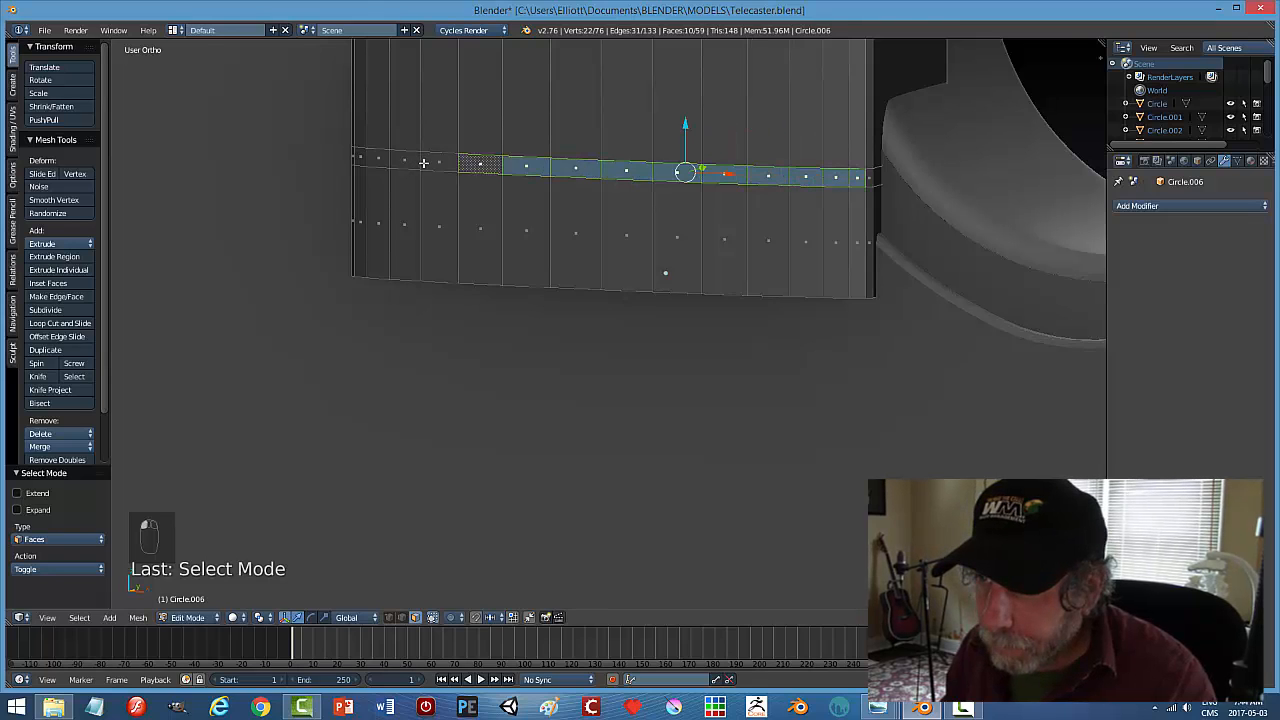
{"action": "left_click", "coordinate": [428, 162], "text": "shift"}
{"action": "left_click", "coordinate": [398, 162], "text": "shift"}
{"action": "left_click", "coordinate": [379, 159], "text": "shift"}
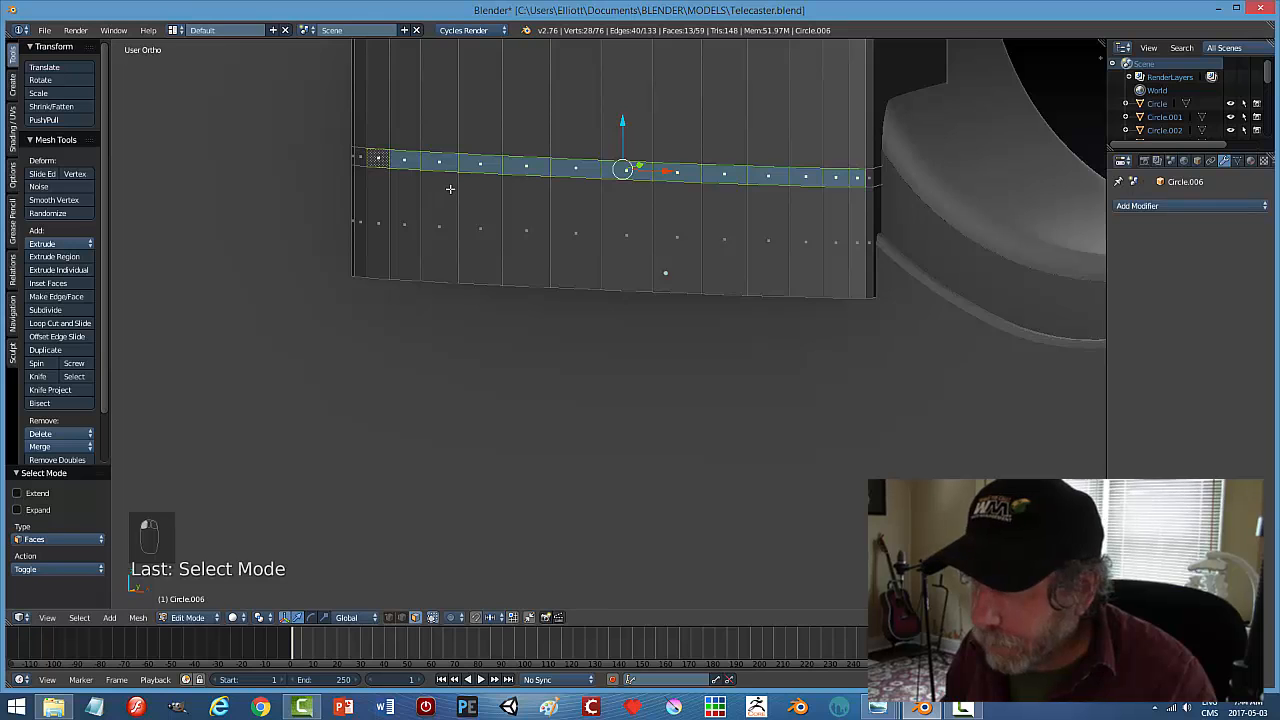
{"action": "middle_click_drag", "start_coordinate": [450, 188], "coordinate": [483, 189]}
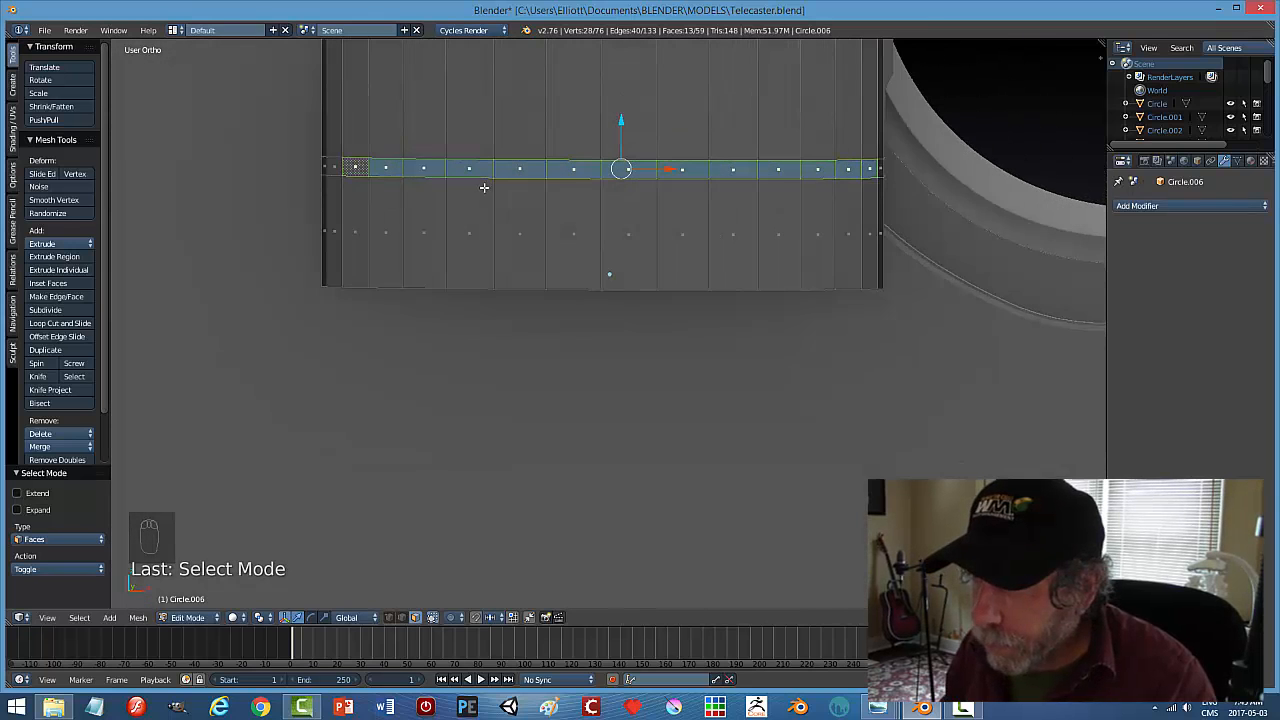
{"action": "left_click", "coordinate": [335, 166], "text": "shift"}
{"action": "middle_click_drag", "start_coordinate": [640, 220], "coordinate": [687, 121]}
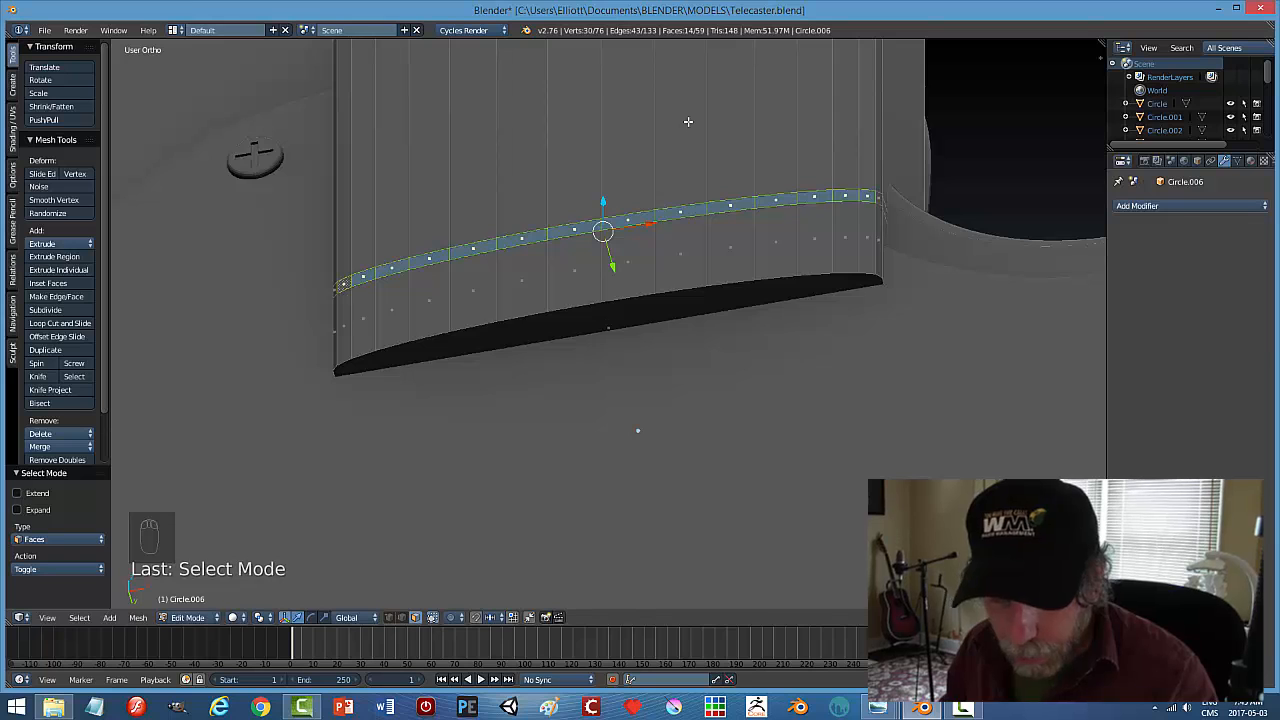
Duplicate the selected strip in place, separate it into its own object, and select that object in Object Mode
{"action": "key", "text": "shift+d"}
{"action": "right_click", "coordinate": [688, 121]}
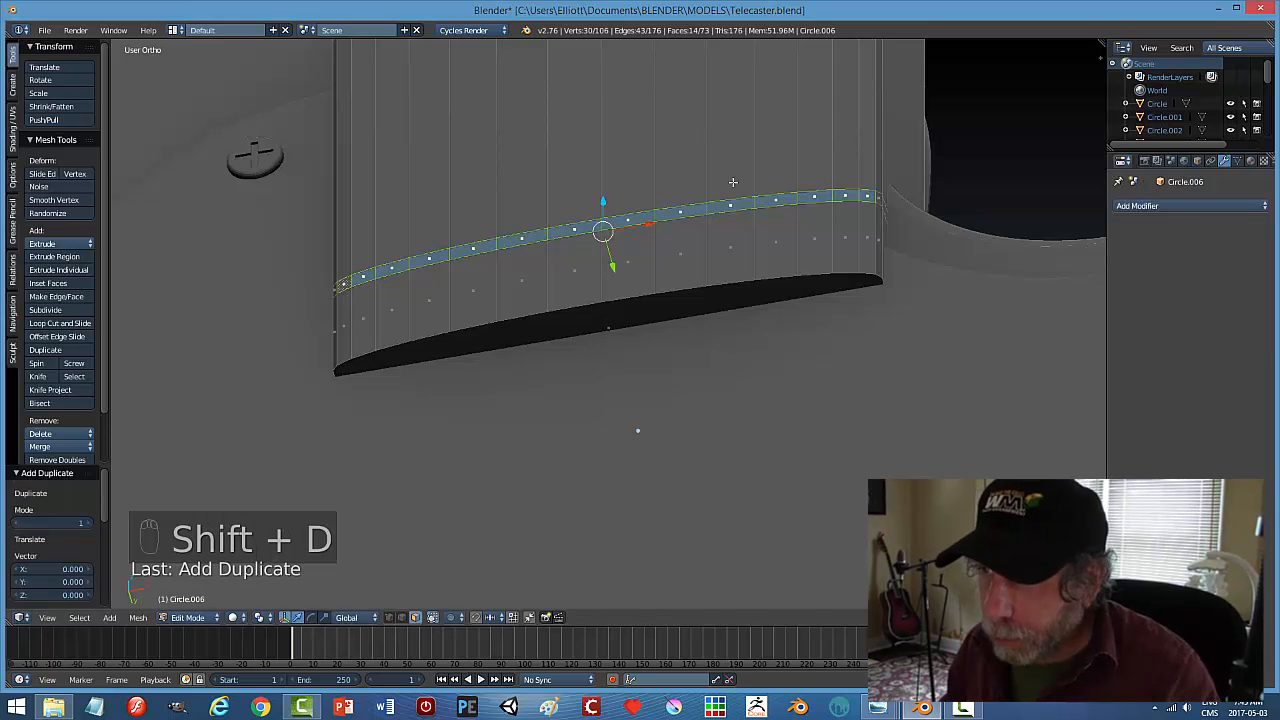
{"action": "key", "text": "p"}
{"action": "left_click", "coordinate": [744, 205]}
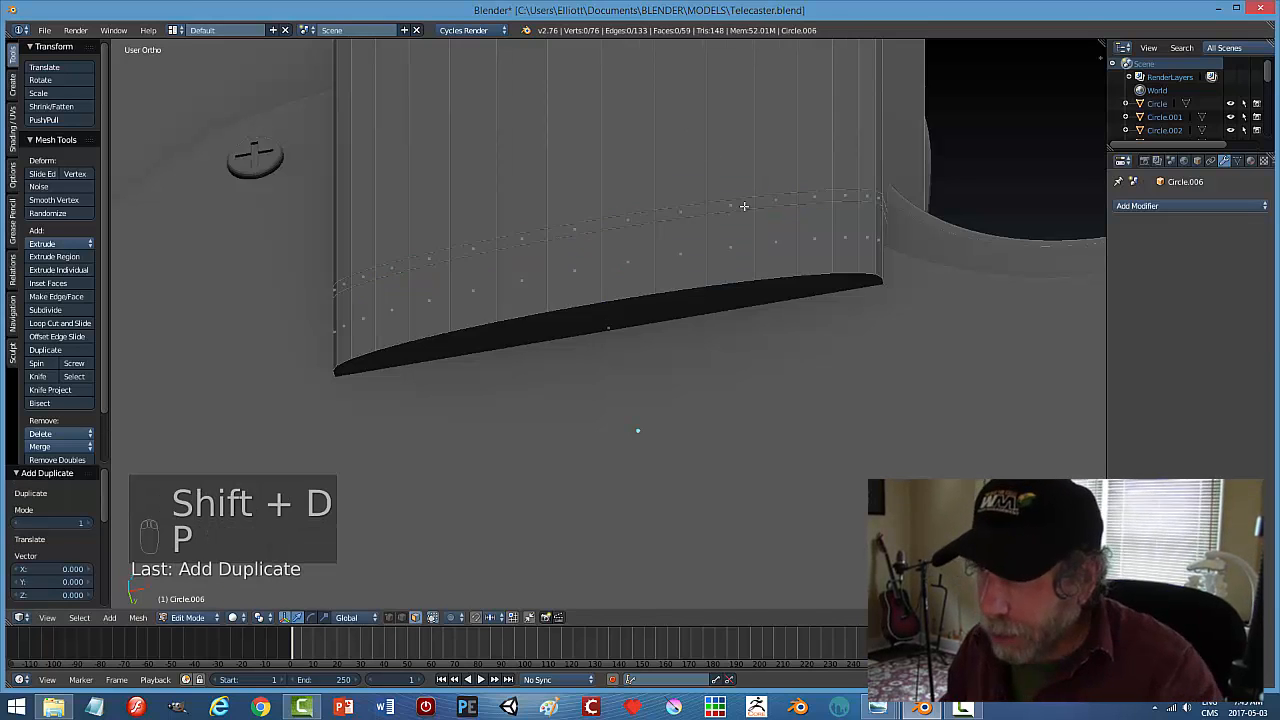
{"action": "key", "text": "Tab"}
{"action": "left_click", "coordinate": [673, 218]}
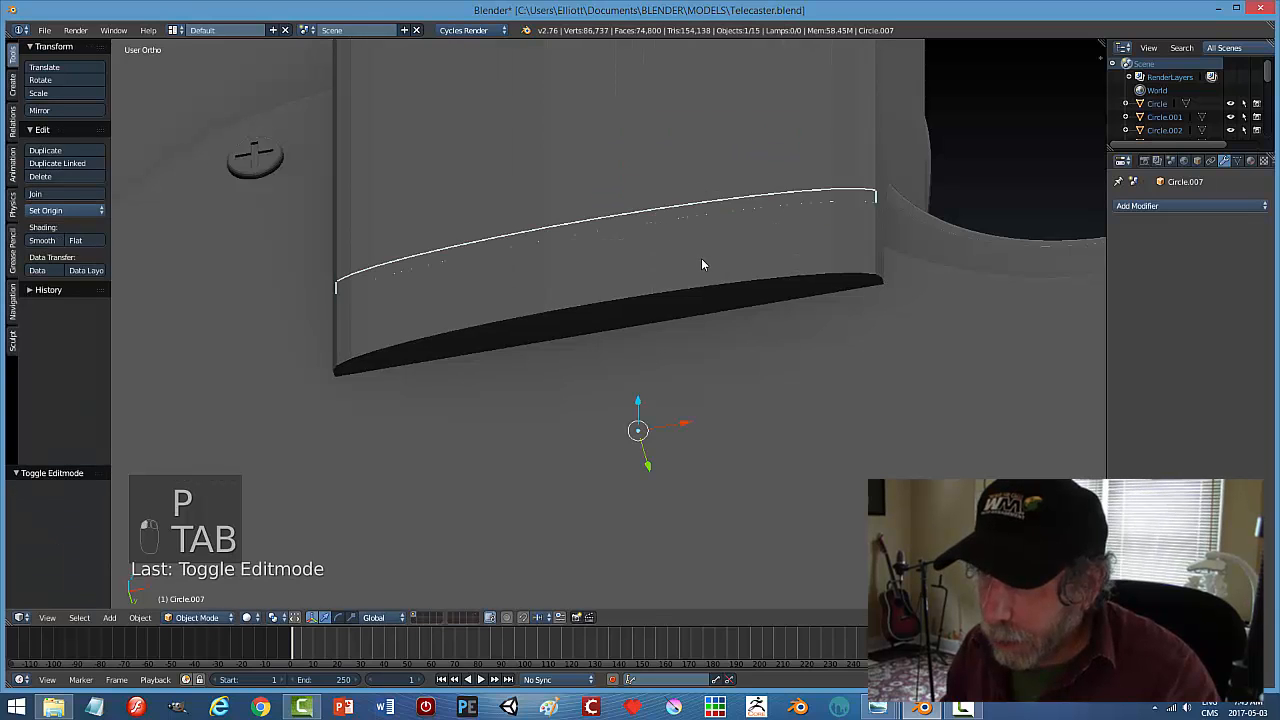
Set the fret strip's origin to its geometry and move it -0.007 along Y, just off the neck's front surface
{"action": "middle_click_drag", "start_coordinate": [701, 264], "coordinate": [716, 225]}
{"action": "mouse_move", "coordinate": [706, 426]}
{"action": "middle_mouse_down"}
{"action": "mouse_move", "coordinate": [709, 399]}
{"action": "mouse_move", "coordinate": [705, 416]}
{"action": "middle_mouse_up"}
{"action": "left_click", "coordinate": [78, 211]}
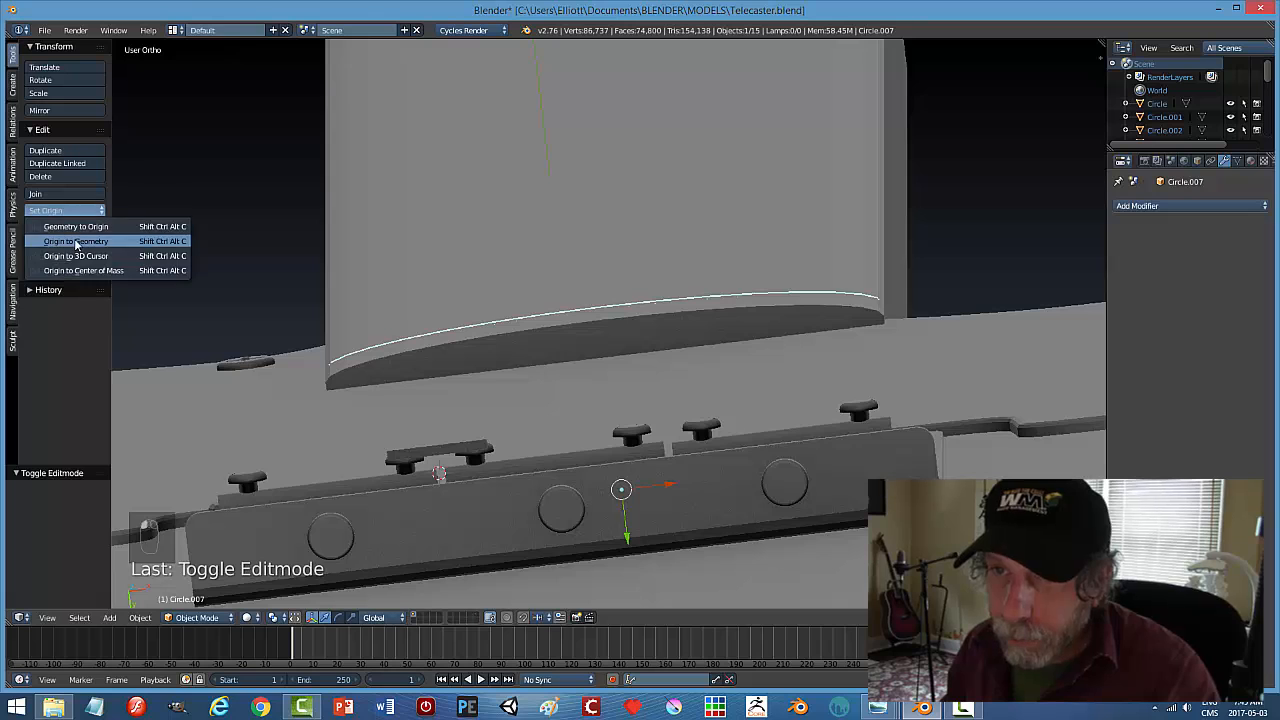
{"action": "left_click", "coordinate": [75, 241]}
{"action": "middle_click_drag", "start_coordinate": [520, 371], "coordinate": [631, 378]}
{"action": "left_click_drag", "start_coordinate": [599, 371], "coordinate": [599, 360]}
{"action": "middle_click_drag", "start_coordinate": [642, 370], "coordinate": [633, 374]}
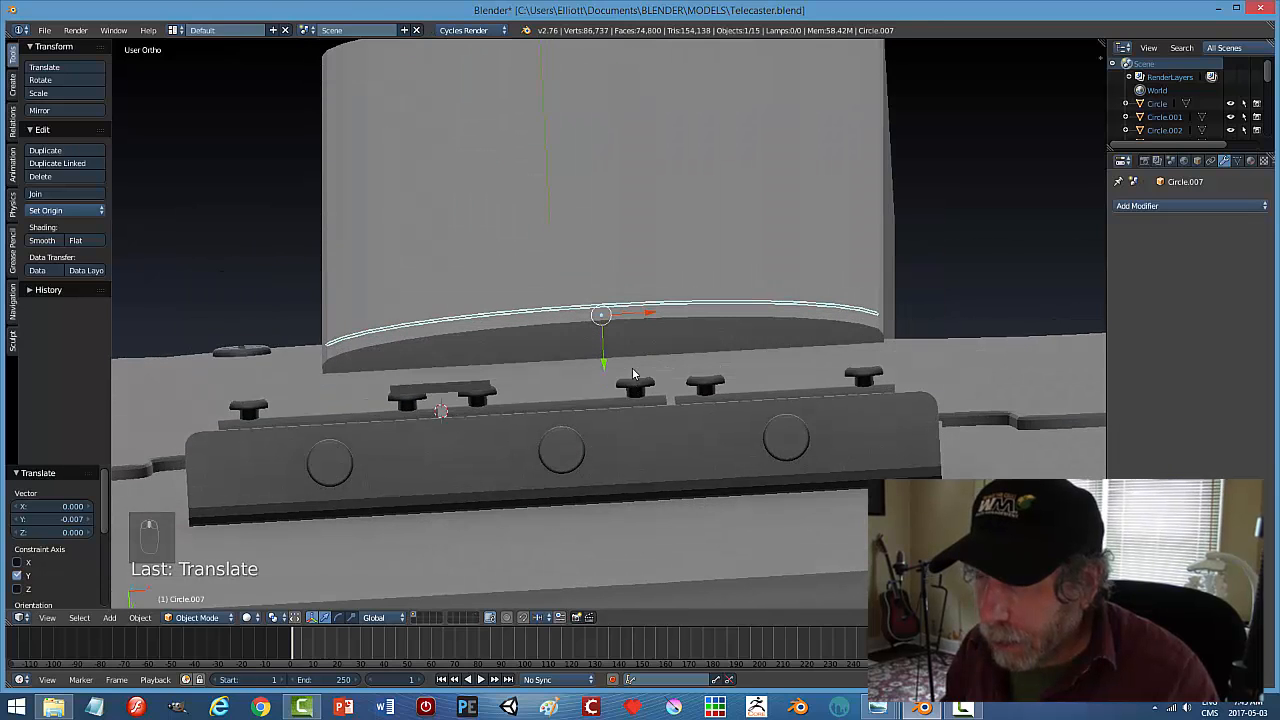
Nudge the fret strip slightly further off the neck along Y and extrude all its faces 0.010 along Y toward the neck
{"action": "left_click_drag", "start_coordinate": [602, 359], "coordinate": [601, 352]}
{"action": "key", "text": "Tab"}
{"action": "key", "text": "a"}
{"action": "key", "text": "a"}
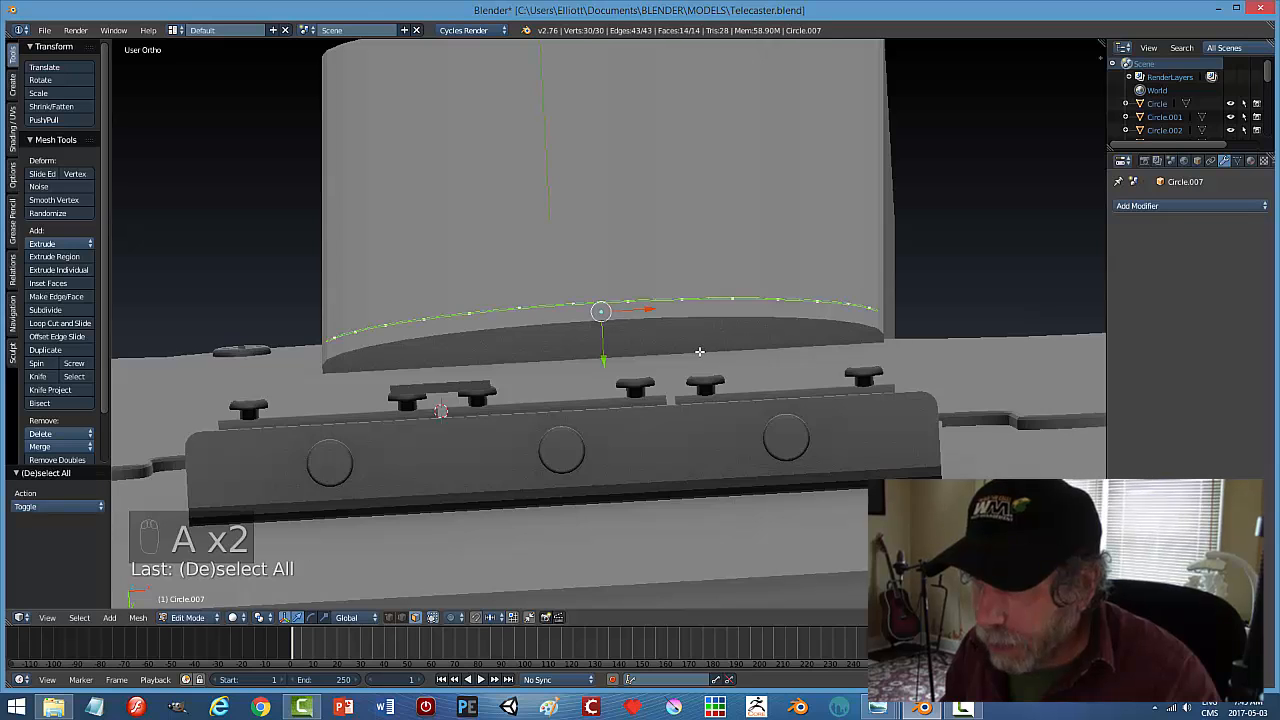
{"action": "mouse_move", "coordinate": [633, 374]}
{"action": "middle_mouse_down"}
{"action": "mouse_move", "coordinate": [626, 386]}
{"action": "mouse_move", "coordinate": [626, 360]}
{"action": "mouse_move", "coordinate": [648, 374]}
{"action": "middle_mouse_up"}
{"action": "key", "text": "e"}
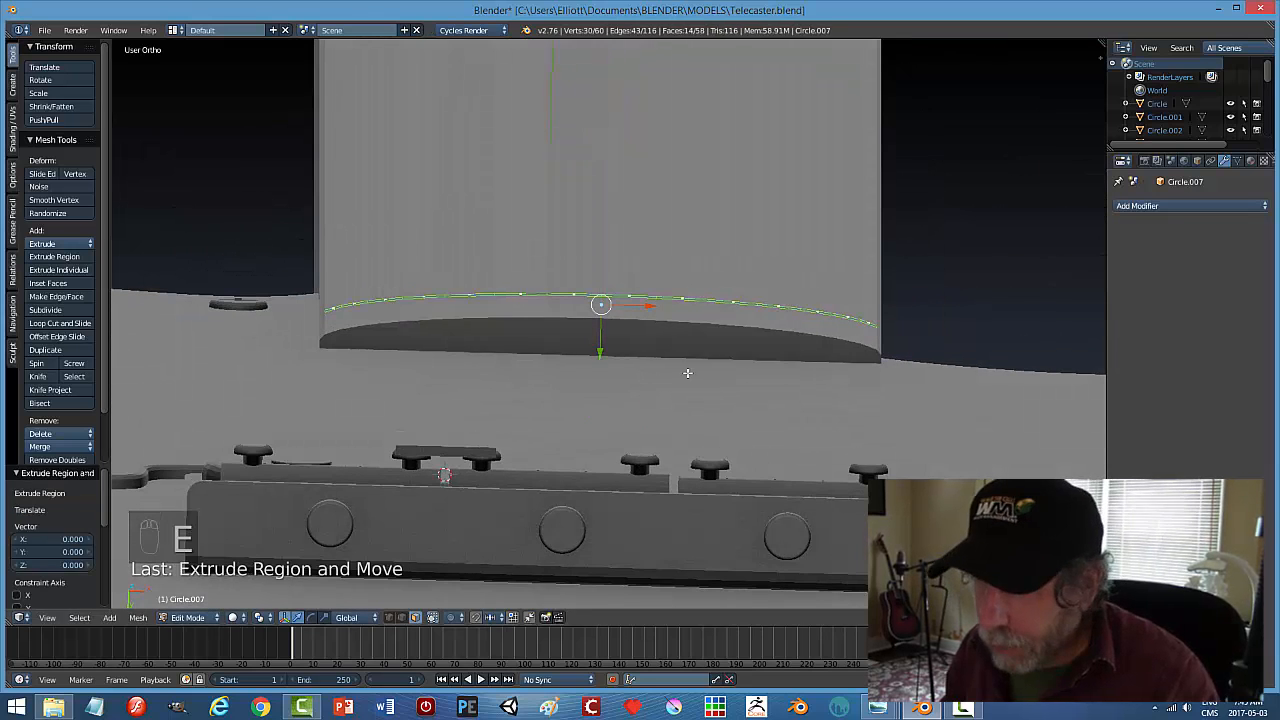
{"action": "mouse_move", "coordinate": [605, 349]}
{"action": "left_mouse_down"}
{"action": "mouse_move", "coordinate": [600, 363]}
{"action": "mouse_move", "coordinate": [619, 359]}
{"action": "left_mouse_up"}
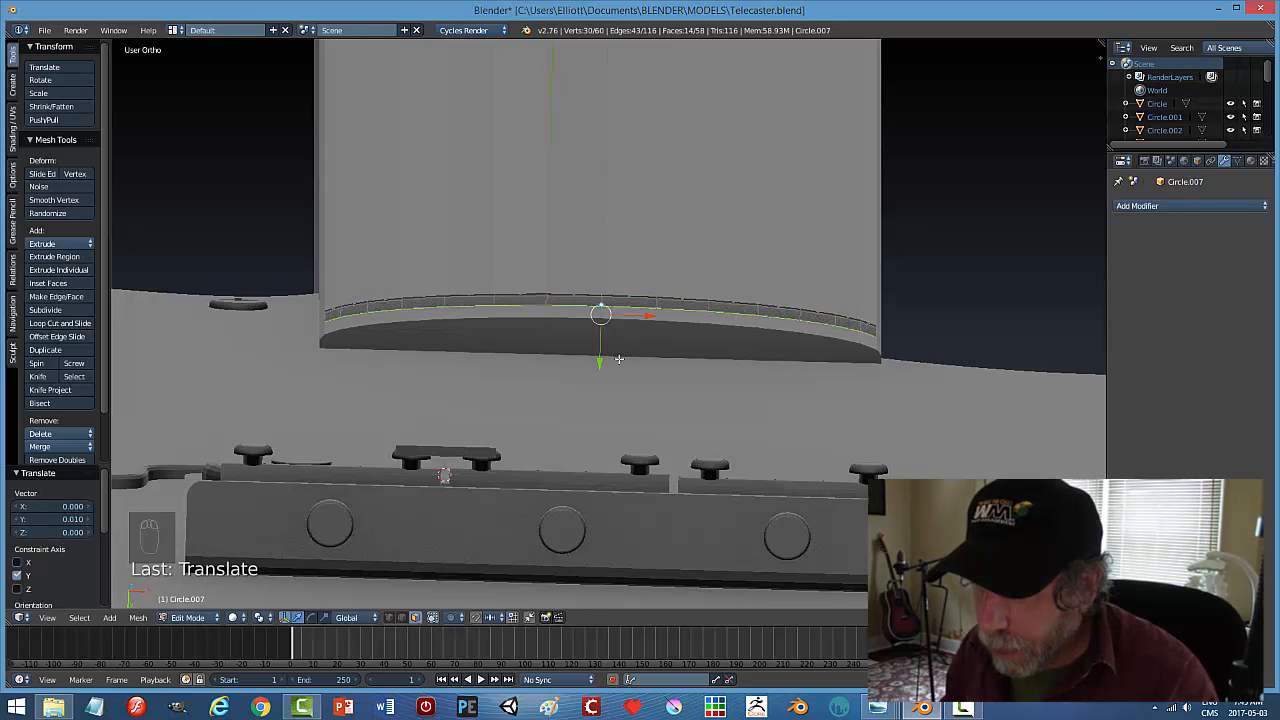
Recalculate the normals of the entire extruded fret mesh to be consistent and return to Object Mode
{"action": "middle_click_drag", "start_coordinate": [711, 366], "coordinate": [672, 380]}
{"action": "key", "text": "a"}
{"action": "key", "text": "a"}
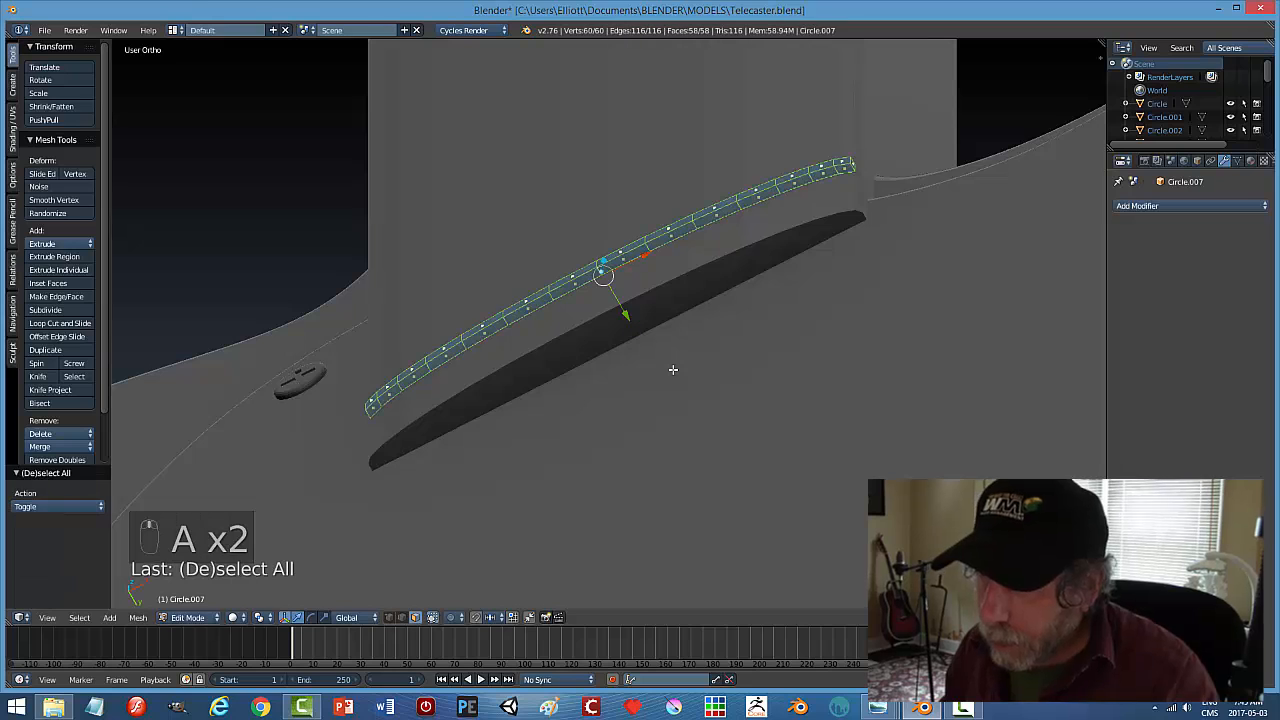
{"action": "key", "text": "ctrl+n"}
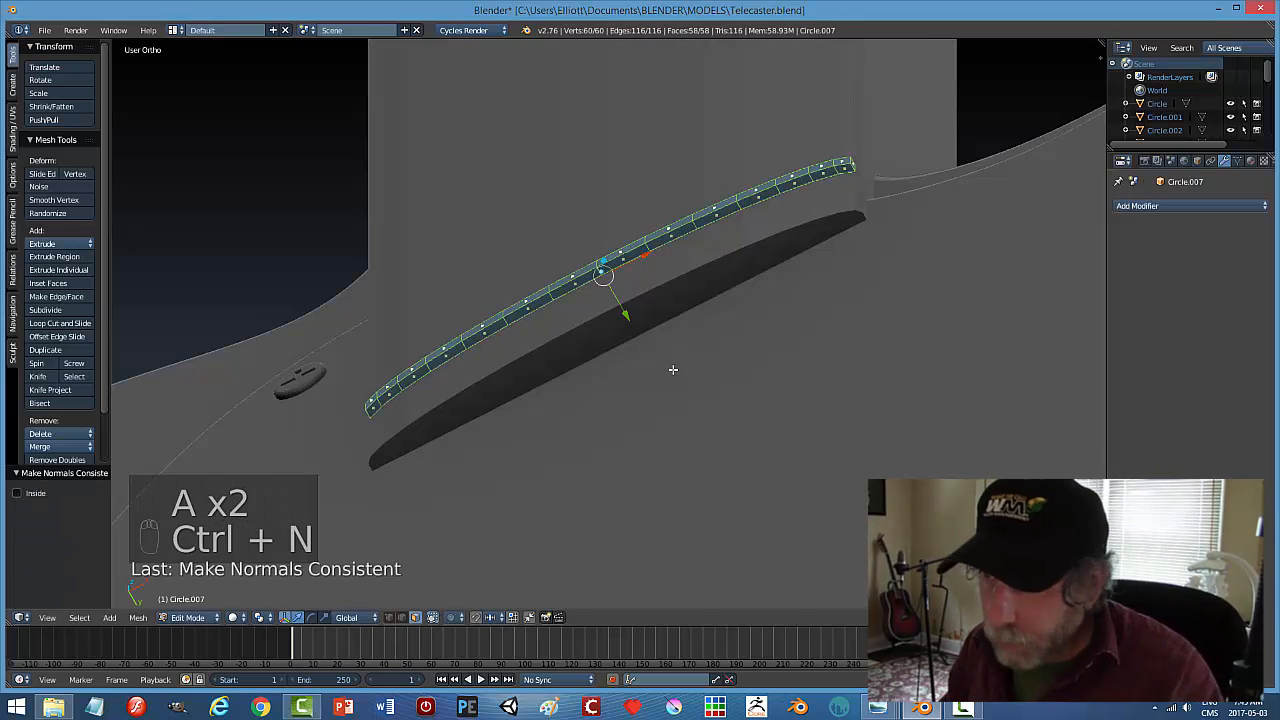
{"action": "key", "text": "a"}
{"action": "key", "text": "Tab"}
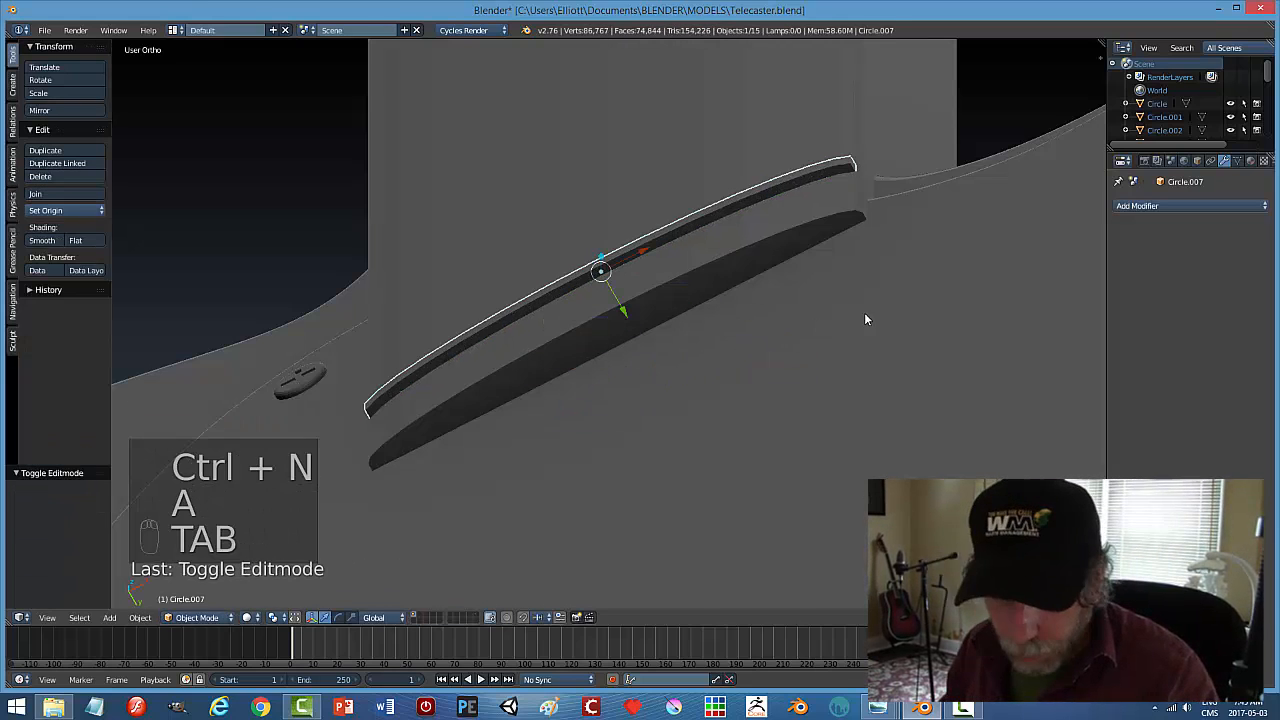
Apply the rotation and scale of the fret object
{"action": "key", "text": "a"}
{"action": "scroll", "coordinate": [884, 298], "scroll_direction": "down", "scroll_amount": 1}
{"action": "middle_click_drag", "start_coordinate": [871, 283], "coordinate": [677, 266]}
{"action": "right_click", "coordinate": [677, 264]}
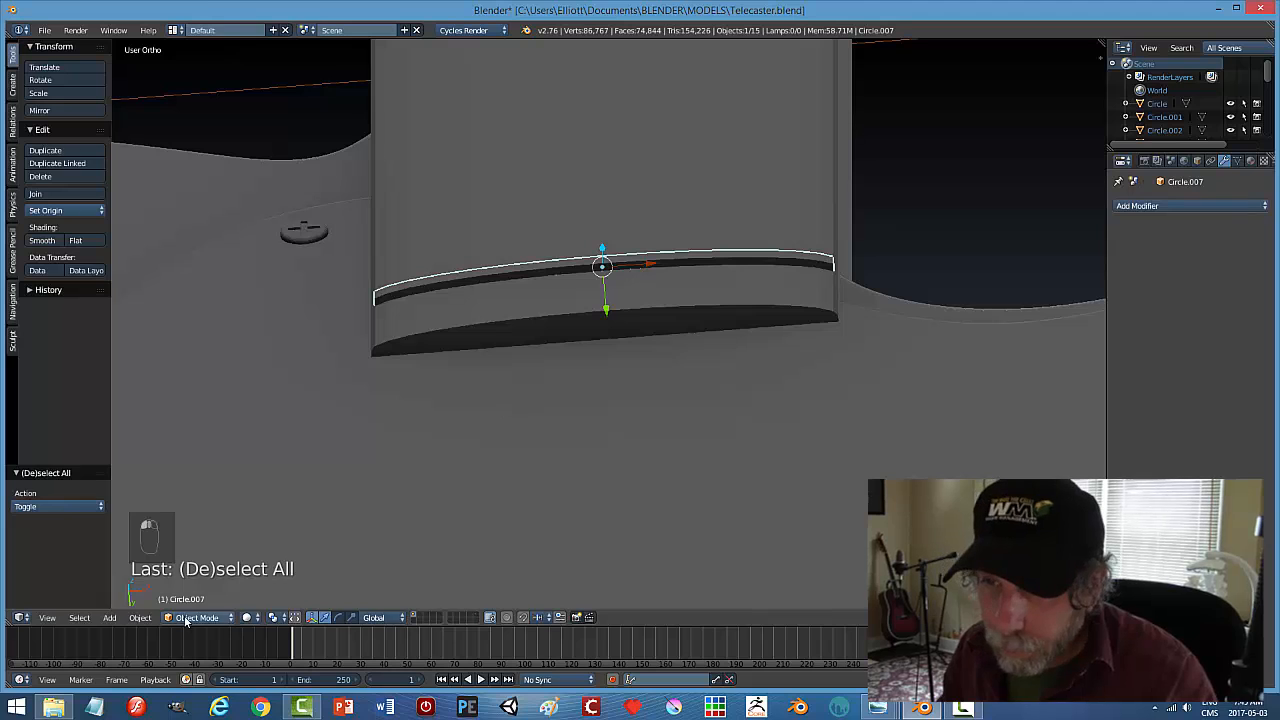
{"action": "left_click", "coordinate": [140, 617]}
{"action": "mouse_move", "coordinate": [167, 516]}
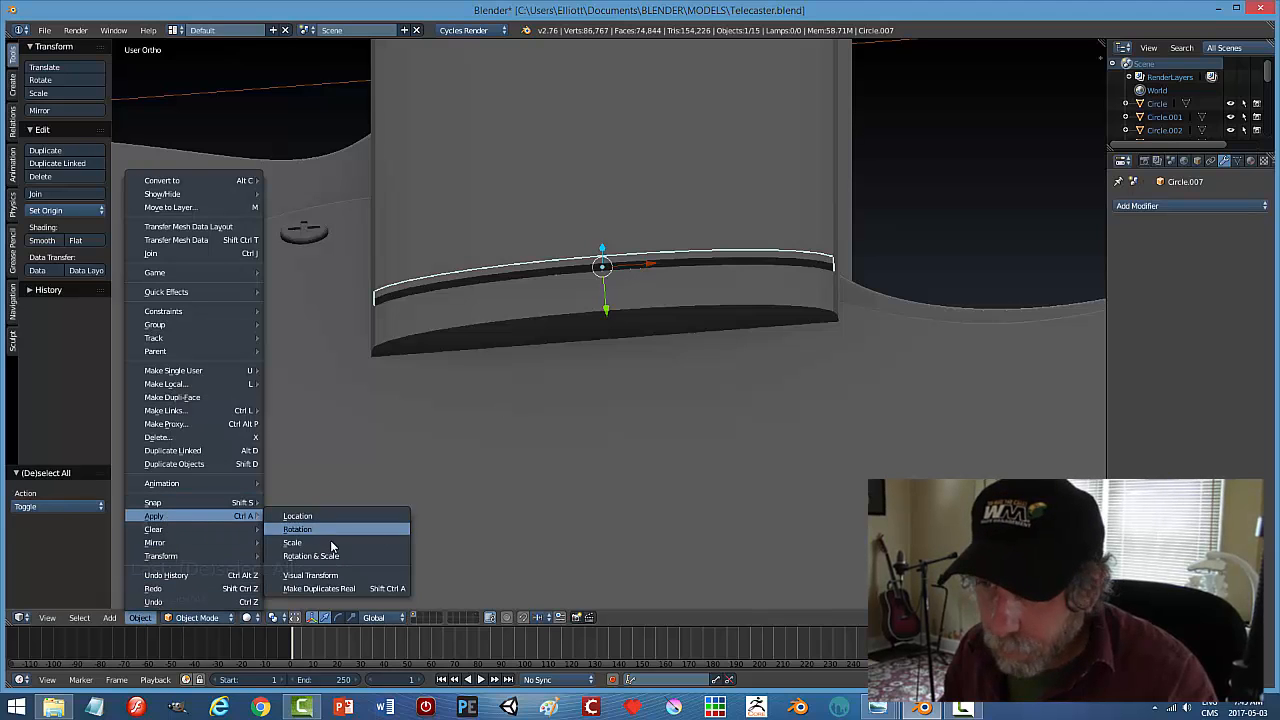
{"action": "left_click", "coordinate": [310, 555]}
Bevel the fret's two long front edge loops by about 0.003 with 3 segments, and return to Object Mode
{"action": "key", "text": "Tab"}
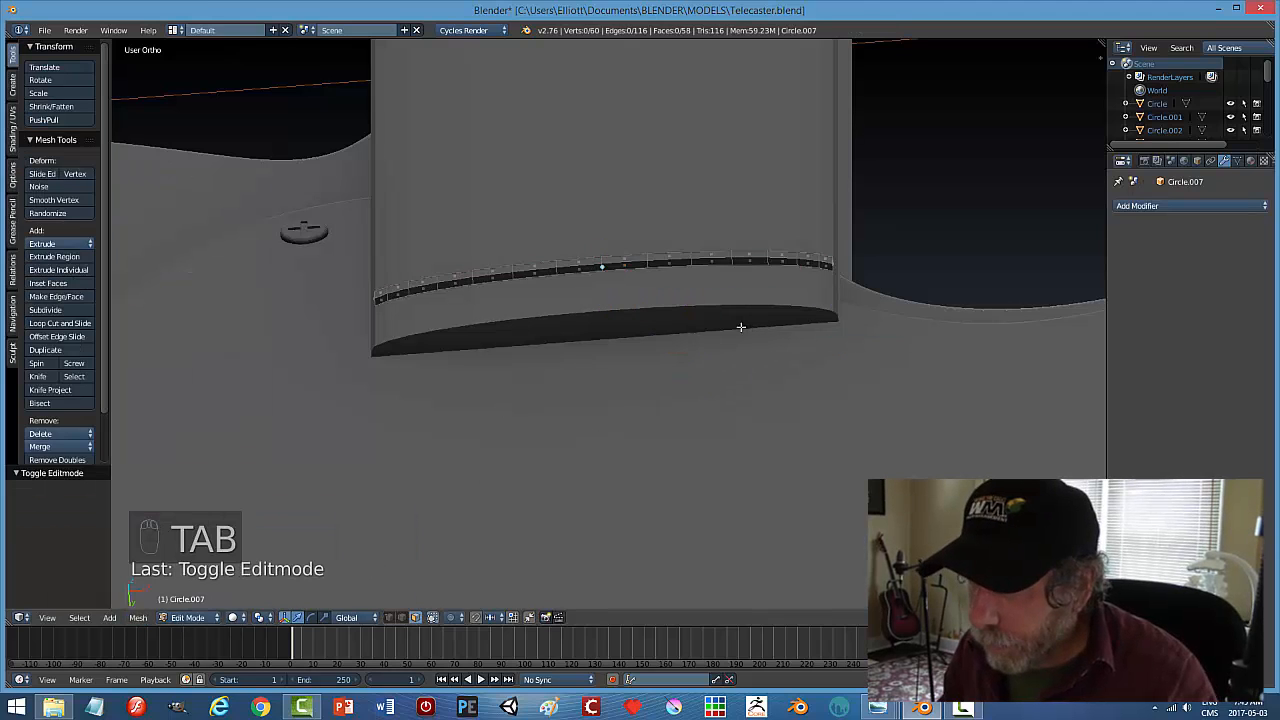
{"action": "key", "text": "ctrl+Tab"}
{"action": "left_click", "coordinate": [710, 307]}
{"action": "right_click", "coordinate": [671, 258], "text": "alt"}
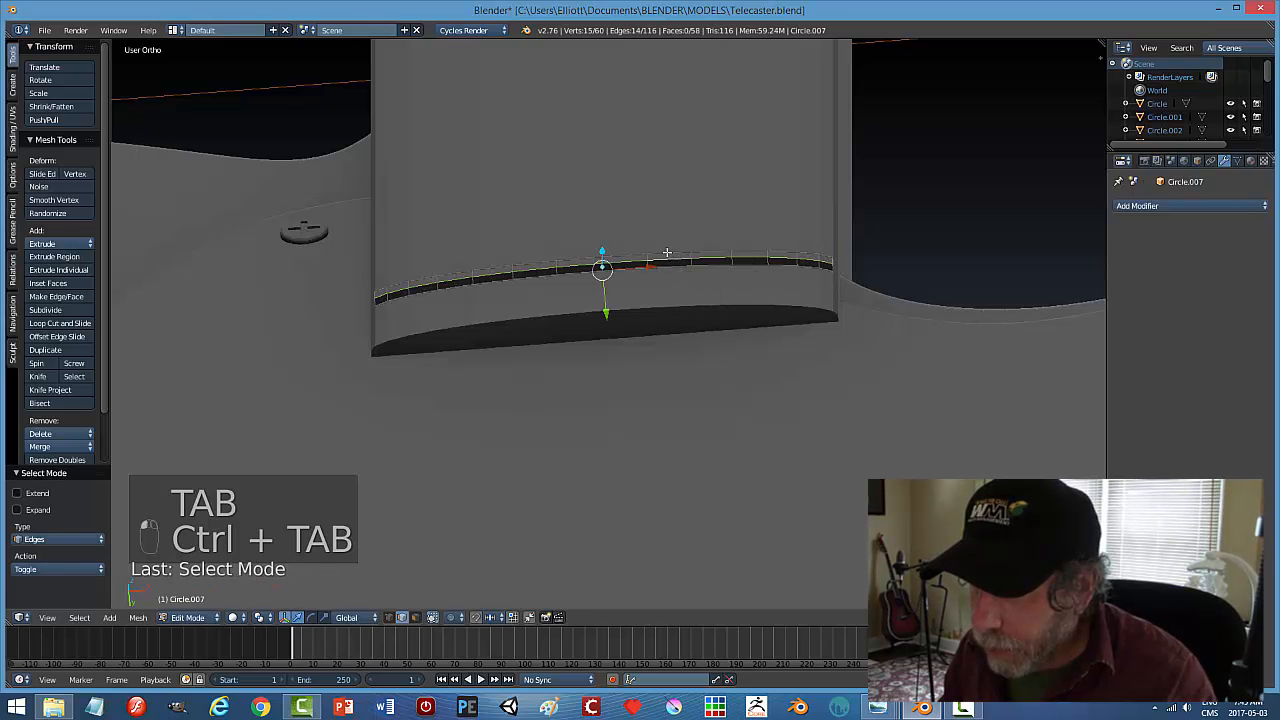
{"action": "right_click", "coordinate": [666, 254], "text": "alt+shift"}
{"action": "middle_click_drag", "start_coordinate": [803, 340], "coordinate": [766, 349]}
{"action": "scroll", "coordinate": [785, 338], "scroll_direction": "up", "scroll_amount": 2}
{"action": "middle_click_drag", "start_coordinate": [844, 331], "coordinate": [895, 439], "text": "shift"}
{"action": "scroll", "coordinate": [879, 387], "scroll_direction": "up", "scroll_amount": 1}
{"action": "key", "text": "ctrl+b"}
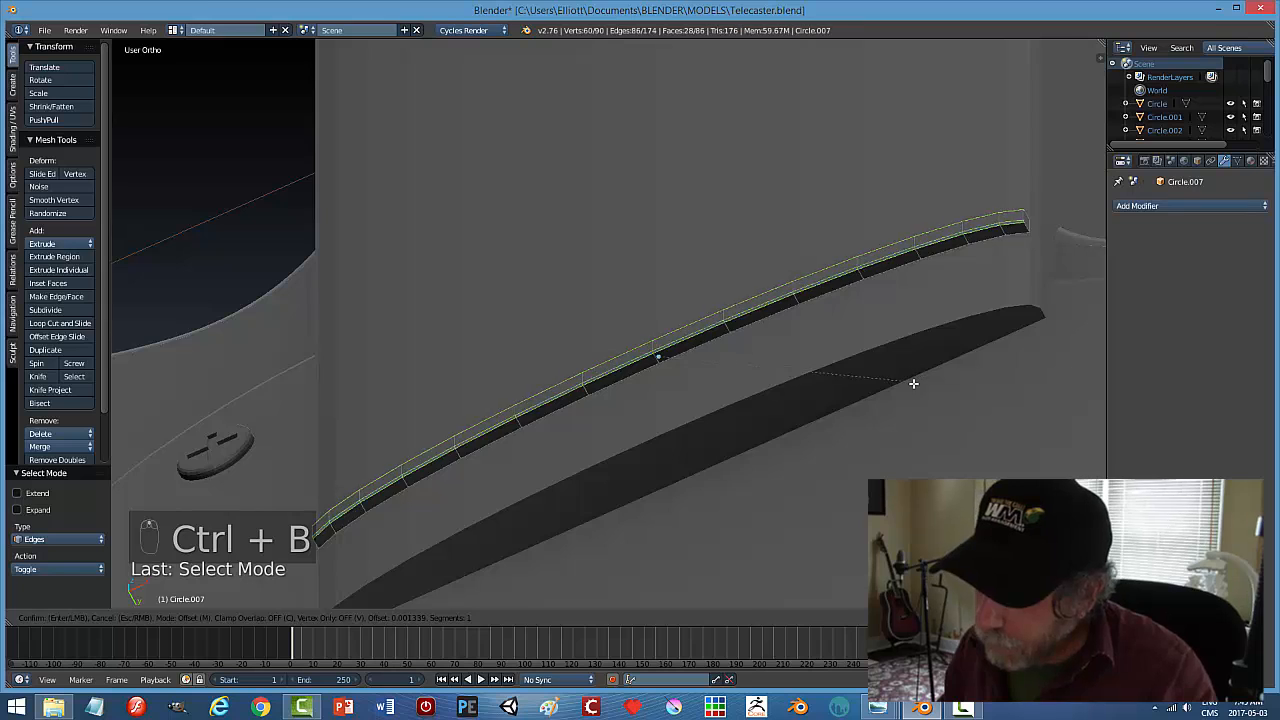
{"action": "scroll", "coordinate": [917, 380], "scroll_direction": "up", "scroll_amount": 2}
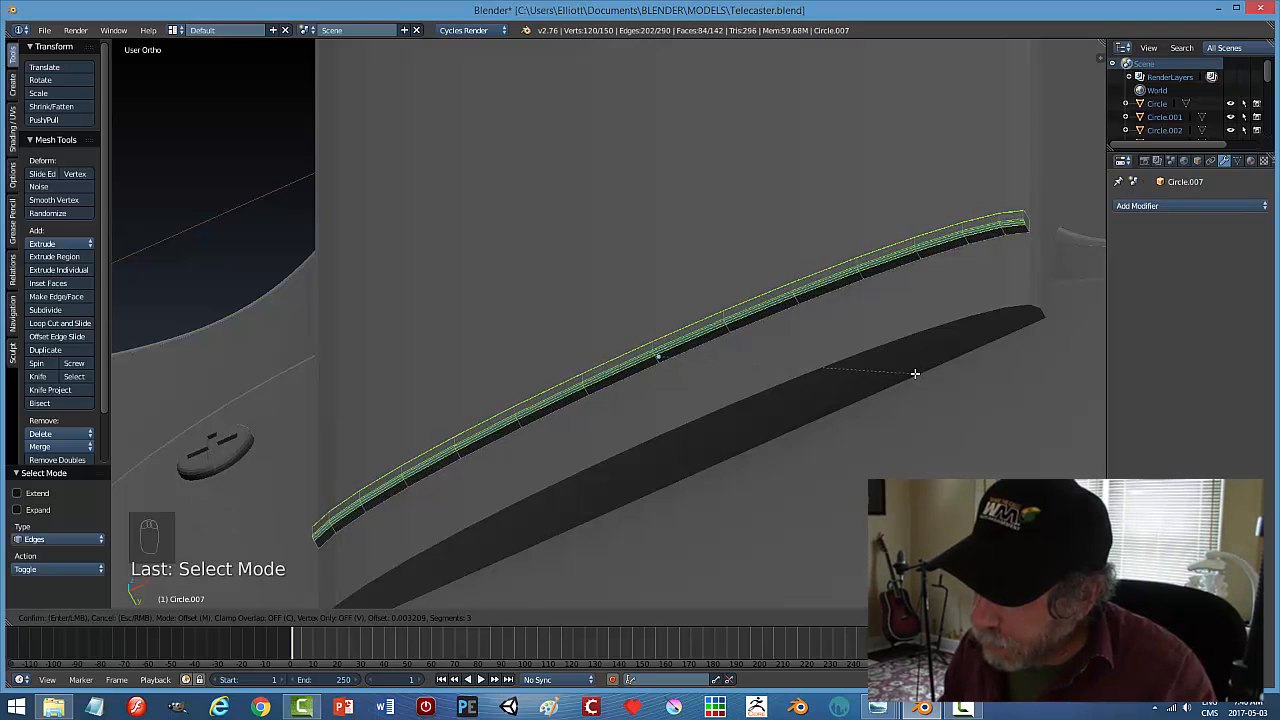
{"action": "scroll", "coordinate": [915, 373], "scroll_direction": "up", "scroll_amount": 1}
{"action": "scroll", "coordinate": [915, 377], "scroll_direction": "down", "scroll_amount": 1}
{"action": "left_click", "coordinate": [915, 377]}
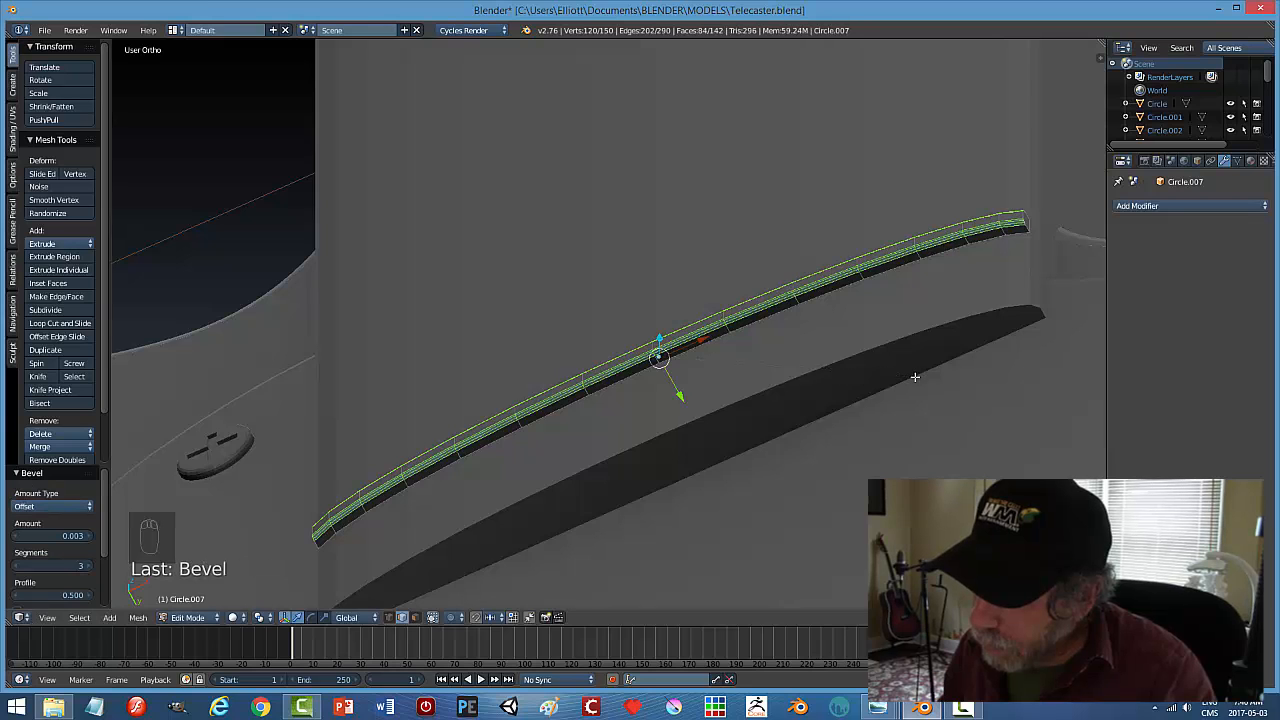
{"action": "key", "text": "a"}
{"action": "key", "text": "Tab"}
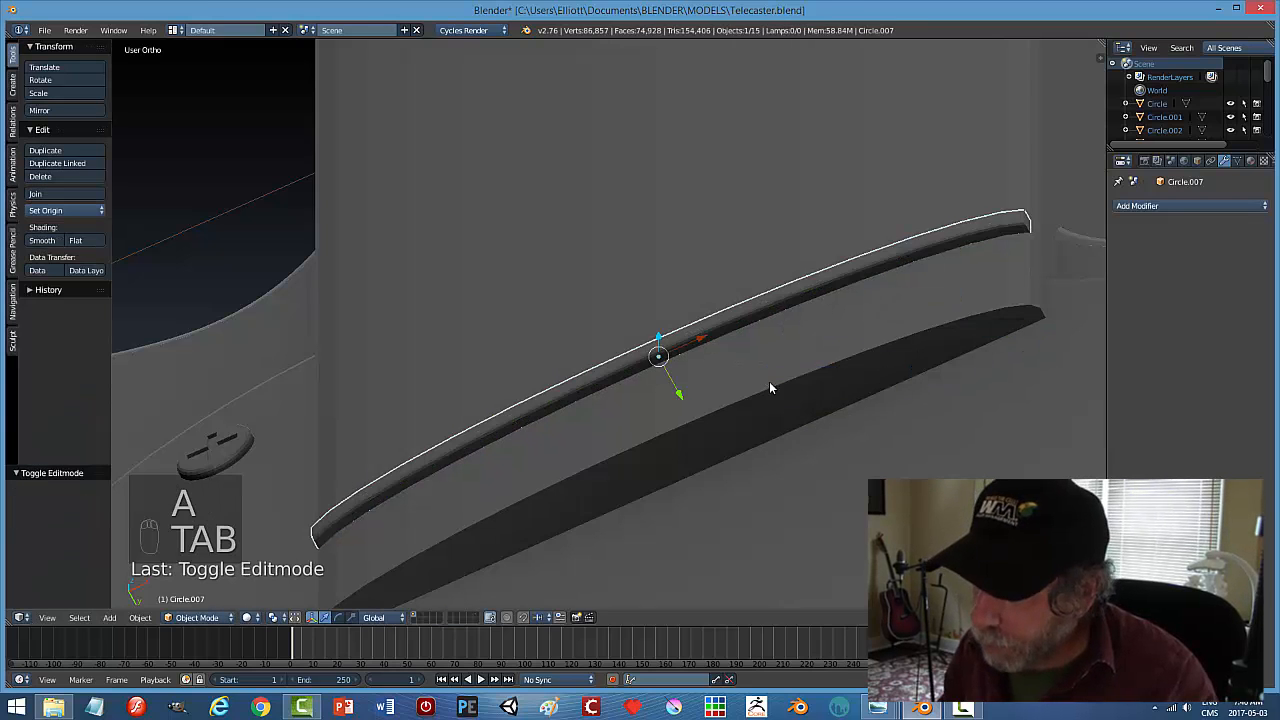
Nudge the beveled fret very slightly along Y to adjust how it sits on the neck's curved front surface
{"action": "scroll", "coordinate": [769, 381], "scroll_direction": "down", "scroll_amount": 1}
{"action": "key", "text": "a"}
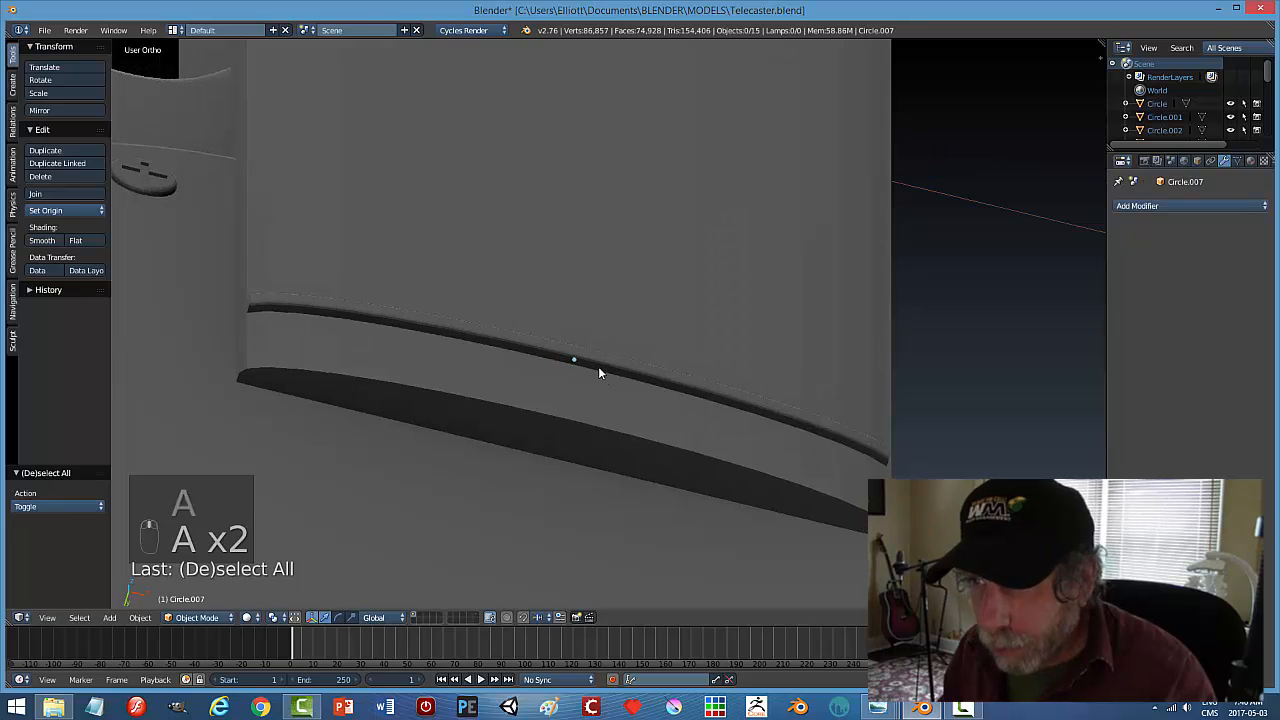
{"action": "right_click", "coordinate": [598, 366]}
{"action": "middle_click_drag", "start_coordinate": [640, 401], "coordinate": [632, 390]}
{"action": "left_click_drag", "start_coordinate": [565, 426], "coordinate": [564, 426]}
{"action": "key", "text": "a"}
{"action": "middle_click_drag", "start_coordinate": [684, 430], "coordinate": [952, 197]}
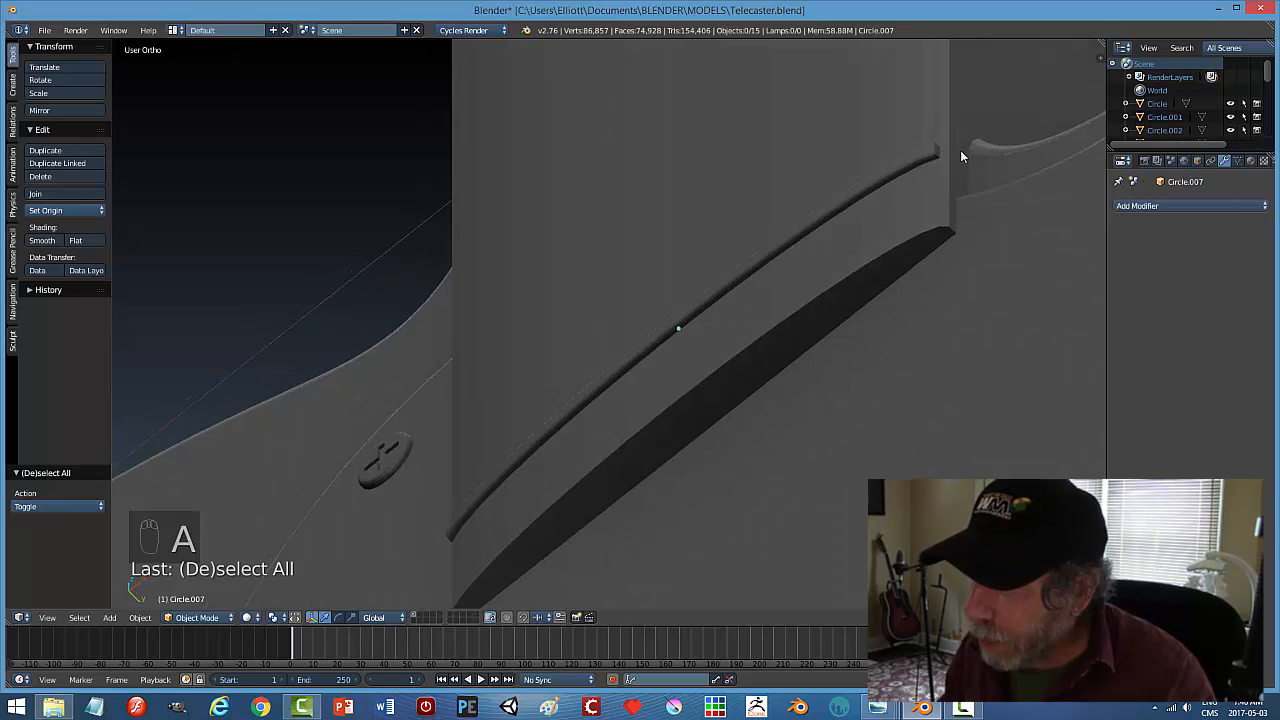
{"action": "middle_click_drag", "start_coordinate": [914, 298], "coordinate": [684, 272]}
In wireframe front view, duplicate the fret and move the copy 0.123 up along Z onto the second fret mark of the reference
{"action": "scroll", "coordinate": [943, 287], "scroll_direction": "down", "scroll_amount": 7}
{"action": "right_click", "coordinate": [684, 272]}
{"action": "middle_click_drag", "start_coordinate": [756, 316], "coordinate": [784, 293]}
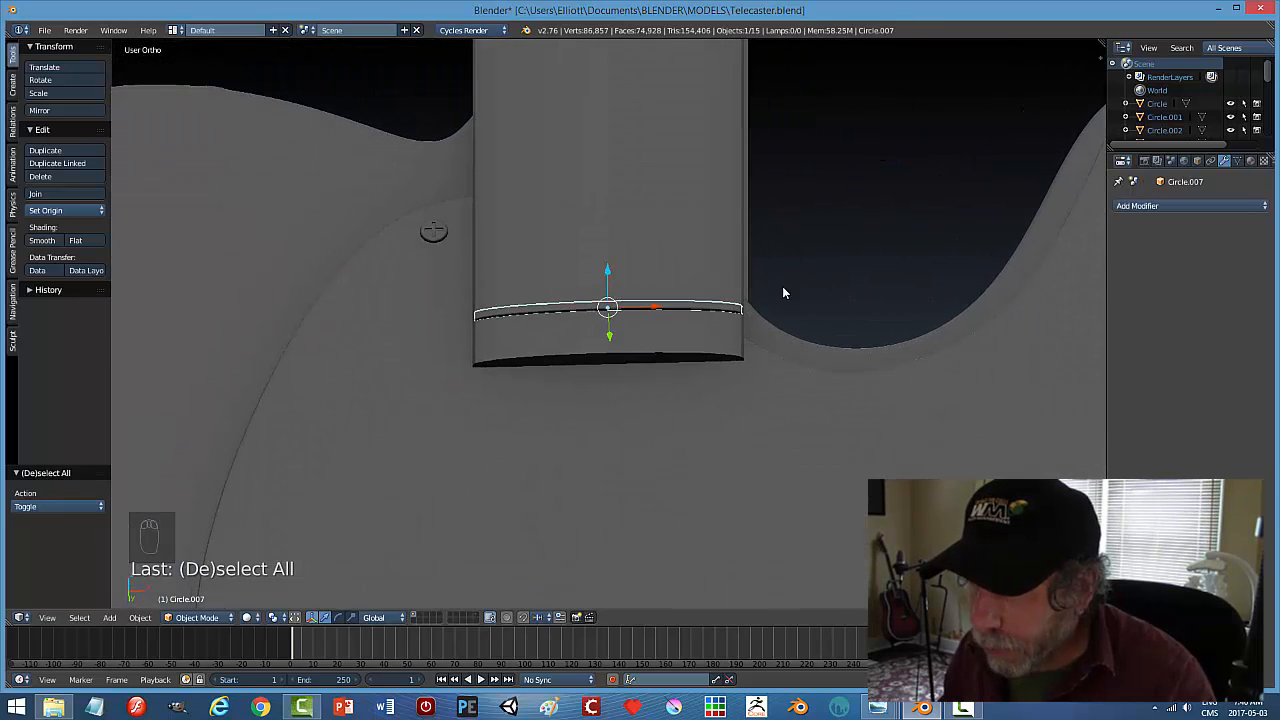
{"action": "key", "text": "KP_1"}
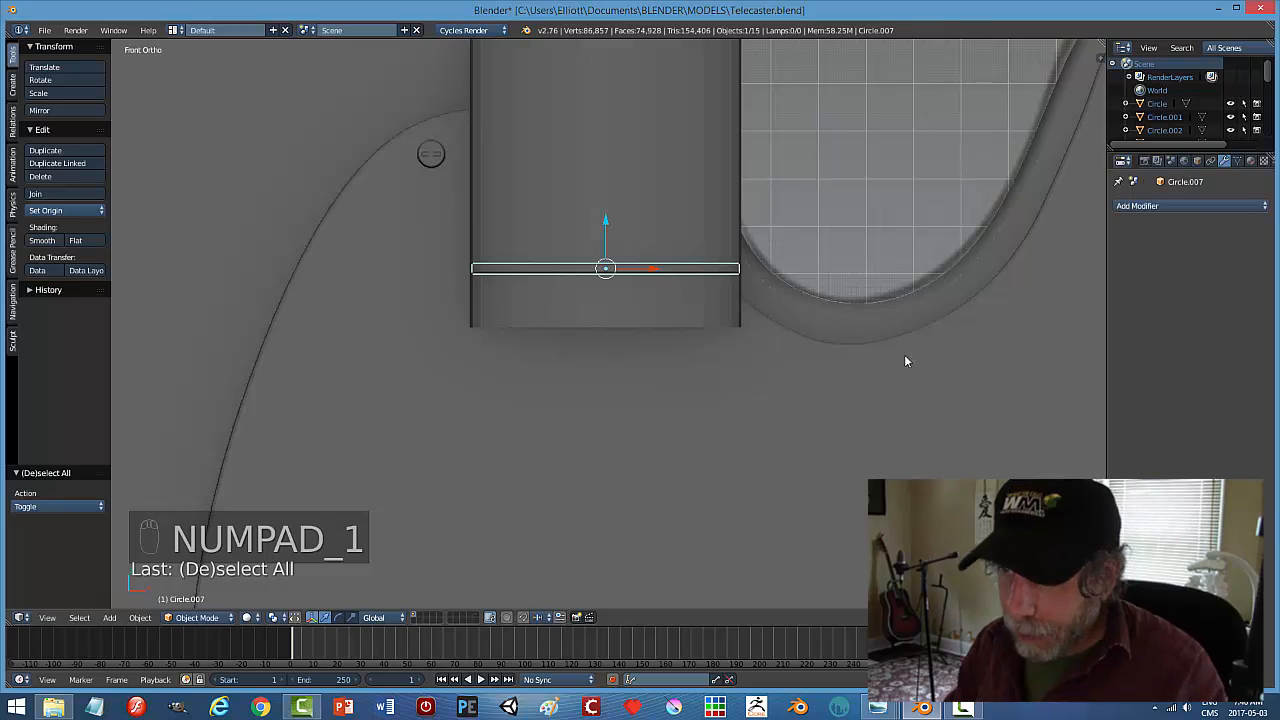
{"action": "key", "text": "z"}
{"action": "left_click", "coordinate": [978, 376]}
{"action": "scroll", "coordinate": [852, 364], "scroll_direction": "down", "scroll_amount": 1}
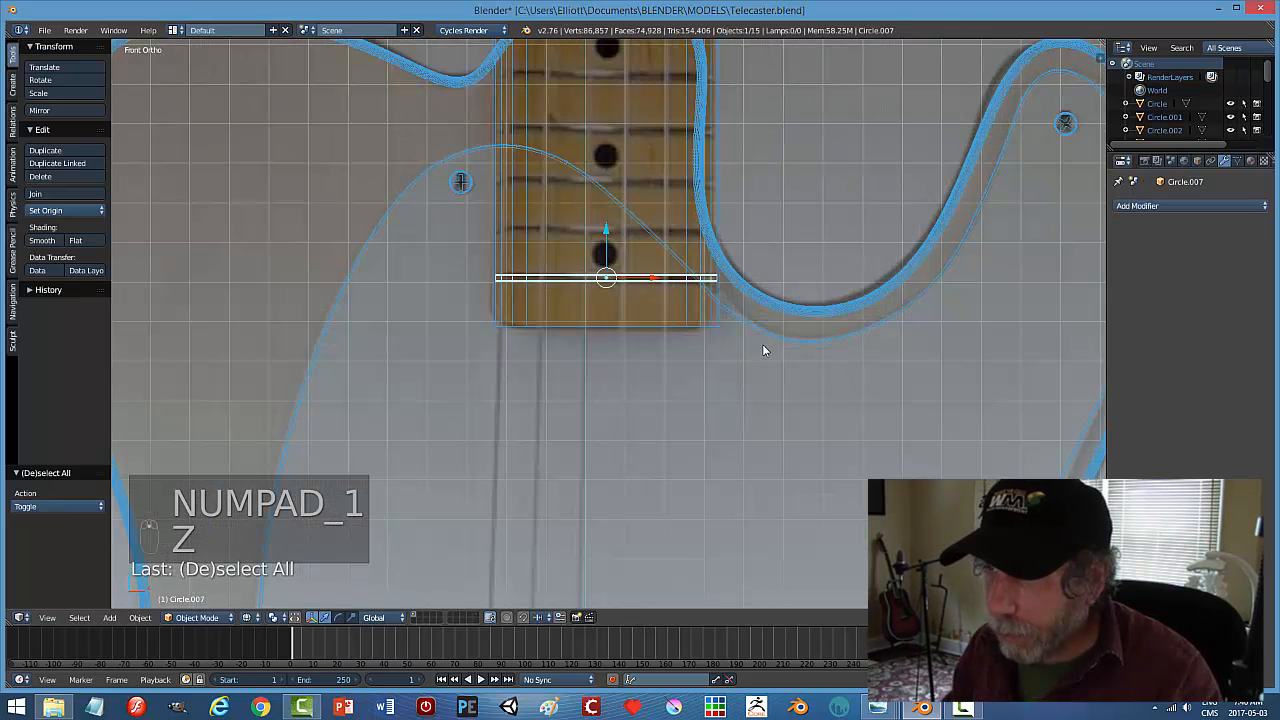
{"action": "middle_click_drag", "start_coordinate": [762, 344], "coordinate": [773, 450], "text": "shift"}
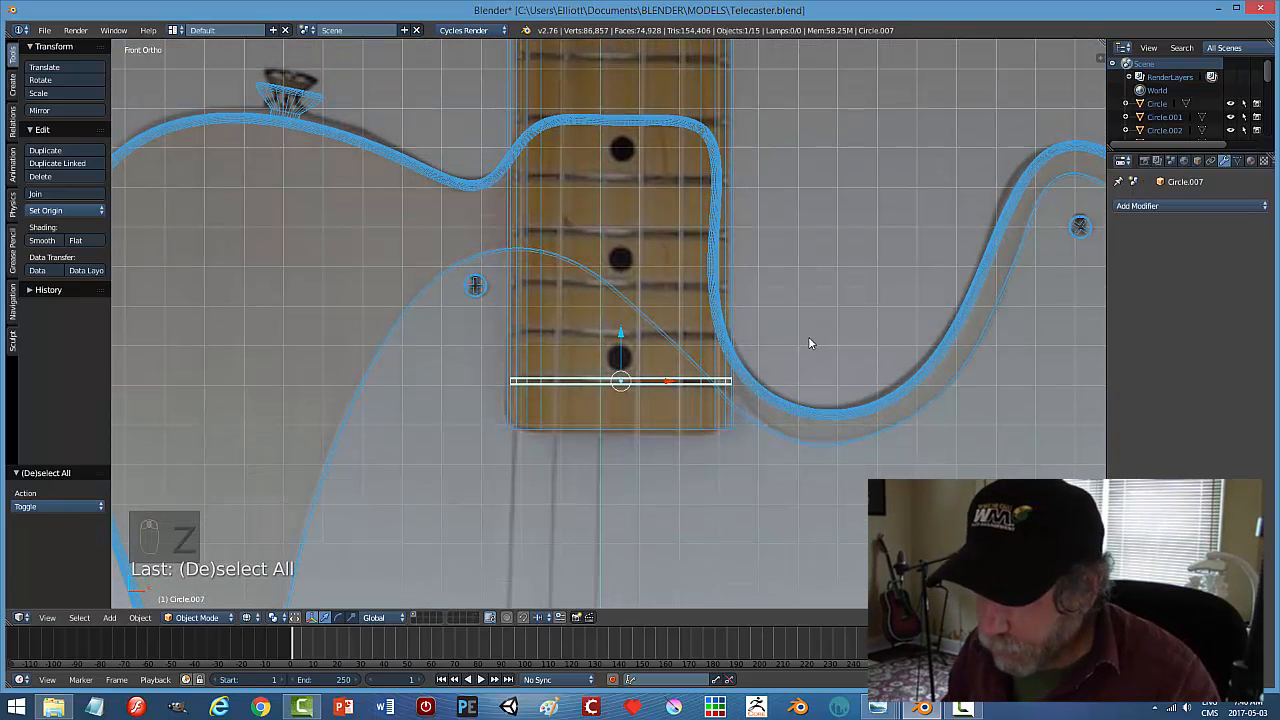
{"action": "key", "text": "shift+d"}
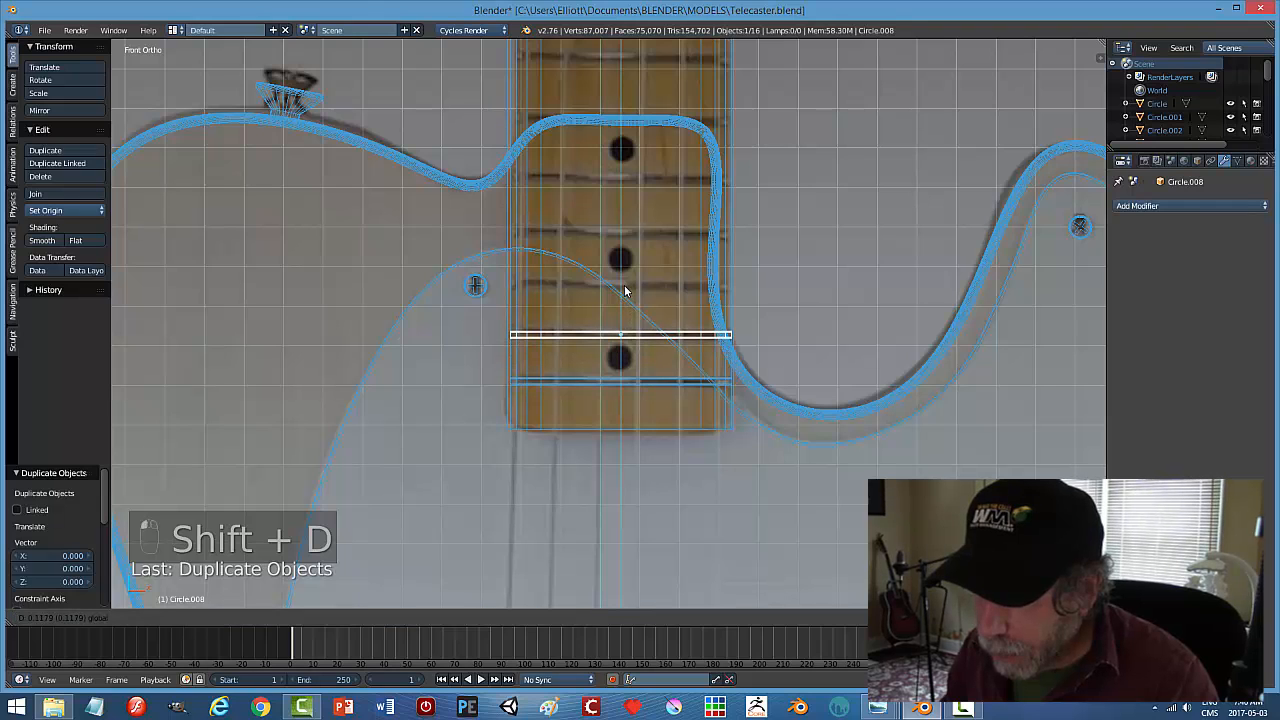
{"action": "left_click", "coordinate": [625, 289]}
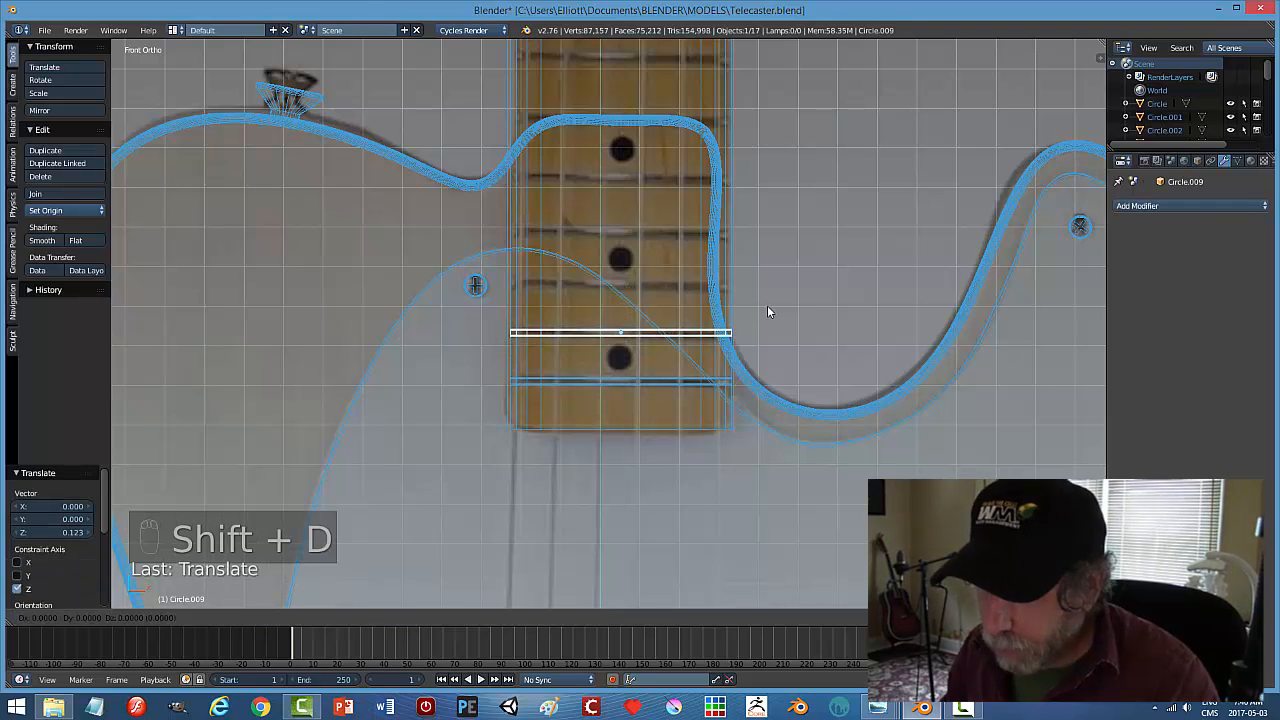
Duplicate the fret twice more along Z, placing the copies on the third and fourth fret marks from the neck's body end
{"action": "key", "text": "shift+d"}
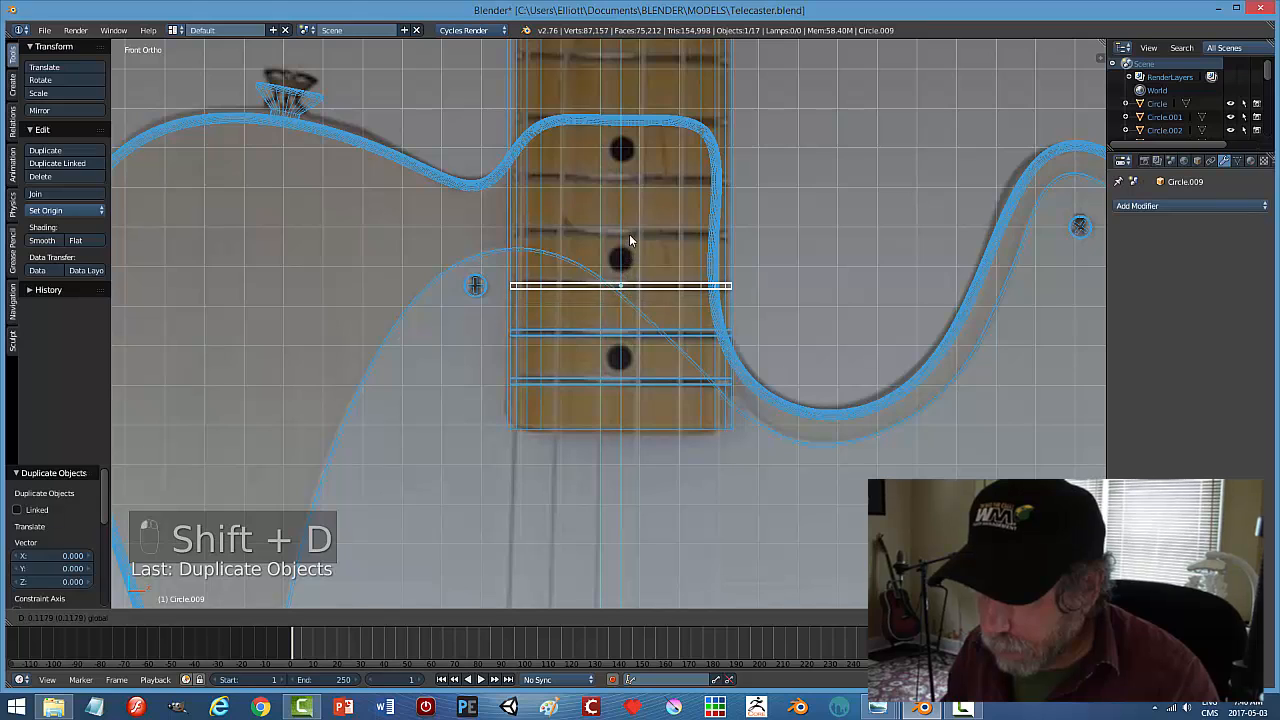
{"action": "left_click", "coordinate": [630, 230]}
{"action": "key", "text": "shift+d"}
{"action": "right_click", "coordinate": [883, 238]}
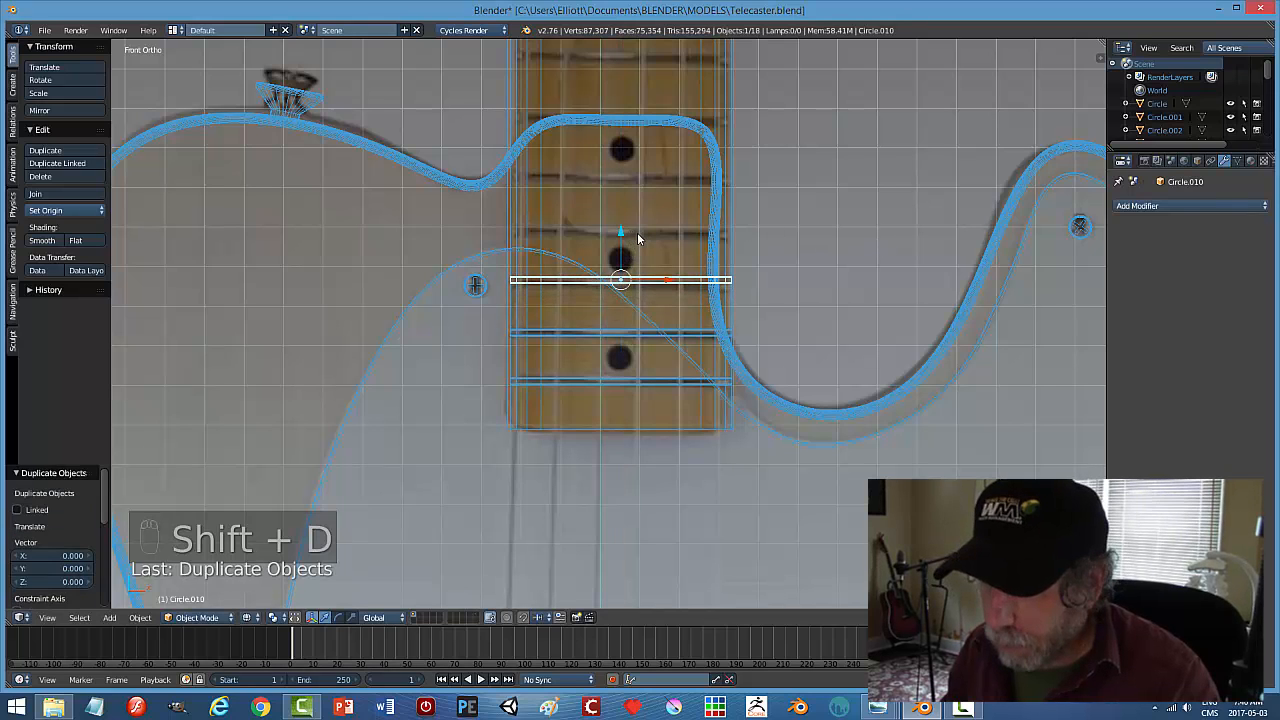
{"action": "key", "text": "g"}
{"action": "key", "text": "z"}
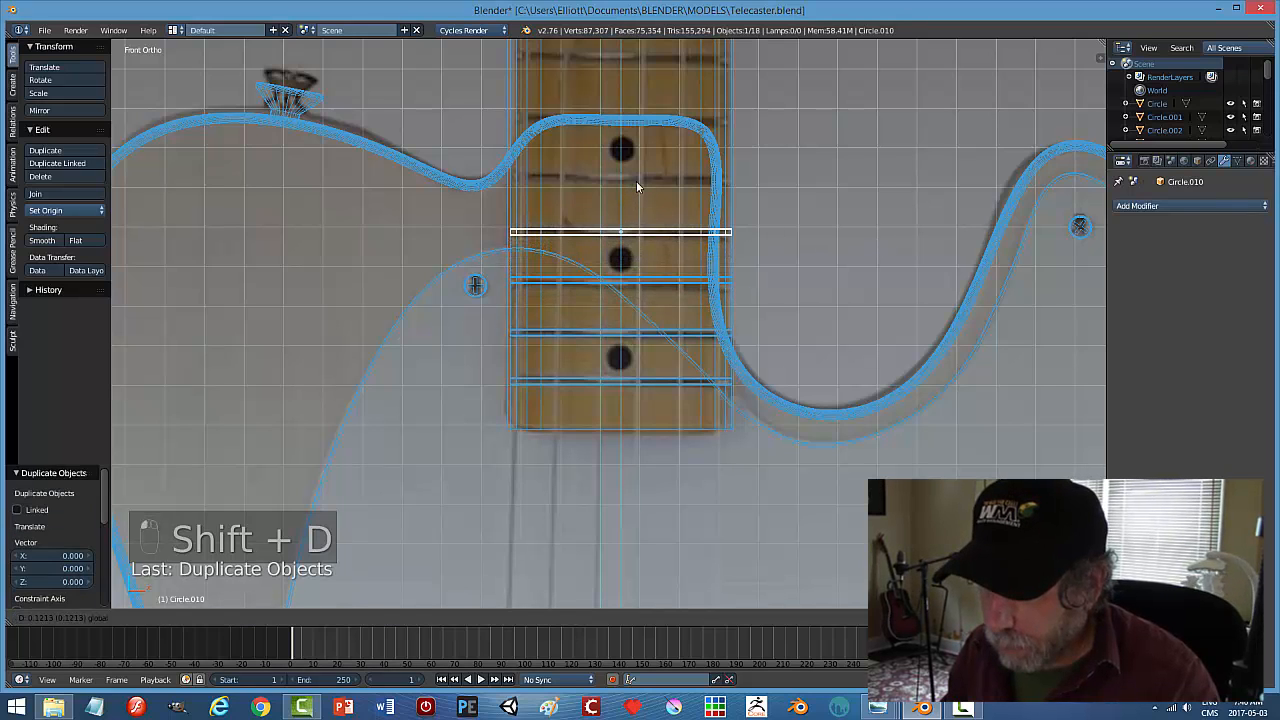
{"action": "left_click", "coordinate": [636, 181]}
Add two more fret copies along Z on the fifth and sixth fret marks of the reference image
{"action": "middle_click_drag", "start_coordinate": [812, 187], "coordinate": [815, 283], "text": "shift"}
{"action": "key", "text": "shift+d"}
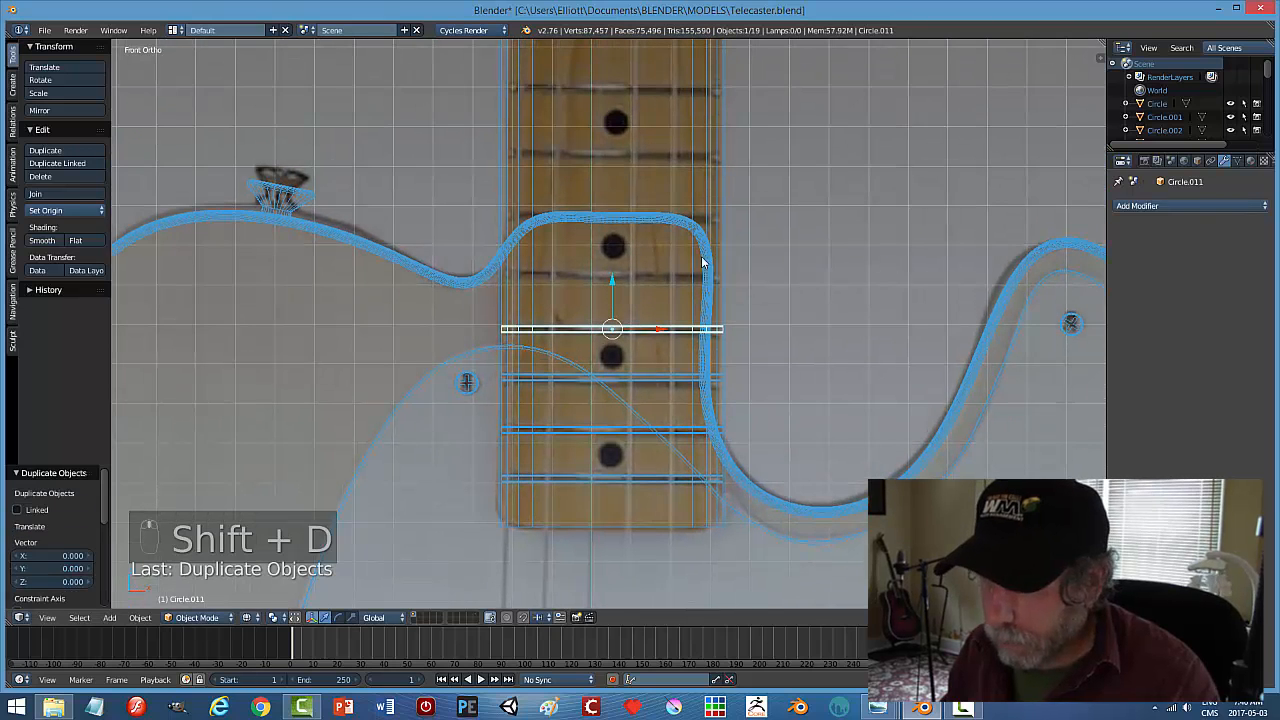
{"action": "key", "text": "z"}
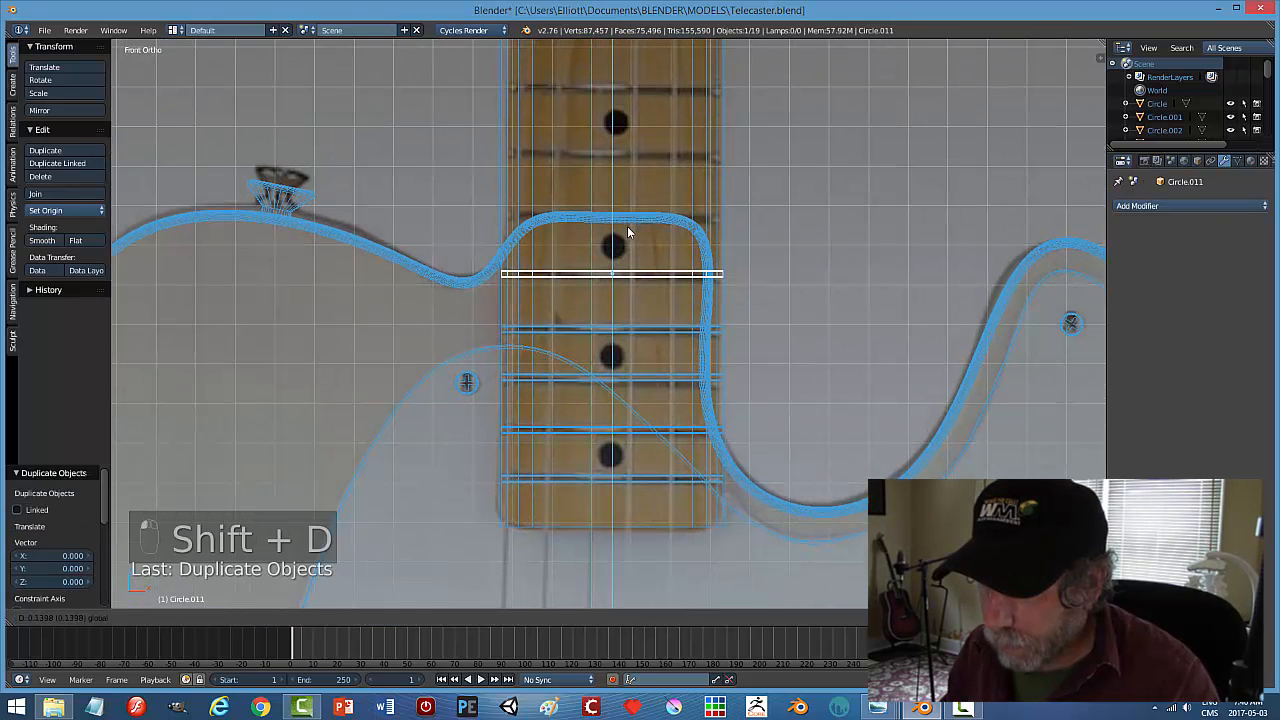
{"action": "left_click", "coordinate": [627, 226]}
{"action": "middle_click_drag", "start_coordinate": [858, 244], "coordinate": [872, 287], "text": "shift"}
{"action": "key", "text": "shift+d"}
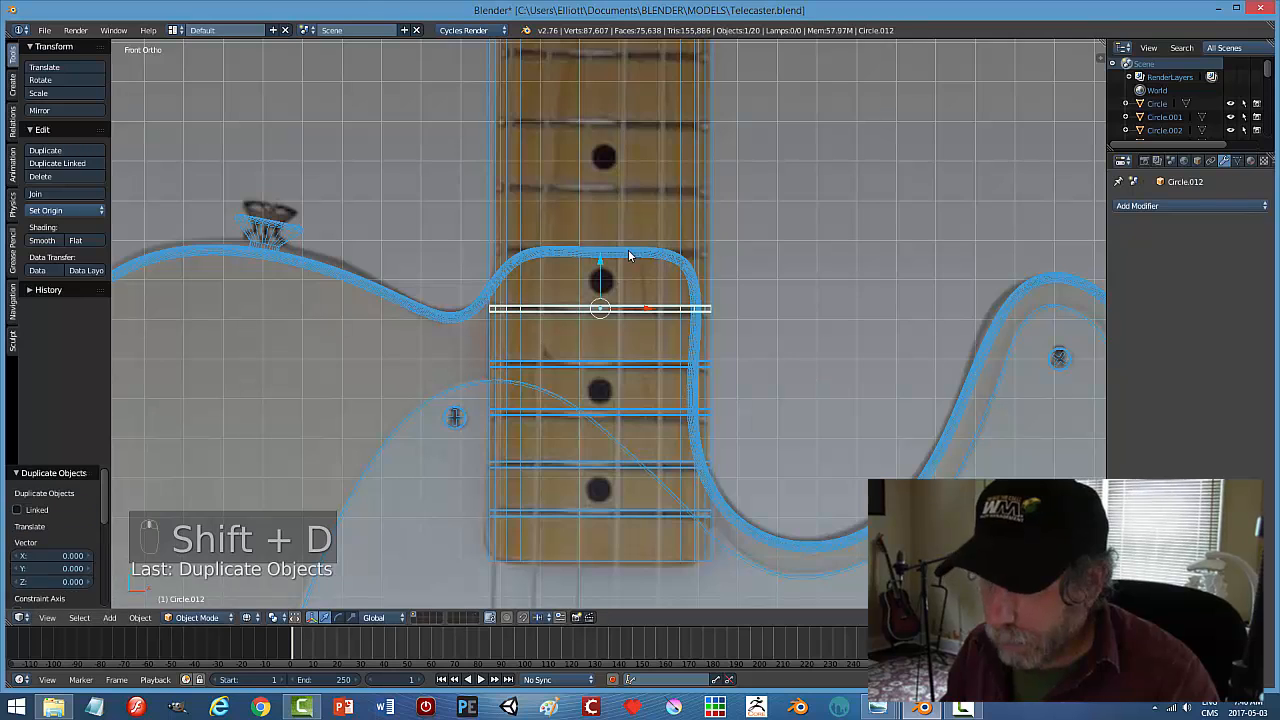
{"action": "left_click", "coordinate": [607, 202]}
Duplicate the sixth fret and move the copy 0.162 up along Z onto the seventh fret mark
{"action": "key", "text": "shift+d"}
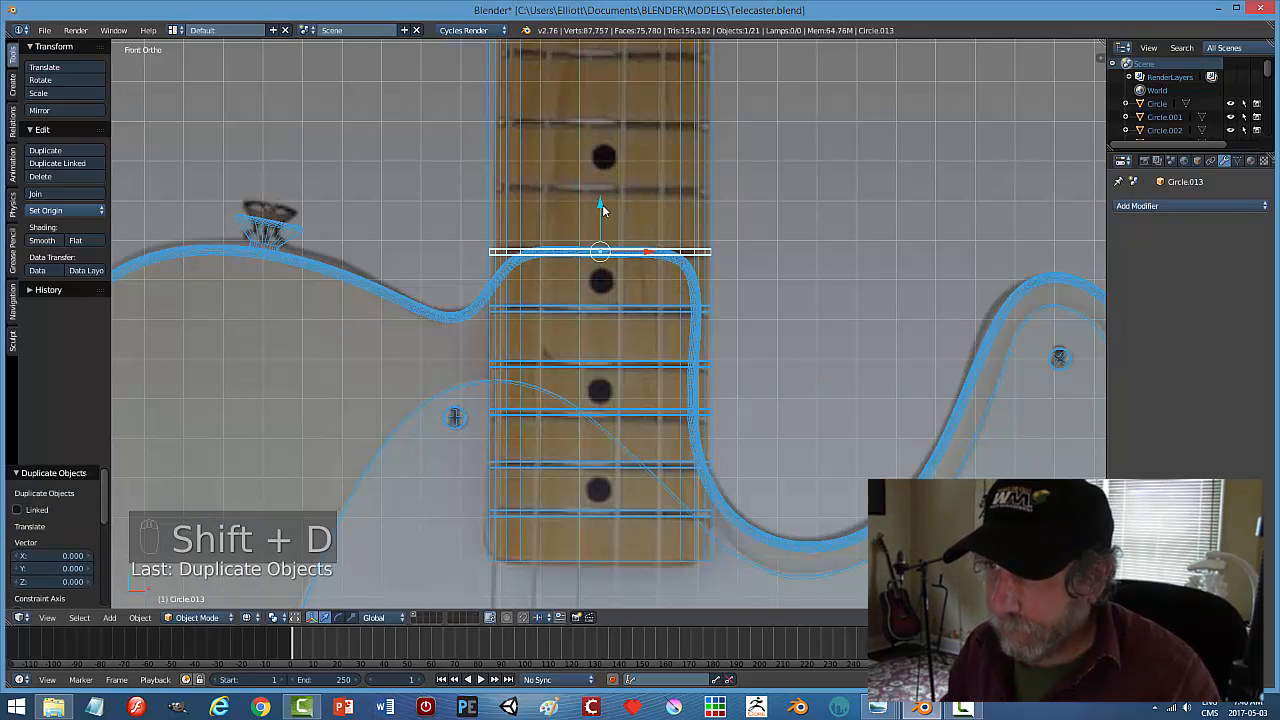
{"action": "key", "text": "z"}
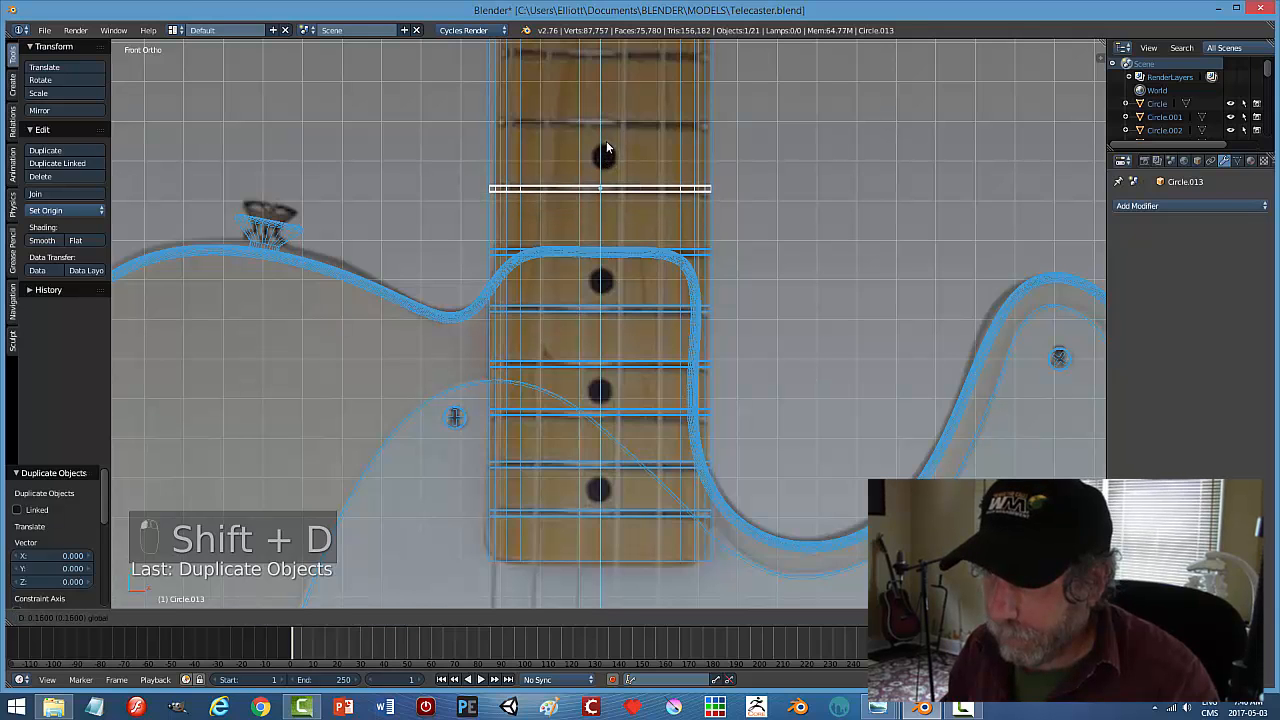
{"action": "left_click", "coordinate": [607, 148]}
{"action": "middle_click_drag", "start_coordinate": [800, 157], "coordinate": [800, 339], "text": "shift"}
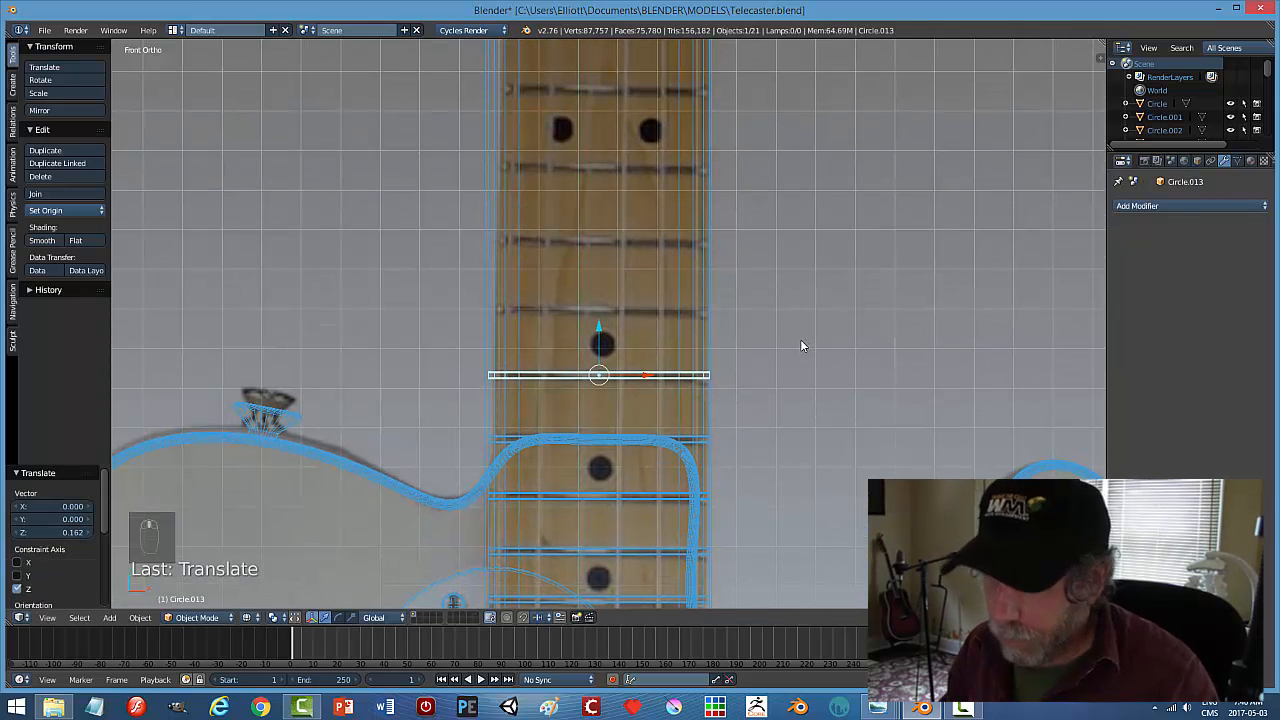
Add fret copies on the eighth and ninth fret marks, moving the ninth 0.175 along Z from the eighth
{"action": "left_click", "coordinate": [908, 319]}
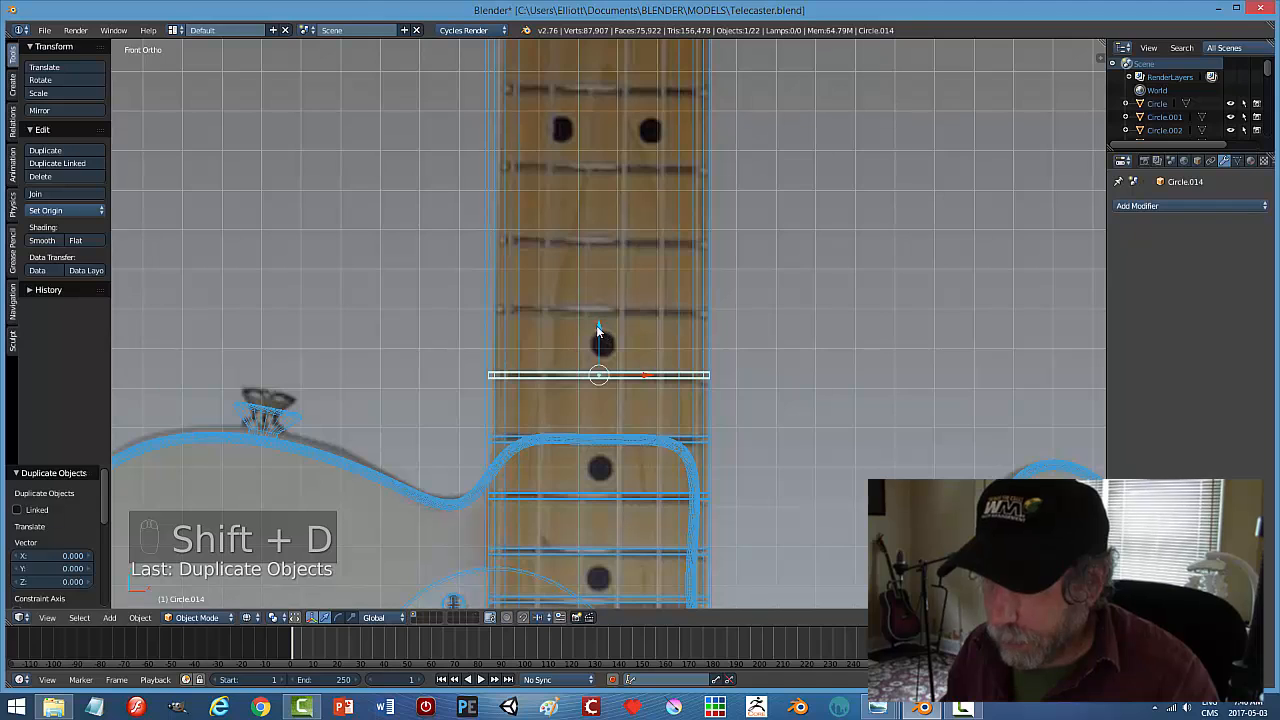
{"action": "left_click_drag", "start_coordinate": [598, 330], "coordinate": [620, 190]}
{"action": "key", "text": "shift+d"}
{"action": "right_click", "coordinate": [794, 292]}
{"action": "middle_click_drag", "start_coordinate": [866, 255], "coordinate": [833, 401], "text": "shift"}
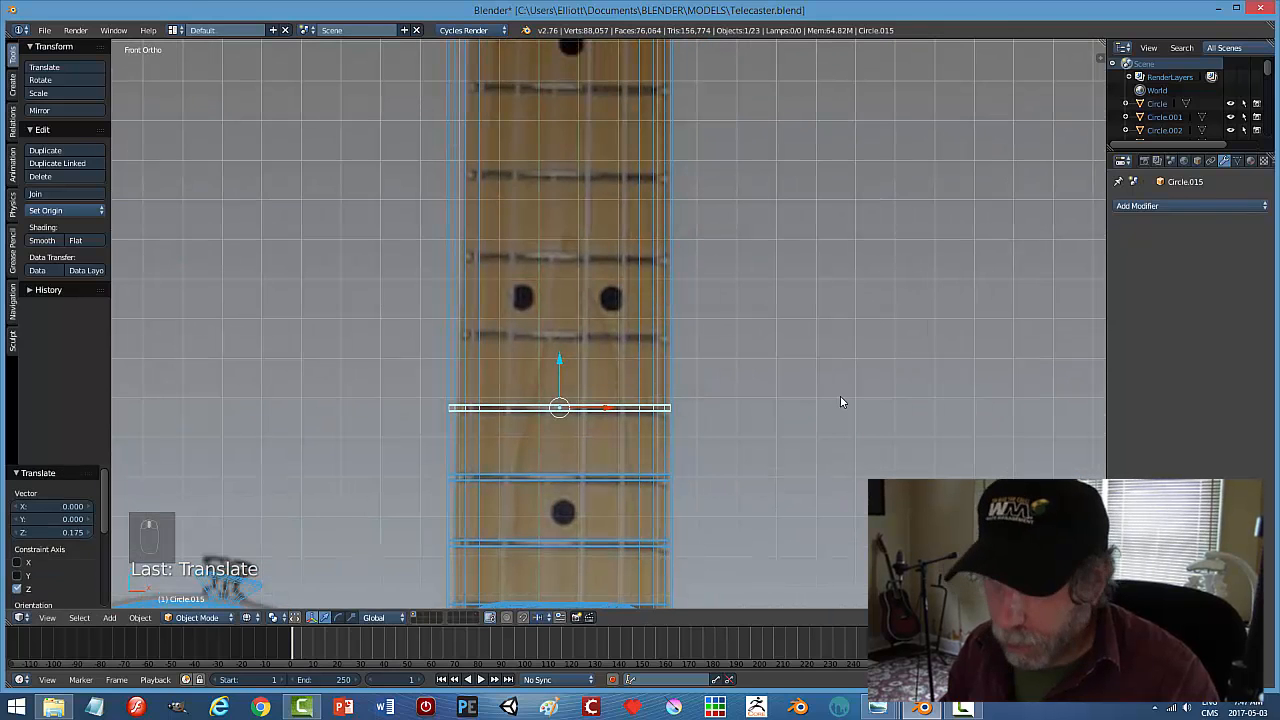
Add fret copies on the tenth and eleventh fret marks around the double dots, moving the eleventh 0.189 along Z from the tenth
{"action": "key", "text": "shift+d"}
{"action": "right_click", "coordinate": [590, 384]}
{"action": "left_click_drag", "start_coordinate": [559, 360], "coordinate": [620, 208]}
{"action": "key", "text": "shift+d"}
{"action": "right_click", "coordinate": [779, 311]}
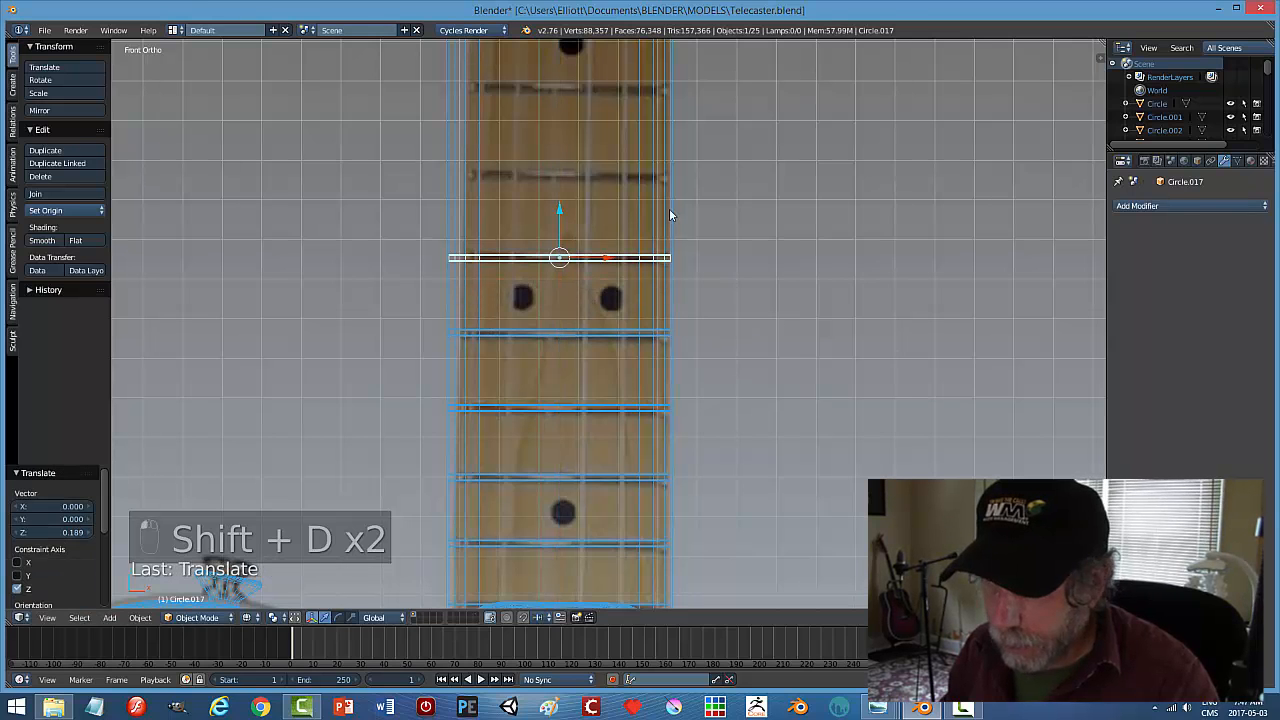
{"action": "scroll", "coordinate": [835, 366], "scroll_direction": "up", "scroll_amount": 2, "text": "shift"}
{"action": "scroll", "coordinate": [835, 366], "scroll_direction": "up", "scroll_amount": 3, "text": "shift"}
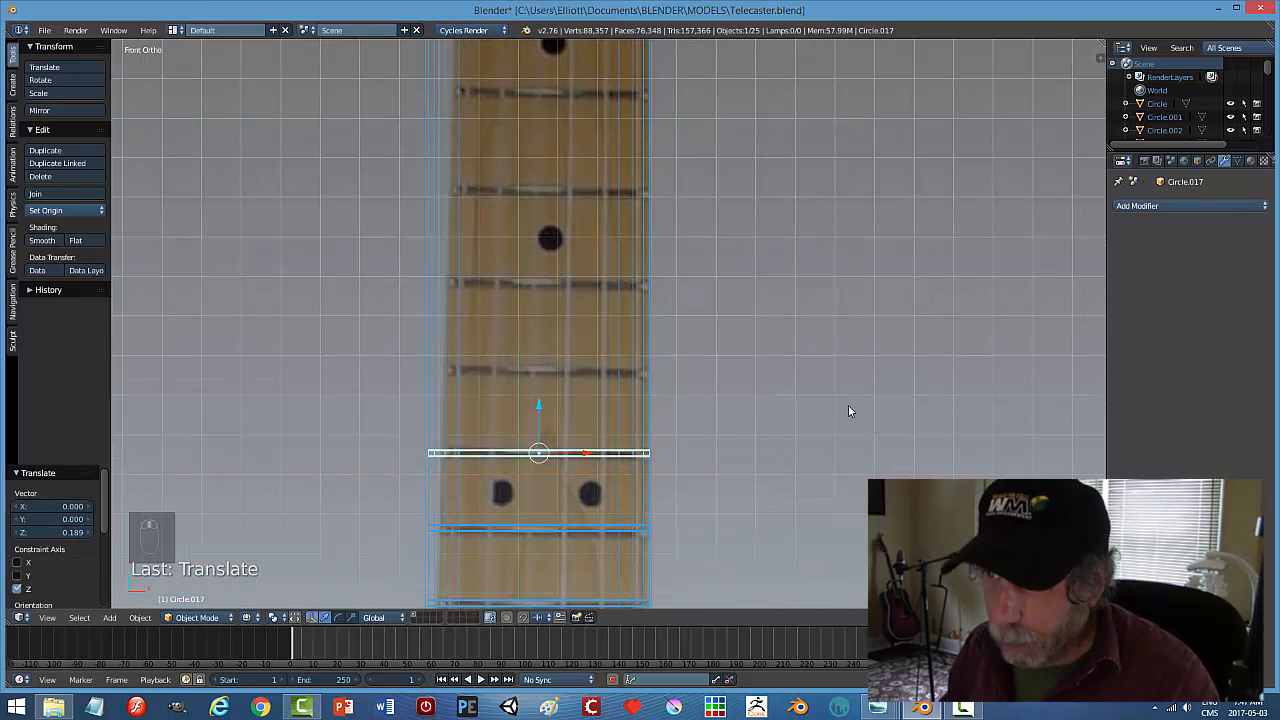
Add fret copies on the twelfth and thirteenth fret marks, moving the thirteenth 0.222 along Z from the twelfth
{"action": "key", "text": "shift+d"}
{"action": "right_click", "coordinate": [520, 418]}
{"action": "left_click_drag", "start_coordinate": [537, 405], "coordinate": [556, 234]}
{"action": "key", "text": "shift+d"}
{"action": "right_click", "coordinate": [579, 335]}
{"action": "middle_click_drag", "start_coordinate": [755, 243], "coordinate": [766, 365], "text": "shift"}
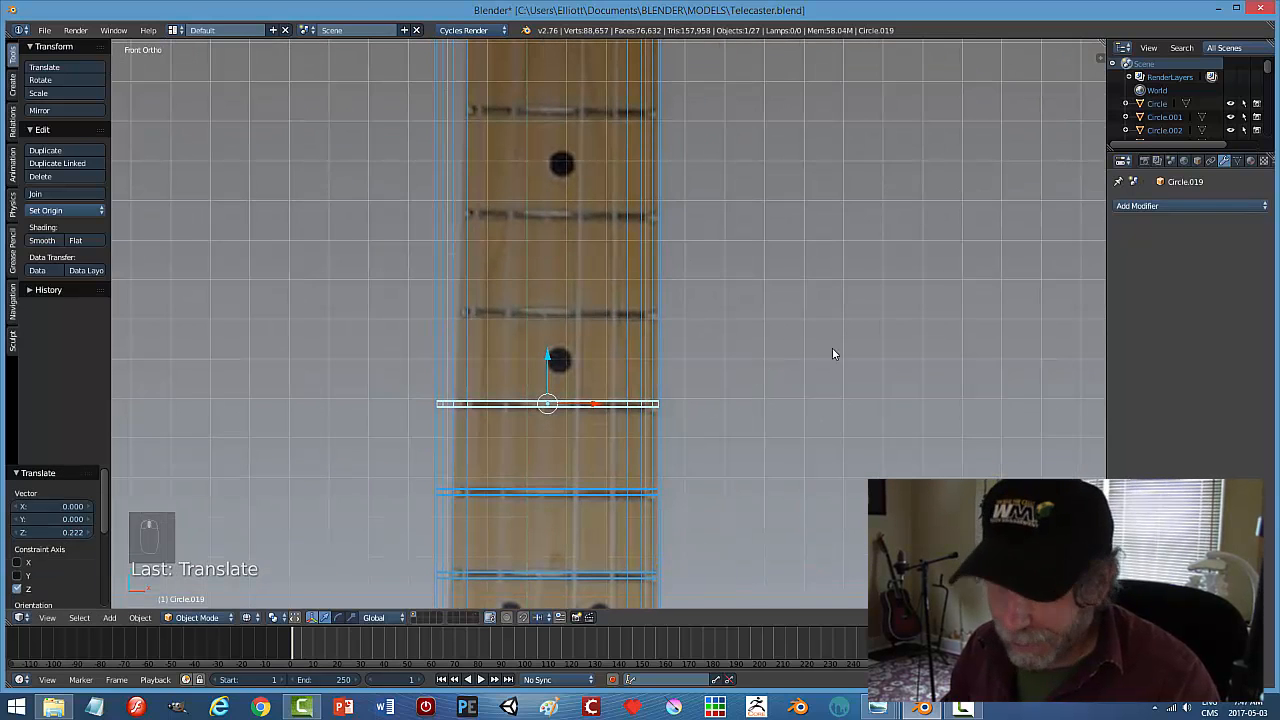
Add fret copies on the fourteenth and fifteenth fret marks, moving the fourteenth 0.229 along Z from the thirteenth
{"action": "key", "text": "shift+d"}
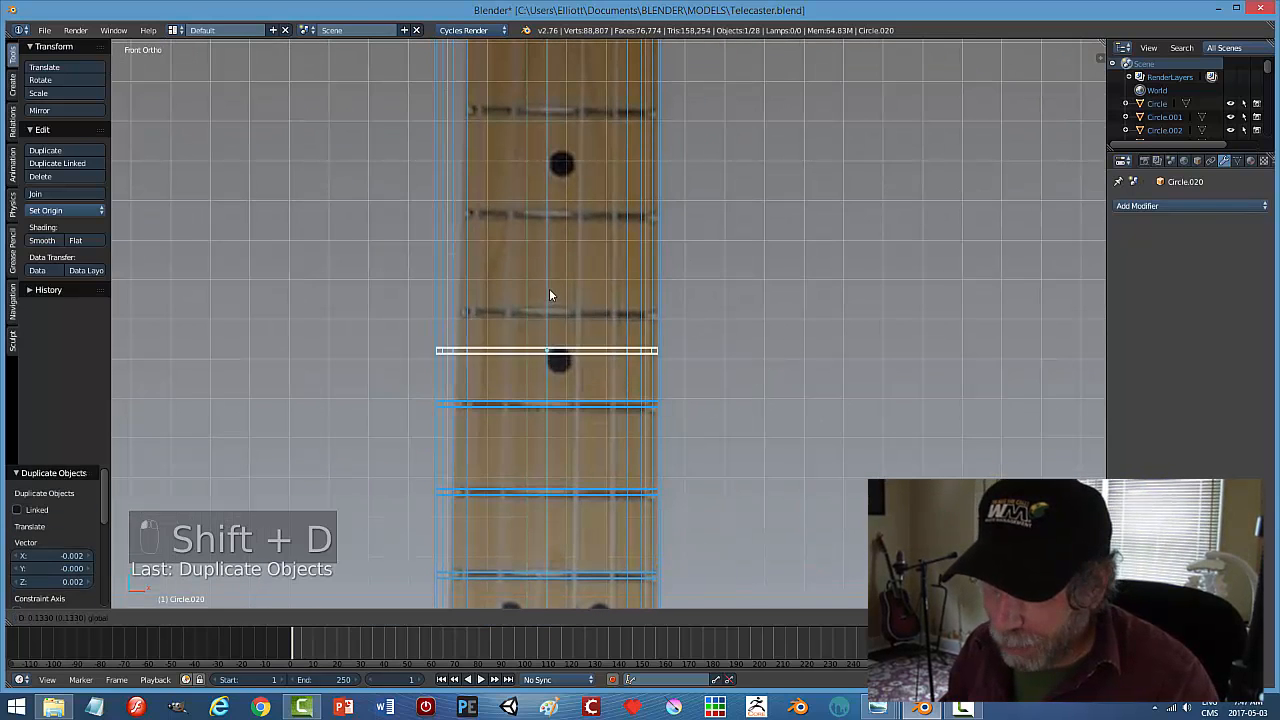
{"action": "left_click", "coordinate": [557, 267]}
{"action": "middle_click_drag", "start_coordinate": [762, 258], "coordinate": [763, 403], "text": "shift"}
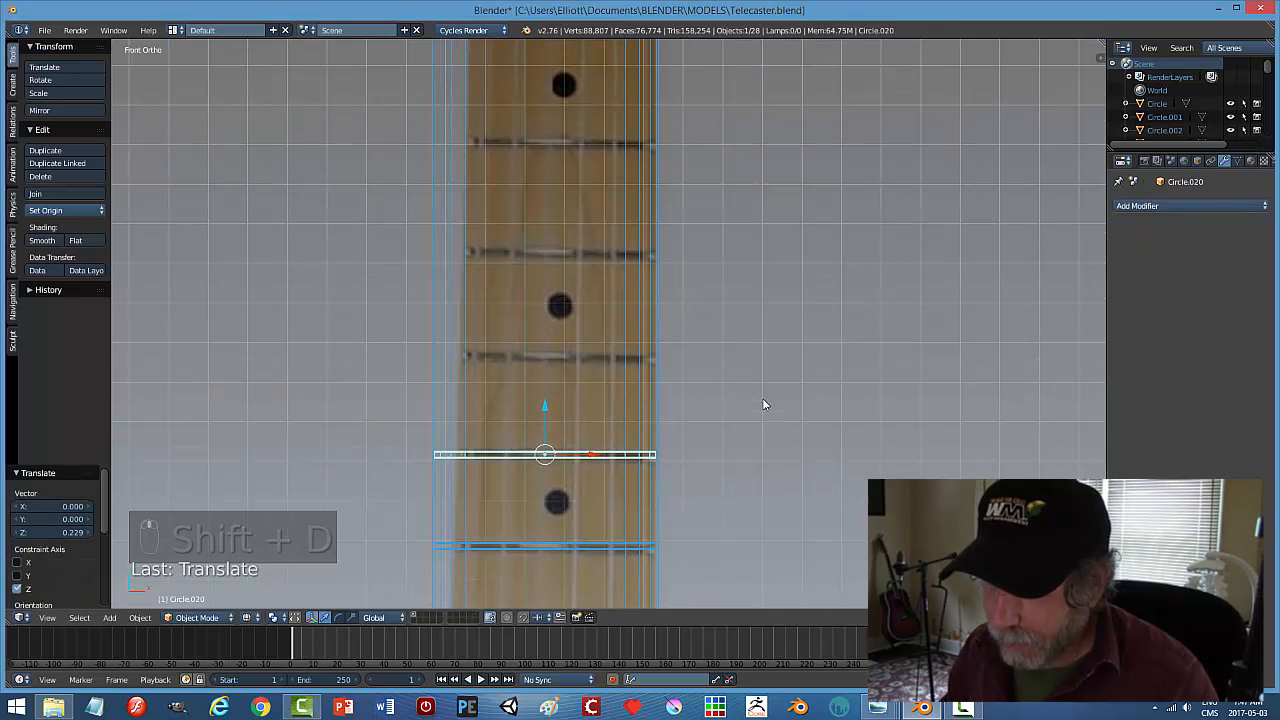
{"action": "key", "text": "shift+d"}
{"action": "right_click", "coordinate": [649, 408]}
{"action": "left_click_drag", "start_coordinate": [542, 409], "coordinate": [574, 308]}
{"action": "middle_click_drag", "start_coordinate": [763, 346], "coordinate": [767, 440], "text": "shift"}
Add two more fret copies along Z on the sixteenth and seventeenth fret marks of the reference image
{"action": "key", "text": "shift+d"}
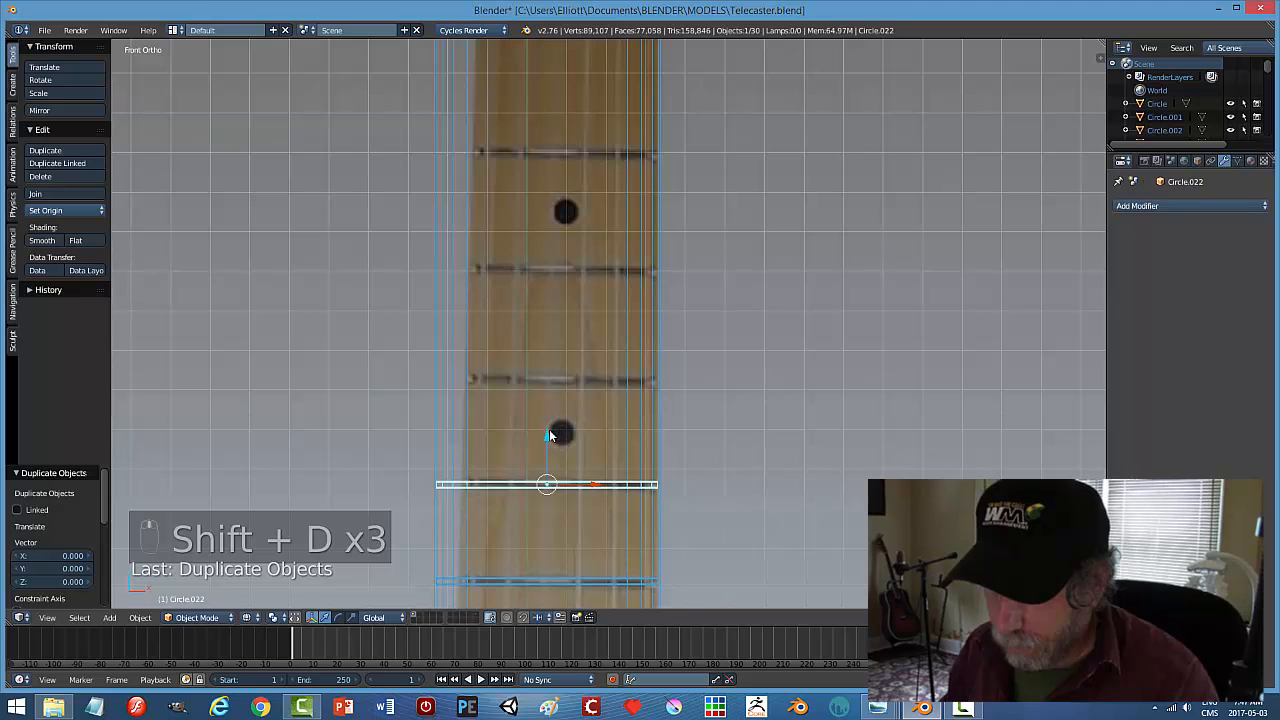
{"action": "left_click", "coordinate": [575, 328]}
{"action": "middle_click_drag", "start_coordinate": [825, 366], "coordinate": [814, 416], "text": "shift"}
{"action": "key", "text": "shift+d"}
{"action": "right_click", "coordinate": [814, 417]}
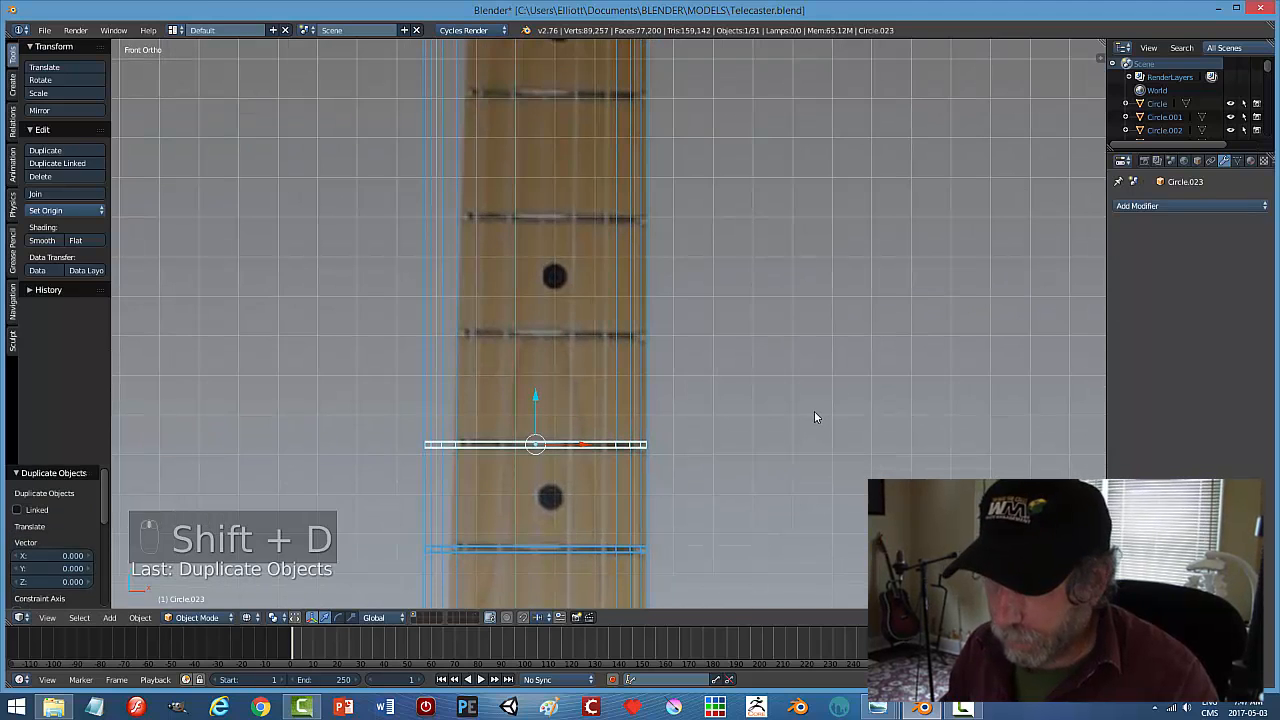
{"action": "left_click_drag", "start_coordinate": [533, 392], "coordinate": [560, 281]}
{"action": "middle_click_drag", "start_coordinate": [798, 307], "coordinate": [811, 427], "text": "shift"}
Add the eighteenth and nineteenth frets on their marks, moving each copy up along Z by 0.290 and 0.320 respectively
{"action": "key", "text": "shift+d"}
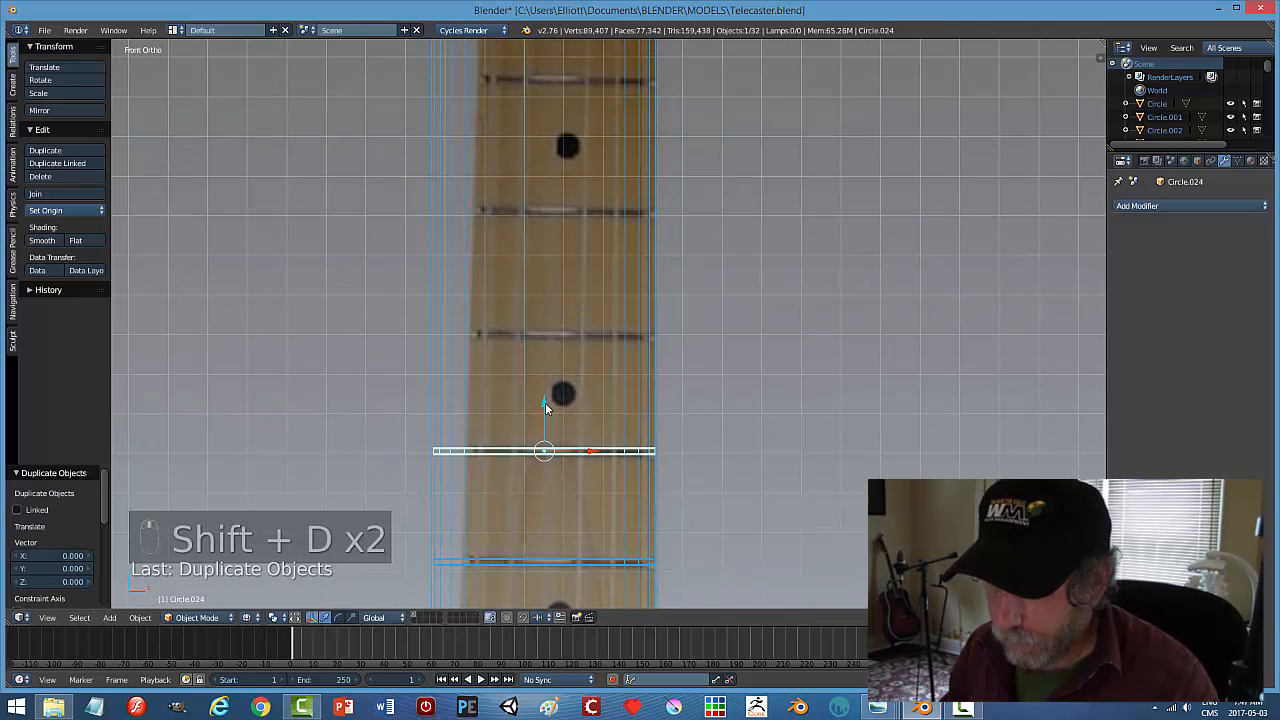
{"action": "left_click", "coordinate": [570, 295]}
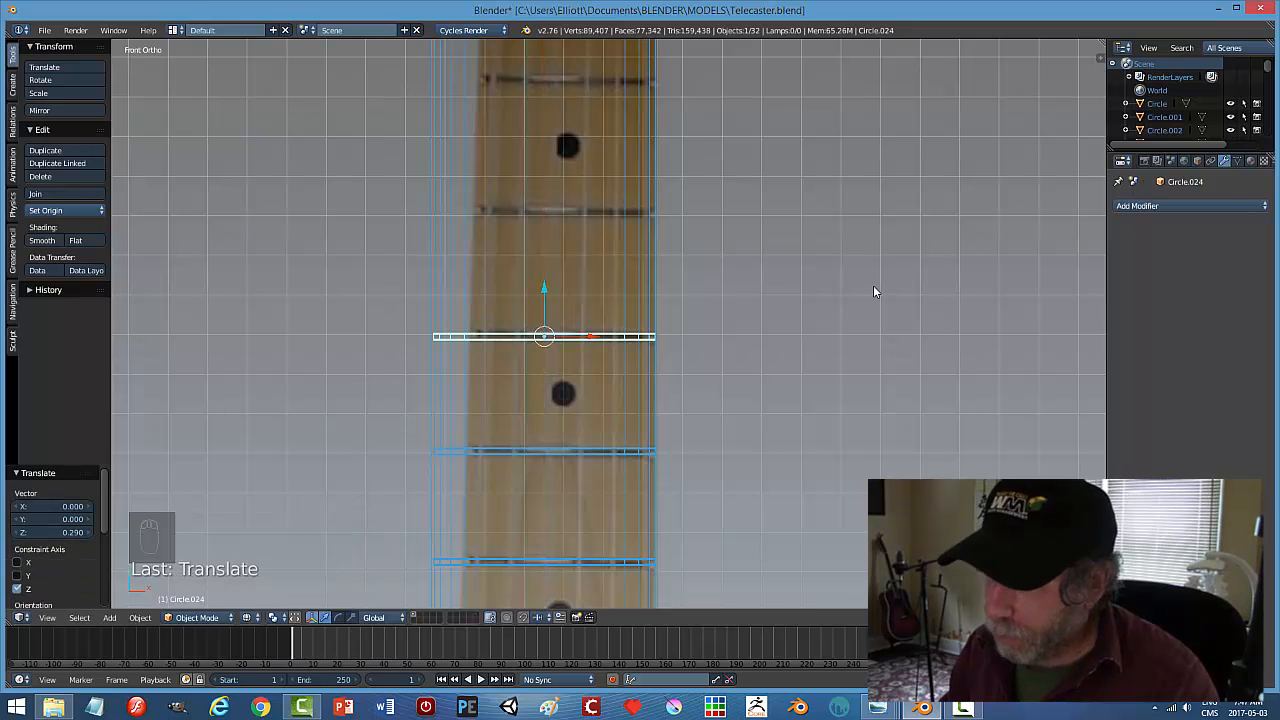
{"action": "middle_click_drag", "start_coordinate": [873, 289], "coordinate": [857, 440], "text": "shift"}
{"action": "key", "text": "shift+d"}
{"action": "right_click", "coordinate": [612, 433]}
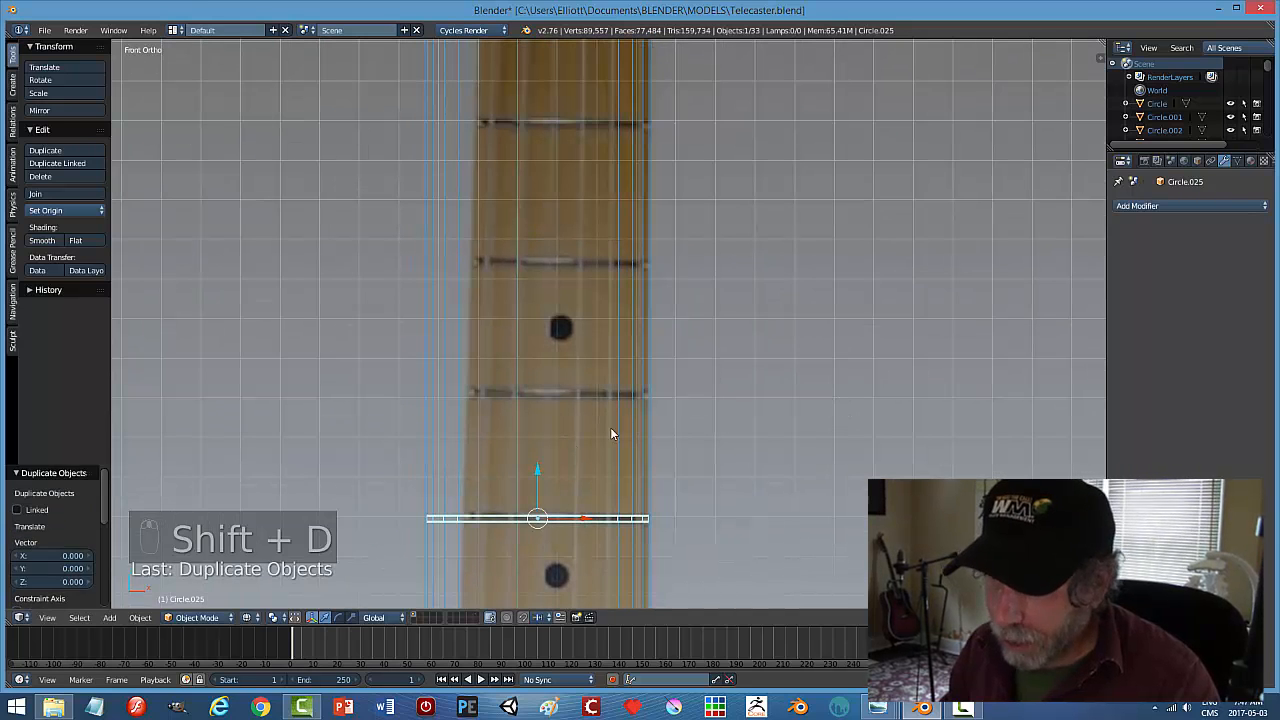
{"action": "key", "text": "shift+d"}
{"action": "left_click", "coordinate": [544, 340]}
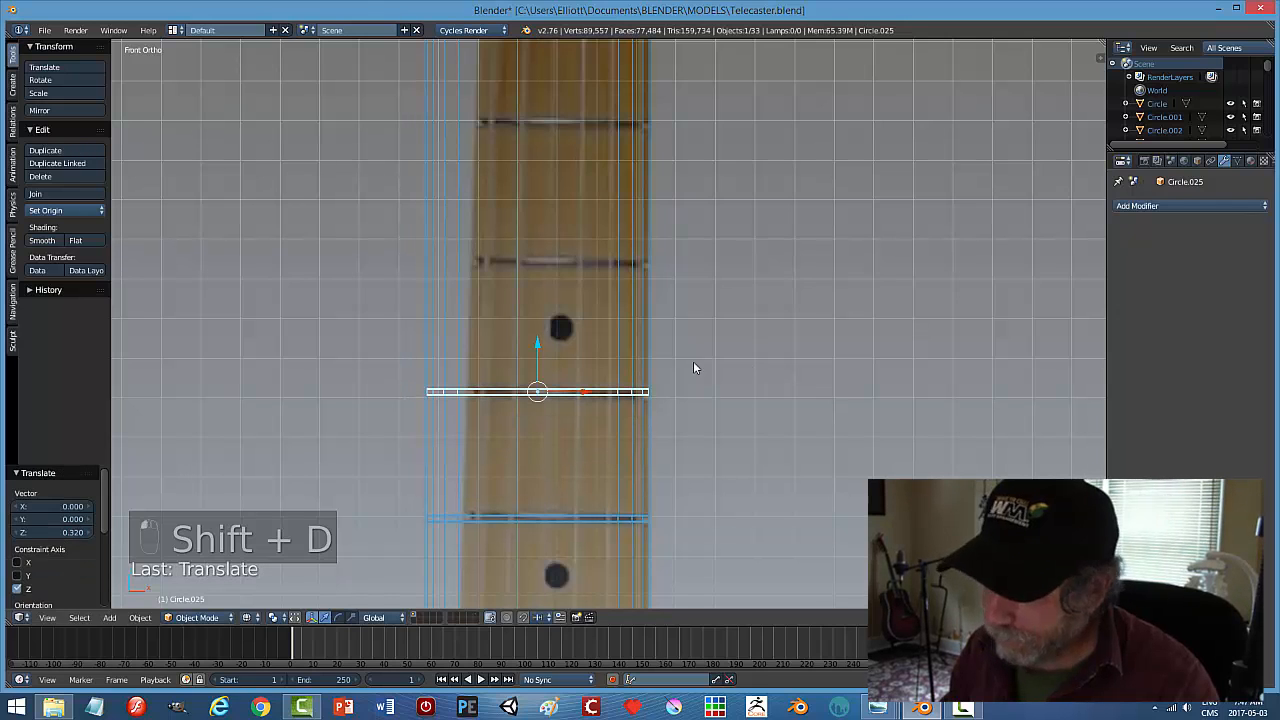
Add the last two frets below the nut, moving the copies up along Z by 0.332 and 0.350 respectively
{"action": "key", "text": "shift+d"}
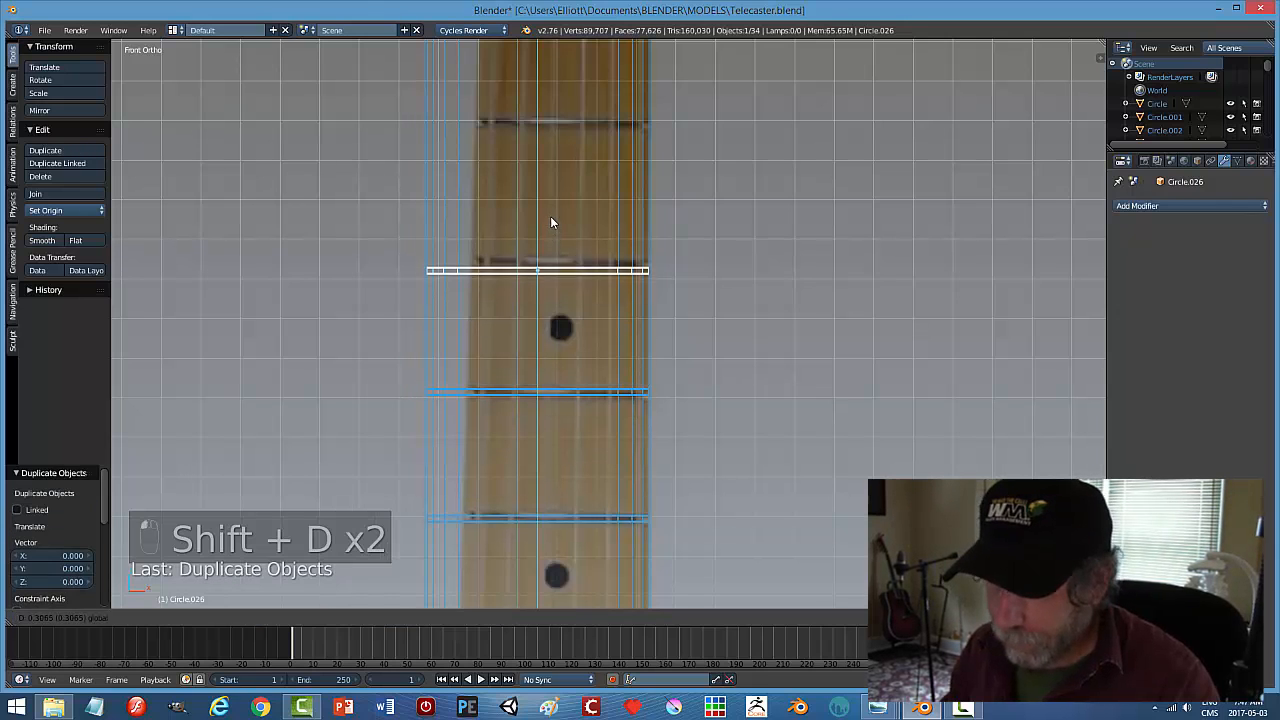
{"action": "left_click", "coordinate": [551, 217]}
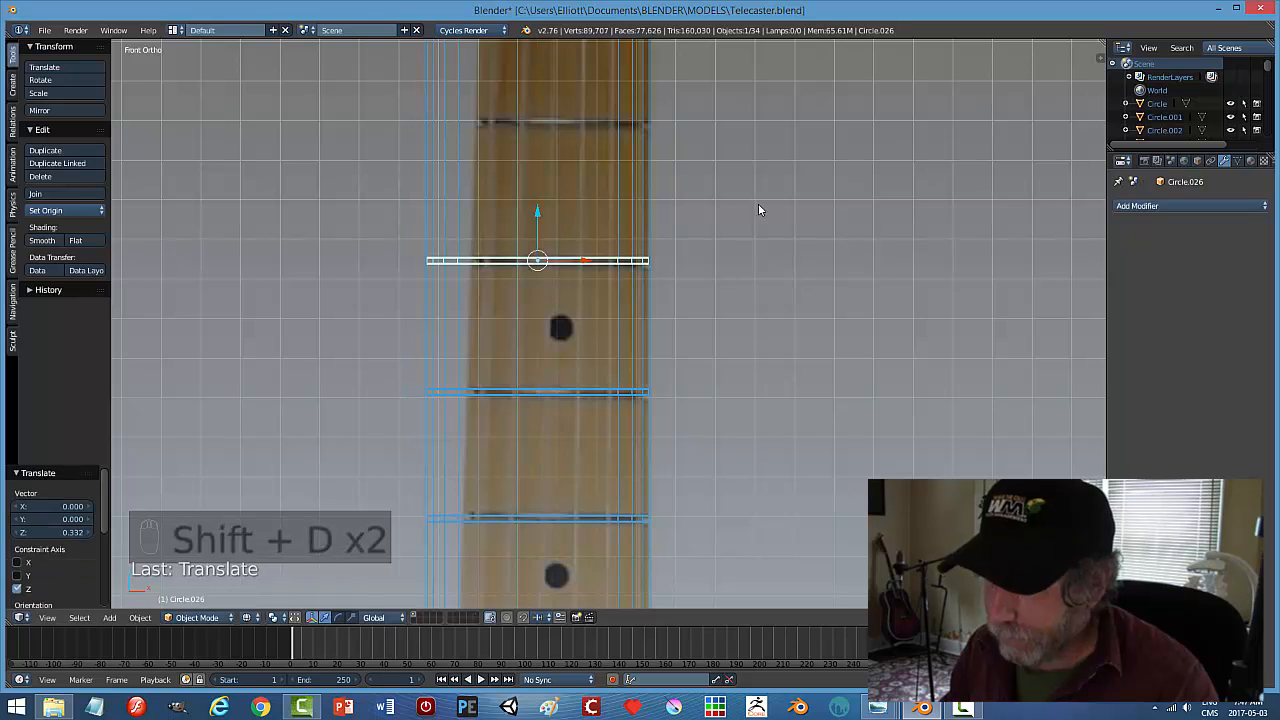
{"action": "middle_click_drag", "start_coordinate": [758, 203], "coordinate": [811, 382], "text": "shift"}
{"action": "key", "text": "shift+d"}
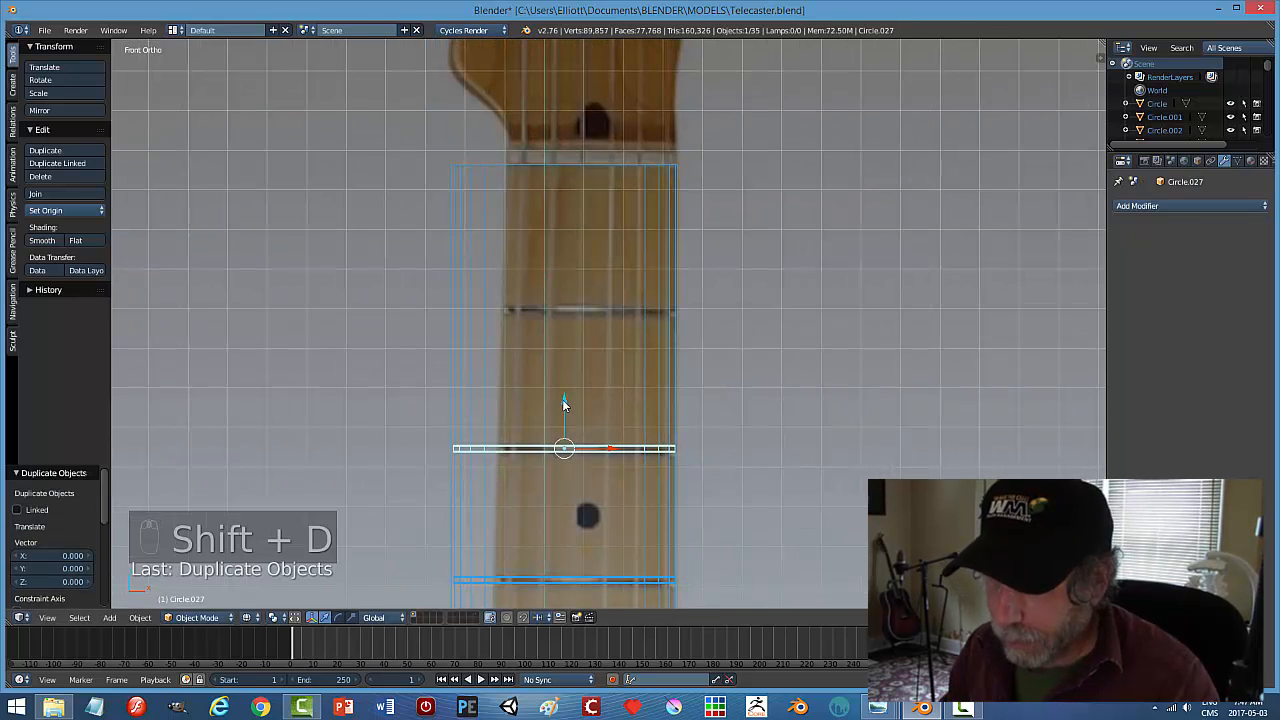
{"action": "left_click", "coordinate": [564, 266]}
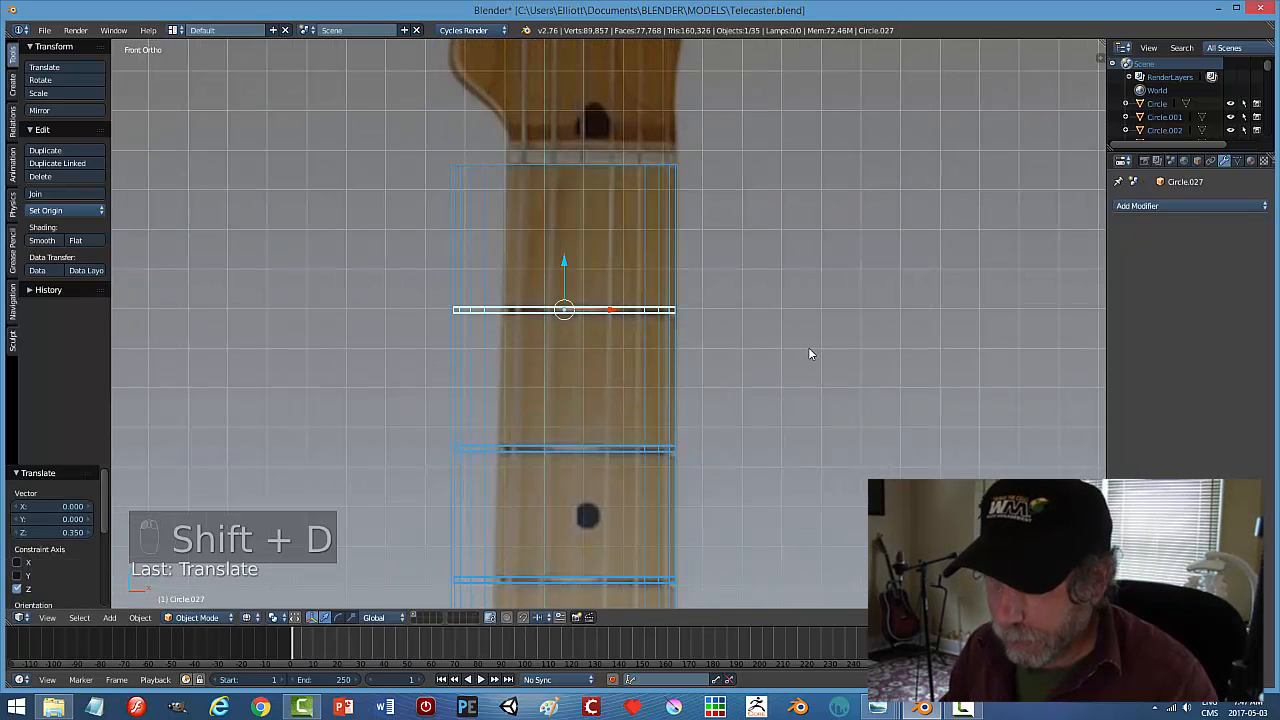
Deselect everything, switch the viewport to solid shading and examine the fretted neck from several angles
{"action": "key", "text": "a"}
{"action": "key", "text": "z"}
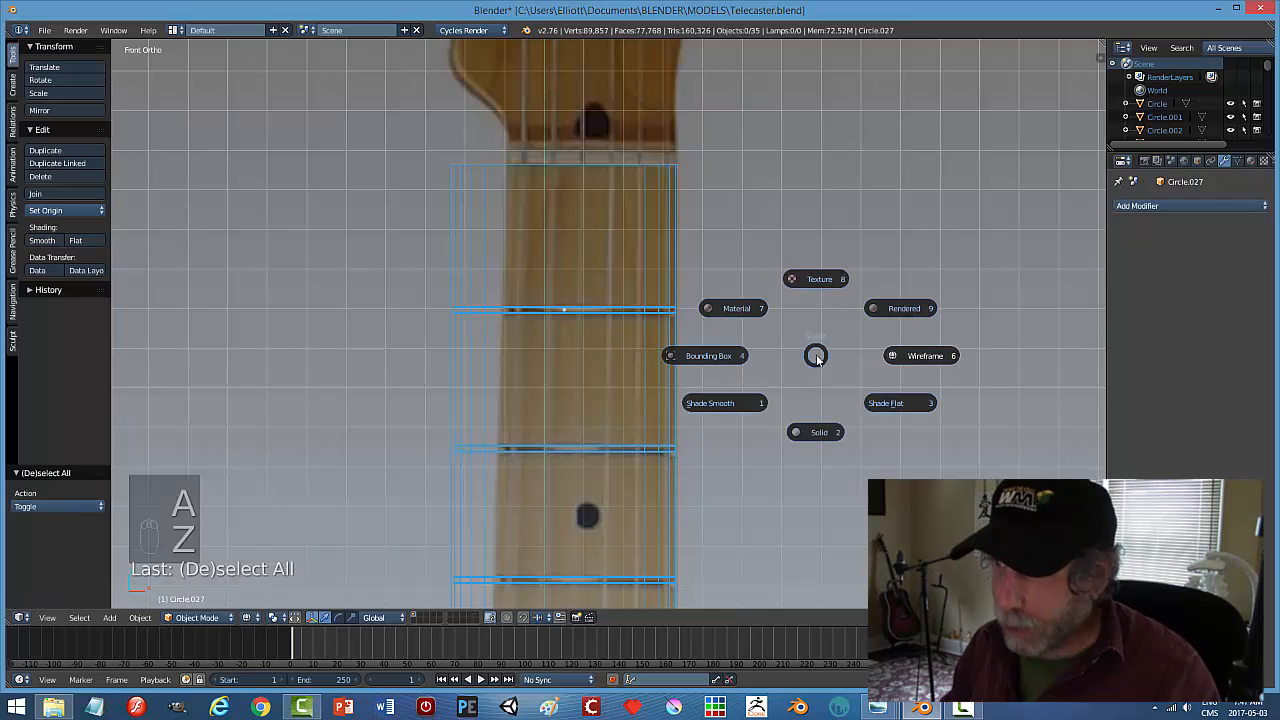
{"action": "left_click", "coordinate": [815, 435]}
{"action": "scroll", "coordinate": [800, 427], "scroll_direction": "down", "scroll_amount": 4}
{"action": "mouse_move", "coordinate": [798, 428]}
{"action": "middle_mouse_down"}
{"action": "mouse_move", "coordinate": [755, 449]}
{"action": "mouse_move", "coordinate": [694, 423]}
{"action": "mouse_move", "coordinate": [686, 474]}
{"action": "mouse_move", "coordinate": [725, 501]}
{"action": "middle_mouse_up"}
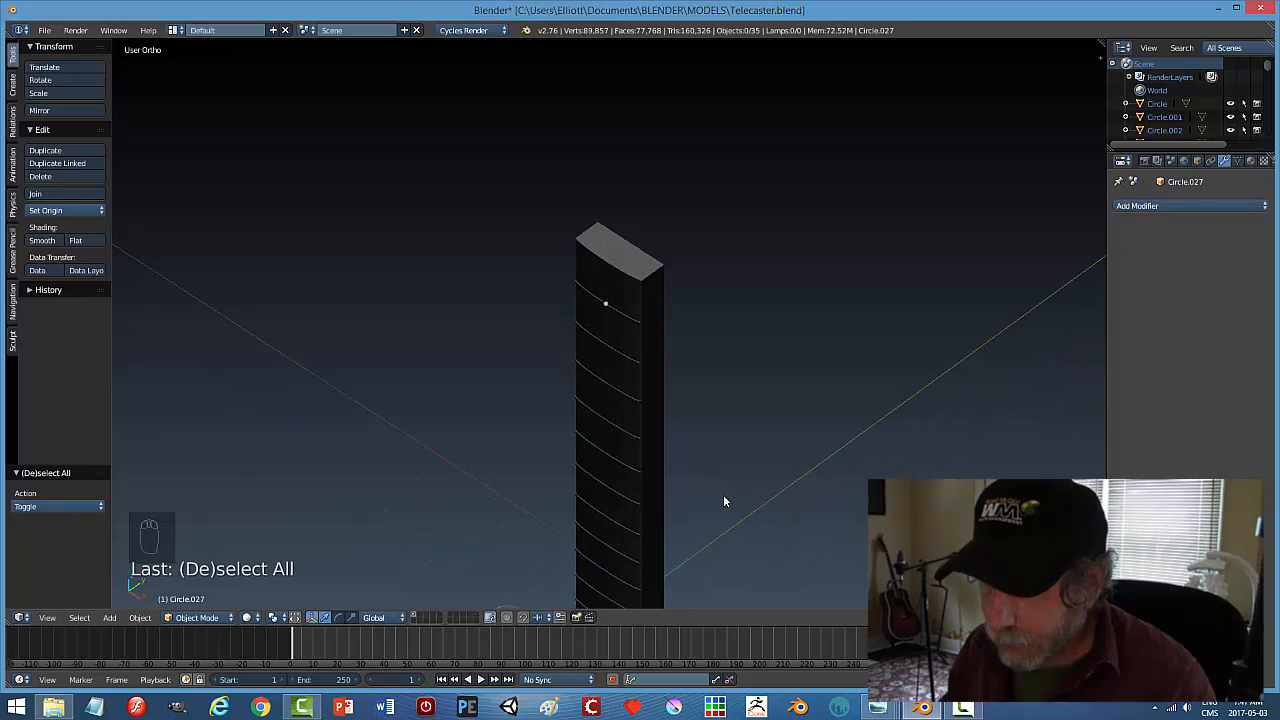
{"action": "scroll", "coordinate": [728, 480], "scroll_direction": "up", "scroll_amount": 4}
{"action": "middle_click_drag", "start_coordinate": [734, 457], "coordinate": [780, 462]}
{"action": "scroll", "coordinate": [776, 470], "scroll_direction": "down", "scroll_amount": 4}
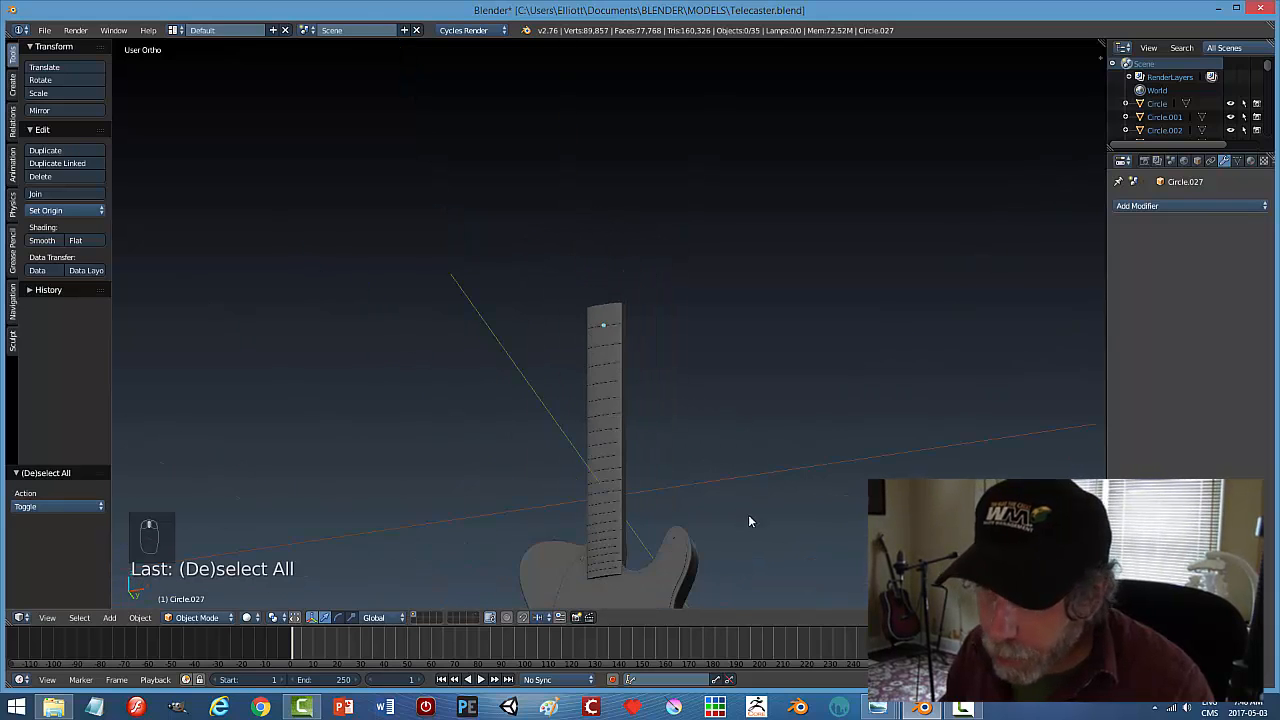
{"action": "middle_click_drag", "start_coordinate": [762, 538], "coordinate": [760, 430], "text": "shift"}
{"action": "scroll", "coordinate": [778, 425], "scroll_direction": "up", "scroll_amount": 4}
{"action": "scroll", "coordinate": [800, 420], "scroll_direction": "down", "scroll_amount": 3}
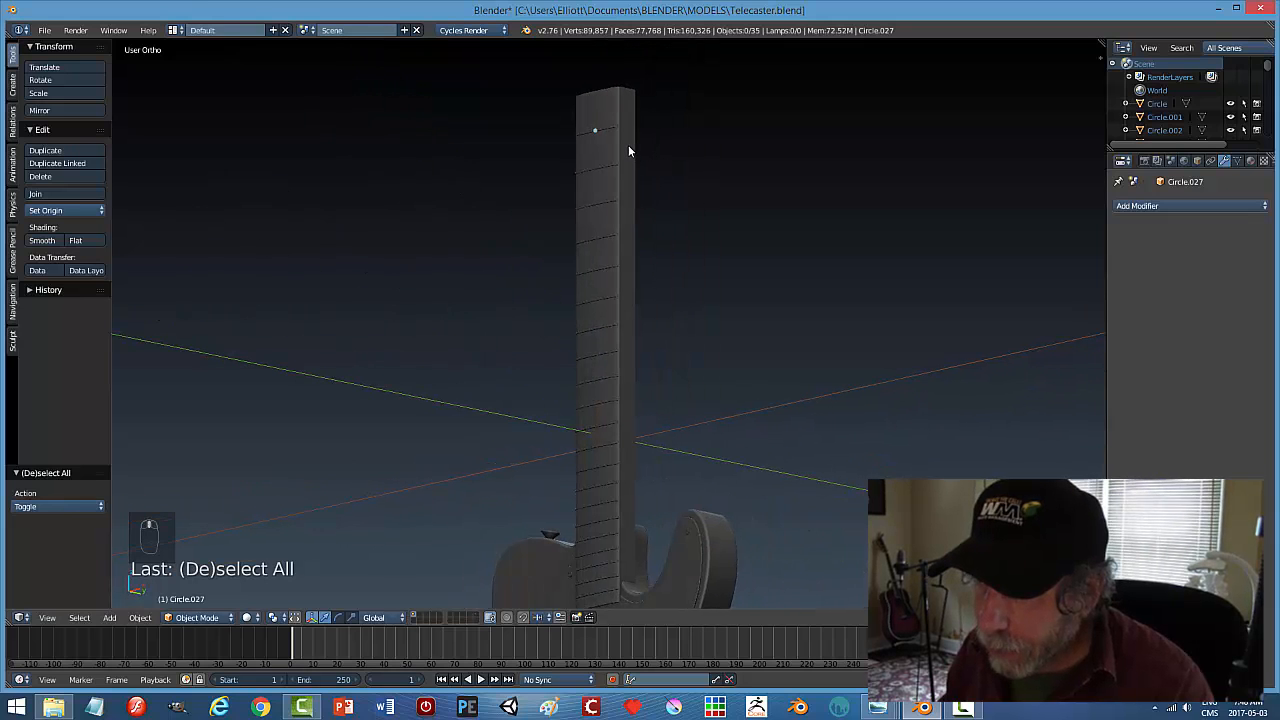
Select the neck block on its own and hide it so only the frets remain above the body
{"action": "right_click", "coordinate": [629, 147]}
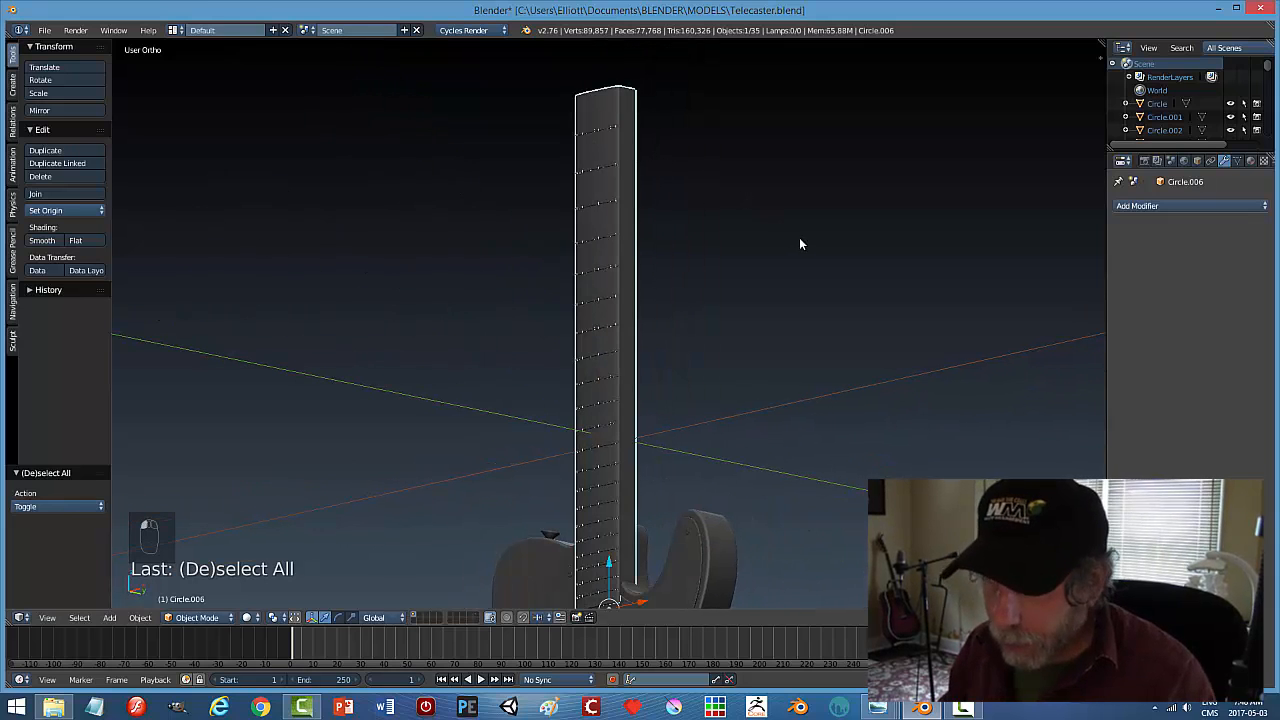
{"action": "key", "text": "a"}
{"action": "middle_click_drag", "start_coordinate": [804, 250], "coordinate": [586, 221]}
{"action": "right_click", "coordinate": [585, 220]}
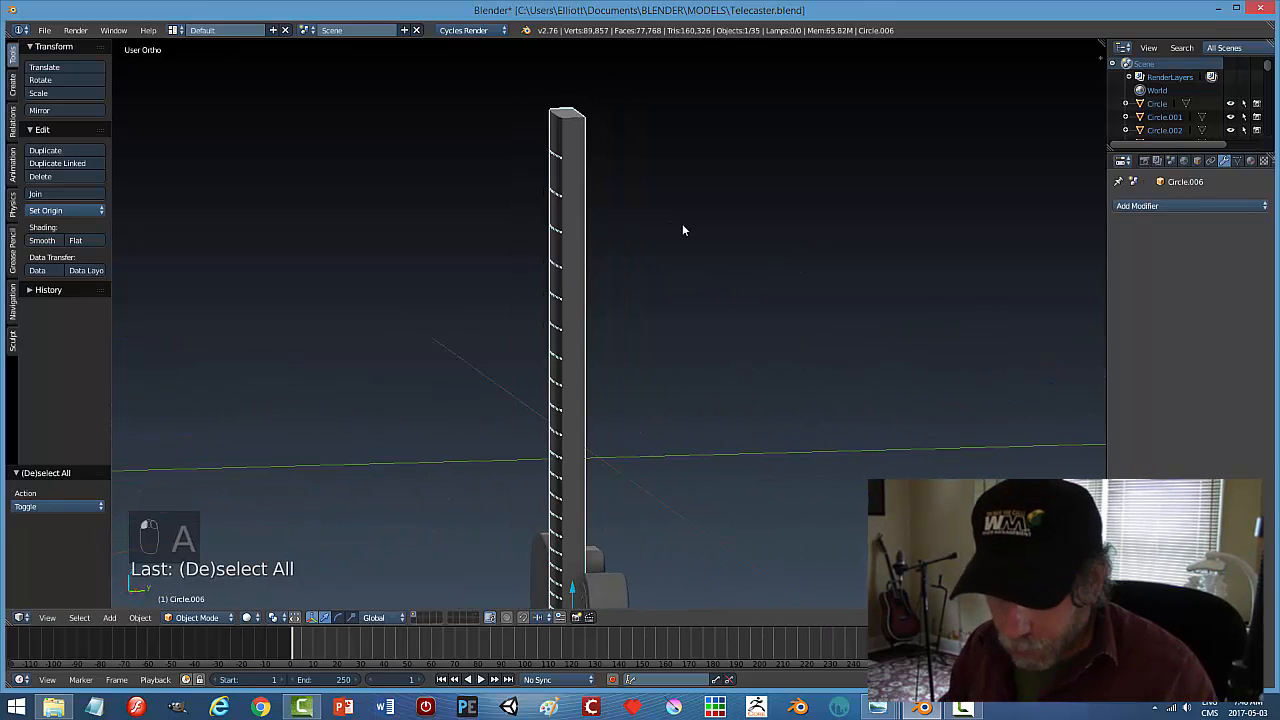
{"action": "key", "text": "h"}
Select all the frets, including the lower ones over the guitar body, and join them into one object
{"action": "scroll", "coordinate": [657, 277], "scroll_direction": "down", "scroll_amount": 2}
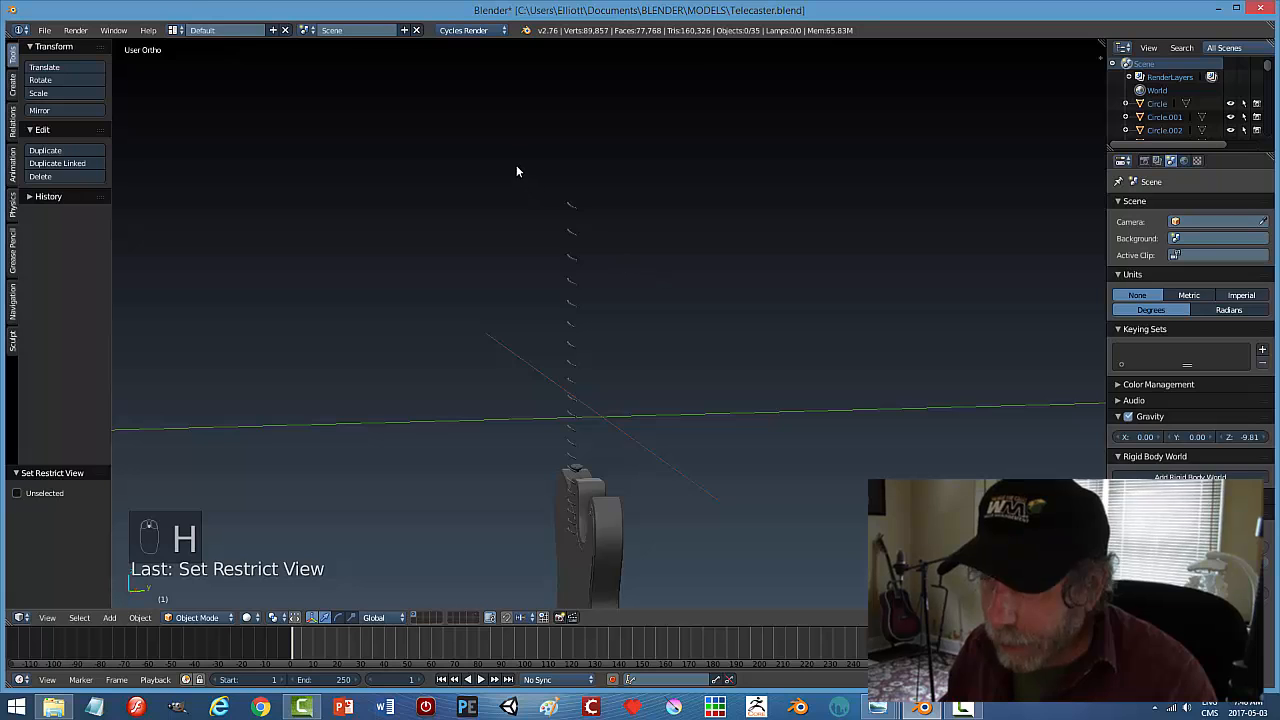
{"action": "key", "text": "b"}
{"action": "left_click_drag", "start_coordinate": [514, 148], "coordinate": [661, 452]}
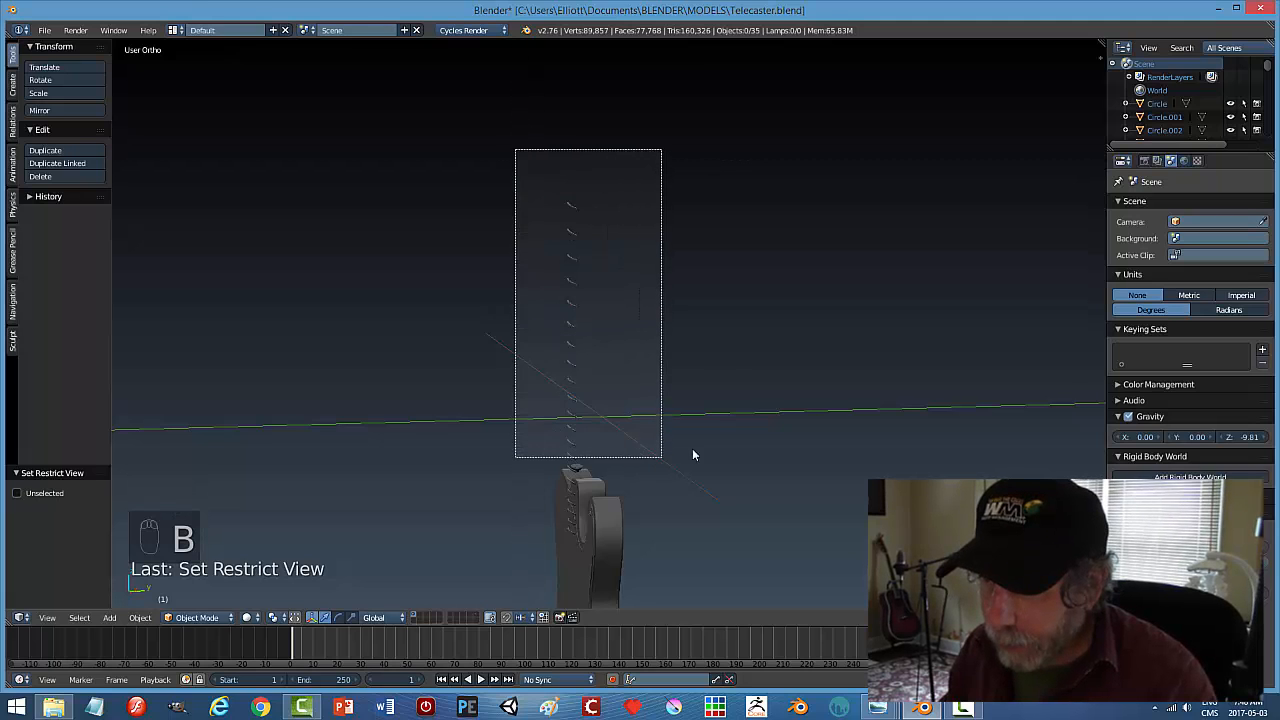
{"action": "middle_click_drag", "start_coordinate": [754, 443], "coordinate": [826, 354]}
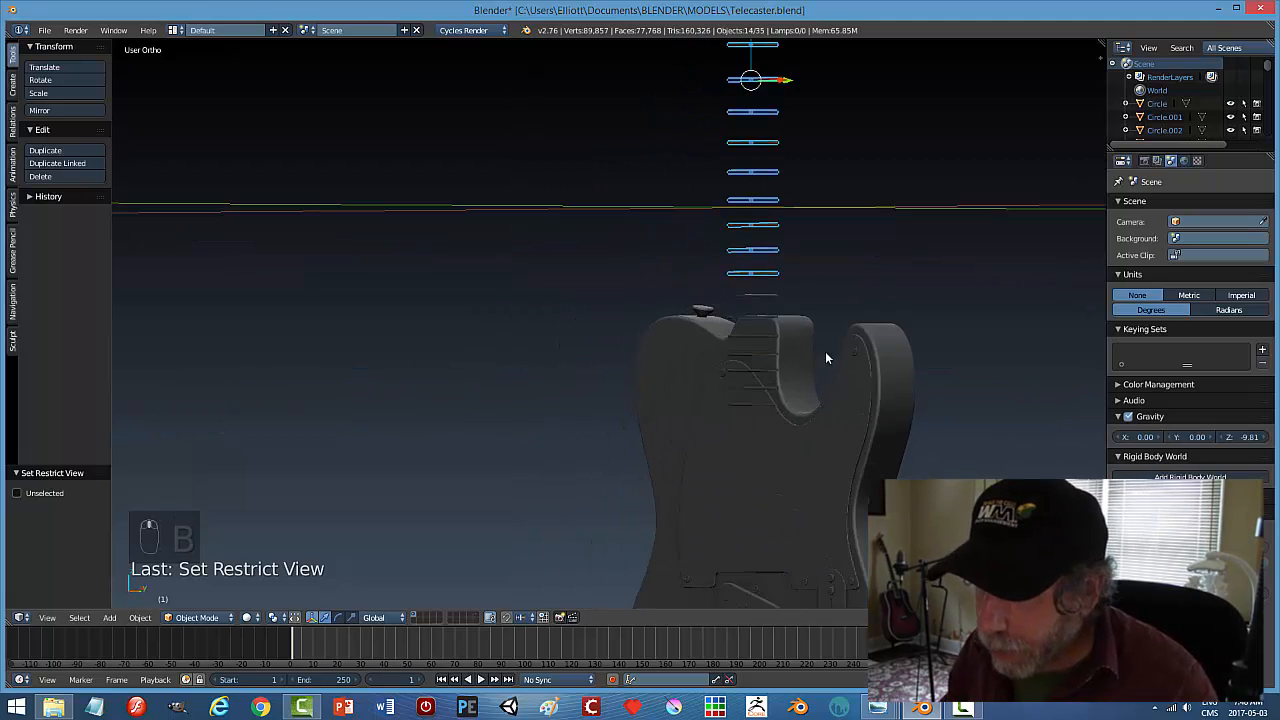
{"action": "right_click", "coordinate": [759, 297], "text": "shift"}
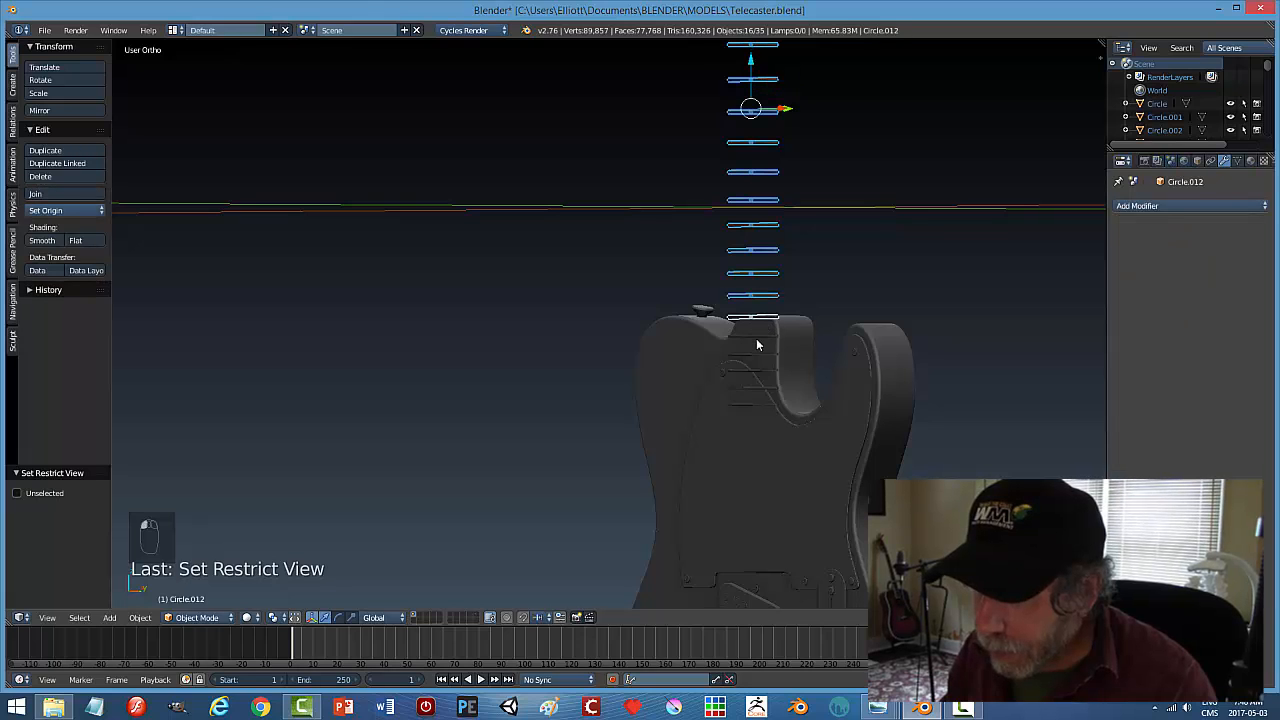
{"action": "right_click", "coordinate": [758, 371], "text": "shift"}
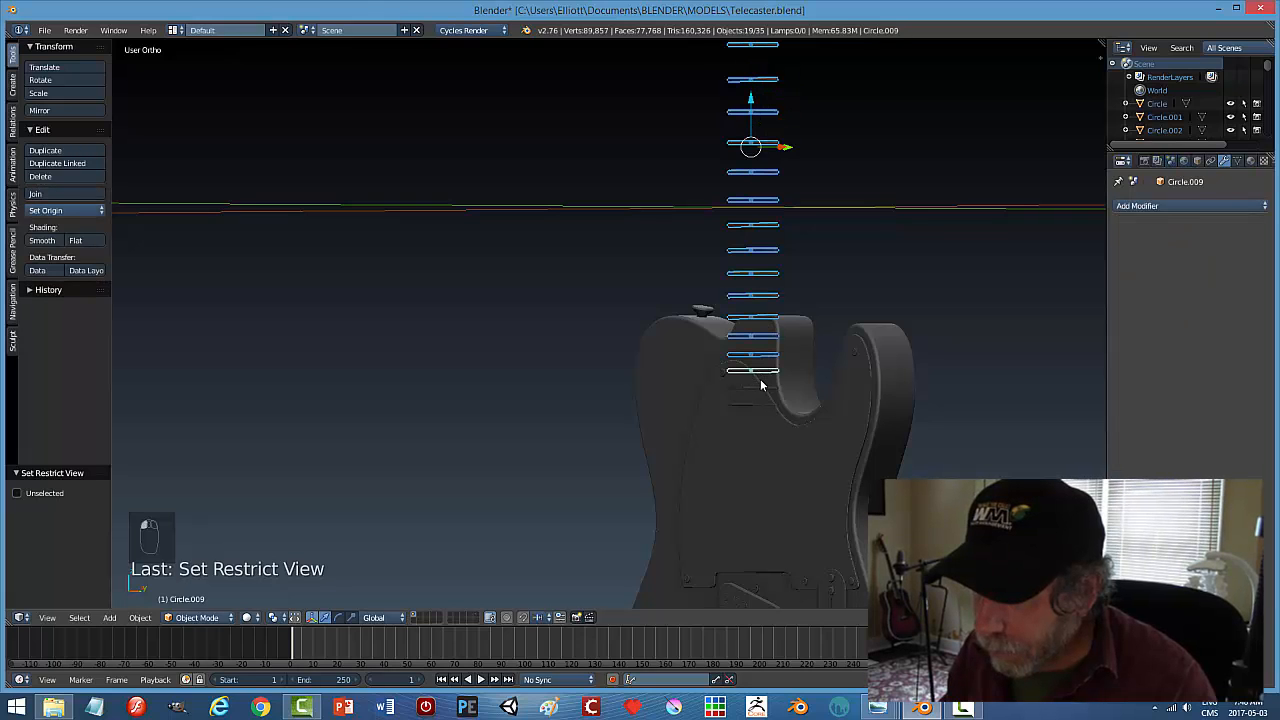
{"action": "right_click", "coordinate": [763, 389], "text": "shift"}
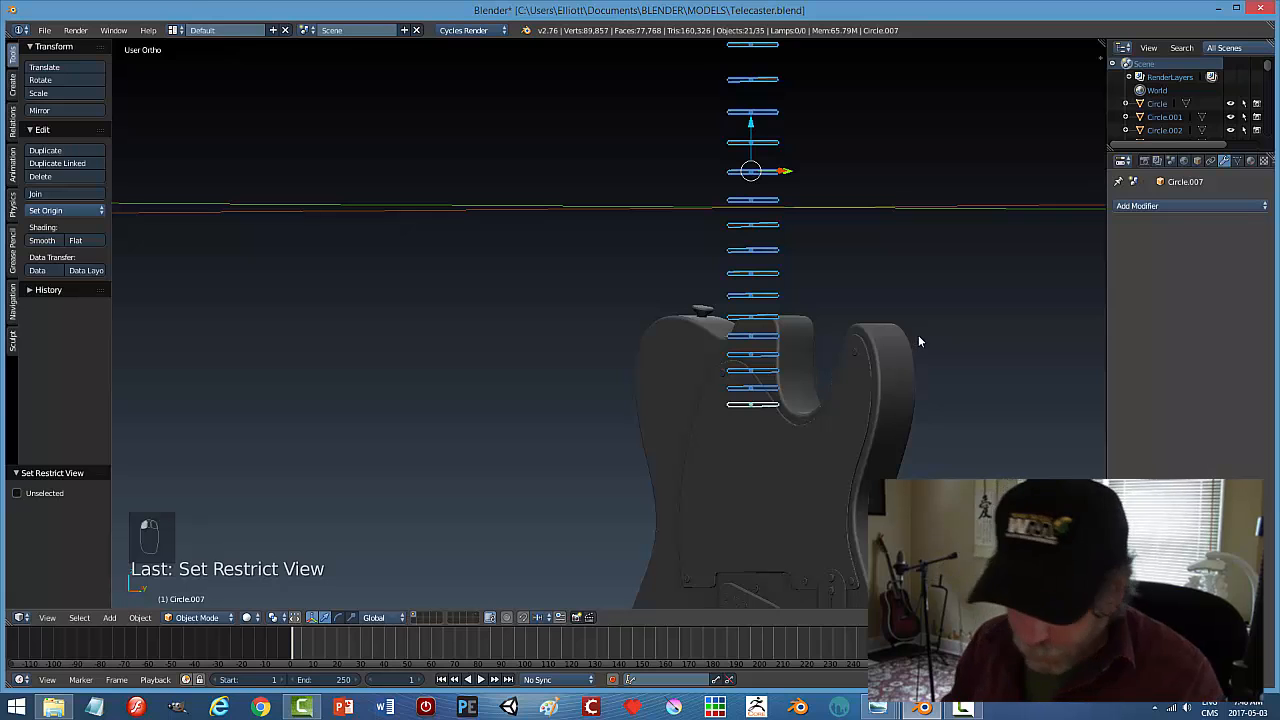
{"action": "key", "text": "ctrl+j"}
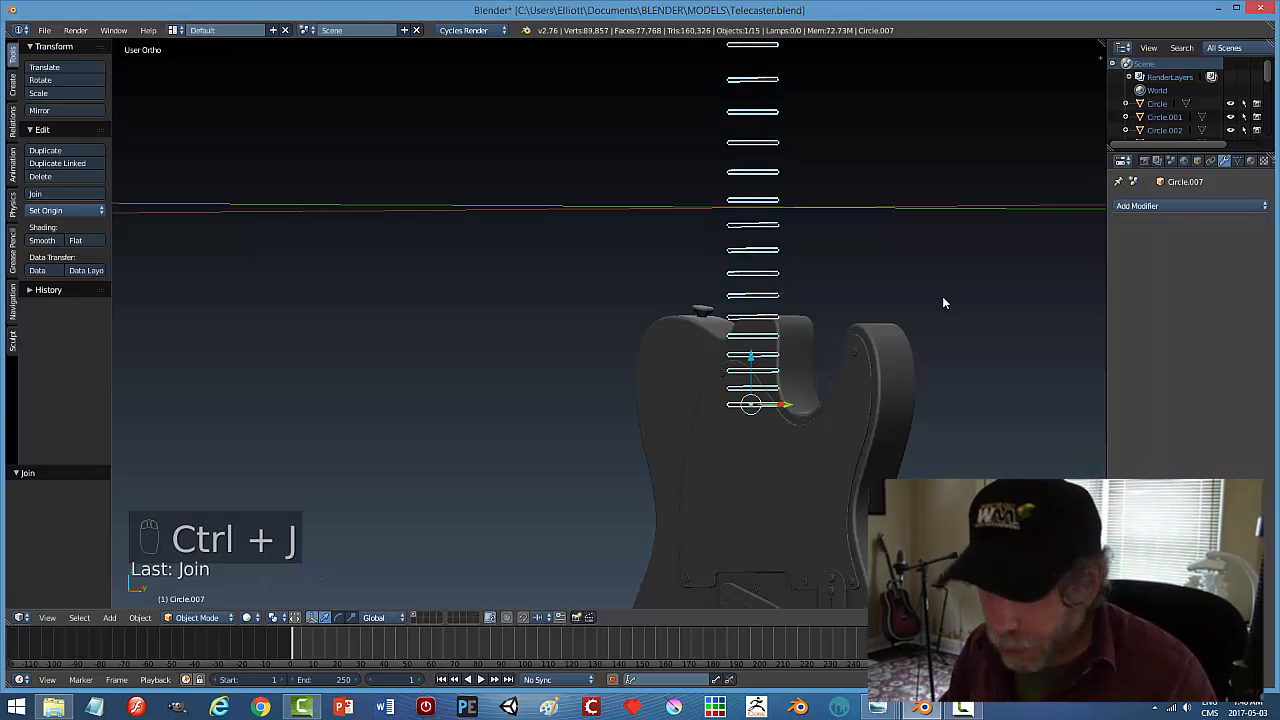
Unhide the neck and join the combined frets to it as a single object
{"action": "key", "text": "a"}
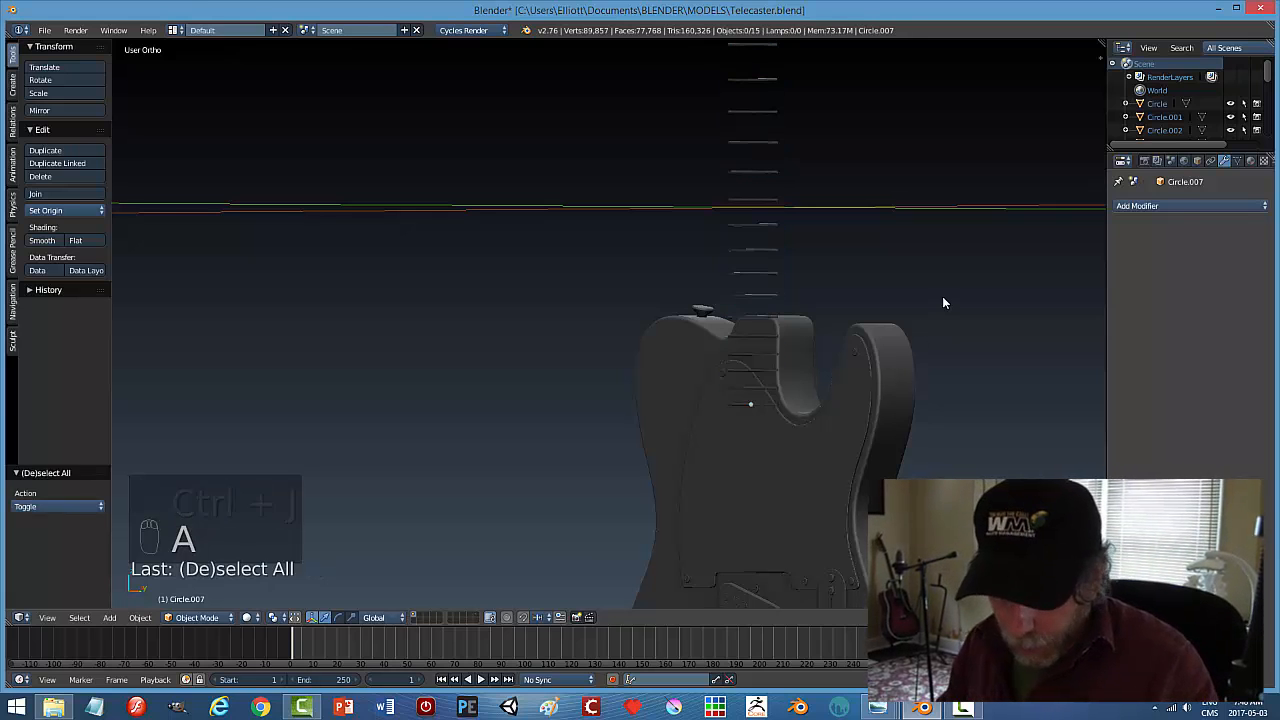
{"action": "key", "text": "alt+h"}
{"action": "right_click", "coordinate": [750, 176], "text": "shift"}
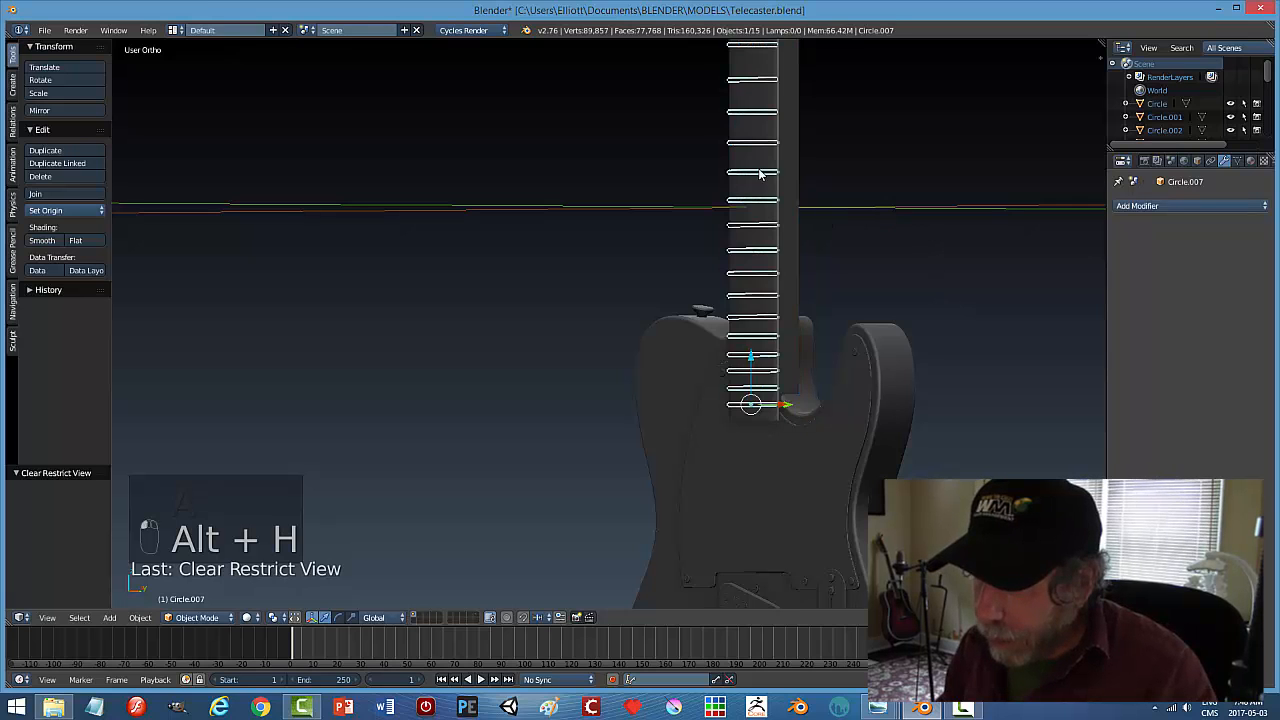
{"action": "key", "text": "ctrl+j"}
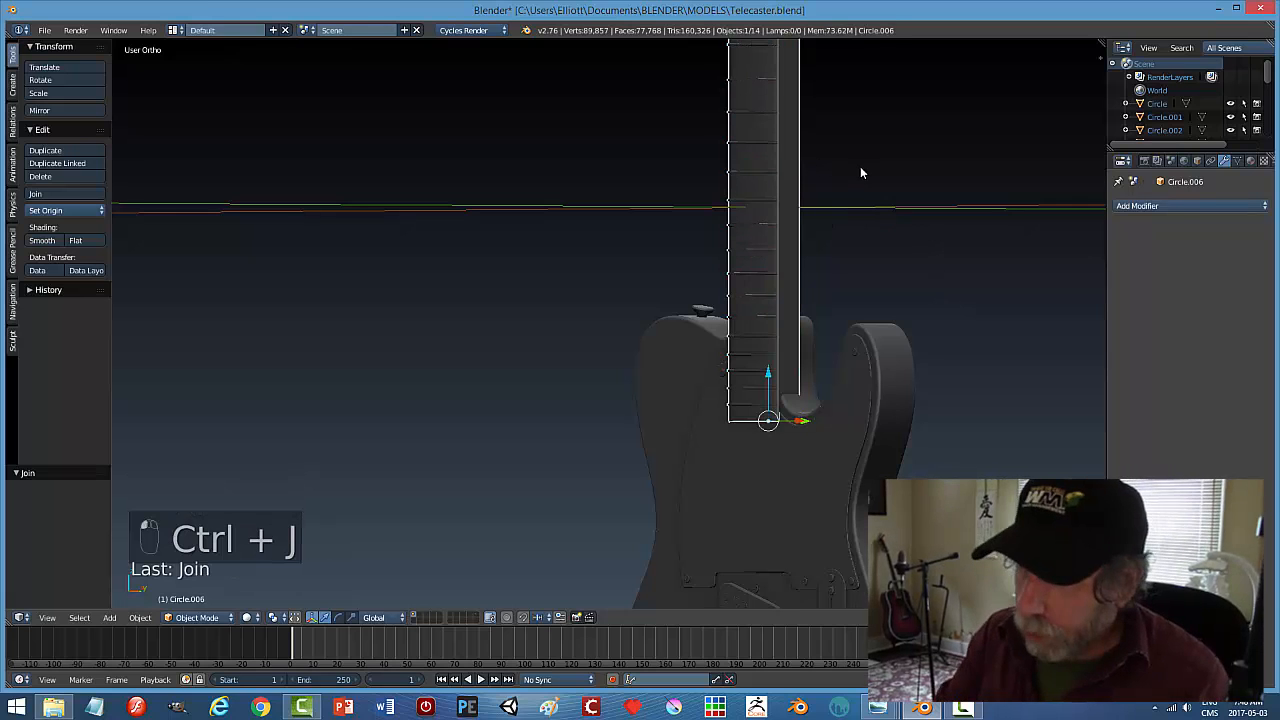
Bevel the two long back edges of the neck with 5 segments and an offset of about 0.30
{"action": "middle_click_drag", "start_coordinate": [908, 211], "coordinate": [540, 229]}
{"action": "key", "text": "Tab"}
{"action": "key", "text": "Tab"}
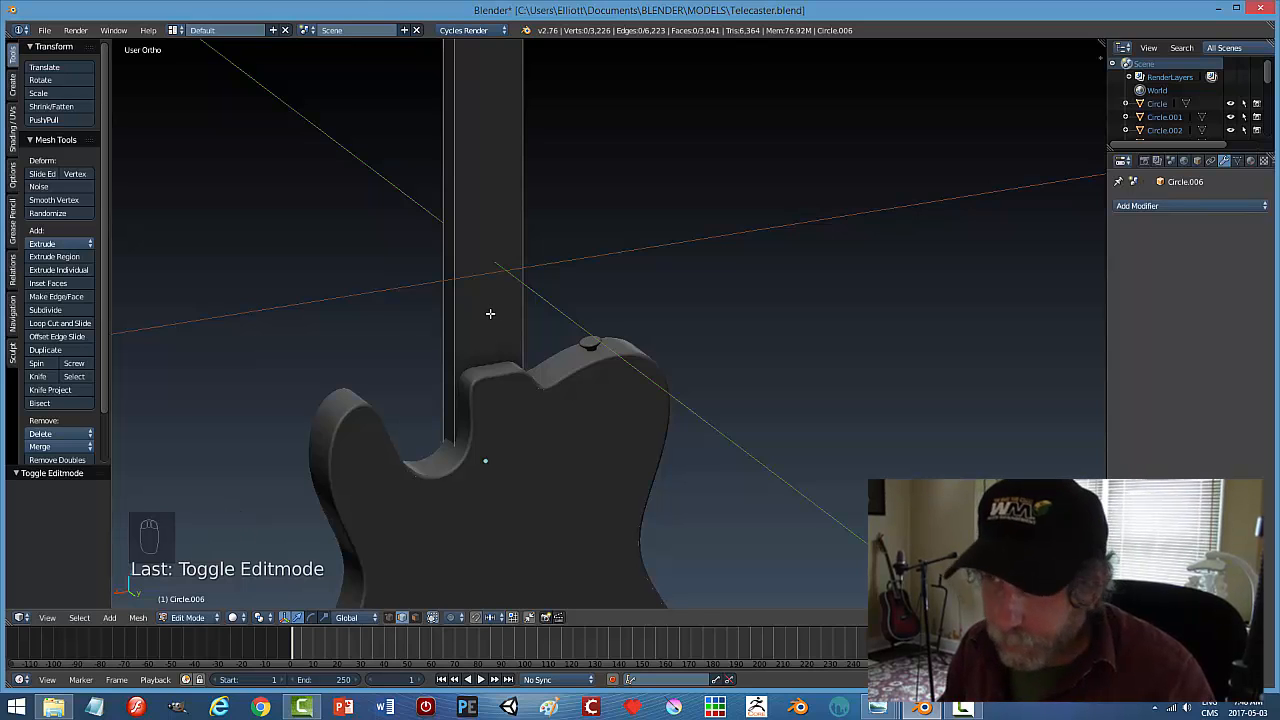
{"action": "key", "text": "ctrl+Tab"}
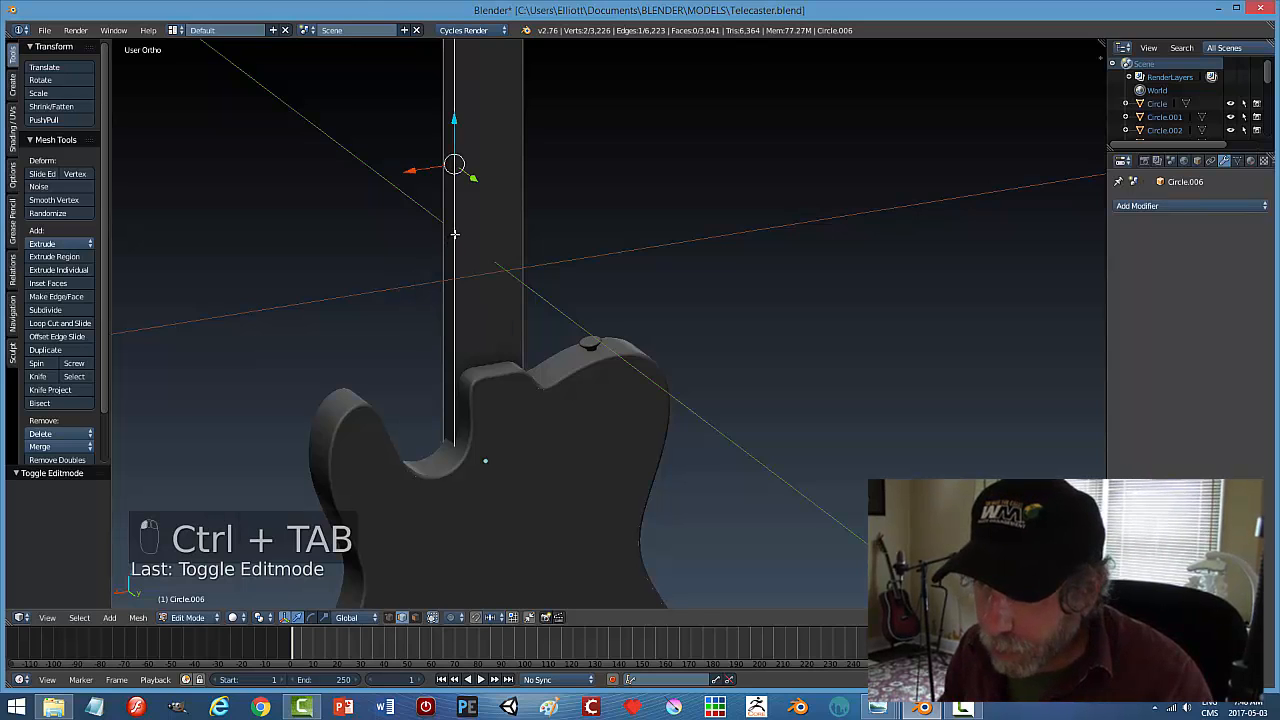
{"action": "middle_click_drag", "start_coordinate": [657, 246], "coordinate": [711, 263]}
{"action": "key", "text": "ctrl+b"}
{"action": "scroll", "coordinate": [713, 261], "scroll_direction": "up", "scroll_amount": 4}
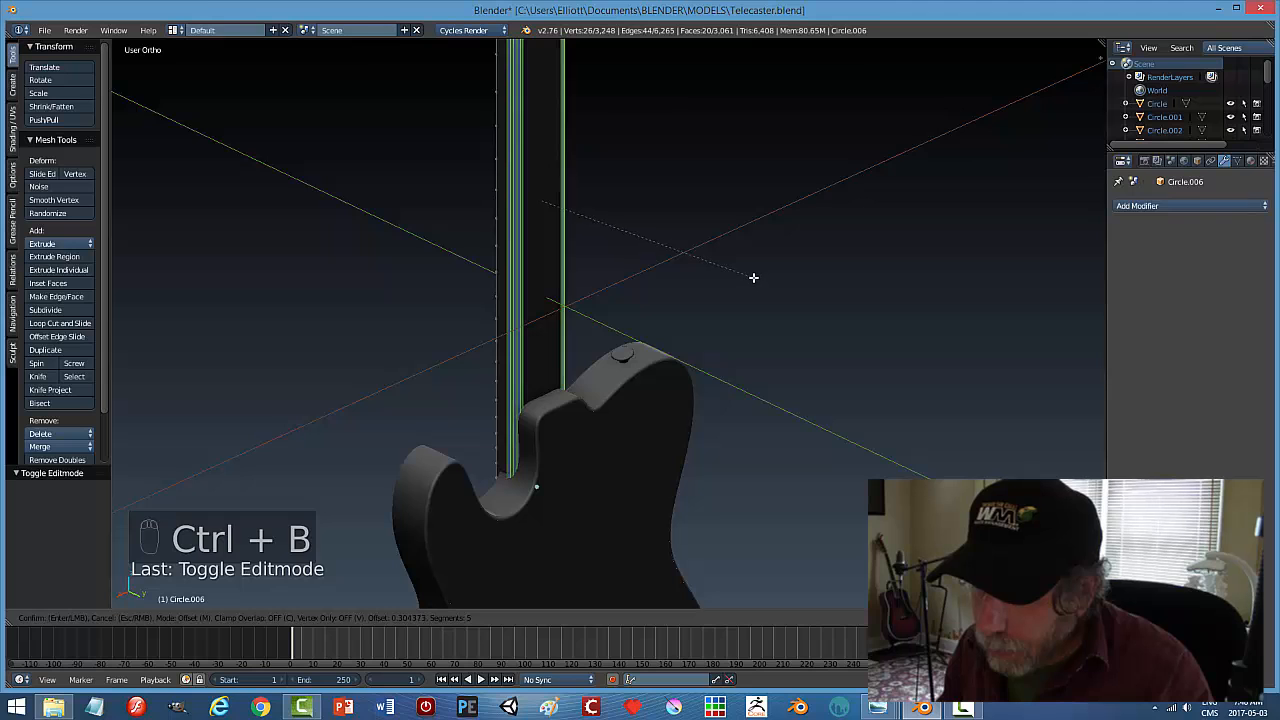
{"action": "left_click", "coordinate": [751, 275]}
{"action": "key", "text": "a"}
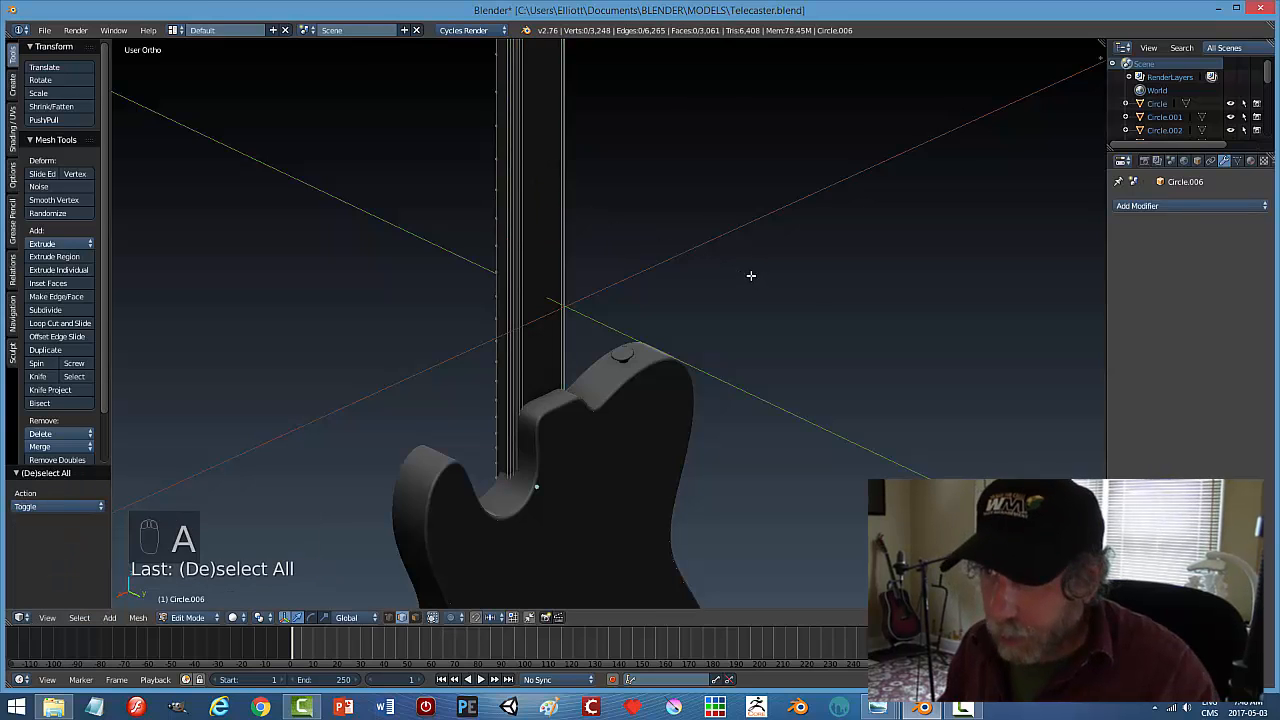
Return to Object Mode with nothing selected and examine the neck and its rounded back edges from front and back
{"action": "key", "text": "Tab"}
{"action": "key", "text": "a"}
{"action": "middle_click_drag", "start_coordinate": [716, 268], "coordinate": [1015, 202]}
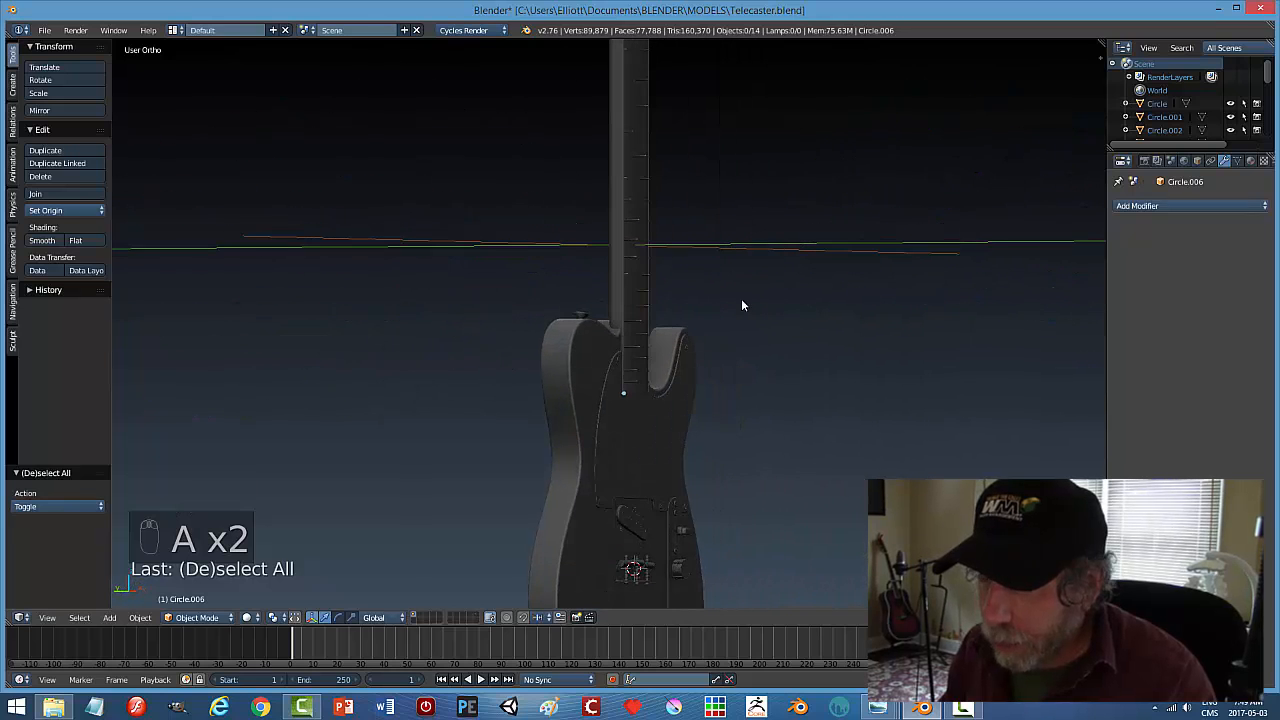
{"action": "scroll", "coordinate": [735, 310], "scroll_direction": "down", "scroll_amount": 3}
{"action": "middle_click_drag", "start_coordinate": [734, 311], "coordinate": [432, 350]}
{"action": "scroll", "coordinate": [737, 314], "scroll_direction": "up", "scroll_amount": 3}
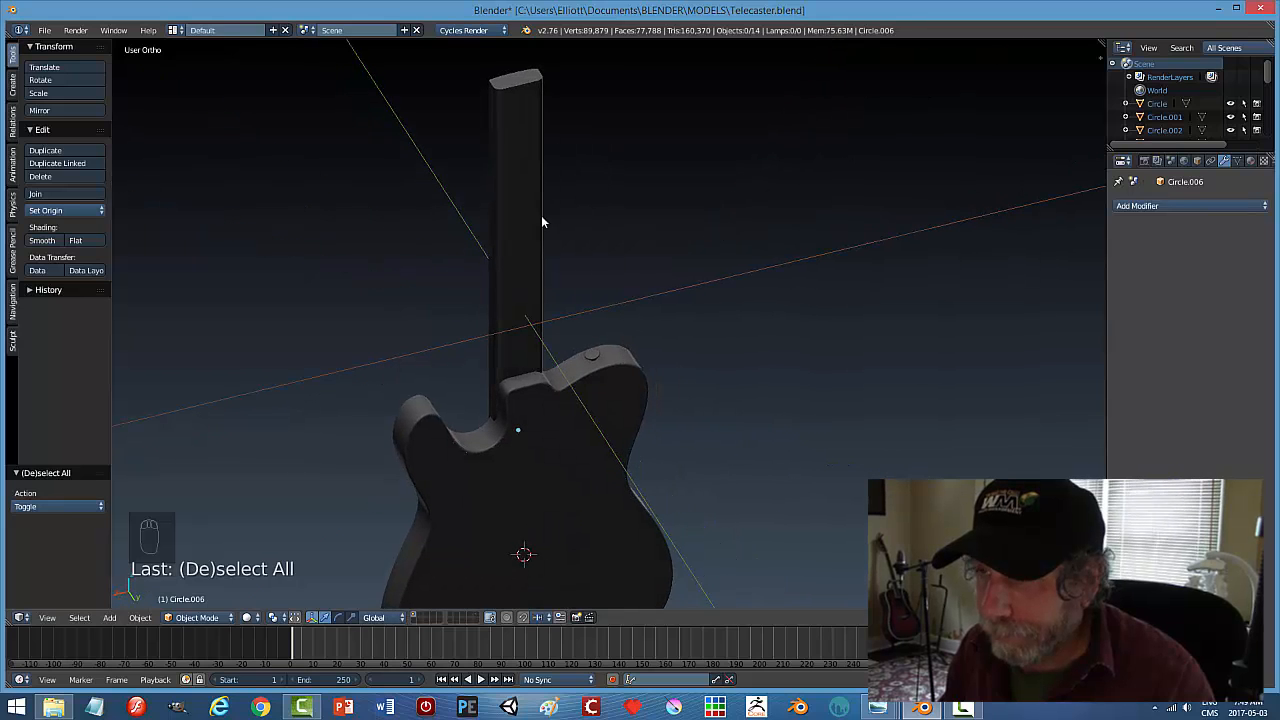
Hide the guitar body, select the neck and open it in Edit Mode
{"action": "middle_click_drag", "start_coordinate": [618, 291], "coordinate": [778, 366]}
{"action": "key", "text": "Tab"}
{"action": "mouse_move", "coordinate": [757, 398]}
{"action": "middle_mouse_down"}
{"action": "mouse_move", "coordinate": [771, 337]}
{"action": "mouse_move", "coordinate": [740, 389]}
{"action": "mouse_move", "coordinate": [744, 421]}
{"action": "mouse_move", "coordinate": [732, 375]}
{"action": "mouse_move", "coordinate": [741, 309]}
{"action": "mouse_move", "coordinate": [756, 296]}
{"action": "mouse_move", "coordinate": [785, 366]}
{"action": "middle_mouse_up"}
{"action": "key", "text": "Tab"}
{"action": "left_click", "coordinate": [663, 322]}
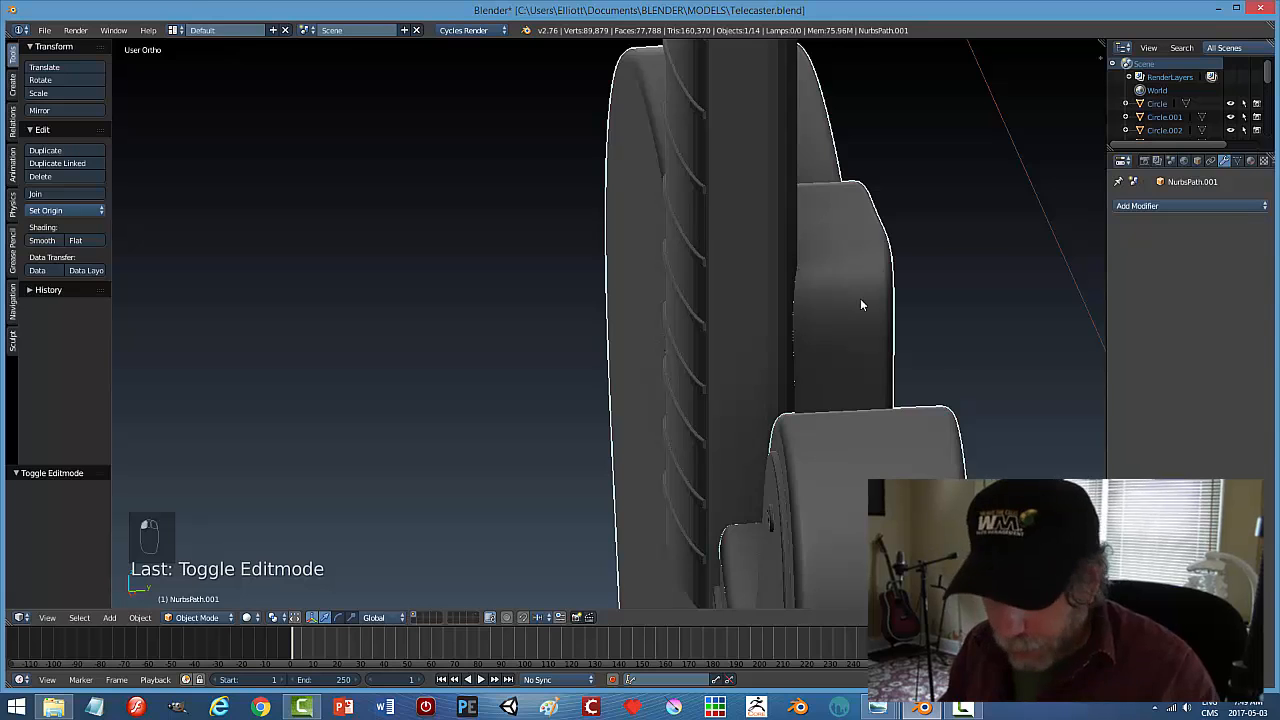
{"action": "key", "text": "h"}
{"action": "middle_click_drag", "start_coordinate": [860, 305], "coordinate": [737, 354]}
{"action": "right_click", "coordinate": [729, 327]}
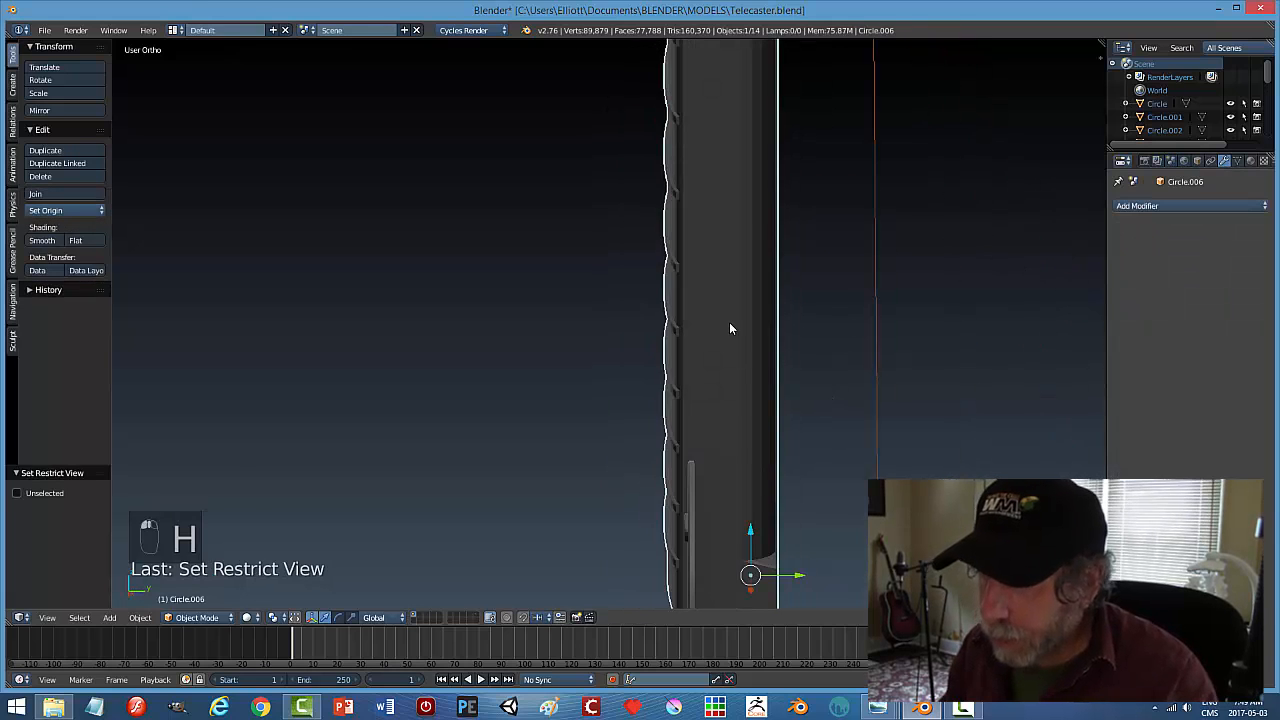
{"action": "key", "text": "Tab"}
{"action": "left_click", "coordinate": [808, 326]}
Try a lengthwise loop cut along the side of the neck and undo it
{"action": "key", "text": "ctrl+r"}
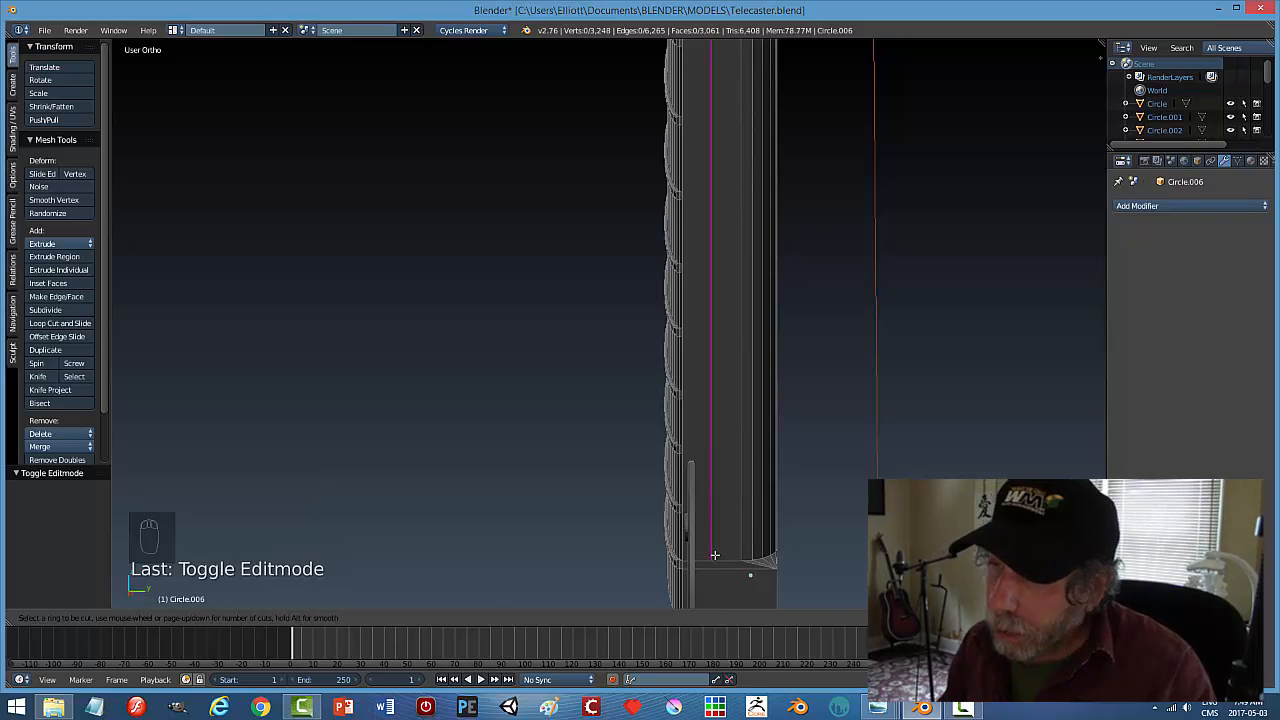
{"action": "key", "text": "Escape"}
{"action": "scroll", "coordinate": [713, 552], "scroll_direction": "down", "scroll_amount": 6}
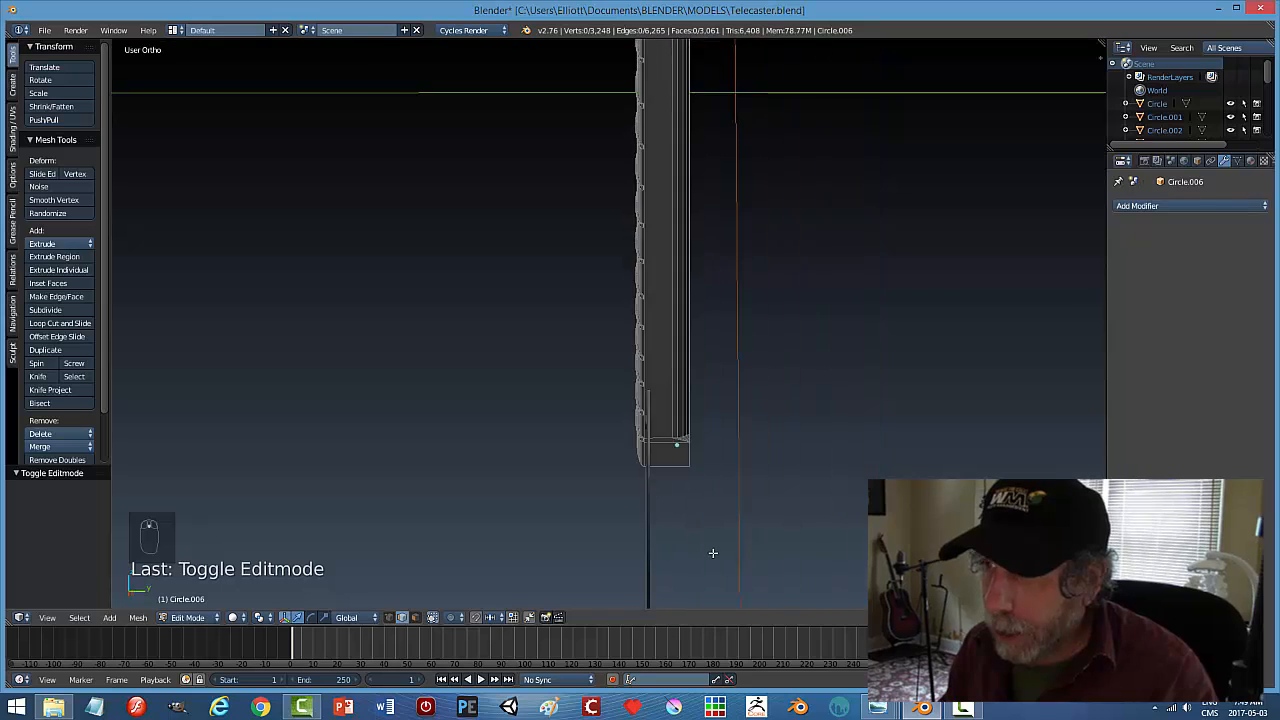
{"action": "middle_click_drag", "start_coordinate": [765, 378], "coordinate": [779, 538], "text": "shift"}
{"action": "scroll", "coordinate": [776, 528], "scroll_direction": "down", "scroll_amount": 3}
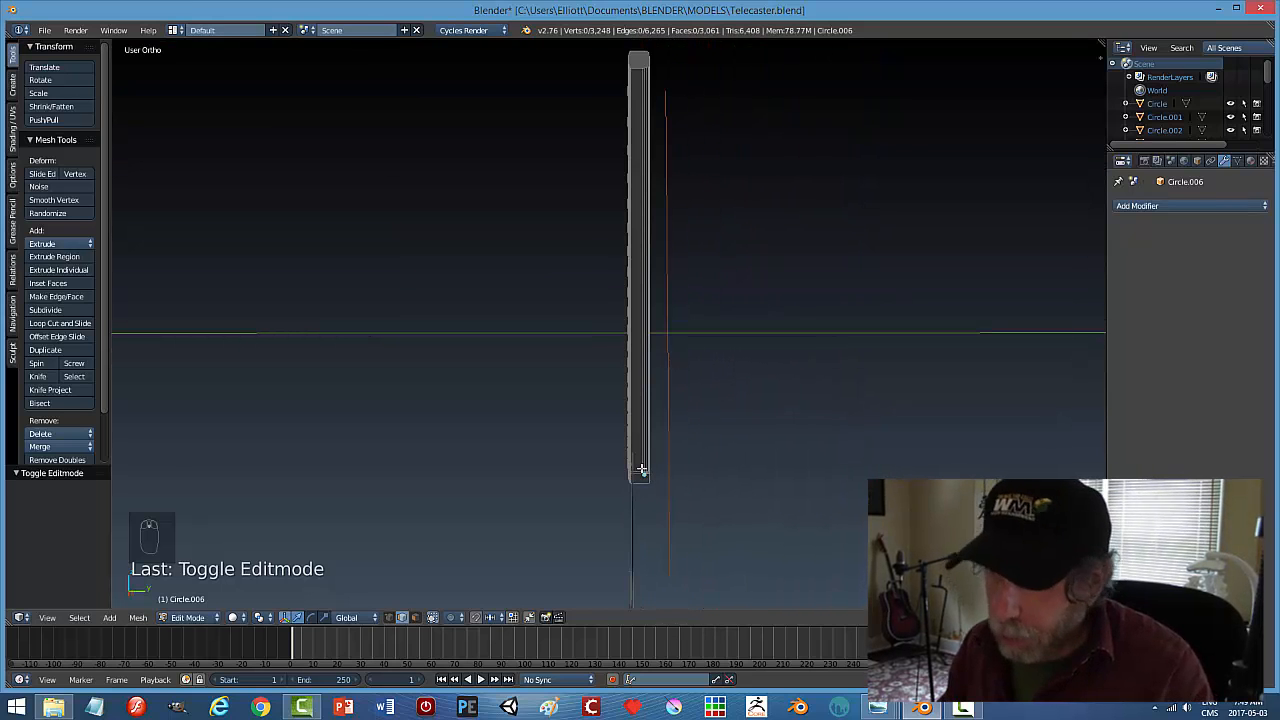
{"action": "key", "text": "ctrl+r"}
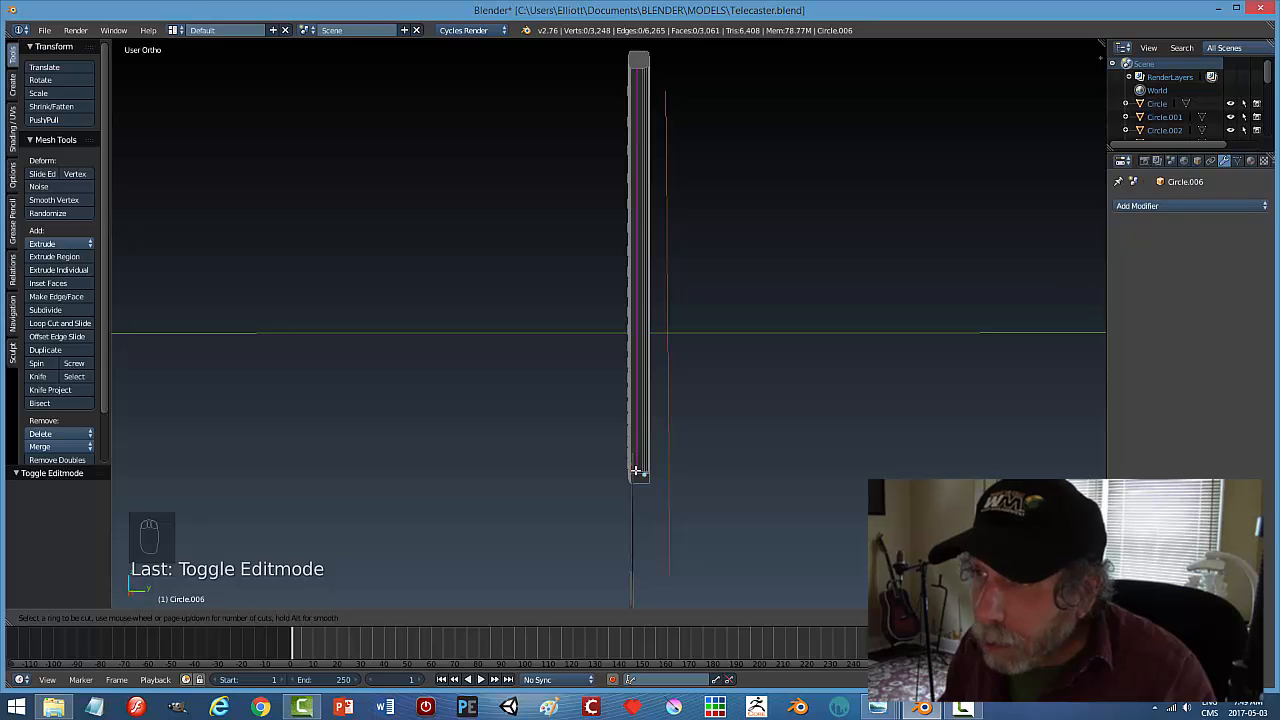
{"action": "left_click", "coordinate": [633, 471]}
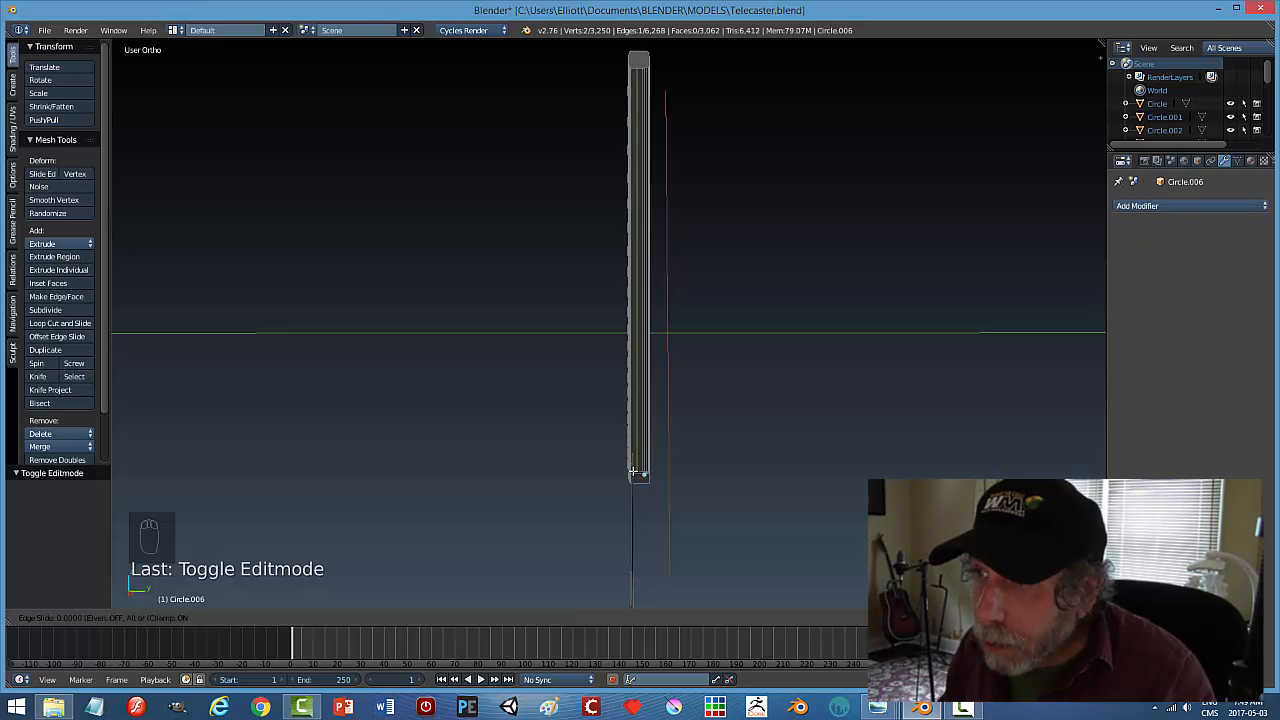
{"action": "left_click", "coordinate": [633, 471]}
{"action": "middle_click_drag", "start_coordinate": [536, 406], "coordinate": [483, 354]}
{"action": "scroll", "coordinate": [740, 400], "scroll_direction": "up", "scroll_amount": 5}
{"action": "scroll", "coordinate": [742, 396], "scroll_direction": "down", "scroll_amount": 4}
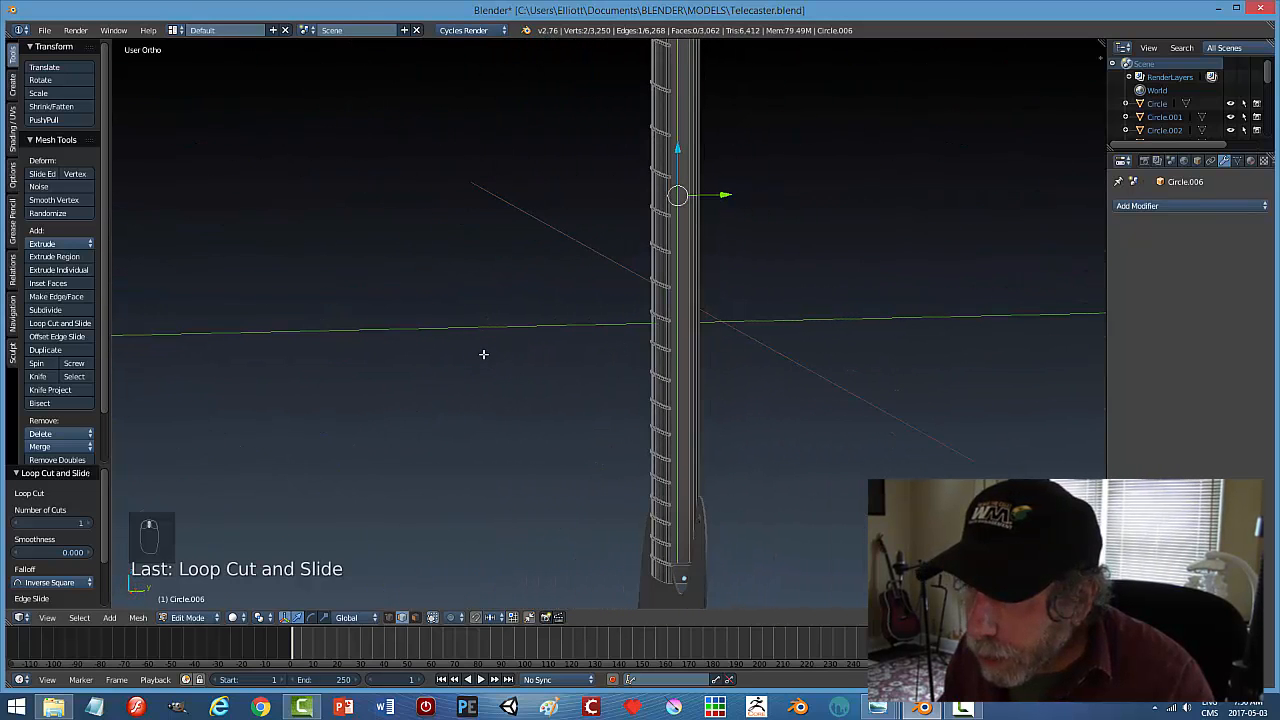
{"action": "key", "text": "ctrl+z"}
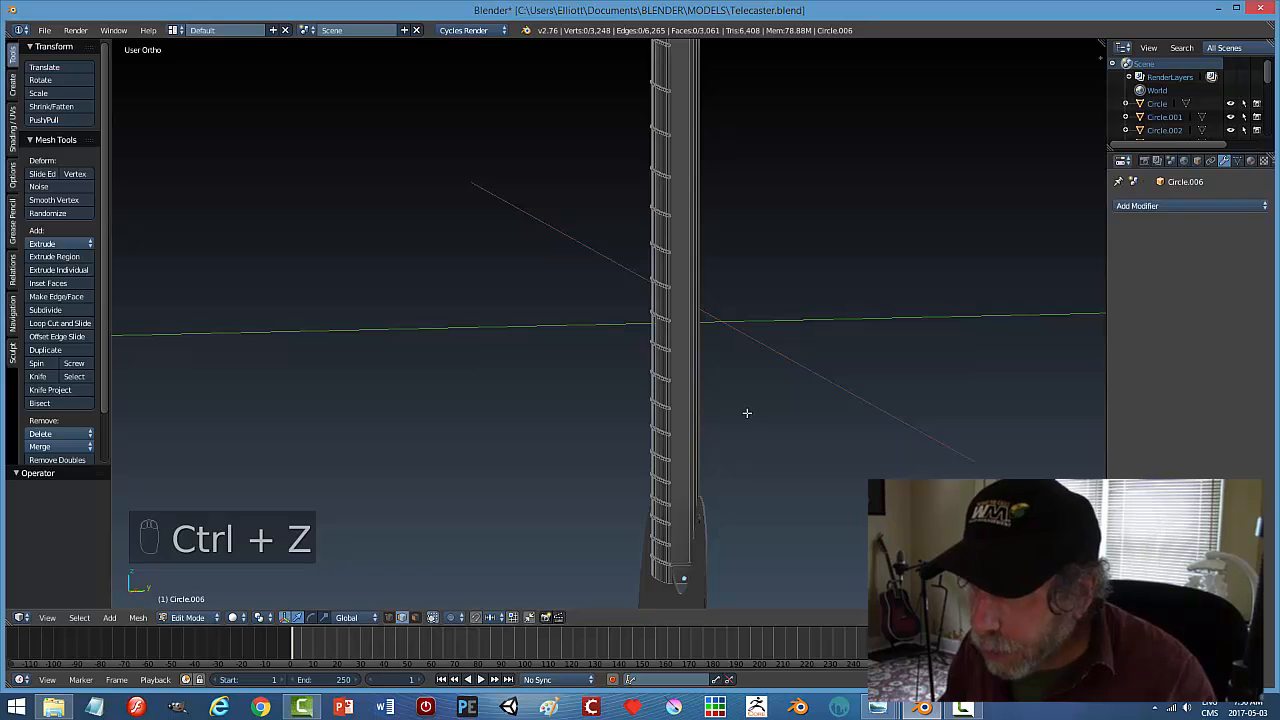
Add a single lengthwise loop cut midway across the neck's first side face, without sliding it
{"action": "mouse_move", "coordinate": [746, 414]}
{"action": "middle_mouse_down"}
{"action": "mouse_move", "coordinate": [734, 417]}
{"action": "mouse_move", "coordinate": [739, 443]}
{"action": "mouse_move", "coordinate": [791, 440]}
{"action": "mouse_move", "coordinate": [731, 468]}
{"action": "mouse_move", "coordinate": [728, 257]}
{"action": "mouse_move", "coordinate": [726, 396]}
{"action": "mouse_move", "coordinate": [768, 340]}
{"action": "mouse_move", "coordinate": [757, 386]}
{"action": "mouse_move", "coordinate": [812, 381]}
{"action": "mouse_move", "coordinate": [761, 394]}
{"action": "middle_mouse_up"}
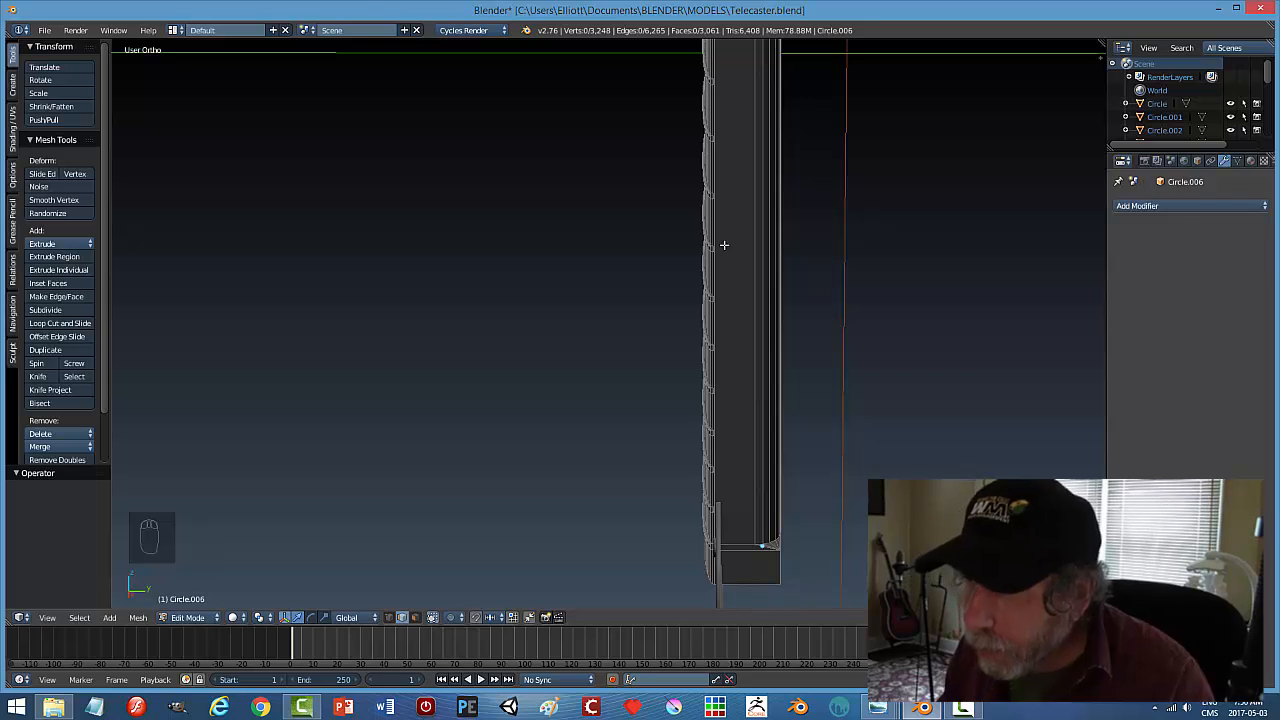
{"action": "key", "text": "ctrl+r"}
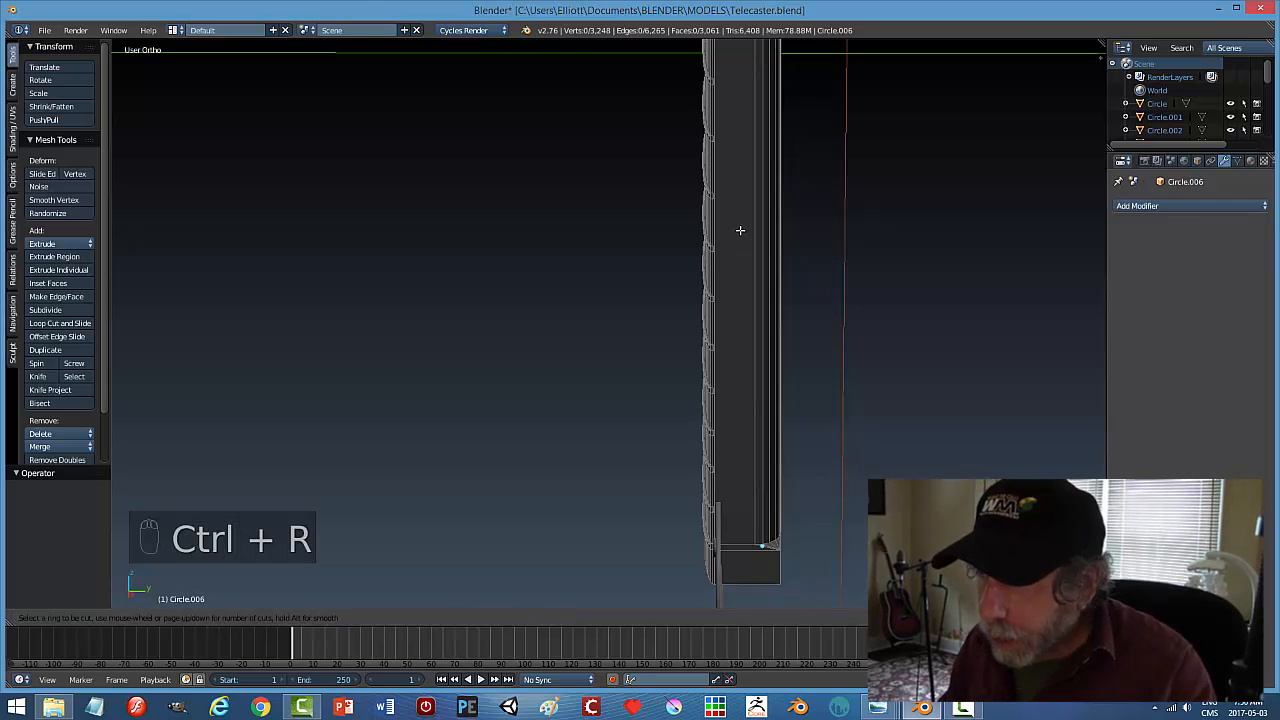
{"action": "left_click", "coordinate": [731, 542]}
{"action": "right_click", "coordinate": [731, 542]}
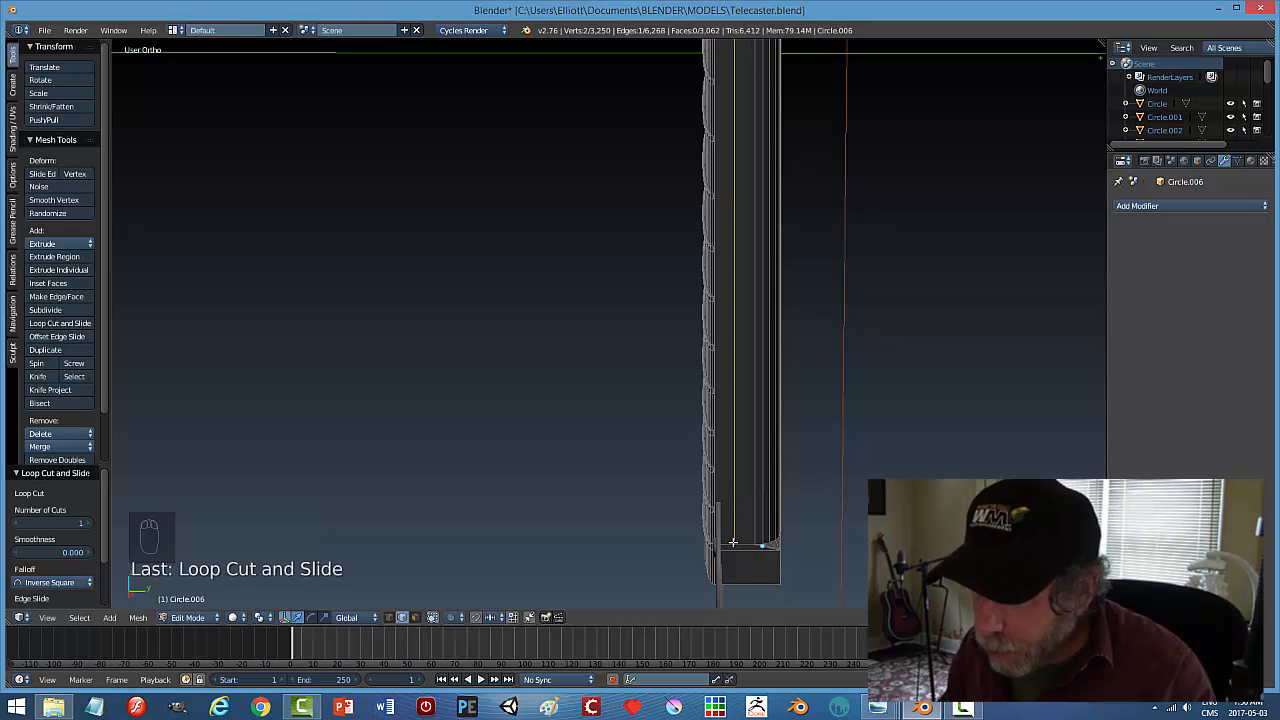
{"action": "left_click", "coordinate": [732, 542]}
Add a matching lengthwise loop cut on the opposite side face of the neck
{"action": "middle_click_drag", "start_coordinate": [604, 389], "coordinate": [849, 358]}
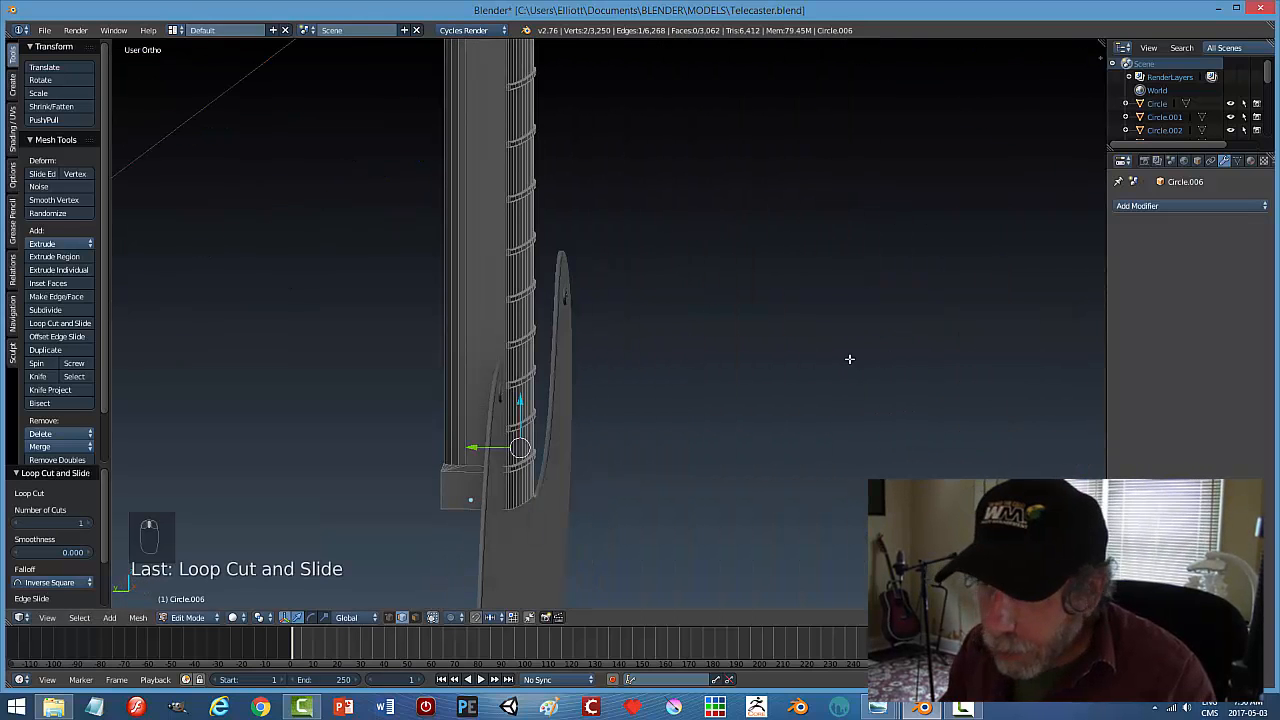
{"action": "key", "text": "ctrl+r"}
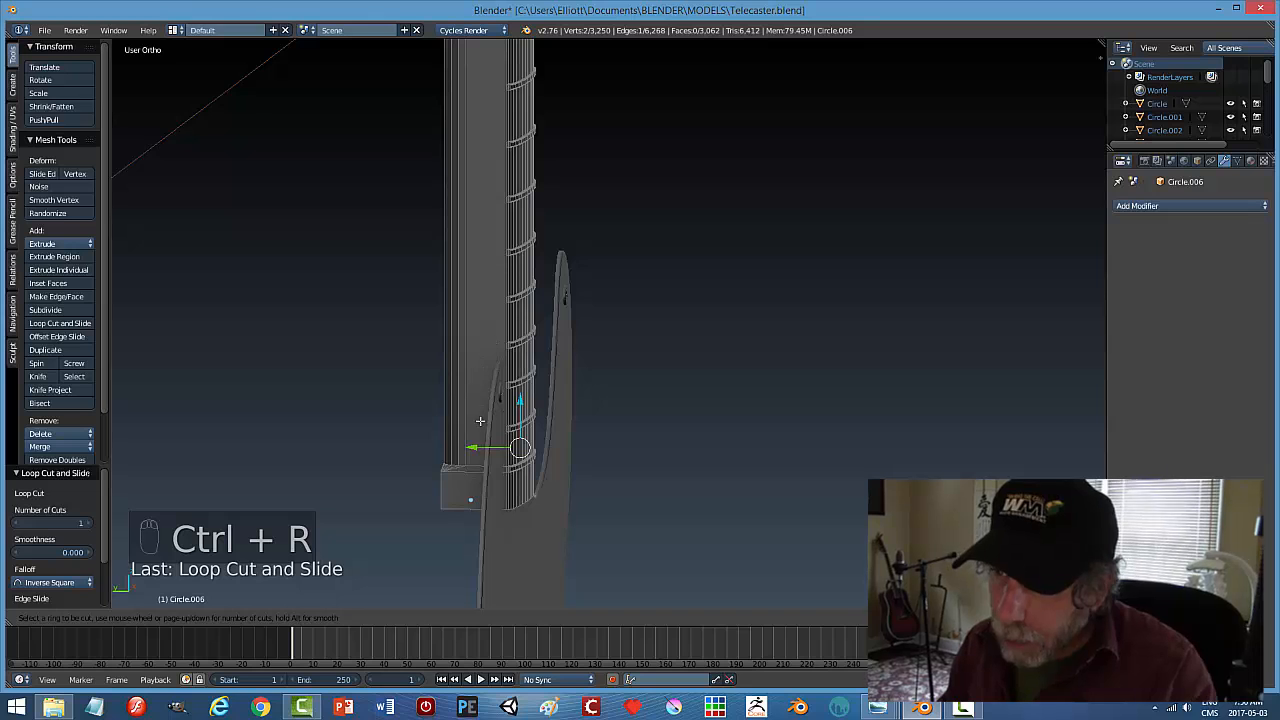
{"action": "left_click", "coordinate": [477, 457]}
{"action": "left_click", "coordinate": [477, 458]}
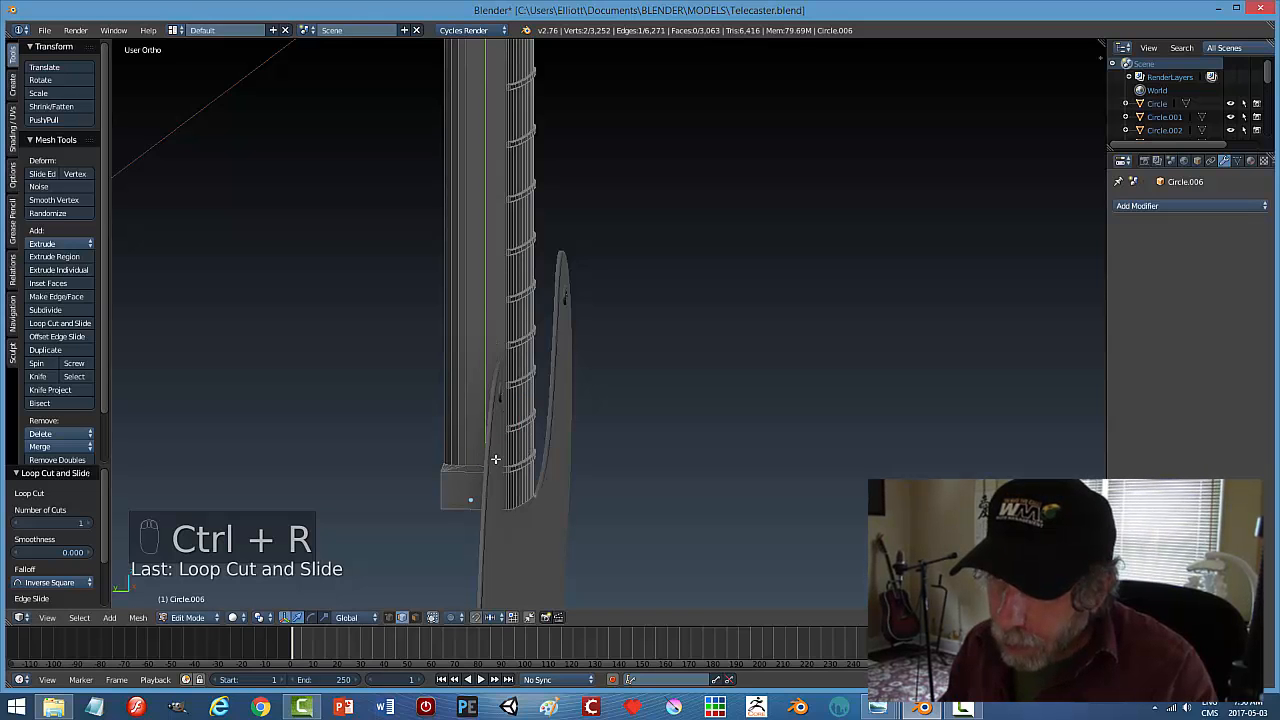
Select both side loop cuts and move them about -0.0465 along global Y, close to the fretted face
{"action": "middle_click_drag", "start_coordinate": [735, 400], "coordinate": [472, 376]}
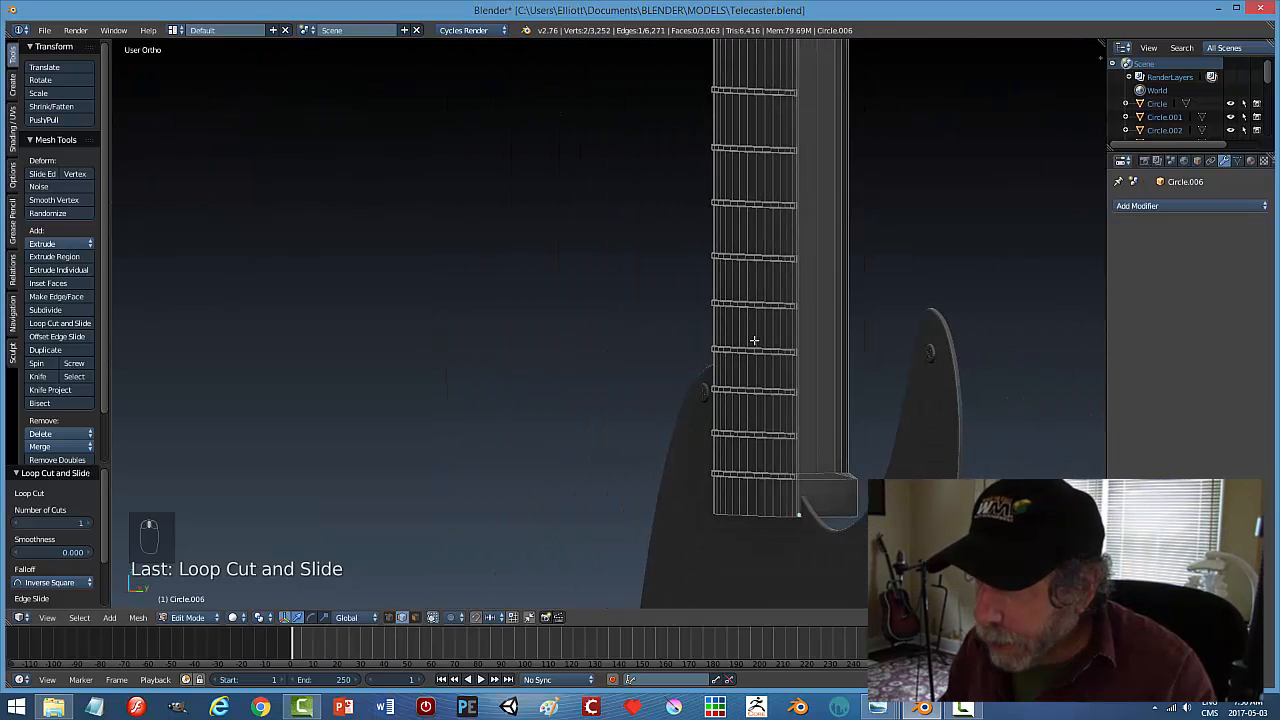
{"action": "right_click", "coordinate": [817, 293], "text": "shift"}
{"action": "middle_click_drag", "start_coordinate": [624, 370], "coordinate": [752, 372]}
{"action": "middle_click_drag", "start_coordinate": [610, 176], "coordinate": [610, 155]}
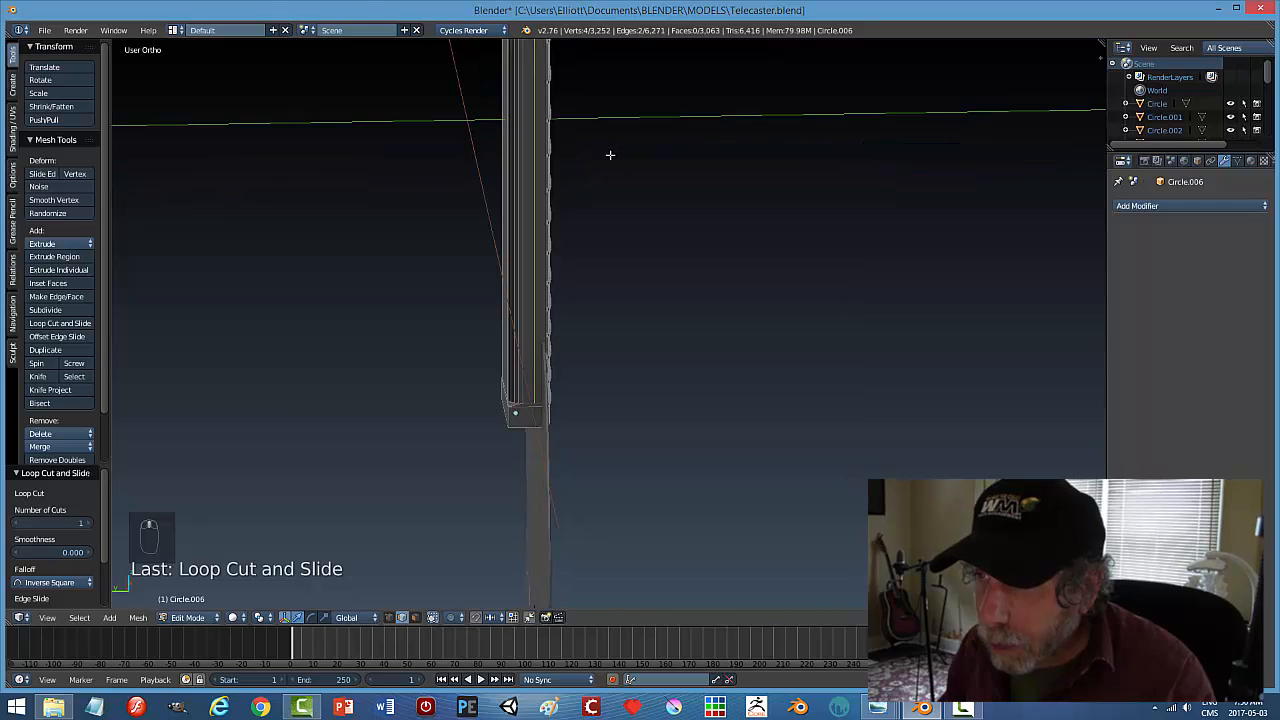
{"action": "scroll", "coordinate": [628, 163], "scroll_direction": "up", "scroll_amount": 4}
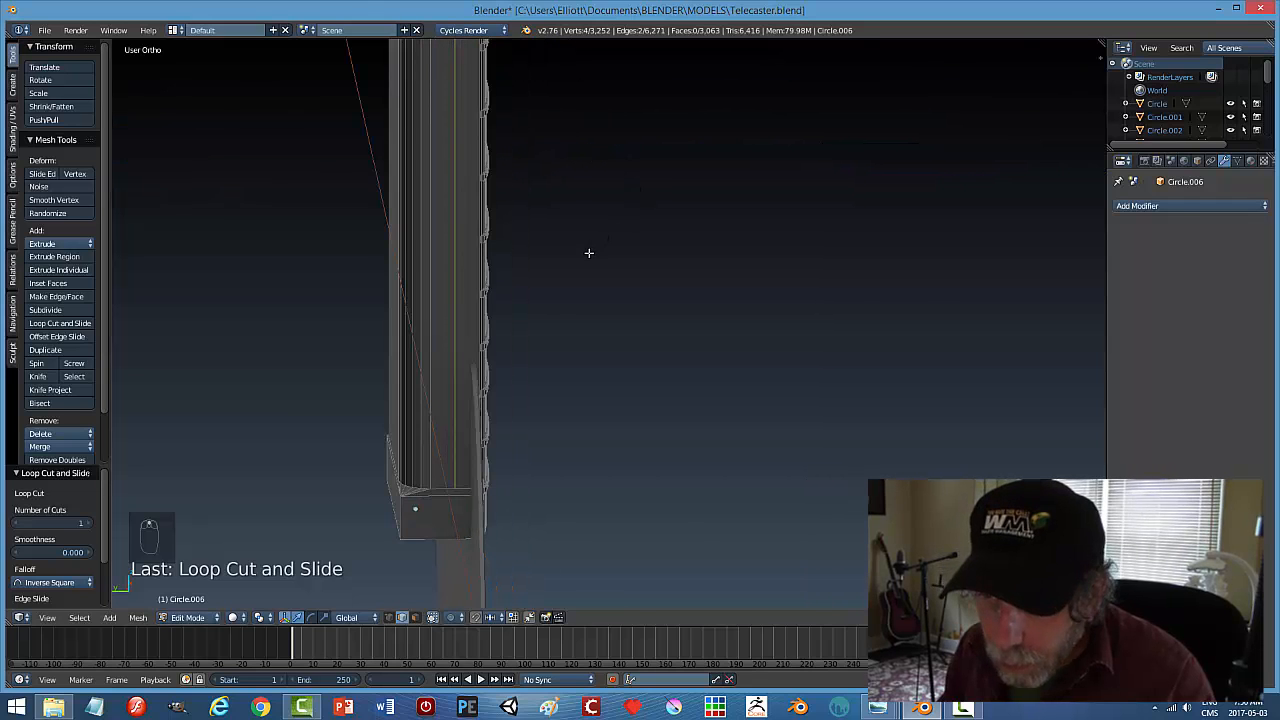
{"action": "scroll", "coordinate": [588, 253], "scroll_direction": "up", "scroll_amount": 2}
{"action": "key", "text": "g"}
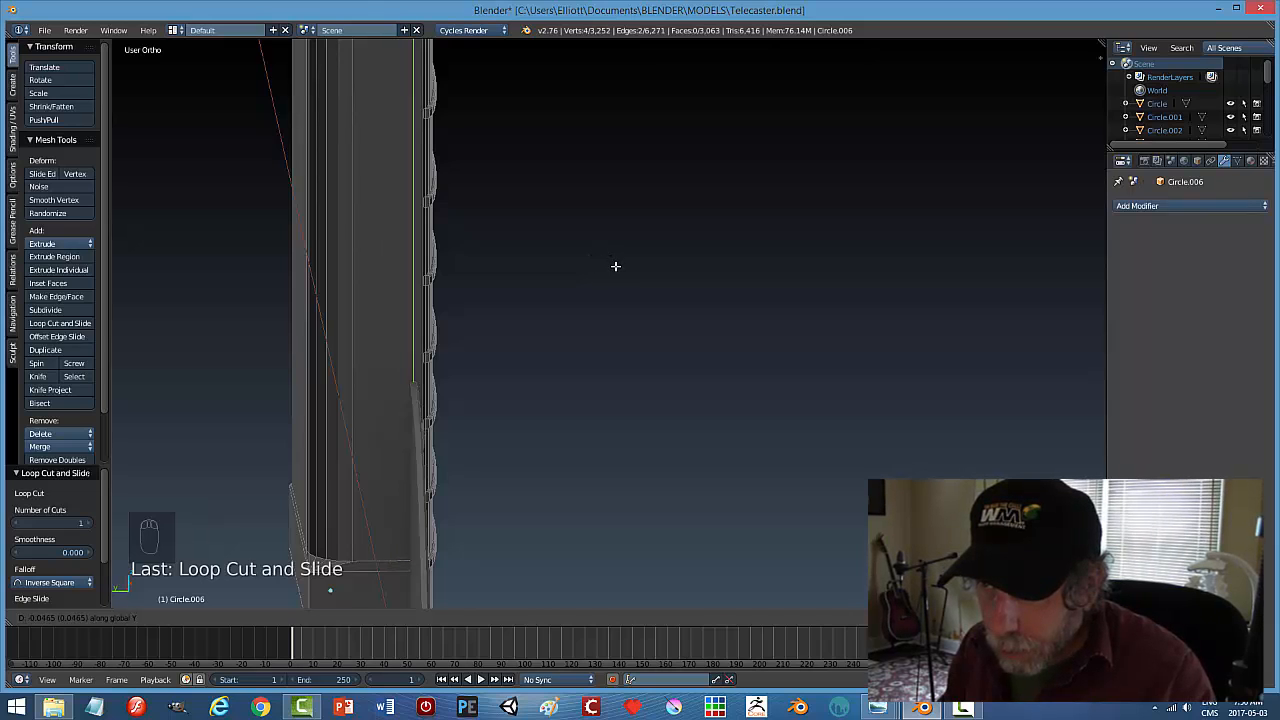
{"action": "left_click", "coordinate": [615, 266]}
Deselect everything on the neck and switch to face selection mode
{"action": "middle_click_drag", "start_coordinate": [666, 246], "coordinate": [385, 213]}
{"action": "middle_click_drag", "start_coordinate": [827, 257], "coordinate": [991, 246]}
{"action": "key", "text": "a"}
{"action": "key", "text": "ctrl+Tab"}
{"action": "left_click", "coordinate": [849, 309]}
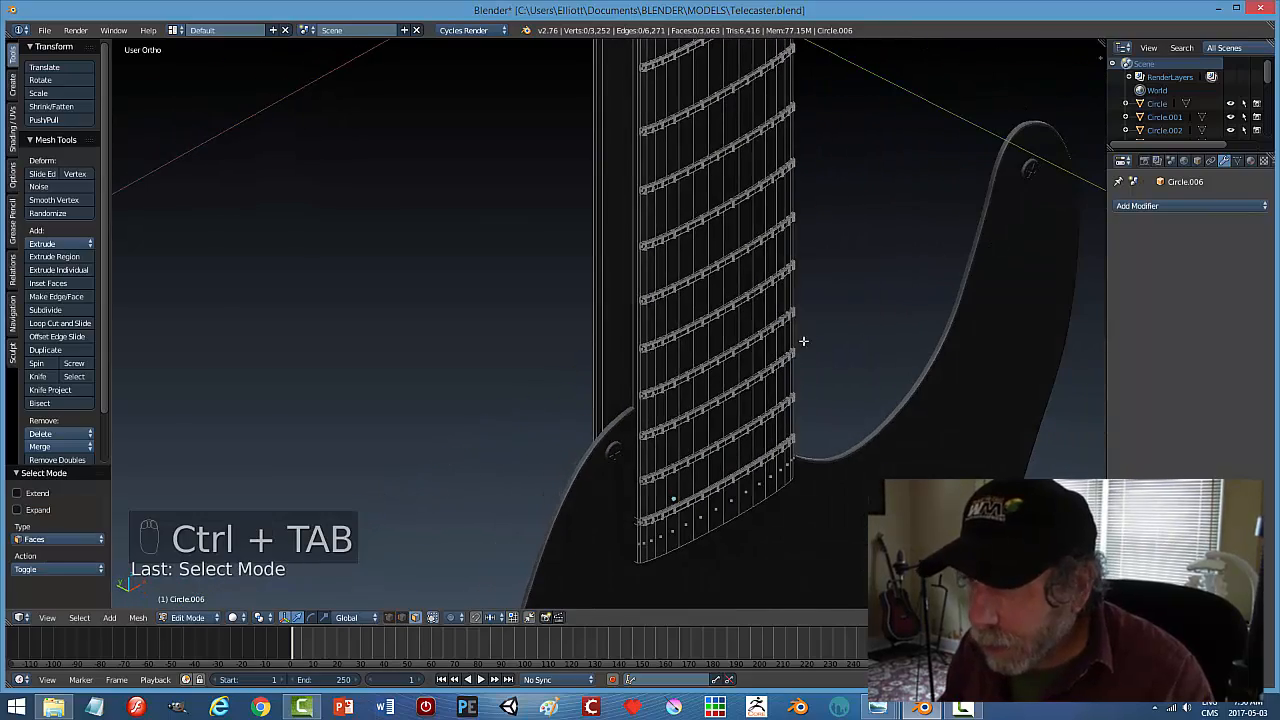
Try selecting the narrow fingerboard side strips individually and as a face loop, and clear the selection
{"action": "middle_click_drag", "start_coordinate": [800, 340], "coordinate": [785, 283]}
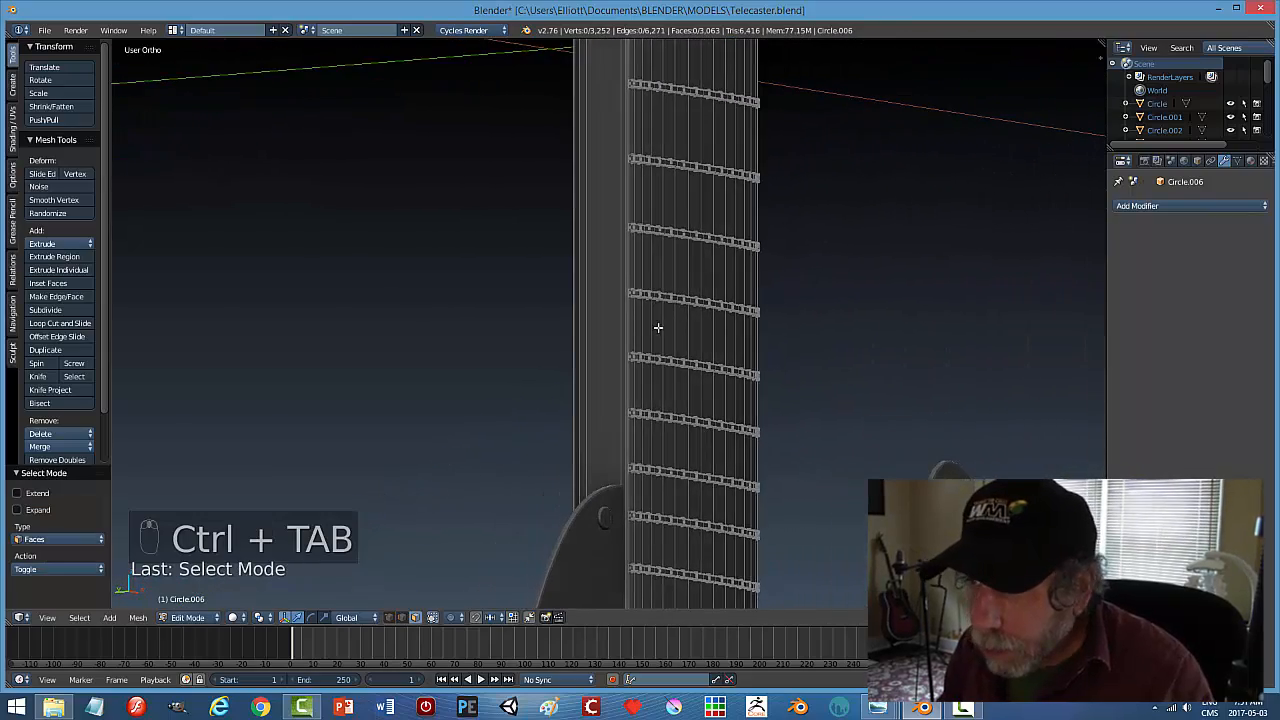
{"action": "right_click", "coordinate": [622, 312]}
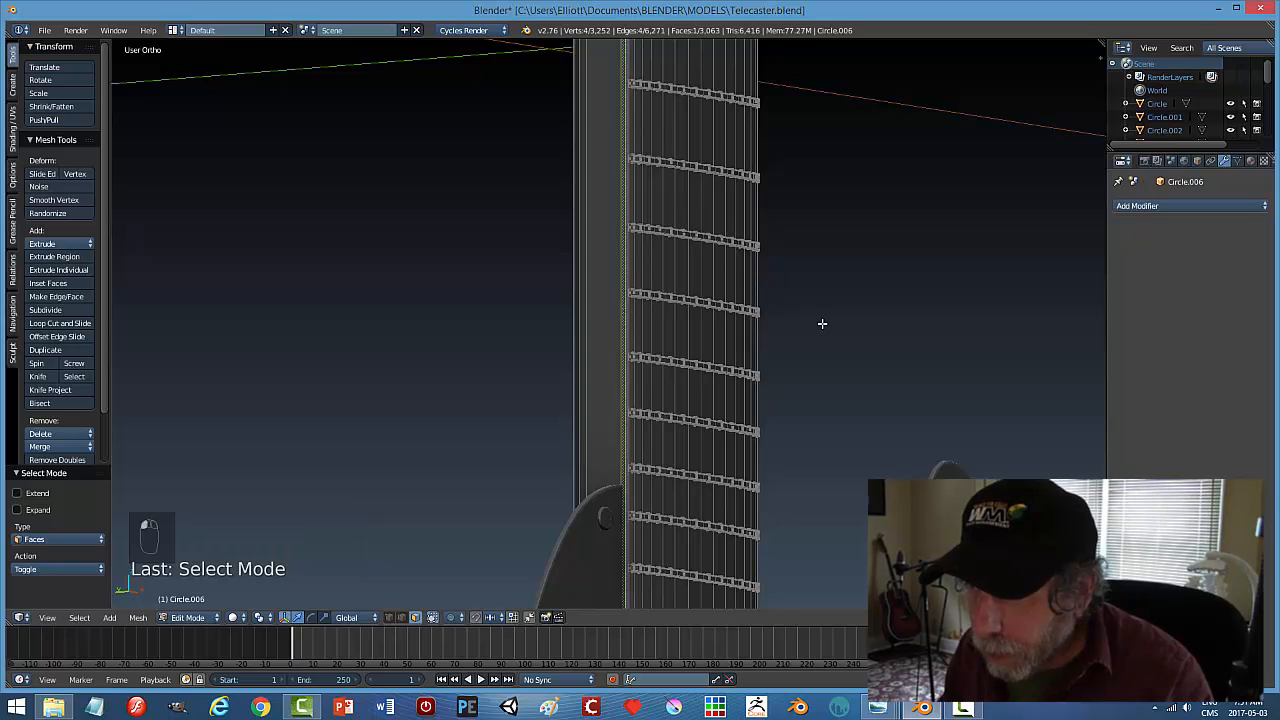
{"action": "middle_click_drag", "start_coordinate": [822, 323], "coordinate": [771, 321]}
{"action": "right_click", "coordinate": [772, 291], "text": "shift"}
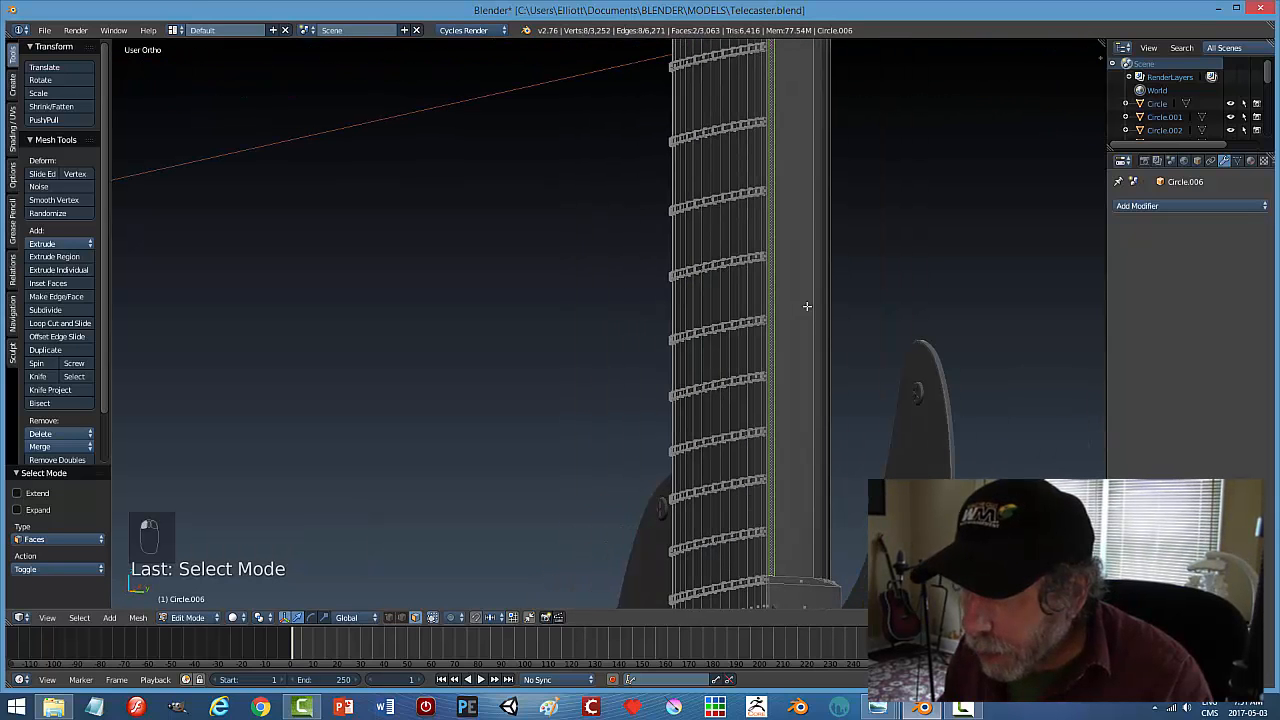
{"action": "scroll", "coordinate": [821, 322], "scroll_direction": "up", "scroll_amount": 2}
{"action": "scroll", "coordinate": [926, 323], "scroll_direction": "up", "scroll_amount": 2}
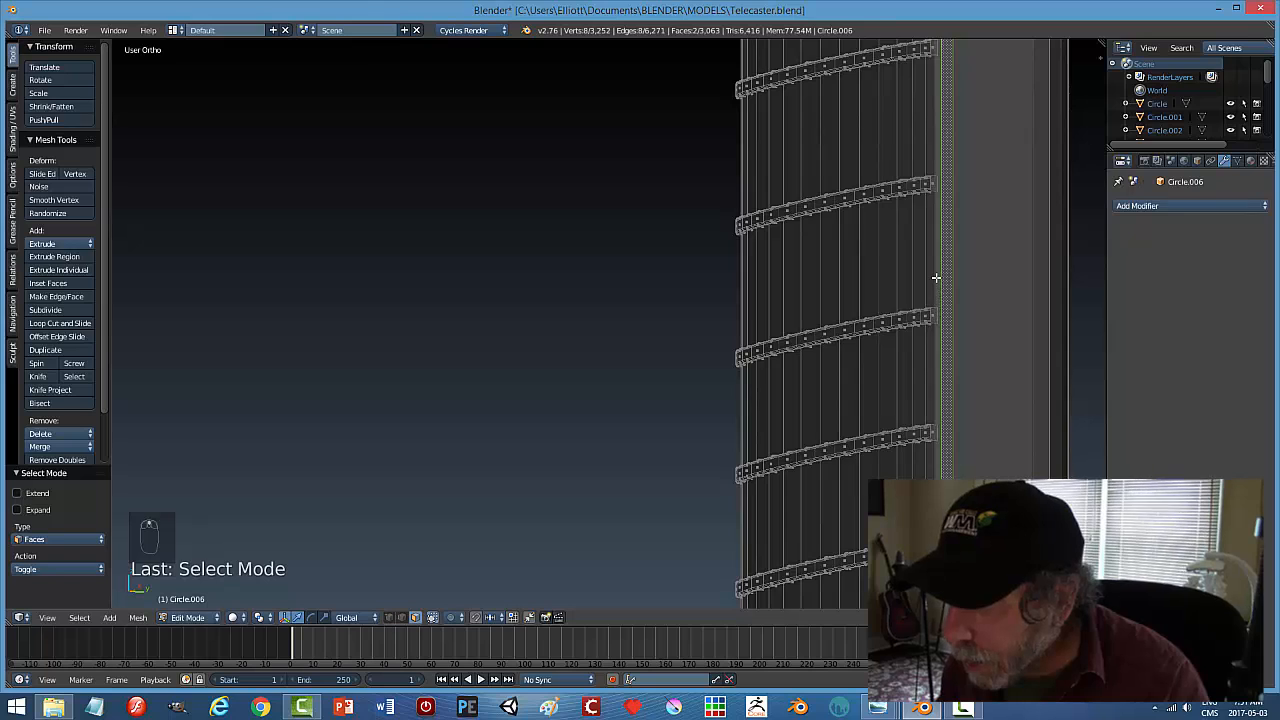
{"action": "key", "text": "a"}
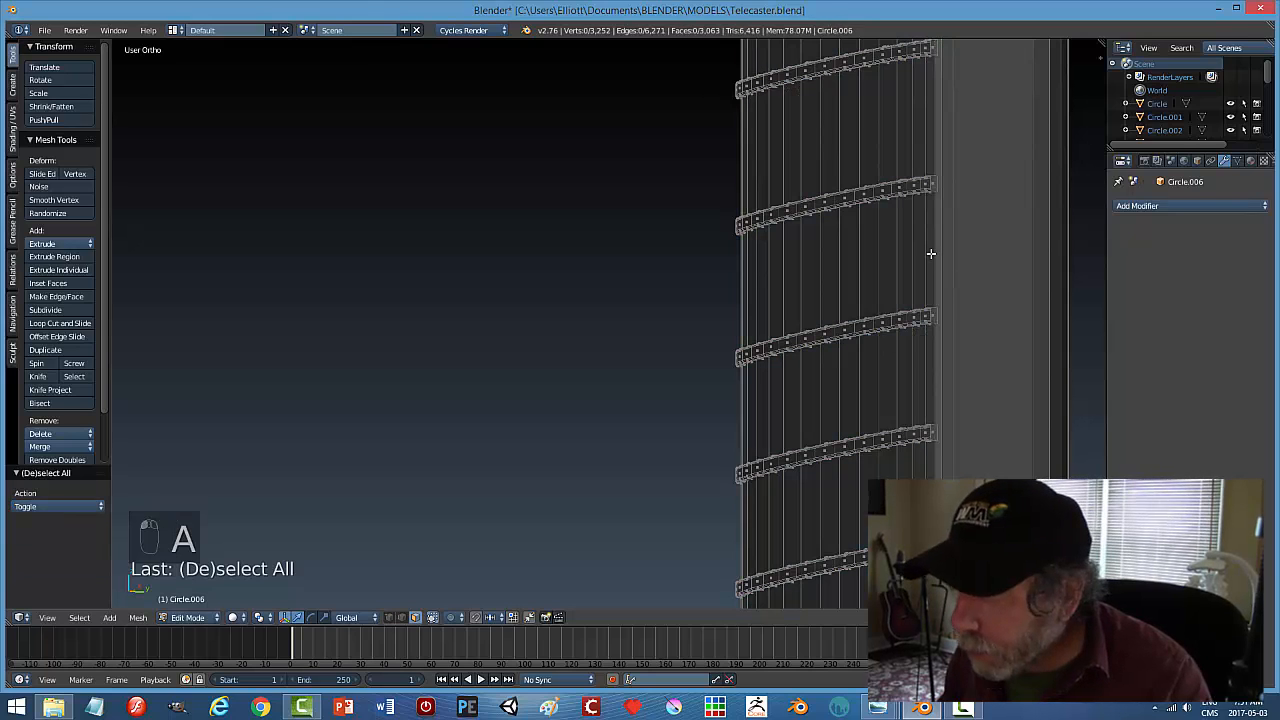
{"action": "right_click", "coordinate": [938, 235]}
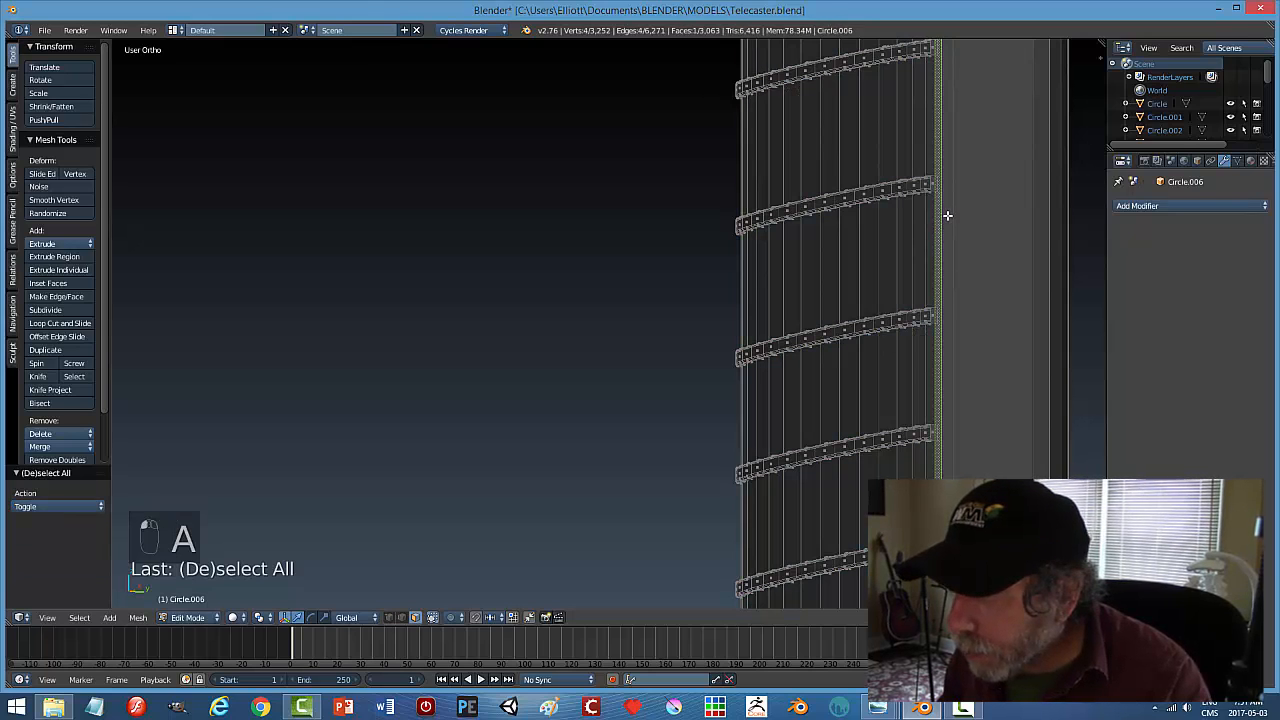
{"action": "right_click", "coordinate": [943, 227]}
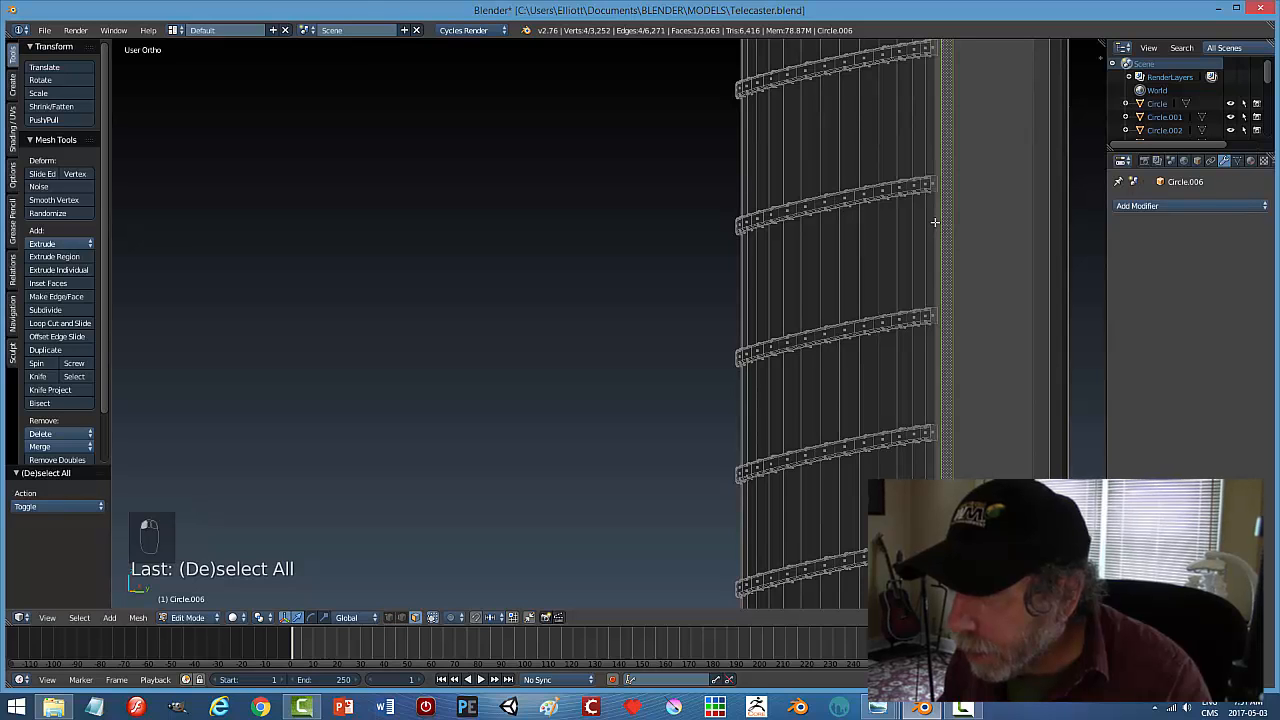
{"action": "right_click", "coordinate": [934, 222], "text": "alt"}
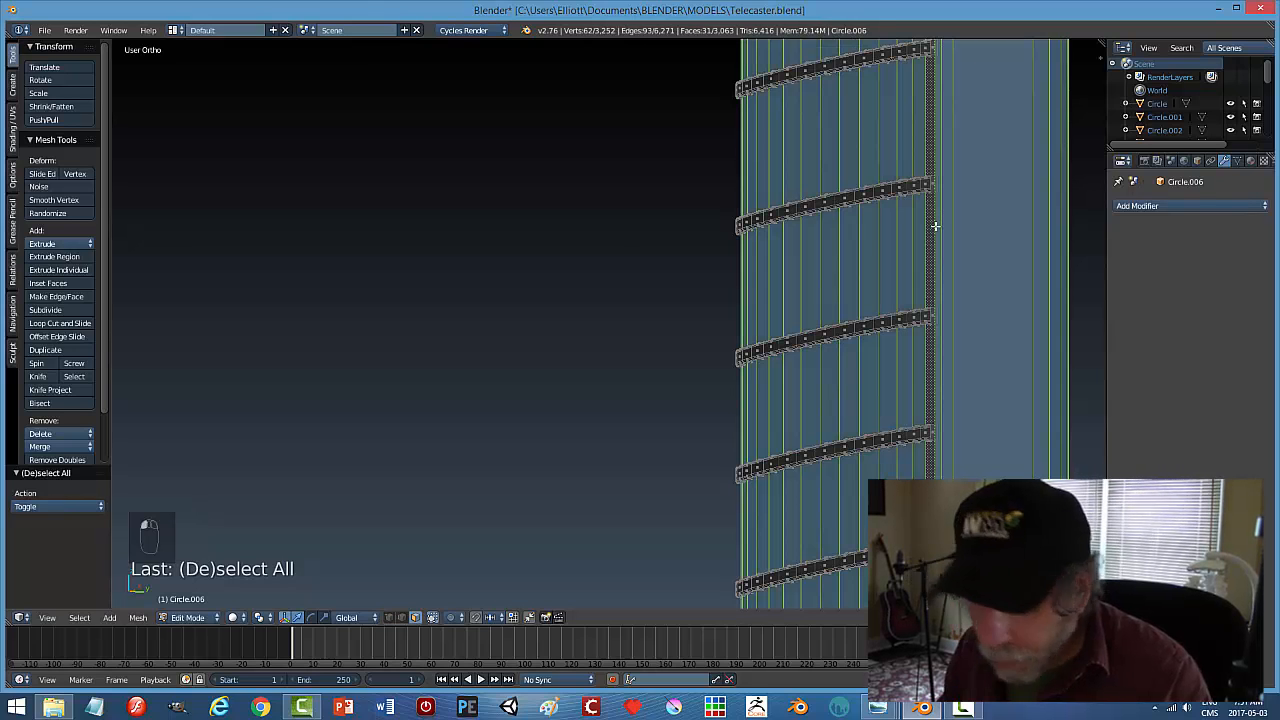
{"action": "key", "text": "a"}
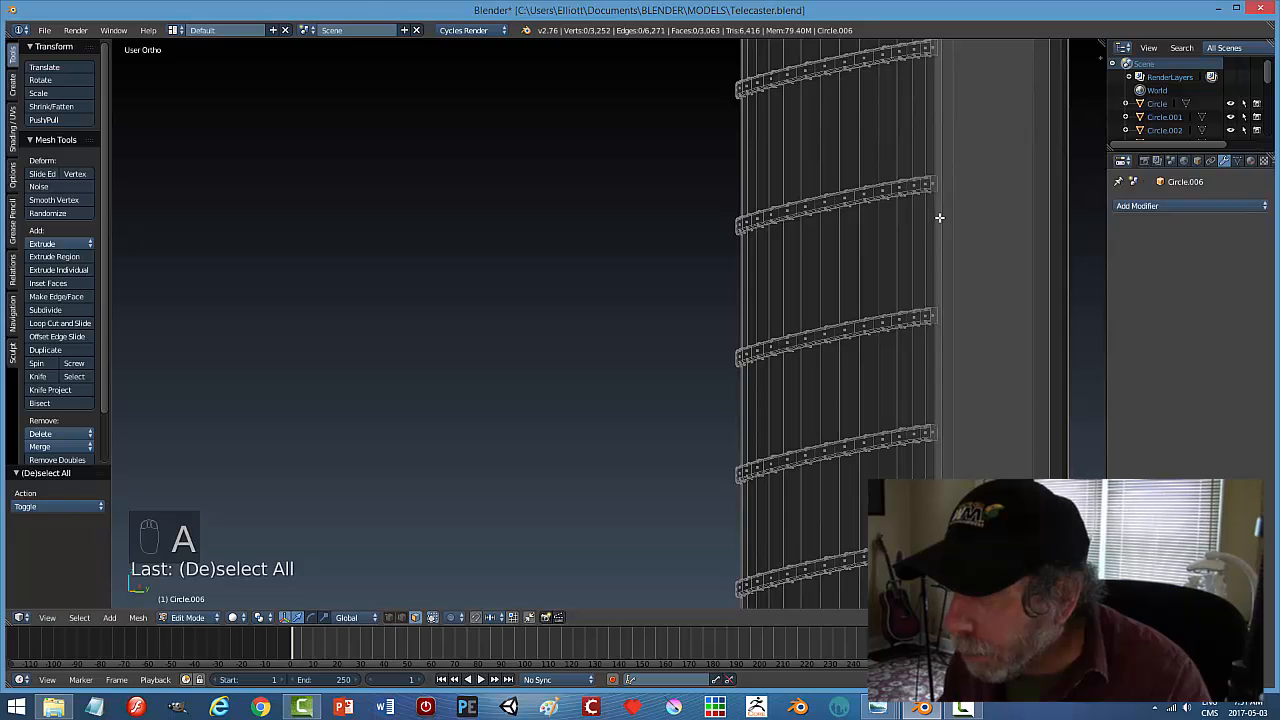
Select the narrow side strips along both edges of the fingerboard, plus the first adjoining strip of its front
{"action": "right_click", "coordinate": [939, 217]}
{"action": "right_click", "coordinate": [944, 206]}
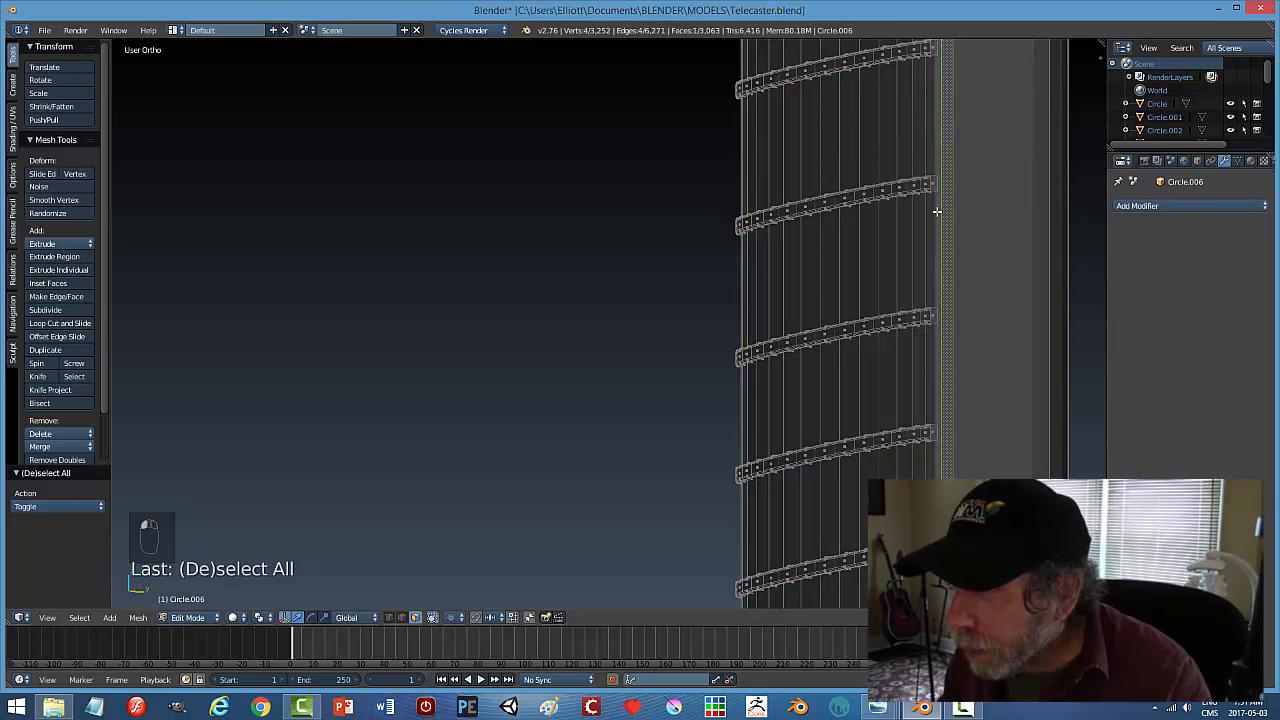
{"action": "right_click", "coordinate": [937, 211], "text": "shift"}
{"action": "middle_click_drag", "start_coordinate": [903, 269], "coordinate": [663, 277]}
{"action": "right_click", "coordinate": [658, 248], "text": "shift"}
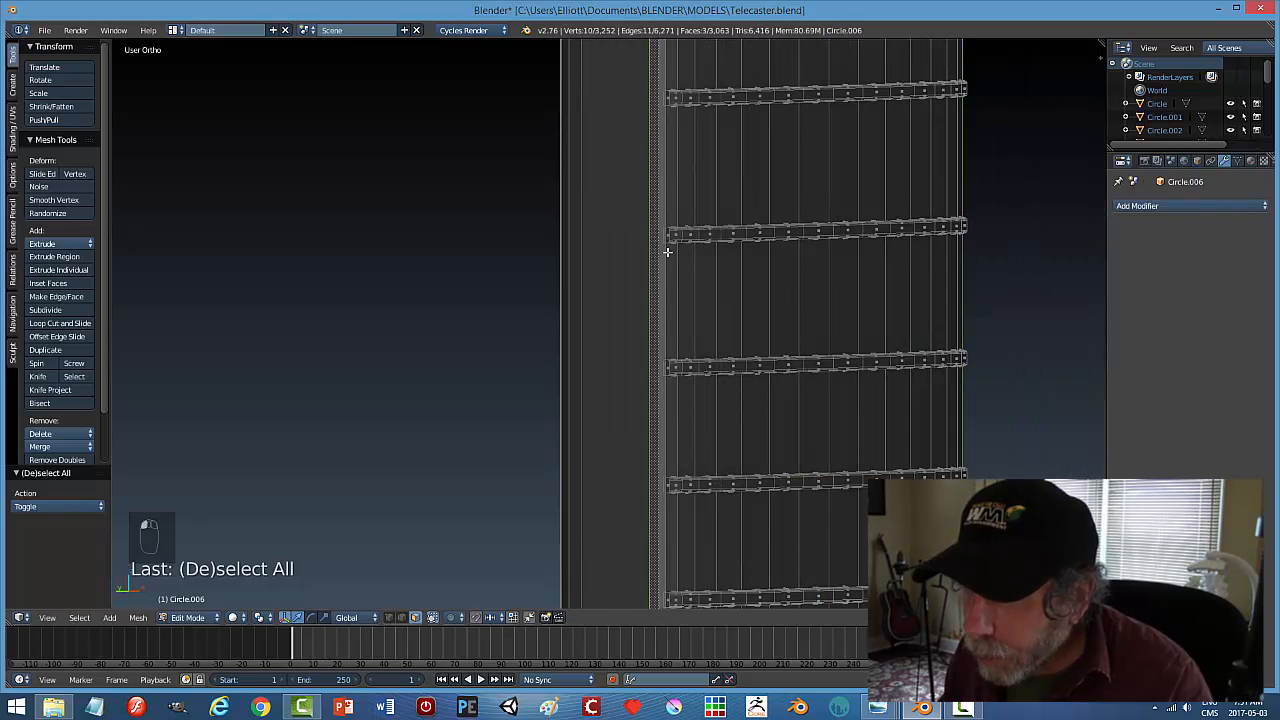
{"action": "right_click", "coordinate": [666, 258], "text": "shift"}
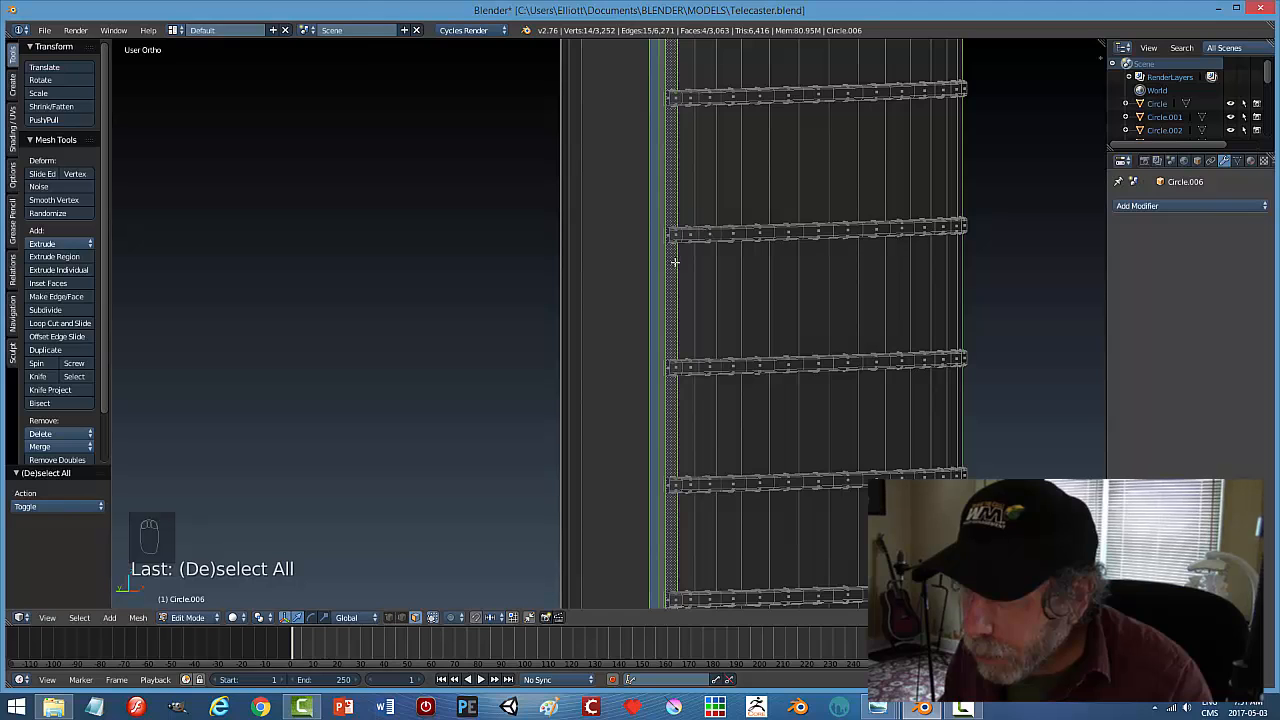
Add the remaining lengthwise strips across the fingerboard's front between the frets to the face selection
{"action": "right_click", "coordinate": [684, 276], "text": "shift"}
{"action": "right_click", "coordinate": [703, 277], "text": "shift"}
{"action": "right_click", "coordinate": [729, 277], "text": "shift"}
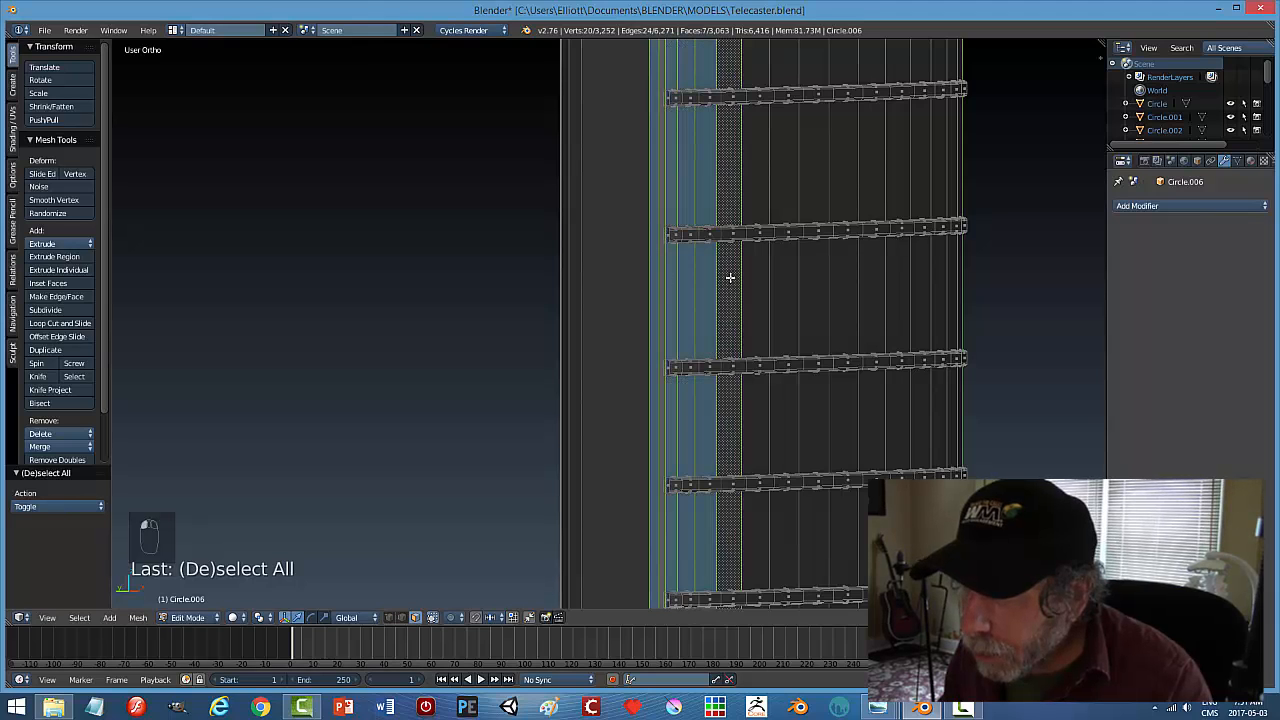
{"action": "right_click", "coordinate": [751, 273], "text": "shift"}
{"action": "right_click", "coordinate": [783, 269], "text": "shift"}
{"action": "right_click", "coordinate": [815, 269], "text": "shift"}
{"action": "right_click", "coordinate": [846, 270], "text": "shift"}
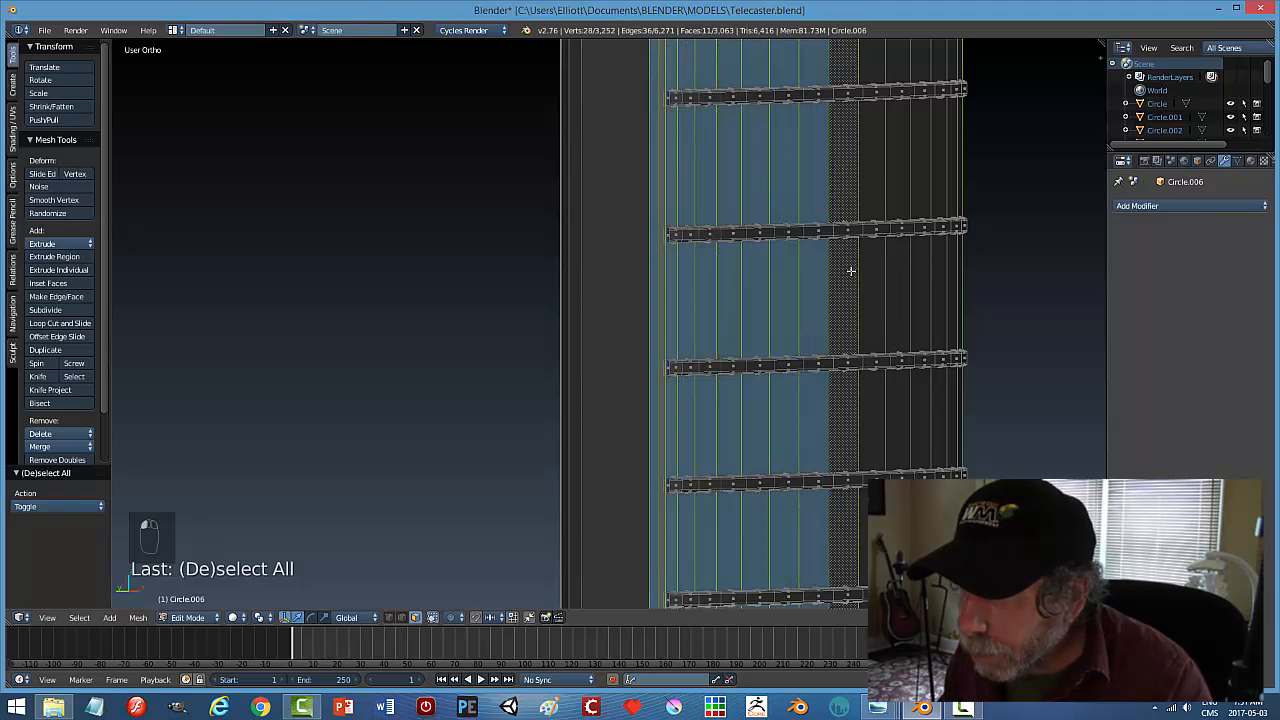
{"action": "right_click", "coordinate": [887, 271], "text": "shift"}
{"action": "right_click", "coordinate": [910, 270], "text": "shift"}
{"action": "right_click", "coordinate": [927, 267], "text": "shift"}
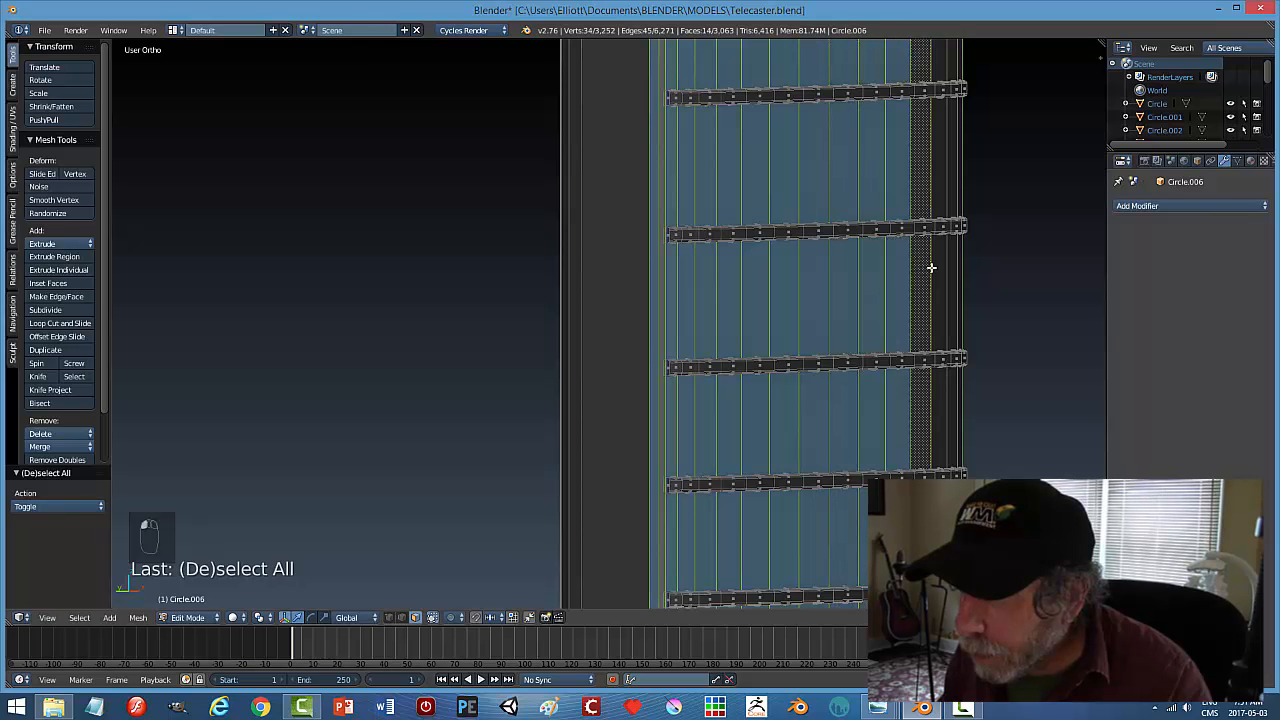
{"action": "right_click", "coordinate": [941, 263], "text": "shift"}
{"action": "right_click", "coordinate": [952, 262], "text": "shift"}
{"action": "scroll", "coordinate": [951, 289], "scroll_direction": "up", "scroll_amount": 5, "text": "ctrl"}
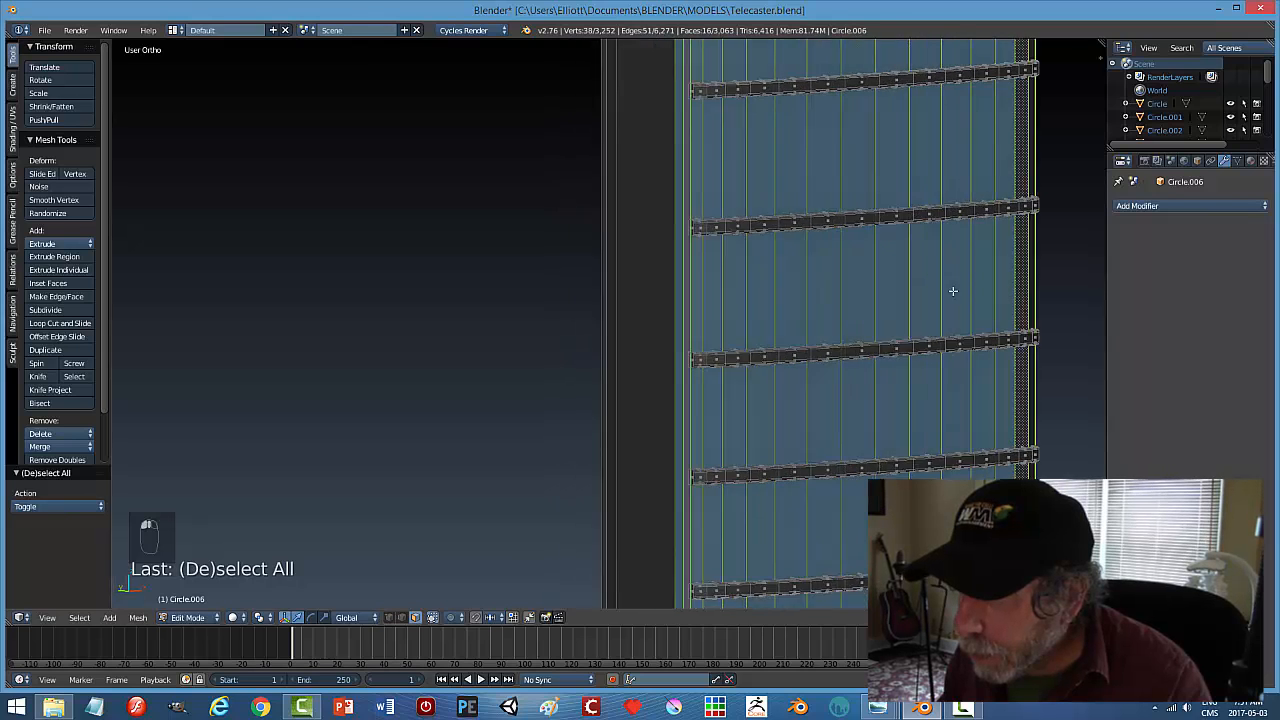
Add the thin strips where the fingerboard's front meets its two sides to the face selection
{"action": "middle_click_drag", "start_coordinate": [925, 288], "coordinate": [679, 286]}
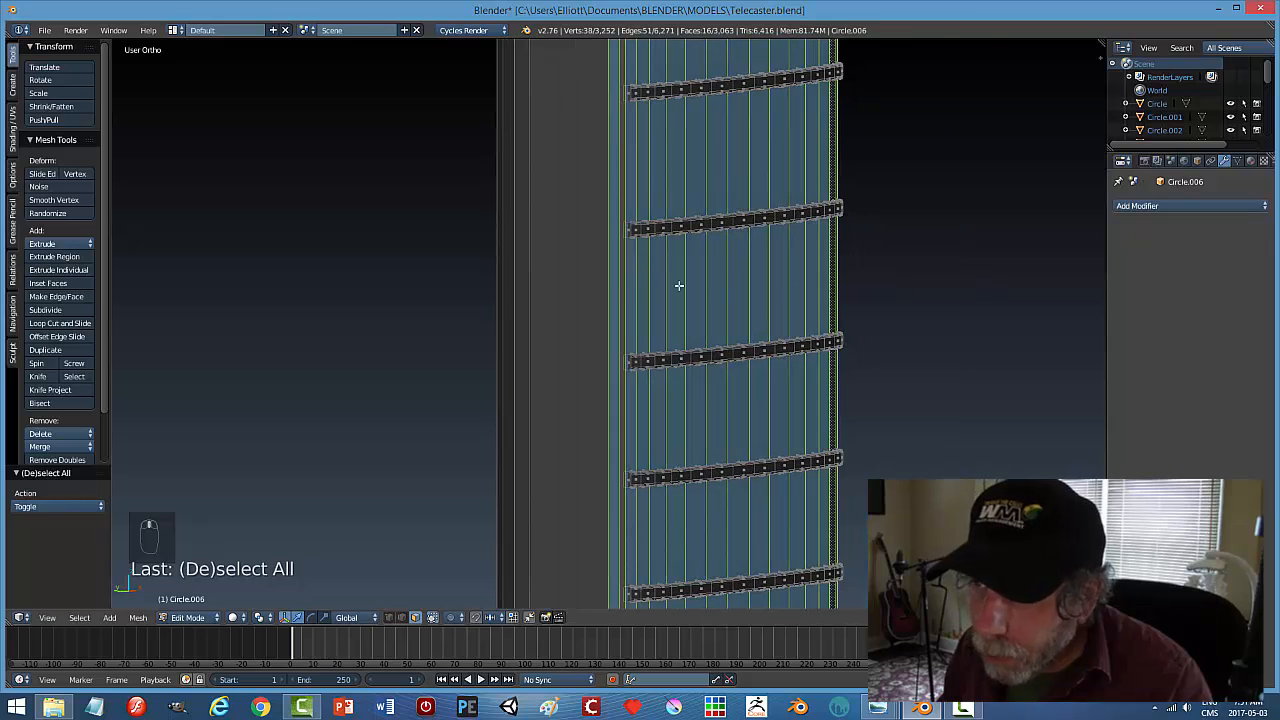
{"action": "right_click", "coordinate": [621, 262], "text": "shift"}
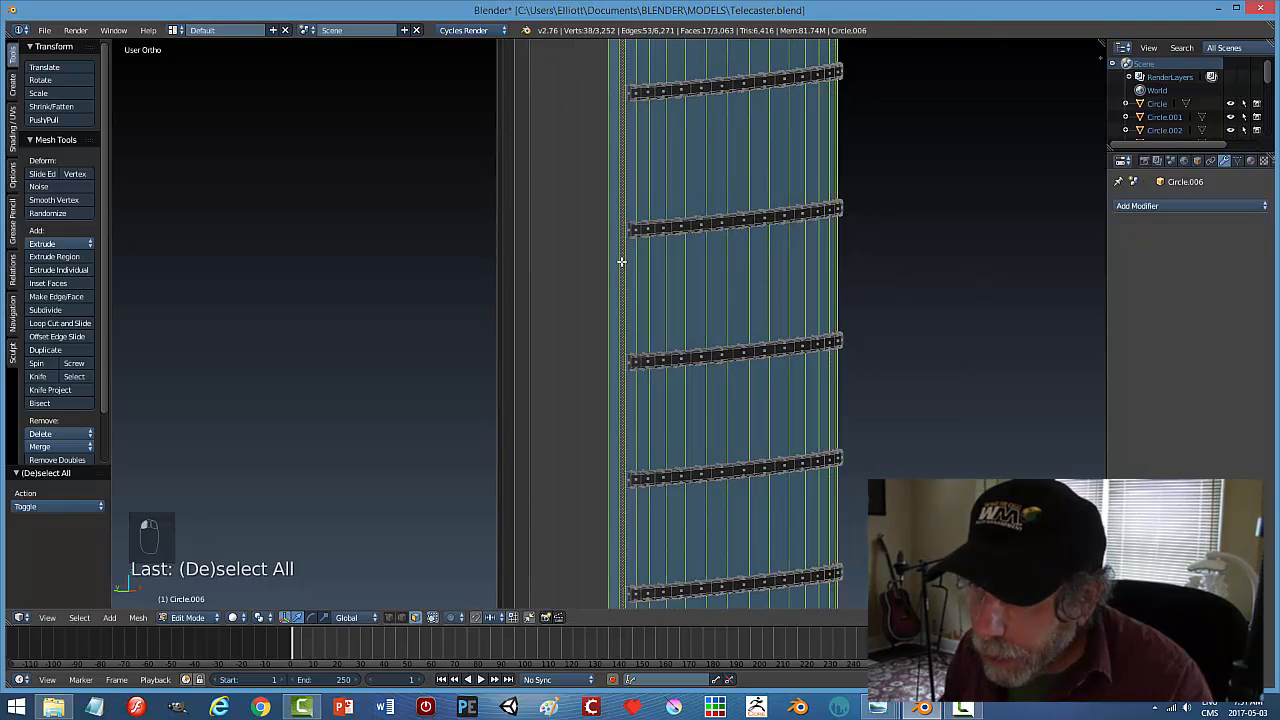
{"action": "middle_click_drag", "start_coordinate": [844, 300], "coordinate": [641, 296]}
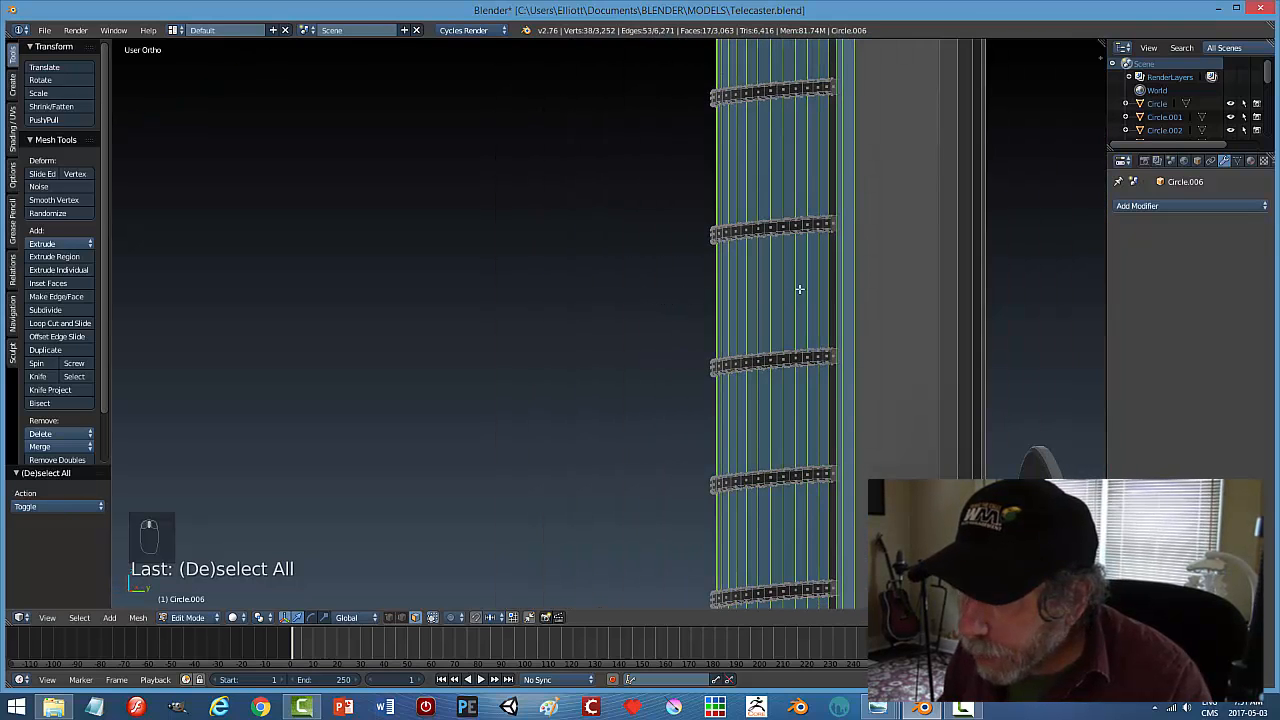
{"action": "right_click", "coordinate": [832, 270], "text": "shift"}
{"action": "scroll", "coordinate": [816, 311], "scroll_direction": "down", "scroll_amount": 5}
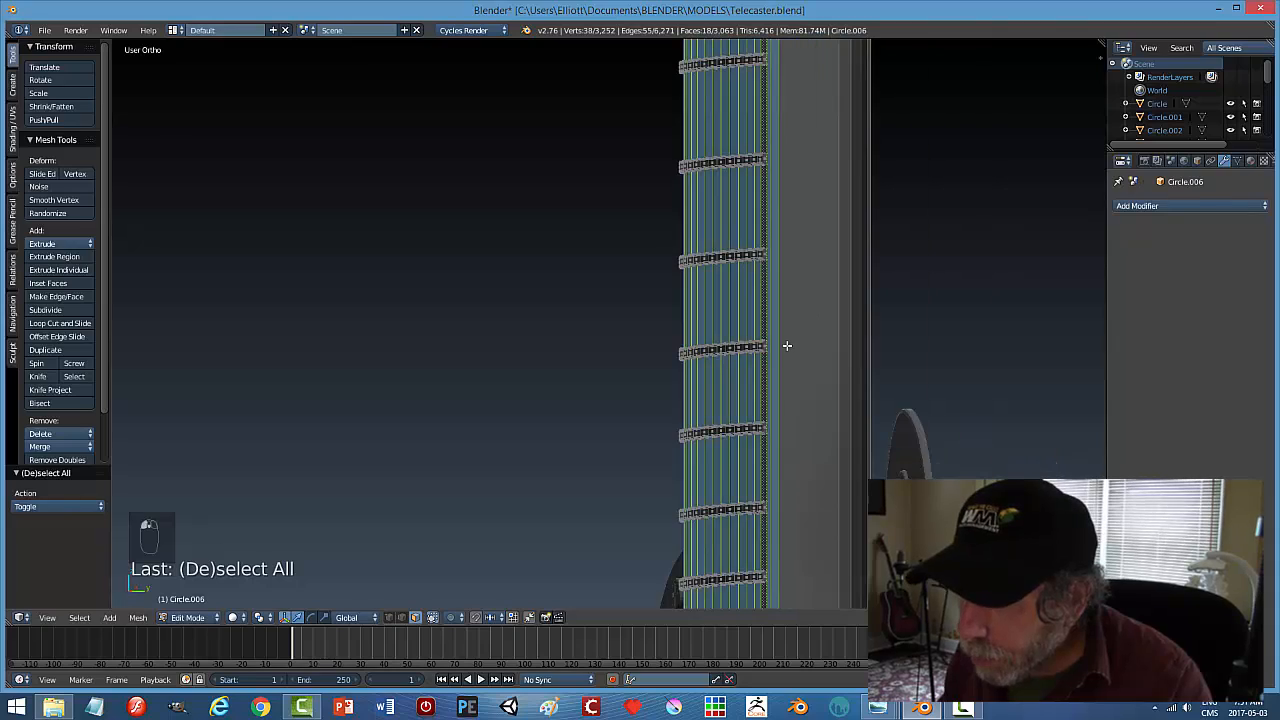
Add all the faces of the short fingerboard section between the last fret and the heel end to the selection
{"action": "middle_click_drag", "start_coordinate": [713, 325], "coordinate": [866, 333]}
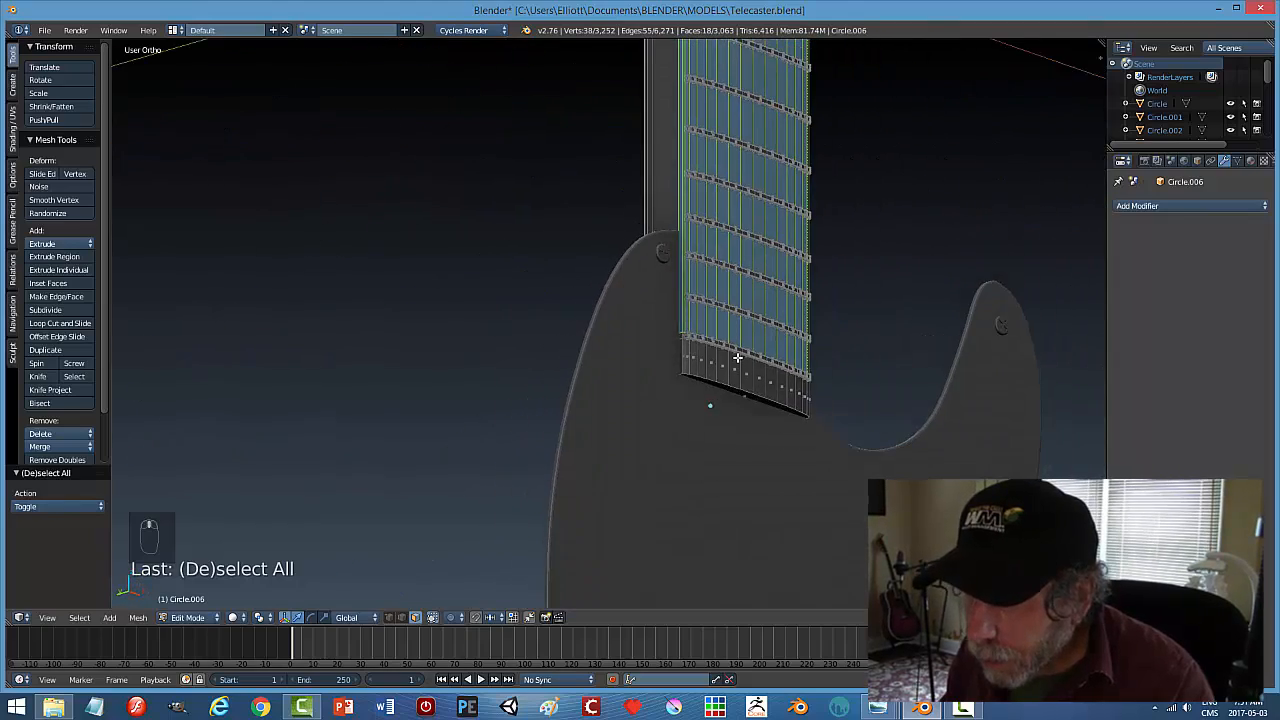
{"action": "scroll", "coordinate": [737, 365], "scroll_direction": "up", "scroll_amount": 3}
{"action": "scroll", "coordinate": [735, 383], "scroll_direction": "up", "scroll_amount": 2}
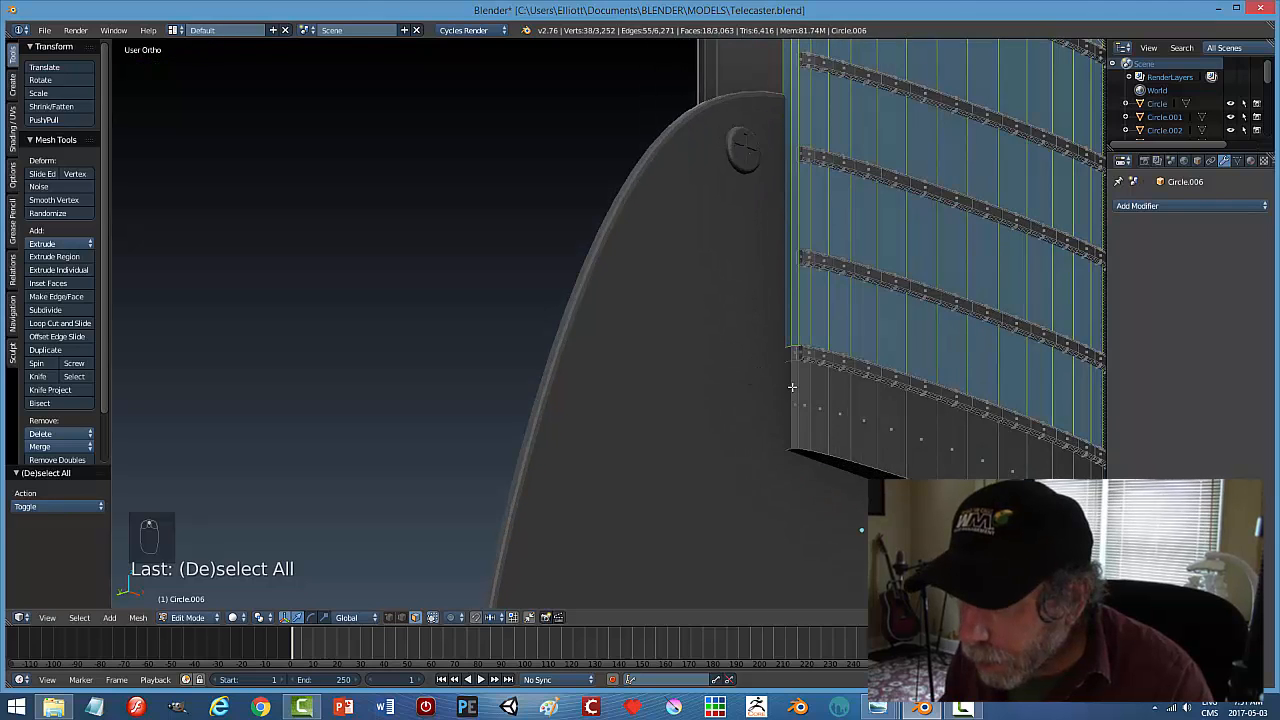
{"action": "left_click", "coordinate": [788, 377], "text": "shift"}
{"action": "left_click", "coordinate": [800, 381], "text": "shift"}
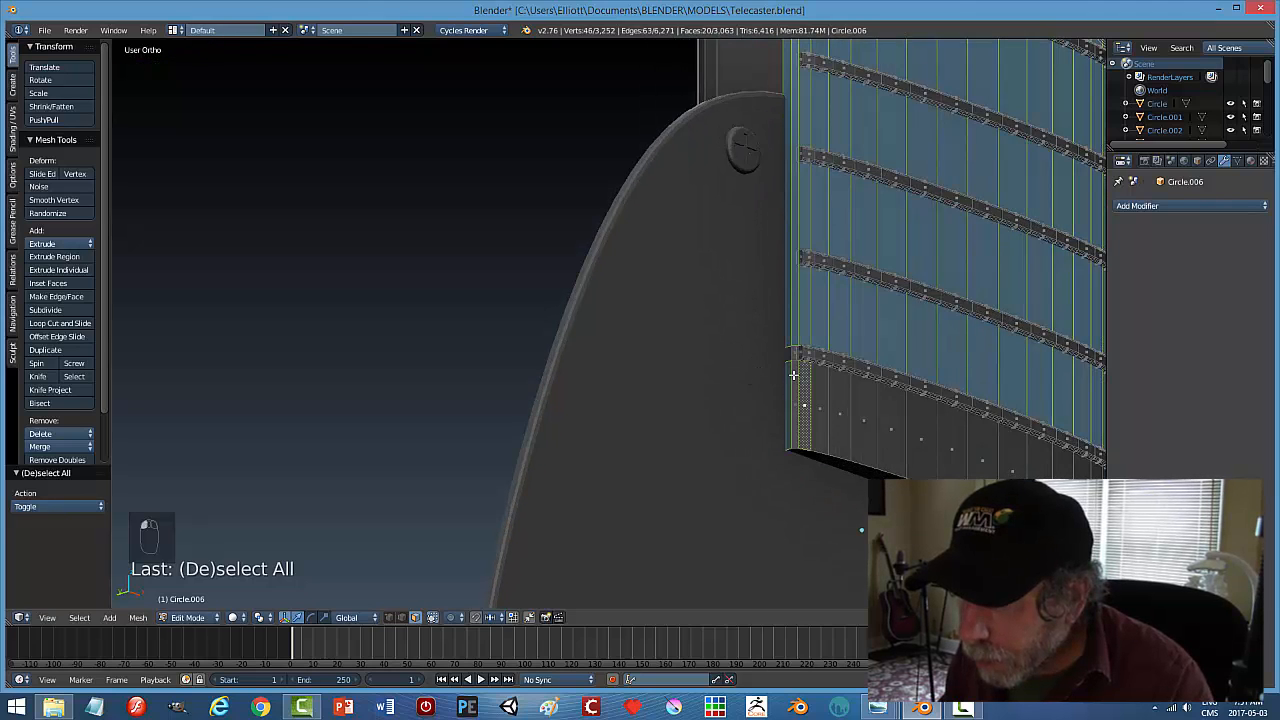
{"action": "left_click", "coordinate": [817, 386], "text": "shift"}
{"action": "left_click", "coordinate": [834, 390], "text": "shift"}
{"action": "left_click", "coordinate": [847, 394], "text": "shift"}
{"action": "left_click", "coordinate": [864, 397], "text": "shift"}
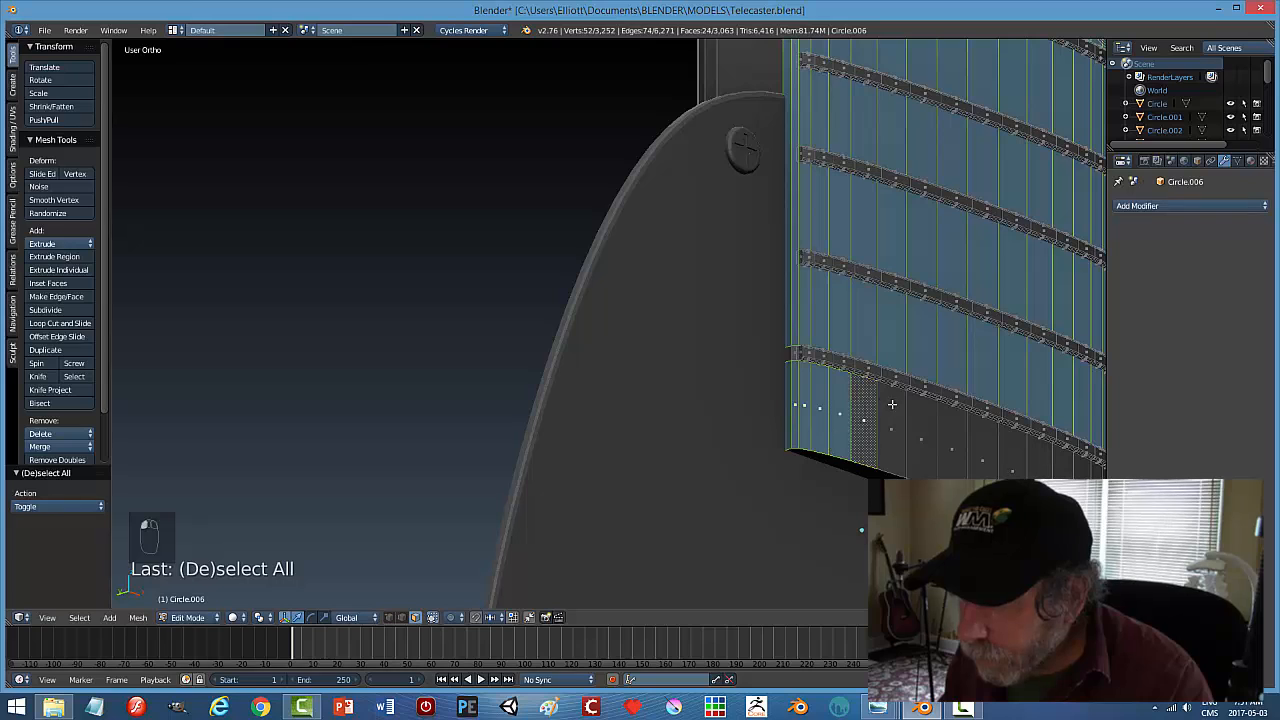
{"action": "left_click", "coordinate": [893, 405], "text": "shift"}
{"action": "left_click", "coordinate": [923, 420], "text": "shift"}
{"action": "left_click", "coordinate": [953, 436], "text": "shift"}
{"action": "left_click", "coordinate": [983, 442], "text": "shift"}
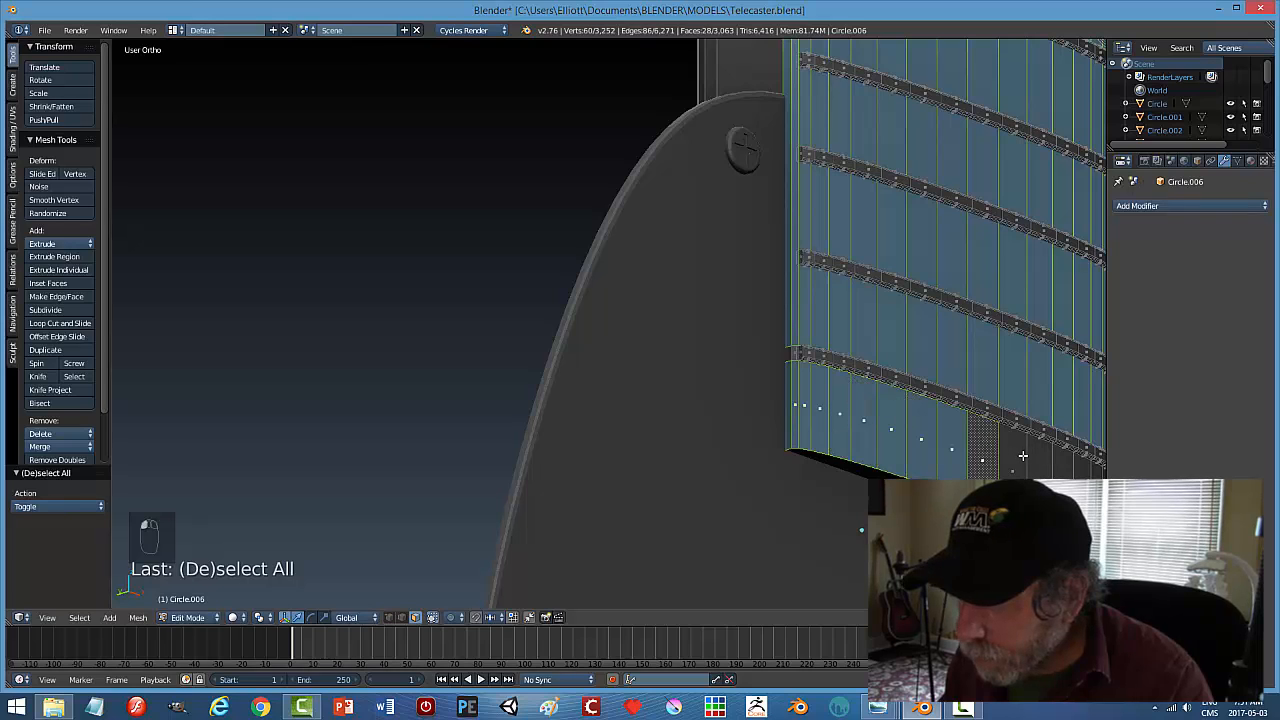
{"action": "left_click", "coordinate": [1022, 456], "text": "shift"}
{"action": "left_click", "coordinate": [1042, 470], "text": "shift"}
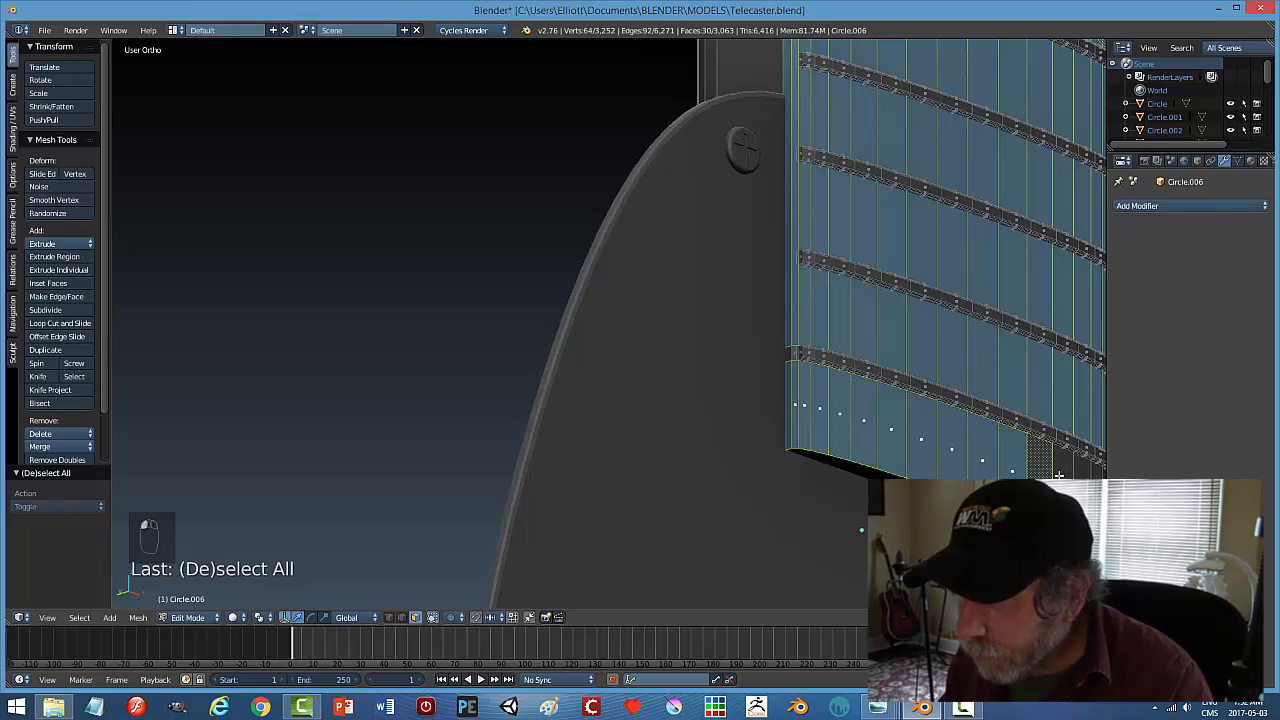
{"action": "middle_click_drag", "start_coordinate": [1022, 463], "coordinate": [644, 246], "text": "shift"}
{"action": "left_click", "coordinate": [677, 256], "text": "shift"}
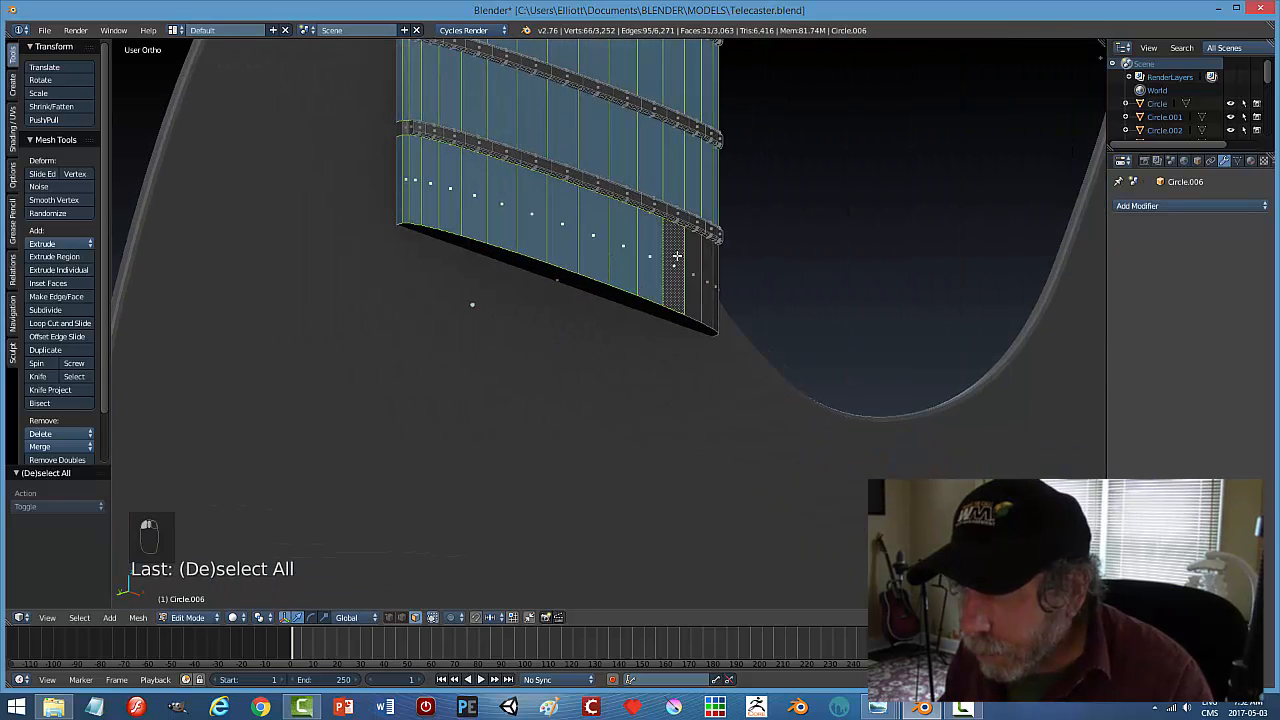
{"action": "left_click", "coordinate": [691, 257], "text": "shift"}
{"action": "left_click", "coordinate": [704, 258], "text": "shift"}
{"action": "middle_click_drag", "start_coordinate": [770, 270], "coordinate": [656, 276]}
{"action": "left_click", "coordinate": [971, 176], "text": "shift"}
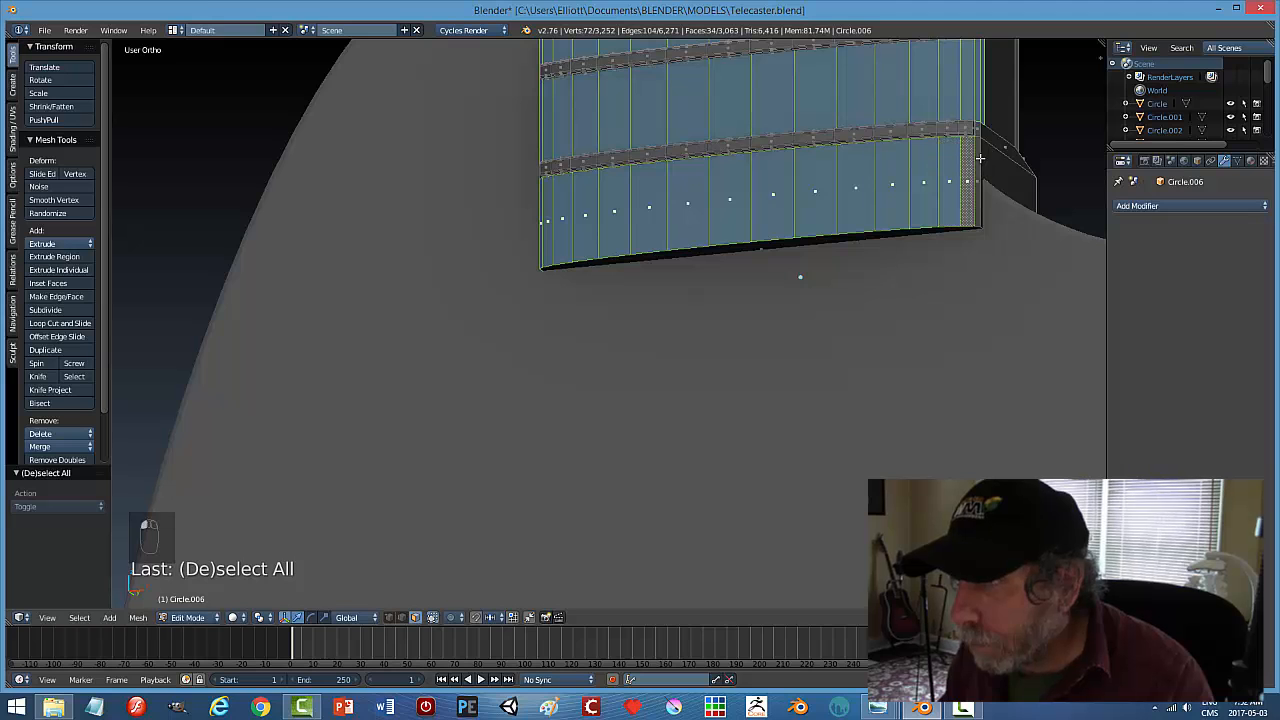
{"action": "left_click", "coordinate": [978, 152], "text": "shift"}
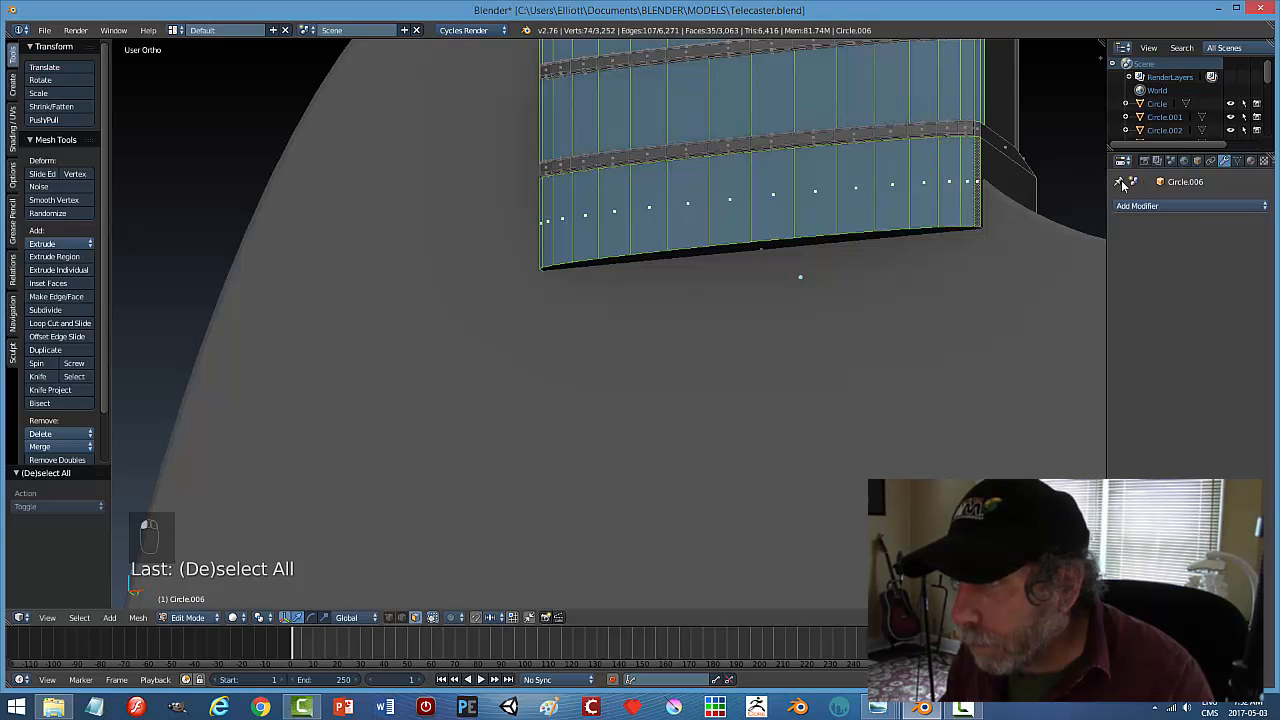
Deselect the last-picked side face, try to pick the narrow side face at the heel end, and remove the wrongly picked face
{"action": "middle_click_drag", "start_coordinate": [1052, 221], "coordinate": [540, 246]}
{"action": "right_click", "coordinate": [434, 216], "text": "shift"}
{"action": "middle_click_drag", "start_coordinate": [744, 238], "coordinate": [456, 136]}
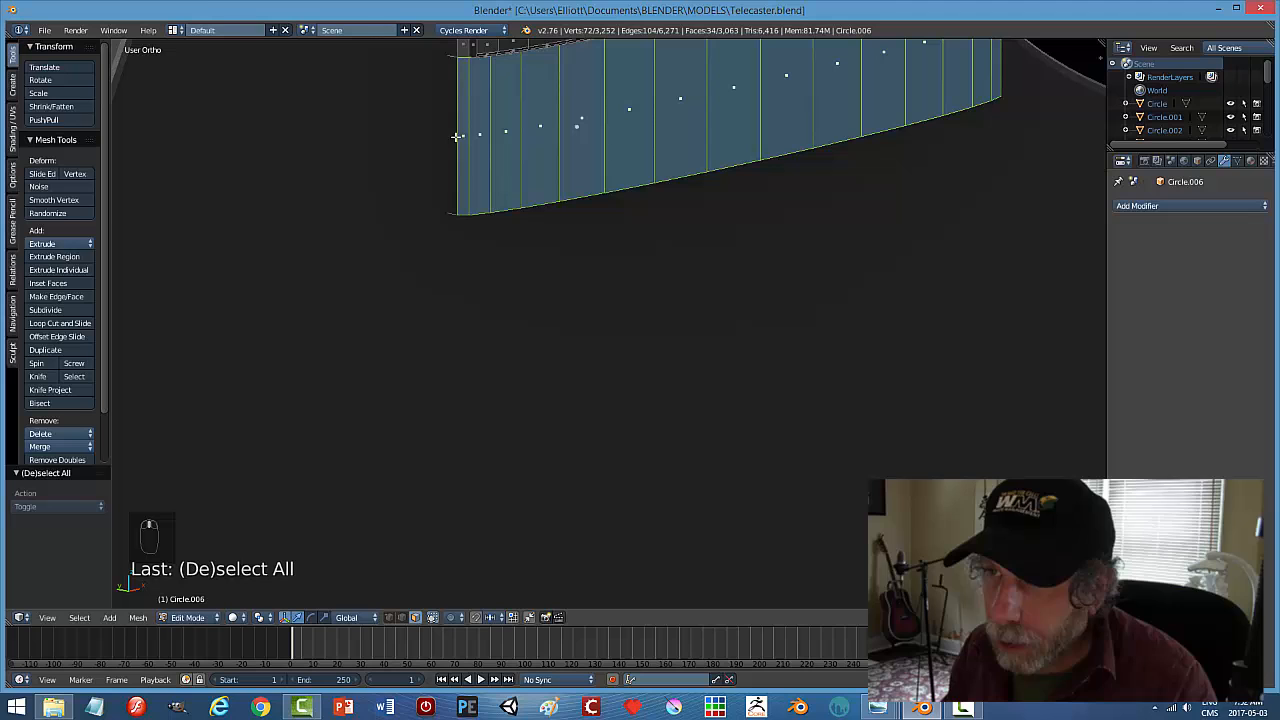
{"action": "right_click", "coordinate": [454, 85], "text": "shift"}
{"action": "middle_click_drag", "start_coordinate": [812, 224], "coordinate": [912, 264]}
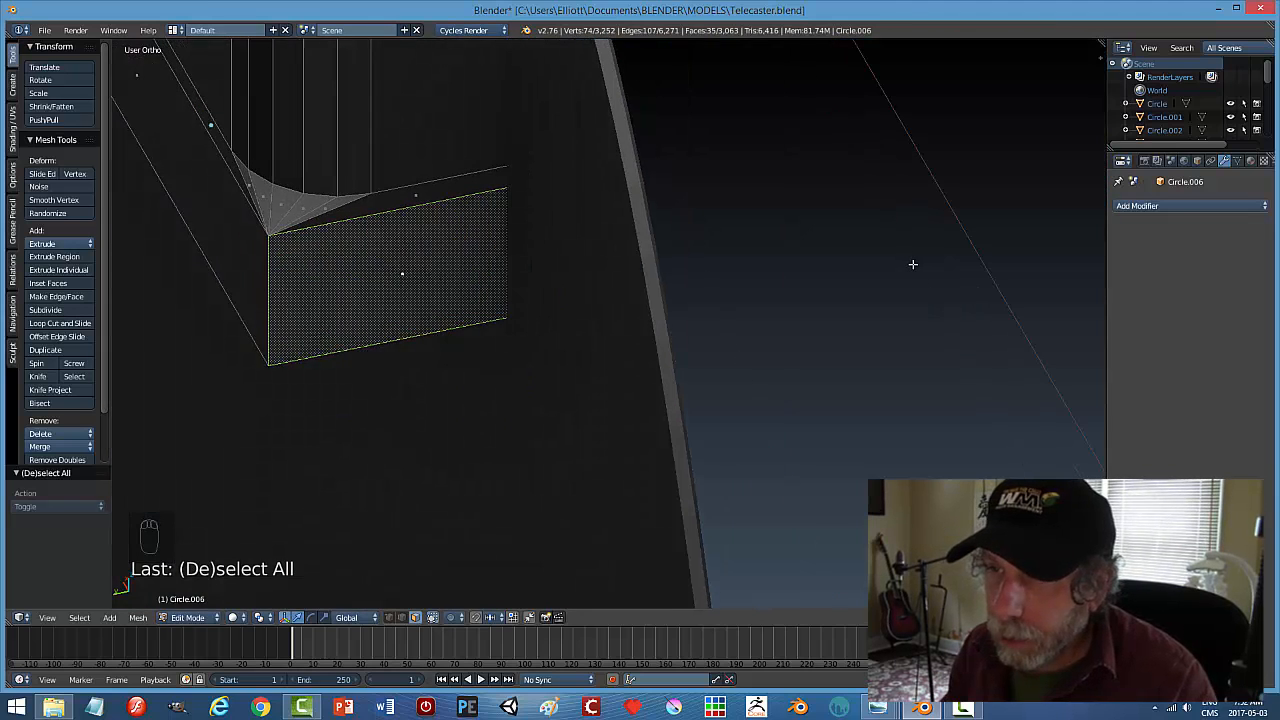
{"action": "right_click", "coordinate": [476, 251], "text": "shift"}
{"action": "middle_click_drag", "start_coordinate": [476, 251], "coordinate": [541, 228]}
{"action": "middle_click_drag", "start_coordinate": [800, 357], "coordinate": [790, 208]}
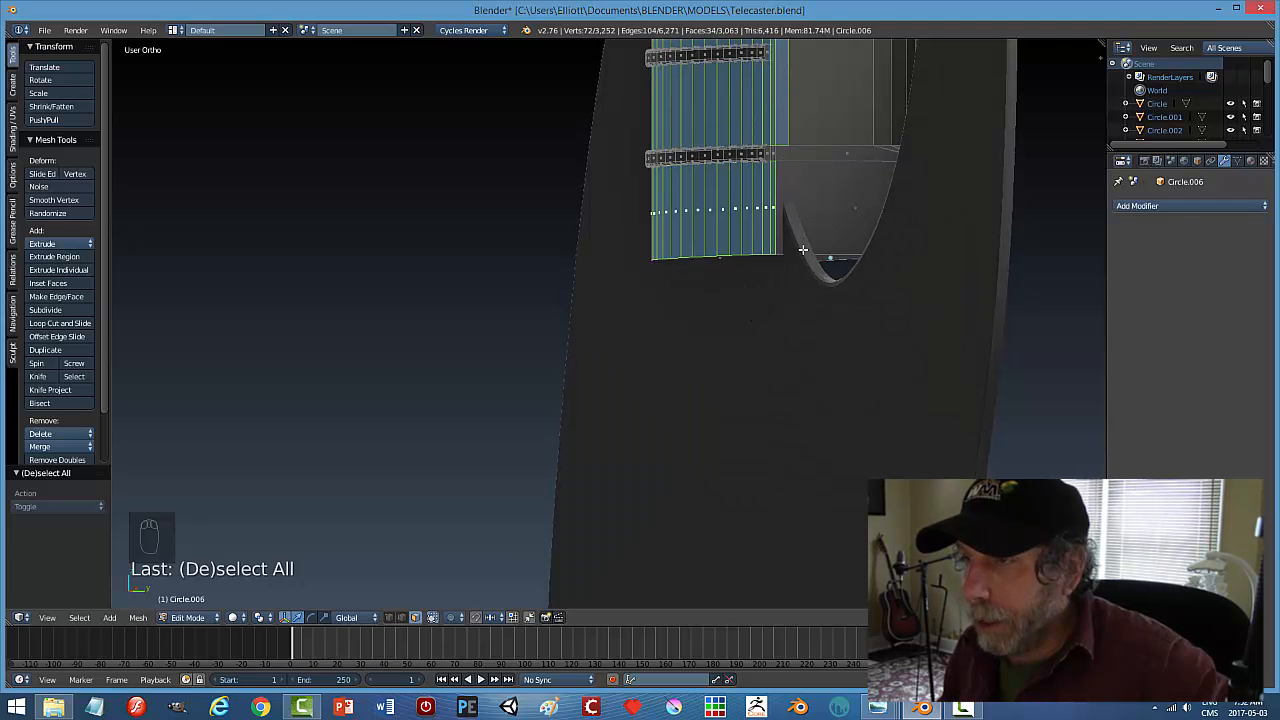
{"action": "middle_click_drag", "start_coordinate": [622, 325], "coordinate": [641, 249]}
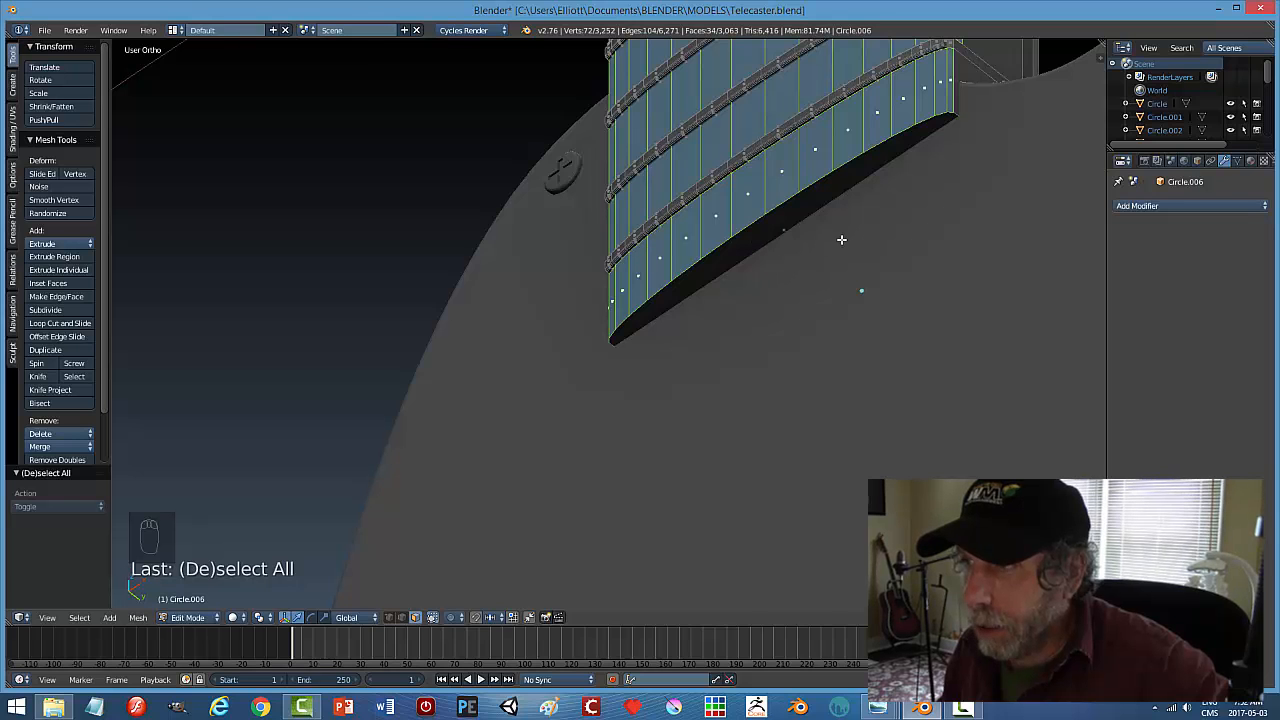
{"action": "middle_click_drag", "start_coordinate": [841, 240], "coordinate": [815, 113]}
{"action": "middle_click_drag", "start_coordinate": [710, 318], "coordinate": [889, 370]}
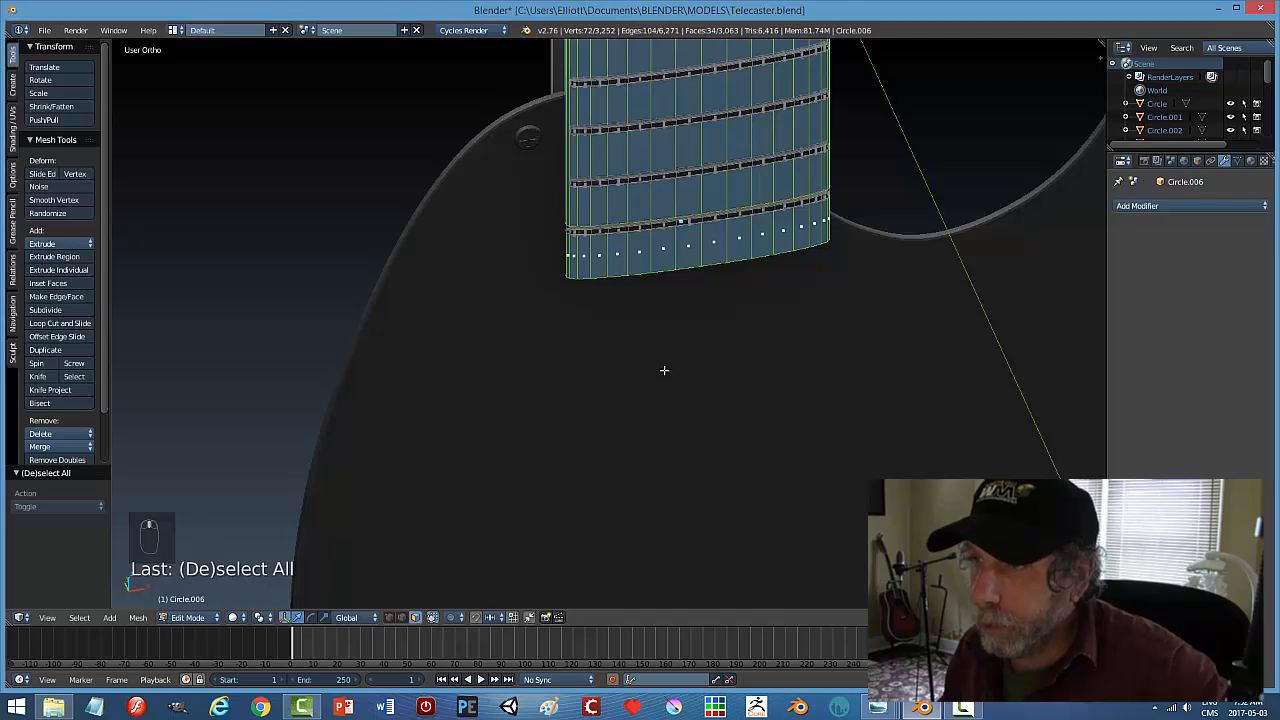
{"action": "middle_click_drag", "start_coordinate": [664, 370], "coordinate": [700, 424]}
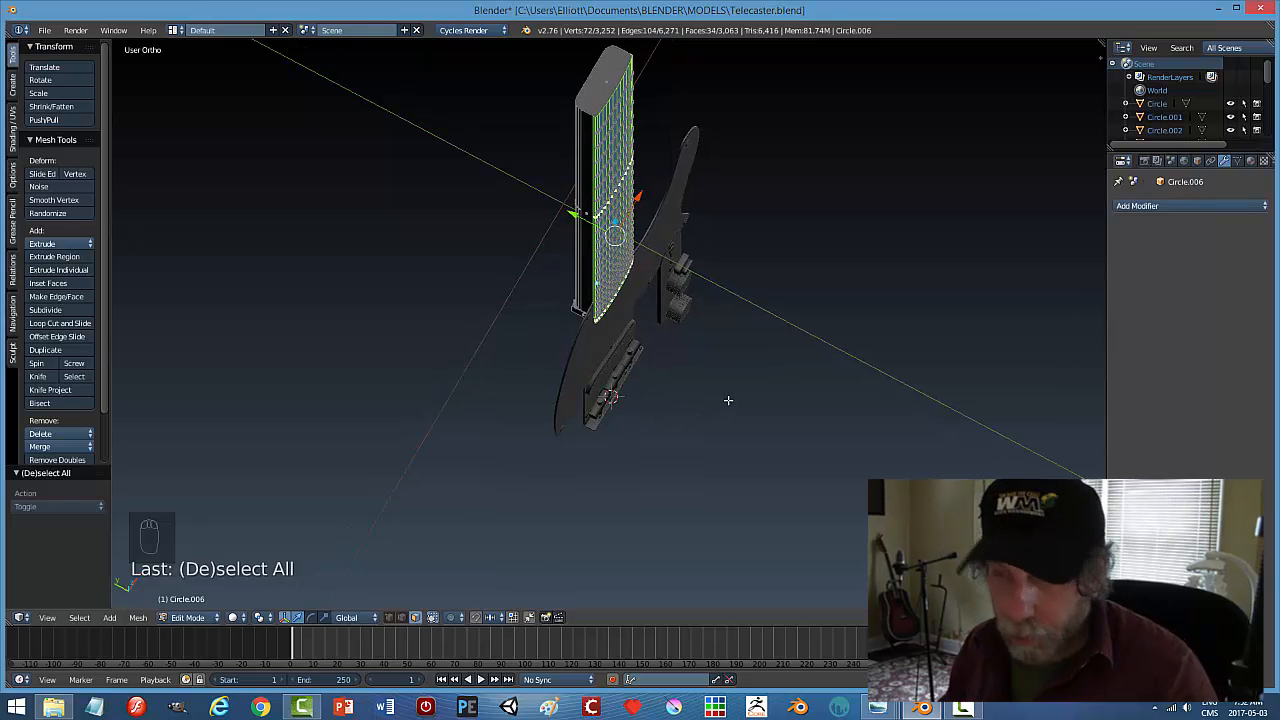
Clear the face selection, return the neck to Object Mode and save the file
{"action": "key", "text": "a"}
{"action": "key", "text": "Tab"}
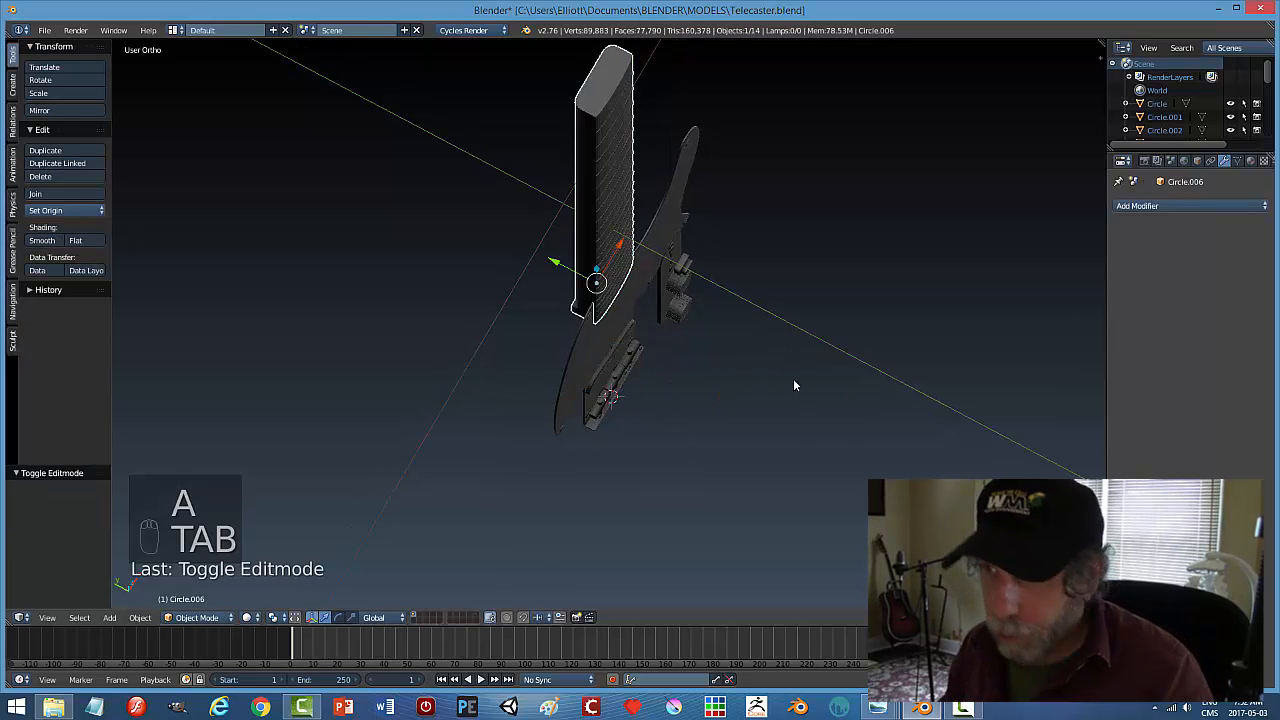
{"action": "key", "text": "ctrl+s"}
Unhide the guitar body and deselect all objects
{"action": "key", "text": "alt+h"}
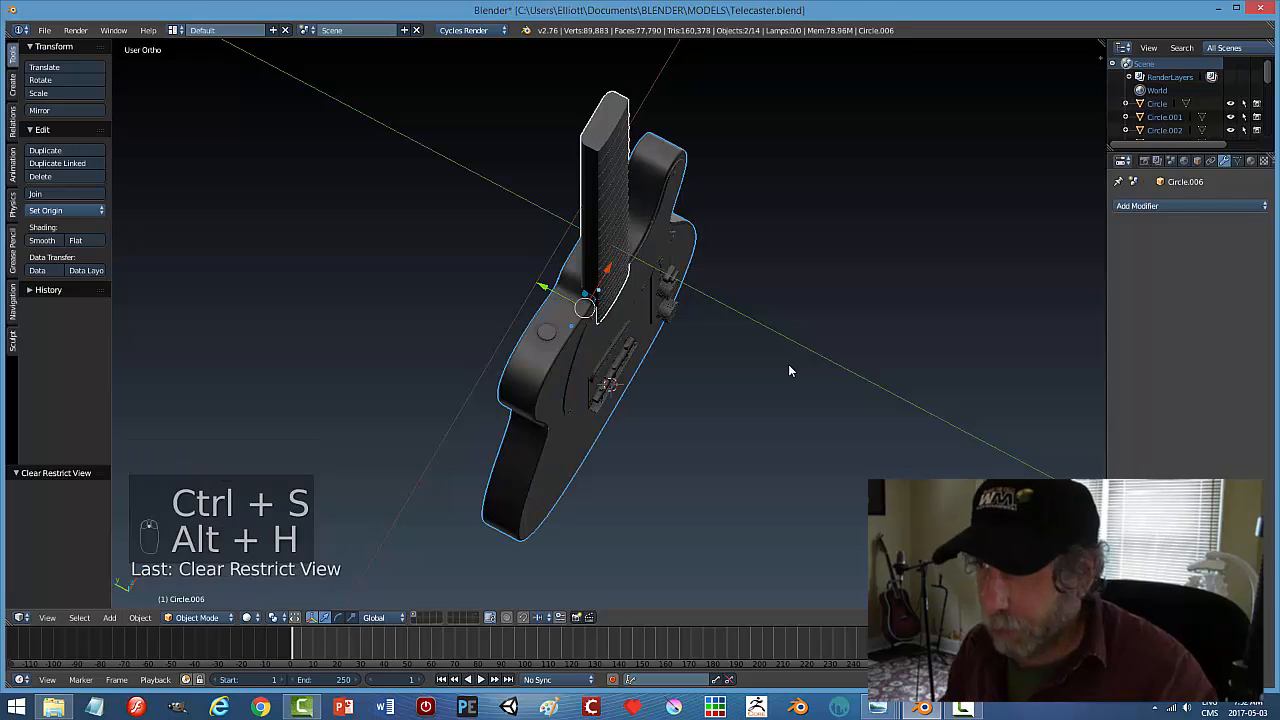
{"action": "key", "text": "a"}
{"action": "middle_click_drag", "start_coordinate": [718, 391], "coordinate": [632, 318]}
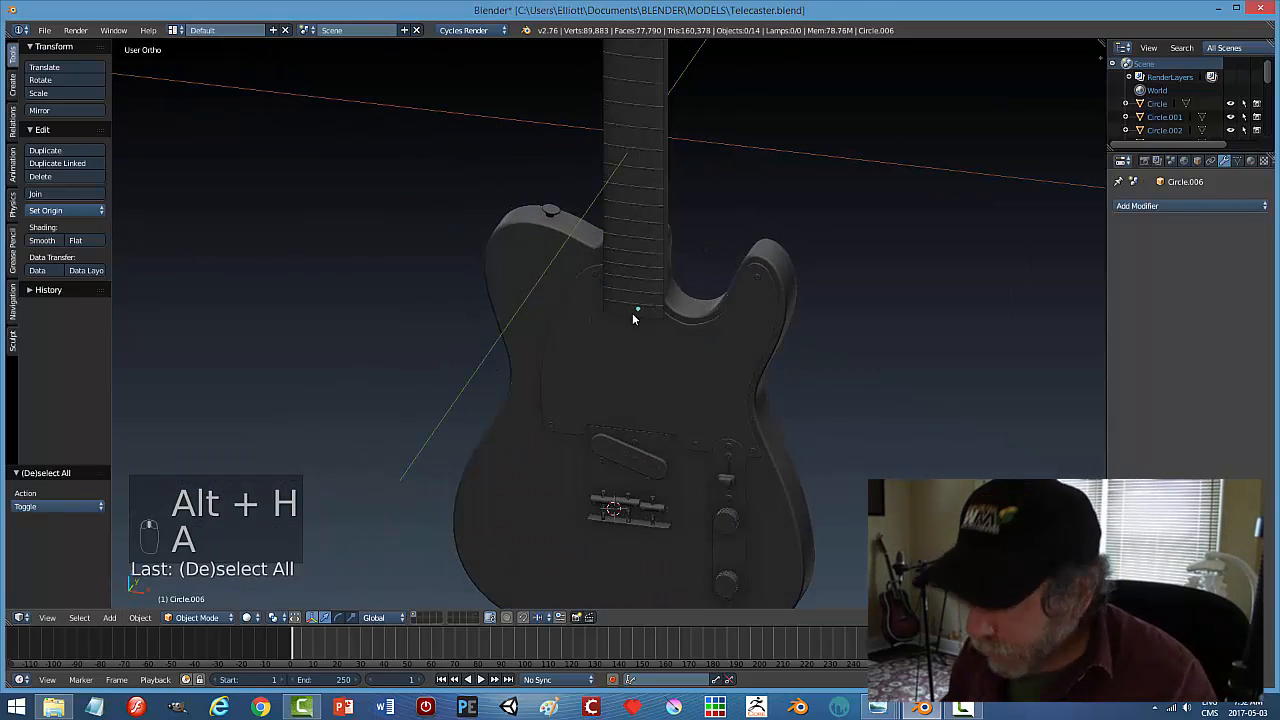
Select the neck in the front view and show the guitar in wireframe over the reference image
{"action": "key", "text": "KP_1"}
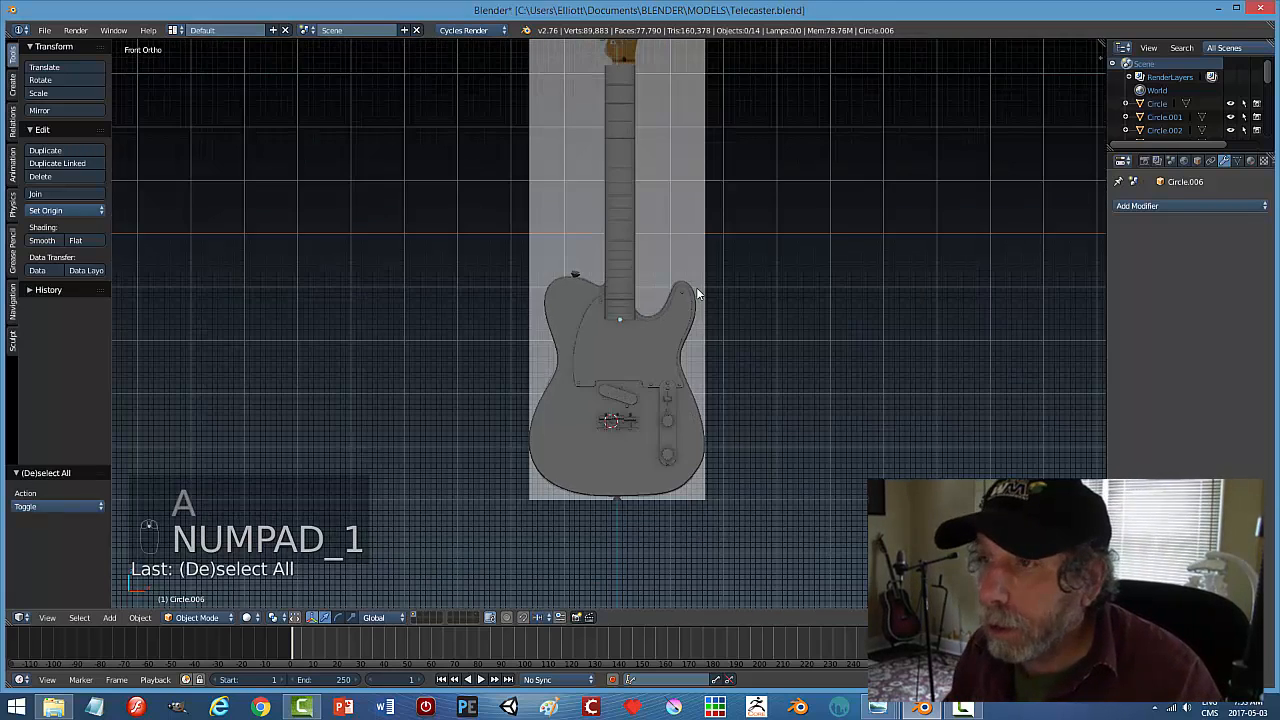
{"action": "middle_click_drag", "start_coordinate": [707, 256], "coordinate": [705, 331], "text": "shift"}
{"action": "right_click", "coordinate": [614, 219]}
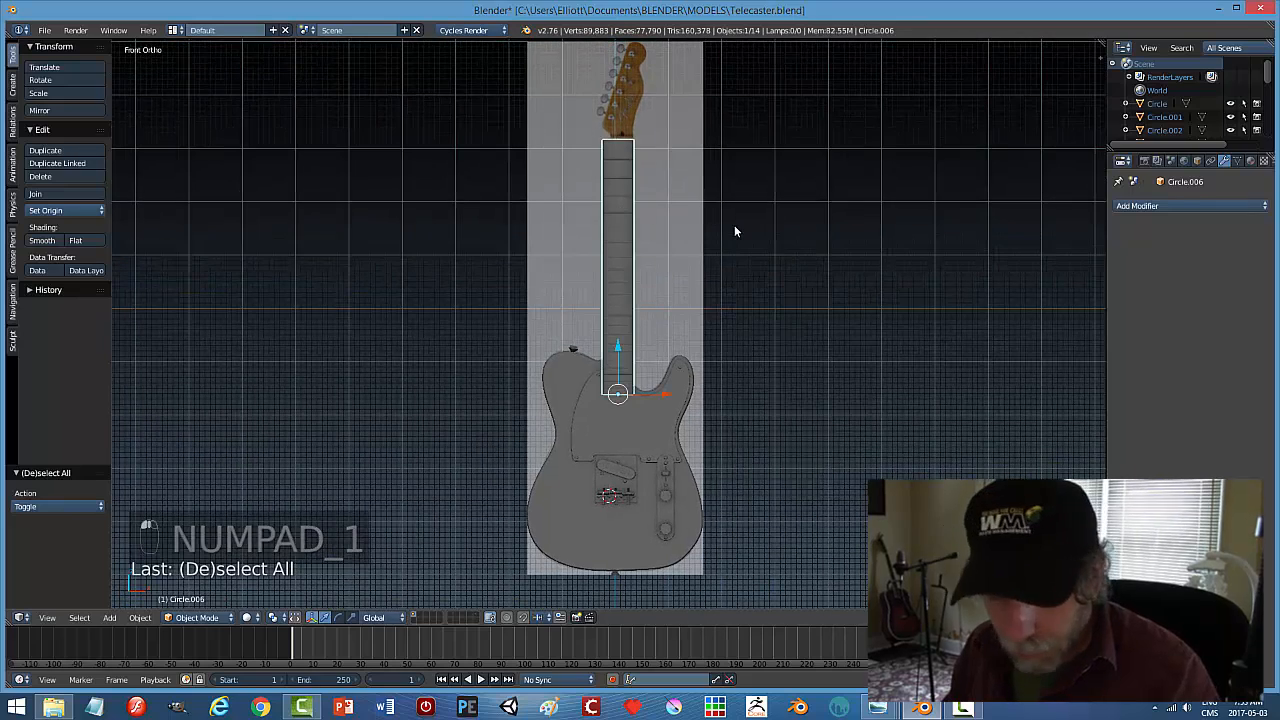
{"action": "key", "text": "z"}
{"action": "left_click", "coordinate": [745, 226]}
{"action": "scroll", "coordinate": [704, 238], "scroll_direction": "up", "scroll_amount": 2}
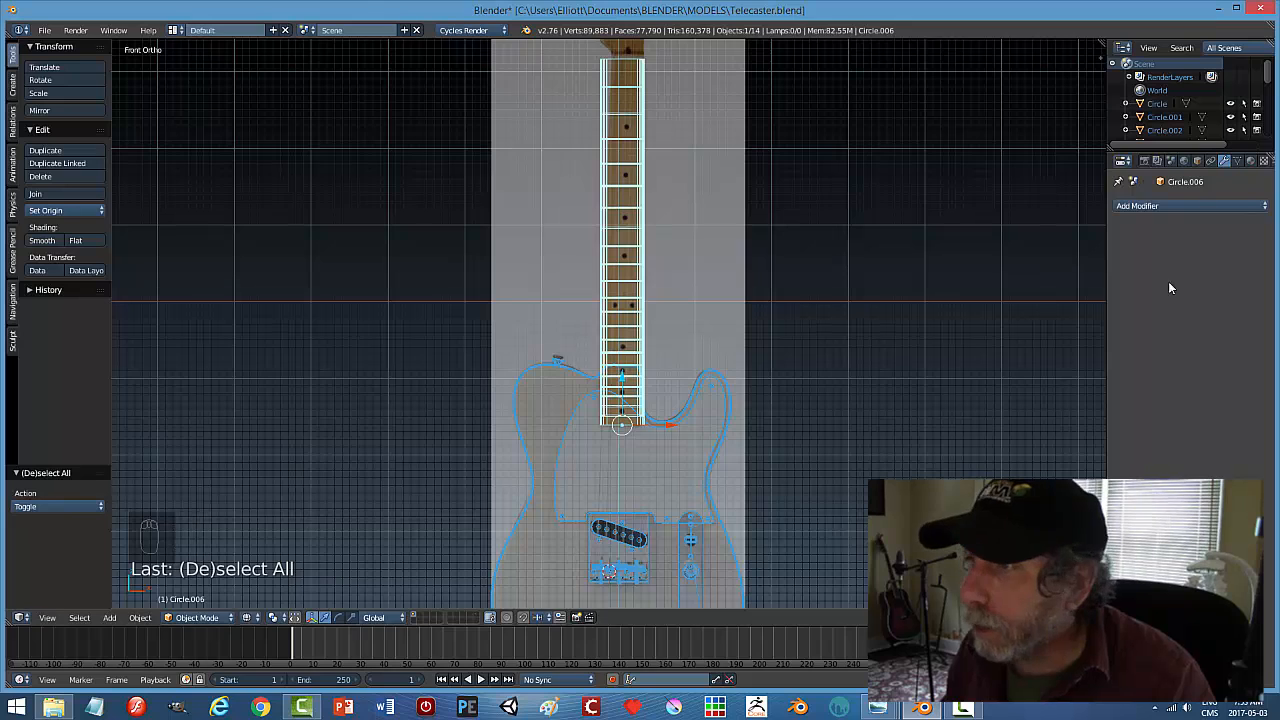
Add a Simple Deform modifier to the neck in Taper mode with a factor of -0.185, matching the reference image
{"action": "left_click", "coordinate": [1185, 206]}
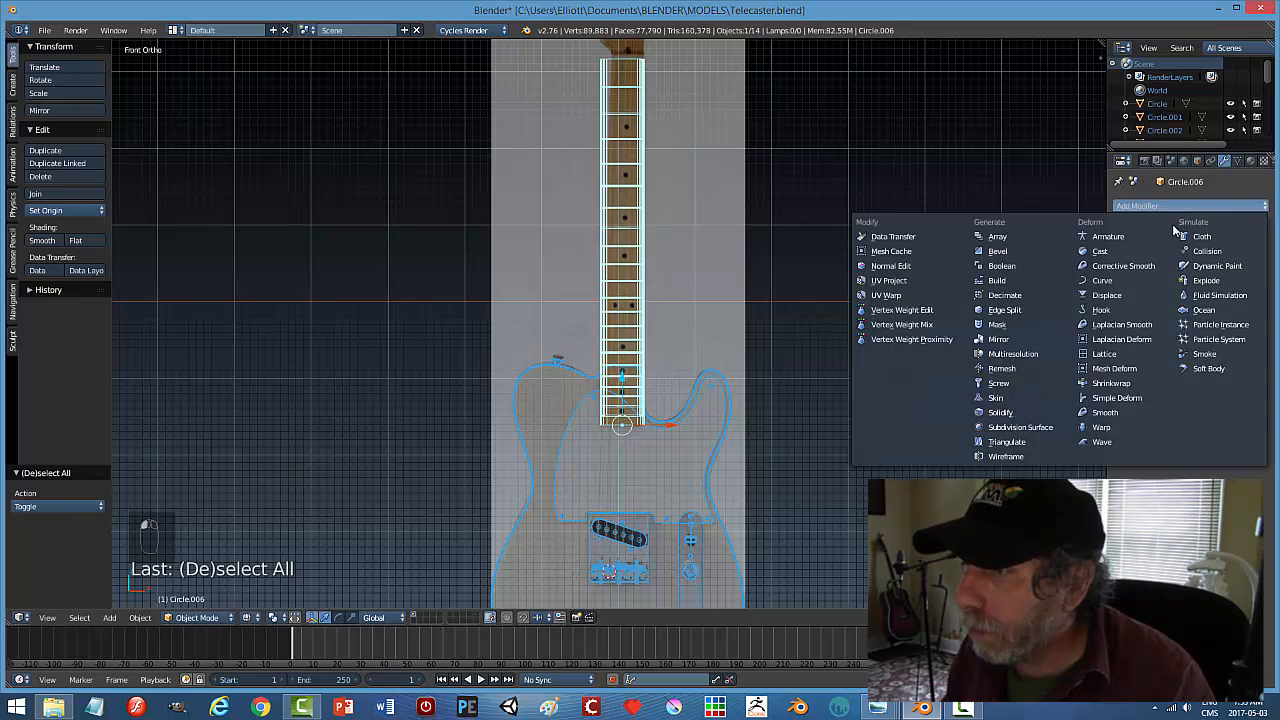
{"action": "left_click", "coordinate": [1116, 398]}
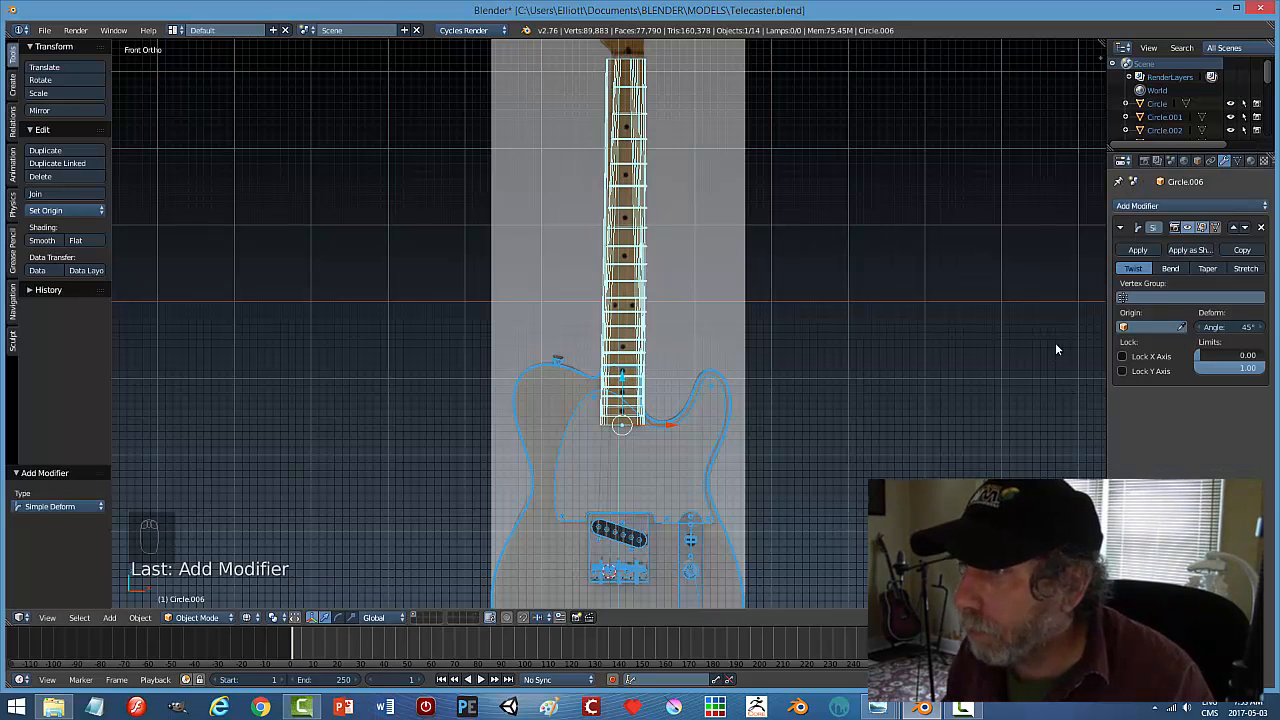
{"action": "left_click", "coordinate": [1204, 268]}
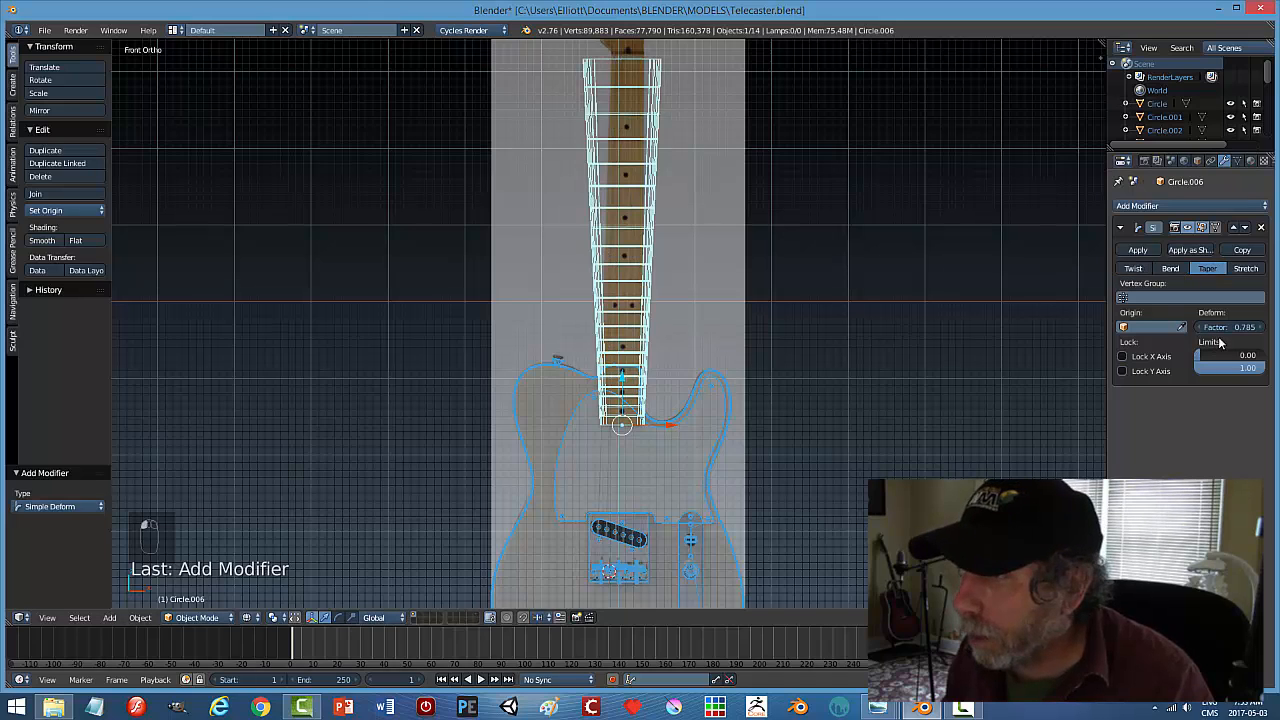
{"action": "left_click_drag", "start_coordinate": [1228, 327], "coordinate": [1077, 327]}
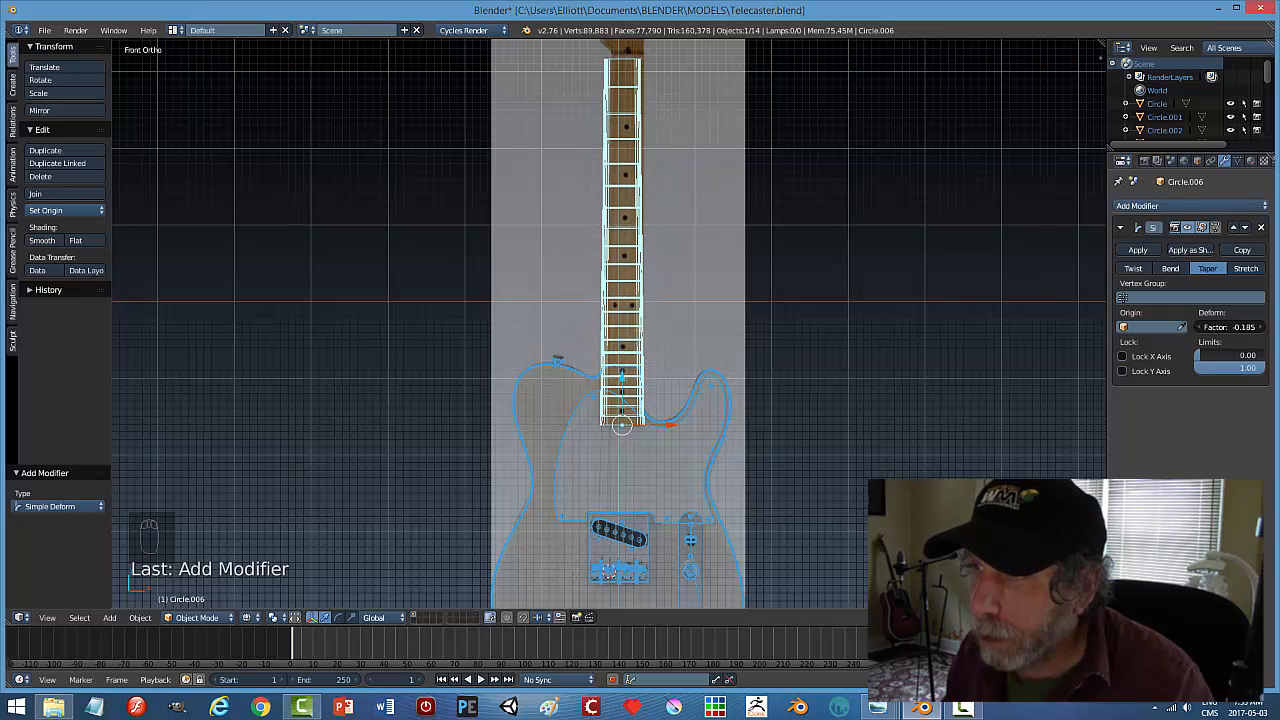
{"action": "middle_click_drag", "start_coordinate": [844, 254], "coordinate": [859, 291]}
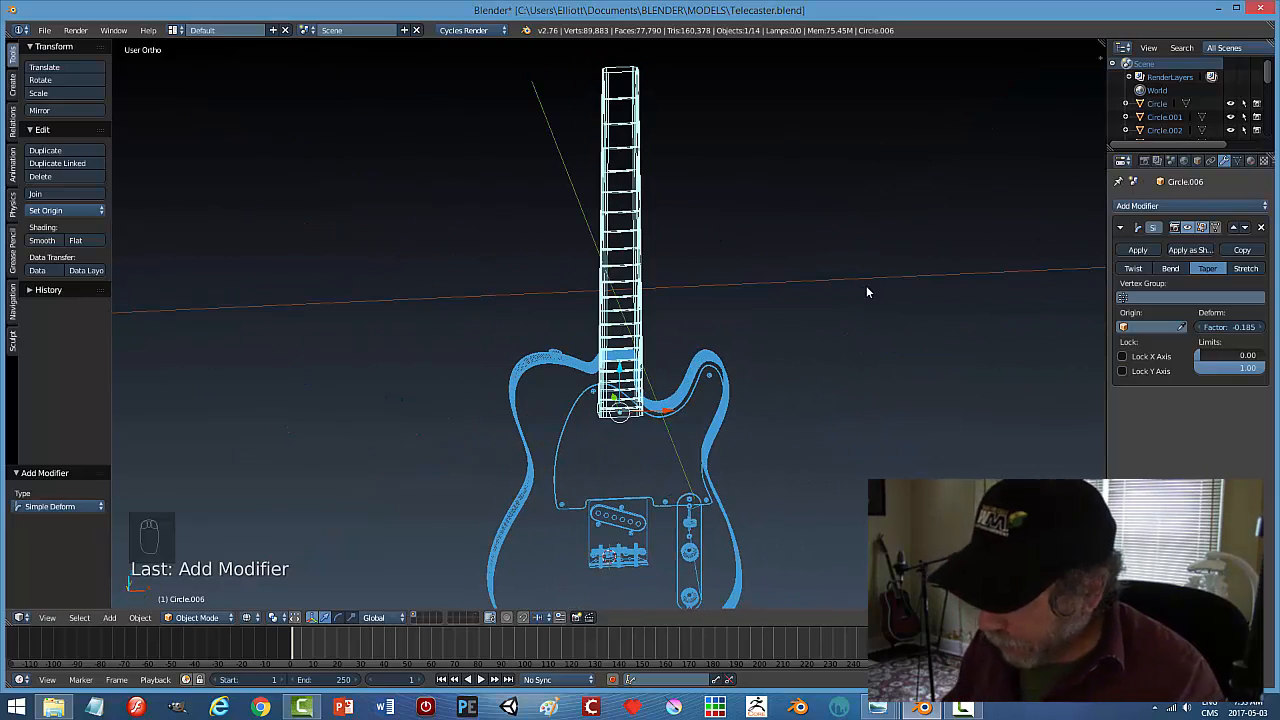
{"action": "key", "text": "KP_1"}
{"action": "scroll", "coordinate": [866, 285], "scroll_direction": "up", "scroll_amount": 4}
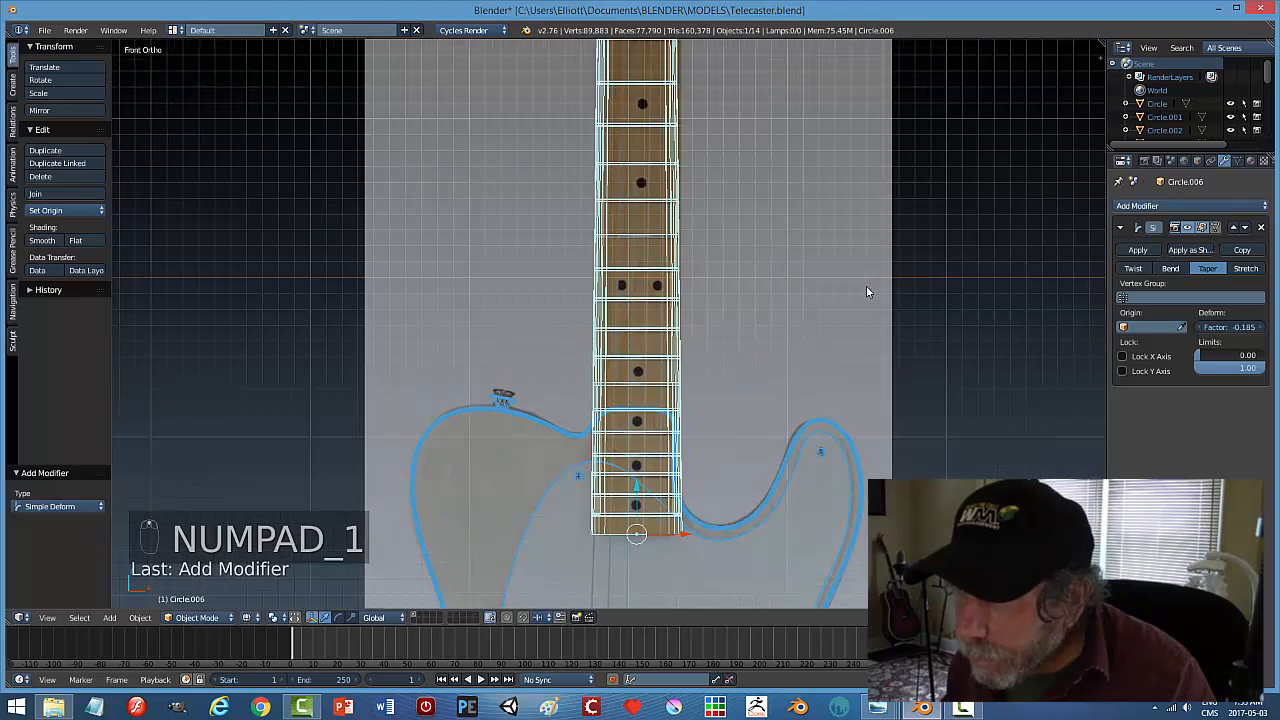
Compare the tapered neck with the front reference, return the guitar to solid shading and deselect all objects
{"action": "middle_click_drag", "start_coordinate": [831, 277], "coordinate": [812, 548], "text": "shift"}
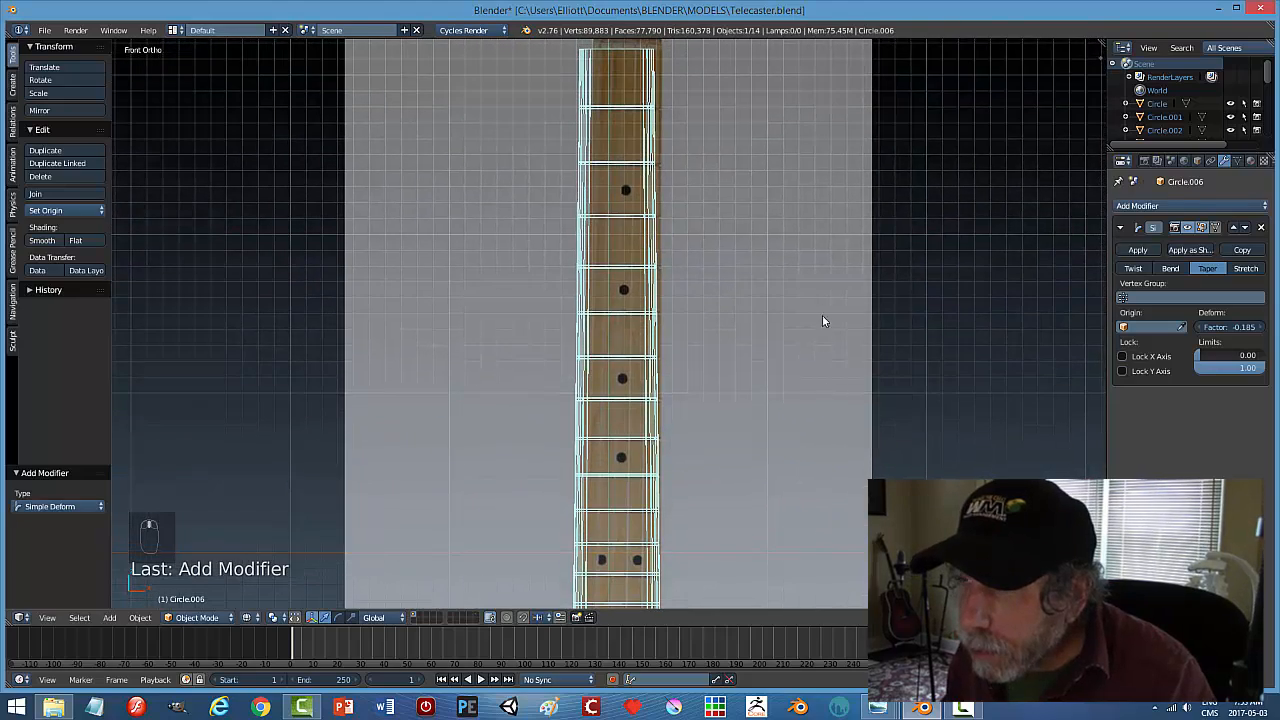
{"action": "mouse_move", "coordinate": [821, 296]}
{"action": "middle_mouse_down", "text": "shift"}
{"action": "mouse_move", "coordinate": [820, 341]}
{"action": "mouse_move", "coordinate": [817, 258]}
{"action": "middle_mouse_up", "text": "shift"}
{"action": "scroll", "coordinate": [817, 260], "scroll_direction": "down", "scroll_amount": 3}
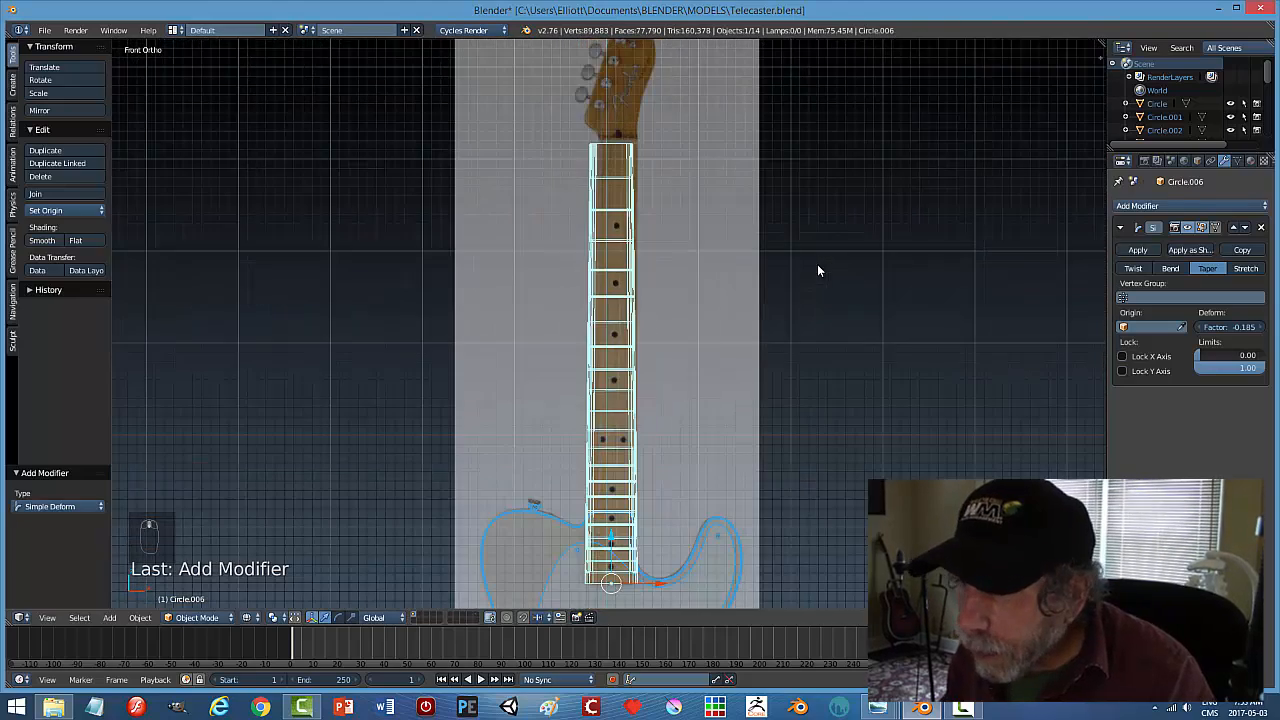
{"action": "middle_click_drag", "start_coordinate": [802, 374], "coordinate": [799, 347], "text": "shift"}
{"action": "key", "text": "z"}
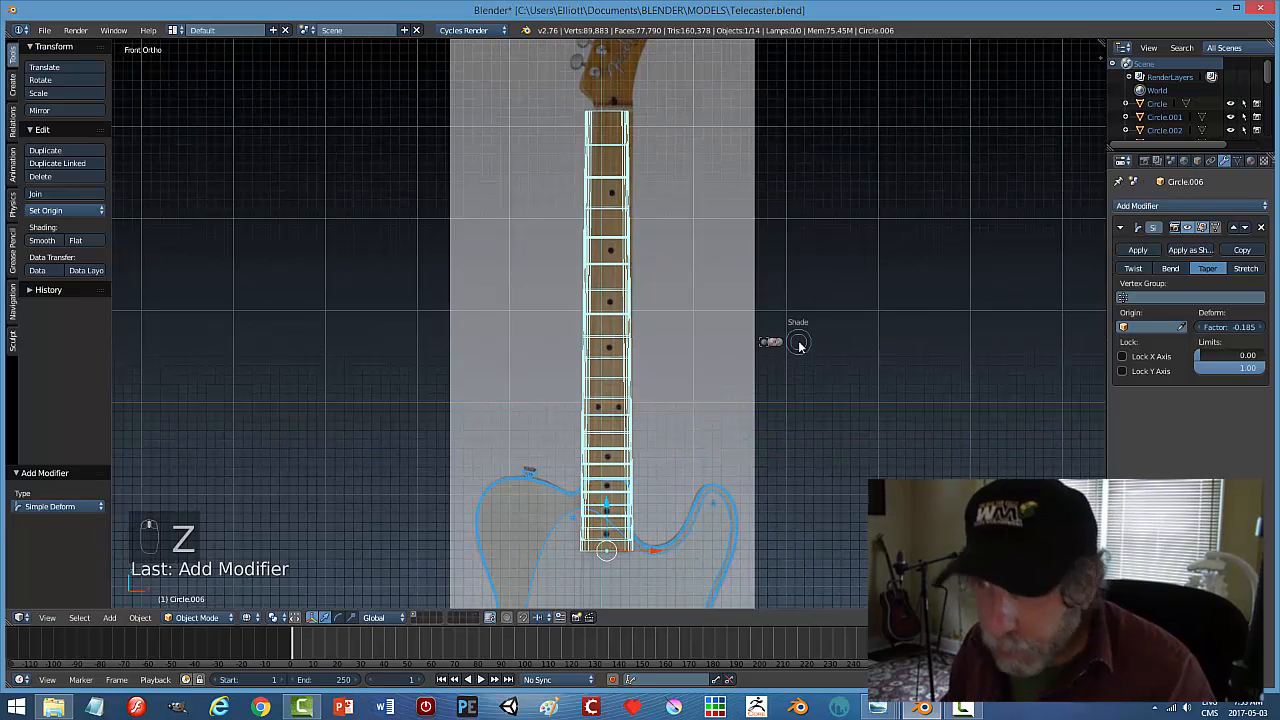
{"action": "left_click", "coordinate": [802, 391]}
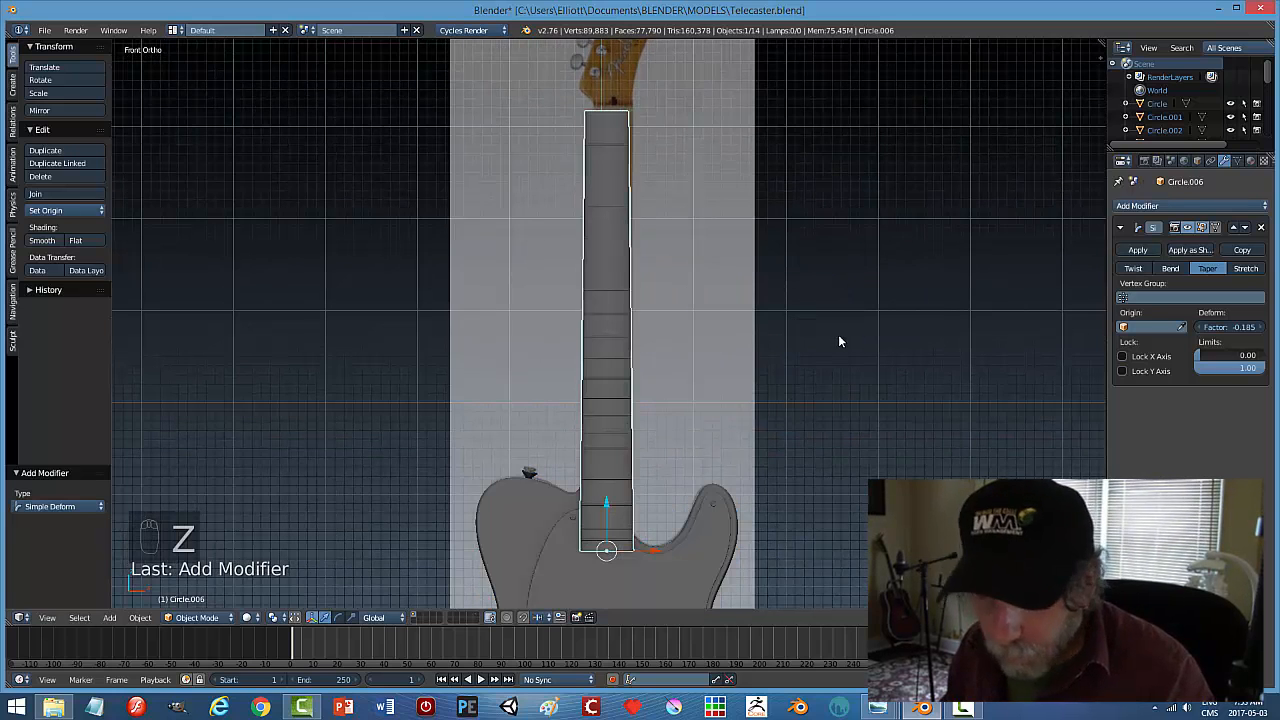
{"action": "key", "text": "a"}
{"action": "middle_click_drag", "start_coordinate": [817, 343], "coordinate": [634, 314]}
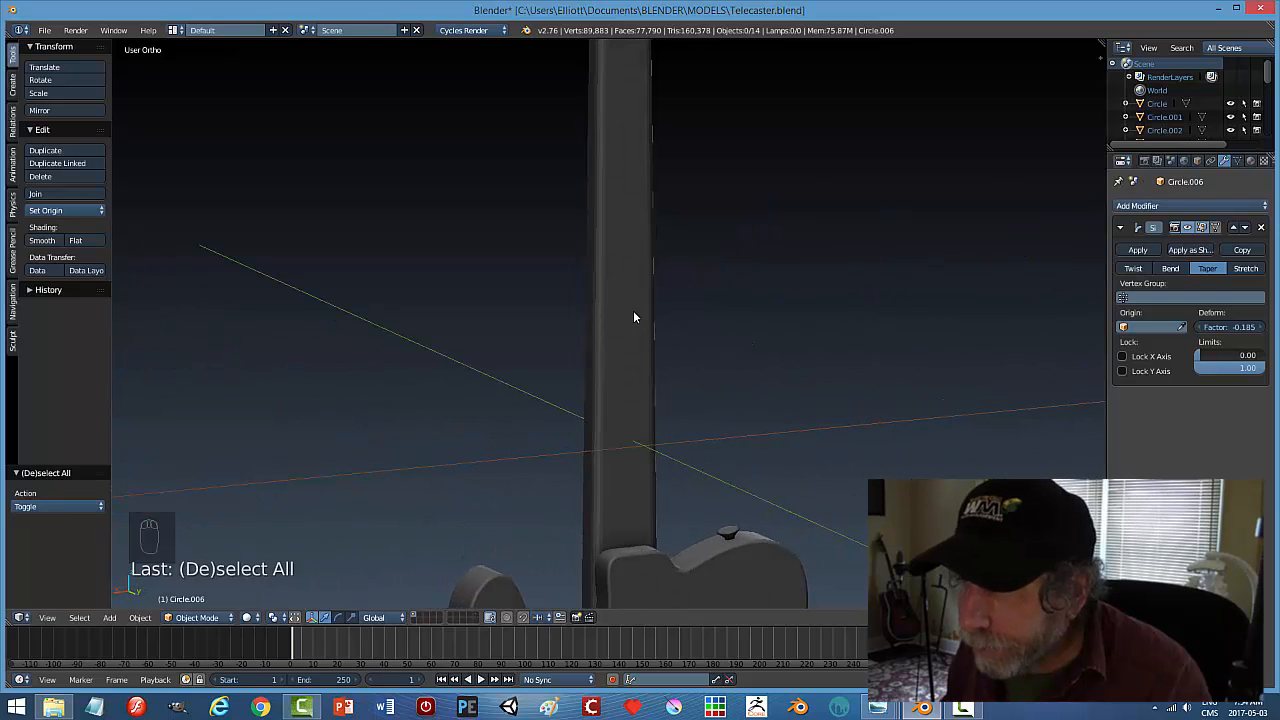
Examine the neck plate and neck joint in the rear reference photo 150810_043.jpg and compare them with the model's back
{"action": "key", "text": "Tab"}
{"action": "middle_click_drag", "start_coordinate": [766, 349], "coordinate": [610, 269]}
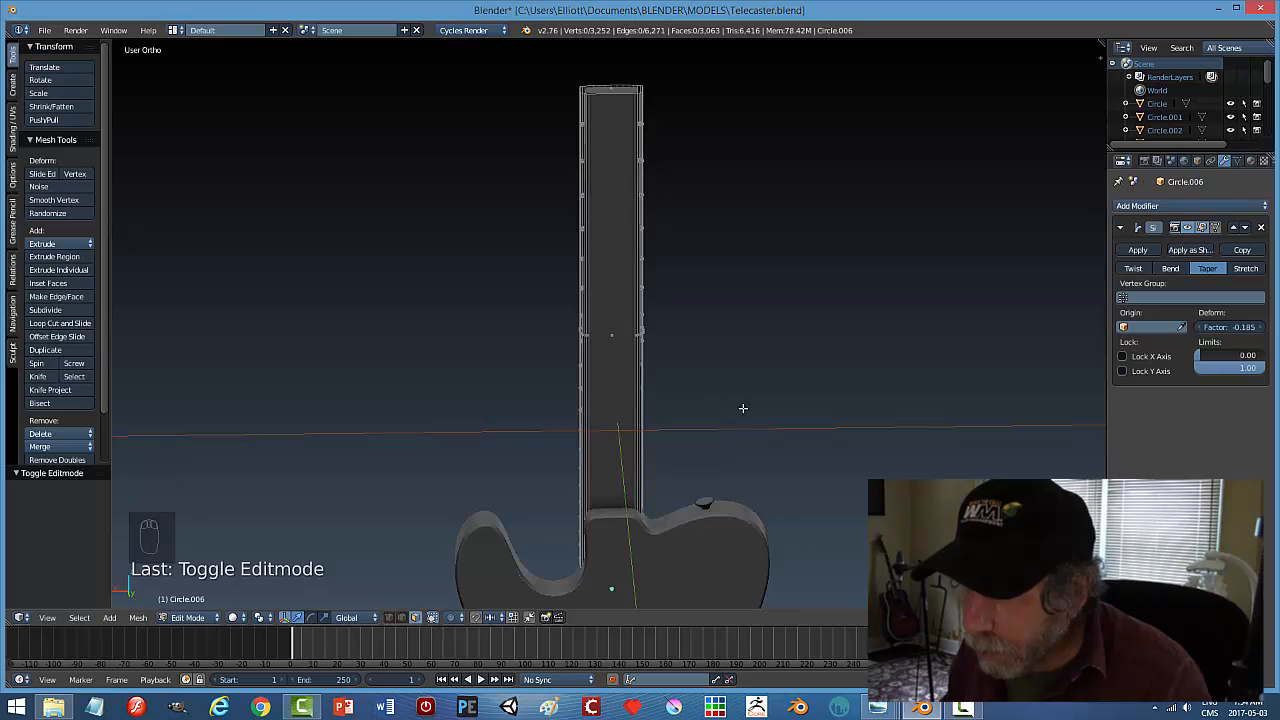
{"action": "middle_click_drag", "start_coordinate": [756, 455], "coordinate": [762, 250], "text": "shift"}
{"action": "scroll", "coordinate": [765, 356], "scroll_direction": "up", "scroll_amount": 4}
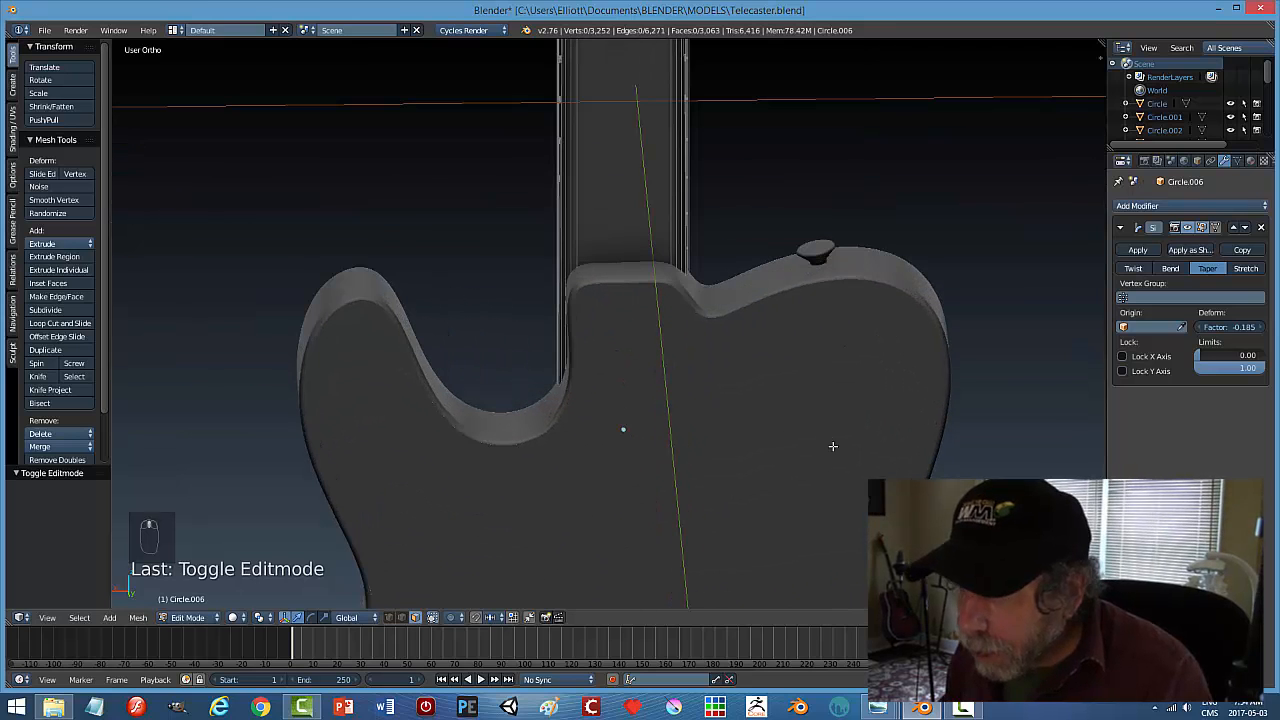
{"action": "mouse_move", "coordinate": [879, 709]}
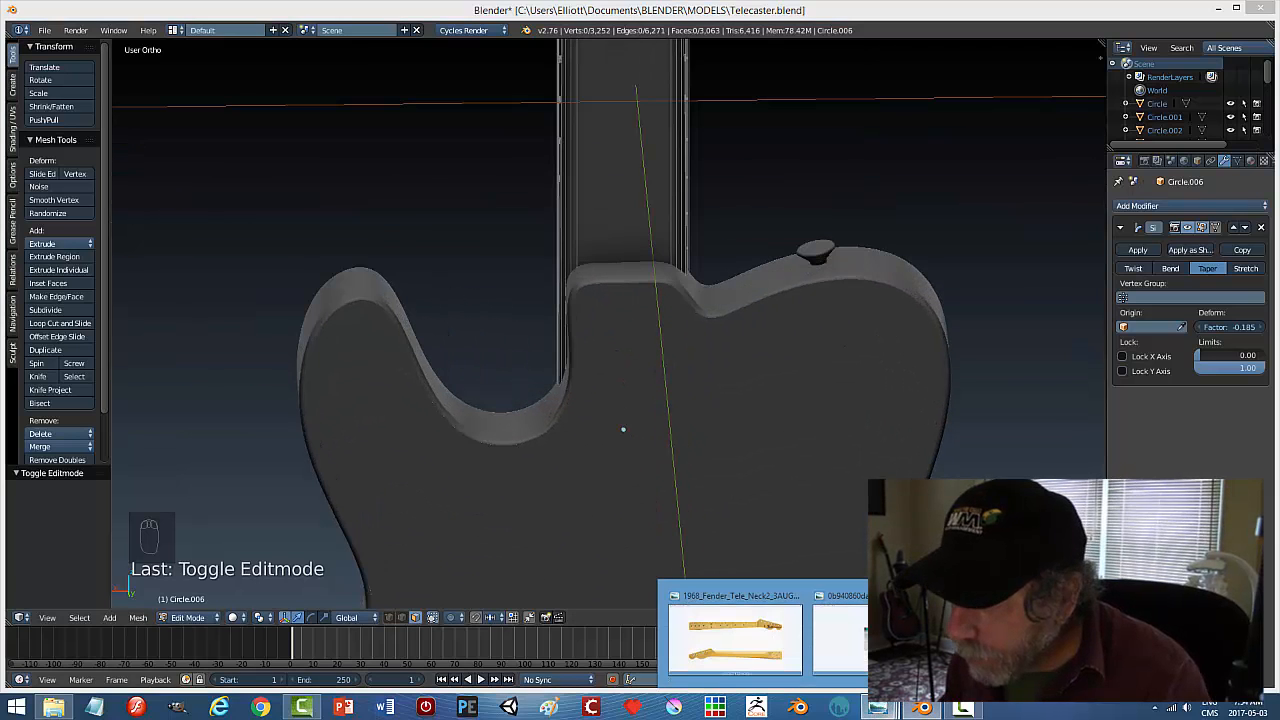
{"action": "left_click", "coordinate": [888, 640]}
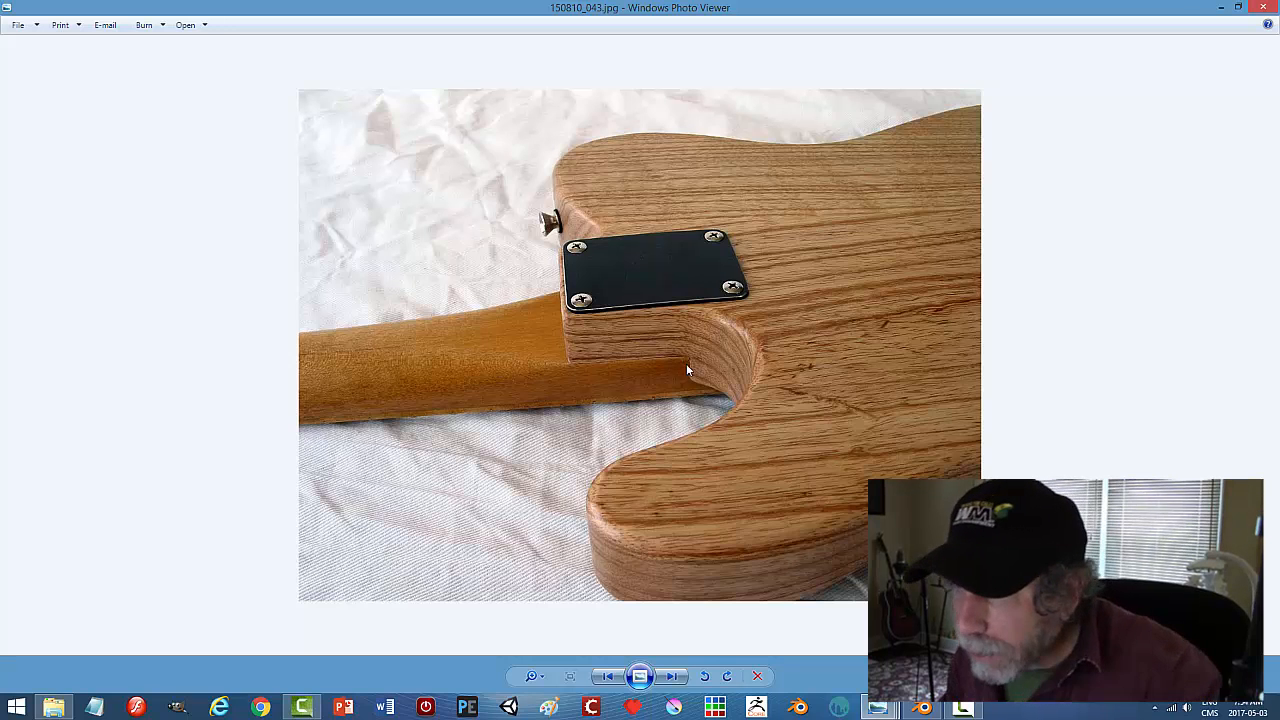
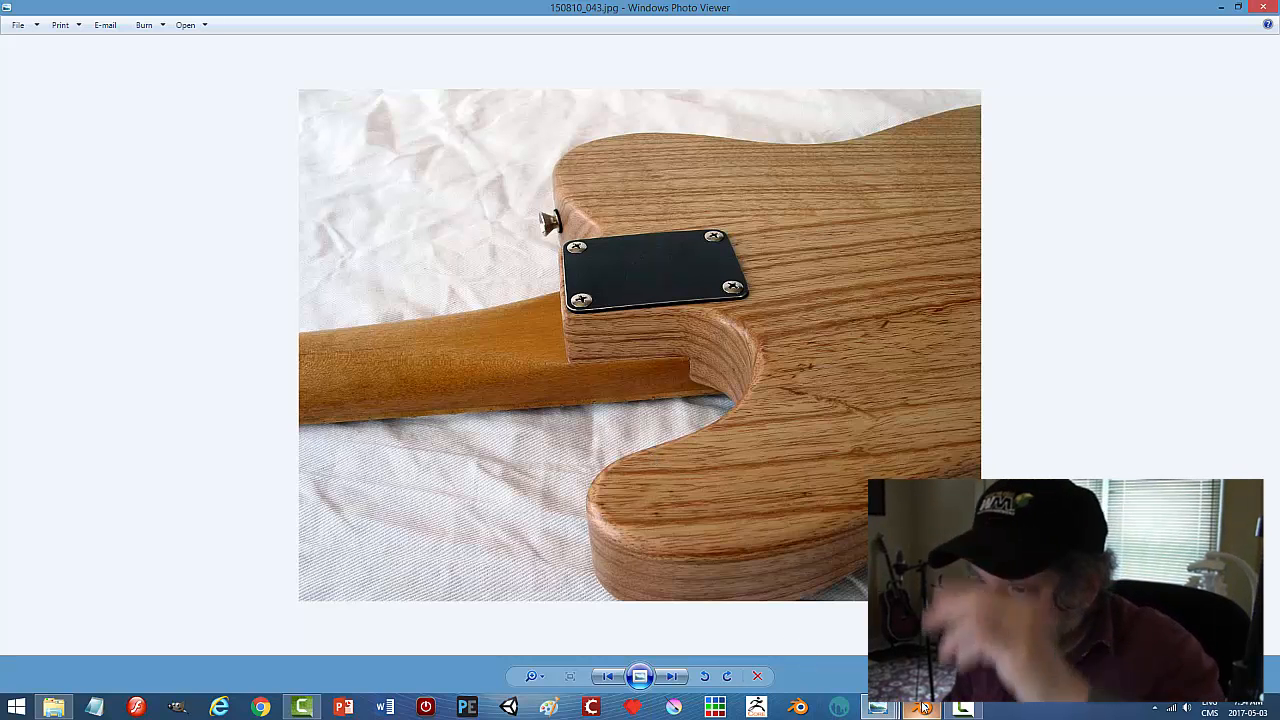
{"action": "left_click", "coordinate": [877, 710]}
{"action": "middle_click_drag", "start_coordinate": [719, 419], "coordinate": [711, 386]}
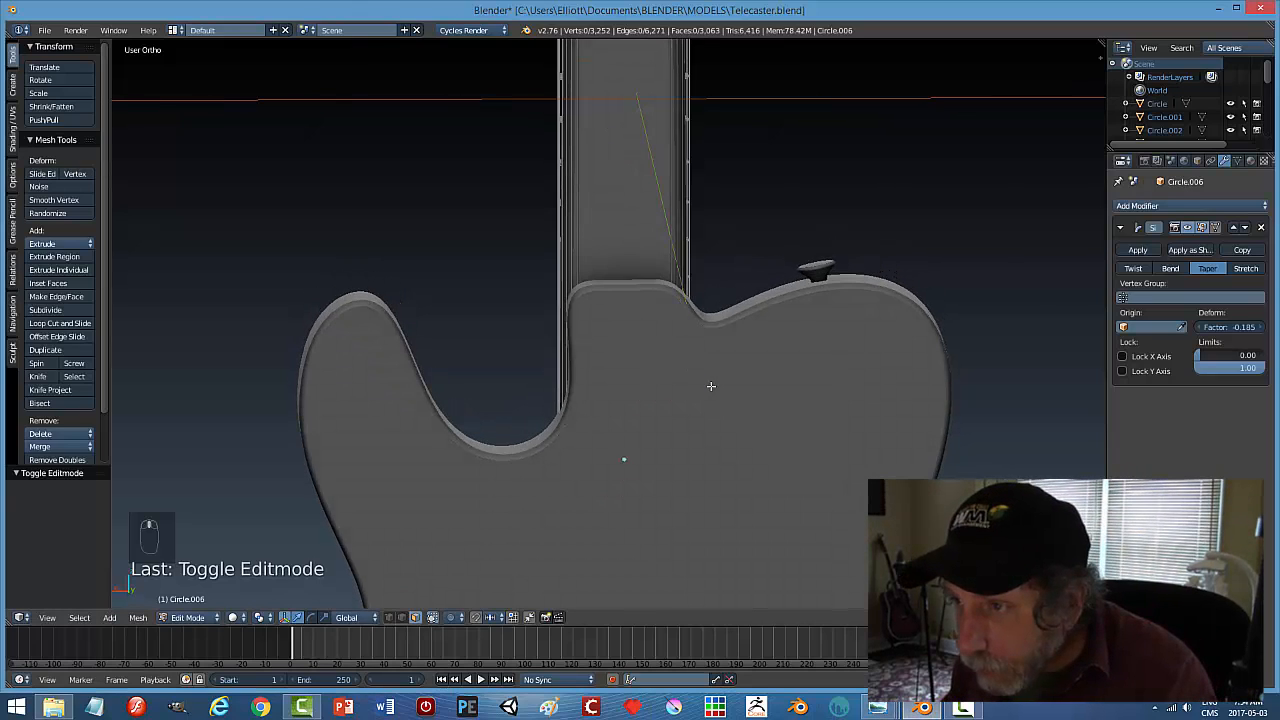
{"action": "scroll", "coordinate": [711, 385], "scroll_direction": "up", "scroll_amount": 1}
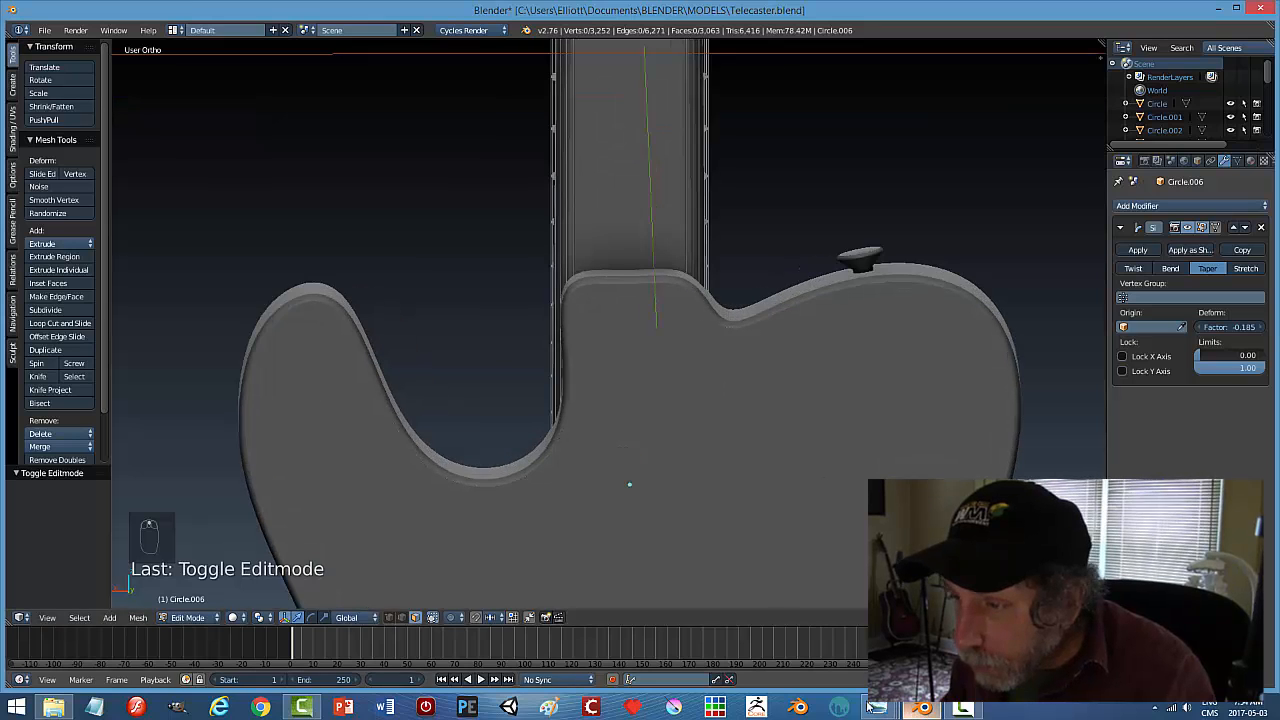
{"action": "mouse_move", "coordinate": [877, 708]}
{"action": "left_click", "coordinate": [1022, 640]}
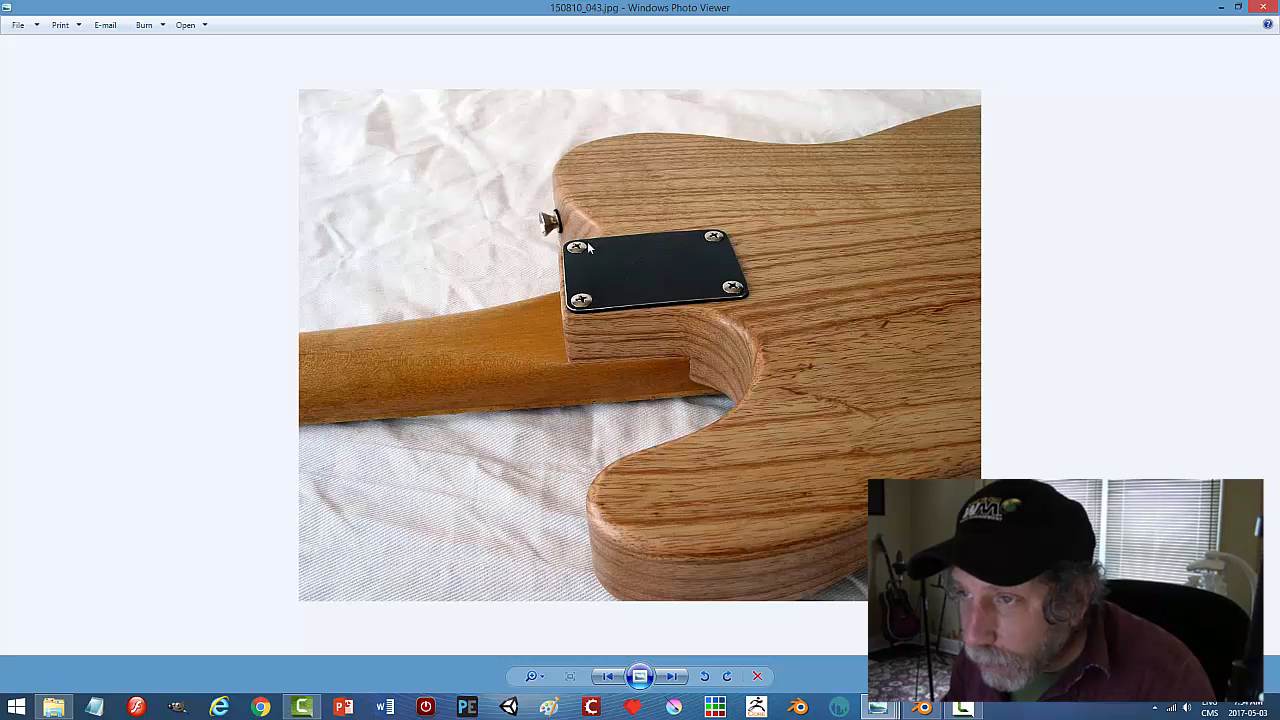
{"action": "left_click", "coordinate": [918, 708]}
{"action": "middle_click_drag", "start_coordinate": [814, 463], "coordinate": [827, 490]}
Return the neck to Object Mode, leave all objects deselected and save the file
{"action": "key", "text": "Tab"}
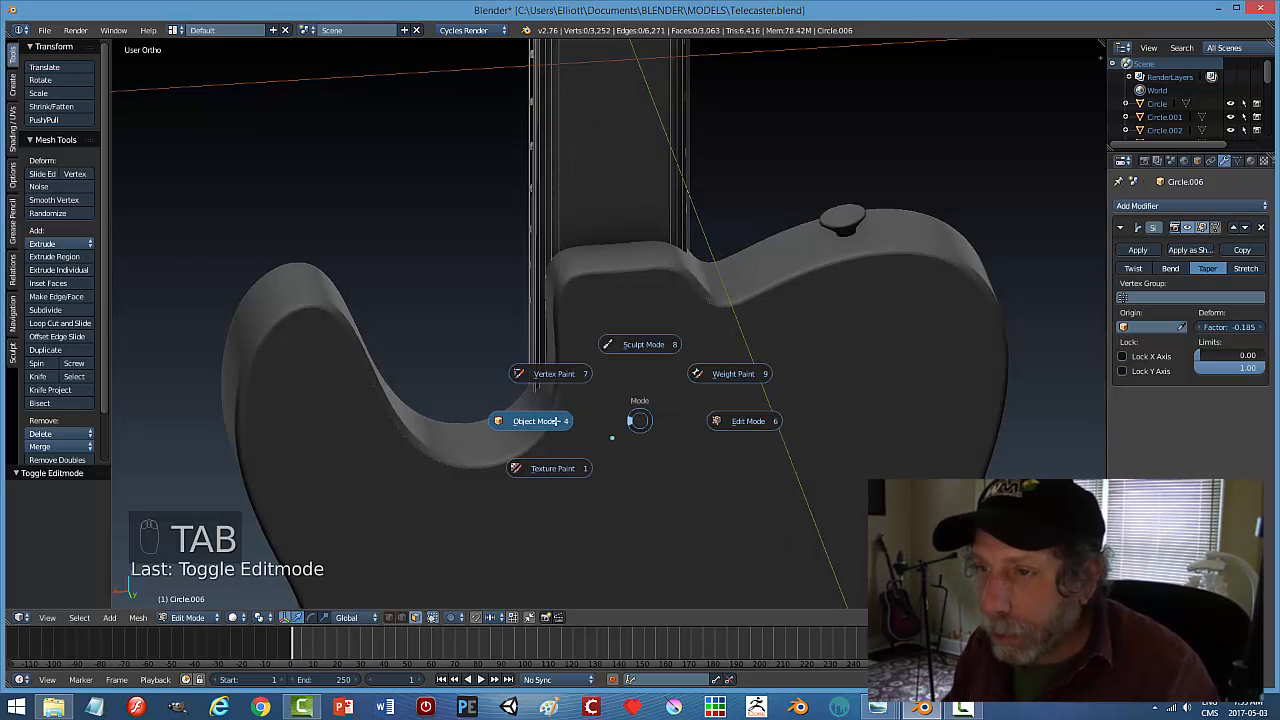
{"action": "mouse_move", "coordinate": [742, 425]}
{"action": "middle_mouse_down"}
{"action": "mouse_move", "coordinate": [776, 425]}
{"action": "mouse_move", "coordinate": [777, 463]}
{"action": "mouse_move", "coordinate": [691, 486]}
{"action": "mouse_move", "coordinate": [732, 512]}
{"action": "mouse_move", "coordinate": [783, 402]}
{"action": "middle_mouse_up"}
{"action": "key", "text": "a"}
{"action": "key", "text": "a"}
{"action": "key", "text": "ctrl+s"}
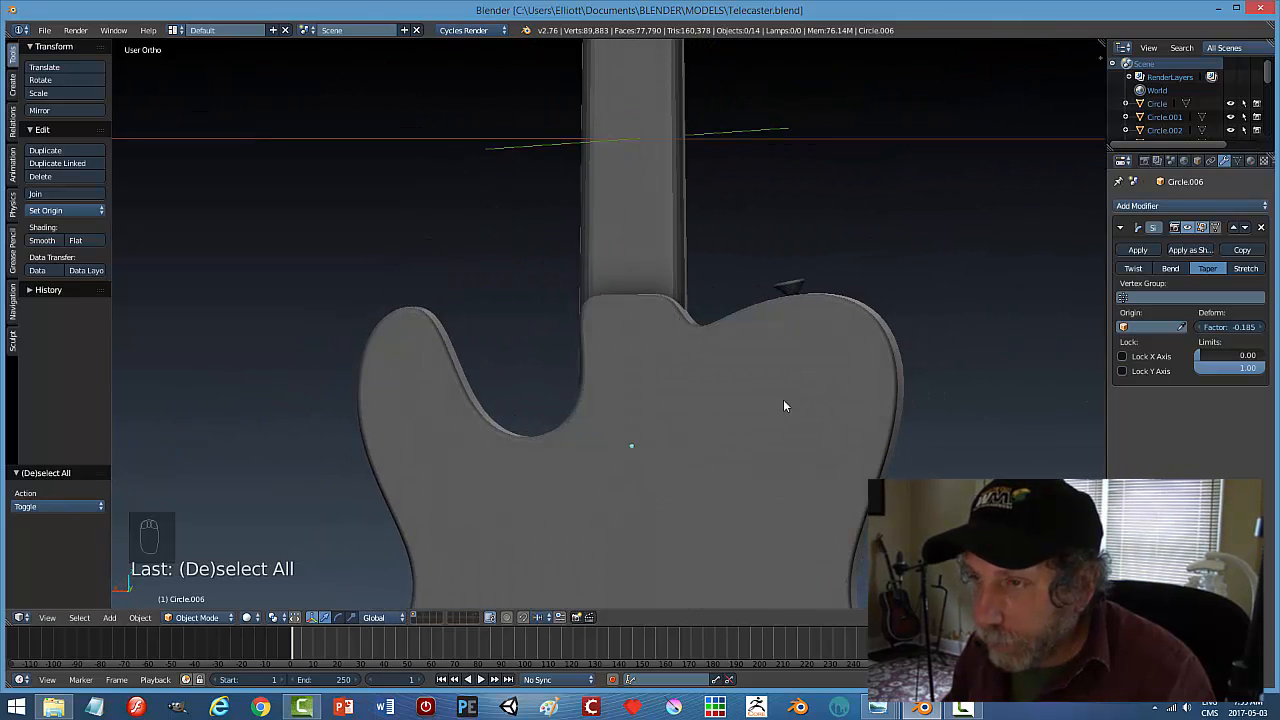
Add a plane mesh for the neck plate and rotate it 90° about the X axis
{"action": "scroll", "coordinate": [783, 403], "scroll_direction": "down", "scroll_amount": 5}
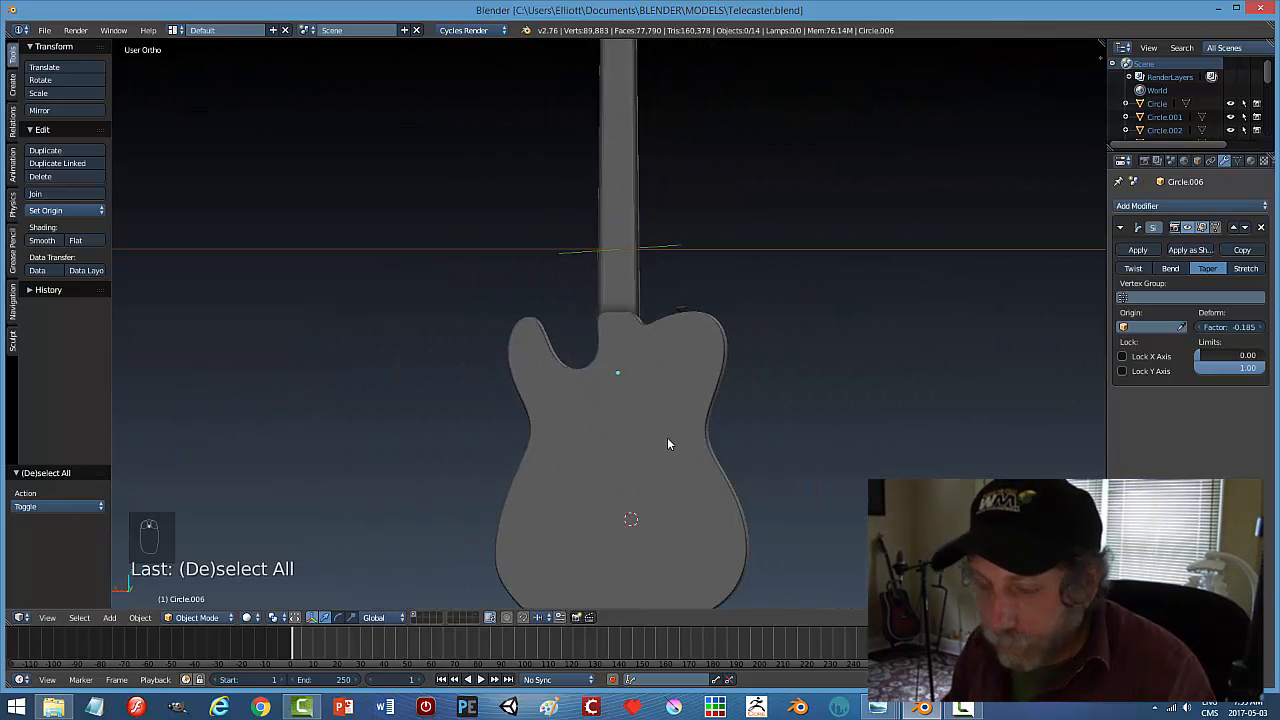
{"action": "key", "text": "shift+a"}
{"action": "mouse_move", "coordinate": [668, 441]}
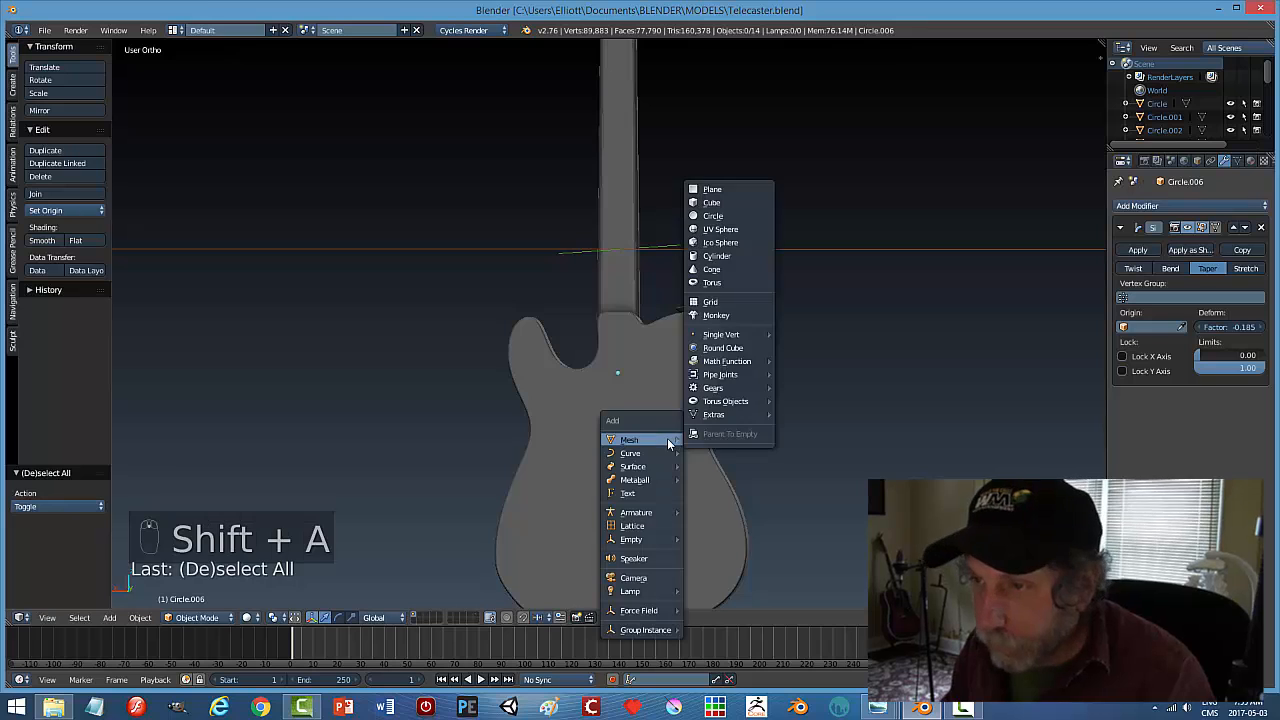
{"action": "left_click", "coordinate": [747, 190]}
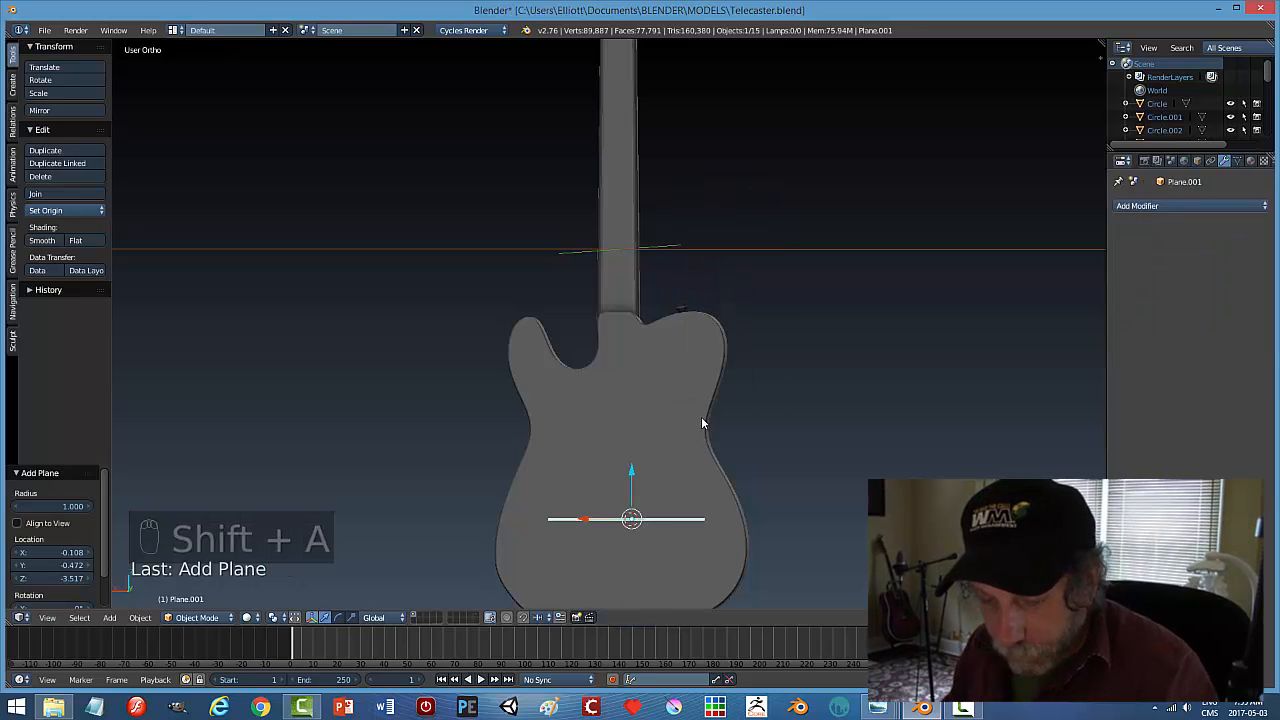
{"action": "key", "text": "r"}
{"action": "key", "text": "x"}
{"action": "key", "text": "9"}
{"action": "key", "text": "0"}
{"action": "key", "text": "Return"}
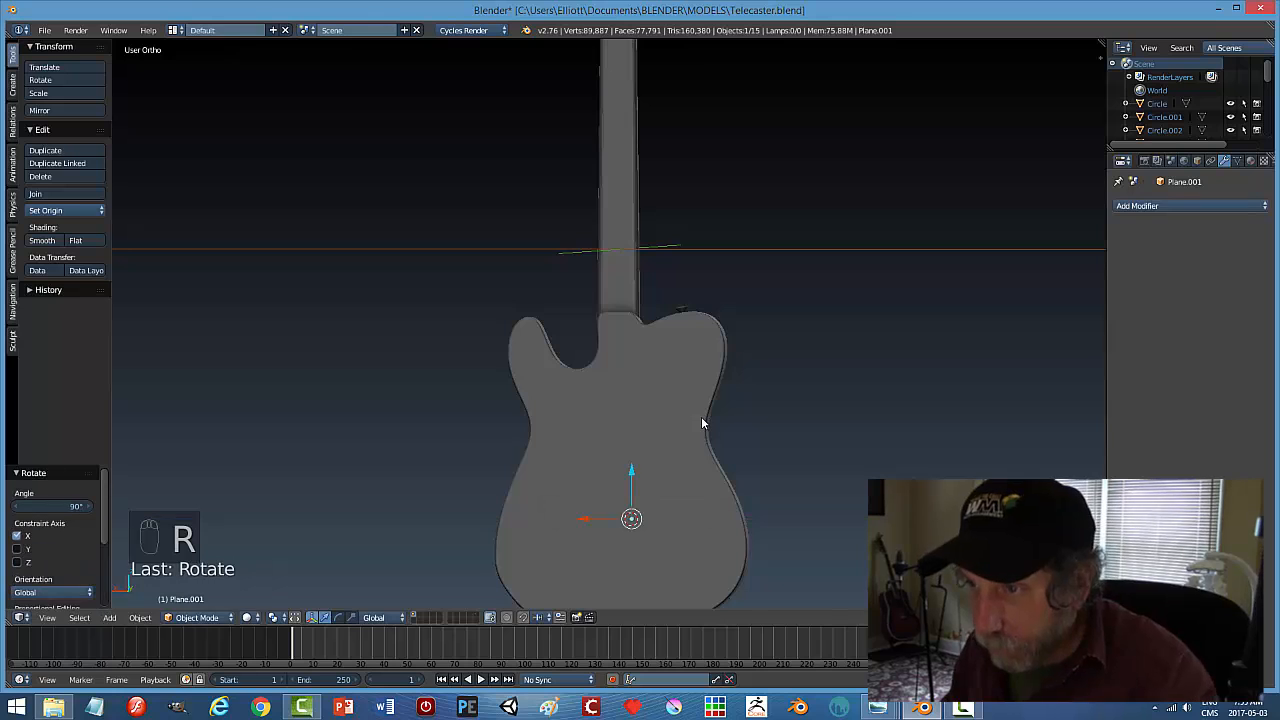
Move the plane about 0.605 along Y so it sits behind the guitar body
{"action": "middle_click_drag", "start_coordinate": [688, 482], "coordinate": [605, 523]}
{"action": "mouse_move", "coordinate": [605, 523]}
{"action": "left_mouse_down"}
{"action": "mouse_move", "coordinate": [578, 523]}
{"action": "mouse_move", "coordinate": [605, 515]}
{"action": "left_mouse_up"}
{"action": "key", "text": "KP_1"}
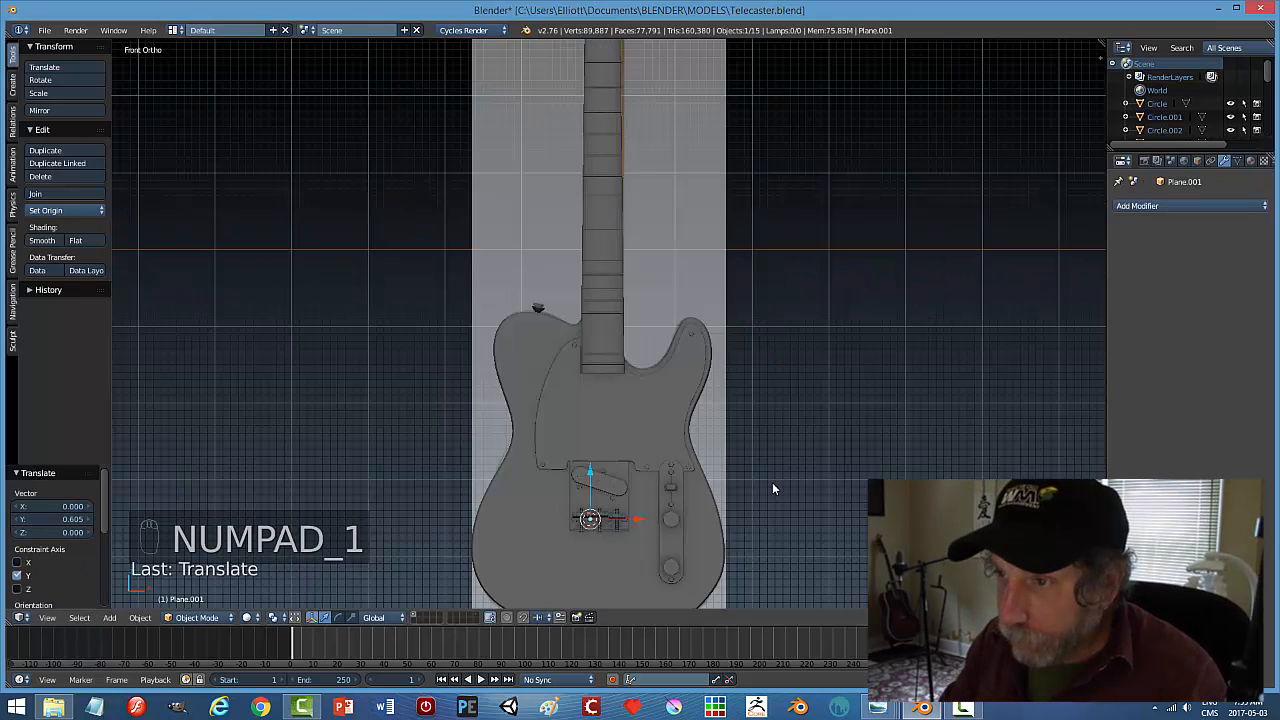
{"action": "key", "text": "ctrl+KP_1"}
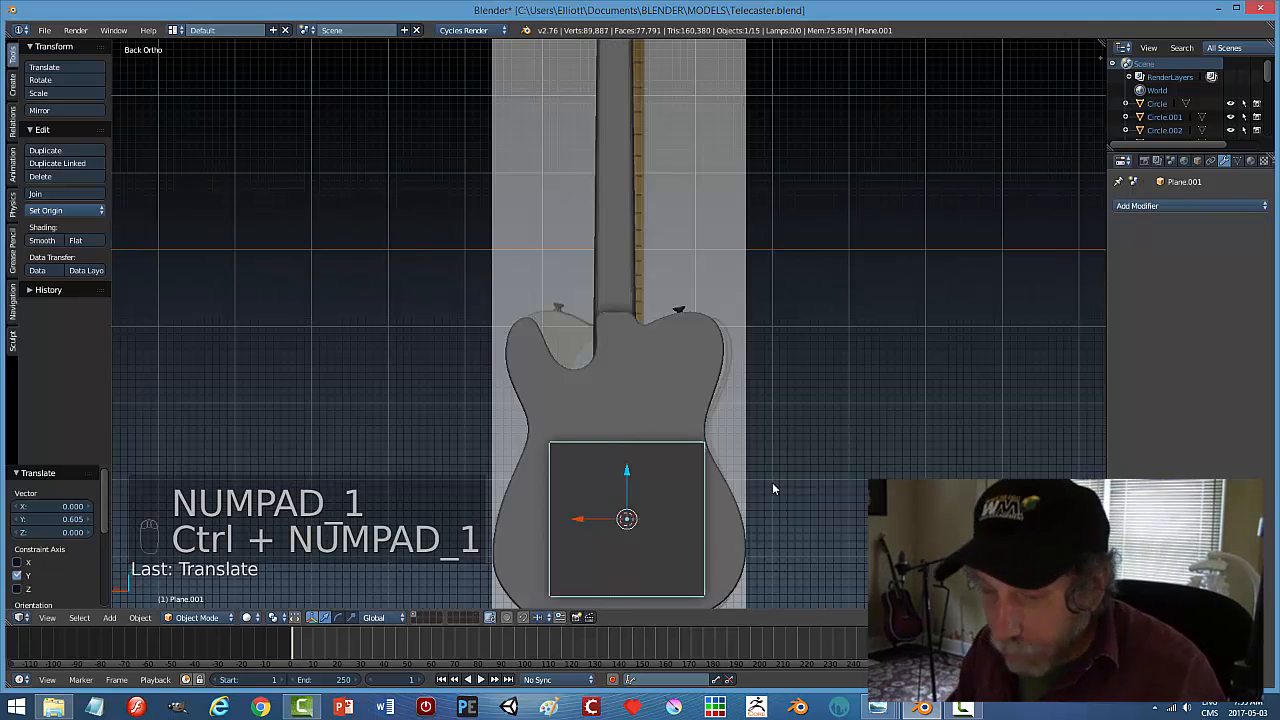
{"action": "key", "text": "KP_1"}
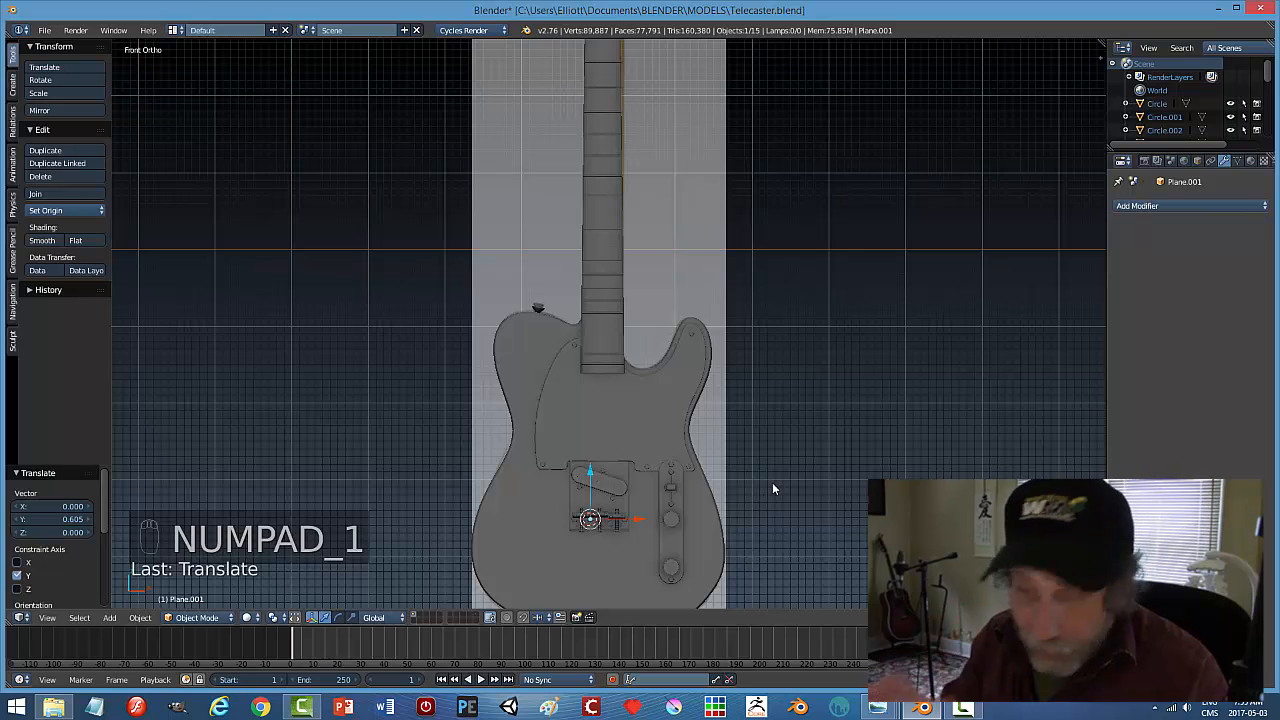
{"action": "key", "text": "ctrl+KP_1"}
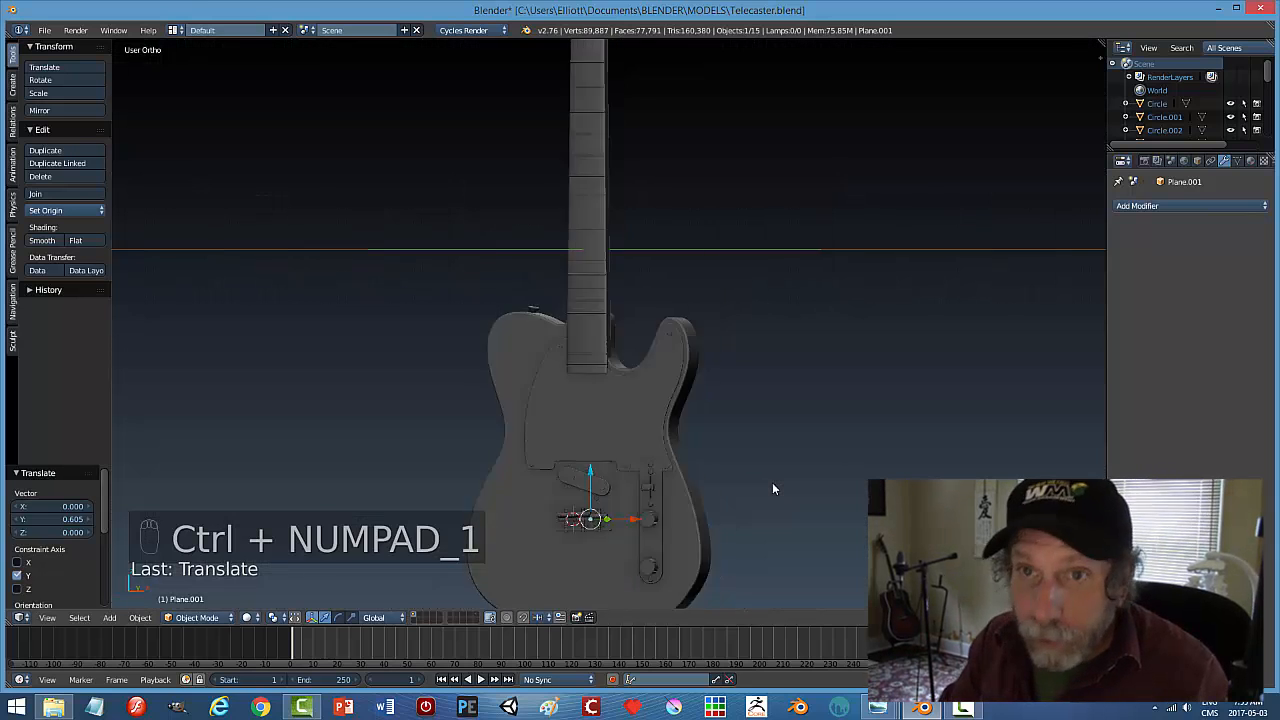
{"action": "key", "text": "KP_7"}
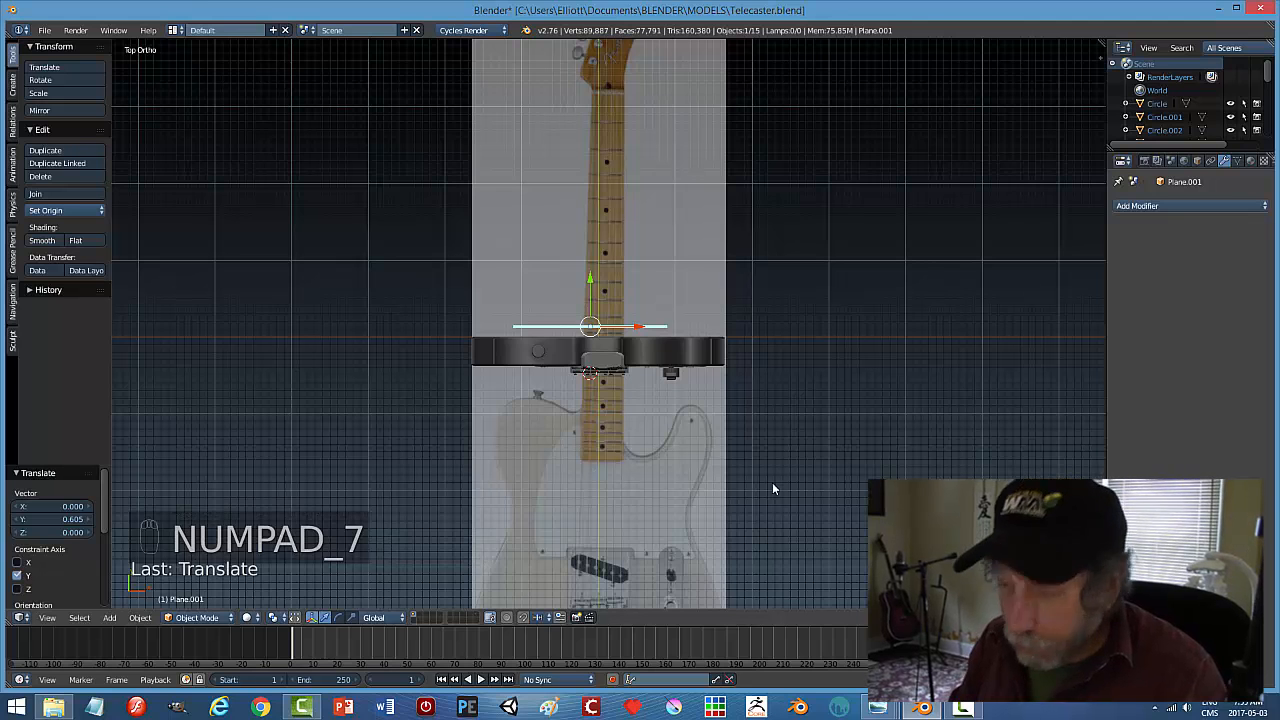
{"action": "key", "text": "ctrl+KP_7"}
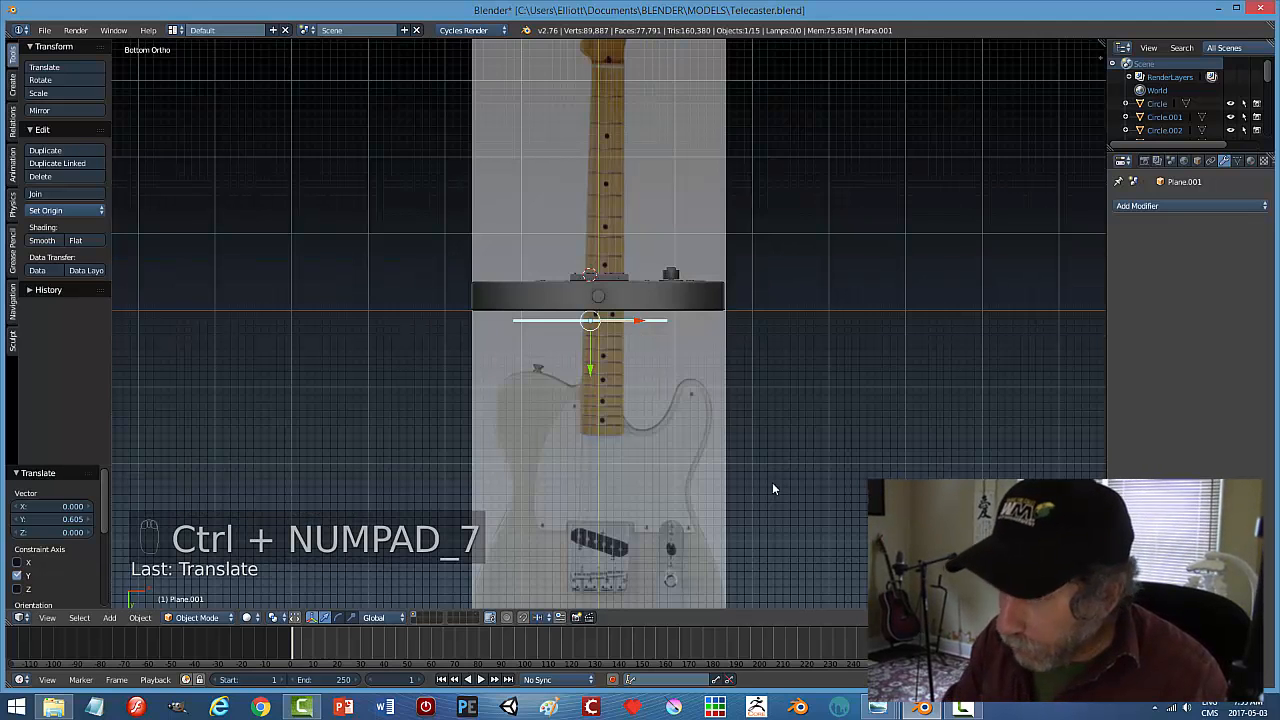
{"action": "key", "text": "KP_1"}
{"action": "key", "text": "ctrl+KP_1"}
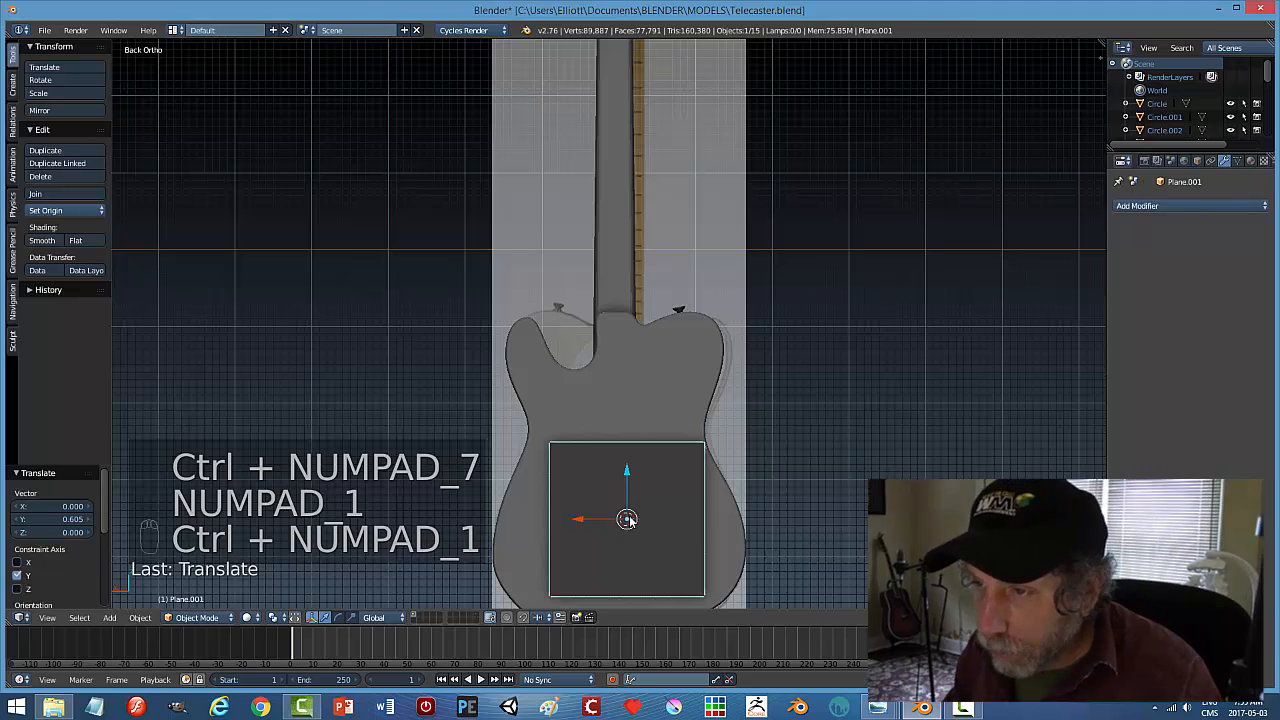
Raise the plane about 1.955 along Z to the neck joint and scale it down by a factor of about 0.4
{"action": "left_click_drag", "start_coordinate": [627, 474], "coordinate": [637, 327]}
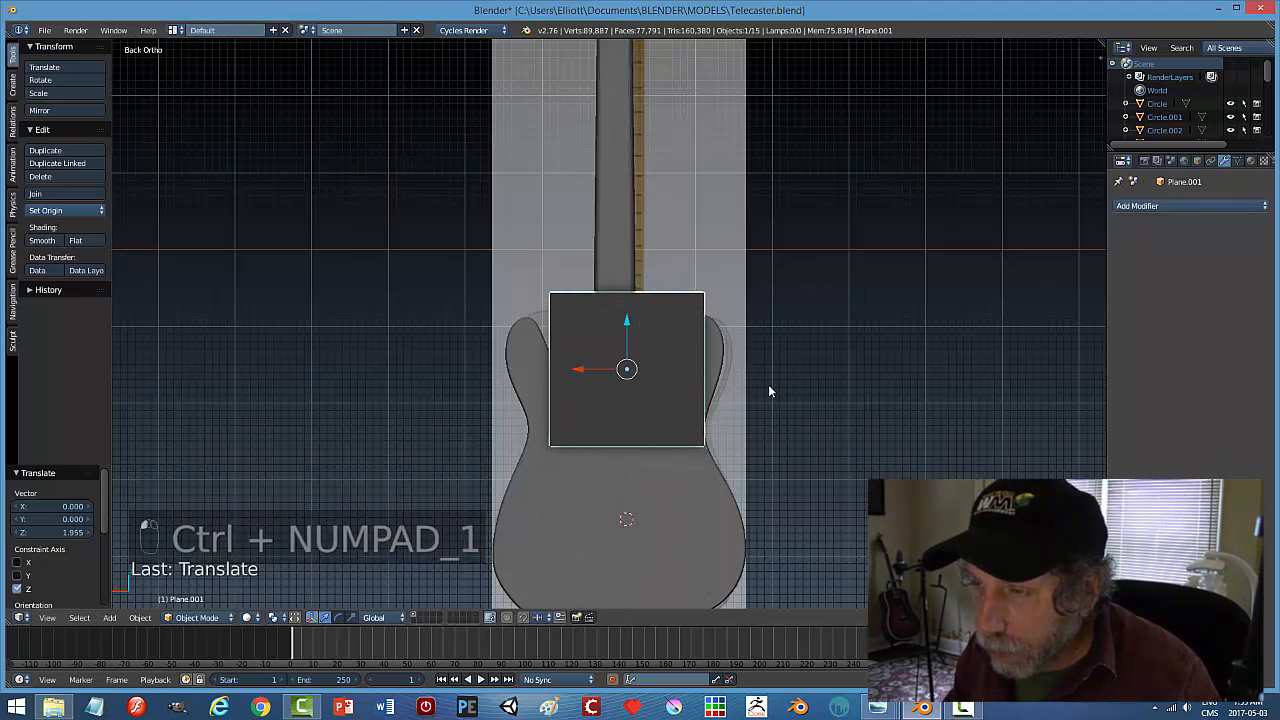
{"action": "key", "text": "s"}
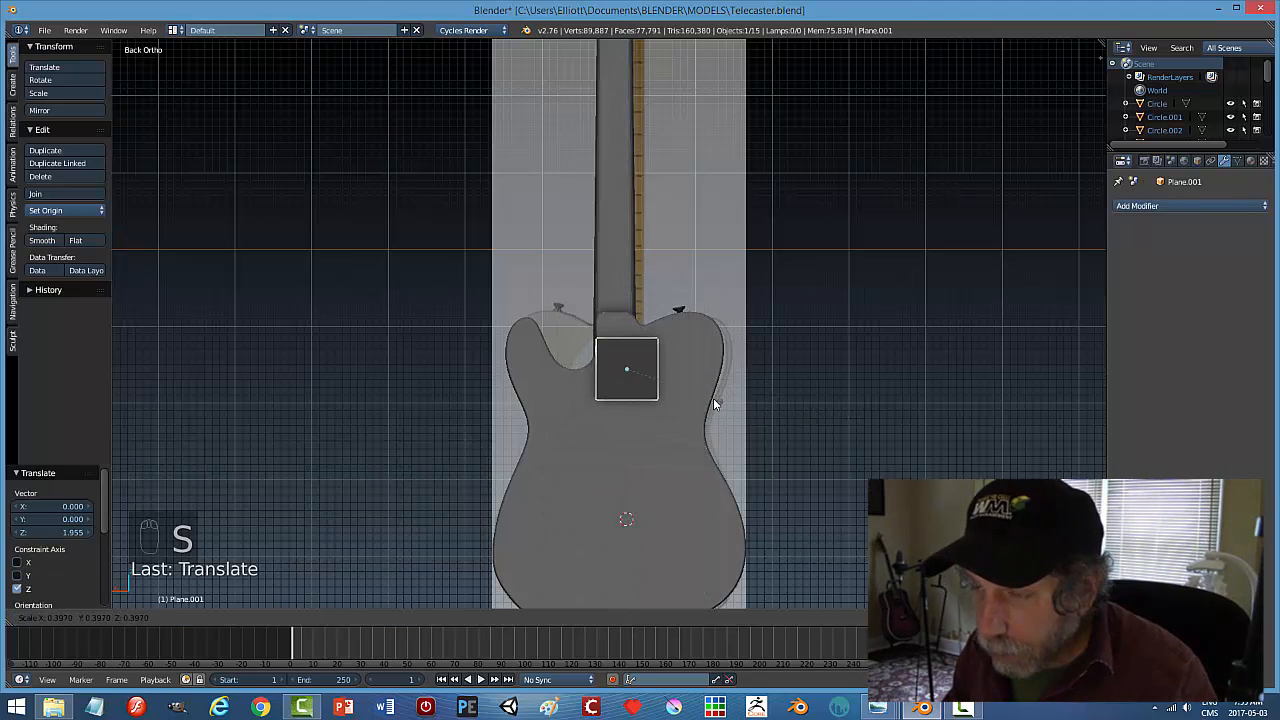
{"action": "left_click", "coordinate": [708, 398]}
Move the plane about 0.114 along Y toward the body's back and scale it down by a factor of about 0.605
{"action": "middle_click_drag", "start_coordinate": [648, 392], "coordinate": [579, 391]}
{"action": "left_click_drag", "start_coordinate": [572, 375], "coordinate": [585, 379]}
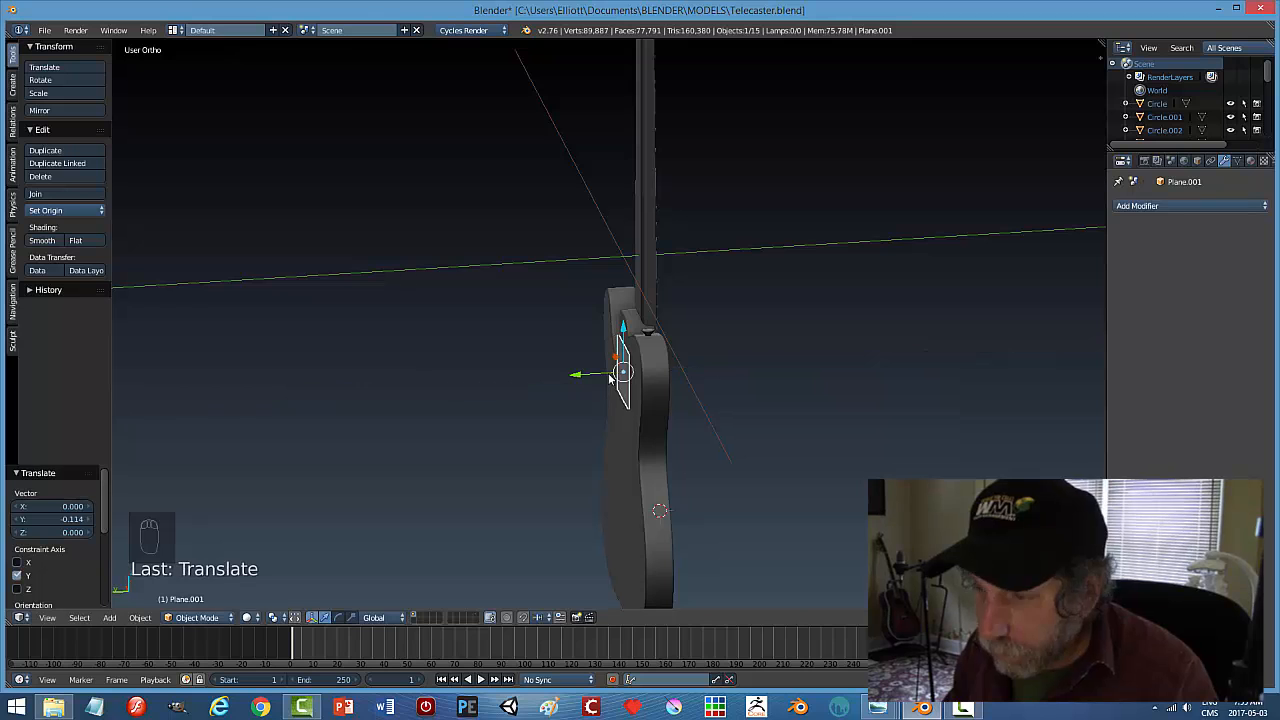
{"action": "key", "text": "KP_1"}
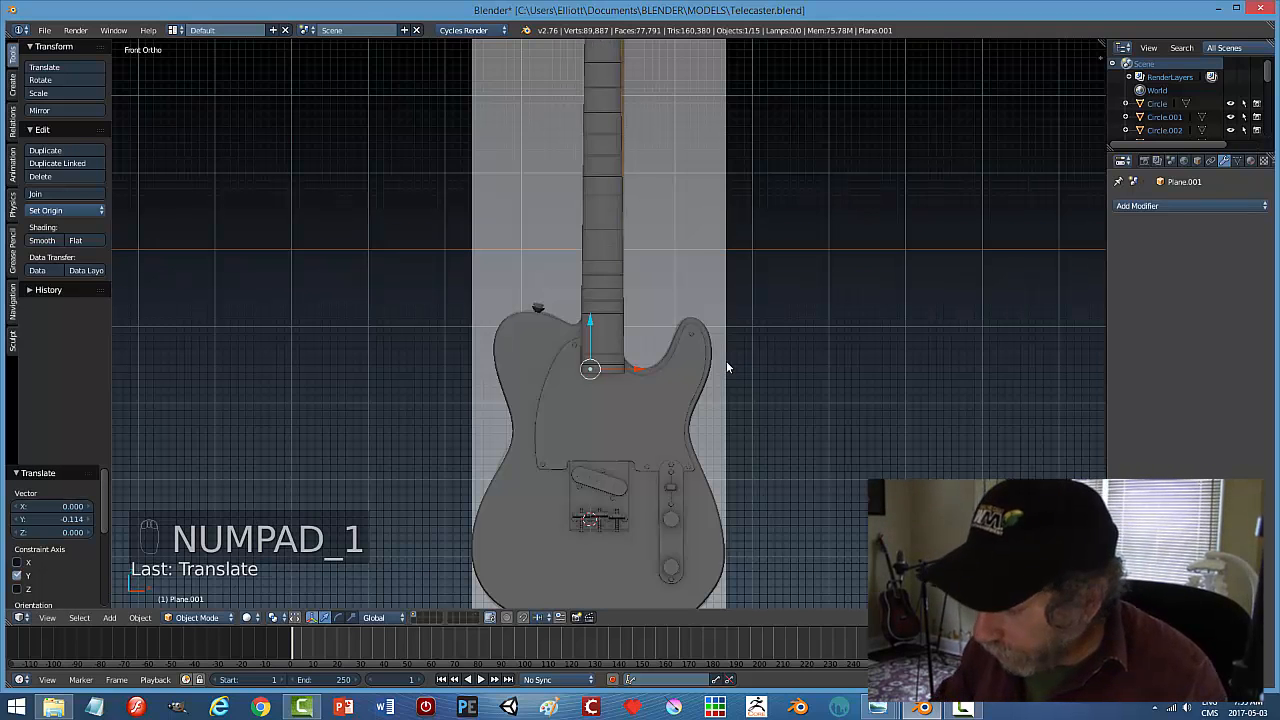
{"action": "key", "text": "ctrl+KP_1"}
{"action": "scroll", "coordinate": [727, 367], "scroll_direction": "up", "scroll_amount": 6}
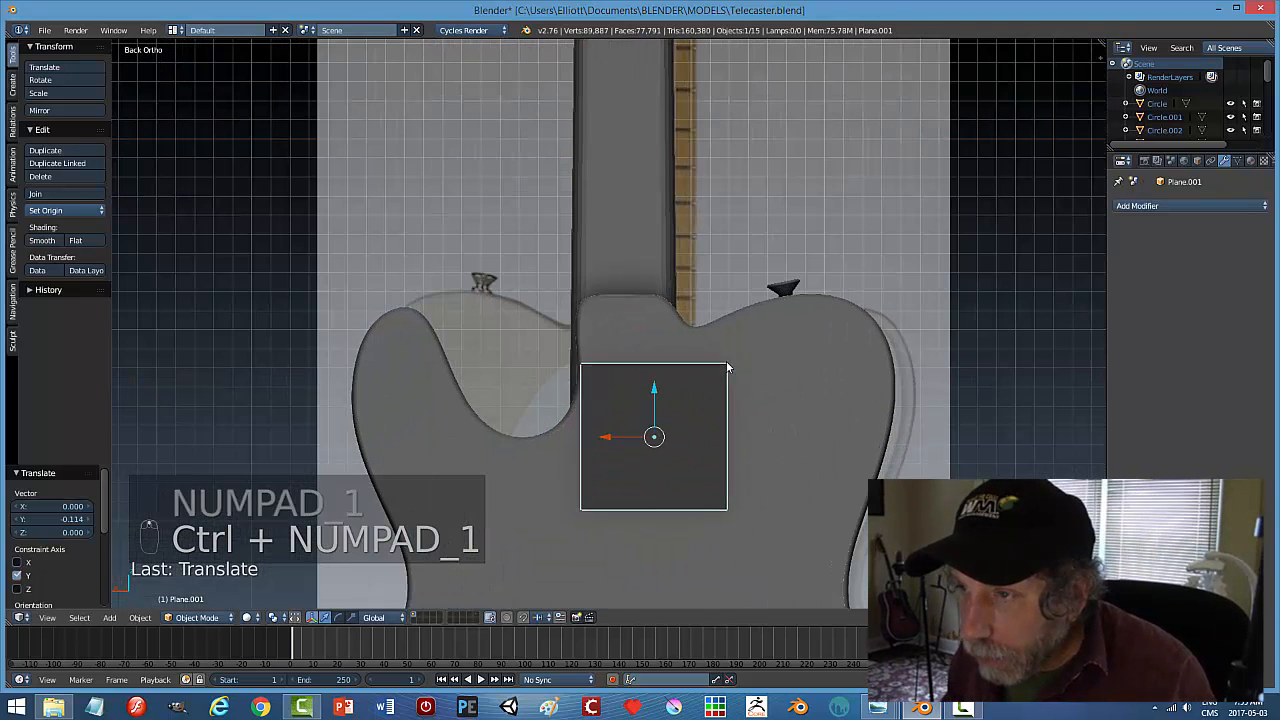
{"action": "key", "text": "s"}
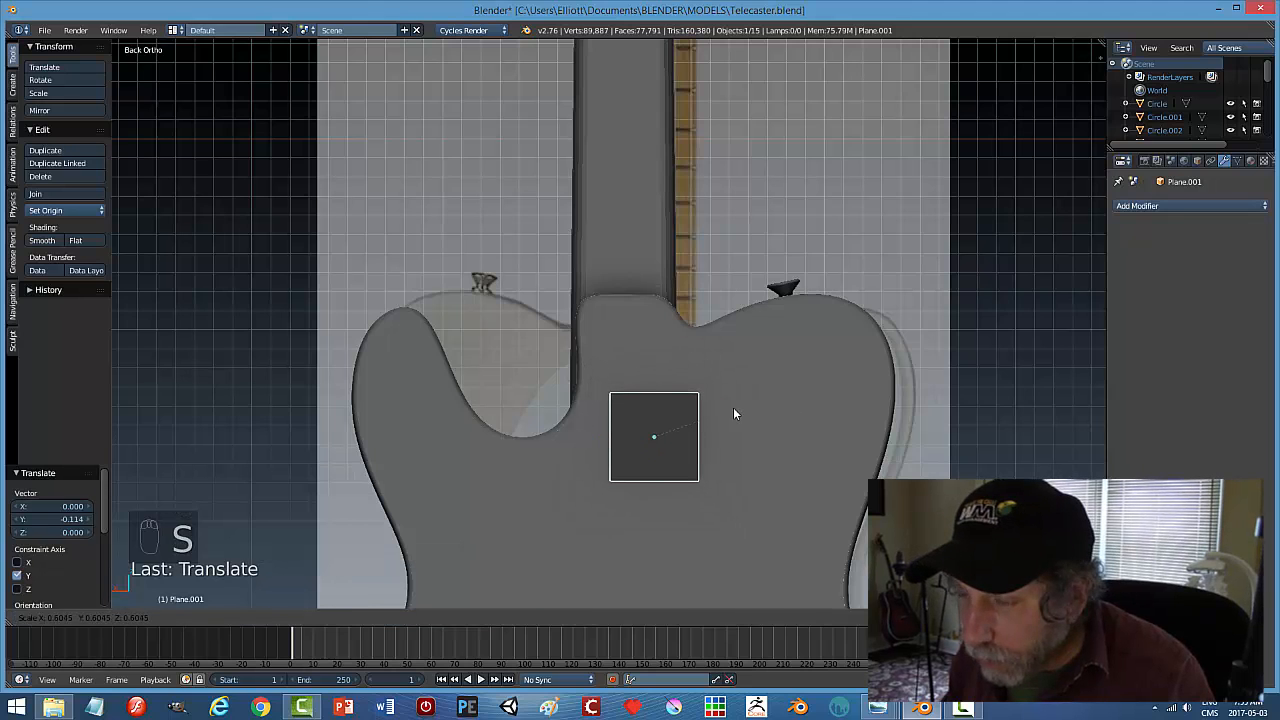
{"action": "left_click", "coordinate": [733, 414]}
Position the plane over the neck heel by moving it about 0.14 along X and 0.475 up along Z
{"action": "key", "text": "g"}
{"action": "key", "text": "x"}
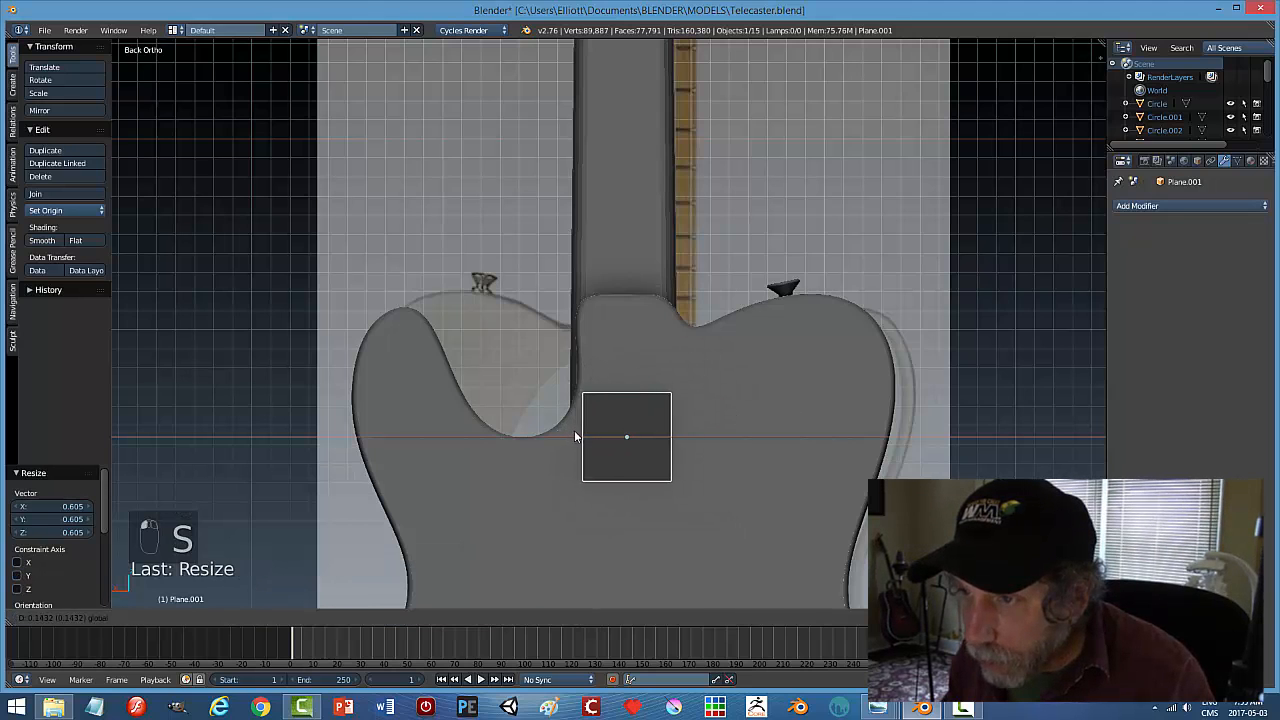
{"action": "left_click", "coordinate": [574, 430]}
{"action": "key", "text": "g"}
{"action": "key", "text": "z"}
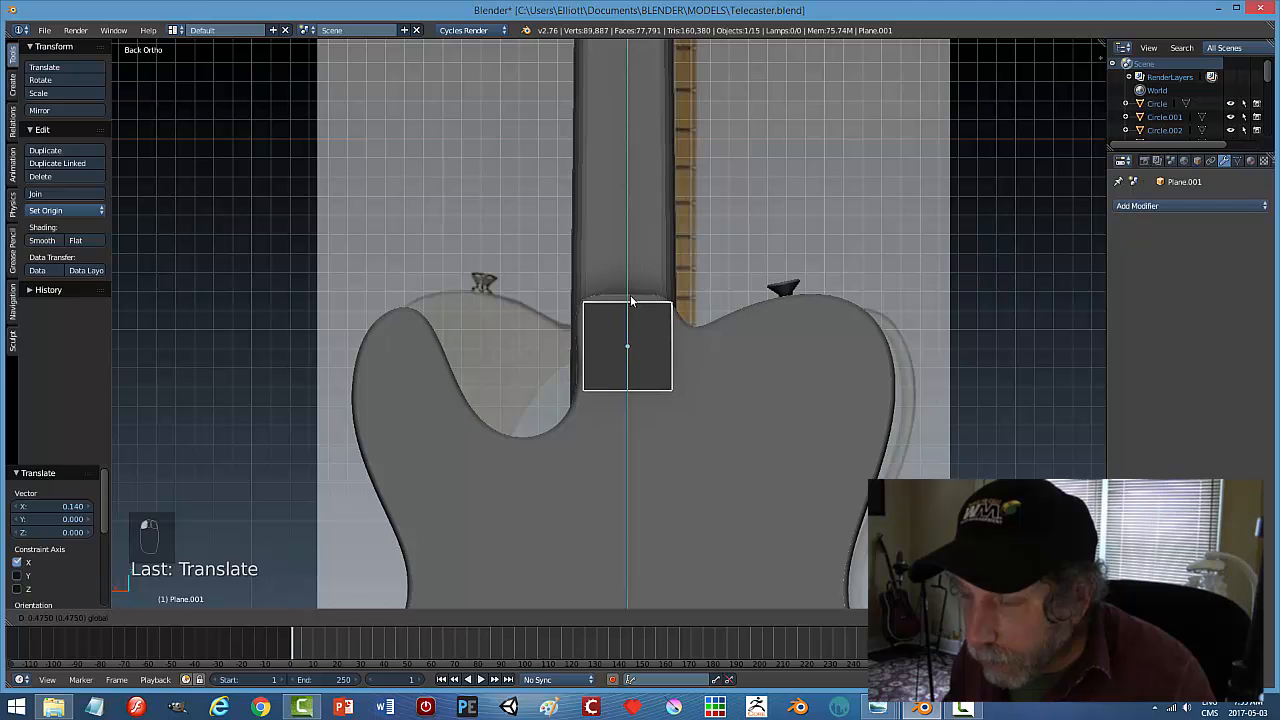
{"action": "left_click", "coordinate": [631, 300]}
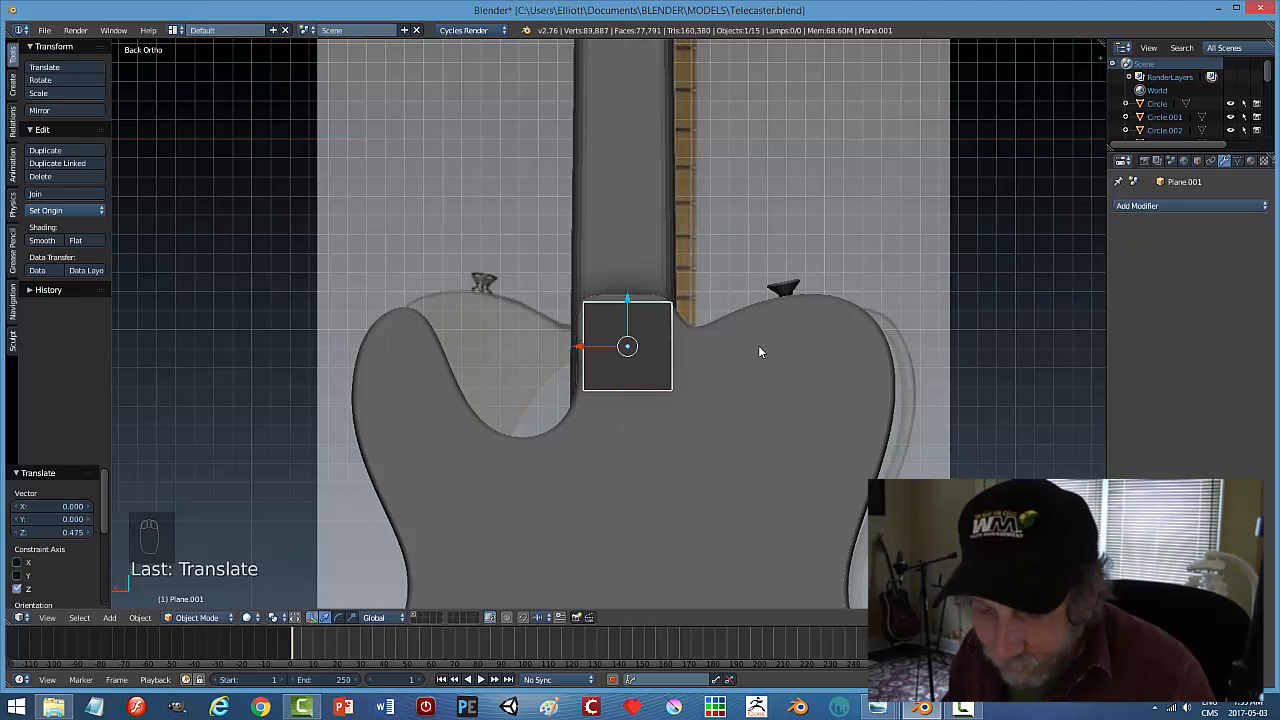
Scale the plane by about 0.88 to fit within the neck heel and raise it about 0.012 along Z
{"action": "scroll", "coordinate": [758, 351], "scroll_direction": "up", "scroll_amount": 2}
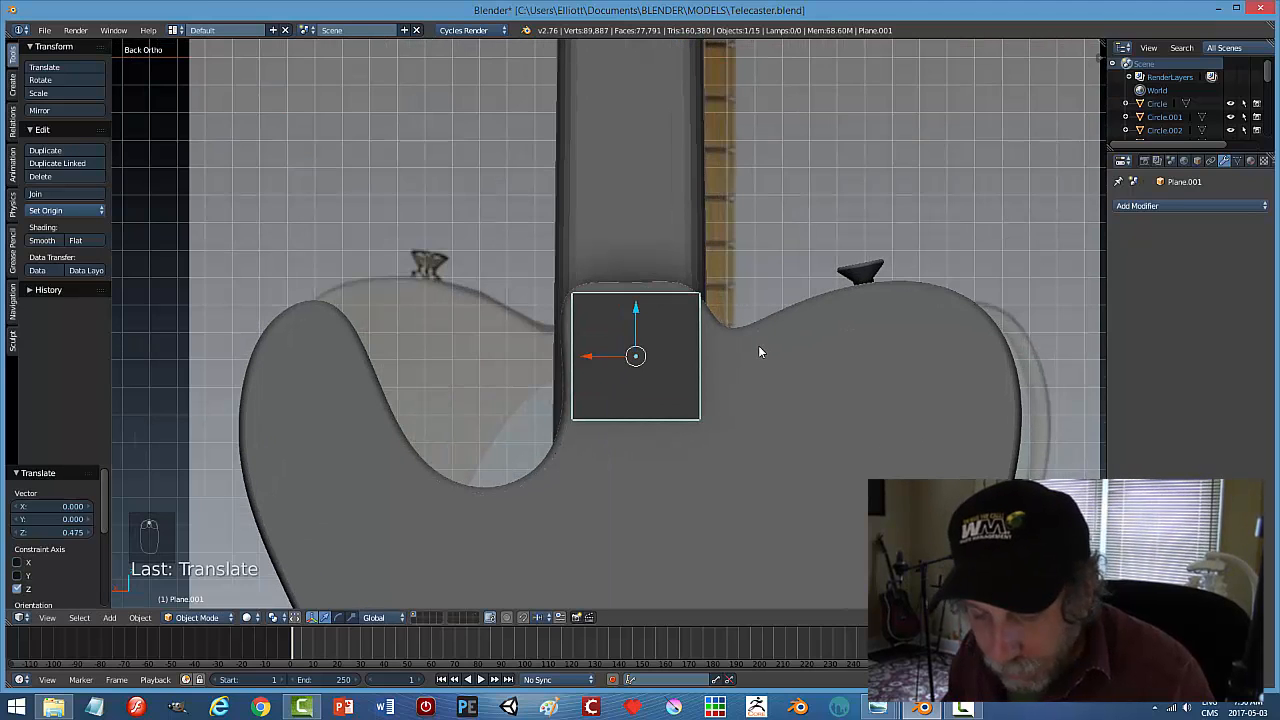
{"action": "key", "text": "s"}
{"action": "left_click", "coordinate": [744, 347]}
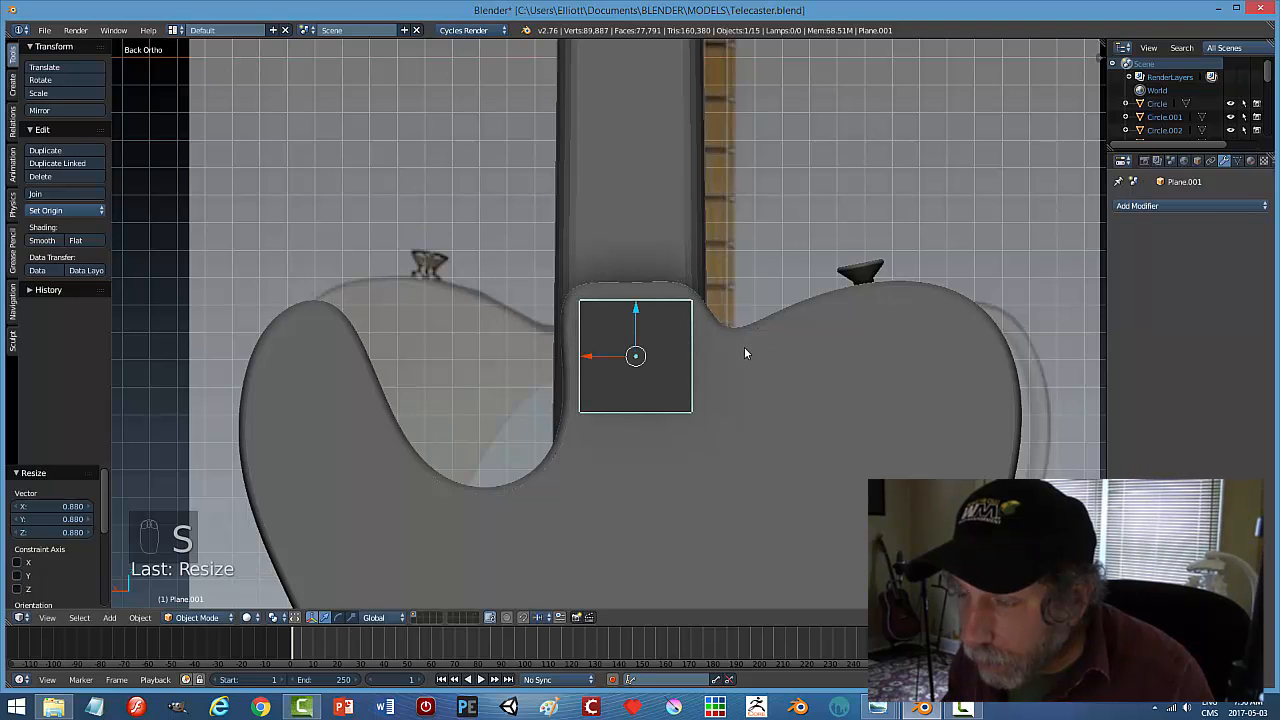
{"action": "left_click_drag", "start_coordinate": [639, 318], "coordinate": [645, 312]}
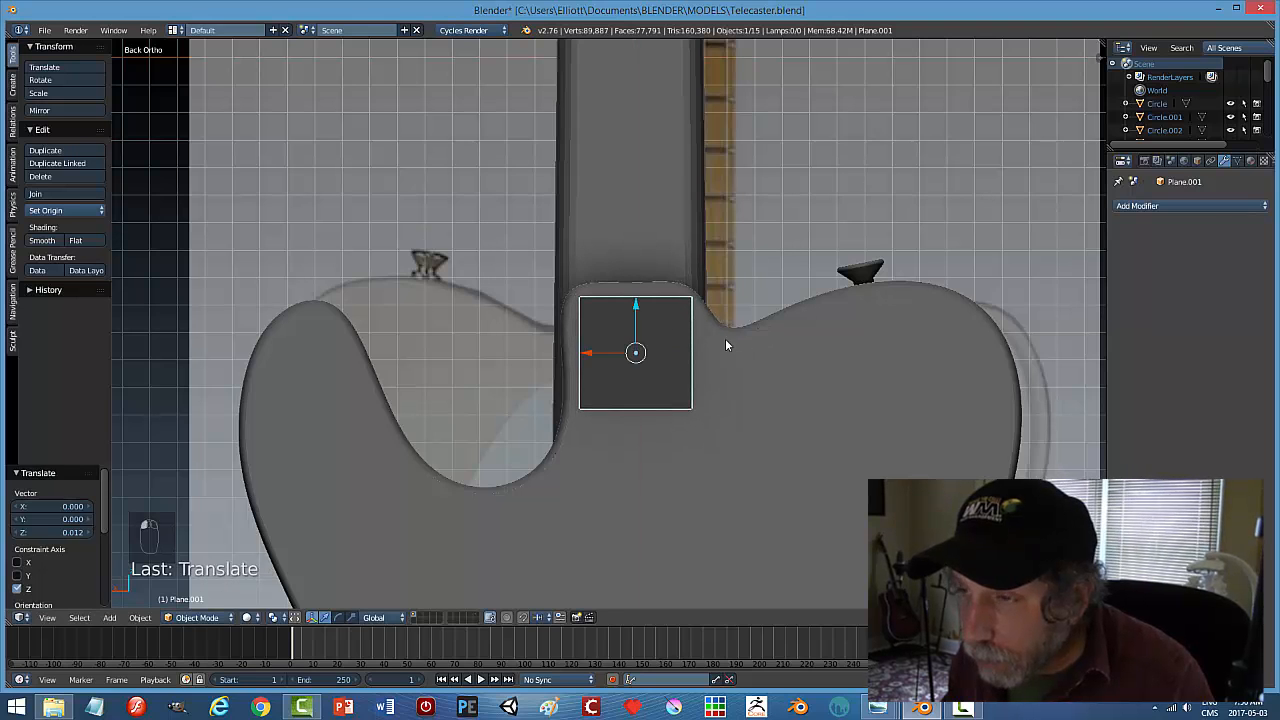
{"action": "middle_click_drag", "start_coordinate": [725, 340], "coordinate": [709, 398]}
{"action": "middle_click_drag", "start_coordinate": [790, 376], "coordinate": [823, 374]}
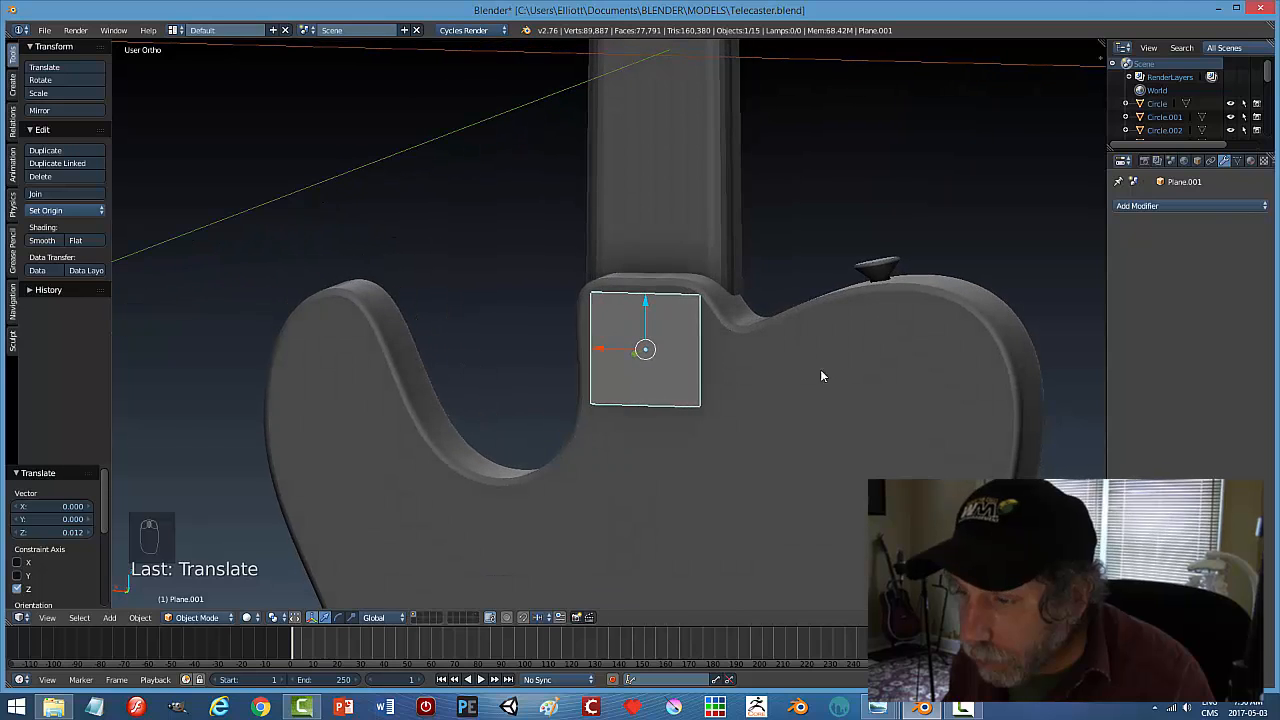
Switch the neck plate's mesh to edge selection and move its lower edge down to lengthen the plate
{"action": "mouse_move", "coordinate": [884, 712]}
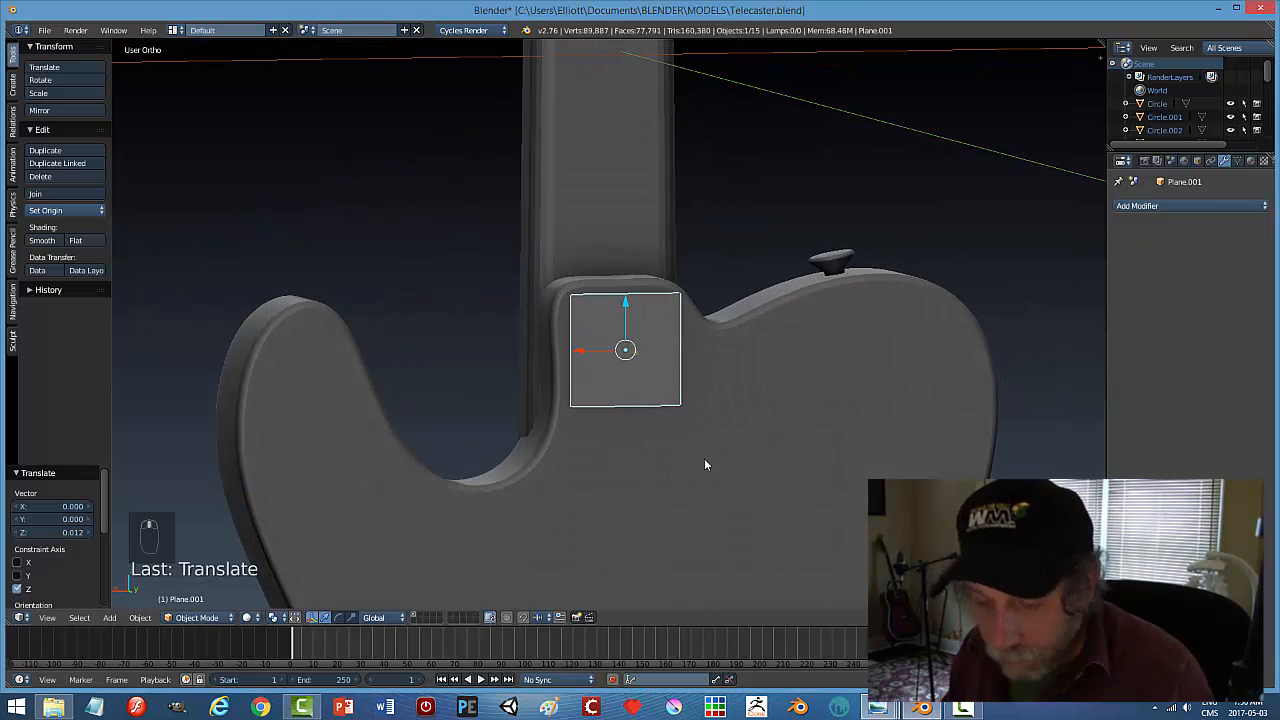
{"action": "key", "text": "Tab"}
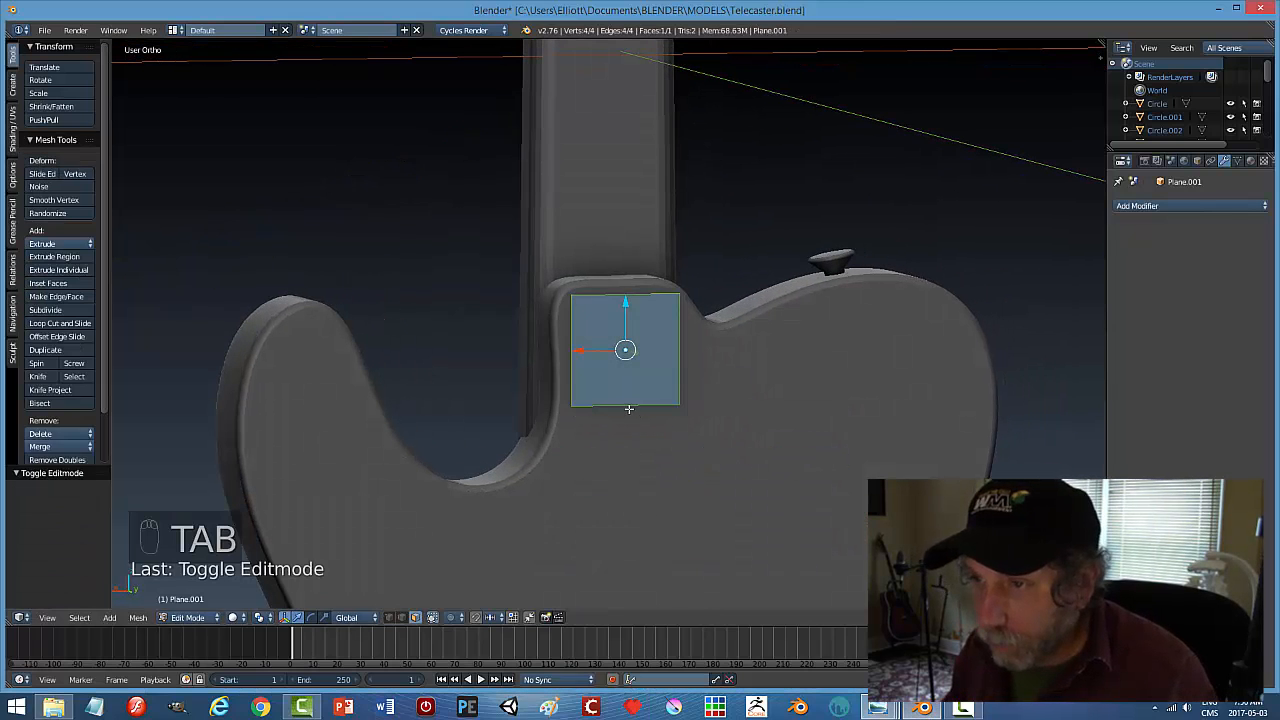
{"action": "key", "text": "a"}
{"action": "key", "text": "a"}
{"action": "key", "text": "ctrl+Tab"}
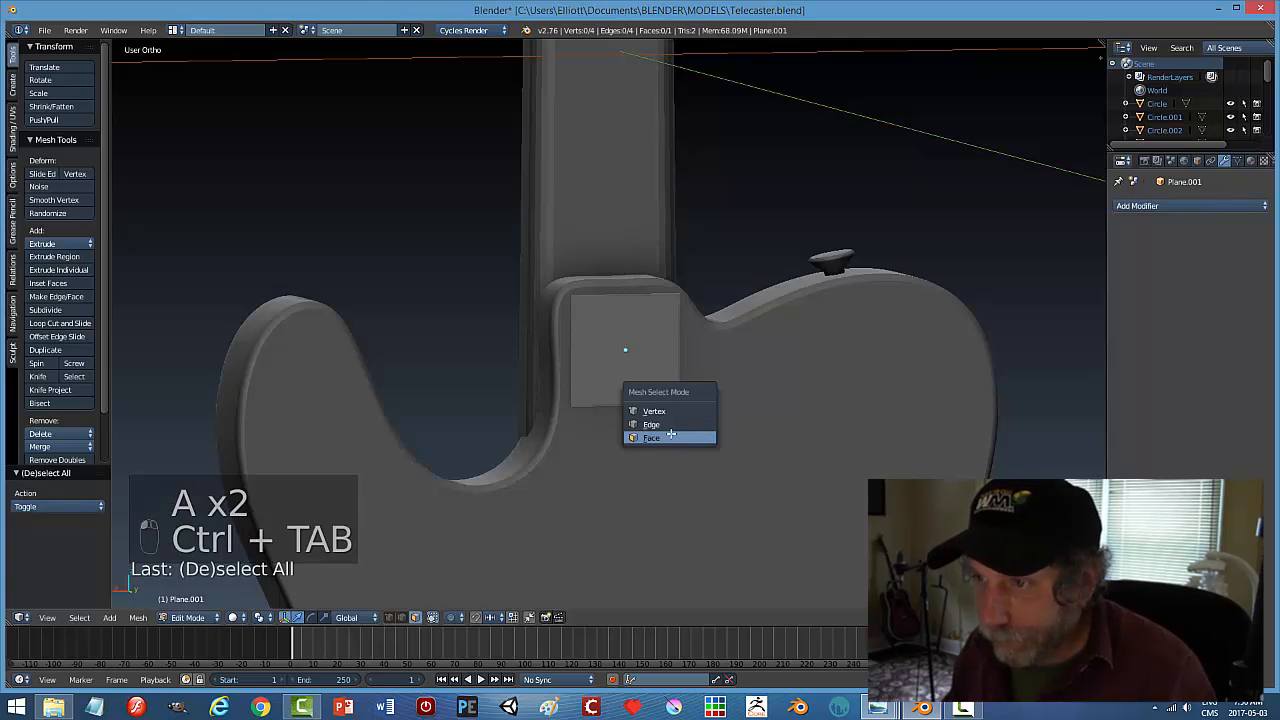
{"action": "left_click", "coordinate": [657, 421]}
{"action": "right_click", "coordinate": [625, 404]}
{"action": "left_click_drag", "start_coordinate": [626, 355], "coordinate": [637, 415]}
Extrude the whole plate about 0.03 units outward from the body and recalculate its normals
{"action": "middle_click_drag", "start_coordinate": [783, 423], "coordinate": [731, 463]}
{"action": "key", "text": "a"}
{"action": "key", "text": "a"}
{"action": "key", "text": "e"}
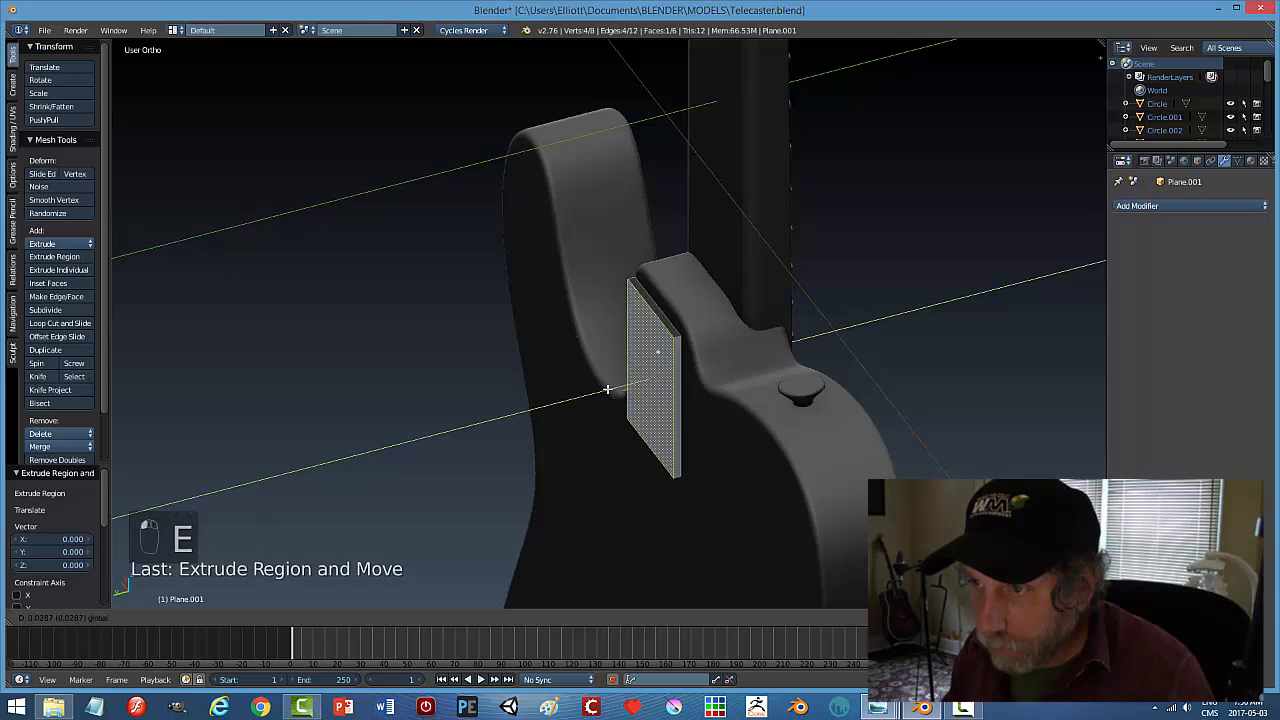
{"action": "left_click", "coordinate": [653, 408]}
{"action": "key", "text": "a"}
{"action": "key", "text": "a"}
{"action": "key", "text": "a"}
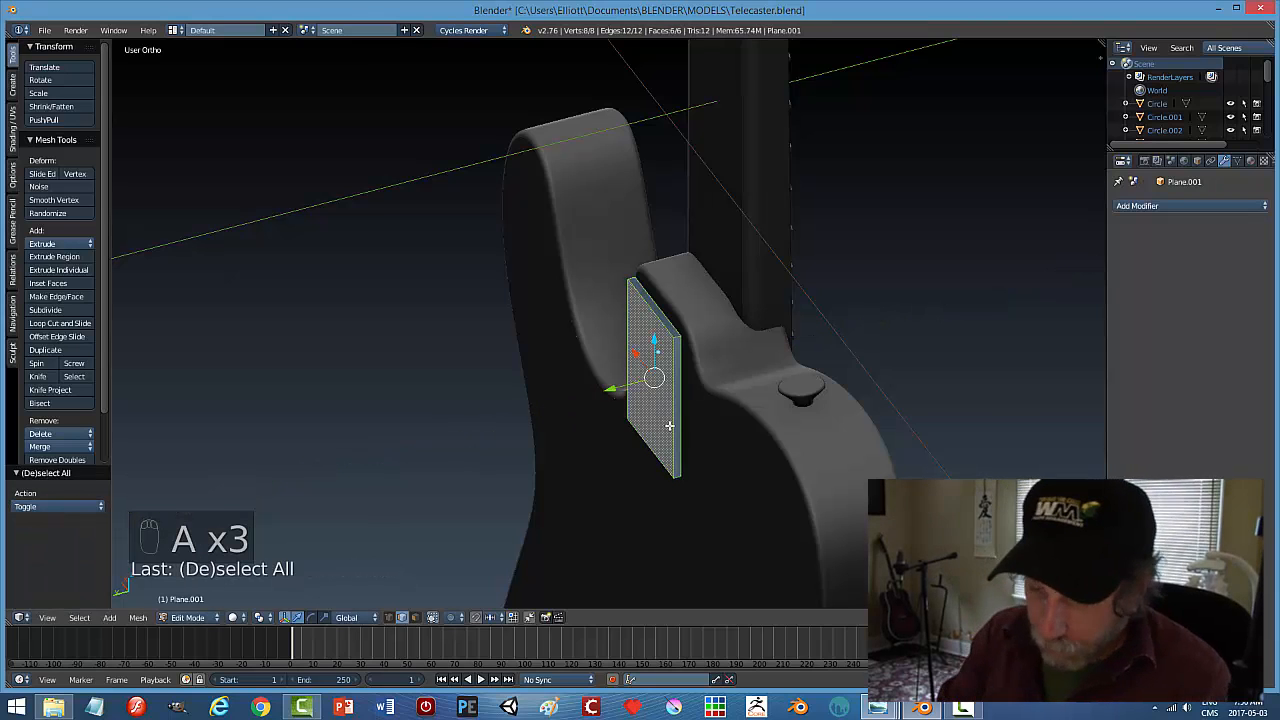
{"action": "key", "text": "ctrl+n"}
{"action": "key", "text": "a"}
Bevel the plate's four corner edges with several segments to round the corners, and return to Object Mode
{"action": "middle_click_drag", "start_coordinate": [650, 423], "coordinate": [636, 446]}
{"action": "scroll", "coordinate": [711, 406], "scroll_direction": "up", "scroll_amount": 4}
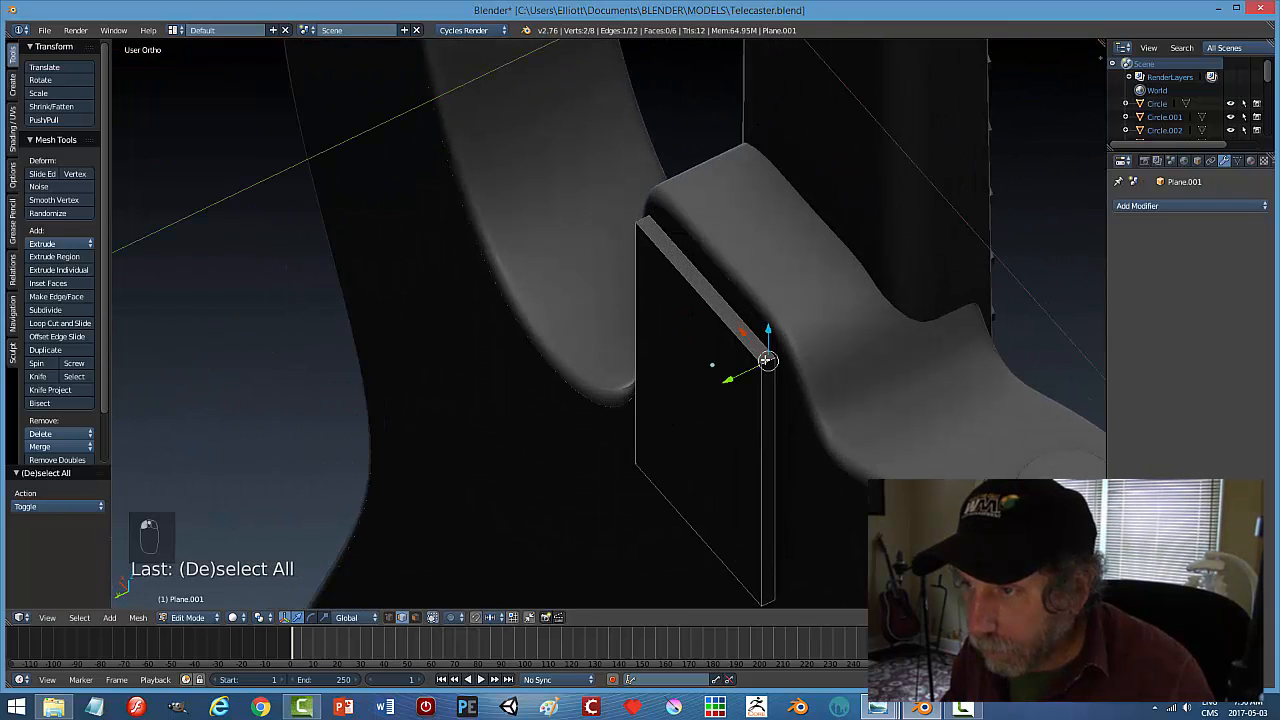
{"action": "right_click", "coordinate": [646, 221], "text": "shift"}
{"action": "middle_click_drag", "start_coordinate": [830, 444], "coordinate": [836, 373]}
{"action": "right_click", "coordinate": [794, 484], "text": "shift"}
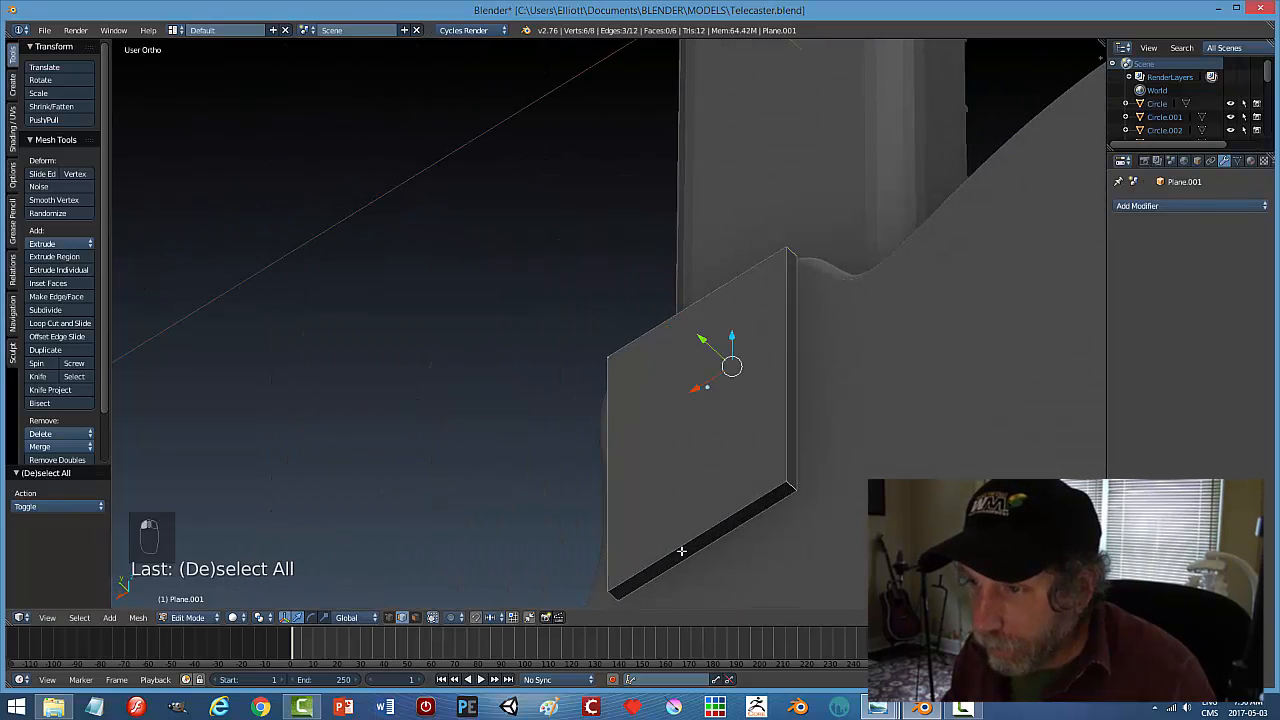
{"action": "right_click", "coordinate": [613, 594], "text": "shift"}
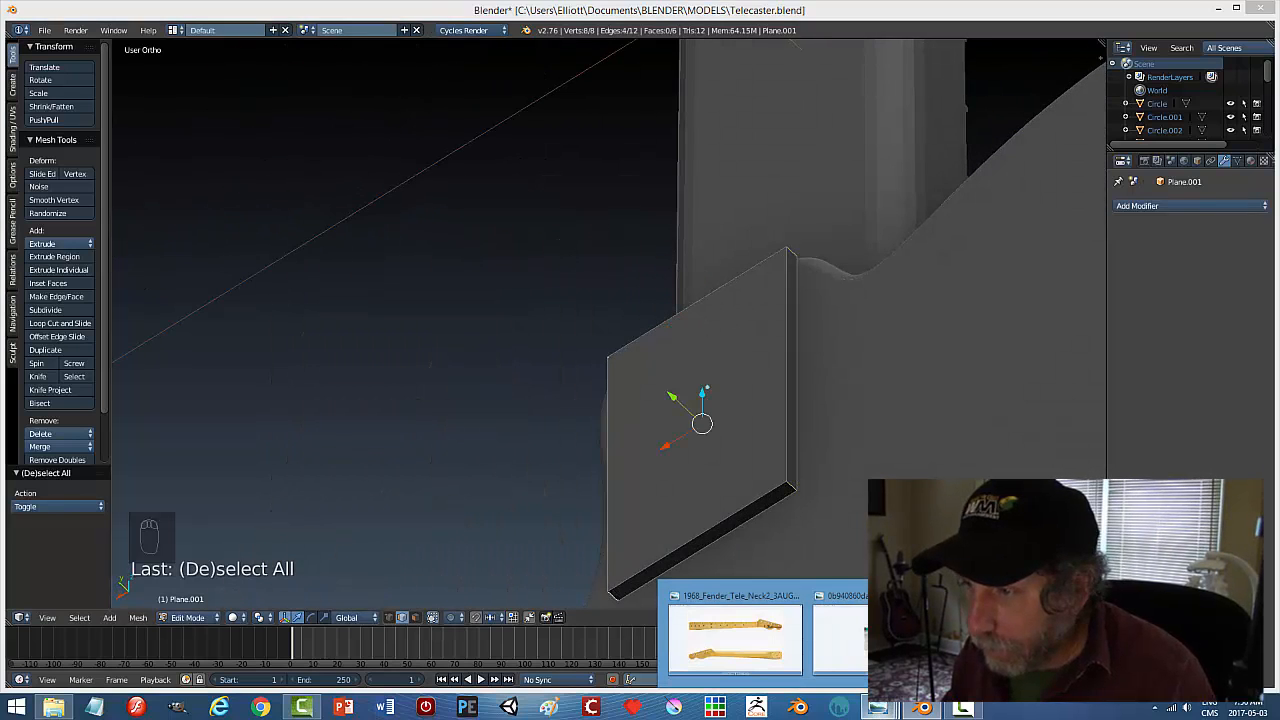
{"action": "mouse_move", "coordinate": [1022, 640]}
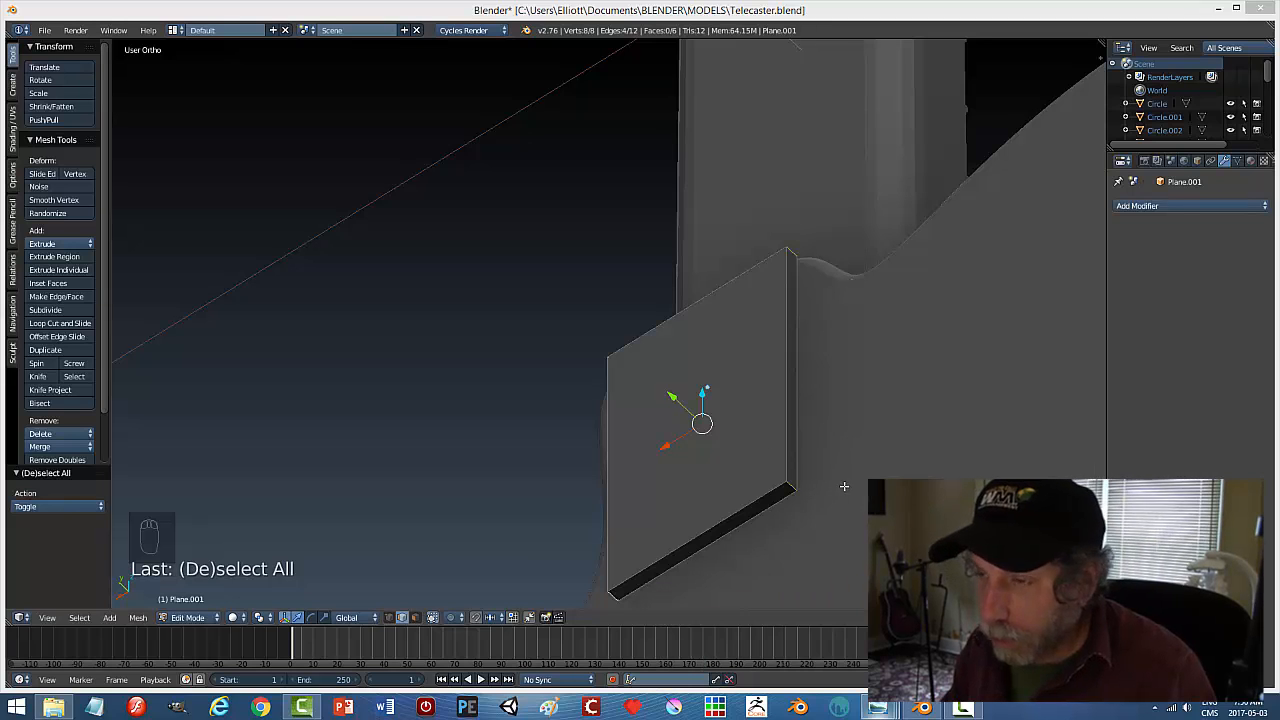
{"action": "middle_click_drag", "start_coordinate": [843, 486], "coordinate": [790, 455]}
{"action": "middle_click_drag", "start_coordinate": [850, 520], "coordinate": [856, 480]}
{"action": "key", "text": "ctrl+b"}
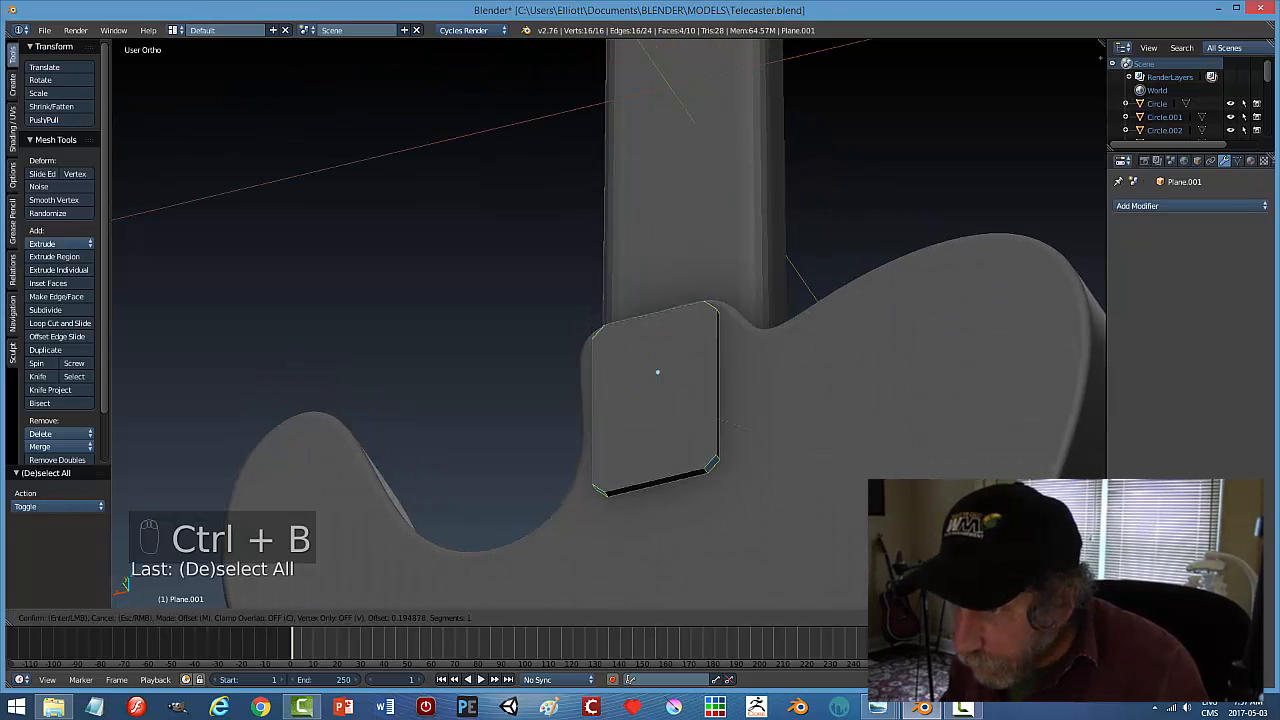
{"action": "left_click", "coordinate": [866, 502]}
{"action": "key", "text": "a"}
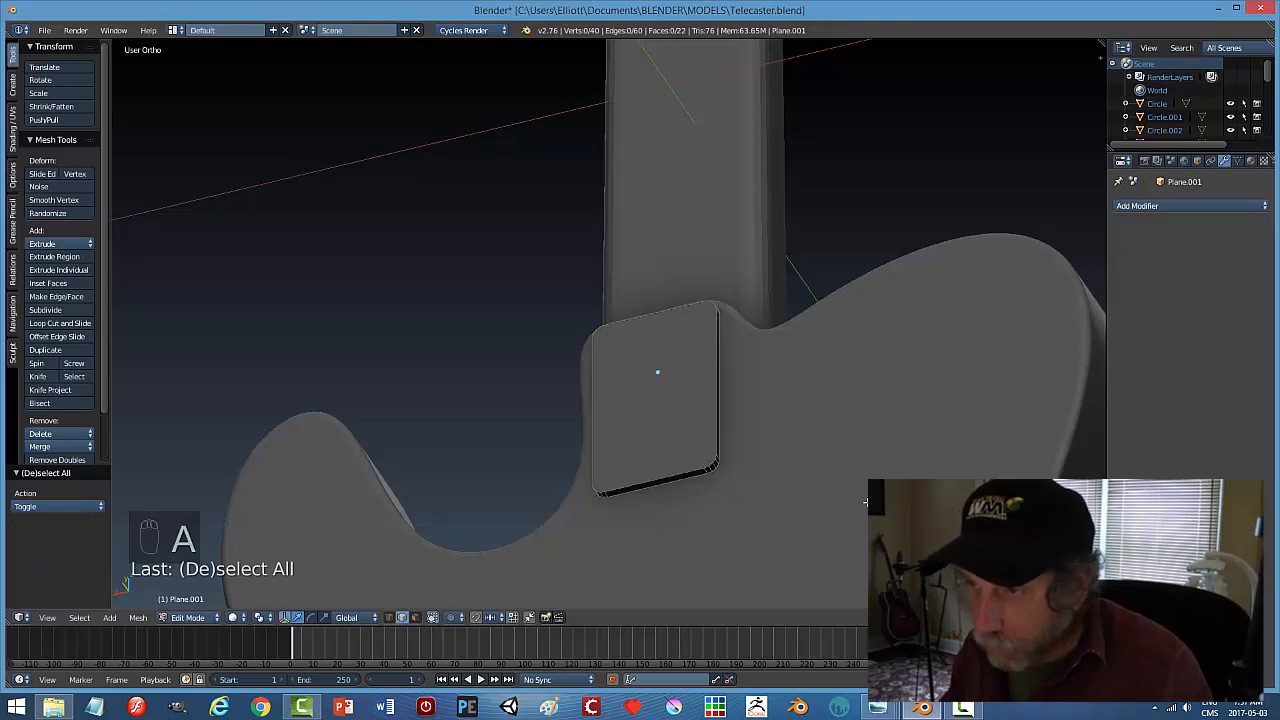
{"action": "key", "text": "Tab"}
Move the plate -0.020 along Y towards the guitar body and scale it thinner along Y
{"action": "middle_click_drag", "start_coordinate": [814, 512], "coordinate": [730, 558]}
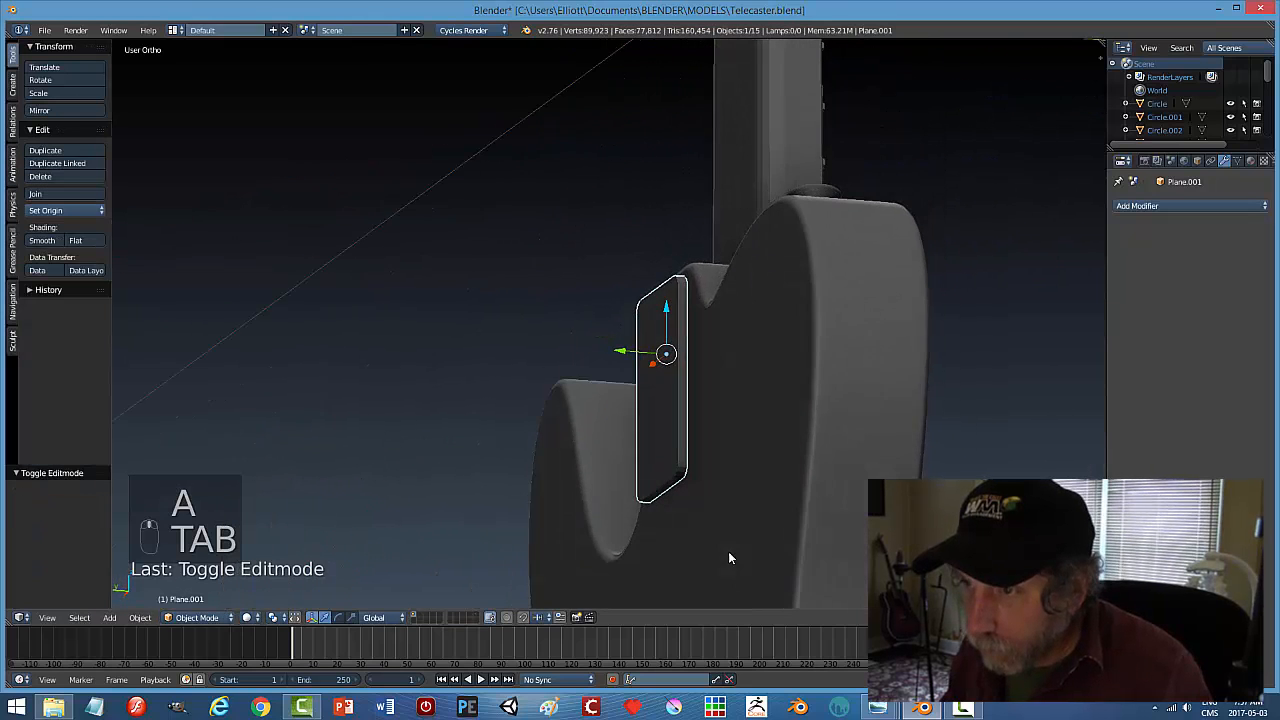
{"action": "left_click_drag", "start_coordinate": [620, 351], "coordinate": [621, 354]}
{"action": "middle_click_drag", "start_coordinate": [614, 430], "coordinate": [693, 426]}
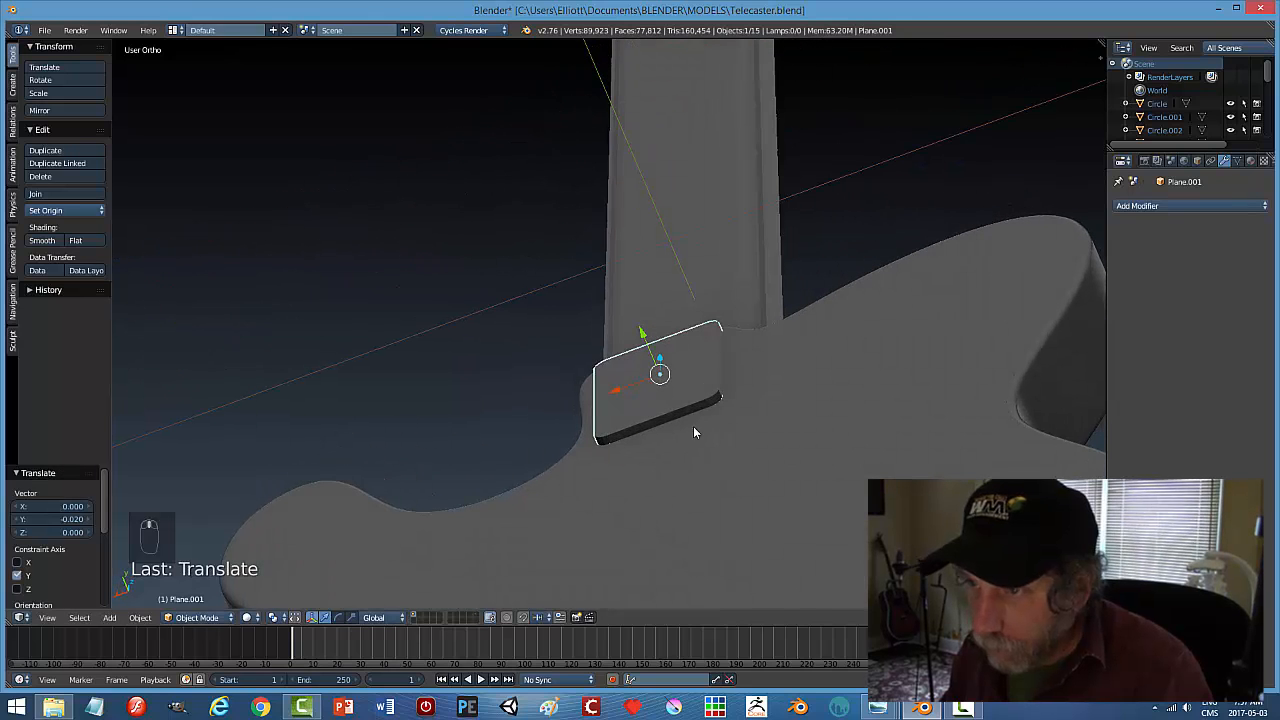
{"action": "key", "text": "s"}
{"action": "key", "text": "y"}
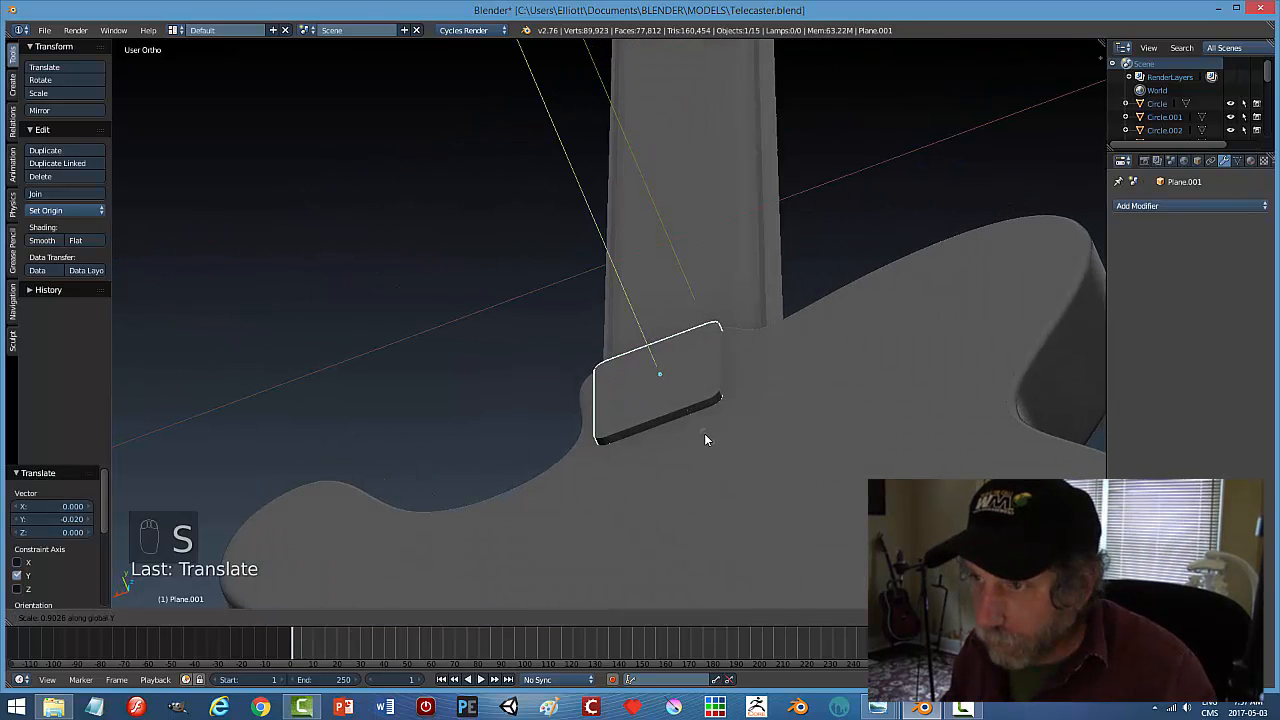
{"action": "left_click", "coordinate": [664, 426]}
{"action": "middle_click_drag", "start_coordinate": [664, 426], "coordinate": [614, 390]}
{"action": "key", "text": "a"}
Scale the plate by 1.063 along X and shift it 0.014 along X on the back of the body
{"action": "right_click_drag", "start_coordinate": [614, 390], "coordinate": [767, 429]}
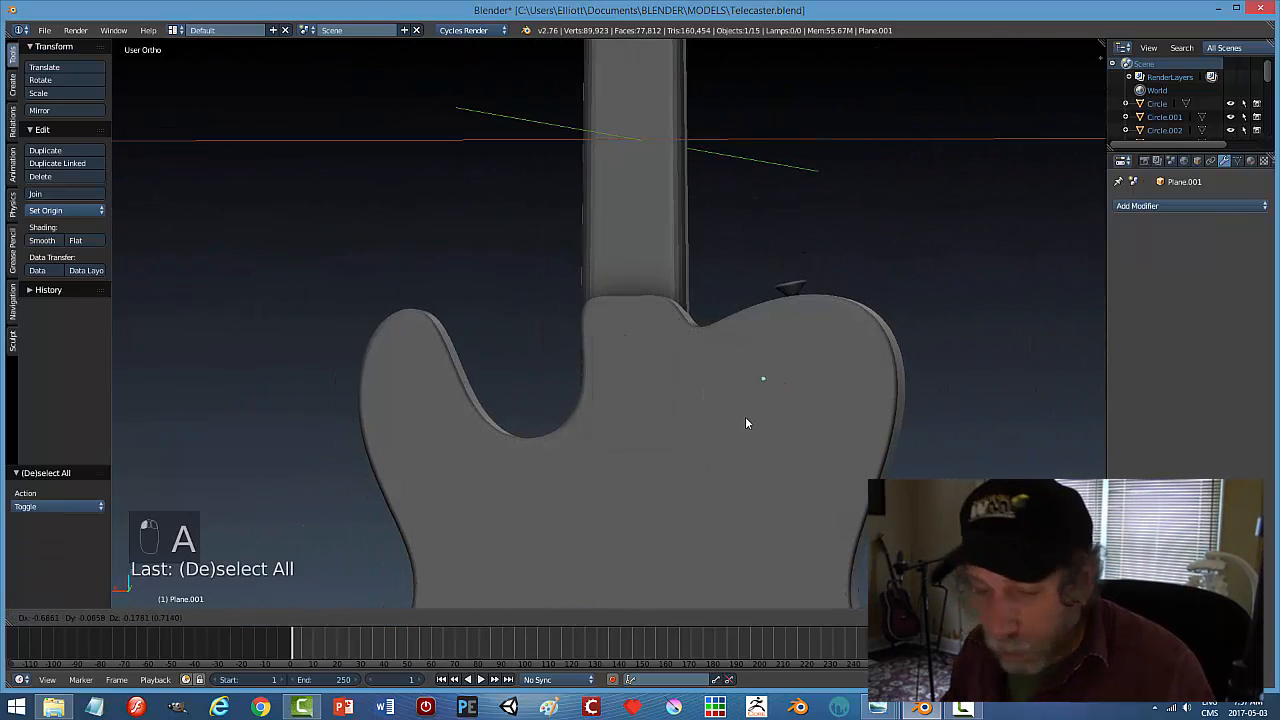
{"action": "right_click", "coordinate": [746, 420]}
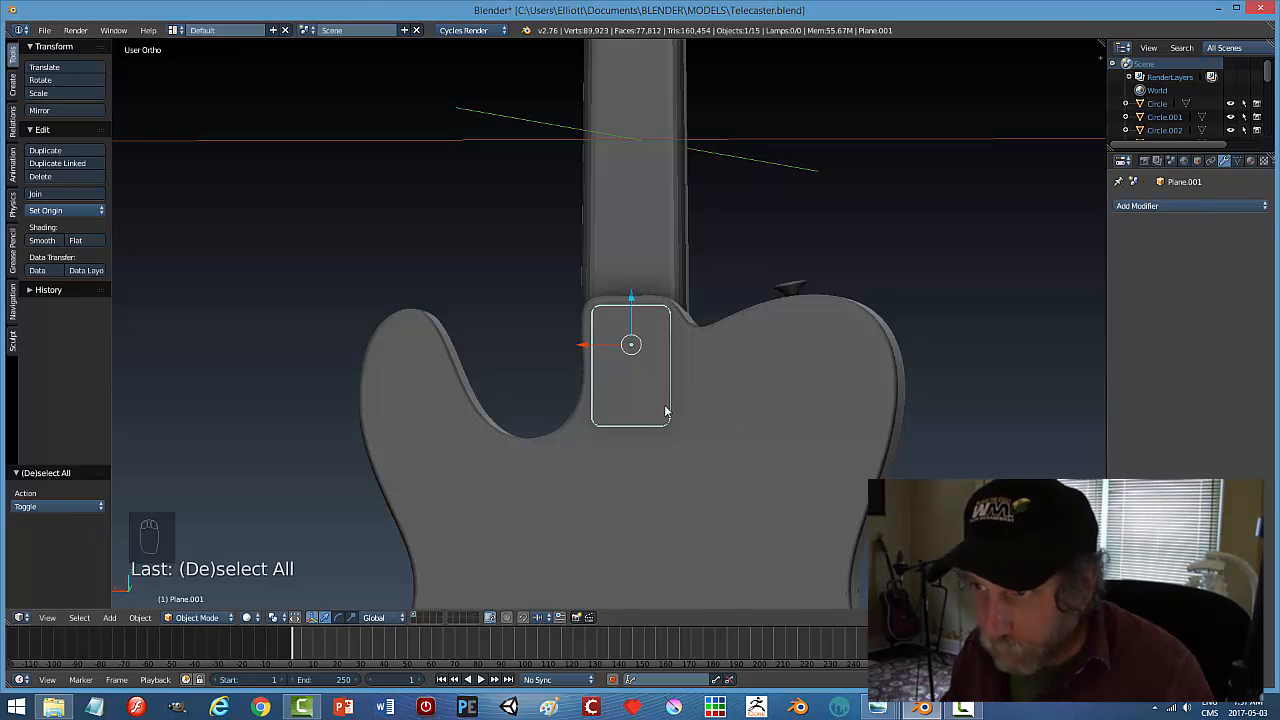
{"action": "key", "text": "s"}
{"action": "key", "text": "x"}
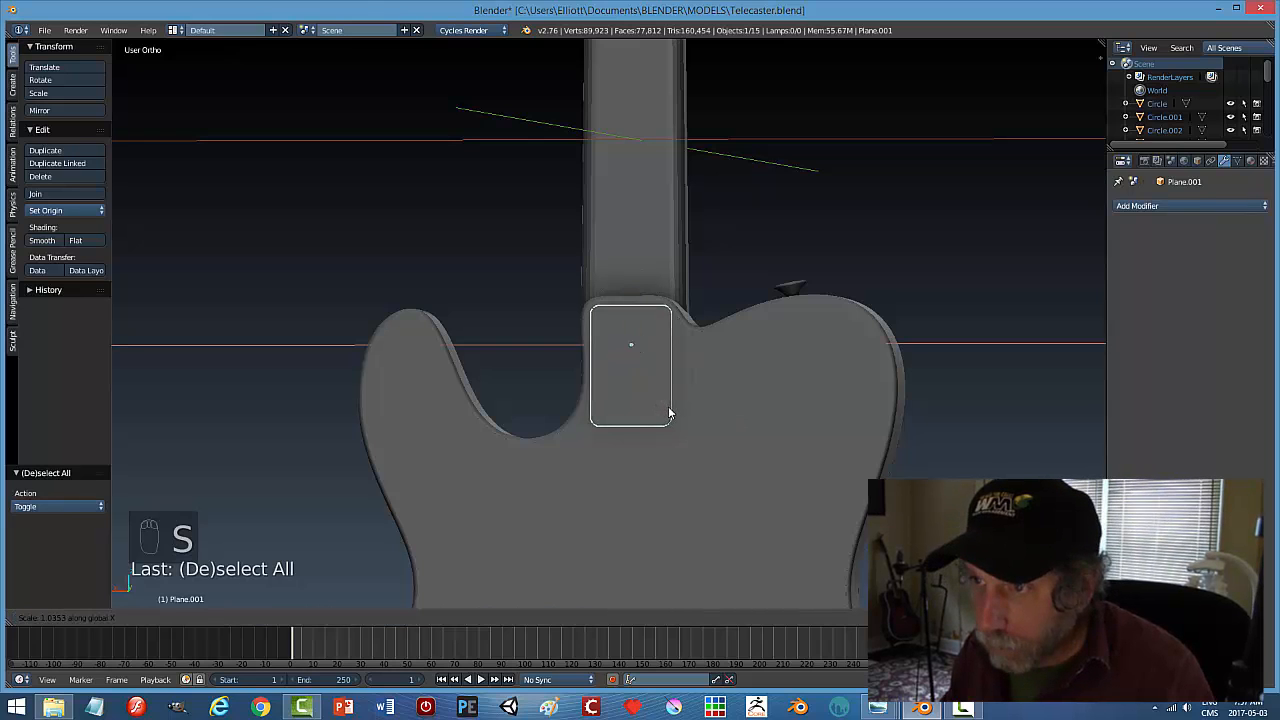
{"action": "left_click", "coordinate": [669, 406]}
{"action": "middle_click_drag", "start_coordinate": [726, 370], "coordinate": [728, 419]}
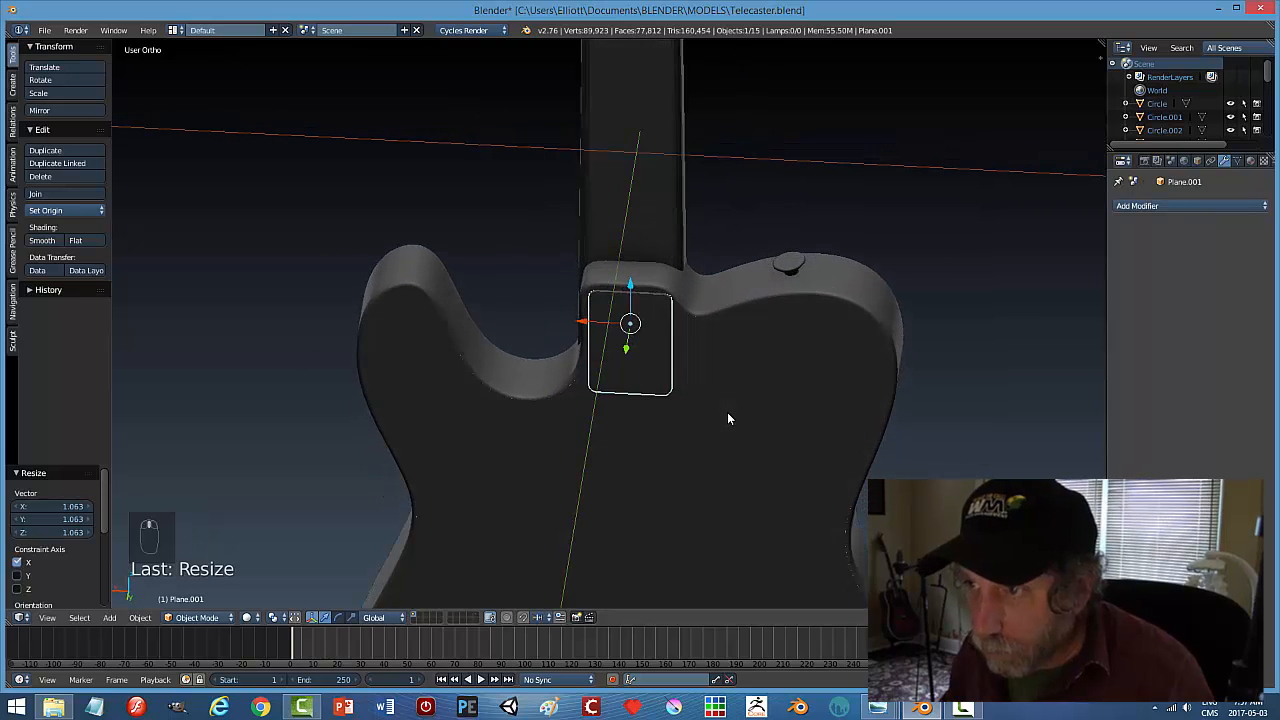
{"action": "left_click_drag", "start_coordinate": [584, 322], "coordinate": [580, 322]}
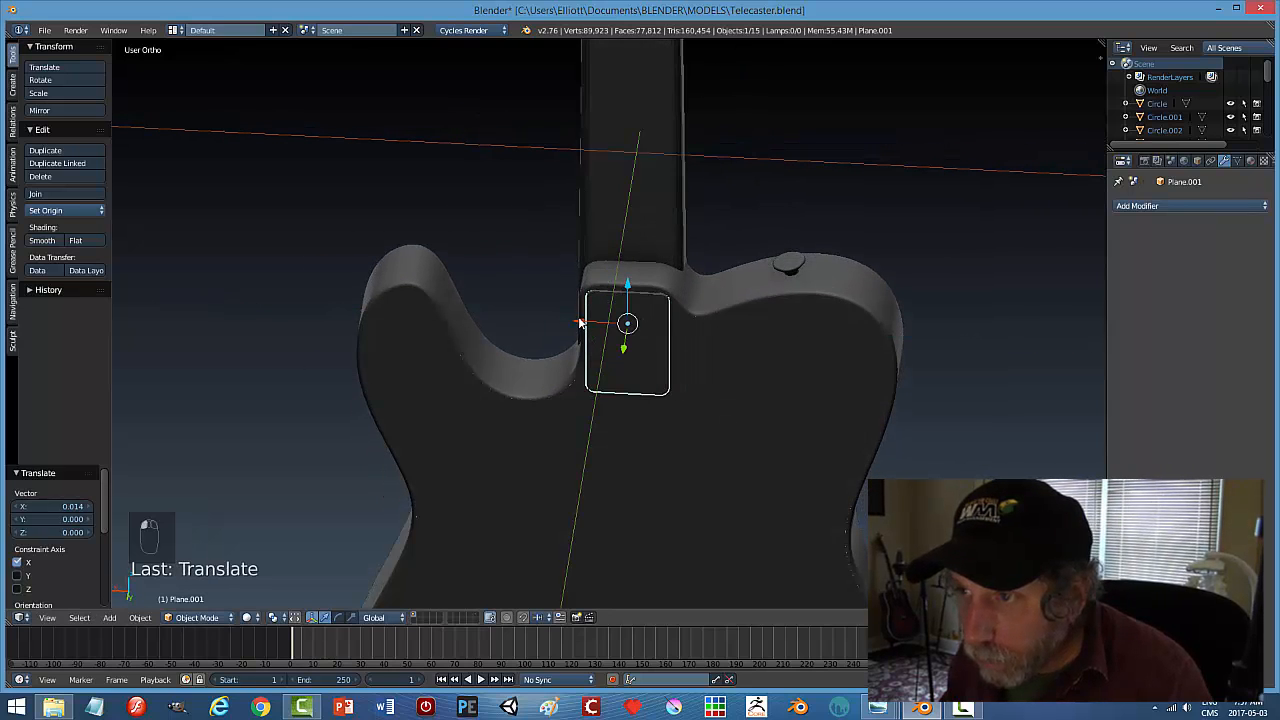
{"action": "key", "text": "a"}
{"action": "scroll", "coordinate": [720, 375], "scroll_direction": "up", "scroll_amount": 4}
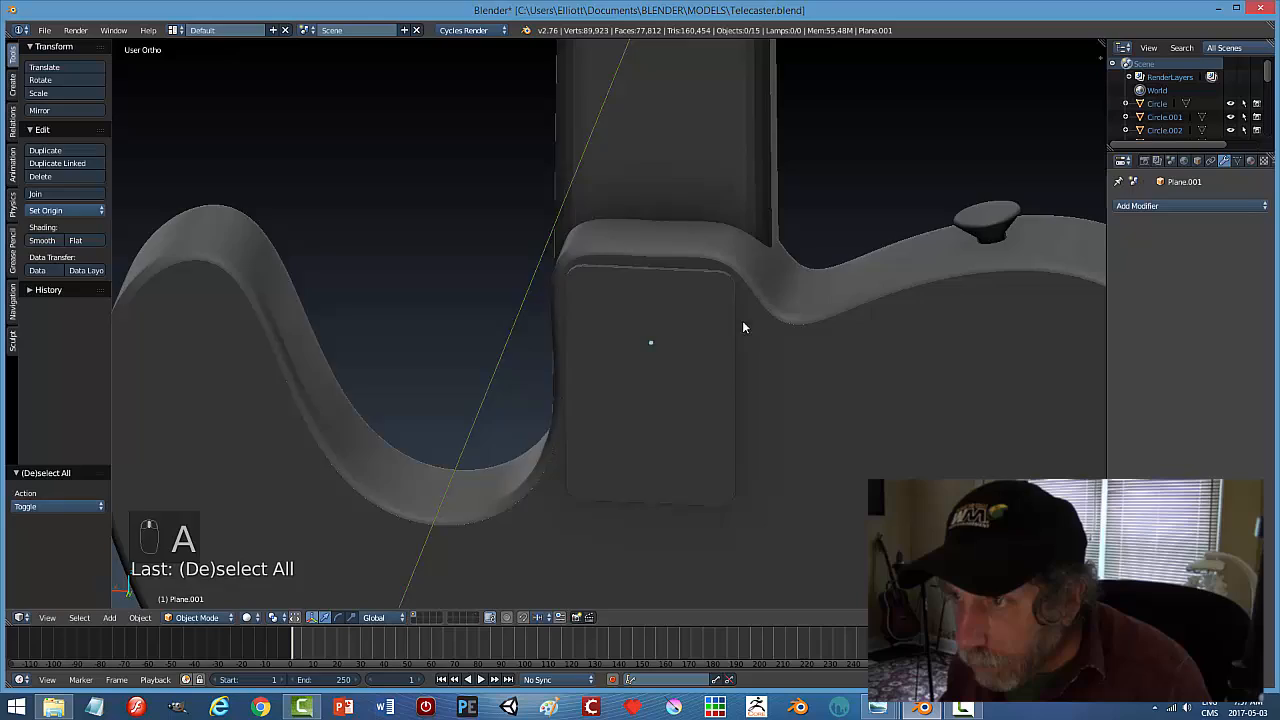
{"action": "middle_click_drag", "start_coordinate": [742, 320], "coordinate": [708, 329]}
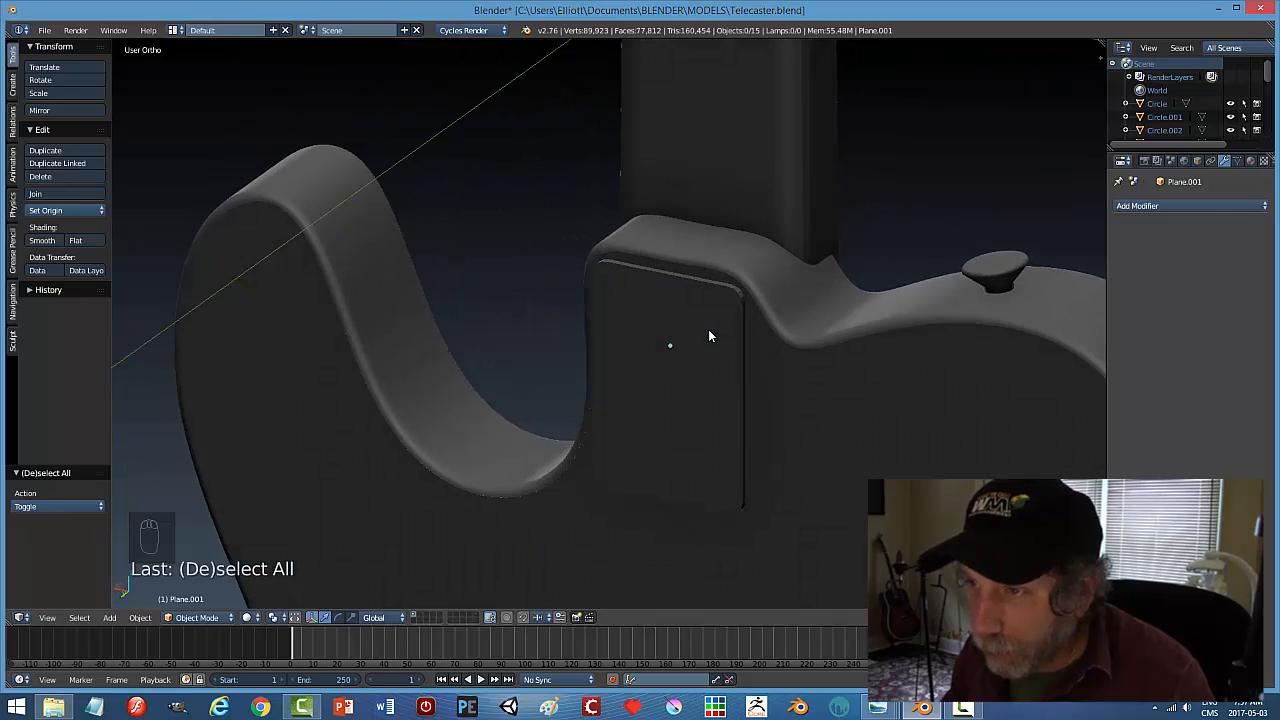
Bevel the edges around the plate's outer face by 0.016 with 3 segments, and return to Object Mode
{"action": "right_click", "coordinate": [715, 345]}
{"action": "middle_click_drag", "start_coordinate": [795, 425], "coordinate": [731, 443]}
{"action": "key", "text": "Tab"}
{"action": "right_click", "coordinate": [737, 360]}
{"action": "scroll", "coordinate": [754, 431], "scroll_direction": "up", "scroll_amount": 5}
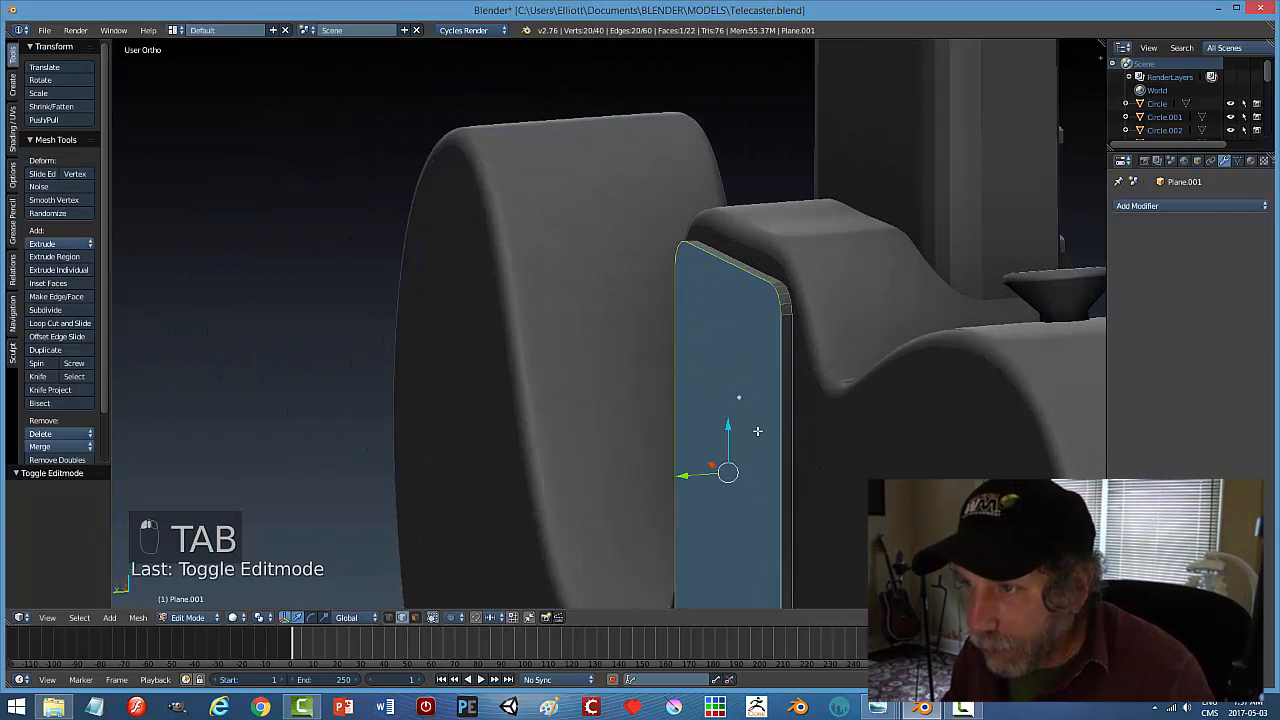
{"action": "key", "text": "ctrl+b"}
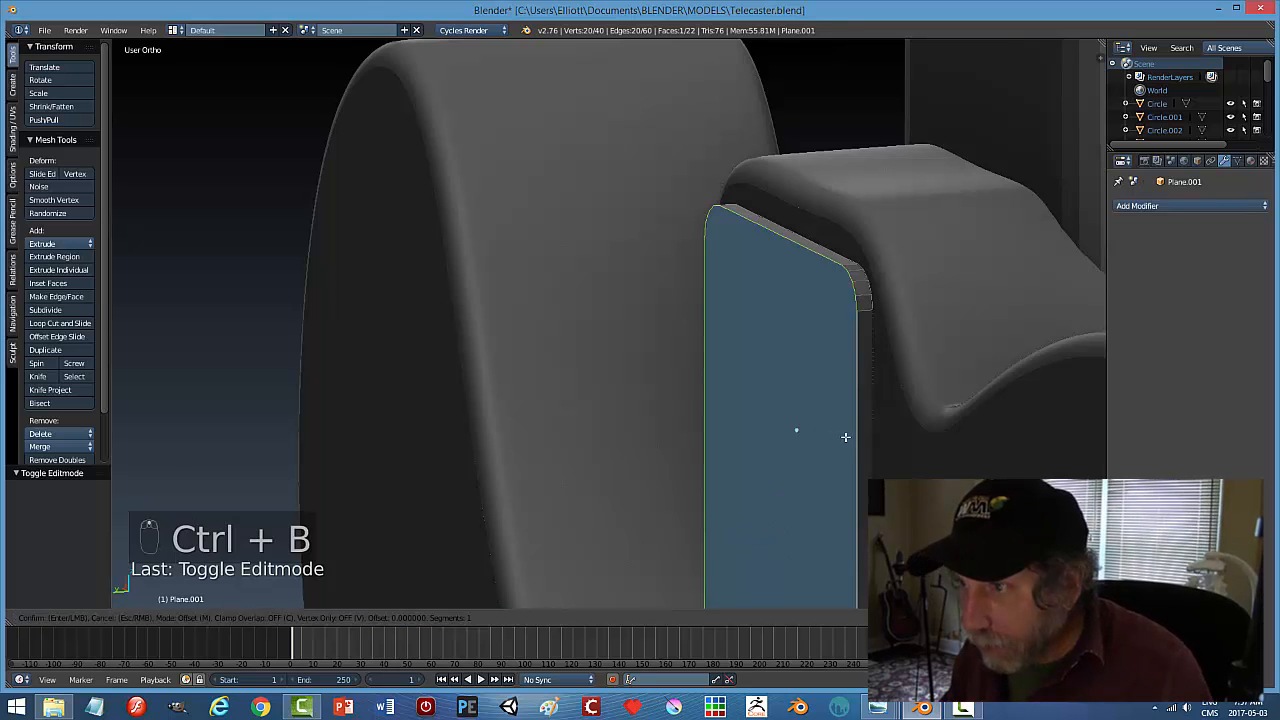
{"action": "scroll", "coordinate": [892, 462], "scroll_direction": "up", "scroll_amount": 2}
{"action": "left_click", "coordinate": [896, 463]}
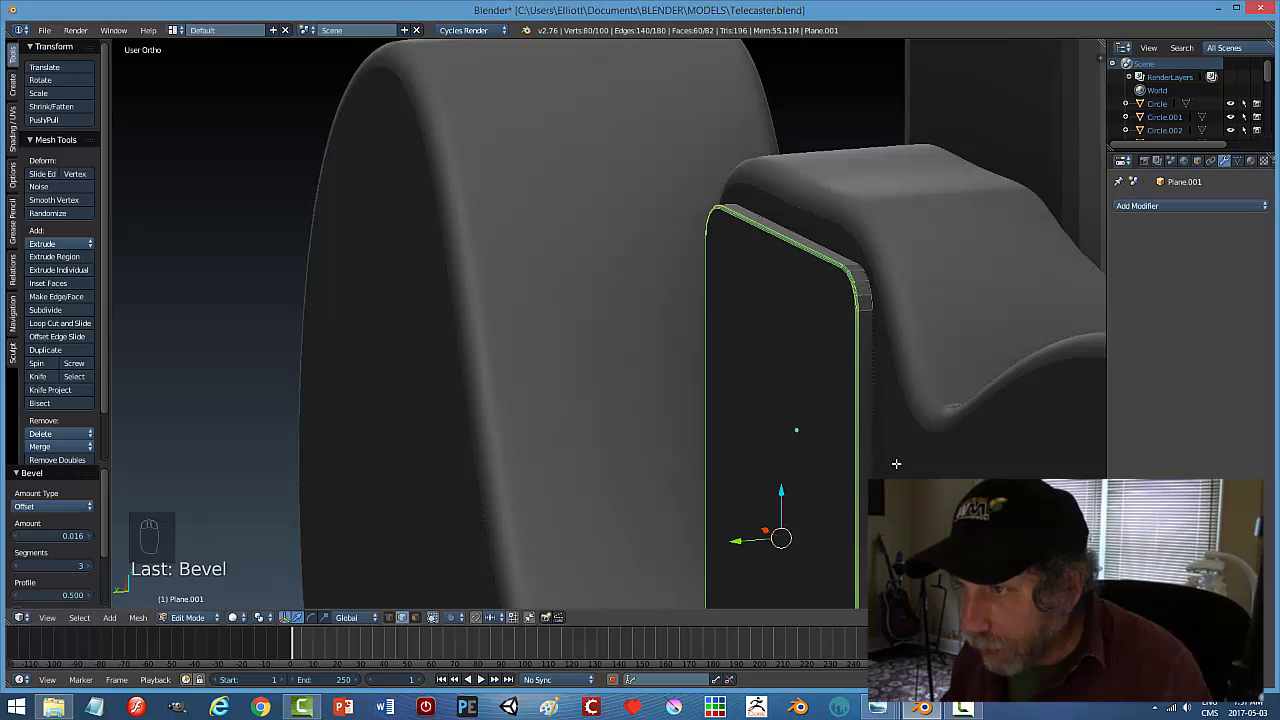
{"action": "key", "text": "a"}
{"action": "key", "text": "Tab"}
{"action": "left_click", "coordinate": [836, 453]}
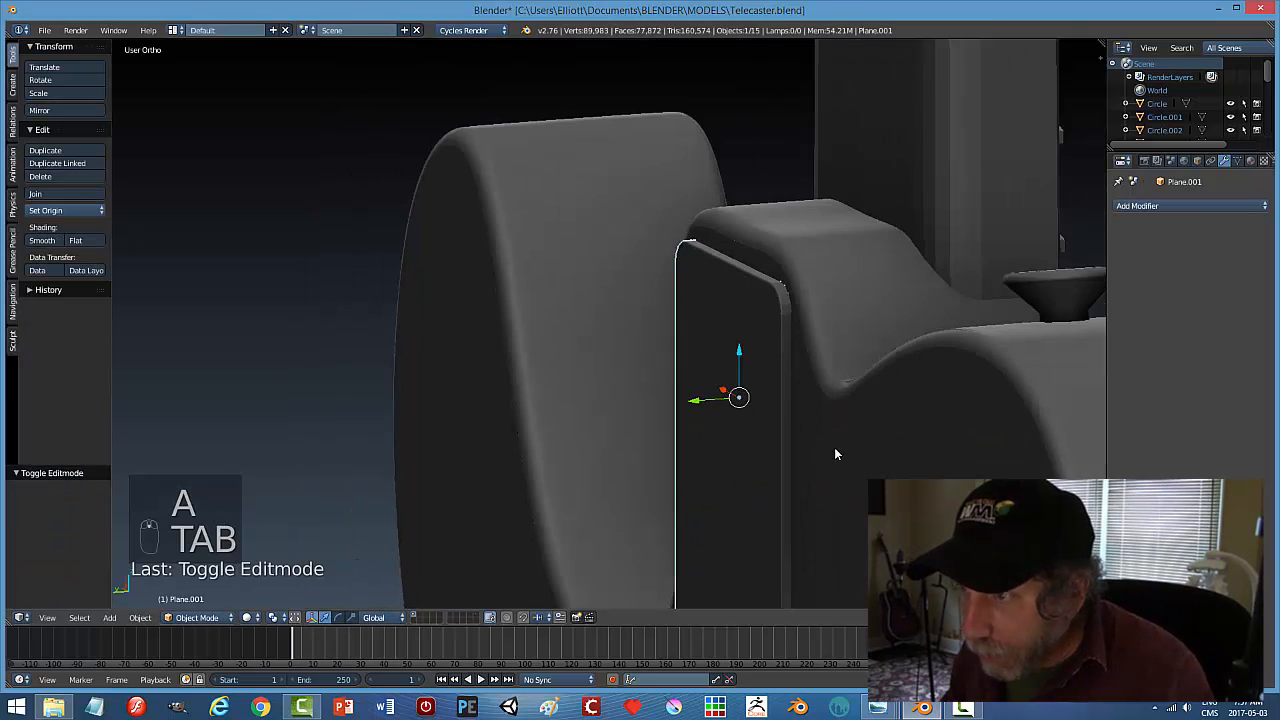
Nudge the plate about -0.0006 along Y and scale it by 0.664 along Y to make it thinner
{"action": "middle_click_drag", "start_coordinate": [836, 453], "coordinate": [705, 418]}
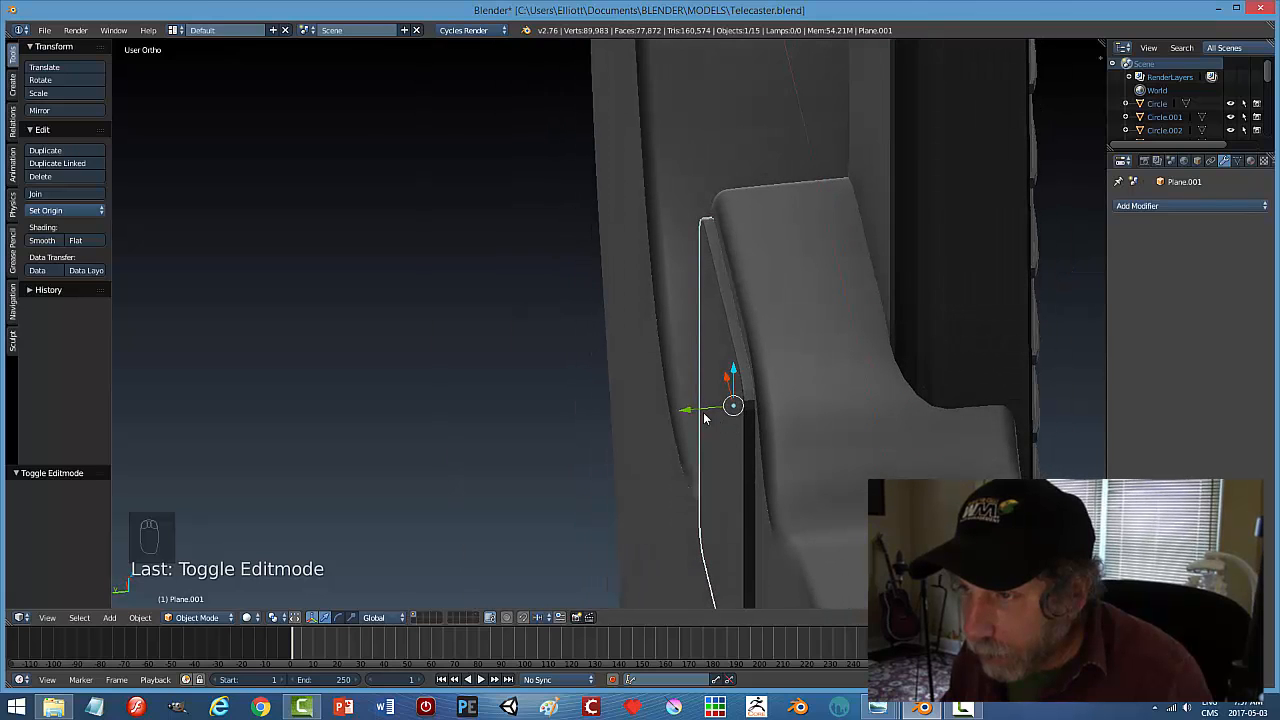
{"action": "key", "text": "g"}
{"action": "key", "text": "y"}
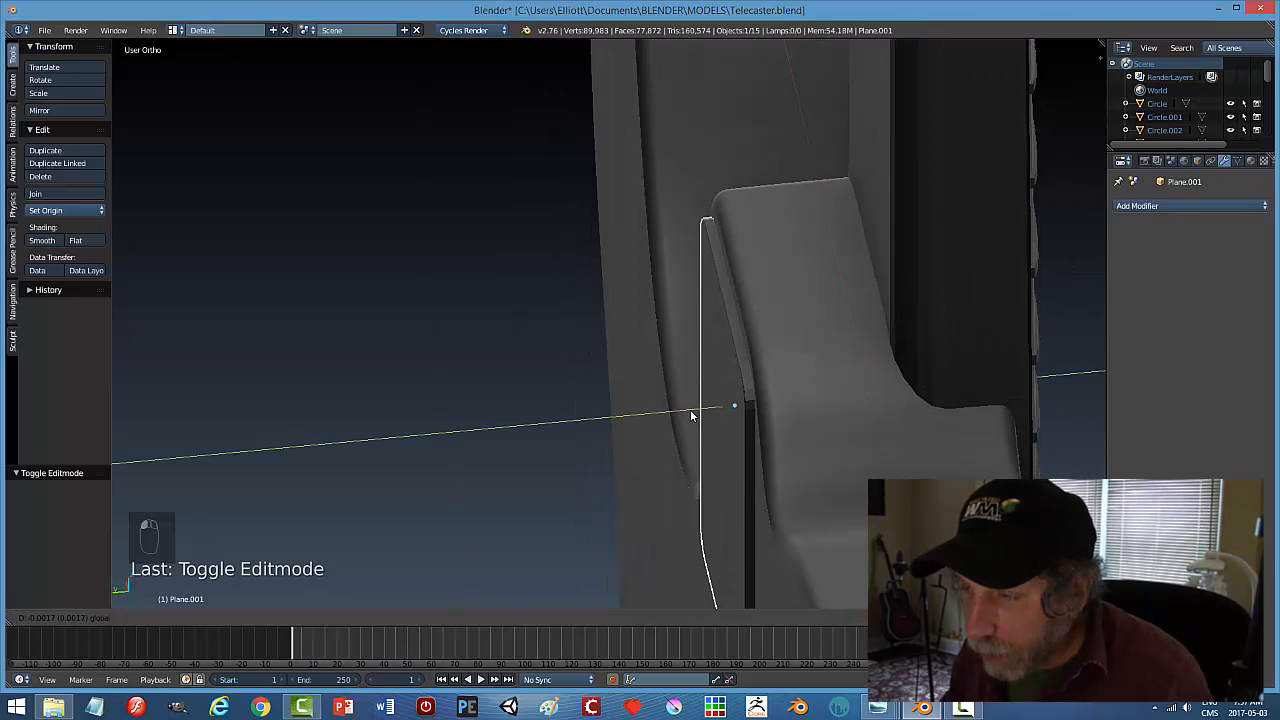
{"action": "left_click", "coordinate": [694, 417]}
{"action": "key", "text": "s"}
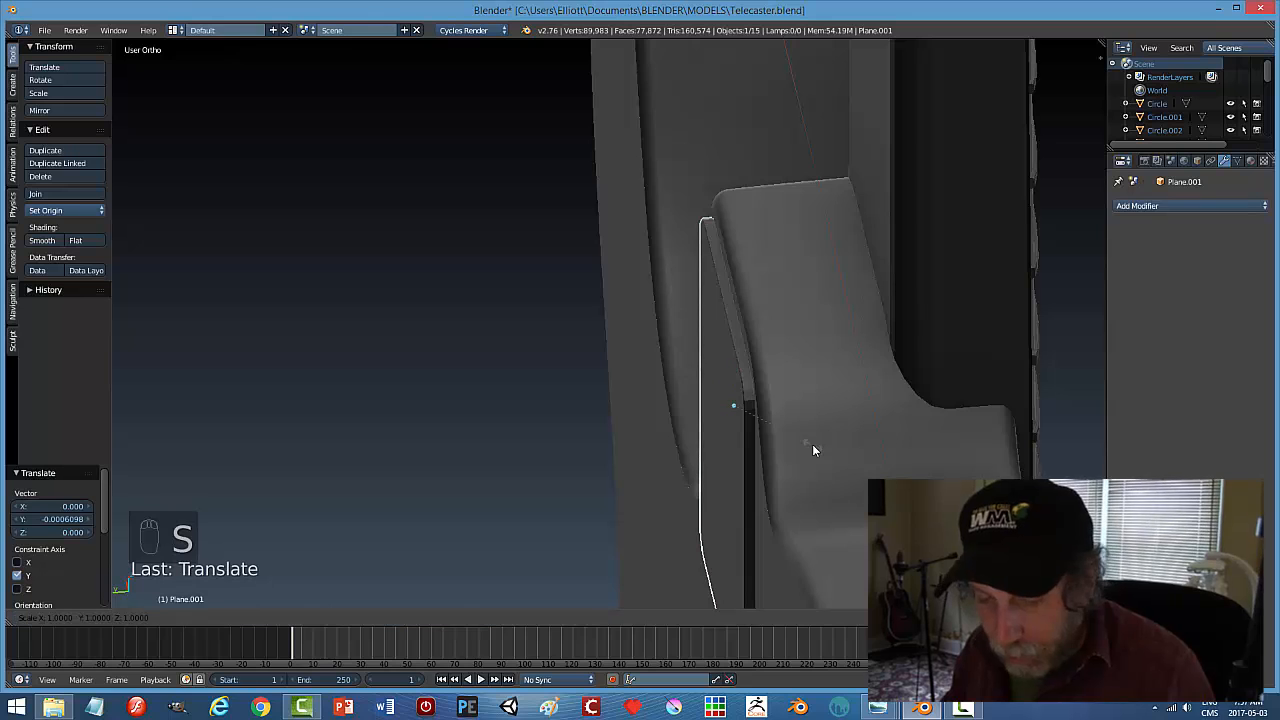
{"action": "key", "text": "y"}
{"action": "left_click", "coordinate": [793, 454]}
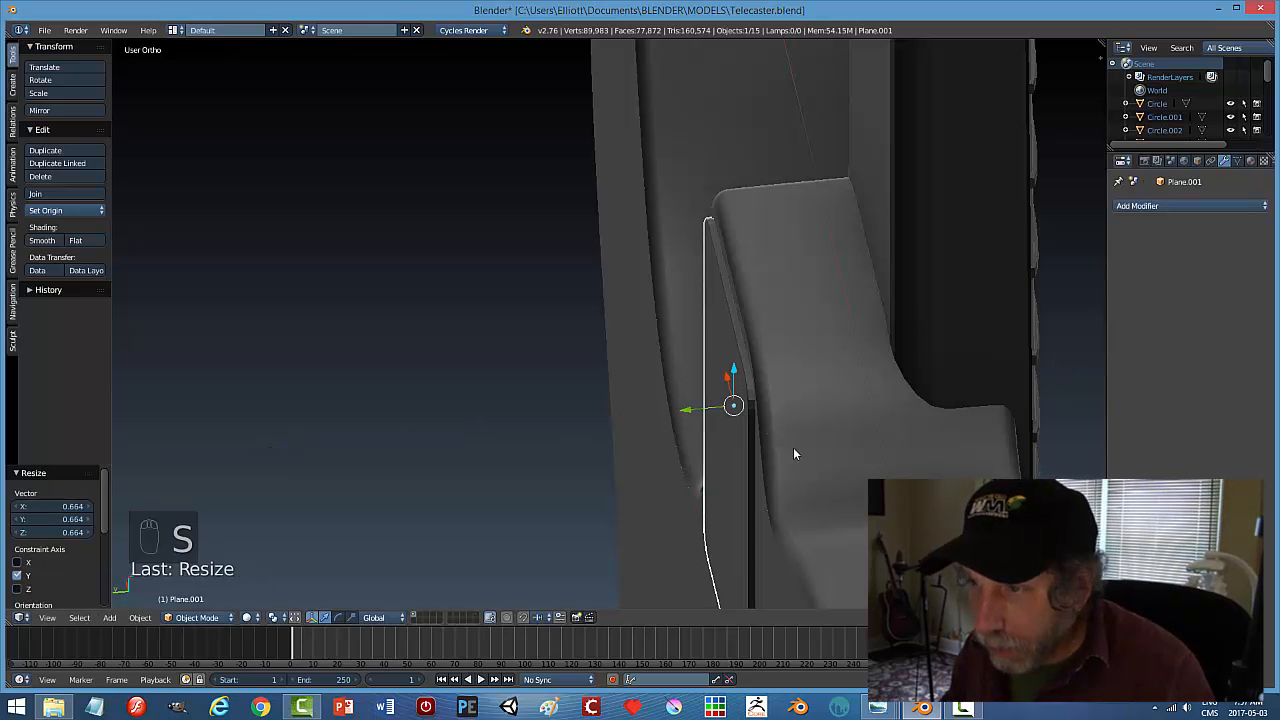
Deselect the plate and save the guitar file over the existing one
{"action": "key", "text": "a"}
{"action": "middle_click_drag", "start_coordinate": [789, 458], "coordinate": [569, 388]}
{"action": "key", "text": "ctrl+s"}
{"action": "left_click", "coordinate": [854, 408]}
Duplicate the pickguard screw beside the neck and separate the copy into its own object
{"action": "right_click", "coordinate": [504, 370]}
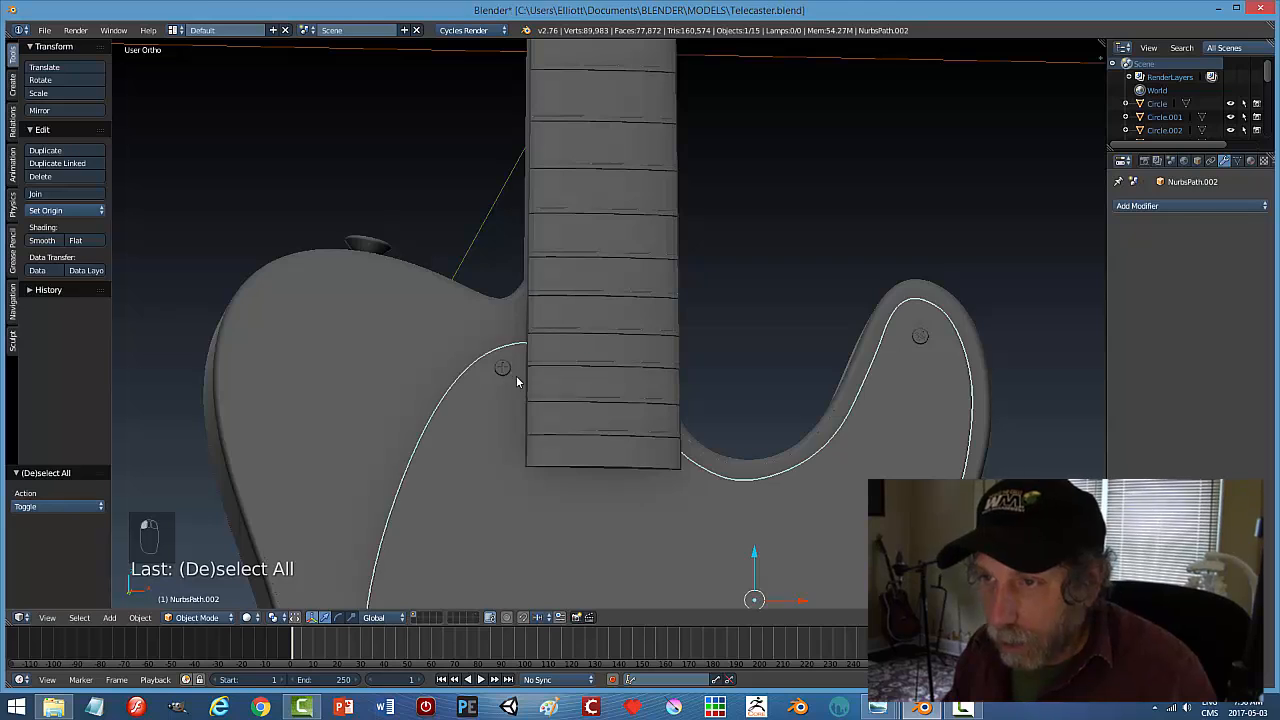
{"action": "key", "text": "Tab"}
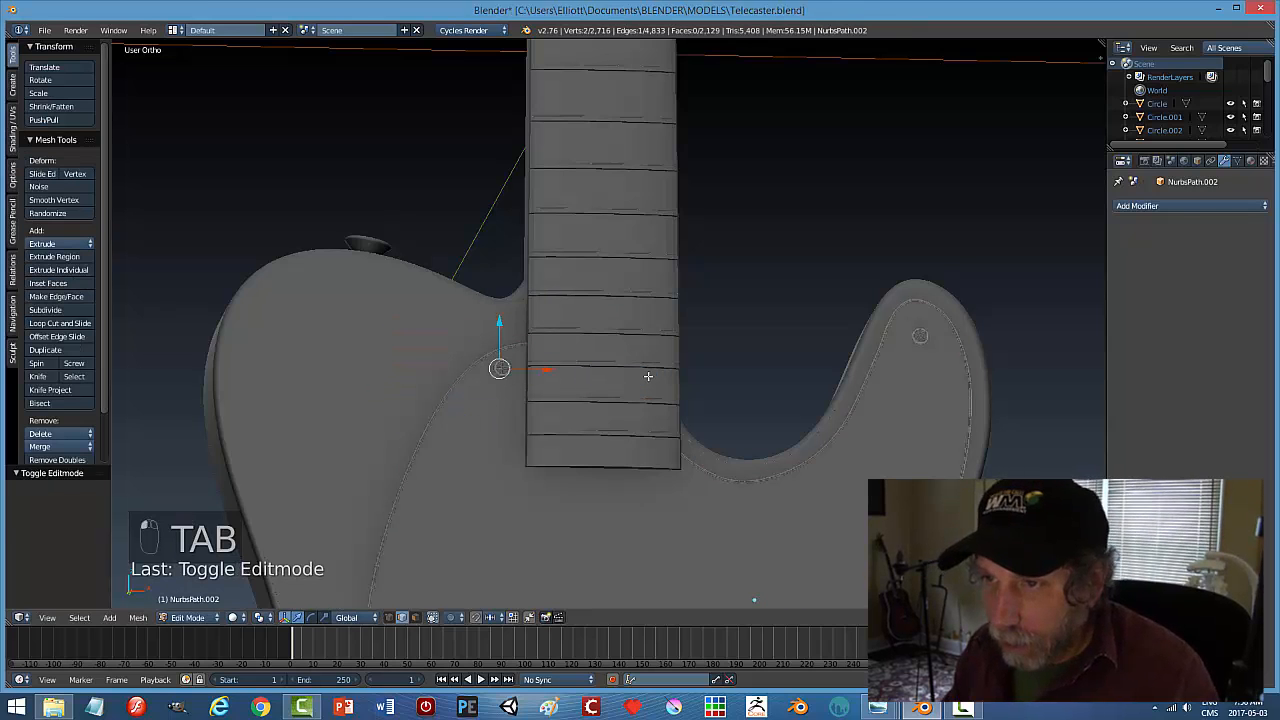
{"action": "key", "text": "ctrl+l"}
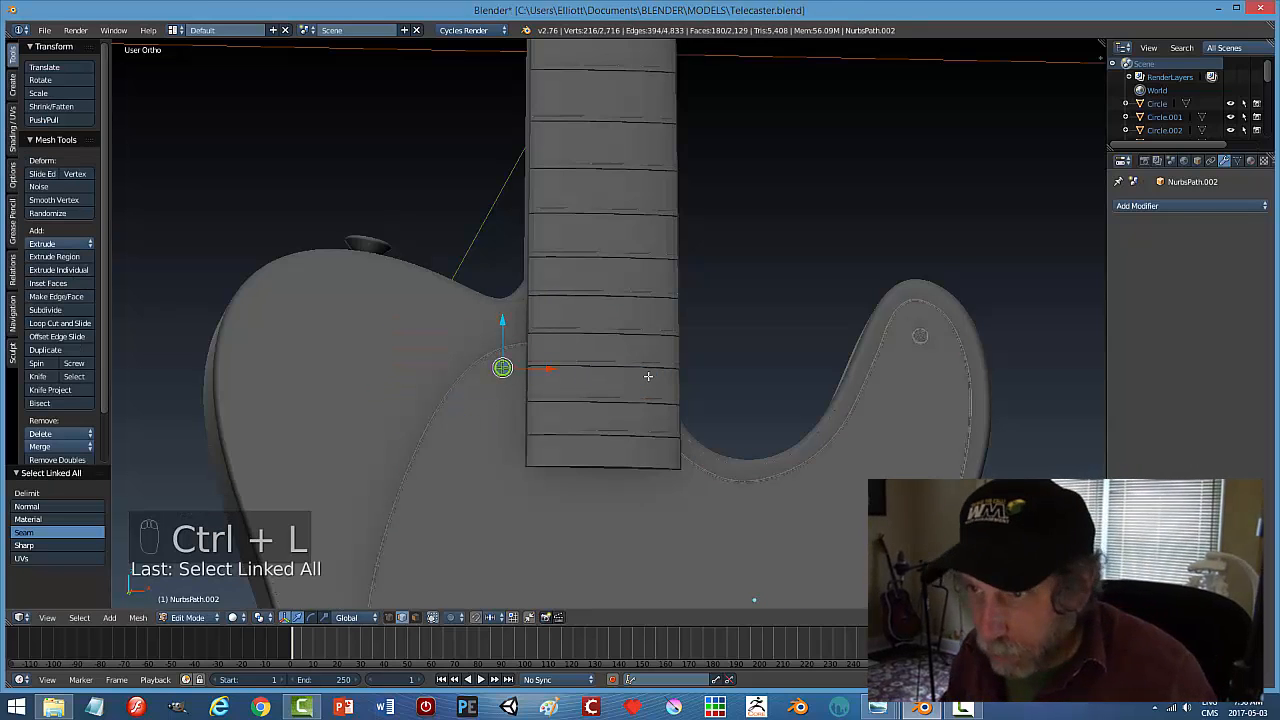
{"action": "key", "text": "shift+d"}
{"action": "key", "text": "p"}
{"action": "left_click", "coordinate": [648, 376]}
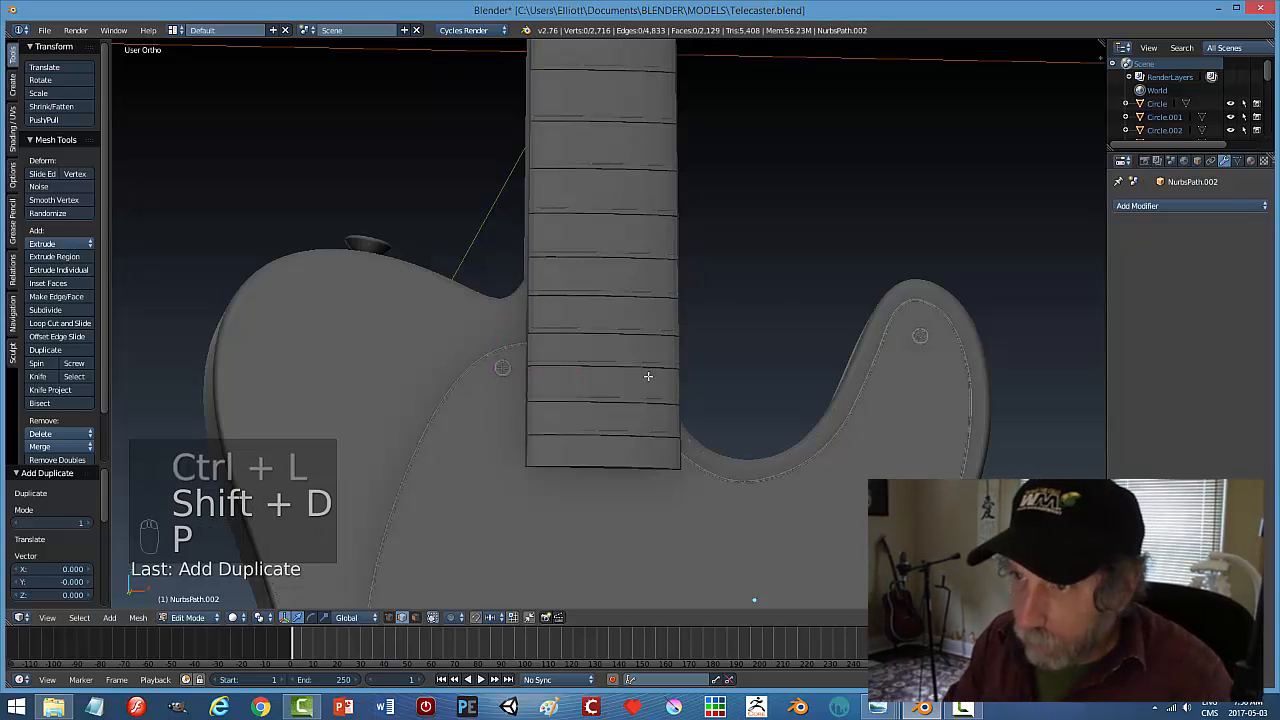
{"action": "key", "text": "Tab"}
Set the copied screw's origin to its geometry and move it 0.916 along Y to the back of the body
{"action": "right_click", "coordinate": [512, 402]}
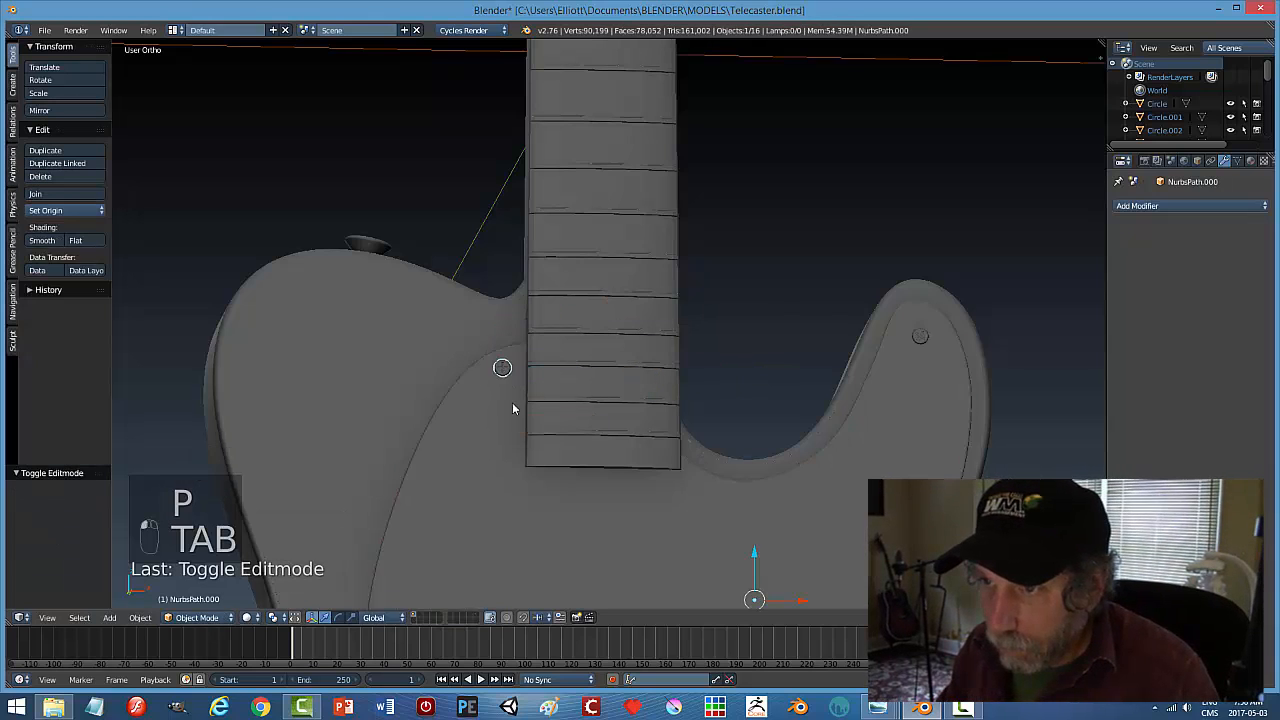
{"action": "middle_click_drag", "start_coordinate": [512, 402], "coordinate": [476, 398]}
{"action": "left_click", "coordinate": [55, 211]}
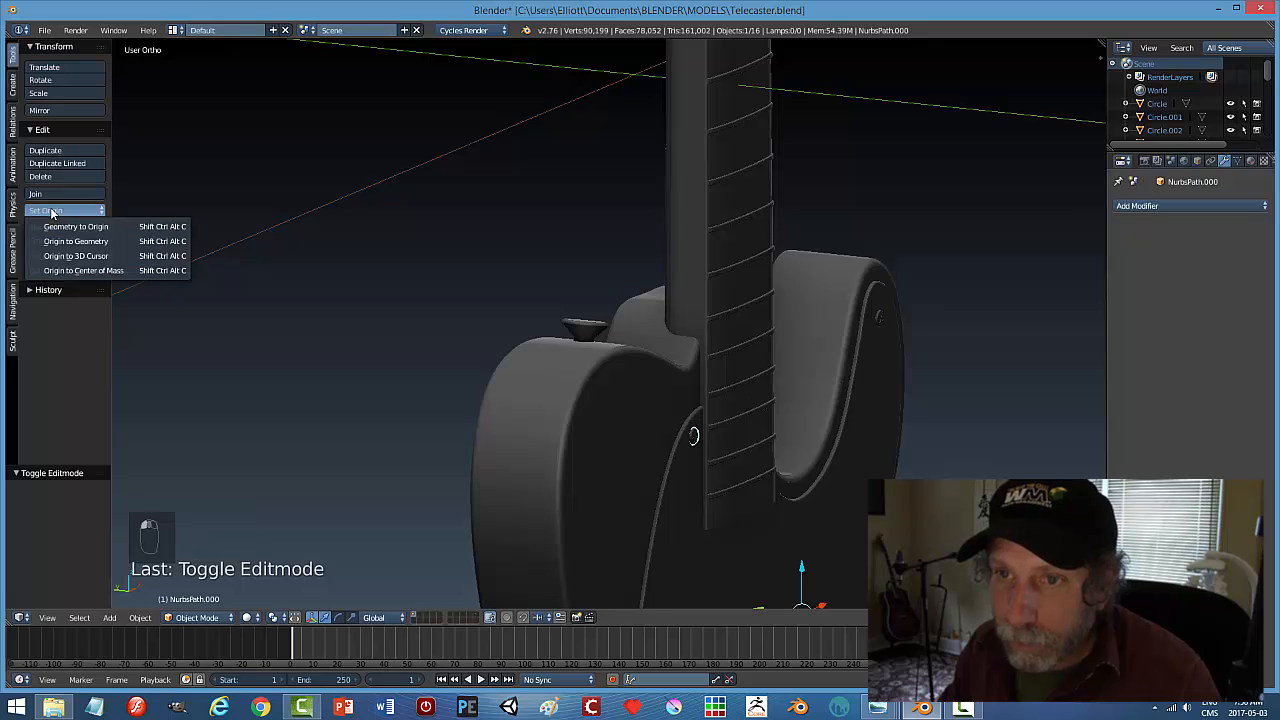
{"action": "left_click", "coordinate": [75, 237]}
{"action": "left_click_drag", "start_coordinate": [652, 433], "coordinate": [581, 427]}
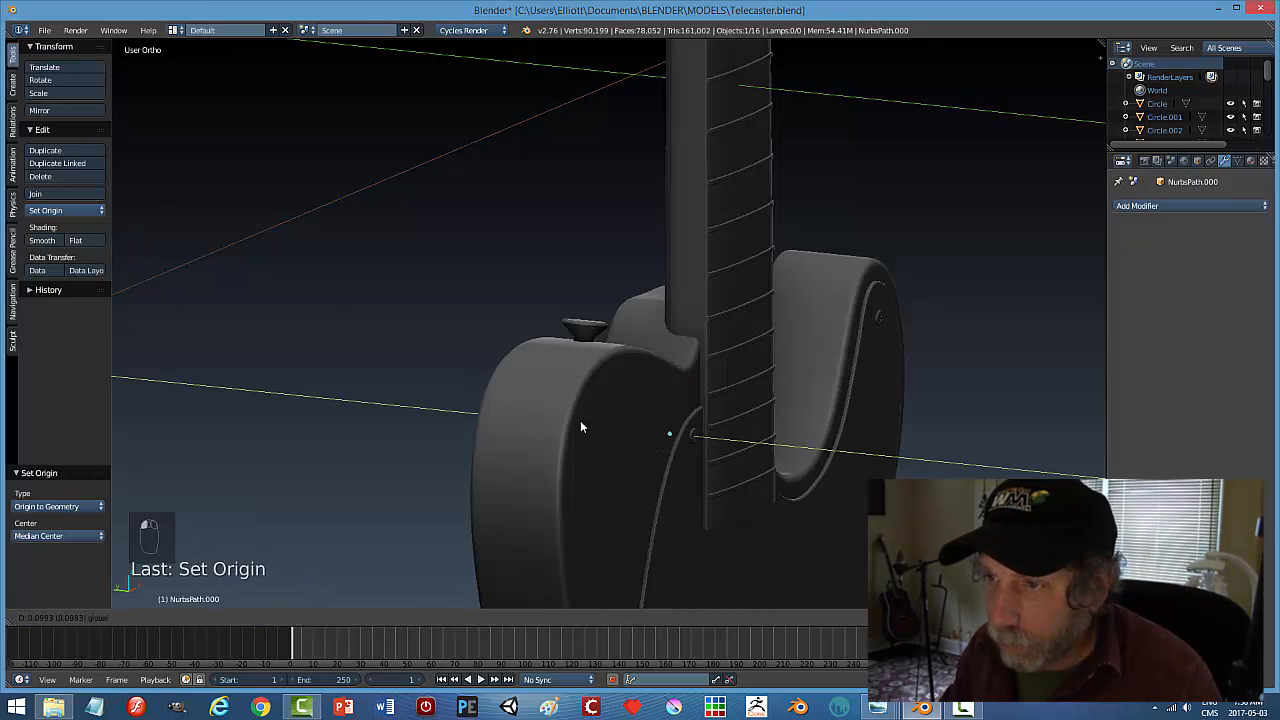
{"action": "left_click_drag", "start_coordinate": [435, 399], "coordinate": [436, 400]}
Rotate the screw 180° about the Z axis so its head faces out from the back of the body
{"action": "middle_click_drag", "start_coordinate": [337, 446], "coordinate": [458, 455]}
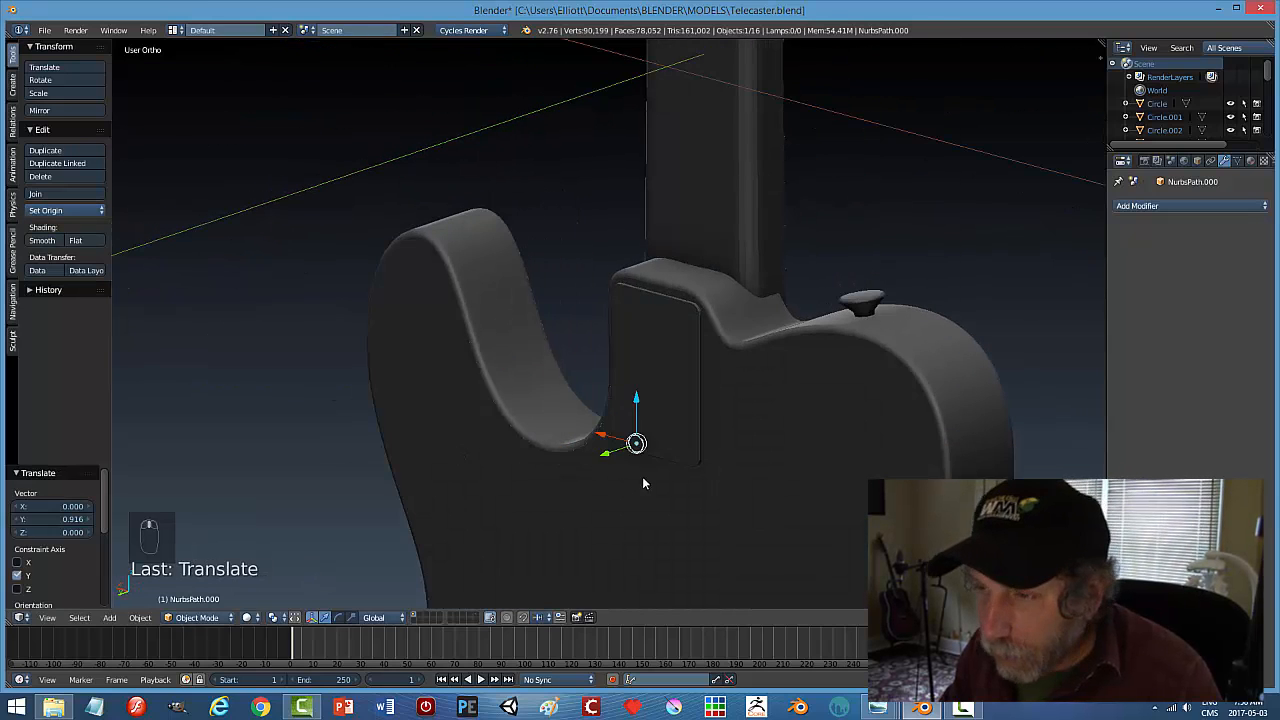
{"action": "scroll", "coordinate": [822, 486], "scroll_direction": "up", "scroll_amount": 4}
{"action": "middle_click_drag", "start_coordinate": [804, 489], "coordinate": [639, 222], "text": "shift"}
{"action": "middle_click_drag", "start_coordinate": [639, 290], "coordinate": [587, 323]}
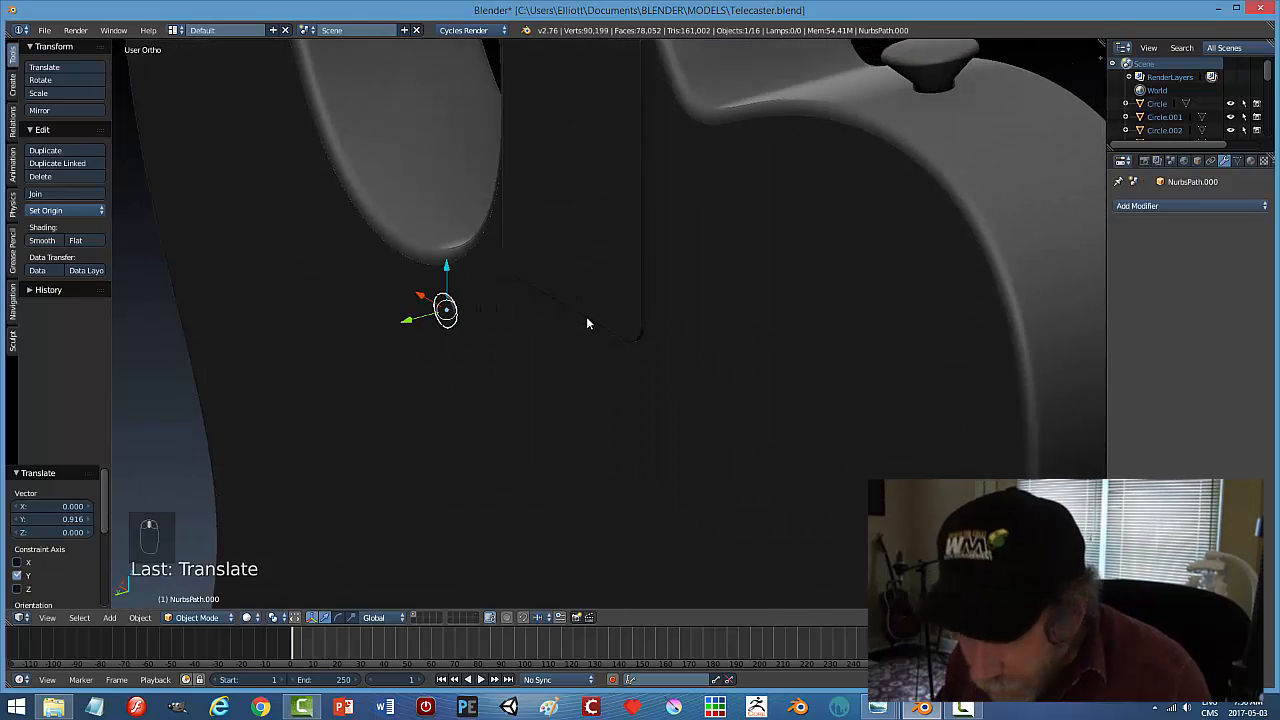
{"action": "key", "text": "r"}
{"action": "type", "text": "z1"}
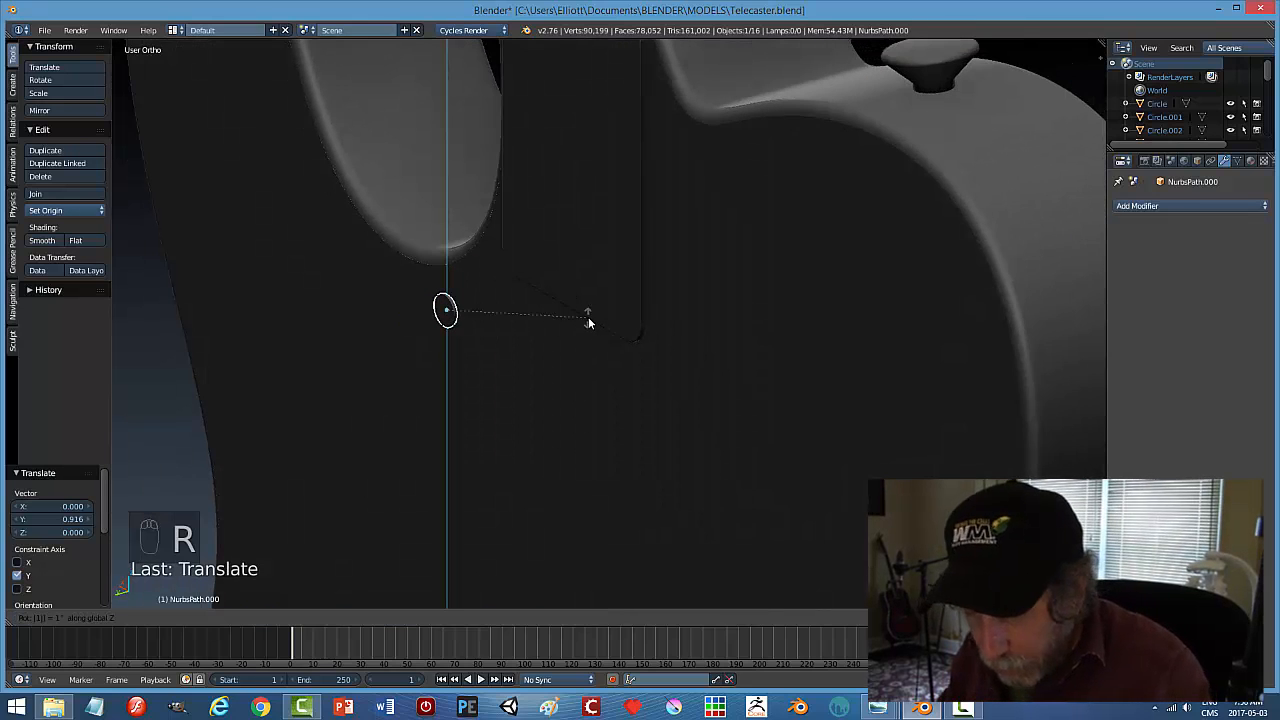
{"action": "type", "text": "80"}
{"action": "key", "text": "Return"}
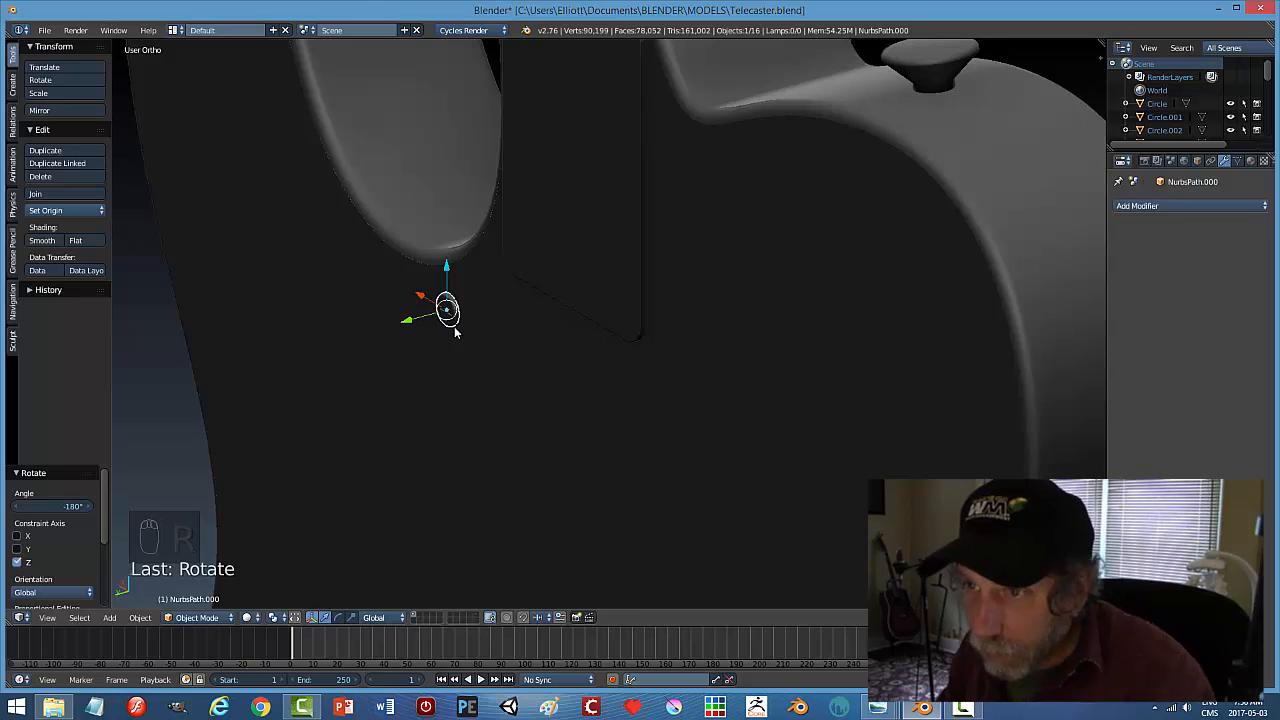
Position the screw on the neck plate's outer face, inside its lower-right corner as seen from the back, and deselect it
{"action": "left_click_drag", "start_coordinate": [408, 321], "coordinate": [548, 303]}
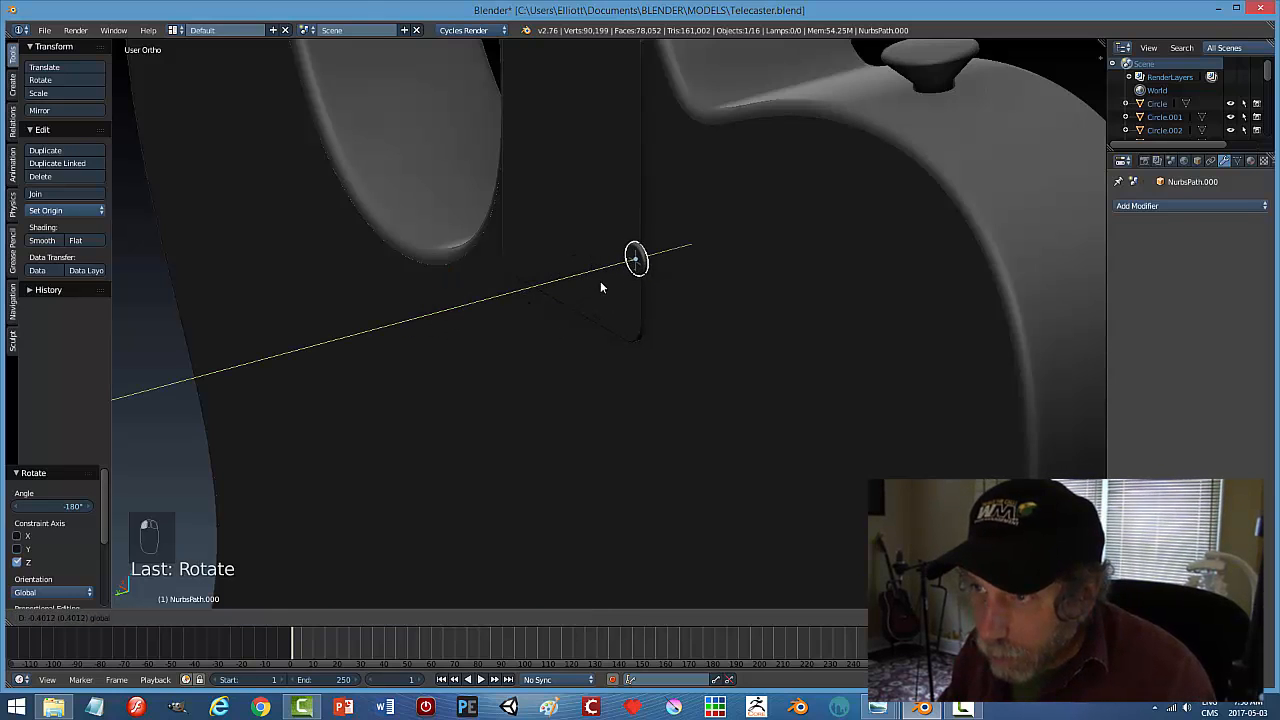
{"action": "left_click_drag", "start_coordinate": [653, 281], "coordinate": [652, 282]}
{"action": "scroll", "coordinate": [710, 300], "scroll_direction": "up", "scroll_amount": 4}
{"action": "left_click_drag", "start_coordinate": [638, 219], "coordinate": [548, 234]}
{"action": "middle_click_drag", "start_coordinate": [548, 234], "coordinate": [594, 236]}
{"action": "left_click_drag", "start_coordinate": [589, 222], "coordinate": [591, 223]}
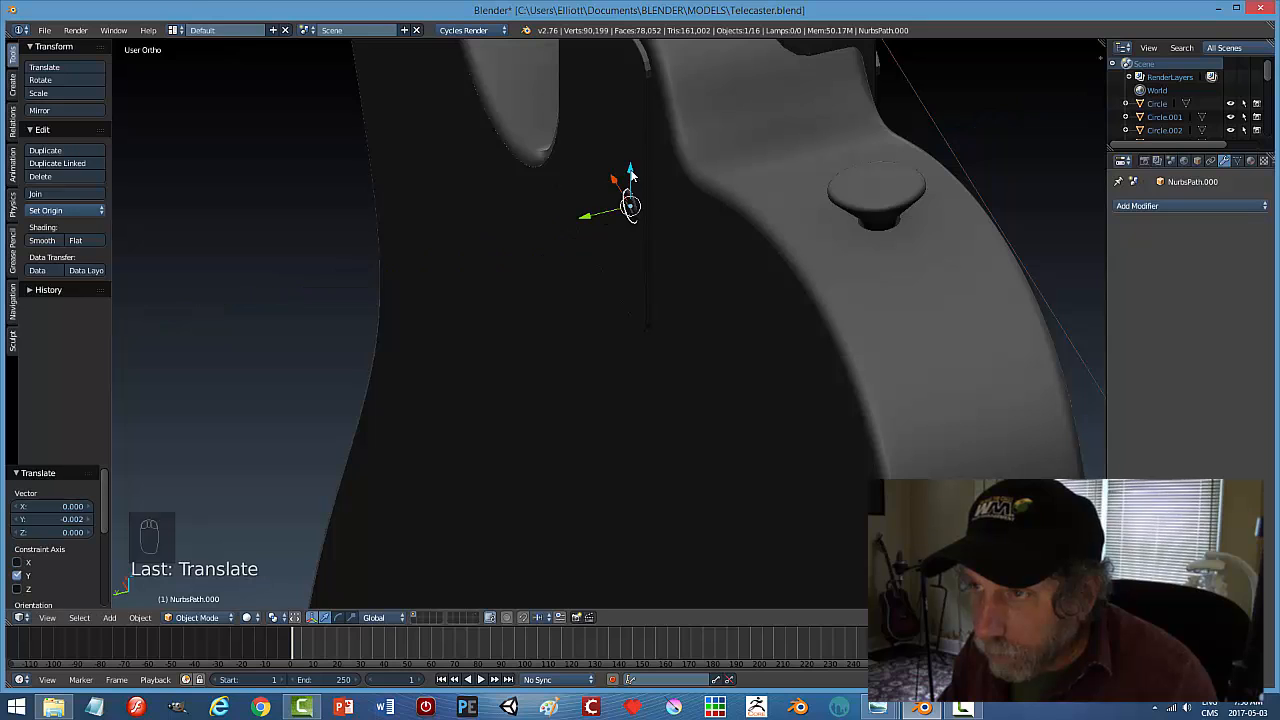
{"action": "left_click_drag", "start_coordinate": [630, 172], "coordinate": [746, 250]}
{"action": "middle_click_drag", "start_coordinate": [746, 250], "coordinate": [862, 236]}
{"action": "mouse_move", "coordinate": [525, 338]}
{"action": "left_mouse_down"}
{"action": "mouse_move", "coordinate": [509, 337]}
{"action": "mouse_move", "coordinate": [520, 333]}
{"action": "left_mouse_up"}
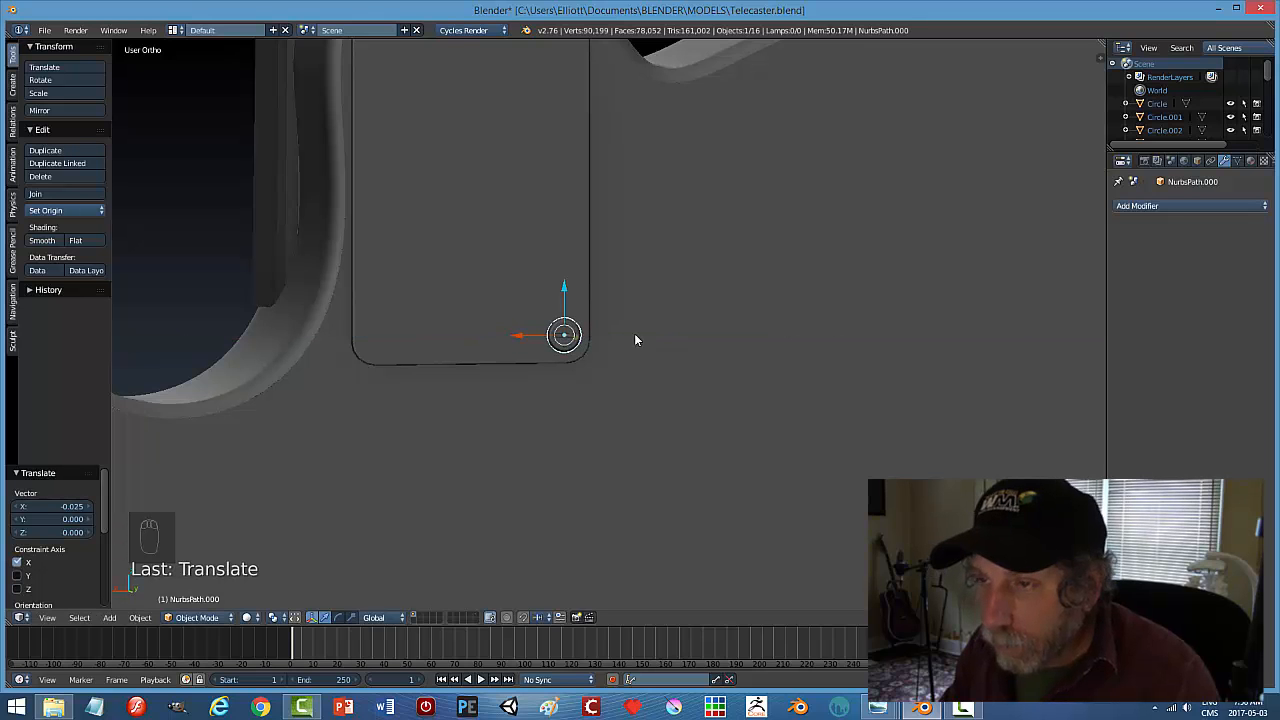
{"action": "scroll", "coordinate": [662, 332], "scroll_direction": "down", "scroll_amount": 3}
{"action": "key", "text": "a"}
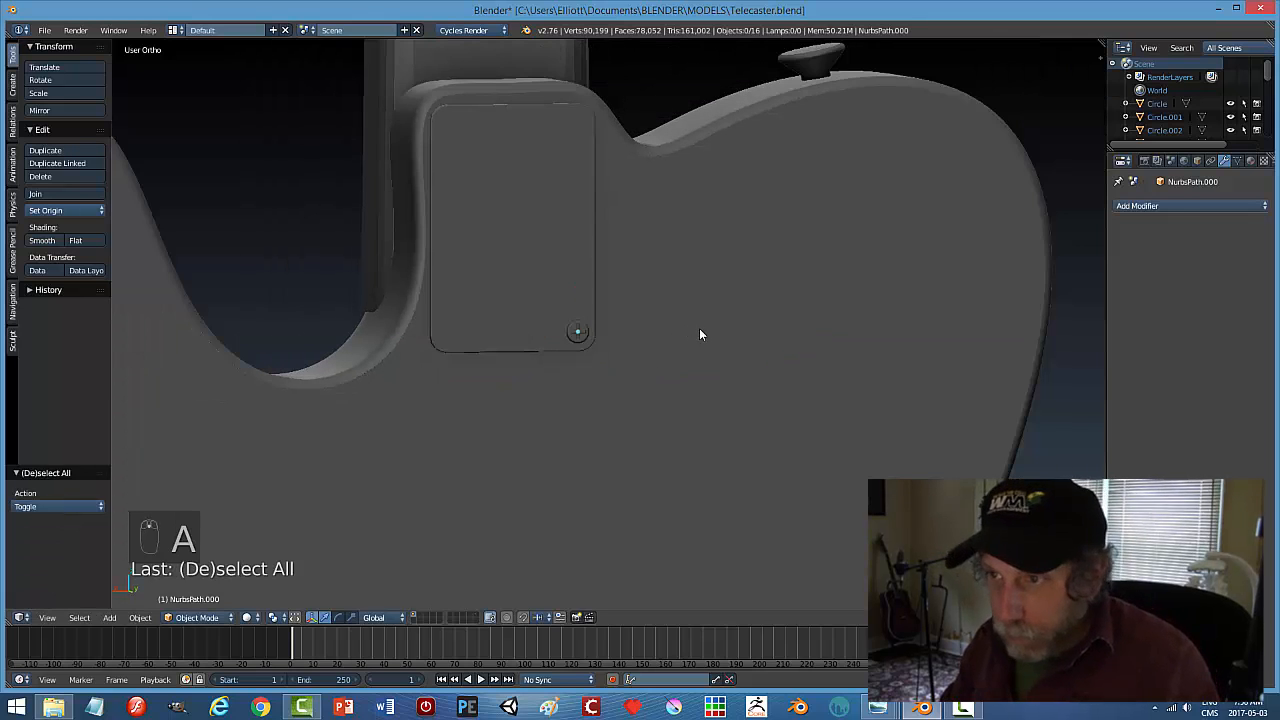
Duplicate the corner screw and move the copy 0.332 plus a 0.003 nudge along X to the plate's lower-left corner
{"action": "mouse_move", "coordinate": [700, 331]}
{"action": "middle_mouse_down"}
{"action": "mouse_move", "coordinate": [563, 400]}
{"action": "mouse_move", "coordinate": [698, 311]}
{"action": "middle_mouse_up"}
{"action": "scroll", "coordinate": [697, 305], "scroll_direction": "up", "scroll_amount": 3}
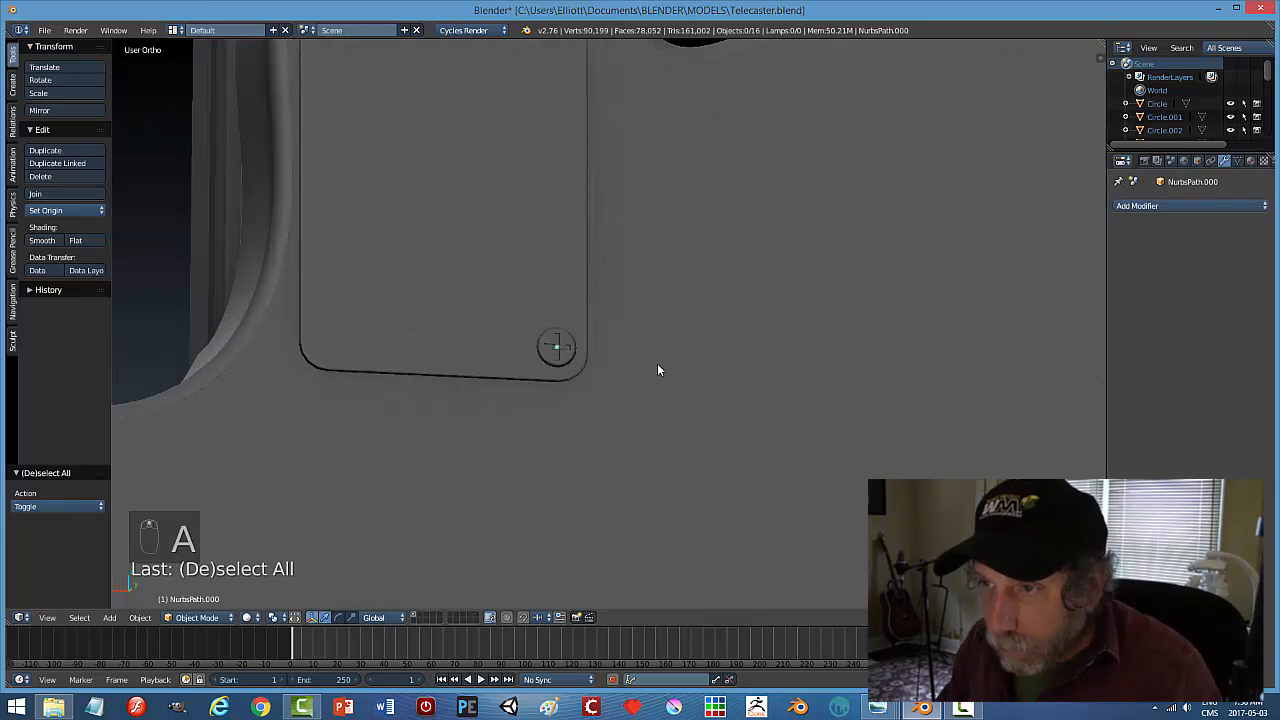
{"action": "right_click", "coordinate": [563, 351]}
{"action": "middle_click_drag", "start_coordinate": [679, 366], "coordinate": [613, 401]}
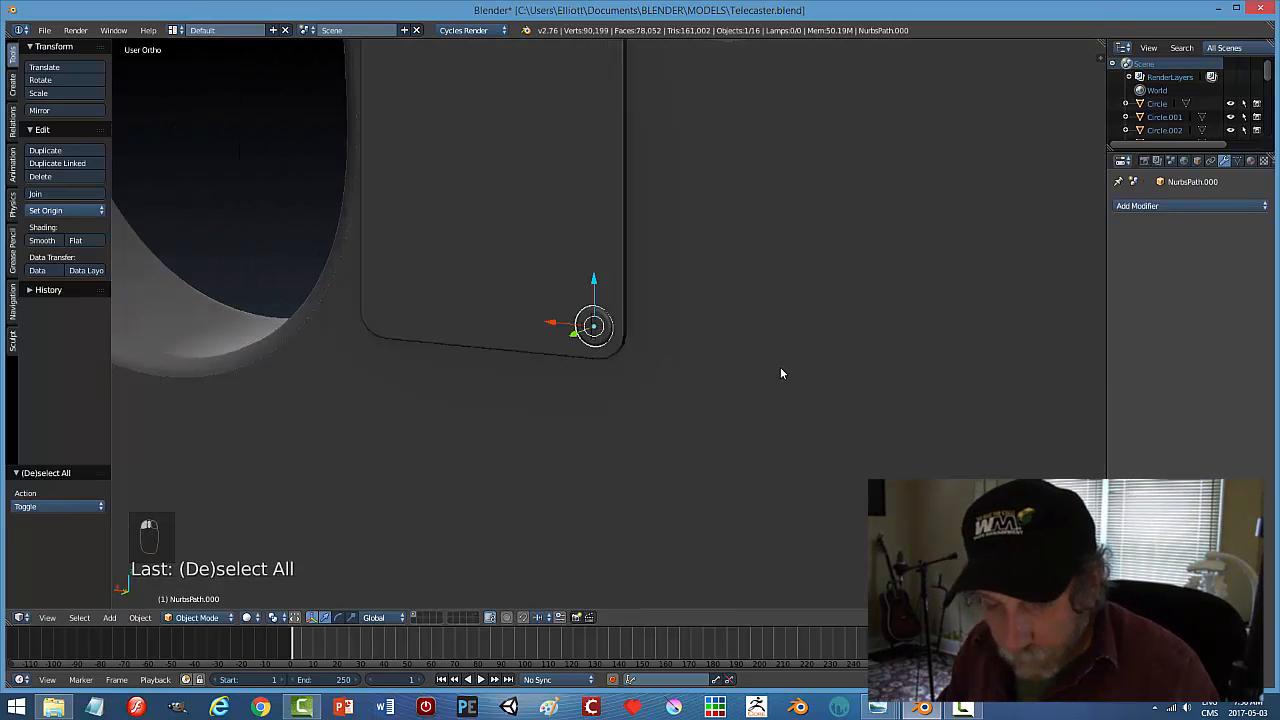
{"action": "key", "text": "shift+d"}
{"action": "right_click", "coordinate": [645, 352]}
{"action": "left_click_drag", "start_coordinate": [551, 328], "coordinate": [345, 322]}
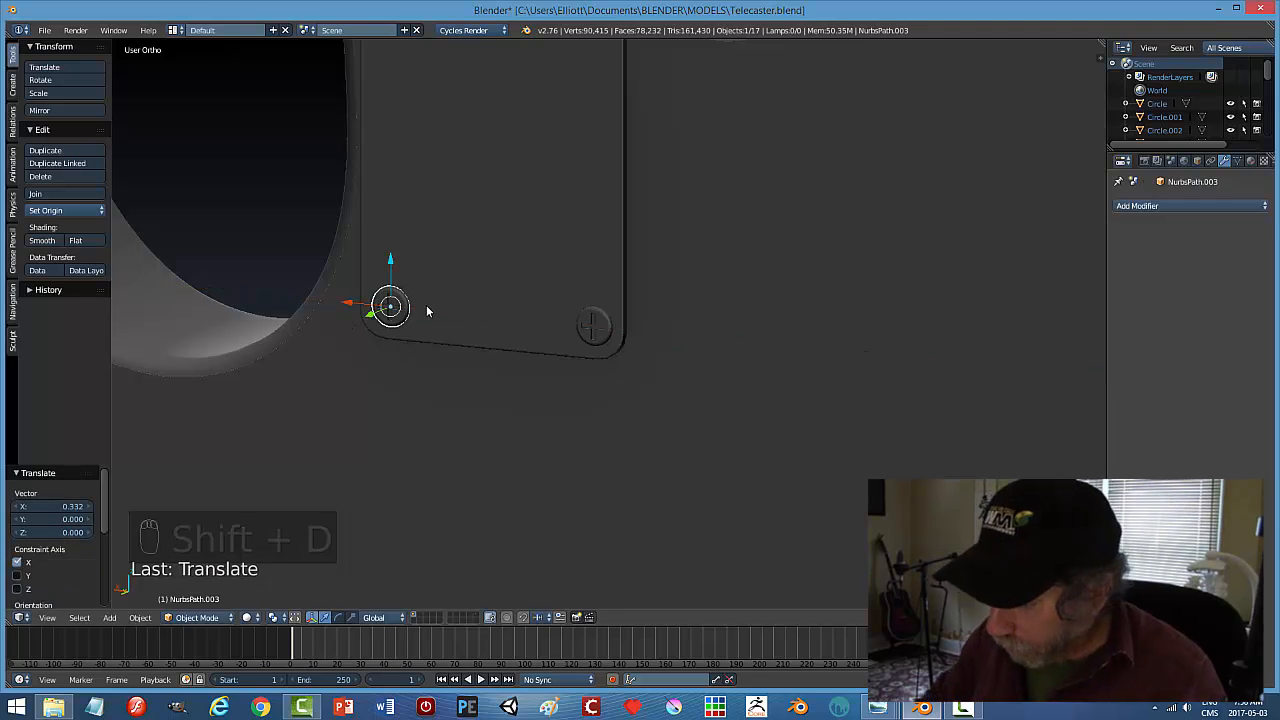
{"action": "key", "text": "ctrl+KP_1"}
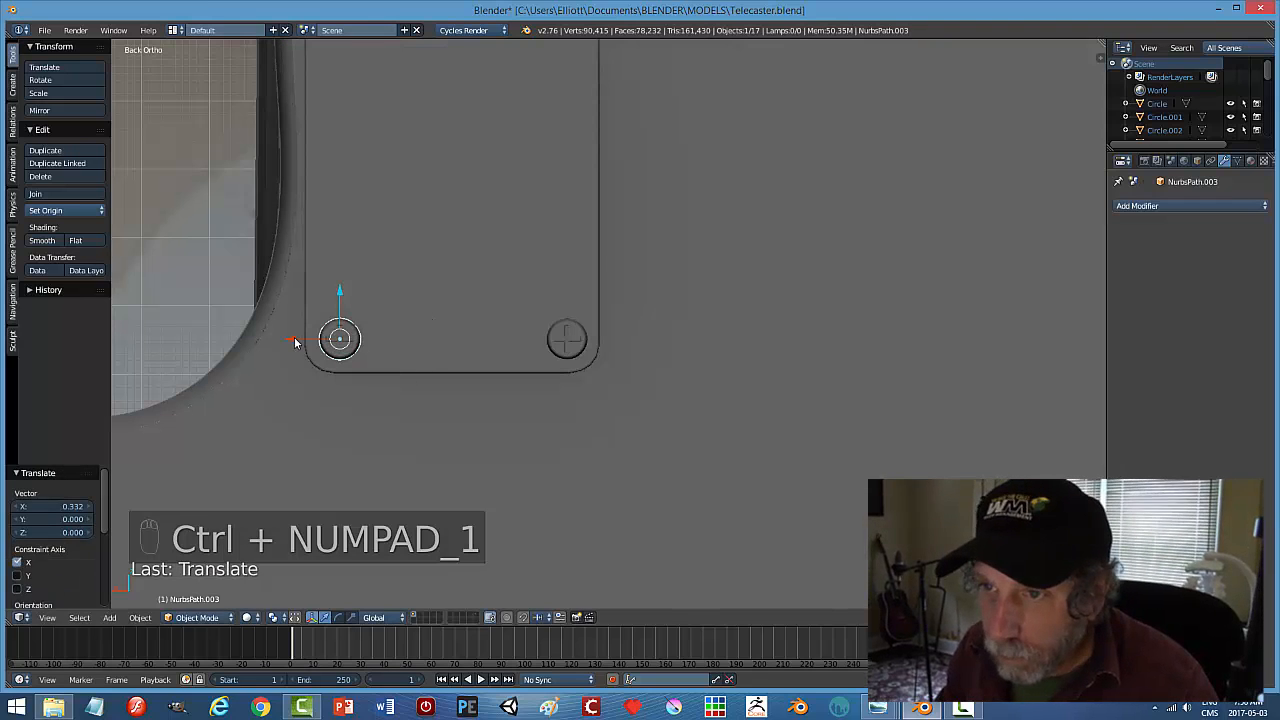
{"action": "left_click_drag", "start_coordinate": [294, 341], "coordinate": [295, 342]}
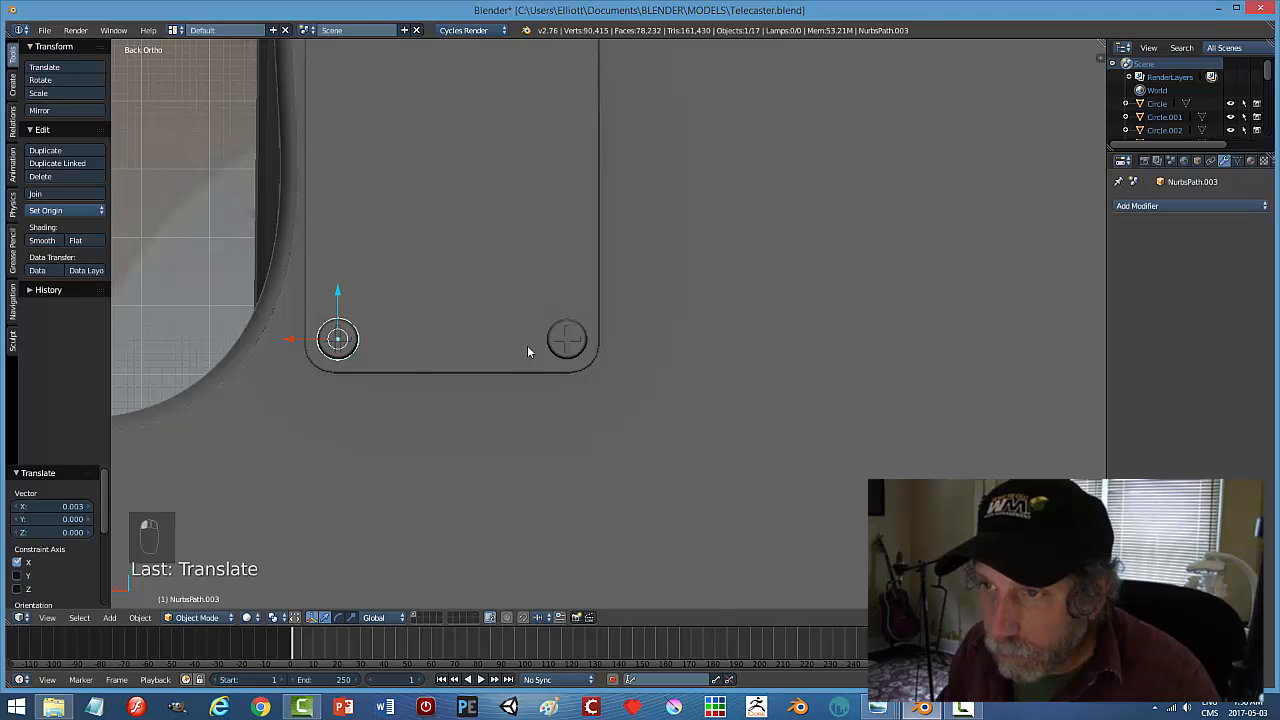
Duplicate both lower screws and move the copies about 0.526 along Z to the plate's upper corners
{"action": "right_click", "coordinate": [570, 341], "text": "shift"}
{"action": "scroll", "coordinate": [714, 337], "scroll_direction": "down", "scroll_amount": 4}
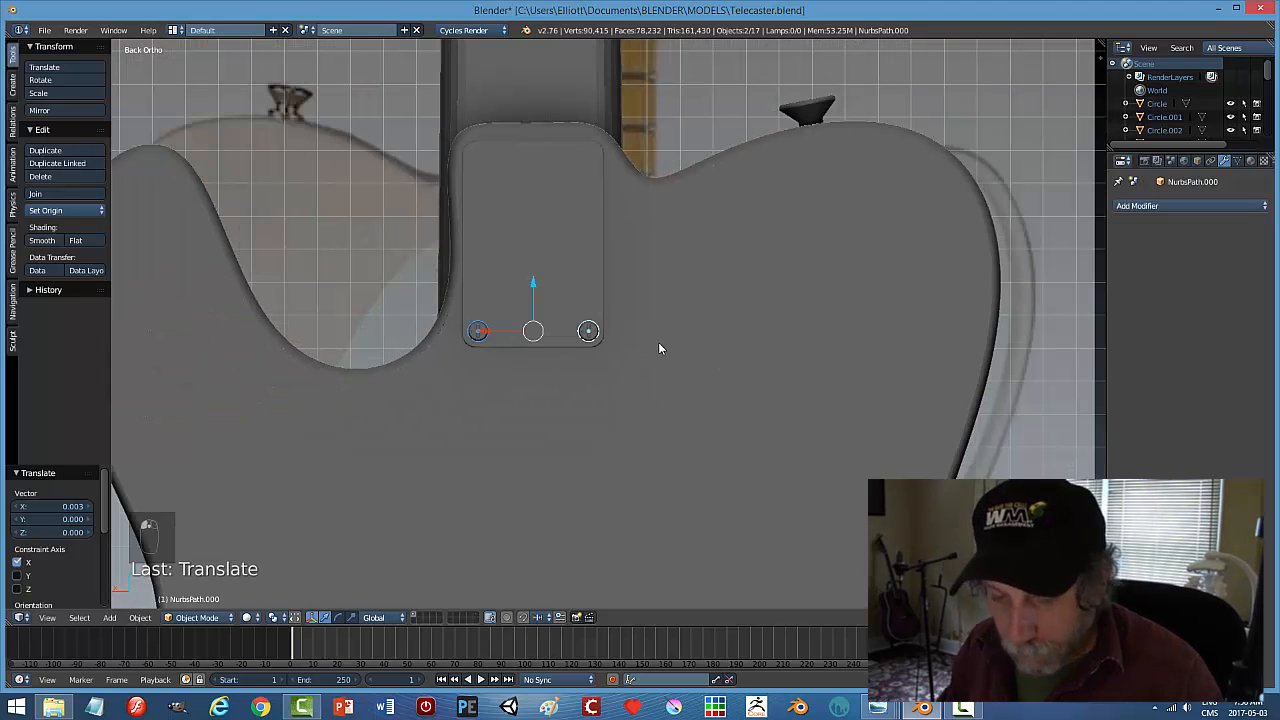
{"action": "key", "text": "shift+d"}
{"action": "key", "text": "z"}
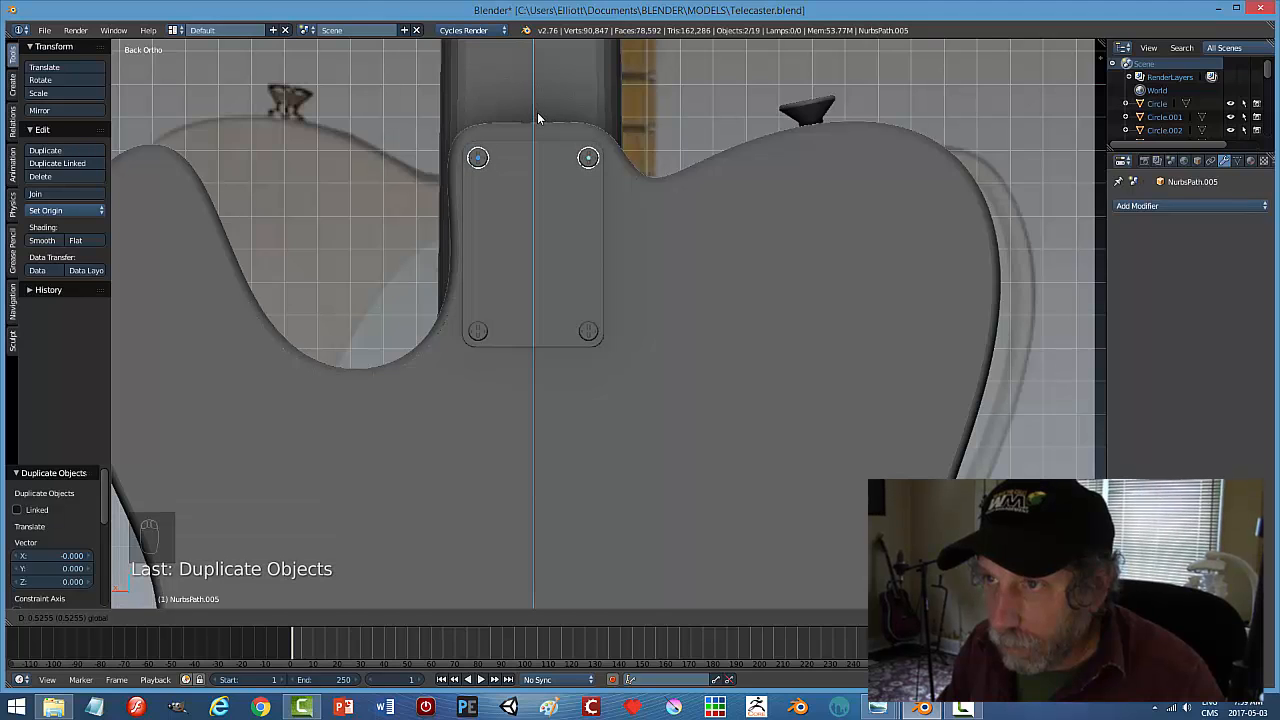
{"action": "left_click", "coordinate": [537, 112]}
{"action": "key", "text": "a"}
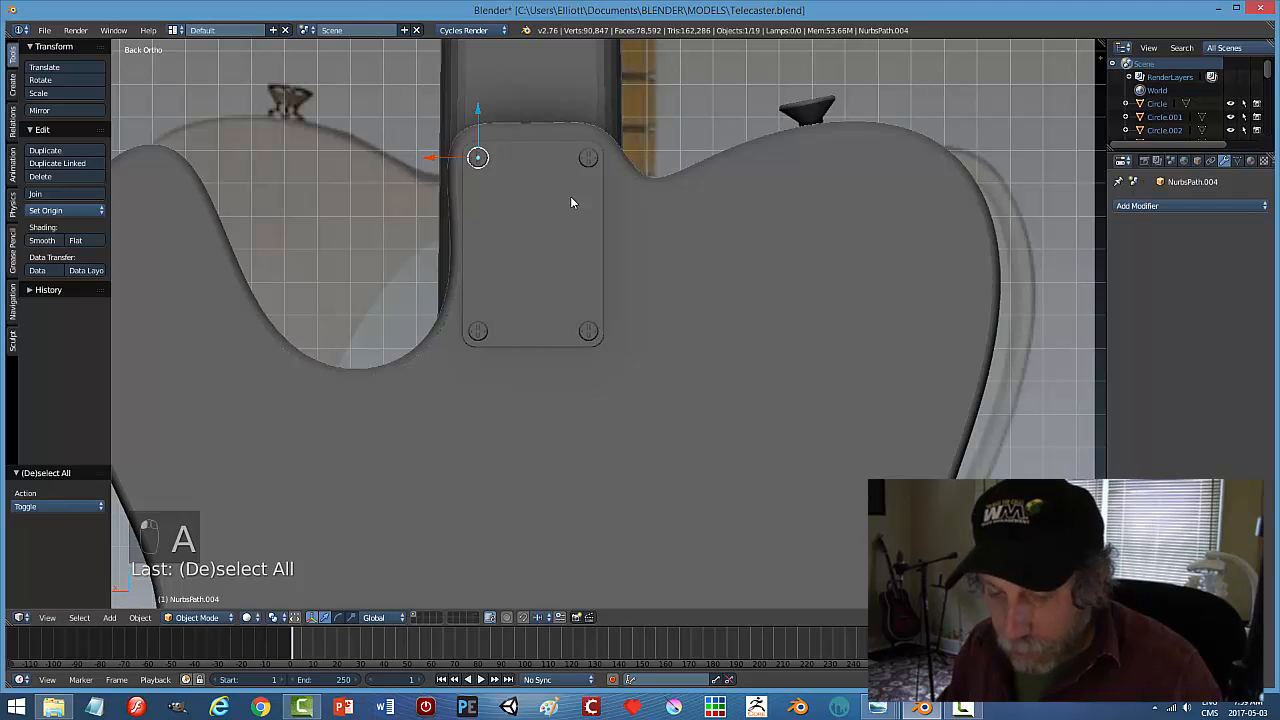
Vary the screw slots by rotating the upper-left screw about -16.7°, the upper-right about 18.9°, and the lower-left by a different amount
{"action": "key", "text": "r"}
{"action": "left_click", "coordinate": [562, 228]}
{"action": "right_click", "coordinate": [597, 161]}
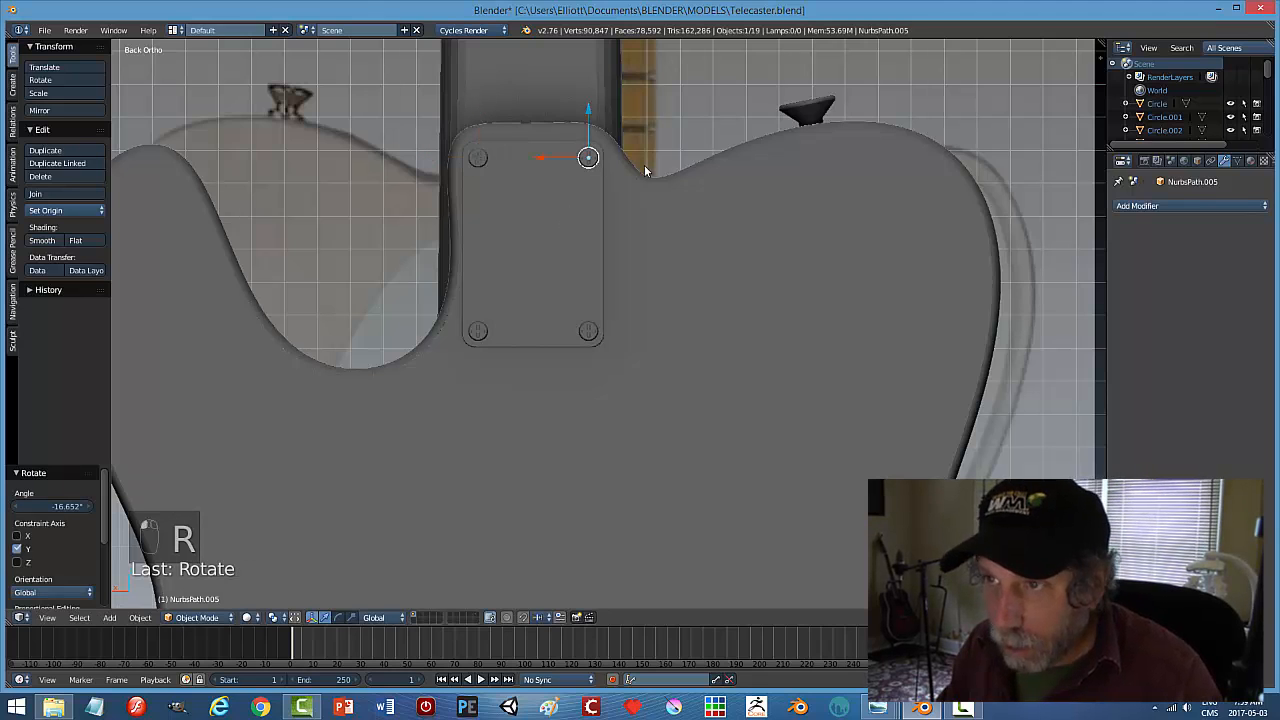
{"action": "key", "text": "r"}
{"action": "left_click", "coordinate": [639, 150]}
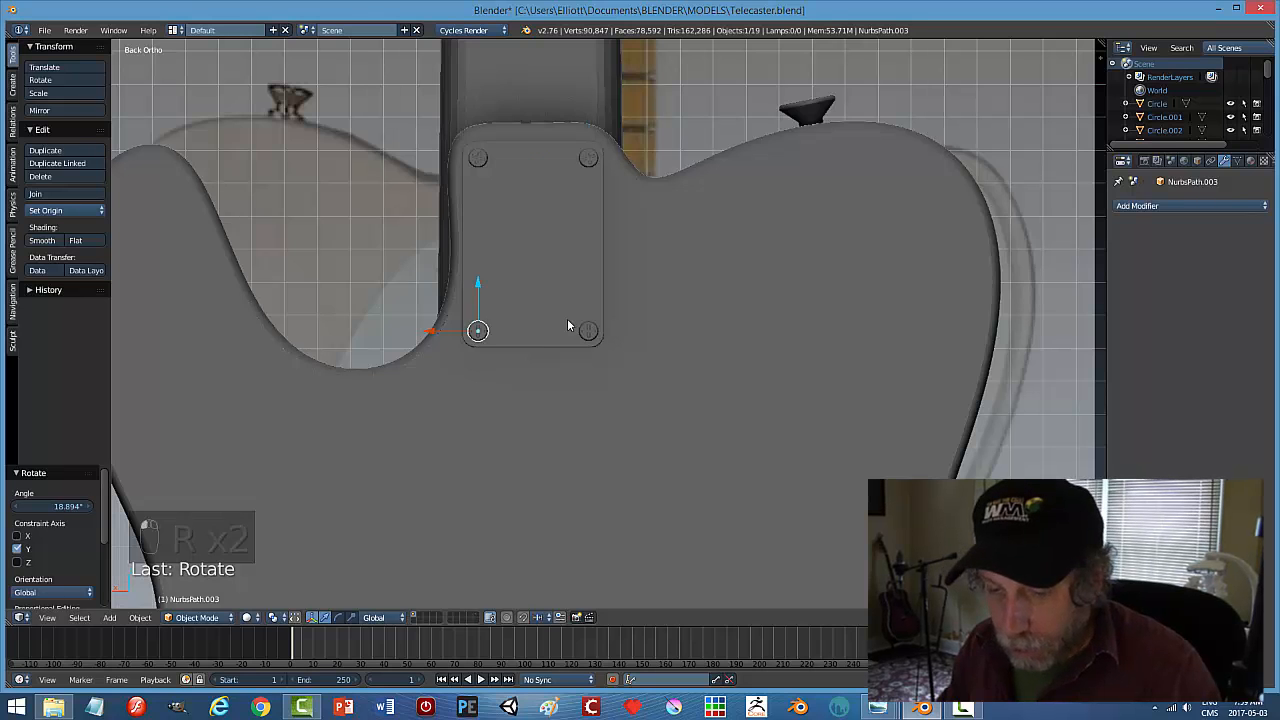
{"action": "key", "text": "r"}
{"action": "left_click", "coordinate": [556, 284]}
{"action": "key", "text": "a"}
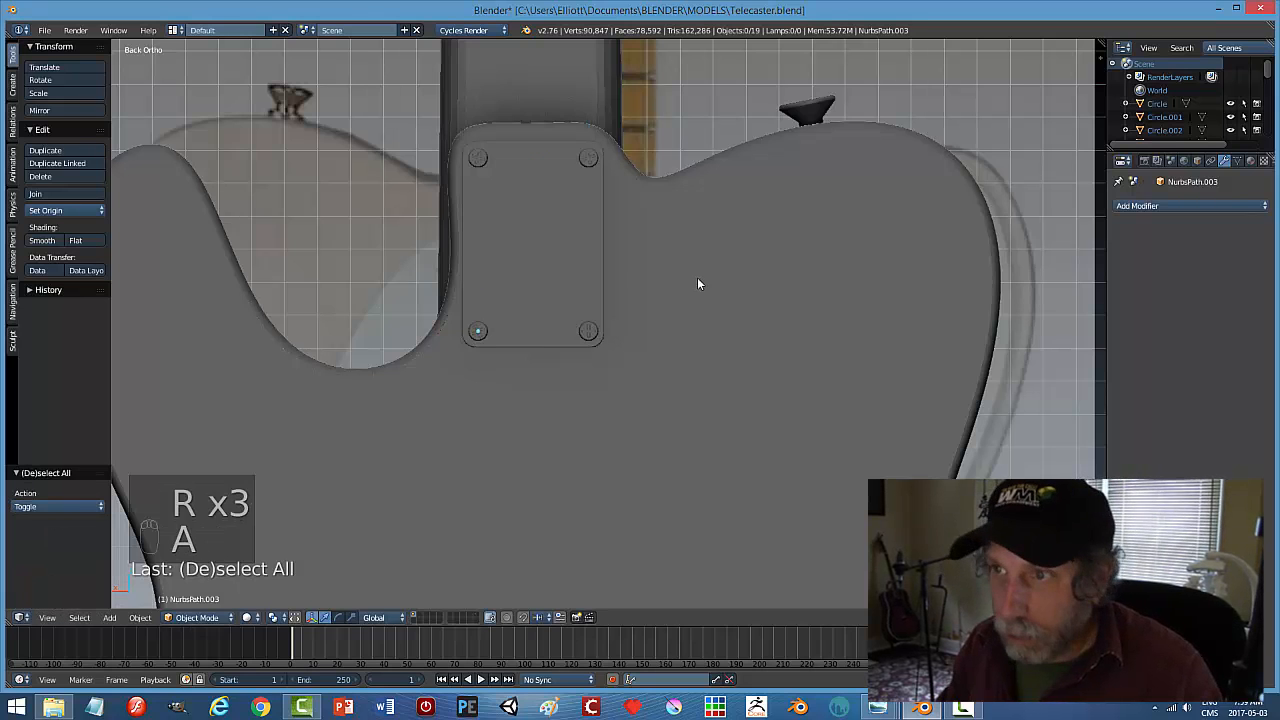
Join the four corner screws with the neck plate into one object and deselect it
{"action": "middle_click_drag", "start_coordinate": [680, 287], "coordinate": [714, 264]}
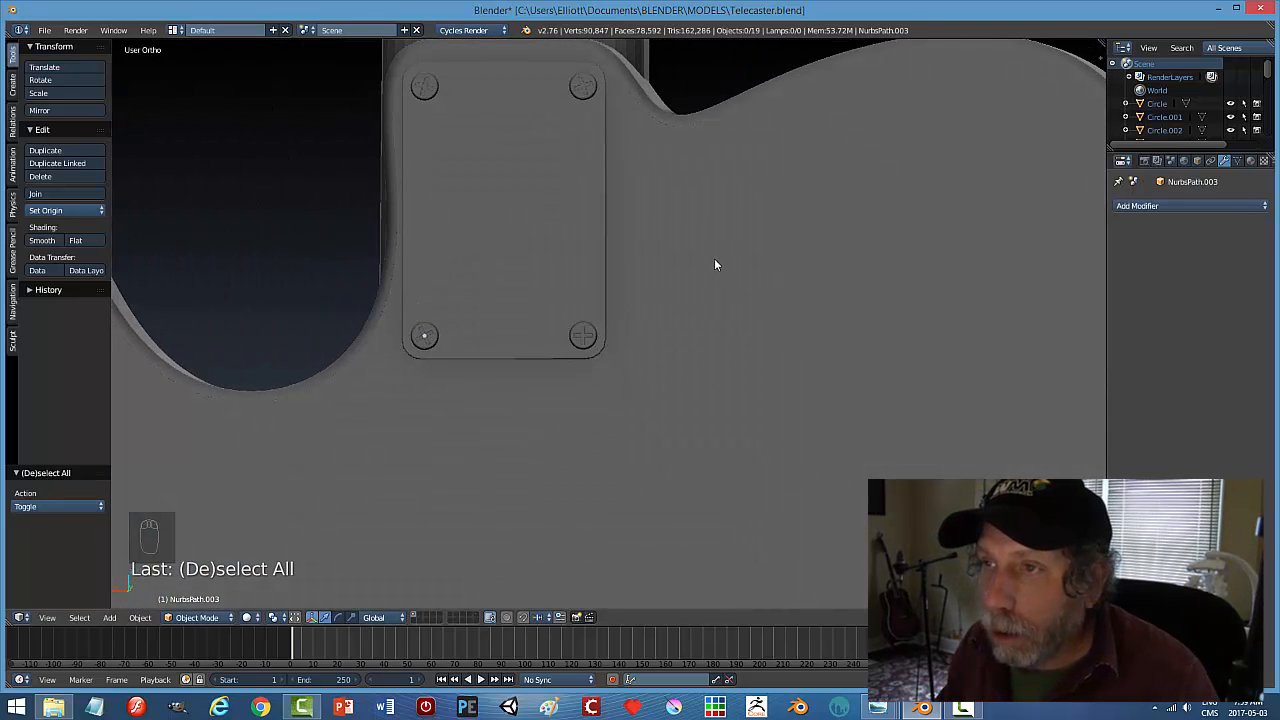
{"action": "right_click", "coordinate": [439, 87], "text": "shift"}
{"action": "right_click", "coordinate": [426, 337], "text": "shift"}
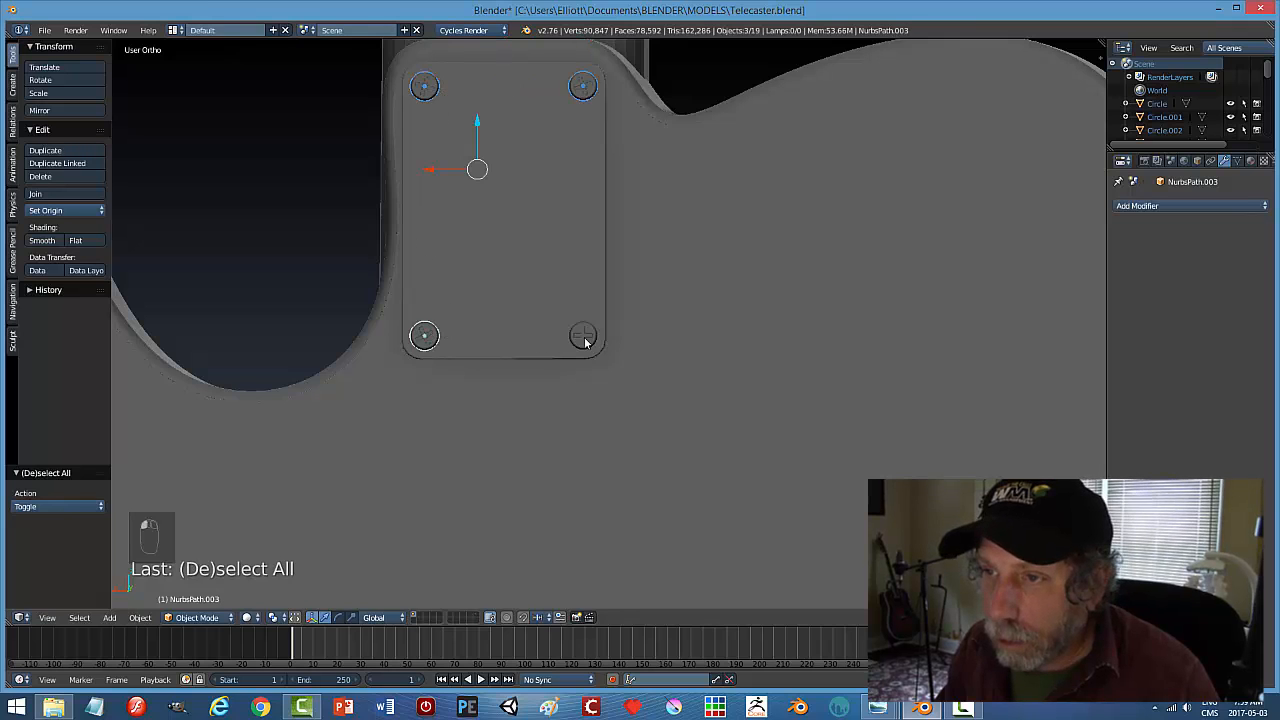
{"action": "right_click", "coordinate": [585, 338], "text": "shift"}
{"action": "right_click", "coordinate": [554, 197], "text": "shift"}
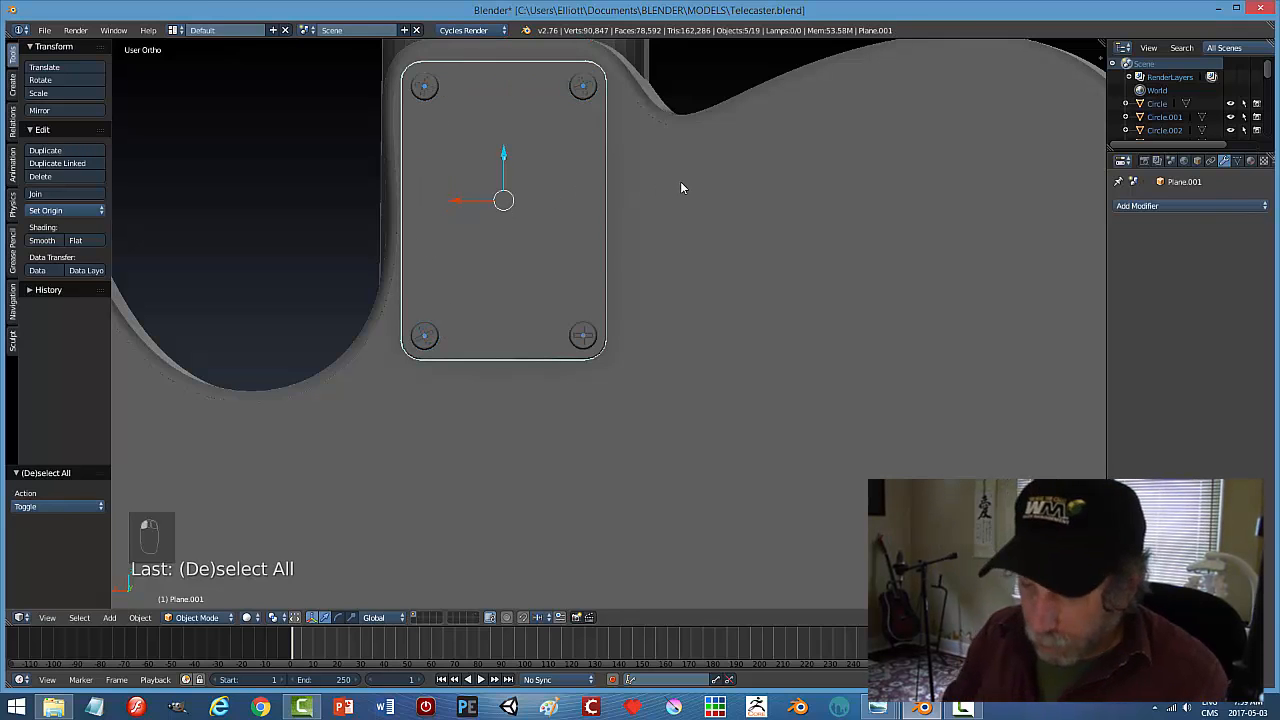
{"action": "key", "text": "ctrl+j"}
{"action": "key", "text": "a"}
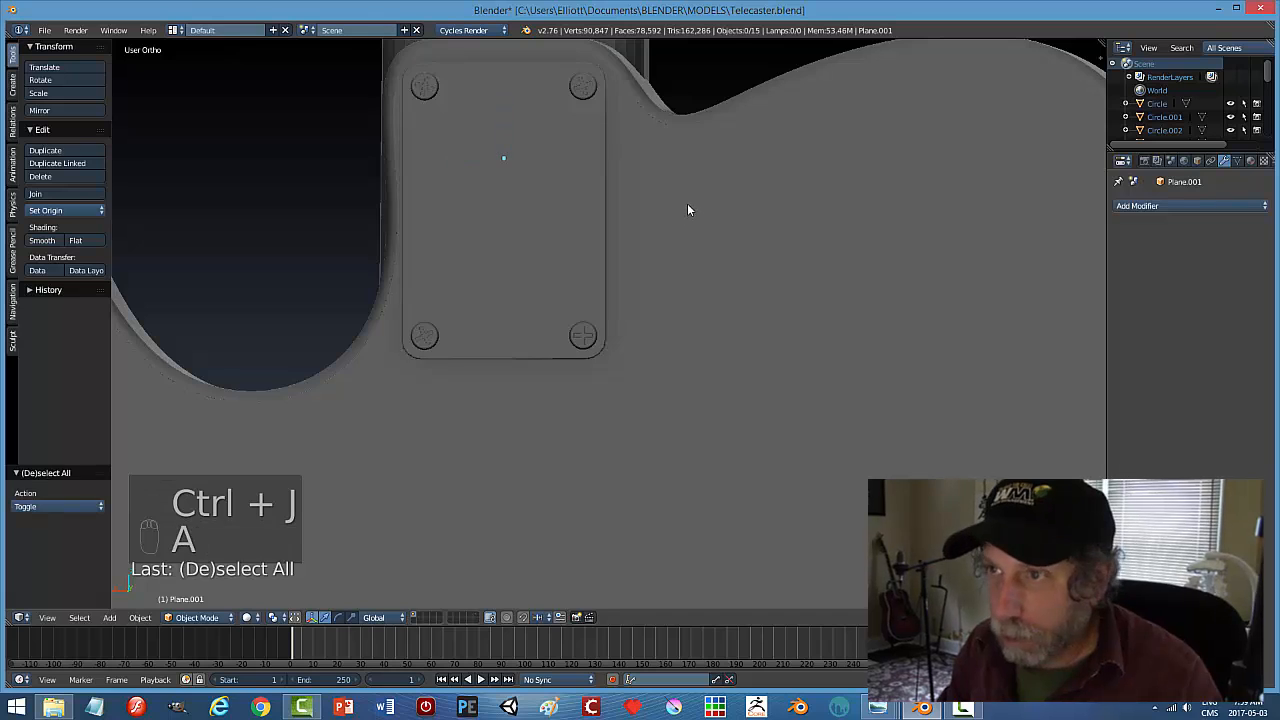
Shade the joined neck plate smooth and enable Auto Smooth with a 25° angle
{"action": "middle_click_drag", "start_coordinate": [687, 204], "coordinate": [633, 206]}
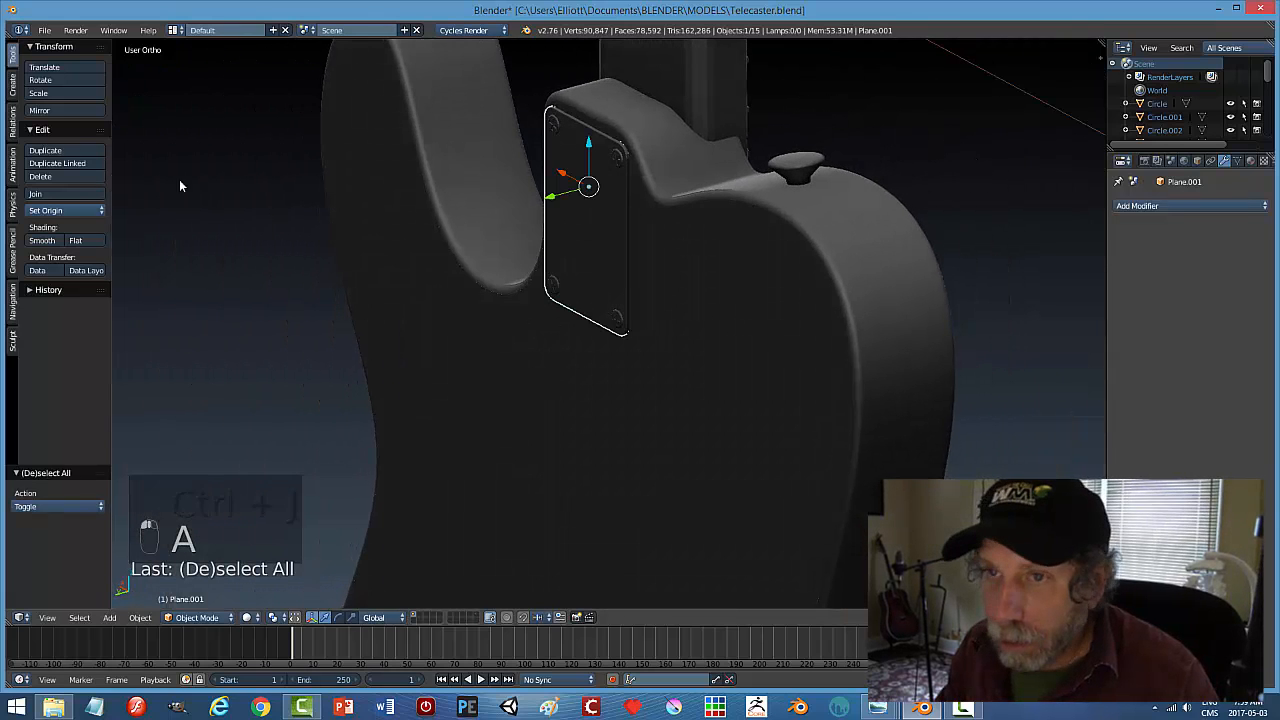
{"action": "left_click", "coordinate": [47, 240]}
{"action": "scroll", "coordinate": [708, 232], "scroll_direction": "up", "scroll_amount": 3}
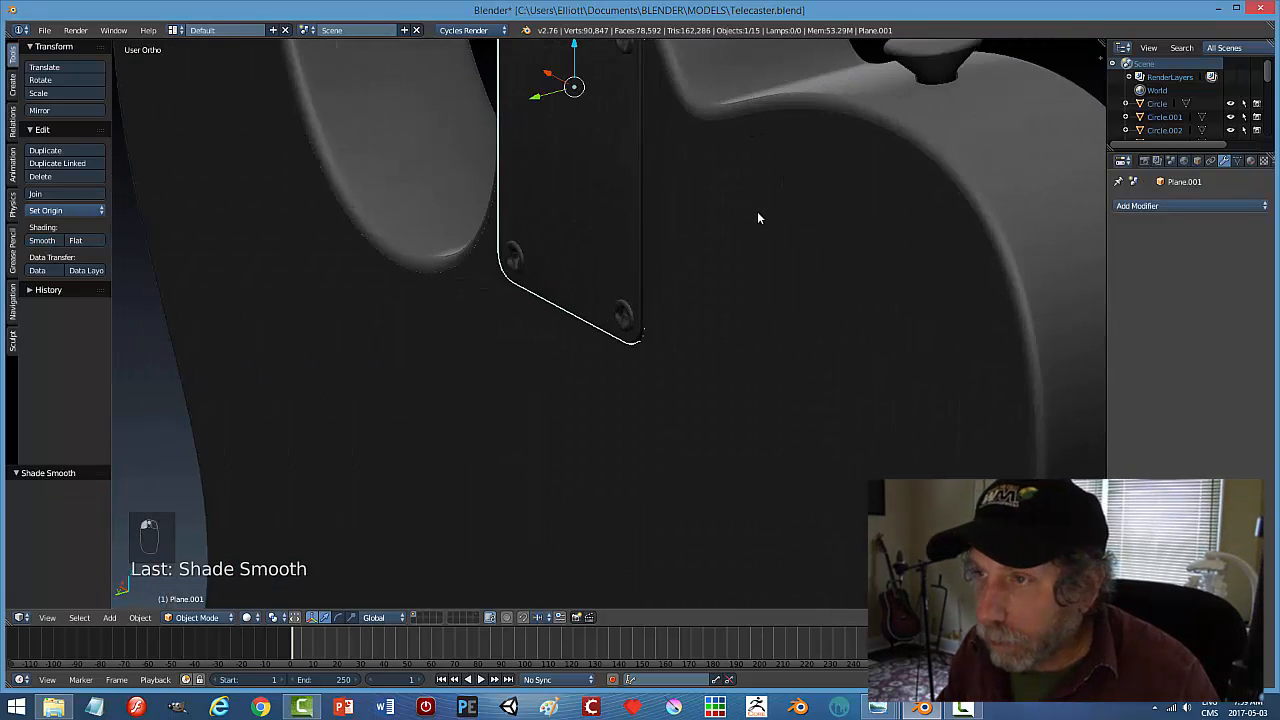
{"action": "left_click", "coordinate": [1240, 161]}
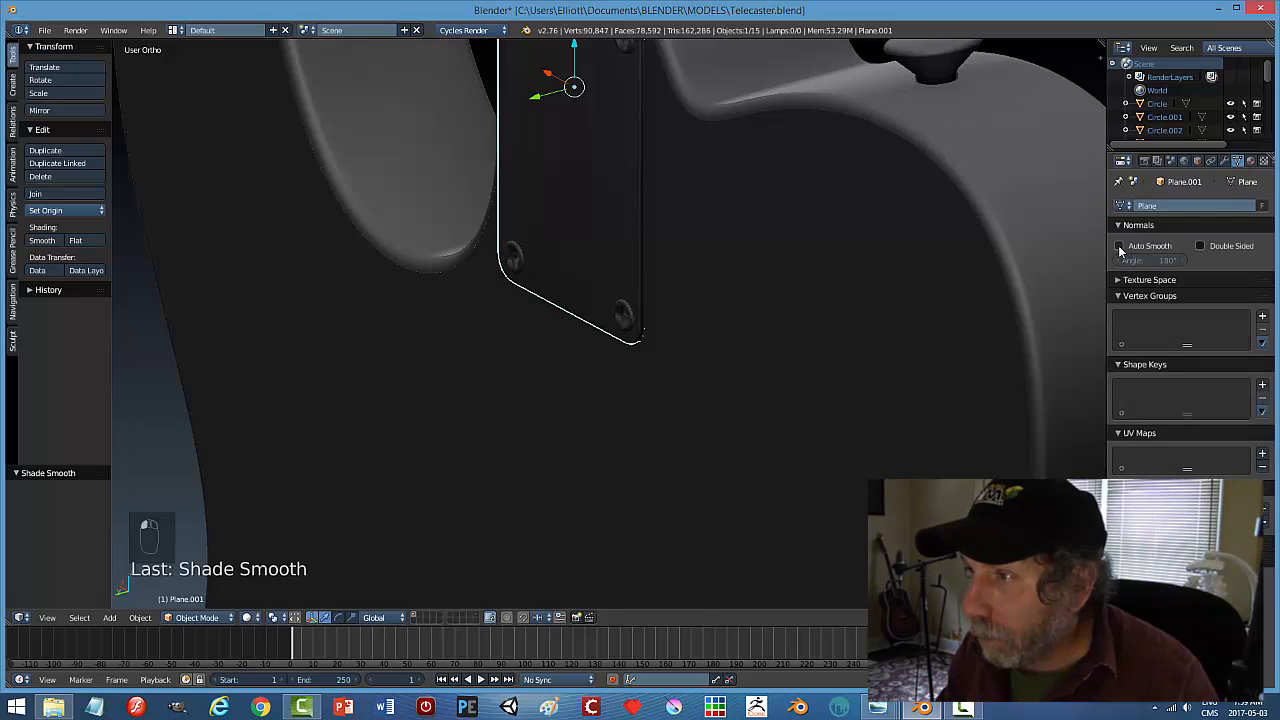
{"action": "left_click", "coordinate": [1119, 246]}
{"action": "left_click", "coordinate": [1150, 260]}
{"action": "type", "text": "25"}
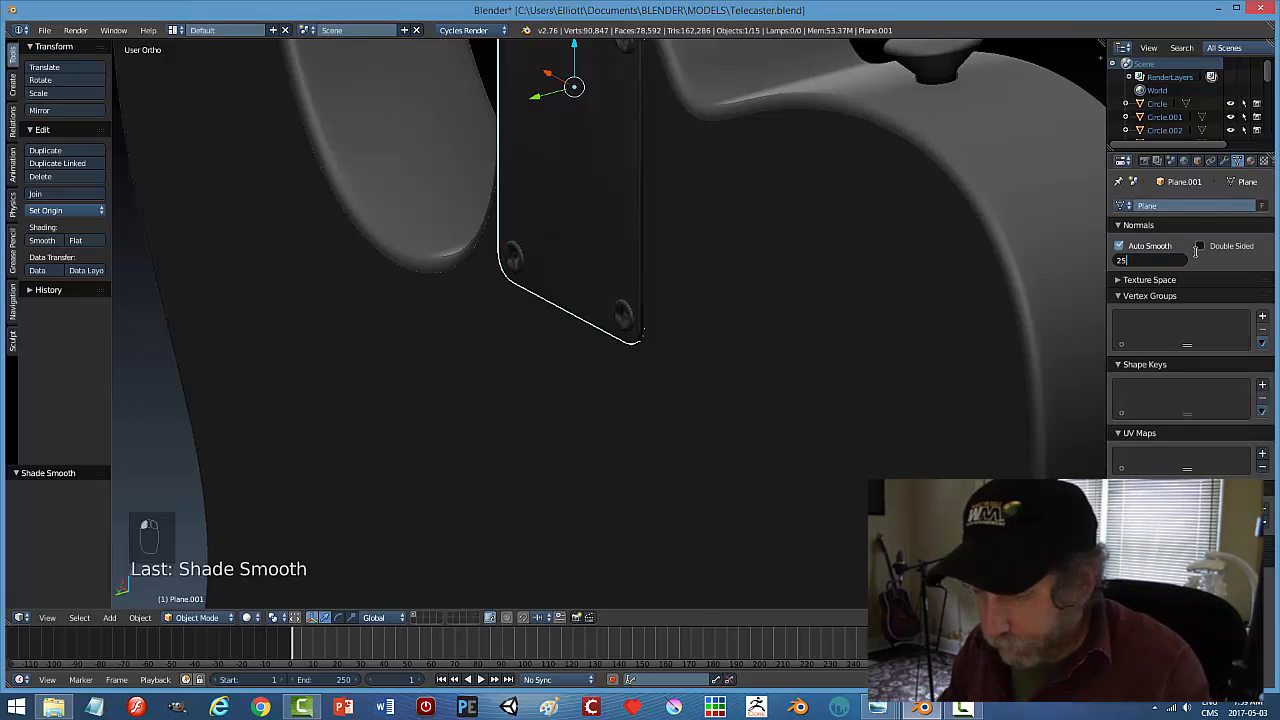
{"action": "key", "text": "Return"}
{"action": "key", "text": "a"}
Set the neck plate's Auto Smooth angle to 15° and save the guitar file over the existing one
{"action": "middle_click_drag", "start_coordinate": [755, 280], "coordinate": [821, 209]}
{"action": "right_click", "coordinate": [560, 232]}
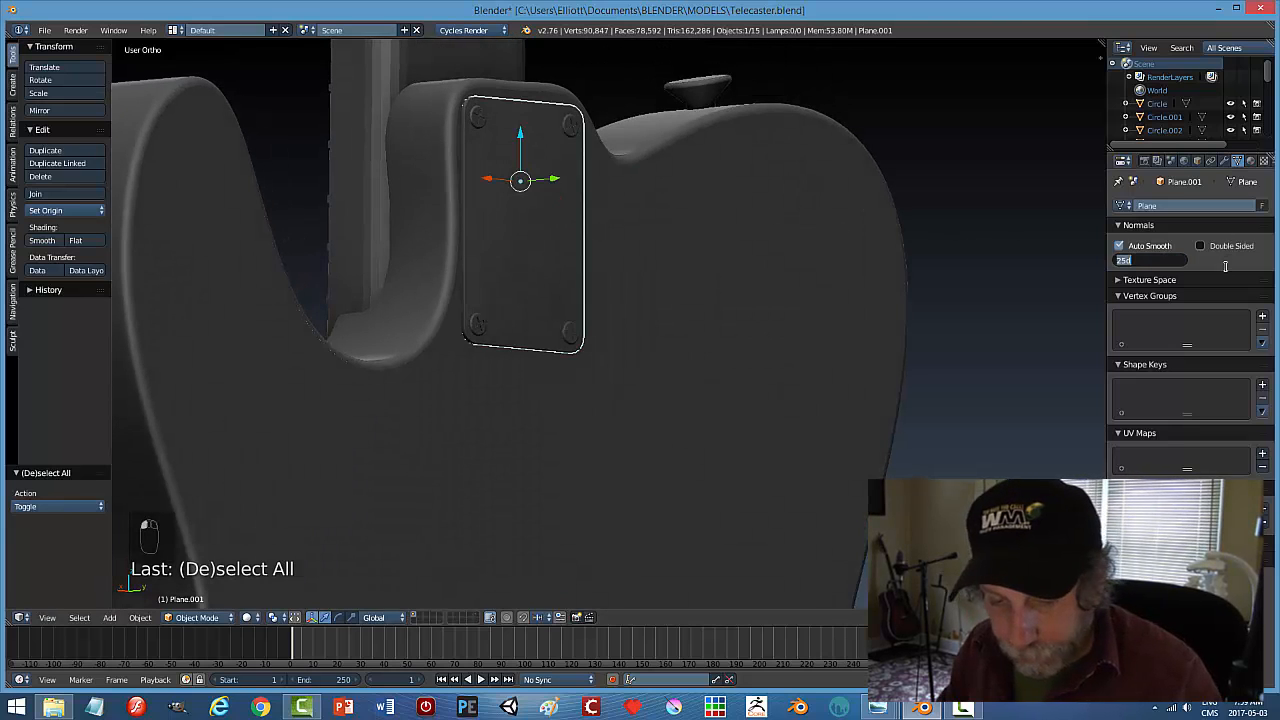
{"action": "key", "text": "Return"}
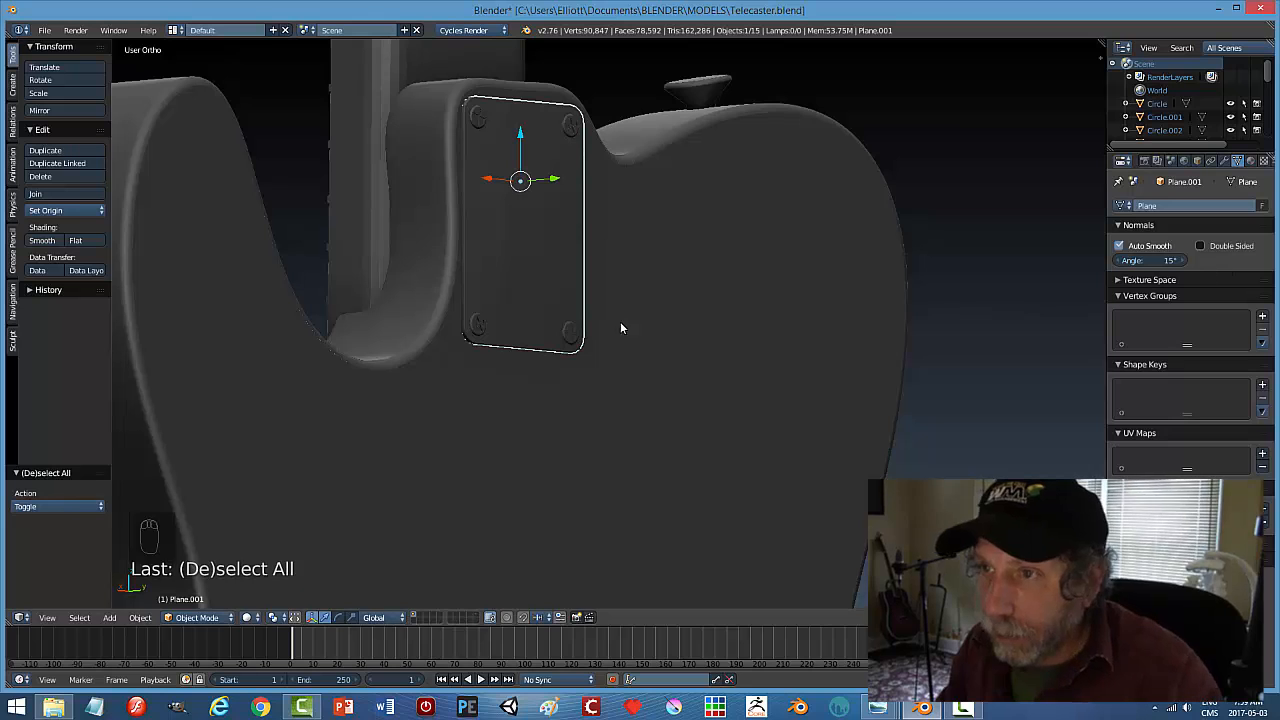
{"action": "key", "text": "a"}
{"action": "middle_click_drag", "start_coordinate": [670, 291], "coordinate": [519, 264]}
{"action": "key", "text": "ctrl+s"}
{"action": "left_click", "coordinate": [661, 257]}
Fine-tune the joined neck plate's depth against the back of the body with small moves along Y, and deselect it
{"action": "middle_click_drag", "start_coordinate": [661, 257], "coordinate": [777, 406]}
{"action": "right_click", "coordinate": [590, 328]}
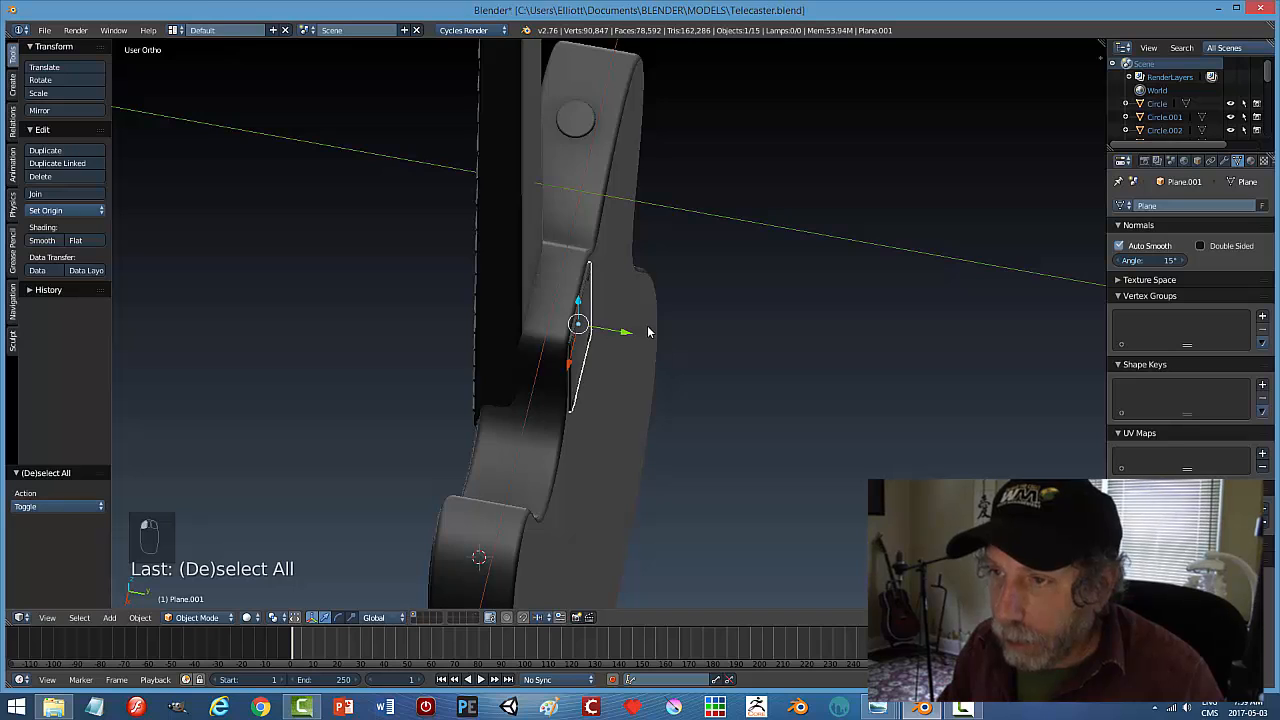
{"action": "scroll", "coordinate": [655, 333], "scroll_direction": "up", "scroll_amount": 4}
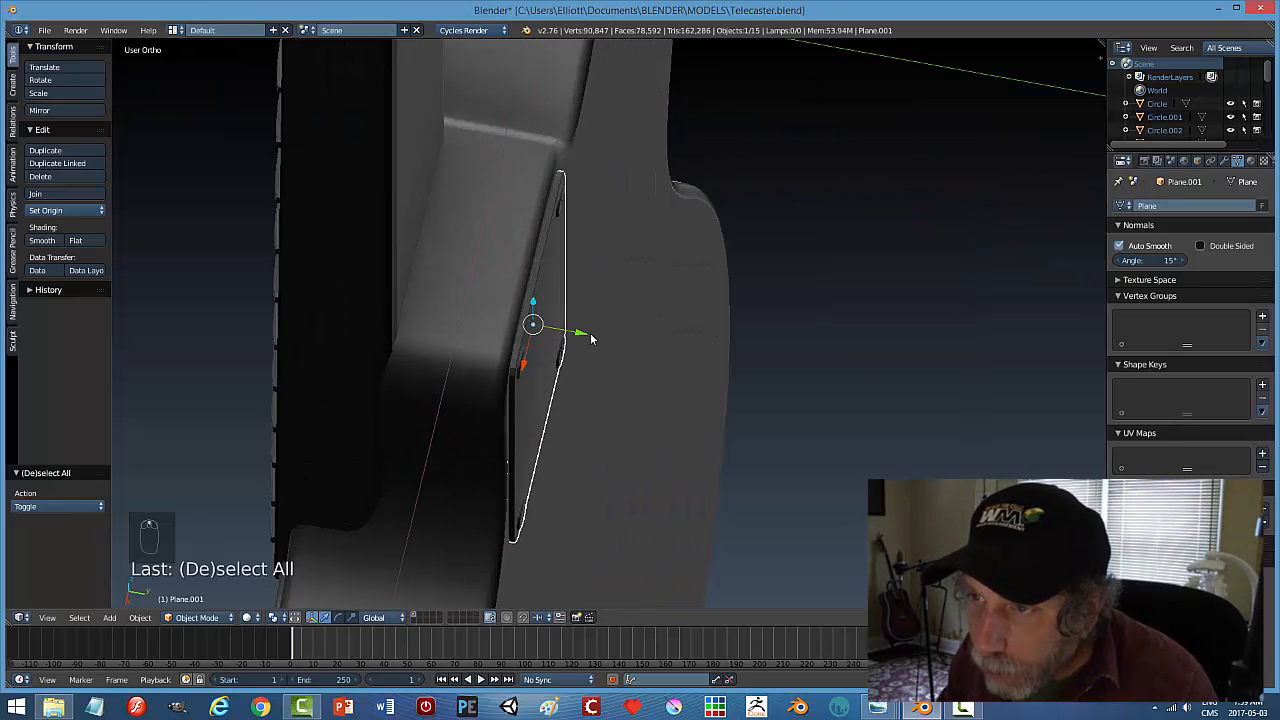
{"action": "left_click_drag", "start_coordinate": [590, 333], "coordinate": [582, 334]}
{"action": "key", "text": "a"}
{"action": "middle_click_drag", "start_coordinate": [680, 330], "coordinate": [569, 265]}
{"action": "right_click", "coordinate": [568, 265]}
{"action": "left_click_drag", "start_coordinate": [588, 266], "coordinate": [590, 268]}
{"action": "key", "text": "a"}
{"action": "middle_click_drag", "start_coordinate": [753, 295], "coordinate": [677, 277]}
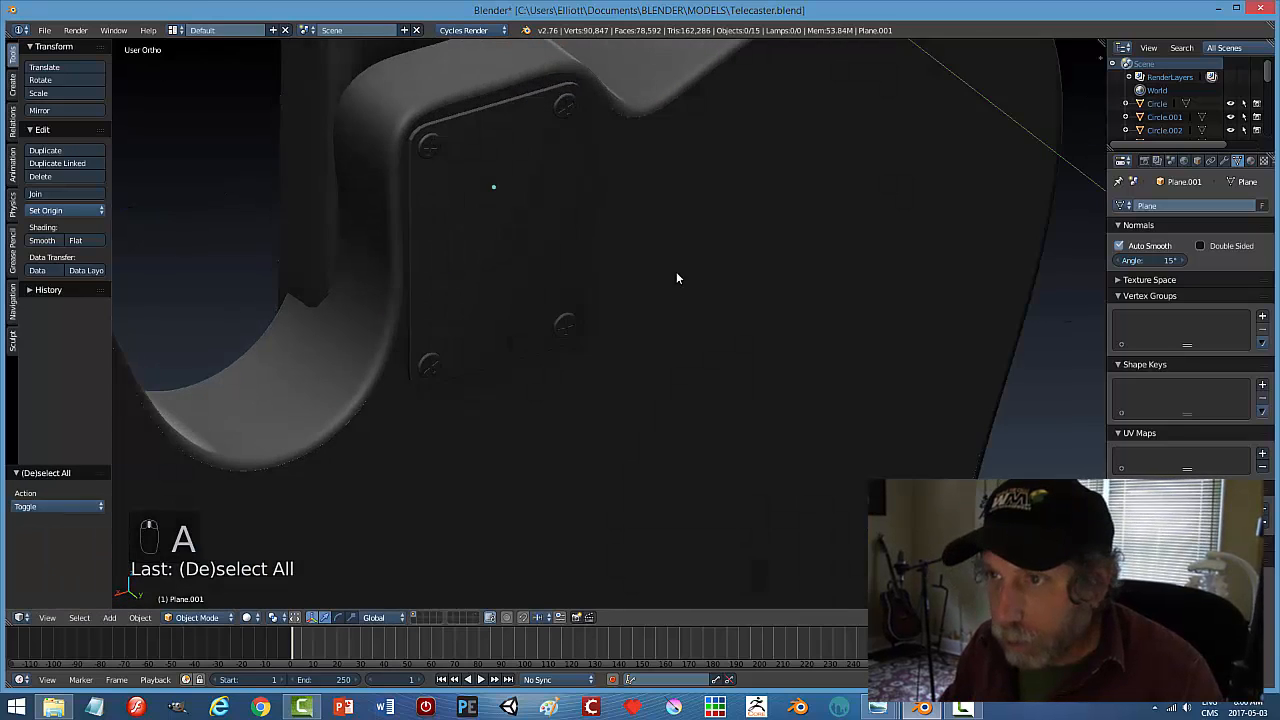
Join the neck plate into the guitar body and enable Auto Smooth on the combined object
{"action": "right_click", "coordinate": [704, 189]}
{"action": "key", "text": "ctrl+j"}
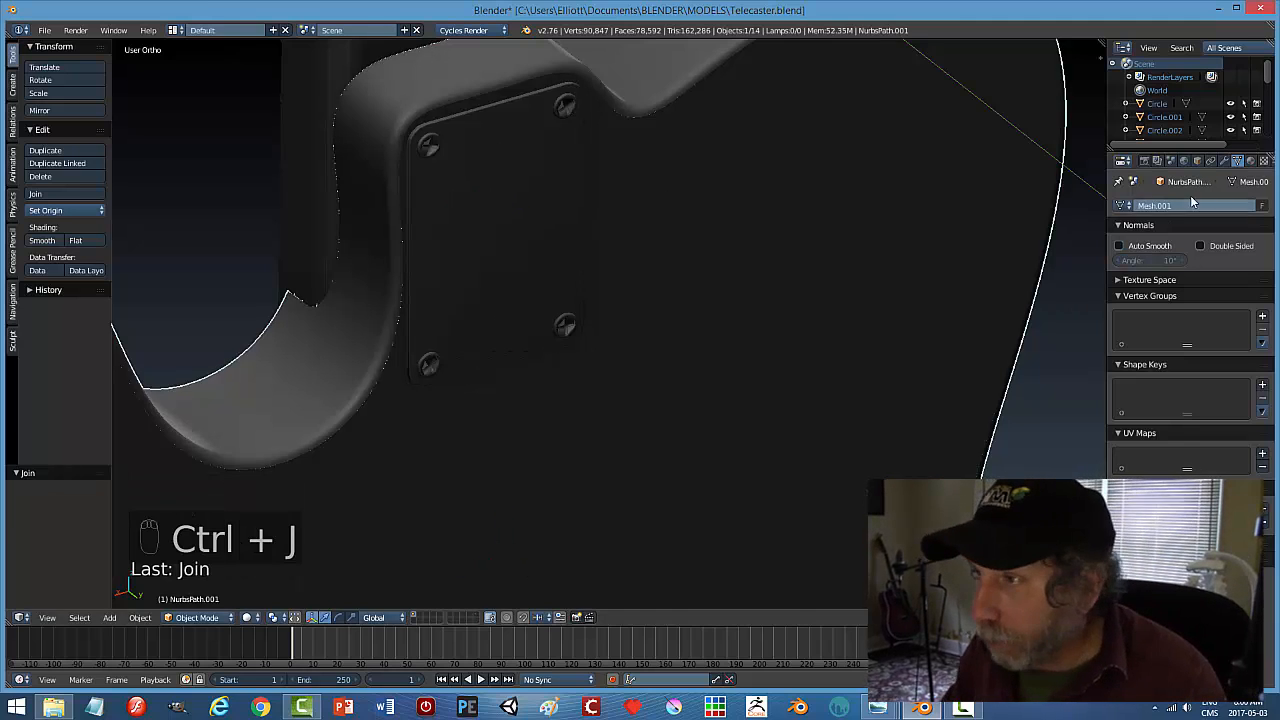
{"action": "left_click", "coordinate": [1119, 245]}
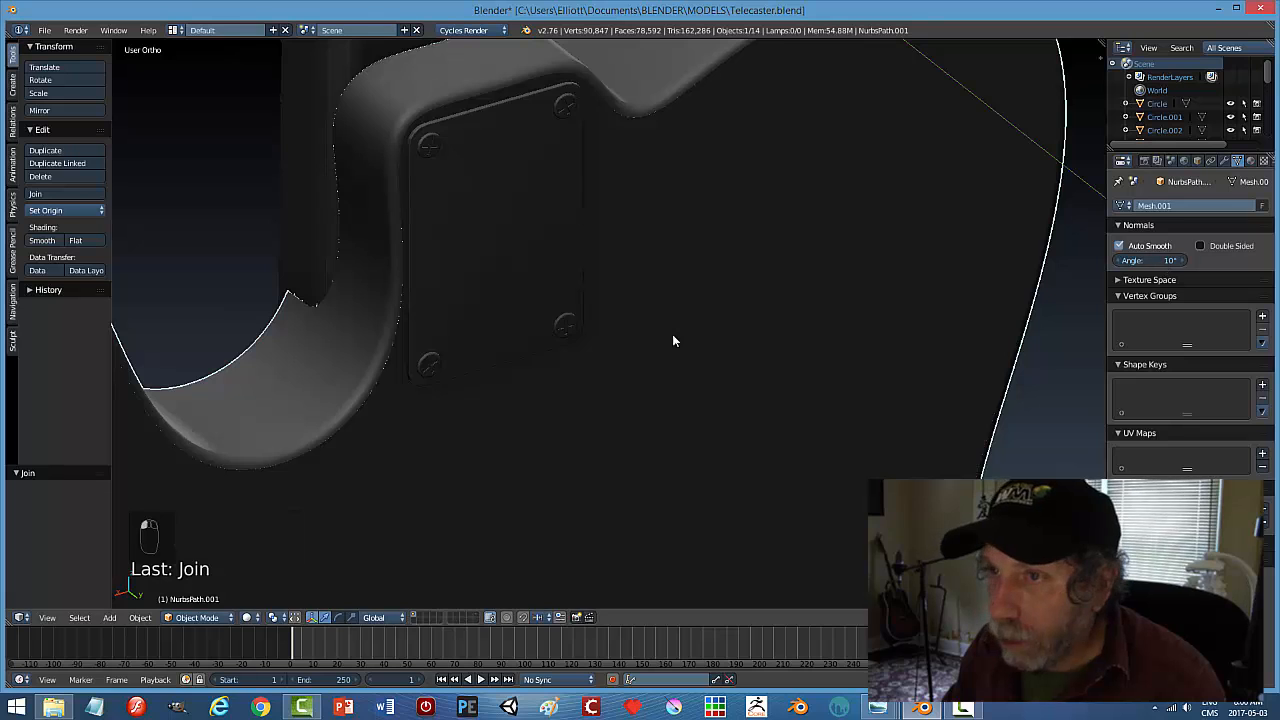
{"action": "scroll", "coordinate": [855, 328], "scroll_direction": "down", "scroll_amount": 4}
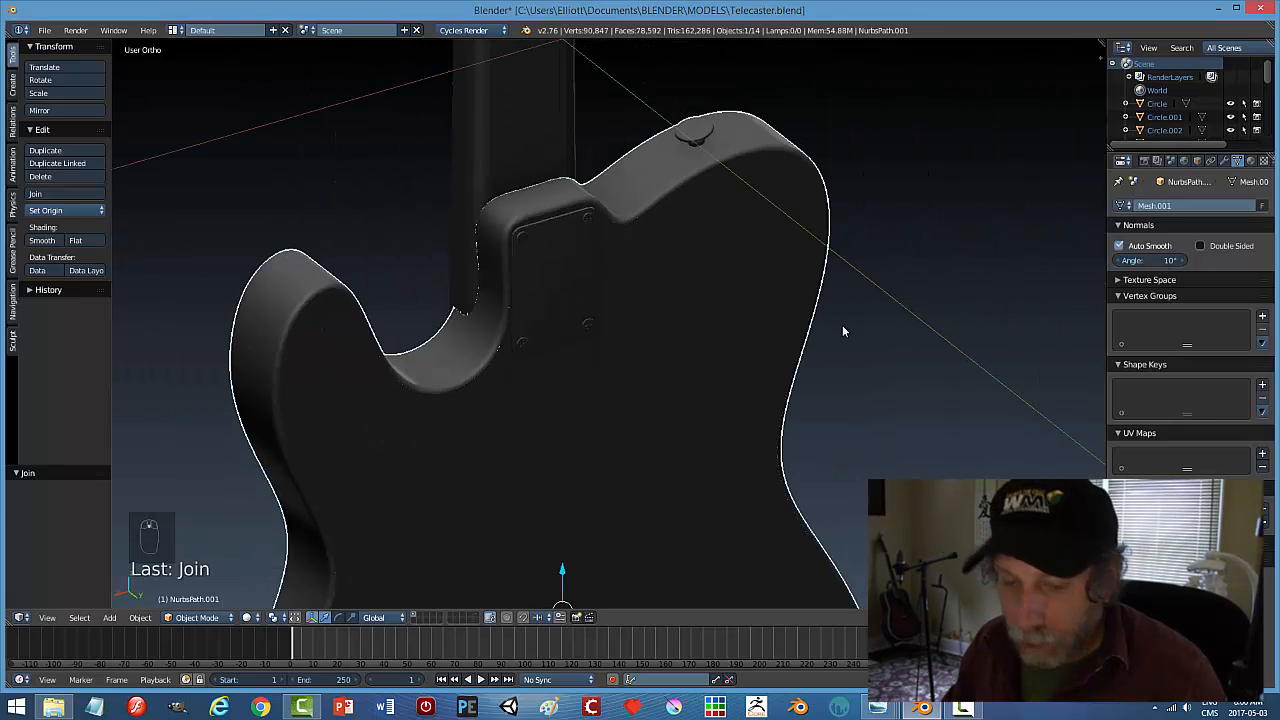
Deselect the body and save the guitar file over the existing Telecaster.blend
{"action": "key", "text": "a"}
{"action": "middle_click_drag", "start_coordinate": [898, 303], "coordinate": [589, 259]}
{"action": "key", "text": "ctrl+s"}
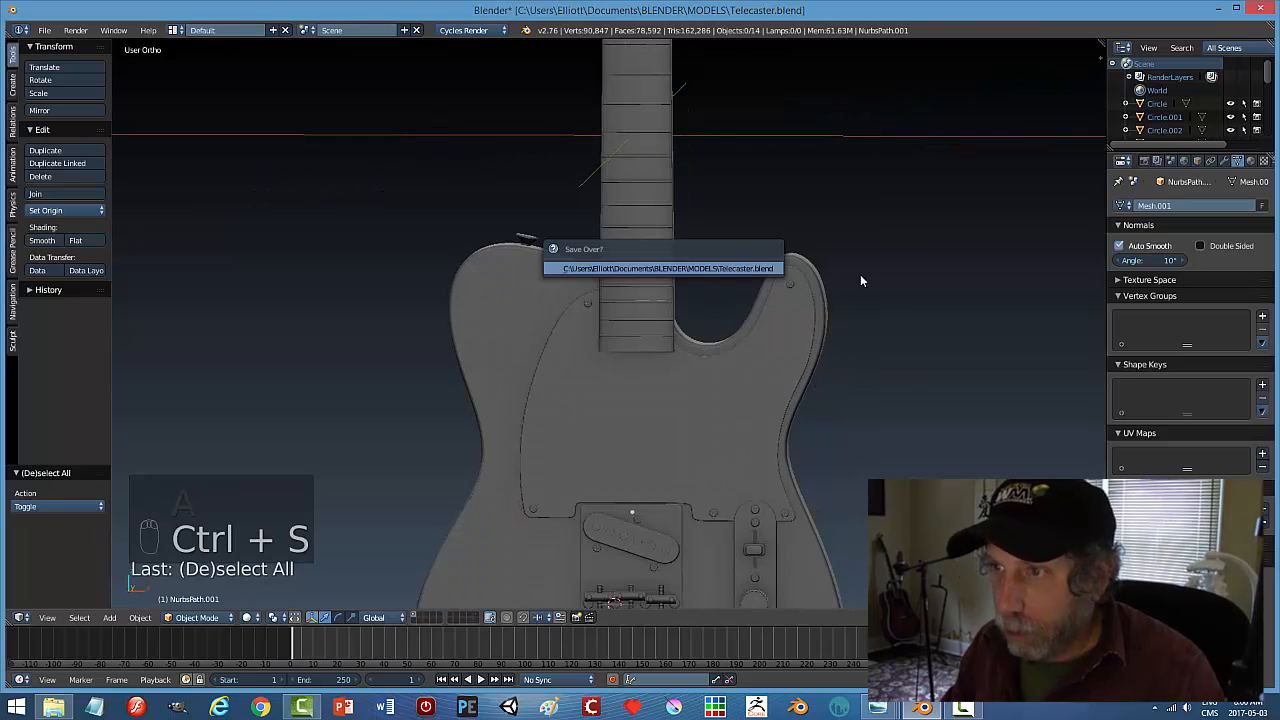
{"action": "scroll", "coordinate": [875, 278], "scroll_direction": "down", "scroll_amount": 3}
{"action": "middle_click_drag", "start_coordinate": [889, 283], "coordinate": [704, 347]}
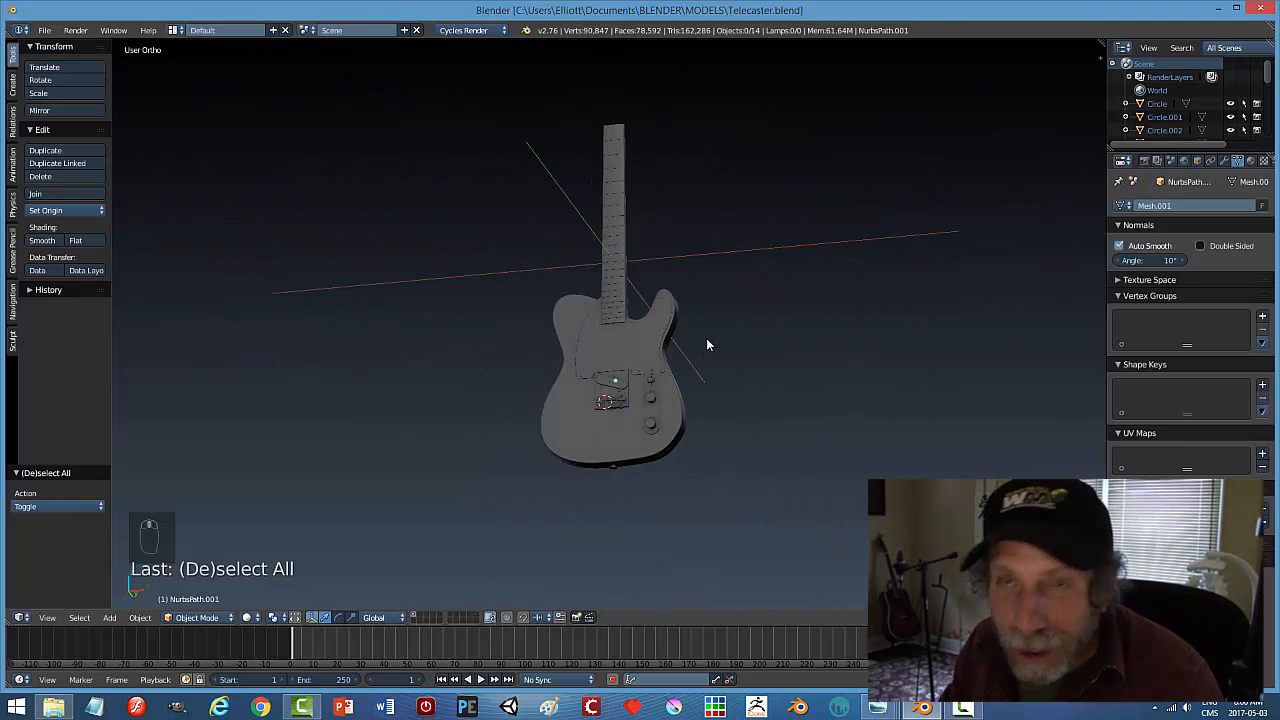
{"action": "middle_click_drag", "start_coordinate": [709, 434], "coordinate": [704, 384]}
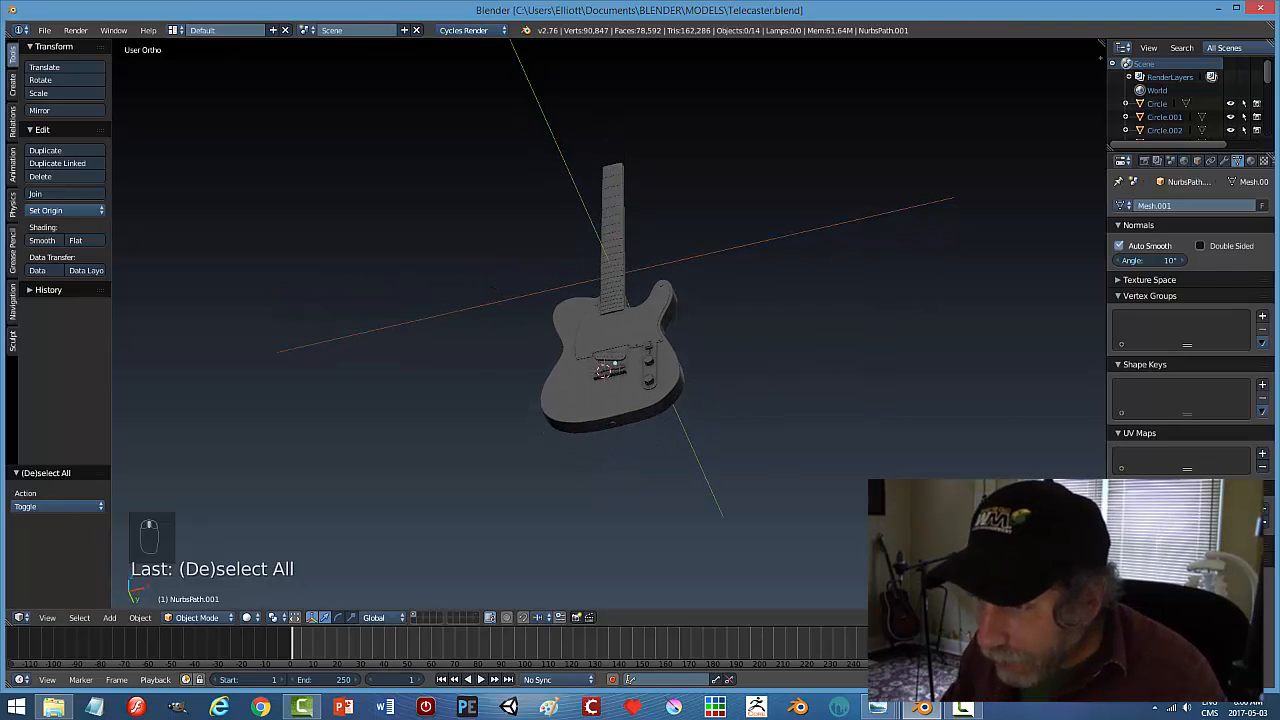
Review the Telecaster reference photos 21292648.jpg and 150810_043.jpg, close them, and return to Blender
{"action": "mouse_move", "coordinate": [878, 707]}
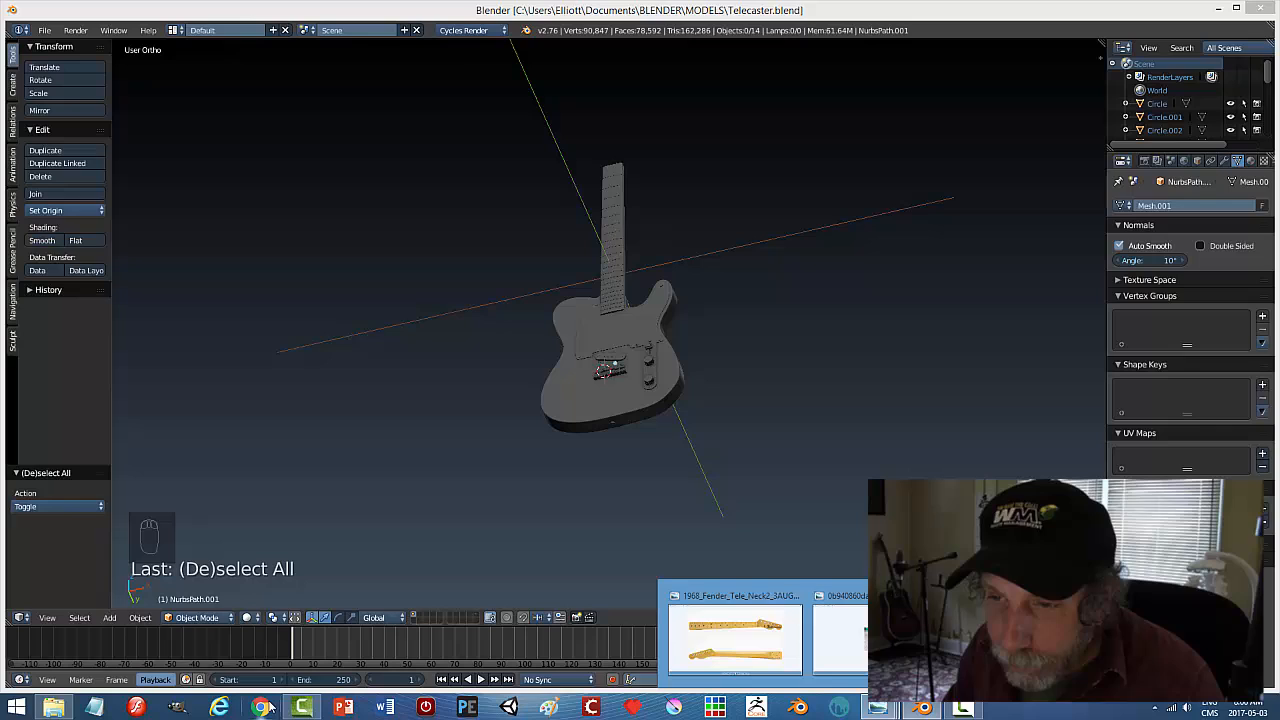
{"action": "left_click", "coordinate": [53, 707]}
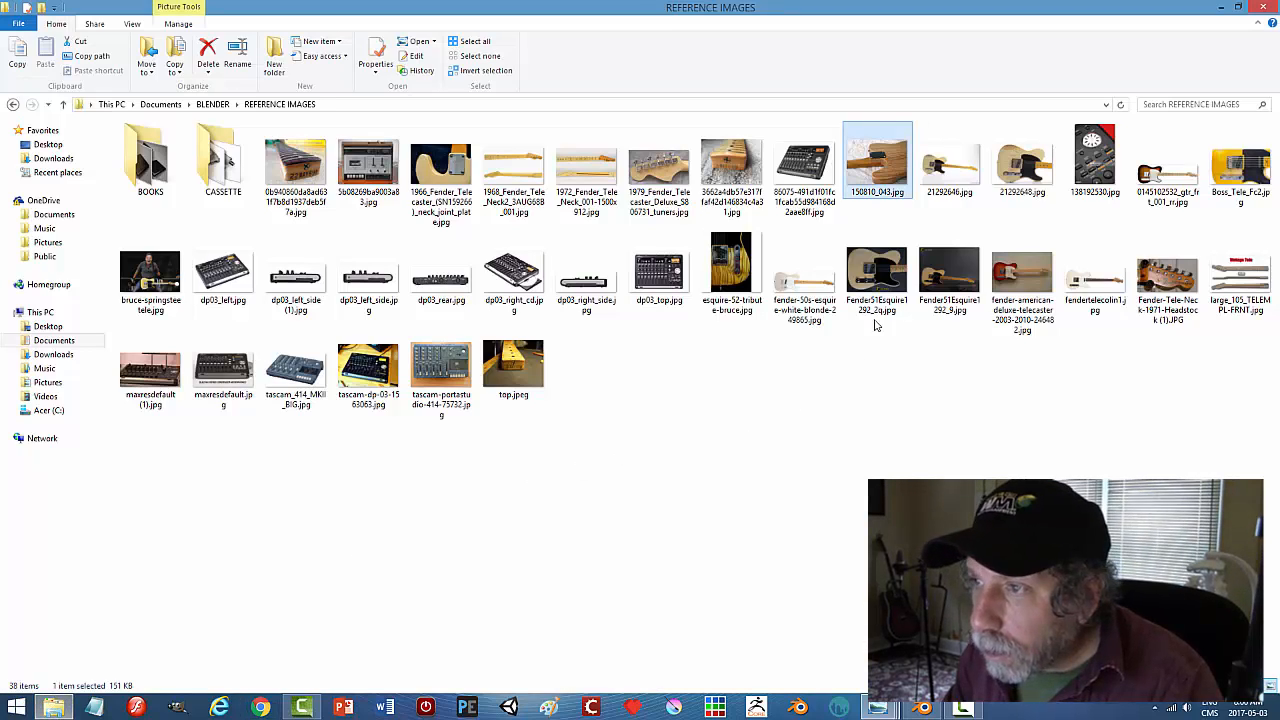
{"action": "double_click", "coordinate": [1018, 175]}
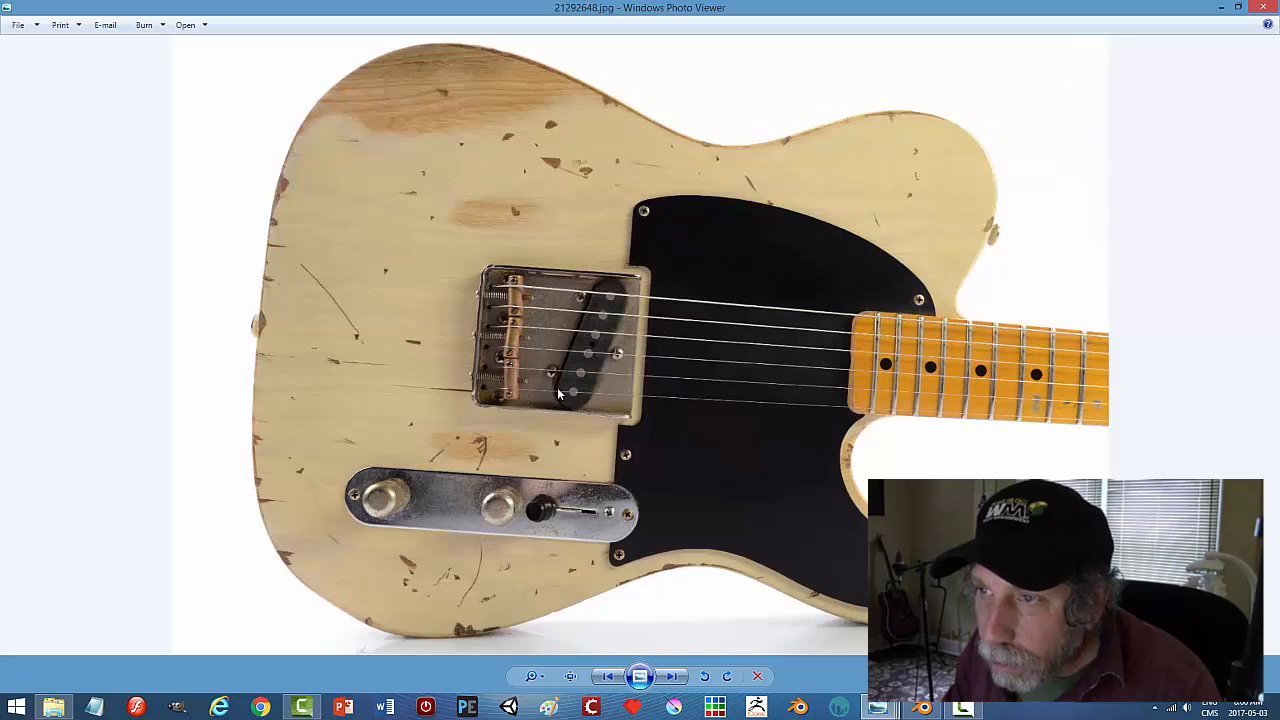
{"action": "left_click", "coordinate": [1264, 8]}
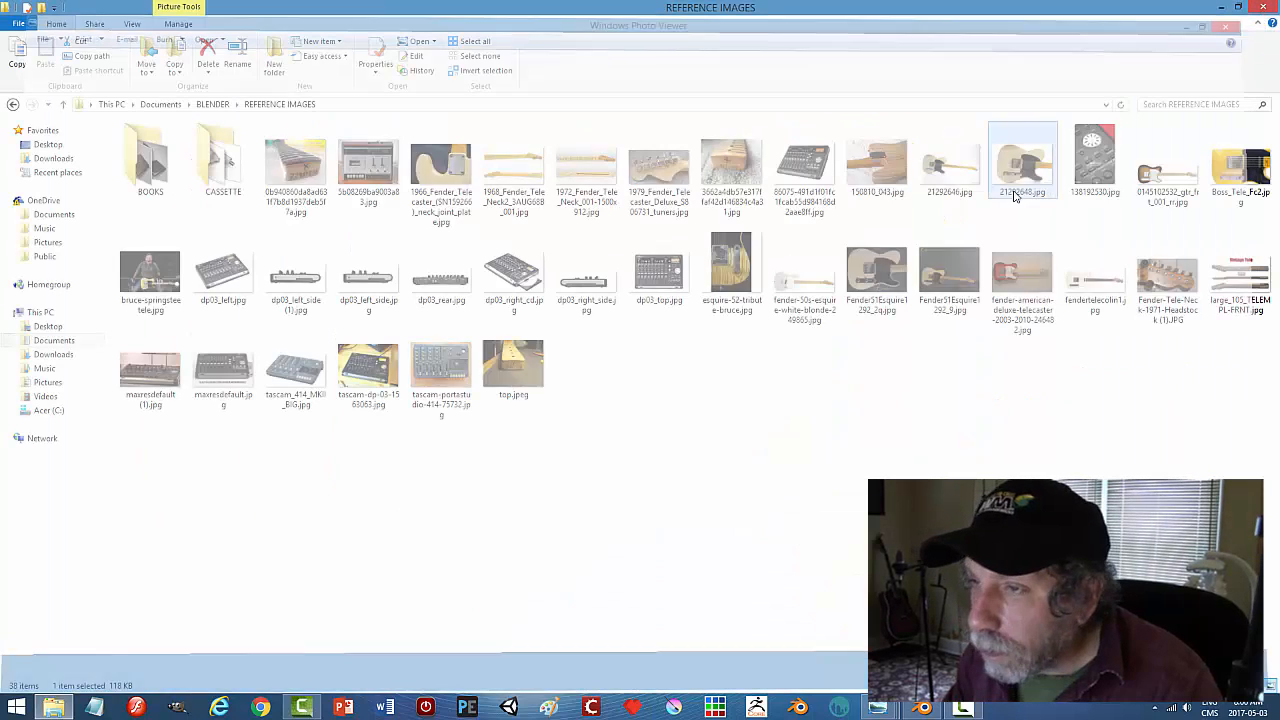
{"action": "mouse_move", "coordinate": [880, 708]}
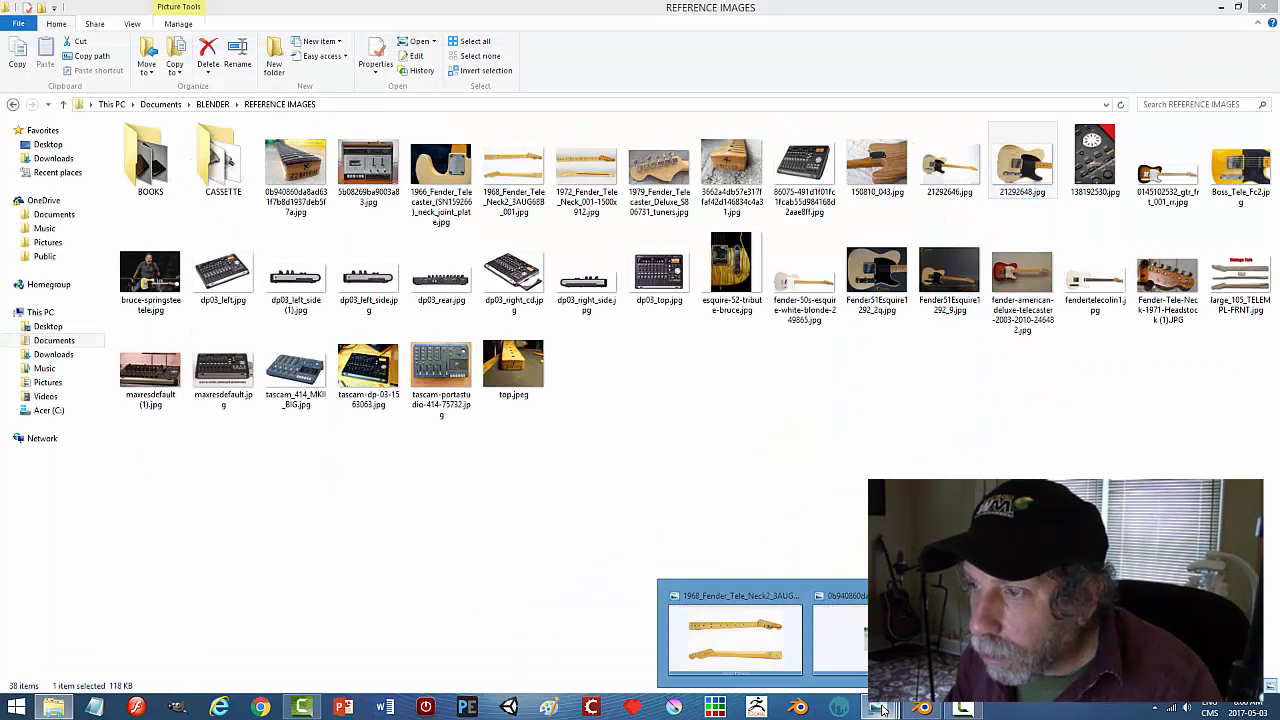
{"action": "mouse_move", "coordinate": [840, 635]}
{"action": "left_click", "coordinate": [943, 596]}
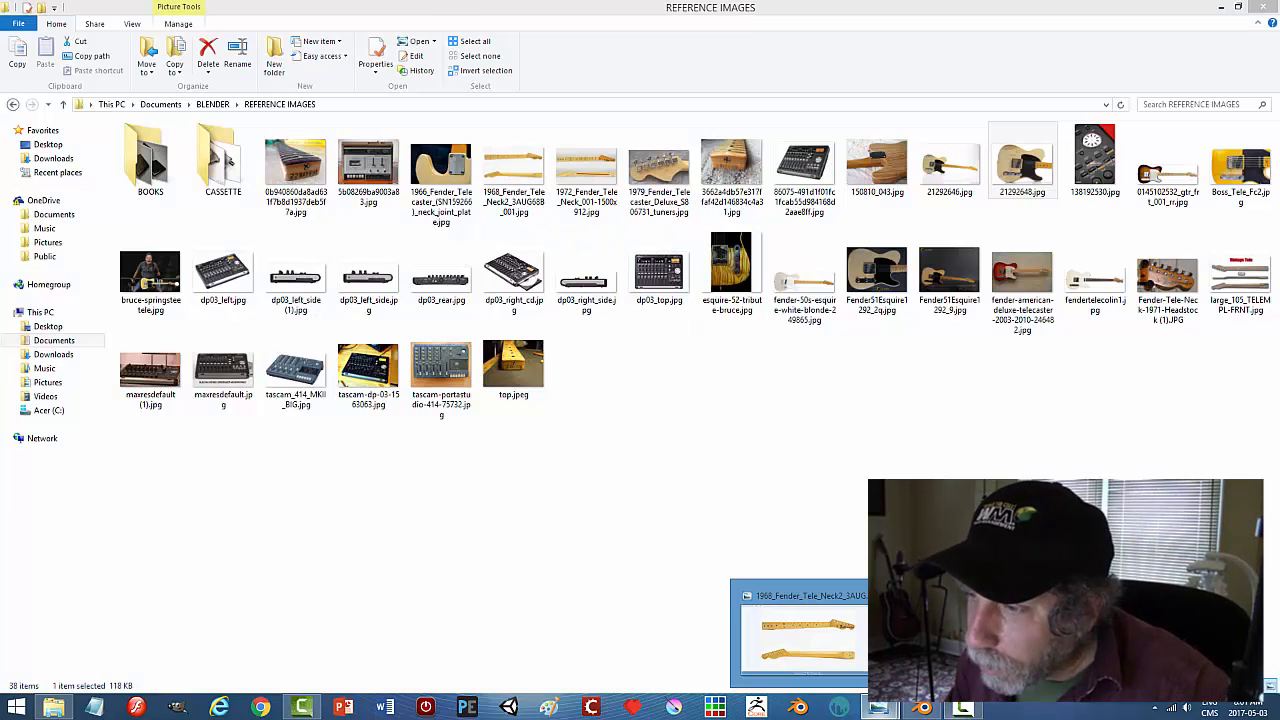
{"action": "left_click", "coordinate": [955, 640]}
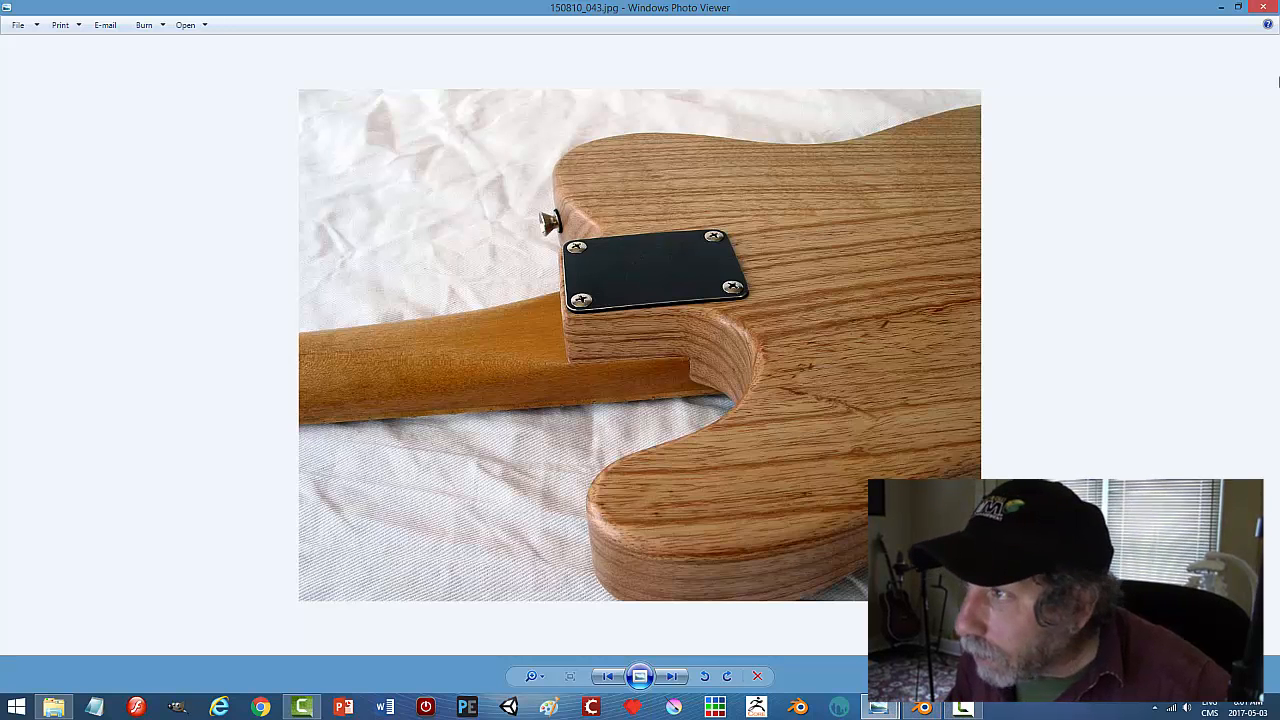
{"action": "left_click", "coordinate": [1258, 8]}
{"action": "key", "text": "alt+Tab"}
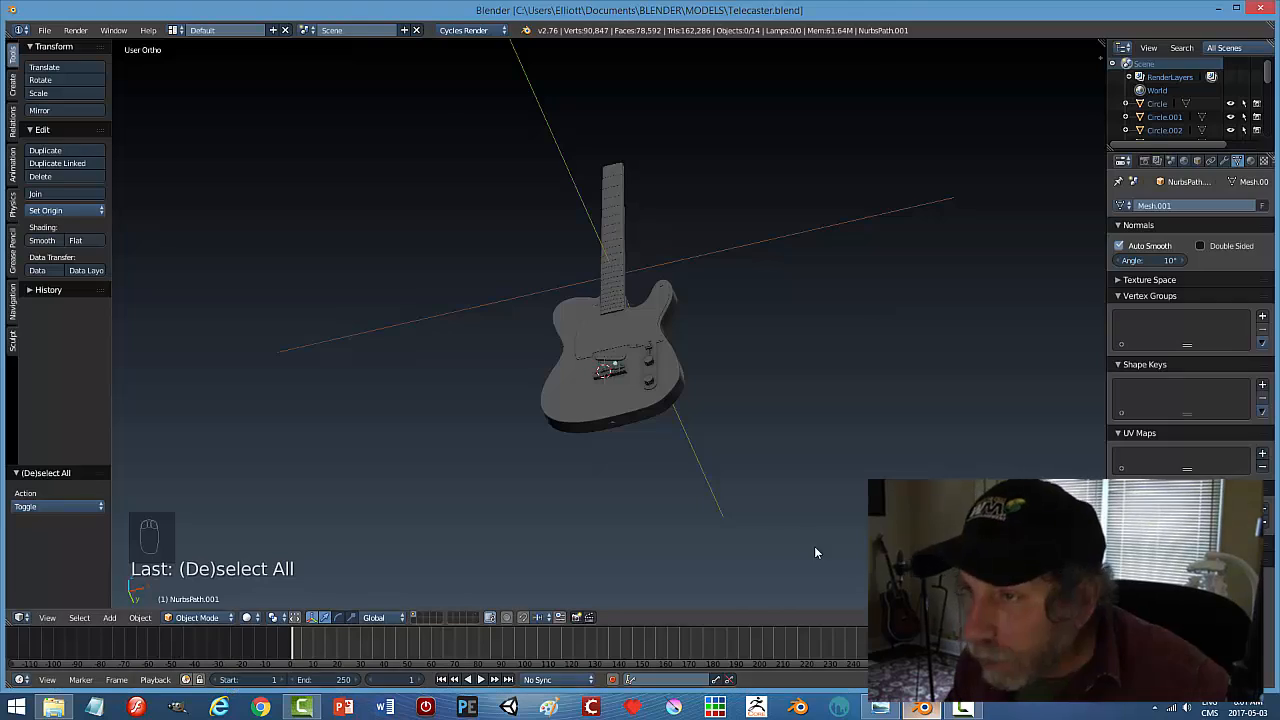
Inspect the bridge, control plate and lower end of the body, and save over Telecaster.blend again
{"action": "scroll", "coordinate": [700, 500], "scroll_direction": "up", "scroll_amount": 4}
{"action": "middle_click_drag", "start_coordinate": [685, 534], "coordinate": [682, 304], "text": "shift"}
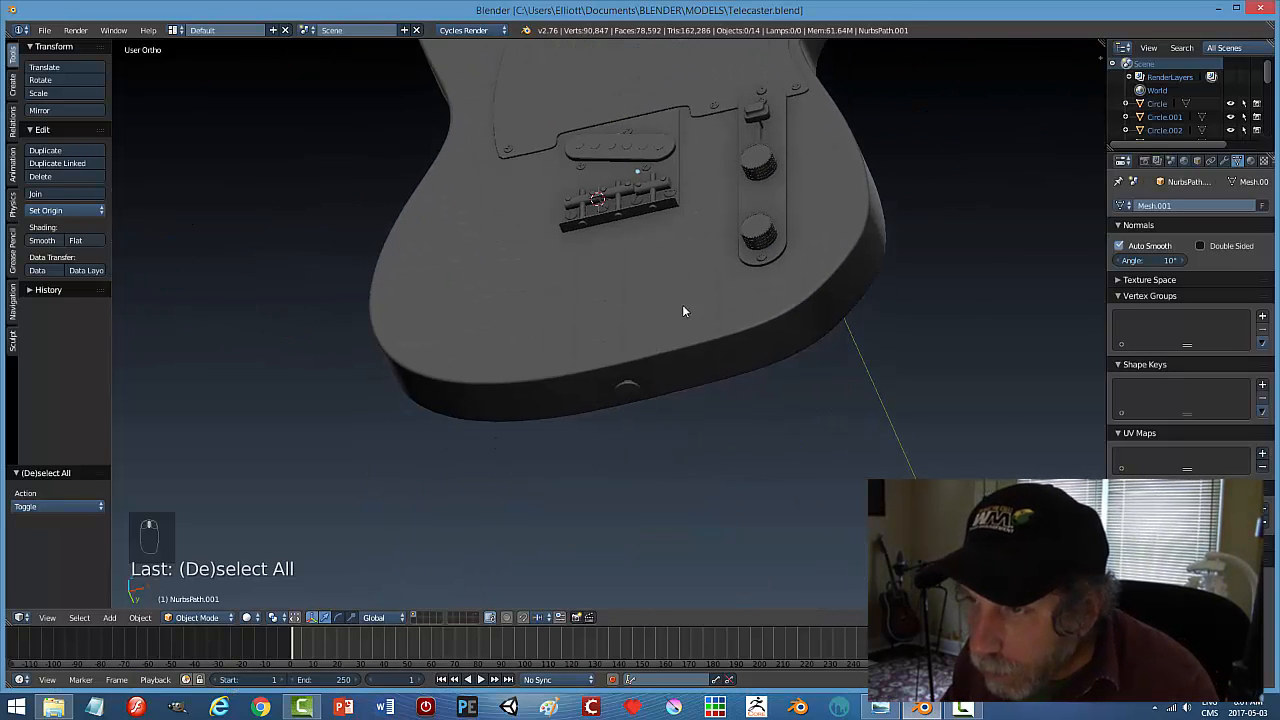
{"action": "scroll", "coordinate": [662, 455], "scroll_direction": "up", "scroll_amount": 3}
{"action": "scroll", "coordinate": [662, 455], "scroll_direction": "down", "scroll_amount": 3}
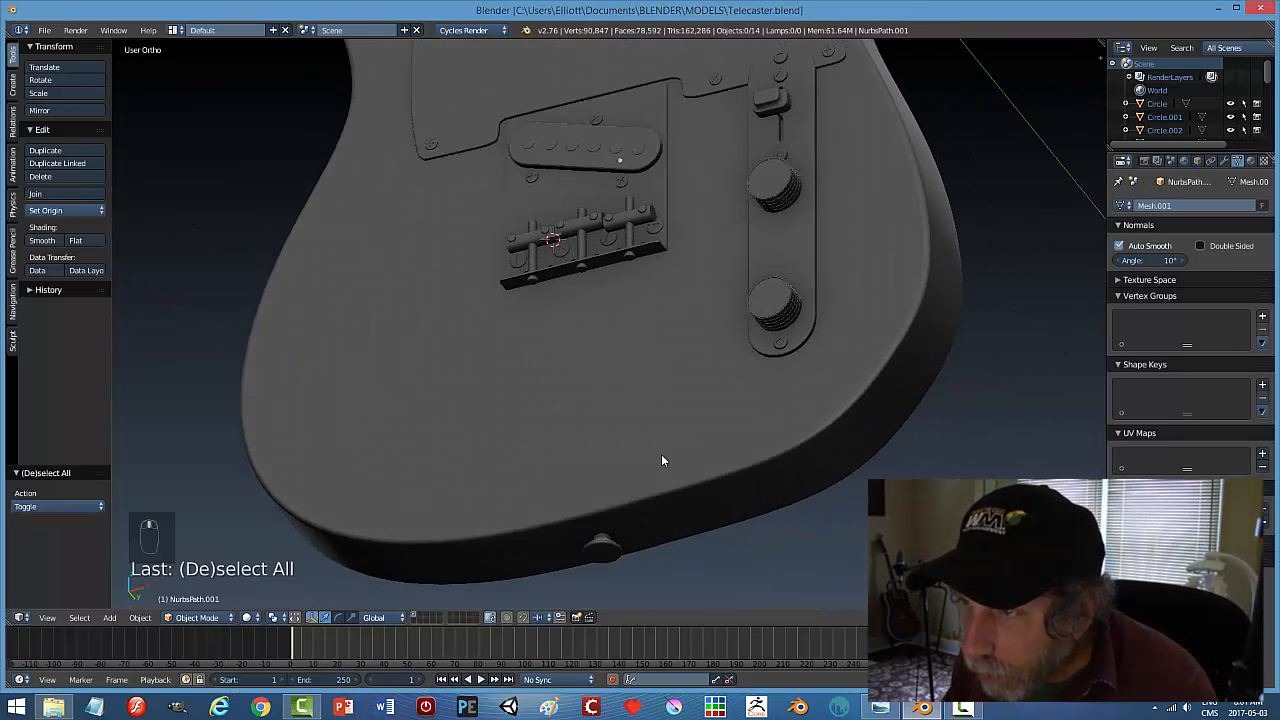
{"action": "middle_click_drag", "start_coordinate": [661, 454], "coordinate": [721, 450]}
{"action": "scroll", "coordinate": [721, 450], "scroll_direction": "down", "scroll_amount": 2}
{"action": "key", "text": "ctrl+s"}
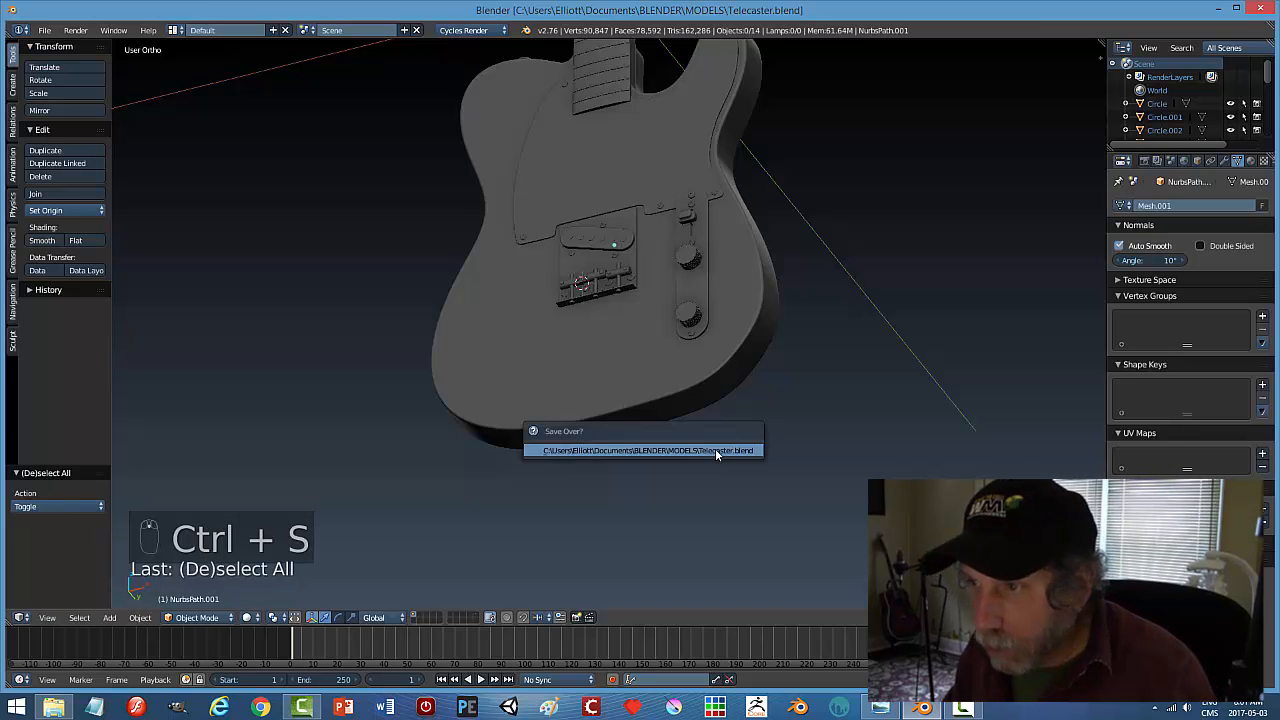
Switch to Chrome and search Google for "fender telecaster guitar input"
{"action": "left_click", "coordinate": [258, 708]}
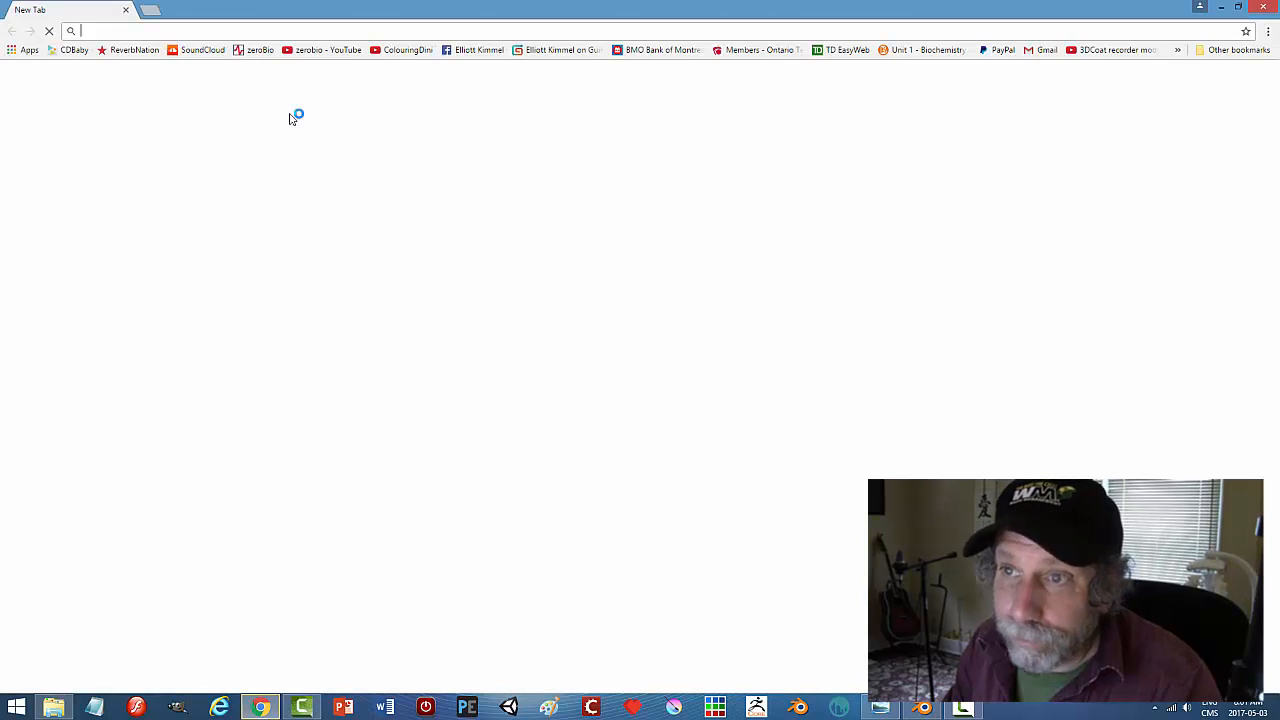
{"action": "left_click", "coordinate": [552, 254]}
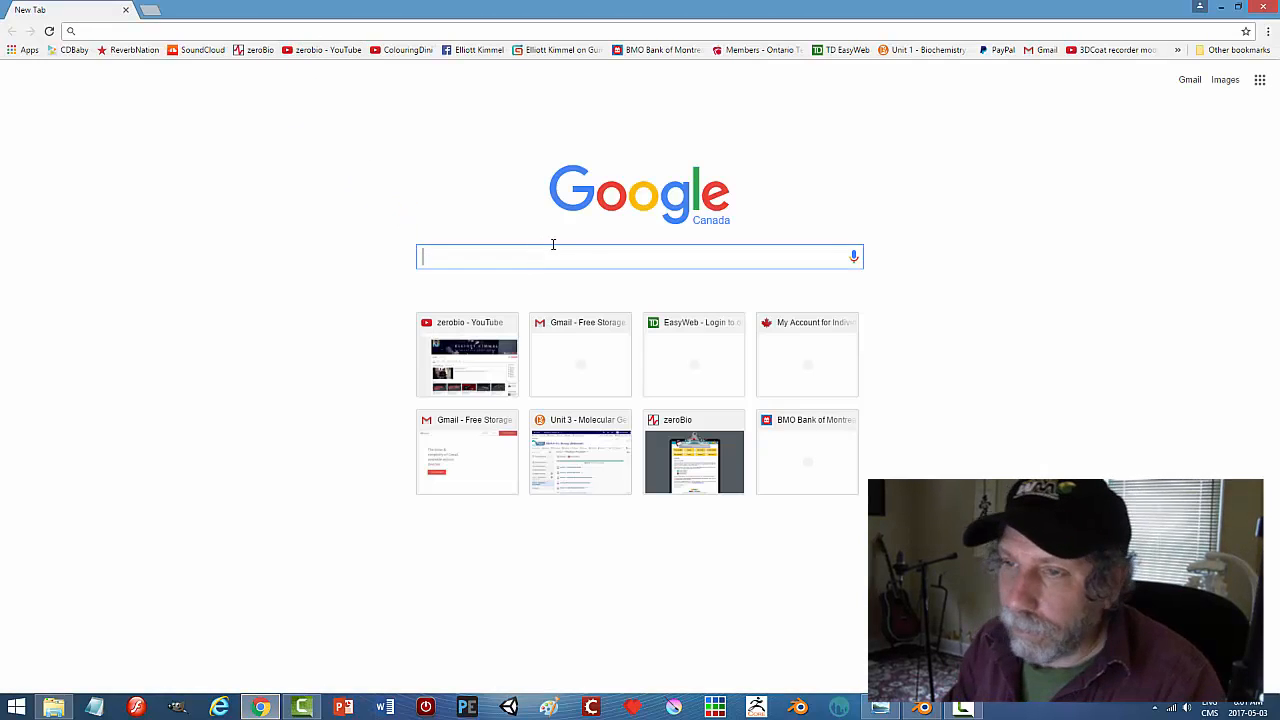
{"action": "type", "text": "fender tele"}
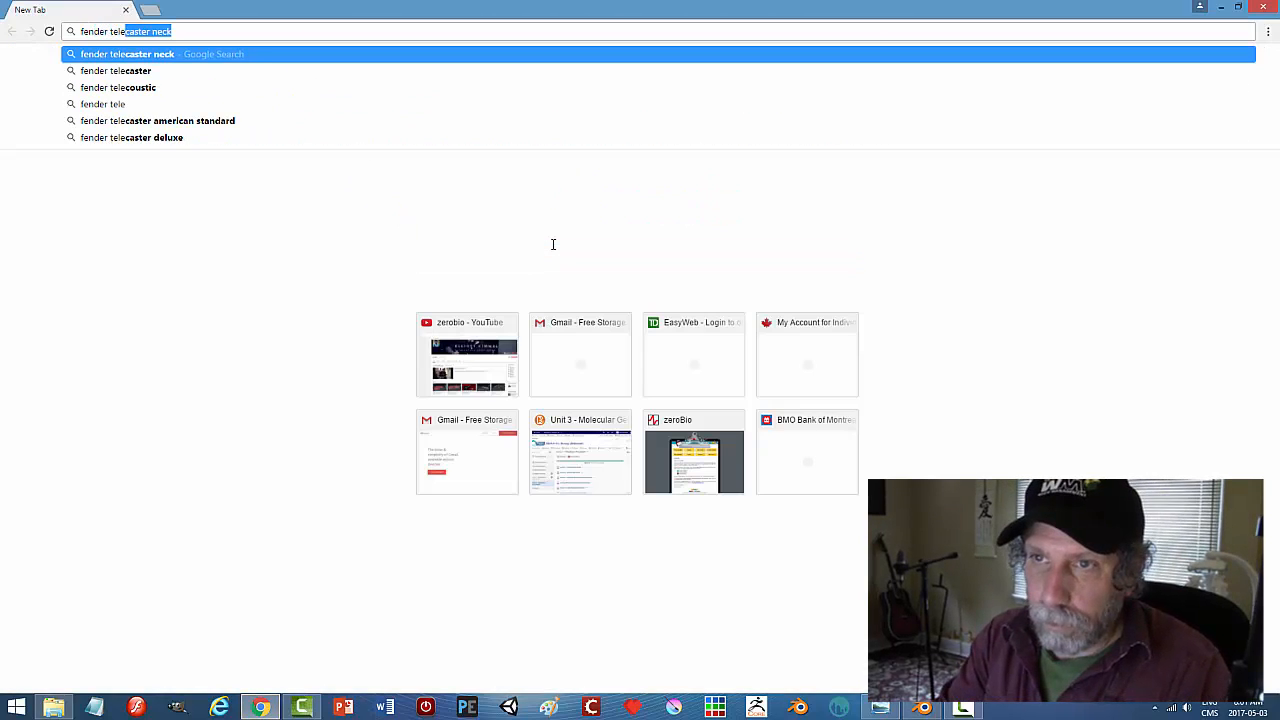
{"action": "type", "text": "caster "}
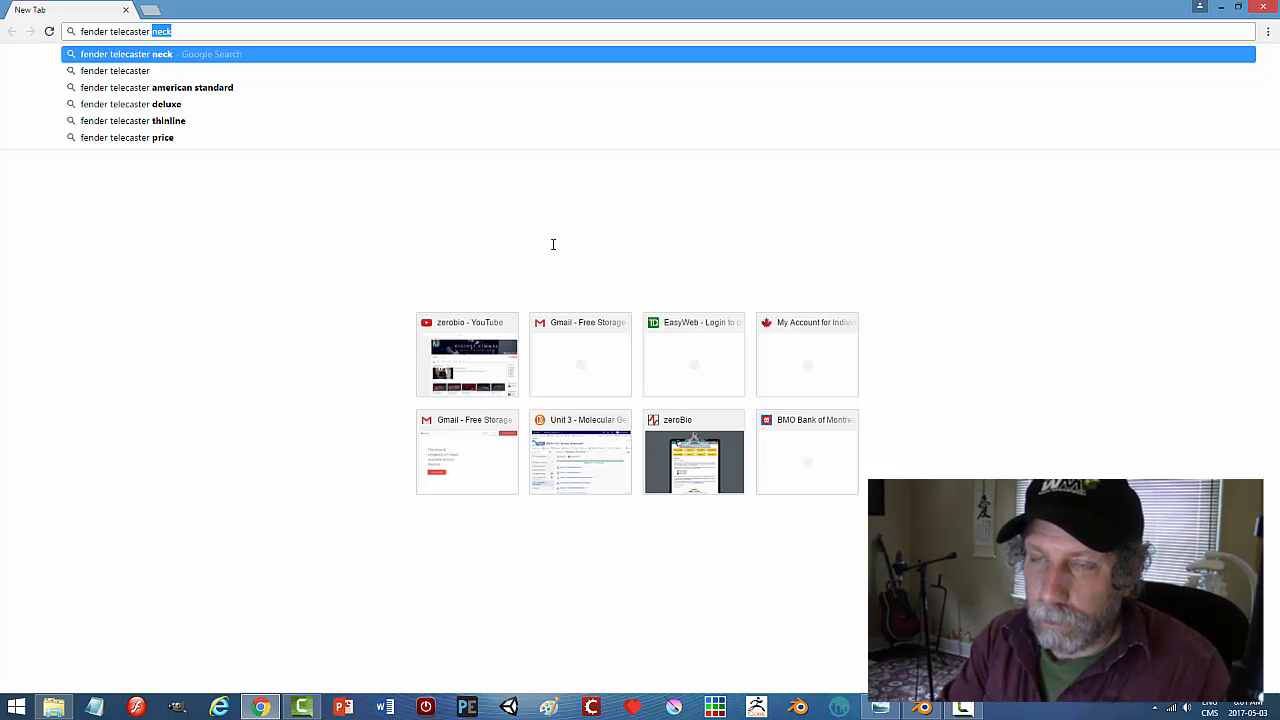
{"action": "type", "text": "guitar input"}
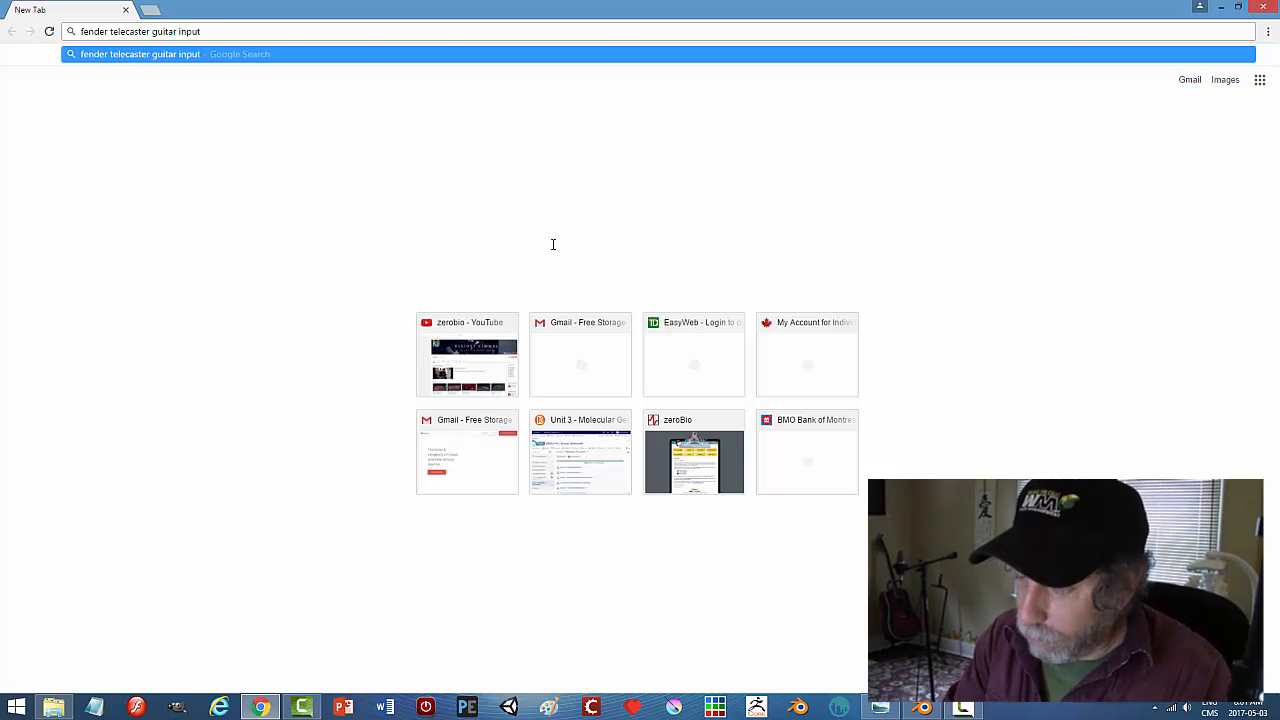
{"action": "key", "text": "Return"}
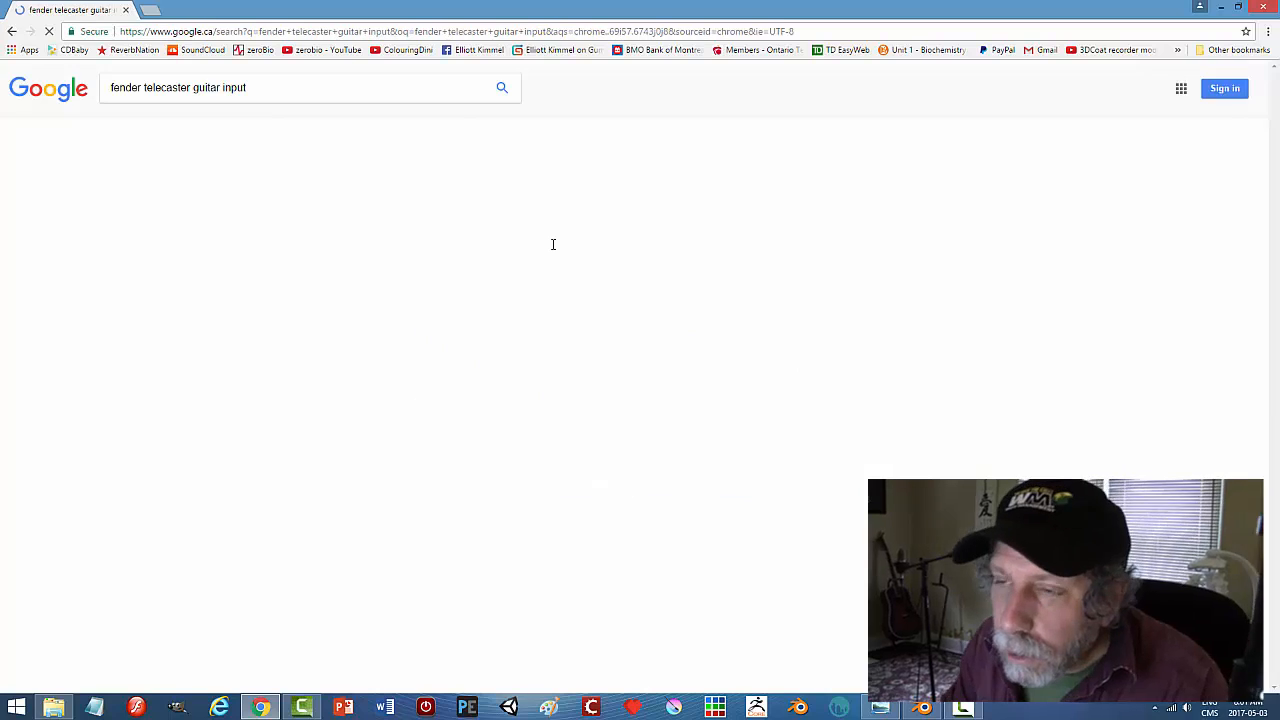
Find the 1952 Fender Telecaster Blackguard jack close-up in the image results and compare it with the body side in Blender
{"action": "left_click", "coordinate": [178, 128]}
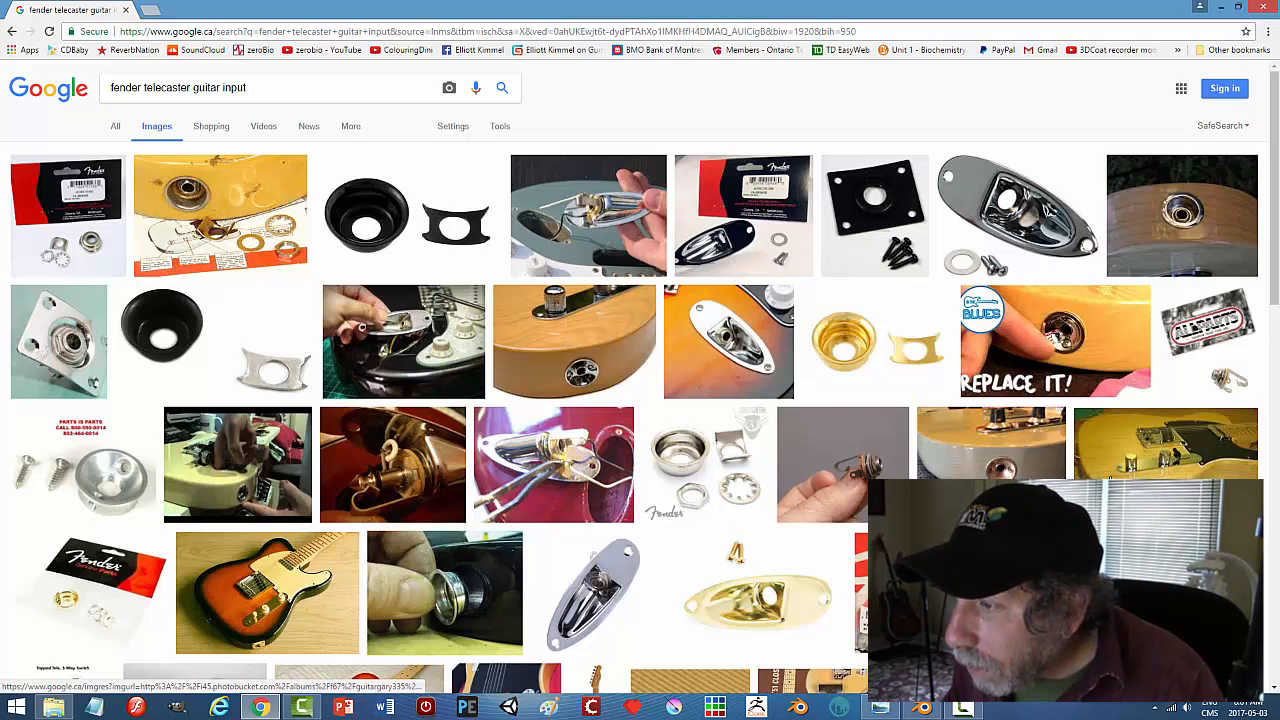
{"action": "left_click", "coordinate": [1166, 445]}
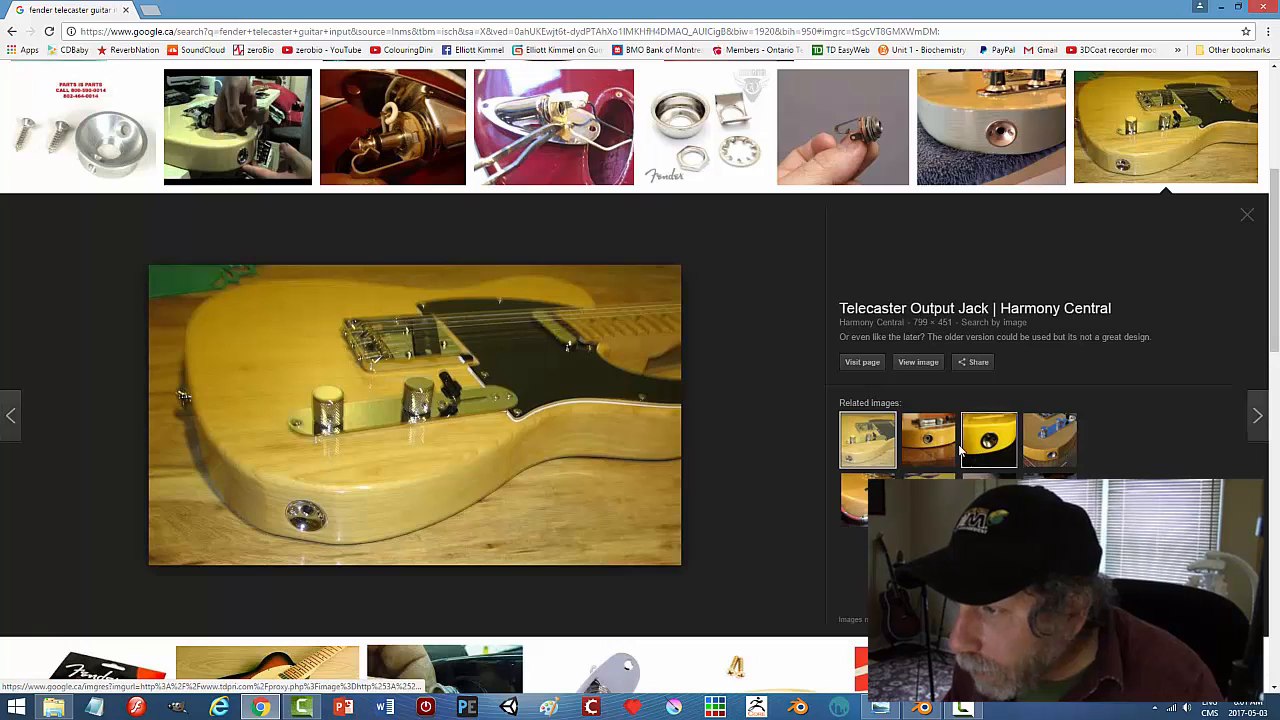
{"action": "left_click", "coordinate": [929, 438]}
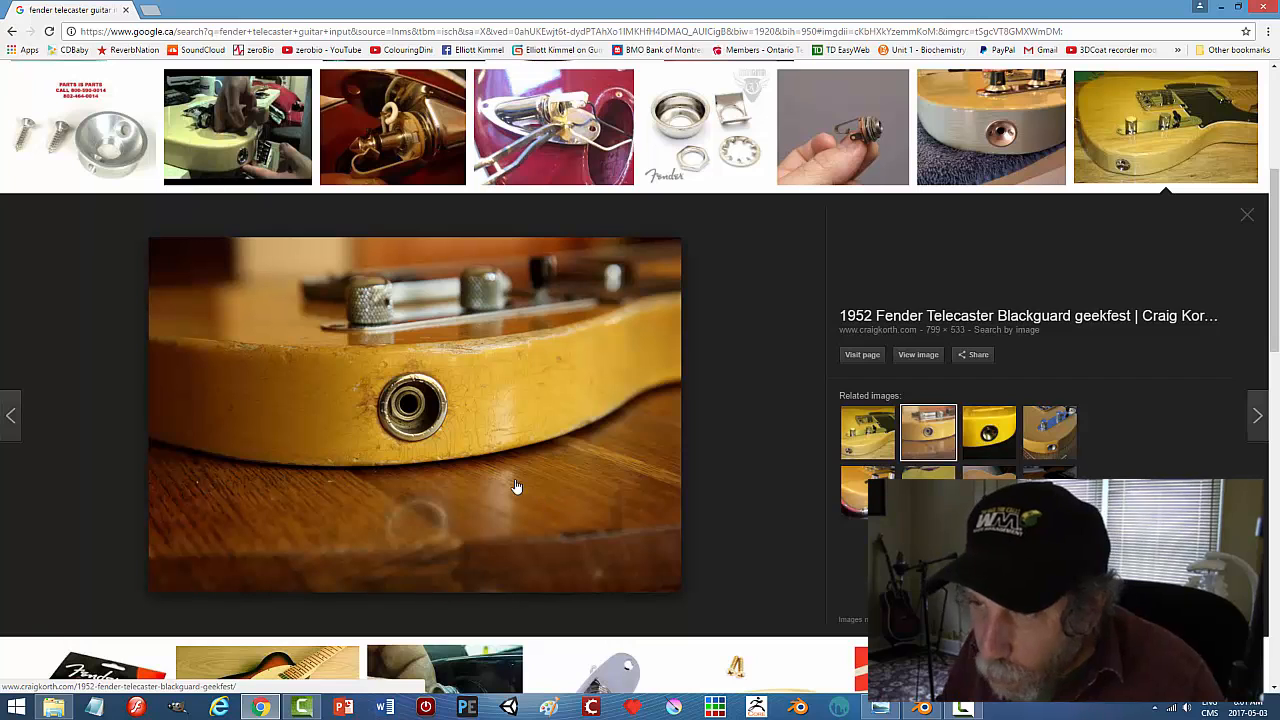
{"action": "left_click", "coordinate": [921, 708]}
{"action": "middle_click_drag", "start_coordinate": [799, 453], "coordinate": [766, 451]}
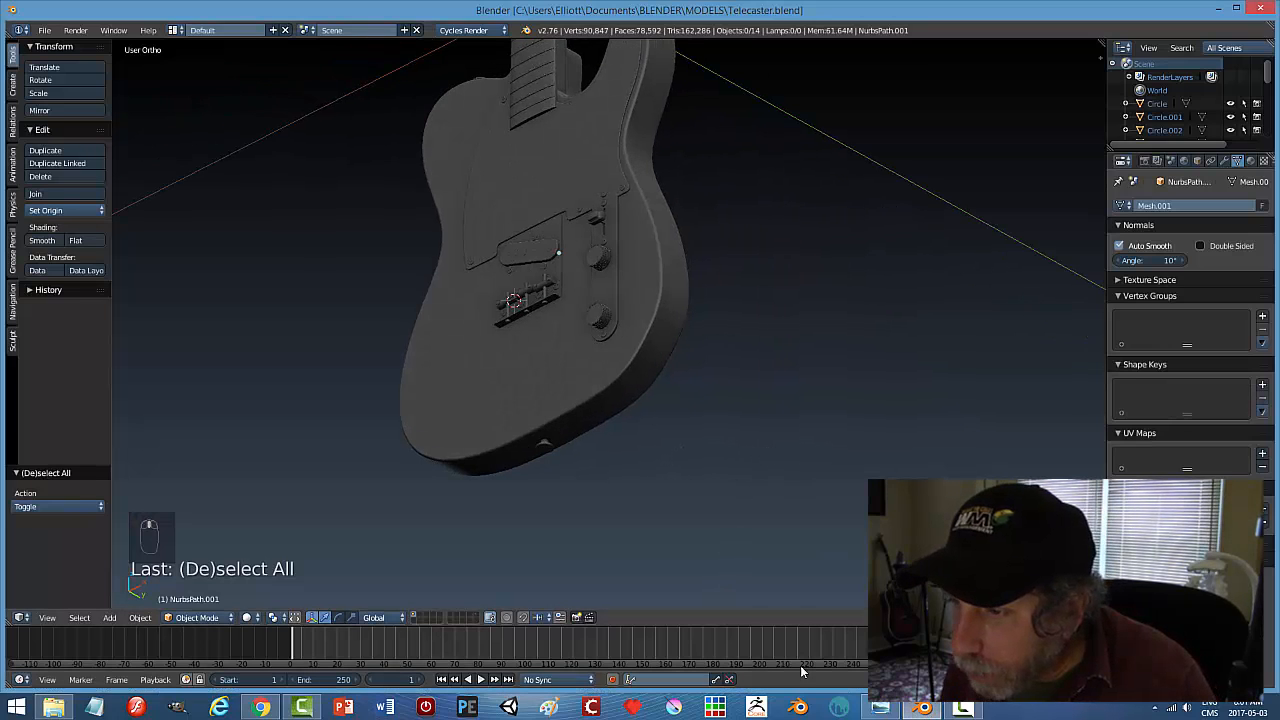
{"action": "left_click", "coordinate": [260, 708]}
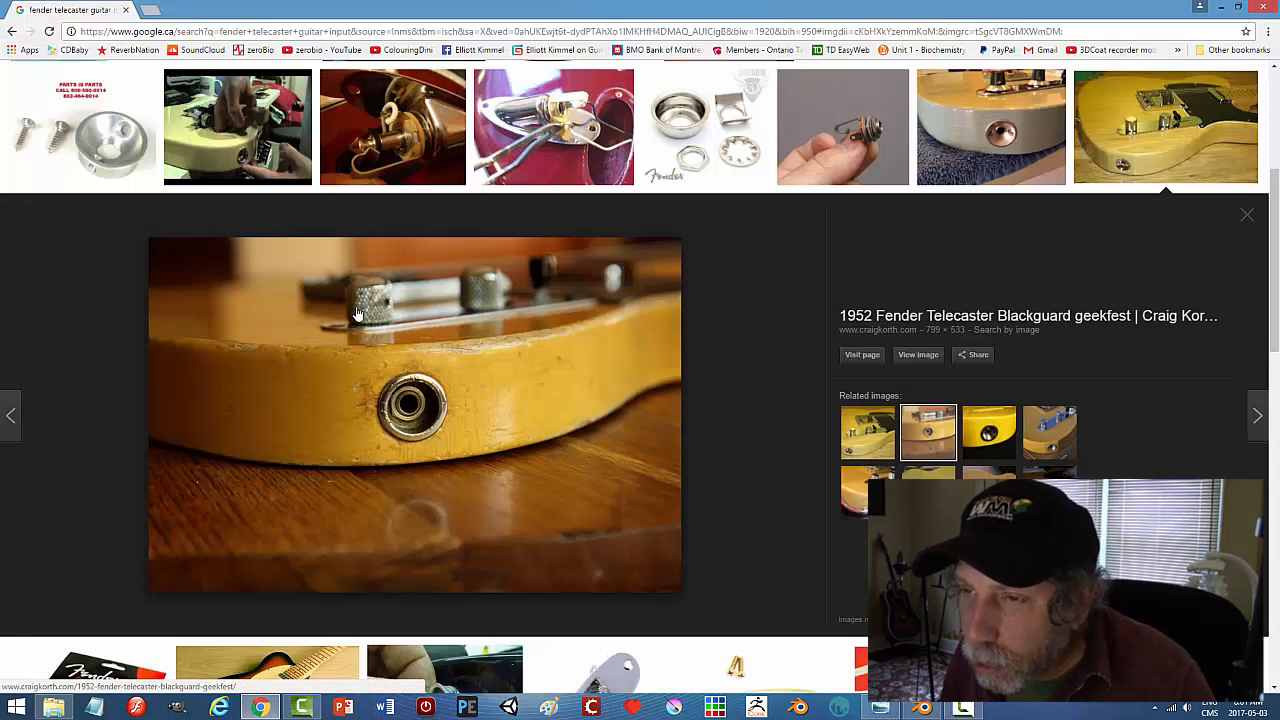
{"action": "left_click", "coordinate": [921, 708]}
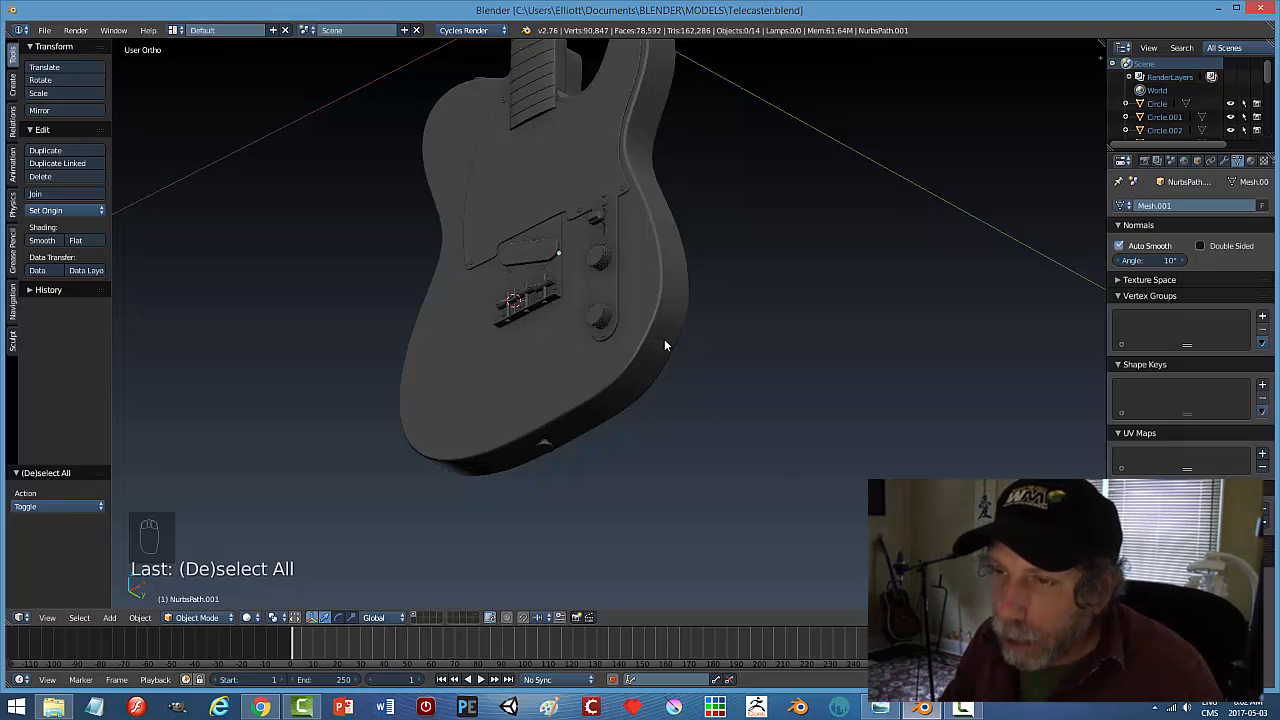
Add a mesh circle for the jack and rotate it 90° about the Y axis
{"action": "key", "text": "shift+a"}
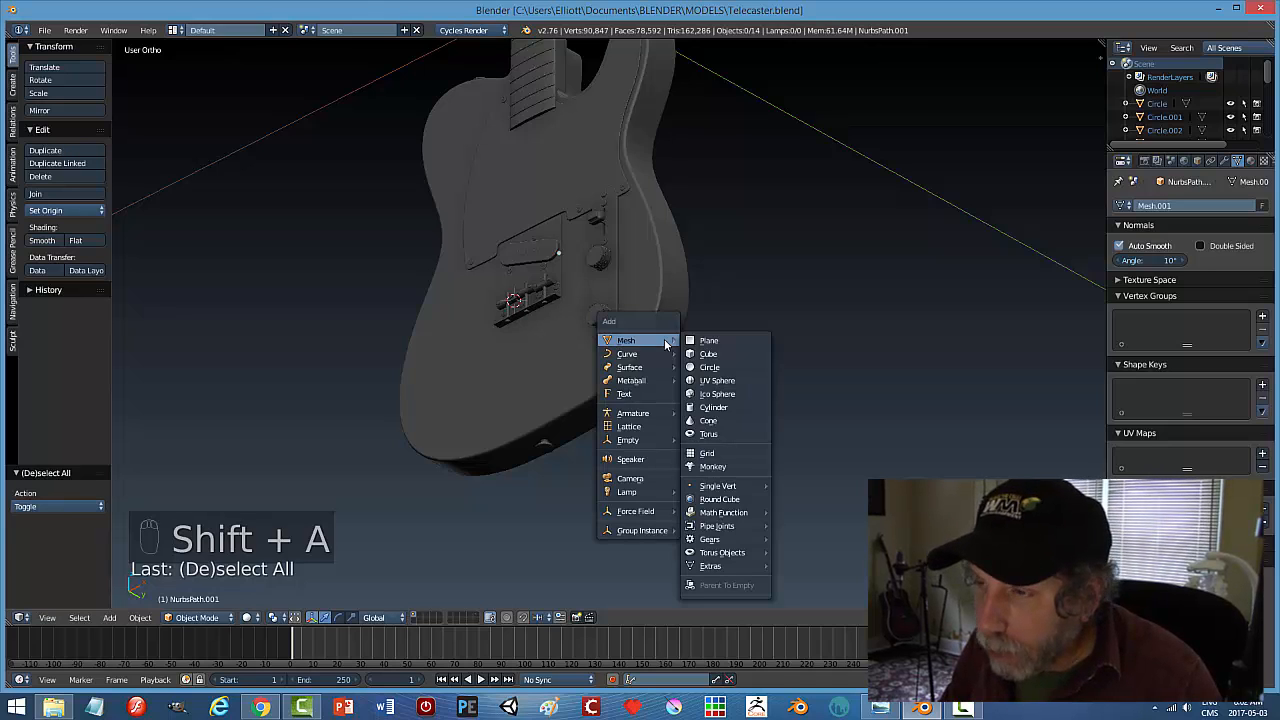
{"action": "left_click", "coordinate": [728, 368]}
{"action": "middle_click_drag", "start_coordinate": [648, 376], "coordinate": [638, 412]}
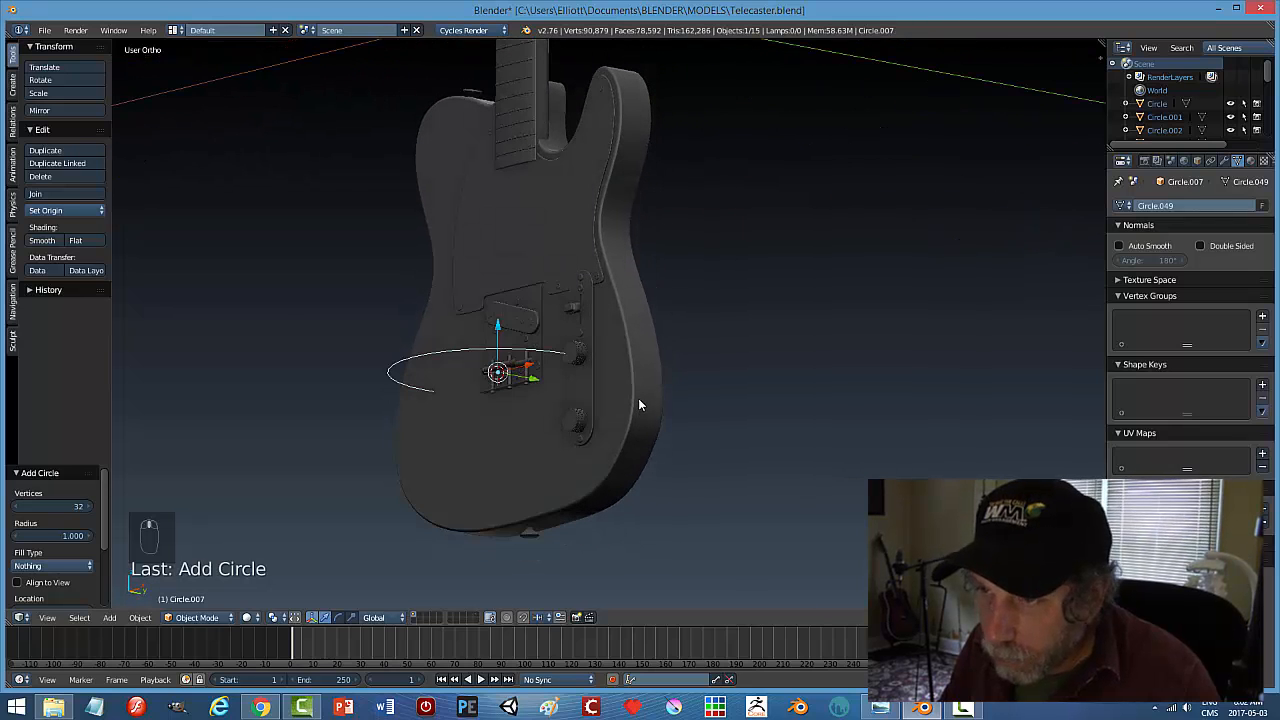
{"action": "type", "text": "ry90"}
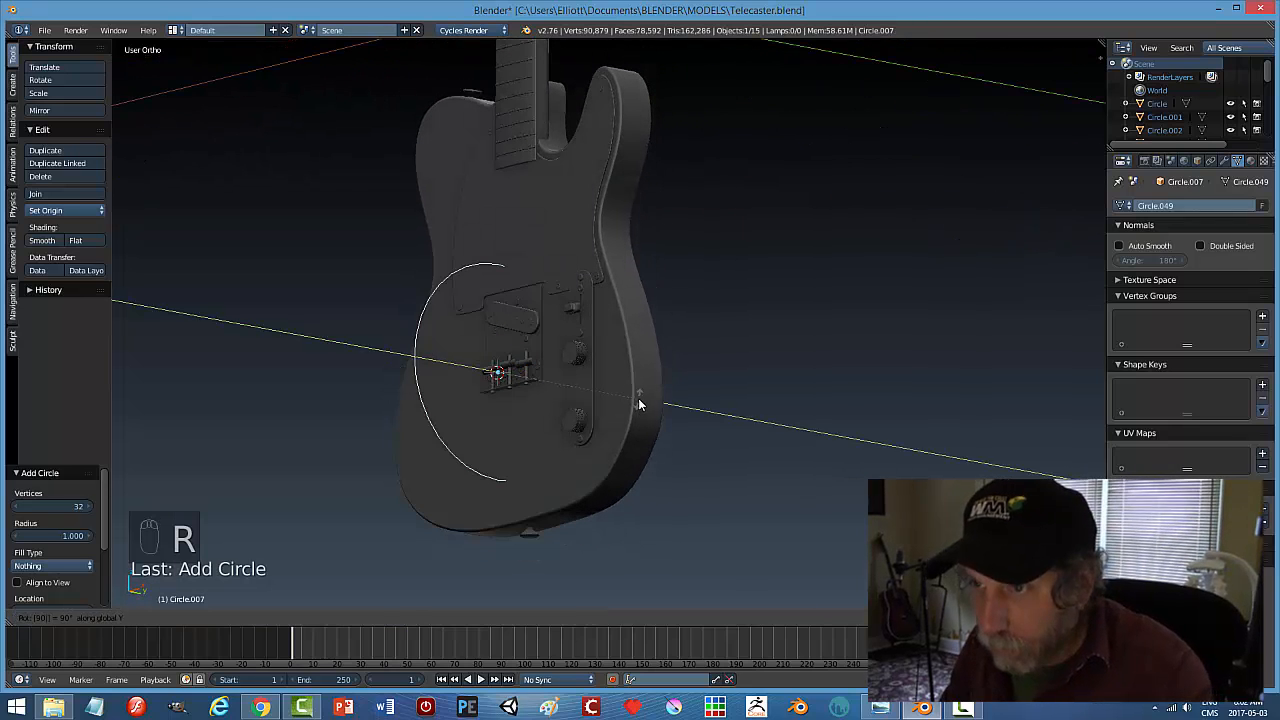
{"action": "key", "text": "Return"}
{"action": "mouse_move", "coordinate": [638, 404]}
{"action": "middle_mouse_down"}
{"action": "mouse_move", "coordinate": [600, 415]}
{"action": "mouse_move", "coordinate": [616, 392]}
{"action": "middle_mouse_up"}
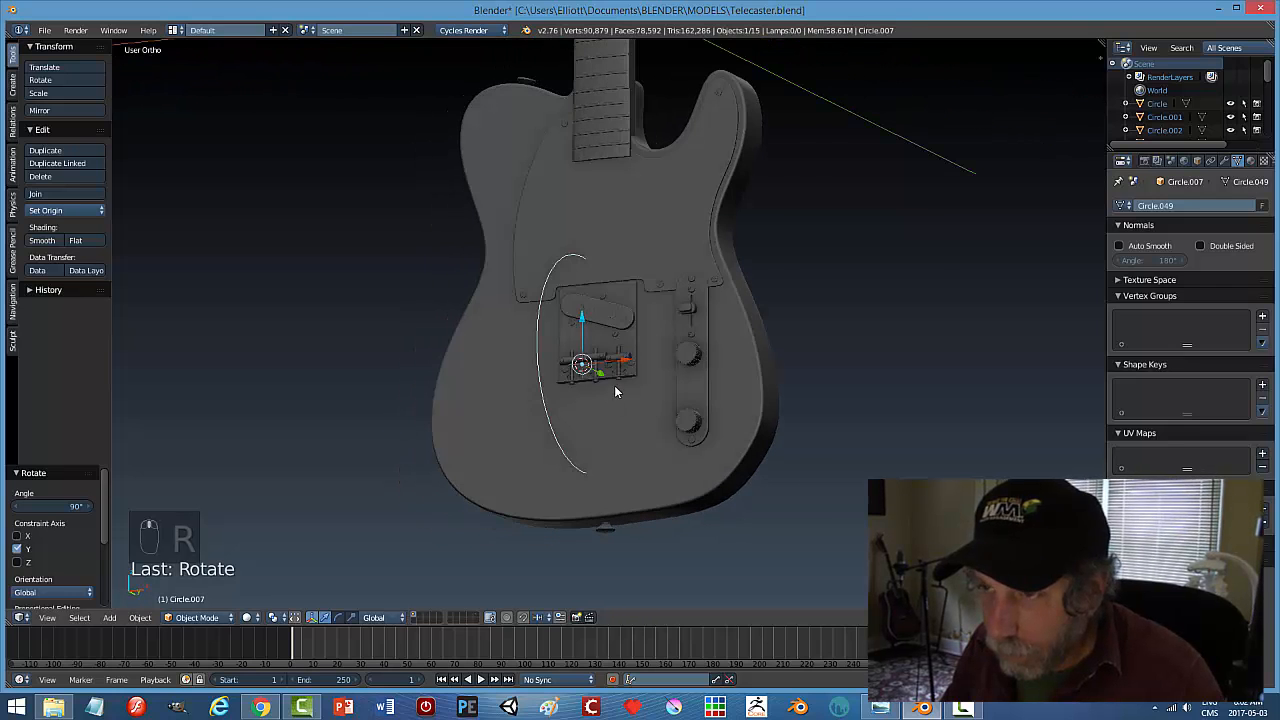
Move the circle about 1.98 units along X beside the body's edge and scale it down to about 0.102
{"action": "key", "text": "g"}
{"action": "key", "text": "x"}
{"action": "left_click", "coordinate": [823, 349]}
{"action": "middle_click_drag", "start_coordinate": [823, 349], "coordinate": [828, 423]}
{"action": "key", "text": "s"}
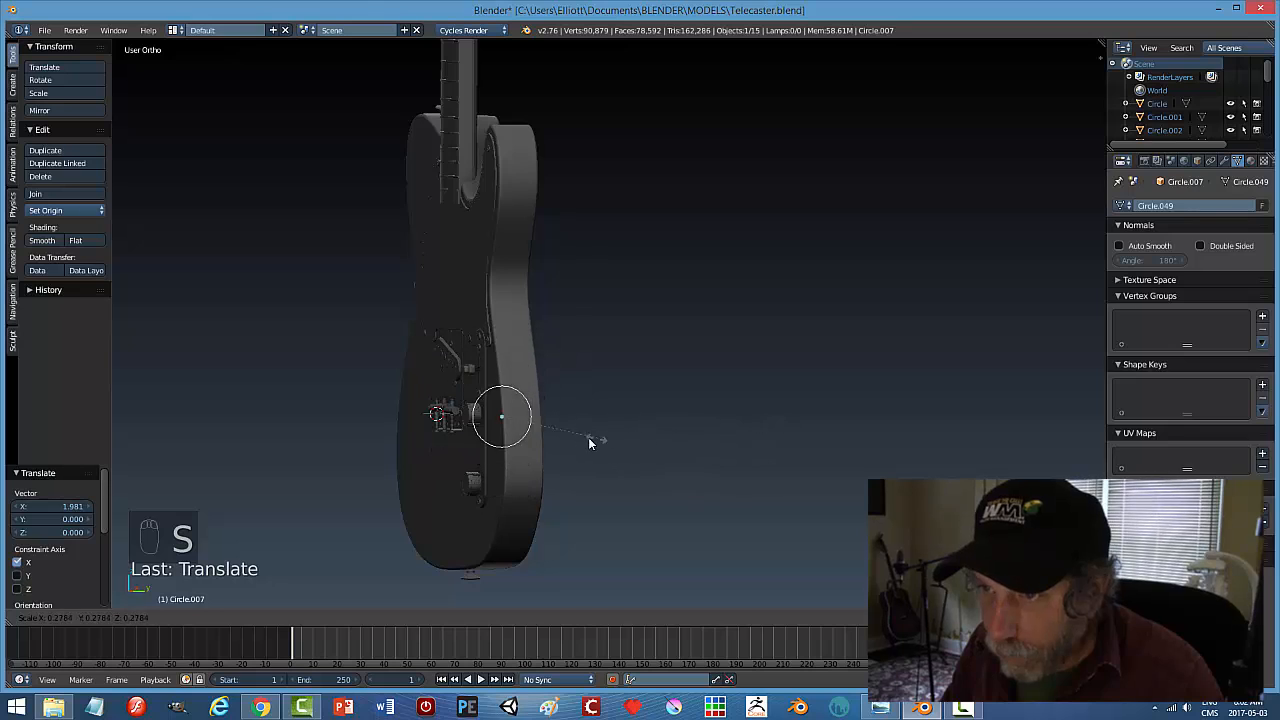
{"action": "left_click", "coordinate": [530, 444]}
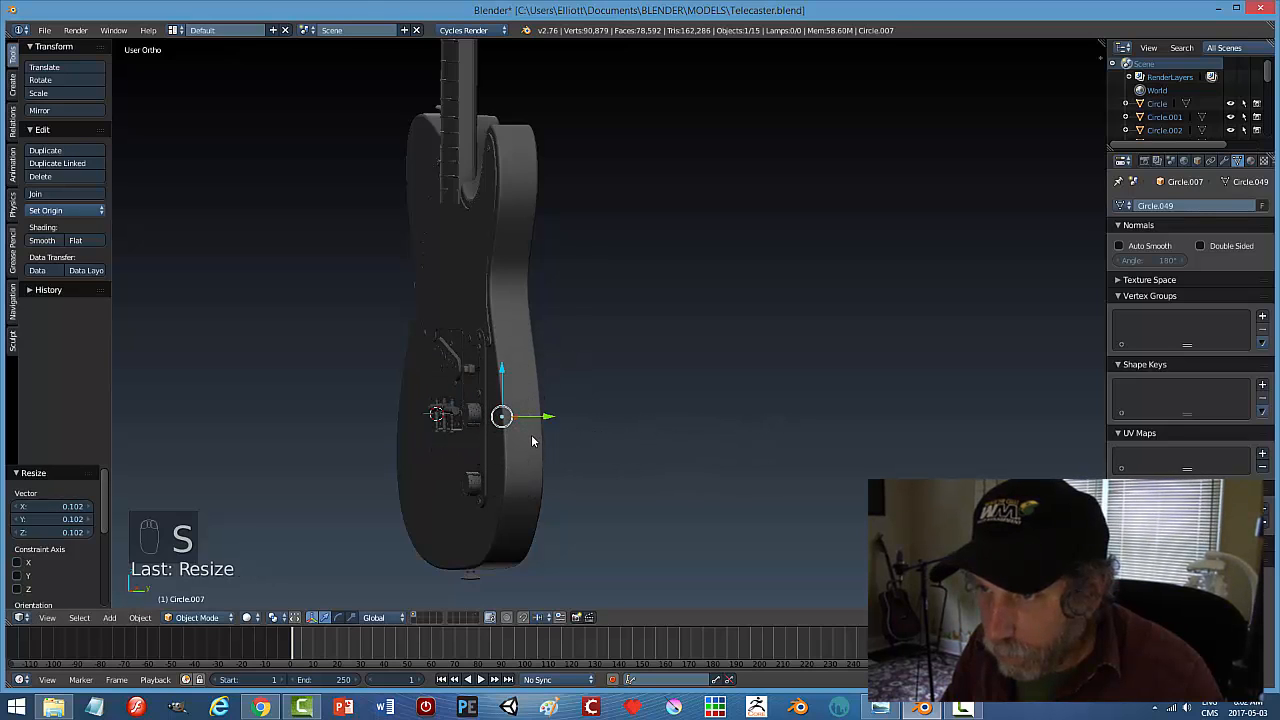
Lower the jack circle about 1.026 units along Z and shift it about 0.133 units along Y onto the body's side
{"action": "key", "text": "g"}
{"action": "key", "text": "z"}
{"action": "left_click", "coordinate": [538, 494]}
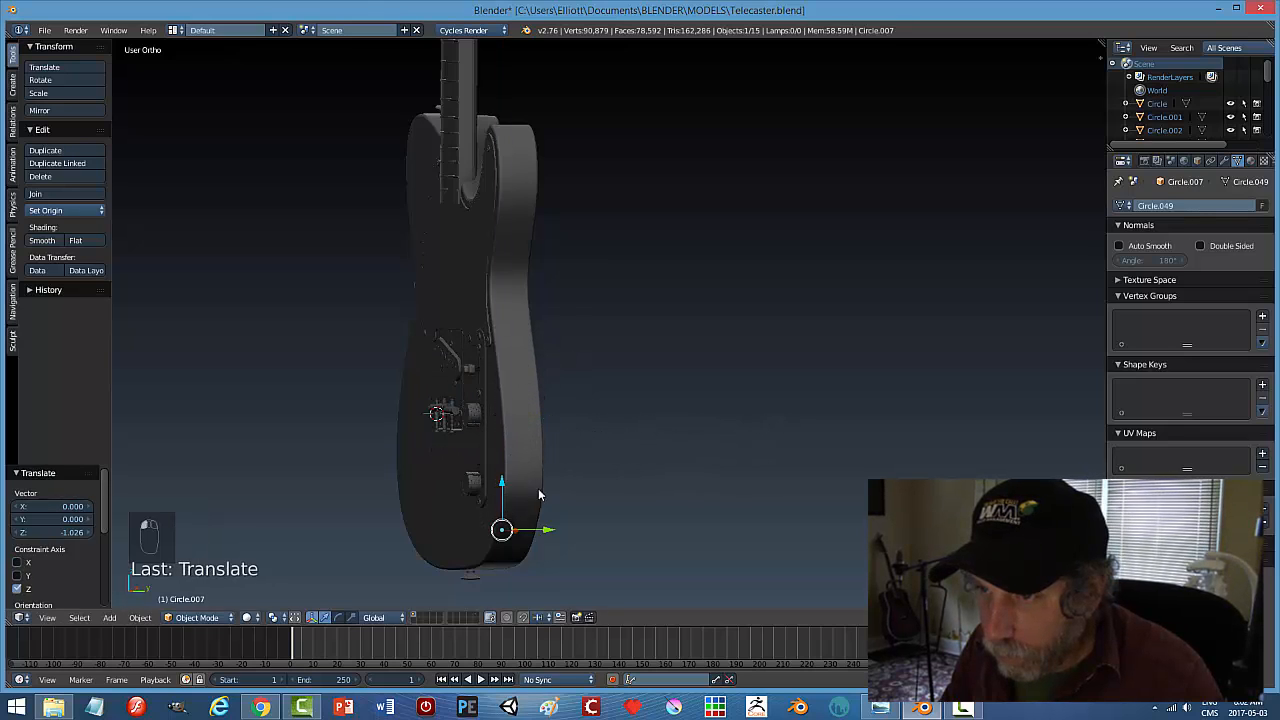
{"action": "left_click_drag", "start_coordinate": [547, 530], "coordinate": [561, 529]}
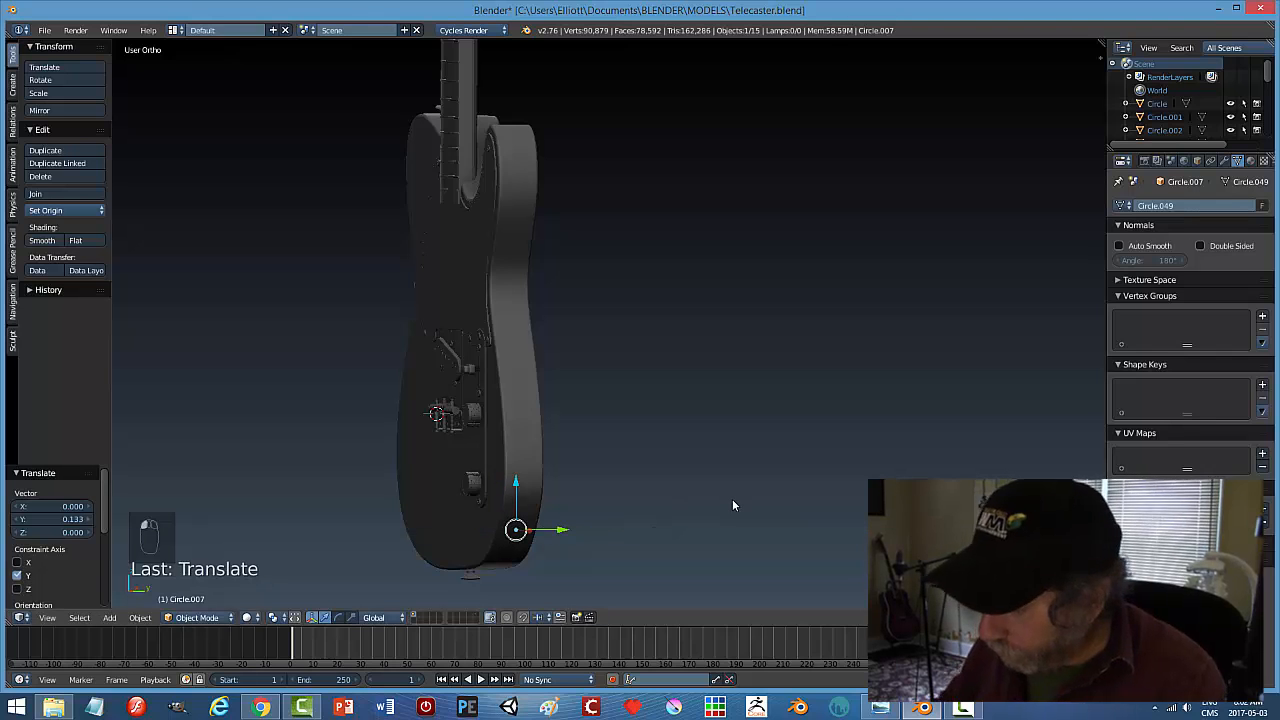
Adjust the circle along X against the body's curved edge and shift it about 0.136 units along Y across the side
{"action": "key", "text": "KP_Decimal"}
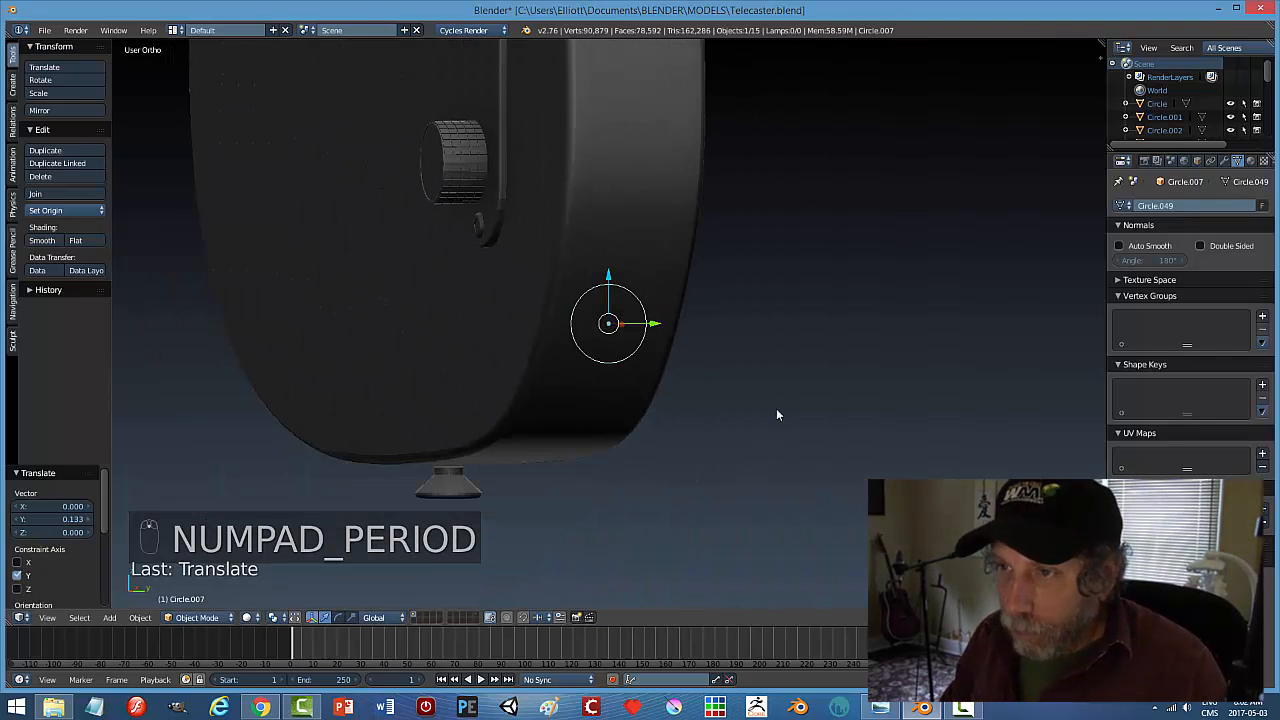
{"action": "middle_click_drag", "start_coordinate": [776, 408], "coordinate": [635, 415]}
{"action": "left_click_drag", "start_coordinate": [580, 333], "coordinate": [713, 285]}
{"action": "mouse_move", "coordinate": [746, 363]}
{"action": "middle_mouse_down"}
{"action": "mouse_move", "coordinate": [719, 352]}
{"action": "mouse_move", "coordinate": [736, 341]}
{"action": "middle_mouse_up"}
{"action": "left_click_drag", "start_coordinate": [708, 321], "coordinate": [699, 325]}
{"action": "middle_click_drag", "start_coordinate": [751, 374], "coordinate": [839, 357]}
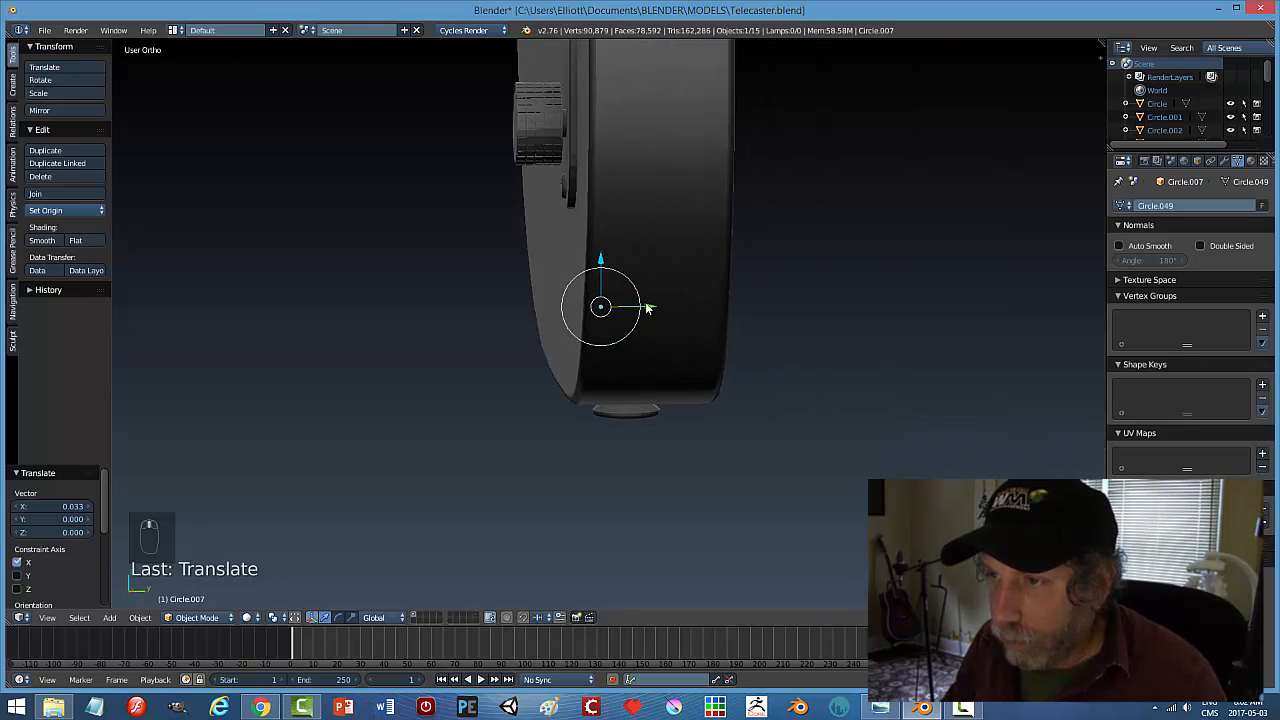
{"action": "left_click_drag", "start_coordinate": [647, 309], "coordinate": [701, 304]}
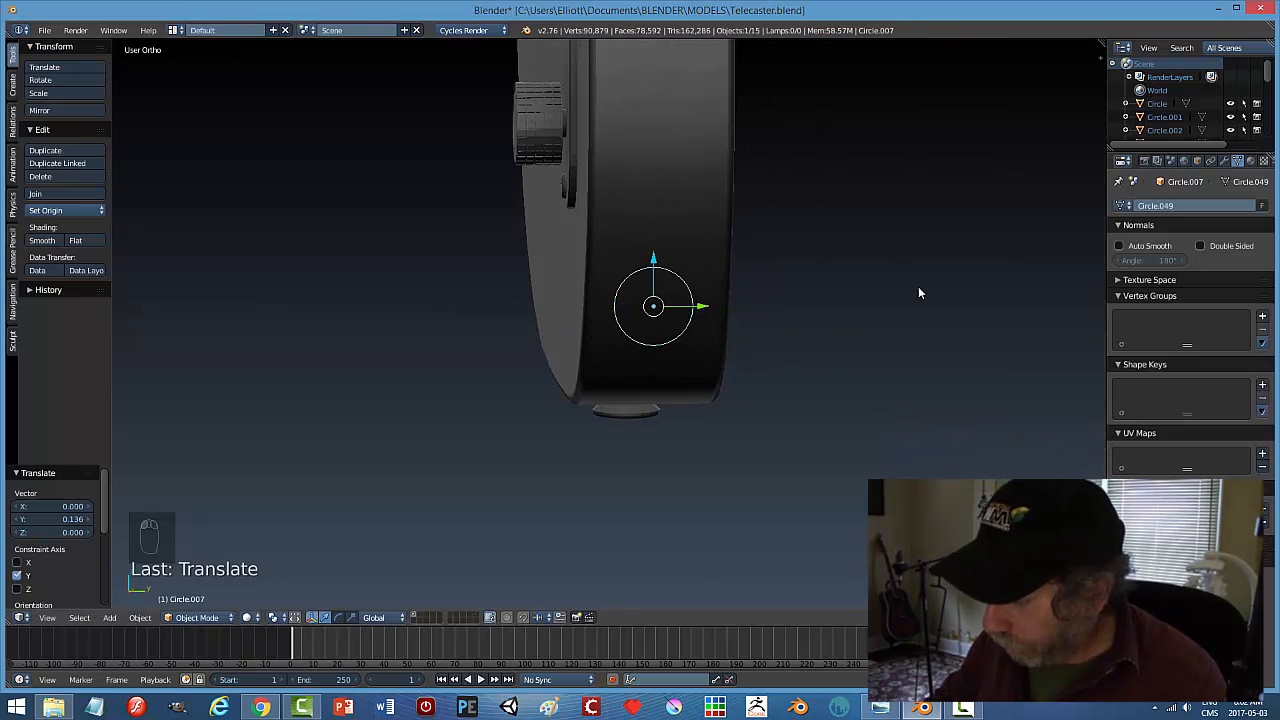
In the right view, centre the circle across the body's thickness, adjust its height and scale it down to about 0.78
{"action": "key", "text": "KP_3"}
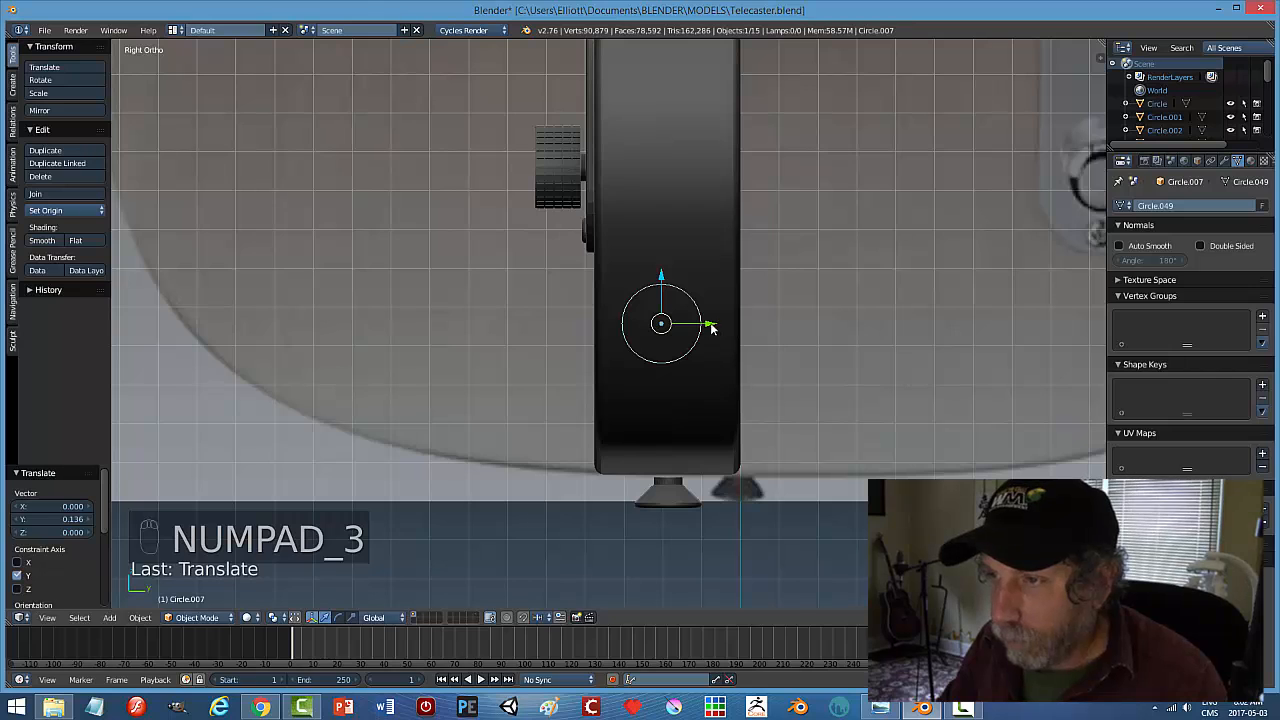
{"action": "left_click_drag", "start_coordinate": [712, 328], "coordinate": [731, 326]}
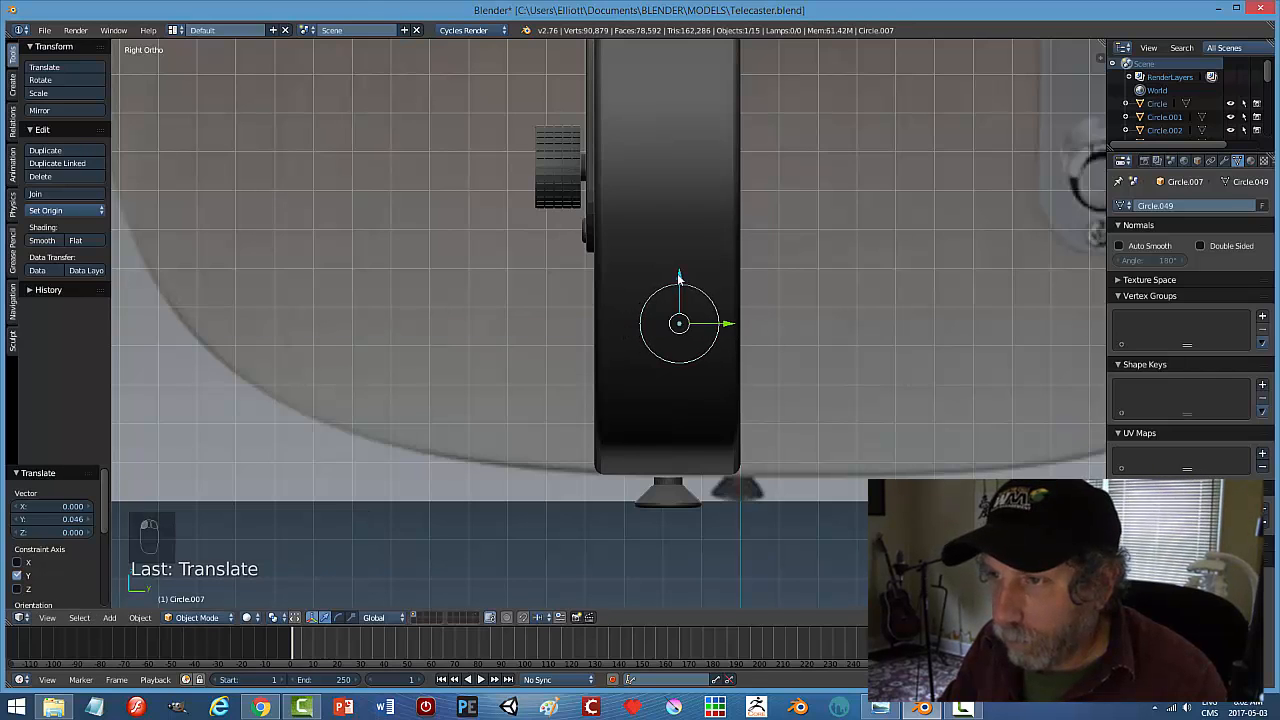
{"action": "left_click_drag", "start_coordinate": [679, 276], "coordinate": [725, 271]}
{"action": "left_click_drag", "start_coordinate": [675, 222], "coordinate": [674, 275]}
{"action": "key", "text": "s"}
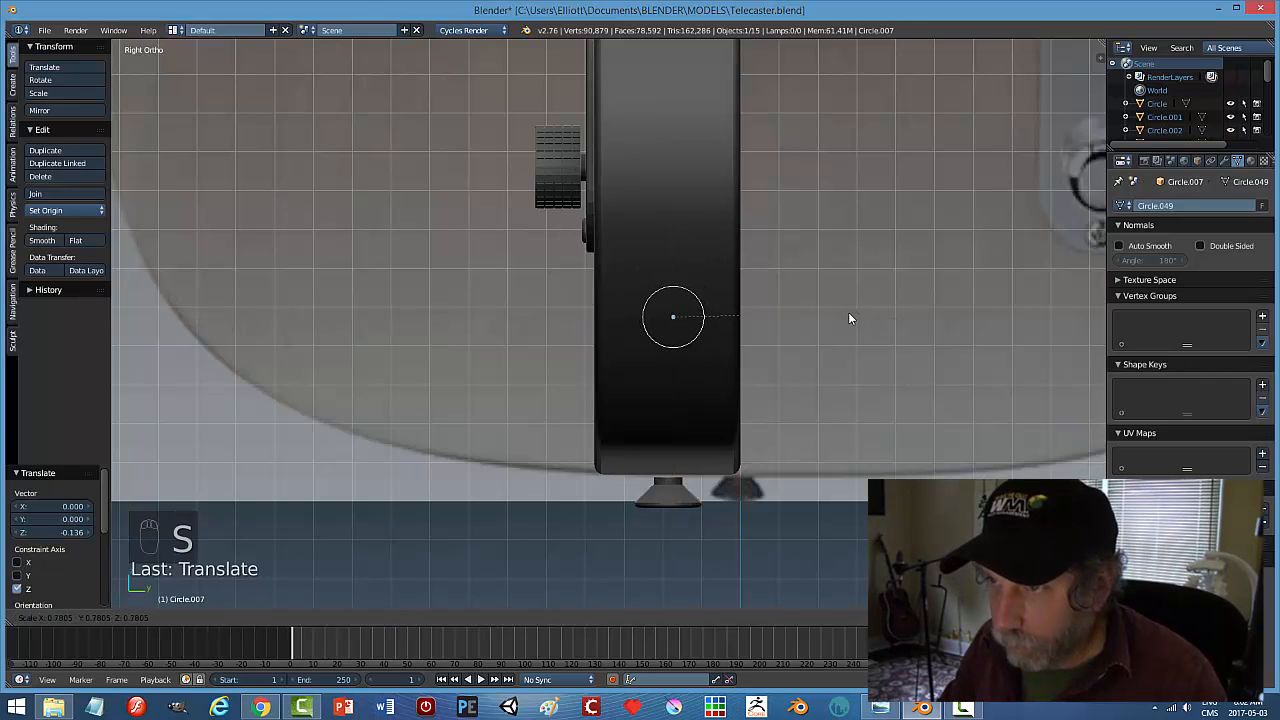
{"action": "left_click", "coordinate": [849, 318]}
{"action": "left_click_drag", "start_coordinate": [722, 320], "coordinate": [716, 316]}
Compare the circle with the jack photo in Chrome, and scale it up by about 1.345 in Blender to match
{"action": "left_click", "coordinate": [259, 707]}
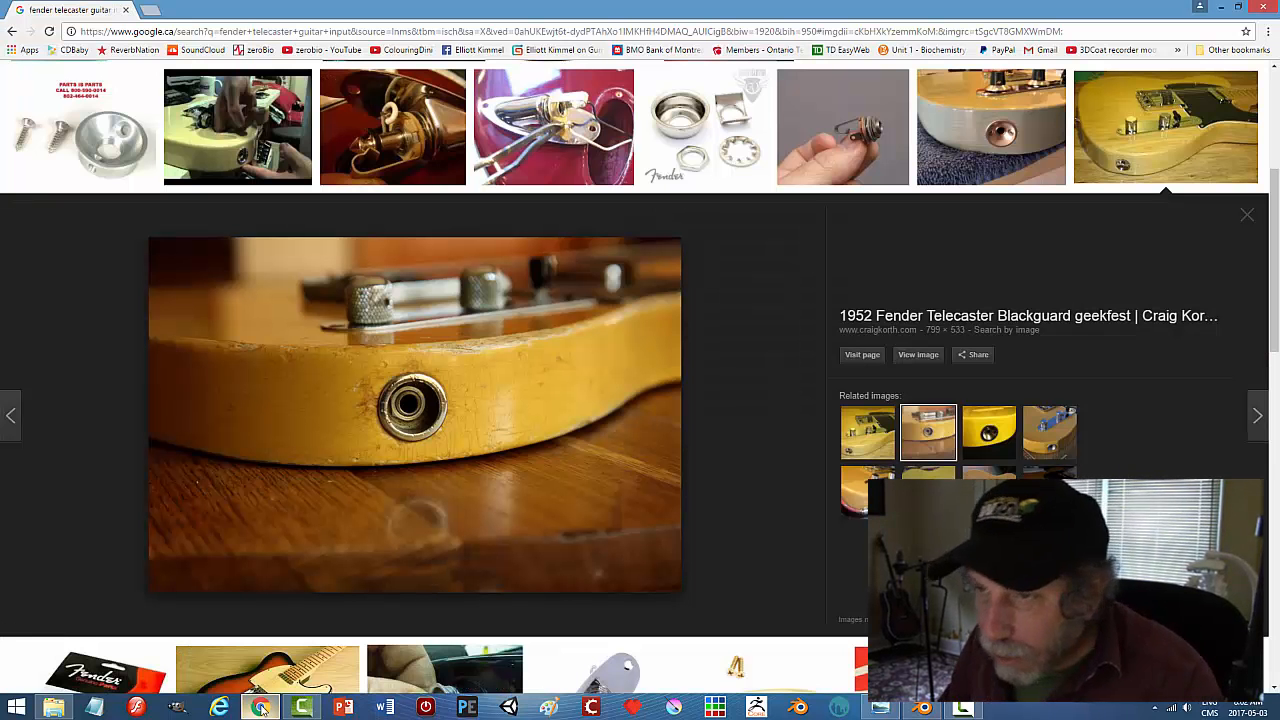
{"action": "left_click", "coordinate": [963, 708]}
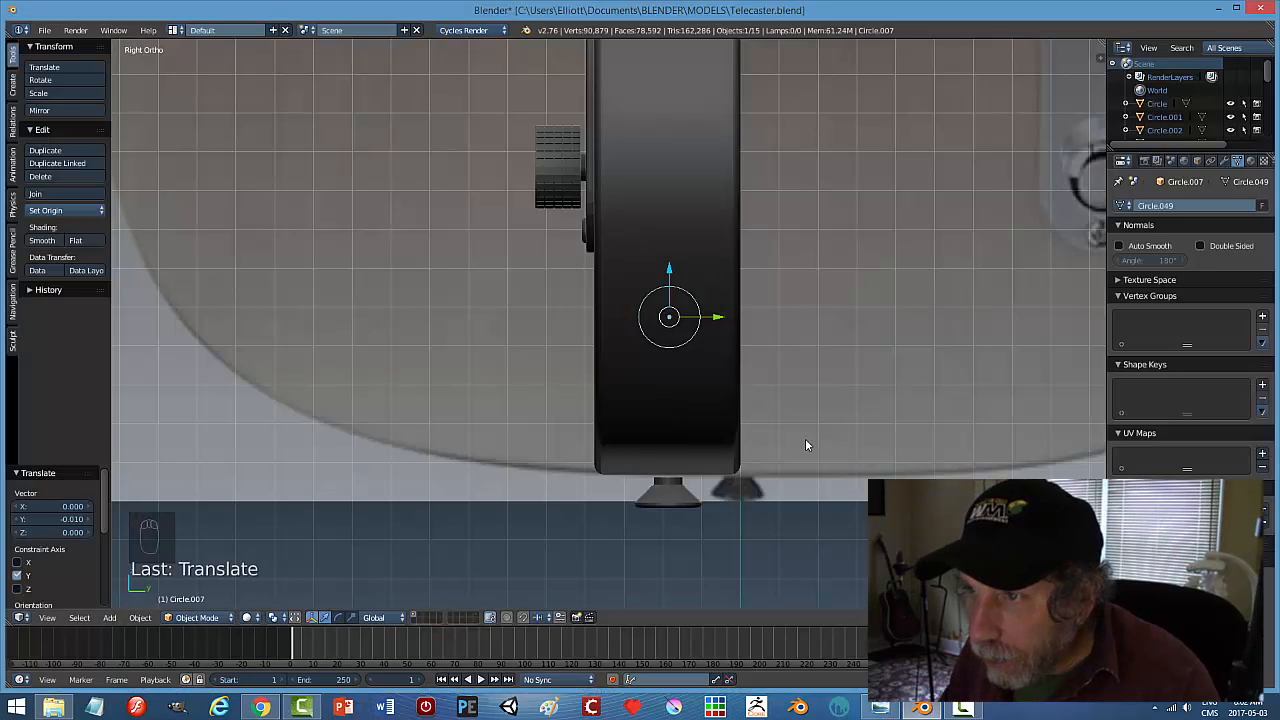
{"action": "key", "text": "s"}
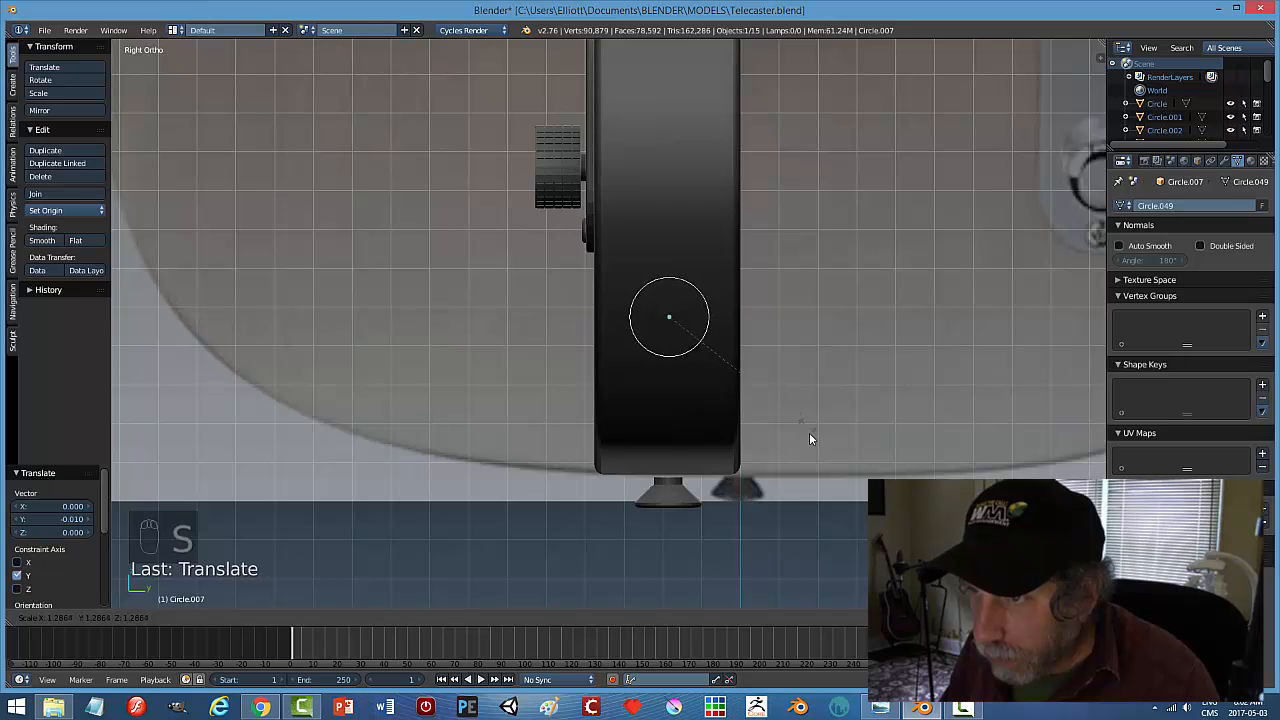
{"action": "left_click", "coordinate": [809, 432]}
{"action": "left_click", "coordinate": [262, 708]}
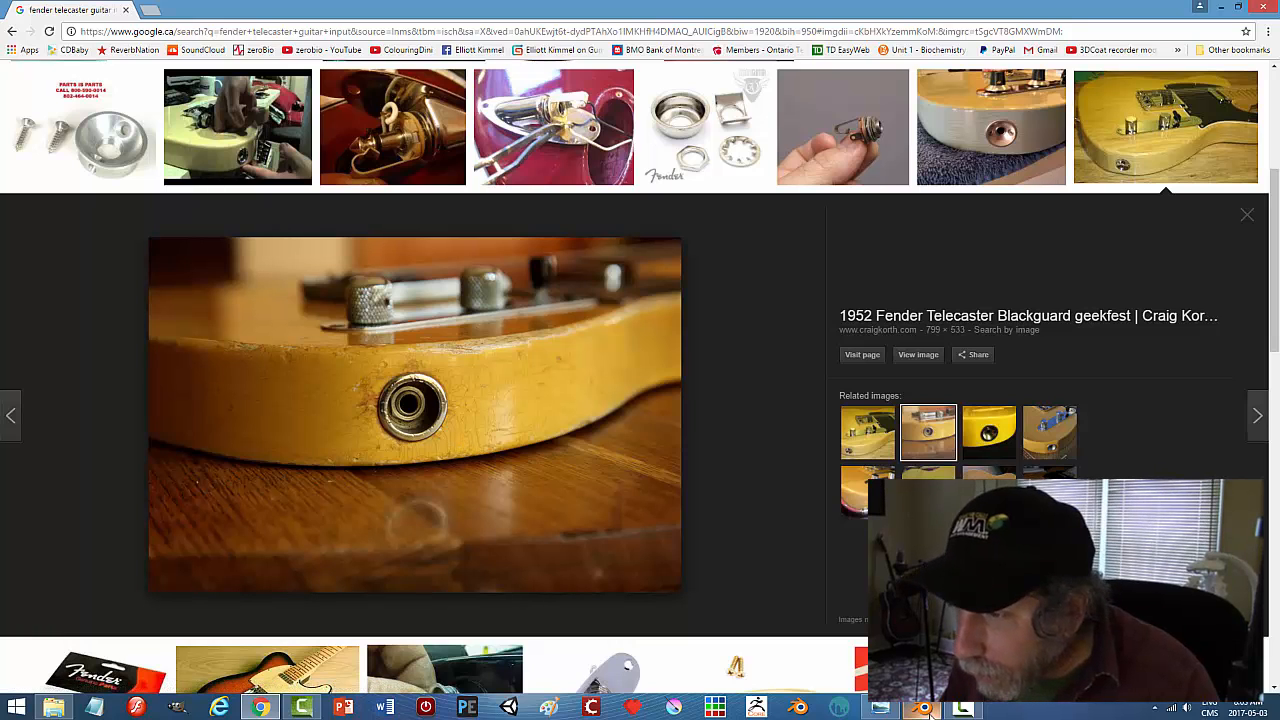
{"action": "key", "text": "alt+Tab"}
Fill the circle with a face in Edit Mode and extrude it outward about 0.1 units into a cylinder
{"action": "middle_click_drag", "start_coordinate": [888, 444], "coordinate": [857, 389]}
{"action": "key", "text": "Tab"}
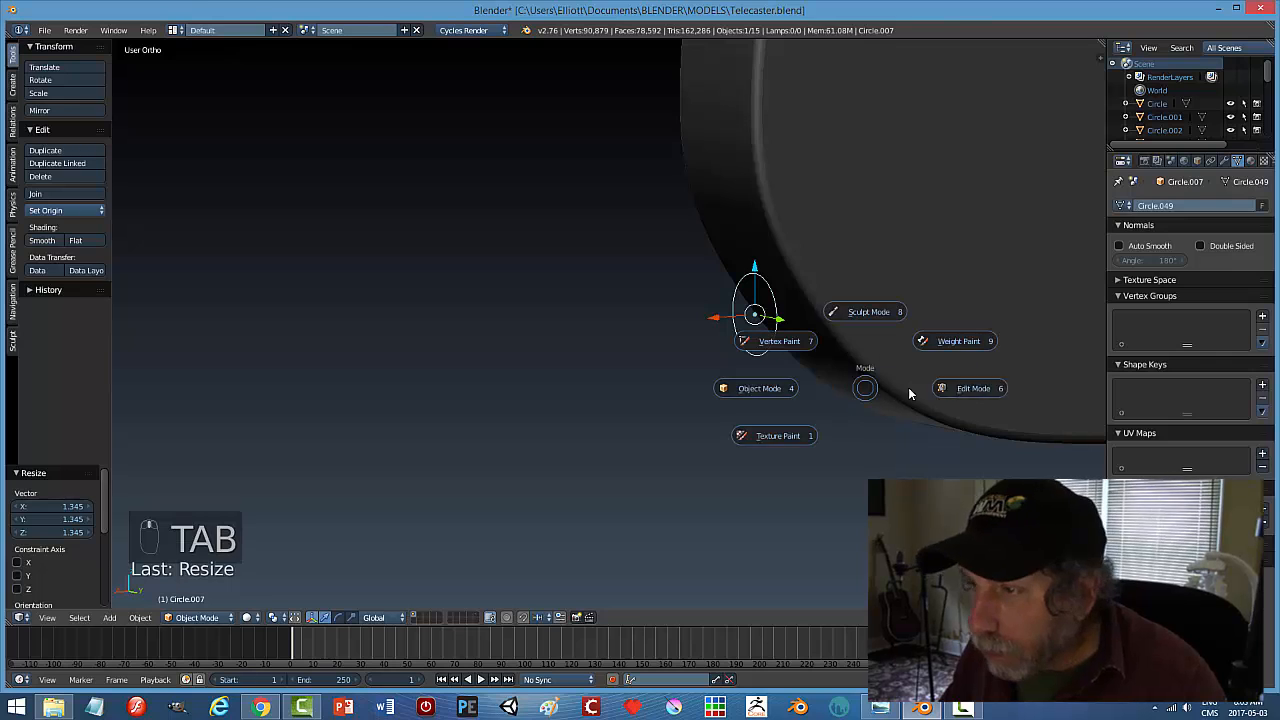
{"action": "key", "text": "f"}
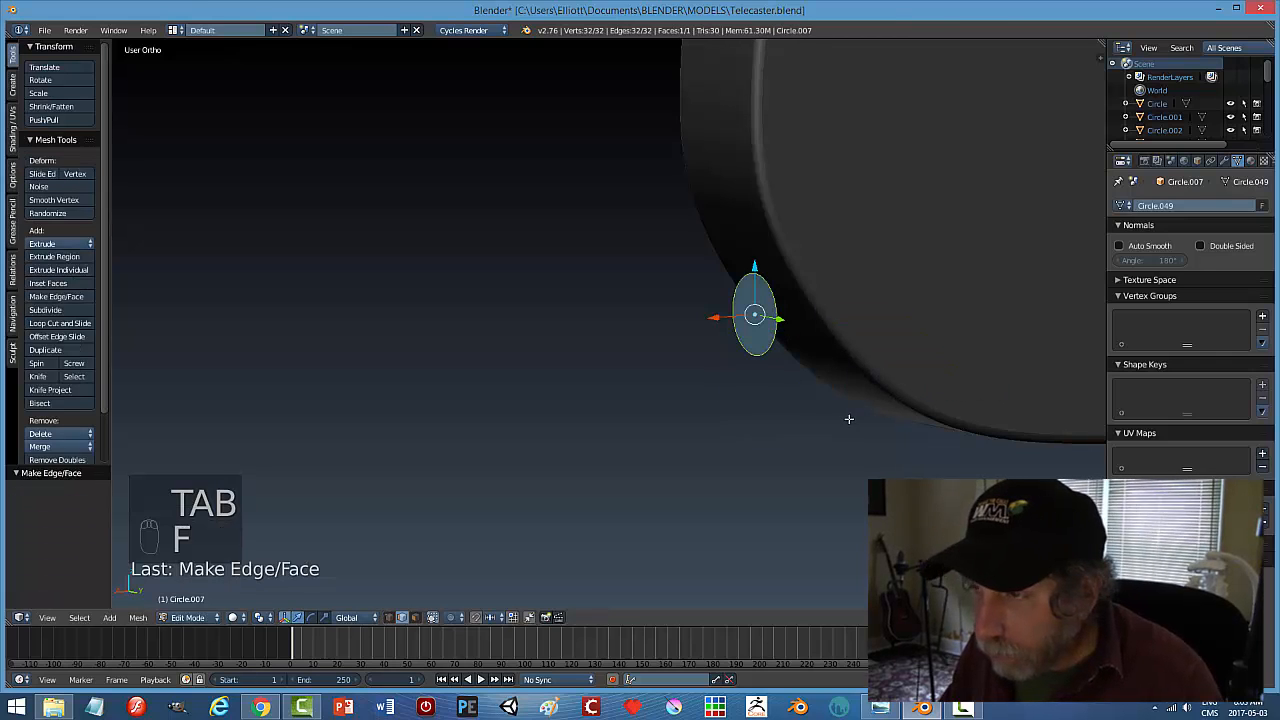
{"action": "middle_click_drag", "start_coordinate": [849, 419], "coordinate": [821, 431]}
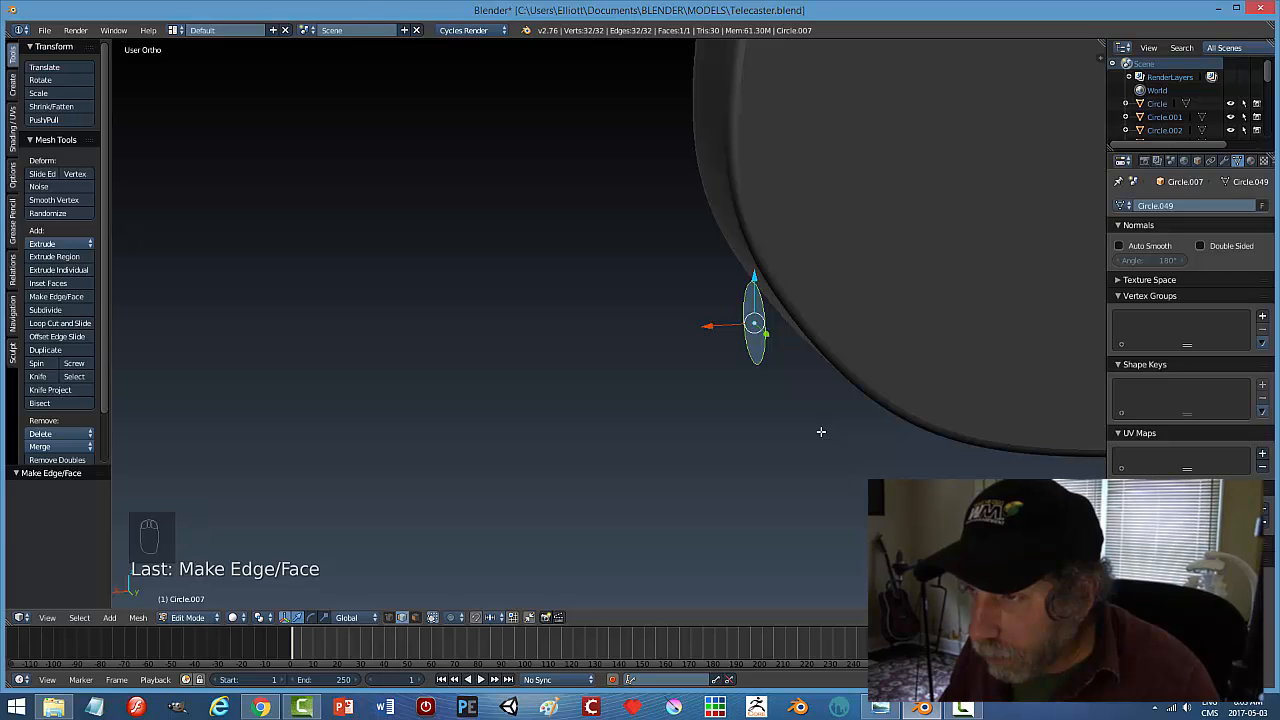
{"action": "key", "text": "e"}
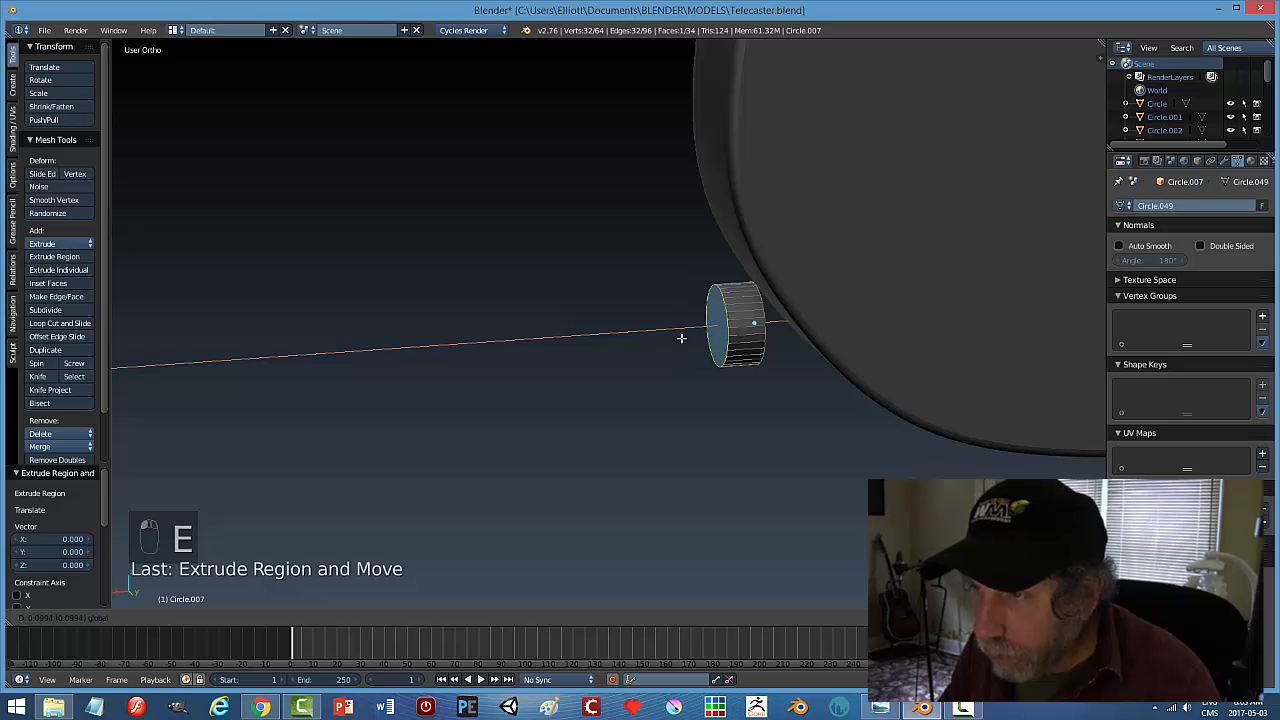
{"action": "left_click", "coordinate": [680, 339]}
Inset the cylinder's front face with a thickness of about 0.1124 in face select mode
{"action": "middle_click_drag", "start_coordinate": [751, 428], "coordinate": [849, 417]}
{"action": "key", "text": "a"}
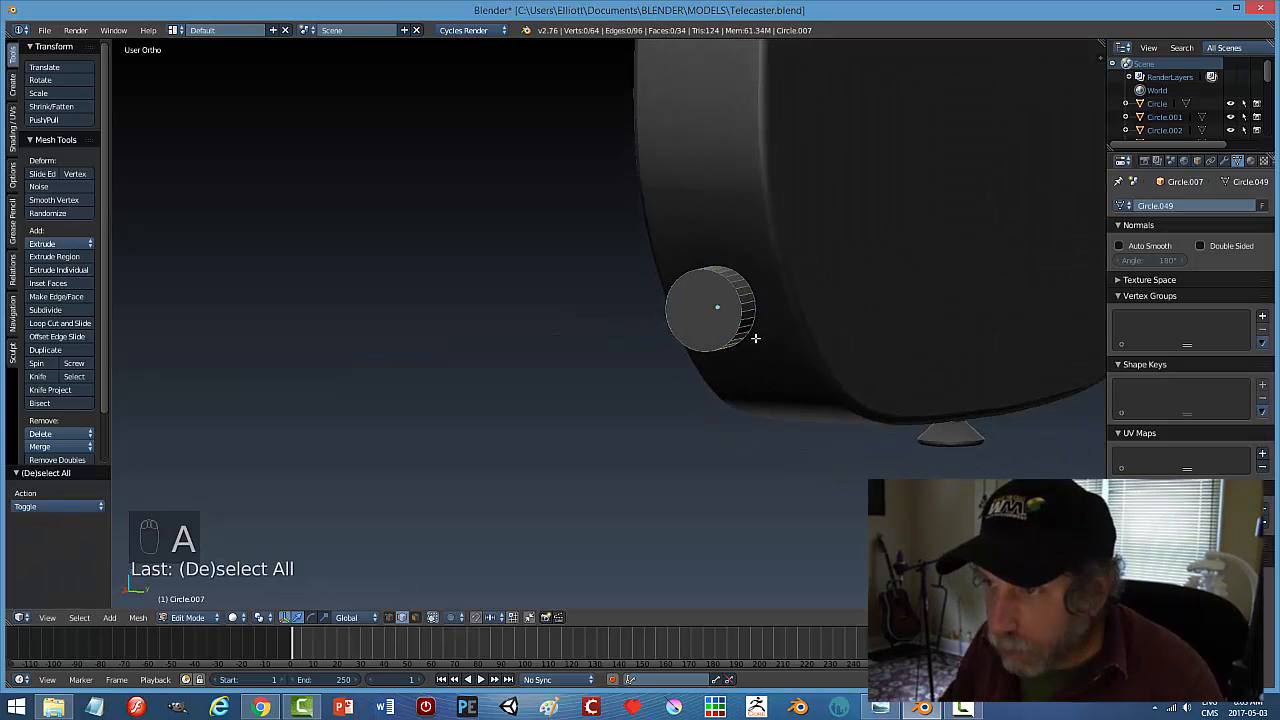
{"action": "right_click", "coordinate": [776, 326]}
{"action": "key", "text": "a"}
{"action": "key", "text": "ctrl+Tab"}
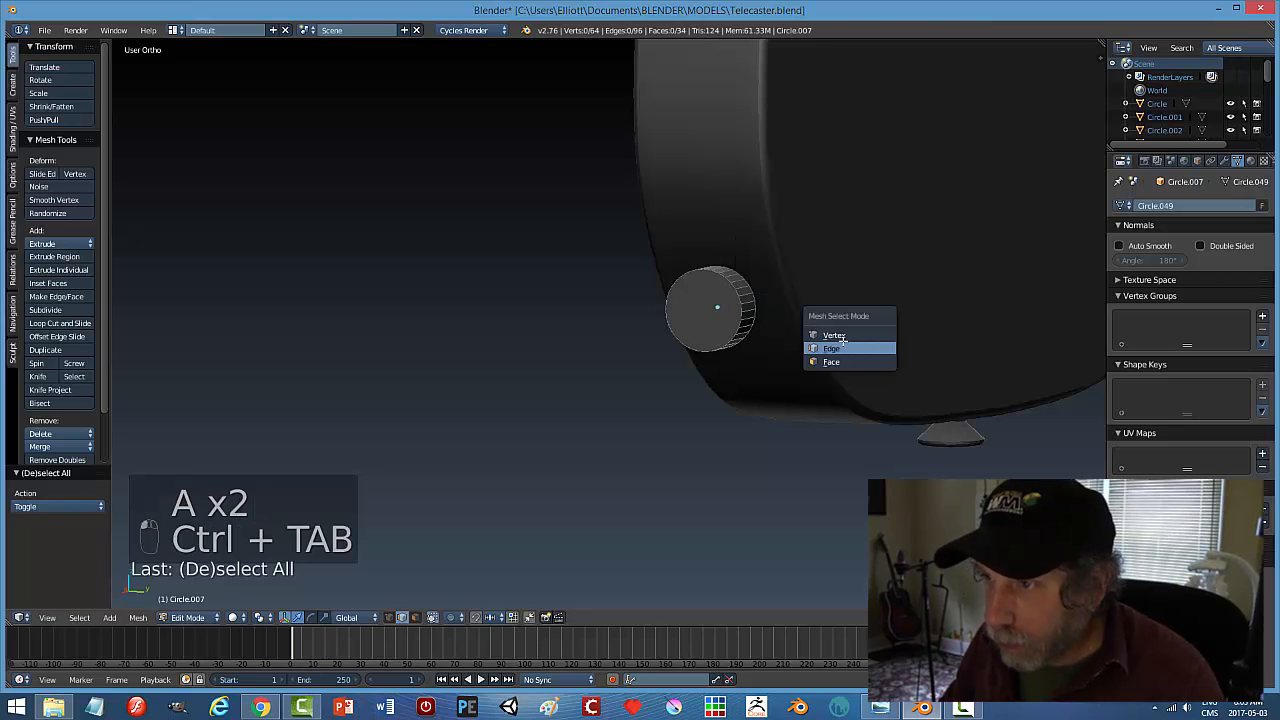
{"action": "left_click", "coordinate": [836, 361]}
{"action": "key", "text": "i"}
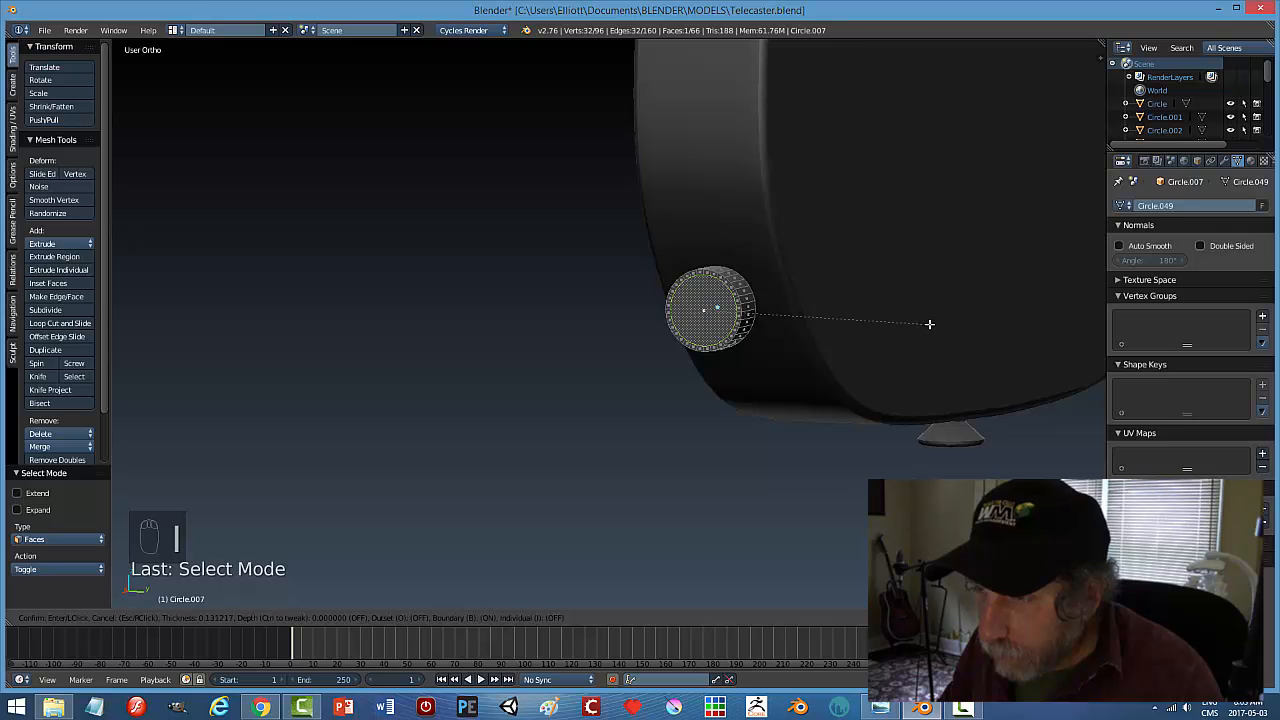
{"action": "left_click", "coordinate": [935, 324]}
Extrude the inset face and push it about 0.083 units inward along X to hollow the cylinder, checking its depth in wireframe
{"action": "middle_click_drag", "start_coordinate": [911, 349], "coordinate": [839, 362]}
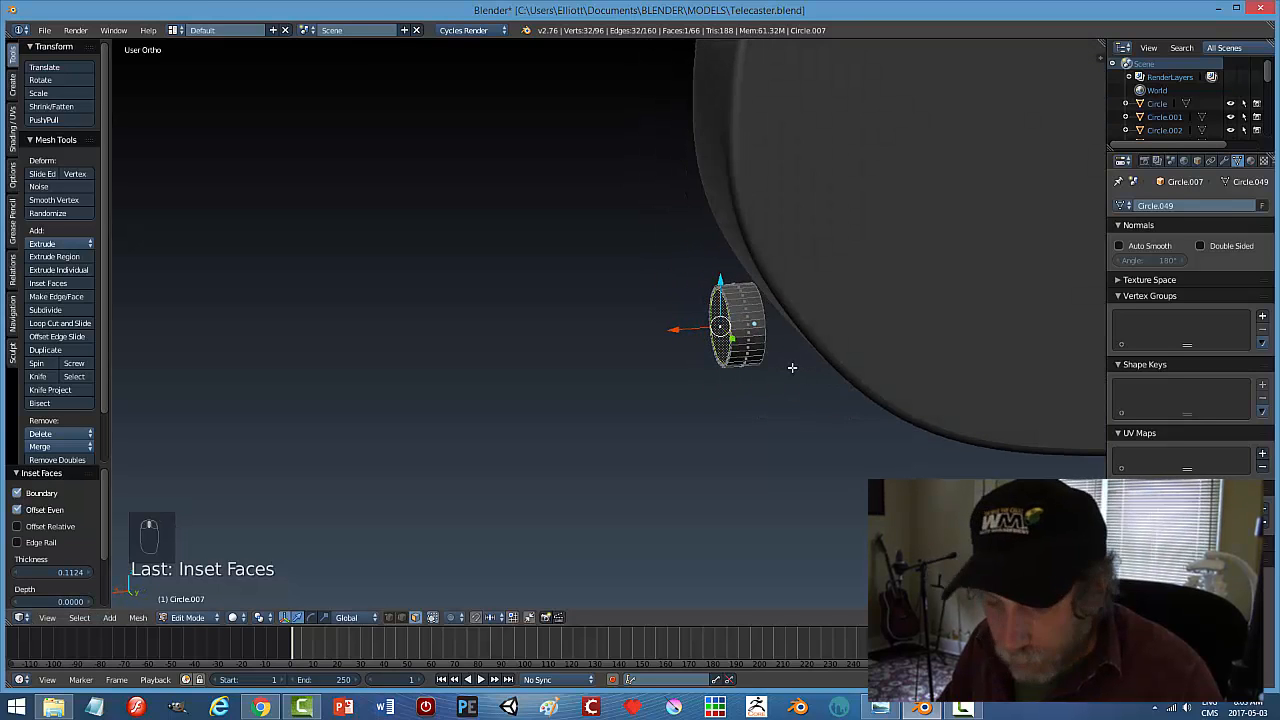
{"action": "key", "text": "e"}
{"action": "key", "text": "g"}
{"action": "key", "text": "x"}
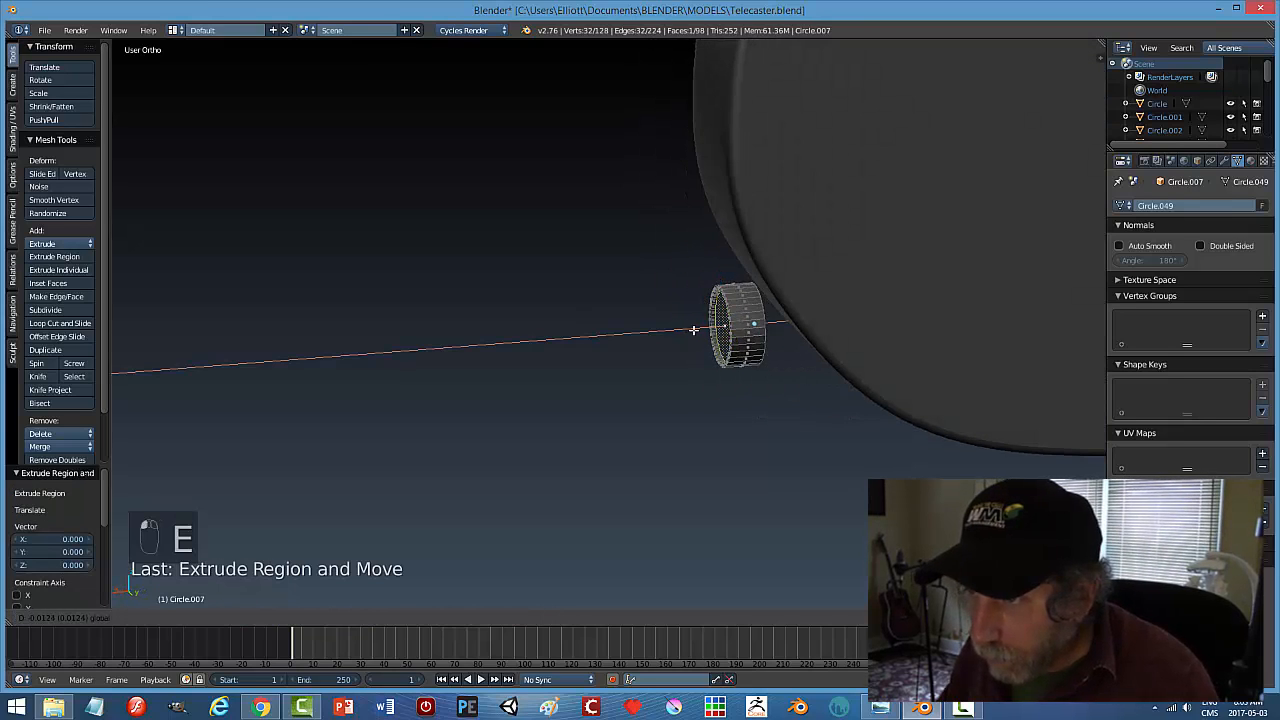
{"action": "left_click", "coordinate": [707, 330]}
{"action": "key", "text": "z"}
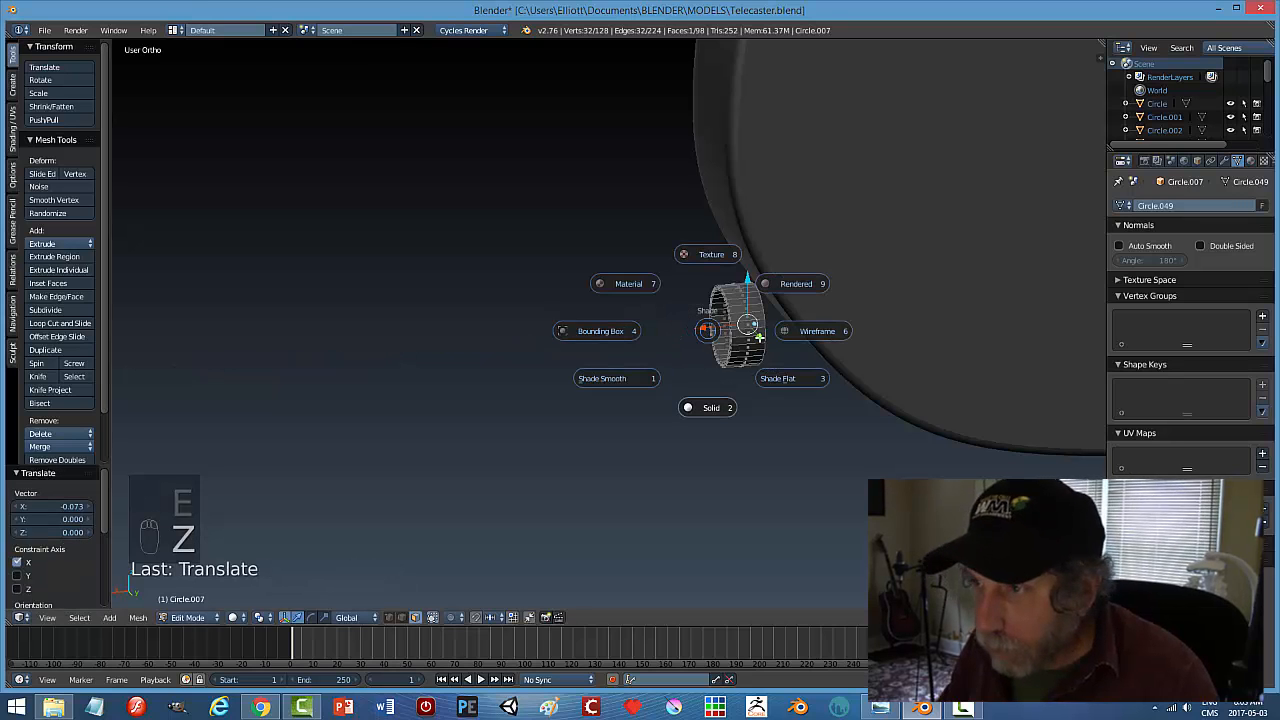
{"action": "left_click", "coordinate": [783, 358]}
{"action": "middle_click_drag", "start_coordinate": [784, 360], "coordinate": [732, 346]}
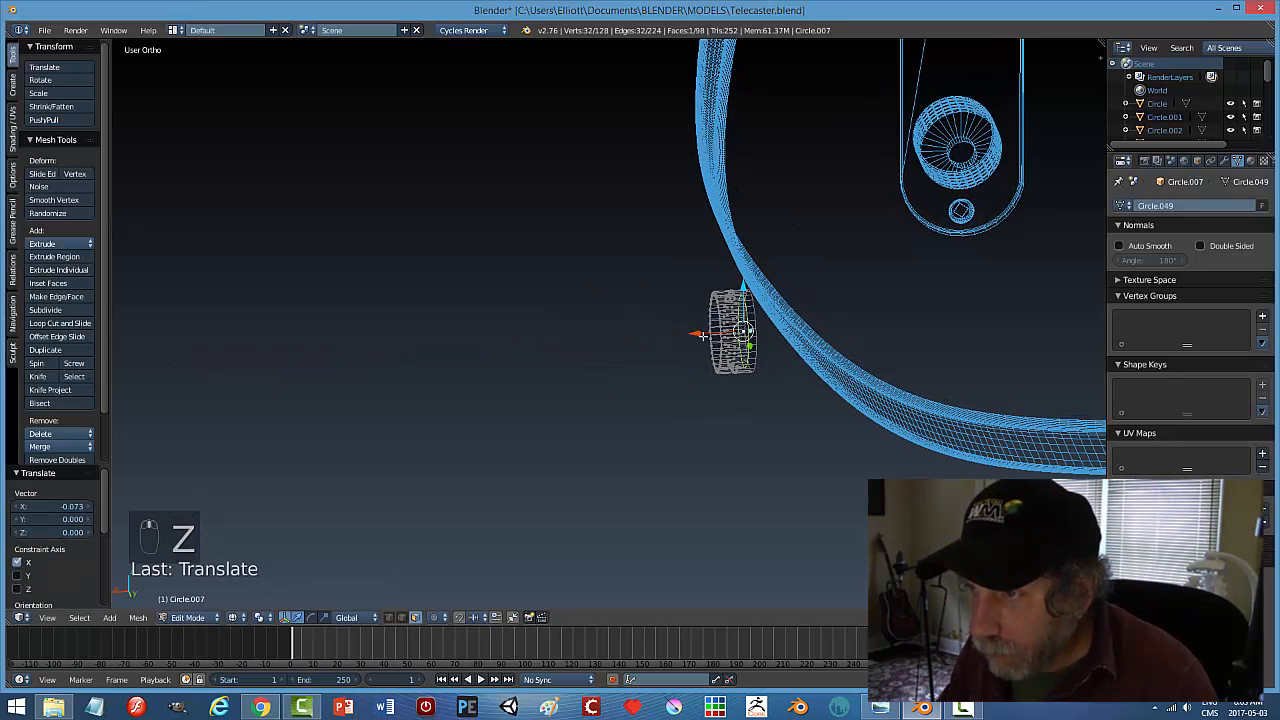
{"action": "left_click_drag", "start_coordinate": [703, 335], "coordinate": [708, 336]}
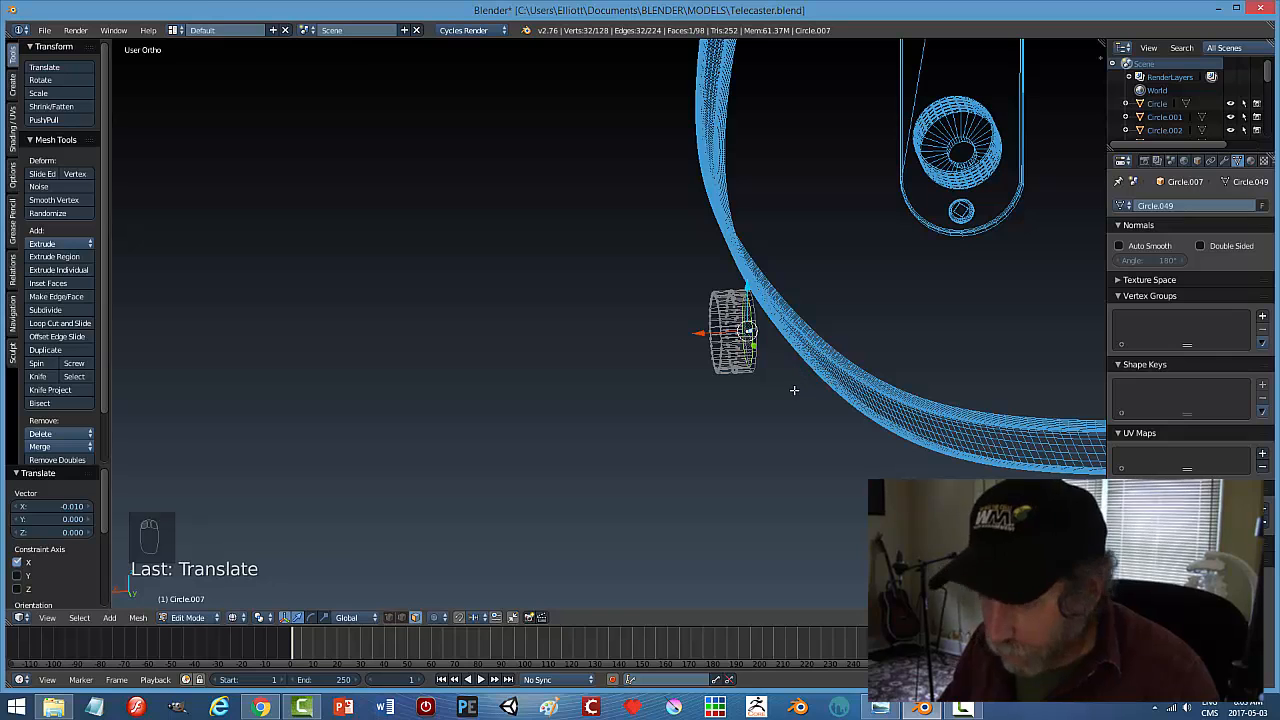
{"action": "key", "text": "z"}
{"action": "left_click", "coordinate": [789, 447]}
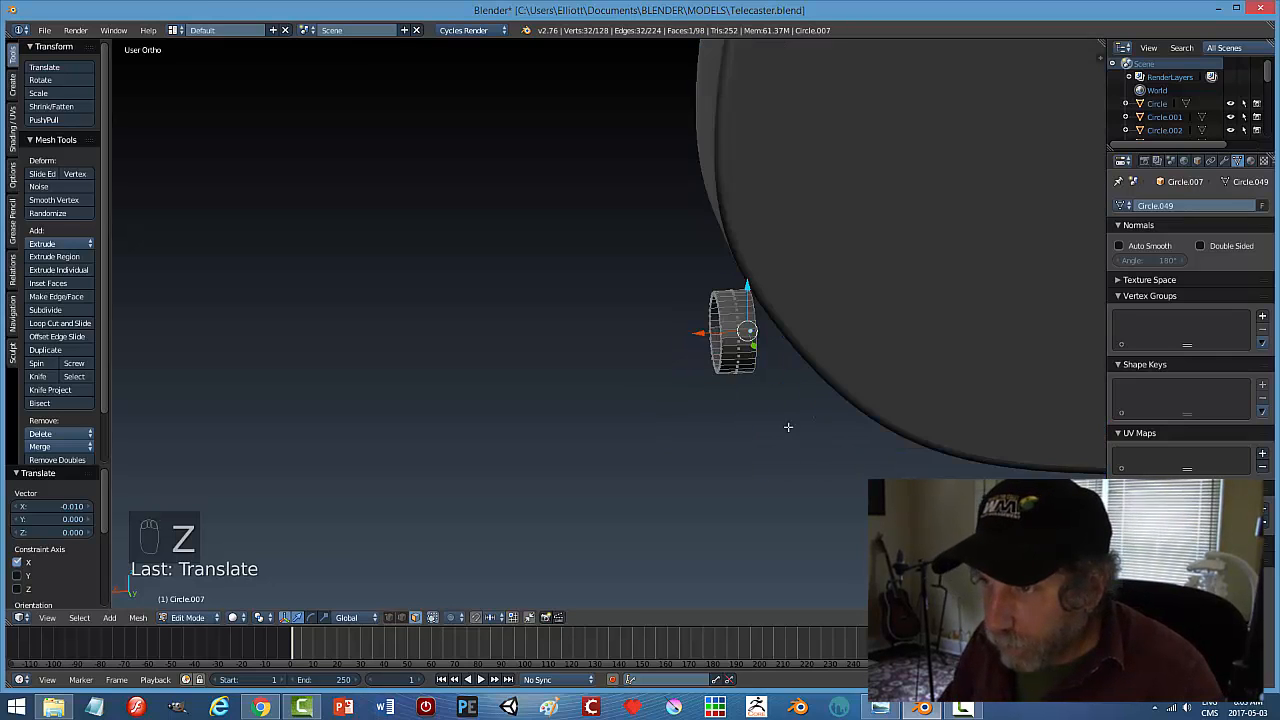
Scale the recessed inner face down to about 0.86 and compare the jack with the reference photo in Chrome
{"action": "middle_click_drag", "start_coordinate": [789, 429], "coordinate": [909, 387]}
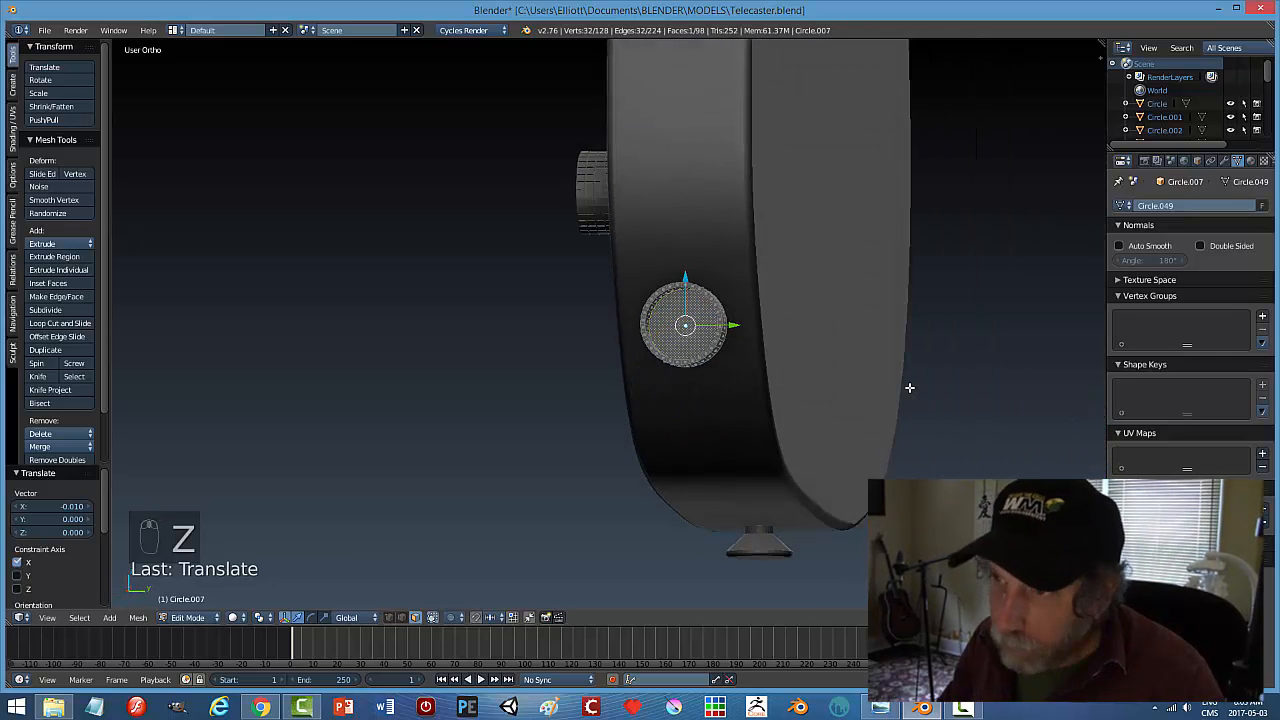
{"action": "key", "text": "s"}
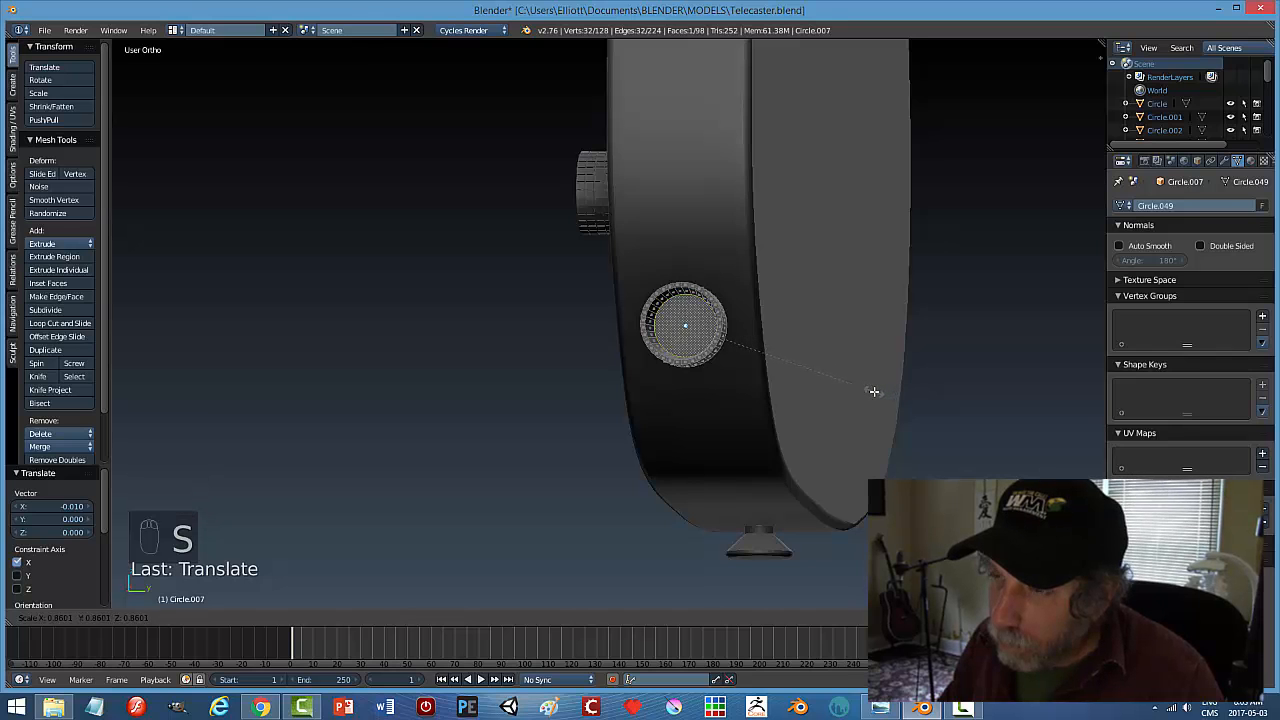
{"action": "left_click", "coordinate": [873, 391]}
{"action": "middle_click_drag", "start_coordinate": [851, 397], "coordinate": [890, 380]}
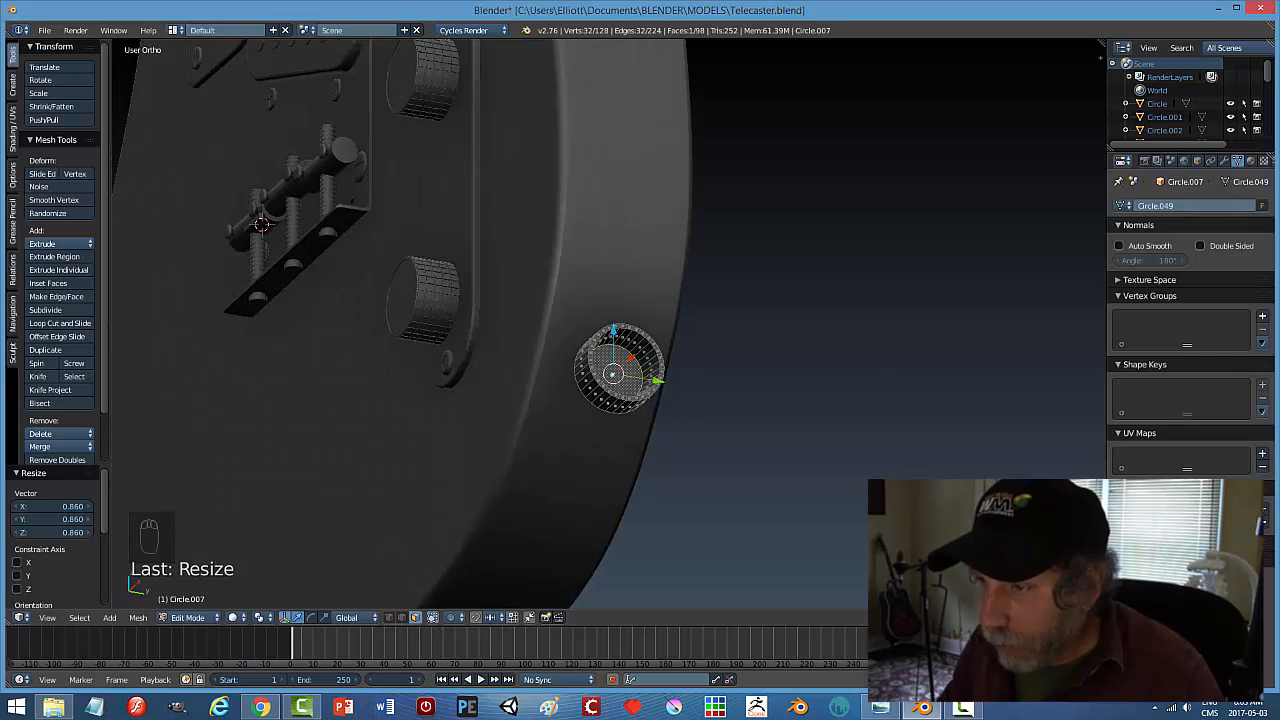
{"action": "left_click", "coordinate": [260, 707]}
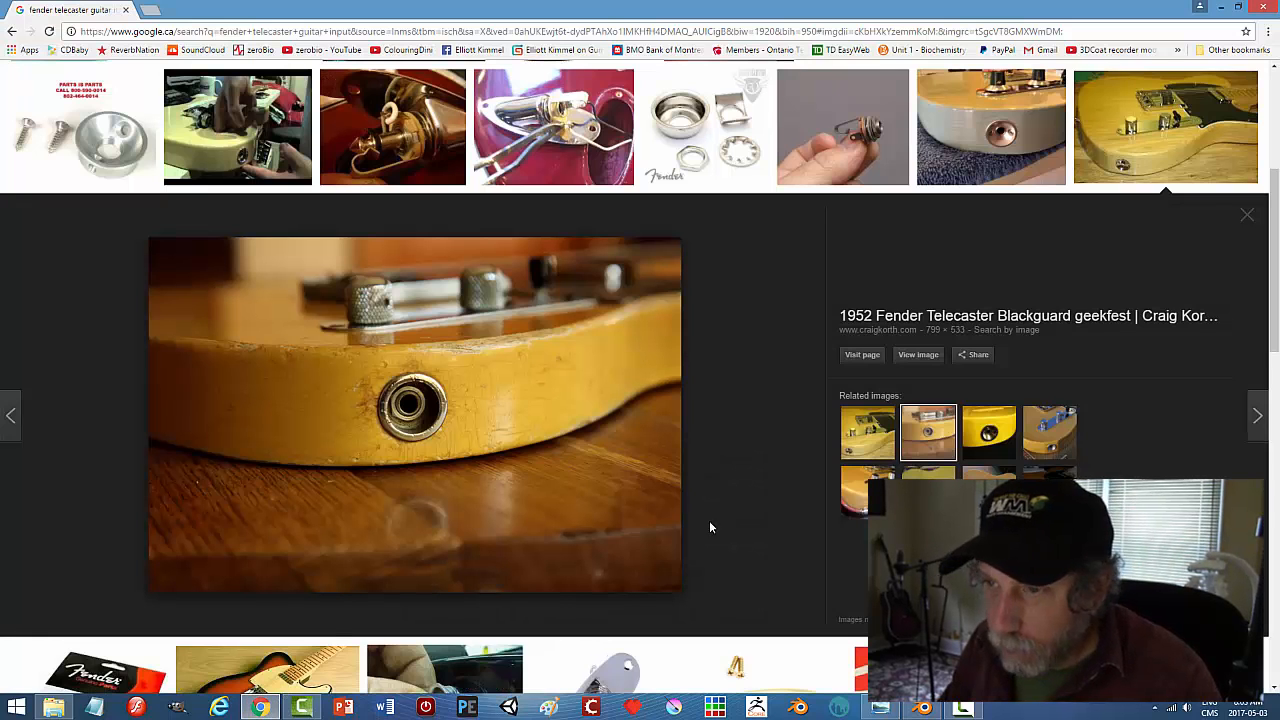
{"action": "left_click", "coordinate": [923, 708]}
Bevel the inner and outer edge loops of the jack's rim with 2 segments and an offset of about 0.04
{"action": "middle_click_drag", "start_coordinate": [812, 450], "coordinate": [760, 432]}
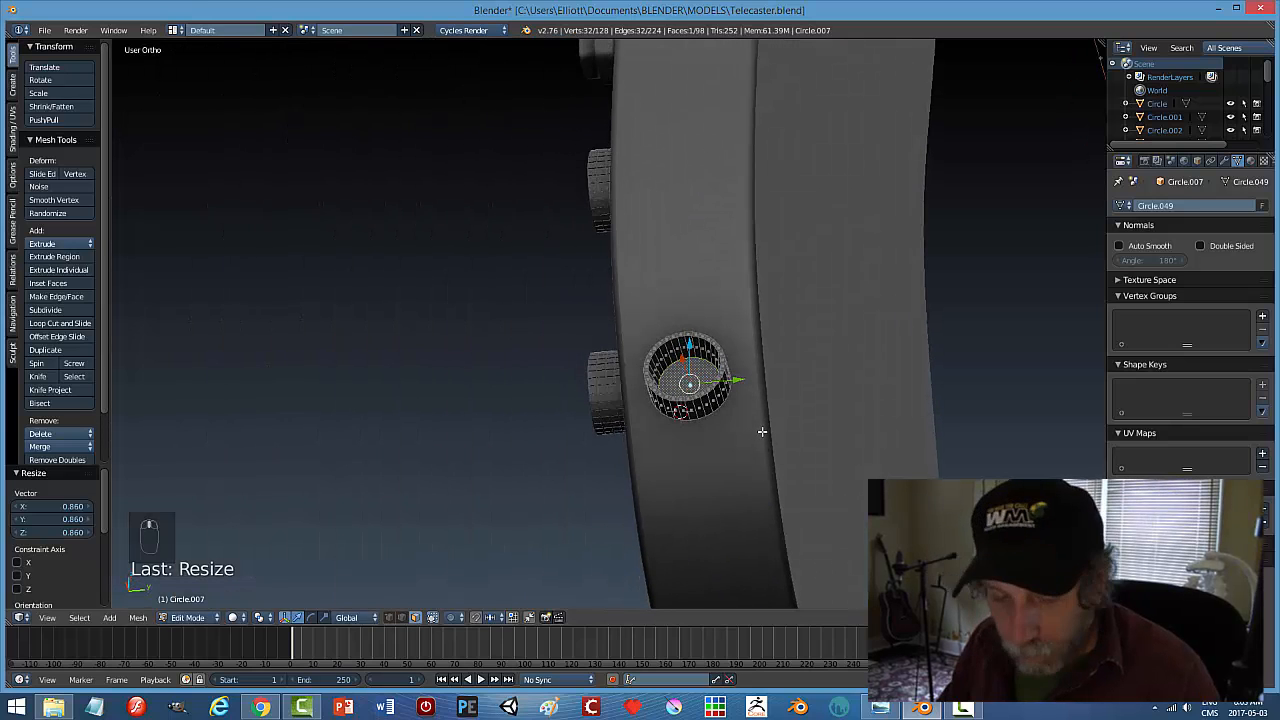
{"action": "key", "text": "a"}
{"action": "key", "text": "ctrl+Tab"}
{"action": "left_click", "coordinate": [717, 419]}
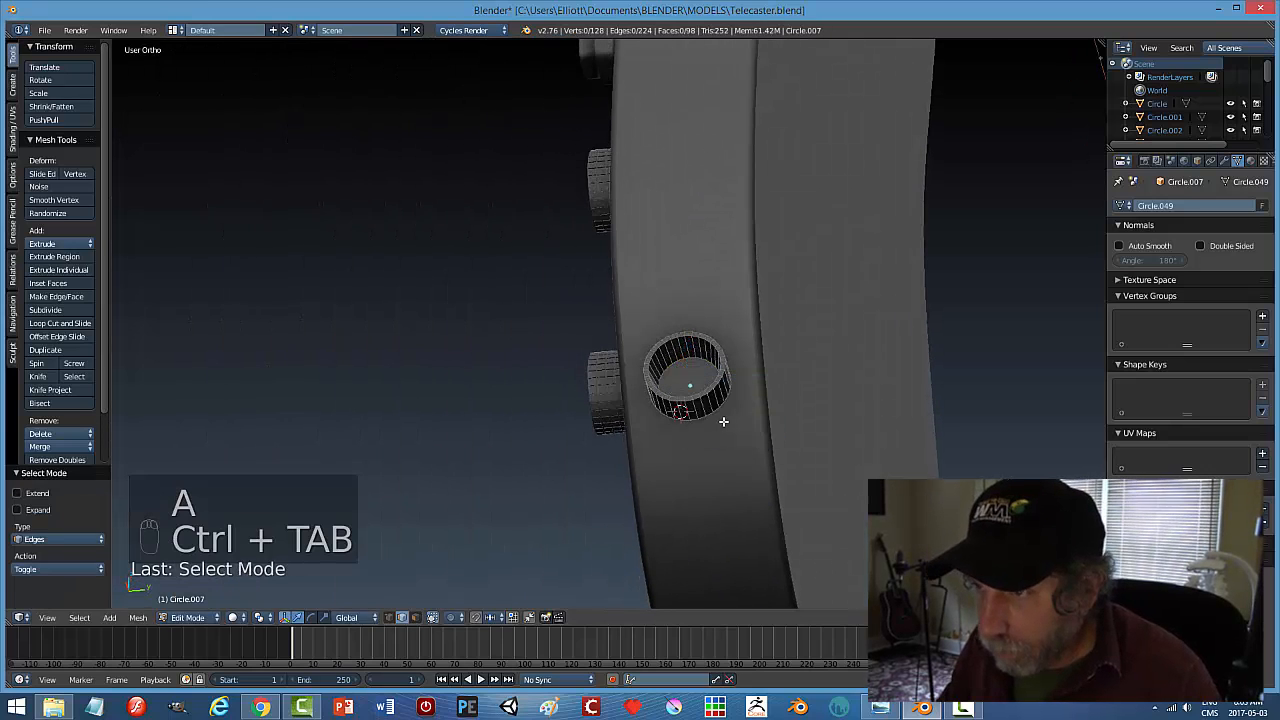
{"action": "scroll", "coordinate": [723, 422], "scroll_direction": "up", "scroll_amount": 3}
{"action": "left_click", "coordinate": [724, 348], "text": "alt"}
{"action": "left_click", "coordinate": [724, 348], "text": "alt+shift"}
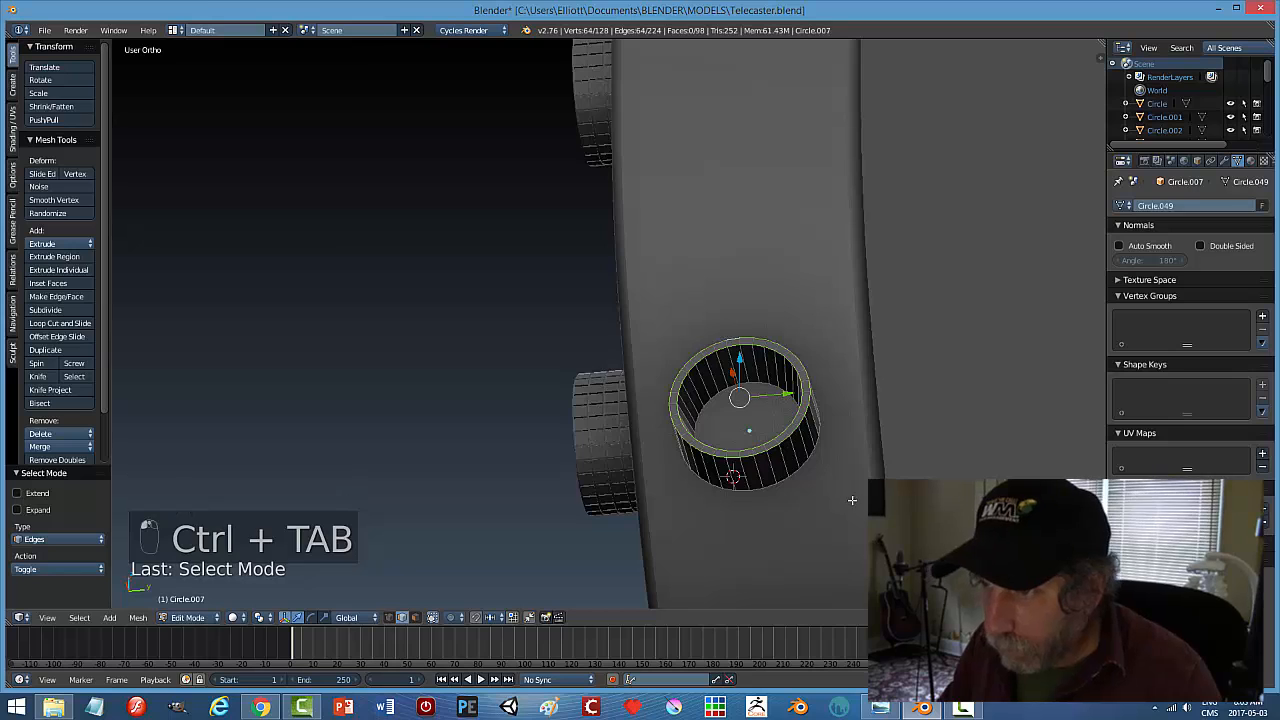
{"action": "middle_click_drag", "start_coordinate": [760, 390], "coordinate": [864, 471]}
{"action": "key", "text": "ctrl+b"}
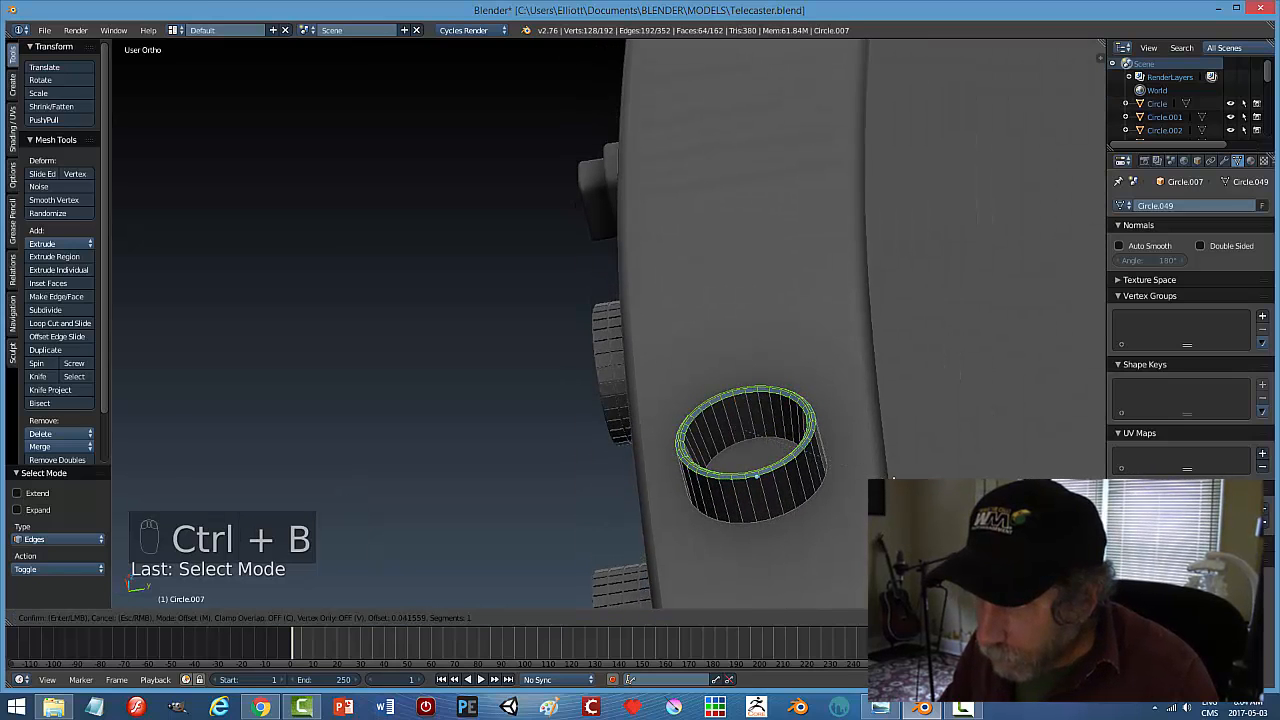
{"action": "scroll", "coordinate": [750, 455], "scroll_direction": "up", "scroll_amount": 2}
{"action": "scroll", "coordinate": [750, 455], "scroll_direction": "down", "scroll_amount": 1}
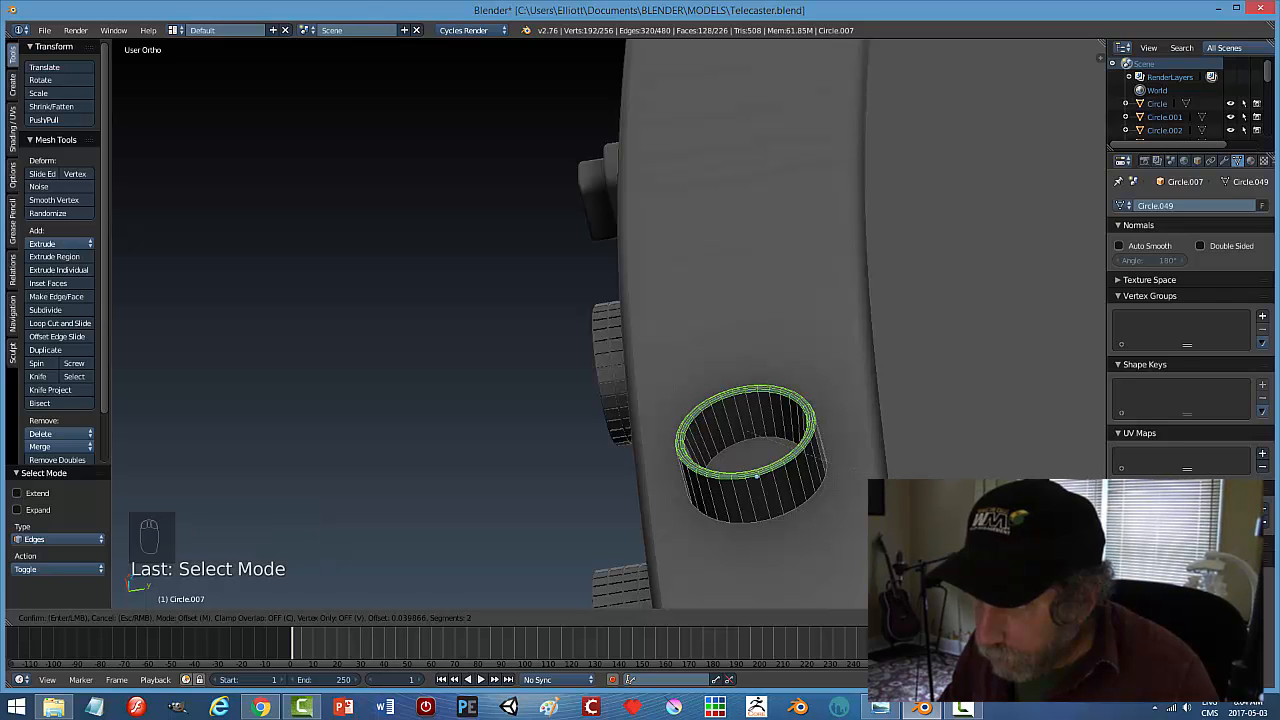
{"action": "key", "text": "Return"}
{"action": "key", "text": "a"}
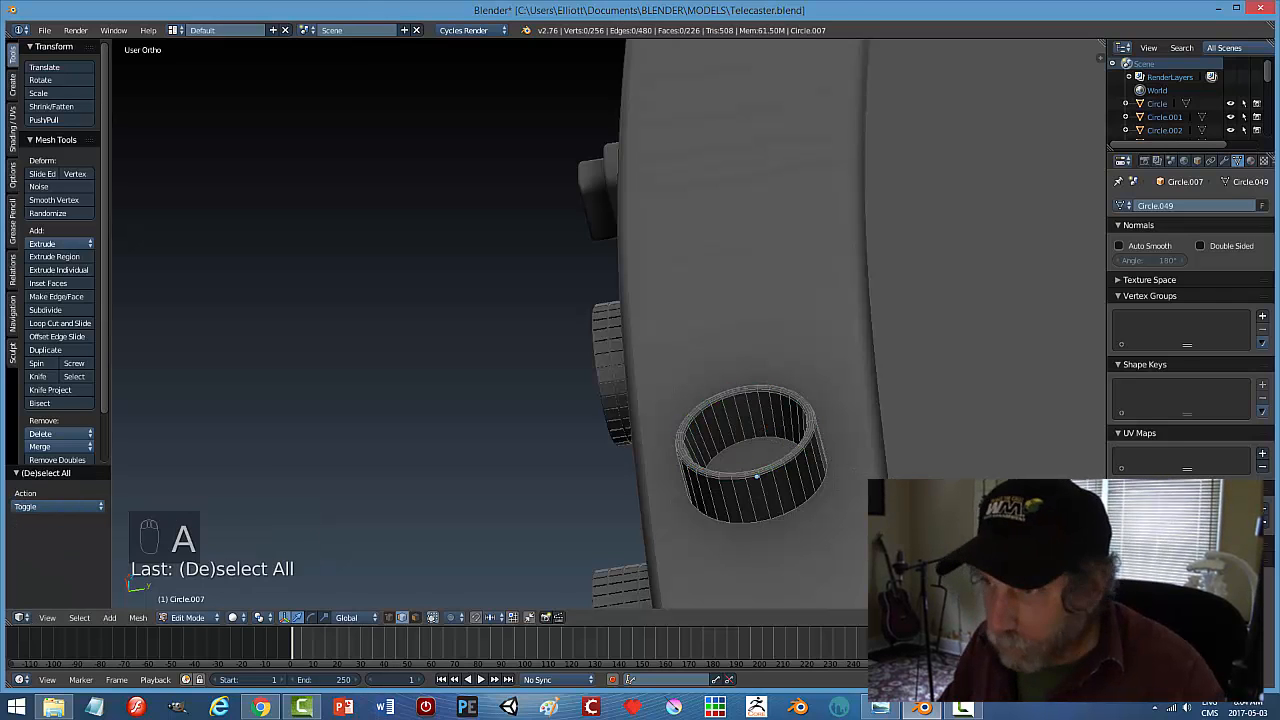
Return to object mode and scale the jack cylinder along X to about 0.588 to make it shallower
{"action": "key", "text": "Tab"}
{"action": "middle_click_drag", "start_coordinate": [914, 463], "coordinate": [869, 401]}
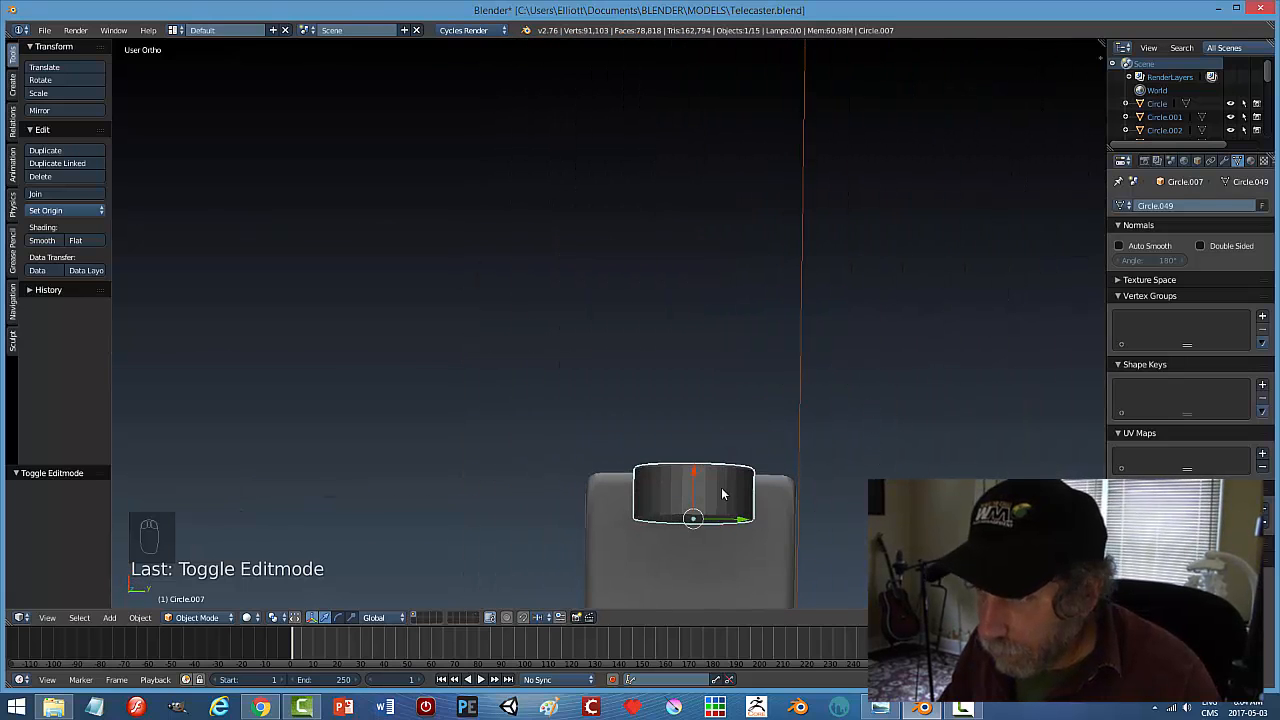
{"action": "right_click", "coordinate": [788, 493]}
{"action": "right_click", "coordinate": [835, 494]}
{"action": "key", "text": "s"}
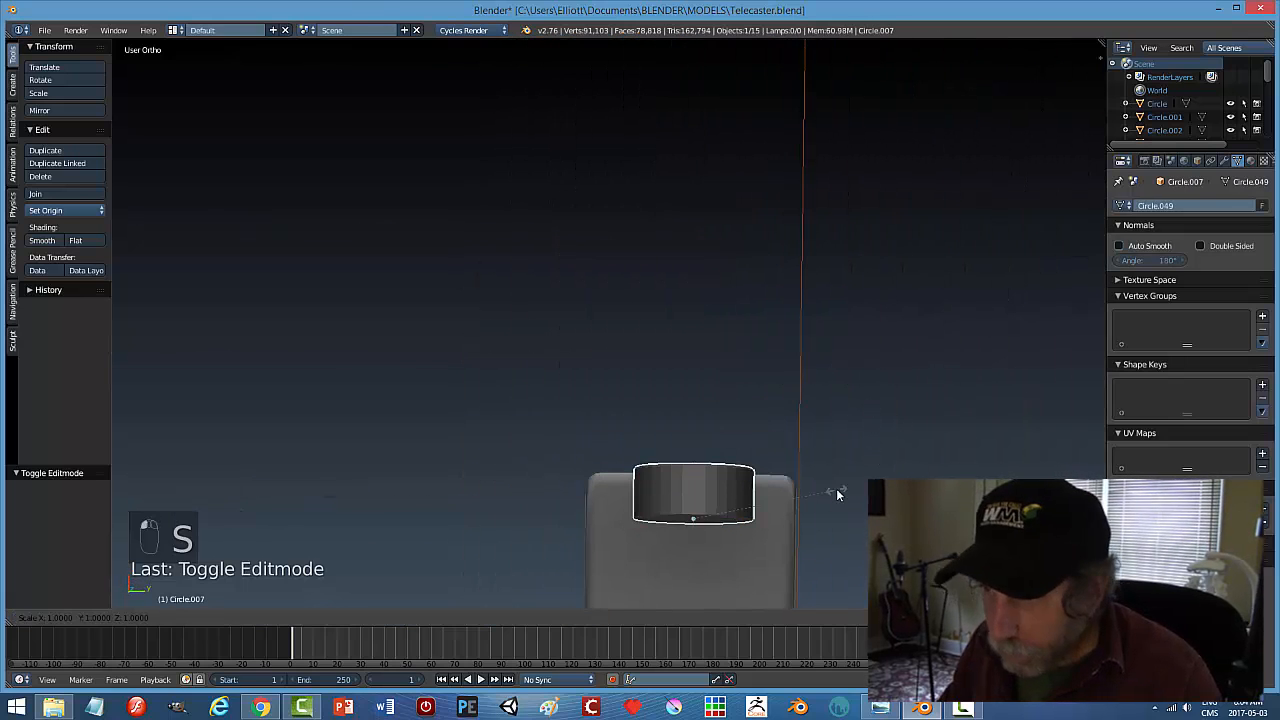
{"action": "left_click", "coordinate": [801, 452]}
{"action": "middle_click_drag", "start_coordinate": [801, 452], "coordinate": [735, 578]}
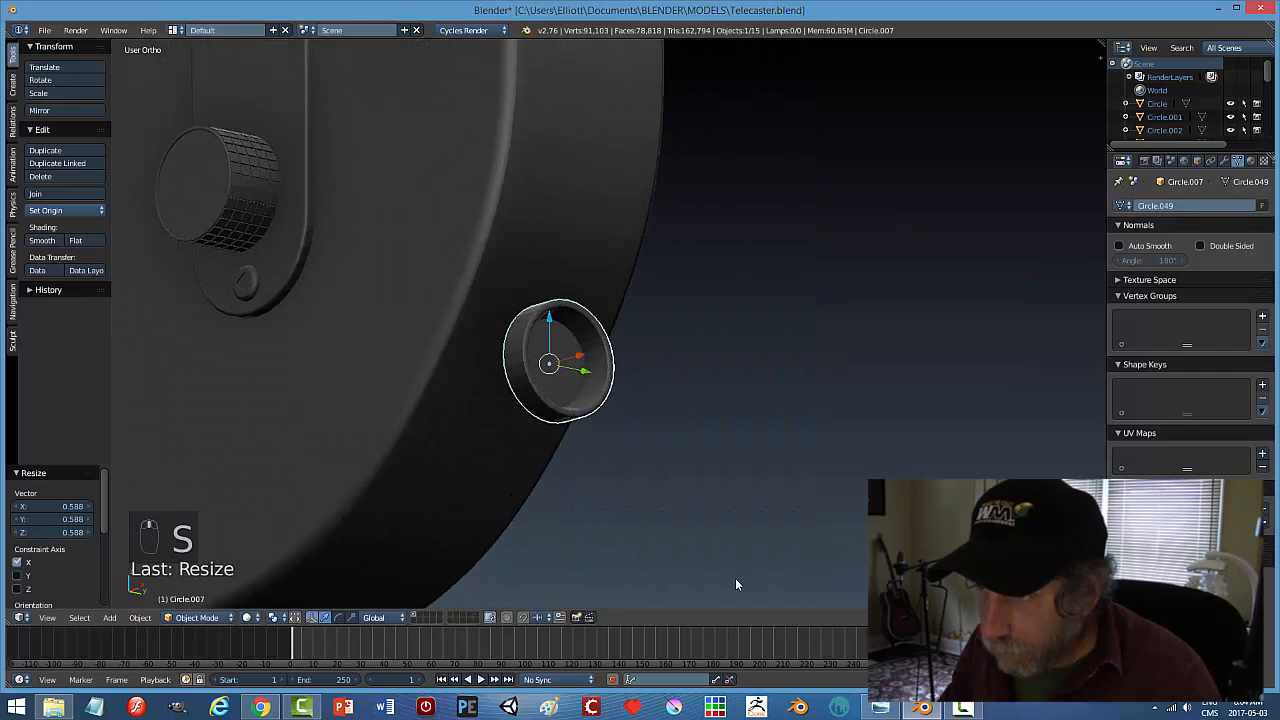
Try smooth shading on the jack and set it back to flat shading
{"action": "left_click", "coordinate": [41, 240]}
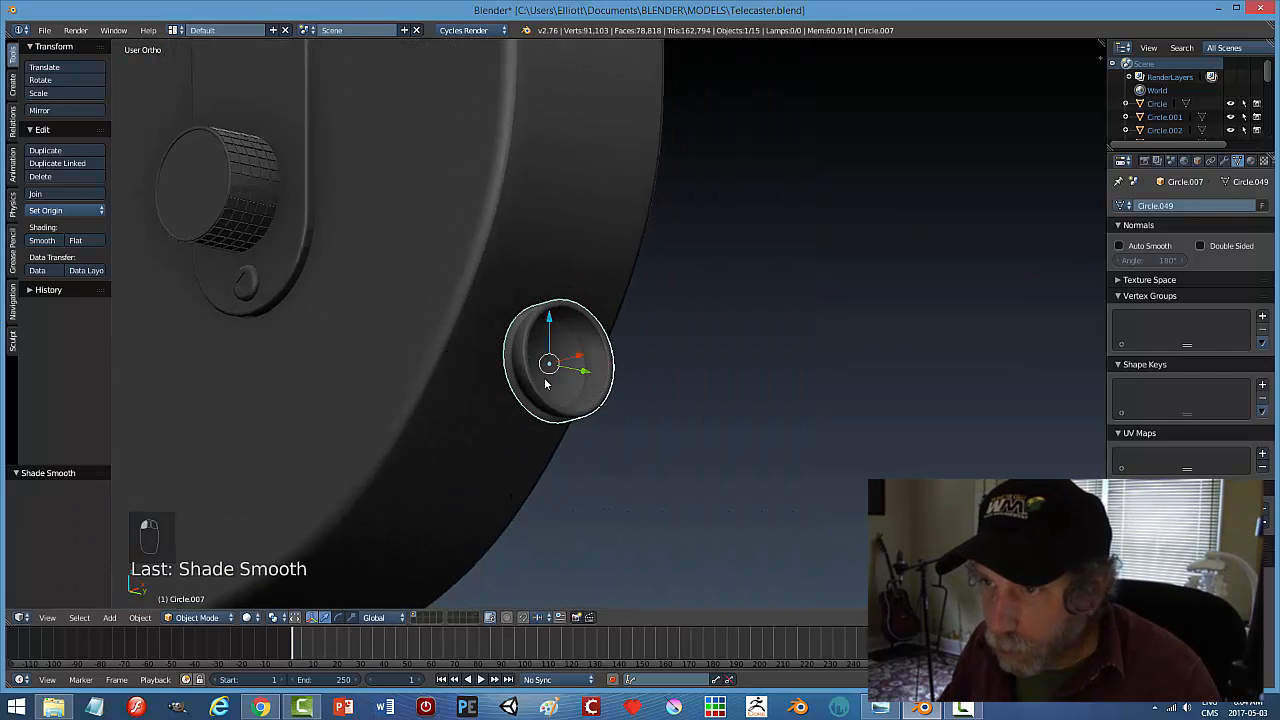
{"action": "left_click", "coordinate": [76, 240]}
{"action": "middle_click_drag", "start_coordinate": [729, 345], "coordinate": [600, 410]}
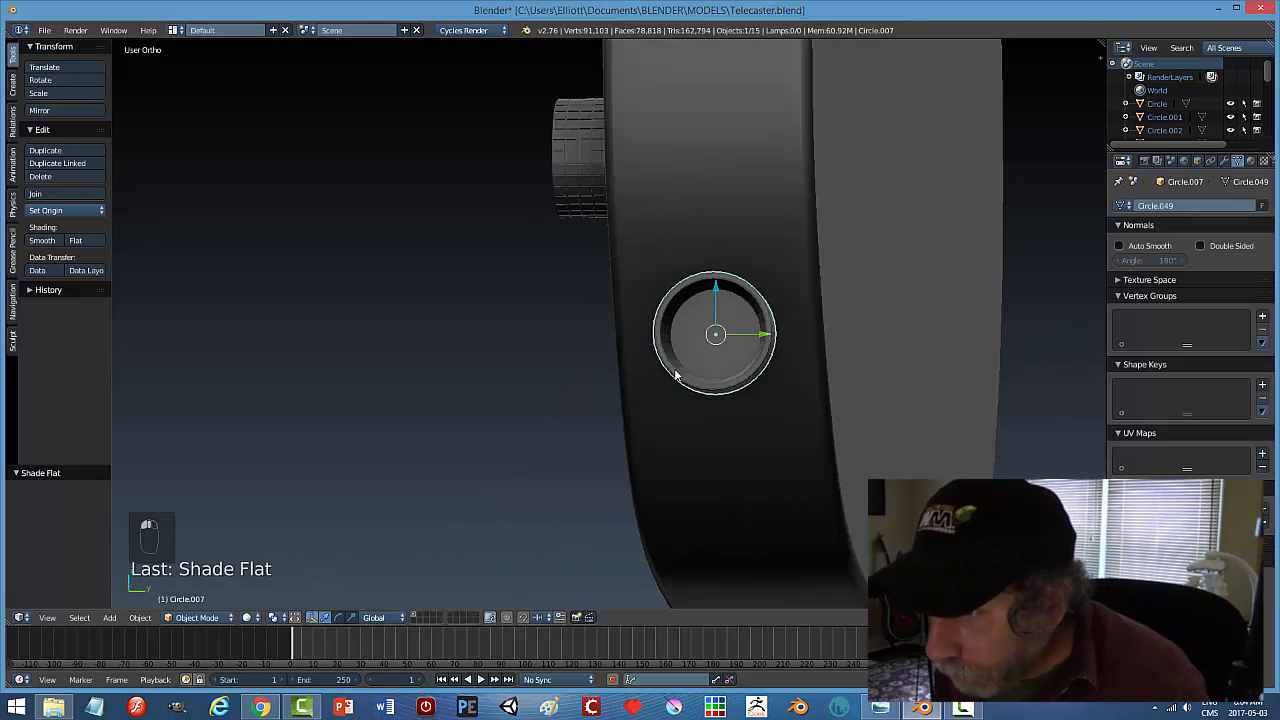
Consult the jack's reference photo in Chrome, return to Blender and inset the jack's recessed inner face in face select mode
{"action": "left_click", "coordinate": [260, 707]}
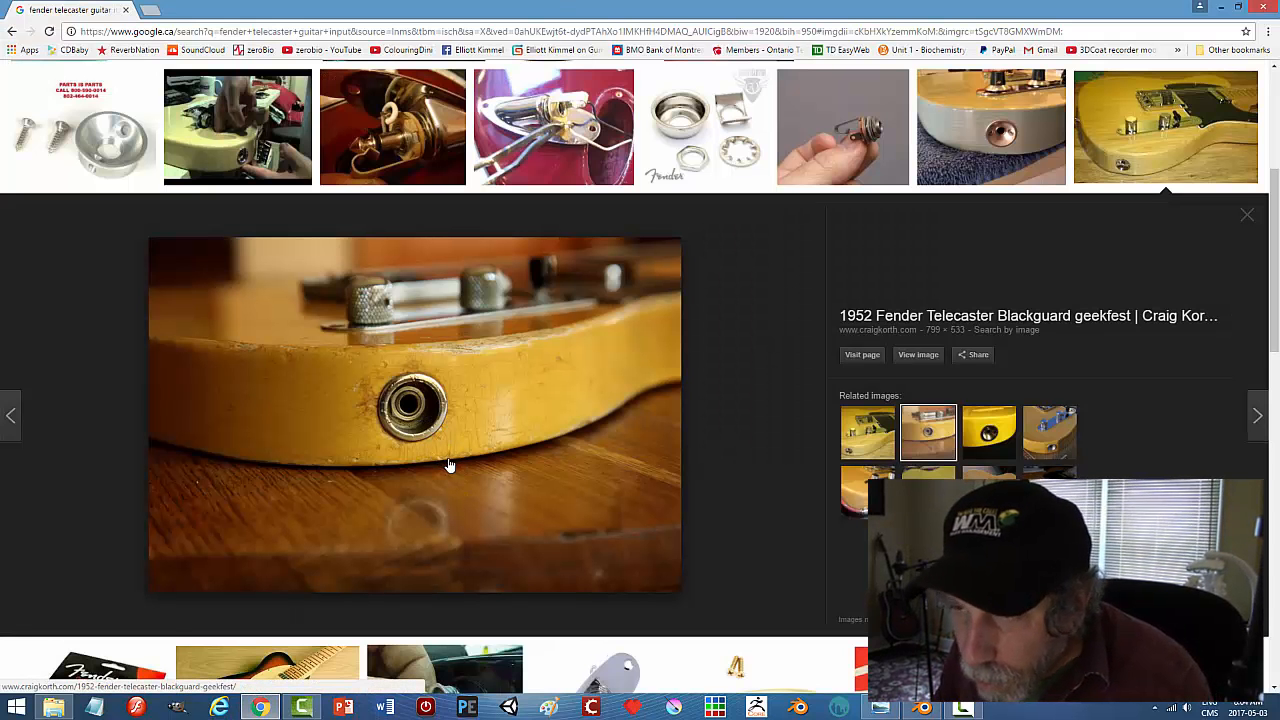
{"action": "scroll", "coordinate": [448, 458], "scroll_direction": "up", "scroll_amount": 1}
{"action": "scroll", "coordinate": [444, 458], "scroll_direction": "down", "scroll_amount": 1}
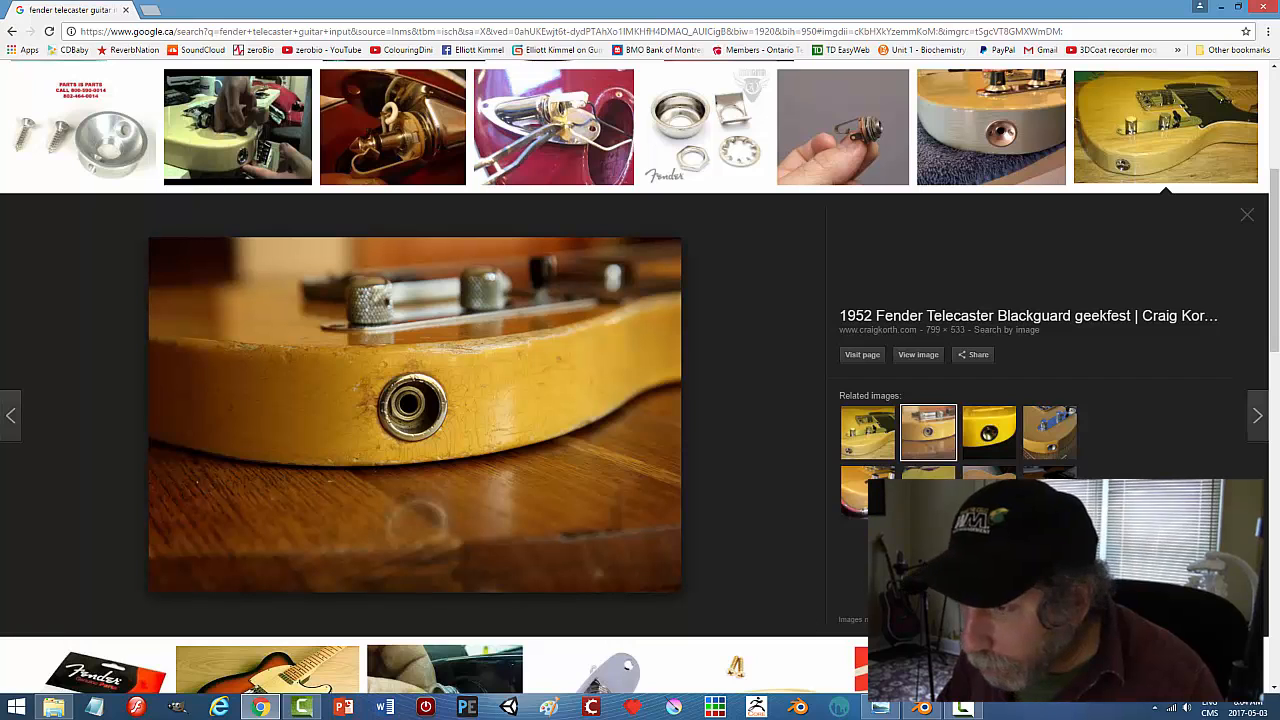
{"action": "left_click", "coordinate": [922, 709]}
{"action": "middle_click_drag", "start_coordinate": [884, 428], "coordinate": [890, 464]}
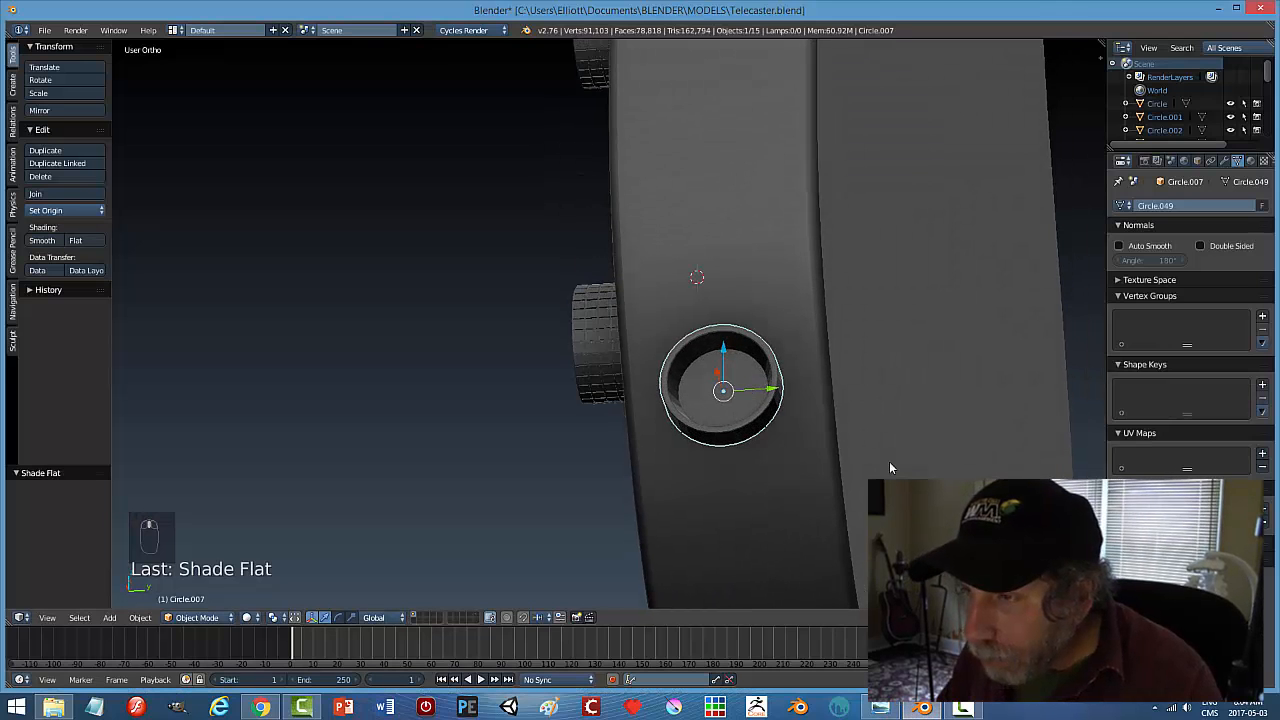
{"action": "key", "text": "Tab"}
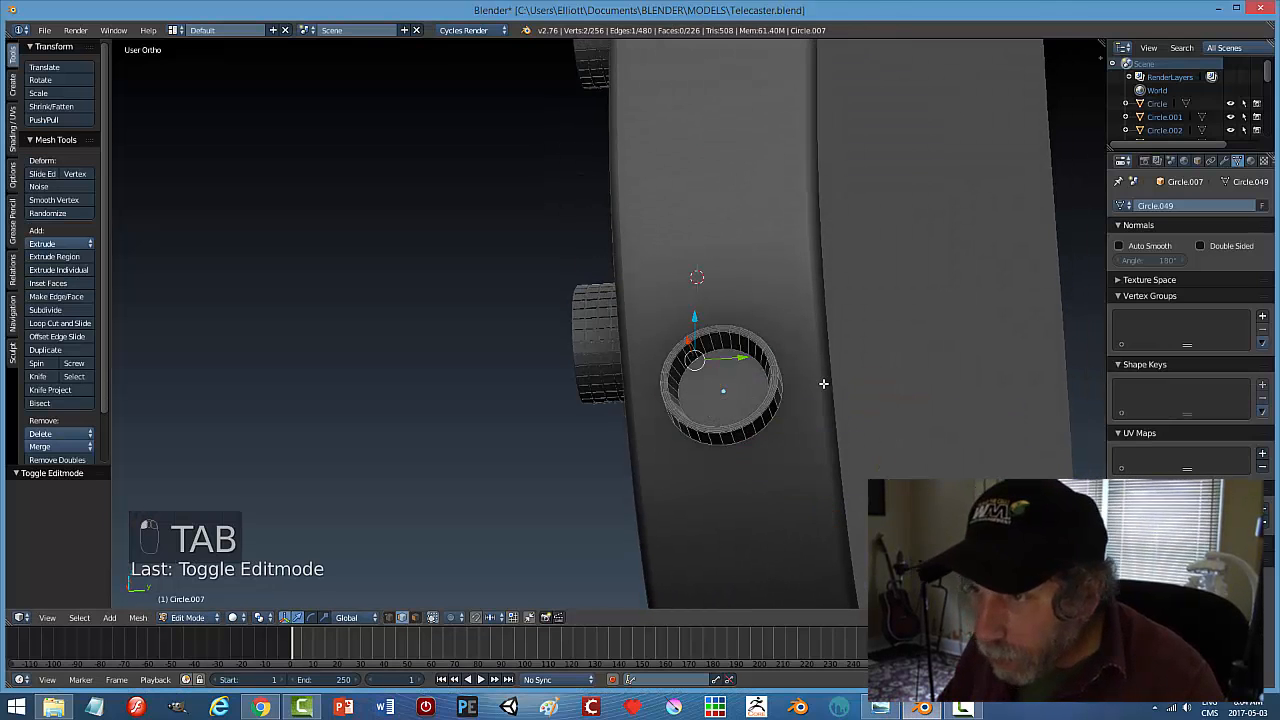
{"action": "key", "text": "a"}
{"action": "key", "text": "a"}
{"action": "key", "text": "ctrl+Tab"}
{"action": "left_click", "coordinate": [785, 397]}
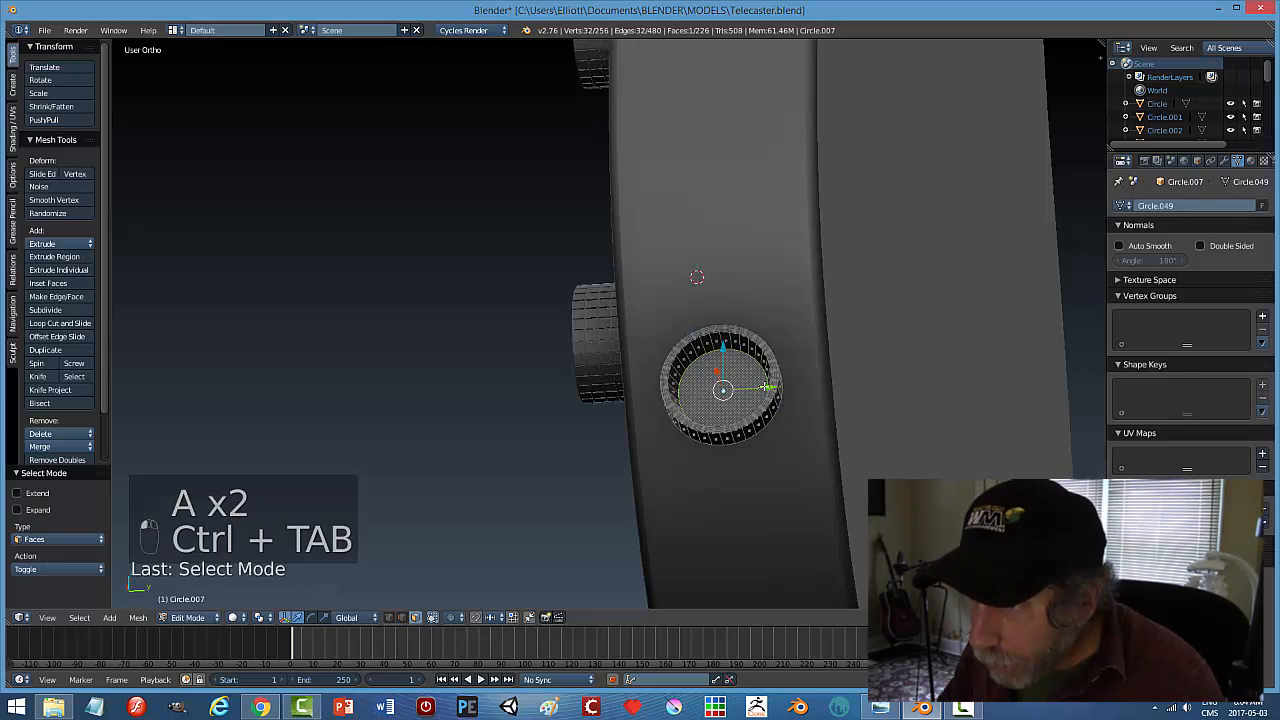
{"action": "key", "text": "i"}
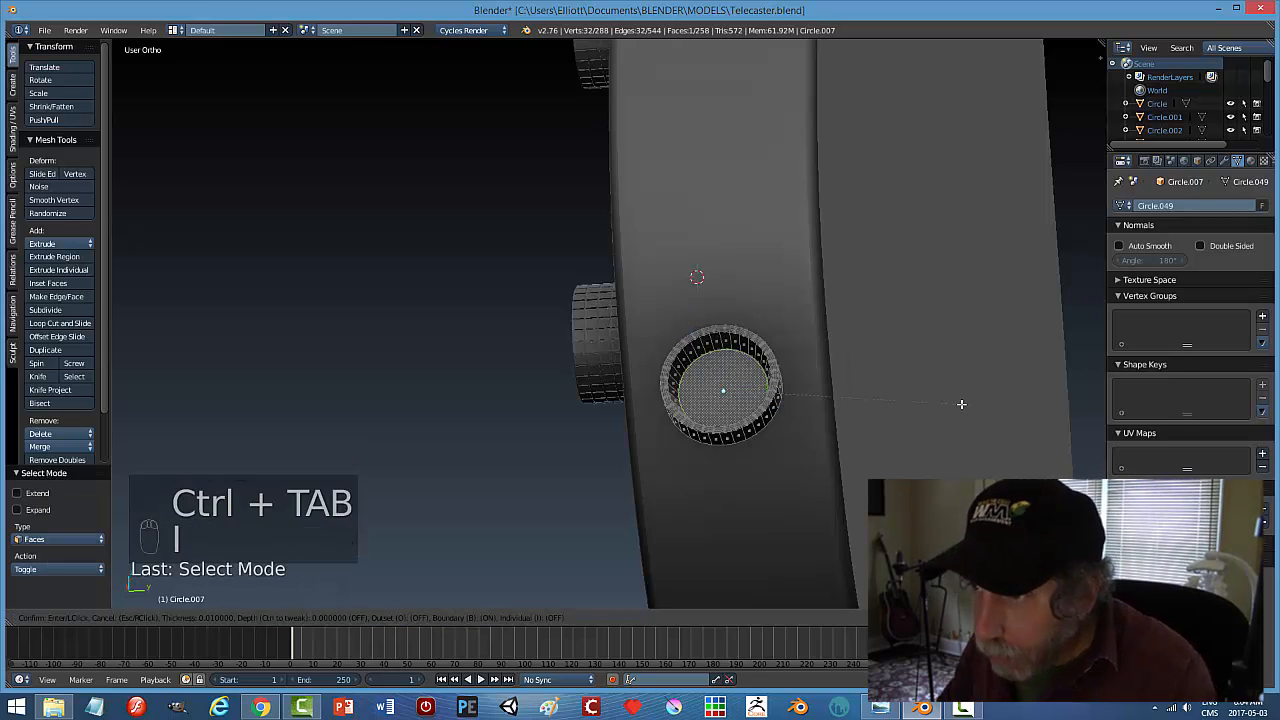
{"action": "left_click", "coordinate": [776, 417]}
Extrude the inset face and raise it about 0.012 along X, check the photo in Chrome, and raise it about 0.004 more
{"action": "mouse_move", "coordinate": [766, 466]}
{"action": "middle_mouse_down"}
{"action": "mouse_move", "coordinate": [814, 429]}
{"action": "mouse_move", "coordinate": [764, 456]}
{"action": "middle_mouse_up"}
{"action": "key", "text": "e"}
{"action": "left_click", "coordinate": [817, 428]}
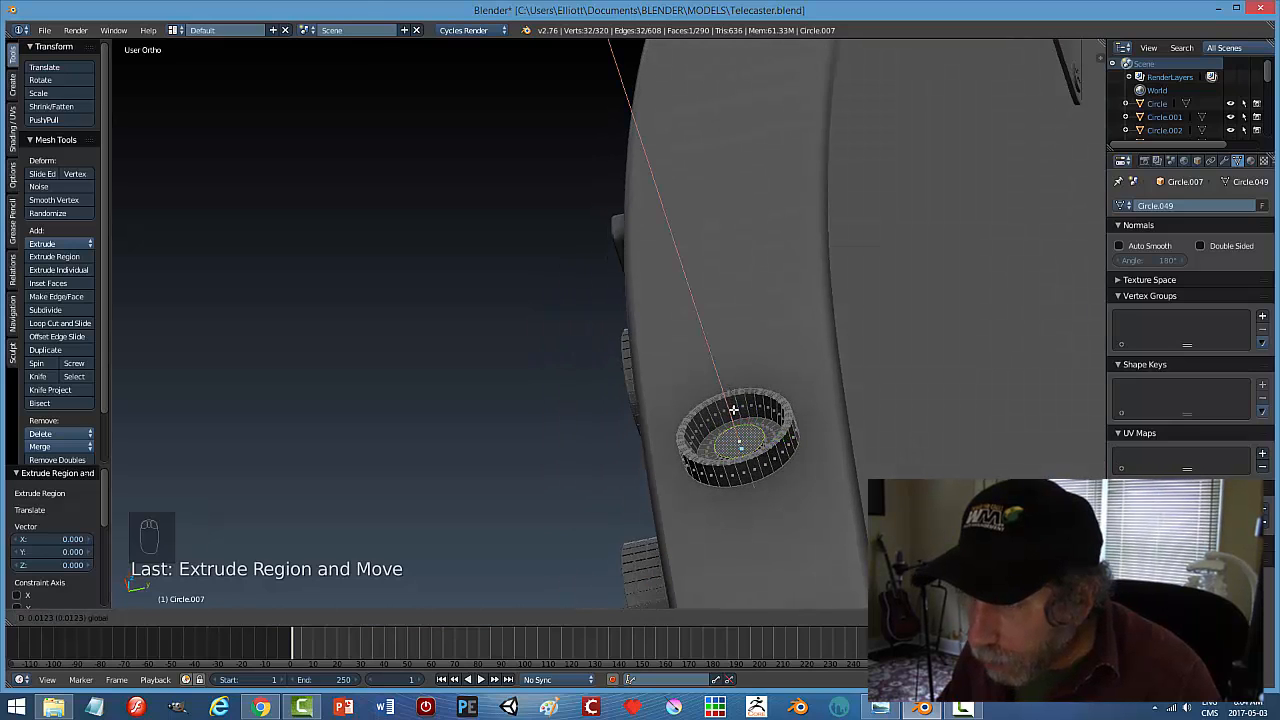
{"action": "left_click", "coordinate": [733, 410]}
{"action": "left_click", "coordinate": [268, 710]}
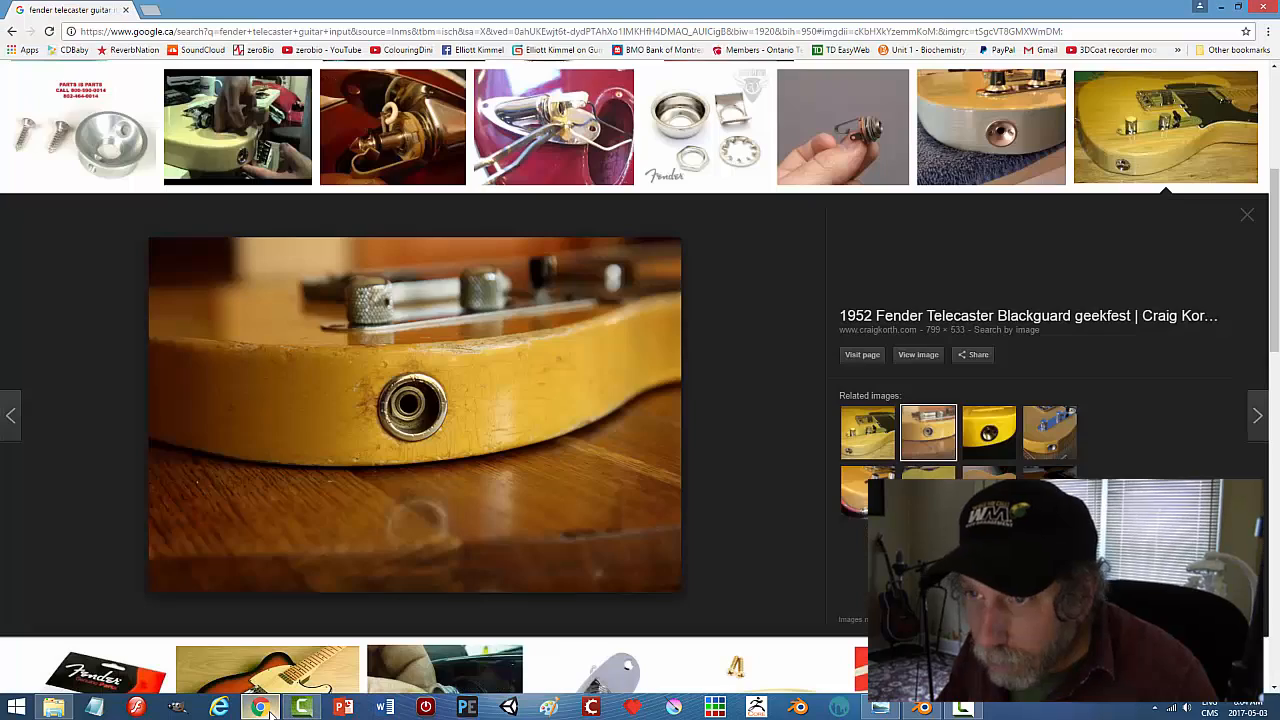
{"action": "left_click", "coordinate": [920, 707]}
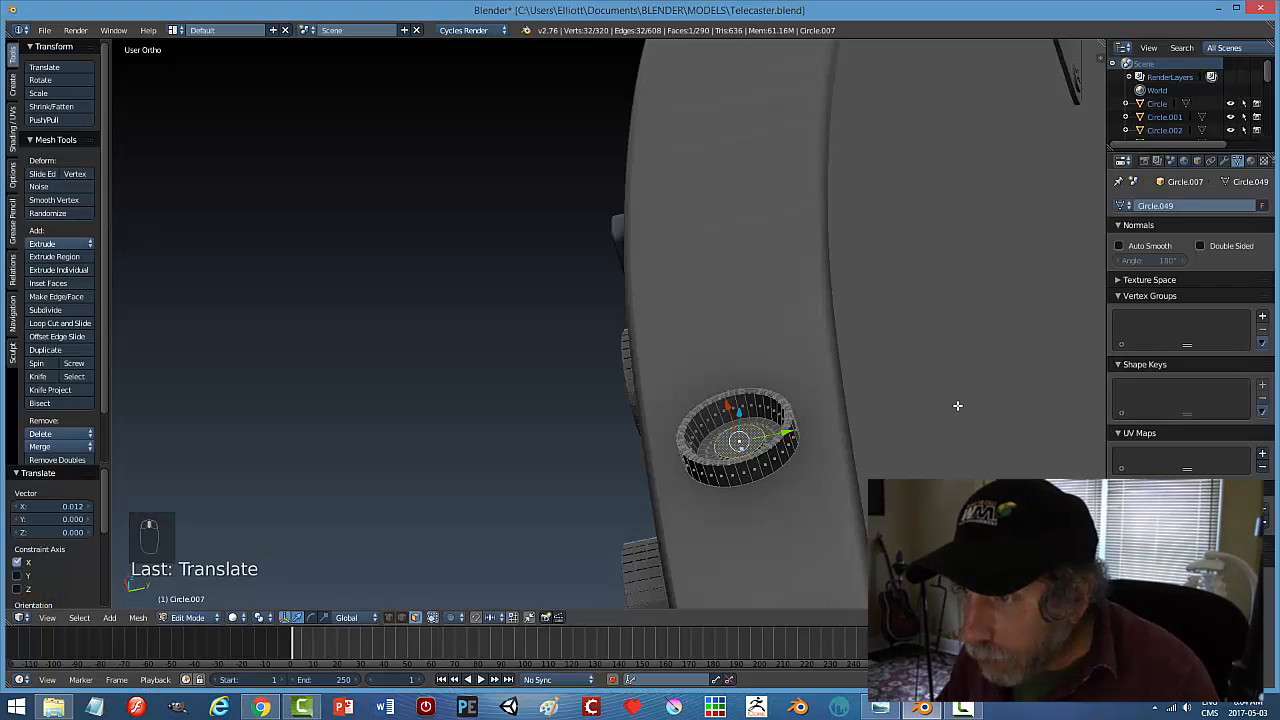
{"action": "middle_click_drag", "start_coordinate": [957, 406], "coordinate": [570, 327]}
{"action": "left_click_drag", "start_coordinate": [563, 313], "coordinate": [566, 313]}
Inset the raised inner face with a thickness of about 0.0555
{"action": "middle_click_drag", "start_coordinate": [742, 400], "coordinate": [919, 377]}
{"action": "key", "text": "i"}
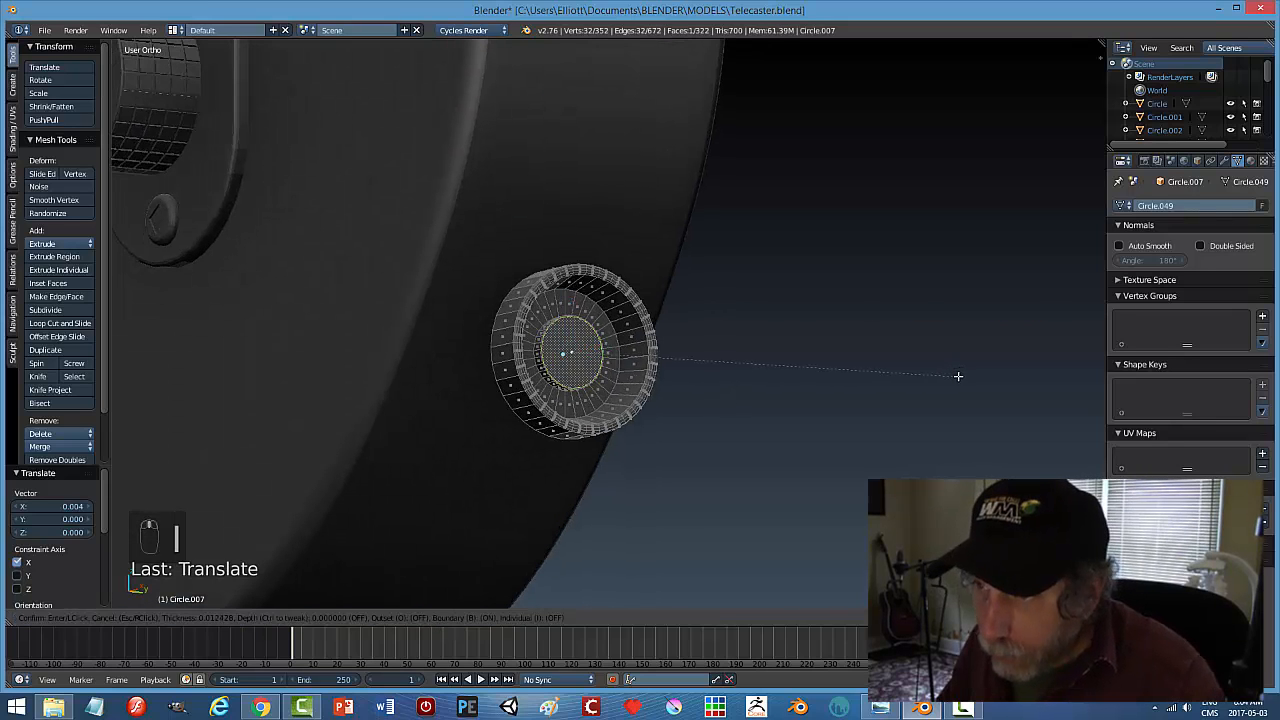
{"action": "left_click", "coordinate": [915, 381]}
{"action": "middle_click_drag", "start_coordinate": [757, 423], "coordinate": [783, 422]}
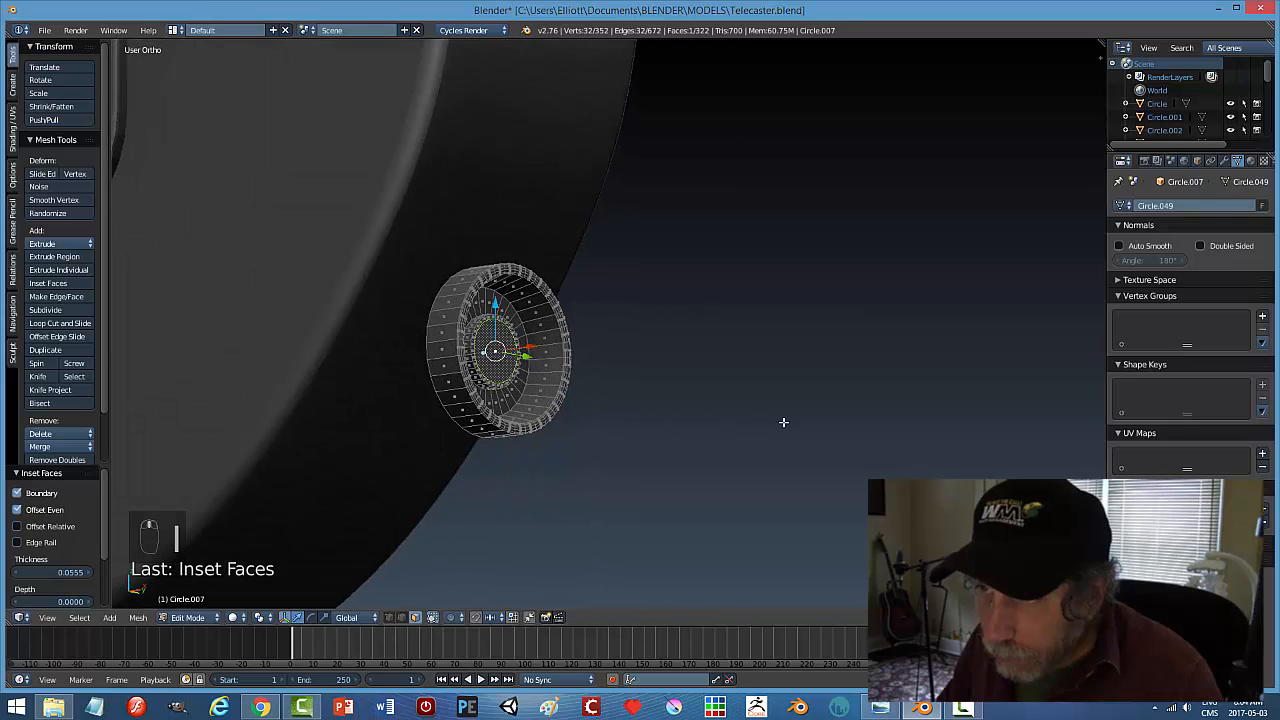
Extrude the newly inset face, push it about 0.020 inward along X, and fine-tune its depth in a front wireframe view
{"action": "key", "text": "e"}
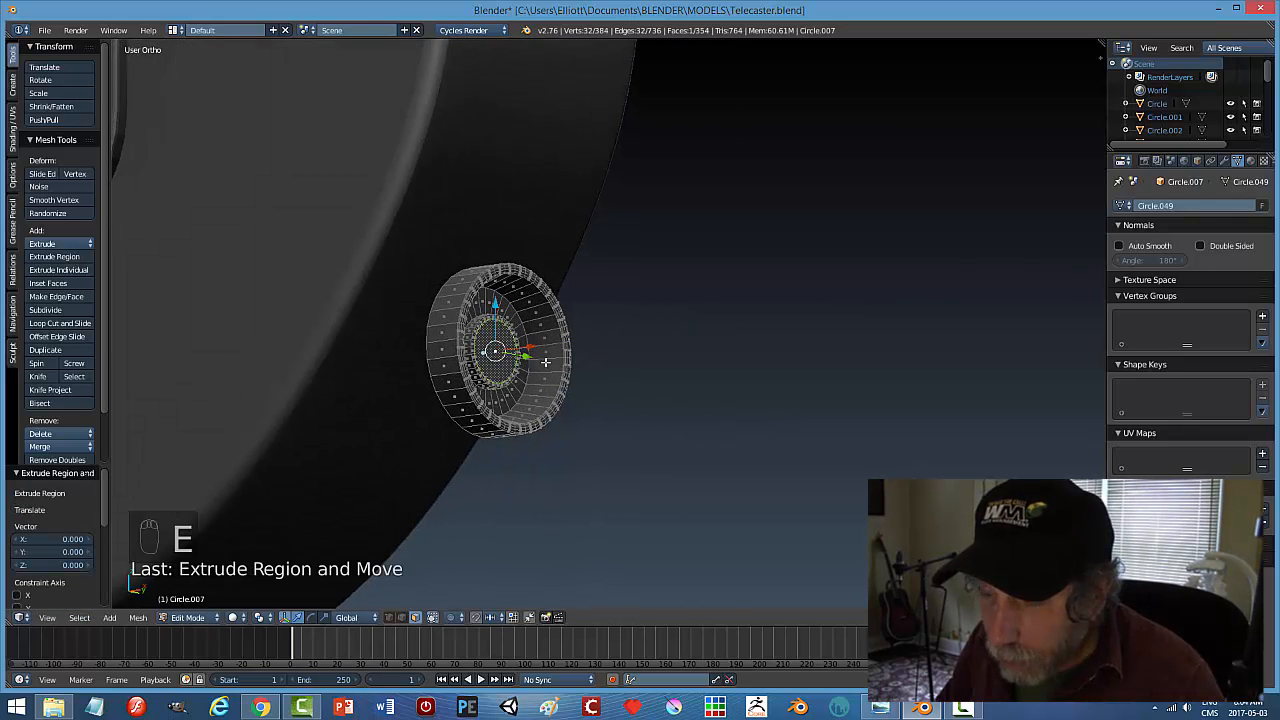
{"action": "middle_click_drag", "start_coordinate": [545, 362], "coordinate": [578, 414]}
{"action": "left_click_drag", "start_coordinate": [504, 264], "coordinate": [491, 258]}
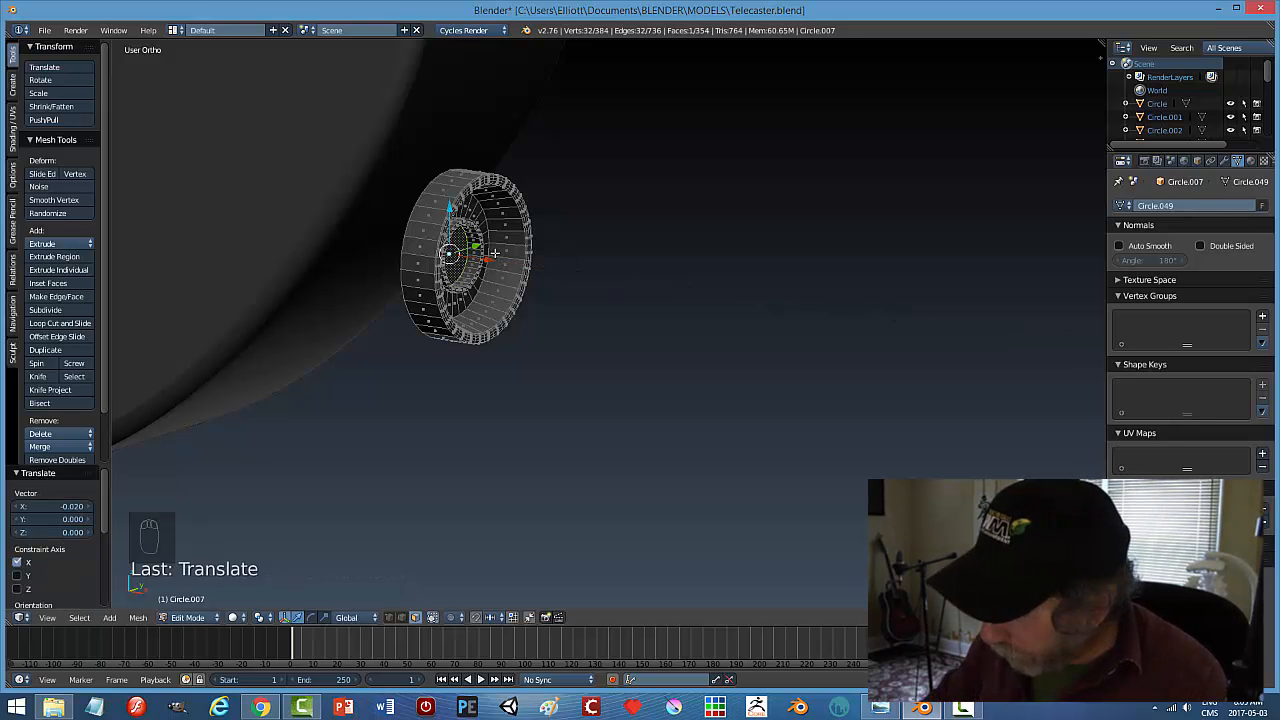
{"action": "key", "text": "KP_3"}
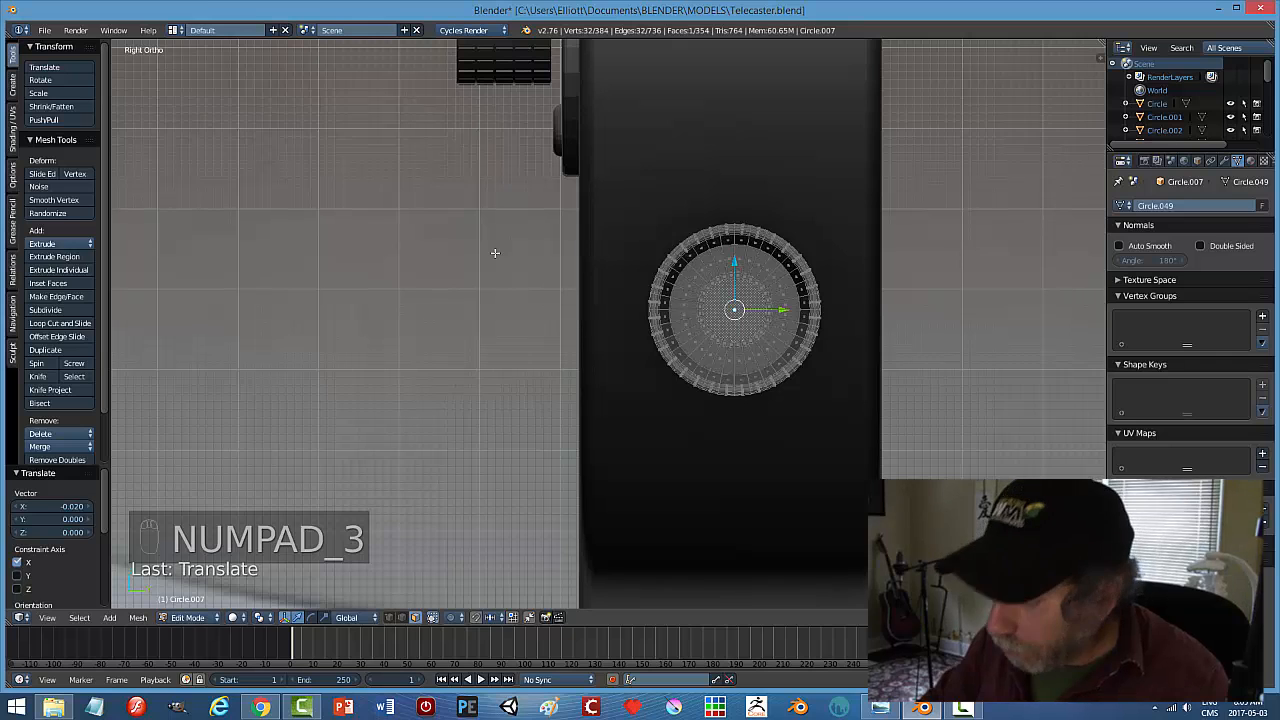
{"action": "key", "text": "KP_1"}
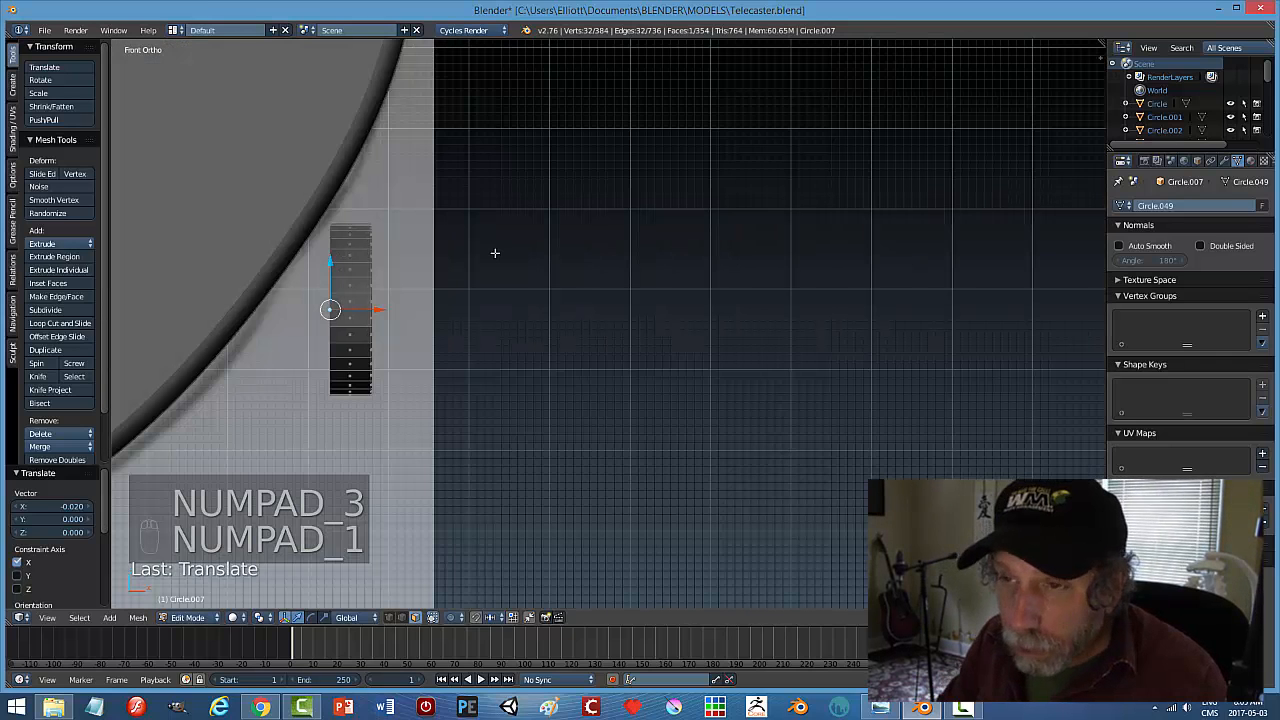
{"action": "key", "text": "z"}
{"action": "left_click", "coordinate": [544, 280]}
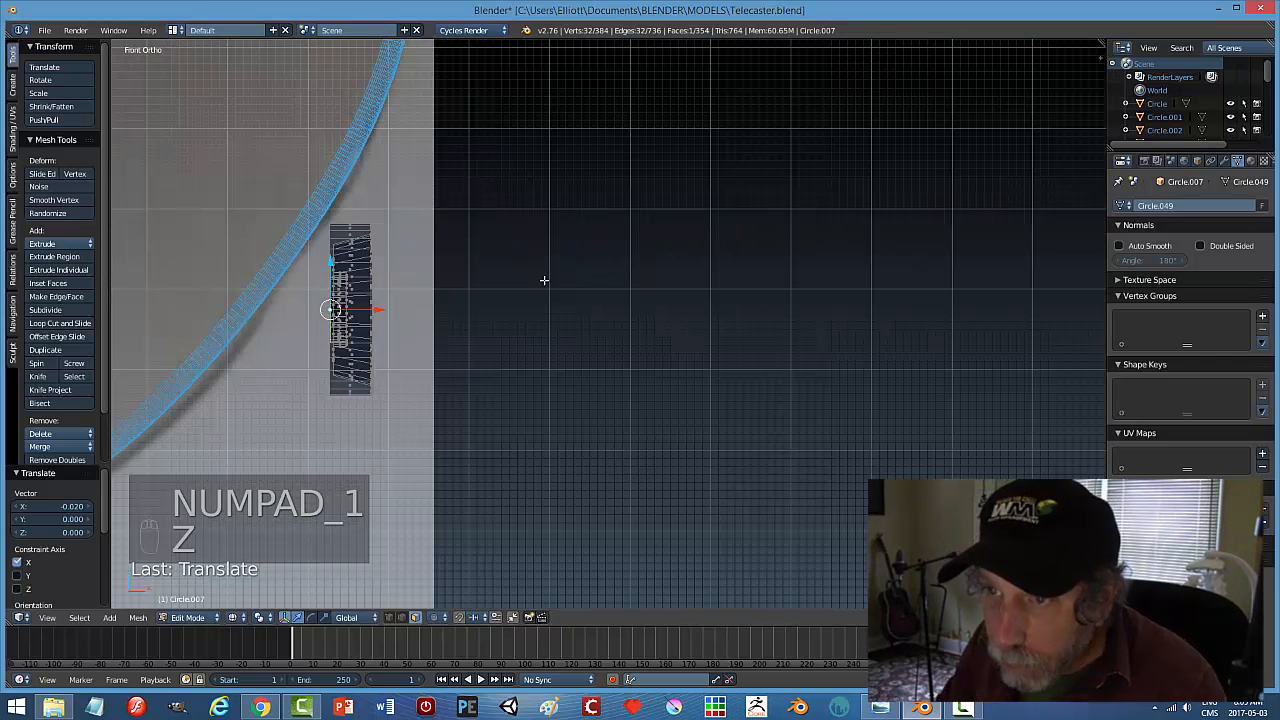
{"action": "left_click_drag", "start_coordinate": [378, 312], "coordinate": [381, 312]}
Return to object mode and examine the jack's inner ring up close in solid shading
{"action": "key", "text": "a"}
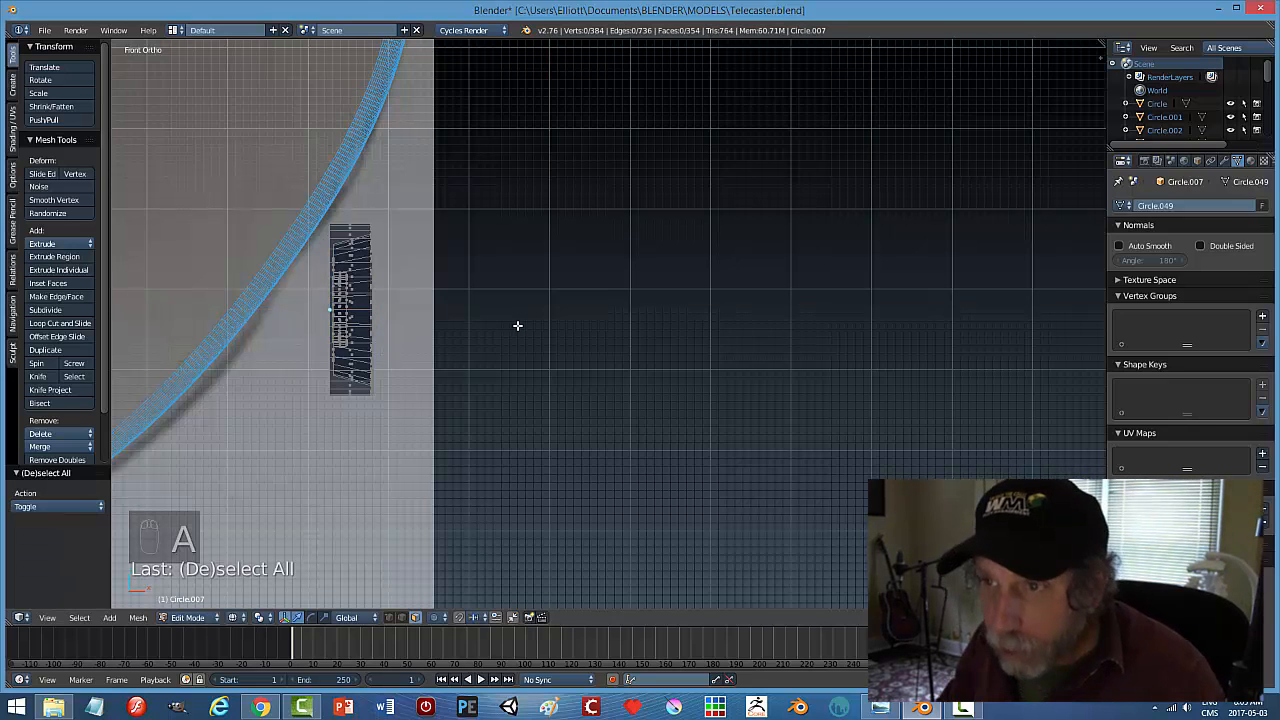
{"action": "key", "text": "Tab"}
{"action": "middle_click_drag", "start_coordinate": [606, 323], "coordinate": [743, 323]}
{"action": "key", "text": "z"}
{"action": "left_click", "coordinate": [746, 369]}
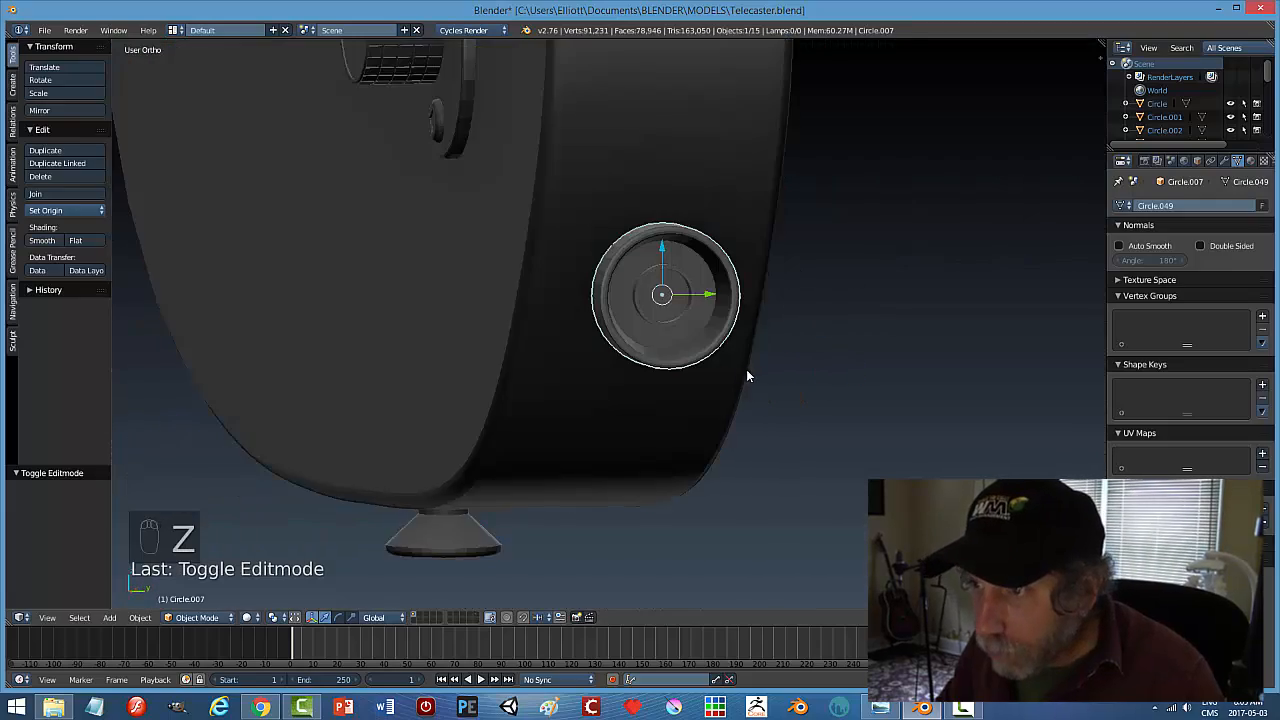
{"action": "scroll", "coordinate": [756, 339], "scroll_direction": "up", "scroll_amount": 5}
{"action": "middle_click_drag", "start_coordinate": [790, 325], "coordinate": [711, 322], "text": "shift"}
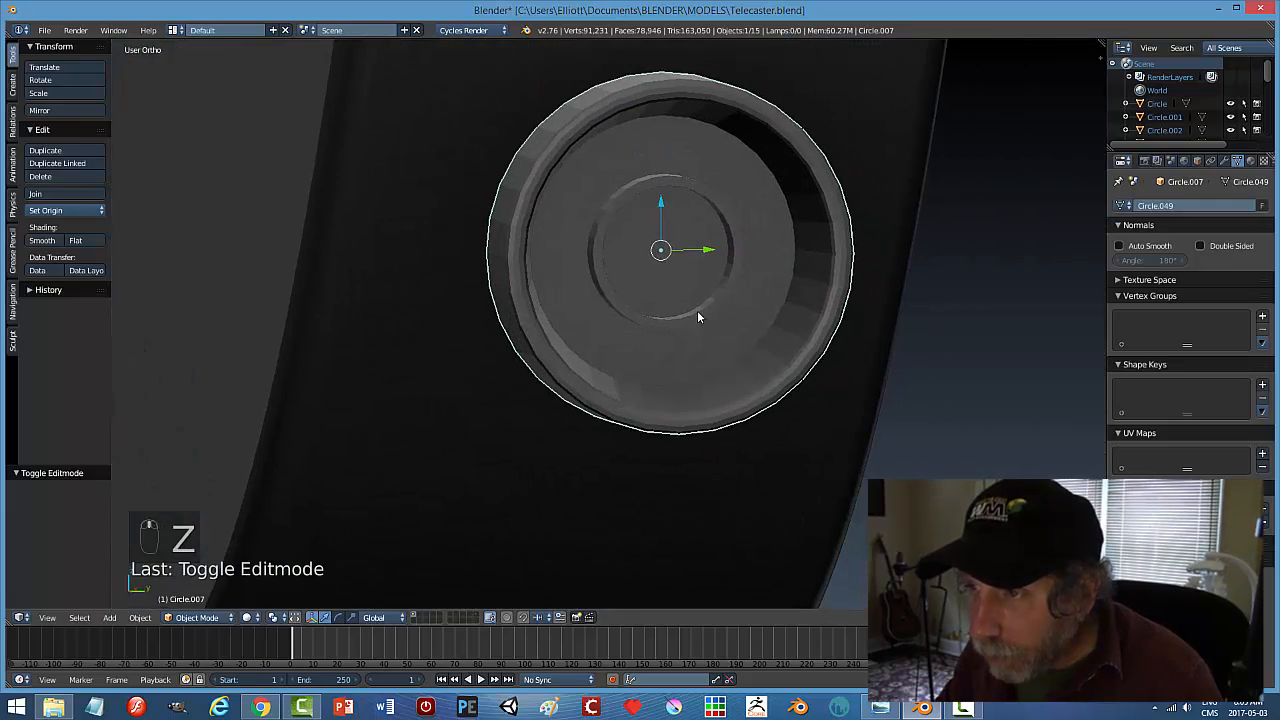
{"action": "right_click", "coordinate": [753, 314]}
{"action": "key", "text": "ctrl+Tab"}
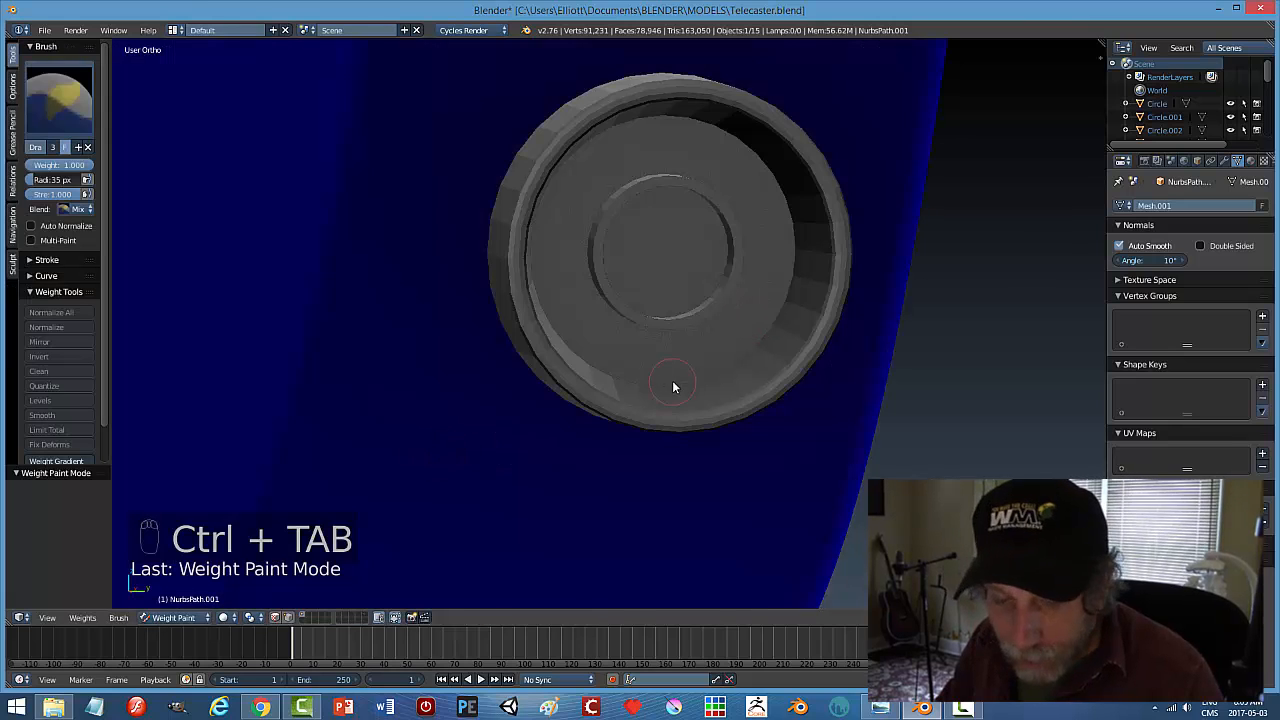
{"action": "key", "text": "Escape"}
{"action": "key", "text": "Tab"}
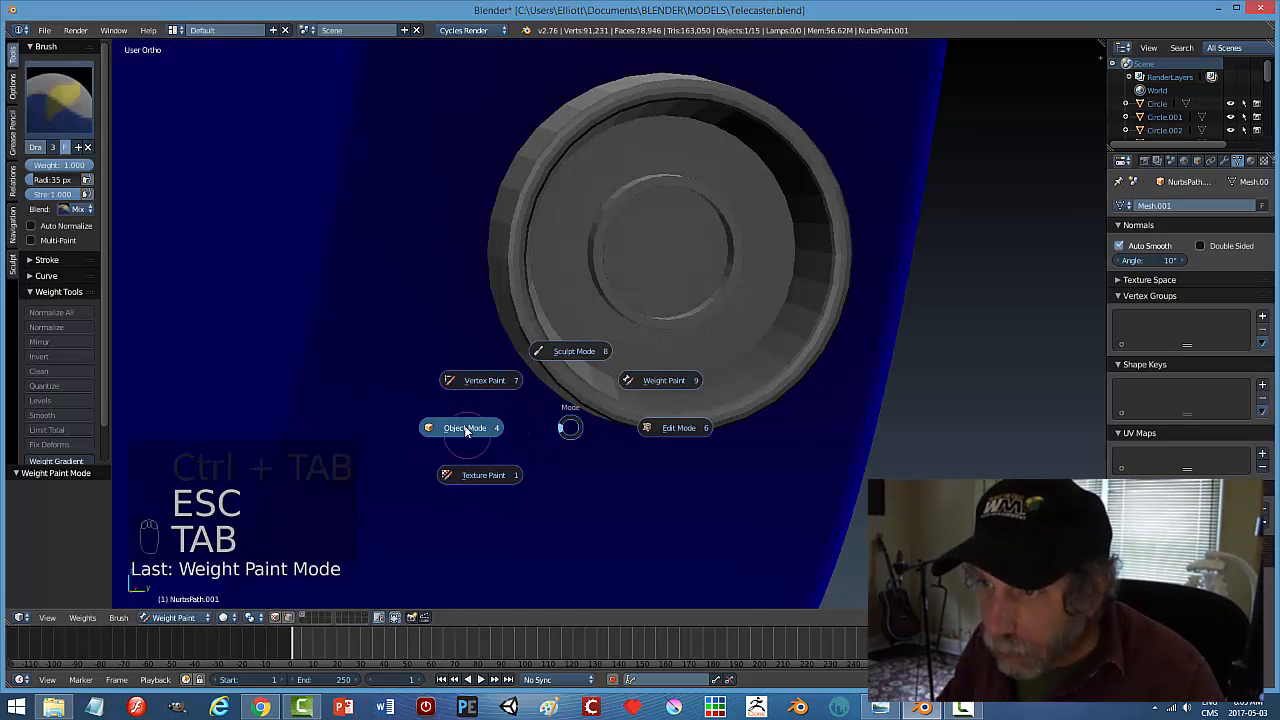
{"action": "left_click", "coordinate": [560, 428]}
Bevel the inner and outer edge loops of the jack's inner ring with an offset of about 0.016, and return to object mode
{"action": "right_click", "coordinate": [638, 284]}
{"action": "key", "text": "Tab"}
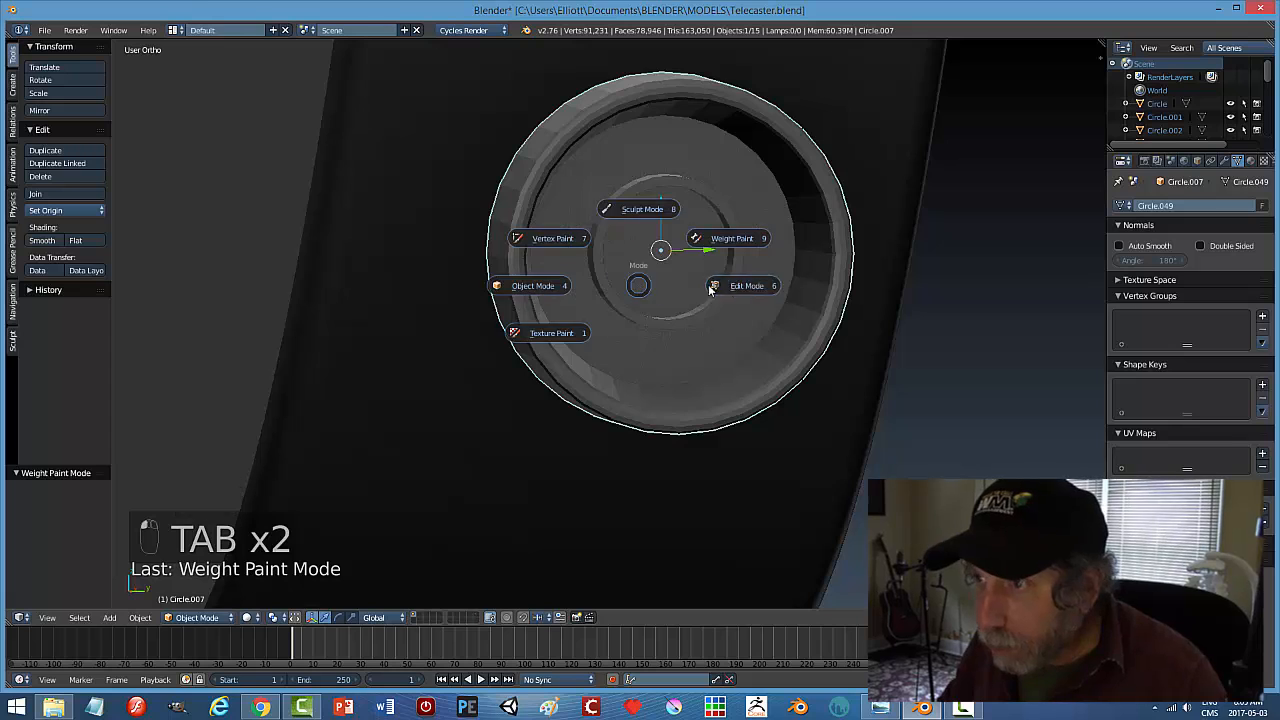
{"action": "left_click", "coordinate": [668, 346]}
{"action": "middle_click_drag", "start_coordinate": [668, 346], "coordinate": [691, 340]}
{"action": "key", "text": "ctrl+Tab"}
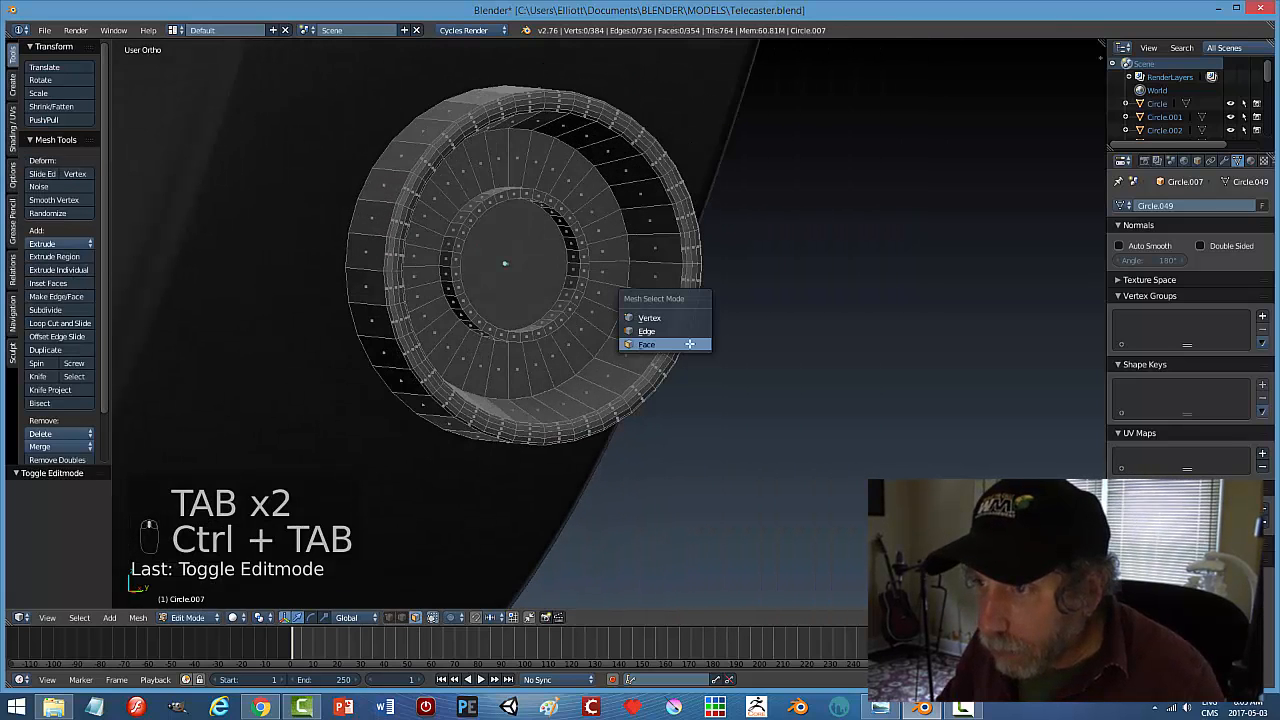
{"action": "left_click", "coordinate": [672, 334]}
{"action": "right_click", "coordinate": [576, 292], "text": "alt"}
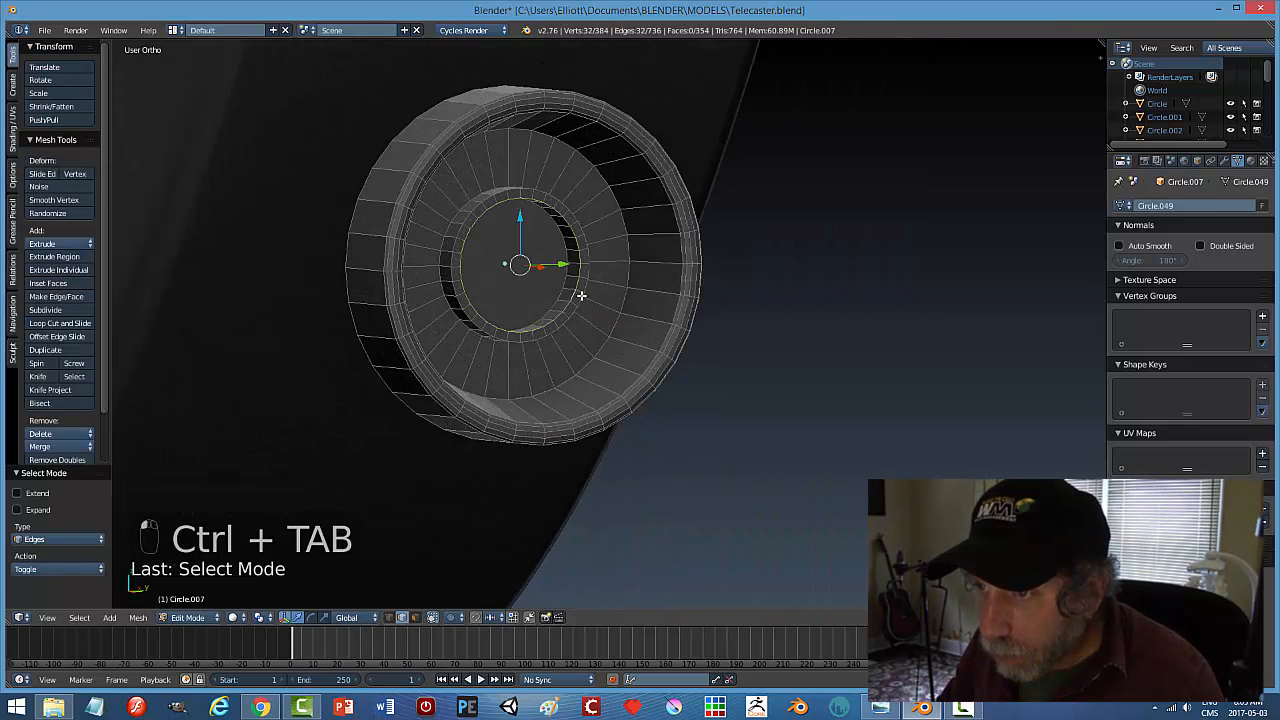
{"action": "key", "text": "ctrl+b"}
{"action": "key", "text": "ctrl+b"}
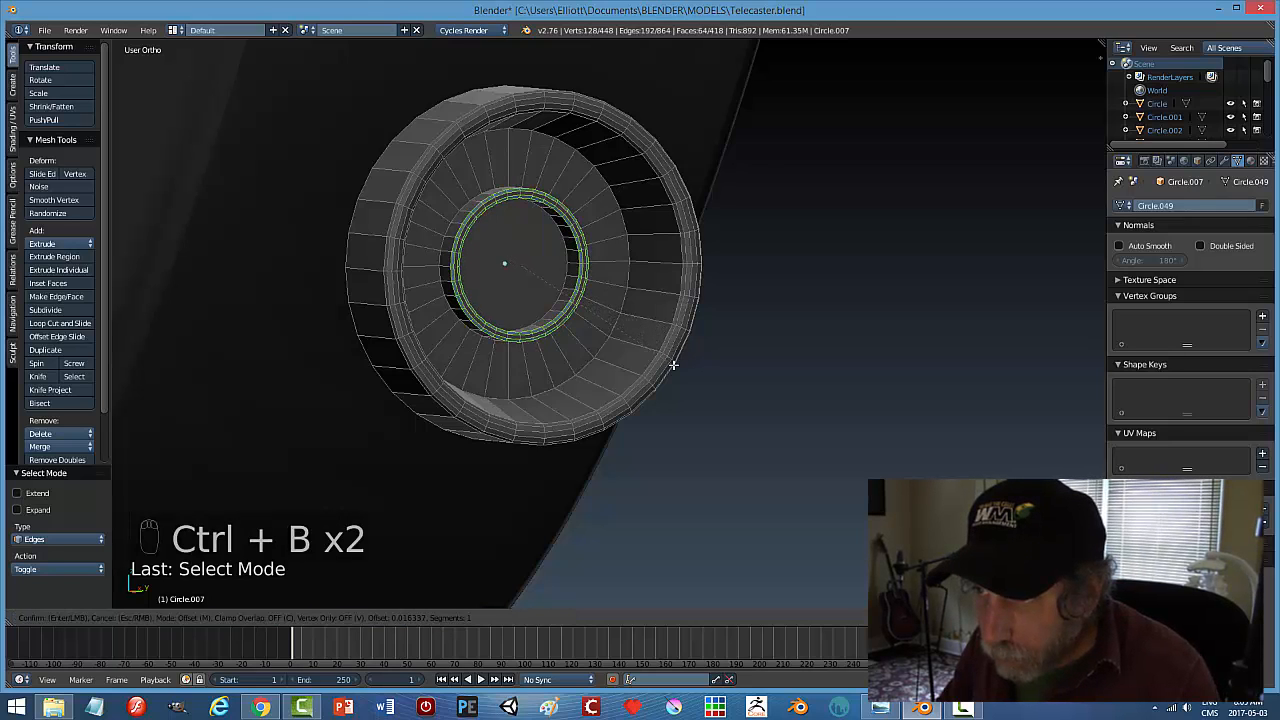
{"action": "left_click", "coordinate": [673, 365]}
{"action": "key", "text": "a"}
{"action": "key", "text": "Tab"}
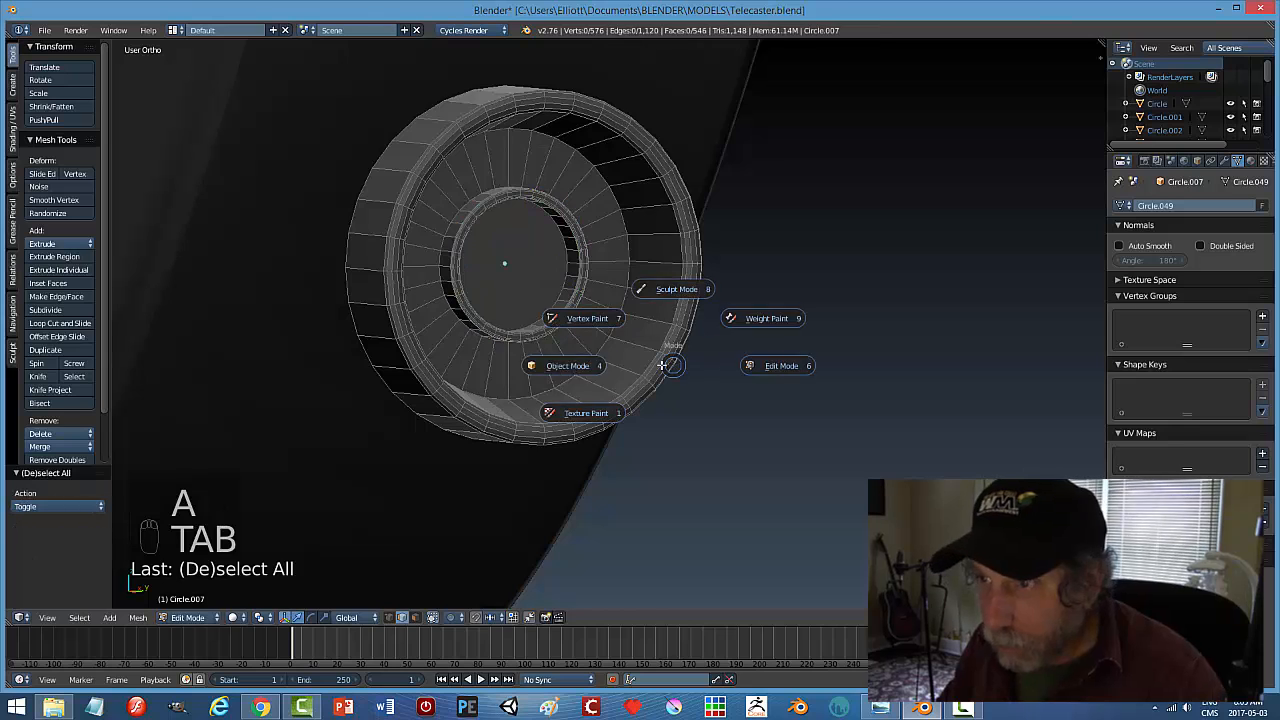
{"action": "left_click", "coordinate": [591, 366]}
Shade the jack smooth and enable Auto Smooth with an angle of 45°
{"action": "key", "text": "a"}
{"action": "scroll", "coordinate": [738, 405], "scroll_direction": "down", "scroll_amount": 2}
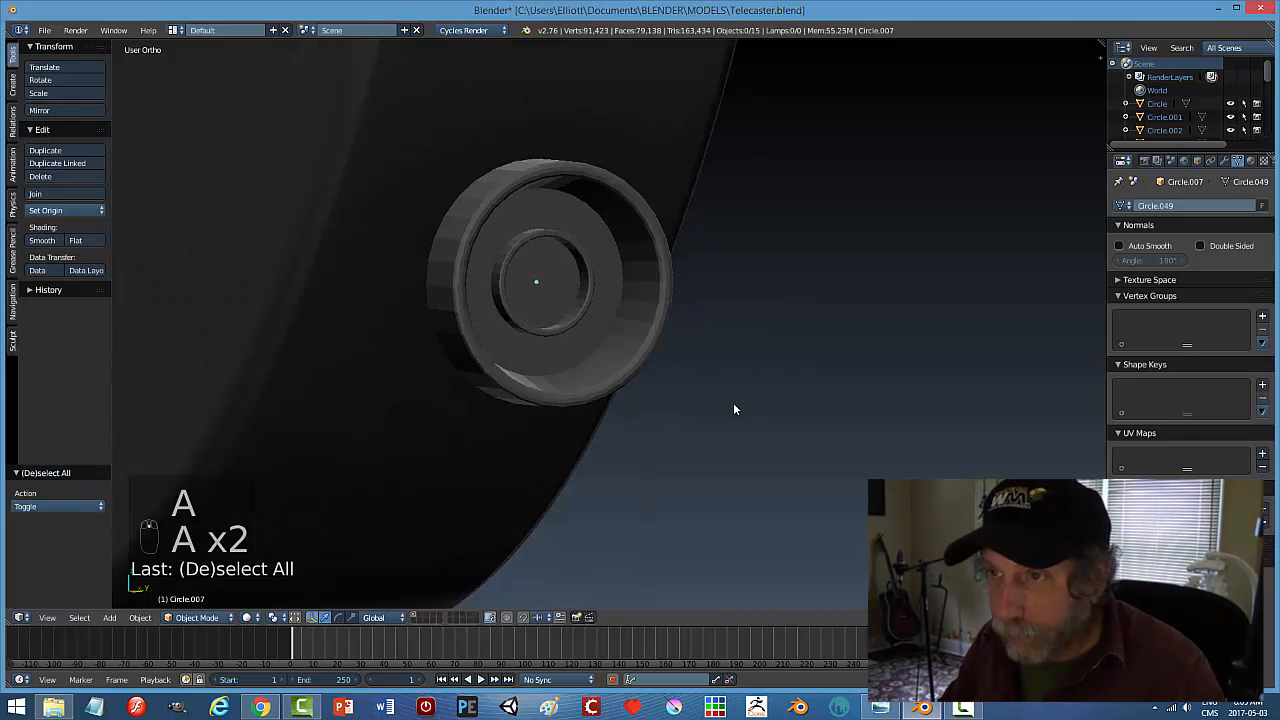
{"action": "middle_click_drag", "start_coordinate": [734, 403], "coordinate": [688, 384]}
{"action": "right_click", "coordinate": [714, 365]}
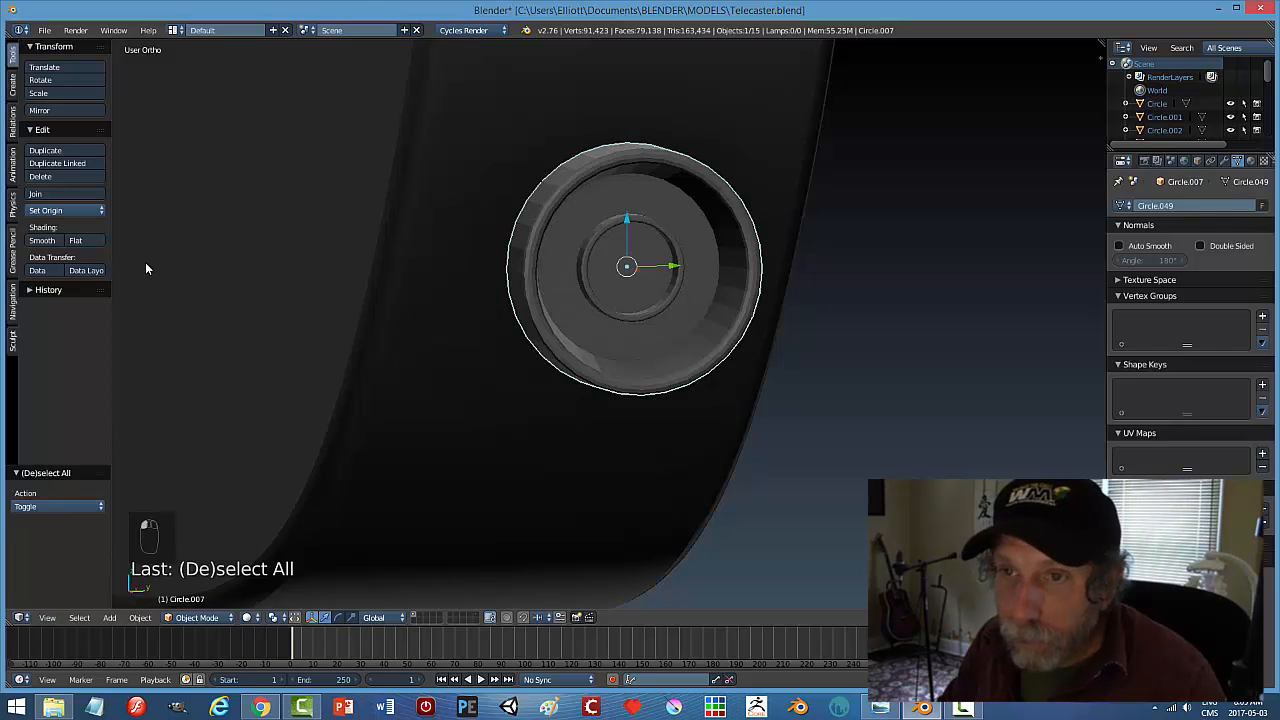
{"action": "left_click", "coordinate": [41, 241]}
{"action": "left_click", "coordinate": [1127, 247]}
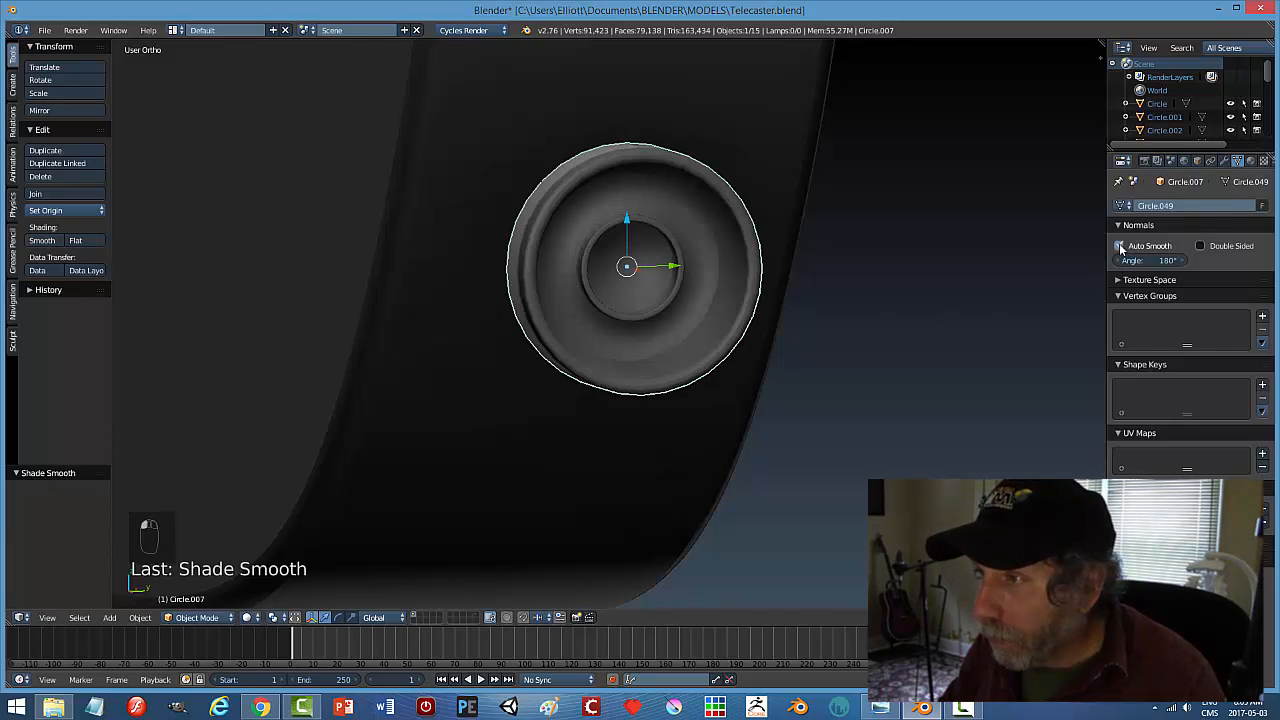
{"action": "type", "text": "45"}
{"action": "key", "text": "Return"}
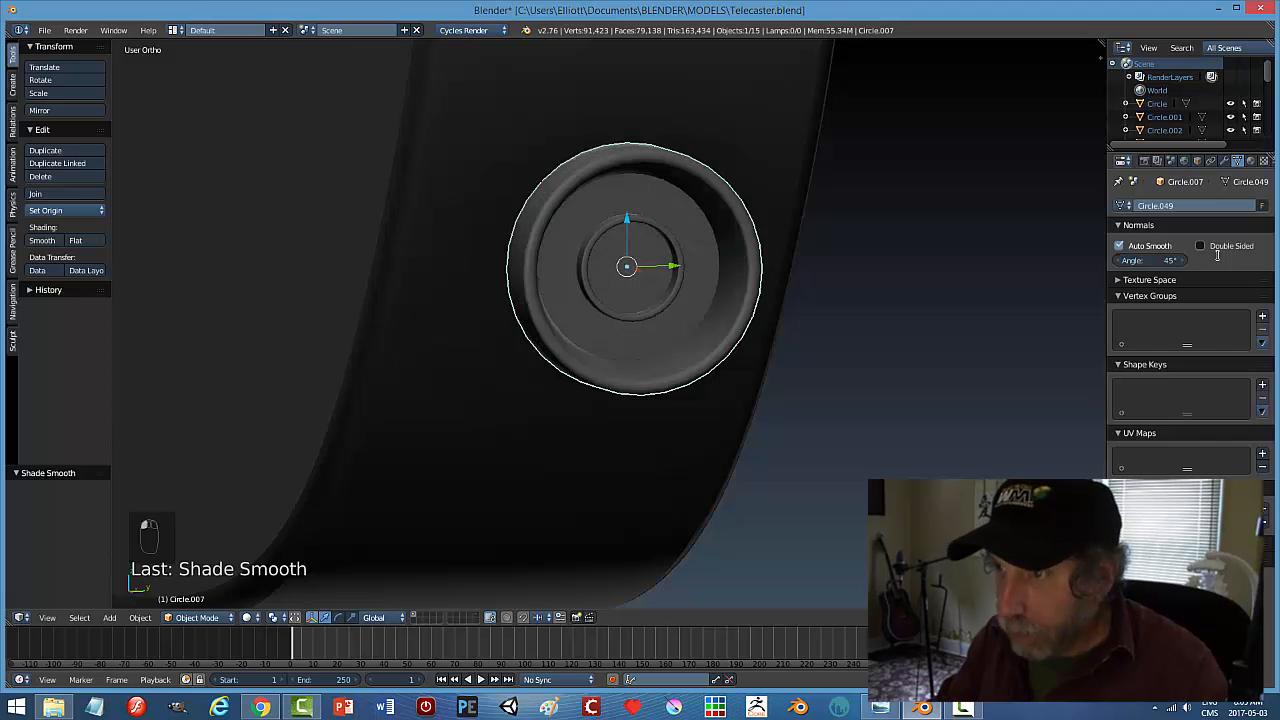
Set the jack's Auto Smooth angle to 75° and deselect it
{"action": "left_click", "coordinate": [1160, 260]}
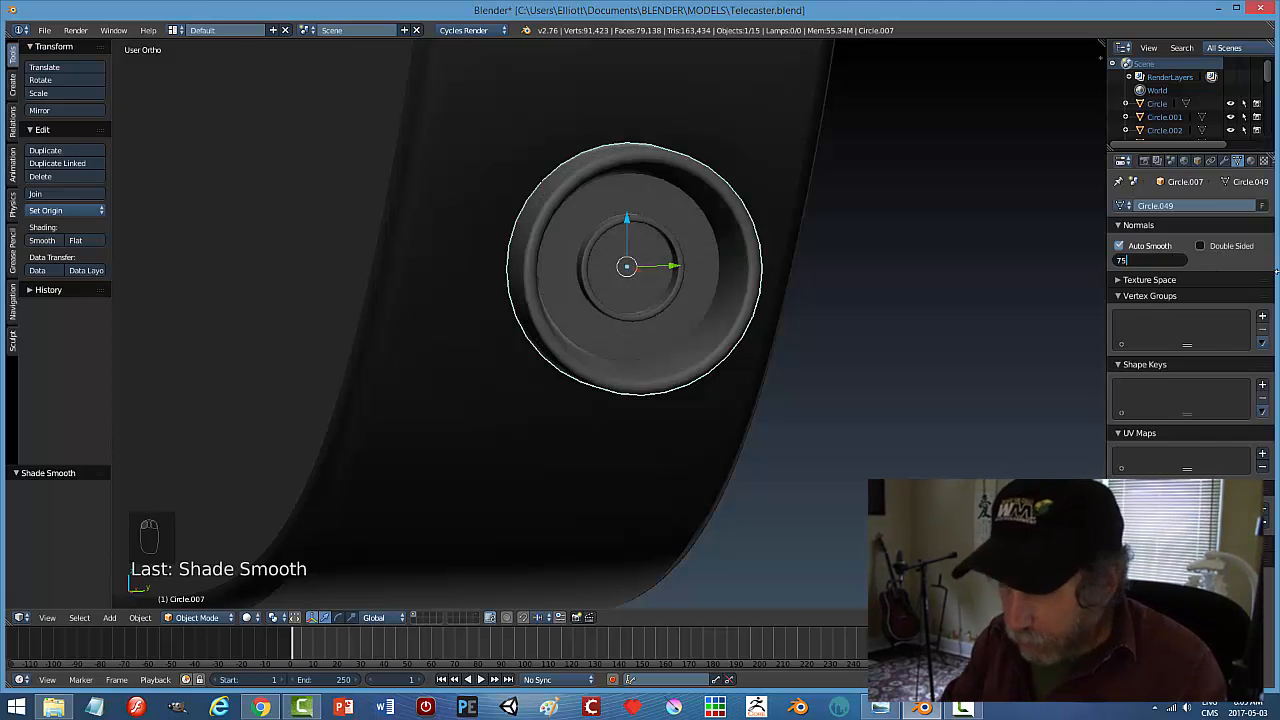
{"action": "type", "text": "75"}
{"action": "key", "text": "Return"}
{"action": "key", "text": "a"}
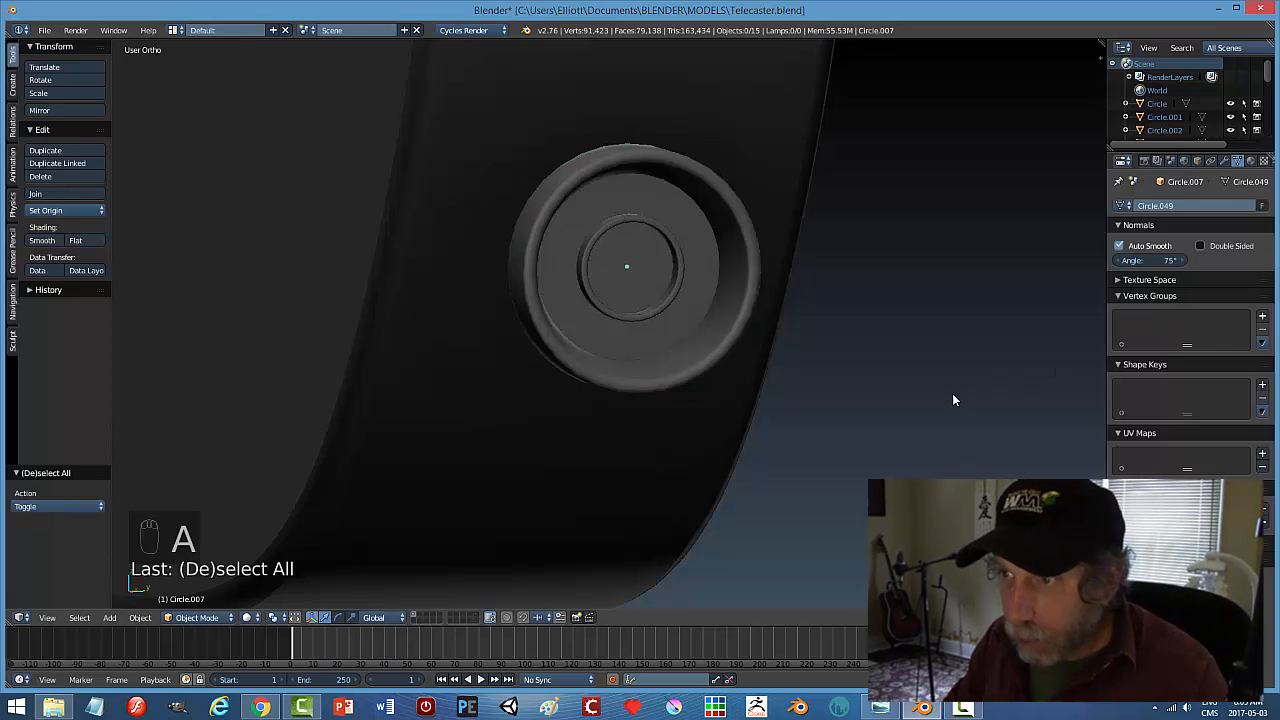
{"action": "middle_click_drag", "start_coordinate": [954, 395], "coordinate": [843, 337]}
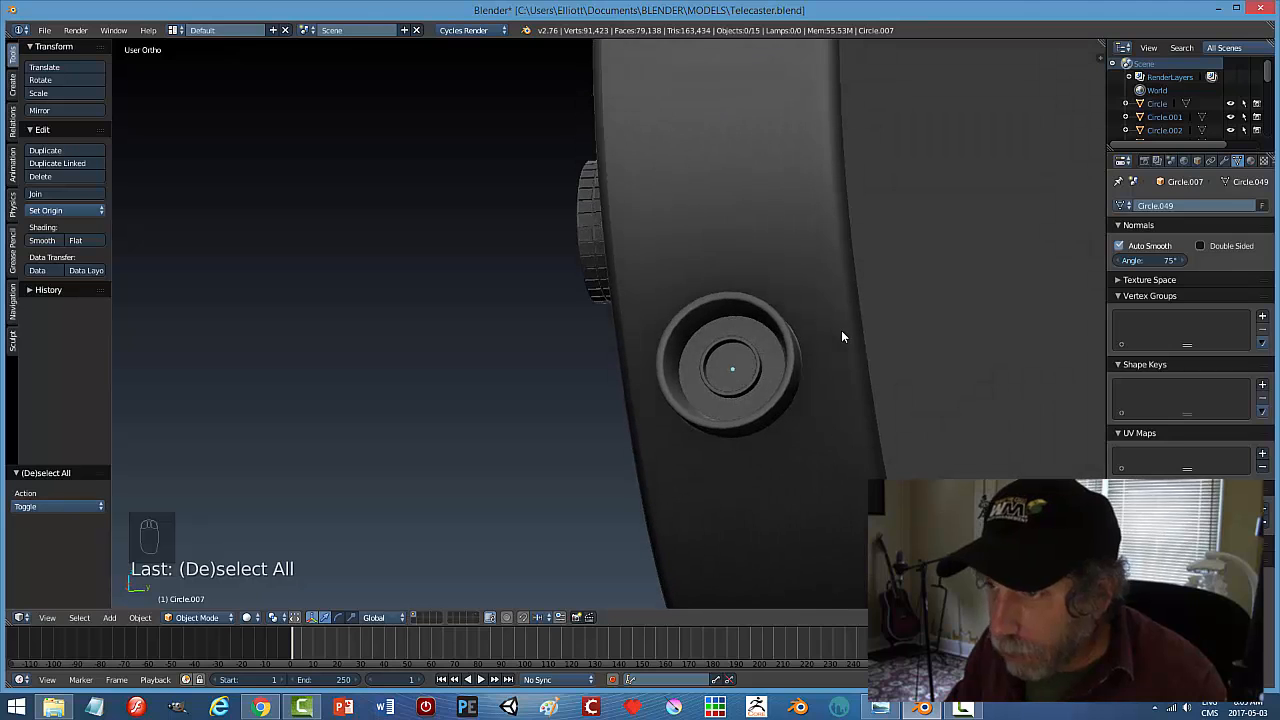
Check the jack reference photo in Chrome, return to Blender, and snap the 3D cursor to the selected jack
{"action": "left_click", "coordinate": [260, 707]}
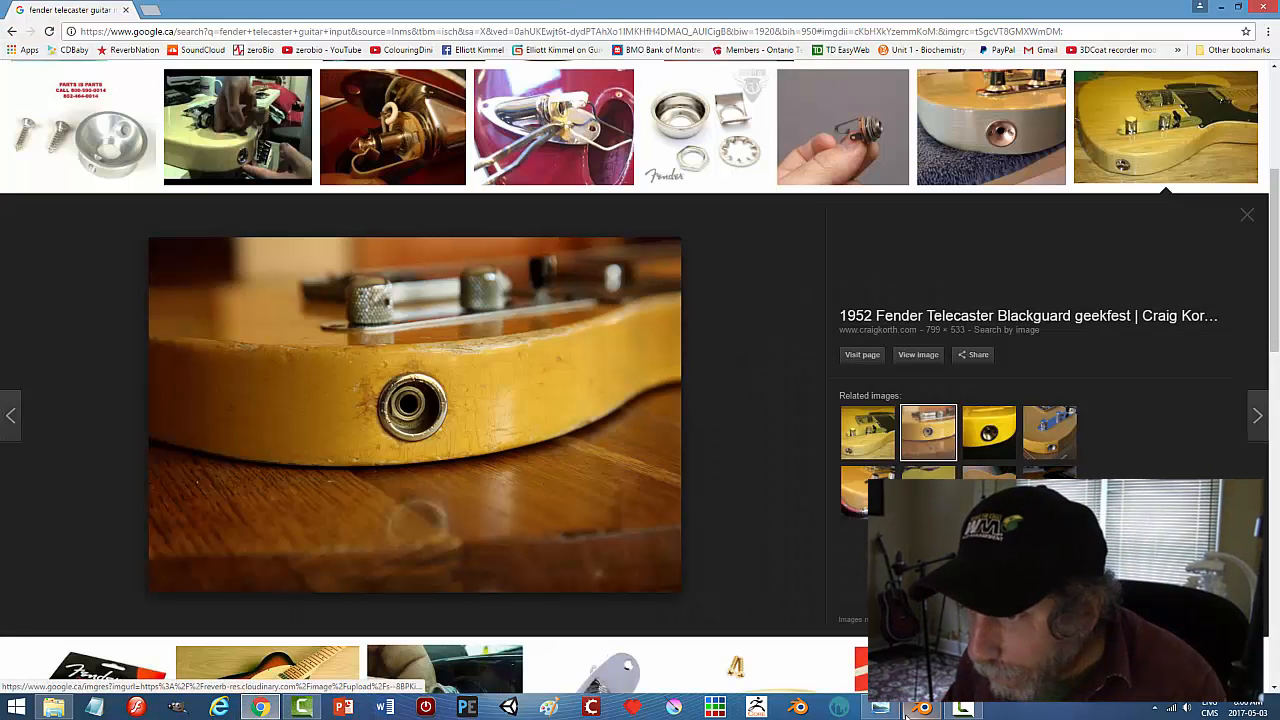
{"action": "key", "text": "alt+Tab"}
{"action": "middle_click_drag", "start_coordinate": [827, 485], "coordinate": [754, 593]}
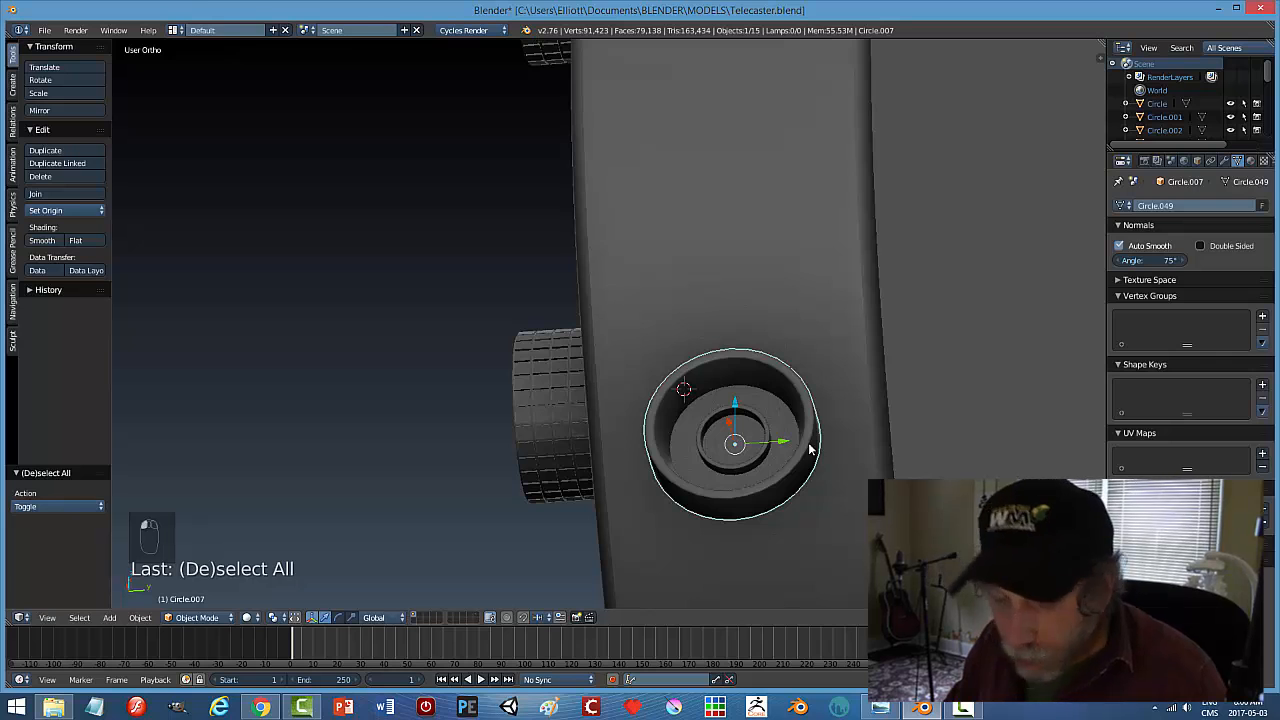
{"action": "key", "text": "shift+s"}
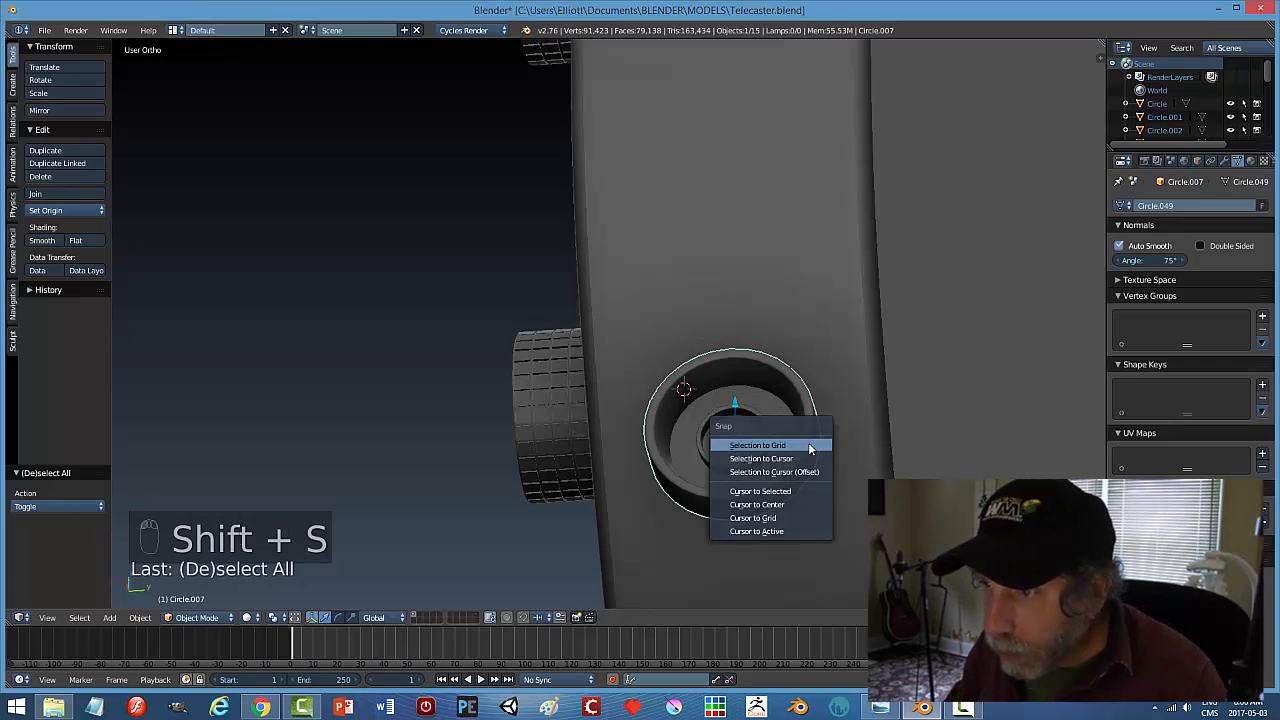
{"action": "left_click", "coordinate": [798, 497]}
Add a cylinder mesh with 6 vertices at the 3D cursor for the jack's hex nut
{"action": "middle_click_drag", "start_coordinate": [795, 422], "coordinate": [785, 453]}
{"action": "key", "text": "shift+a"}
{"action": "mouse_move", "coordinate": [864, 453]}
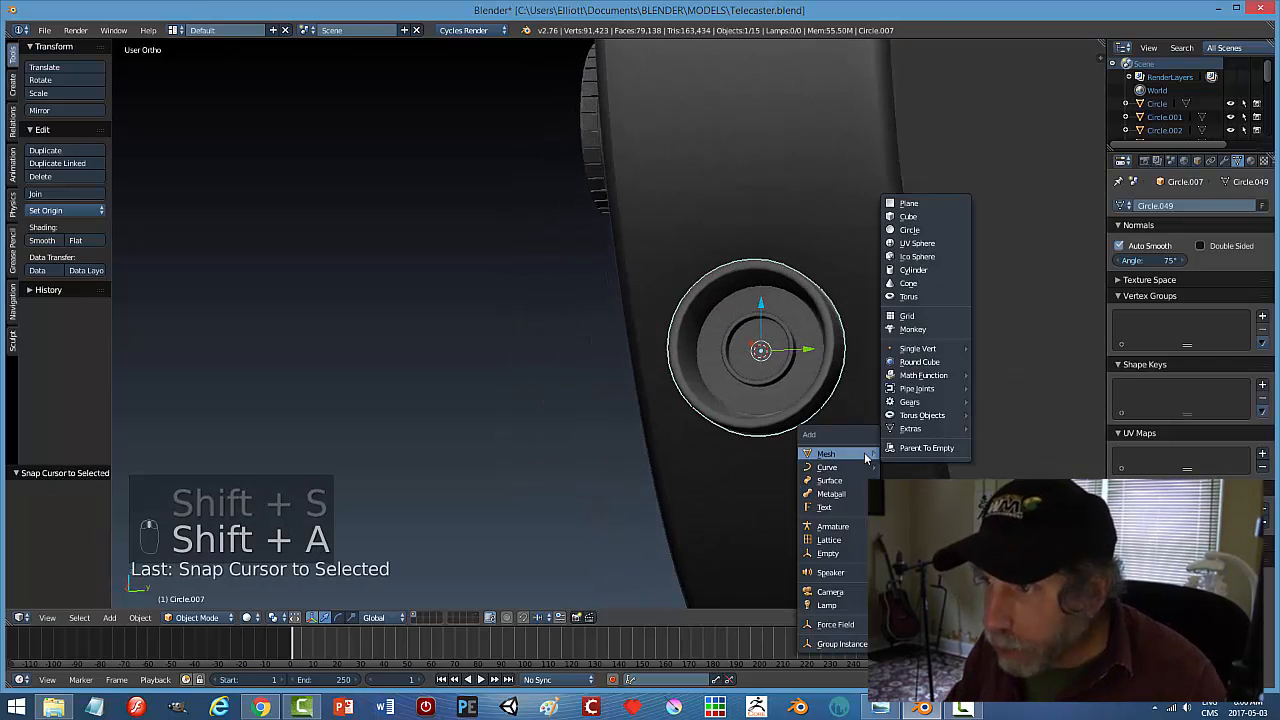
{"action": "left_click", "coordinate": [913, 270]}
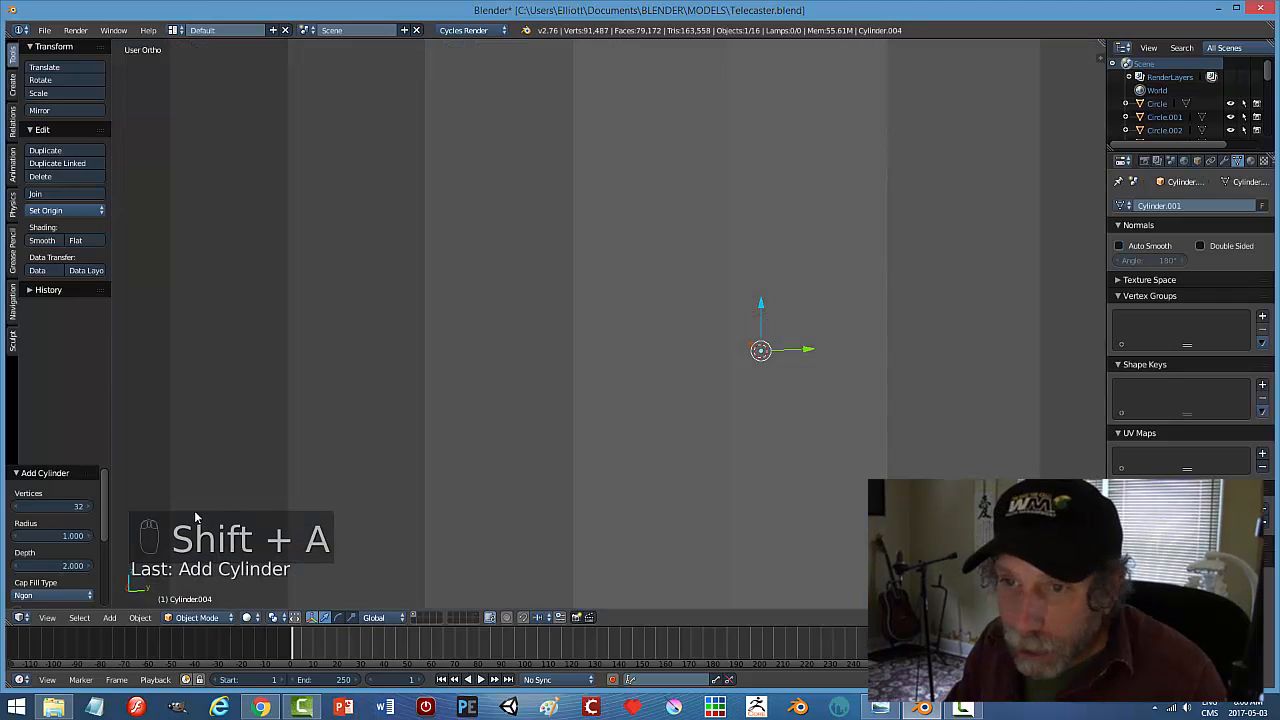
{"action": "left_click", "coordinate": [55, 506]}
{"action": "type", "text": "6"}
{"action": "key", "text": "Return"}
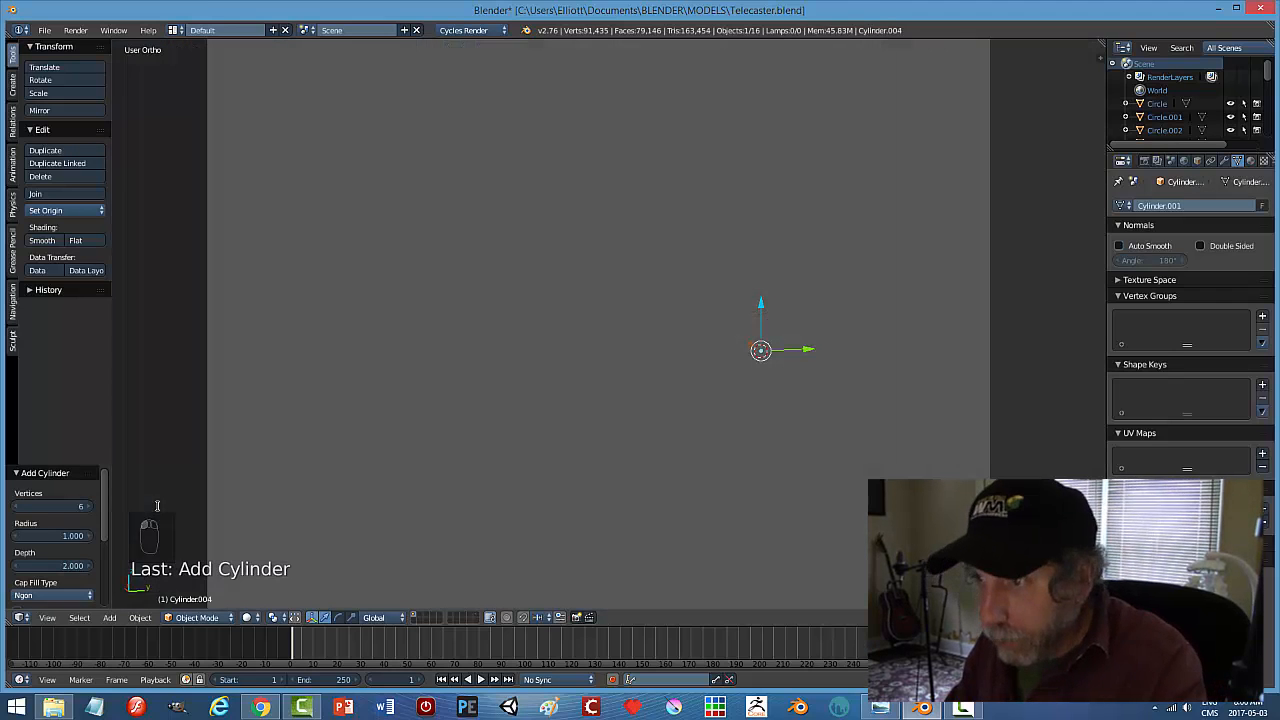
{"action": "scroll", "coordinate": [478, 541], "scroll_direction": "down", "scroll_amount": 4}
Rotate the six-sided cylinder 90° about Y and scale it down to about 0.039
{"action": "middle_click_drag", "start_coordinate": [483, 514], "coordinate": [586, 551]}
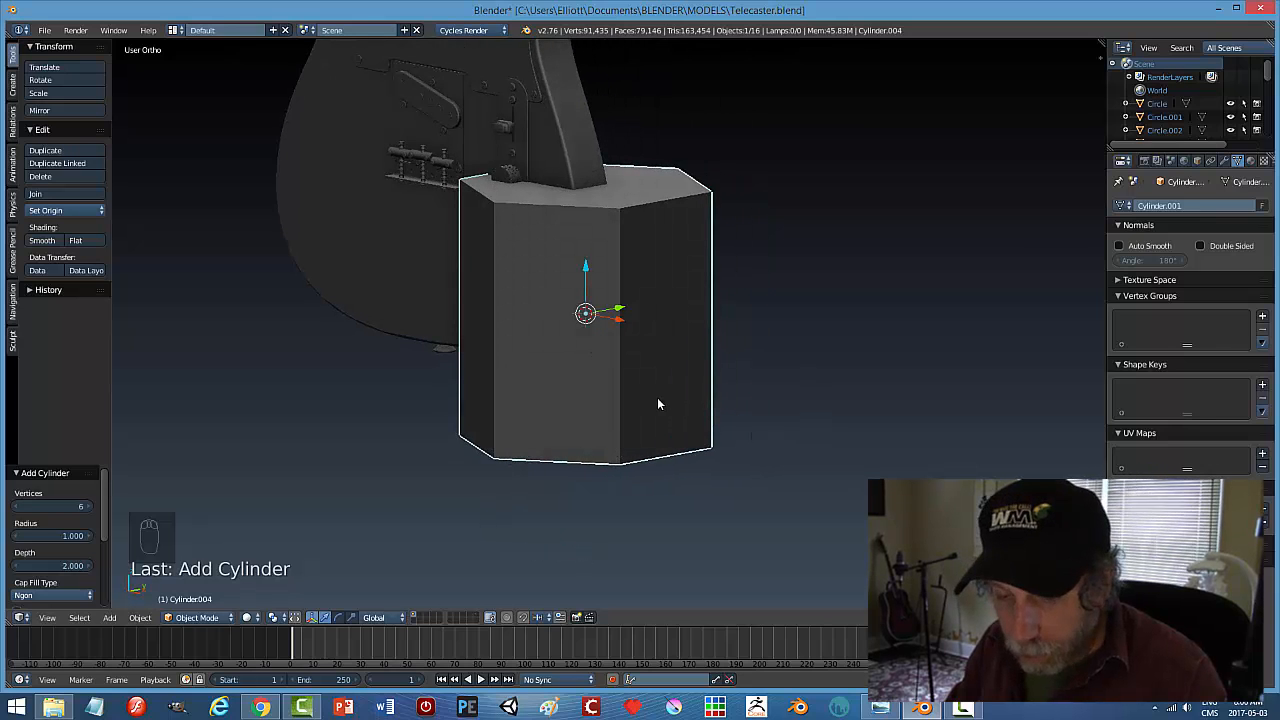
{"action": "type", "text": "ry90"}
{"action": "left_click", "coordinate": [837, 437]}
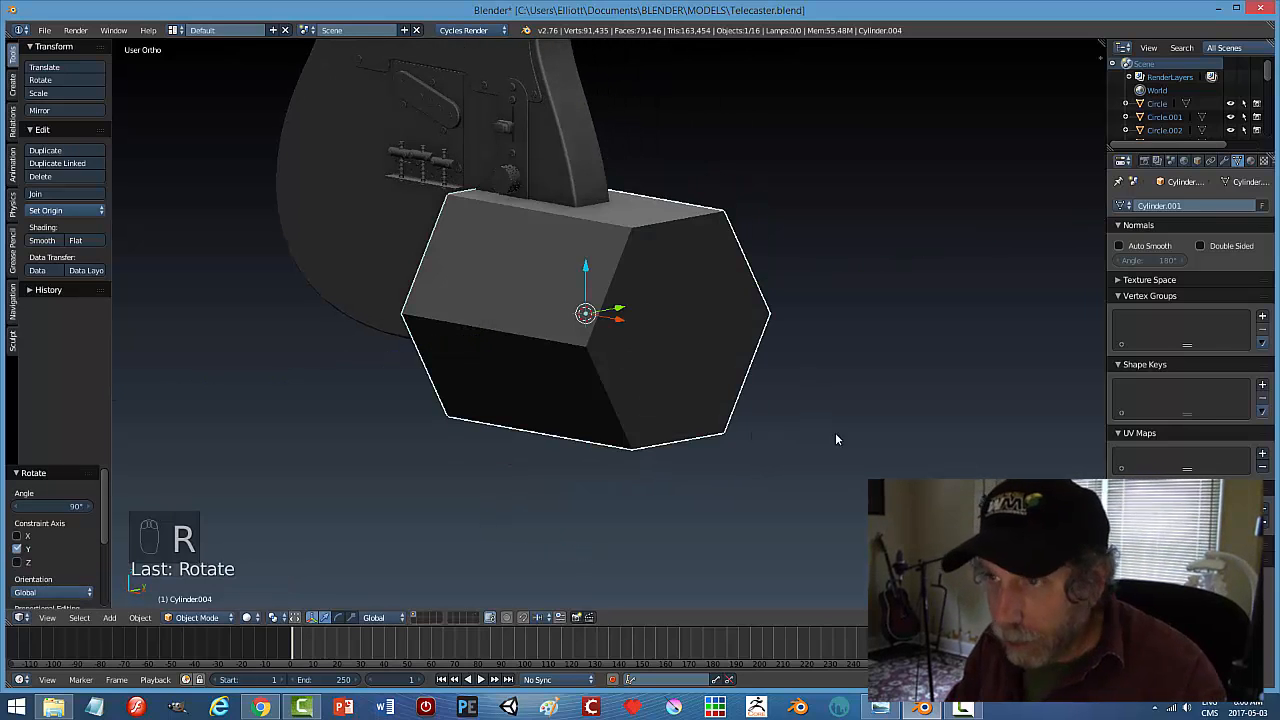
{"action": "key", "text": "s"}
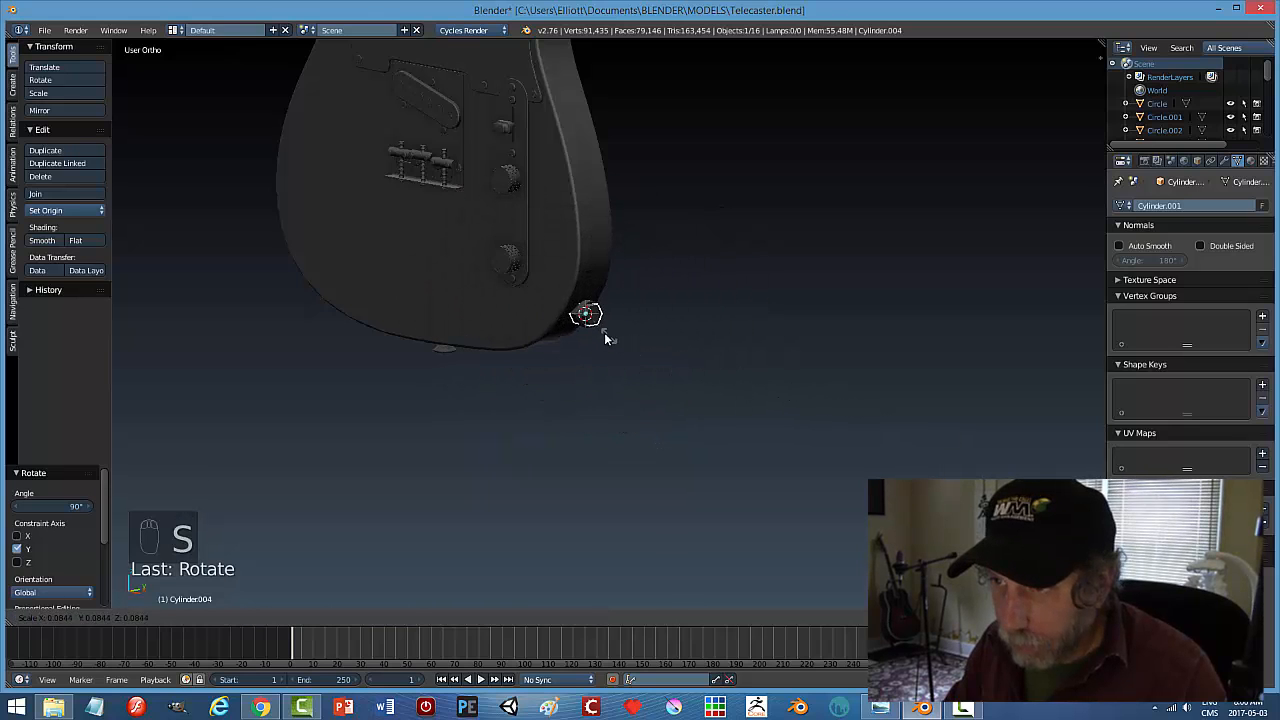
{"action": "left_click", "coordinate": [592, 328]}
In front view, flatten the hex cylinder along X by a factor of about 0.215 and position it inside the jack
{"action": "key", "text": "KP_1"}
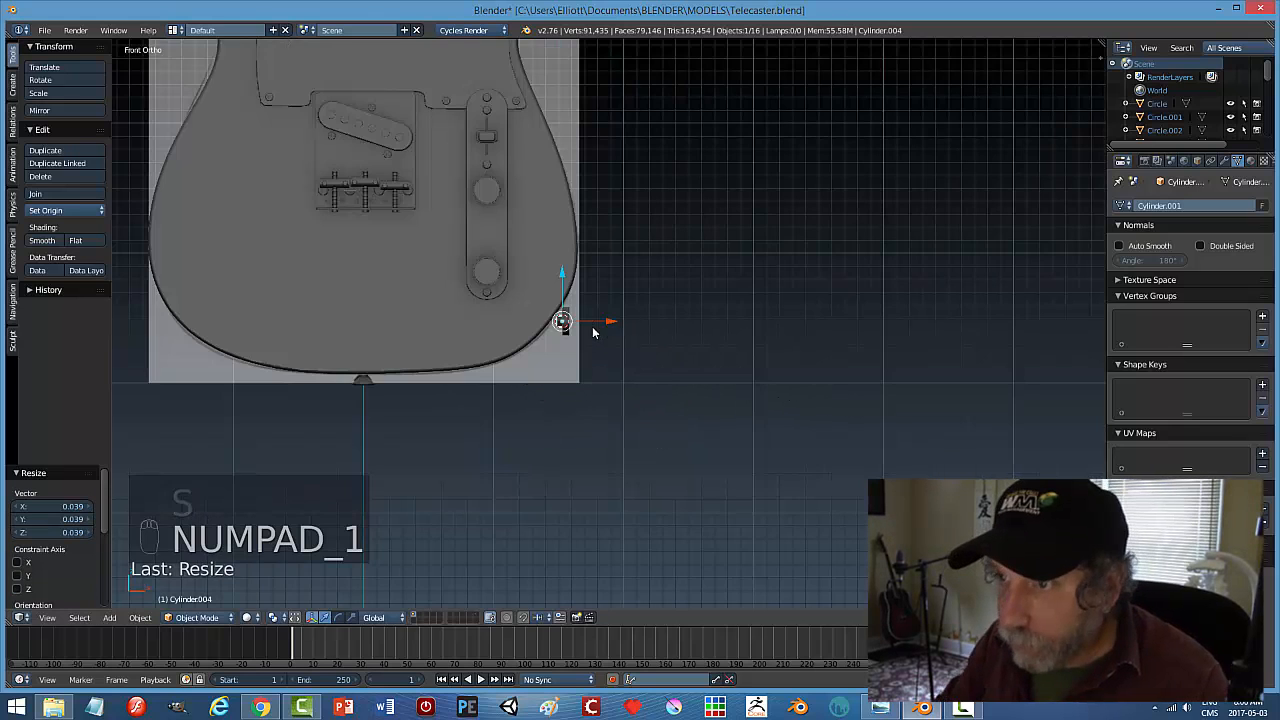
{"action": "scroll", "coordinate": [592, 326], "scroll_direction": "up", "scroll_amount": 4}
{"action": "scroll", "coordinate": [591, 336], "scroll_direction": "up", "scroll_amount": 3}
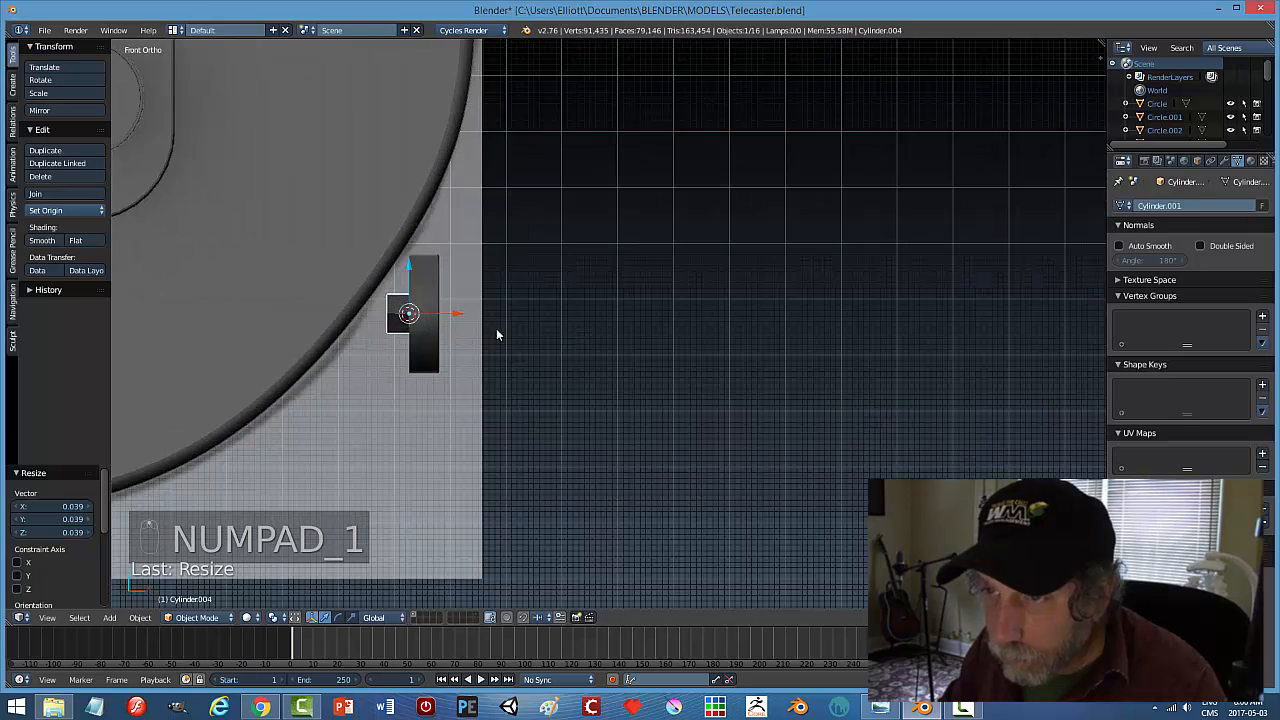
{"action": "left_click_drag", "start_coordinate": [465, 311], "coordinate": [534, 321]}
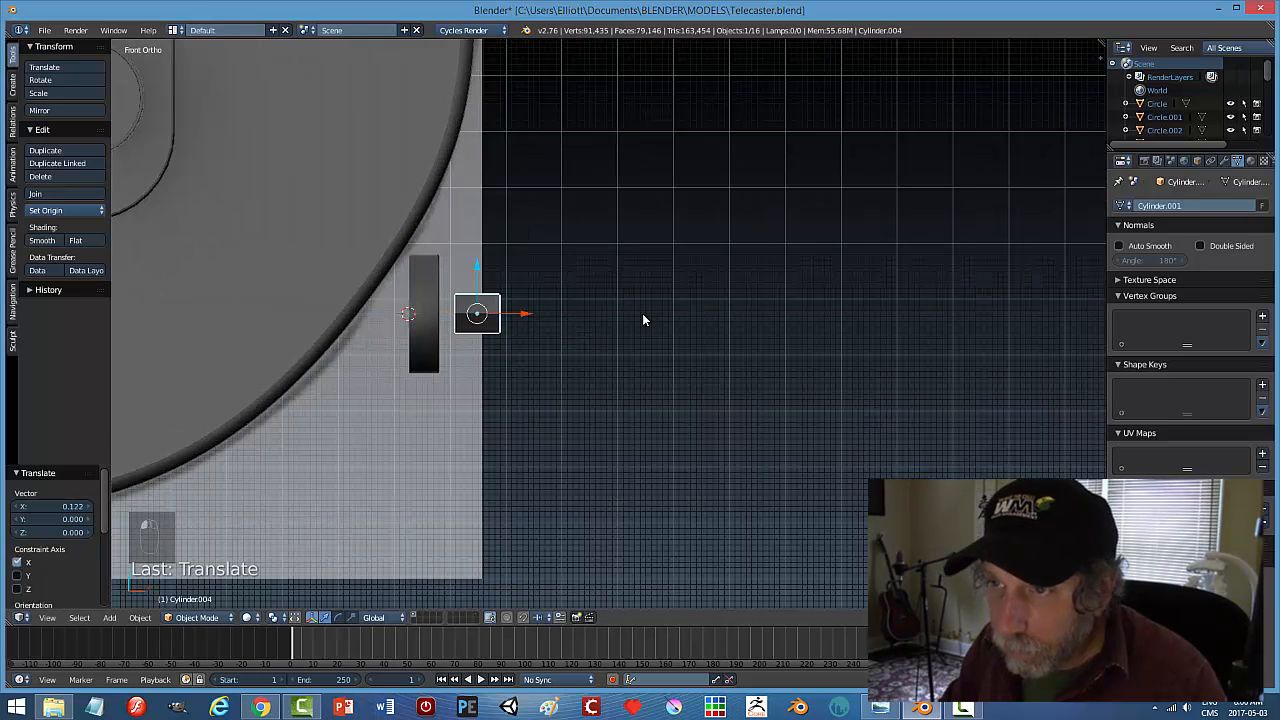
{"action": "key", "text": "s"}
{"action": "key", "text": "x"}
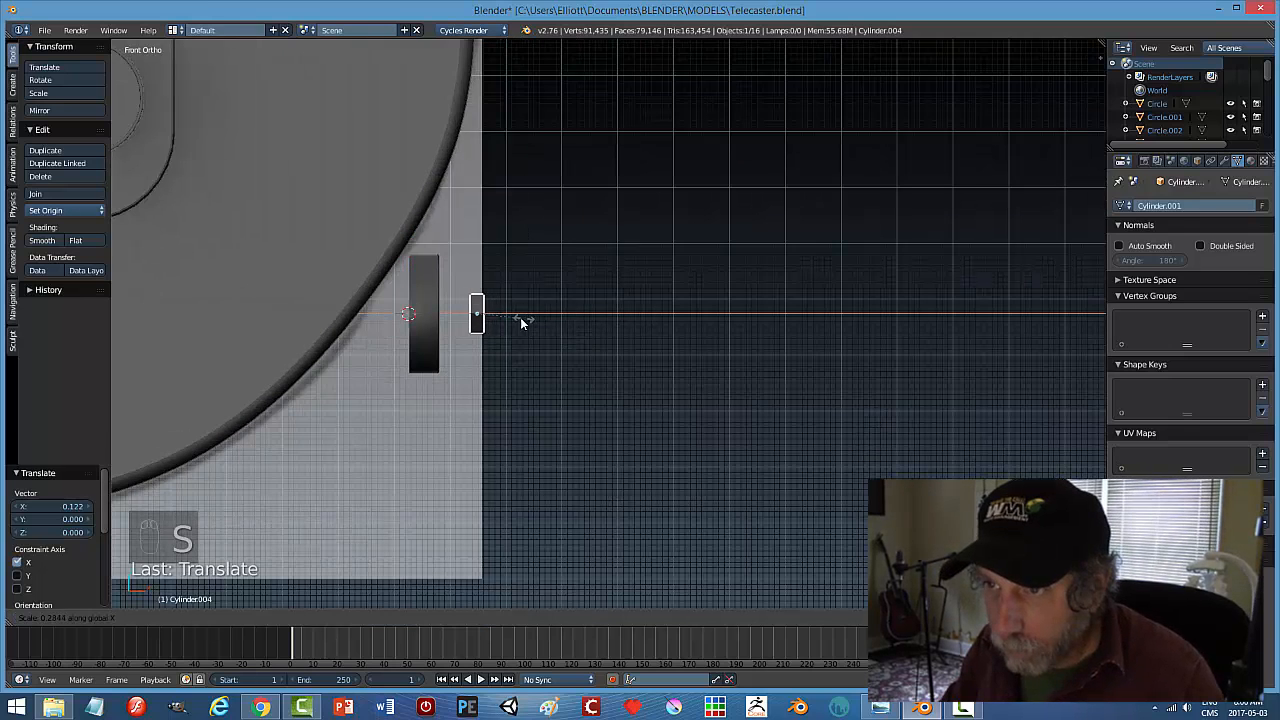
{"action": "left_click", "coordinate": [513, 325]}
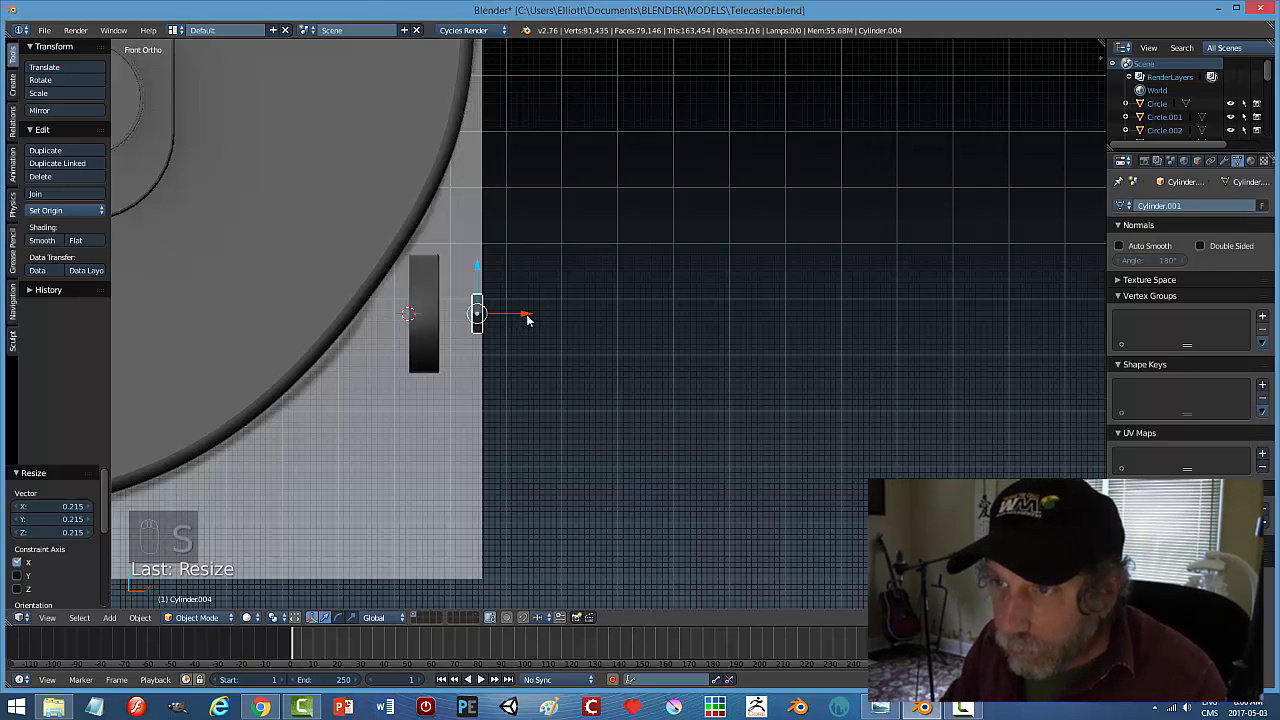
{"action": "left_click_drag", "start_coordinate": [521, 315], "coordinate": [470, 315]}
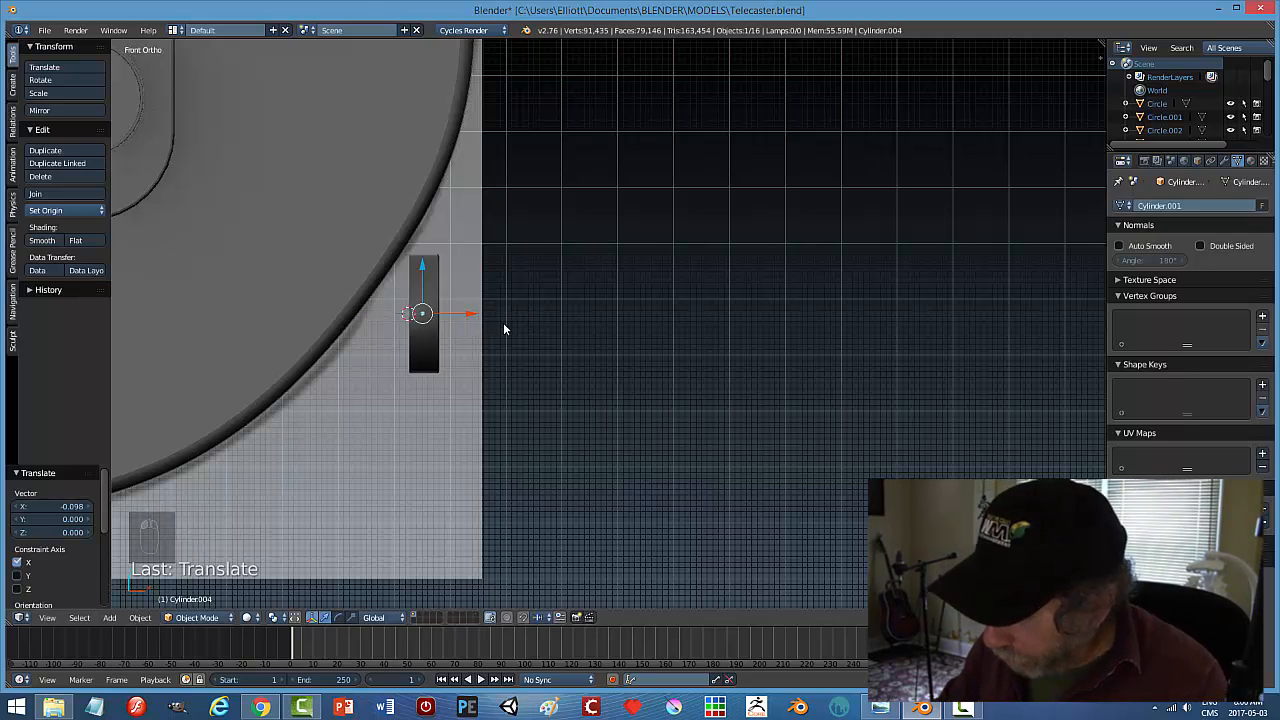
Enlarge the hexagon beyond the inner ring without changing its X thickness, and move it about 0.020 inward along X
{"action": "key", "text": "KP_Decimal"}
{"action": "middle_click_drag", "start_coordinate": [506, 329], "coordinate": [543, 355]}
{"action": "middle_click_drag", "start_coordinate": [712, 356], "coordinate": [691, 354]}
{"action": "key", "text": "s"}
{"action": "key", "text": "shift+x"}
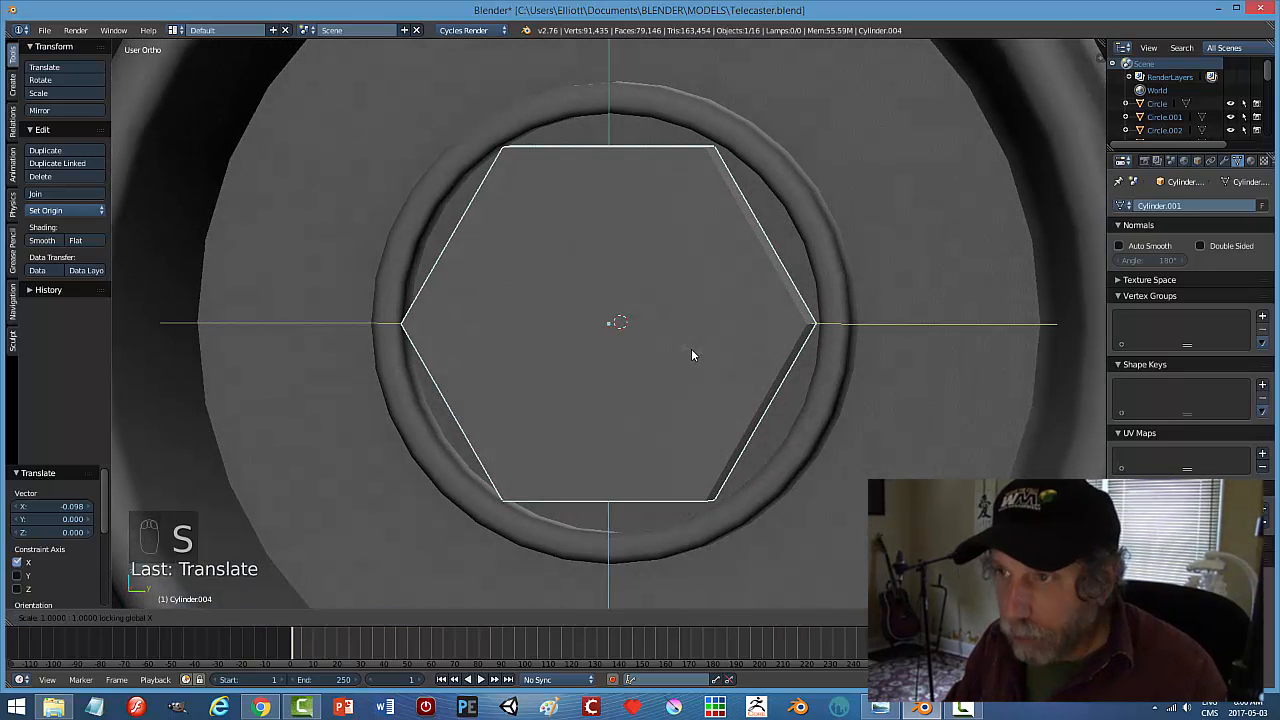
{"action": "left_click", "coordinate": [760, 360]}
{"action": "middle_click_drag", "start_coordinate": [726, 381], "coordinate": [663, 327]}
{"action": "left_click_drag", "start_coordinate": [663, 323], "coordinate": [657, 330]}
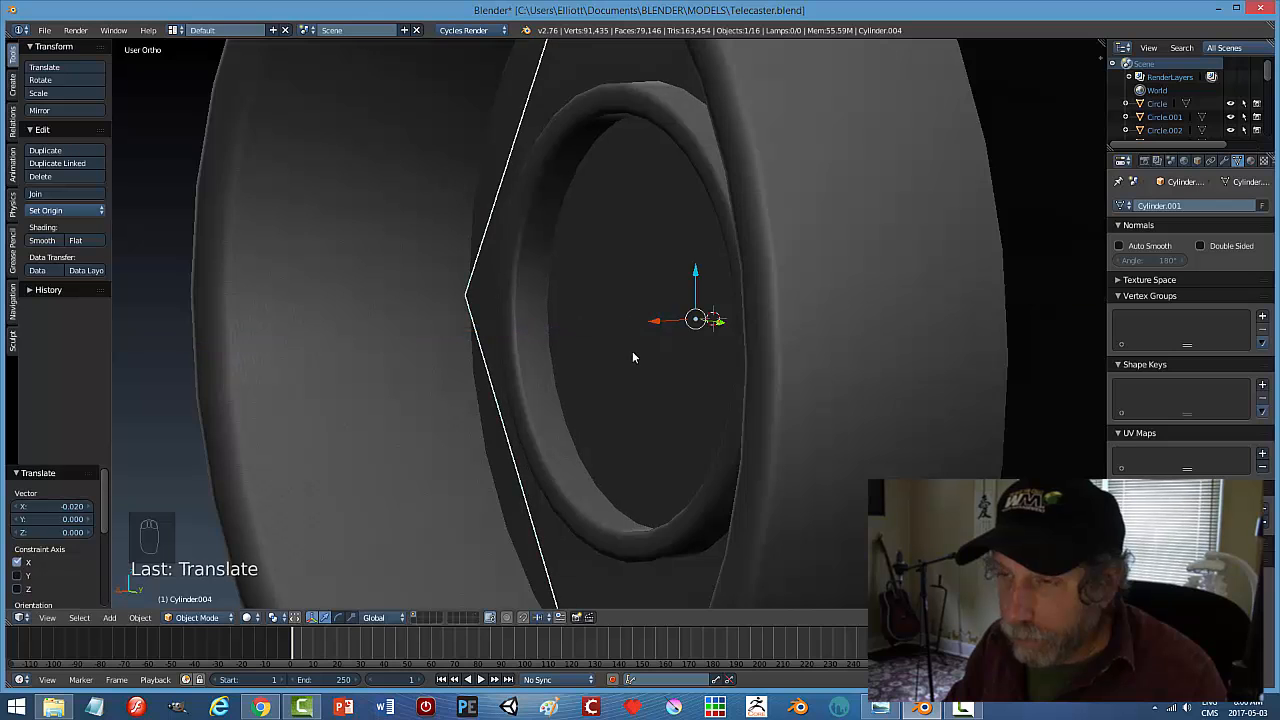
Scale the hex nut uniformly by about 0.933 and compare the jack with the reference photo in Chrome
{"action": "middle_click_drag", "start_coordinate": [632, 351], "coordinate": [738, 329]}
{"action": "scroll", "coordinate": [724, 343], "scroll_direction": "down", "scroll_amount": 5}
{"action": "key", "text": "s"}
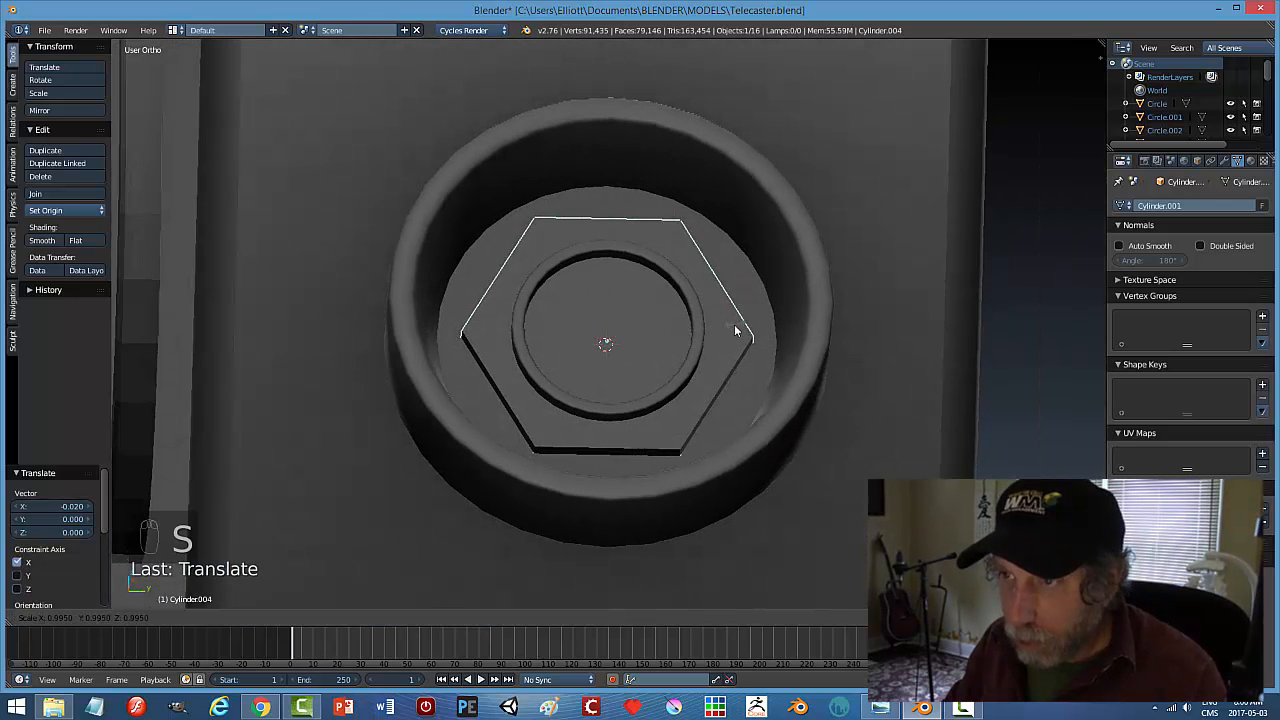
{"action": "left_click", "coordinate": [733, 361]}
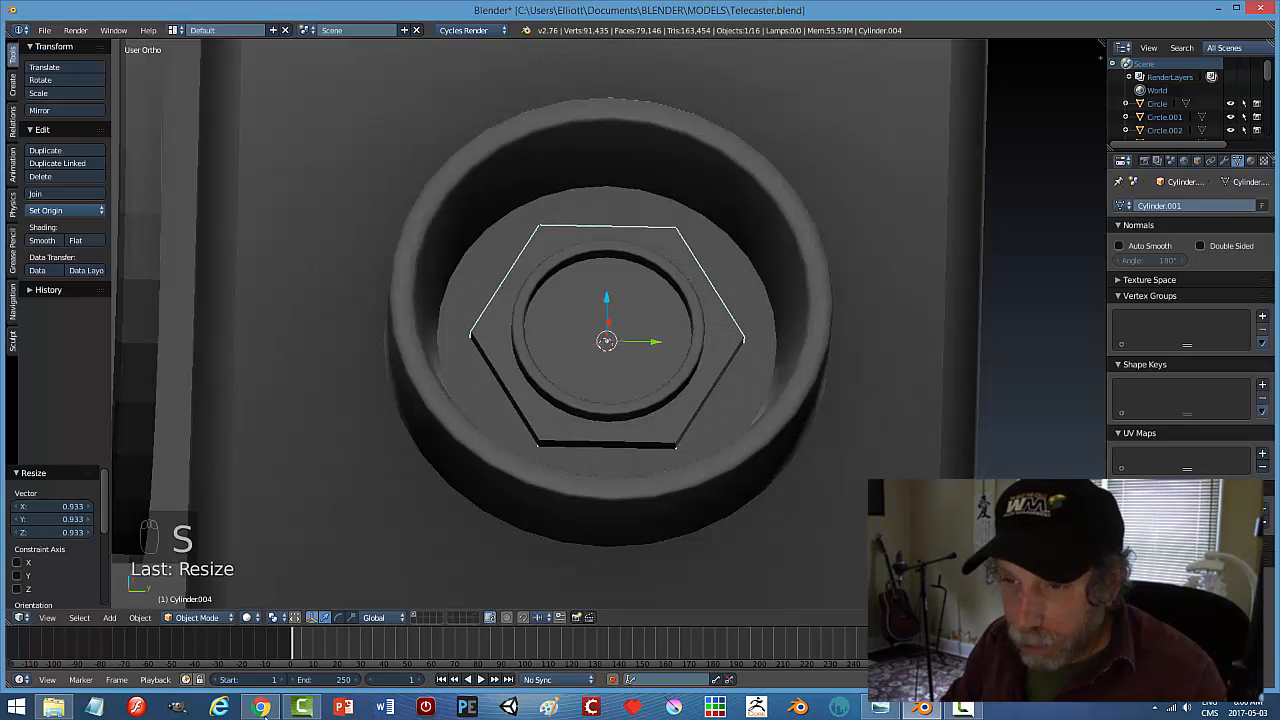
{"action": "left_click", "coordinate": [260, 707]}
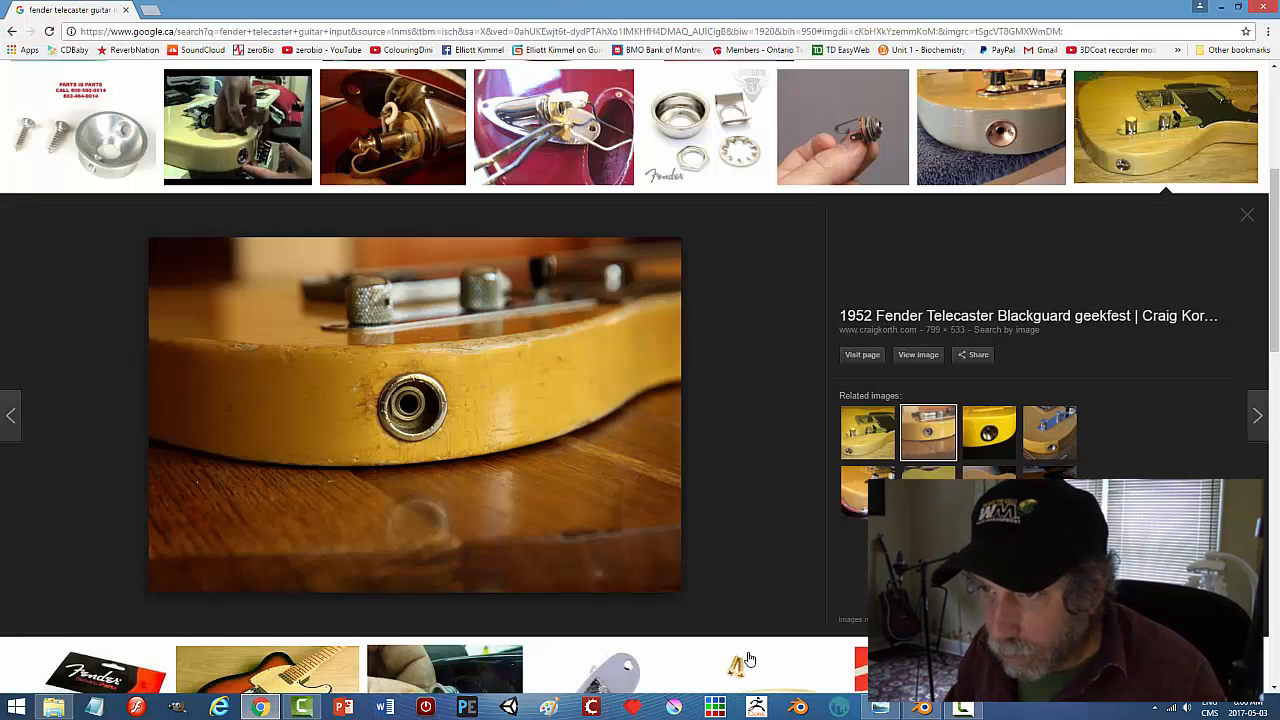
{"action": "left_click", "coordinate": [922, 707]}
{"action": "middle_click_drag", "start_coordinate": [836, 610], "coordinate": [824, 565]}
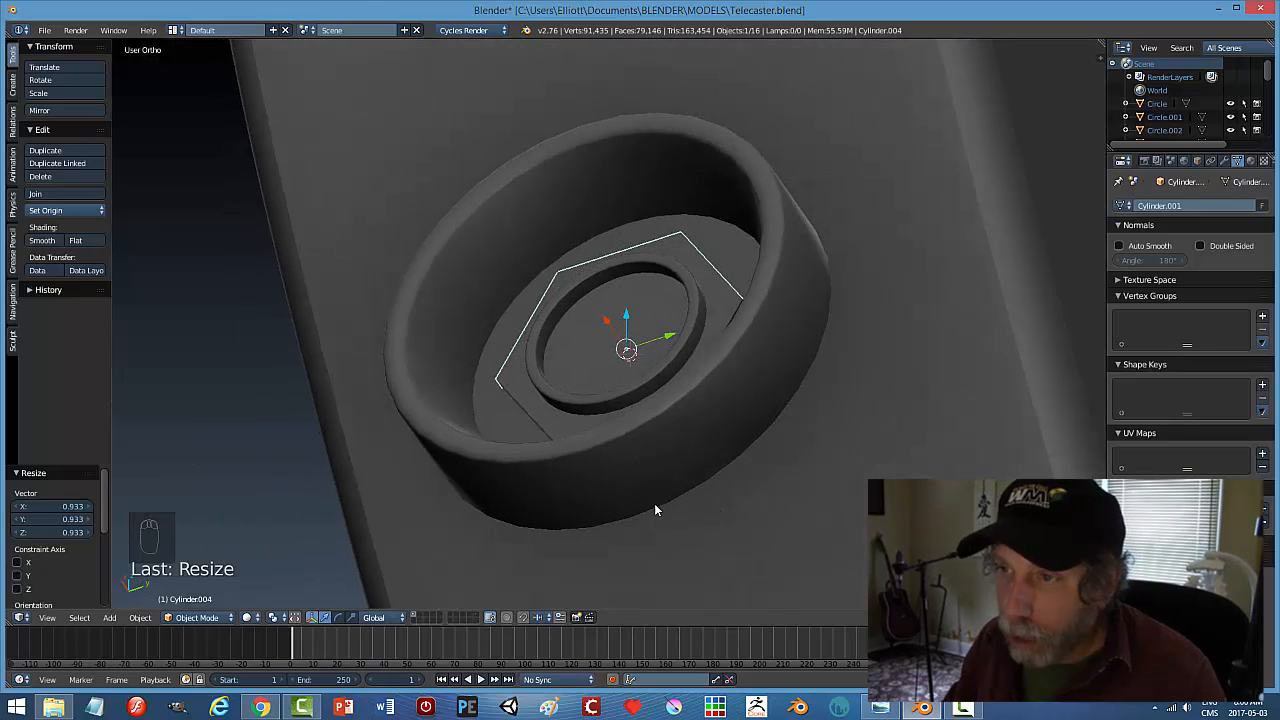
Thin the hex nut along X by a factor of about 0.346, nudge it slightly along X, and deselect it
{"action": "middle_click_drag", "start_coordinate": [655, 510], "coordinate": [636, 598]}
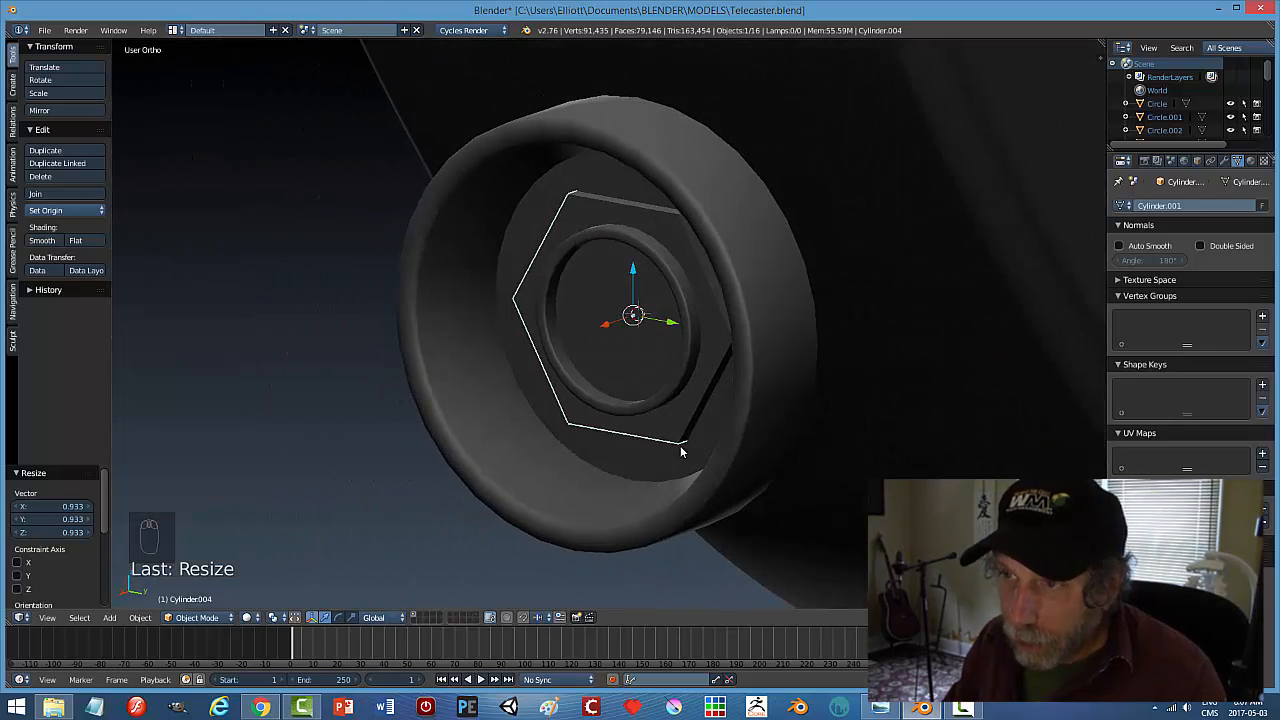
{"action": "key", "text": "s"}
{"action": "key", "text": "x"}
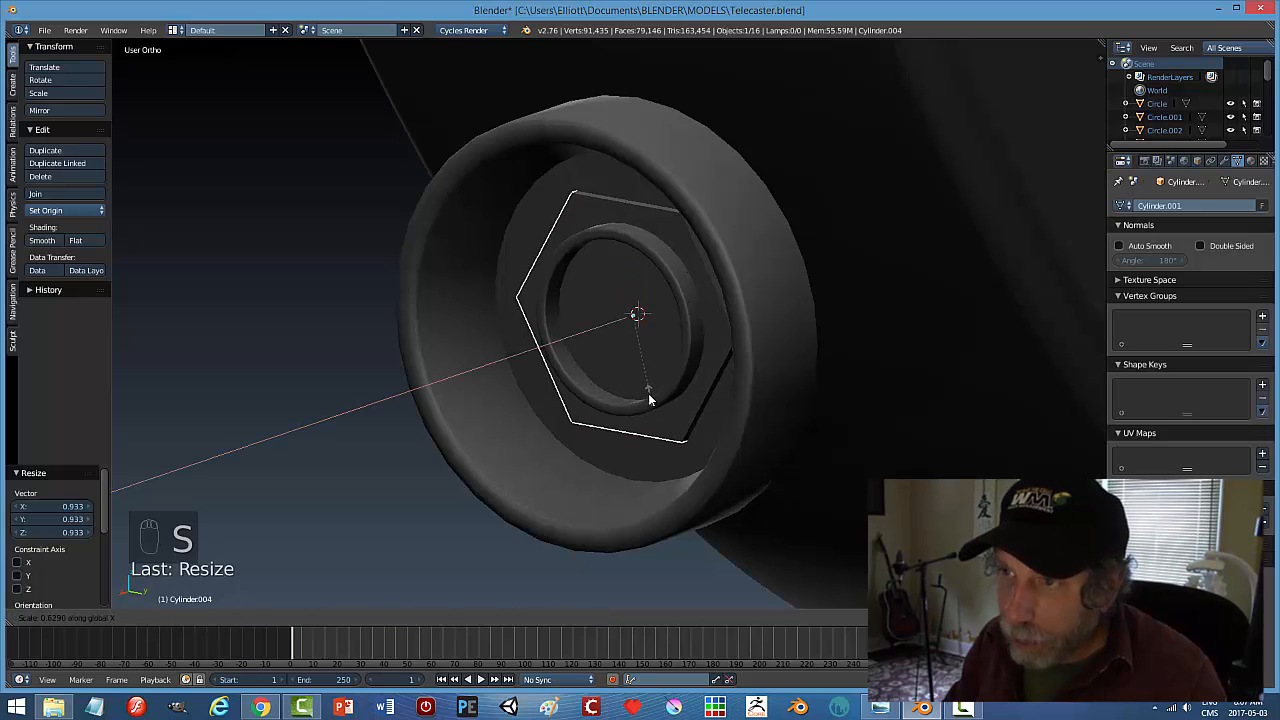
{"action": "left_click", "coordinate": [638, 360]}
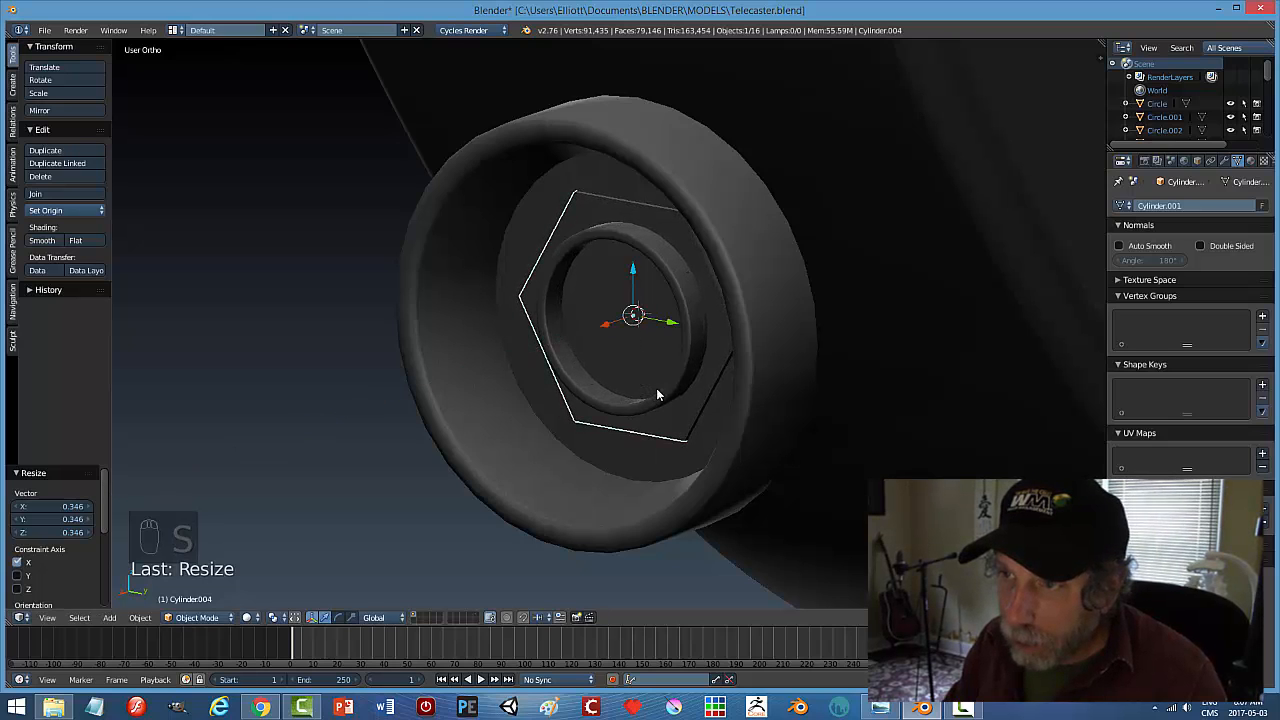
{"action": "key", "text": "s"}
{"action": "key", "text": "x"}
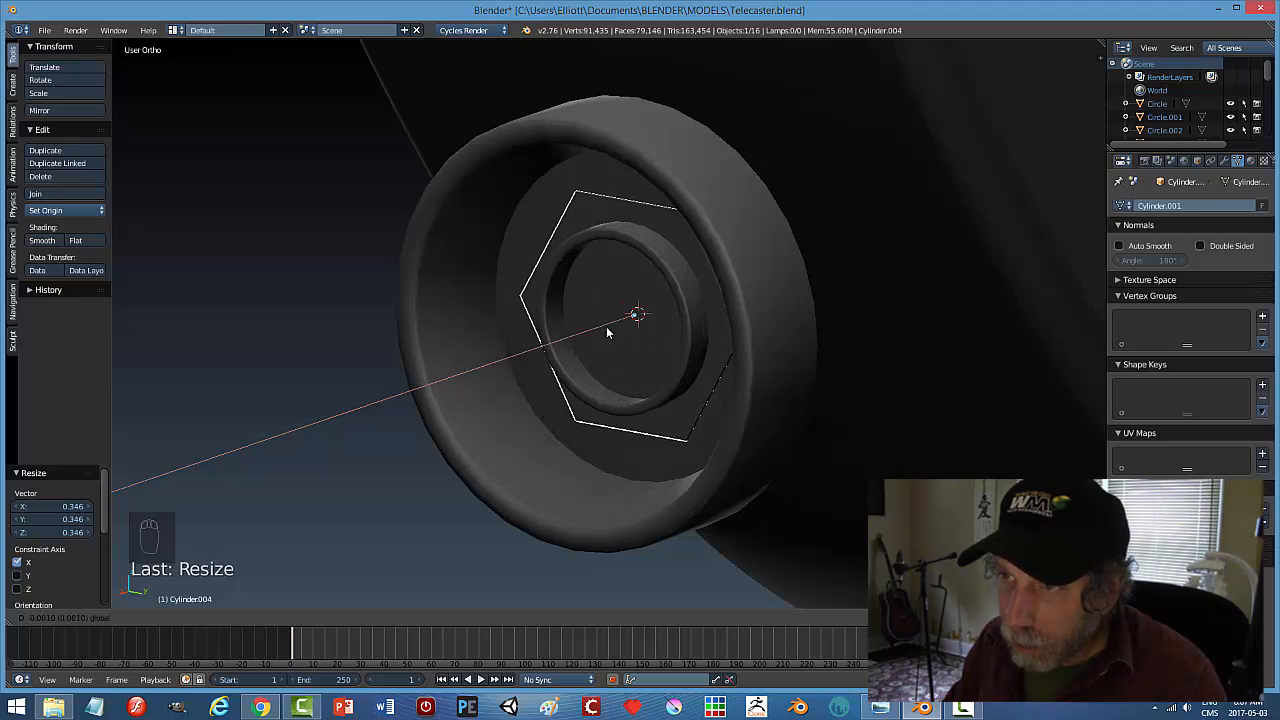
{"action": "left_click", "coordinate": [603, 327]}
{"action": "key", "text": "a"}
{"action": "scroll", "coordinate": [615, 397], "scroll_direction": "down", "scroll_amount": 4}
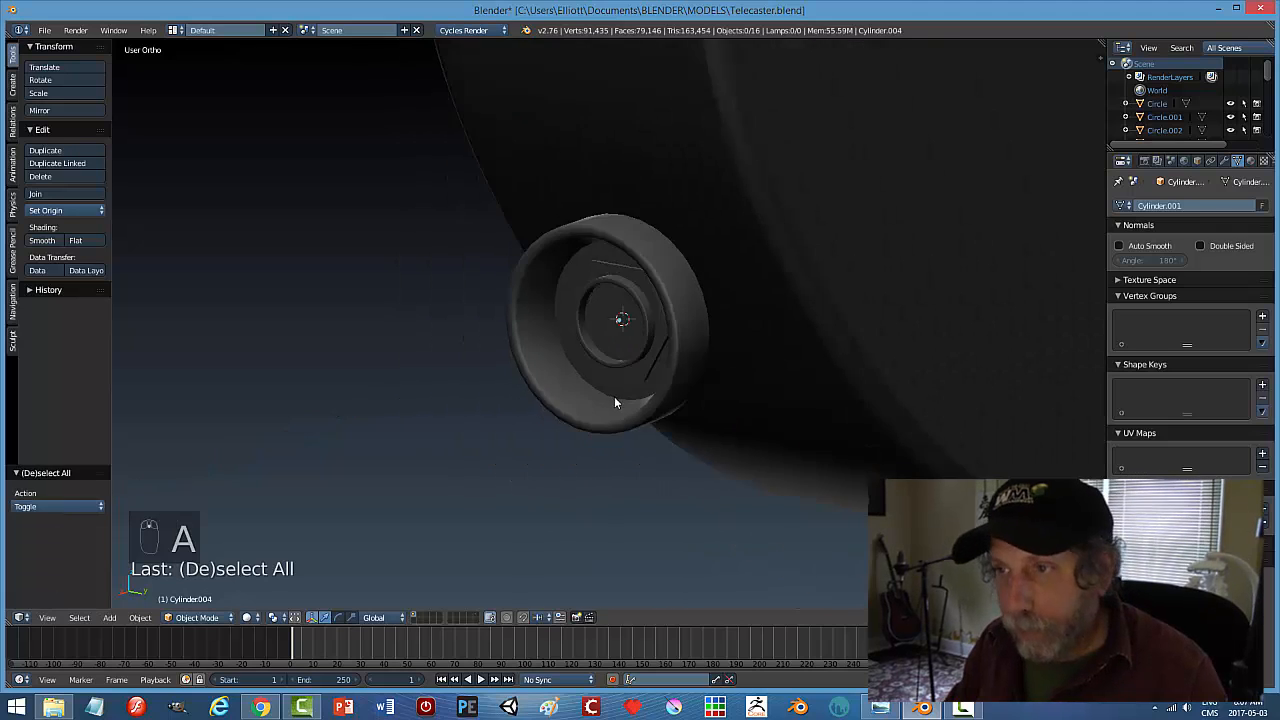
{"action": "scroll", "coordinate": [605, 356], "scroll_direction": "down", "scroll_amount": 1}
{"action": "middle_click_drag", "start_coordinate": [605, 356], "coordinate": [674, 327]}
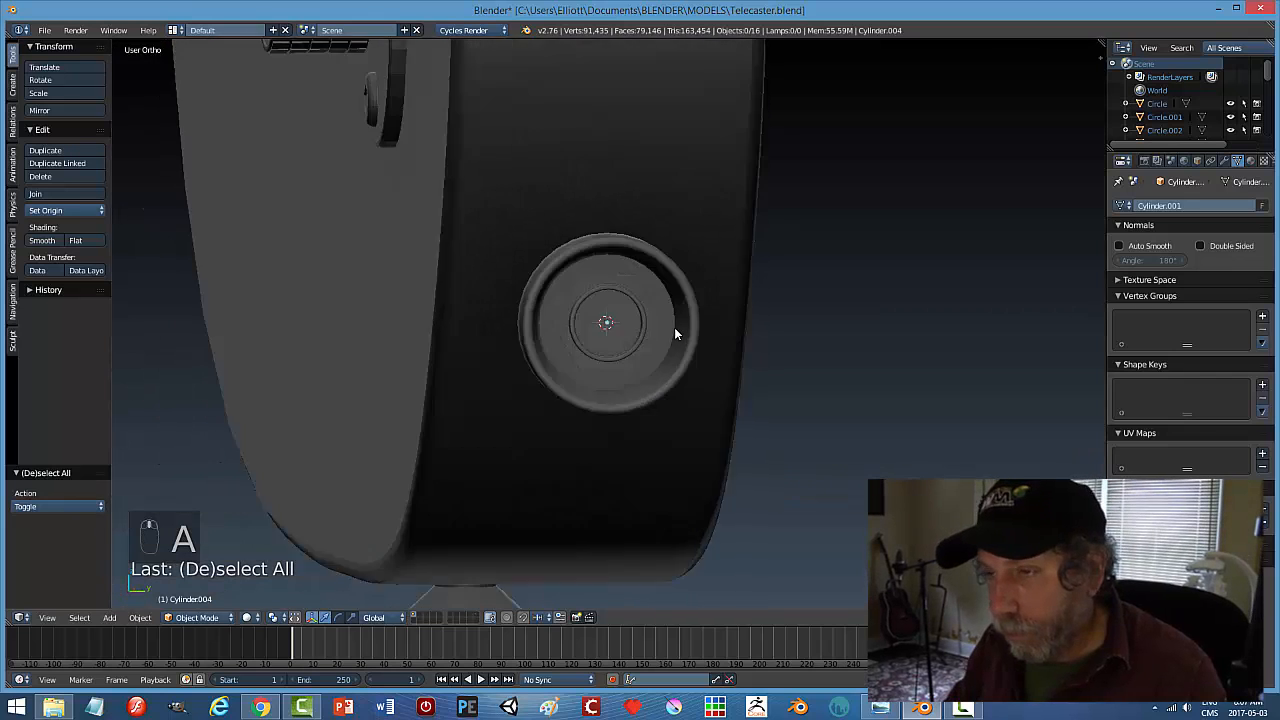
Select the hex nut, enter edit mode, and make the normals of its whole mesh consistent
{"action": "scroll", "coordinate": [662, 375], "scroll_direction": "up", "scroll_amount": 4}
{"action": "right_click", "coordinate": [670, 388]}
{"action": "scroll", "coordinate": [650, 406], "scroll_direction": "up", "scroll_amount": 1}
{"action": "middle_click_drag", "start_coordinate": [681, 442], "coordinate": [712, 401]}
{"action": "key", "text": "Tab"}
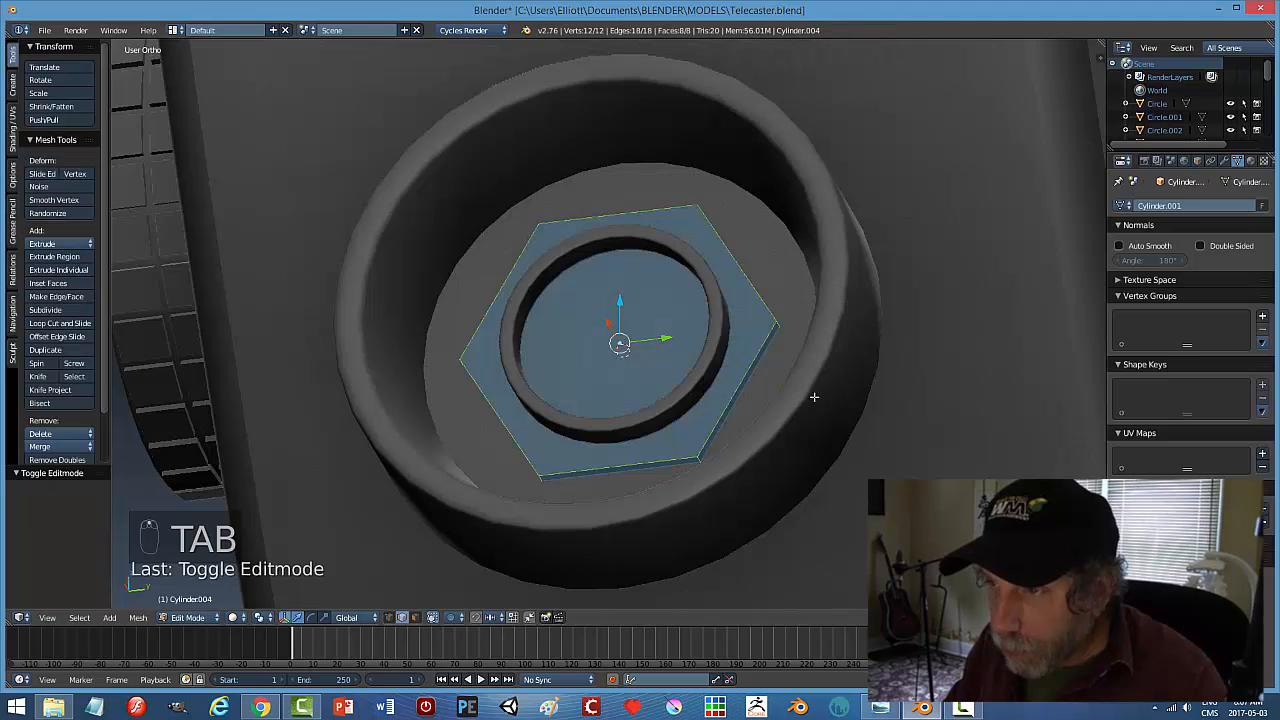
{"action": "key", "text": "a"}
{"action": "key", "text": "a"}
{"action": "key", "text": "a"}
{"action": "key", "text": "ctrl+n"}
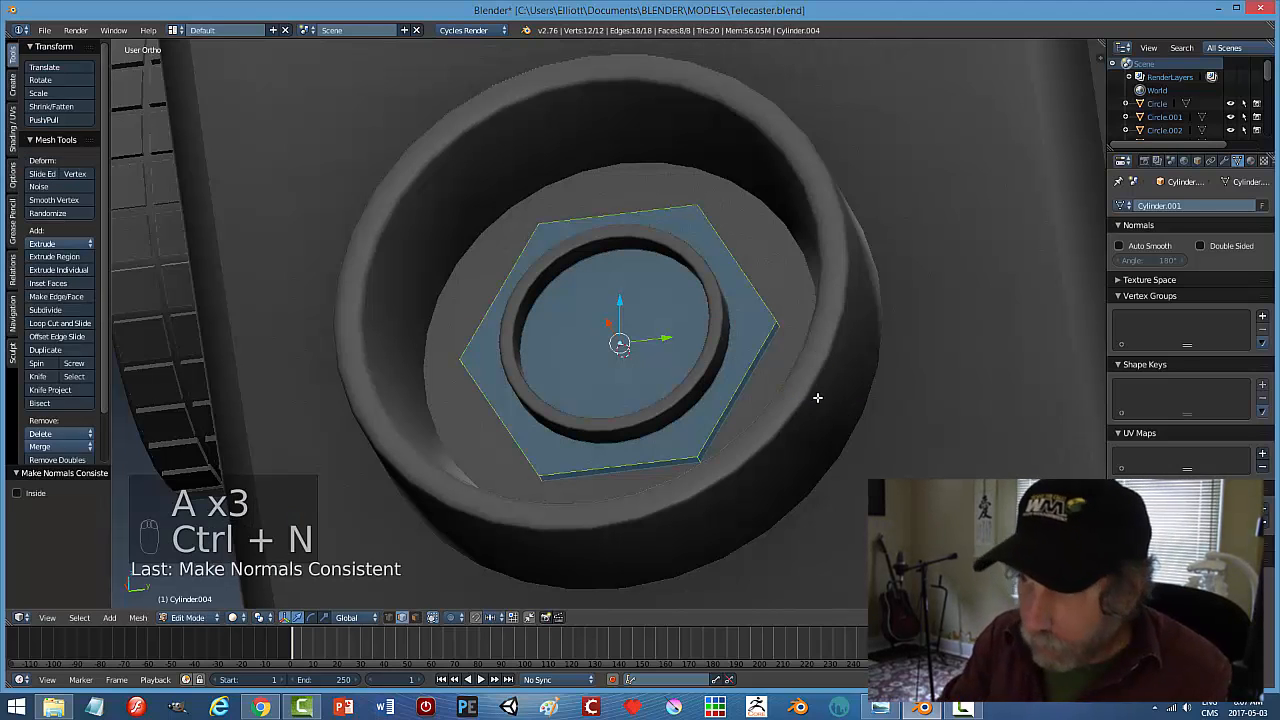
Clear the selection, switch to edge selection, and select the hexagonal outline of the nut's front face
{"action": "key", "text": "a"}
{"action": "key", "text": "ctrl+Tab"}
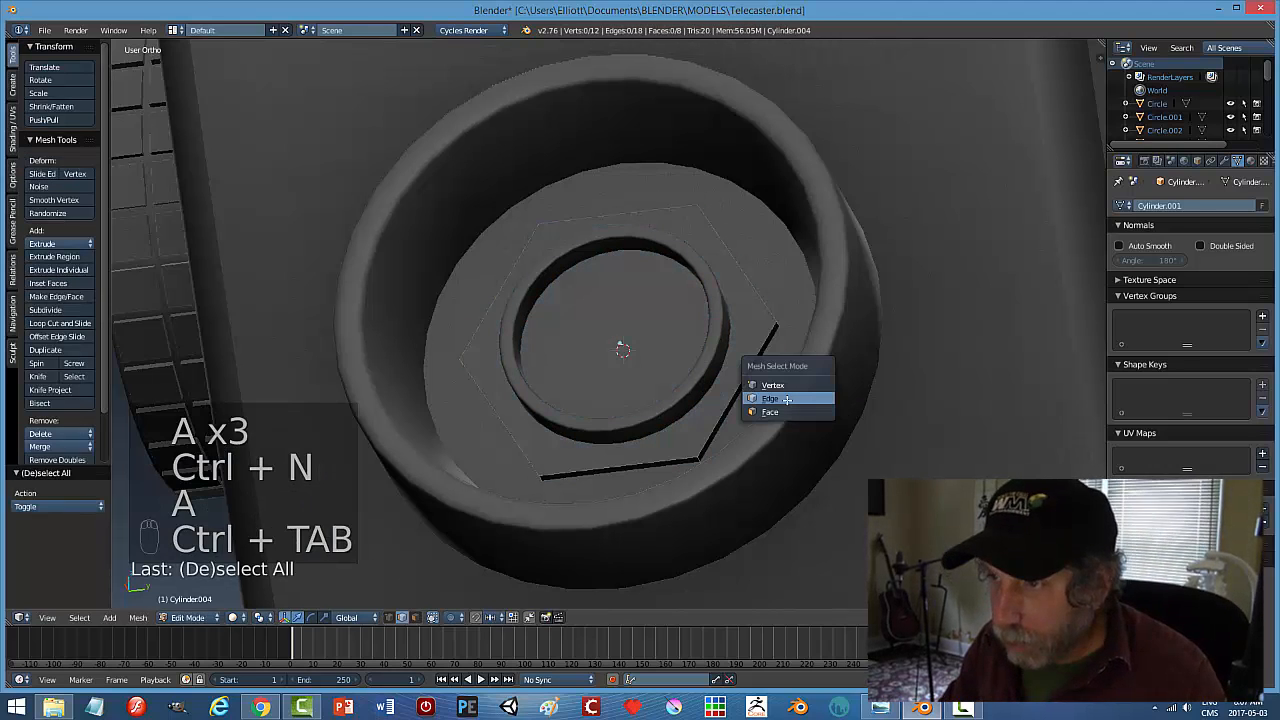
{"action": "left_click", "coordinate": [781, 398]}
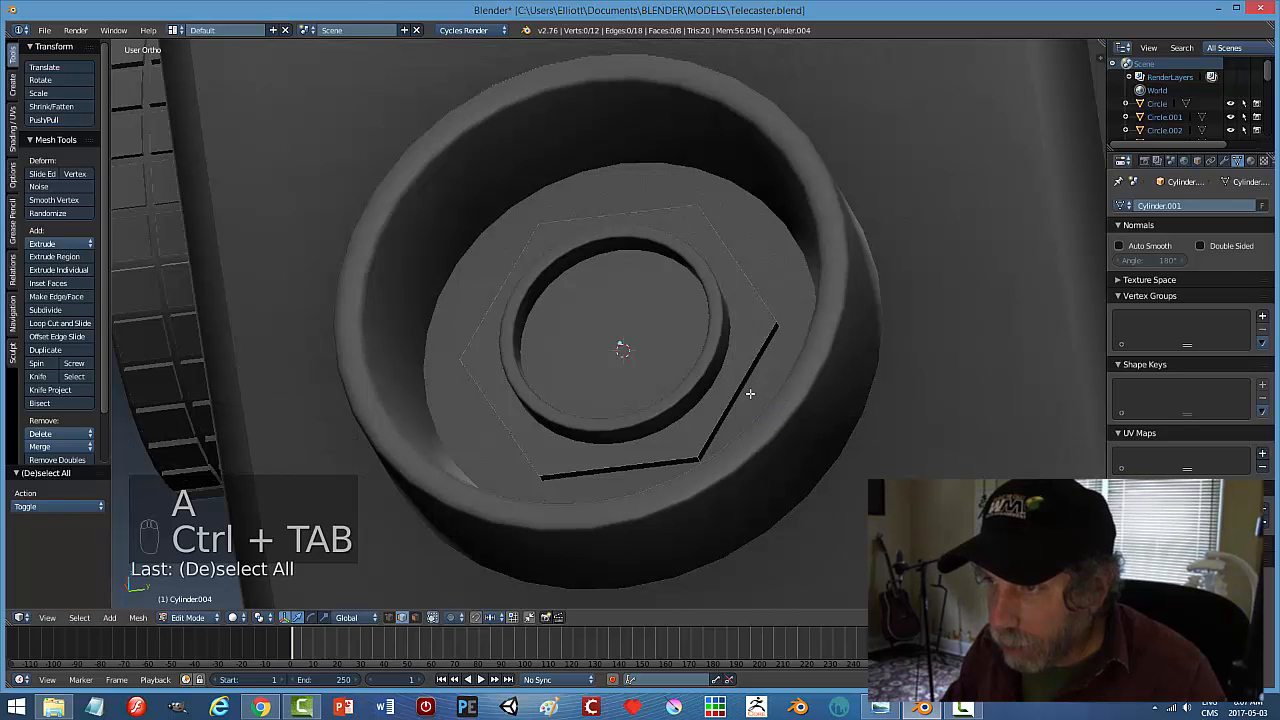
{"action": "left_click", "coordinate": [740, 382], "text": "alt"}
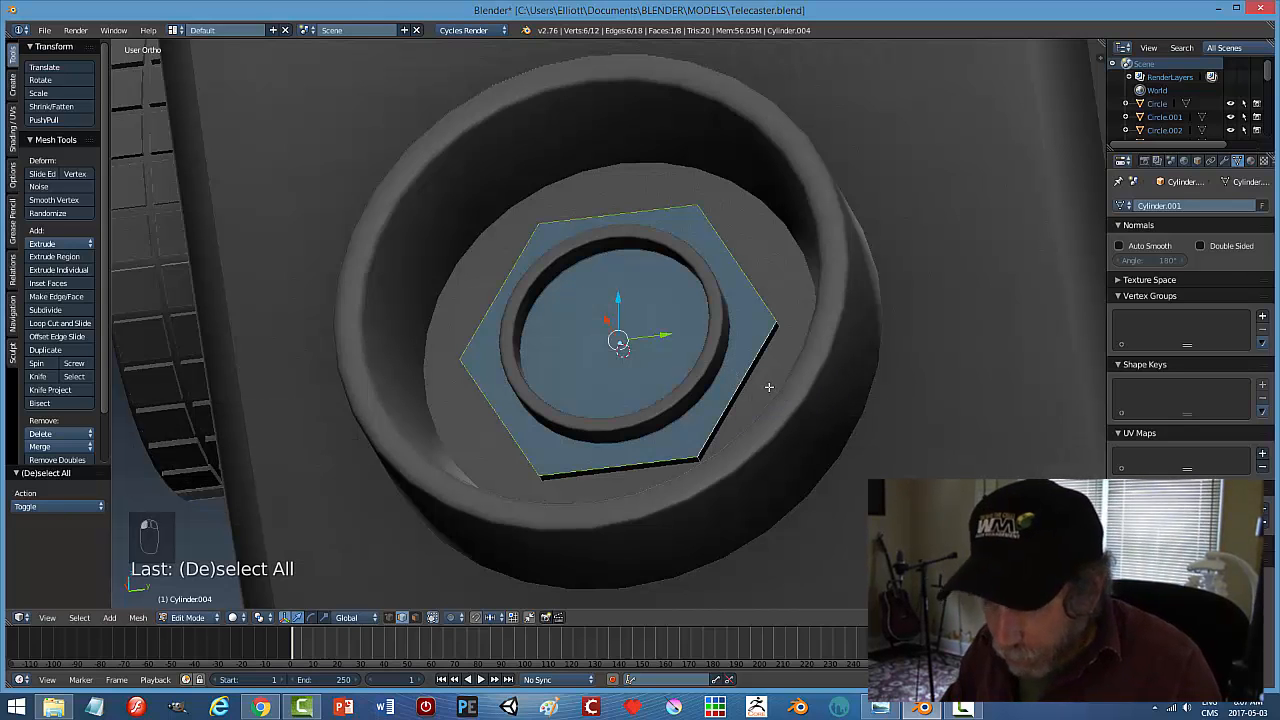
Try to bevel the nut's front outline with an offset of about 0.035, and undo the bevel
{"action": "key", "text": "ctrl+b"}
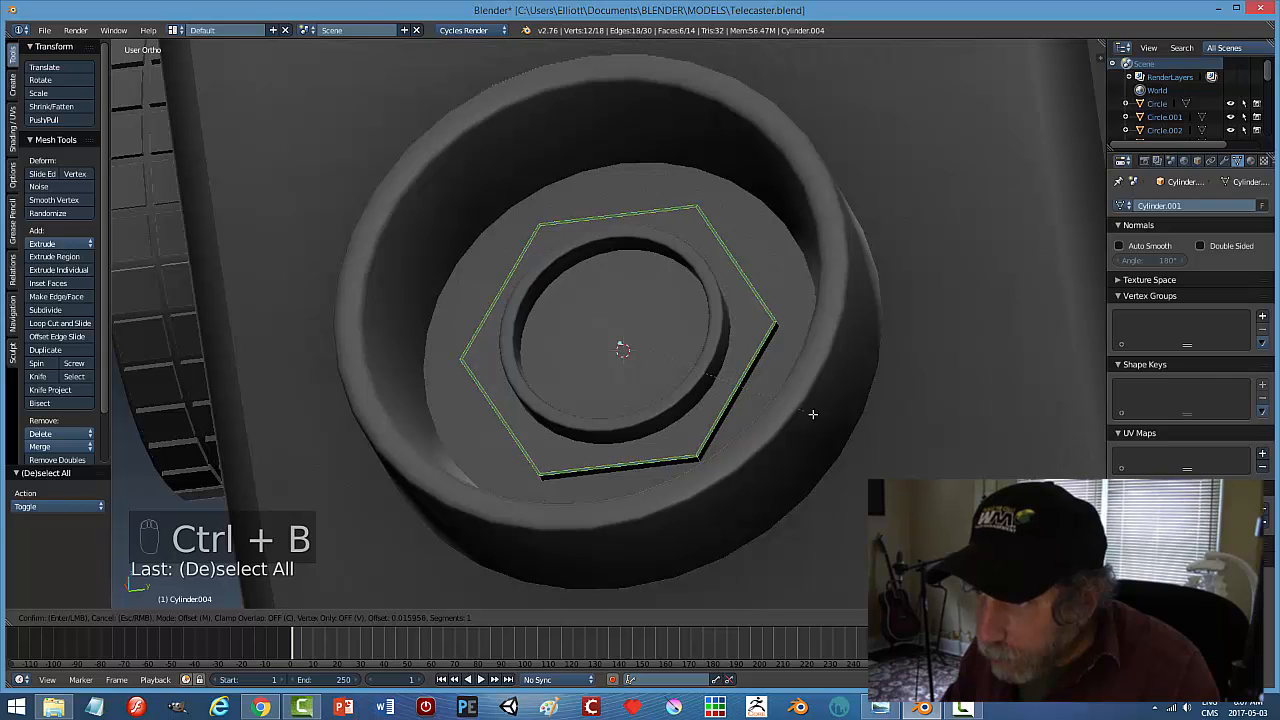
{"action": "scroll", "coordinate": [847, 428], "scroll_direction": "up", "scroll_amount": 2}
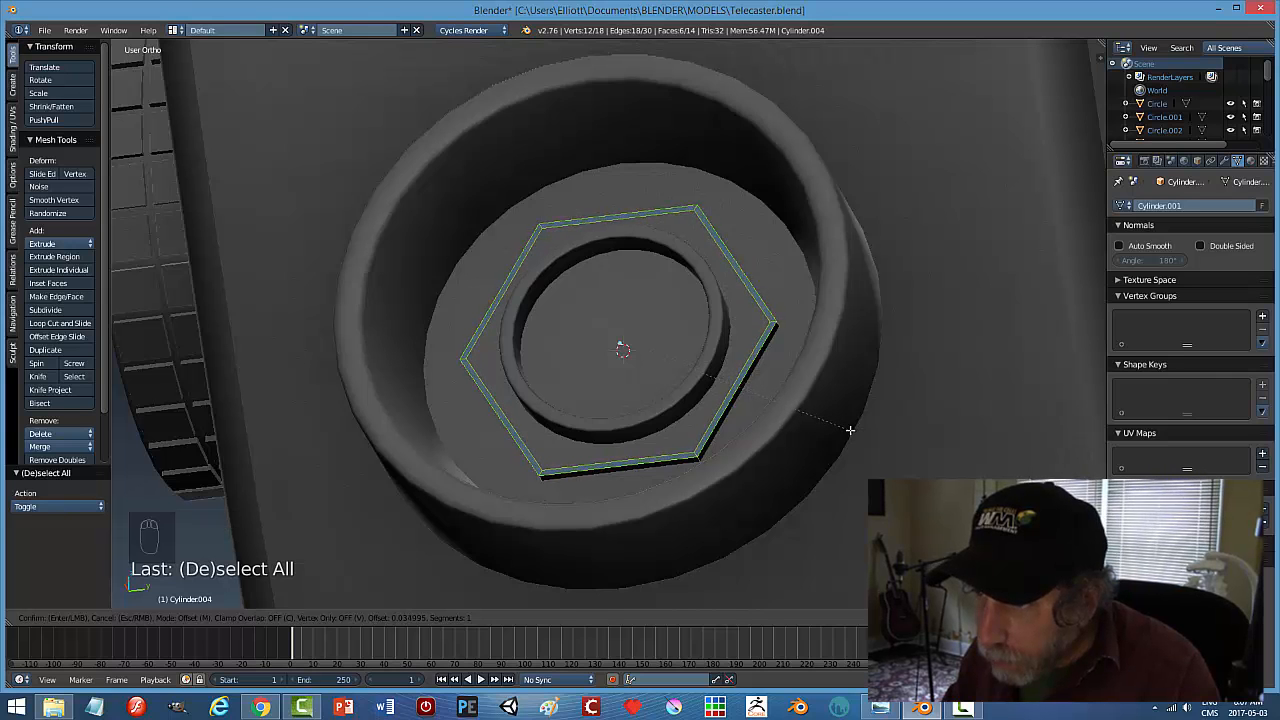
{"action": "left_click", "coordinate": [848, 429]}
{"action": "middle_click_drag", "start_coordinate": [850, 430], "coordinate": [671, 280]}
{"action": "key", "text": "ctrl+z"}
Apply the hex nut's scale in object mode and return to editing its mesh
{"action": "key", "text": "Tab"}
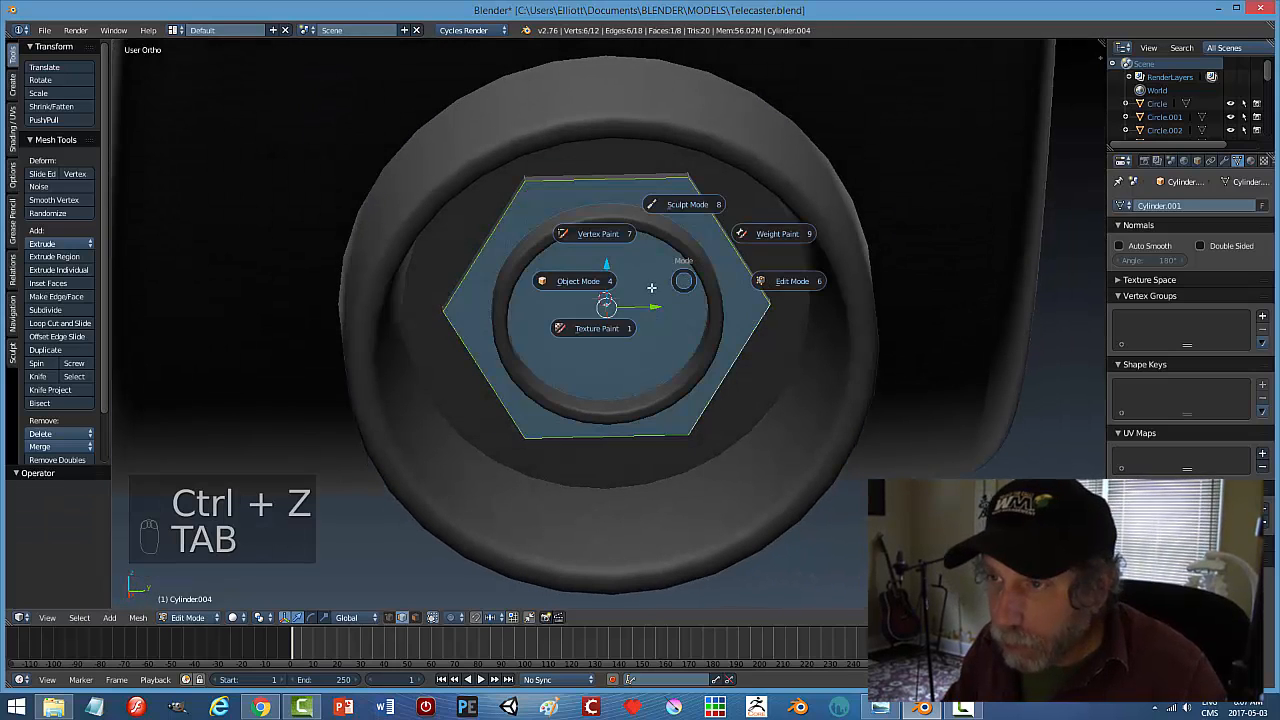
{"action": "left_click", "coordinate": [140, 617]}
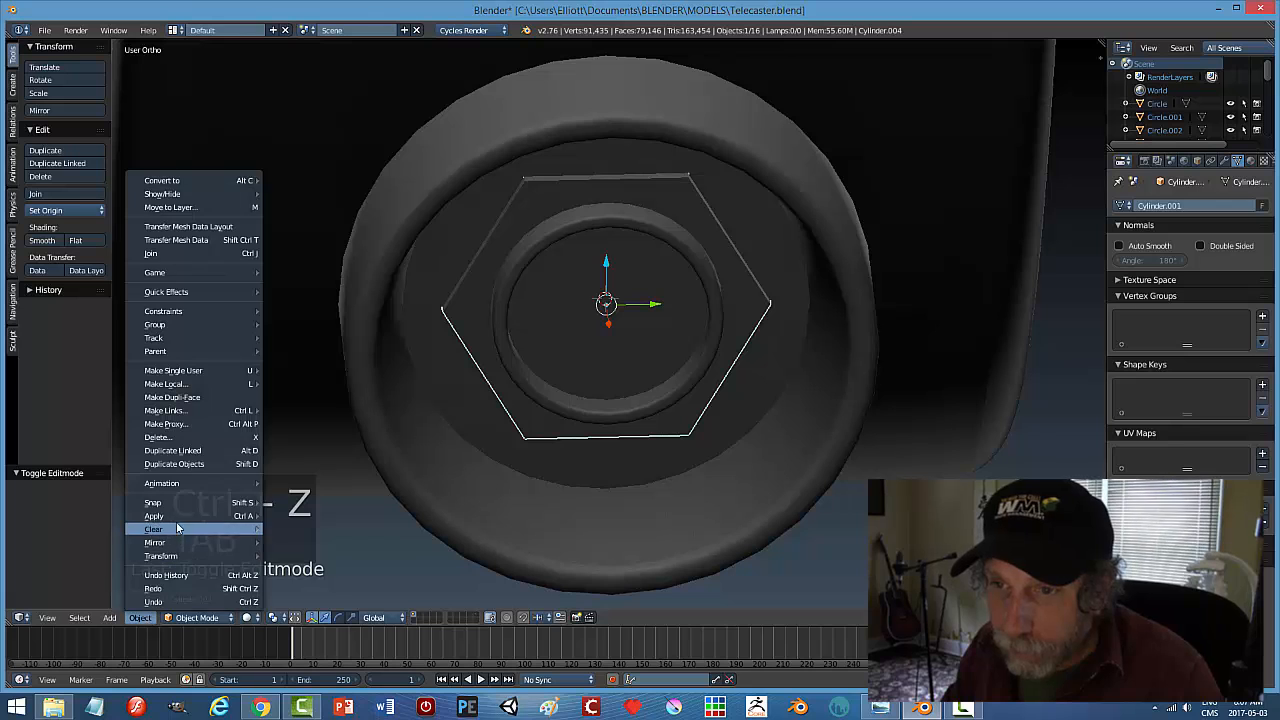
{"action": "mouse_move", "coordinate": [200, 516]}
{"action": "left_click", "coordinate": [310, 556]}
{"action": "key", "text": "Tab"}
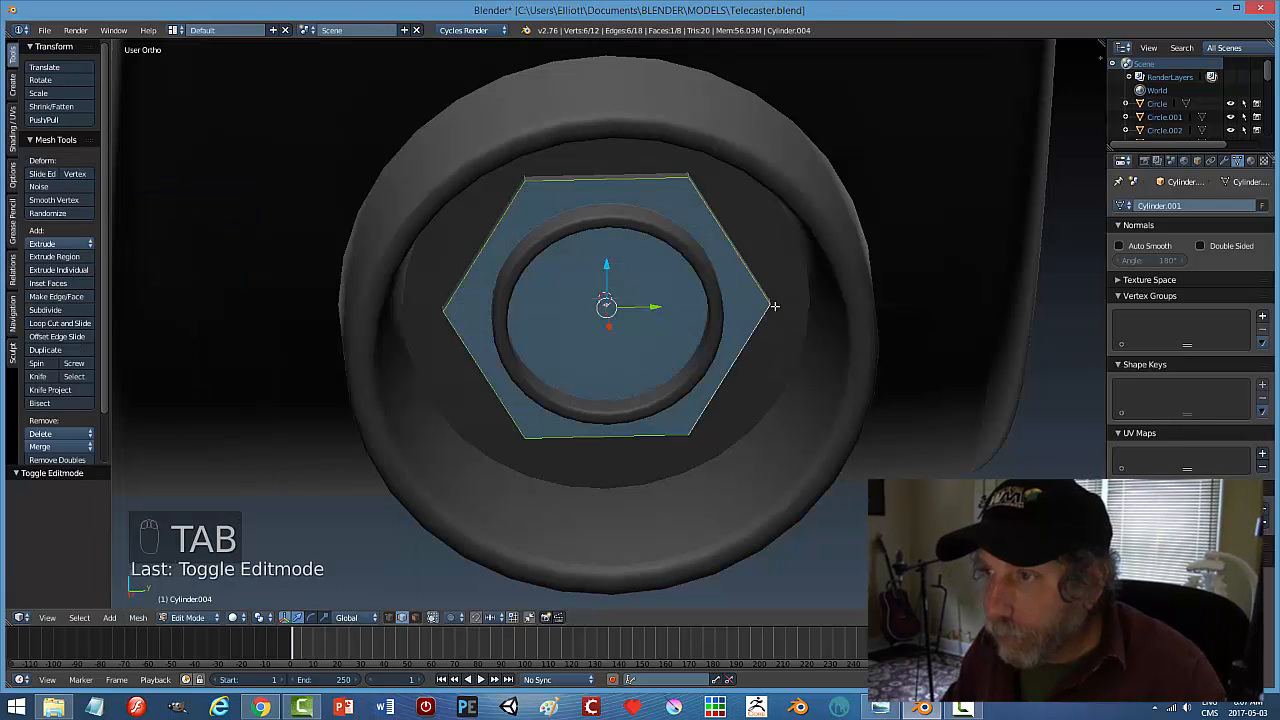
Bevel the nut's front outline with 3 segments and an offset of about 0.0009, then return to object mode with nothing selected
{"action": "middle_click_drag", "start_coordinate": [806, 410], "coordinate": [783, 326]}
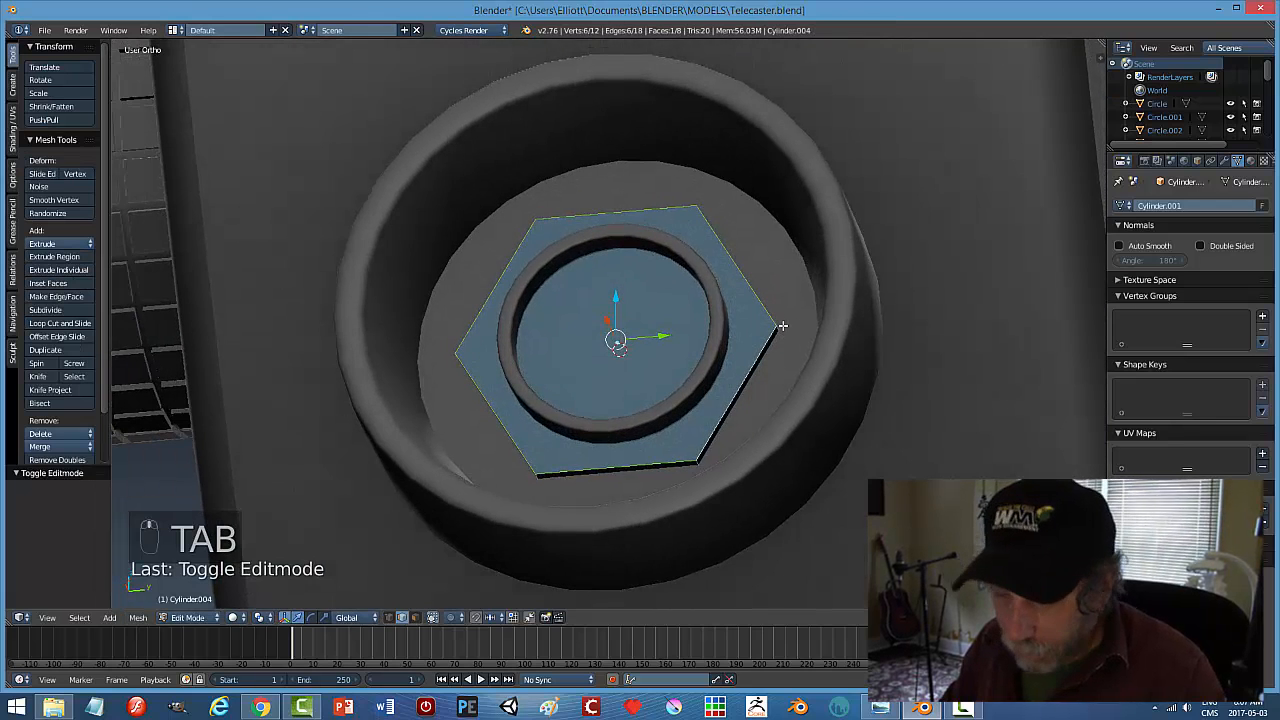
{"action": "key", "text": "ctrl+b"}
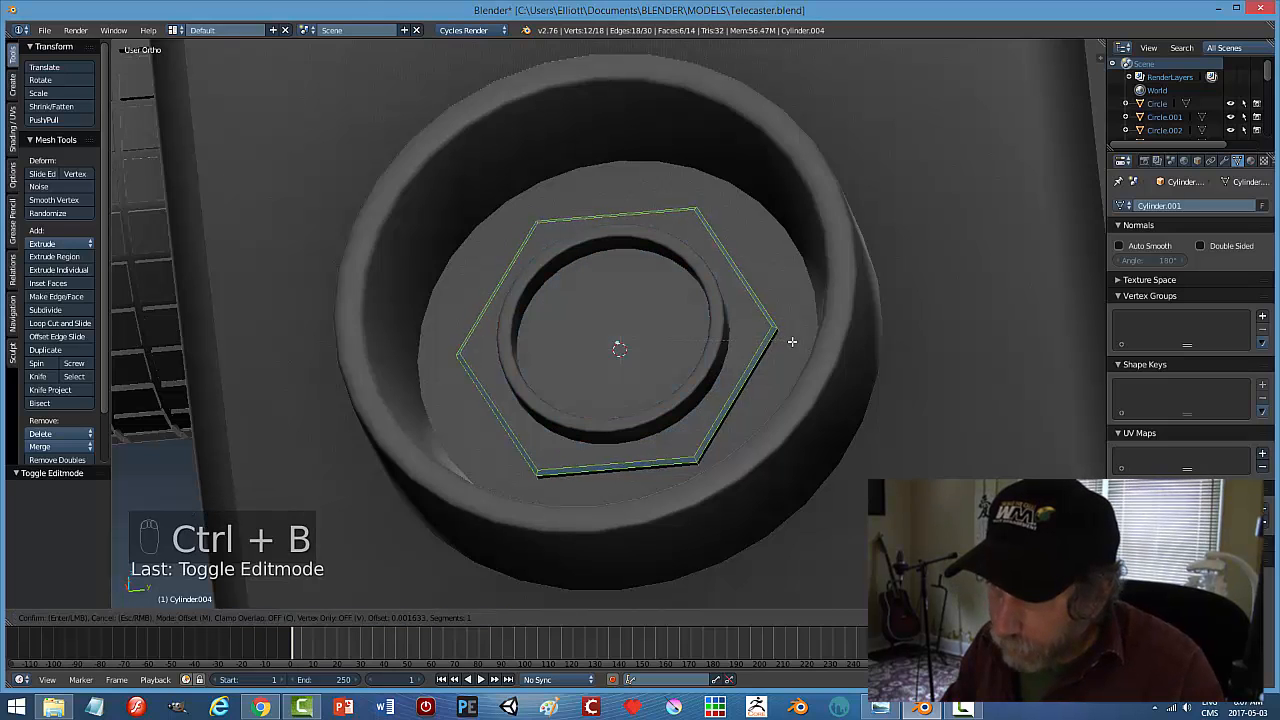
{"action": "scroll", "coordinate": [791, 341], "scroll_direction": "up", "scroll_amount": 2}
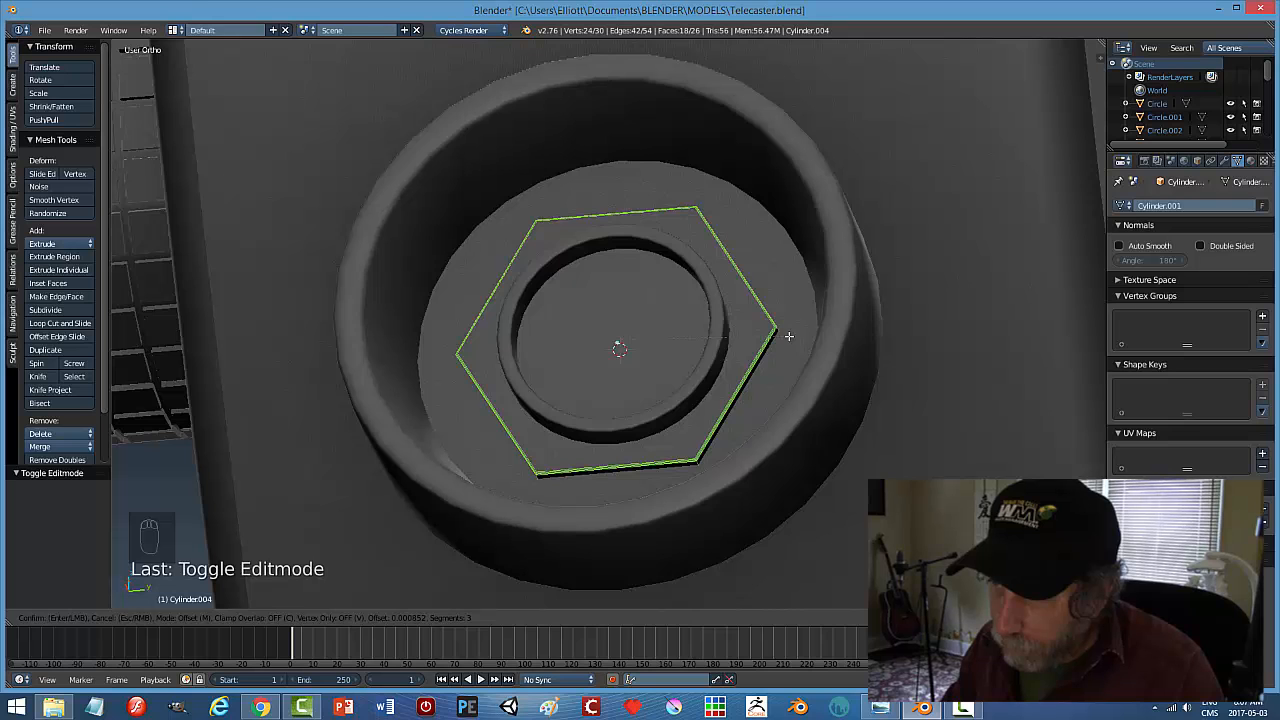
{"action": "left_click", "coordinate": [789, 337]}
{"action": "key", "text": "a"}
{"action": "key", "text": "Tab"}
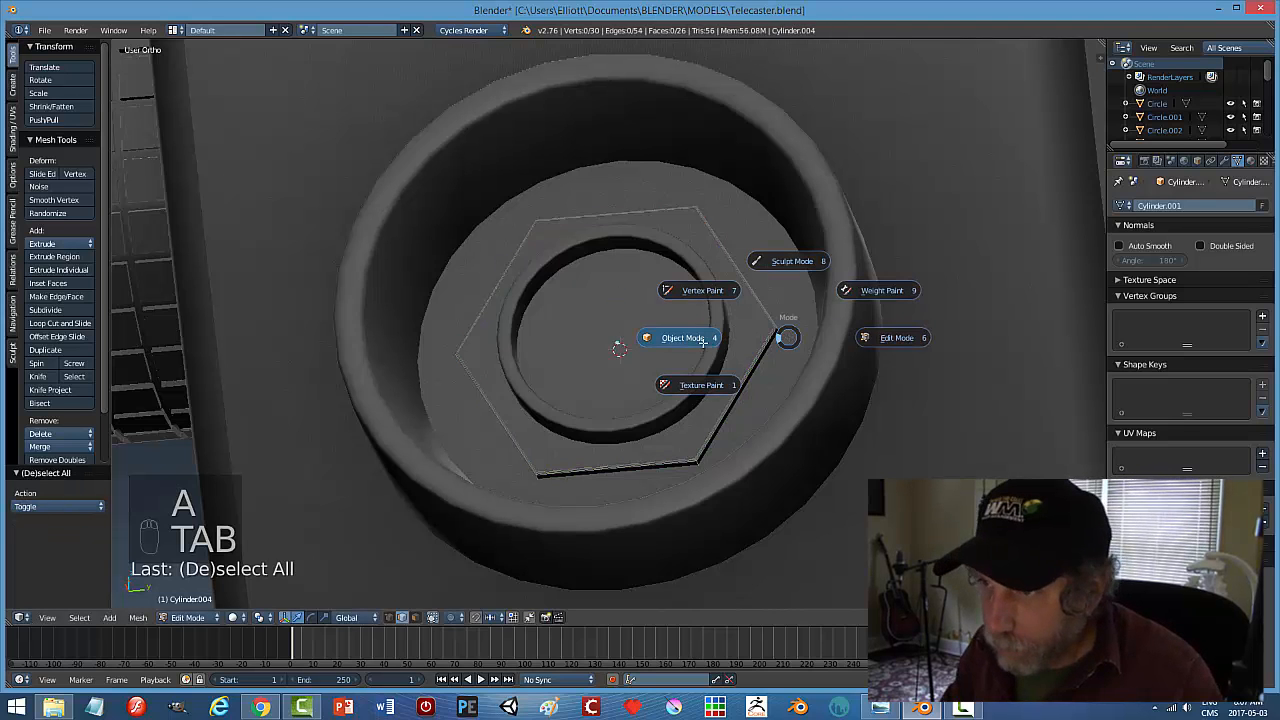
{"action": "key", "text": "a"}
Check the bevelled nut inside the socket and save the Telecaster file
{"action": "scroll", "coordinate": [788, 380], "scroll_direction": "down", "scroll_amount": 2}
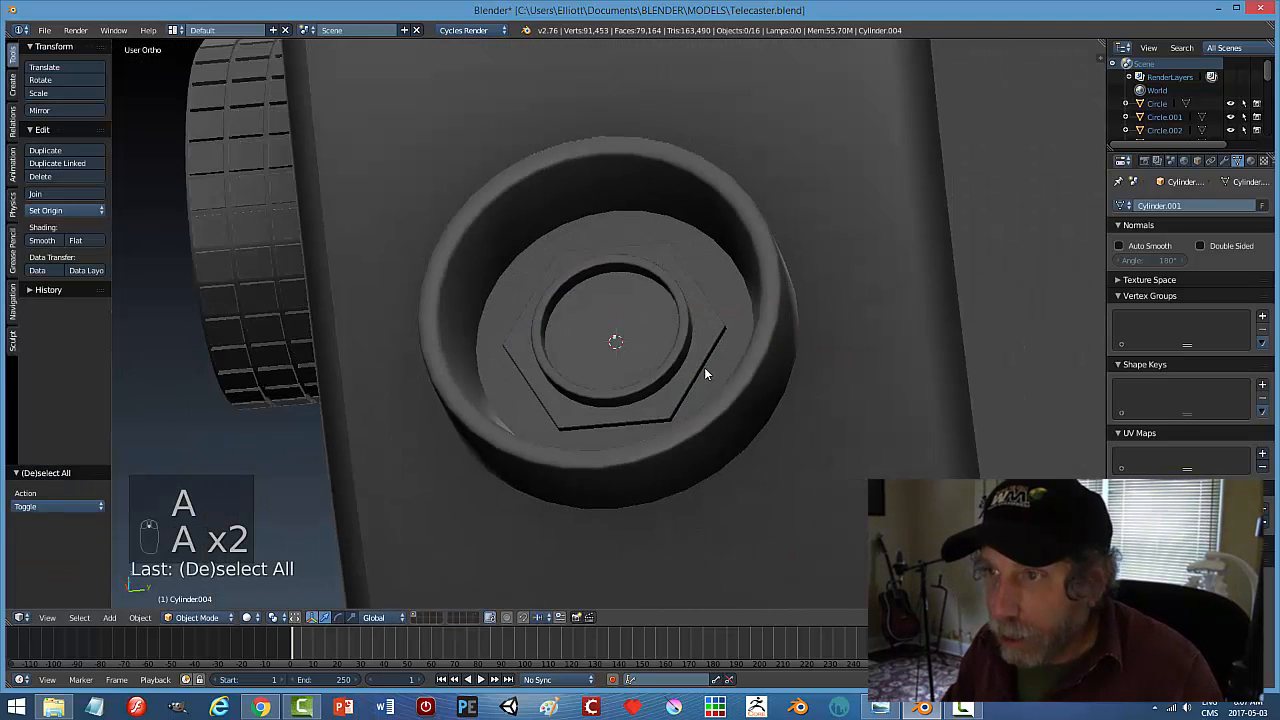
{"action": "middle_click_drag", "start_coordinate": [704, 367], "coordinate": [731, 374]}
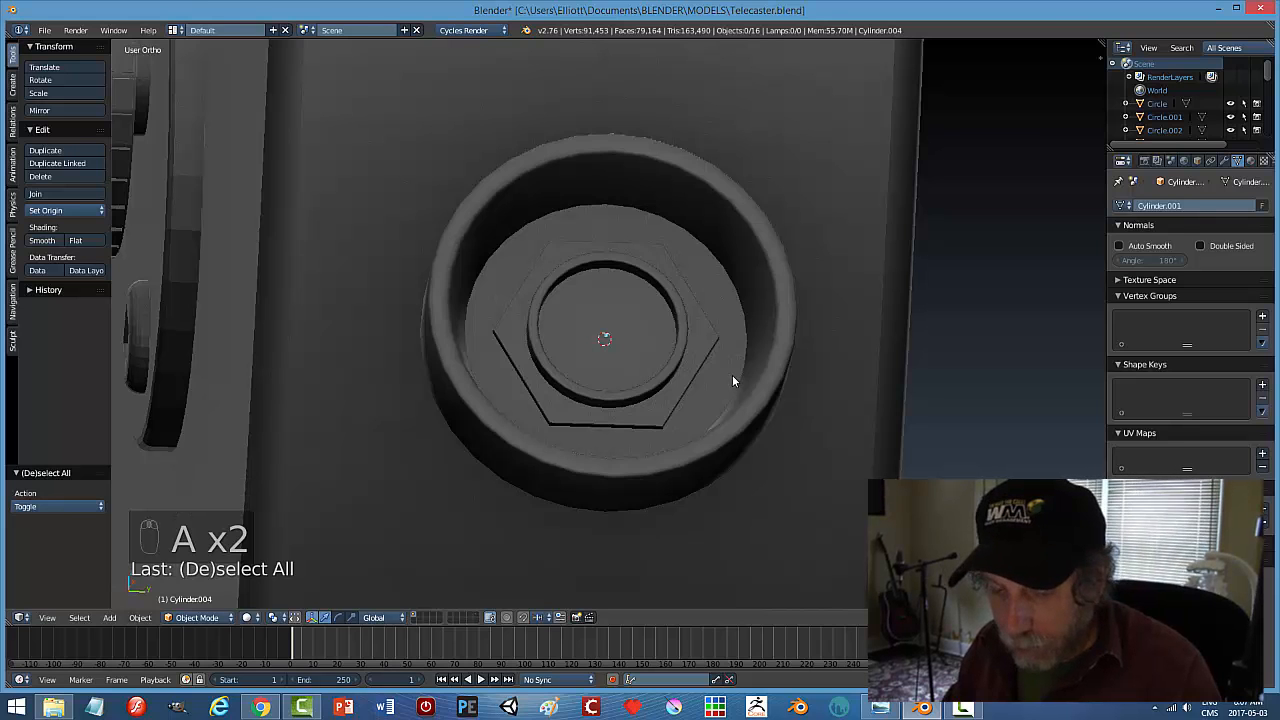
{"action": "key", "text": "ctrl+s"}
Thicken the hex nut along X by a factor of about 2.946 and deselect it
{"action": "scroll", "coordinate": [728, 400], "scroll_direction": "down", "scroll_amount": 2}
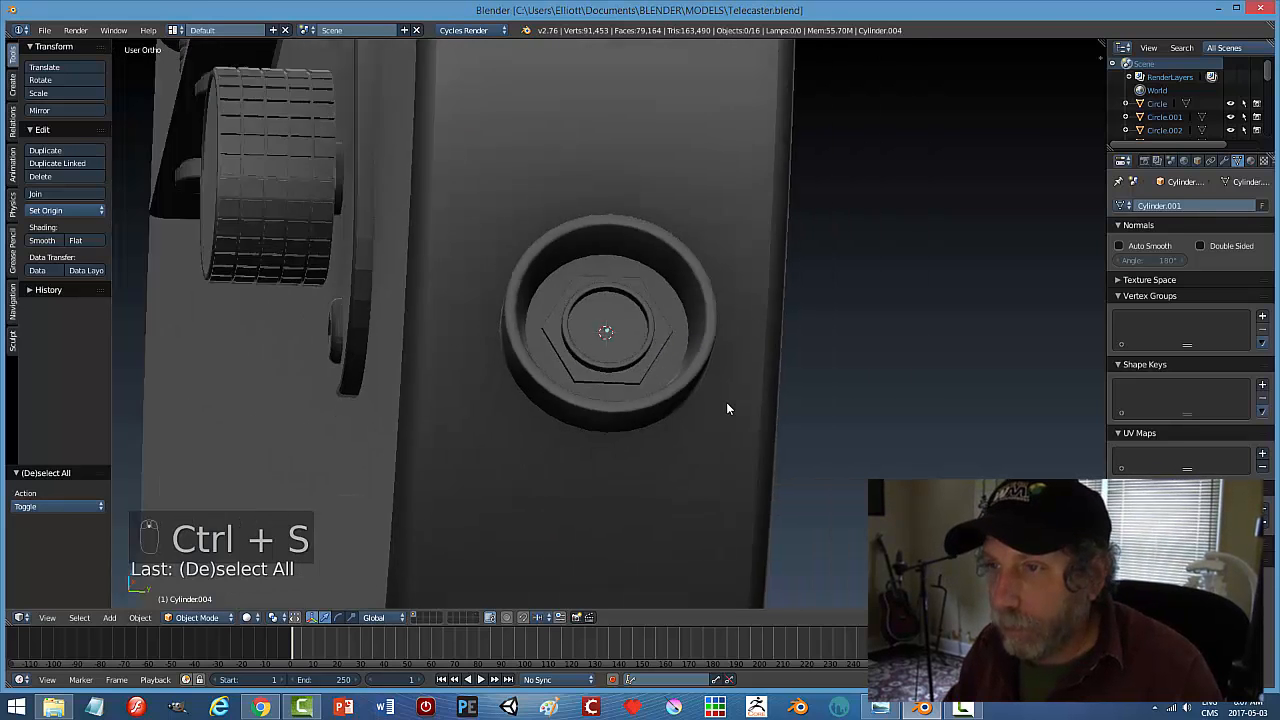
{"action": "mouse_move", "coordinate": [726, 402]}
{"action": "middle_mouse_down"}
{"action": "mouse_move", "coordinate": [700, 426]}
{"action": "mouse_move", "coordinate": [691, 391]}
{"action": "mouse_move", "coordinate": [640, 375]}
{"action": "mouse_move", "coordinate": [662, 396]}
{"action": "mouse_move", "coordinate": [647, 409]}
{"action": "middle_mouse_up"}
{"action": "right_click", "coordinate": [640, 375]}
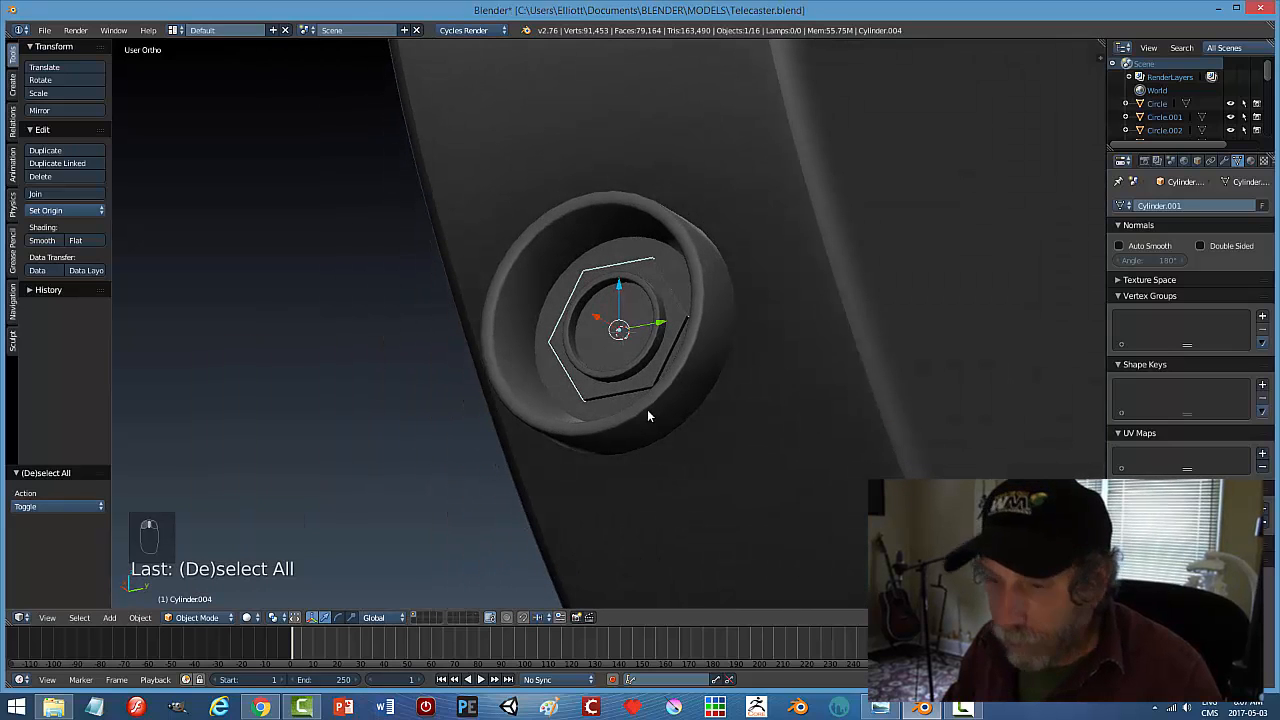
{"action": "key", "text": "s"}
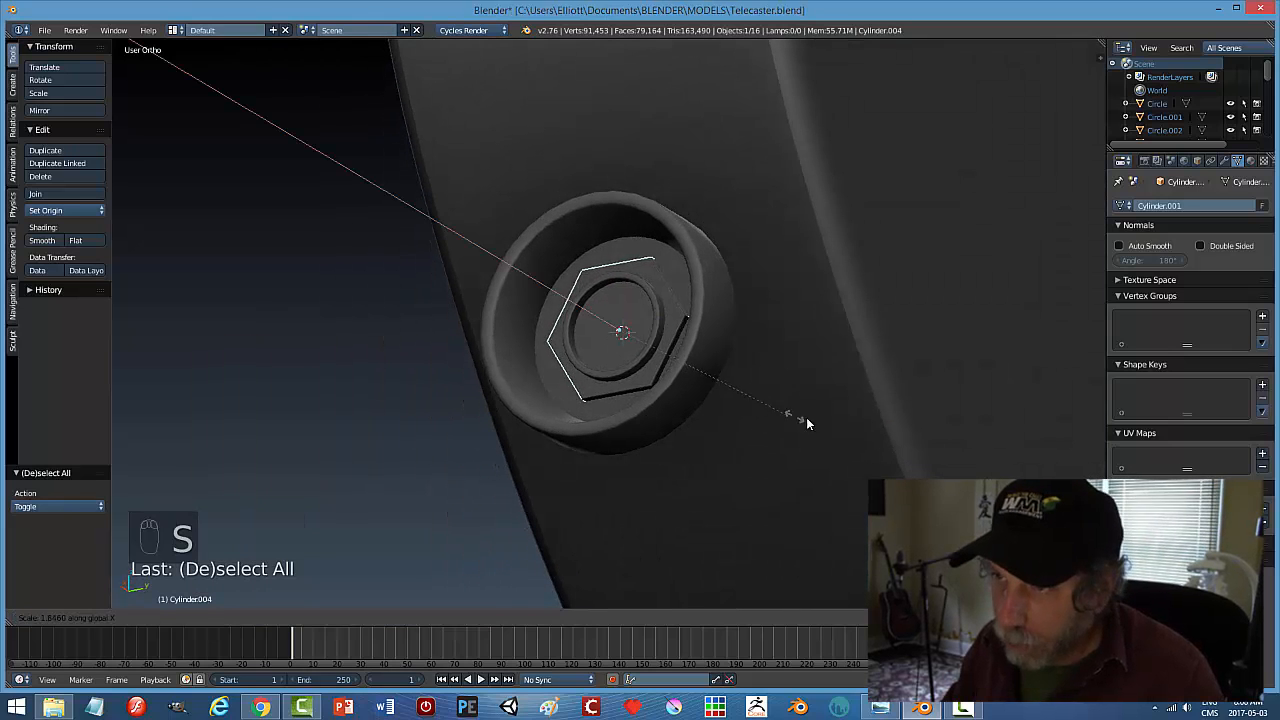
{"action": "left_click", "coordinate": [898, 446]}
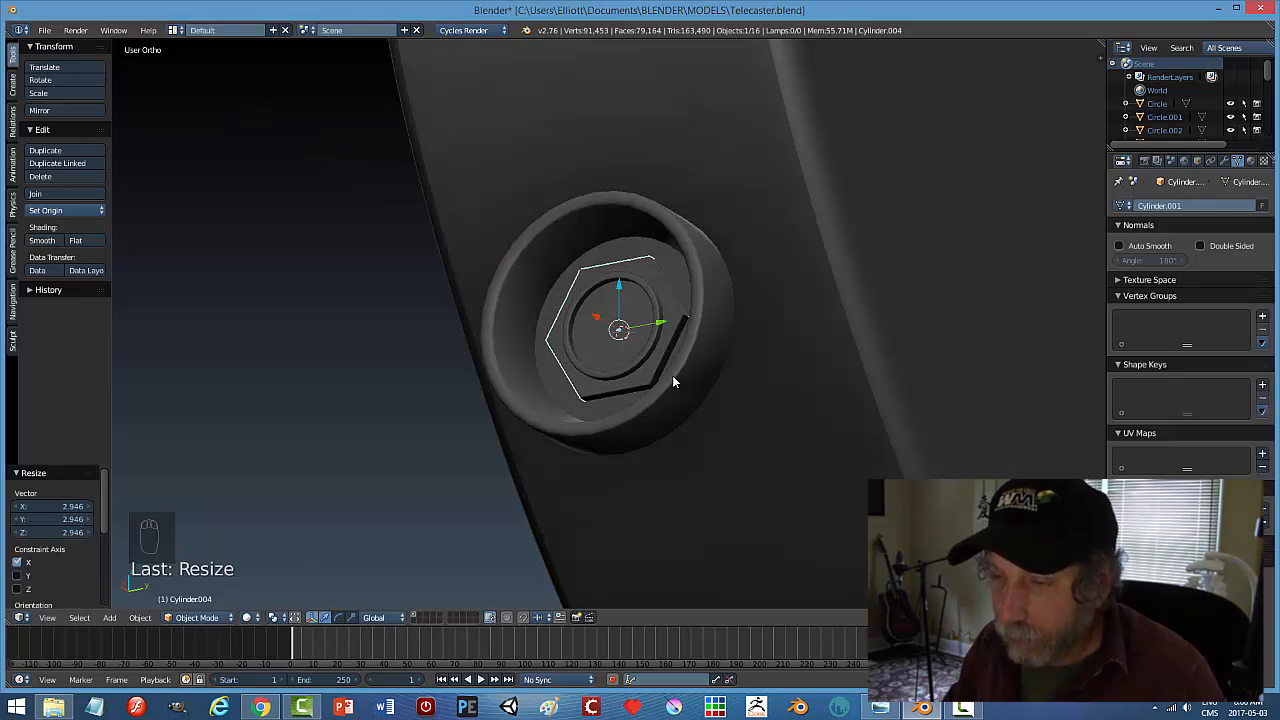
{"action": "key", "text": "a"}
{"action": "key", "text": "Tab"}
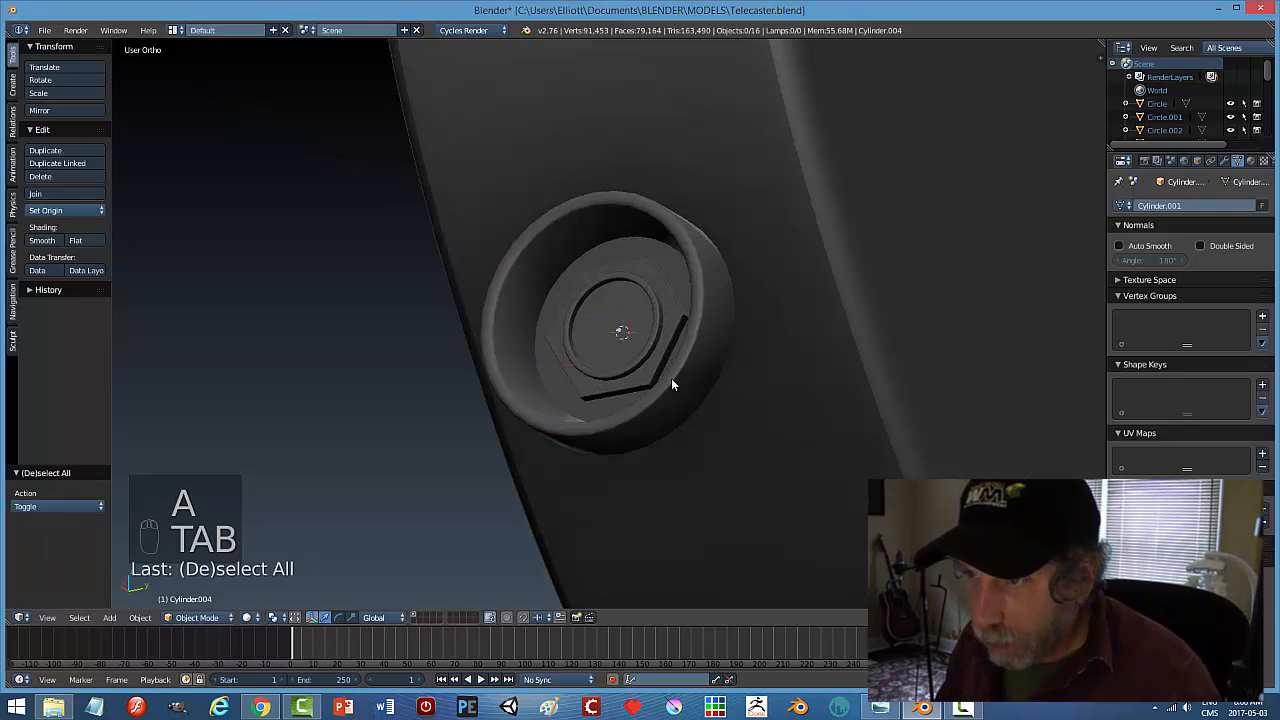
Select the hex nut and the jack's ring object and join them into one object
{"action": "scroll", "coordinate": [670, 375], "scroll_direction": "down", "scroll_amount": 5}
{"action": "middle_click_drag", "start_coordinate": [669, 372], "coordinate": [631, 323]}
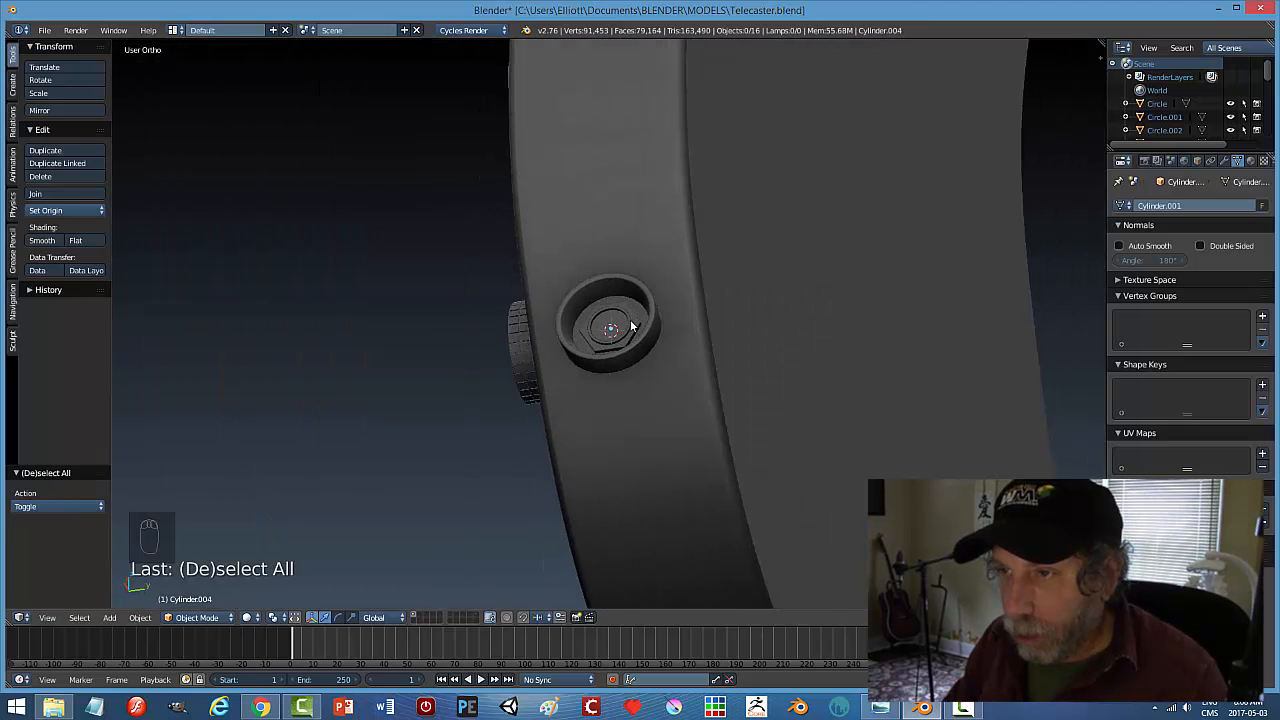
{"action": "right_click", "coordinate": [643, 323]}
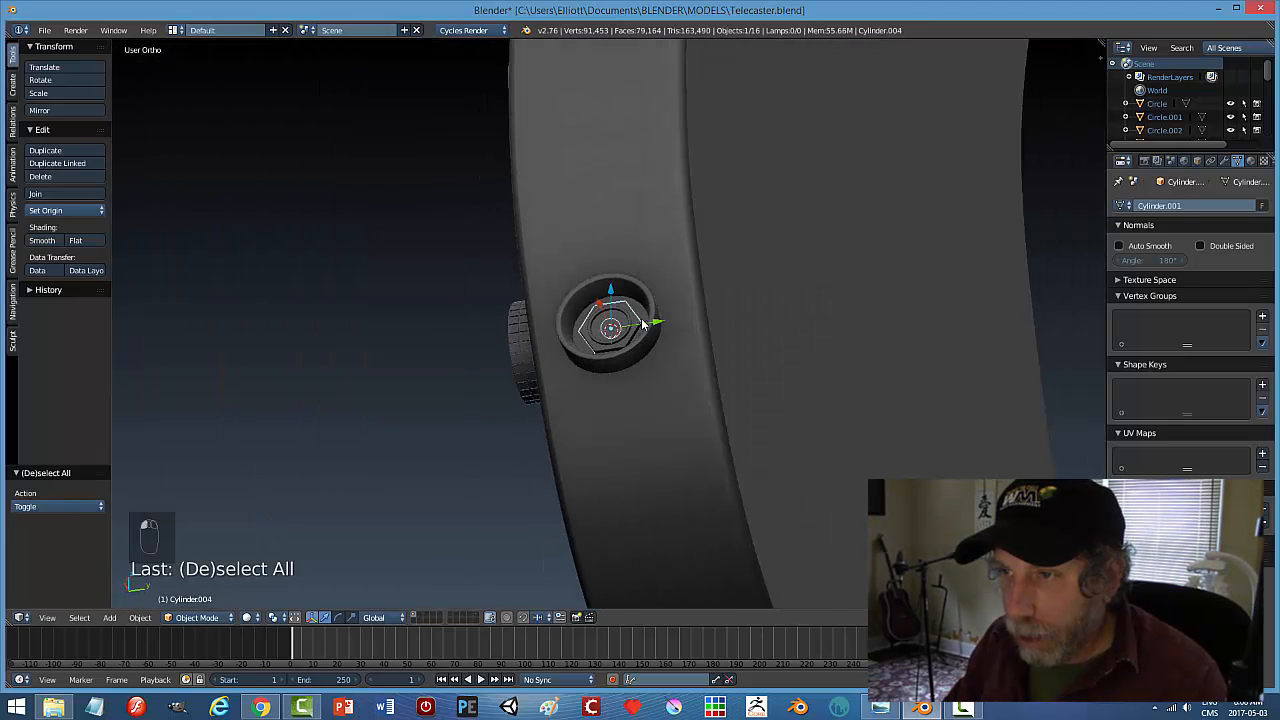
{"action": "right_click", "coordinate": [646, 292], "text": "shift"}
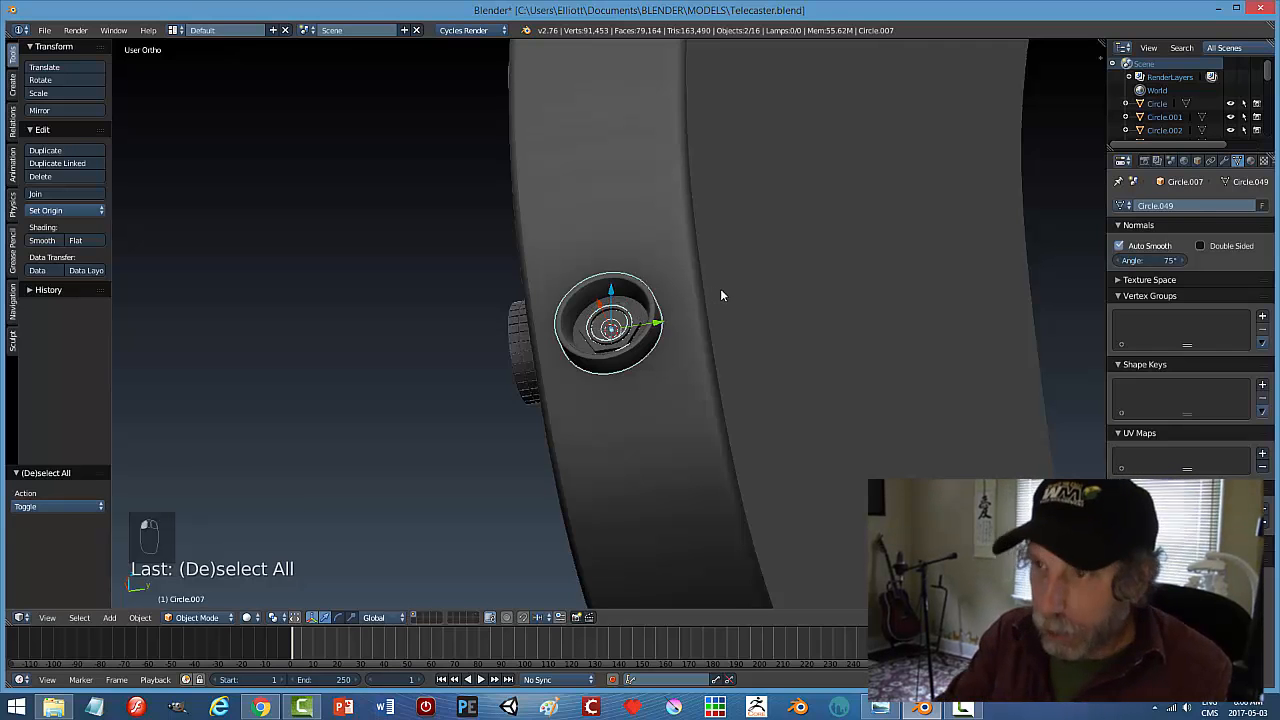
{"action": "key", "text": "ctrl+j"}
Move the joined jack by about -0.045 along the global X axis, into the body's side
{"action": "middle_click_drag", "start_coordinate": [701, 308], "coordinate": [630, 290]}
{"action": "key", "text": "g"}
{"action": "key", "text": "x"}
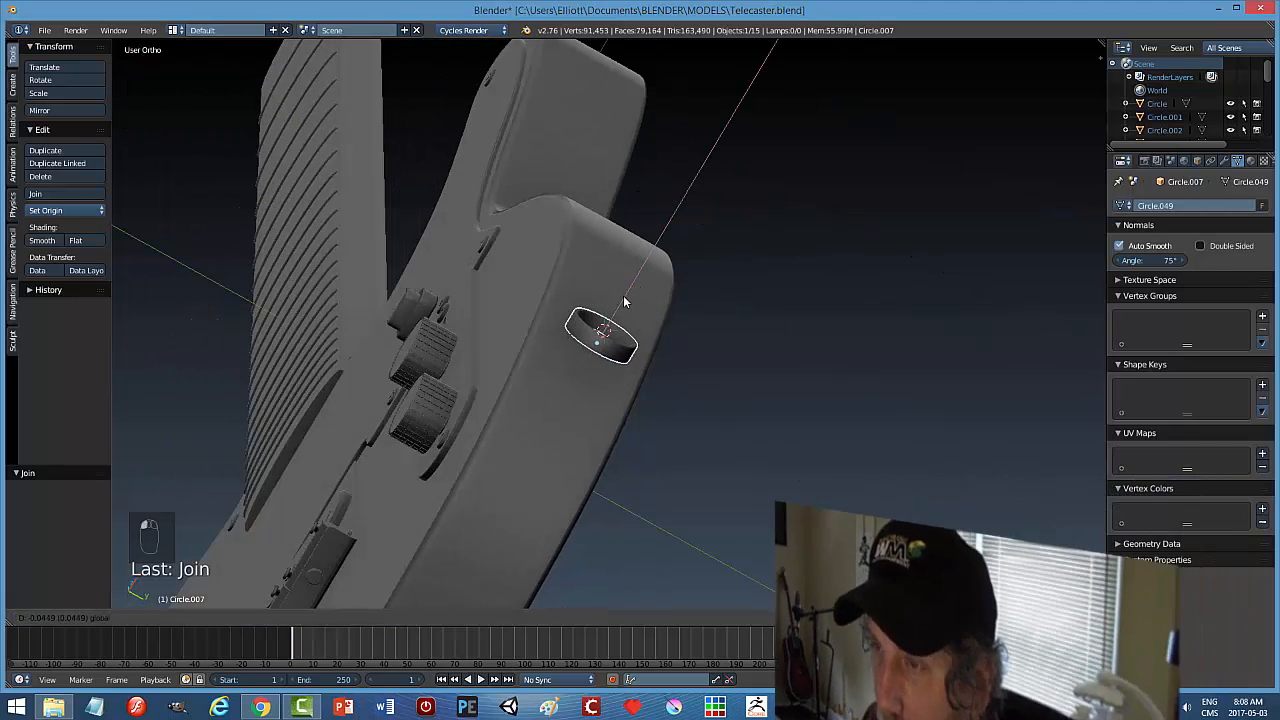
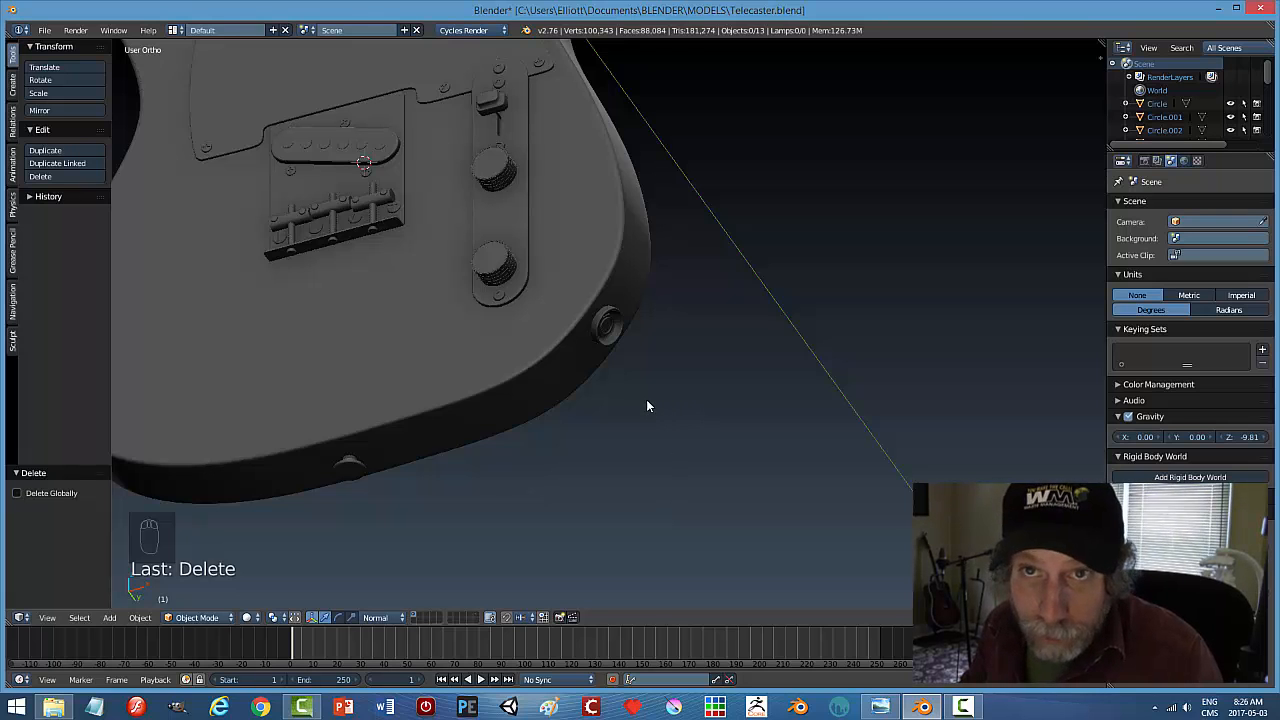
Duplicate the guitar body in place and move the copy to layer 11
{"action": "right_click", "coordinate": [607, 326]}
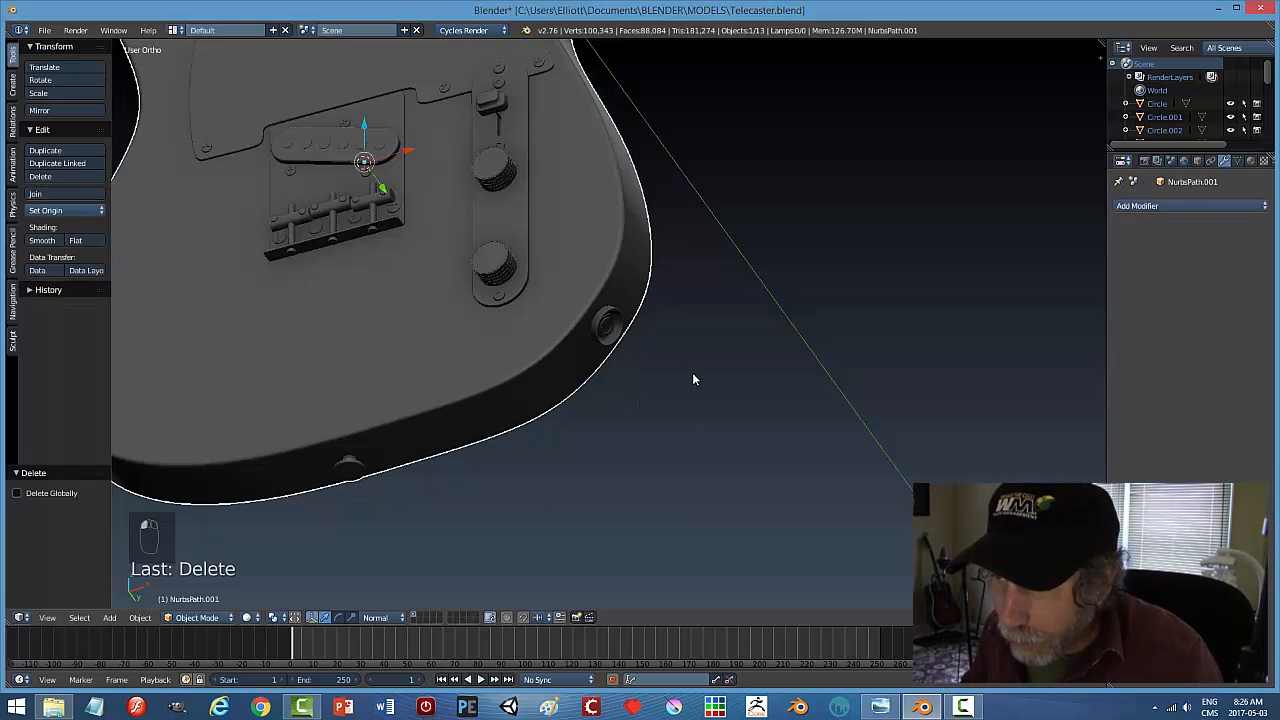
{"action": "middle_click_drag", "start_coordinate": [691, 374], "coordinate": [645, 377]}
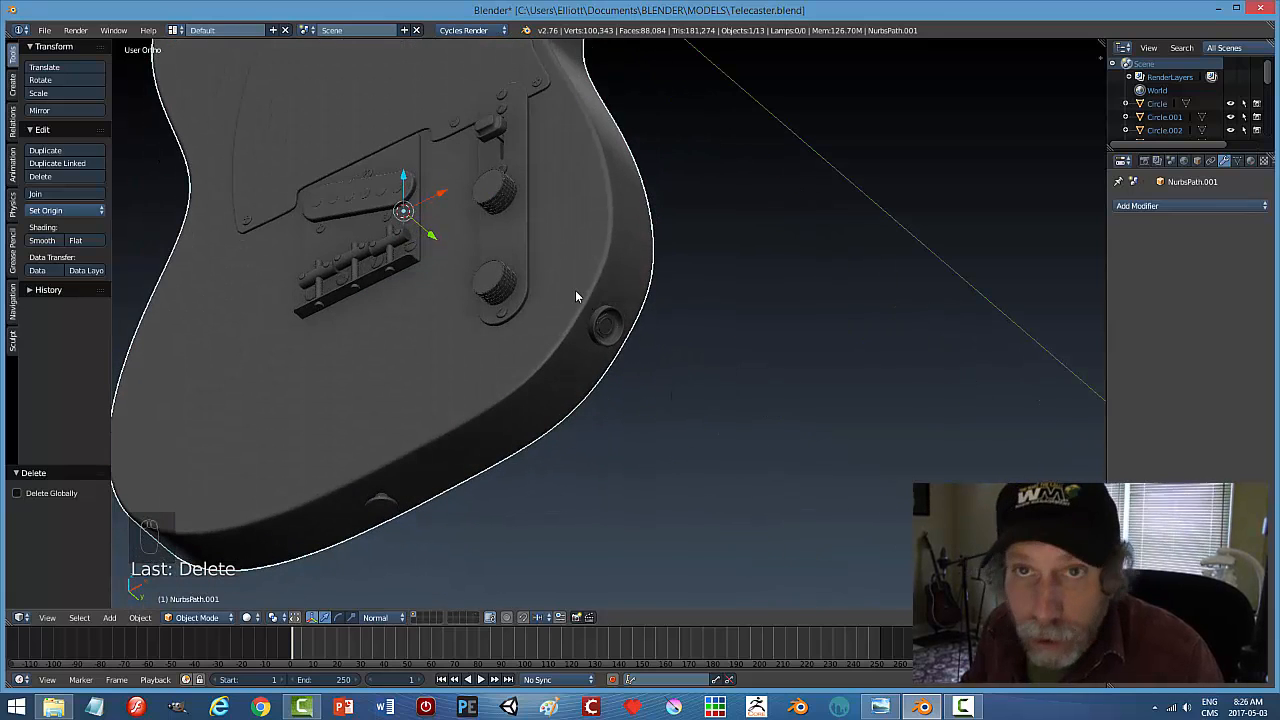
{"action": "mouse_move", "coordinate": [630, 390]}
{"action": "middle_mouse_down"}
{"action": "mouse_move", "coordinate": [580, 414]}
{"action": "mouse_move", "coordinate": [651, 434]}
{"action": "mouse_move", "coordinate": [686, 400]}
{"action": "mouse_move", "coordinate": [693, 369]}
{"action": "mouse_move", "coordinate": [649, 391]}
{"action": "middle_mouse_up"}
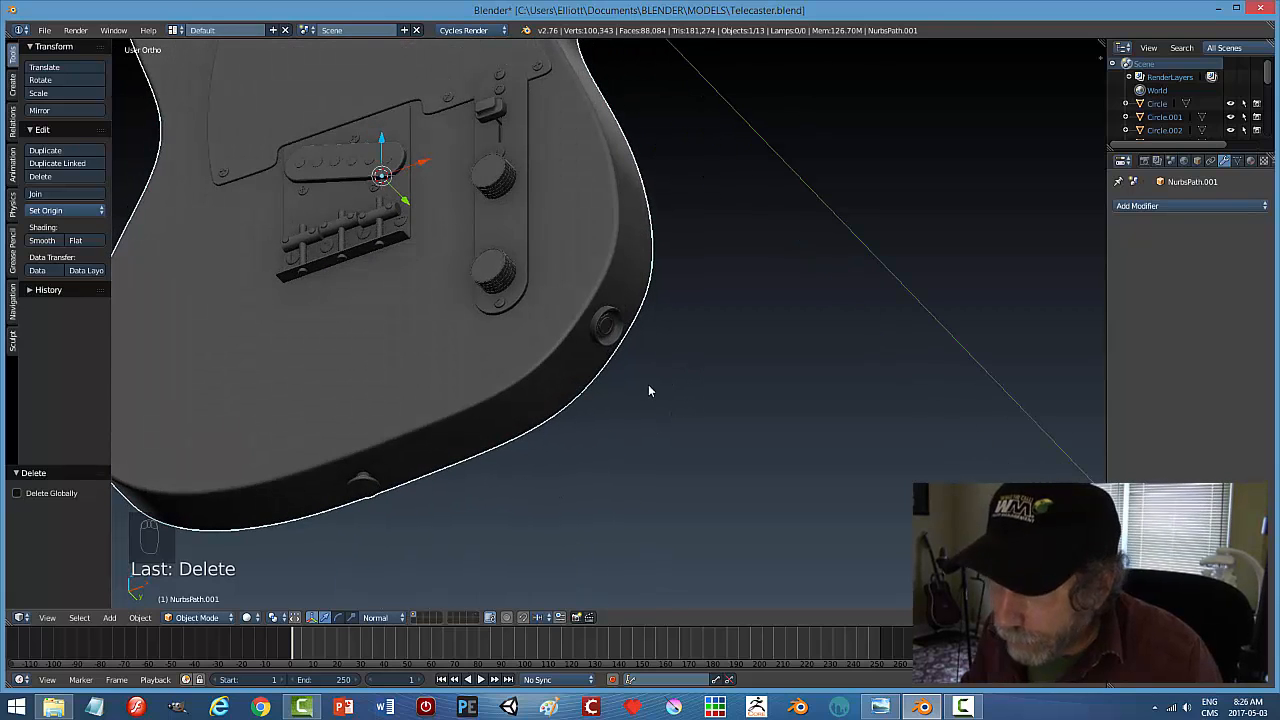
{"action": "key", "text": "shift+d"}
{"action": "right_click", "coordinate": [564, 355]}
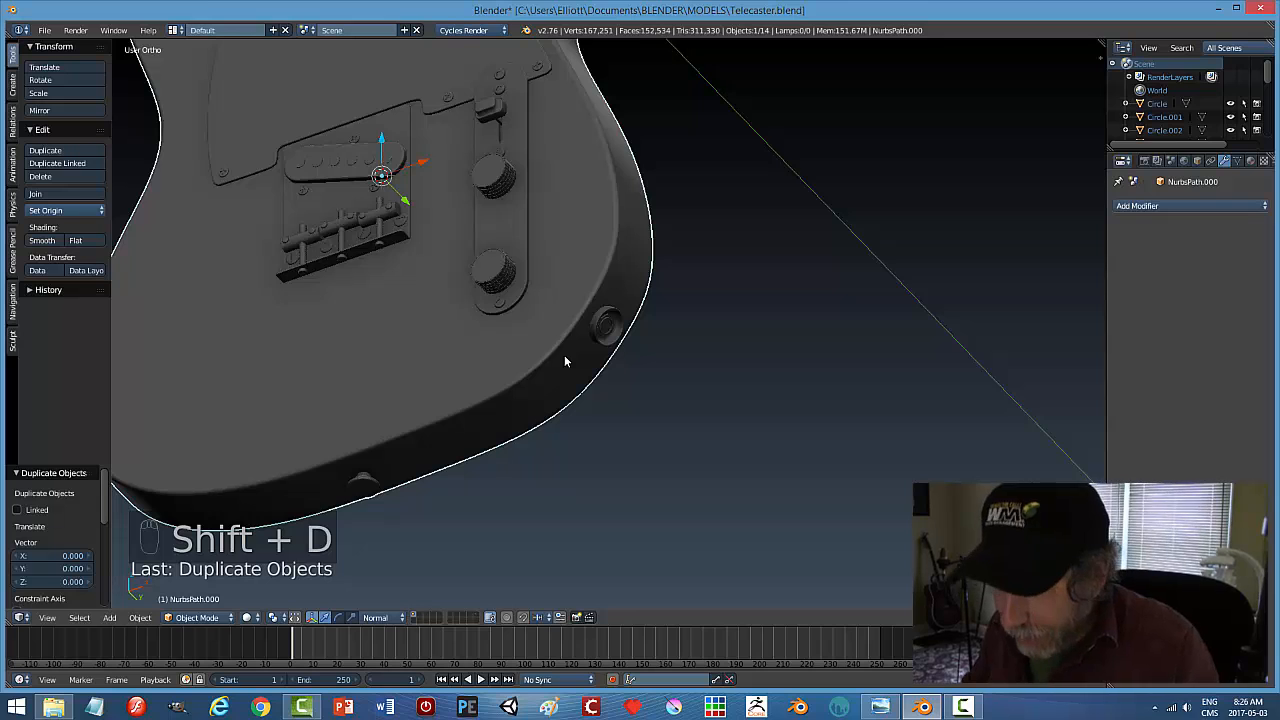
{"action": "key", "text": "m"}
{"action": "left_click", "coordinate": [672, 391]}
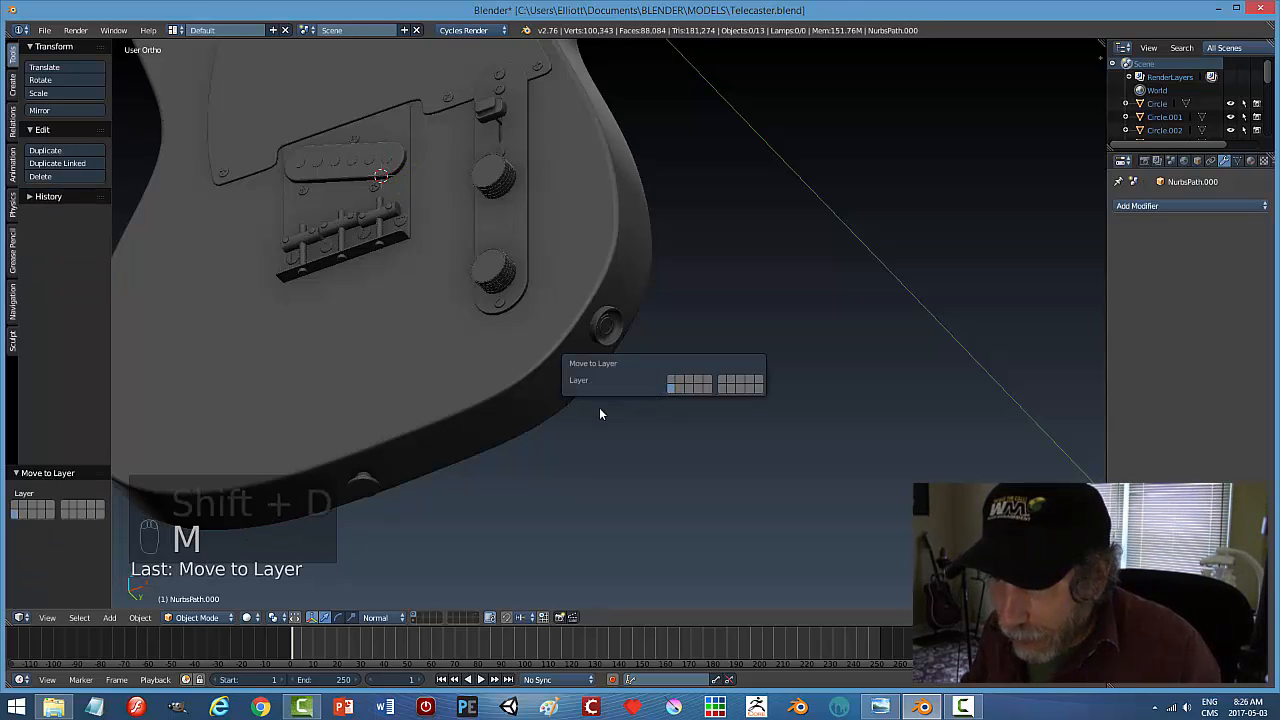
Show only layer 11 and enter edit mode on the duplicated body, framing the jack
{"action": "left_click", "coordinate": [412, 618]}
{"action": "middle_click_drag", "start_coordinate": [614, 476], "coordinate": [603, 441]}
{"action": "scroll", "coordinate": [633, 416], "scroll_direction": "up", "scroll_amount": 5}
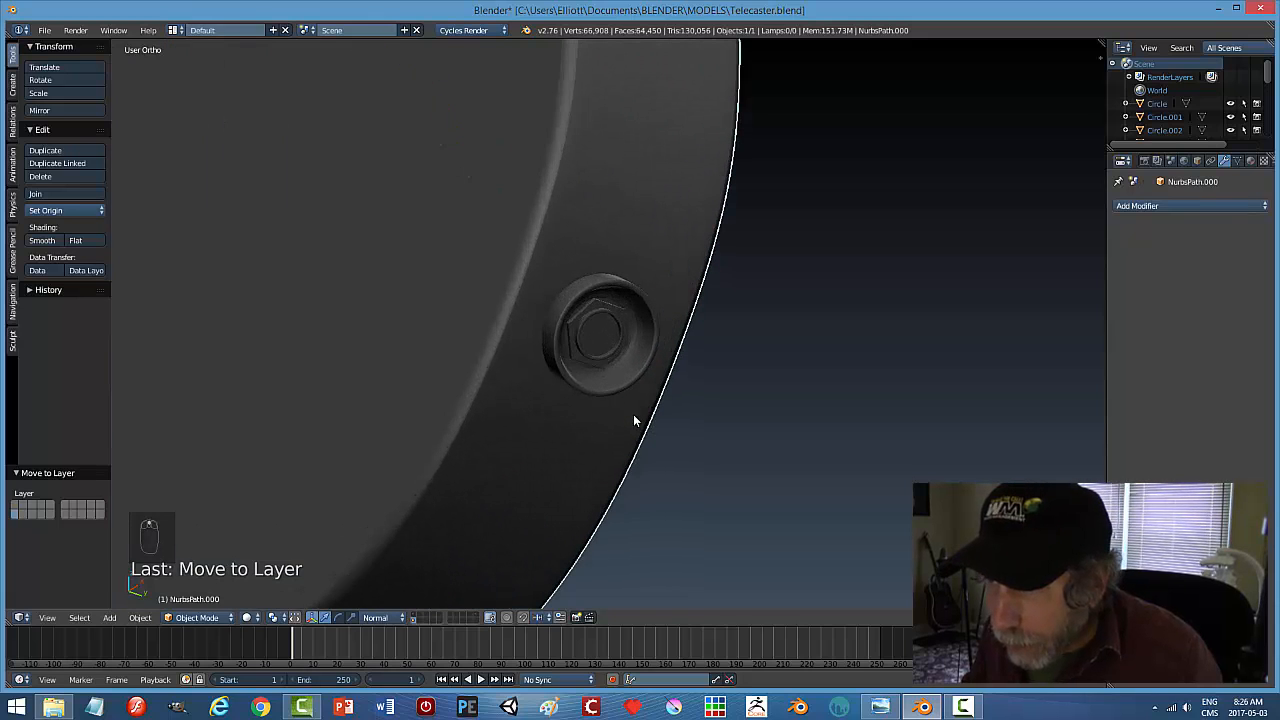
{"action": "key", "text": "Tab"}
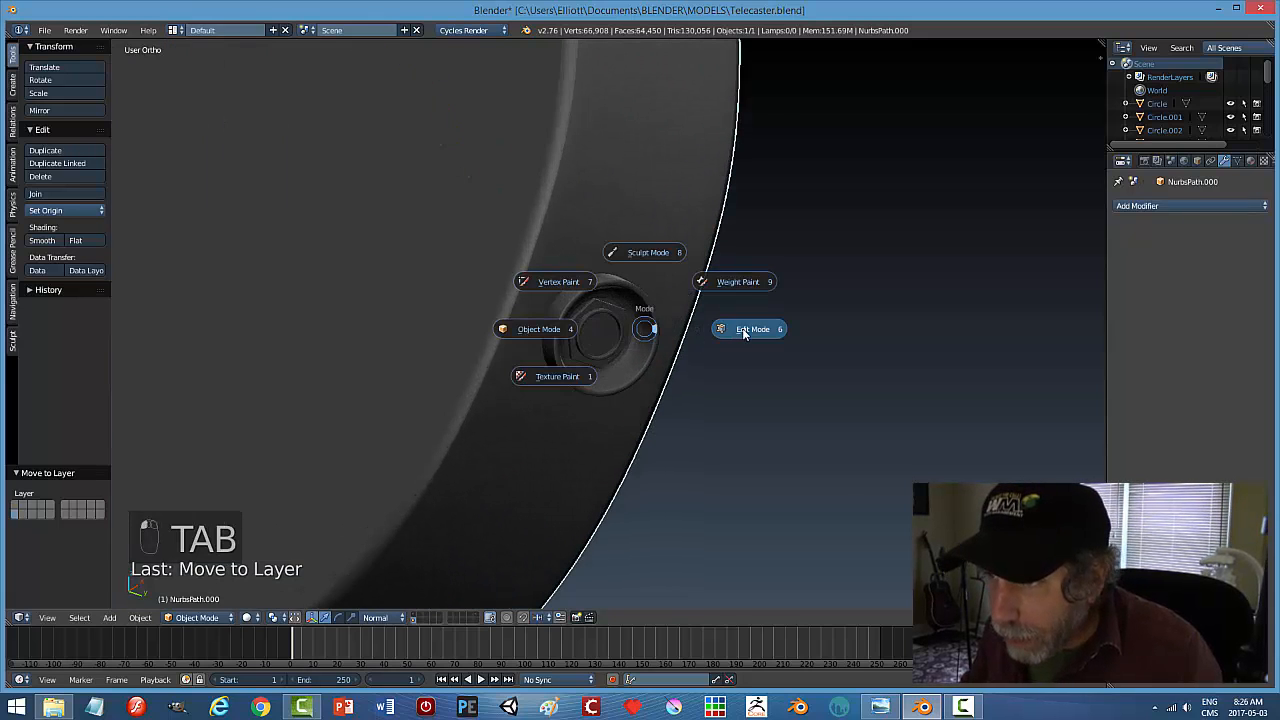
{"action": "left_click", "coordinate": [743, 329]}
{"action": "scroll", "coordinate": [597, 345], "scroll_direction": "up", "scroll_amount": 3}
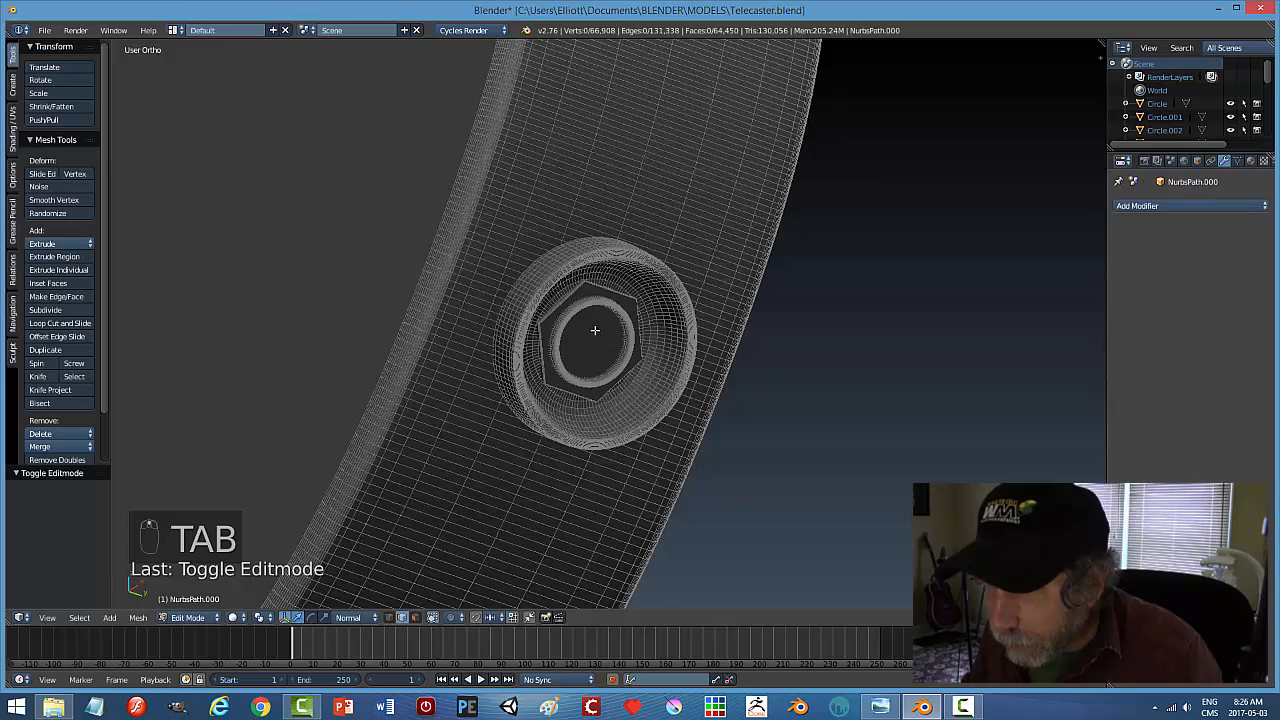
Select an edge on the jack's inner ring and on its outer socket, and extend the selection to their linked geometry
{"action": "right_click", "coordinate": [638, 277], "text": "shift"}
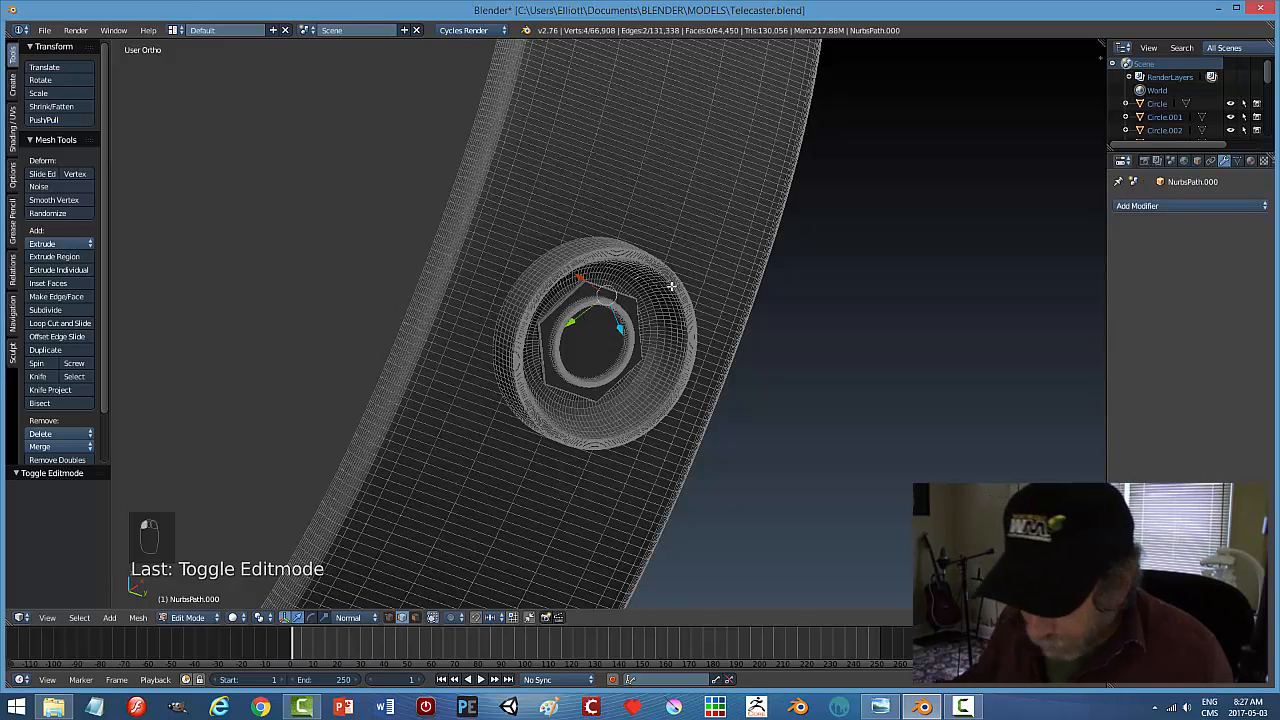
{"action": "key", "text": "ctrl+l"}
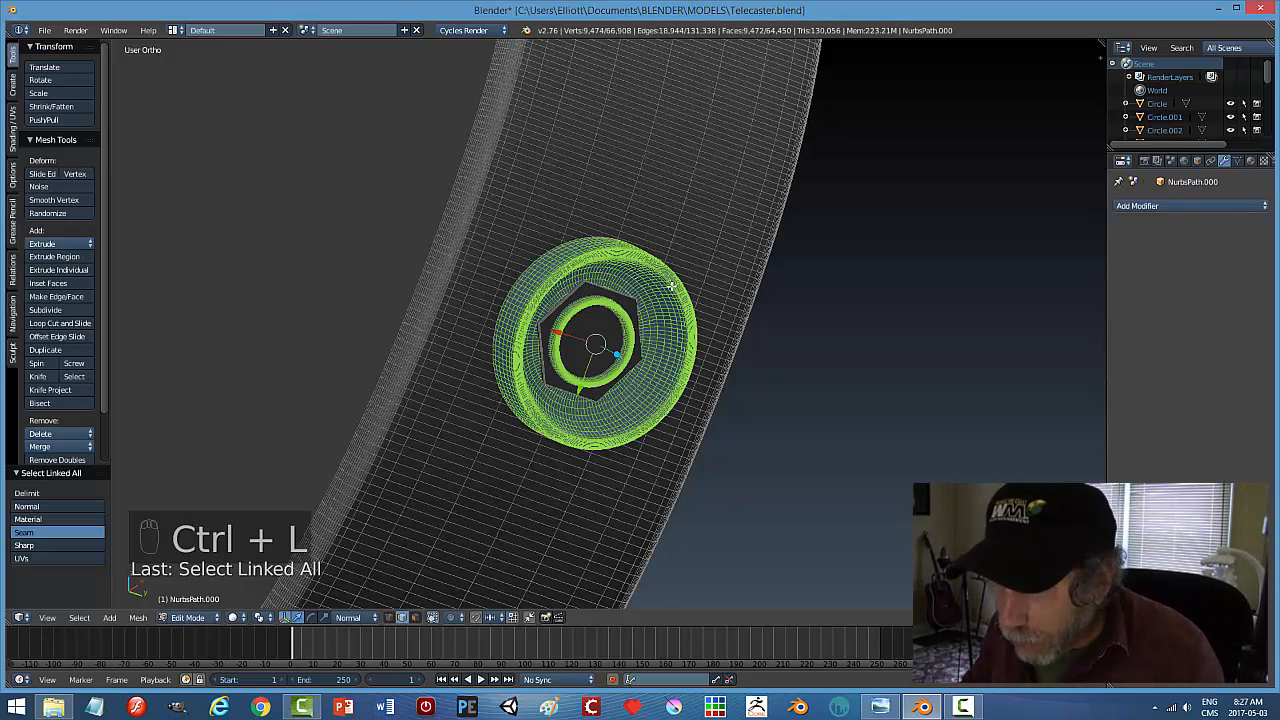
{"action": "scroll", "coordinate": [655, 366], "scroll_direction": "up", "scroll_amount": 2}
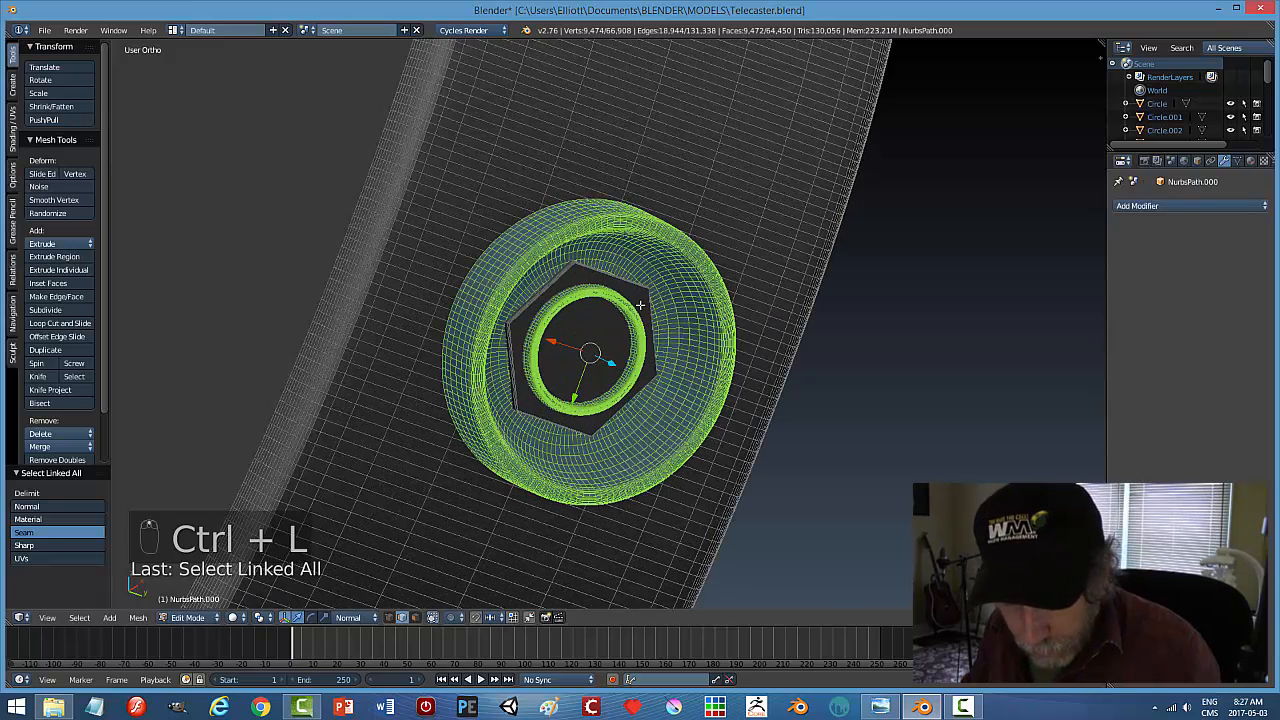
Switch to face selection, select everything linked to the jack, separate it from the body copy, and leave edit mode
{"action": "key", "text": "ctrl+Tab"}
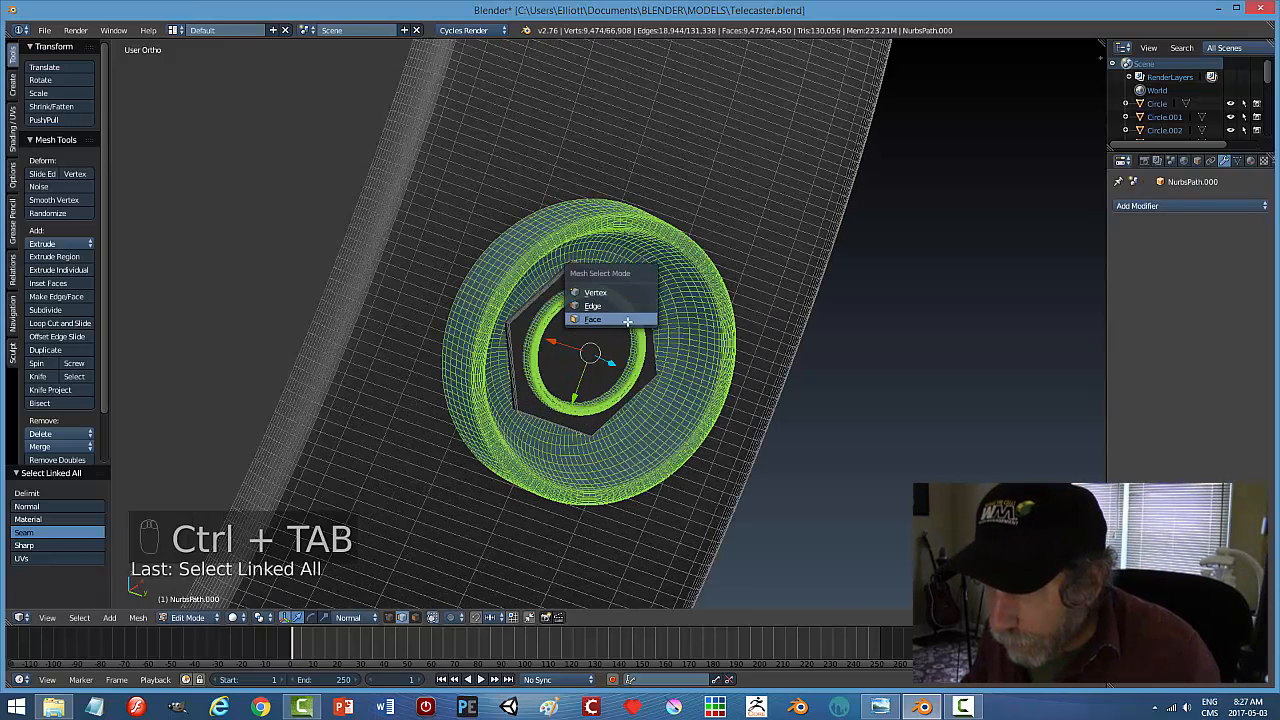
{"action": "left_click", "coordinate": [626, 320]}
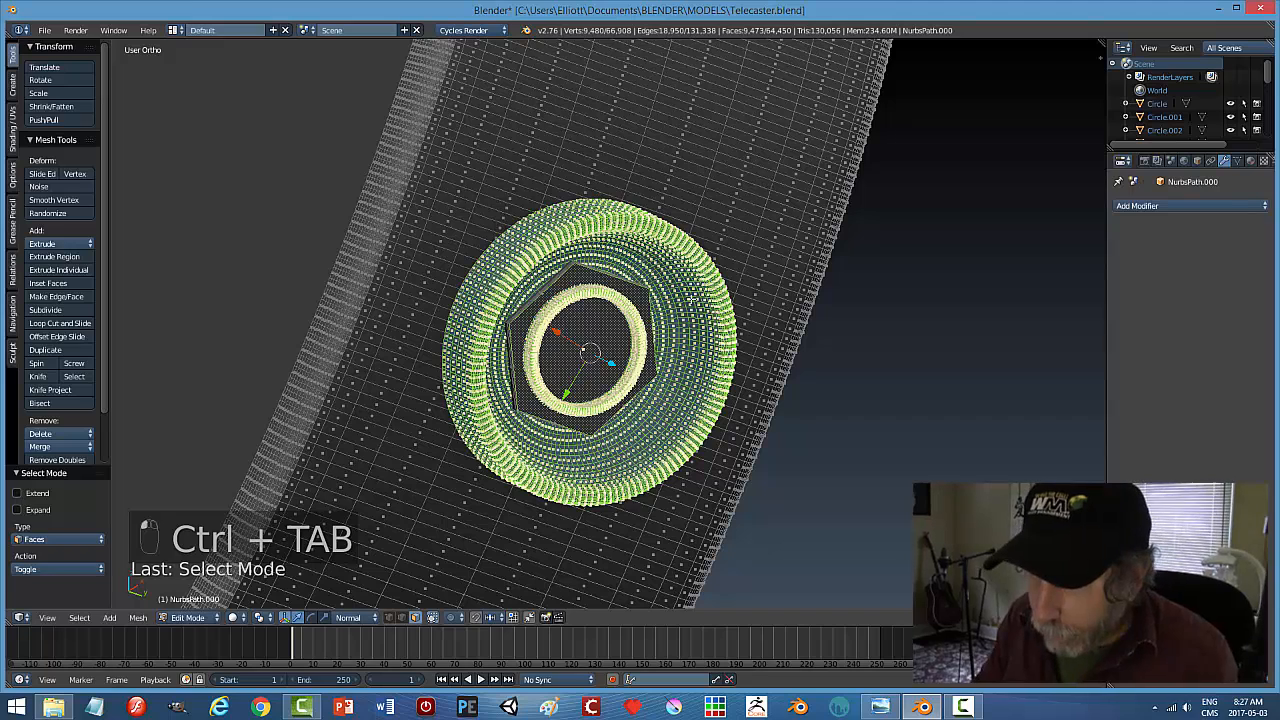
{"action": "key", "text": "ctrl+l"}
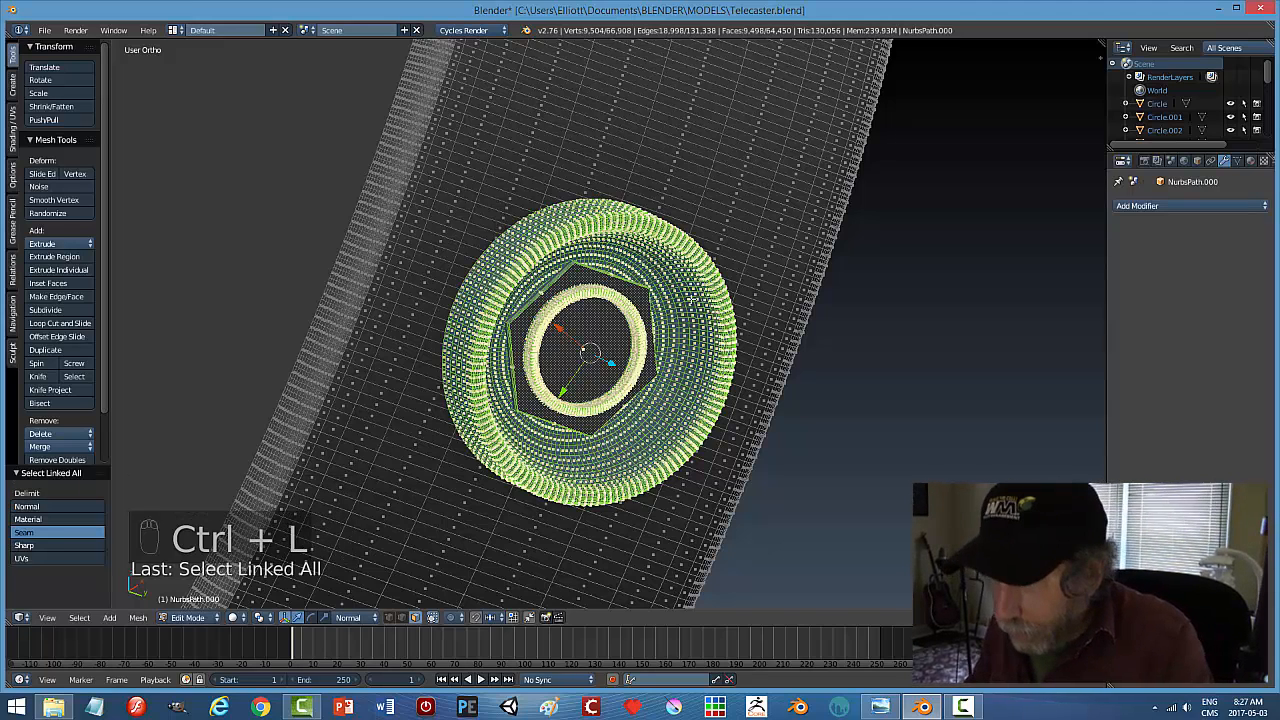
{"action": "key", "text": "p"}
{"action": "left_click", "coordinate": [690, 298]}
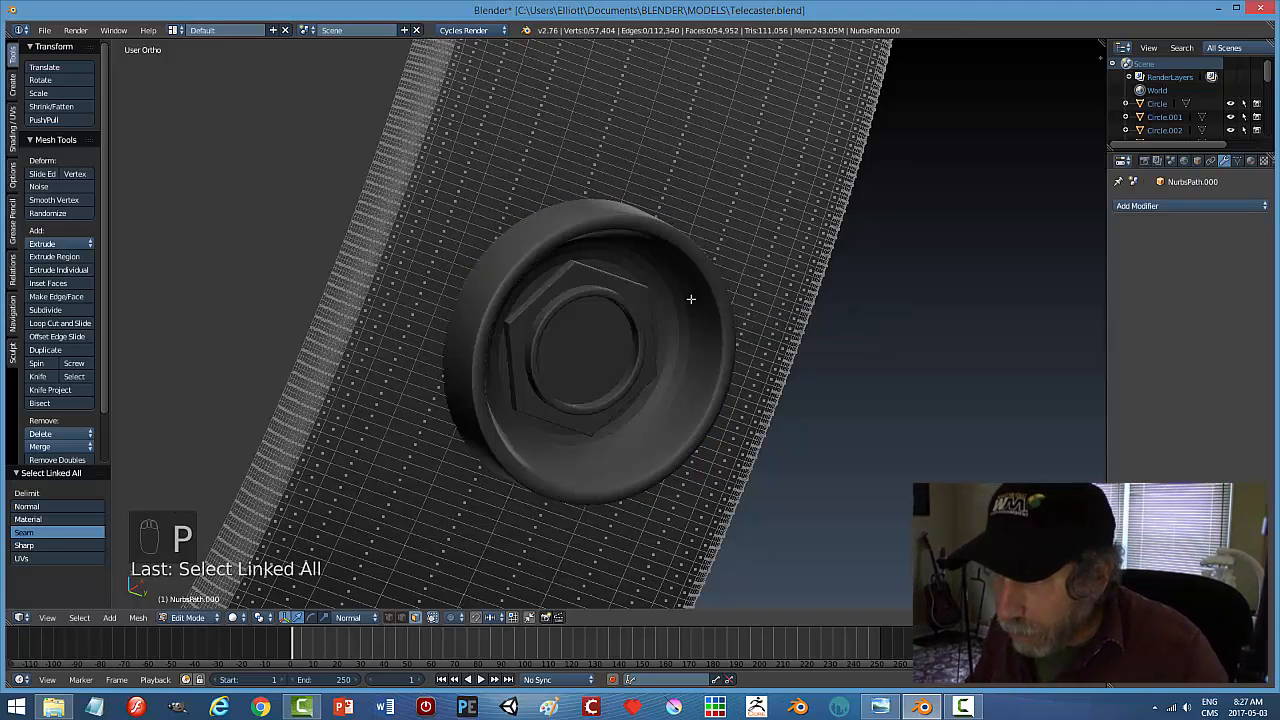
{"action": "key", "text": "Tab"}
{"action": "left_click", "coordinate": [646, 310]}
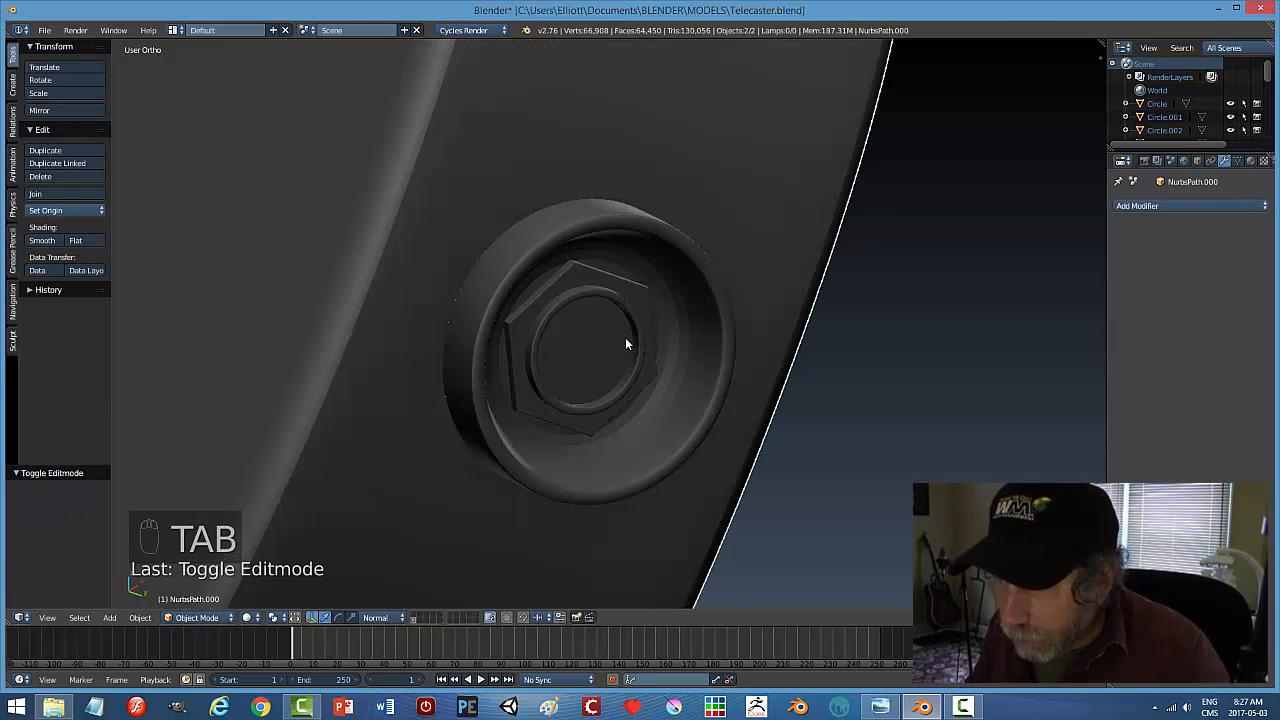
Select the rear outer edge loop of the separated jack's socket in edge selection mode
{"action": "mouse_move", "coordinate": [625, 343]}
{"action": "middle_mouse_down"}
{"action": "mouse_move", "coordinate": [591, 349]}
{"action": "mouse_move", "coordinate": [636, 350]}
{"action": "middle_mouse_up"}
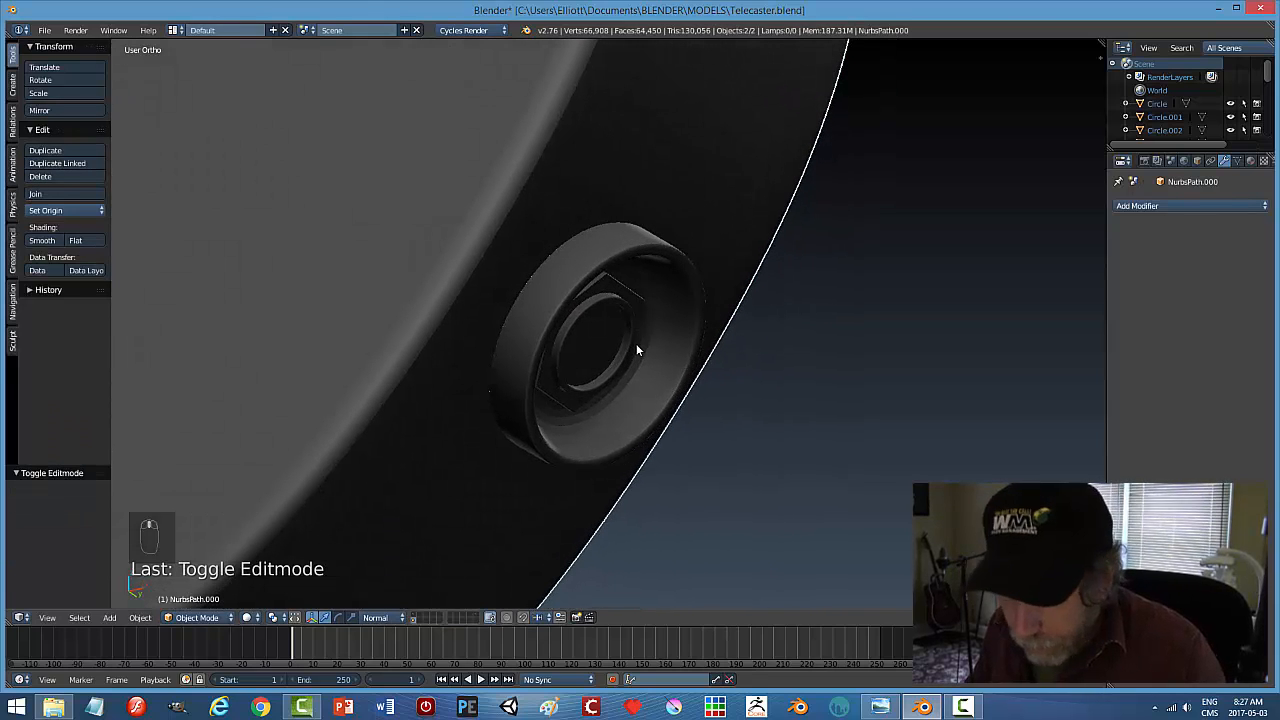
{"action": "right_click", "coordinate": [566, 303]}
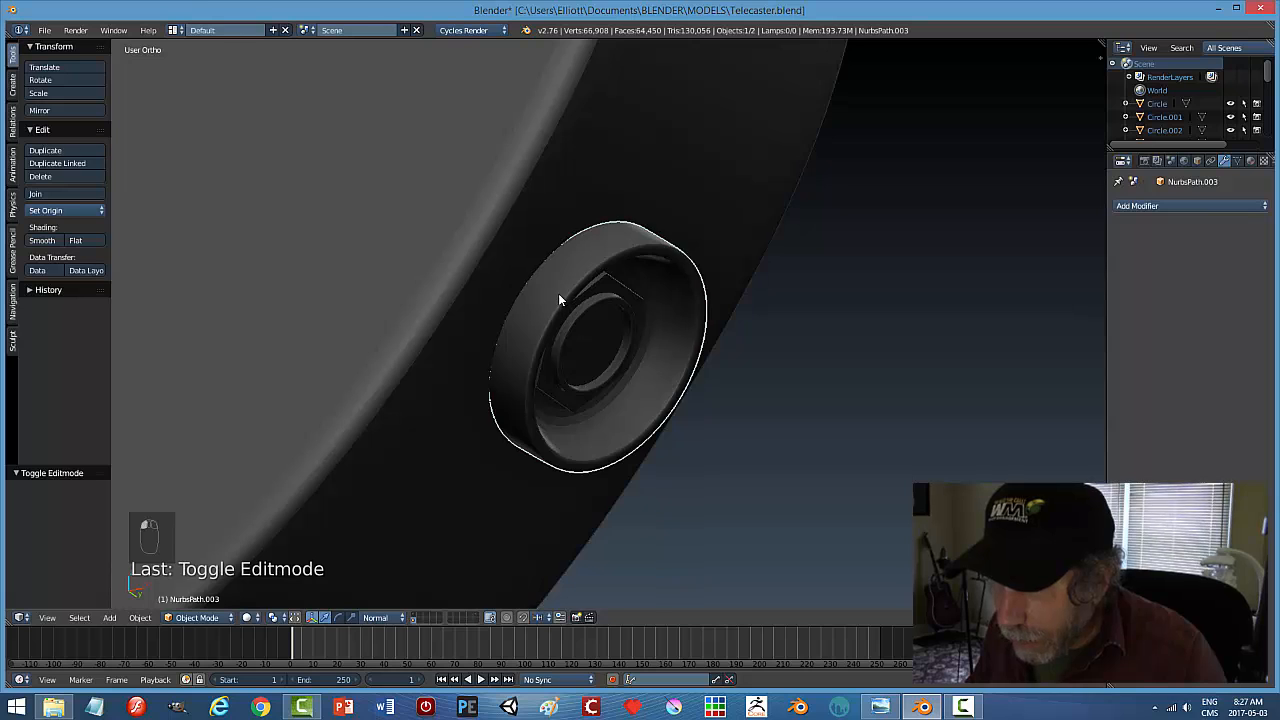
{"action": "key", "text": "Tab"}
{"action": "left_click", "coordinate": [704, 310]}
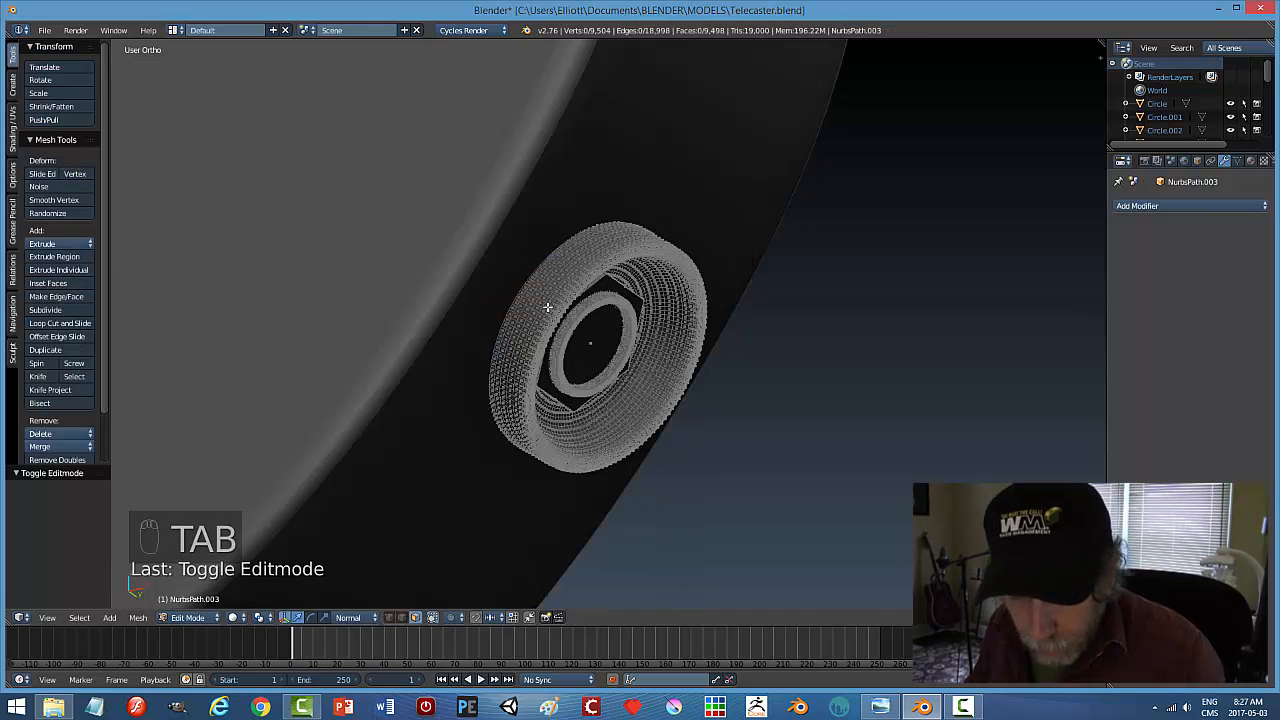
{"action": "key", "text": "ctrl+Tab"}
{"action": "left_click", "coordinate": [520, 294]}
{"action": "scroll", "coordinate": [500, 300], "scroll_direction": "up", "scroll_amount": 3}
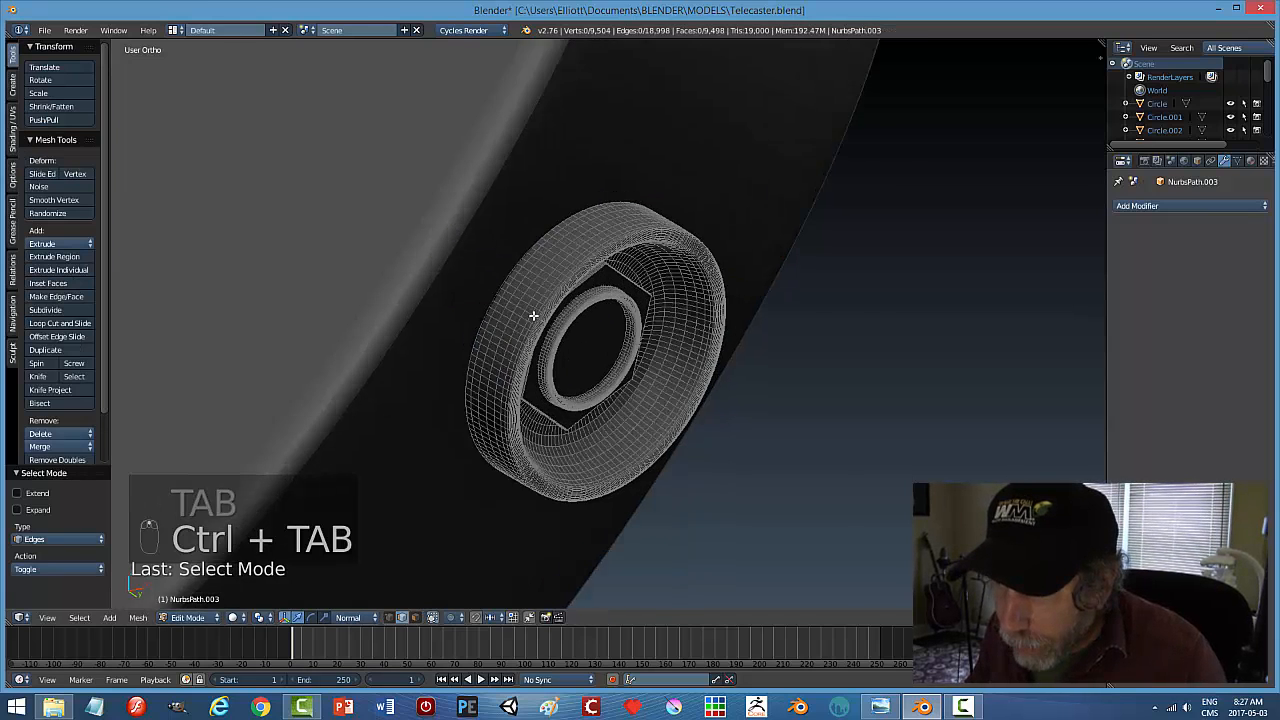
{"action": "right_click", "coordinate": [445, 347], "text": "alt"}
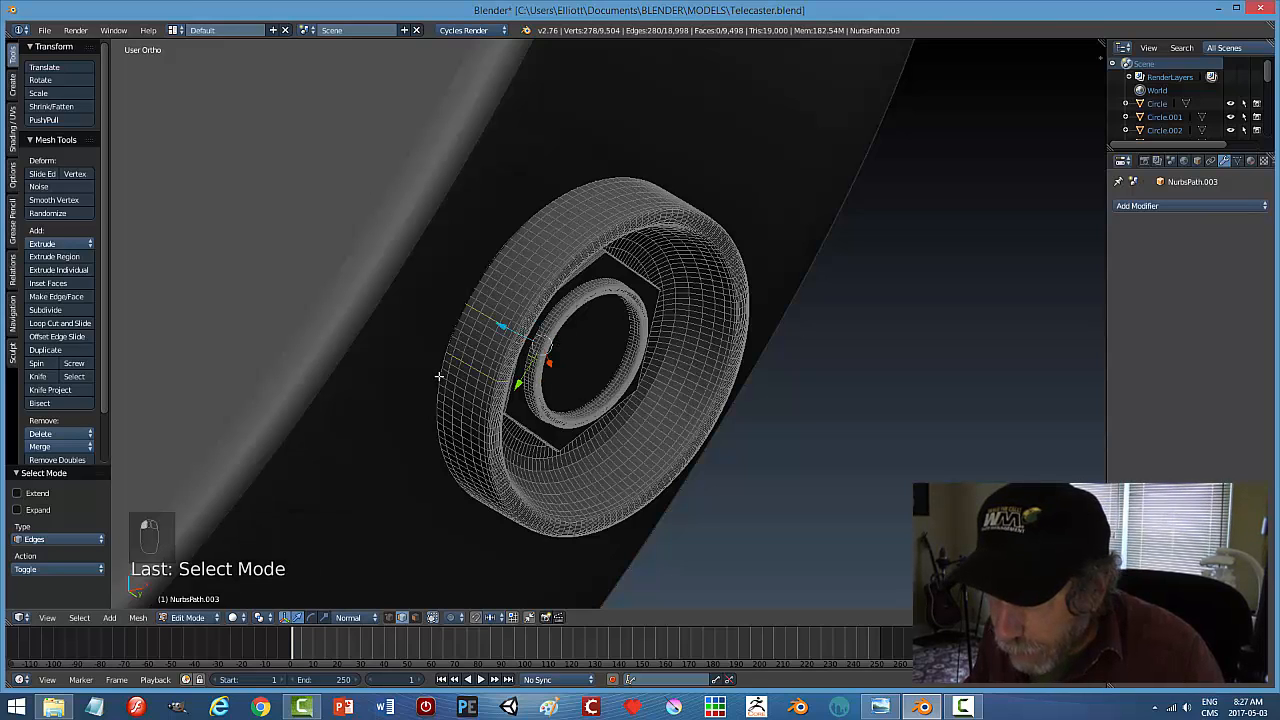
{"action": "right_click", "coordinate": [439, 376], "text": "alt"}
{"action": "scroll", "coordinate": [469, 384], "scroll_direction": "up", "scroll_amount": 3}
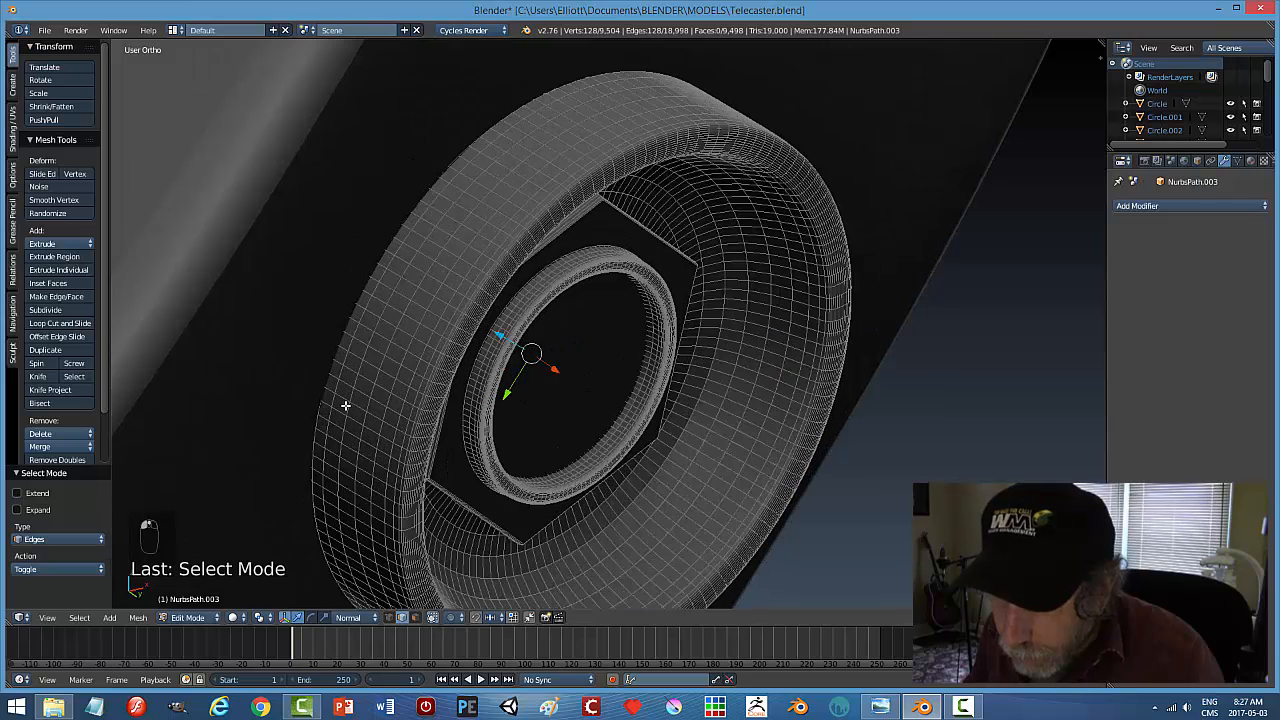
{"action": "right_click", "coordinate": [315, 433], "text": "alt"}
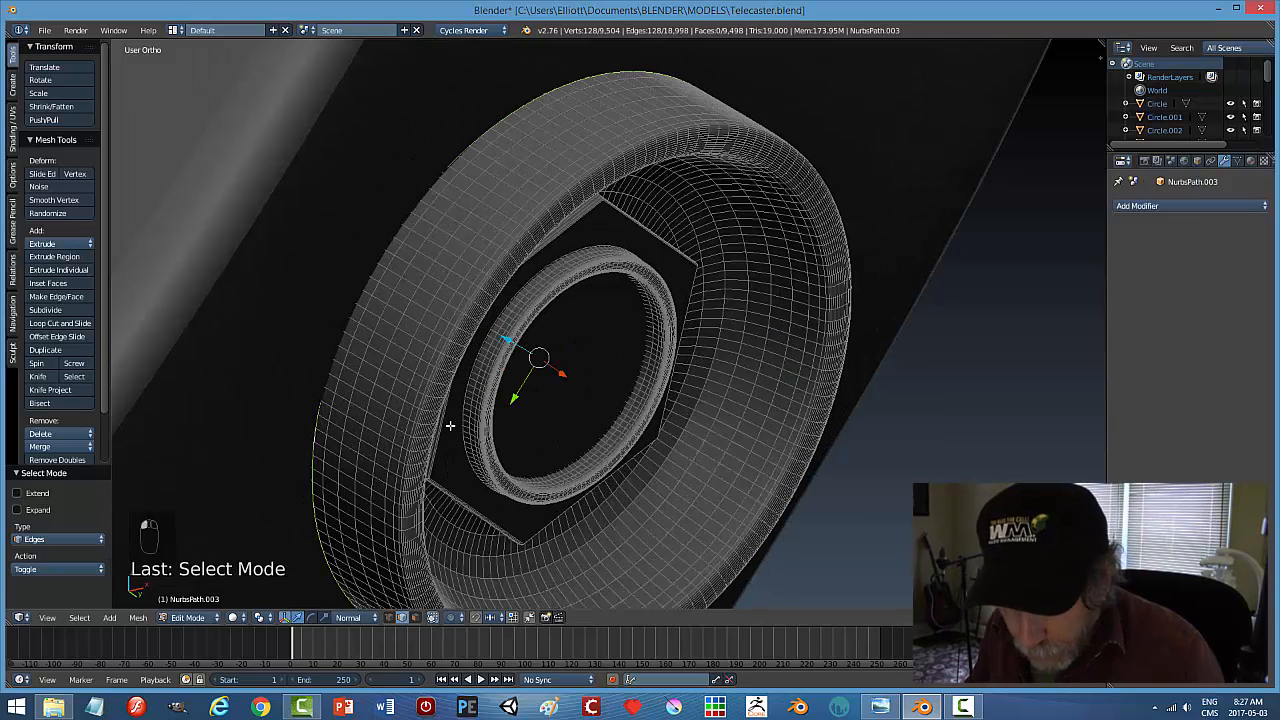
Duplicate the selected rim loop in place, separate the copy into its own object, and leave edit mode
{"action": "key", "text": "shift+d"}
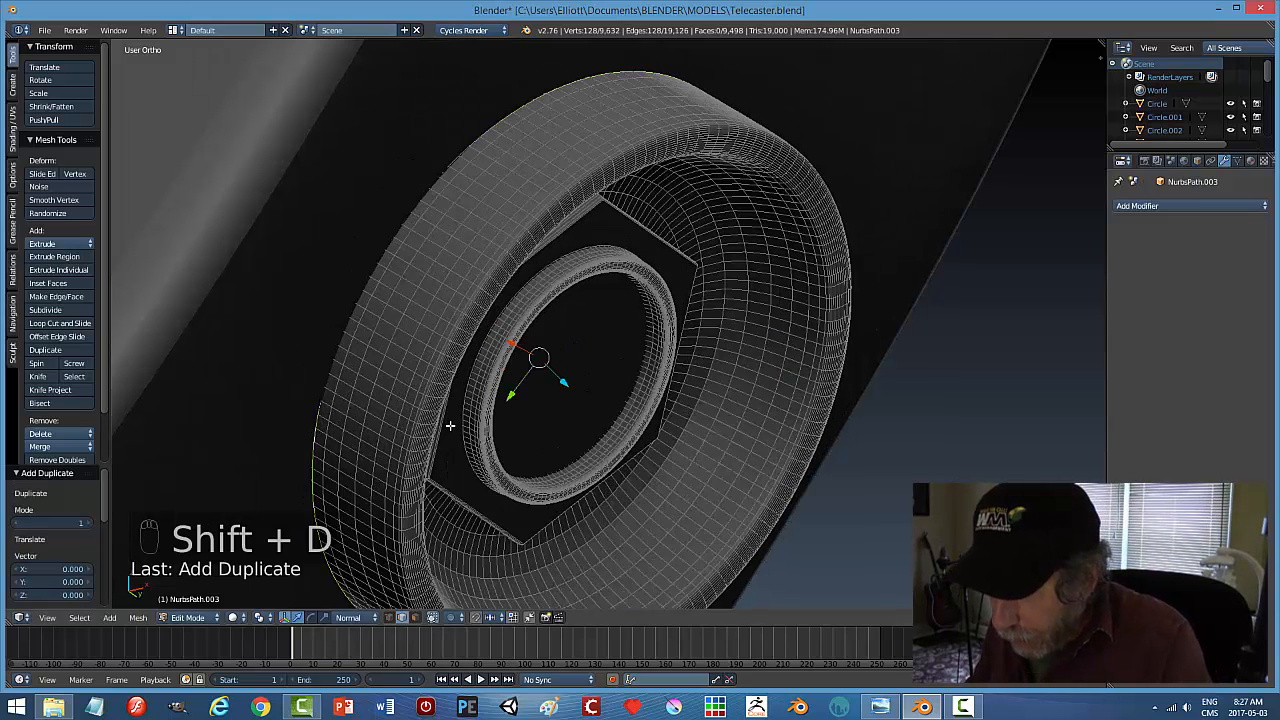
{"action": "key", "text": "p"}
{"action": "left_click", "coordinate": [450, 426]}
{"action": "key", "text": "Tab"}
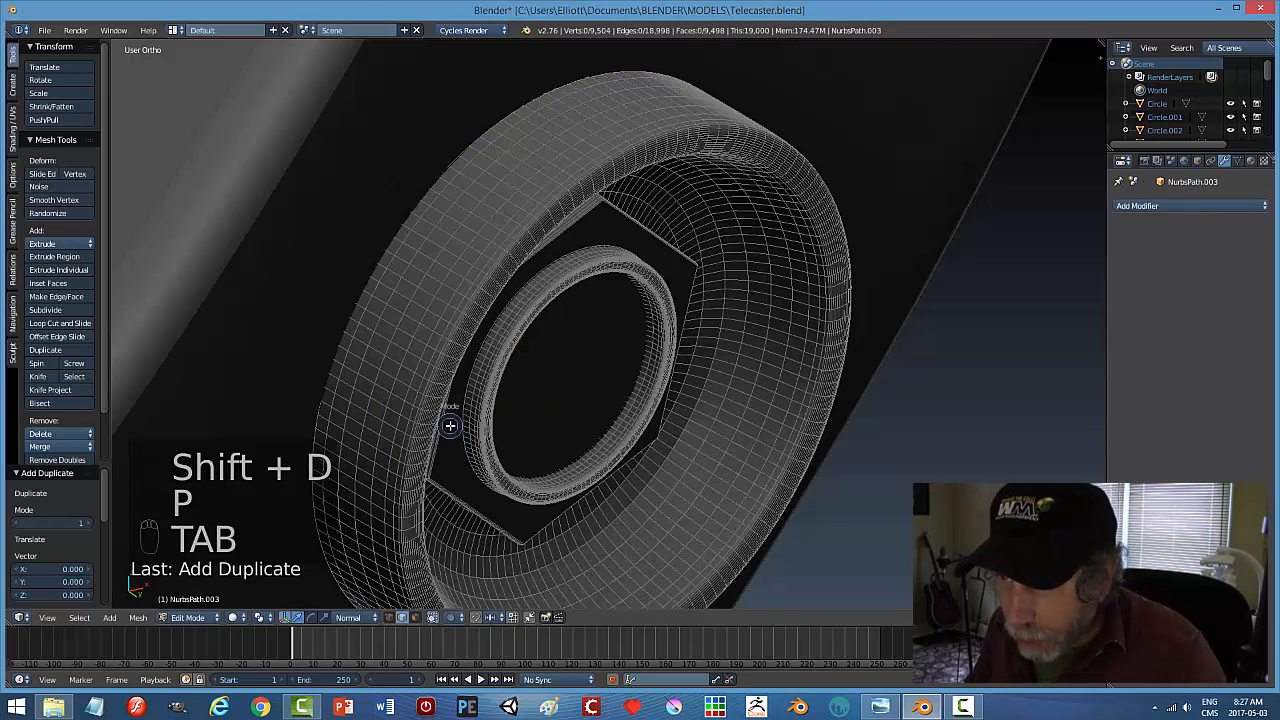
Hide the separated jack object so the rim loop can be worked on alone
{"action": "right_click", "coordinate": [456, 304]}
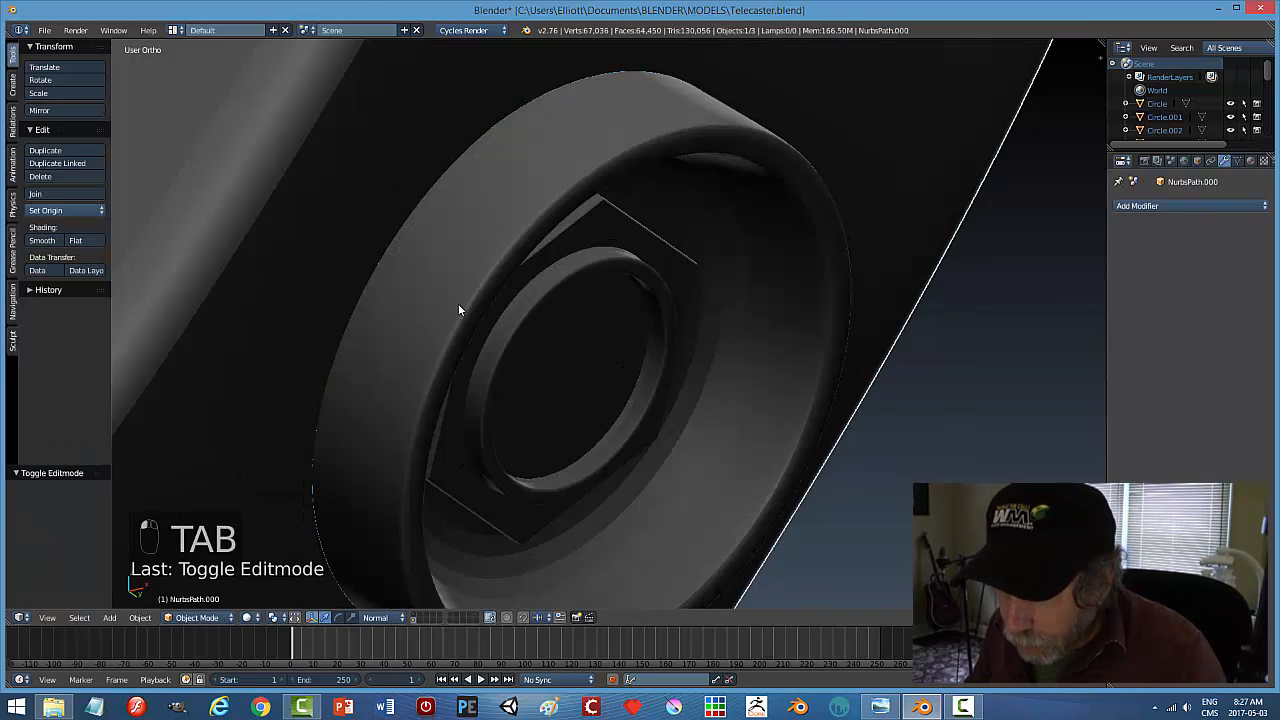
{"action": "scroll", "coordinate": [482, 292], "scroll_direction": "down", "scroll_amount": 2}
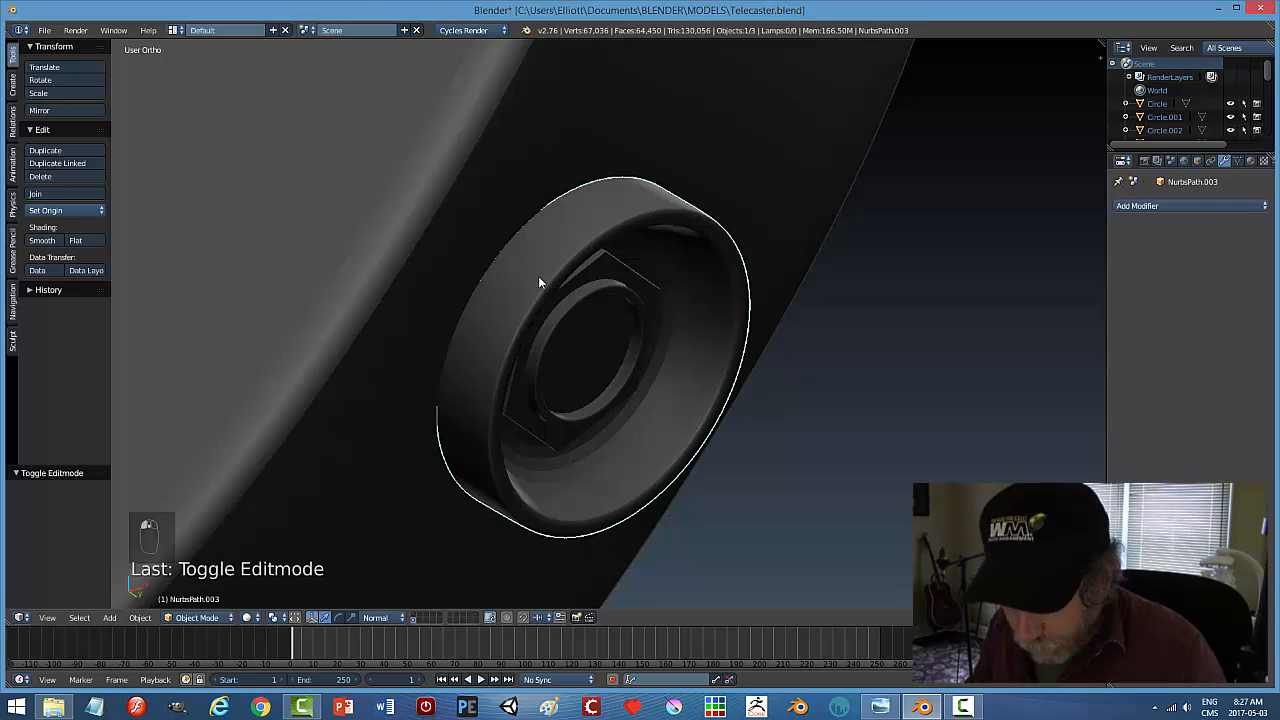
{"action": "key", "text": "h"}
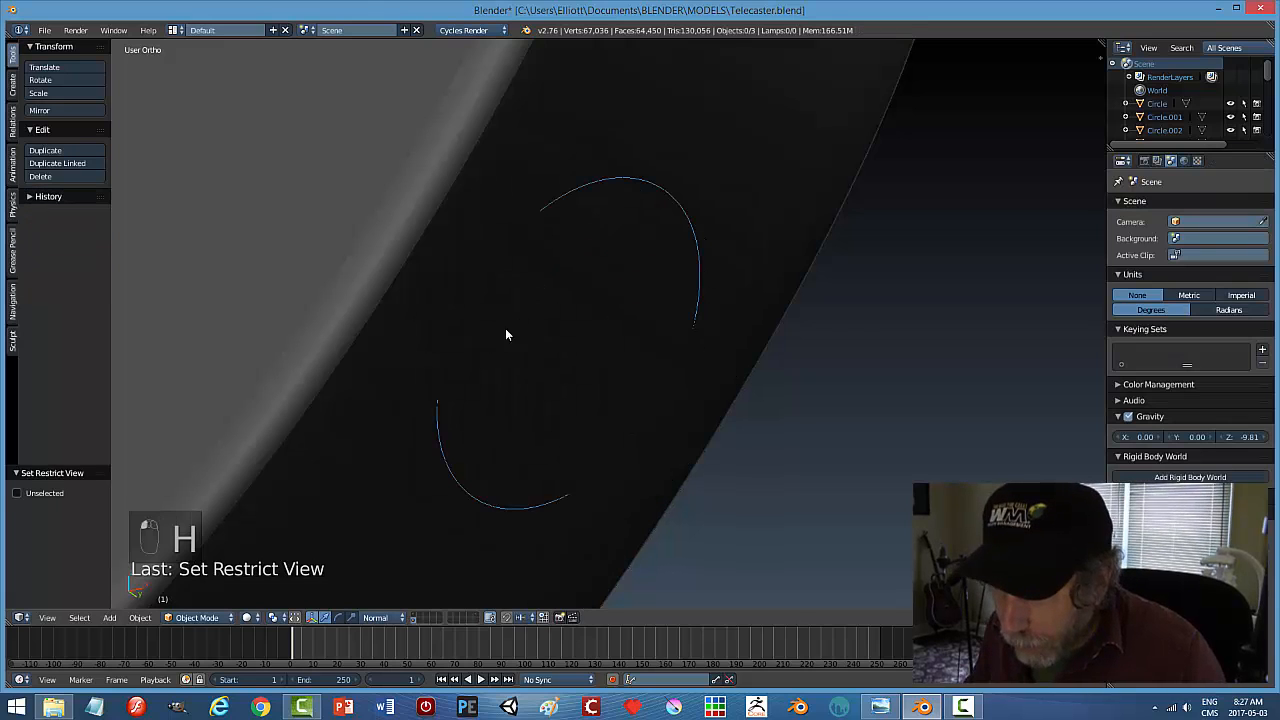
Select the separated rim loop and set its origin to its geometry
{"action": "right_click", "coordinate": [439, 431]}
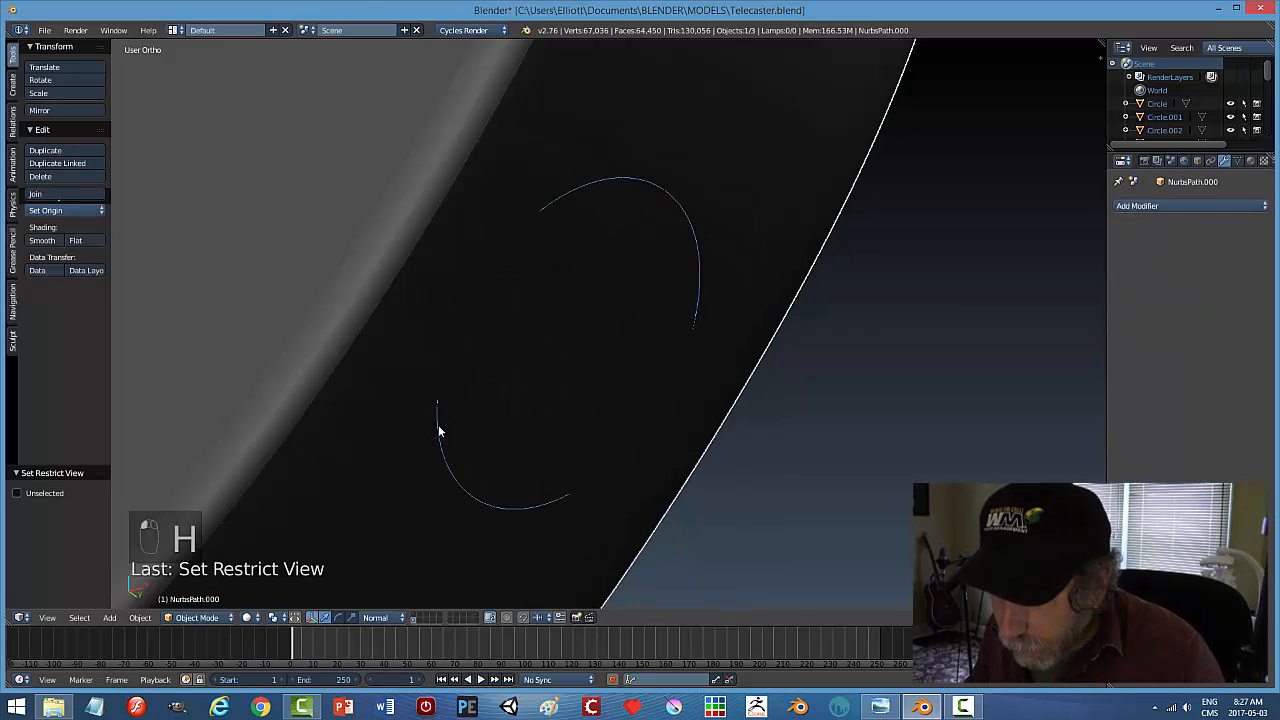
{"action": "right_click", "coordinate": [566, 197]}
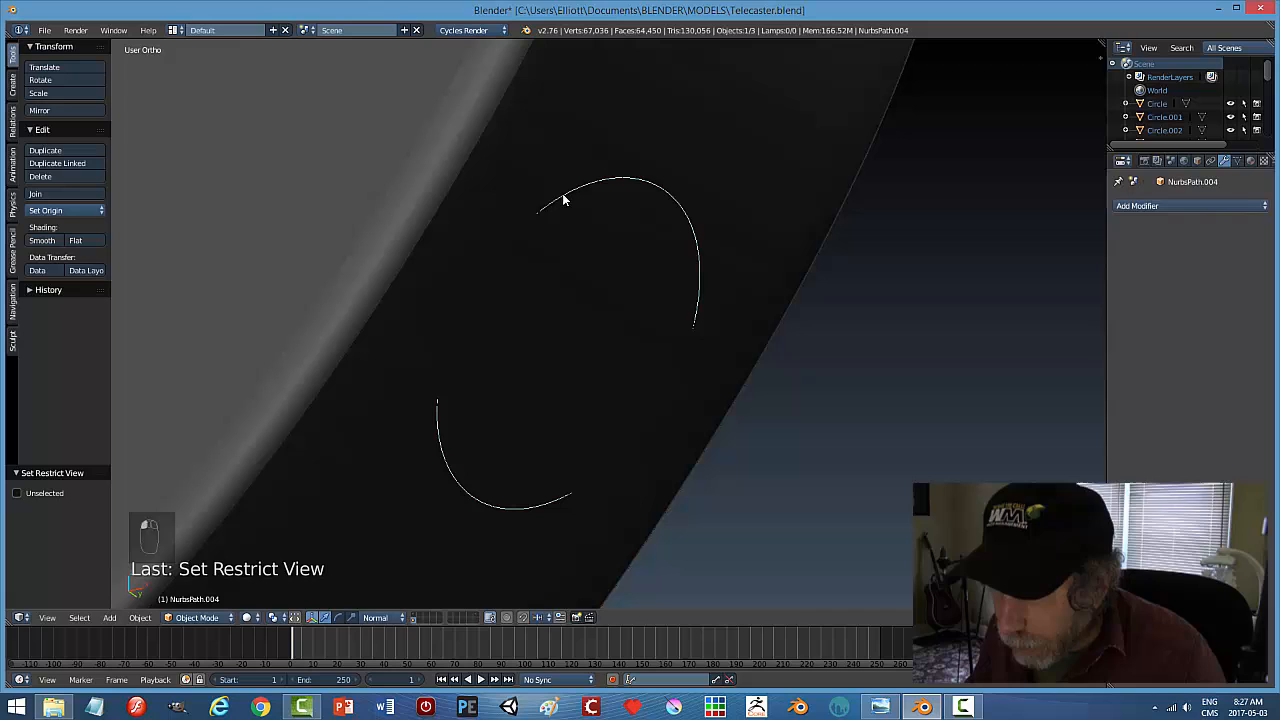
{"action": "left_click", "coordinate": [90, 210]}
{"action": "left_click", "coordinate": [88, 238]}
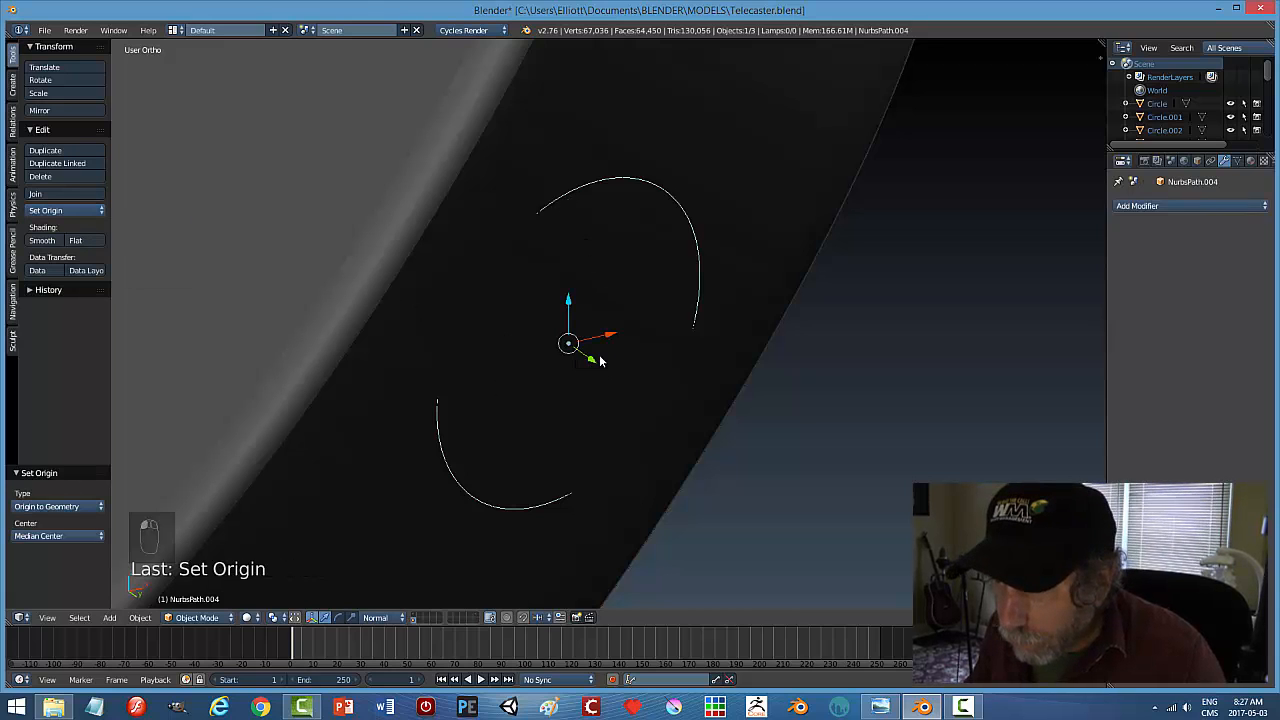
Move the rim loop by about 0.016 along the global X axis
{"action": "left_click_drag", "start_coordinate": [591, 363], "coordinate": [656, 386]}
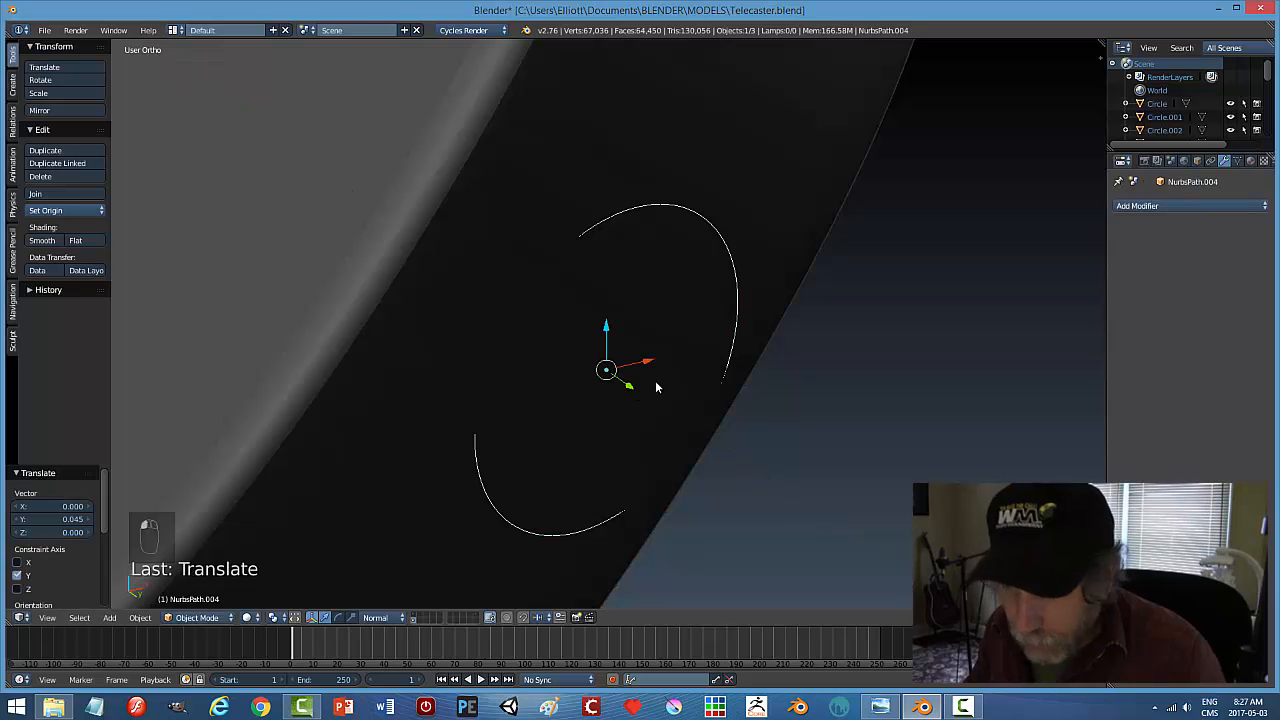
{"action": "key", "text": "ctrl+z"}
{"action": "middle_click_drag", "start_coordinate": [592, 379], "coordinate": [620, 426]}
{"action": "left_click_drag", "start_coordinate": [624, 347], "coordinate": [657, 370]}
{"action": "middle_click_drag", "start_coordinate": [657, 370], "coordinate": [686, 369]}
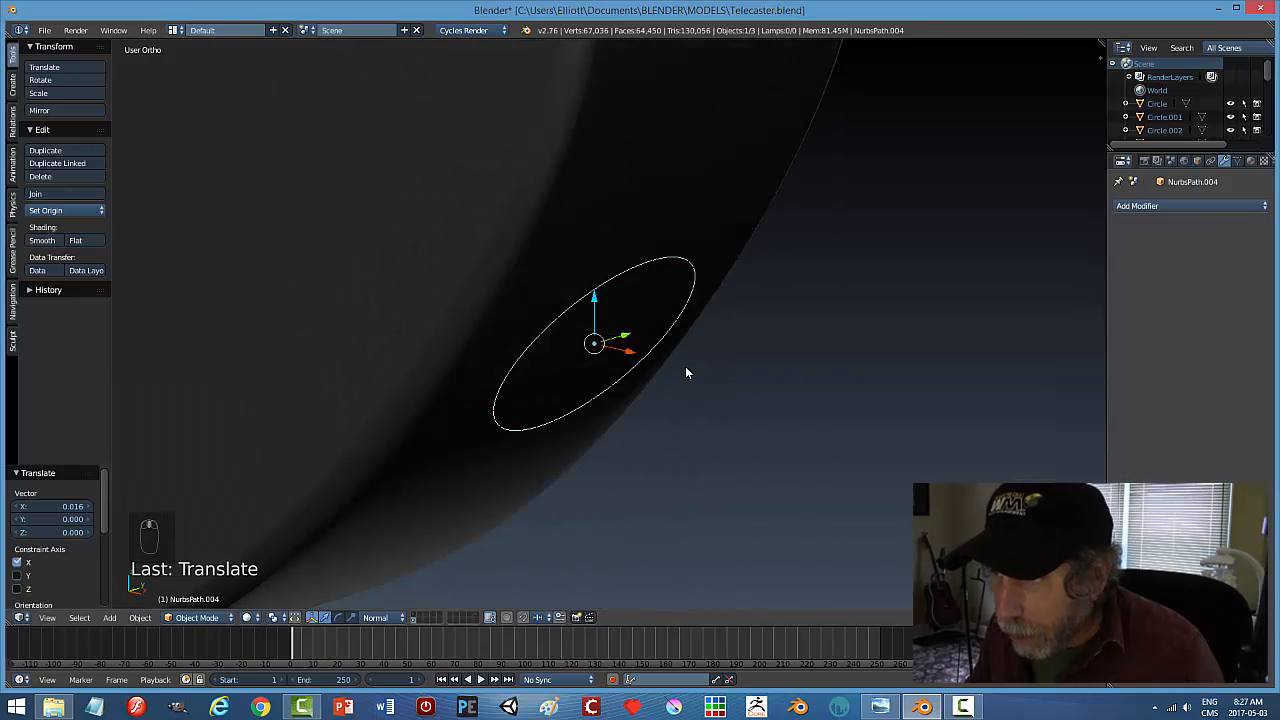
Fill the rim loop with a face and extrude it outward from the body by about 0.058 in X and -0.045 in Z
{"action": "key", "text": "Tab"}
{"action": "left_click", "coordinate": [784, 376]}
{"action": "key", "text": "a"}
{"action": "key", "text": "a"}
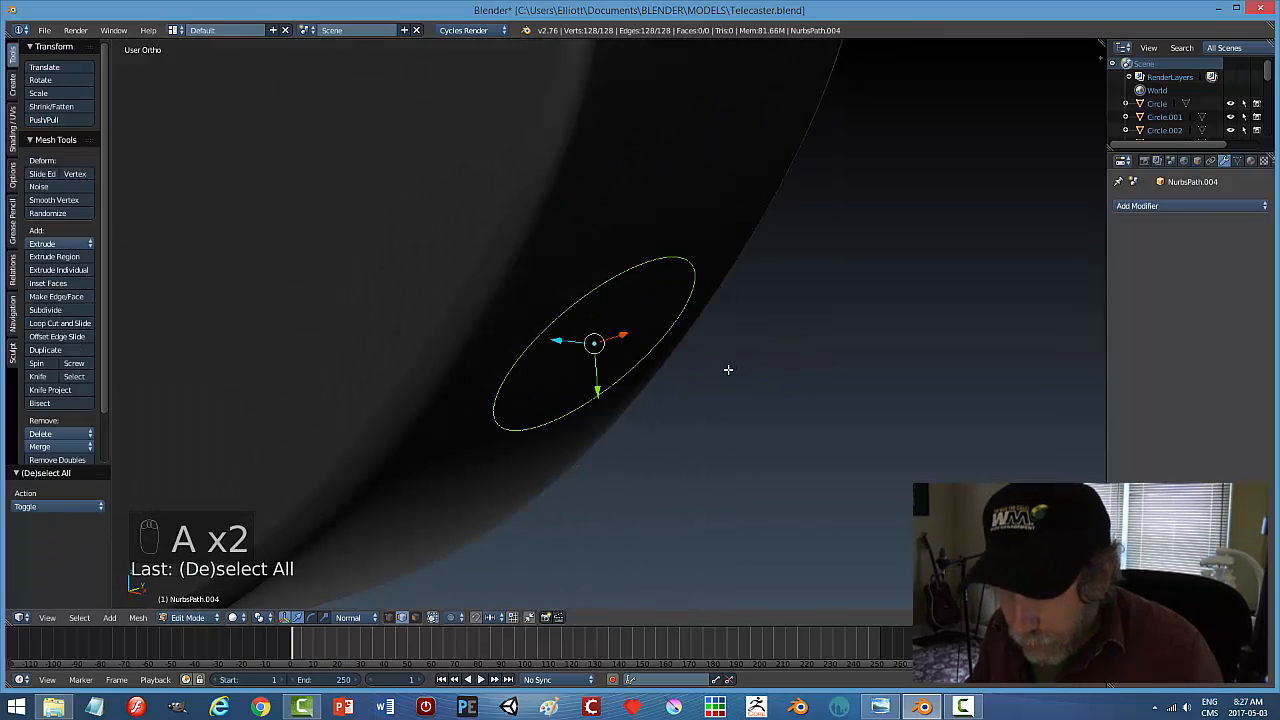
{"action": "key", "text": "f"}
{"action": "middle_click_drag", "start_coordinate": [683, 386], "coordinate": [689, 434]}
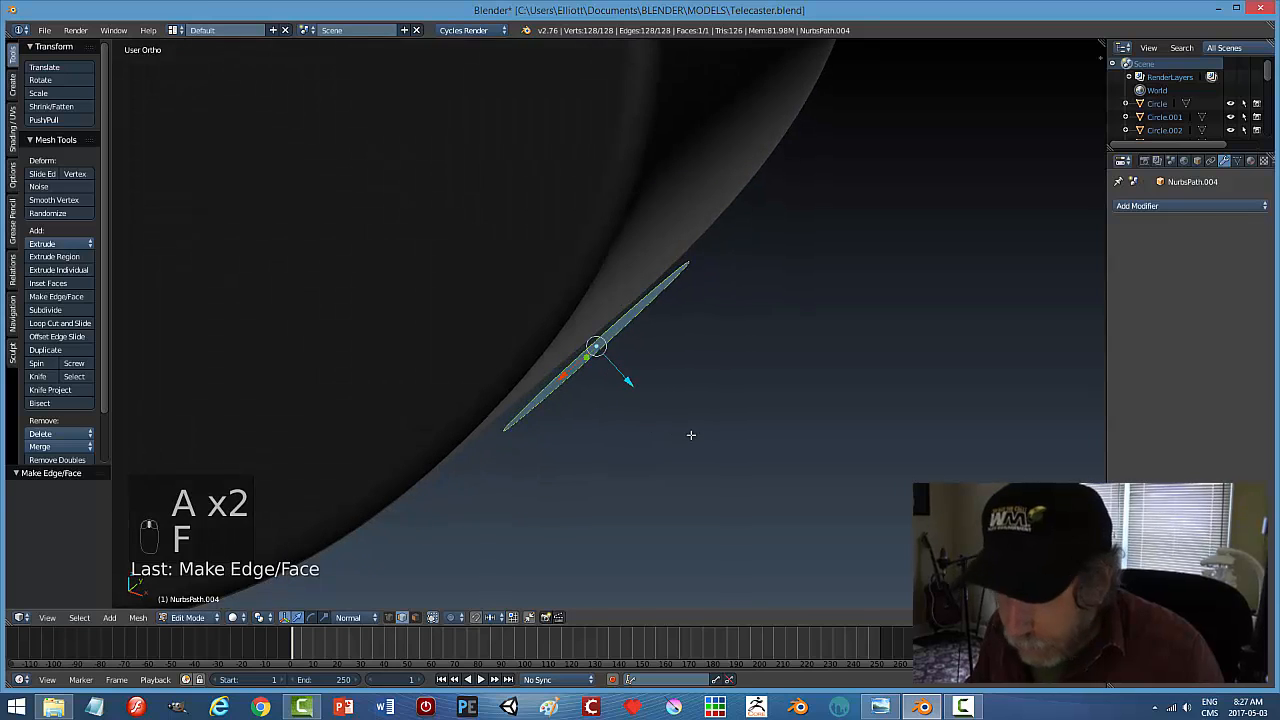
{"action": "key", "text": "e"}
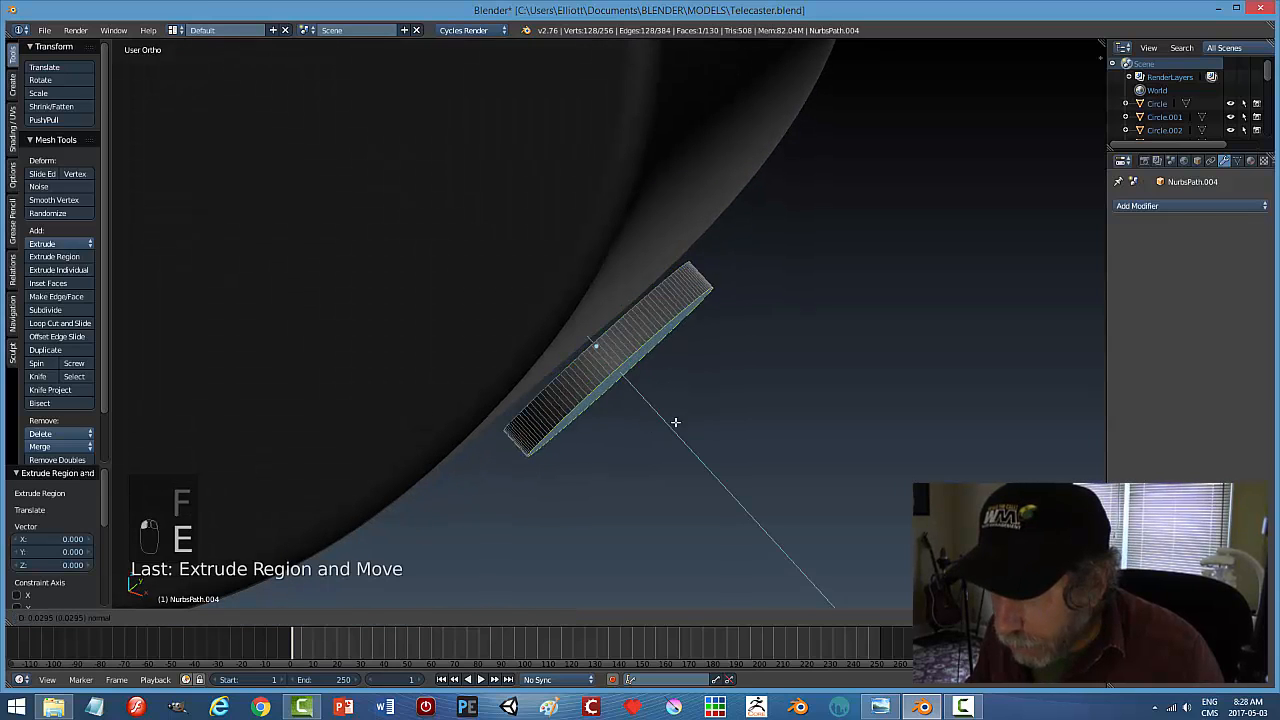
{"action": "left_click", "coordinate": [692, 447]}
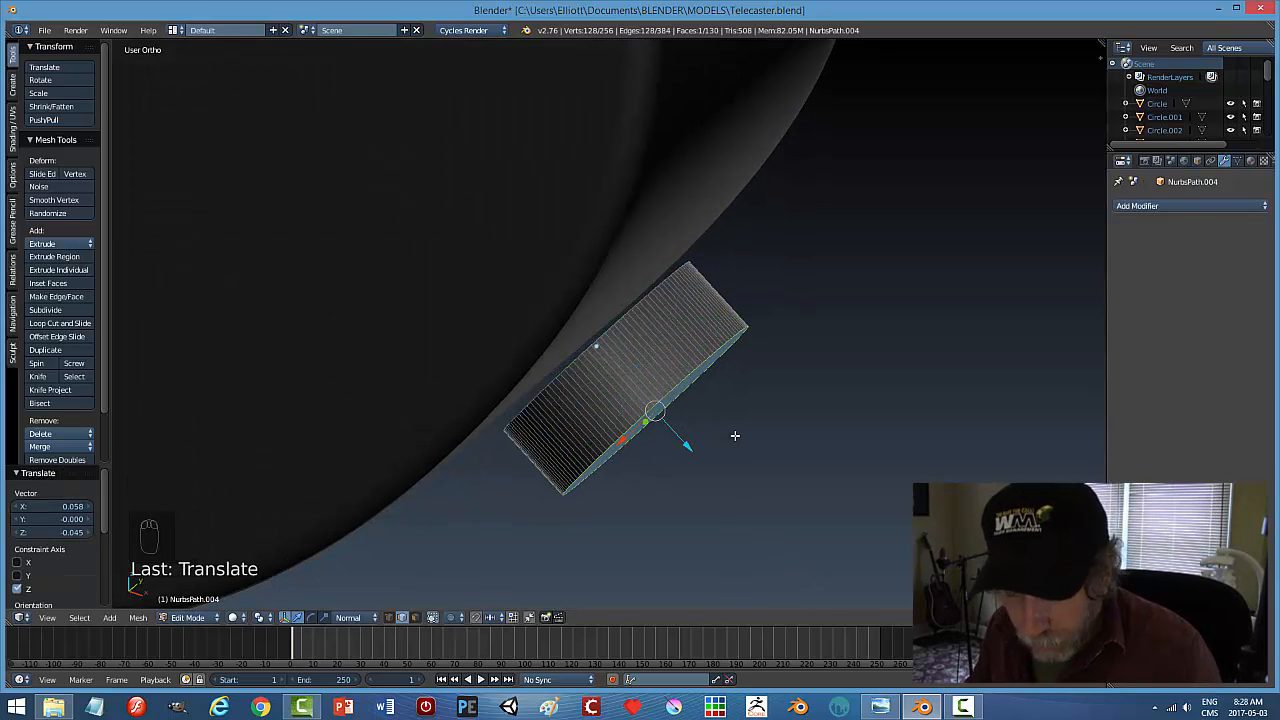
Select the whole extruded cylinder, make its normals consistent facing outward, and leave edit mode
{"action": "key", "text": "a"}
{"action": "key", "text": "a"}
{"action": "key", "text": "a"}
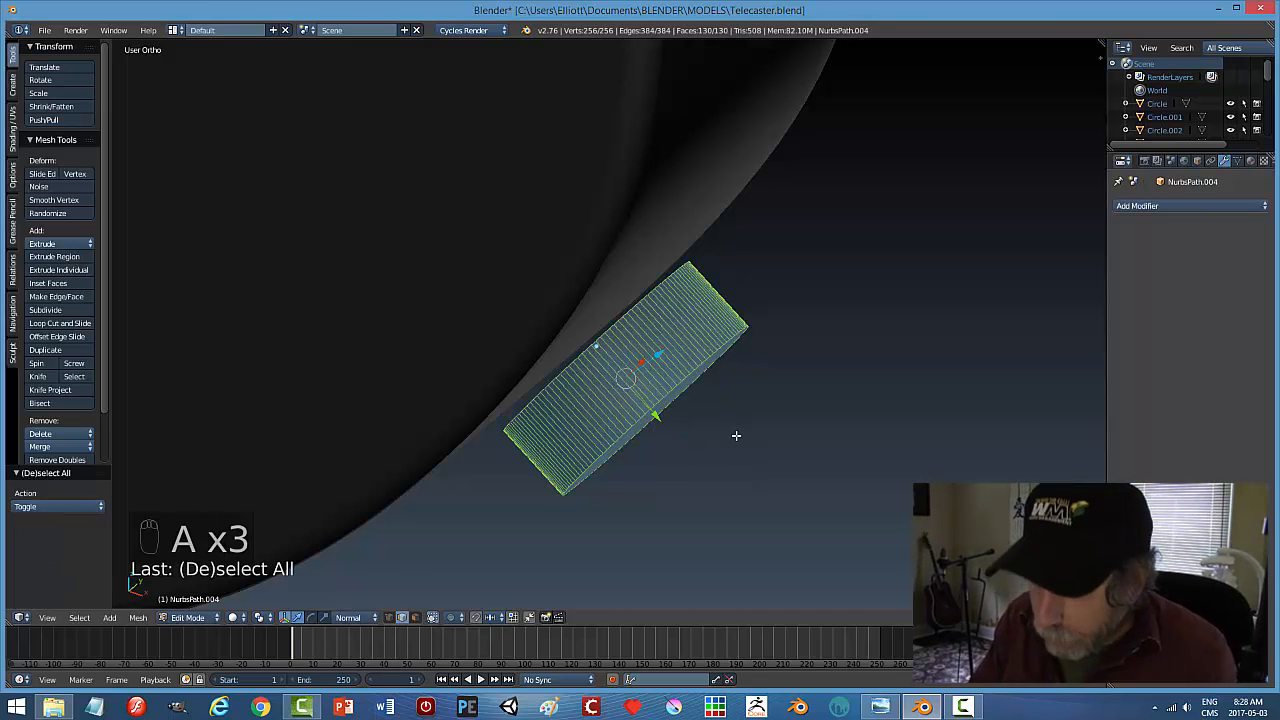
{"action": "key", "text": "ctrl+n"}
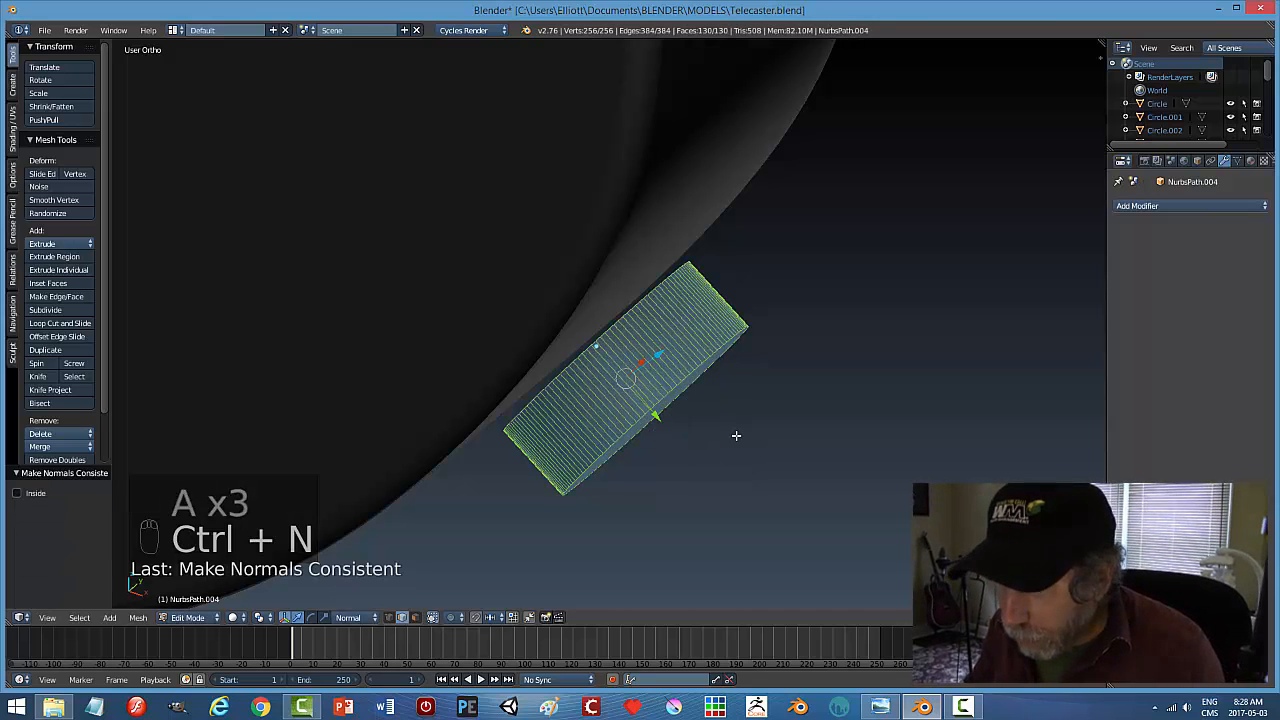
{"action": "key", "text": "a"}
{"action": "key", "text": "Tab"}
{"action": "left_click", "coordinate": [655, 437]}
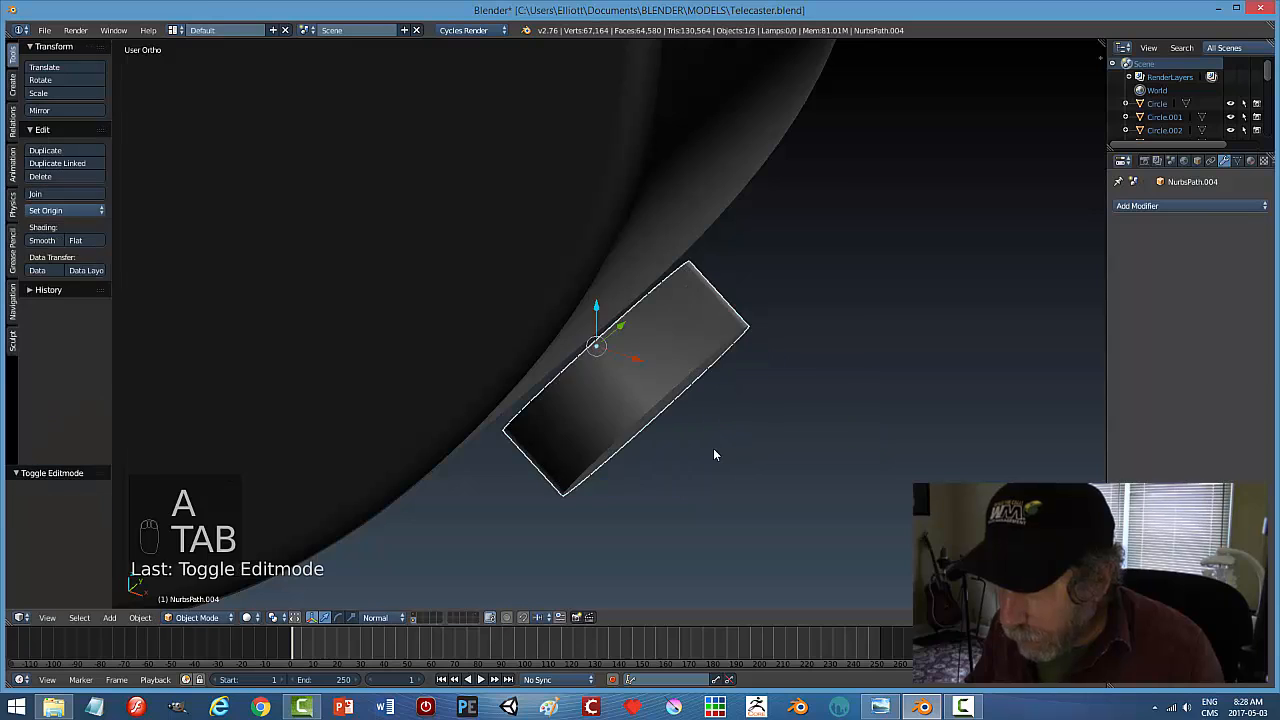
Move the cylinder by about -0.075 along the global X axis, into the body's side
{"action": "middle_click_drag", "start_coordinate": [713, 448], "coordinate": [683, 440]}
{"action": "middle_click_drag", "start_coordinate": [608, 348], "coordinate": [580, 298]}
{"action": "left_click_drag", "start_coordinate": [580, 298], "coordinate": [579, 296]}
{"action": "middle_click_drag", "start_coordinate": [711, 319], "coordinate": [517, 300]}
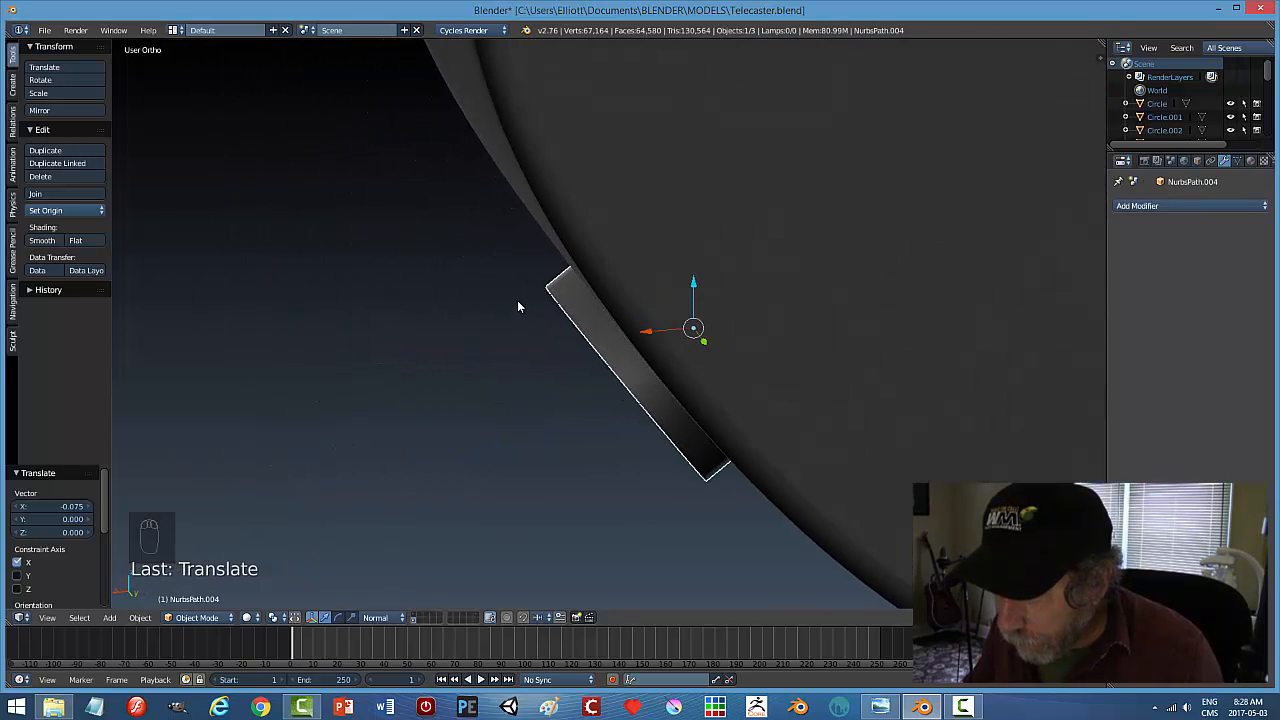
Rotate the cylinder about the global Y axis by -1.674° and a further 2.655° to align with the body's side, and deselect it
{"action": "key", "text": "r"}
{"action": "key", "text": "y"}
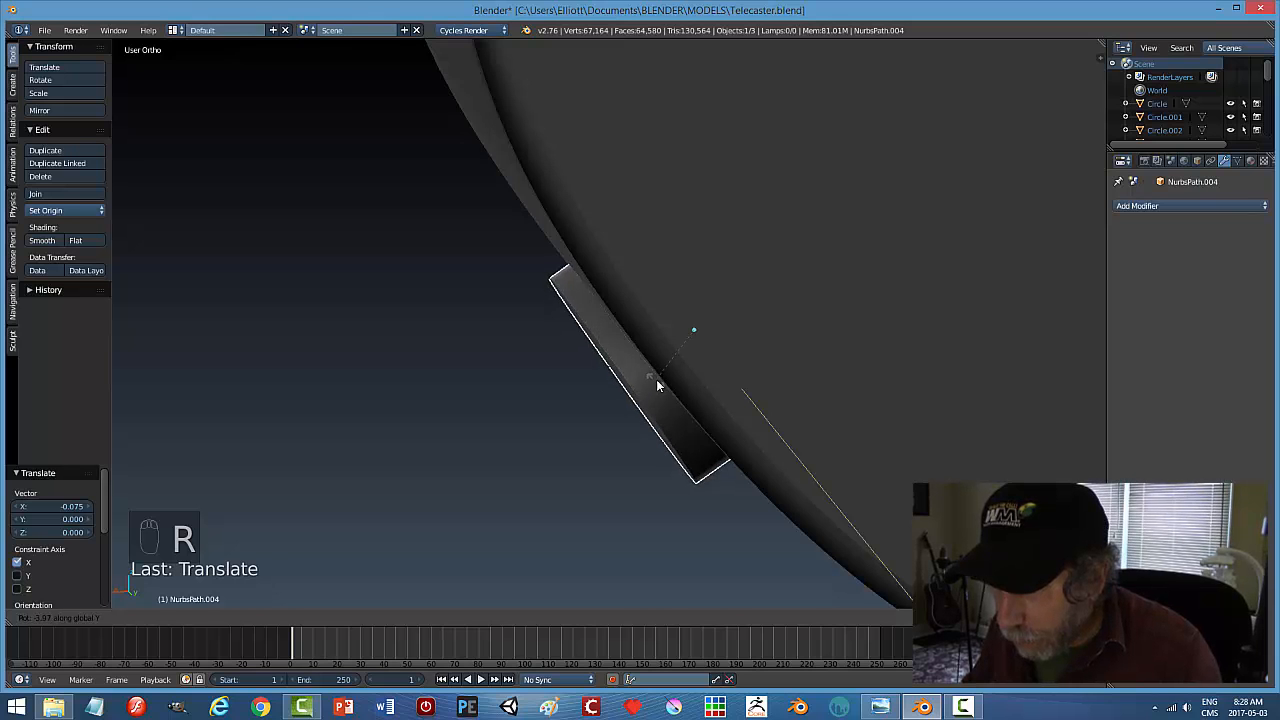
{"action": "left_click", "coordinate": [660, 387]}
{"action": "middle_click_drag", "start_coordinate": [598, 420], "coordinate": [866, 399]}
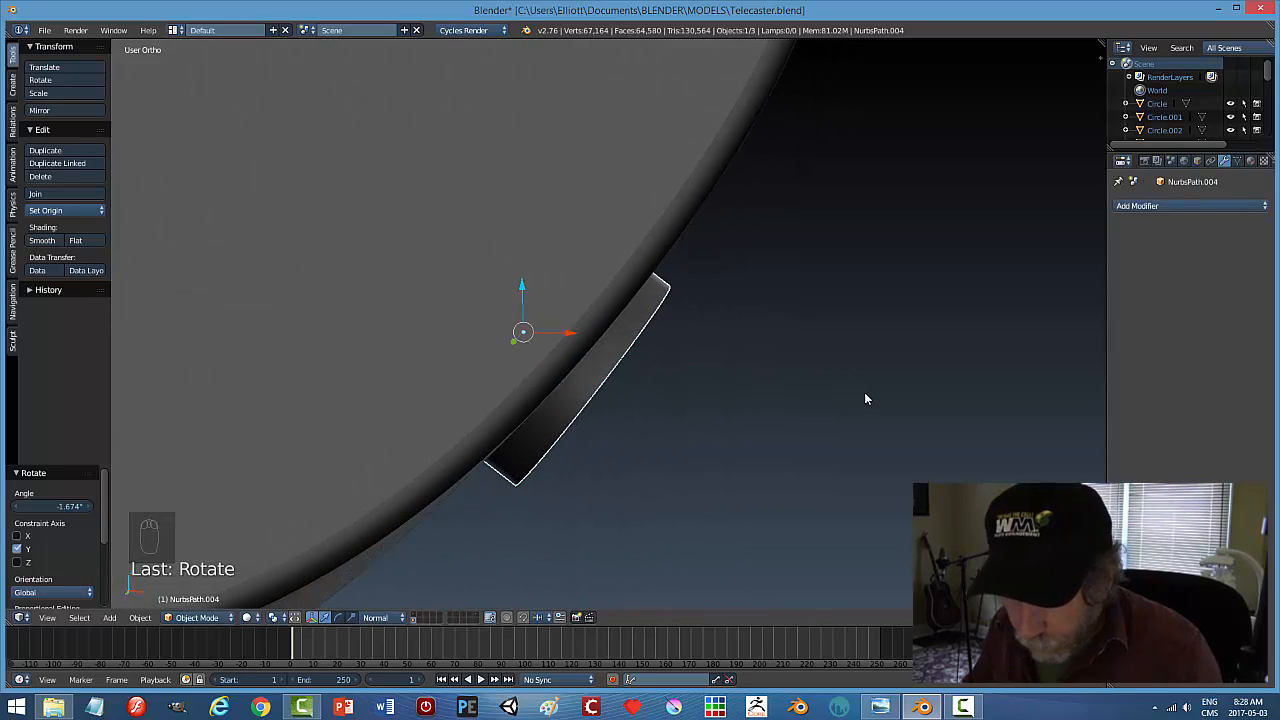
{"action": "key", "text": "r"}
{"action": "key", "text": "y"}
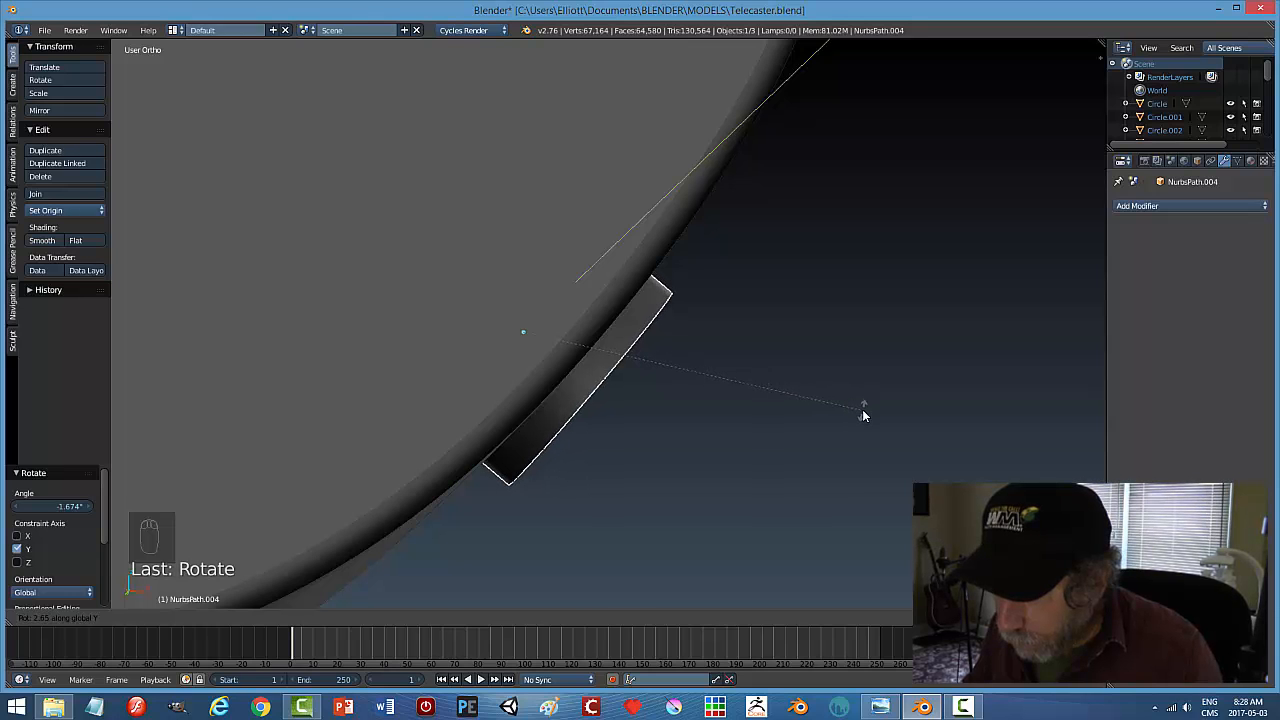
{"action": "left_click", "coordinate": [862, 410]}
{"action": "middle_click_drag", "start_coordinate": [546, 336], "coordinate": [704, 424]}
{"action": "scroll", "coordinate": [710, 424], "scroll_direction": "down", "scroll_amount": 2}
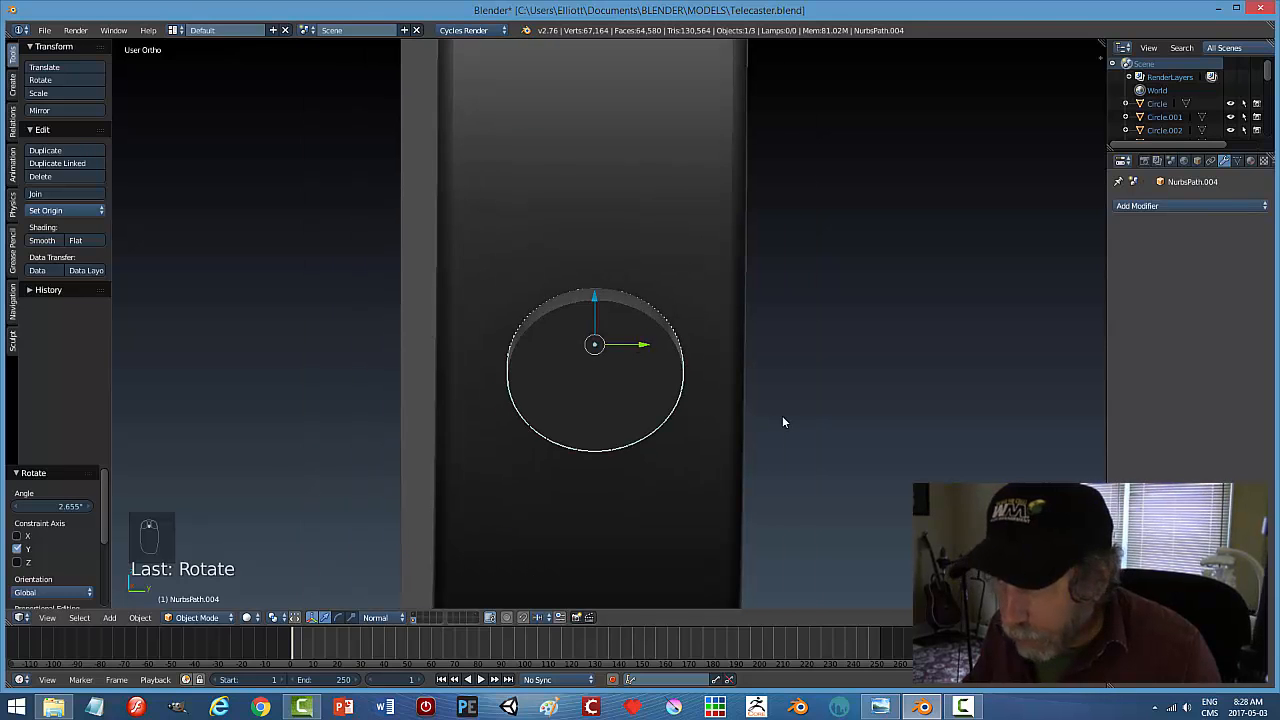
{"action": "key", "text": "a"}
{"action": "middle_click_drag", "start_coordinate": [782, 415], "coordinate": [646, 368]}
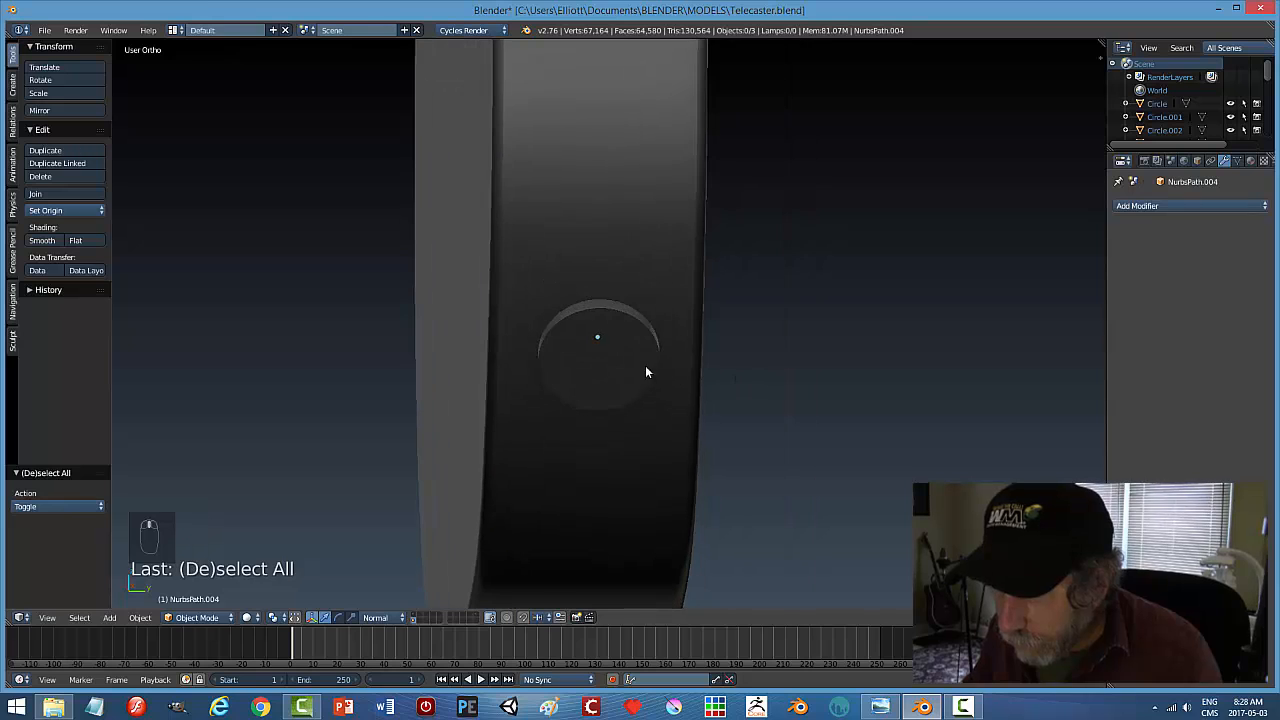
Scale the jack cylinder up slightly, by a factor of about 1.007, and deselect it
{"action": "right_click", "coordinate": [648, 368]}
{"action": "key", "text": "s"}
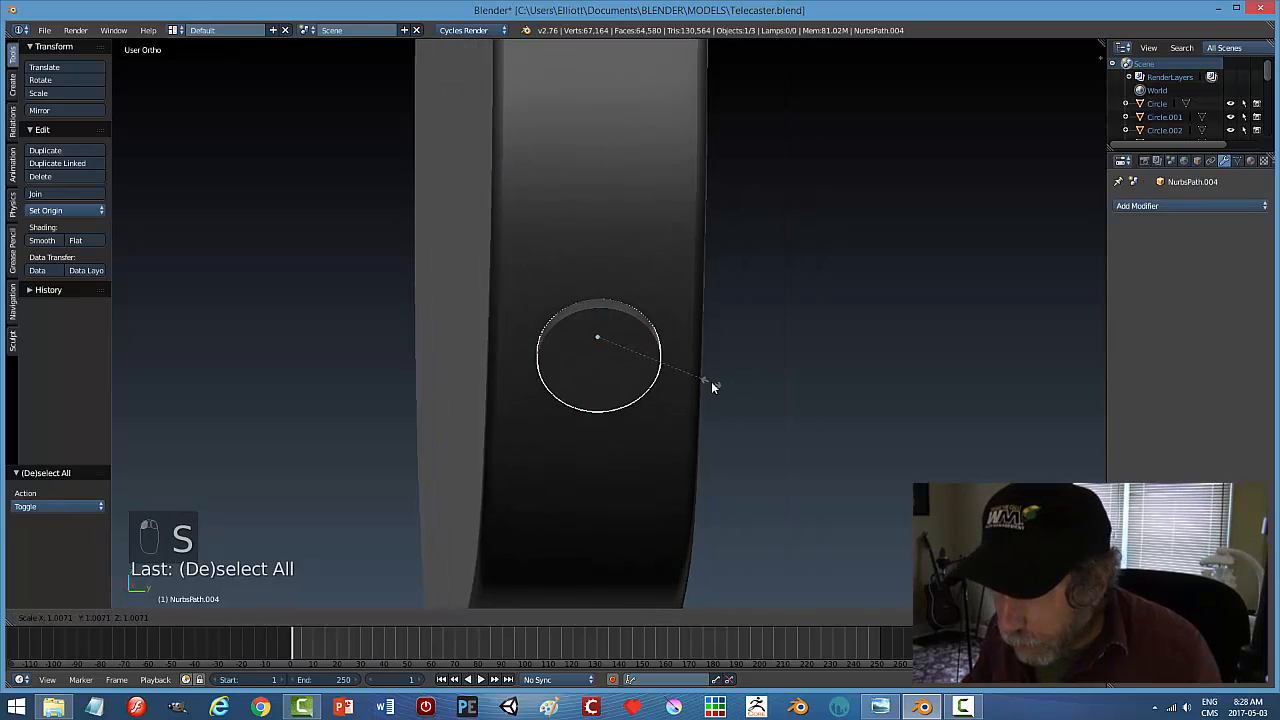
{"action": "left_click", "coordinate": [711, 381]}
{"action": "key", "text": "a"}
Select the guitar body and save the file over the existing Telecaster.blend
{"action": "middle_click_drag", "start_coordinate": [740, 380], "coordinate": [814, 374]}
{"action": "right_click", "coordinate": [620, 270]}
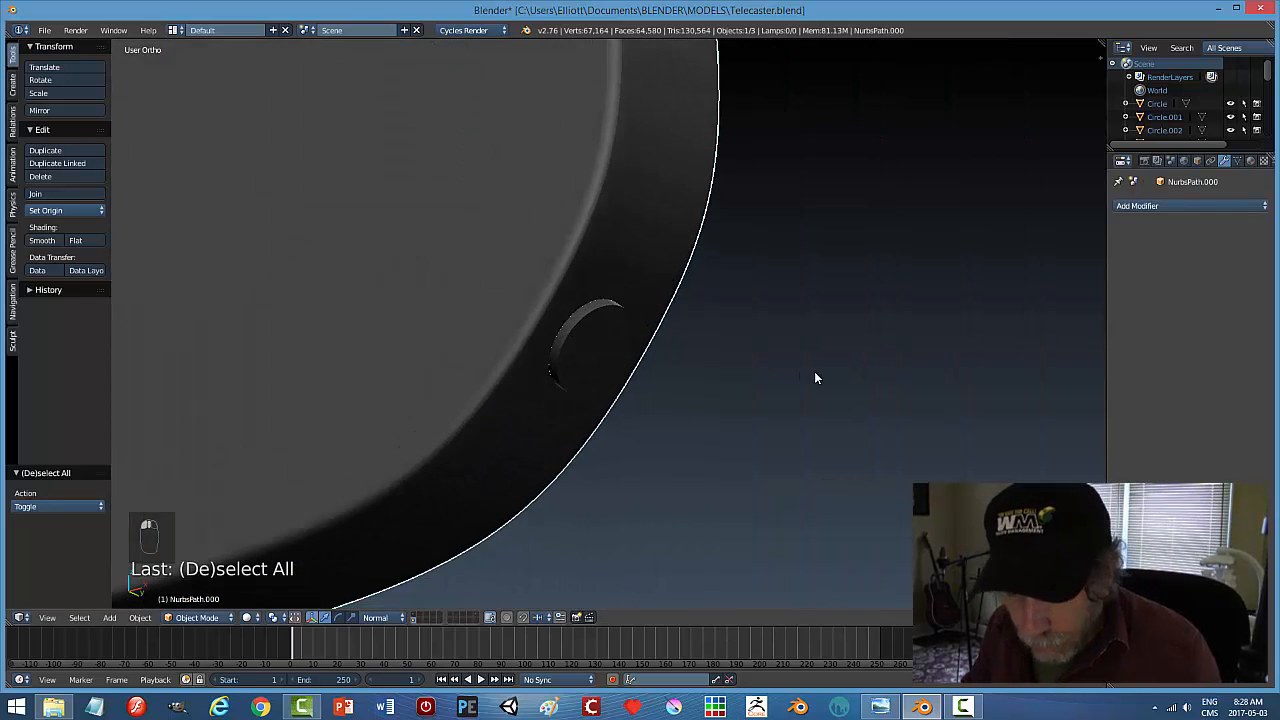
{"action": "key", "text": "ctrl+s"}
{"action": "left_click", "coordinate": [780, 374]}
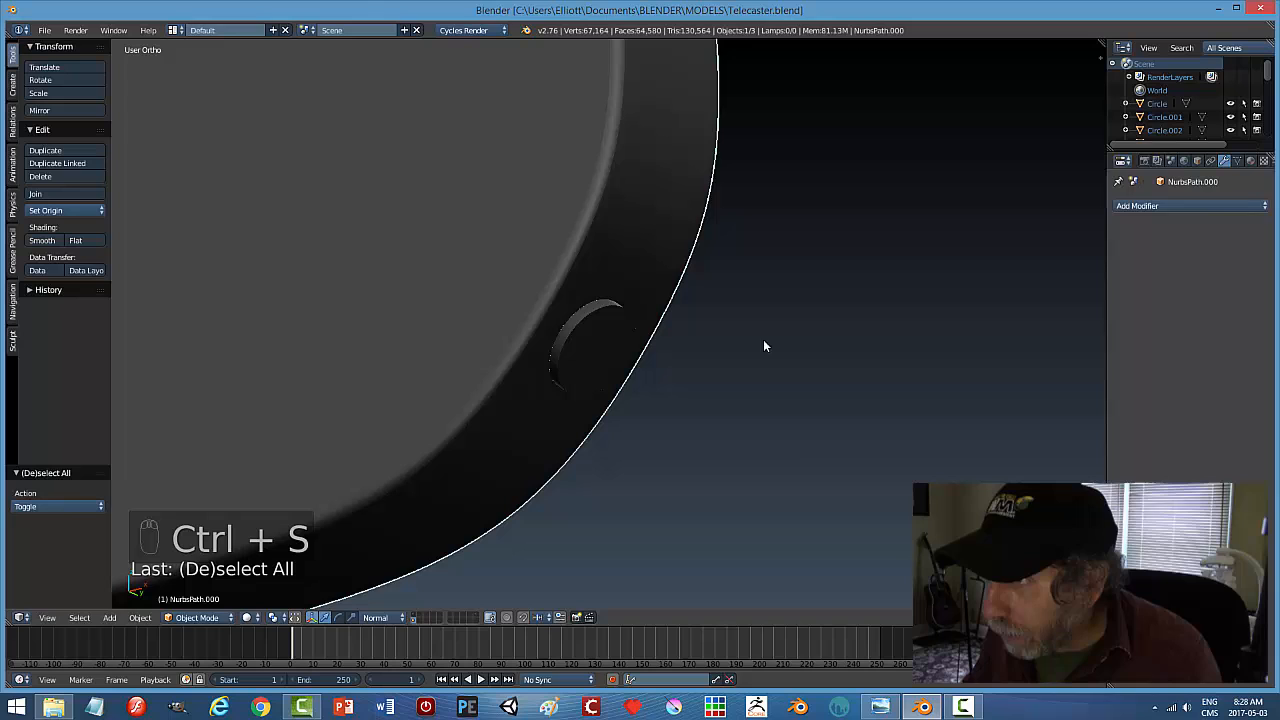
Add a Boolean modifier to the guitar body, set to Difference, with the jack cylinder NurbsPath.004 as its object
{"action": "left_click", "coordinate": [1131, 207]}
{"action": "left_click", "coordinate": [1023, 265]}
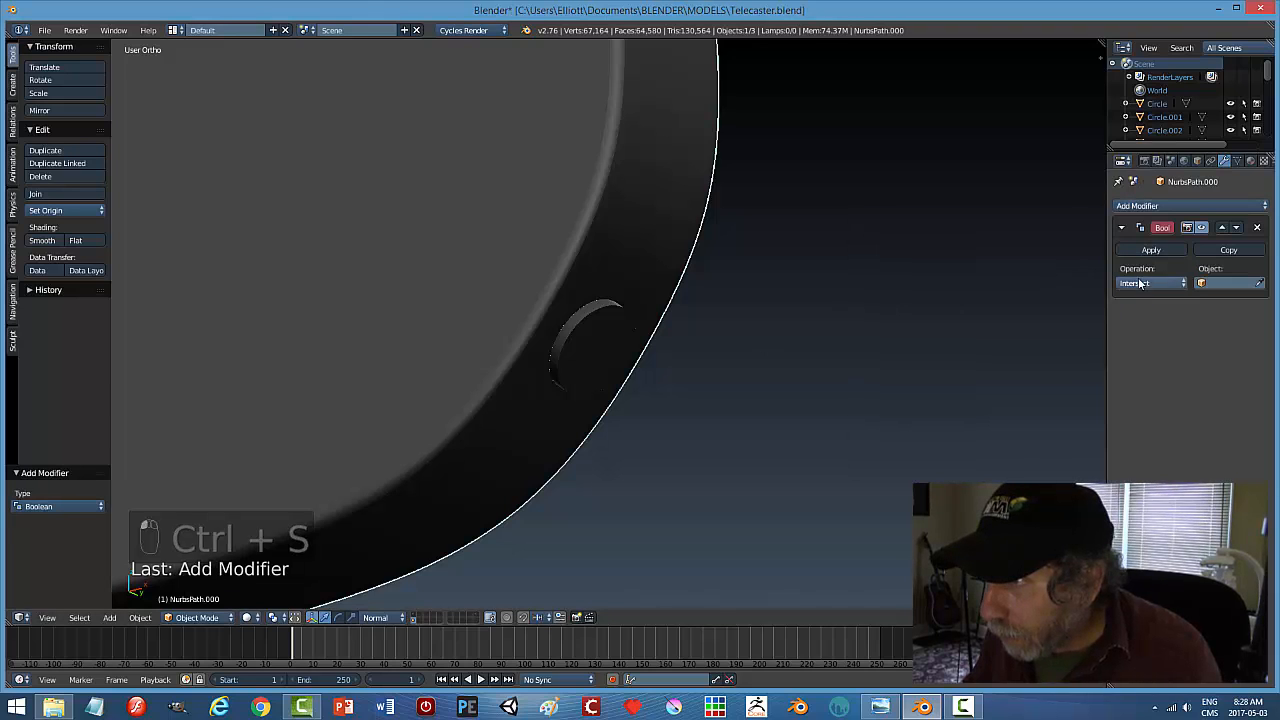
{"action": "left_click", "coordinate": [1148, 283]}
{"action": "left_click", "coordinate": [1142, 239]}
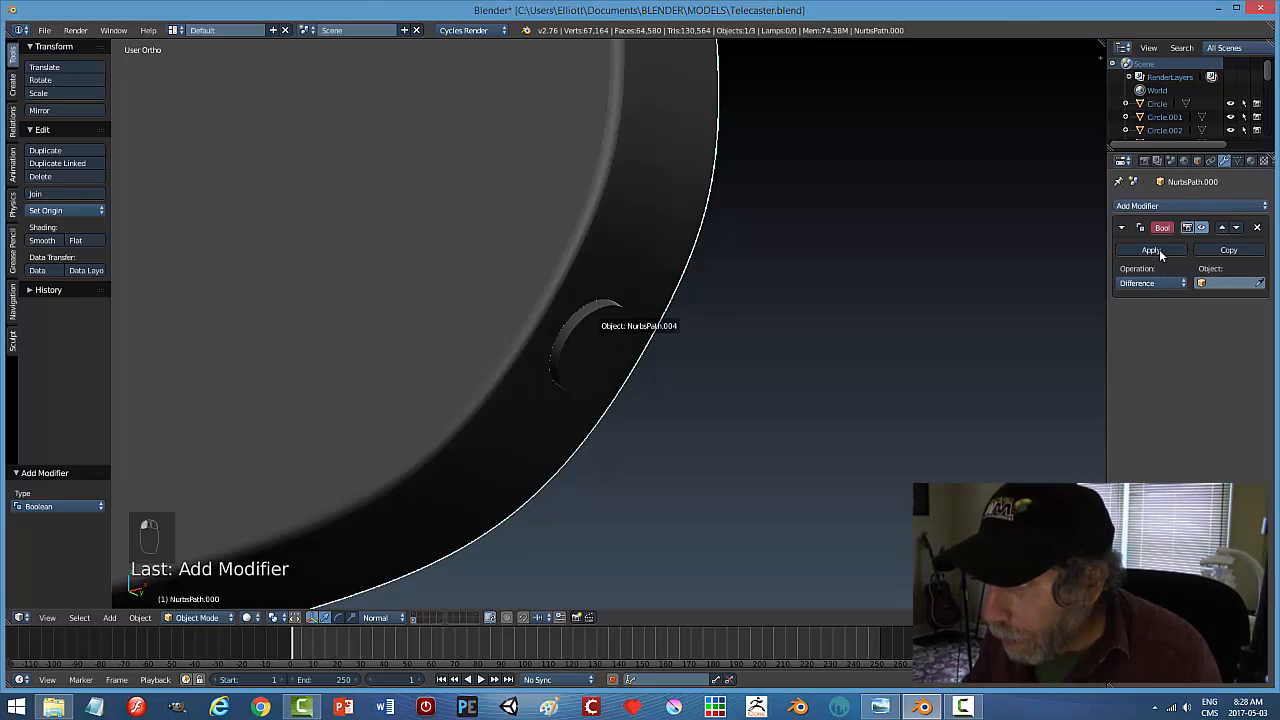
{"action": "left_click", "coordinate": [590, 328]}
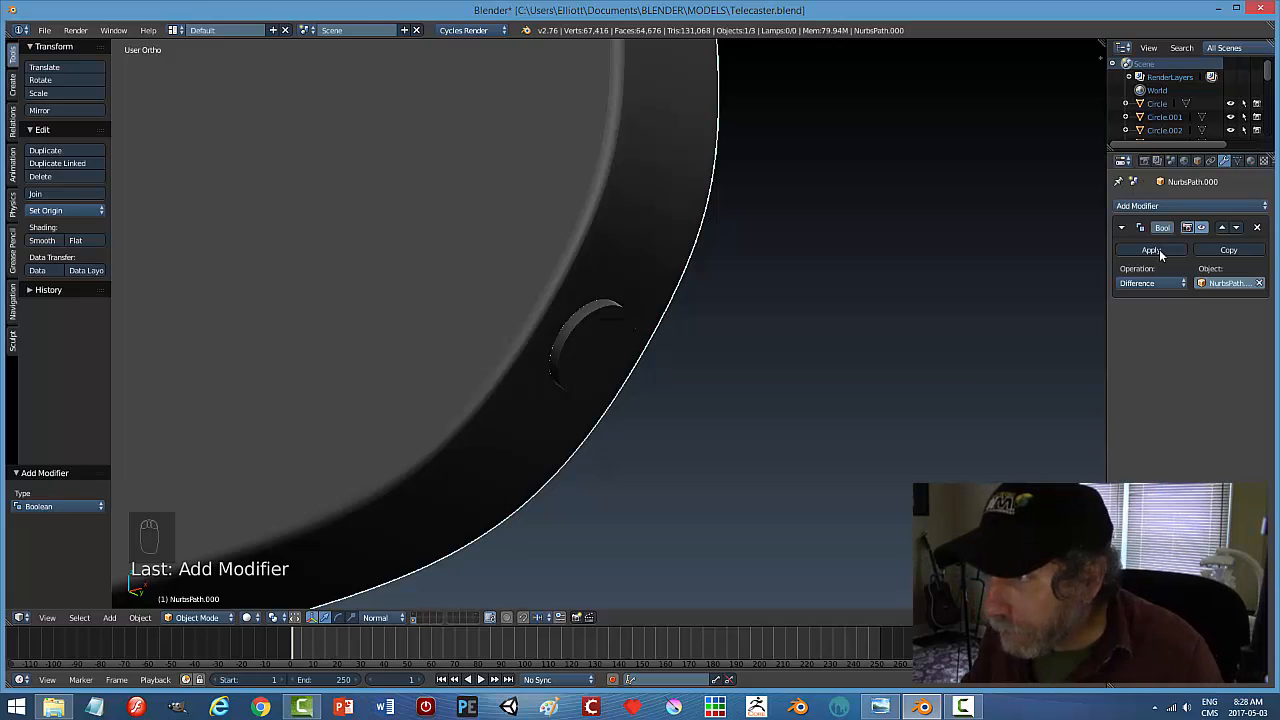
Hide the jack socket on the guitar body's side and inspect the hole cut beneath it
{"action": "right_click", "coordinate": [604, 351]}
{"action": "key", "text": "h"}
{"action": "middle_click_drag", "start_coordinate": [680, 373], "coordinate": [660, 410]}
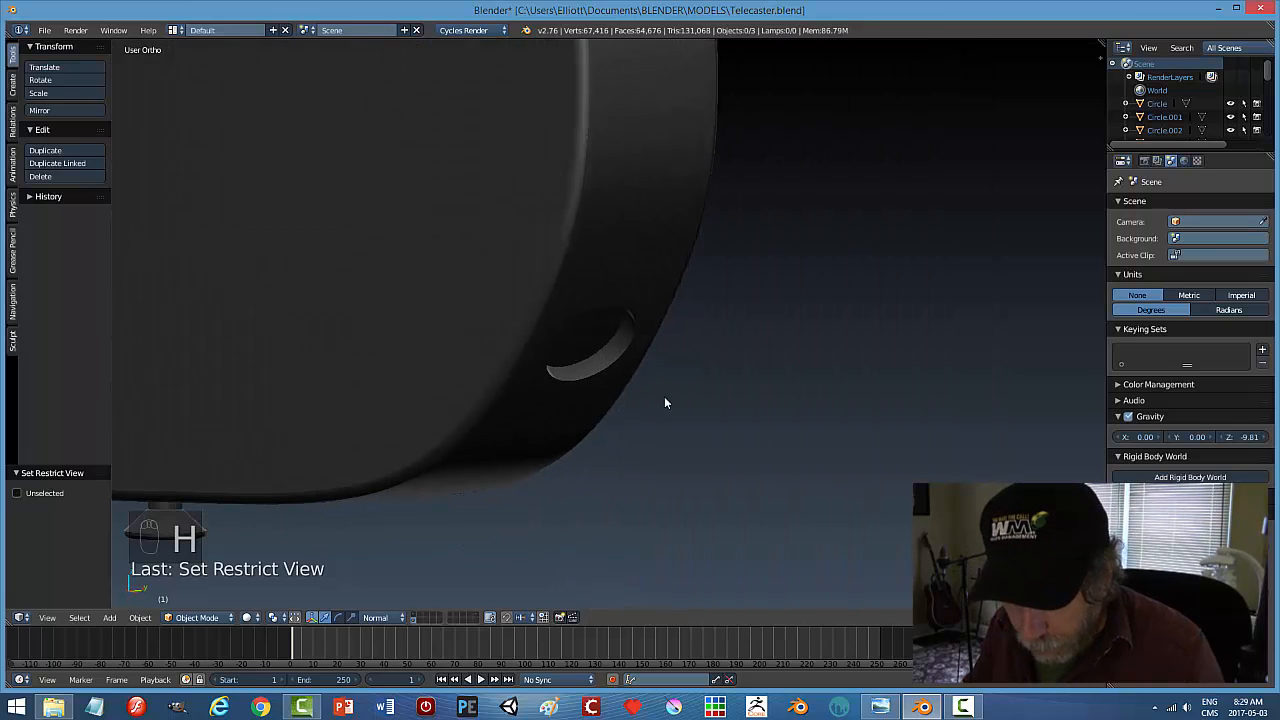
{"action": "key", "text": "alt+h"}
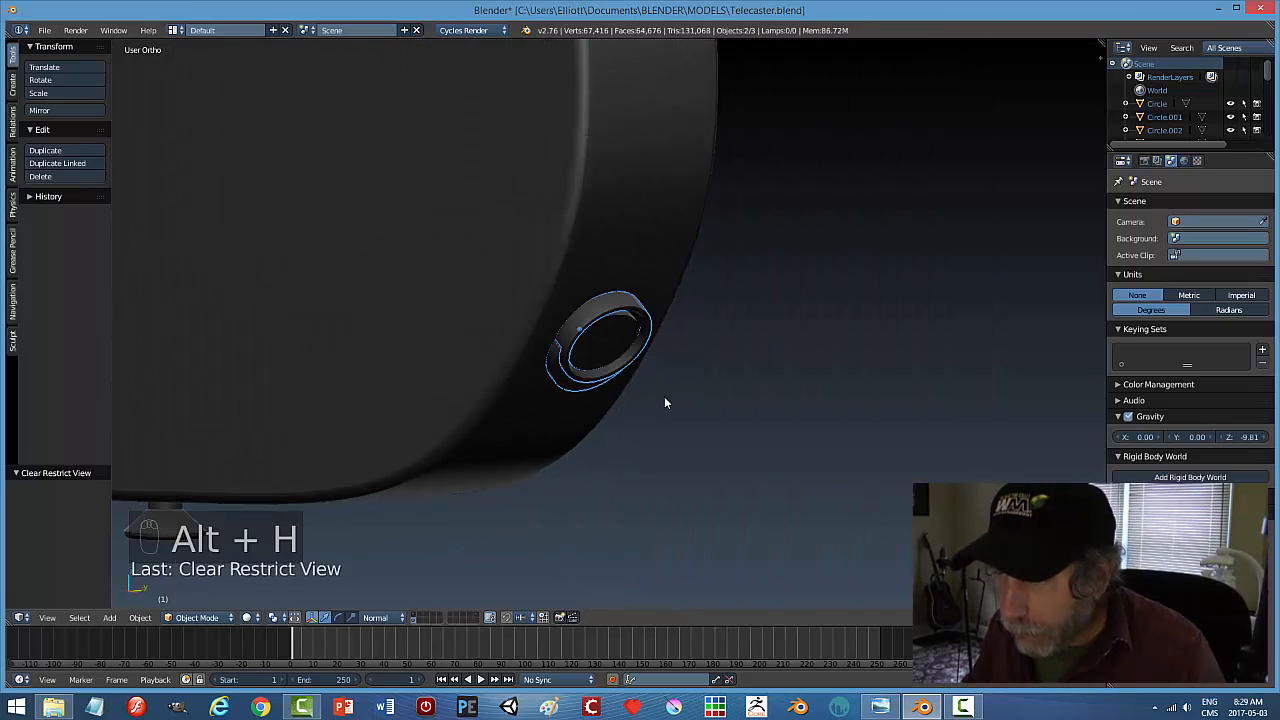
{"action": "right_click", "coordinate": [563, 386]}
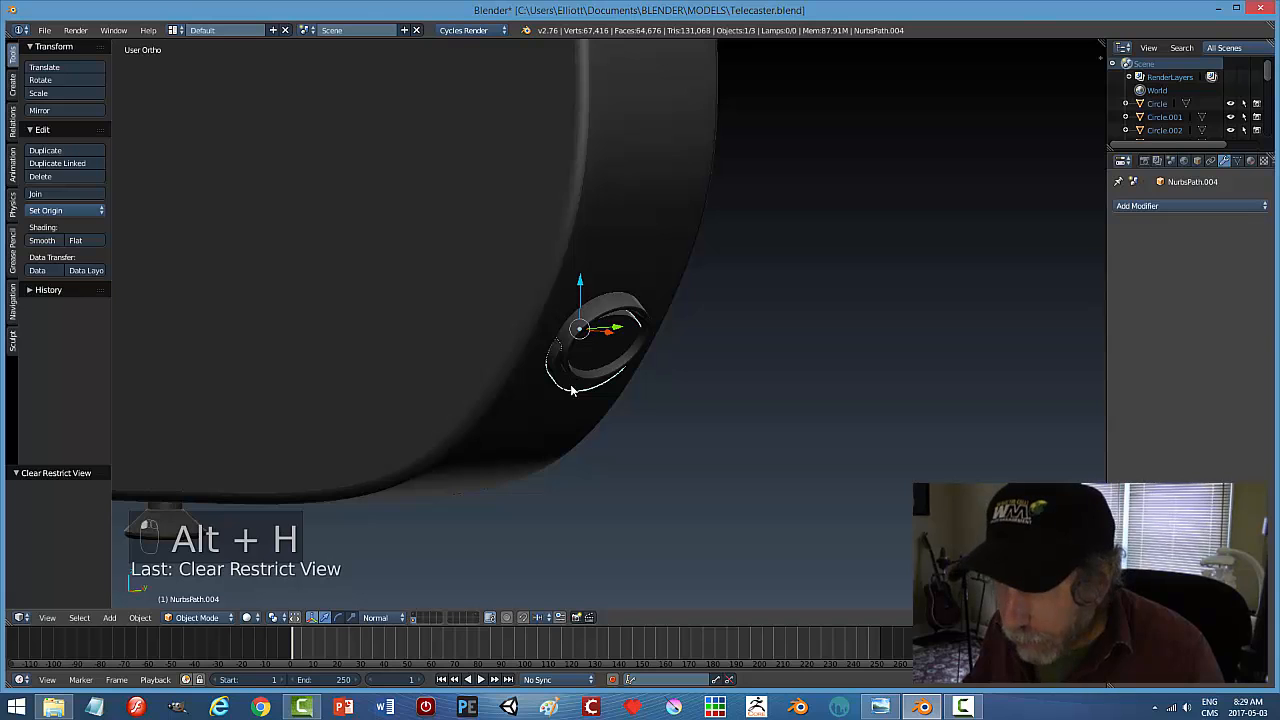
{"action": "key", "text": "x"}
{"action": "left_click", "coordinate": [545, 383]}
{"action": "middle_click_drag", "start_coordinate": [641, 391], "coordinate": [697, 360]}
{"action": "right_click", "coordinate": [625, 312]}
{"action": "key", "text": "h"}
{"action": "key", "text": "ctrl+z"}
{"action": "key", "text": "ctrl+z"}
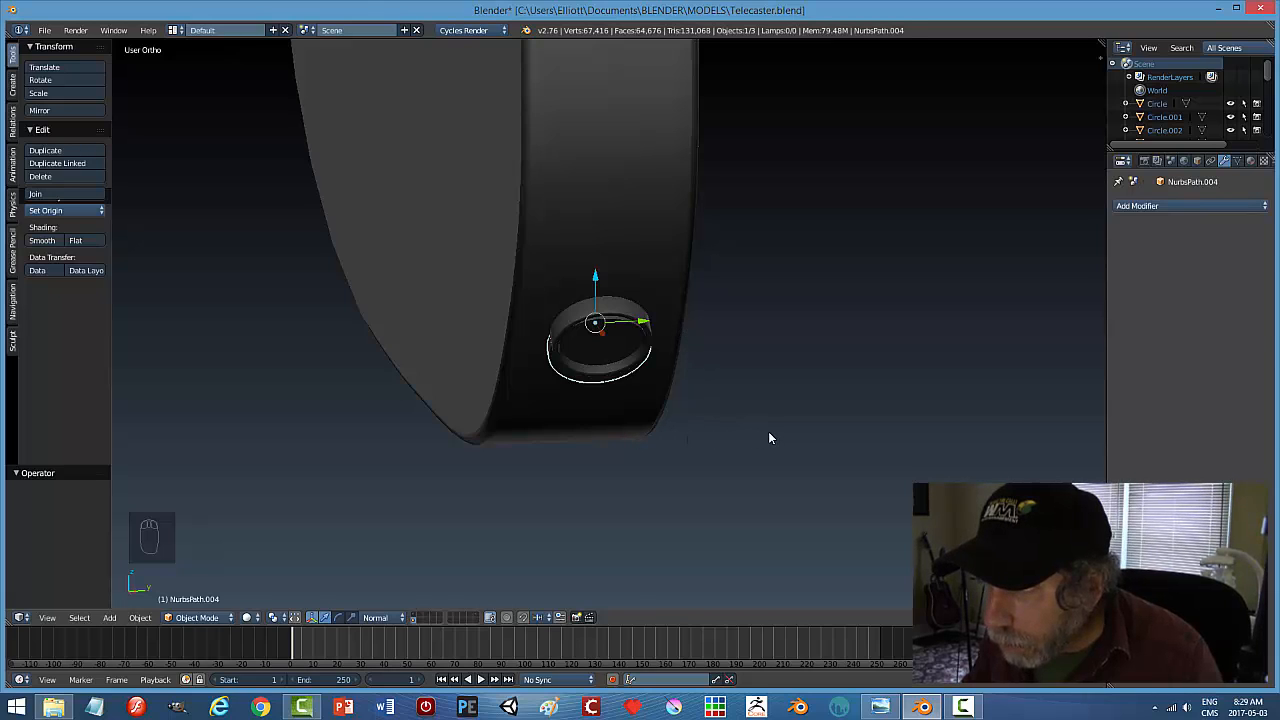
{"action": "key", "text": "ctrl+z"}
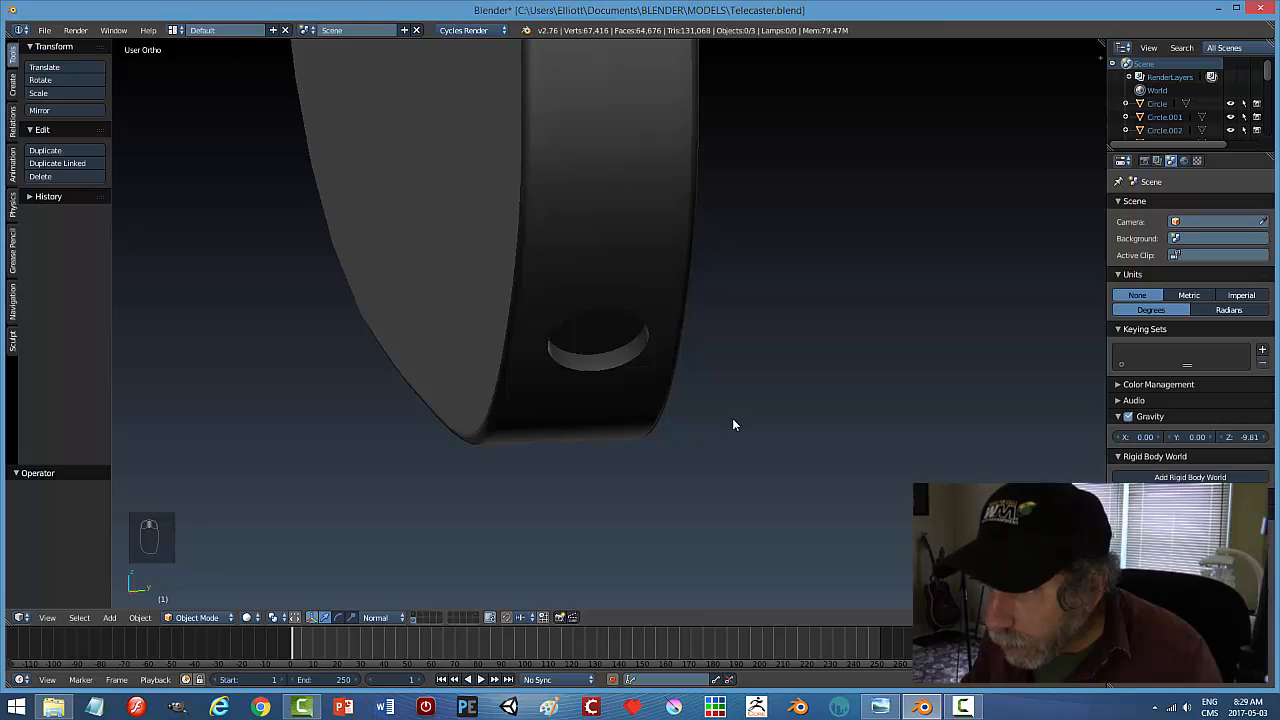
Reveal the hidden jack socket and cutter, hide the cutter, and set the jack socket's origin to its geometry
{"action": "mouse_move", "coordinate": [732, 425]}
{"action": "middle_mouse_down"}
{"action": "mouse_move", "coordinate": [701, 352]}
{"action": "mouse_move", "coordinate": [716, 308]}
{"action": "mouse_move", "coordinate": [767, 312]}
{"action": "mouse_move", "coordinate": [772, 367]}
{"action": "middle_mouse_up"}
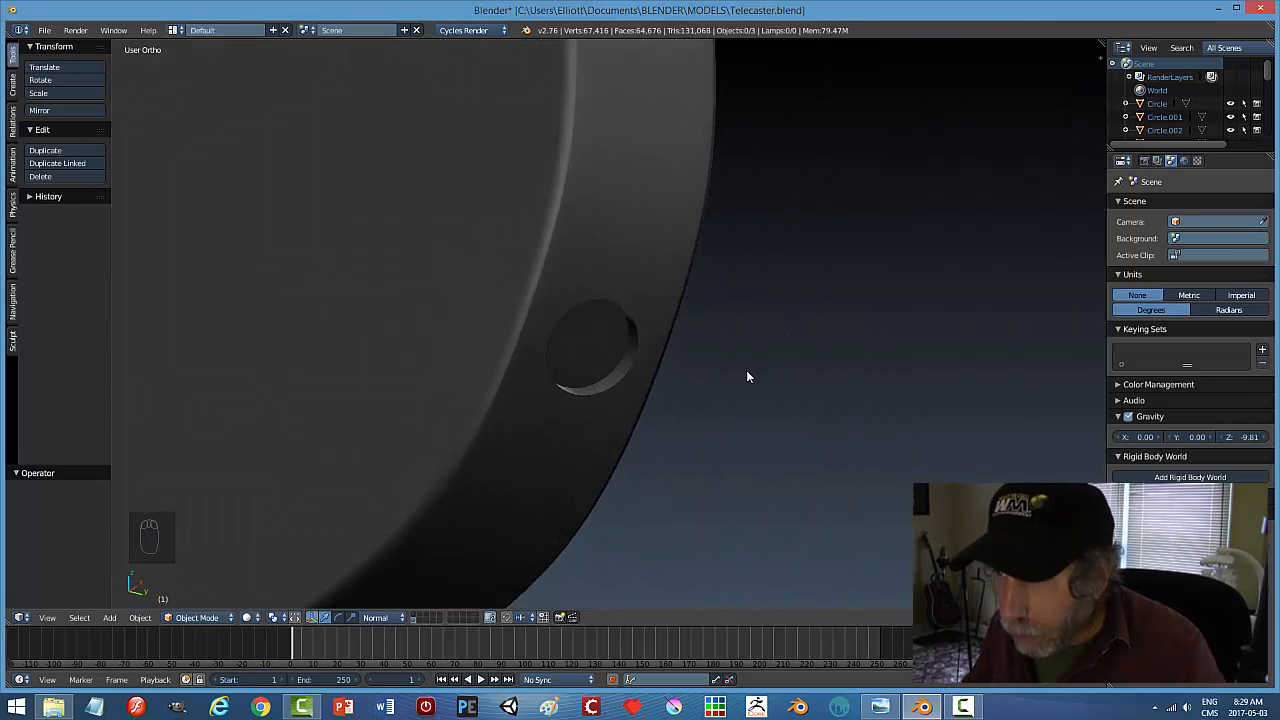
{"action": "key", "text": "alt+h"}
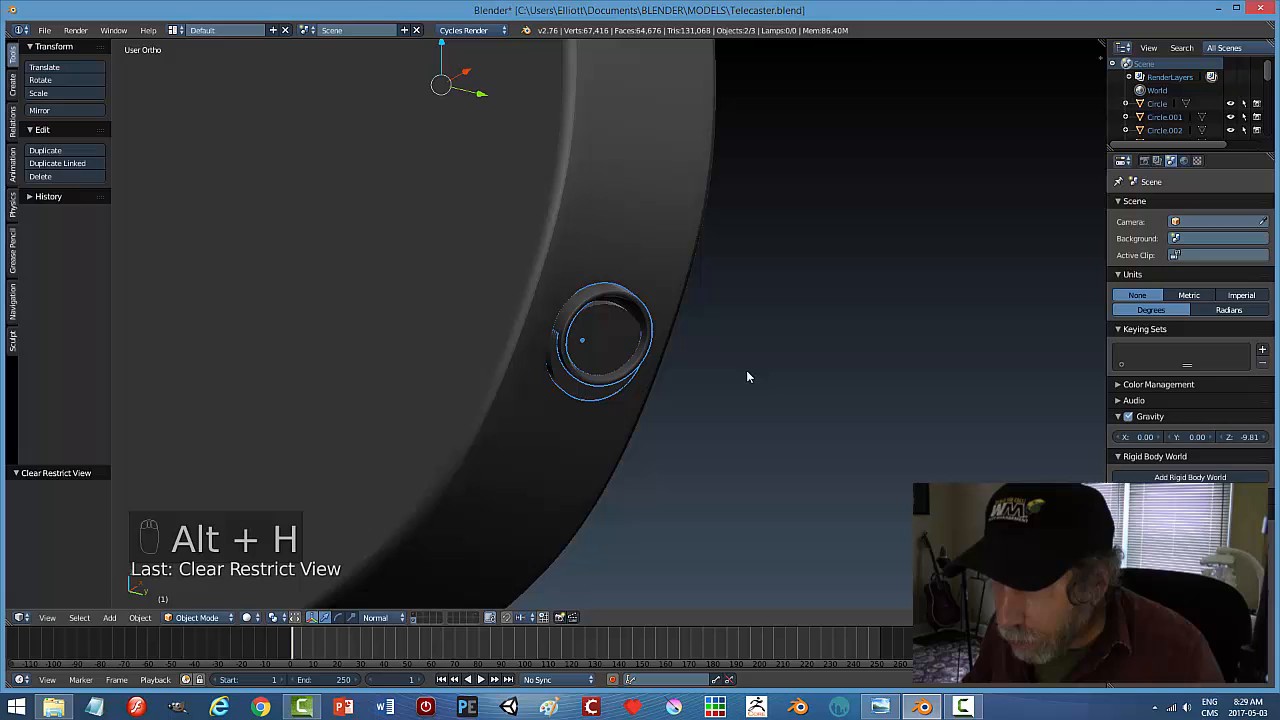
{"action": "right_click", "coordinate": [589, 302]}
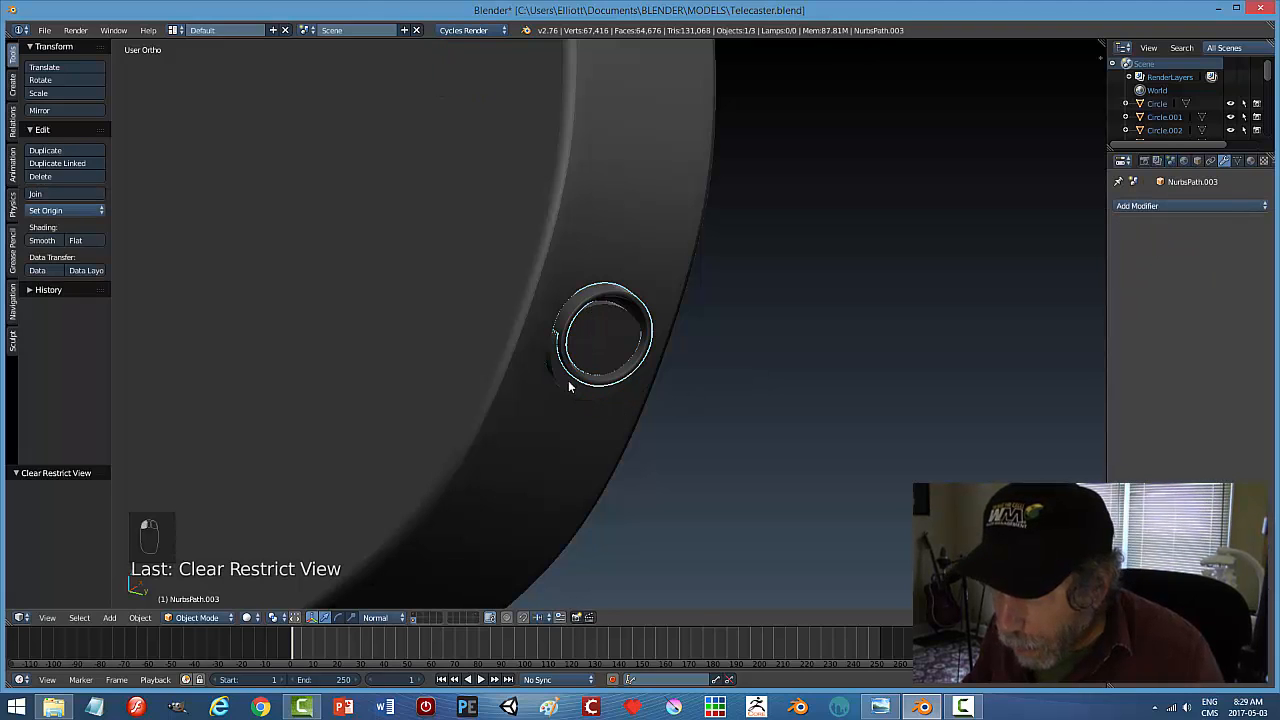
{"action": "key", "text": "h"}
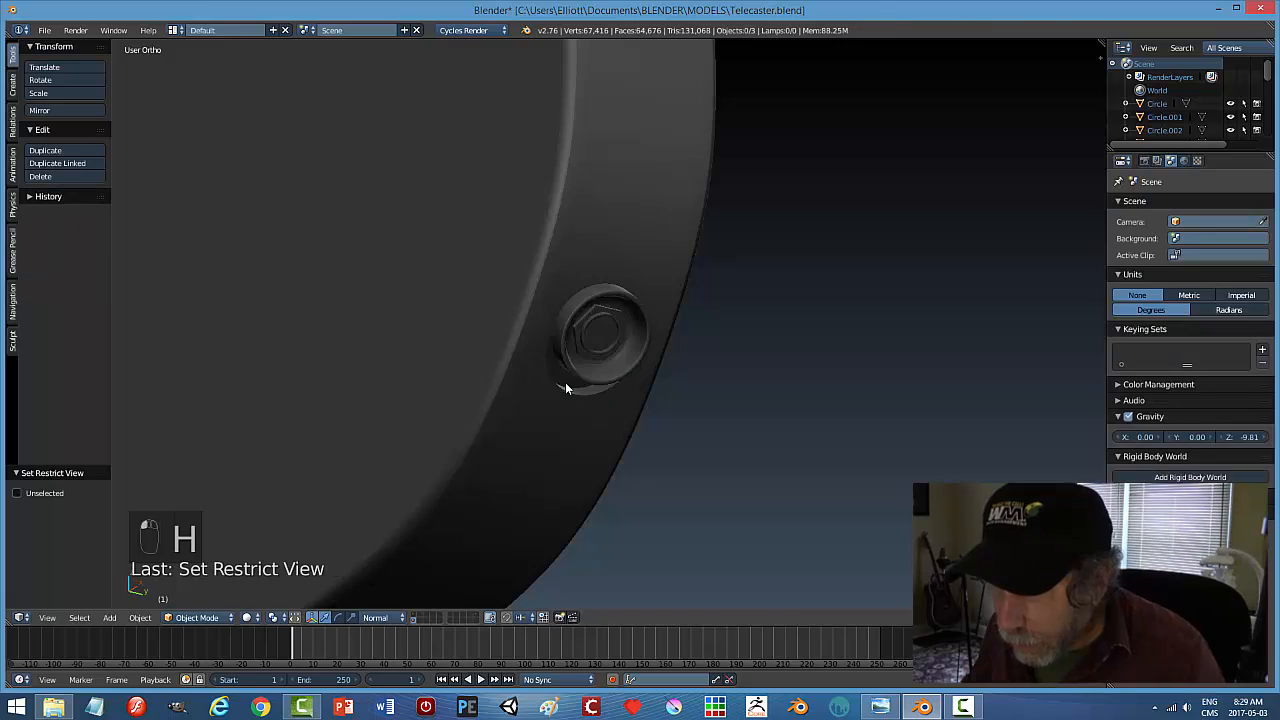
{"action": "key", "text": "ctrl+z"}
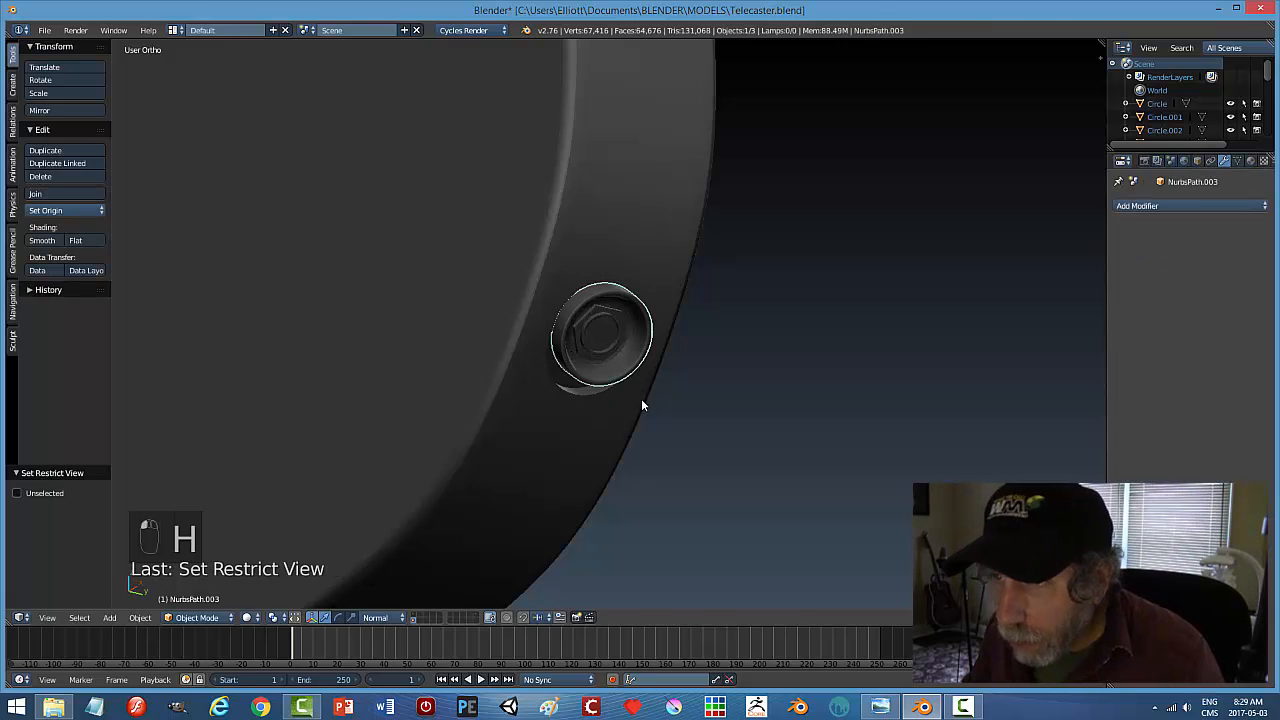
{"action": "left_click", "coordinate": [61, 211]}
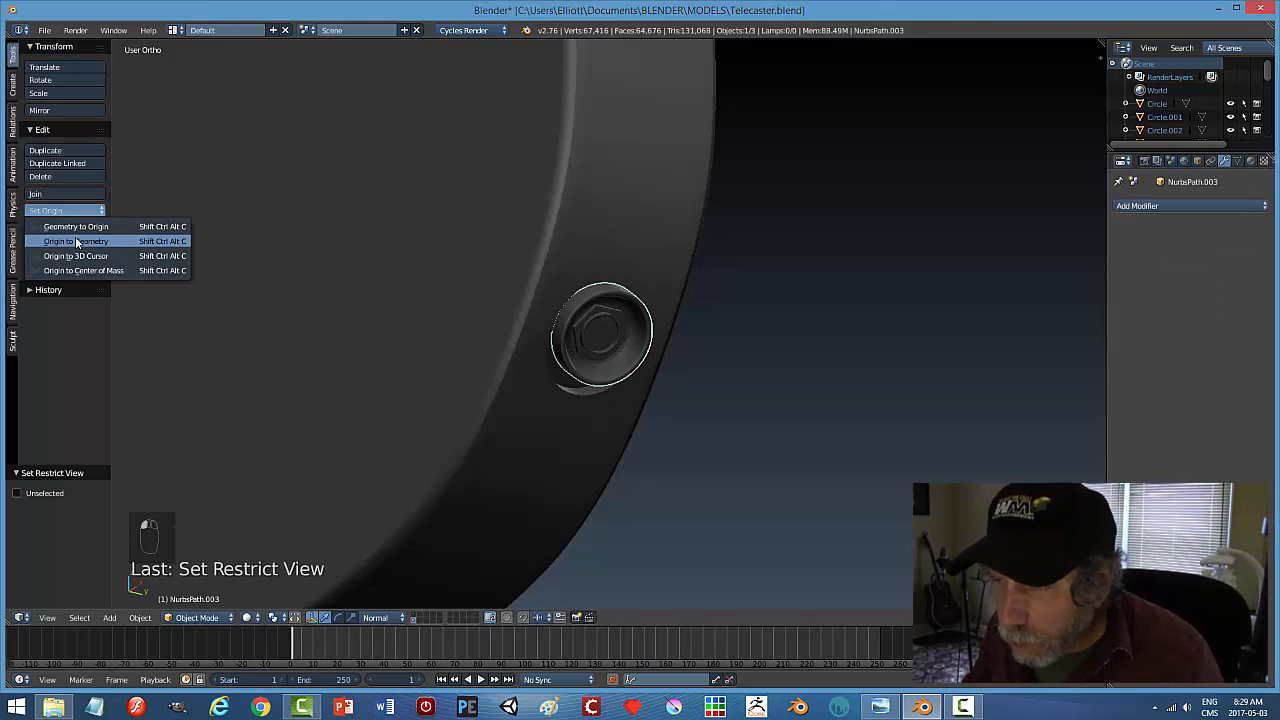
{"action": "left_click", "coordinate": [62, 241]}
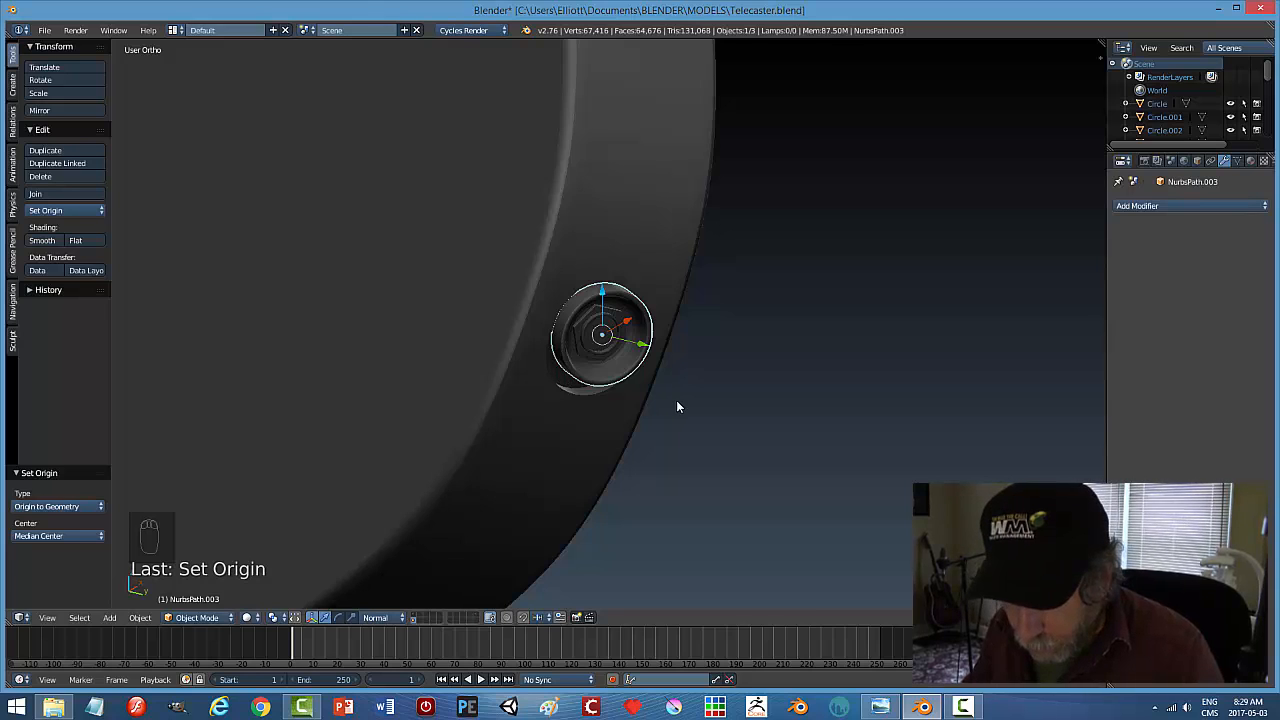
{"action": "key", "text": "alt+h"}
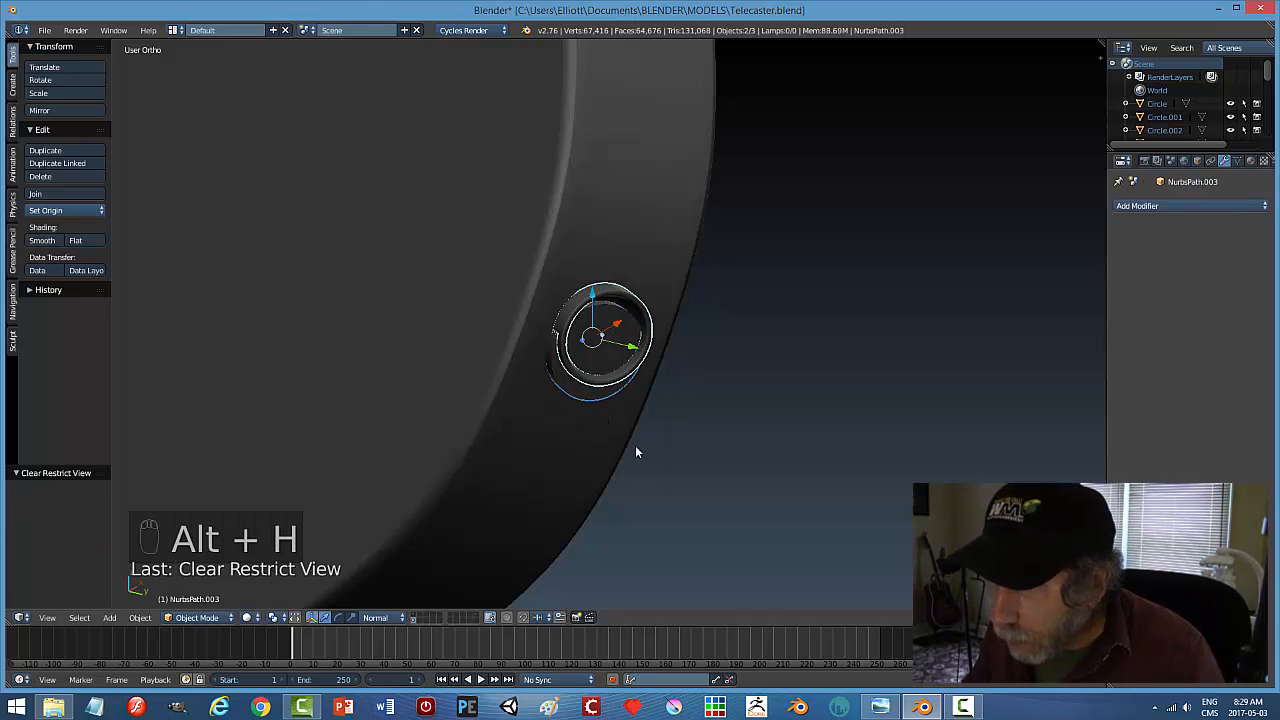
{"action": "right_click", "coordinate": [586, 396]}
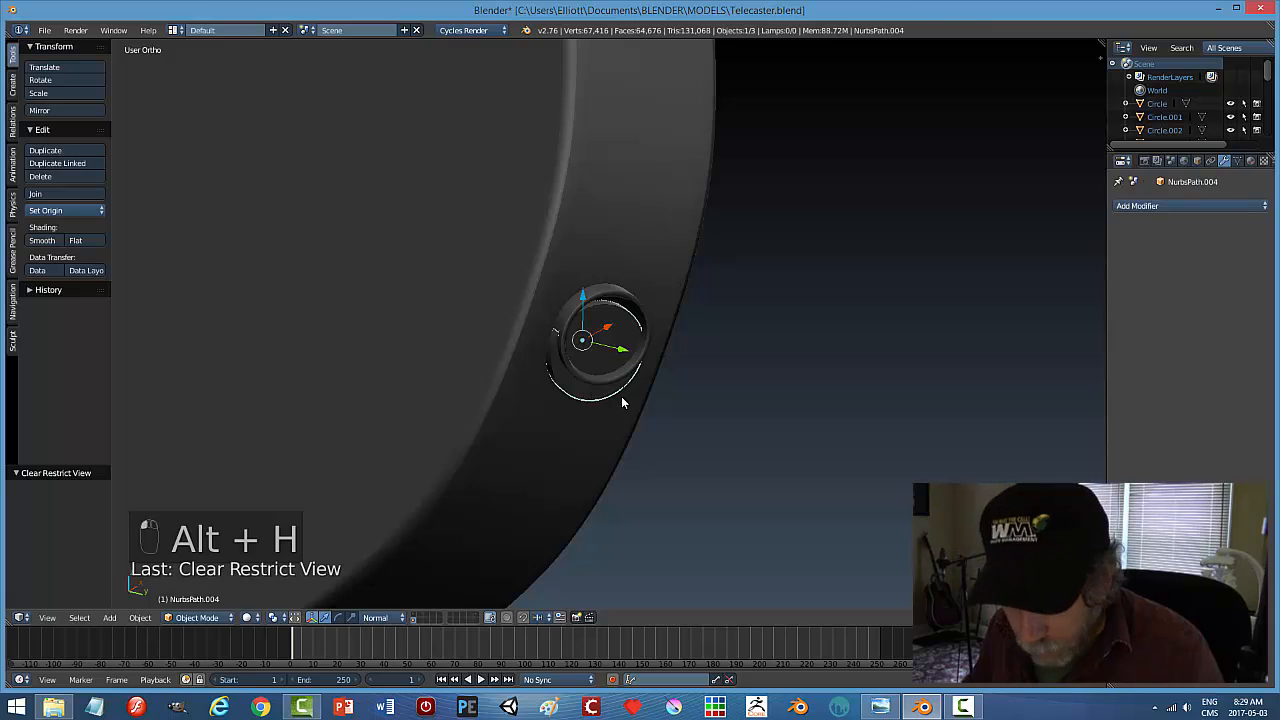
{"action": "key", "text": "x"}
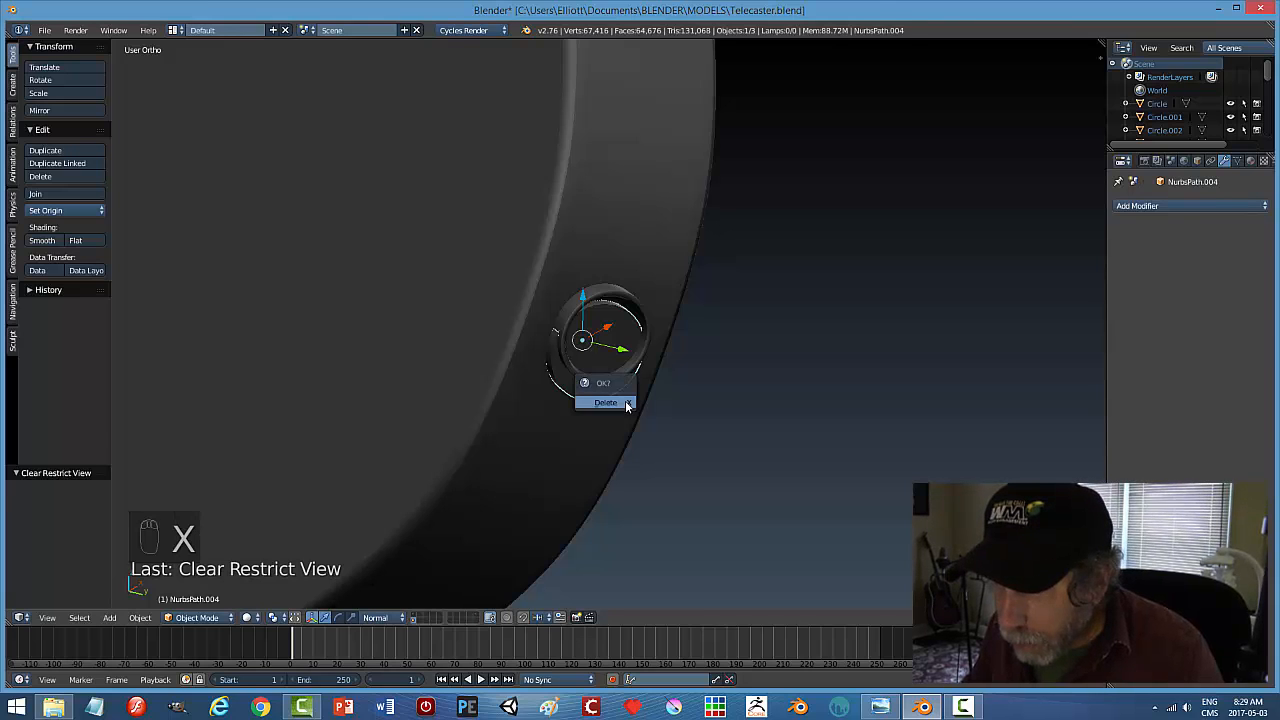
{"action": "left_click", "coordinate": [606, 402]}
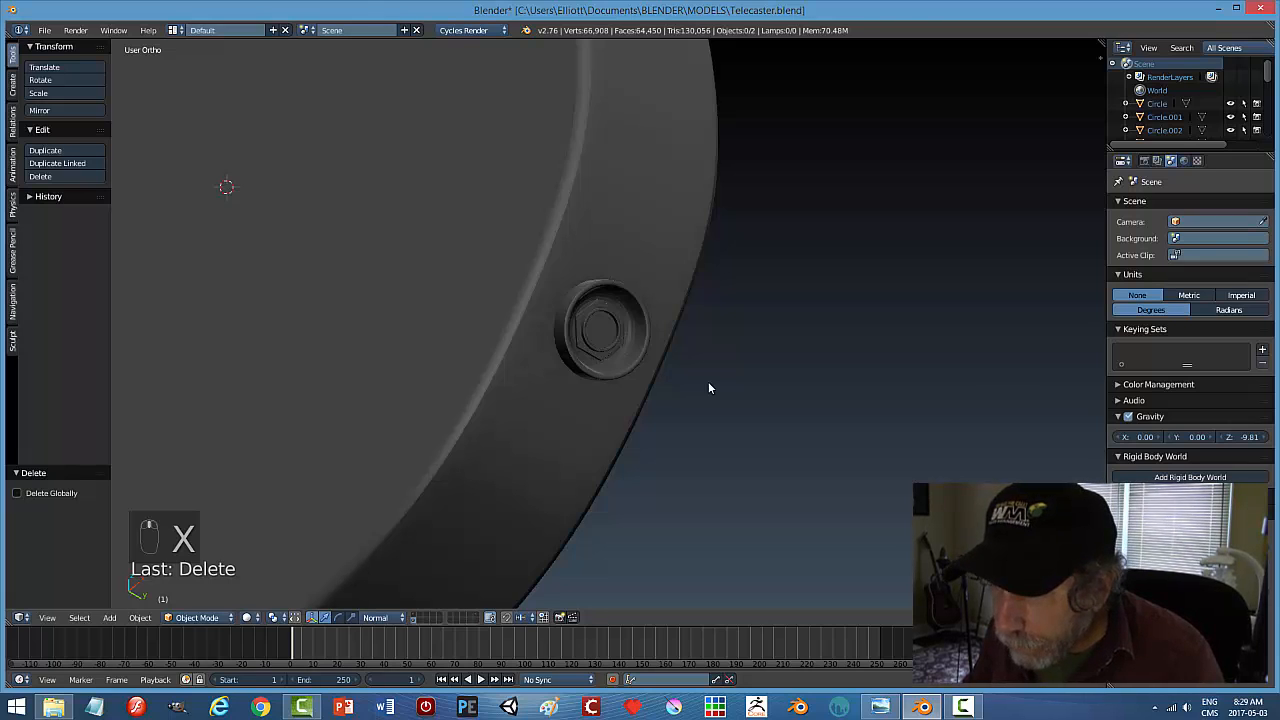
{"action": "key", "text": "ctrl+z"}
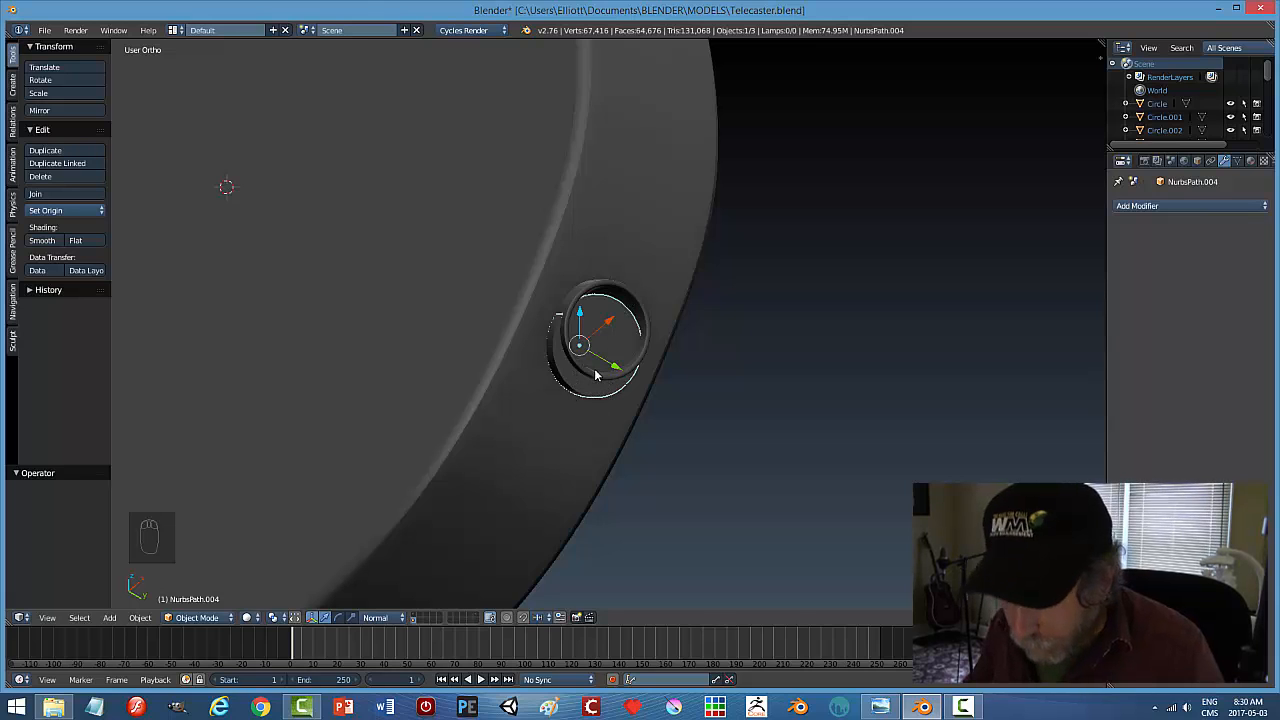
{"action": "key", "text": "h"}
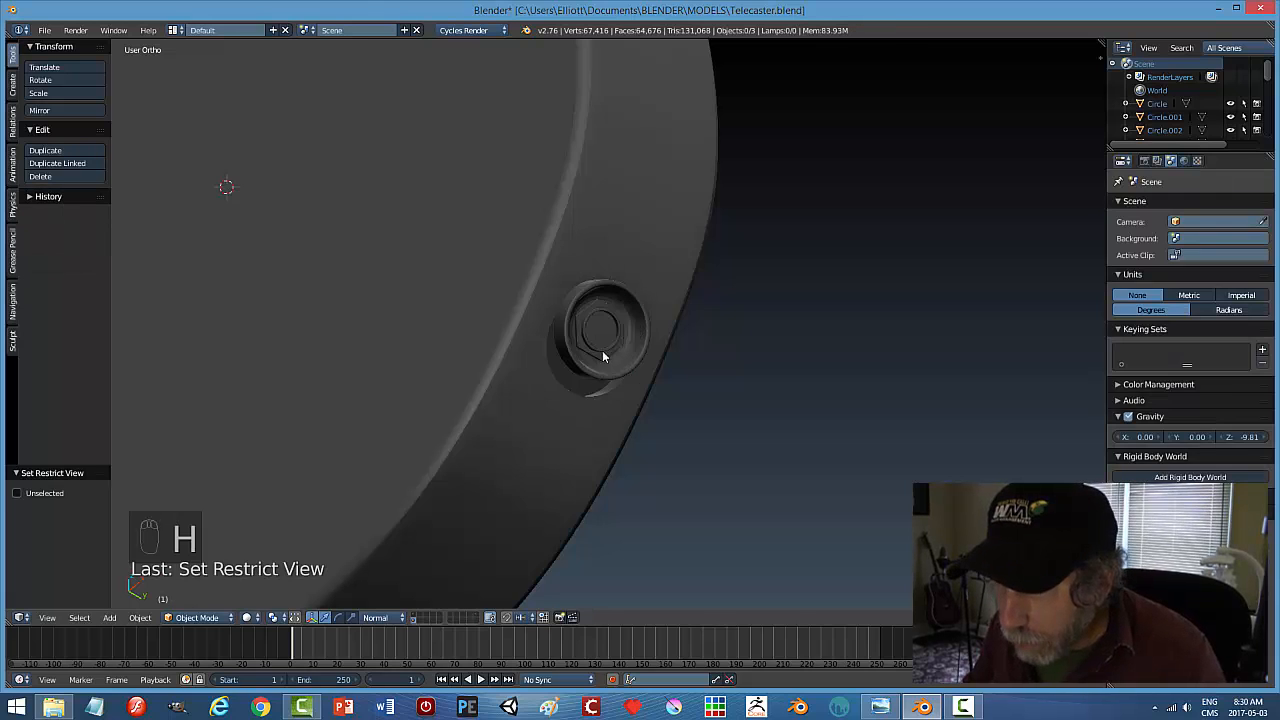
Move the jack socket about -0.053 along the X axis into the hole in the body's side
{"action": "right_click", "coordinate": [602, 295]}
{"action": "left_click_drag", "start_coordinate": [644, 322], "coordinate": [614, 321]}
{"action": "middle_click_drag", "start_coordinate": [728, 331], "coordinate": [628, 437]}
Apply the Boolean Difference modifier on the guitar body, then reveal the hidden cutter and delete it
{"action": "right_click", "coordinate": [578, 214]}
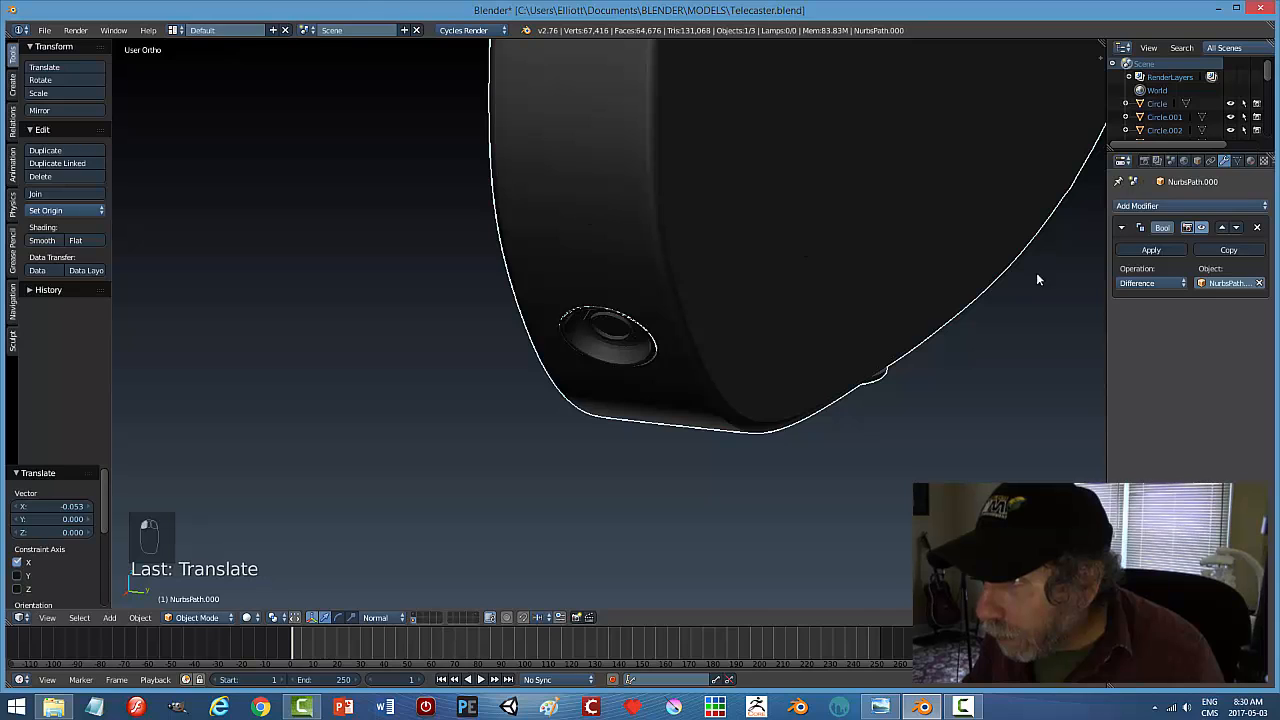
{"action": "left_click", "coordinate": [1127, 248]}
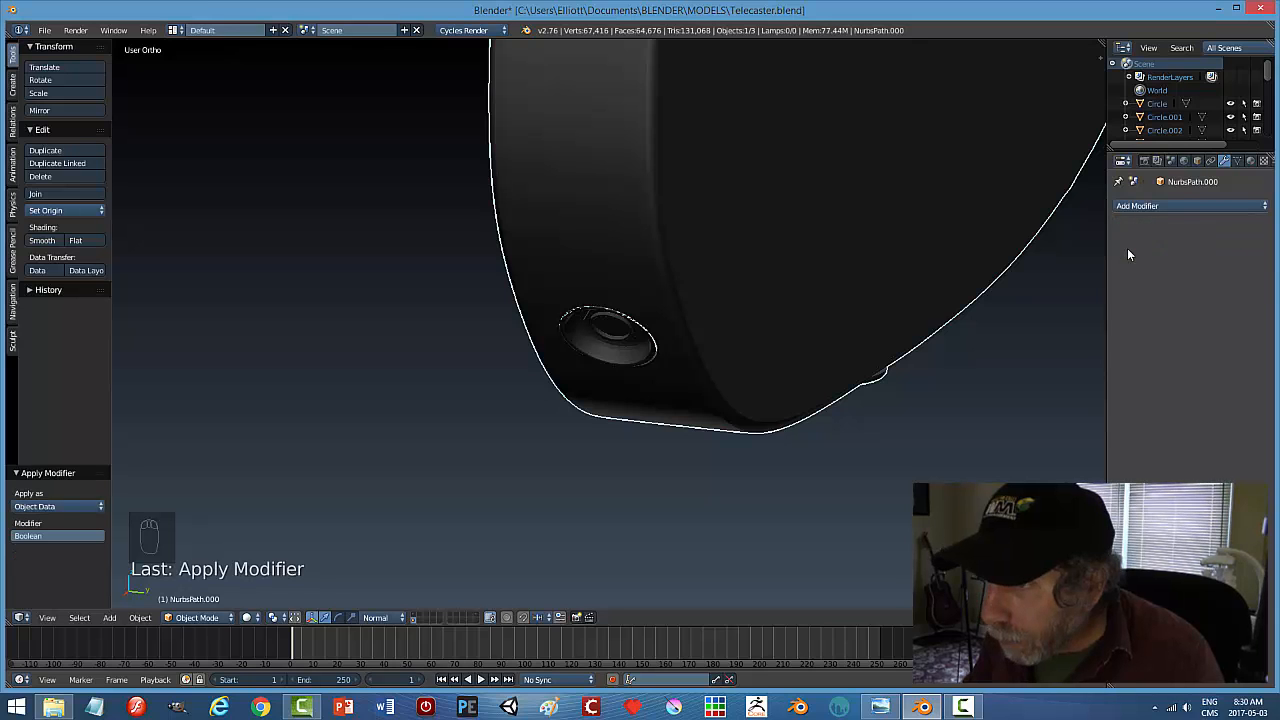
{"action": "middle_click_drag", "start_coordinate": [675, 412], "coordinate": [727, 337]}
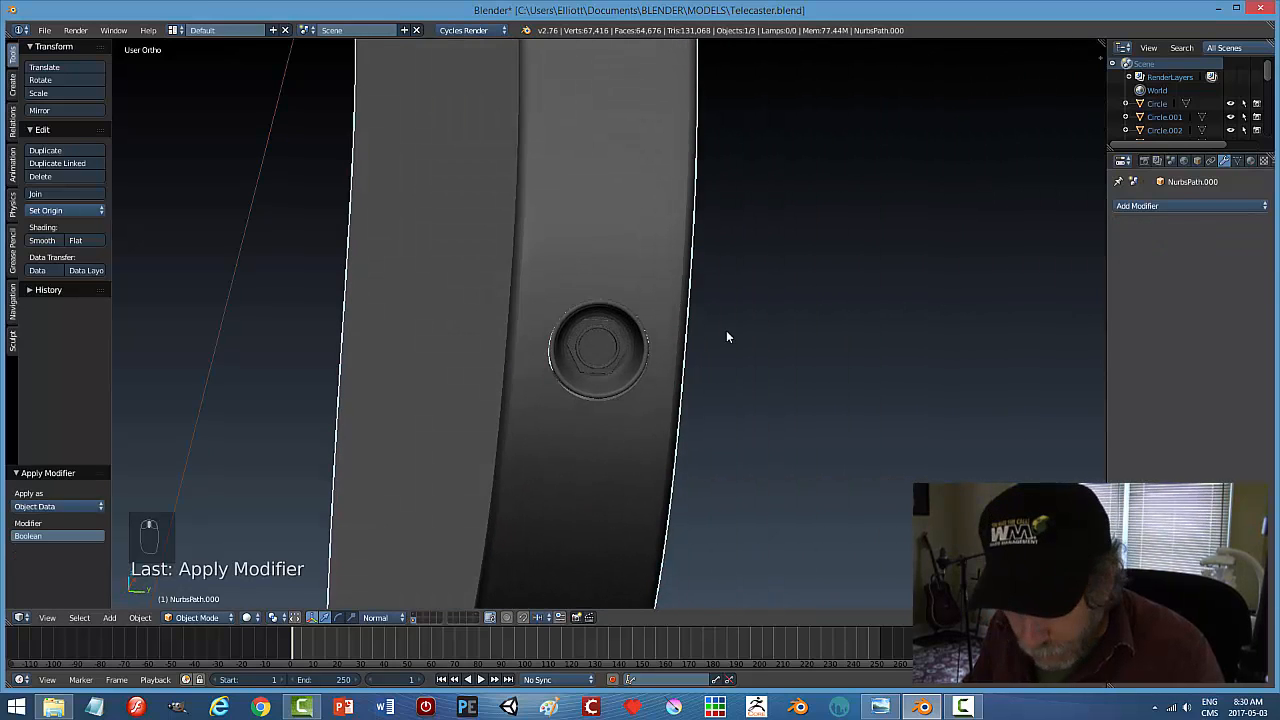
{"action": "key", "text": "alt+h"}
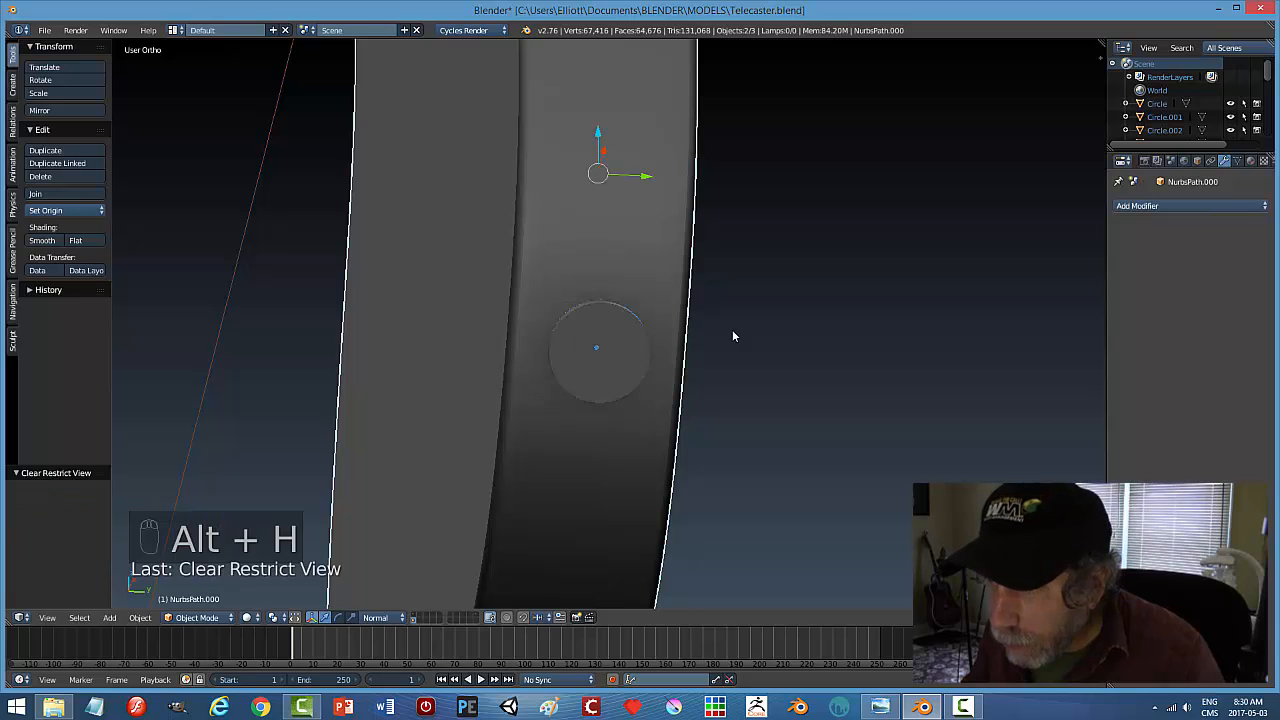
{"action": "right_click", "coordinate": [623, 358]}
{"action": "key", "text": "x"}
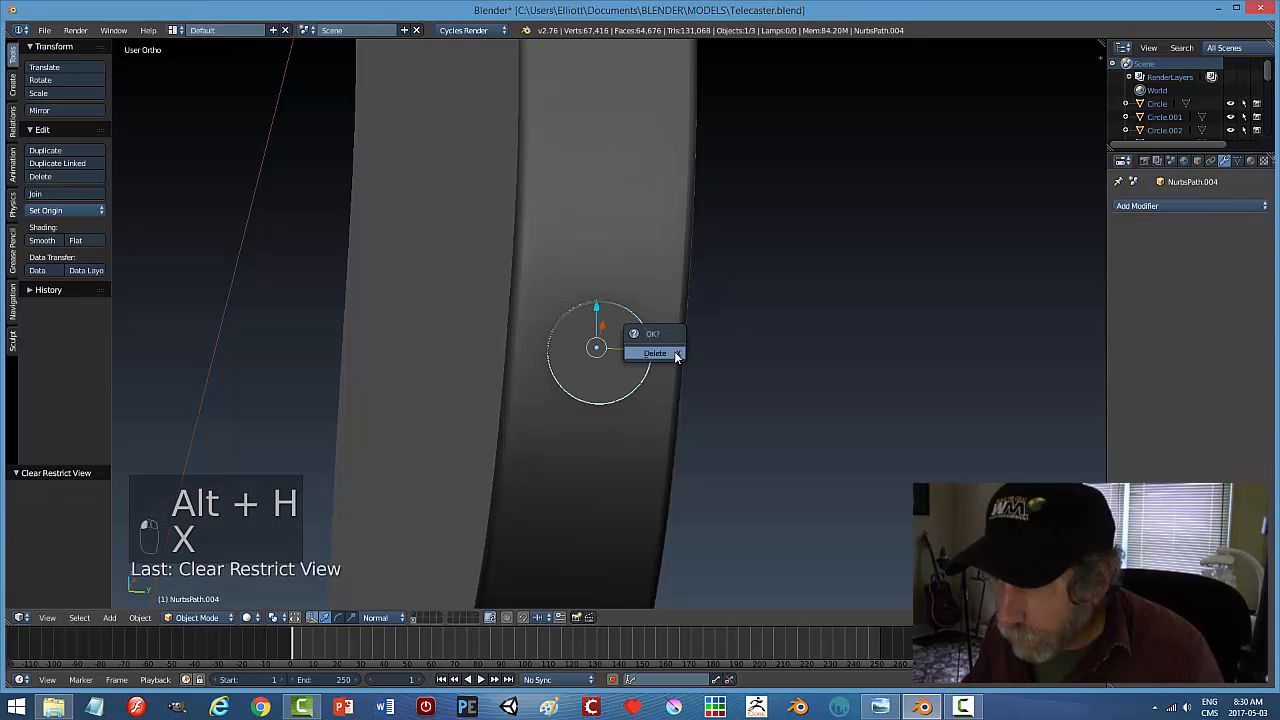
{"action": "left_click", "coordinate": [673, 354]}
Move the jack socket about -0.011 along the Z axis to centre it in its hole, and deselect everything
{"action": "middle_click_drag", "start_coordinate": [714, 388], "coordinate": [617, 466]}
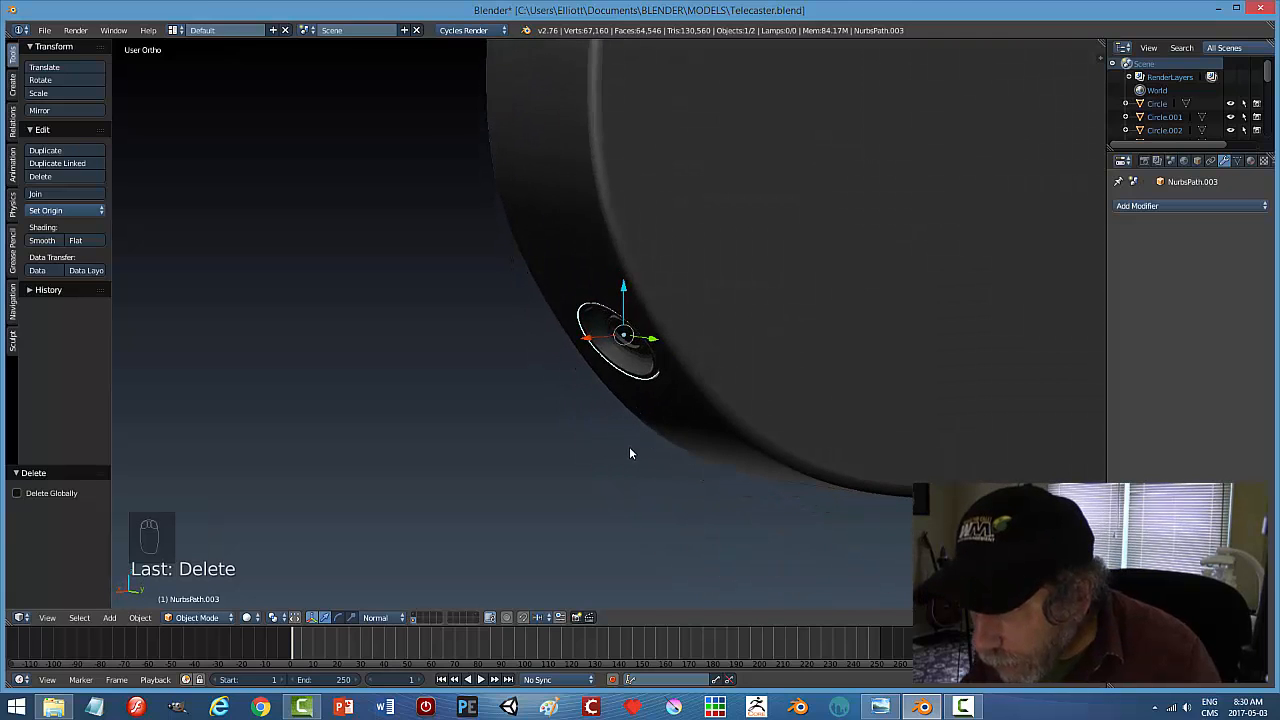
{"action": "scroll", "coordinate": [608, 357], "scroll_direction": "up", "scroll_amount": 2}
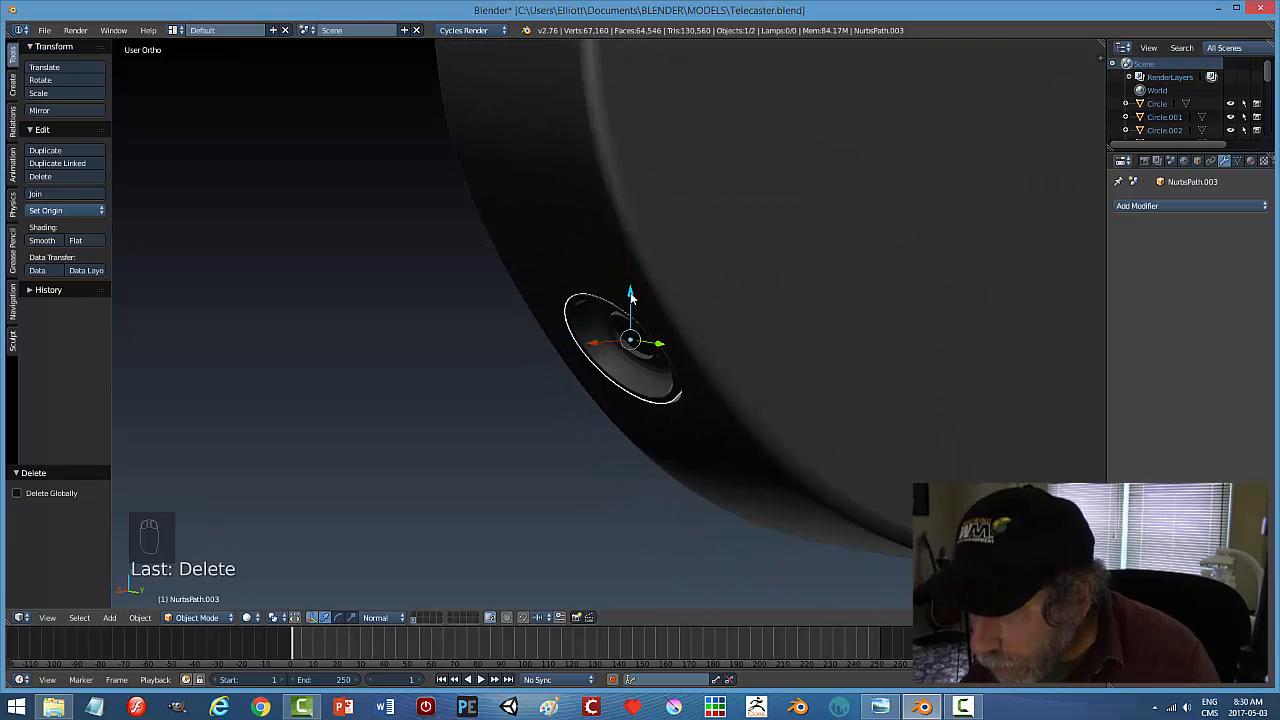
{"action": "left_click_drag", "start_coordinate": [630, 295], "coordinate": [630, 304]}
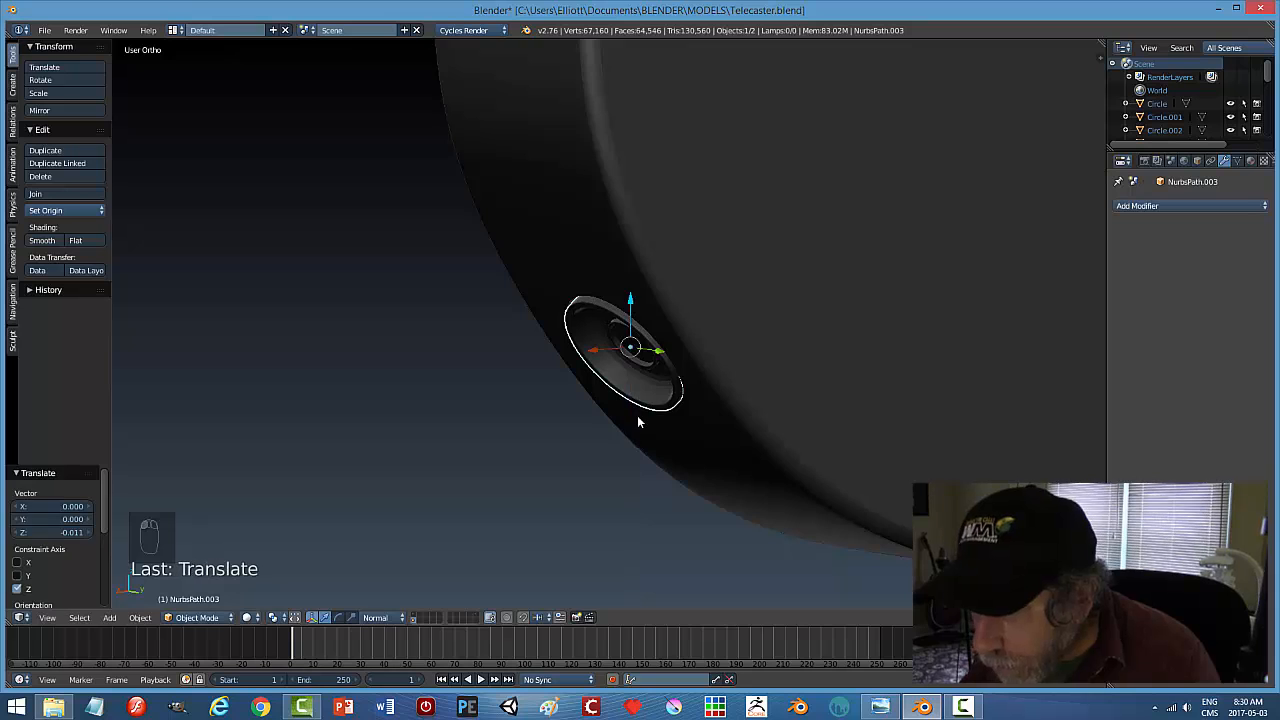
{"action": "middle_click_drag", "start_coordinate": [637, 420], "coordinate": [748, 349]}
{"action": "key", "text": "a"}
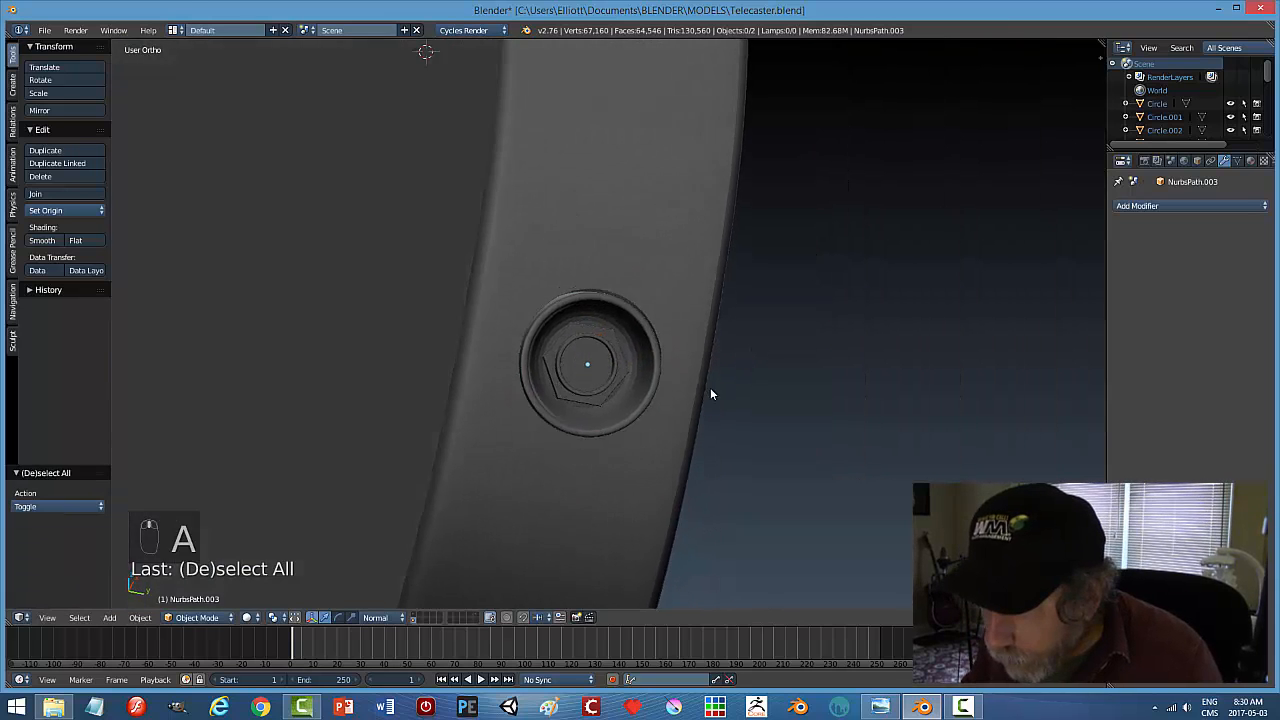
Examine the body and jack on the layer with the guitar hardware, and return to the layer with the cut body
{"action": "middle_click_drag", "start_coordinate": [711, 394], "coordinate": [824, 456]}
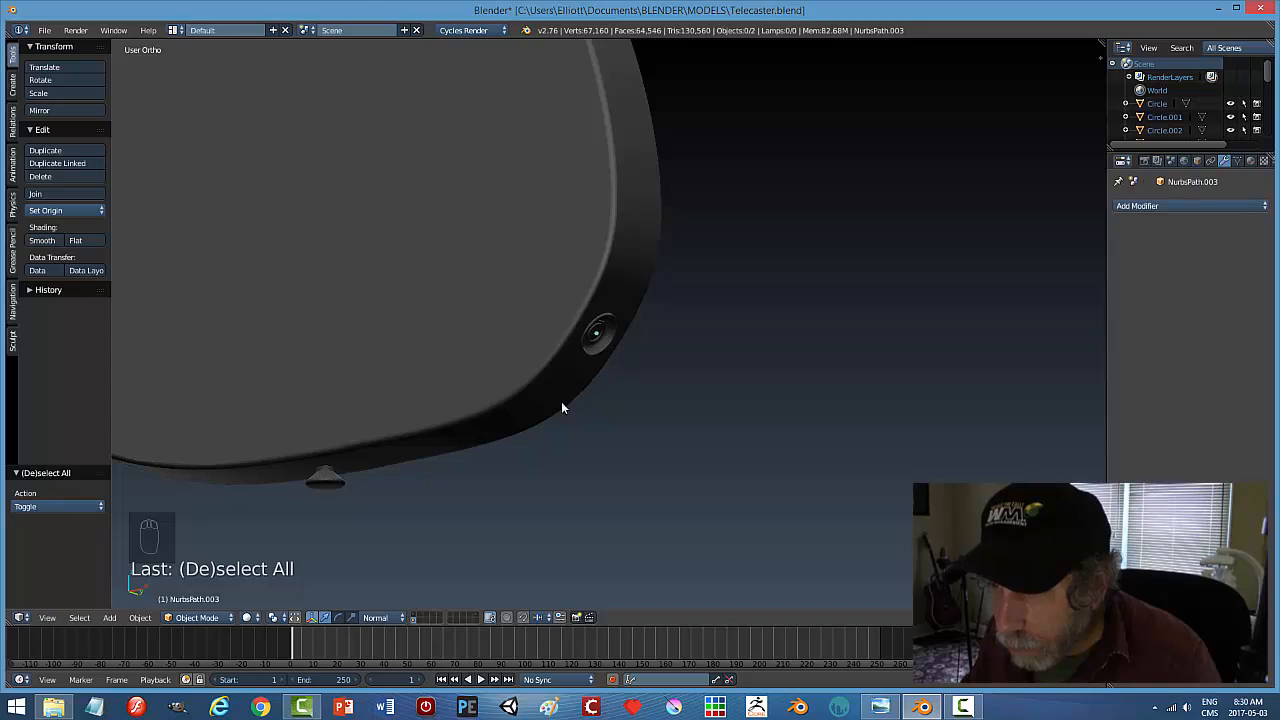
{"action": "left_click", "coordinate": [417, 617]}
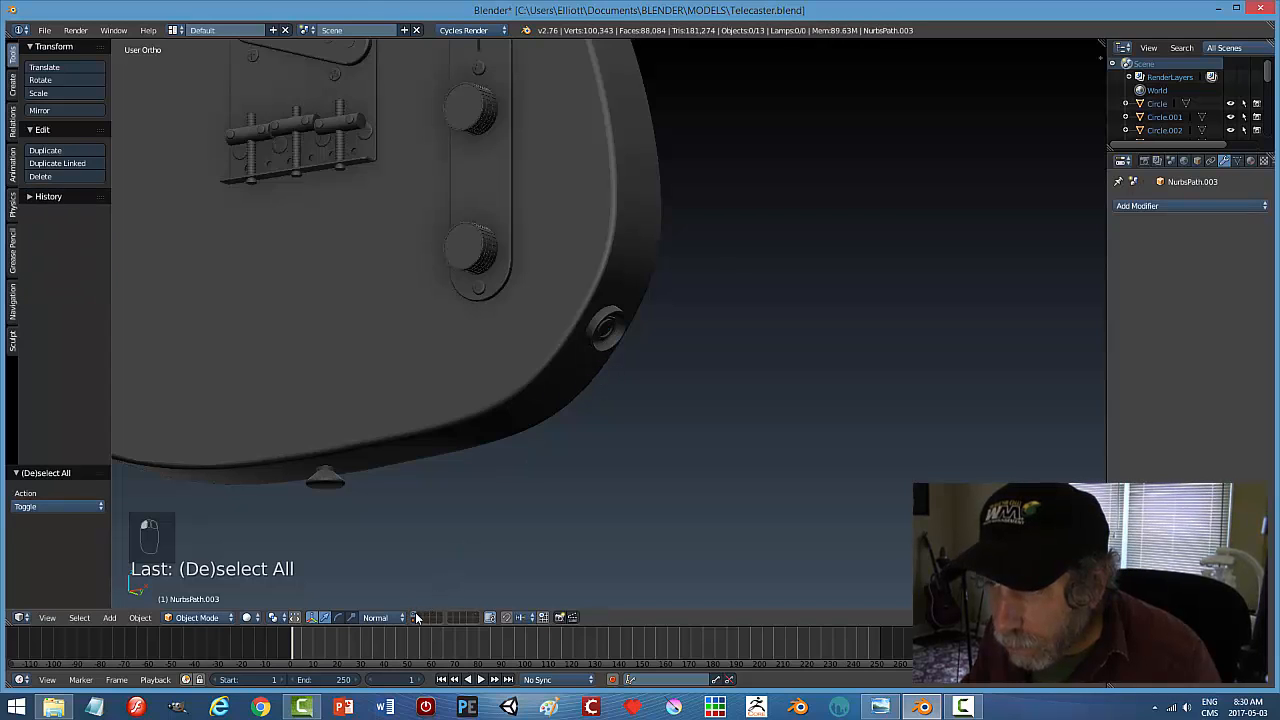
{"action": "right_click", "coordinate": [604, 337]}
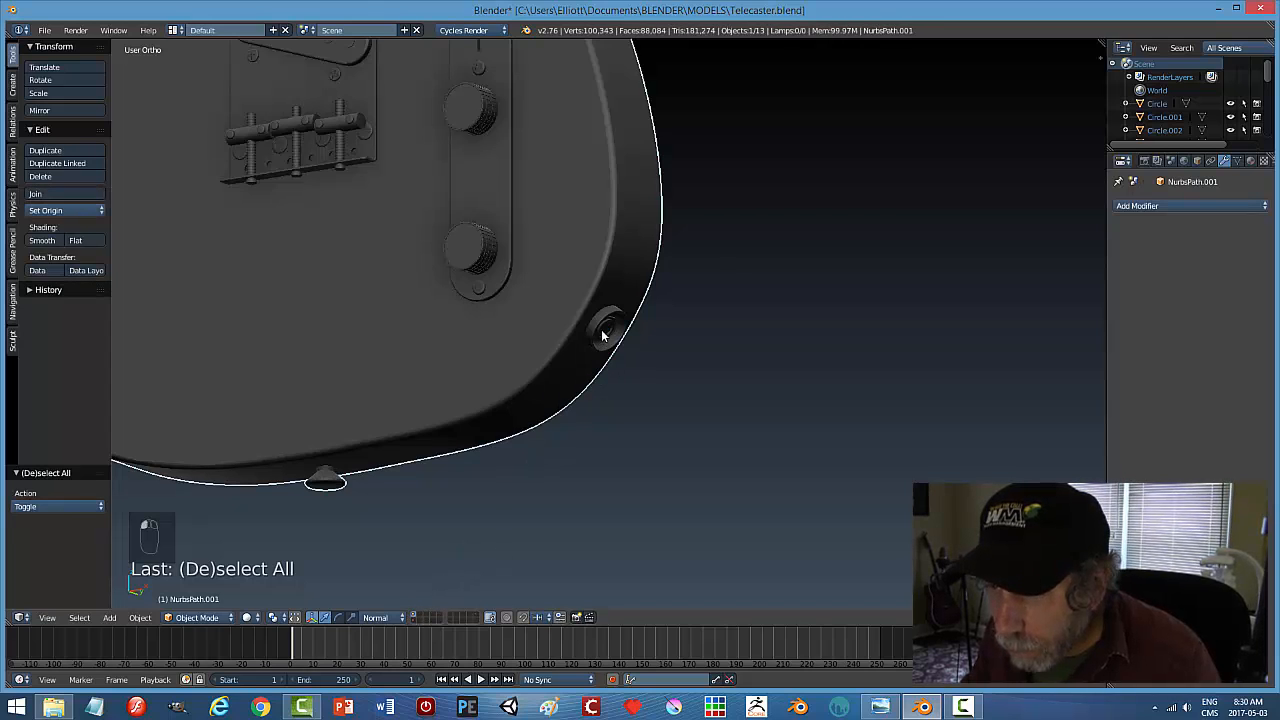
{"action": "left_click", "coordinate": [416, 617]}
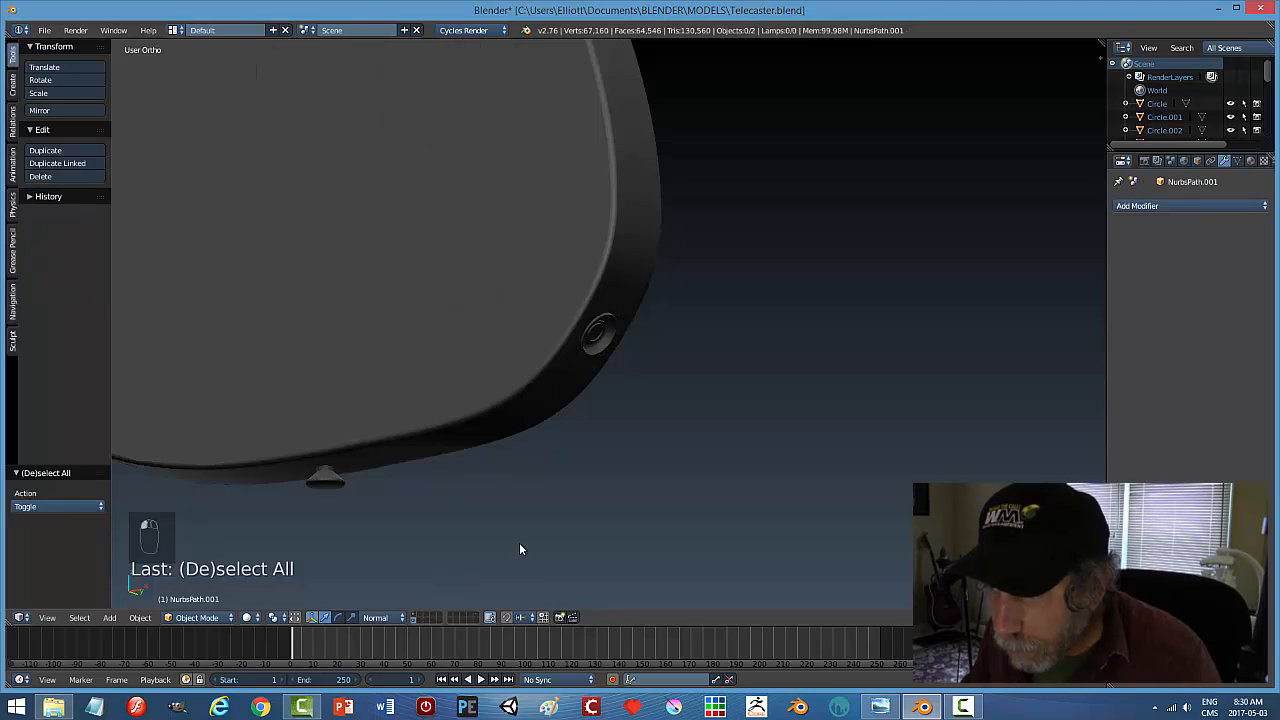
Join the jack socket to the guitar body as a single object
{"action": "right_click", "coordinate": [592, 341]}
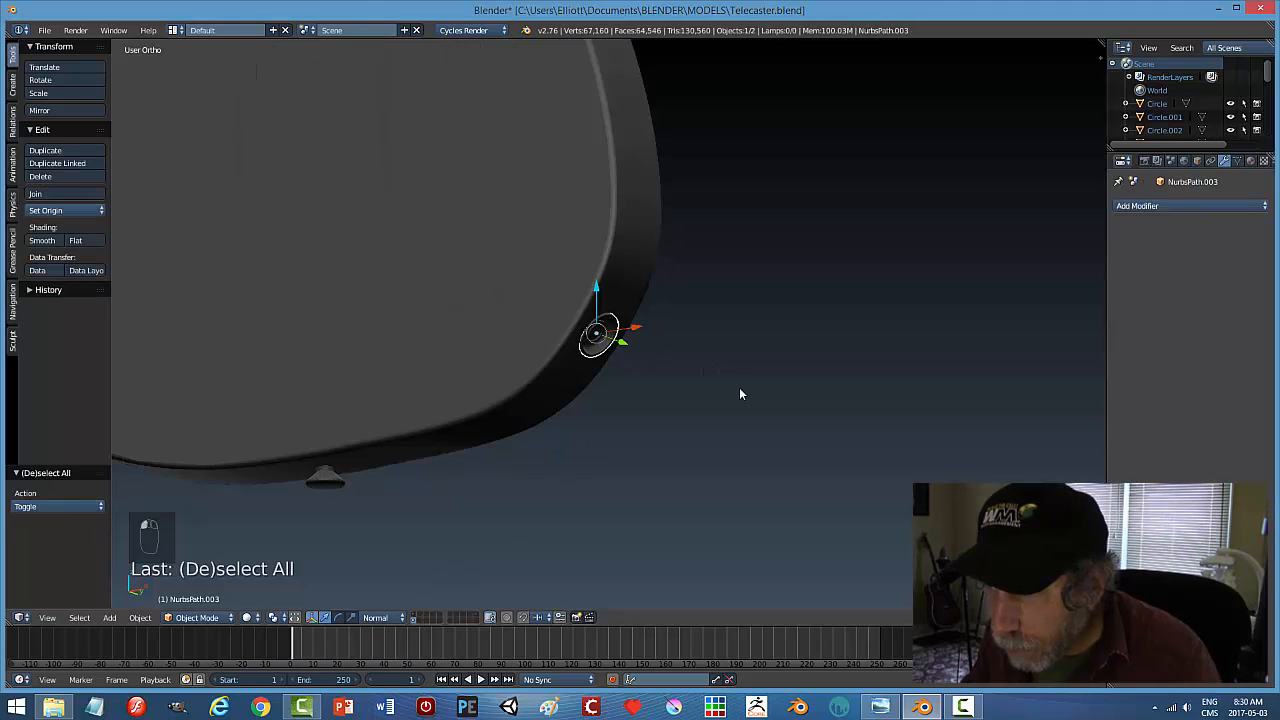
{"action": "middle_click_drag", "start_coordinate": [740, 394], "coordinate": [706, 384]}
{"action": "right_click", "coordinate": [606, 259], "text": "shift"}
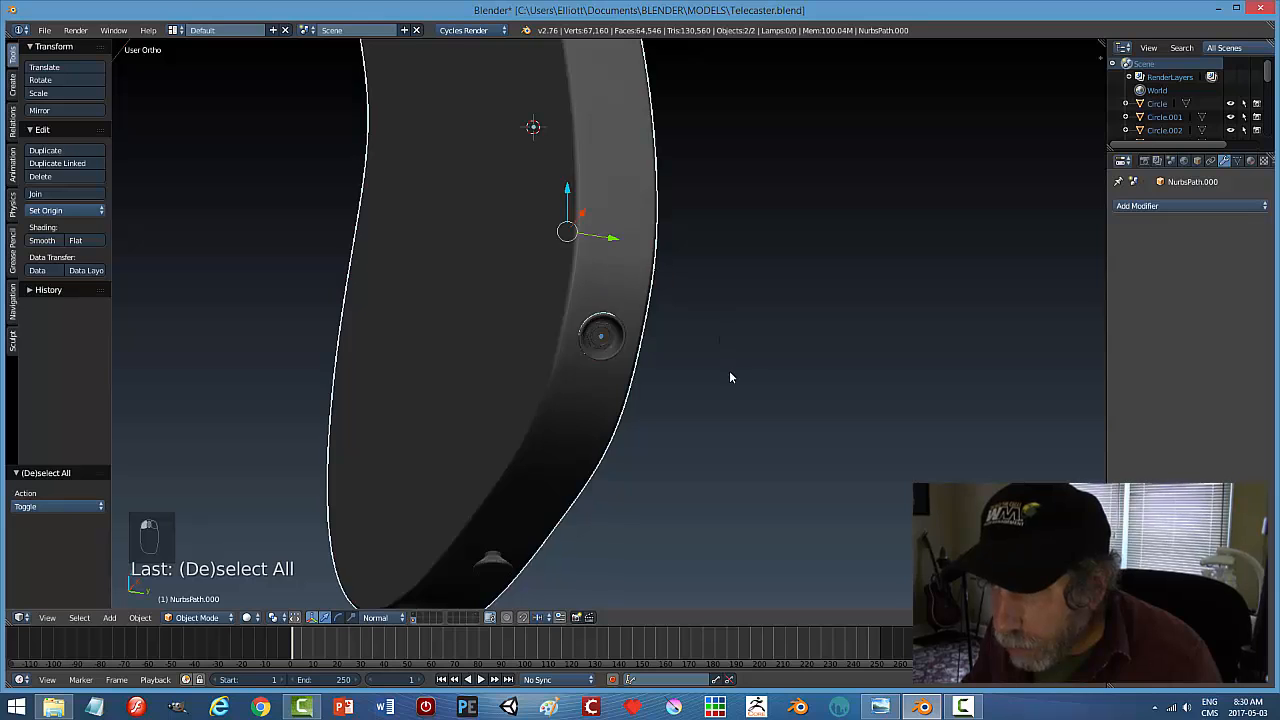
{"action": "middle_click_drag", "start_coordinate": [731, 372], "coordinate": [792, 360]}
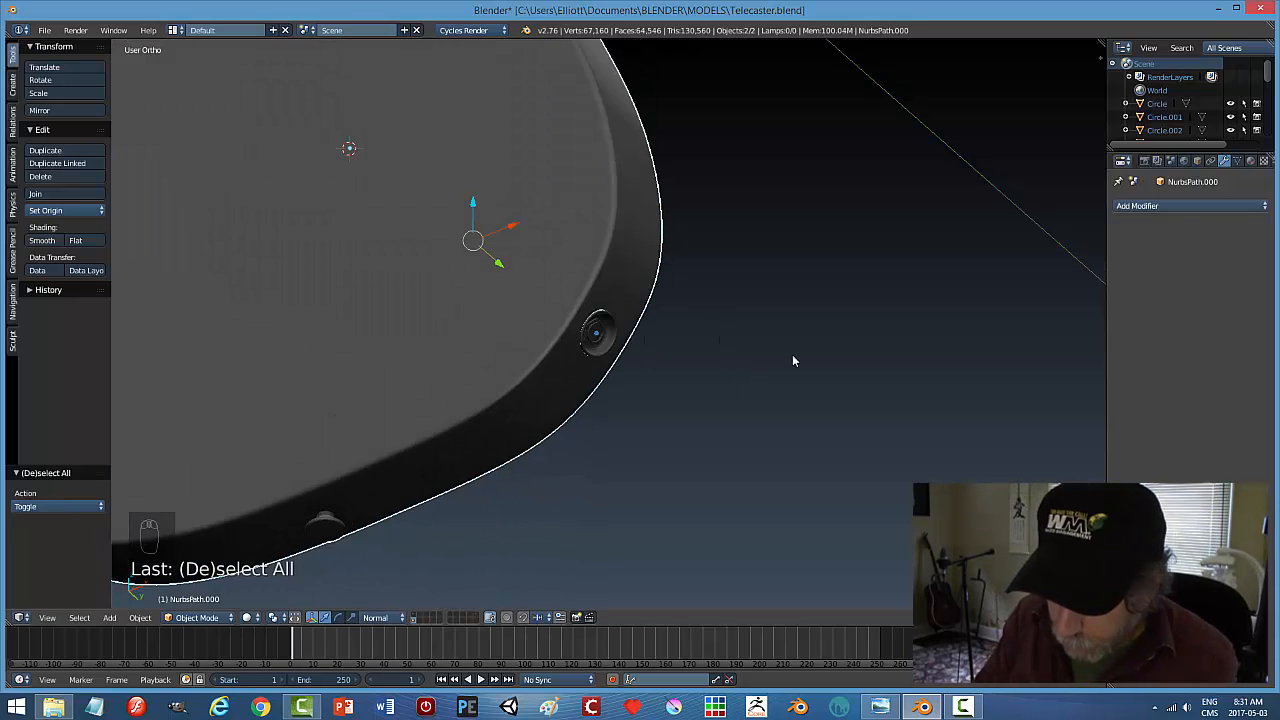
{"action": "key", "text": "ctrl+j"}
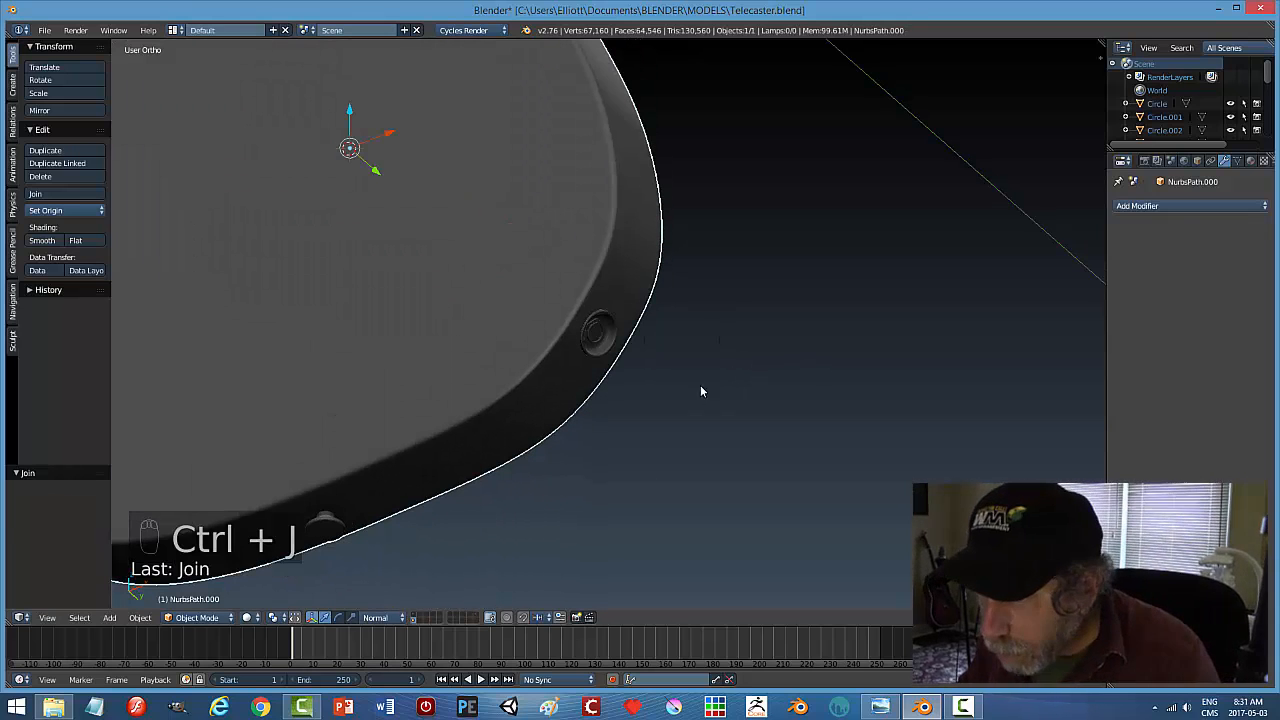
Move the old uncut guitar body from the first layer, where the hardware is, to the second layer
{"action": "middle_click_drag", "start_coordinate": [701, 391], "coordinate": [637, 457]}
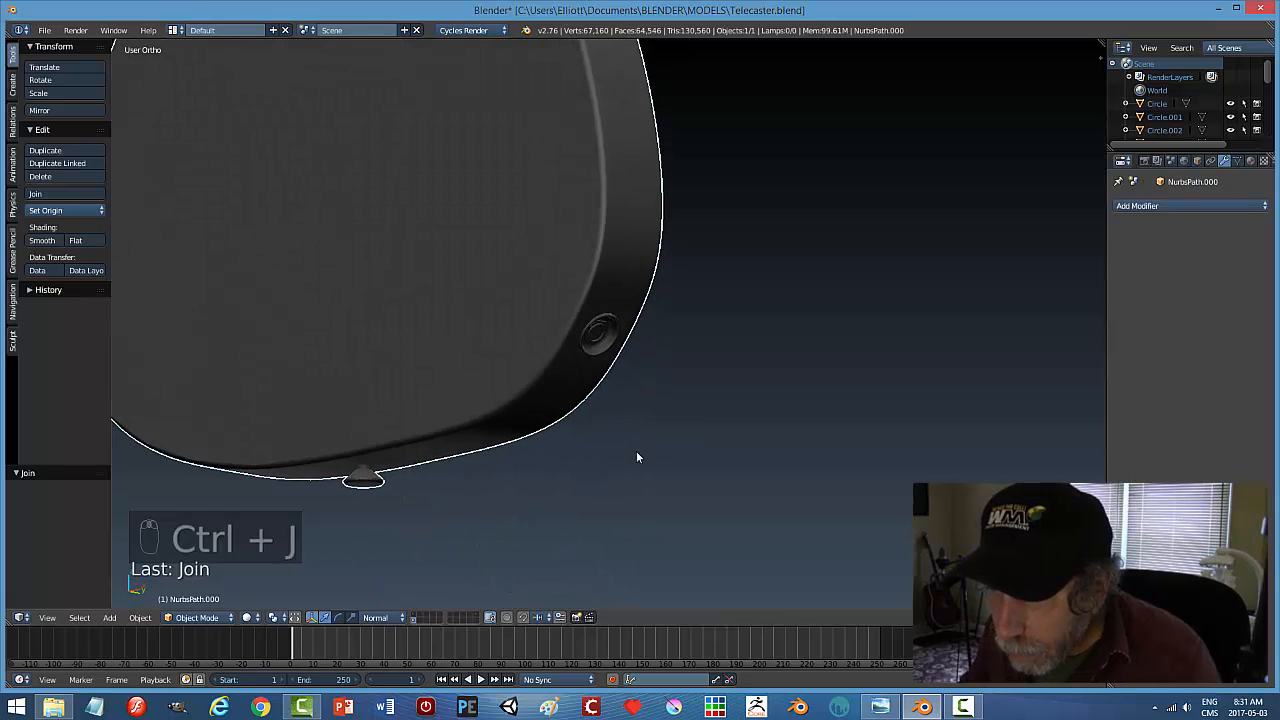
{"action": "left_click", "coordinate": [413, 613]}
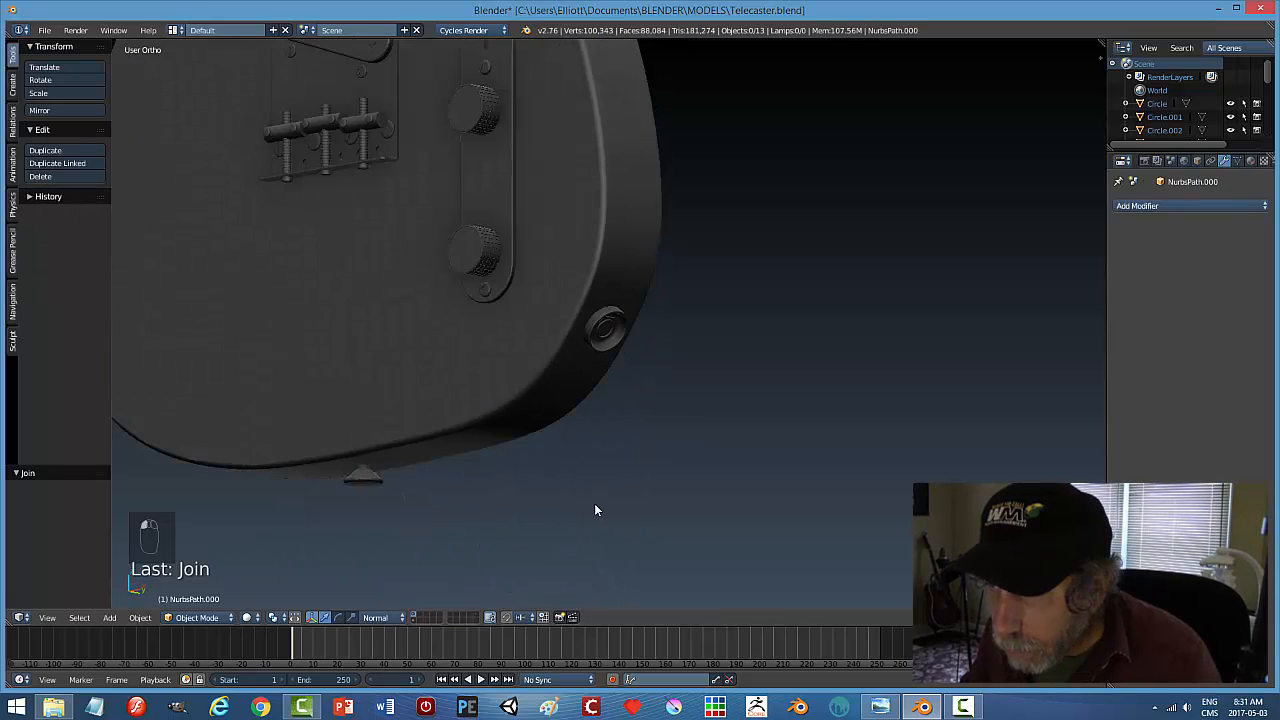
{"action": "right_click", "coordinate": [538, 345]}
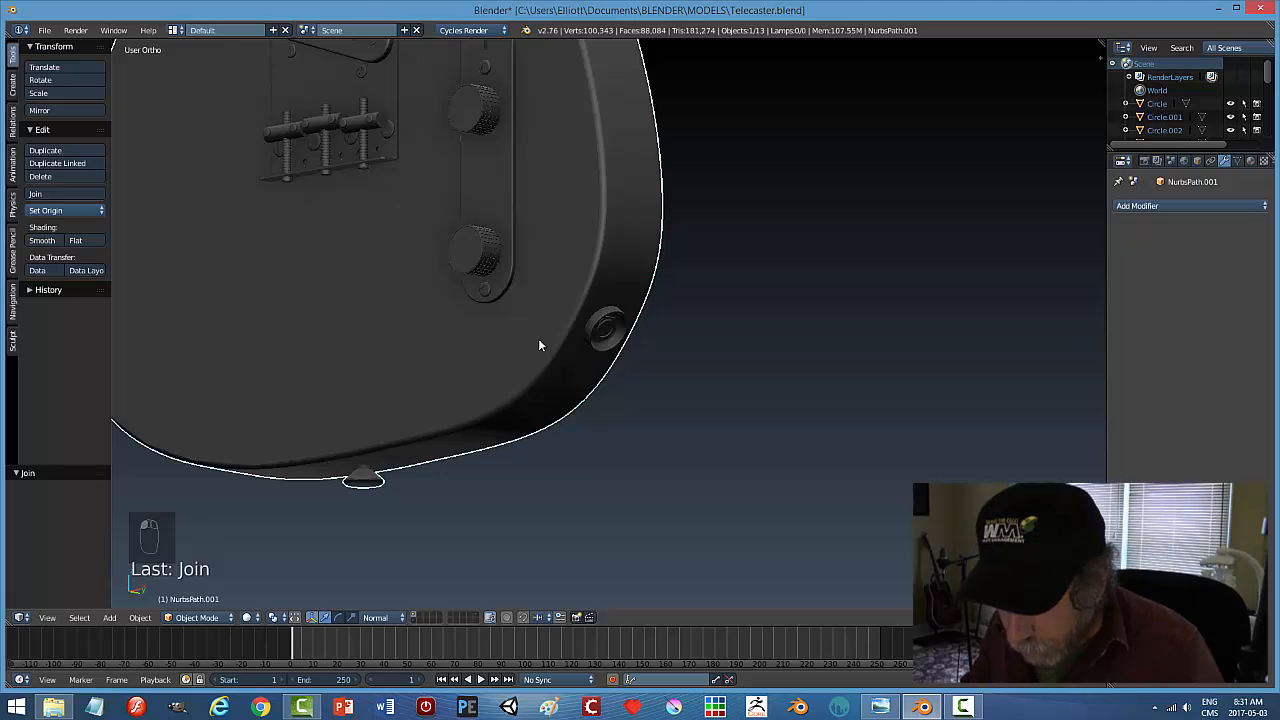
{"action": "key", "text": "m"}
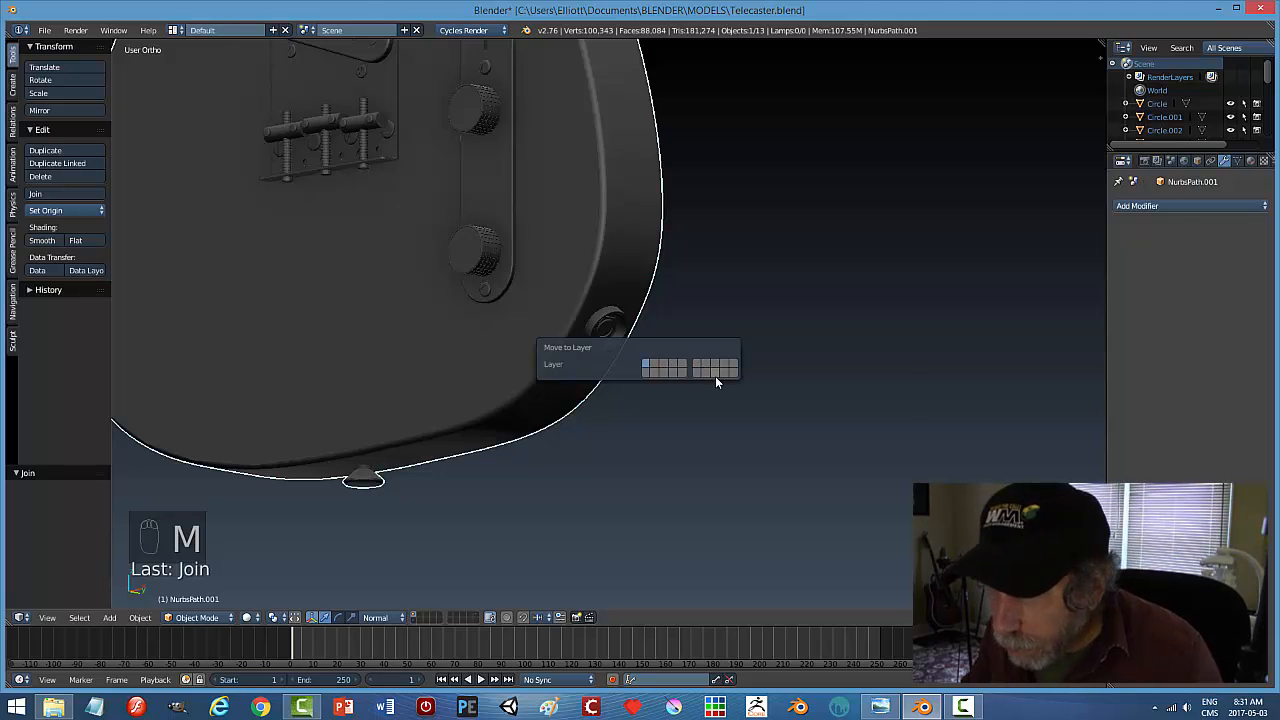
{"action": "left_click", "coordinate": [656, 366]}
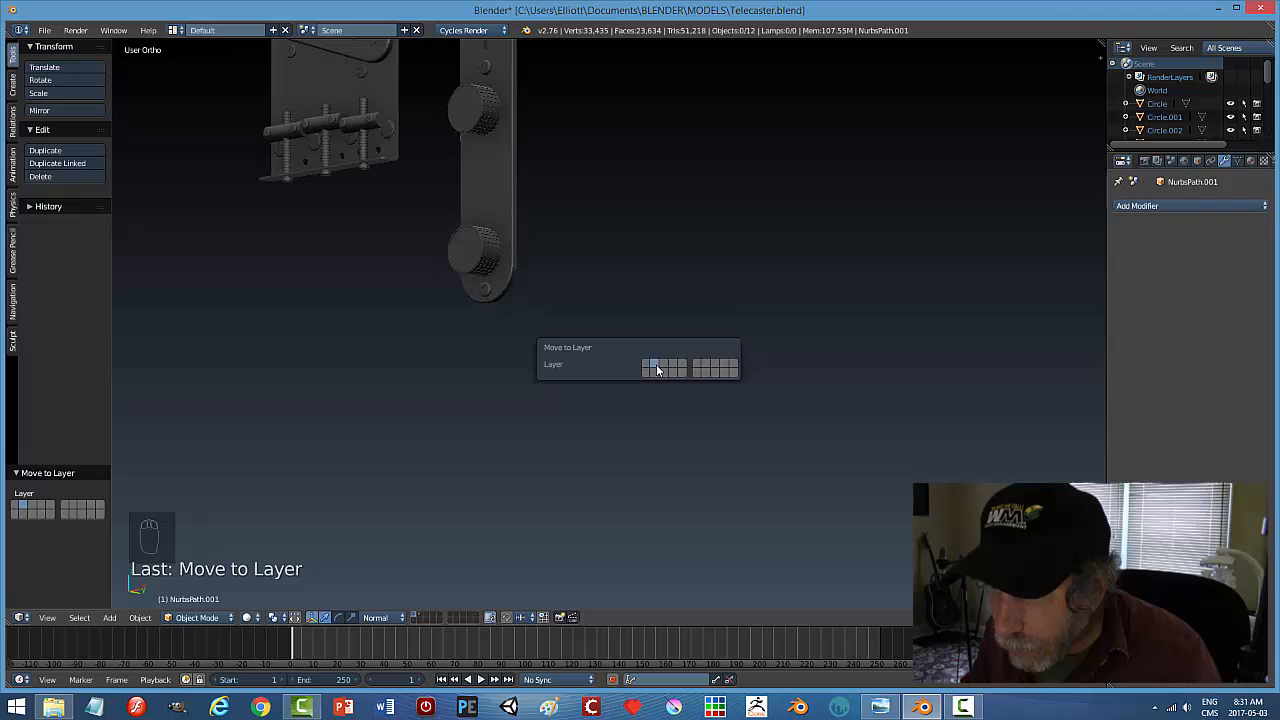
Move the guitar body with the joined jack to the first layer with the hardware, and deselect everything
{"action": "left_click", "coordinate": [414, 620]}
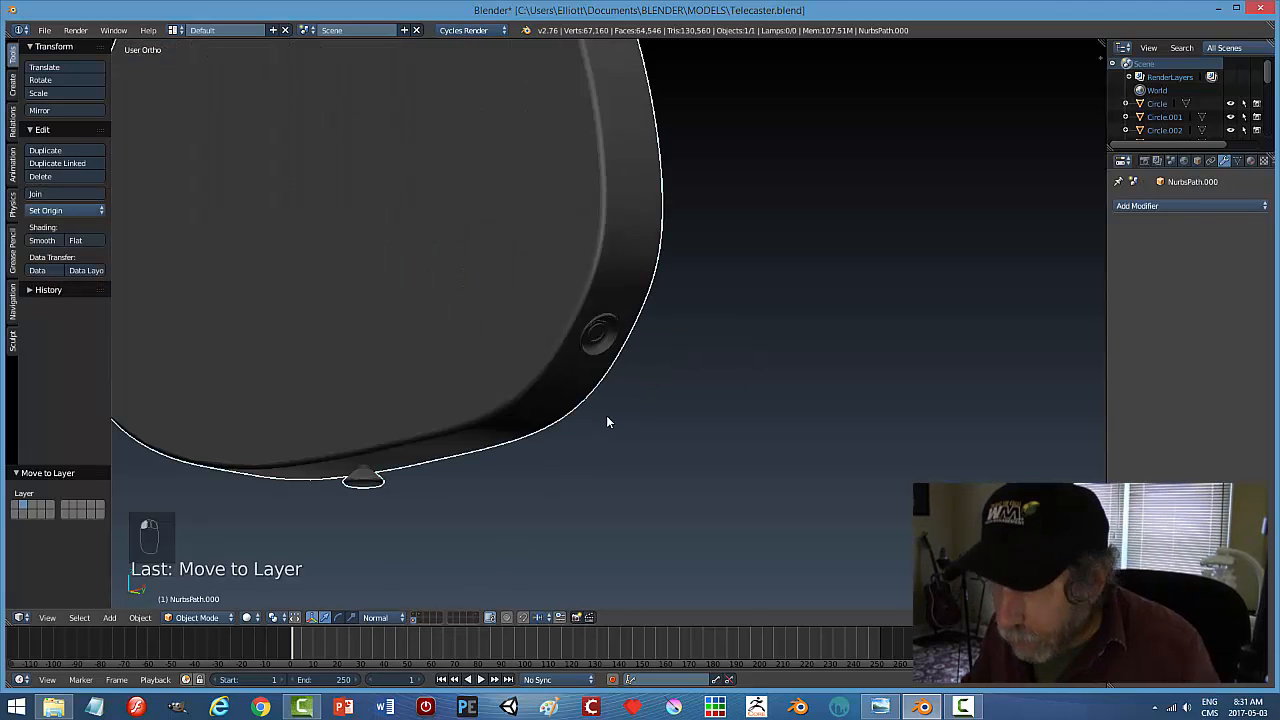
{"action": "key", "text": "m"}
{"action": "left_click", "coordinate": [710, 443]}
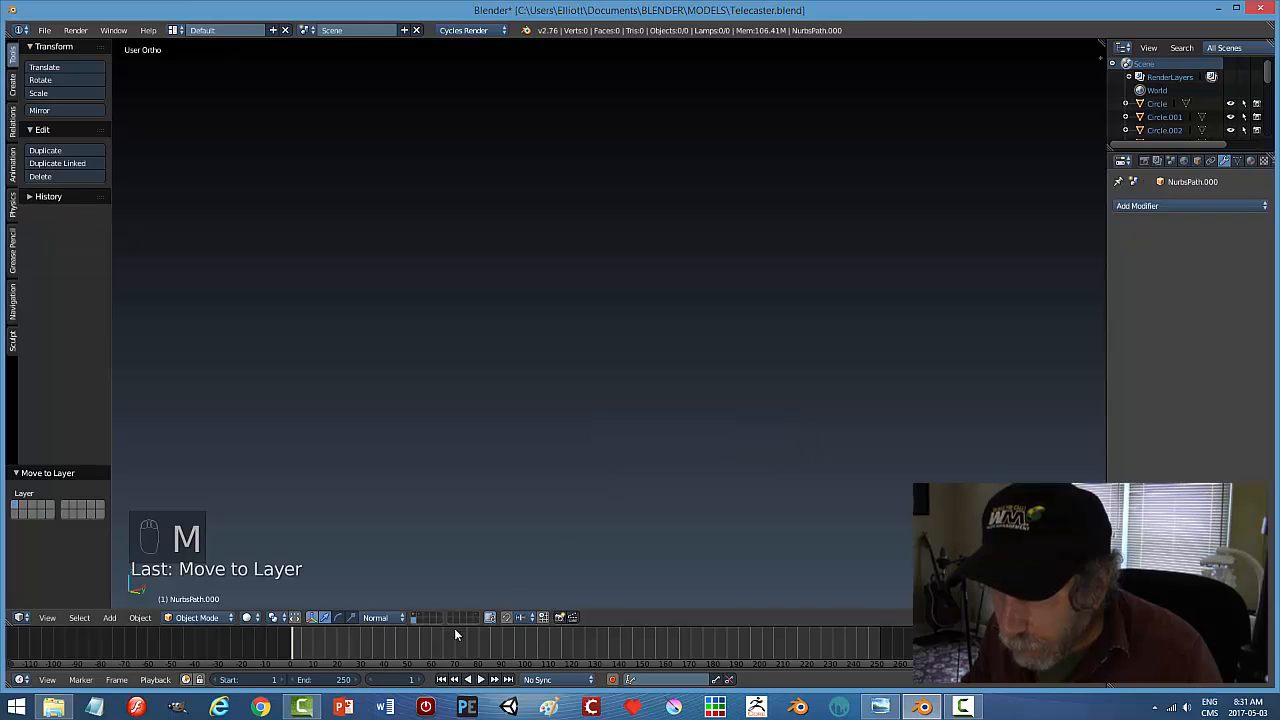
{"action": "left_click", "coordinate": [417, 619]}
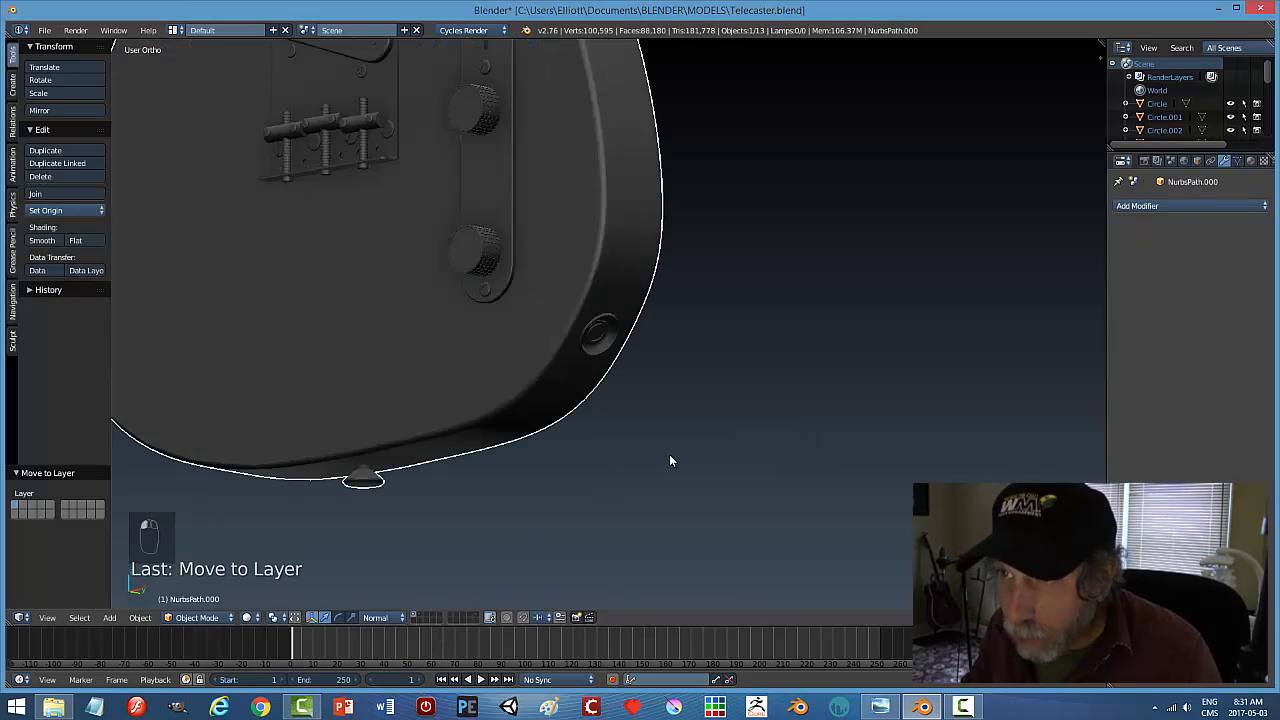
{"action": "key", "text": "a"}
Examine the assembled guitar from the side edge and the front with the new body in place
{"action": "middle_click_drag", "start_coordinate": [671, 444], "coordinate": [642, 504]}
{"action": "scroll", "coordinate": [642, 499], "scroll_direction": "up", "scroll_amount": 9}
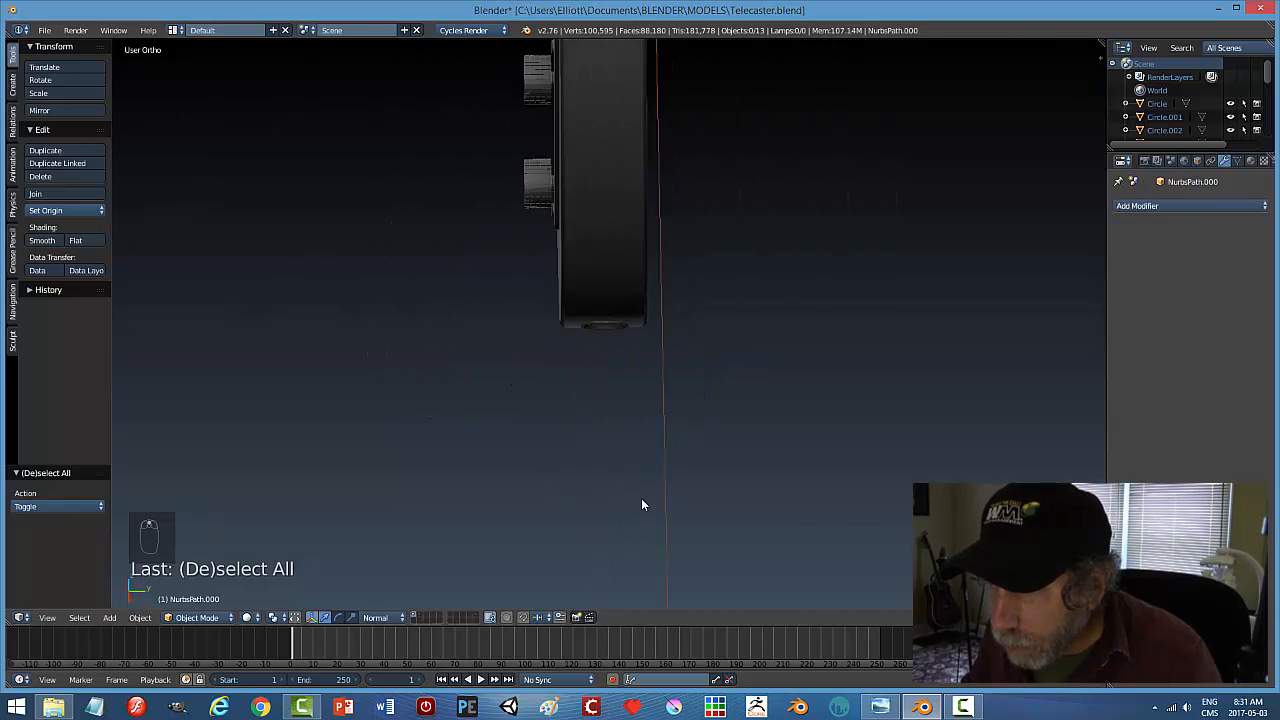
{"action": "scroll", "coordinate": [641, 499], "scroll_direction": "up", "scroll_amount": 1}
{"action": "scroll", "coordinate": [640, 498], "scroll_direction": "down", "scroll_amount": 7}
{"action": "middle_click_drag", "start_coordinate": [577, 452], "coordinate": [702, 392]}
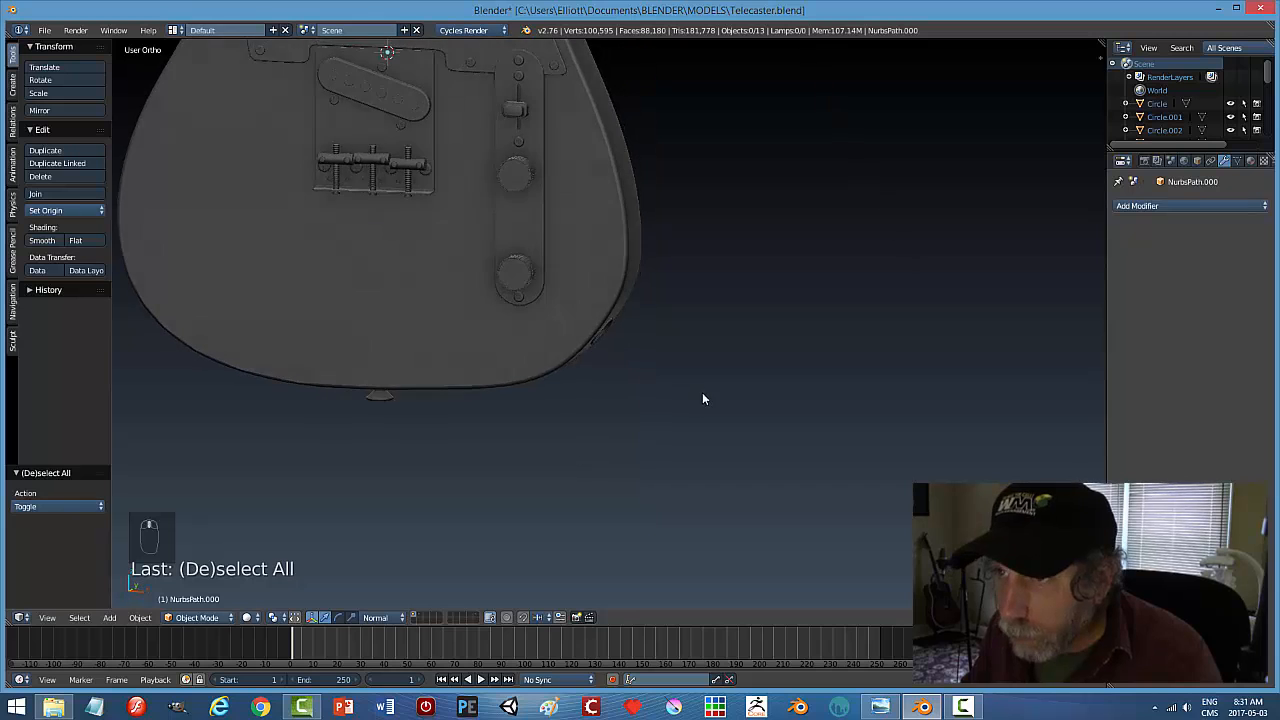
{"action": "scroll", "coordinate": [639, 404], "scroll_direction": "down", "scroll_amount": 4}
{"action": "middle_click_drag", "start_coordinate": [639, 341], "coordinate": [634, 449]}
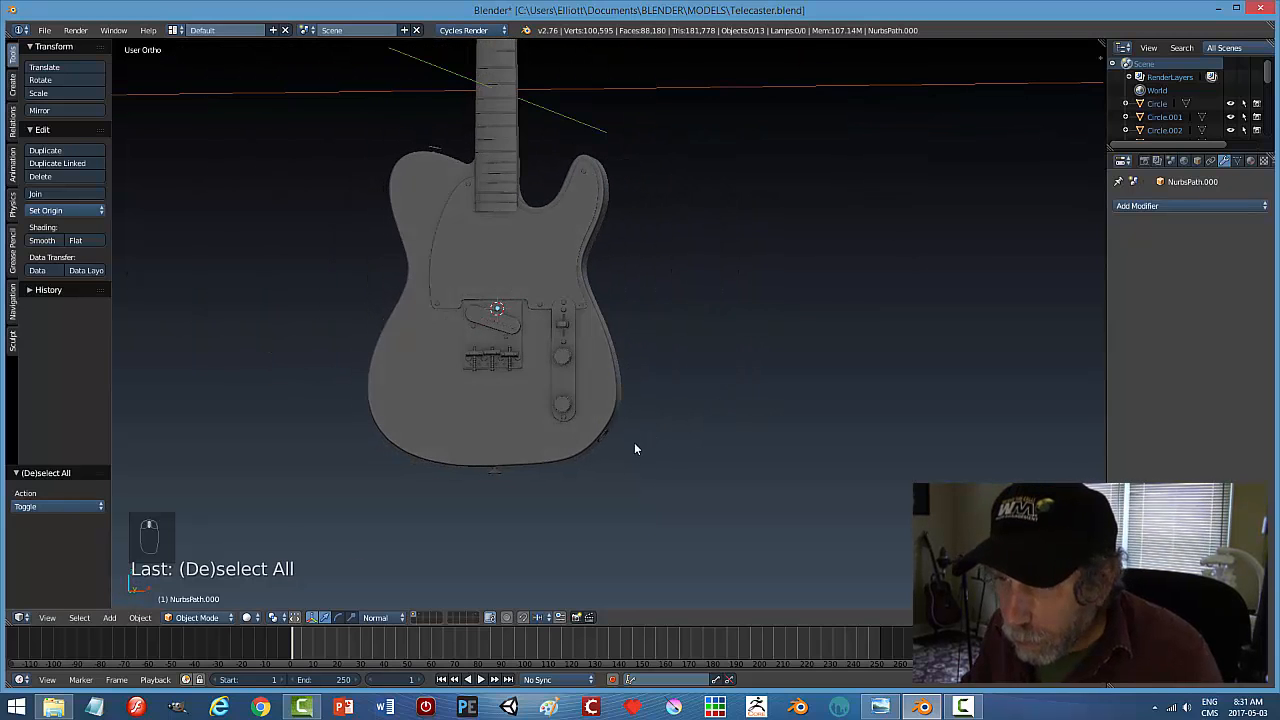
Delete the old guitar body on the second layer and return to the first layer
{"action": "left_click", "coordinate": [420, 617]}
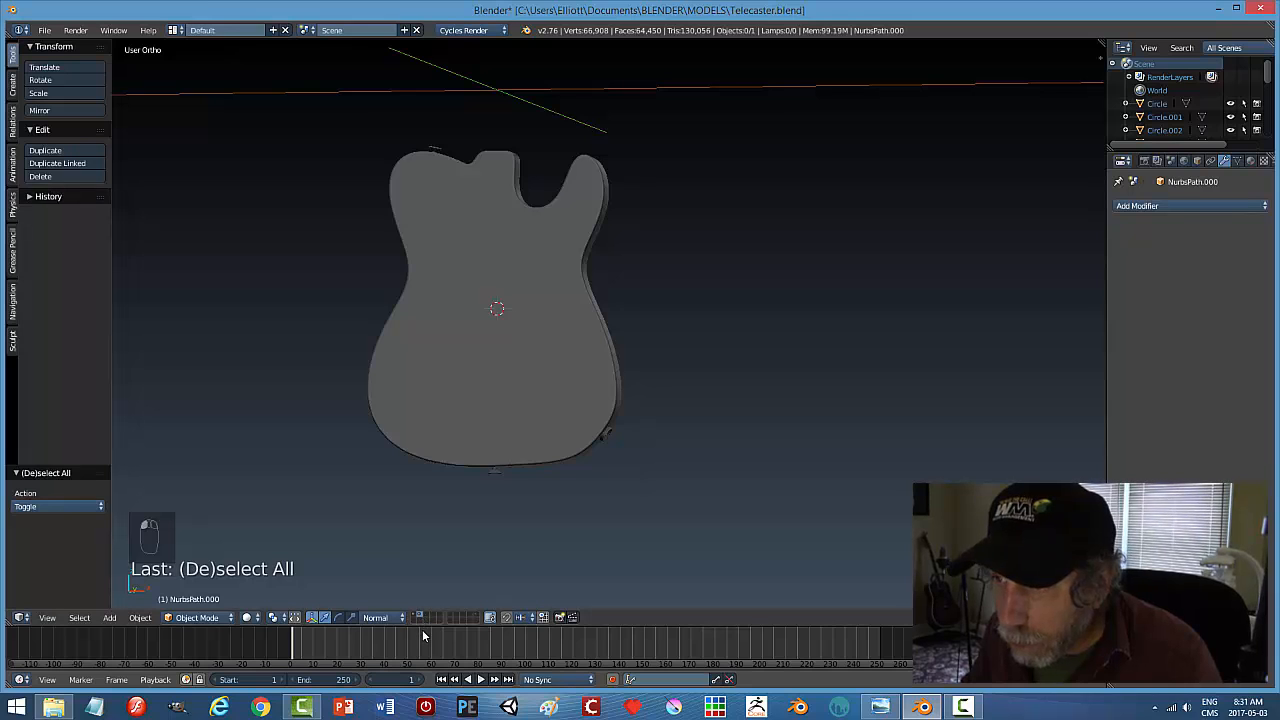
{"action": "middle_click_drag", "start_coordinate": [607, 512], "coordinate": [500, 557]}
{"action": "key", "text": "a"}
{"action": "key", "text": "x"}
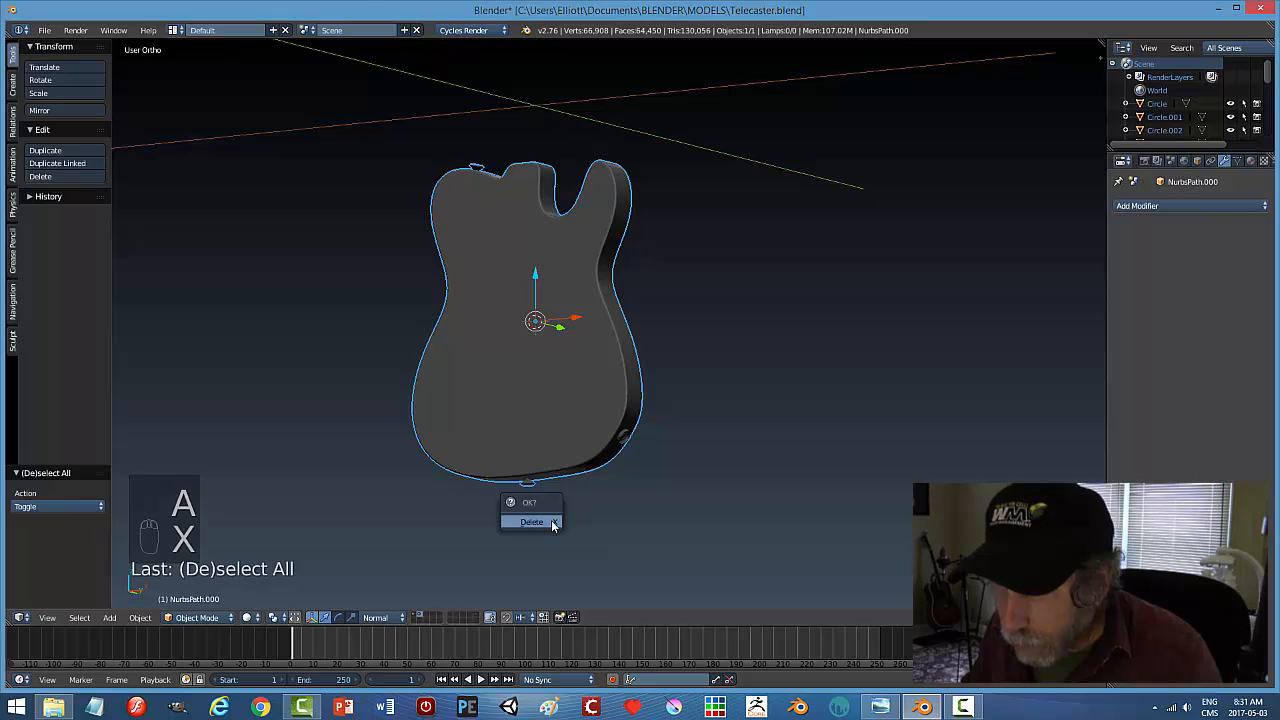
{"action": "left_click", "coordinate": [552, 522]}
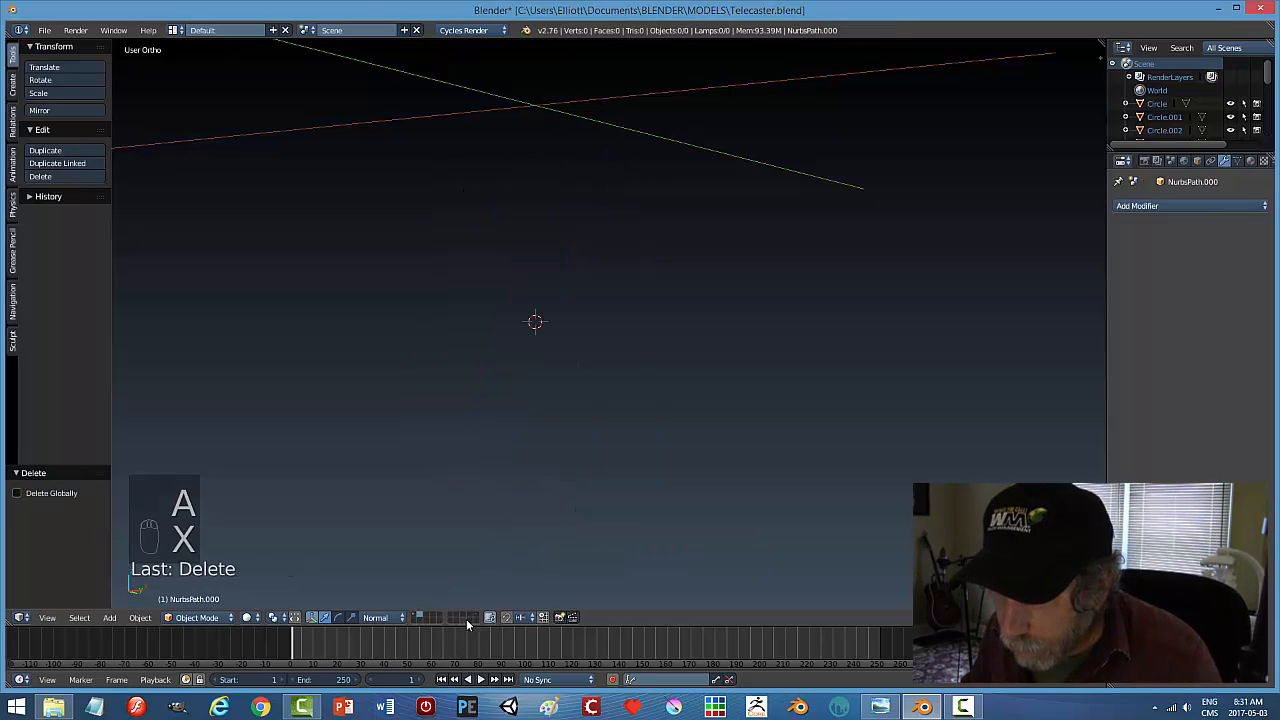
{"action": "left_click", "coordinate": [419, 617]}
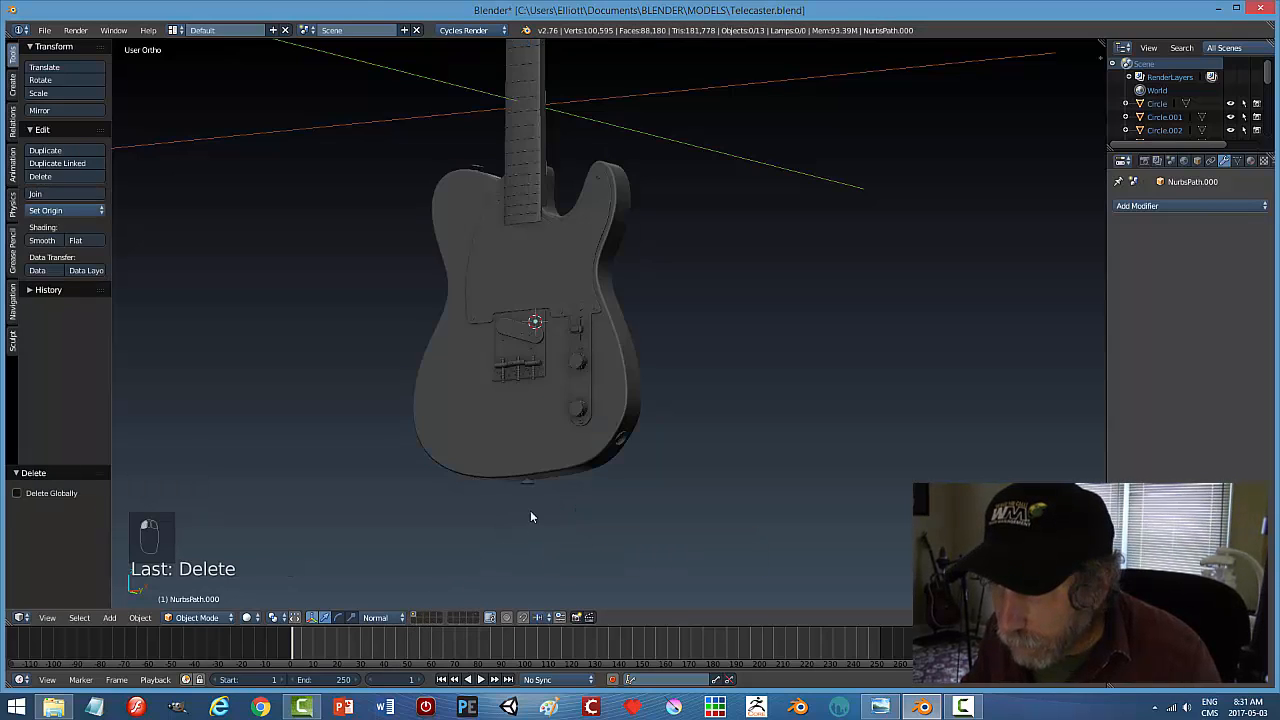
Delete all spare neck objects on the last layer of the upper row, and return to the first layer
{"action": "middle_click_drag", "start_coordinate": [651, 494], "coordinate": [600, 530]}
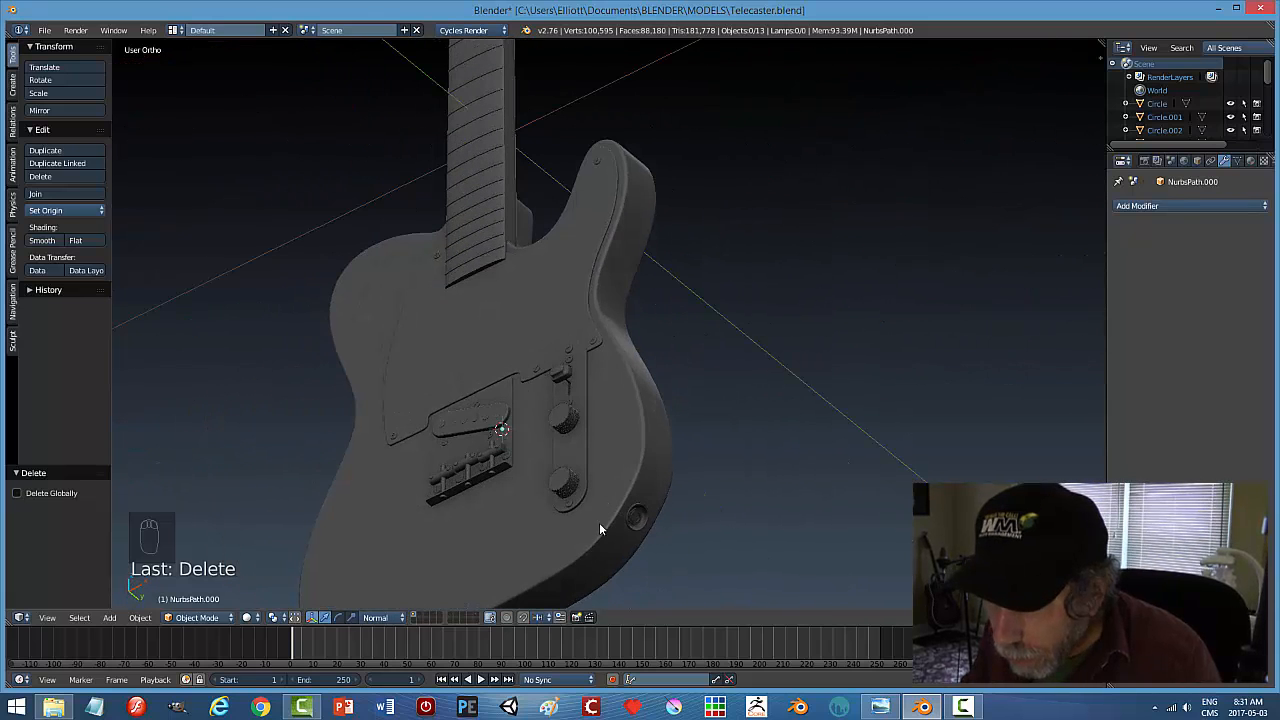
{"action": "left_click", "coordinate": [477, 617]}
{"action": "scroll", "coordinate": [554, 519], "scroll_direction": "down", "scroll_amount": 4}
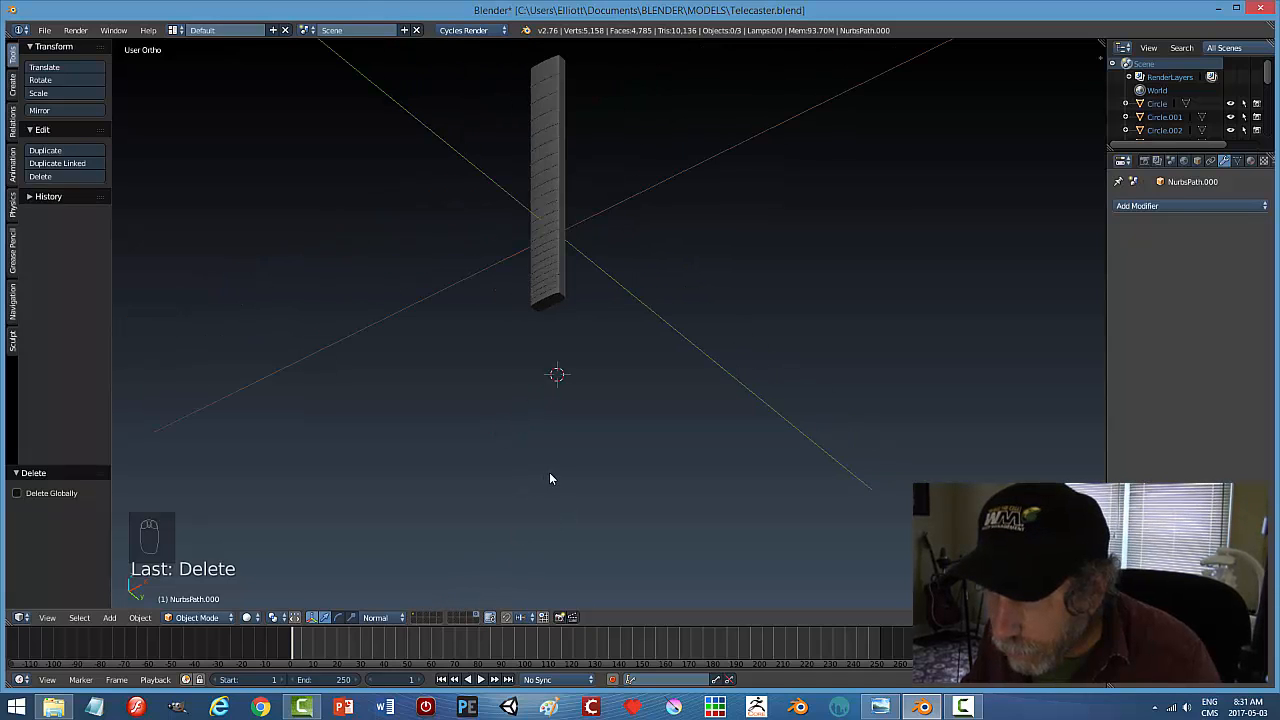
{"action": "left_click", "coordinate": [417, 617]}
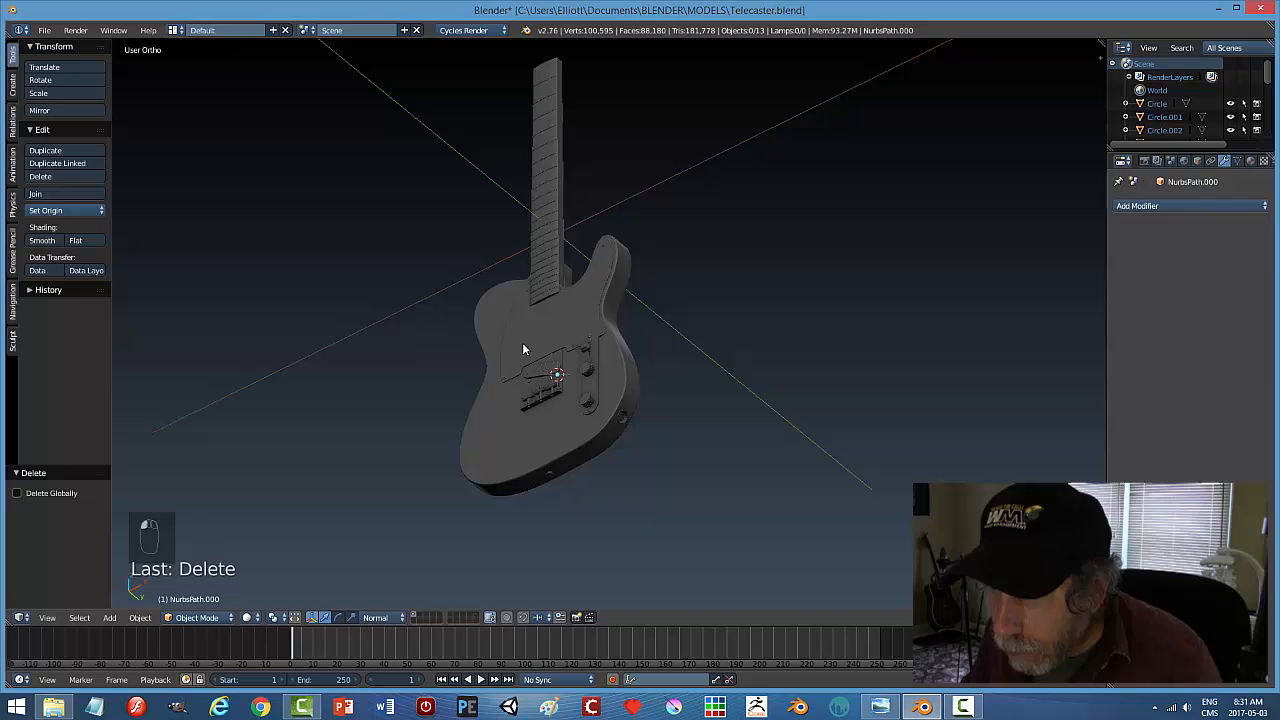
{"action": "right_click", "coordinate": [544, 240]}
{"action": "left_click", "coordinate": [476, 617]}
{"action": "key", "text": "a"}
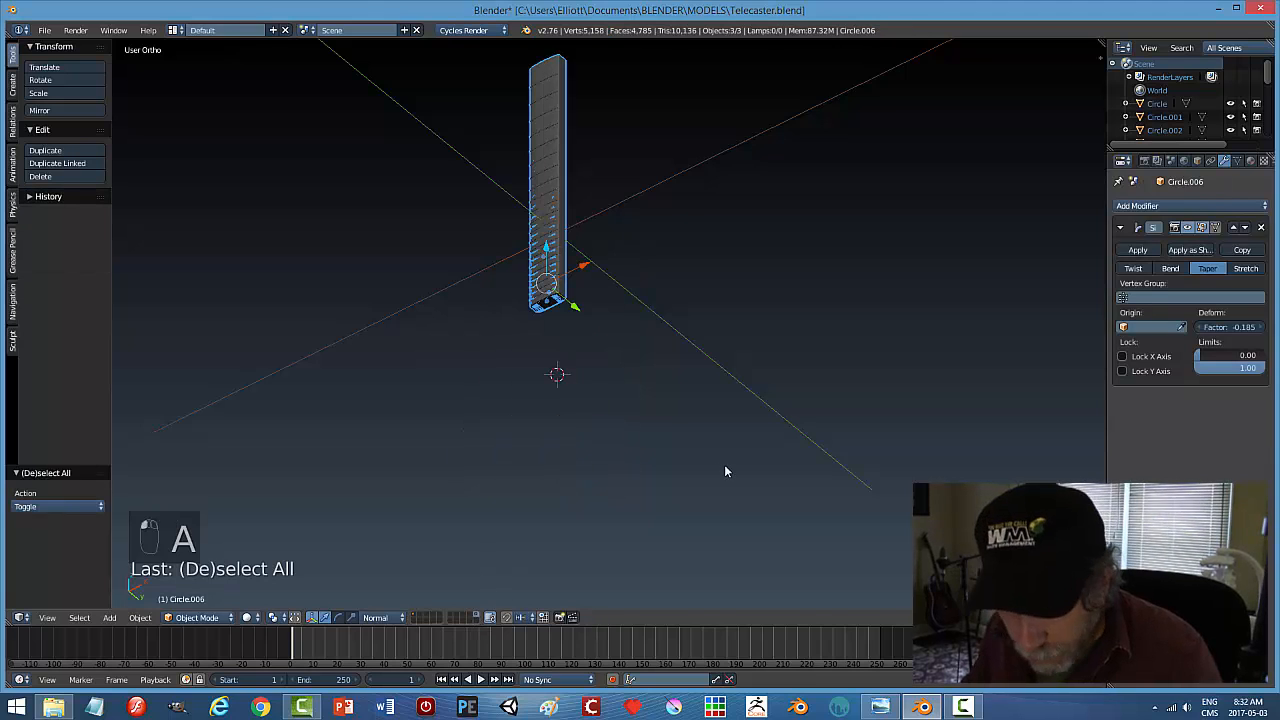
{"action": "key", "text": "x"}
{"action": "left_click", "coordinate": [718, 462]}
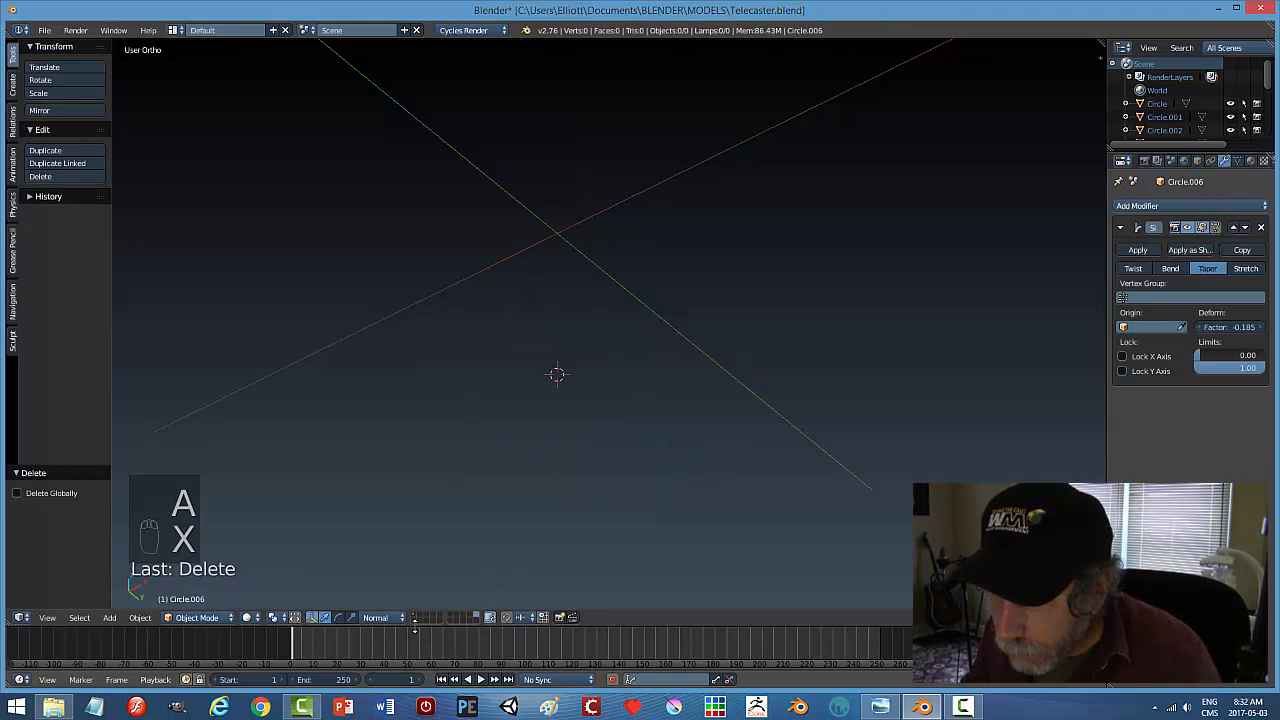
{"action": "left_click", "coordinate": [415, 614]}
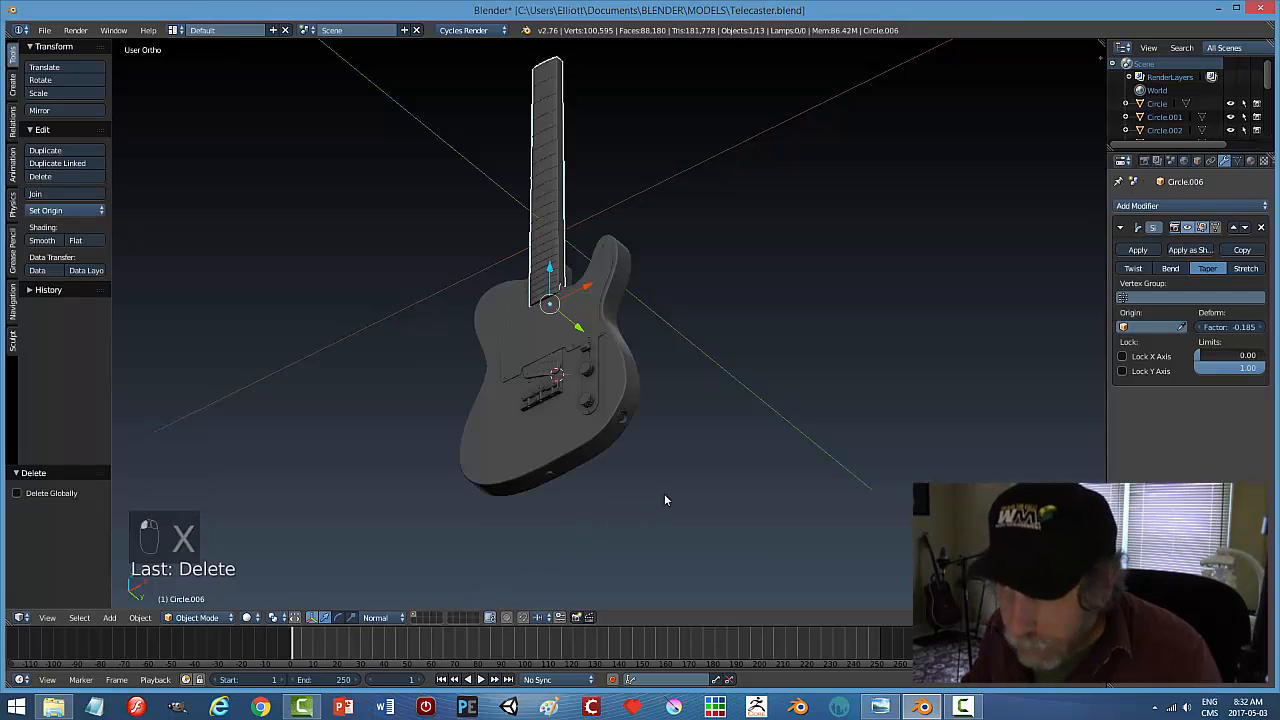
Deselect everything and save the Telecaster.blend file over the existing version
{"action": "key", "text": "a"}
{"action": "middle_click_drag", "start_coordinate": [655, 494], "coordinate": [700, 493]}
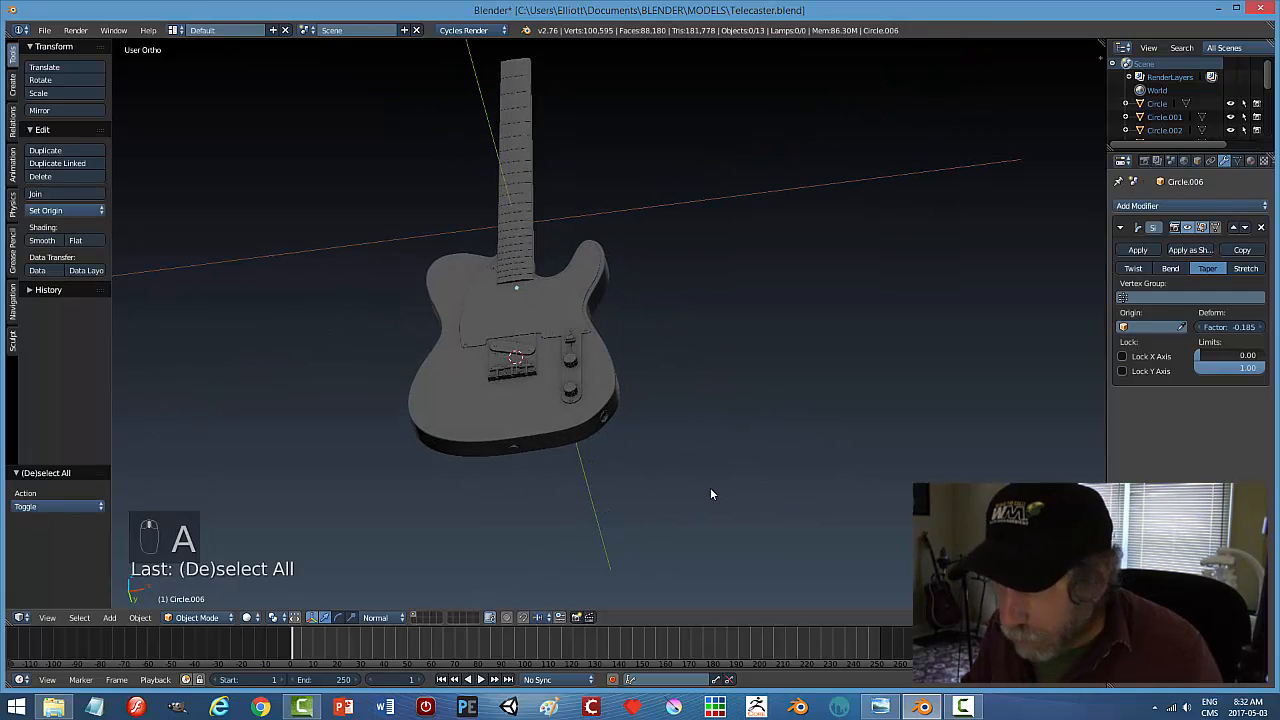
{"action": "key", "text": "ctrl+s"}
{"action": "left_click", "coordinate": [711, 489]}
Switch the viewport matcap to a glossy reflective metal look and inspect the jack socket on the body's side
{"action": "scroll", "coordinate": [700, 480], "scroll_direction": "down", "scroll_amount": 1}
{"action": "scroll", "coordinate": [649, 478], "scroll_direction": "up", "scroll_amount": 4}
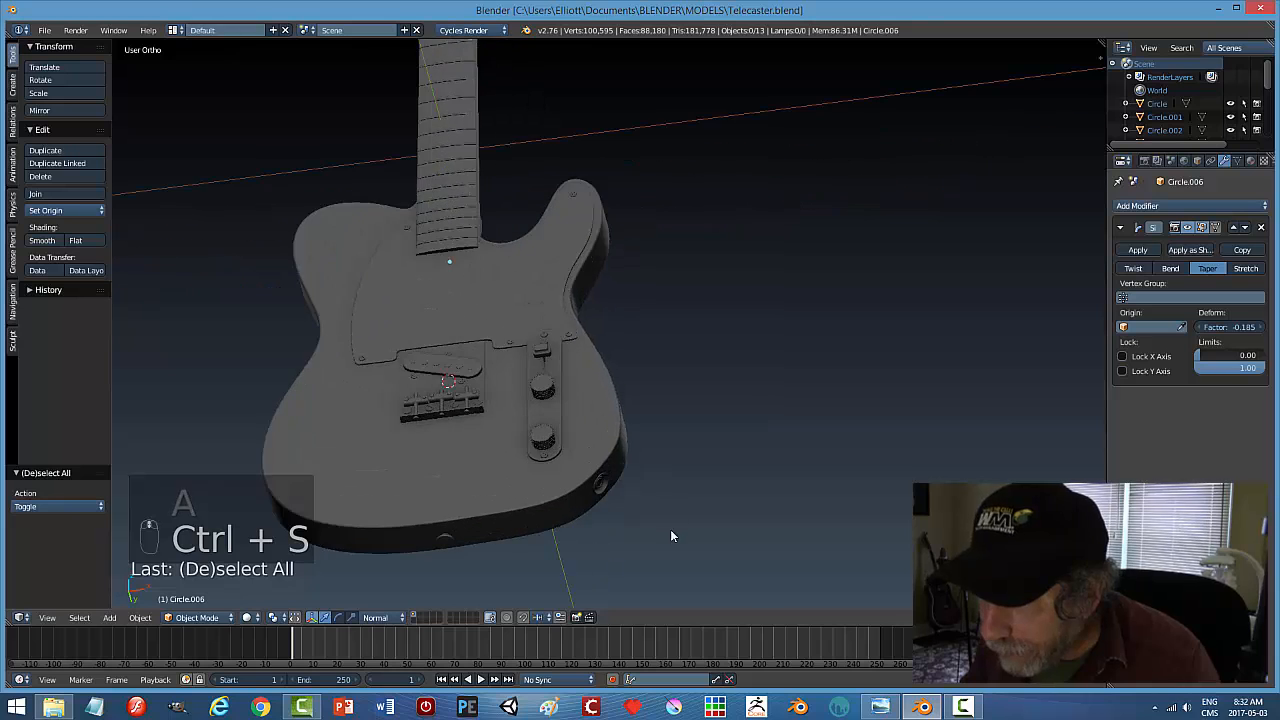
{"action": "mouse_move", "coordinate": [670, 536]}
{"action": "middle_mouse_down"}
{"action": "mouse_move", "coordinate": [646, 505]}
{"action": "mouse_move", "coordinate": [677, 517]}
{"action": "middle_mouse_up"}
{"action": "key", "text": "n"}
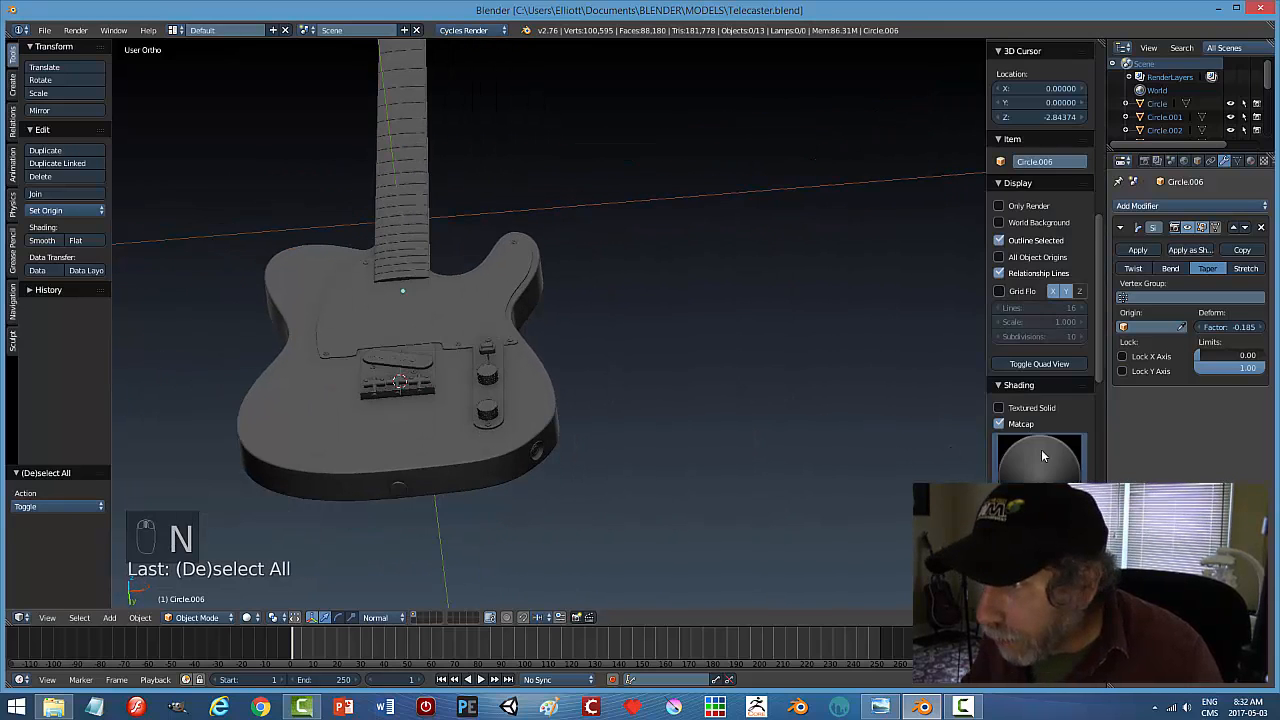
{"action": "left_click", "coordinate": [1040, 458]}
{"action": "left_click", "coordinate": [679, 390]}
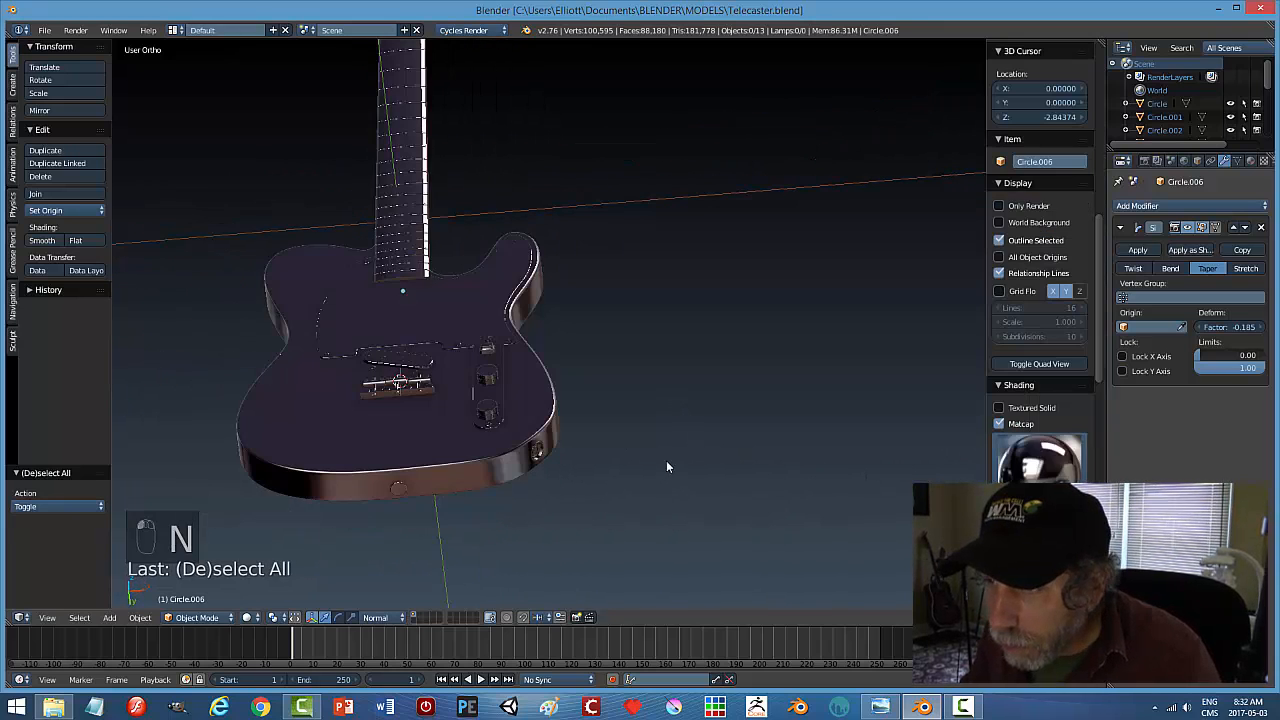
{"action": "mouse_move", "coordinate": [666, 460]}
{"action": "middle_mouse_down"}
{"action": "mouse_move", "coordinate": [610, 446]}
{"action": "mouse_move", "coordinate": [573, 467]}
{"action": "mouse_move", "coordinate": [786, 421]}
{"action": "mouse_move", "coordinate": [723, 429]}
{"action": "mouse_move", "coordinate": [686, 462]}
{"action": "middle_mouse_up"}
{"action": "key", "text": "n"}
{"action": "scroll", "coordinate": [686, 499], "scroll_direction": "up", "scroll_amount": 3}
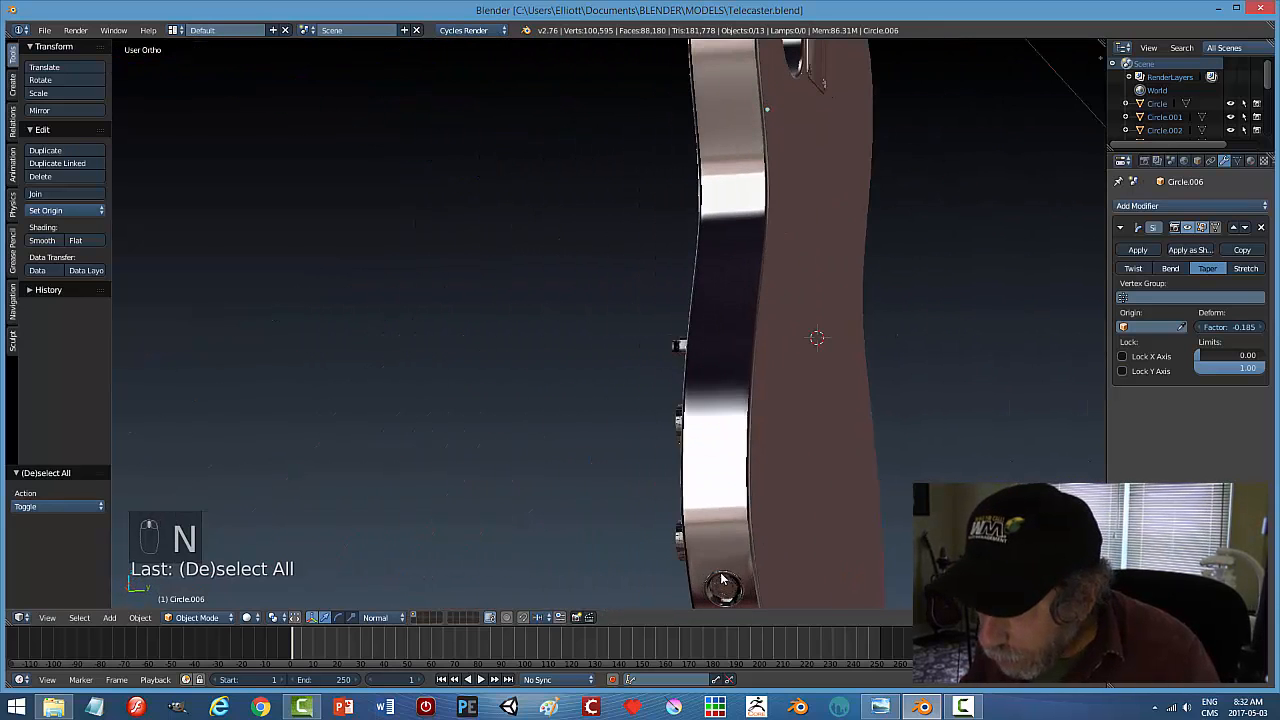
{"action": "middle_click_drag", "start_coordinate": [740, 573], "coordinate": [708, 362], "text": "shift"}
{"action": "mouse_move", "coordinate": [657, 399]}
{"action": "middle_mouse_down"}
{"action": "mouse_move", "coordinate": [620, 387]}
{"action": "mouse_move", "coordinate": [761, 316]}
{"action": "mouse_move", "coordinate": [811, 317]}
{"action": "mouse_move", "coordinate": [814, 374]}
{"action": "mouse_move", "coordinate": [794, 380]}
{"action": "mouse_move", "coordinate": [800, 329]}
{"action": "mouse_move", "coordinate": [786, 346]}
{"action": "middle_mouse_up"}
{"action": "scroll", "coordinate": [786, 346], "scroll_direction": "down", "scroll_amount": 2}
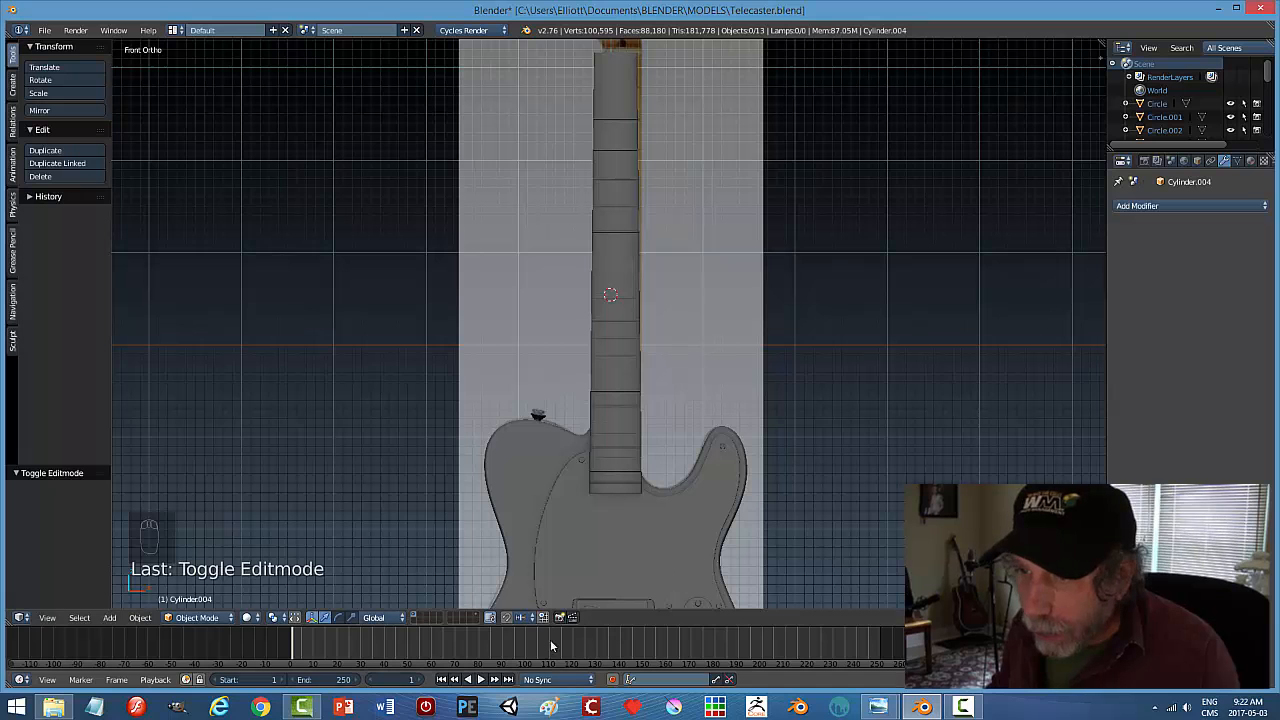
Add a cylinder mesh with 32 vertices on the empty first layer of the lower row
{"action": "left_click", "coordinate": [416, 619]}
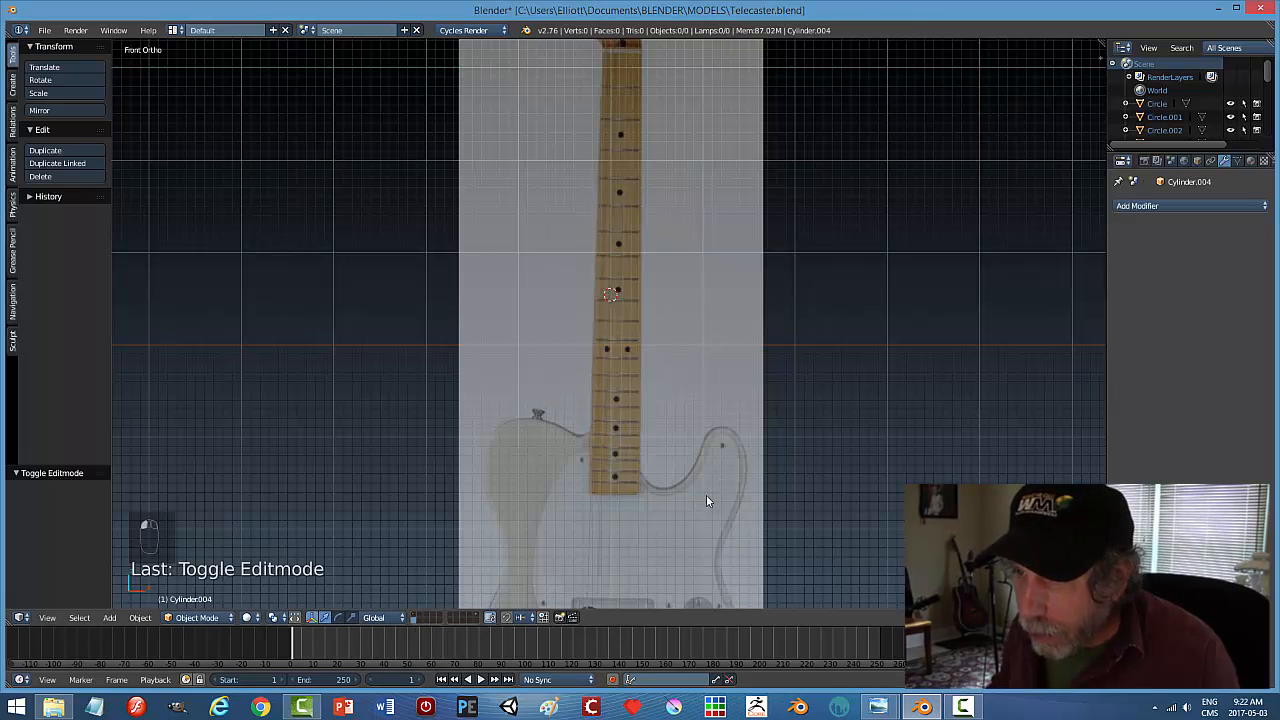
{"action": "middle_click_drag", "start_coordinate": [706, 497], "coordinate": [726, 382], "text": "shift"}
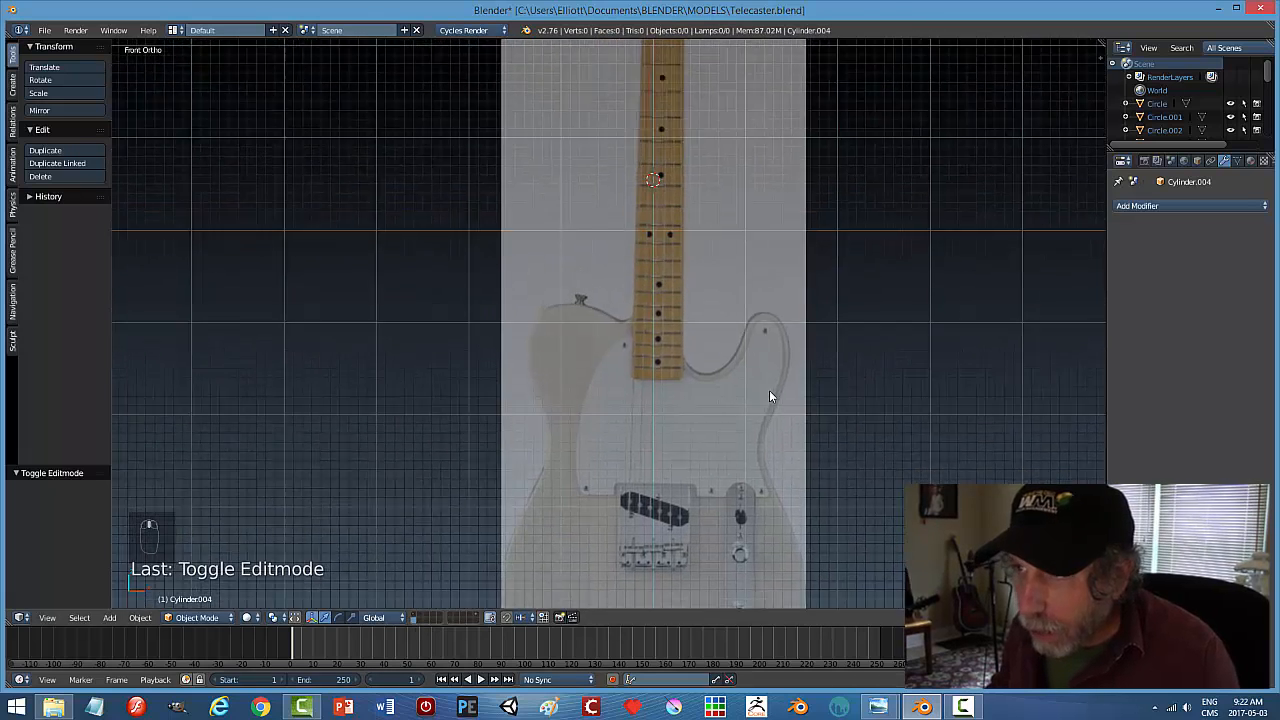
{"action": "scroll", "coordinate": [790, 392], "scroll_direction": "up", "scroll_amount": 1, "text": "shift"}
{"action": "key", "text": "shift+a"}
{"action": "mouse_move", "coordinate": [814, 389]}
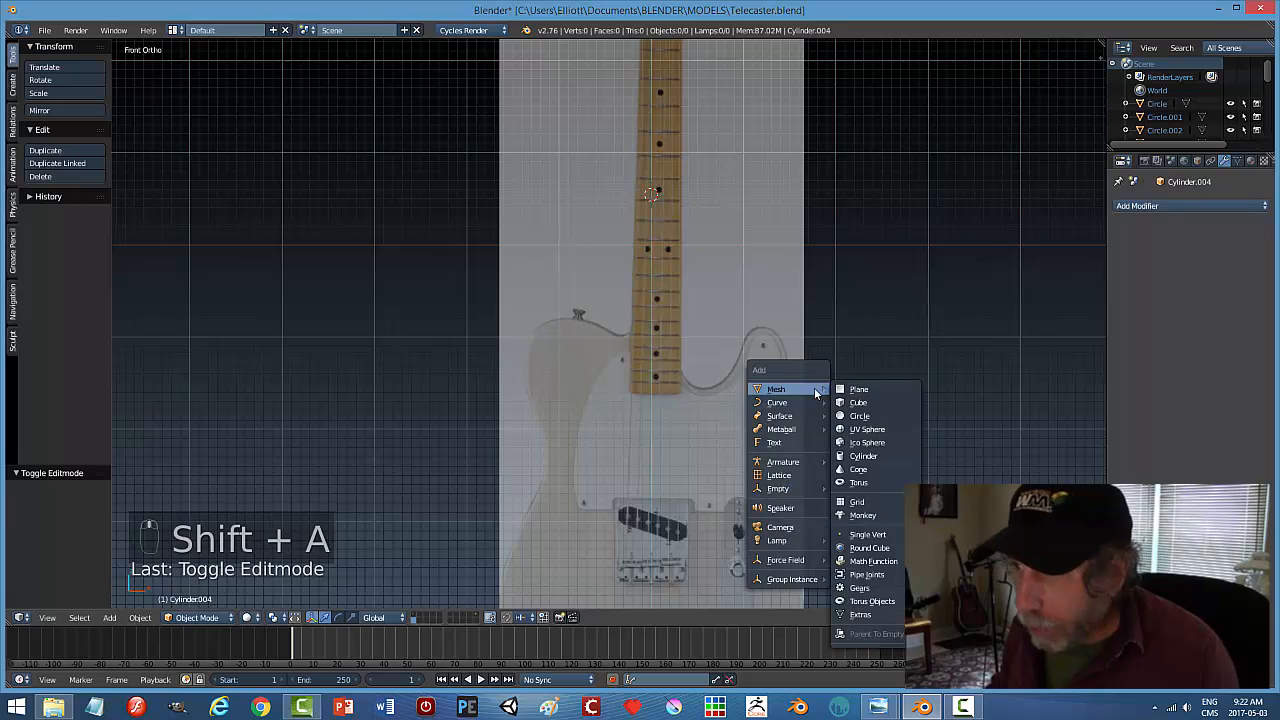
{"action": "left_click", "coordinate": [863, 456]}
{"action": "left_click", "coordinate": [80, 510]}
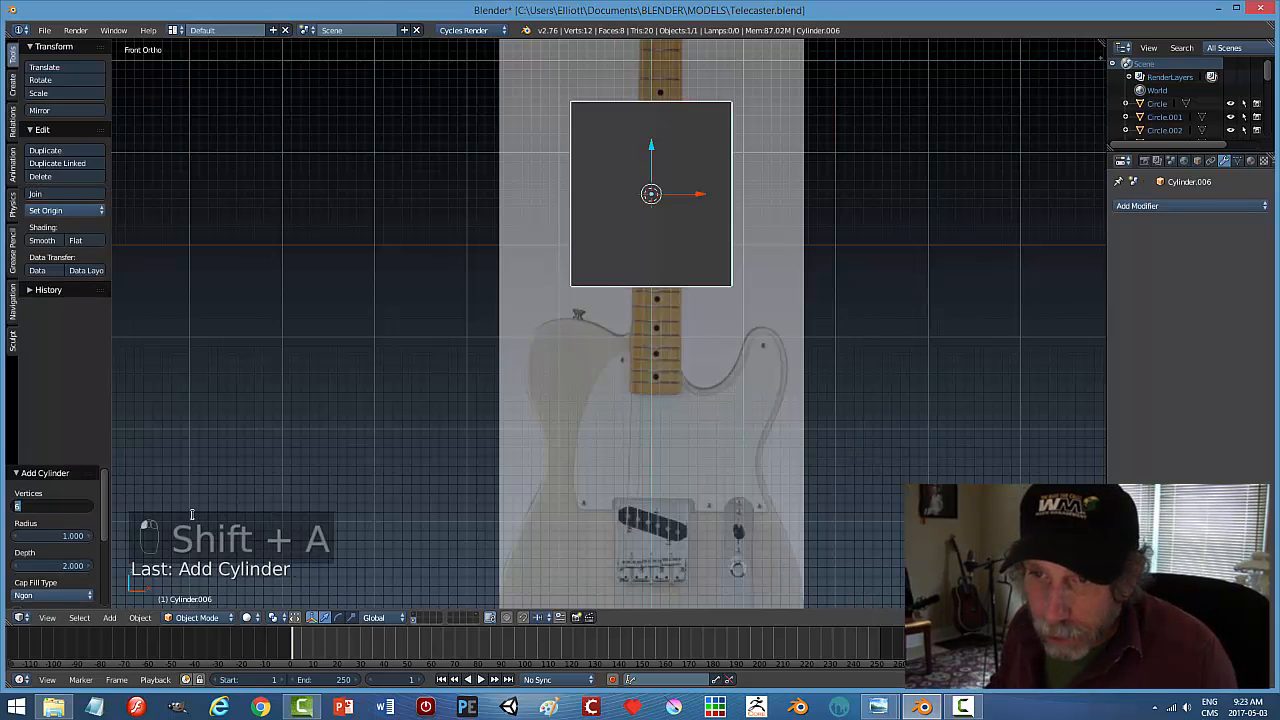
{"action": "key", "text": "Return"}
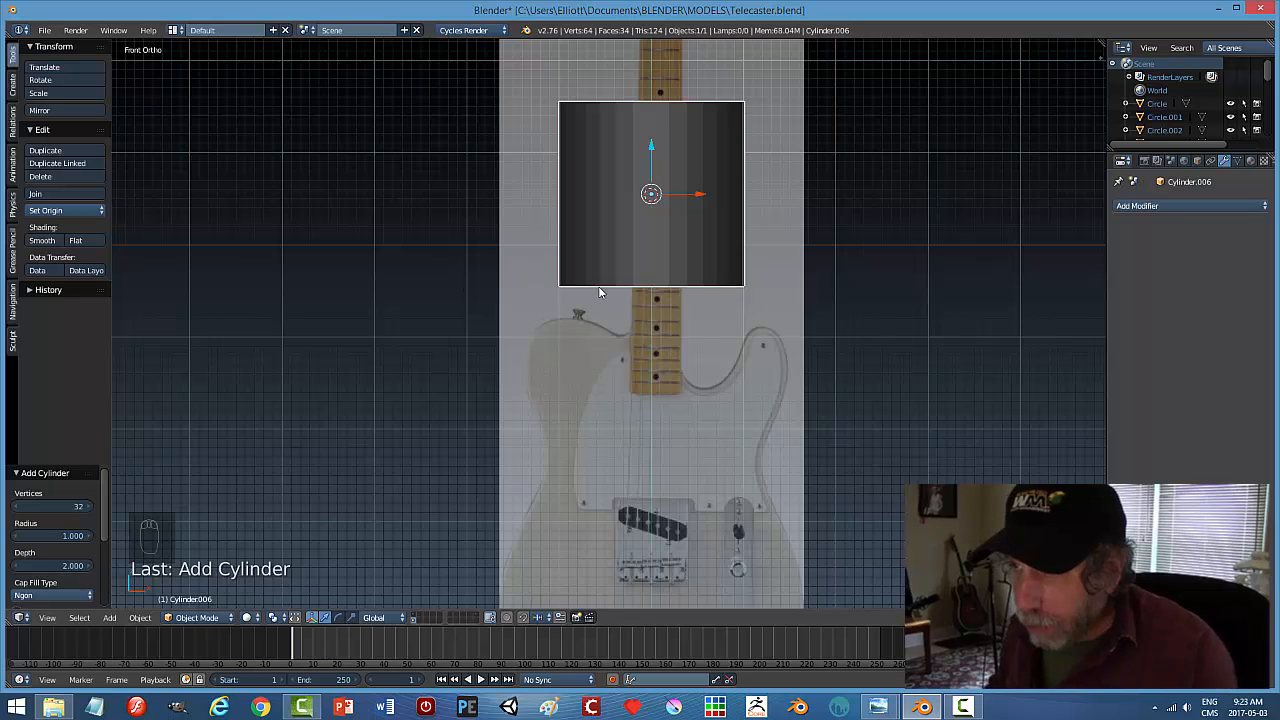
Scale the cylinder by 1.730 along the Z axis and by 0.621 uniformly
{"action": "scroll", "coordinate": [600, 292], "scroll_direction": "down", "scroll_amount": 2}
{"action": "key", "text": "s"}
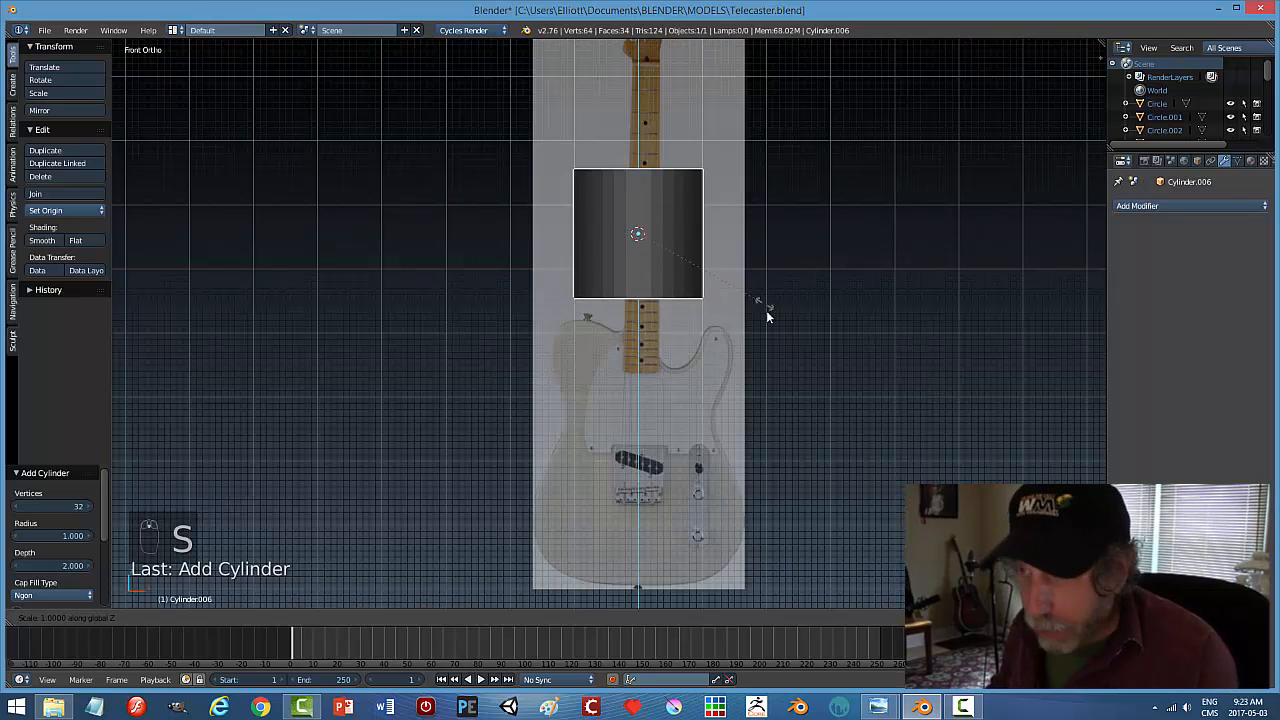
{"action": "key", "text": "z"}
{"action": "left_click", "coordinate": [790, 430]}
{"action": "key", "text": "s"}
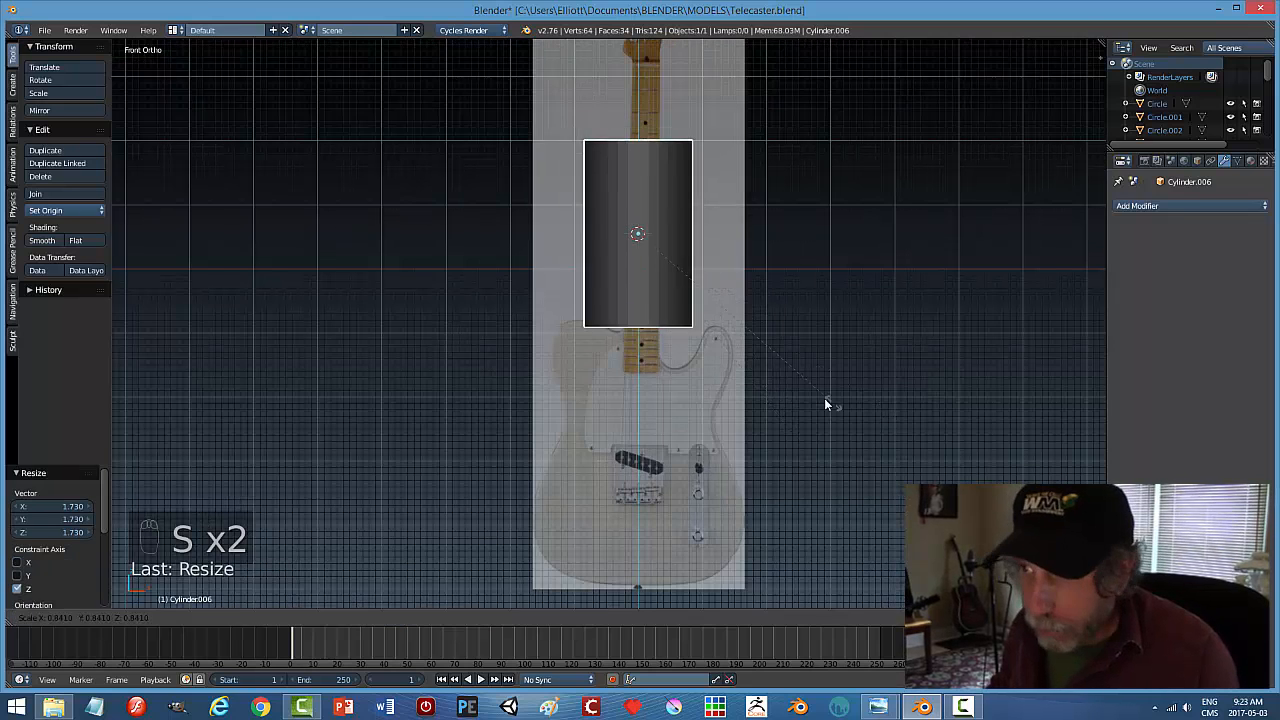
{"action": "left_click", "coordinate": [751, 386]}
{"action": "middle_click_drag", "start_coordinate": [731, 233], "coordinate": [740, 303], "text": "shift"}
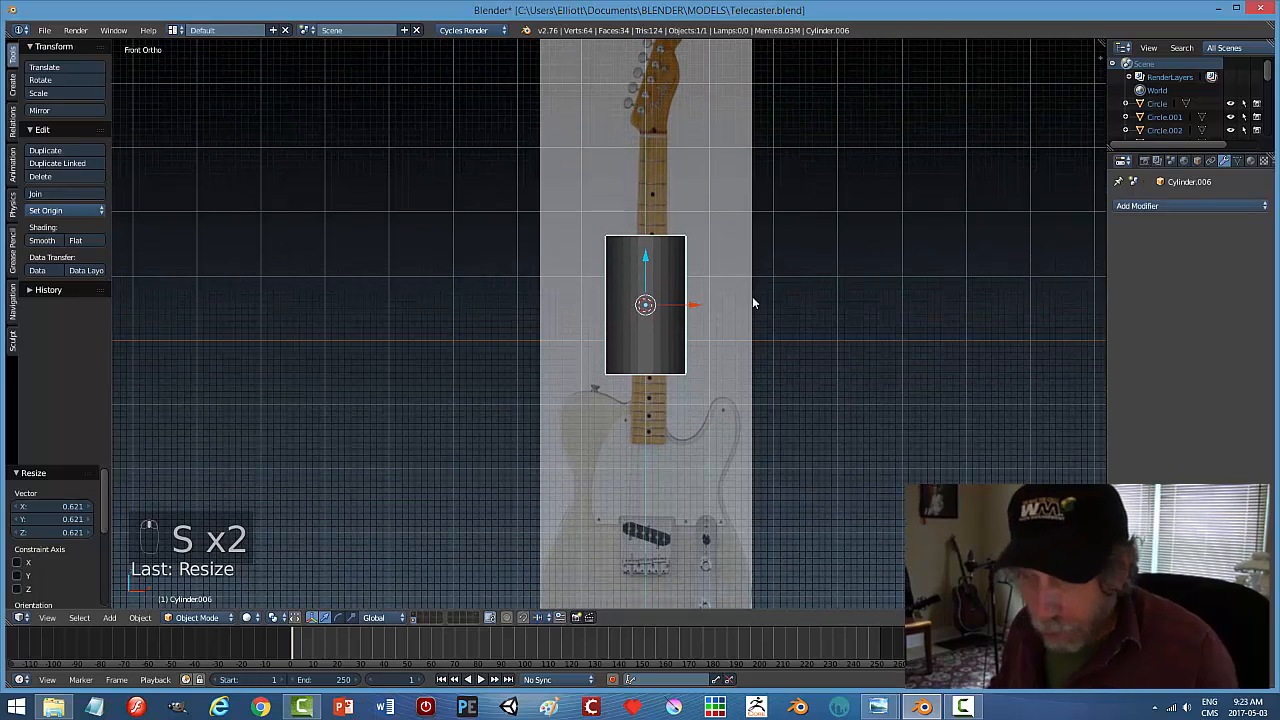
Add one centred horizontal loop cut around the cylinder in Edit Mode, leaving nothing selected
{"action": "key", "text": "Tab"}
{"action": "key", "text": "ctrl+r"}
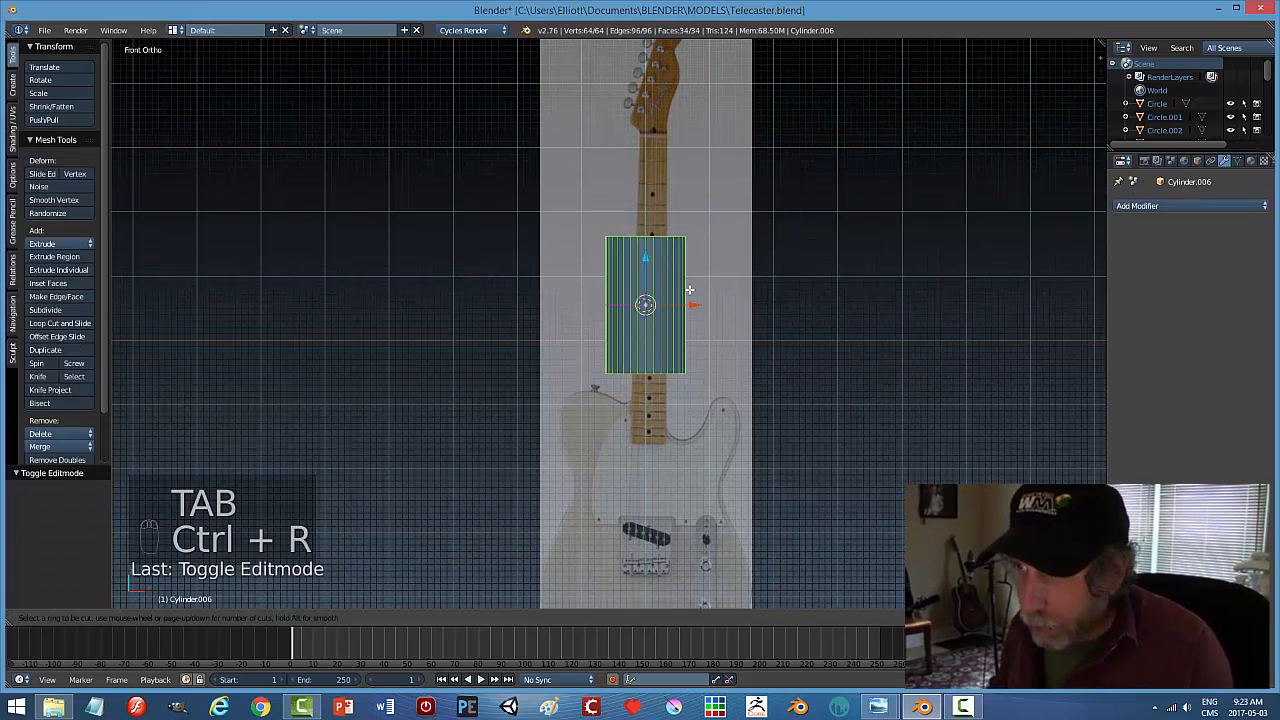
{"action": "left_click", "coordinate": [689, 289]}
{"action": "right_click", "coordinate": [689, 289]}
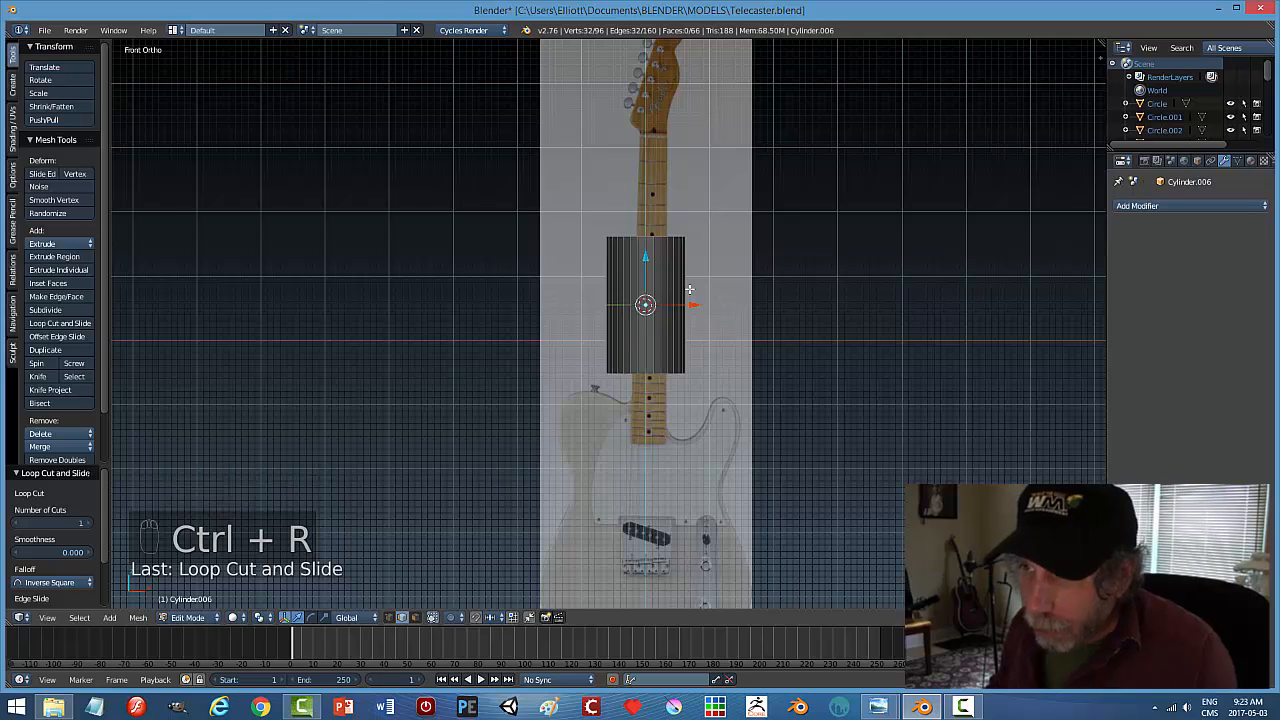
{"action": "key", "text": "a"}
Switch to face selection and scale the cylinder's top face uniformly by 0.535 to taper the upper half
{"action": "key", "text": "ctrl+Tab"}
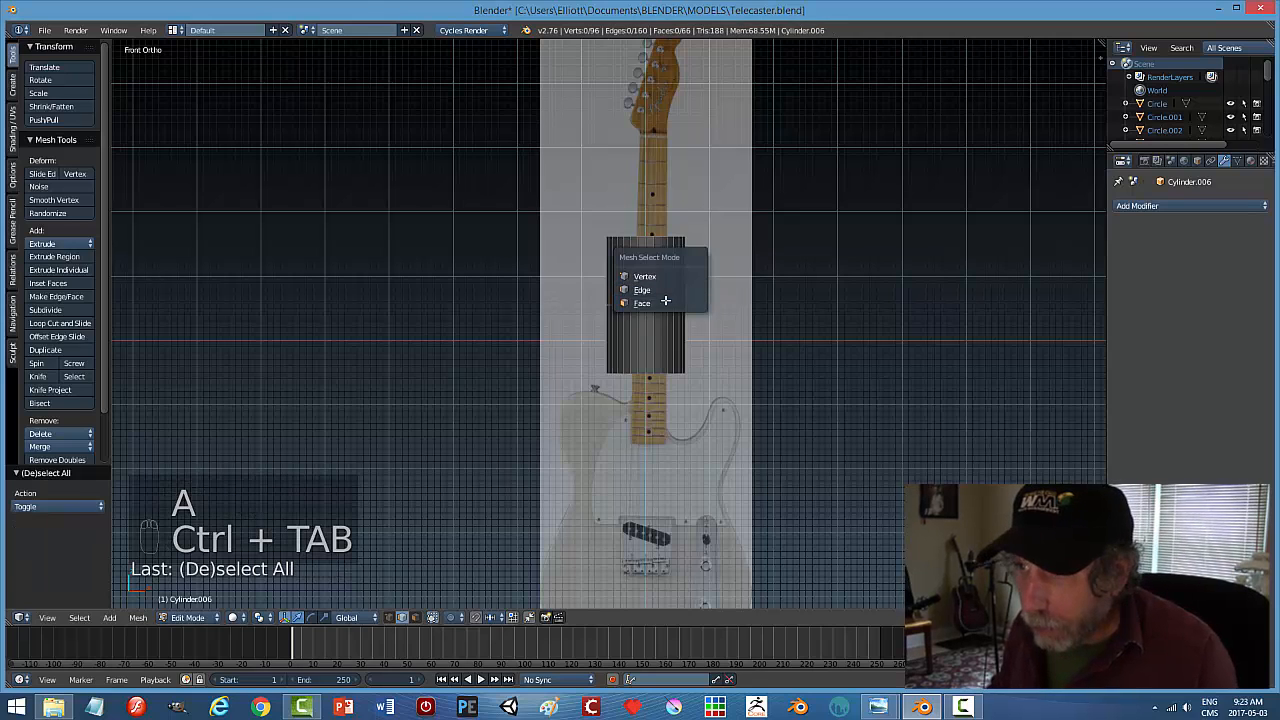
{"action": "left_click", "coordinate": [660, 303]}
{"action": "middle_click_drag", "start_coordinate": [734, 266], "coordinate": [760, 290]}
{"action": "right_click", "coordinate": [648, 240]}
{"action": "key", "text": "s"}
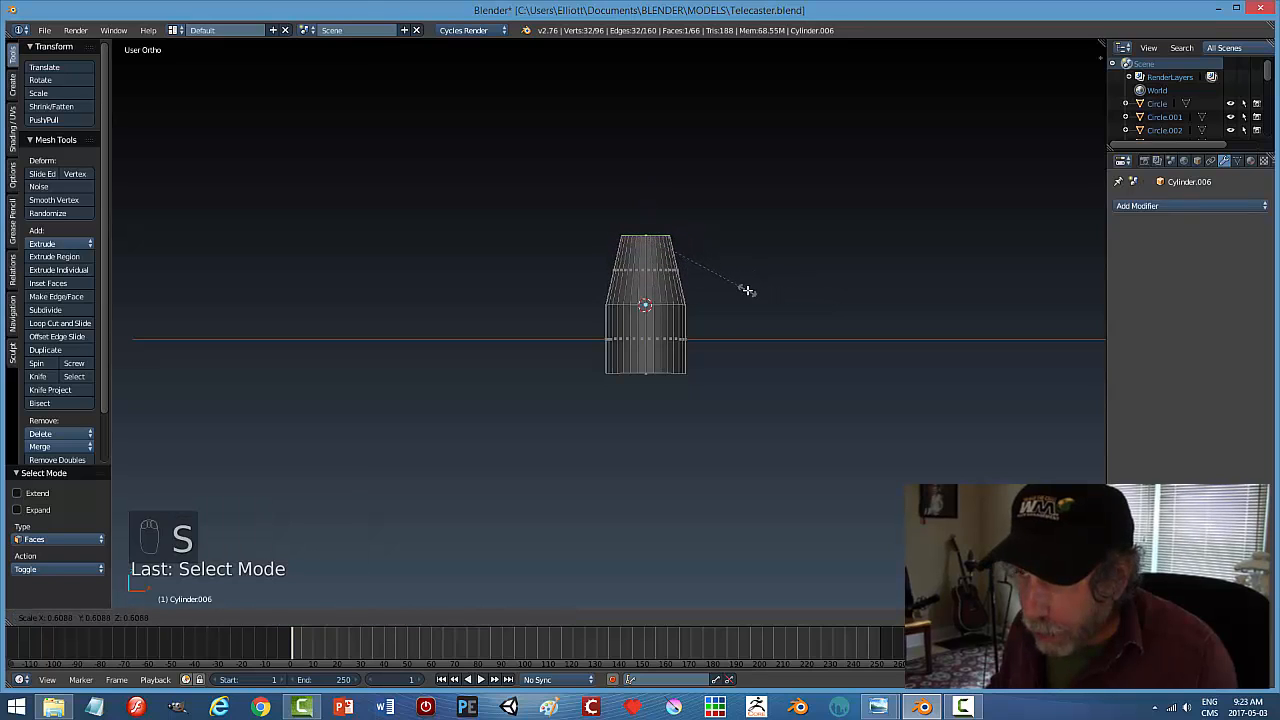
{"action": "left_click", "coordinate": [732, 289]}
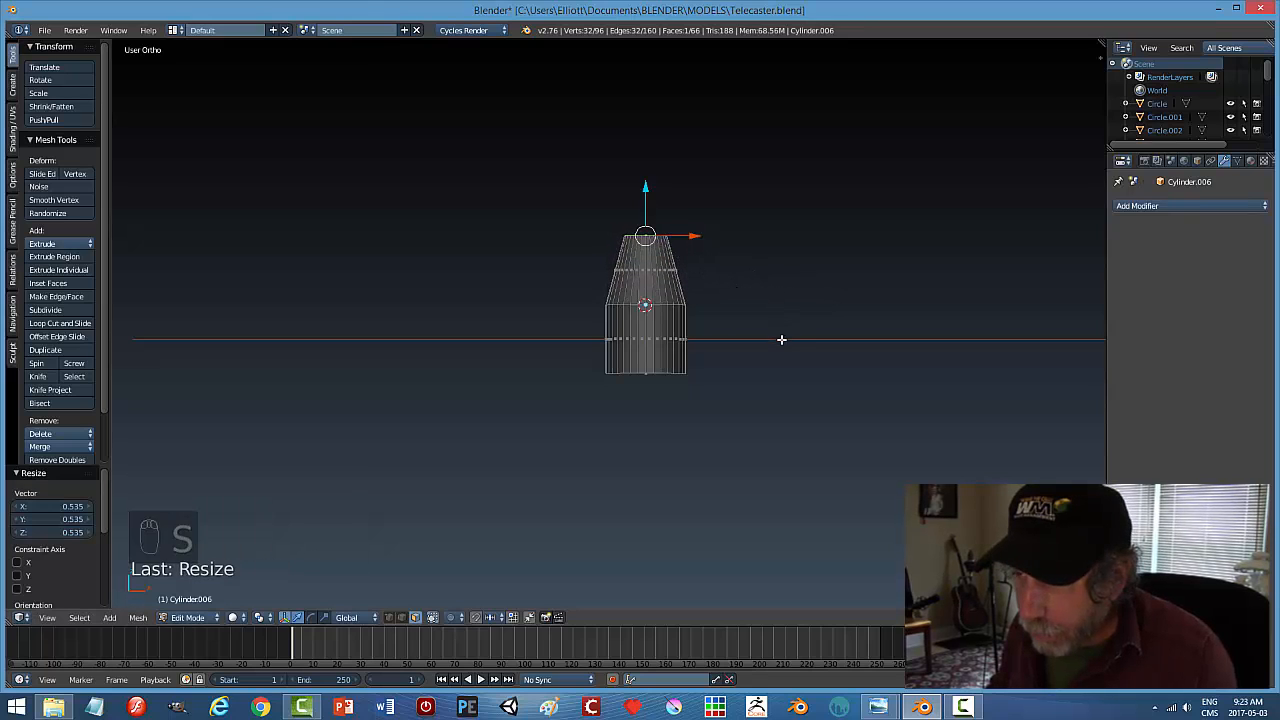
Lengthen the lower half of the cylinder by moving its bottom face straight down along Z, and deselect it
{"action": "mouse_move", "coordinate": [718, 394]}
{"action": "middle_mouse_down"}
{"action": "mouse_move", "coordinate": [718, 360]}
{"action": "mouse_move", "coordinate": [742, 396]}
{"action": "middle_mouse_up"}
{"action": "right_click", "coordinate": [660, 366]}
{"action": "left_click_drag", "start_coordinate": [650, 330], "coordinate": [649, 364]}
{"action": "key", "text": "a"}
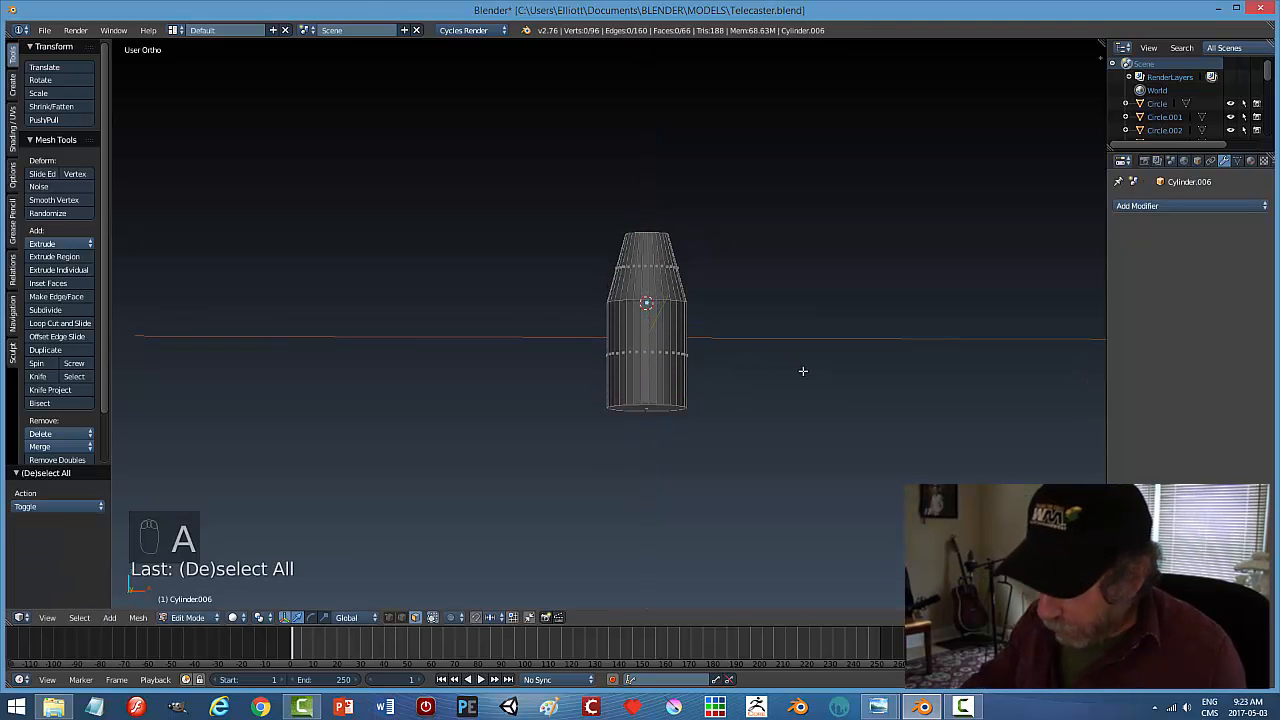
Extrude the twelve lower-section side faces seen from the right view and move them 1.949 along the X axis
{"action": "key", "text": "KP_1"}
{"action": "key", "text": "KP_3"}
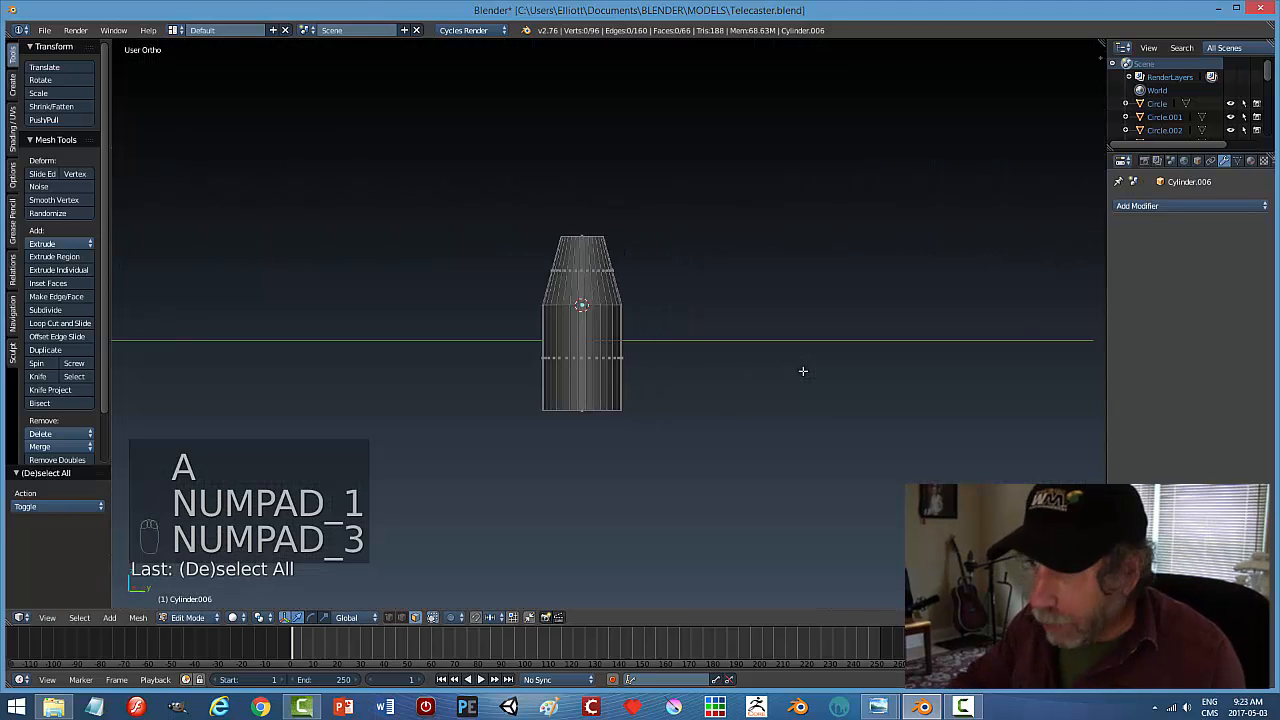
{"action": "scroll", "coordinate": [655, 415], "scroll_direction": "up", "scroll_amount": 2}
{"action": "middle_click_drag", "start_coordinate": [655, 413], "coordinate": [707, 412], "text": "shift"}
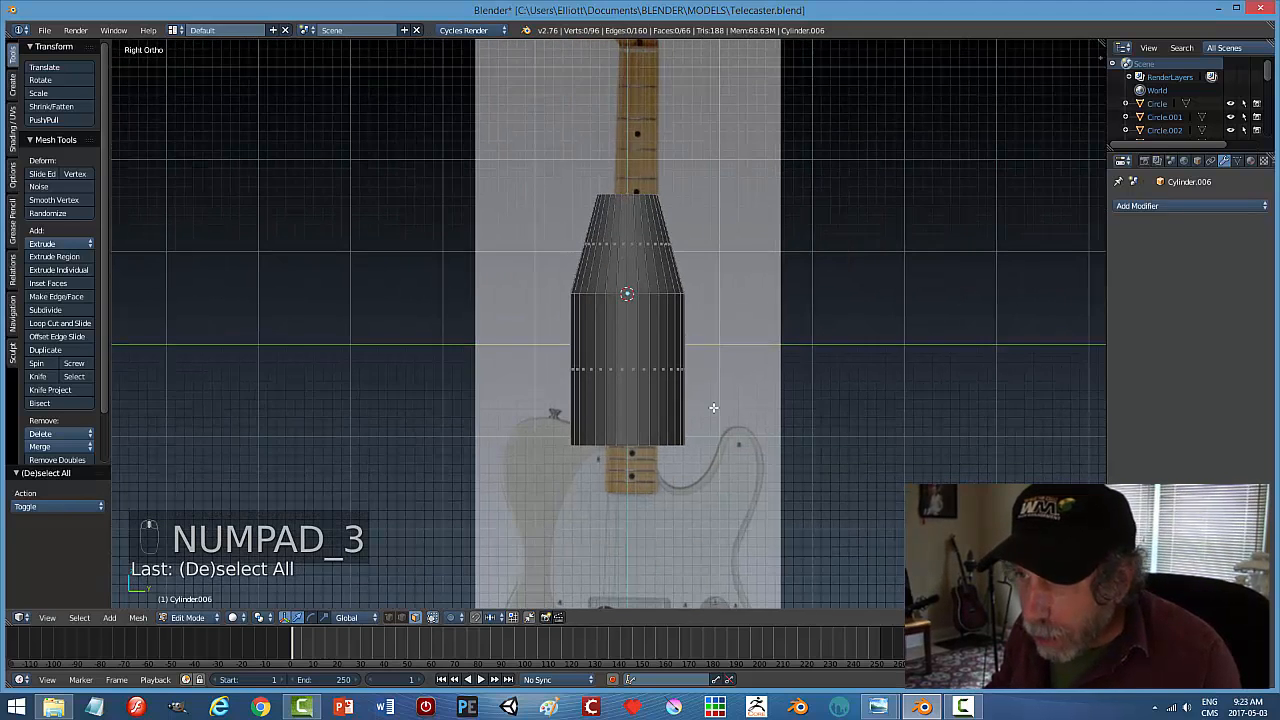
{"action": "scroll", "coordinate": [707, 412], "scroll_direction": "up", "scroll_amount": 1}
{"action": "right_click", "coordinate": [571, 349]}
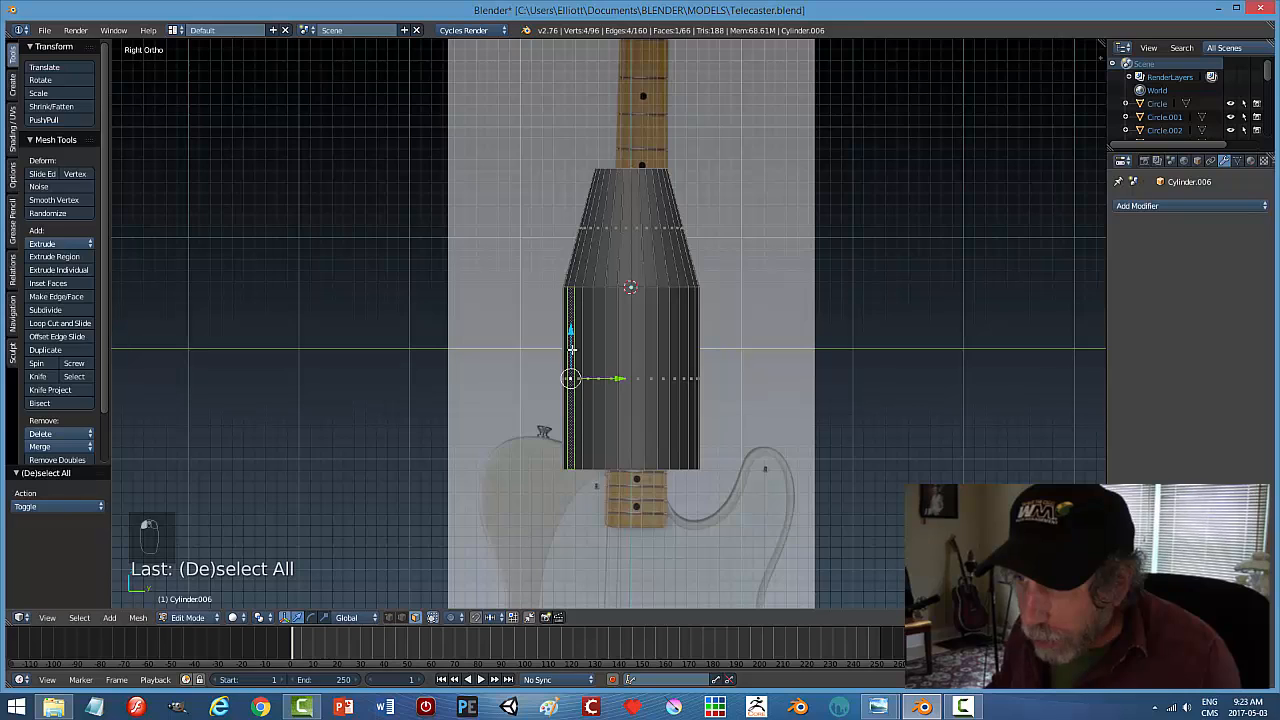
{"action": "right_click", "coordinate": [580, 326], "text": "shift"}
{"action": "right_click", "coordinate": [589, 308], "text": "shift"}
{"action": "right_click", "coordinate": [597, 303], "text": "shift"}
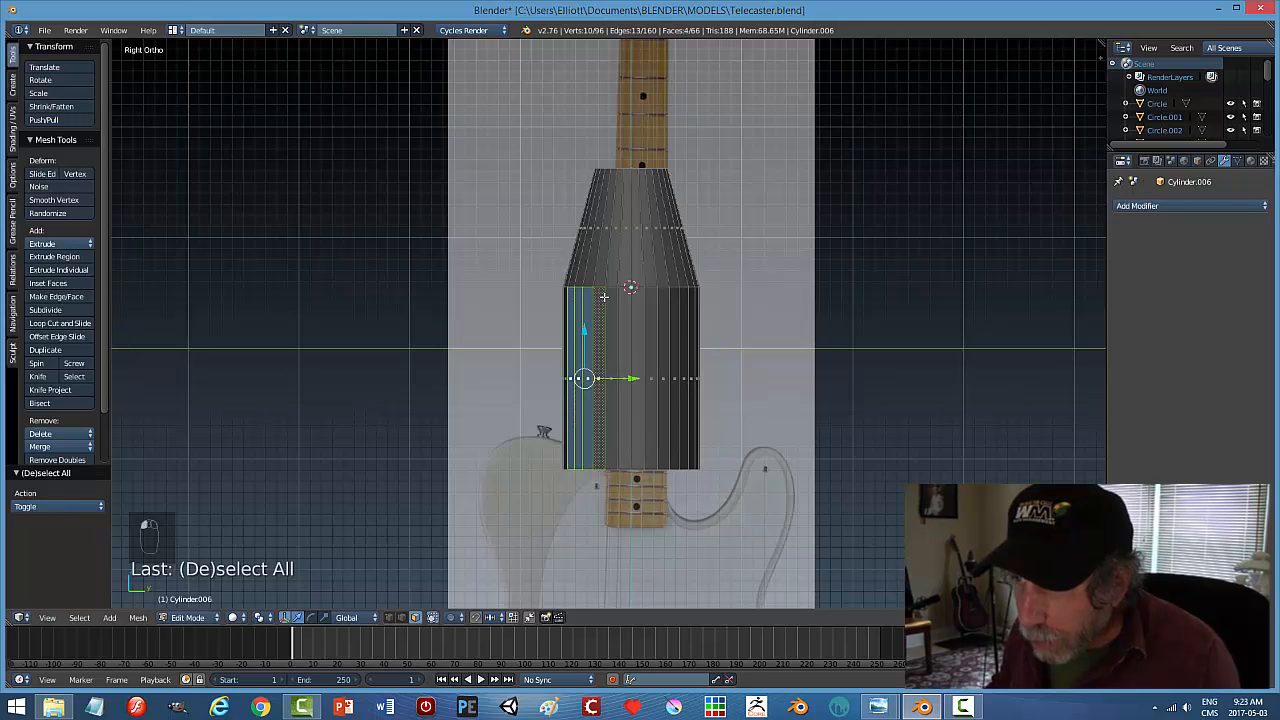
{"action": "right_click", "coordinate": [612, 295], "text": "shift"}
{"action": "right_click", "coordinate": [627, 298], "text": "shift"}
{"action": "right_click", "coordinate": [638, 300], "text": "shift"}
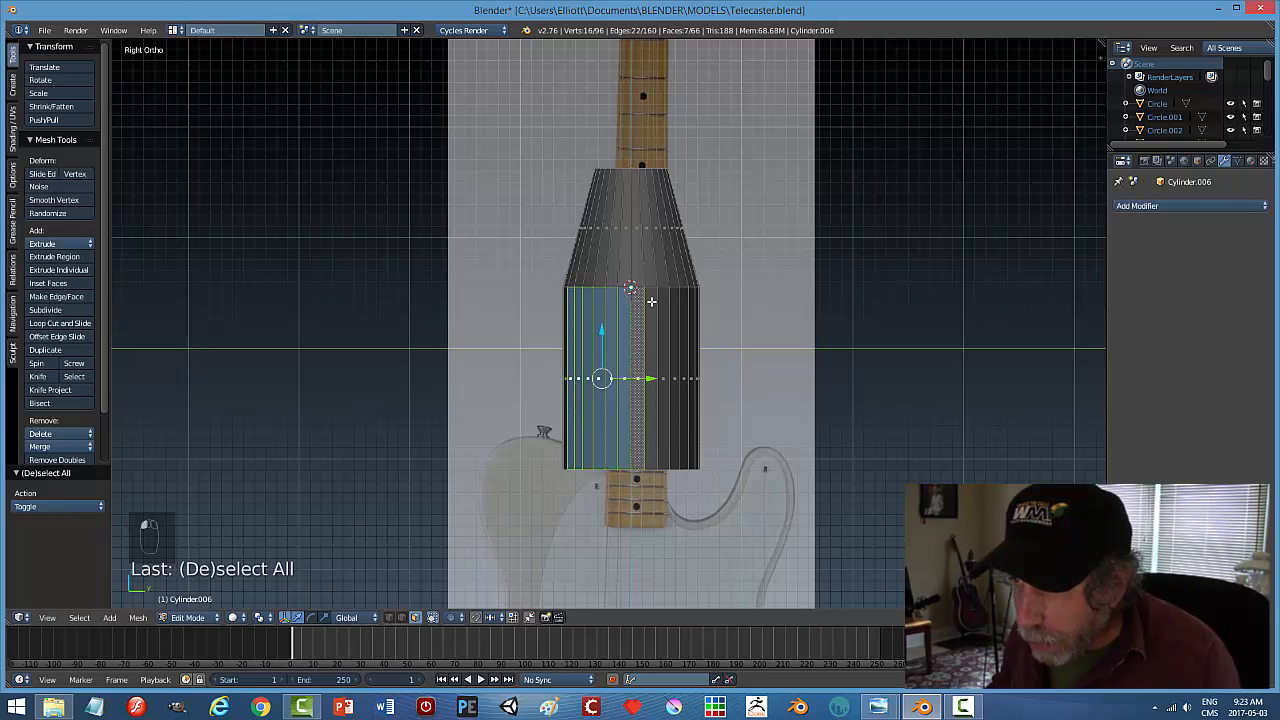
{"action": "right_click", "coordinate": [652, 301], "text": "shift"}
{"action": "right_click", "coordinate": [662, 301], "text": "shift"}
{"action": "right_click", "coordinate": [676, 301], "text": "shift"}
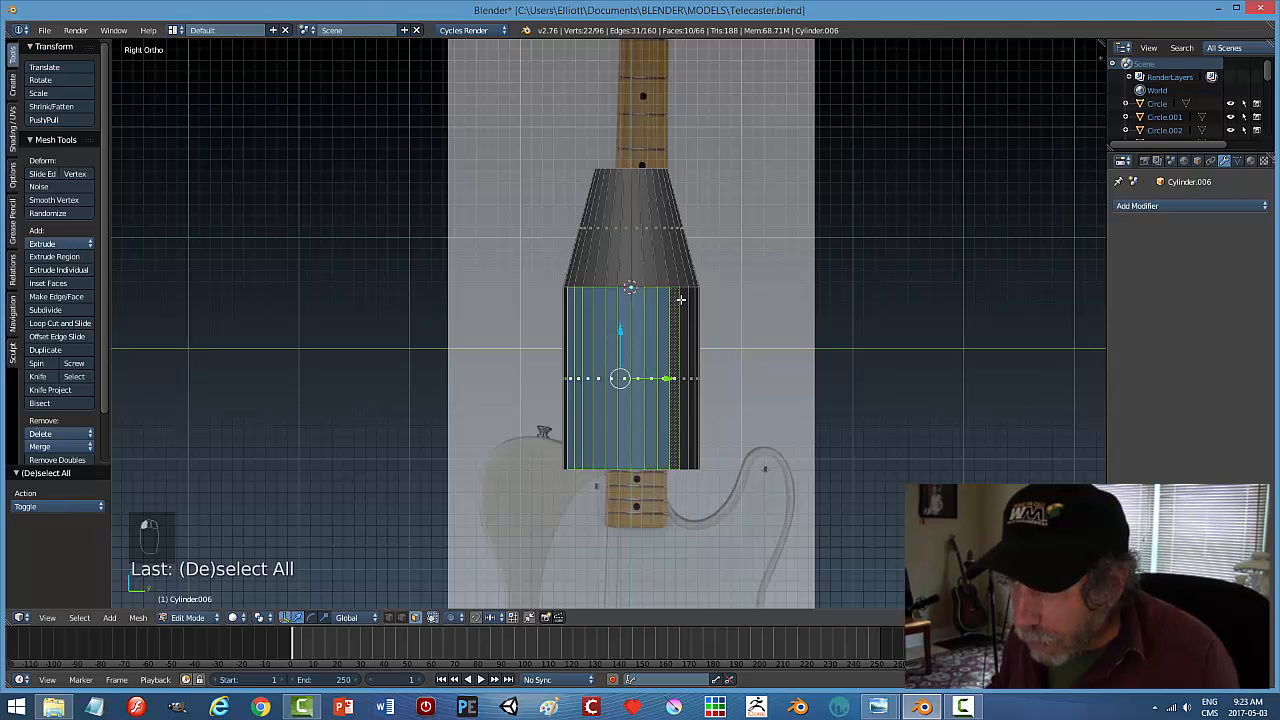
{"action": "right_click", "coordinate": [684, 298], "text": "shift"}
{"action": "right_click", "coordinate": [692, 295], "text": "shift"}
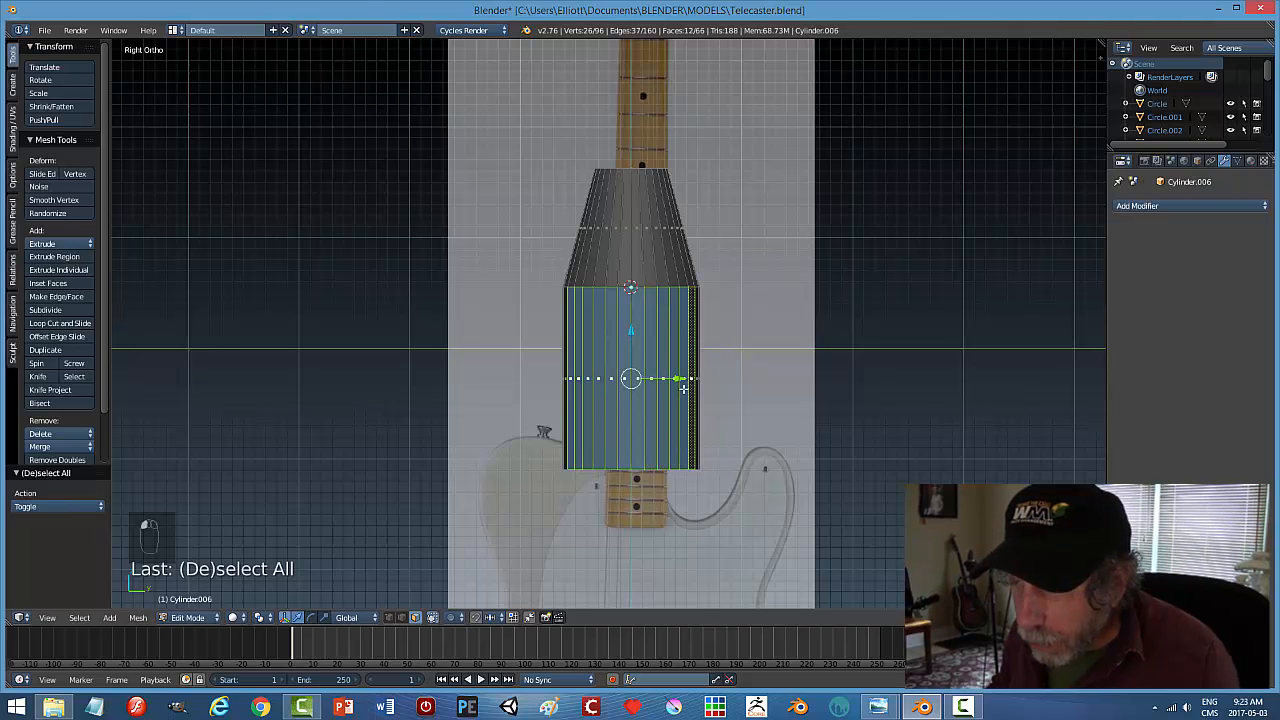
{"action": "middle_click_drag", "start_coordinate": [684, 389], "coordinate": [846, 406]}
{"action": "key", "text": "e"}
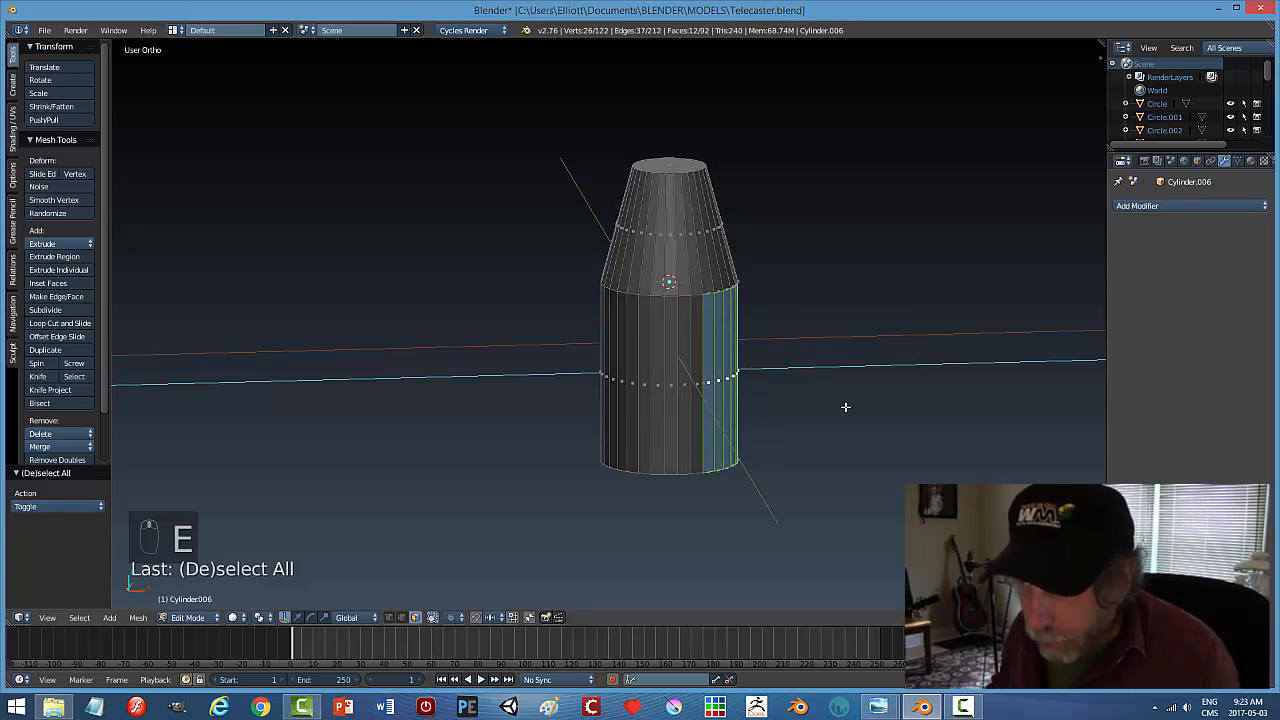
{"action": "right_click", "coordinate": [846, 407]}
{"action": "left_click_drag", "start_coordinate": [766, 366], "coordinate": [980, 372]}
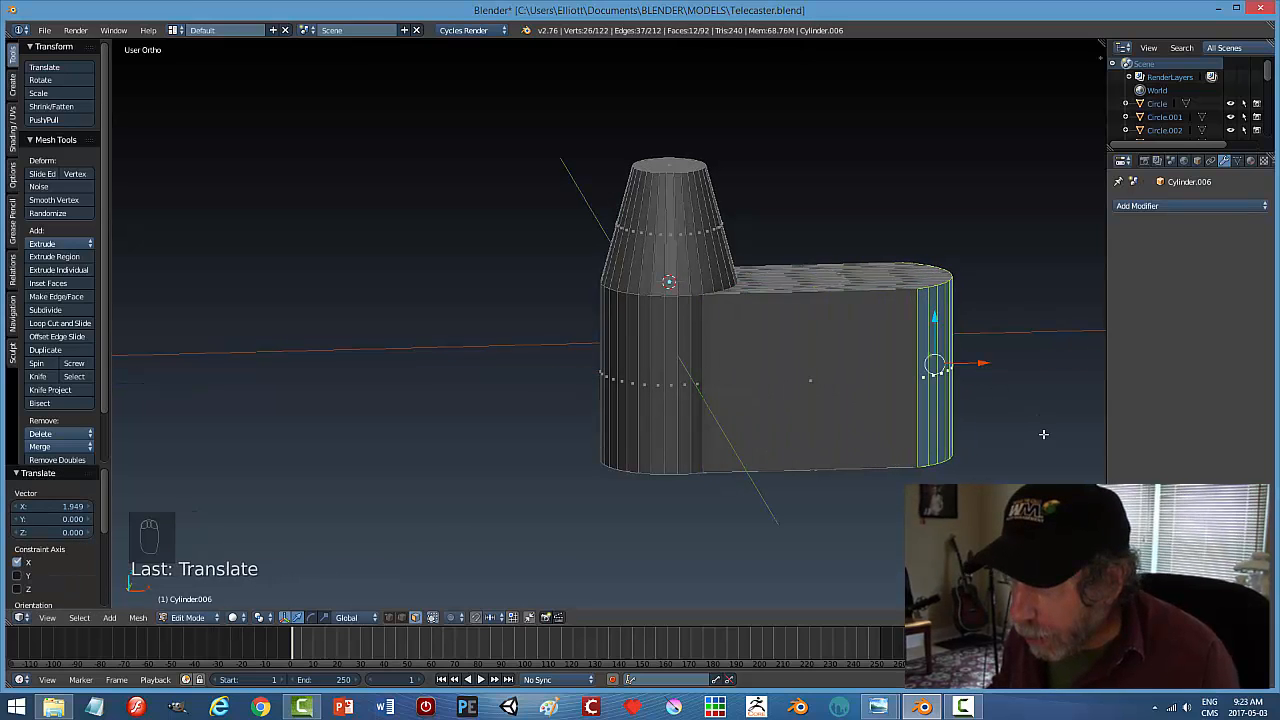
Flatten the extruded end faces into one plane by scaling them to 0 along the X axis
{"action": "middle_click_drag", "start_coordinate": [979, 418], "coordinate": [891, 411], "text": "shift"}
{"action": "key", "text": "s"}
{"action": "key", "text": "x"}
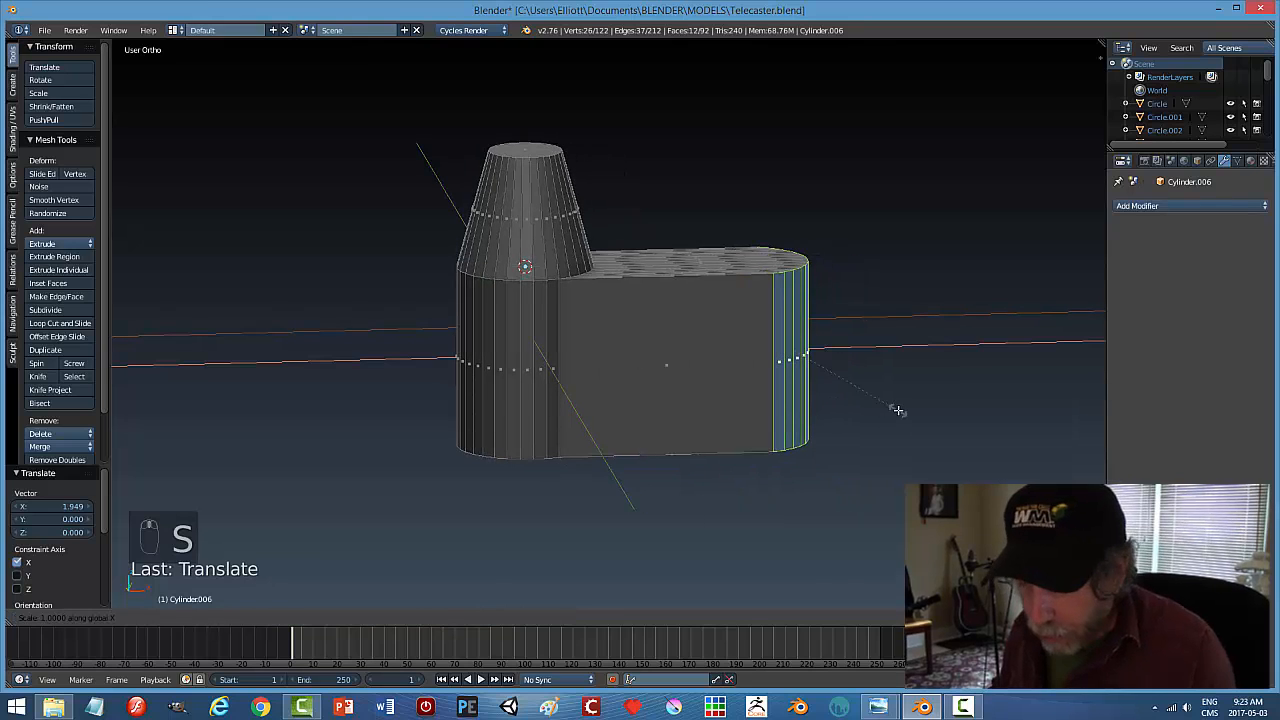
{"action": "key", "text": "0"}
{"action": "left_click", "coordinate": [813, 447]}
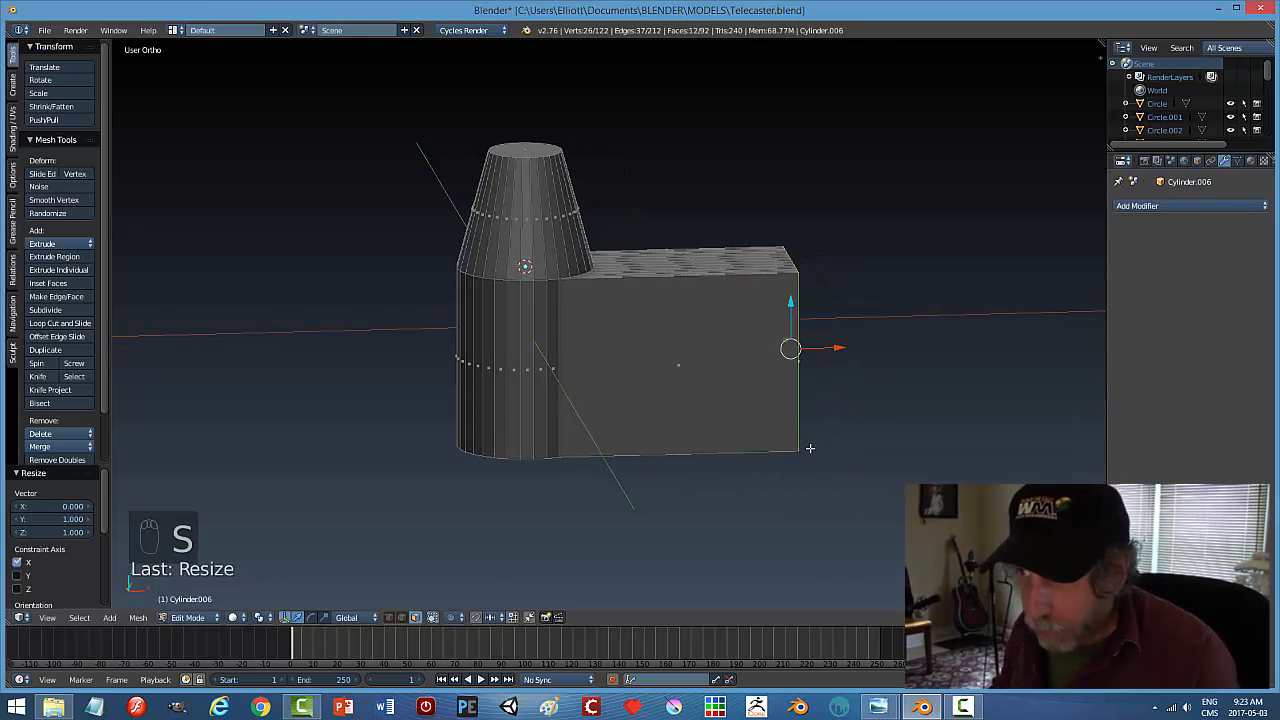
Recalculate the normals of the whole mesh and check the part's shape in Object Mode from the right and front
{"action": "key", "text": "a"}
{"action": "key", "text": "a"}
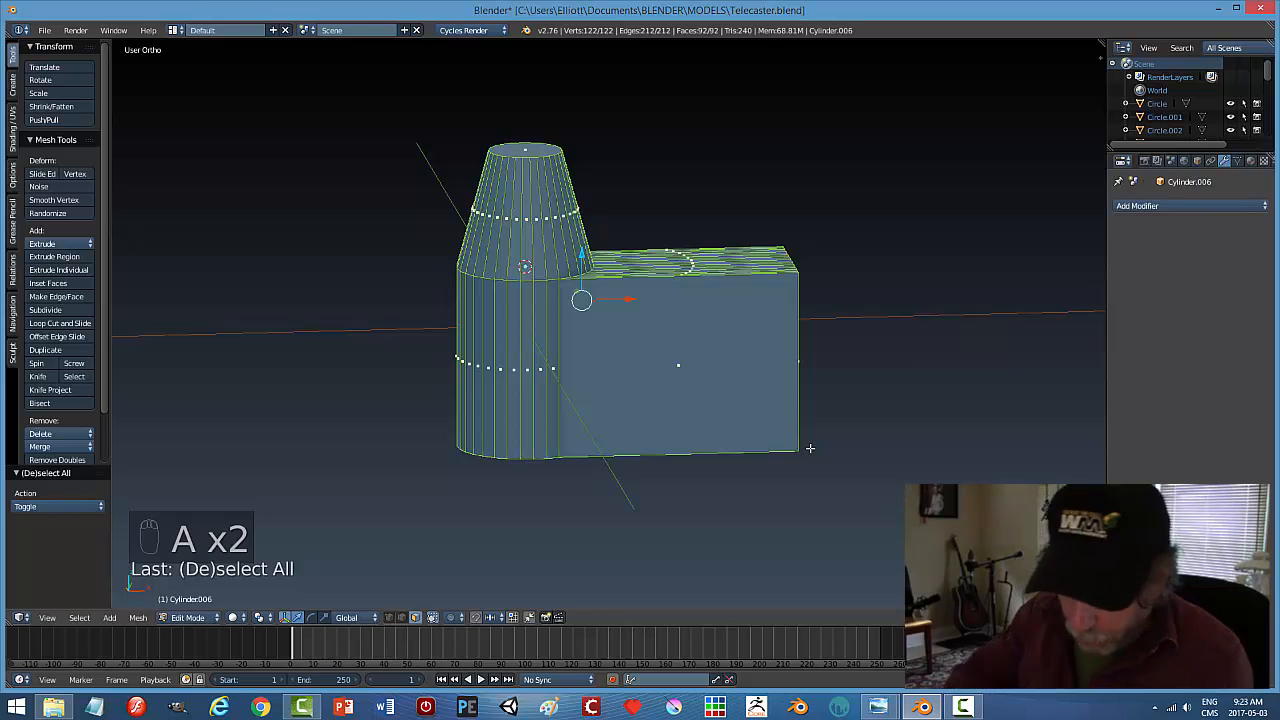
{"action": "key", "text": "ctrl+n"}
{"action": "key", "text": "a"}
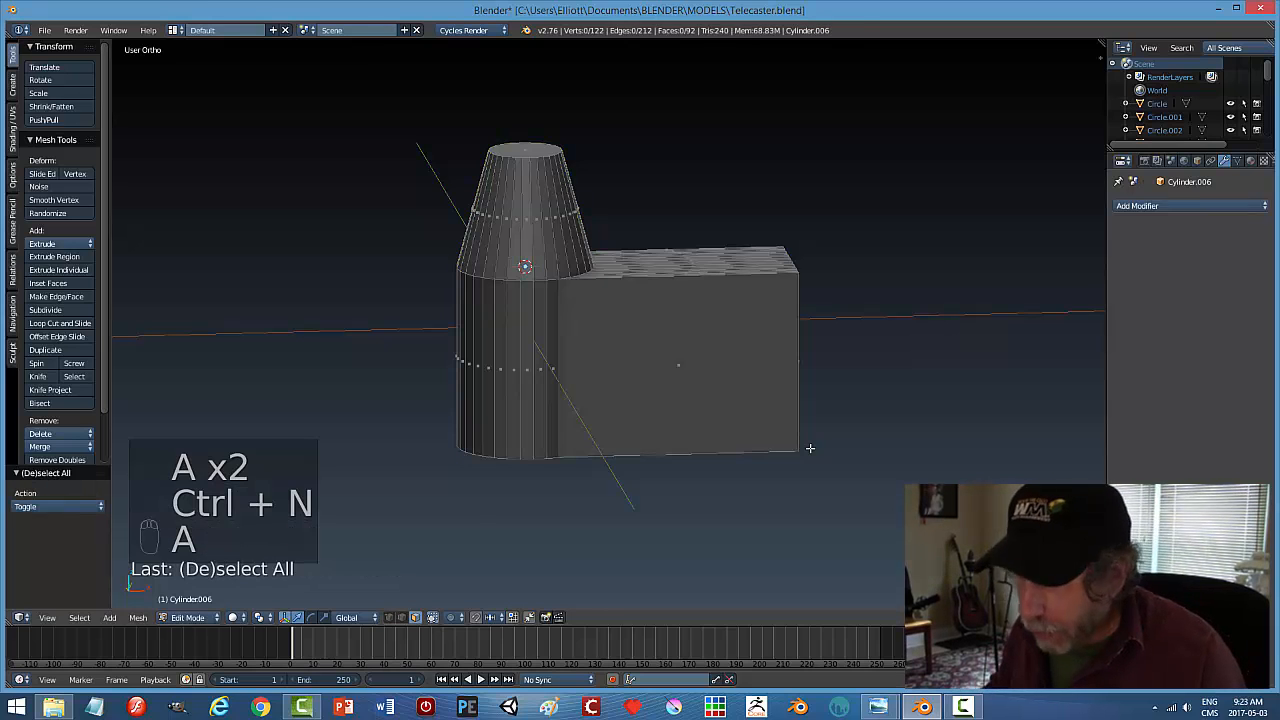
{"action": "key", "text": "Tab"}
{"action": "left_click", "coordinate": [712, 450]}
{"action": "key", "text": "KP_3"}
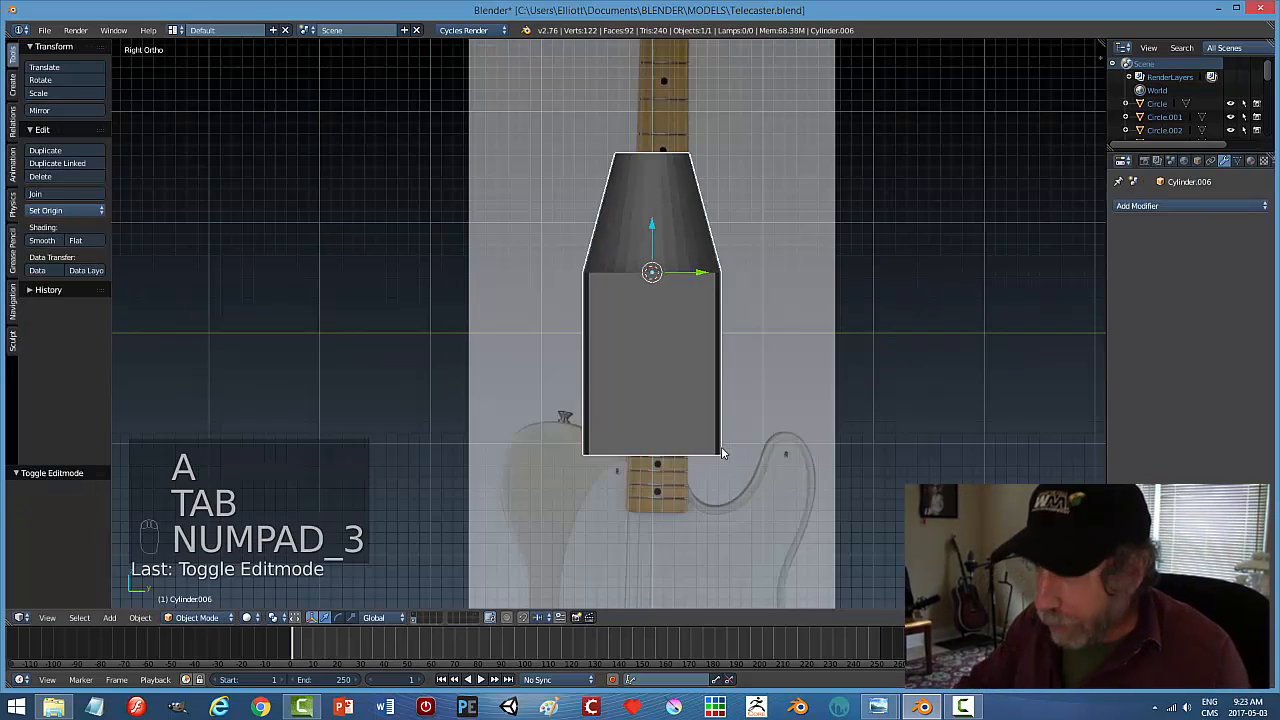
{"action": "key", "text": "KP_1"}
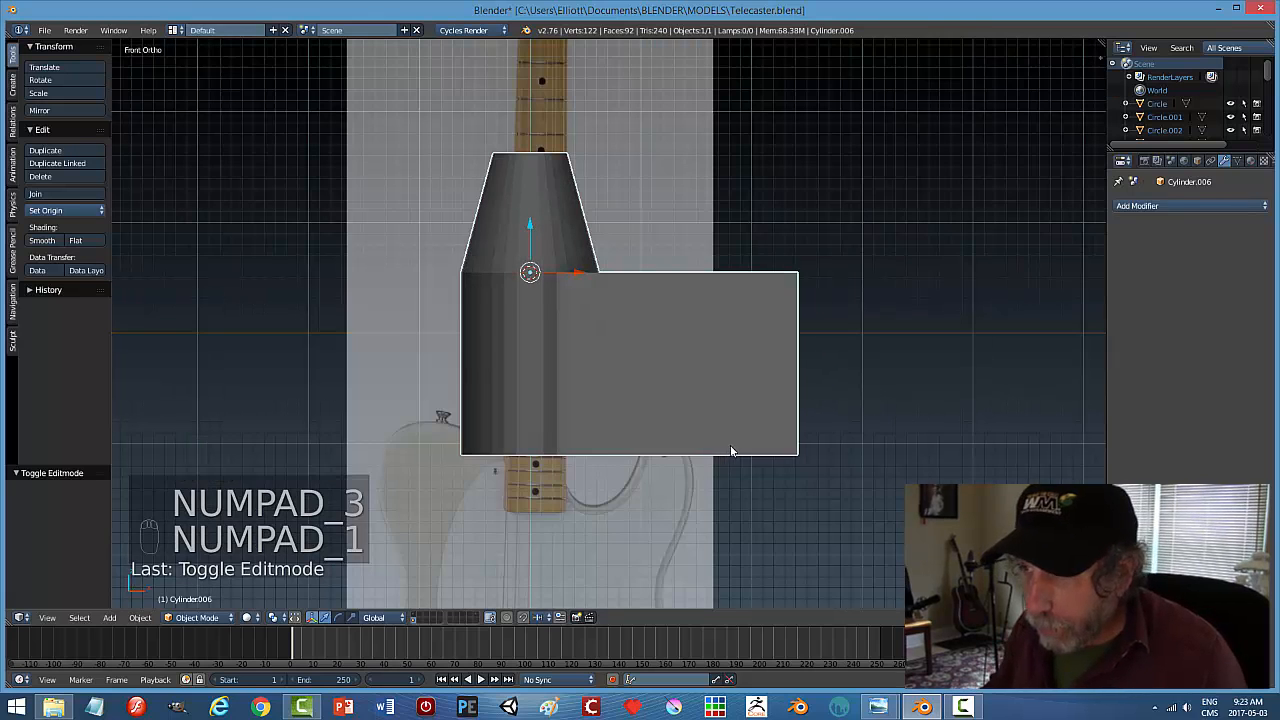
{"action": "middle_click_drag", "start_coordinate": [680, 449], "coordinate": [686, 402], "text": "shift"}
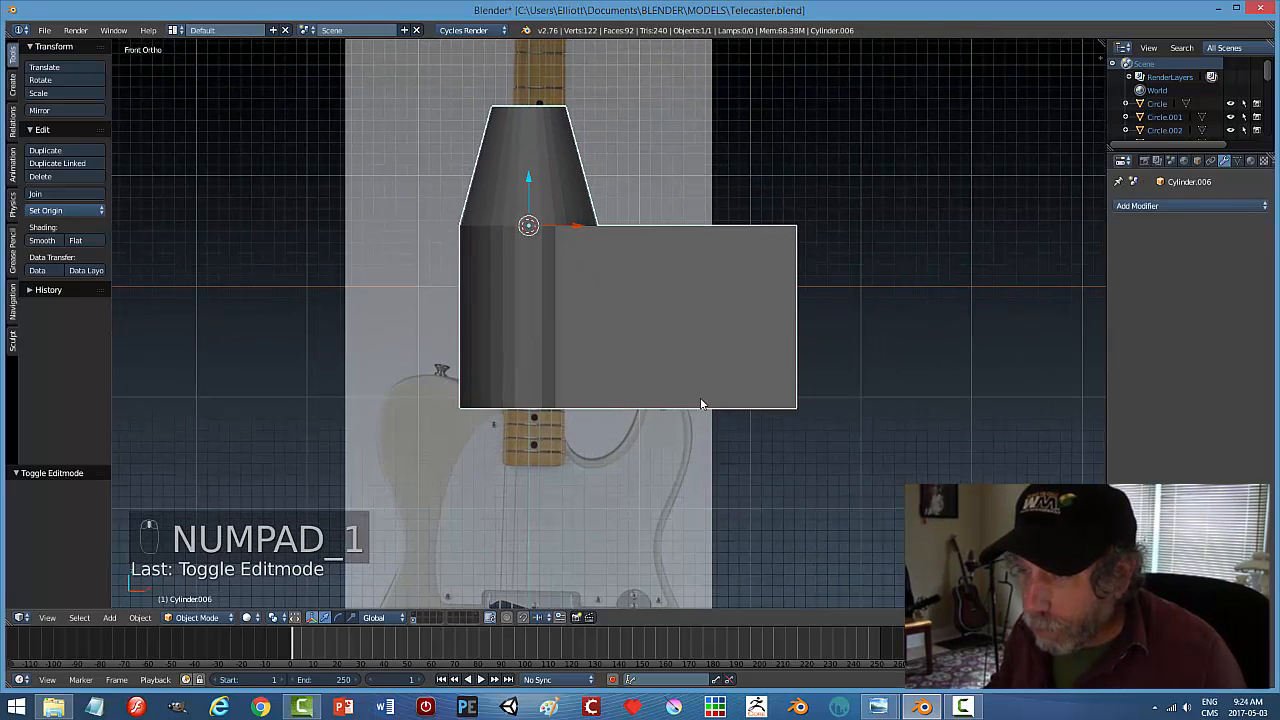
{"action": "mouse_move", "coordinate": [808, 388]}
{"action": "middle_mouse_down"}
{"action": "mouse_move", "coordinate": [766, 380]}
{"action": "mouse_move", "coordinate": [803, 383]}
{"action": "middle_mouse_up"}
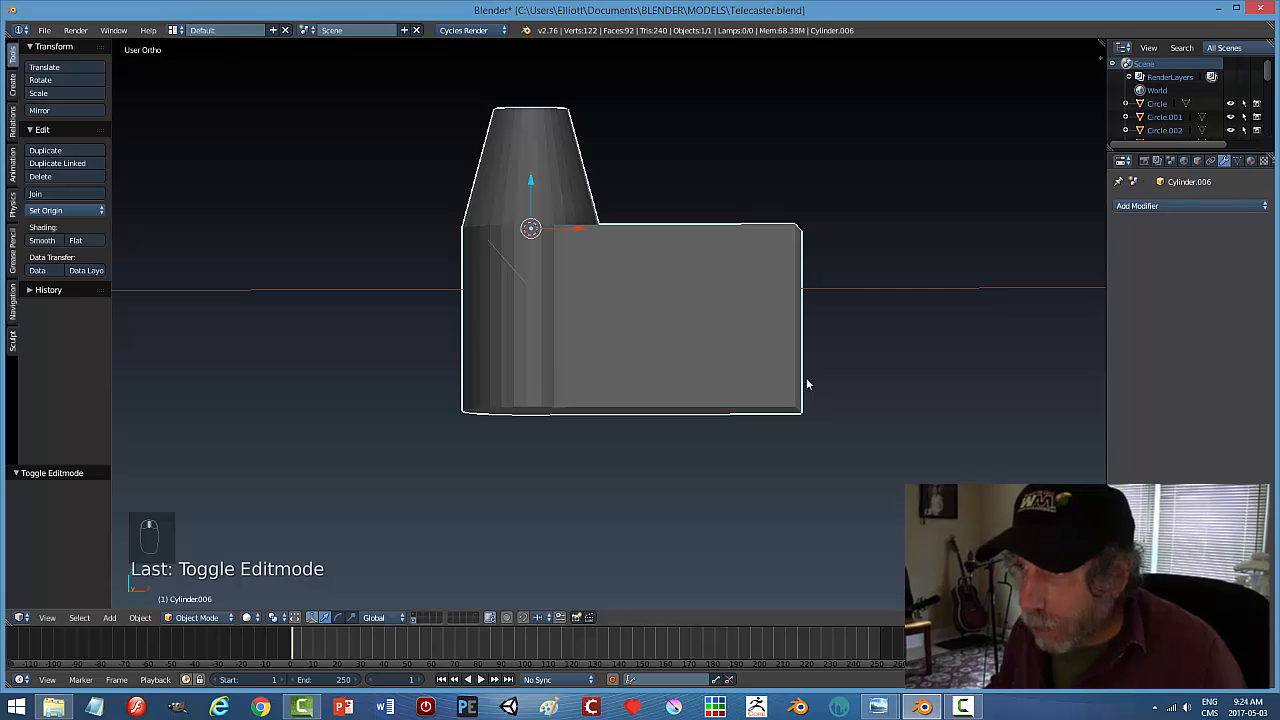
Dissolve the twelve narrow faces on the flat end of the extruded block into a single face
{"action": "key", "text": "Tab"}
{"action": "left_click", "coordinate": [900, 382]}
{"action": "middle_click_drag", "start_coordinate": [898, 383], "coordinate": [766, 377]}
{"action": "scroll", "coordinate": [758, 350], "scroll_direction": "up", "scroll_amount": 2}
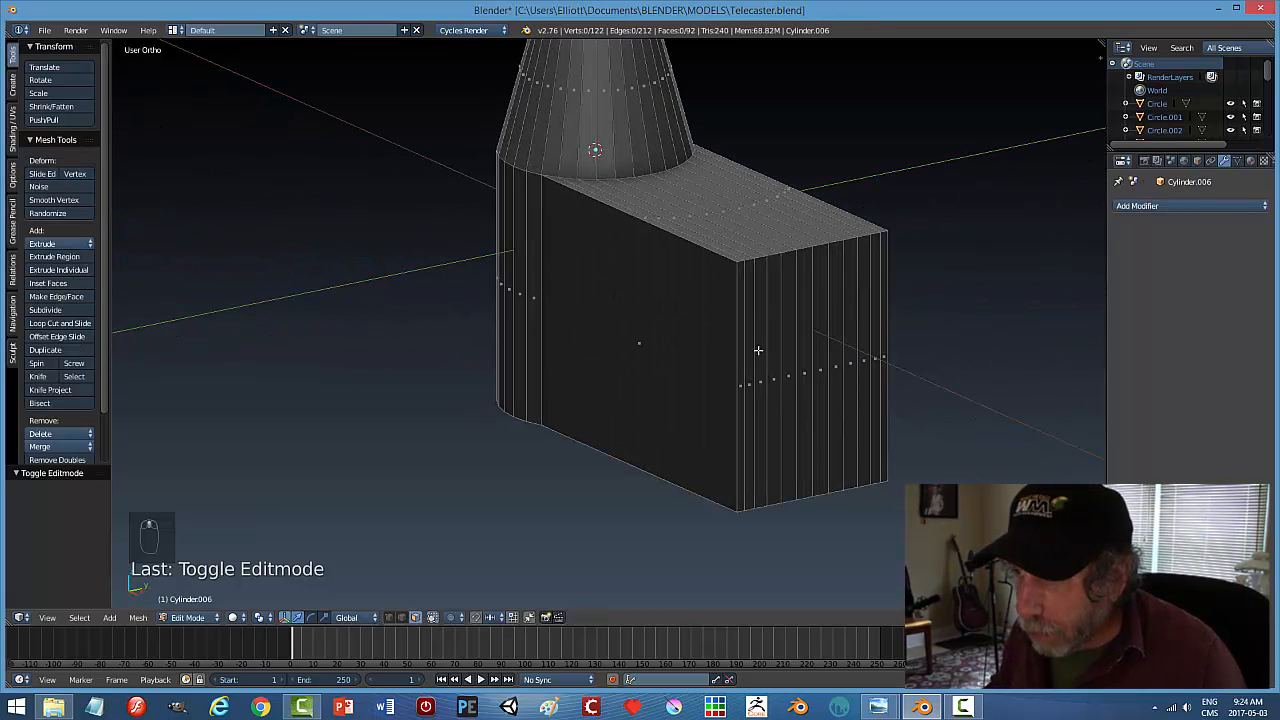
{"action": "key", "text": "c"}
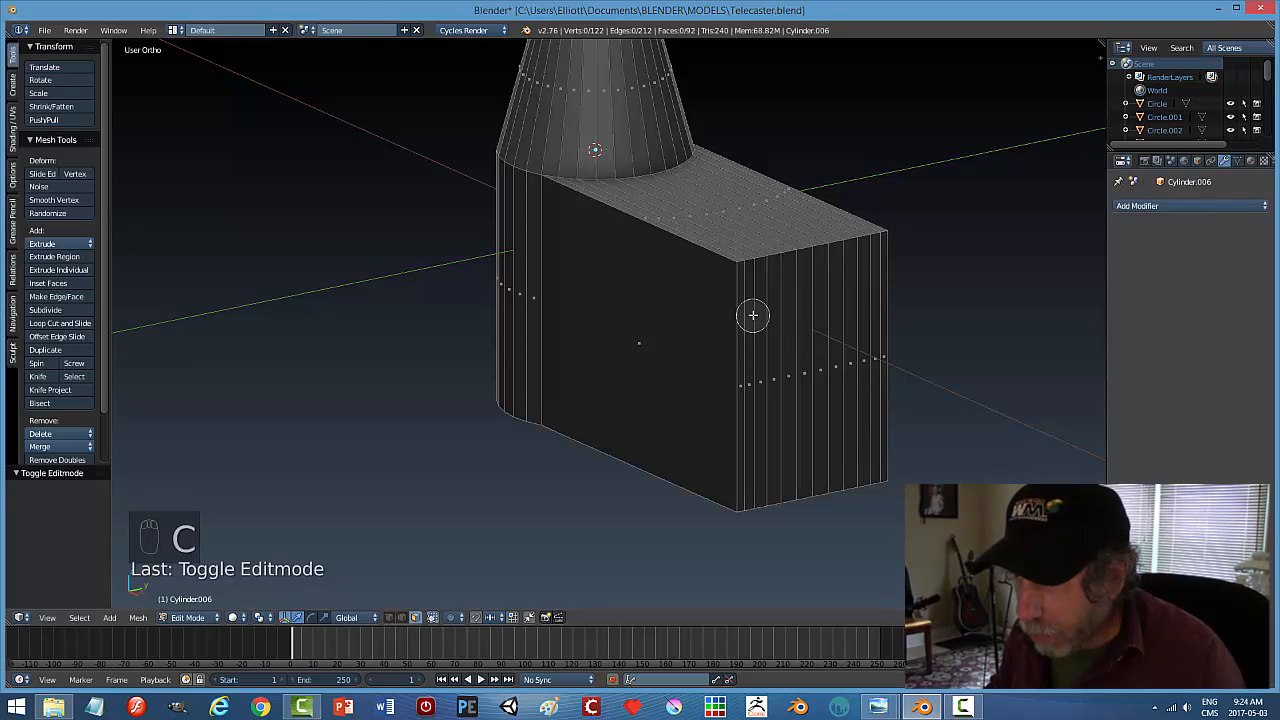
{"action": "left_click_drag", "start_coordinate": [753, 315], "coordinate": [775, 311]}
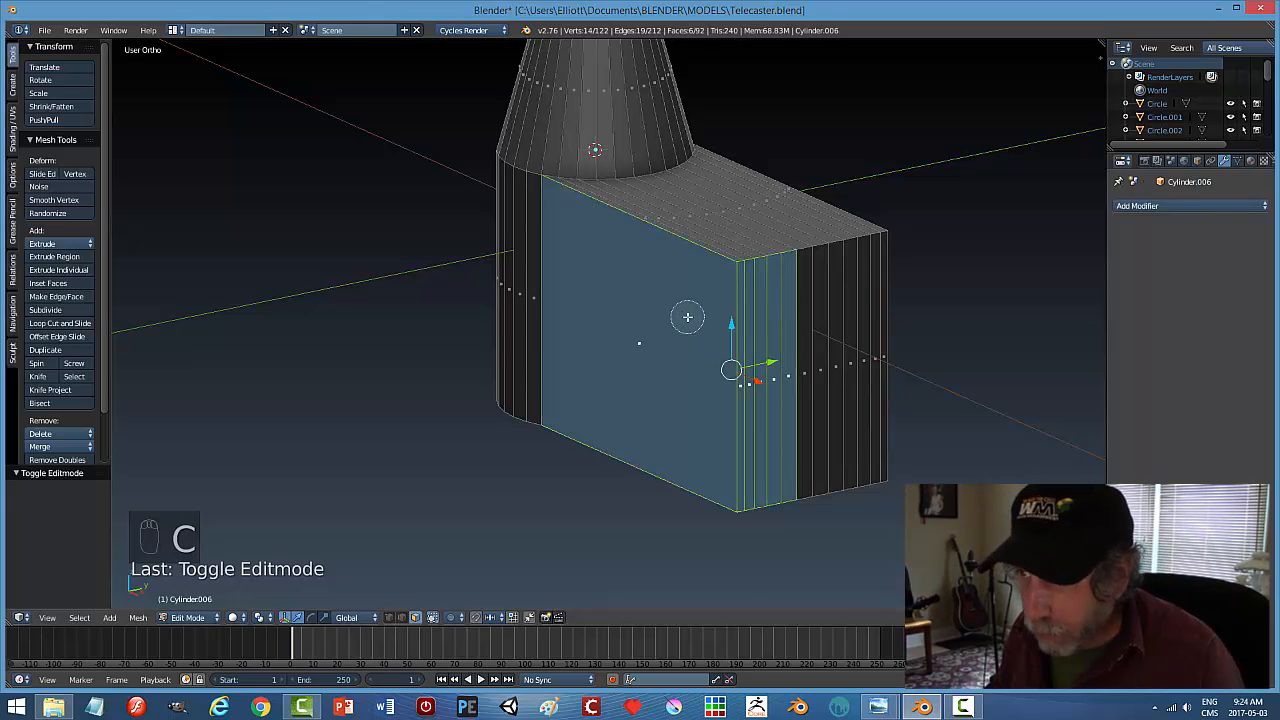
{"action": "middle_click_drag", "start_coordinate": [690, 318], "coordinate": [777, 310]}
{"action": "left_click_drag", "start_coordinate": [777, 310], "coordinate": [872, 299]}
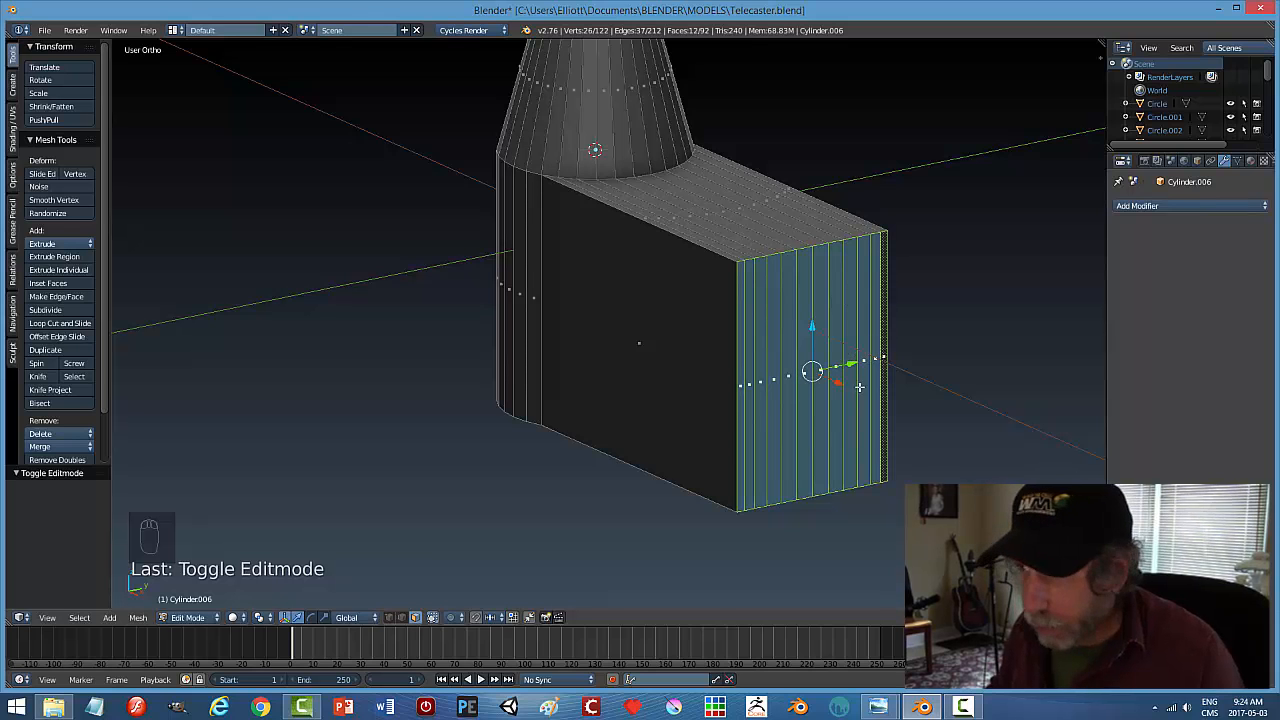
{"action": "mouse_move", "coordinate": [859, 386]}
{"action": "middle_mouse_down"}
{"action": "mouse_move", "coordinate": [886, 317]}
{"action": "mouse_move", "coordinate": [720, 380]}
{"action": "mouse_move", "coordinate": [880, 330]}
{"action": "mouse_move", "coordinate": [798, 395]}
{"action": "mouse_move", "coordinate": [798, 421]}
{"action": "mouse_move", "coordinate": [709, 354]}
{"action": "middle_mouse_up"}
{"action": "key", "text": "x"}
{"action": "left_click", "coordinate": [800, 360]}
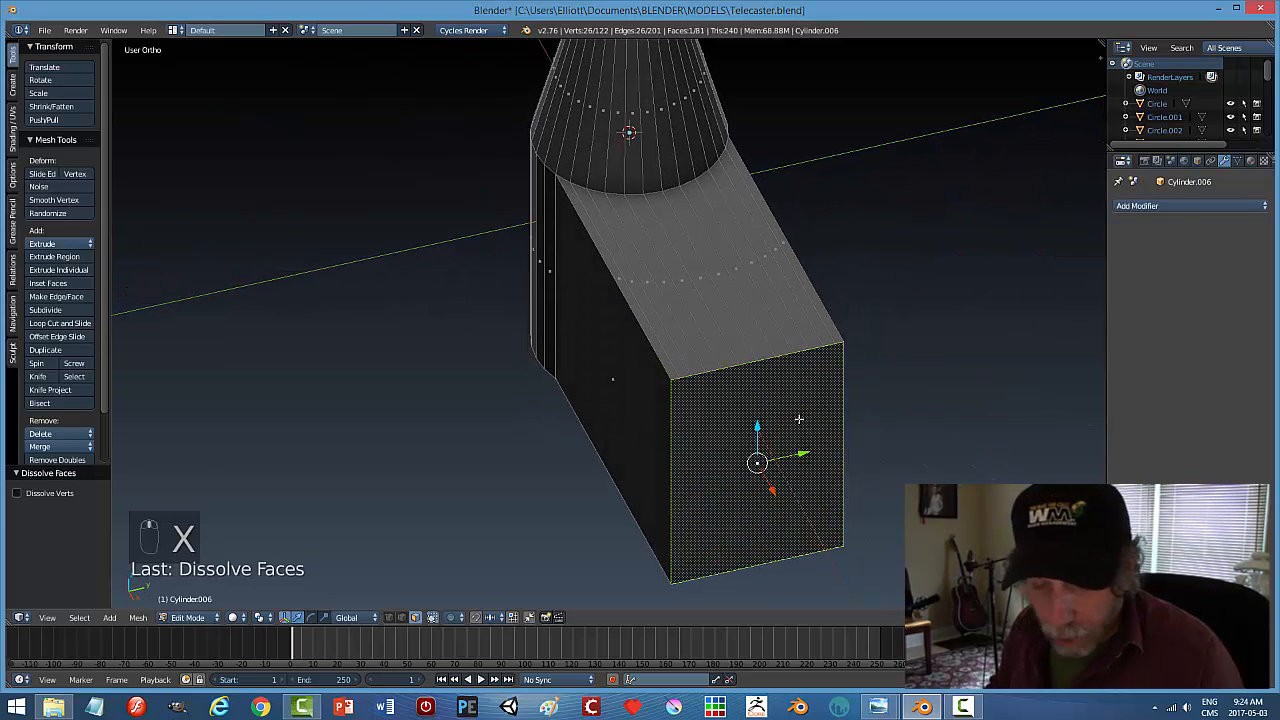
Dissolve the twelve strip faces on top of the extruded block into a single face
{"action": "key", "text": "a"}
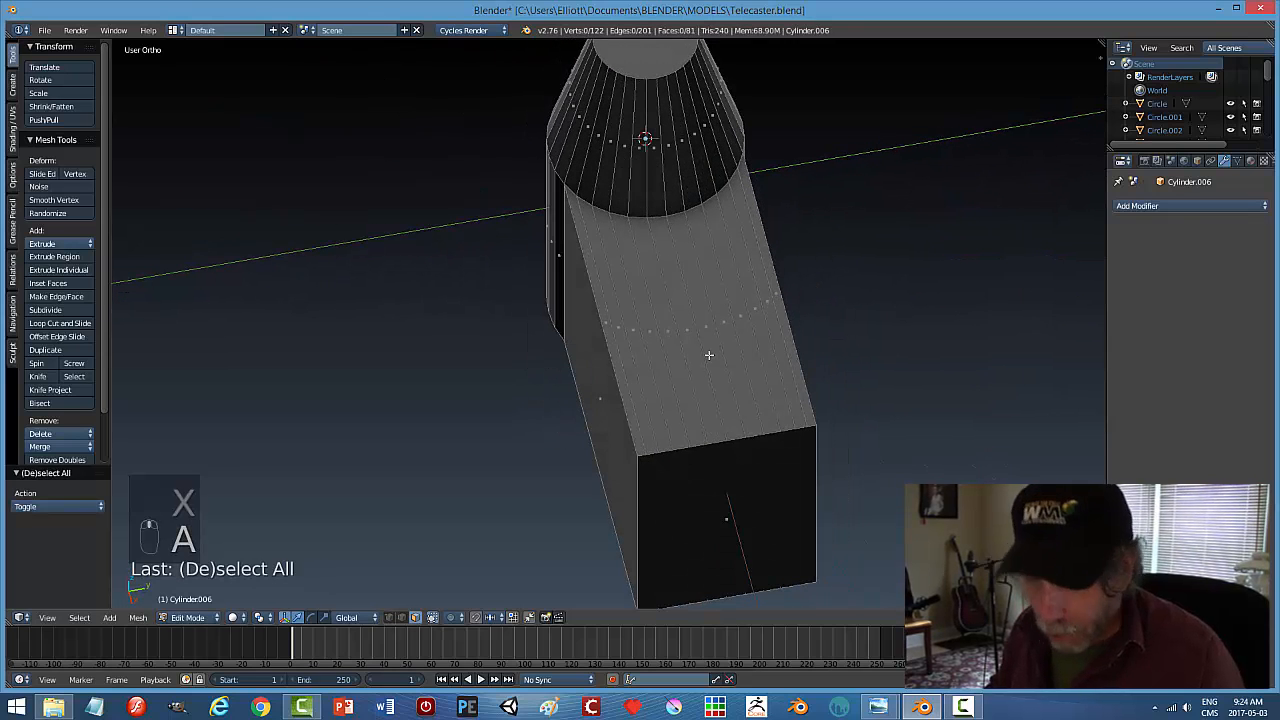
{"action": "key", "text": "c"}
{"action": "left_click_drag", "start_coordinate": [628, 330], "coordinate": [765, 305]}
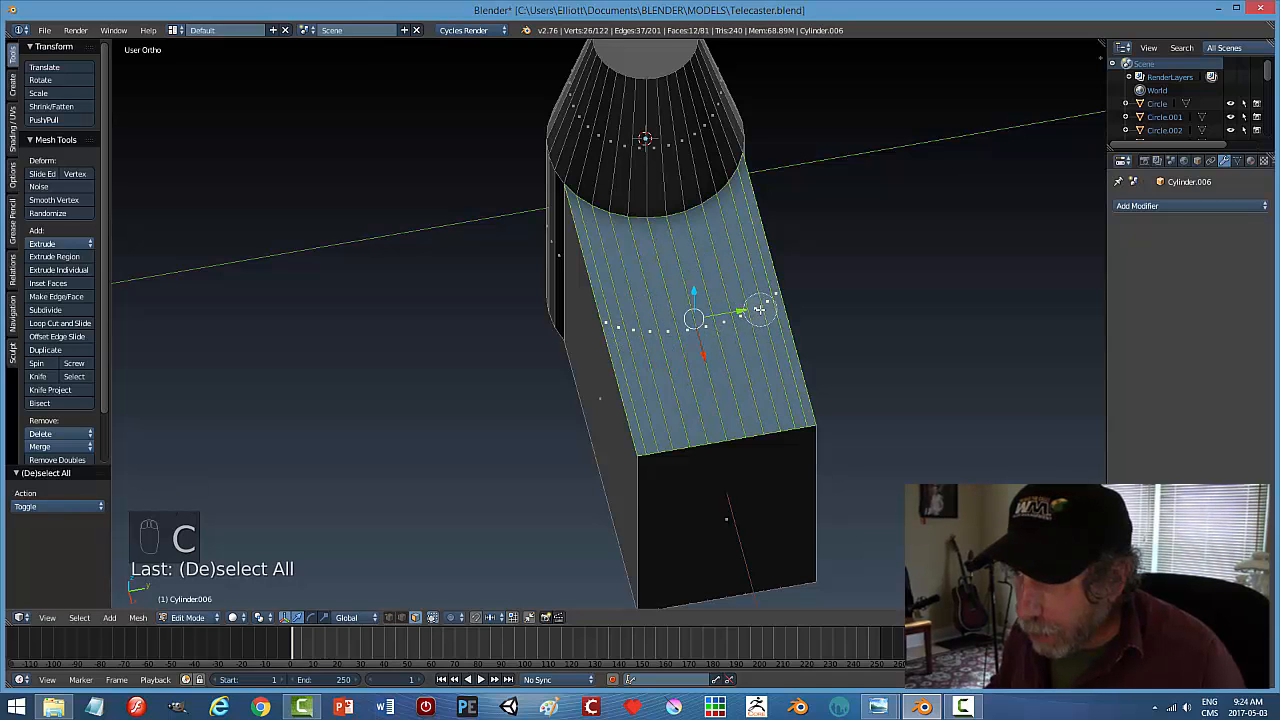
{"action": "key", "text": "x"}
{"action": "left_click", "coordinate": [708, 353]}
Dissolve the twelve strip faces on the underside of the extruded block into a single face
{"action": "middle_click_drag", "start_coordinate": [708, 353], "coordinate": [735, 322]}
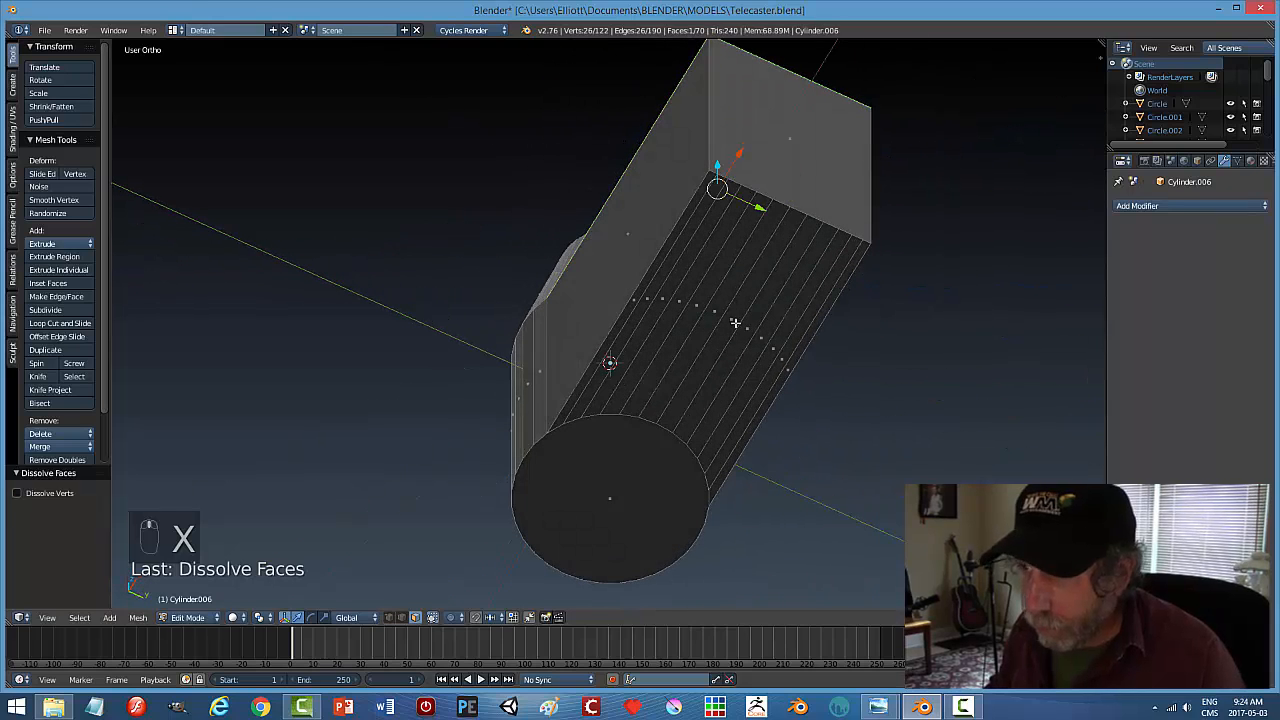
{"action": "key", "text": "c"}
{"action": "mouse_move", "coordinate": [677, 251]}
{"action": "left_mouse_down"}
{"action": "mouse_move", "coordinate": [686, 243]}
{"action": "mouse_move", "coordinate": [802, 315]}
{"action": "left_mouse_up"}
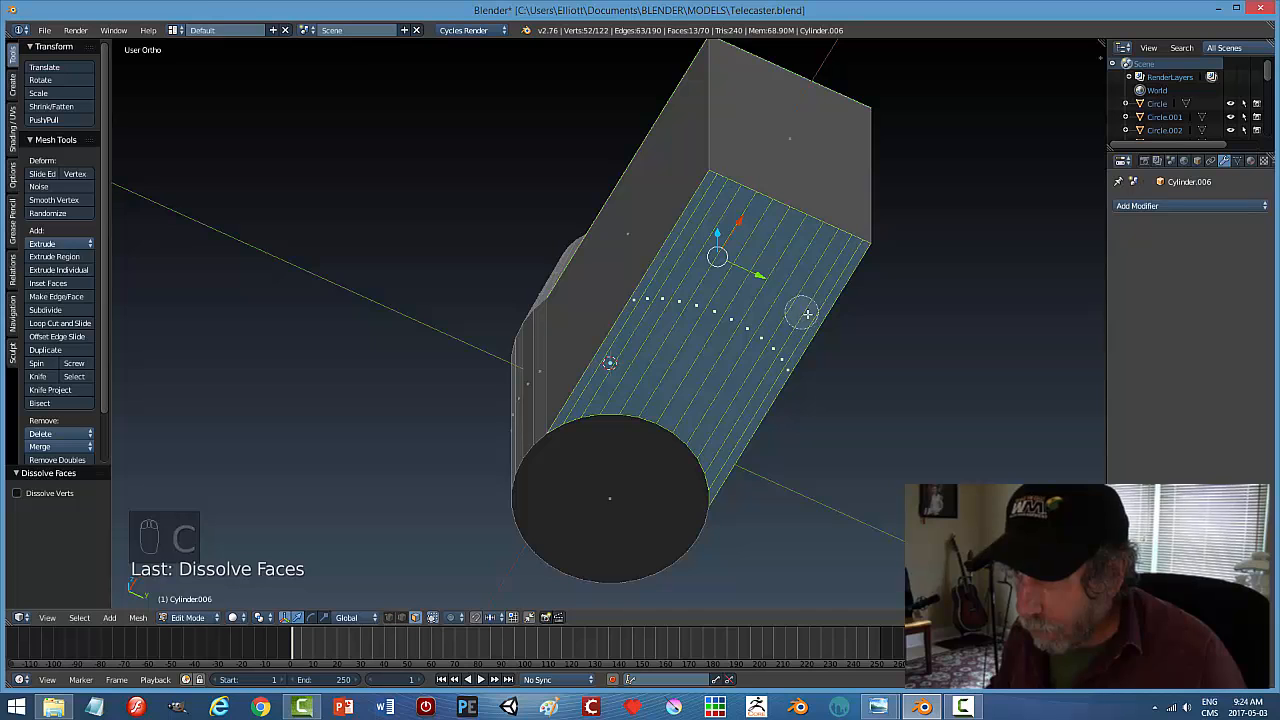
{"action": "right_click", "coordinate": [829, 317]}
{"action": "mouse_move", "coordinate": [829, 317]}
{"action": "middle_mouse_down"}
{"action": "mouse_move", "coordinate": [825, 331]}
{"action": "mouse_move", "coordinate": [790, 250]}
{"action": "mouse_move", "coordinate": [714, 166]}
{"action": "mouse_move", "coordinate": [763, 366]}
{"action": "mouse_move", "coordinate": [651, 244]}
{"action": "mouse_move", "coordinate": [720, 171]}
{"action": "mouse_move", "coordinate": [689, 331]}
{"action": "mouse_move", "coordinate": [751, 209]}
{"action": "middle_mouse_up"}
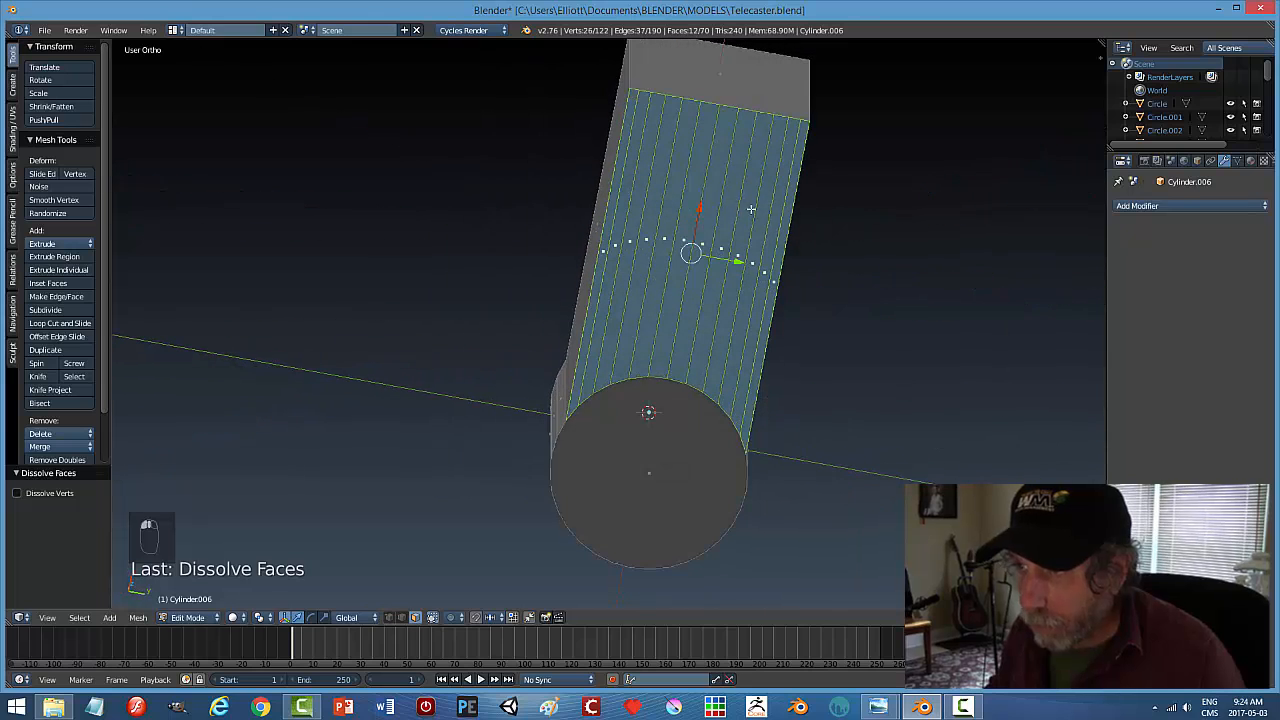
{"action": "key", "text": "x"}
{"action": "left_click", "coordinate": [826, 252]}
Move the flat end face of the extruded block slightly inward along X, shortening the block
{"action": "middle_click_drag", "start_coordinate": [786, 294], "coordinate": [811, 379]}
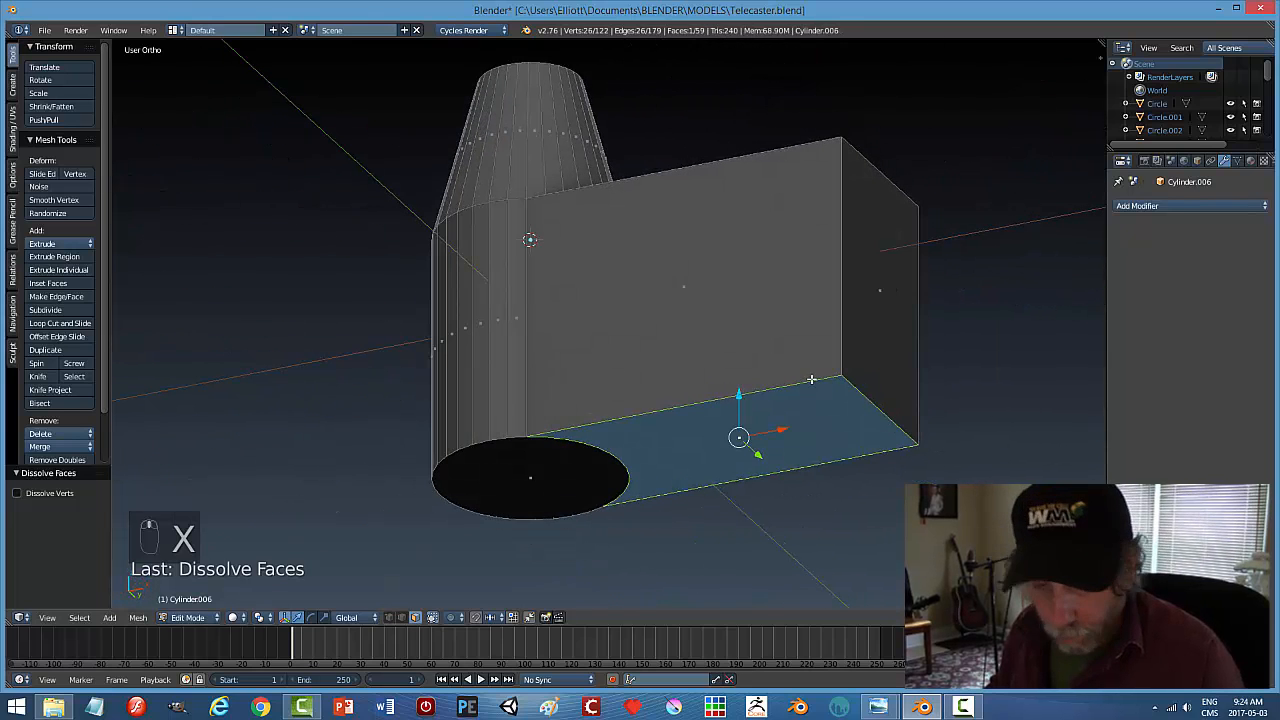
{"action": "key", "text": "a"}
{"action": "right_click", "coordinate": [857, 333]}
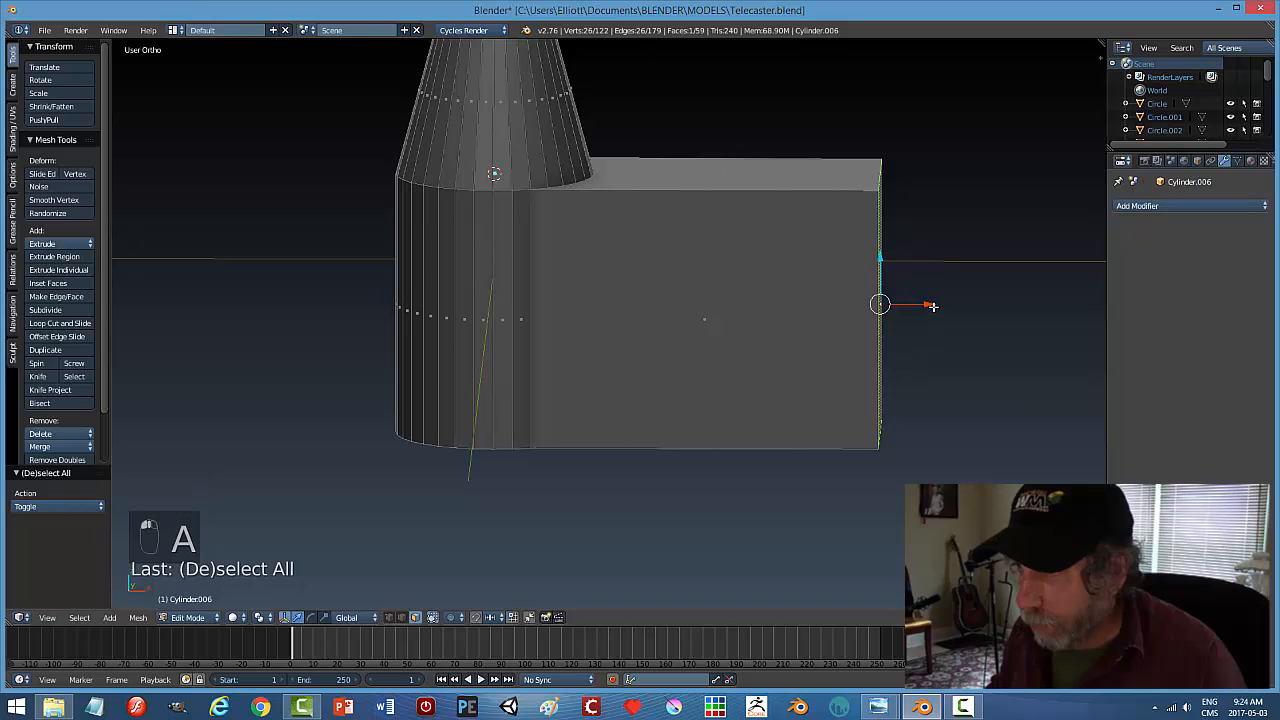
{"action": "left_click_drag", "start_coordinate": [928, 303], "coordinate": [920, 330]}
Remove doubles across the whole mesh with a merge distance of 0.0001, then clear the selection
{"action": "key", "text": "a"}
{"action": "middle_click_drag", "start_coordinate": [889, 392], "coordinate": [874, 324]}
{"action": "key", "text": "a"}
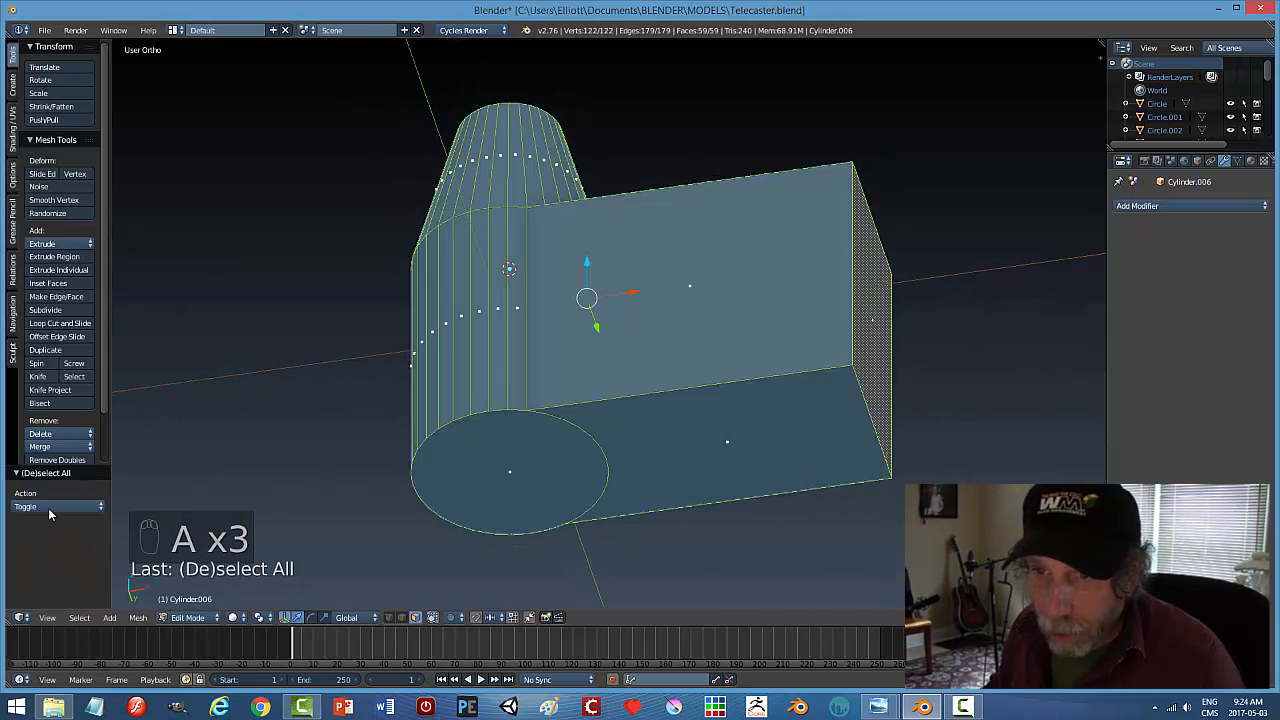
{"action": "left_click", "coordinate": [57, 460]}
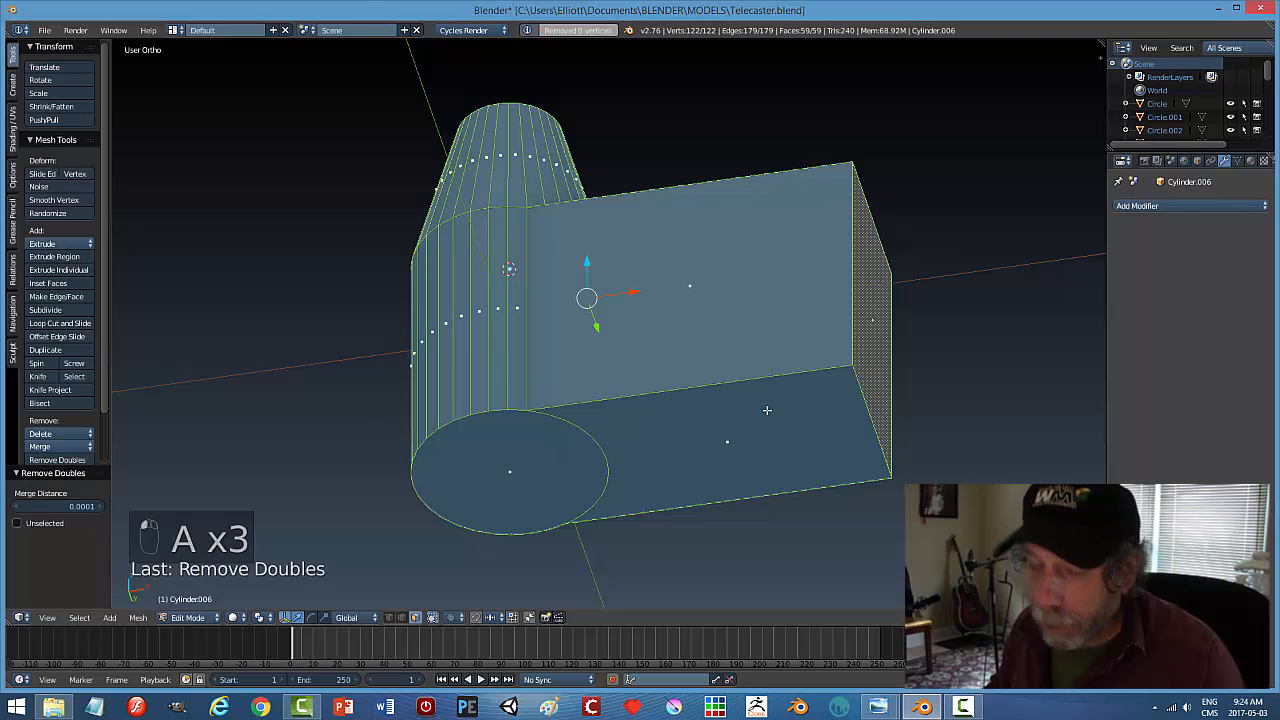
{"action": "key", "text": "a"}
Return the part to Object Mode and apply its rotation and scale
{"action": "key", "text": "ctrl+Tab"}
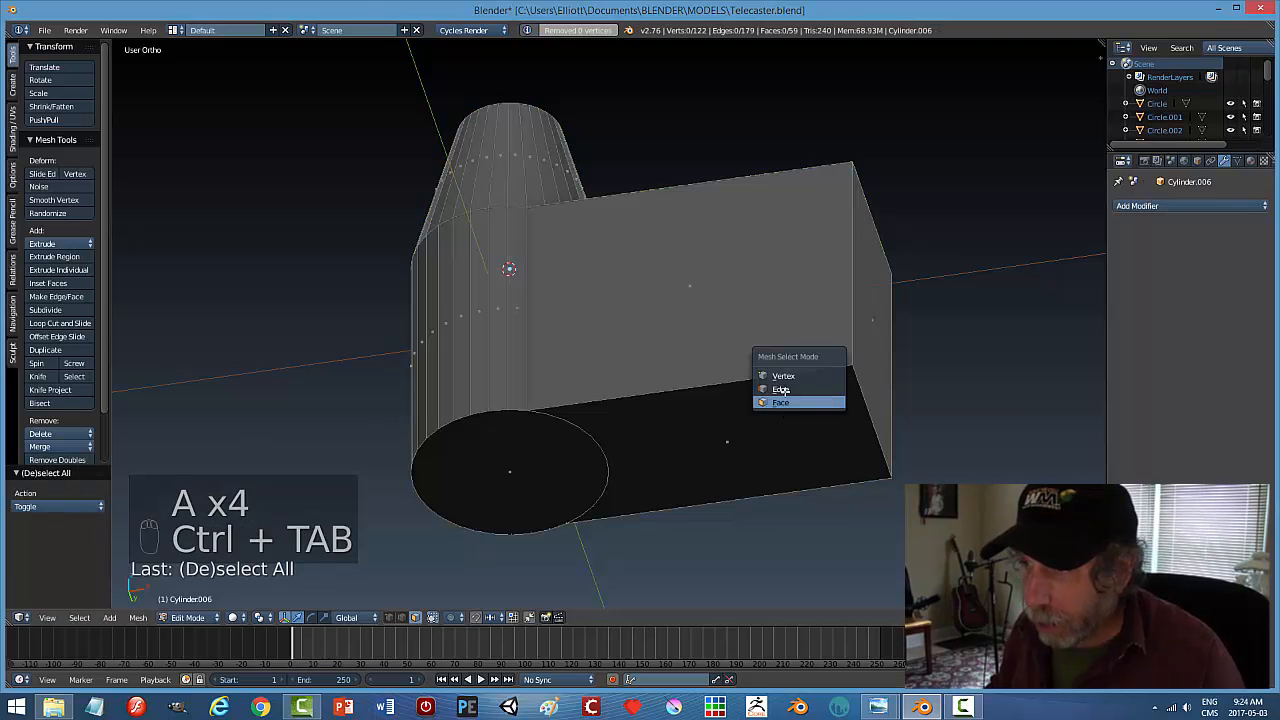
{"action": "key", "text": "Tab"}
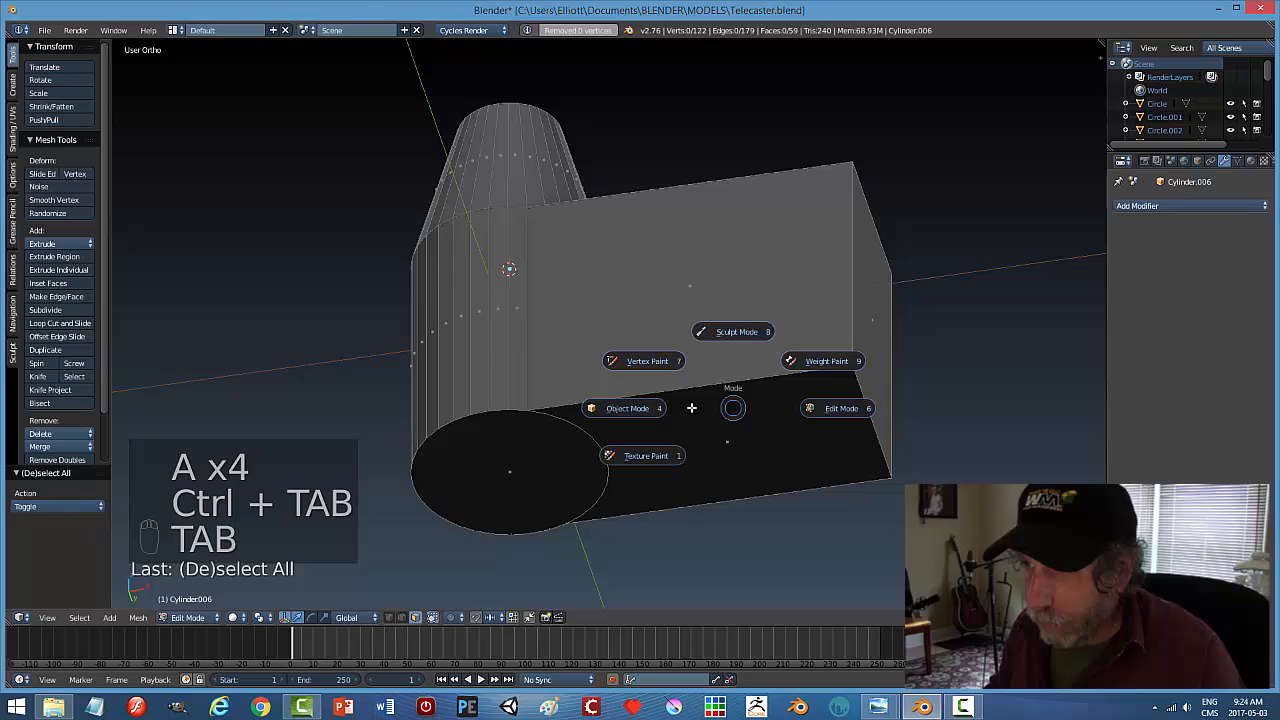
{"action": "left_click", "coordinate": [630, 408]}
{"action": "left_click", "coordinate": [140, 617]}
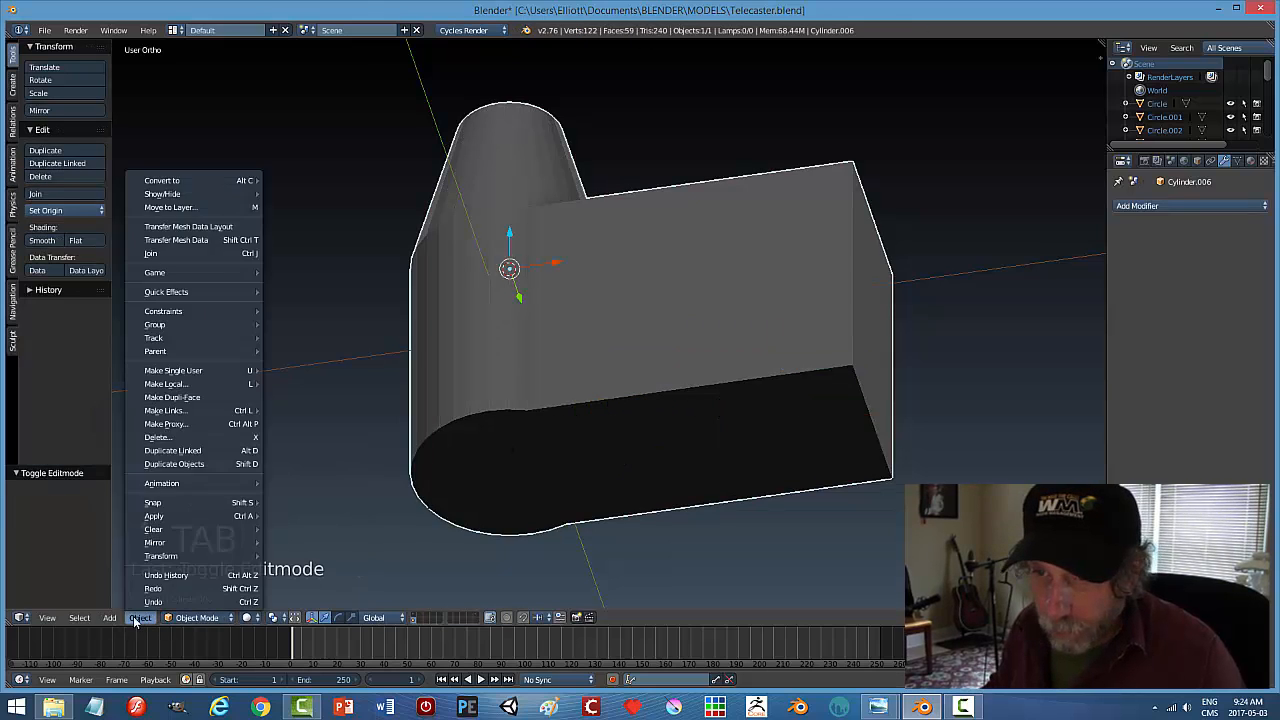
{"action": "left_click", "coordinate": [140, 617]}
{"action": "left_click", "coordinate": [140, 617]}
{"action": "mouse_move", "coordinate": [167, 527]}
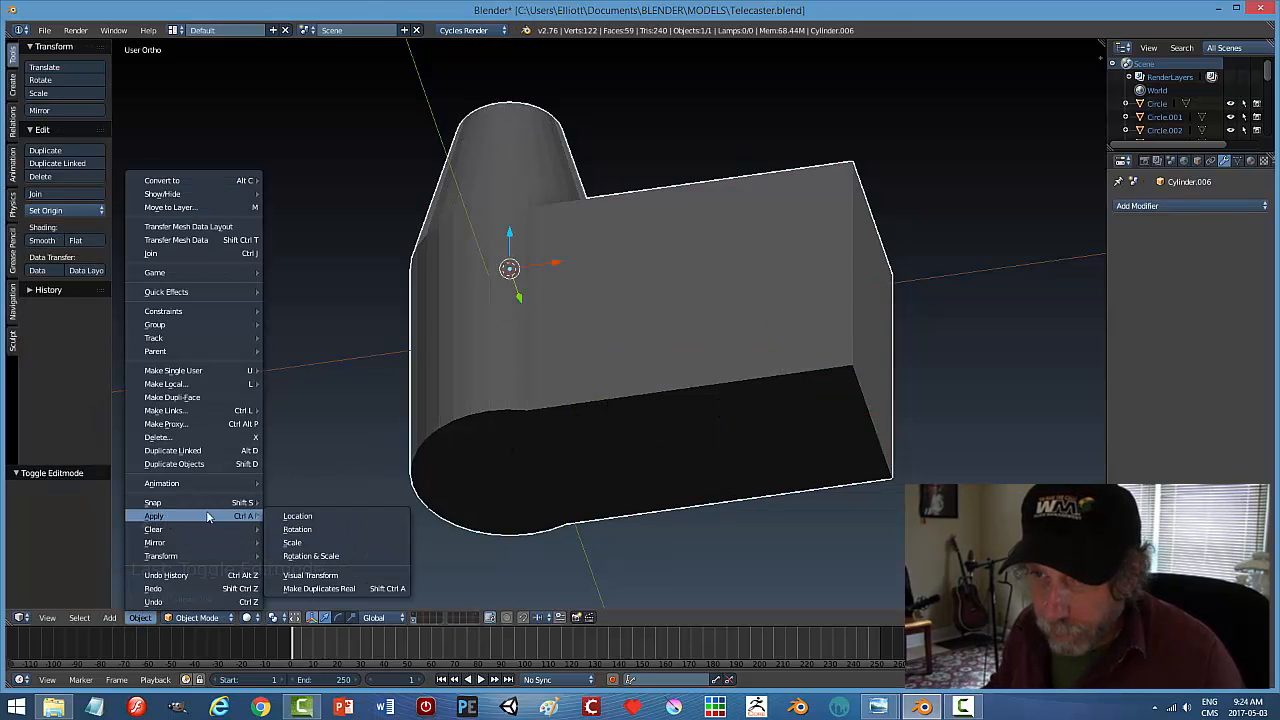
{"action": "left_click", "coordinate": [337, 555]}
Bevel the upper and lower edges of the block's flat end by 0.125 with 5 segments, then check the rounding in Object Mode
{"action": "key", "text": "Tab"}
{"action": "left_click", "coordinate": [950, 468]}
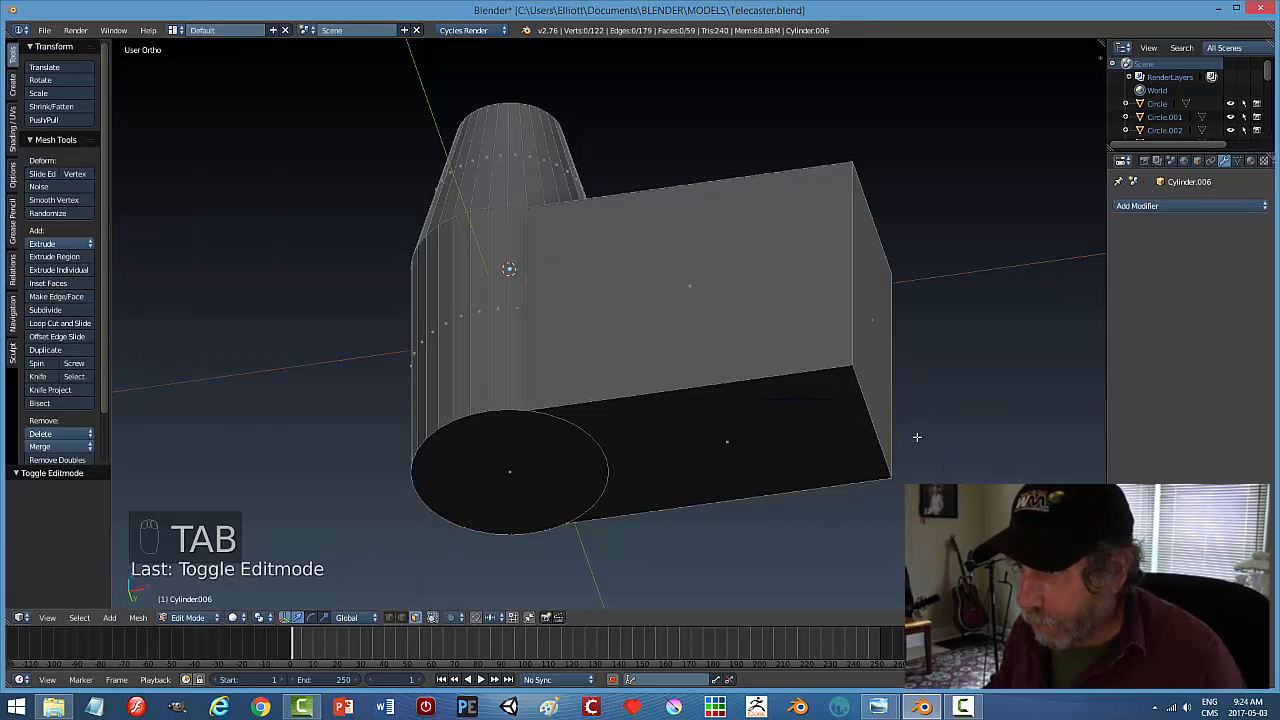
{"action": "right_click", "coordinate": [864, 408]}
{"action": "key", "text": "a"}
{"action": "key", "text": "a"}
{"action": "key", "text": "ctrl+Tab"}
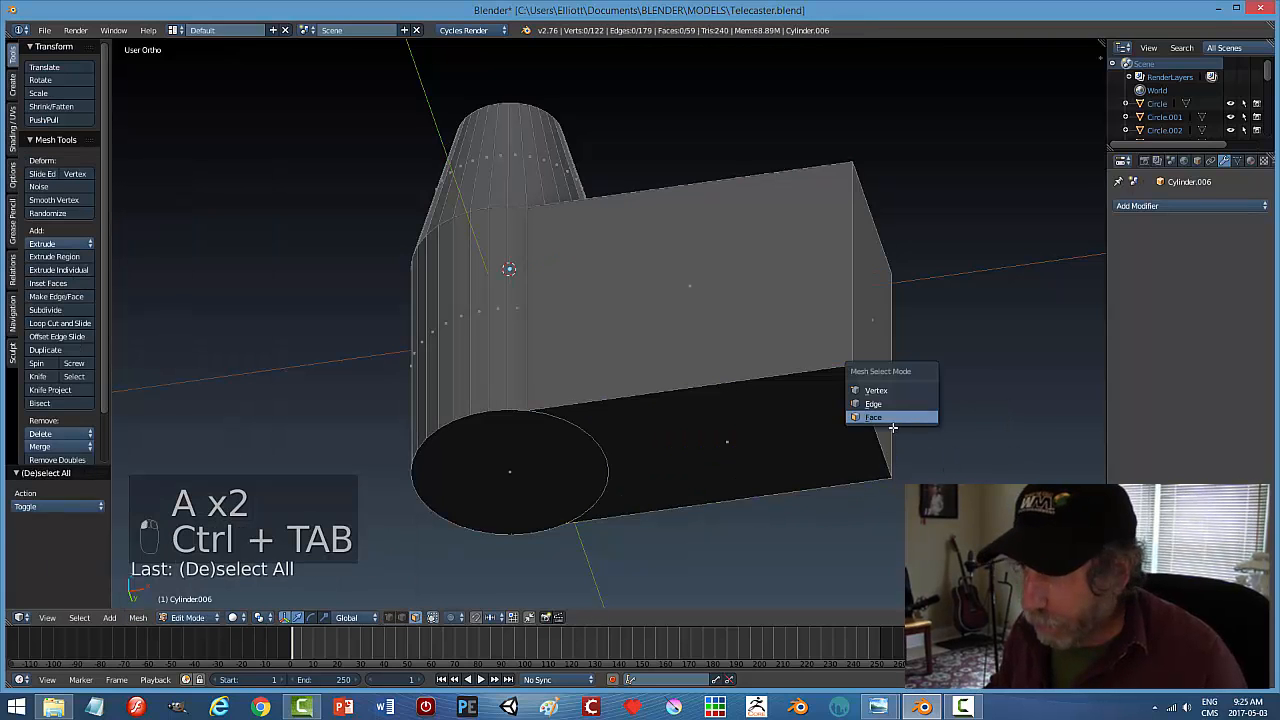
{"action": "left_click", "coordinate": [864, 400]}
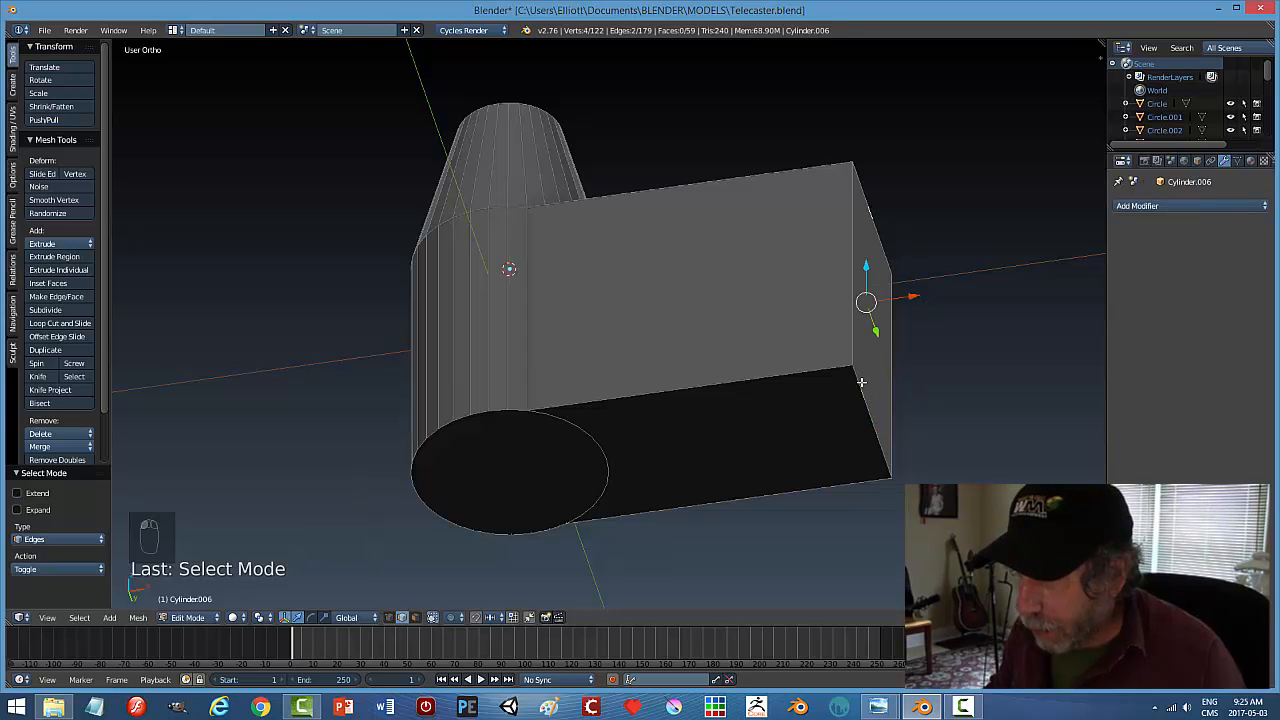
{"action": "right_click", "coordinate": [861, 382], "text": "alt"}
{"action": "right_click", "coordinate": [867, 204], "text": "alt+shift"}
{"action": "middle_click_drag", "start_coordinate": [977, 349], "coordinate": [949, 423]}
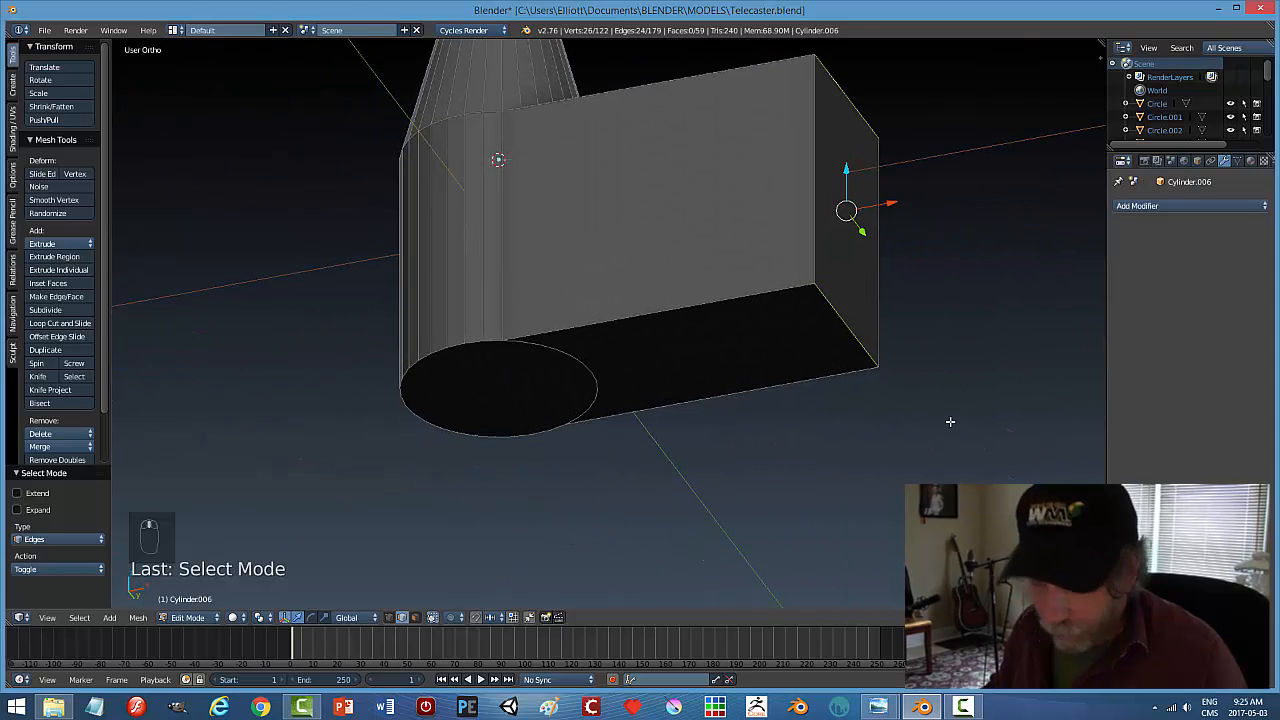
{"action": "key", "text": "ctrl+b"}
{"action": "scroll", "coordinate": [961, 440], "scroll_direction": "up", "scroll_amount": 4}
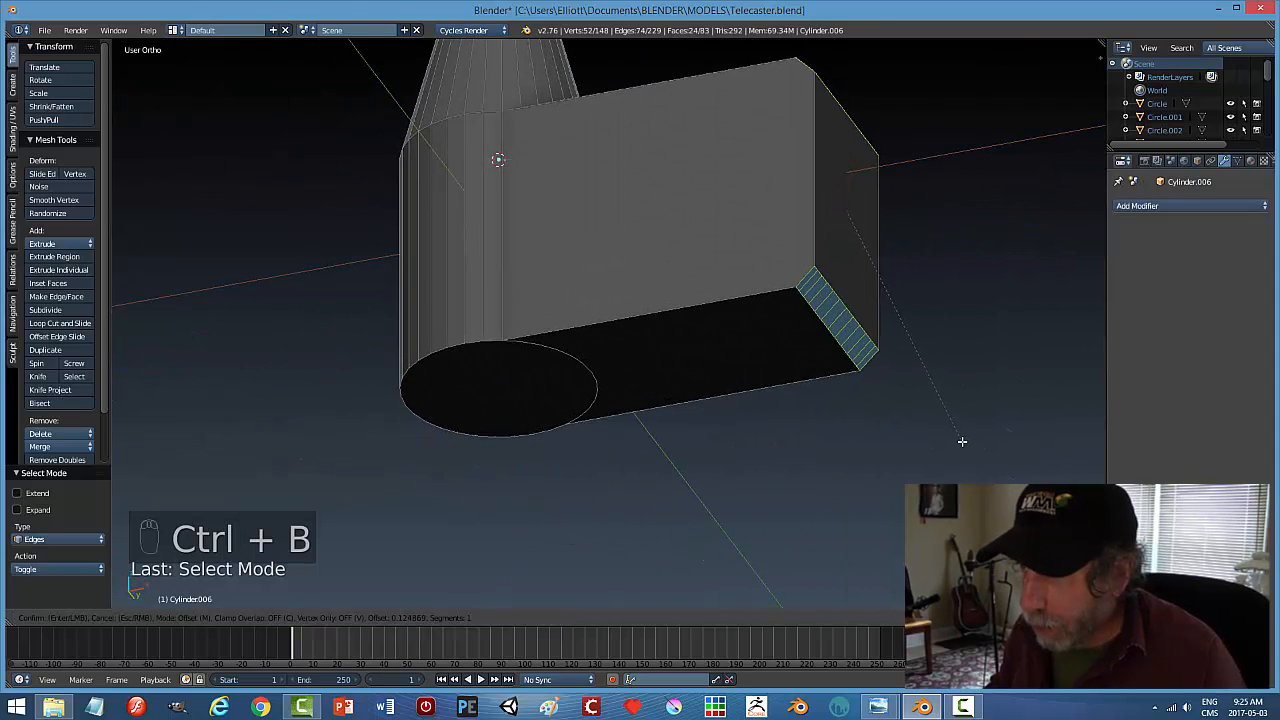
{"action": "left_click", "coordinate": [962, 441]}
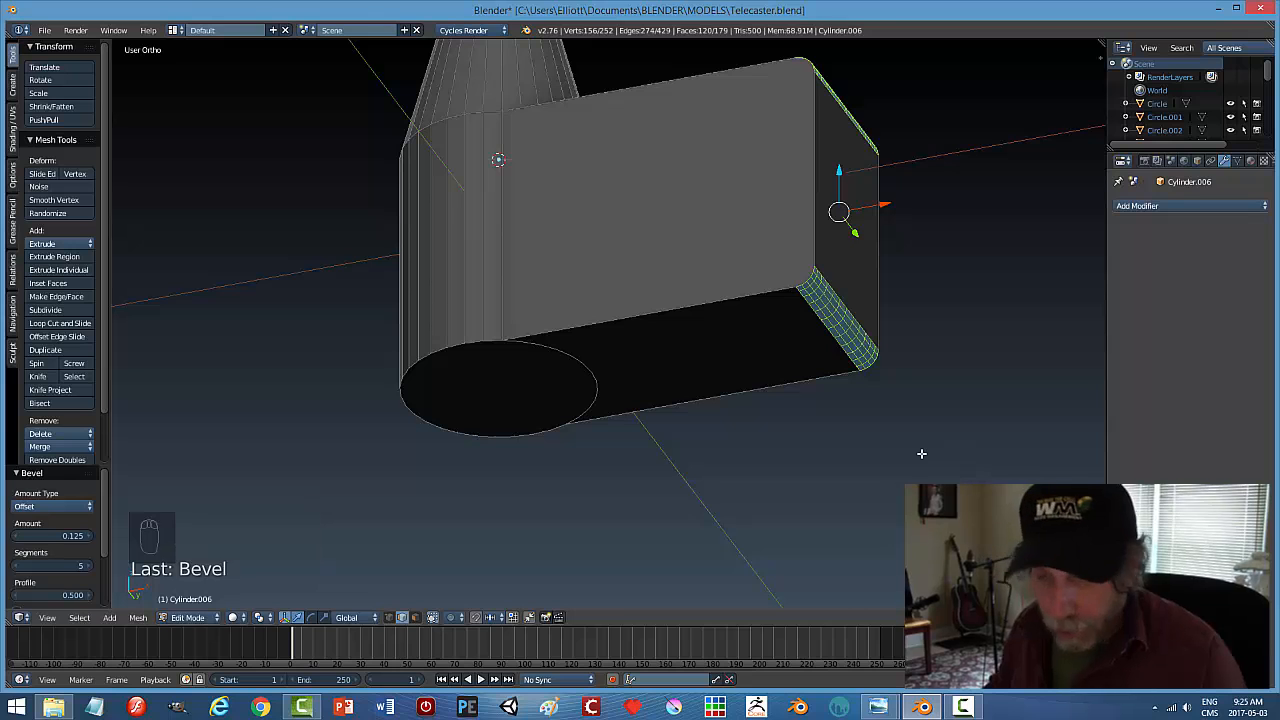
{"action": "key", "text": "a"}
{"action": "key", "text": "Tab"}
{"action": "left_click", "coordinate": [781, 478]}
{"action": "middle_click_drag", "start_coordinate": [781, 478], "coordinate": [778, 400]}
Select the flat side face of the block in face mode and set the object's origin to its geometry
{"action": "key", "text": "Tab"}
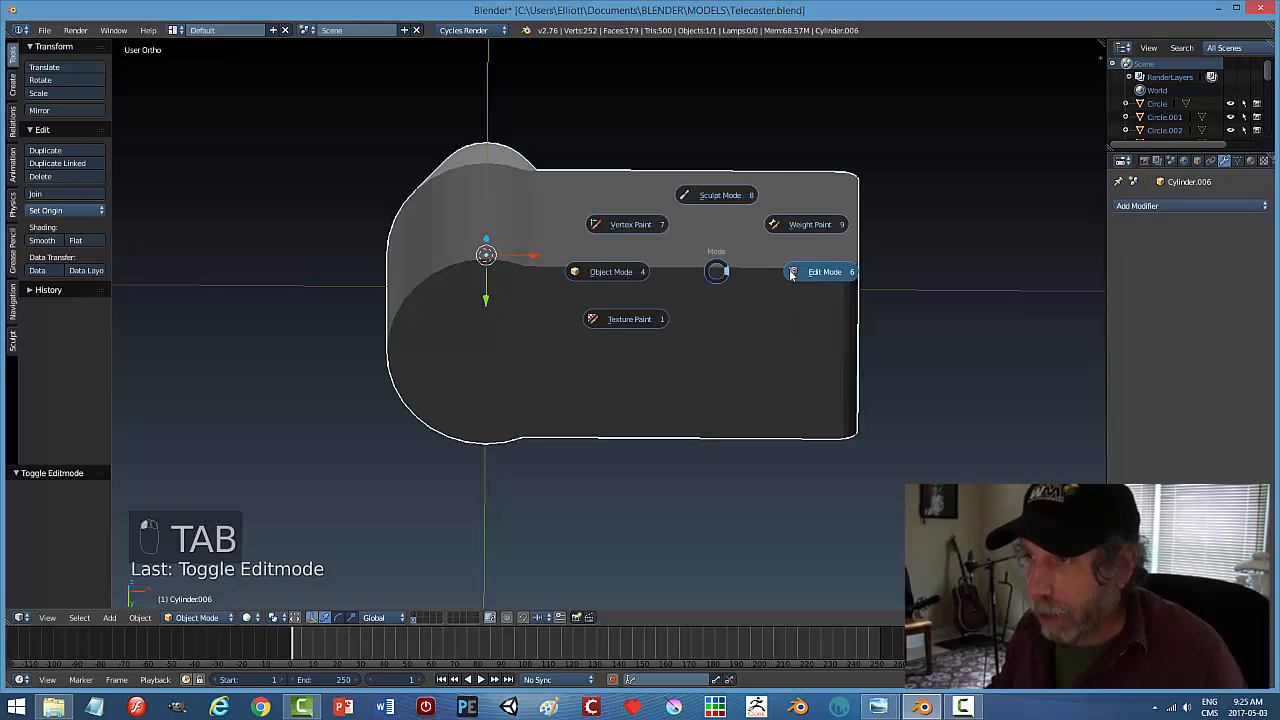
{"action": "left_click", "coordinate": [796, 276]}
{"action": "key", "text": "ctrl+Tab"}
{"action": "left_click", "coordinate": [720, 258]}
{"action": "right_click", "coordinate": [731, 209]}
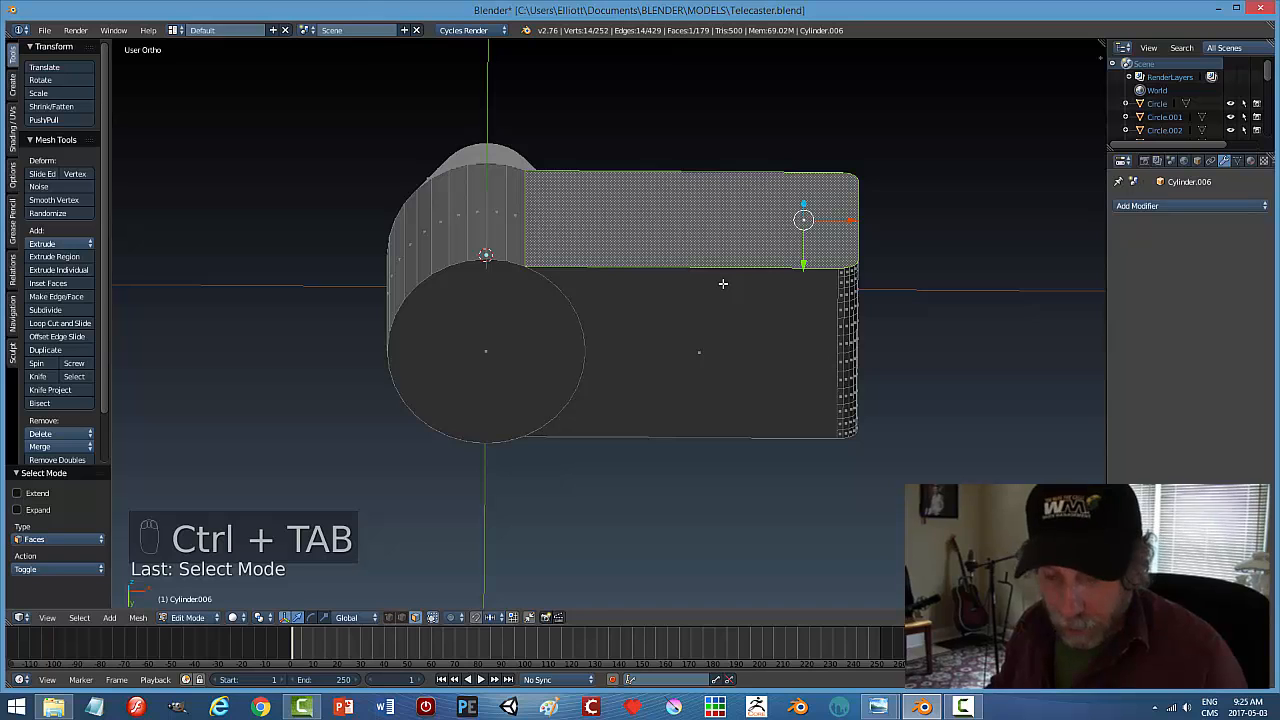
{"action": "key", "text": "Tab"}
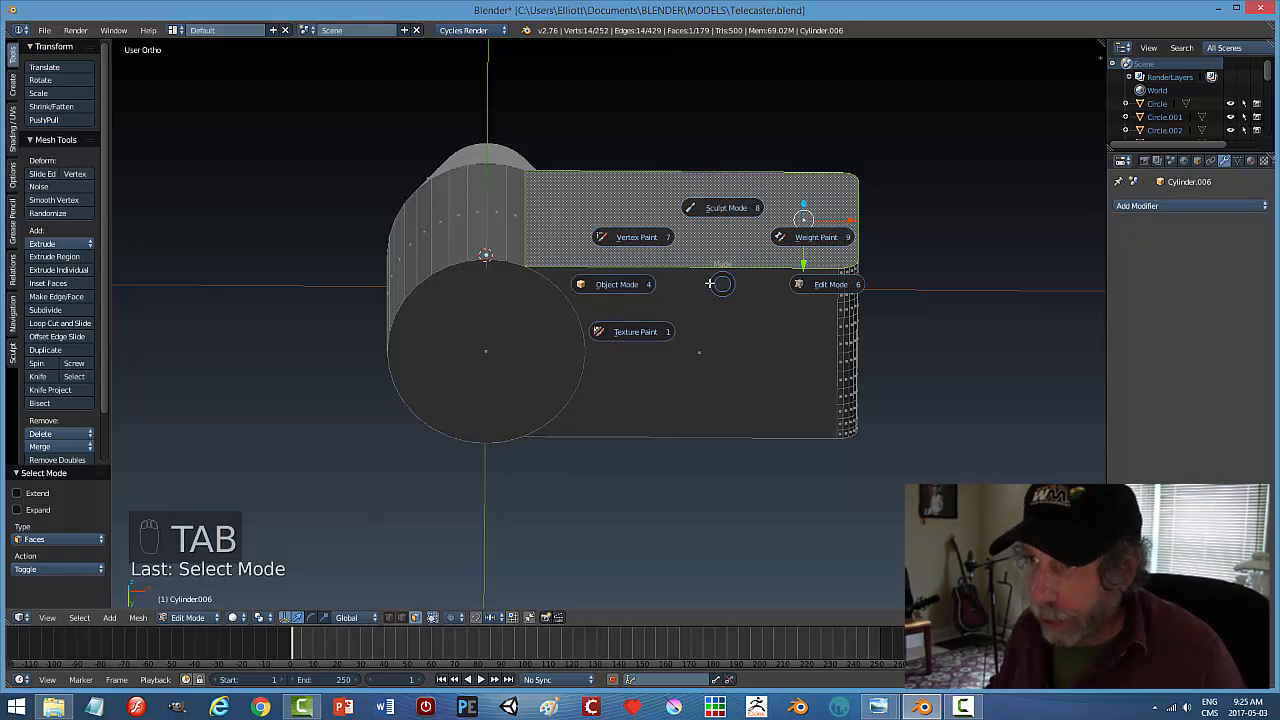
{"action": "left_click", "coordinate": [637, 283]}
{"action": "left_click", "coordinate": [70, 211]}
{"action": "left_click", "coordinate": [75, 241]}
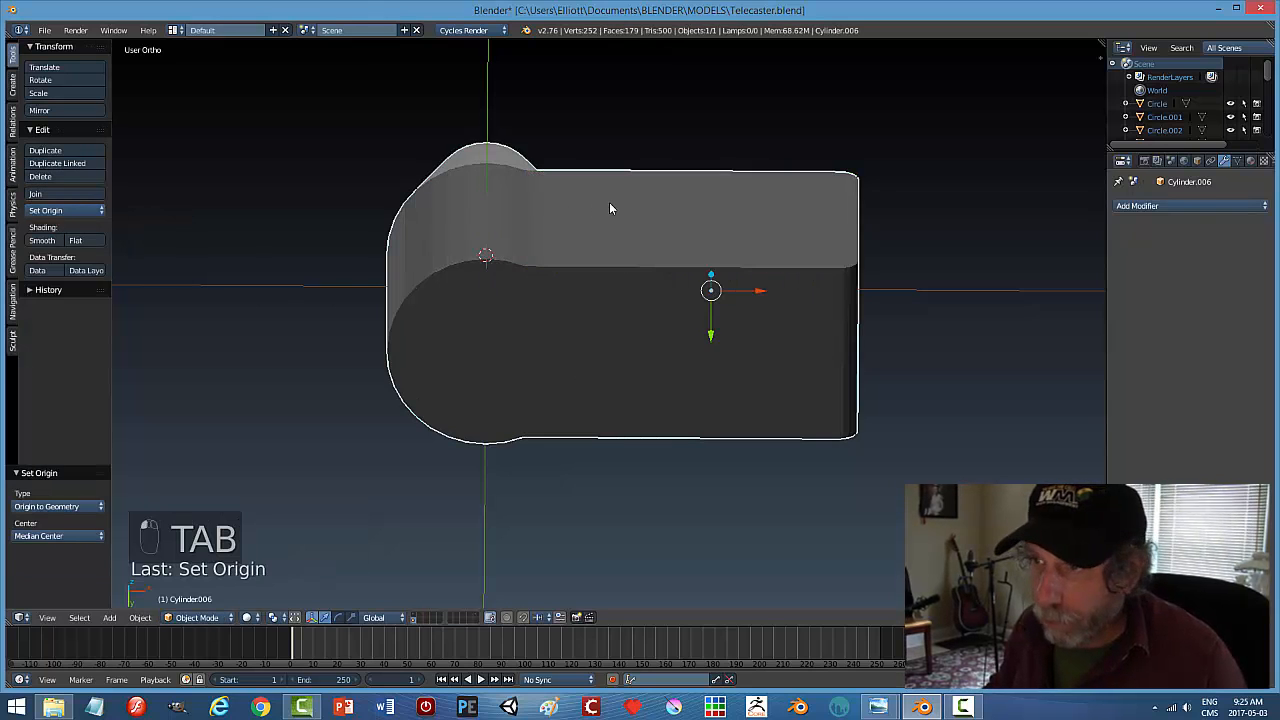
Snap the 3D cursor to the selected side face of the block and go back to Object Mode
{"action": "key", "text": "Tab"}
{"action": "left_click", "coordinate": [720, 219]}
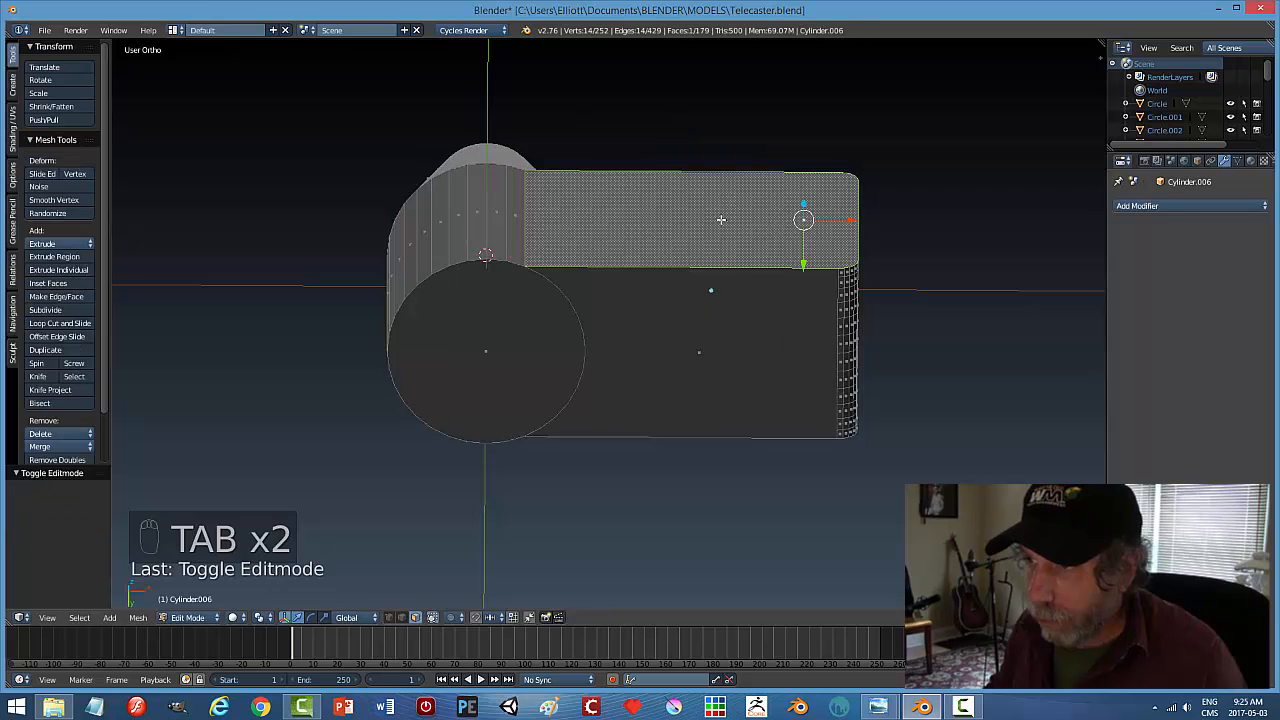
{"action": "key", "text": "shift+s"}
{"action": "left_click", "coordinate": [860, 279]}
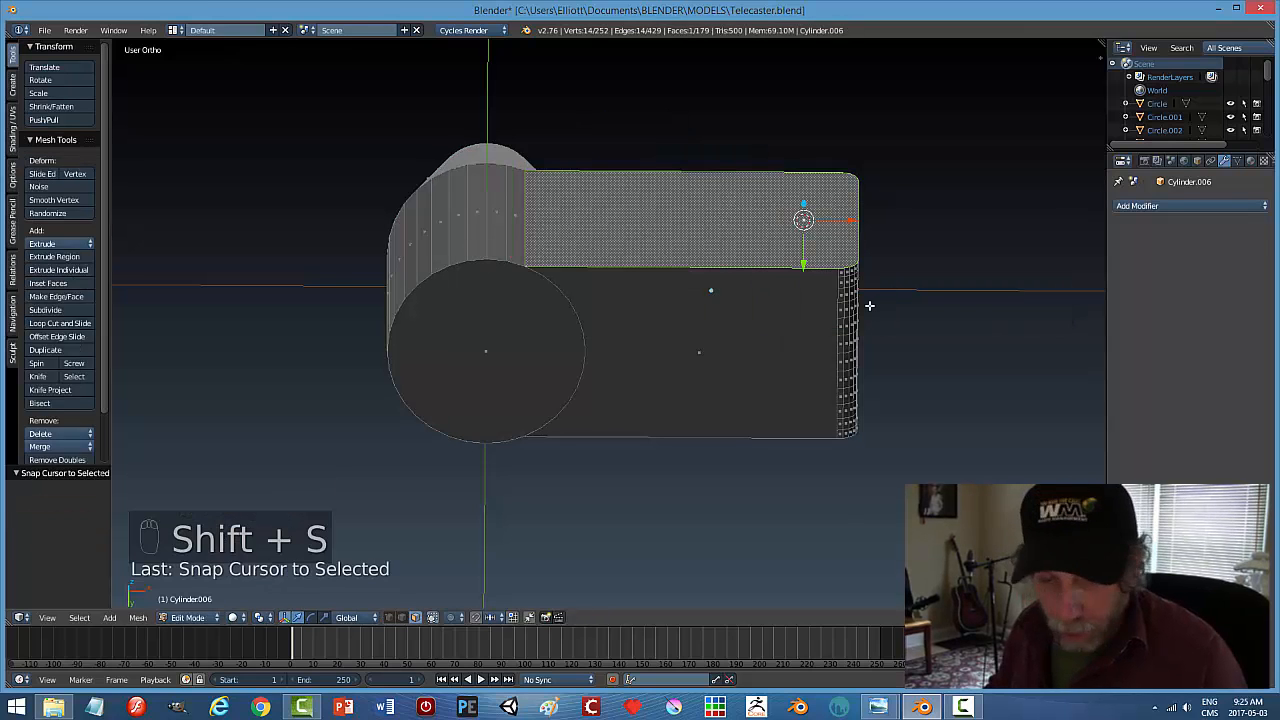
{"action": "key", "text": "a"}
{"action": "key", "text": "Tab"}
{"action": "left_click", "coordinate": [890, 326]}
Add a 32-vertex mesh circle with radius 1 at the 3D cursor and rotate it 90° about X
{"action": "key", "text": "shift+a"}
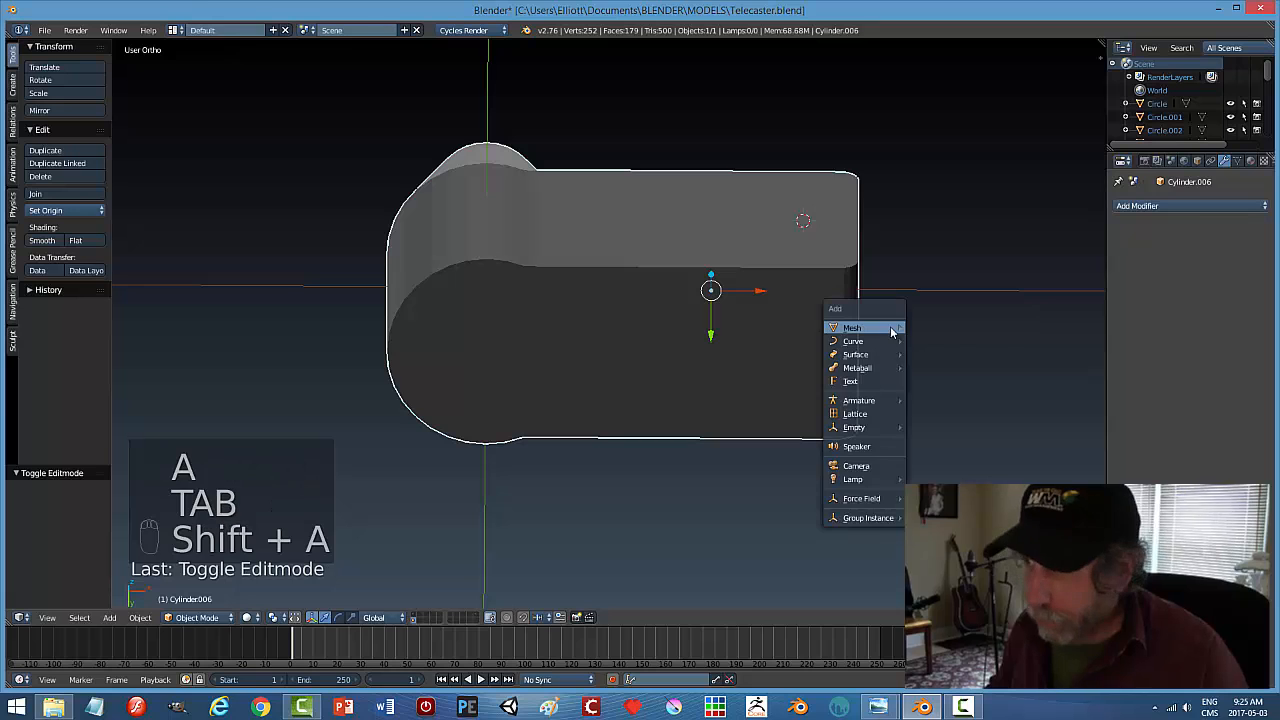
{"action": "mouse_move", "coordinate": [893, 331]}
{"action": "left_click", "coordinate": [935, 355]}
{"action": "middle_click_drag", "start_coordinate": [848, 349], "coordinate": [842, 337]}
{"action": "key", "text": "r"}
{"action": "key", "text": "x"}
{"action": "key", "text": "9"}
{"action": "key", "text": "0"}
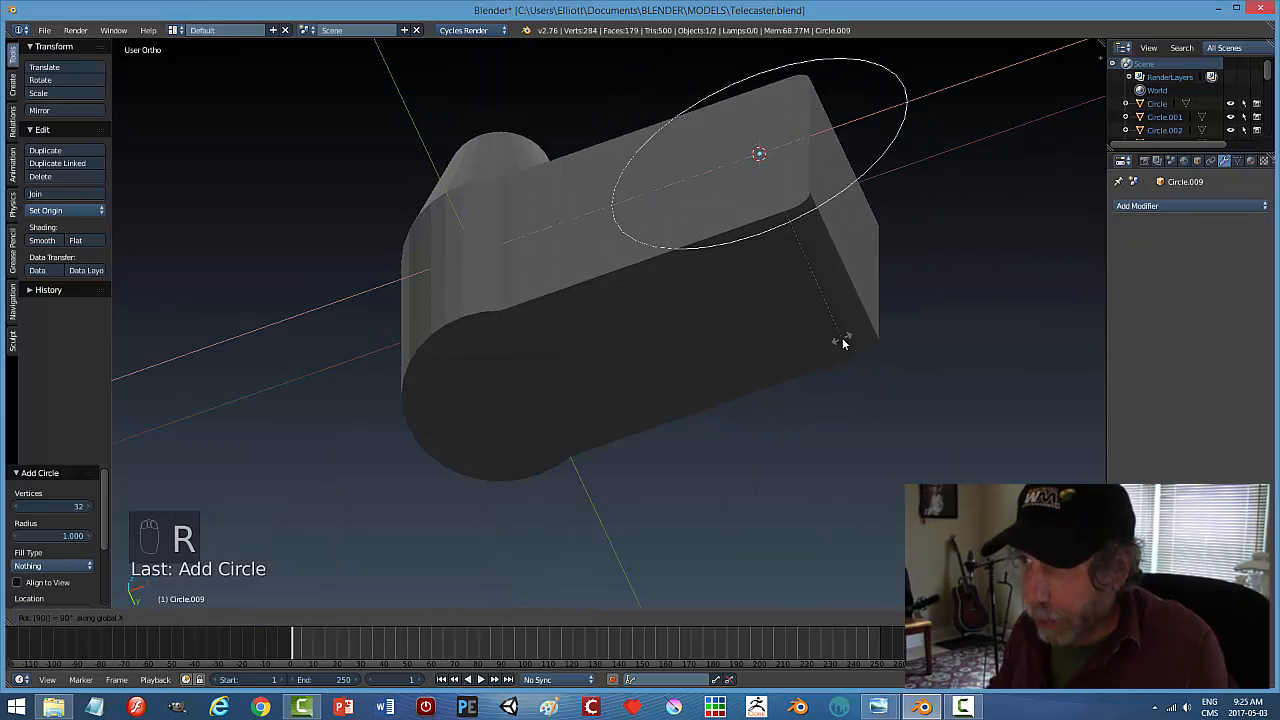
{"action": "key", "text": "Return"}
Fit the circle within the block's side face by scaling it to 0.775, moving it -0.481 along X and scaling it by 0.926
{"action": "middle_click_drag", "start_coordinate": [846, 251], "coordinate": [952, 297]}
{"action": "key", "text": "s"}
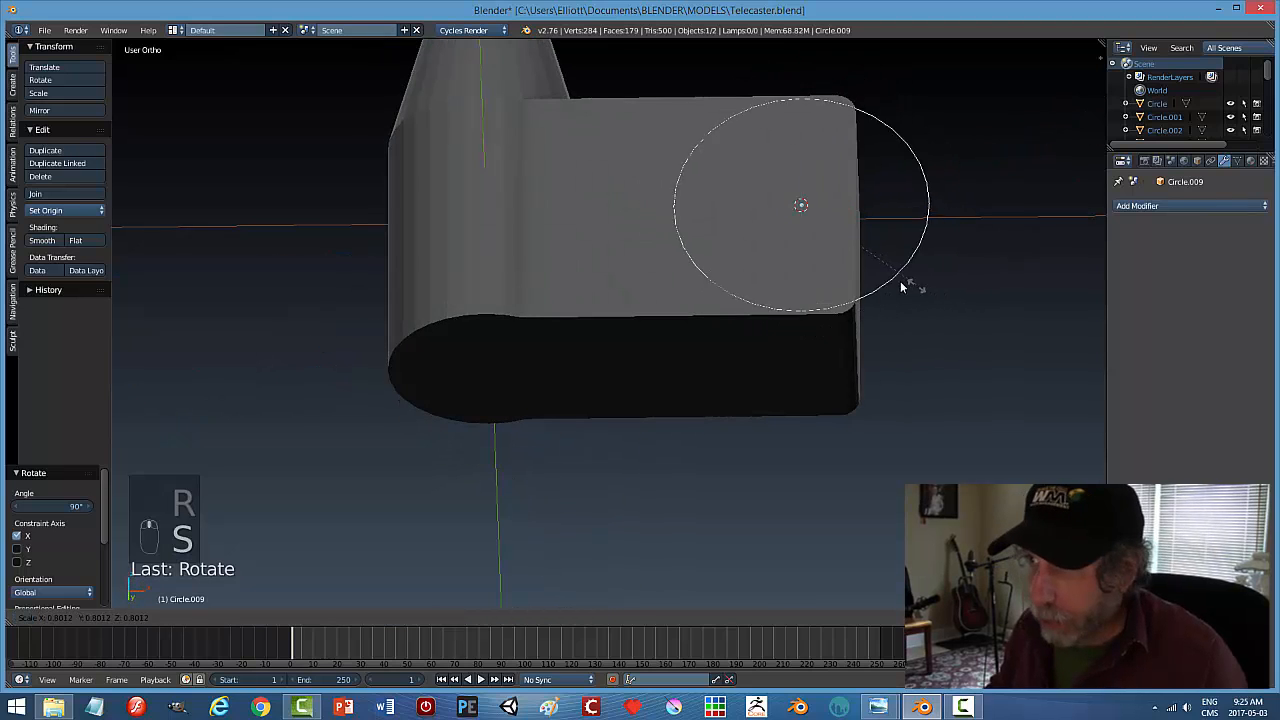
{"action": "left_click", "coordinate": [898, 296]}
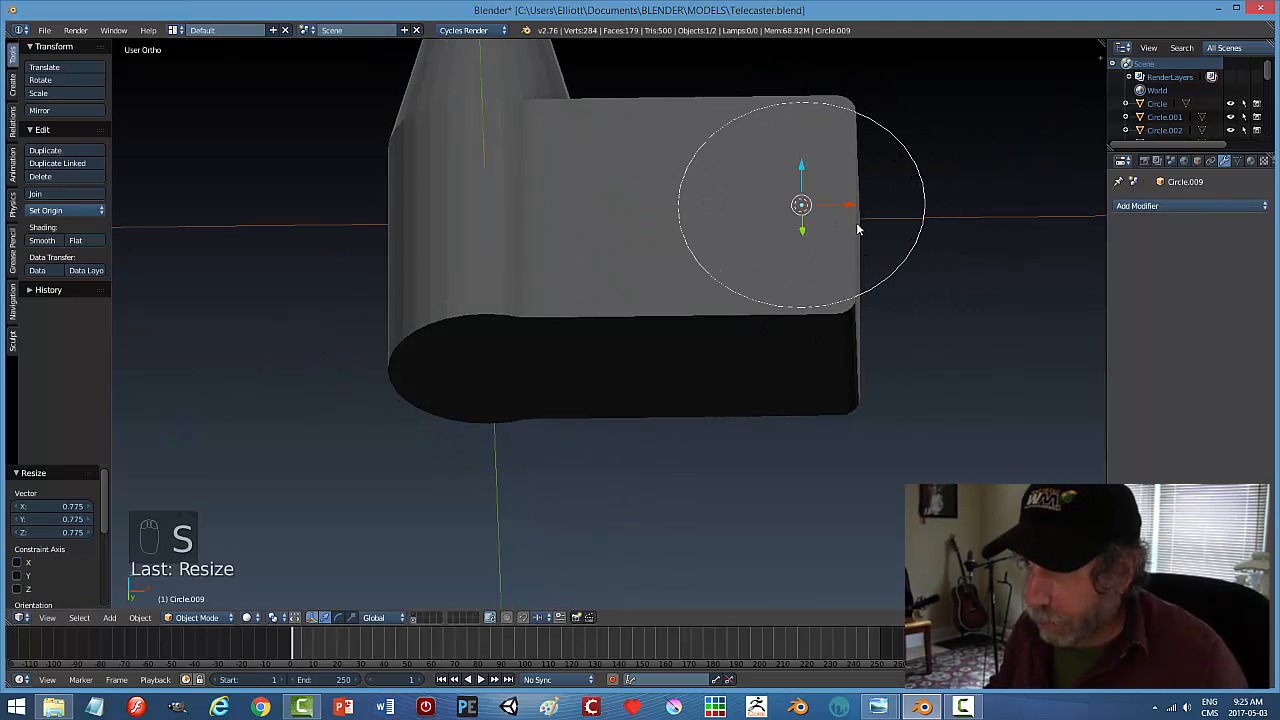
{"action": "left_click_drag", "start_coordinate": [846, 205], "coordinate": [781, 206]}
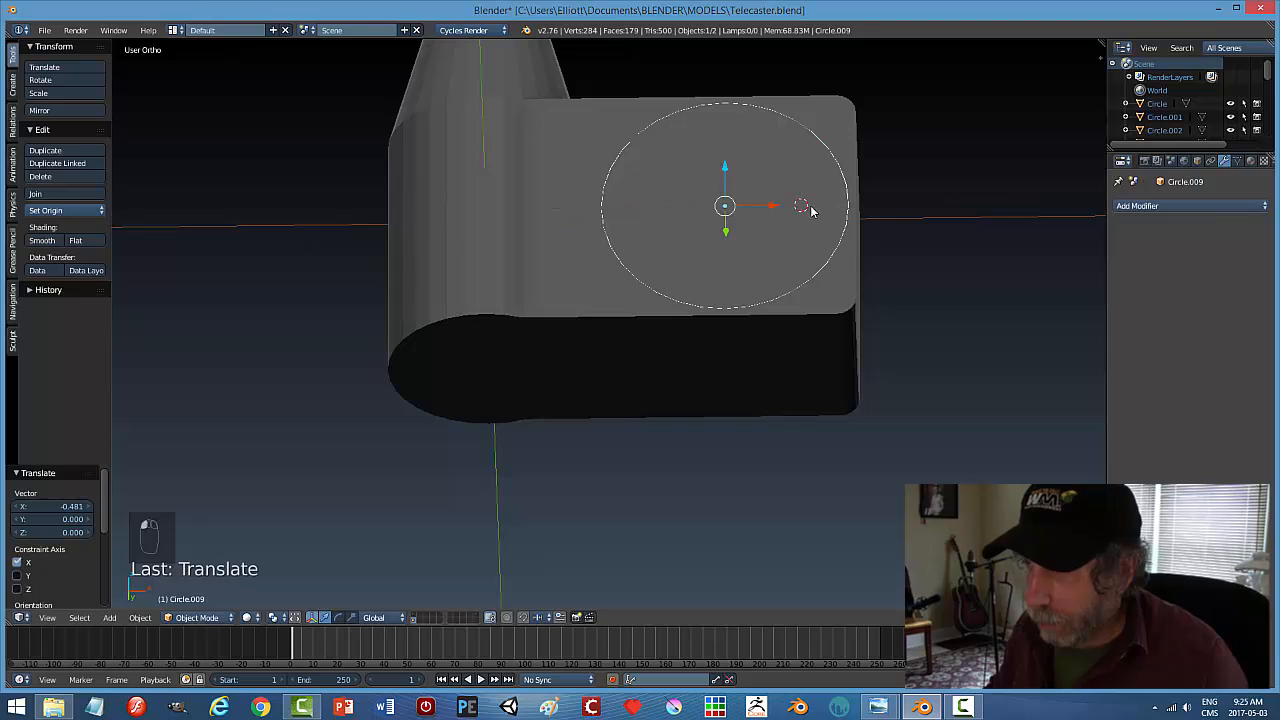
{"action": "middle_click_drag", "start_coordinate": [808, 206], "coordinate": [785, 255]}
{"action": "key", "text": "s"}
{"action": "left_click", "coordinate": [816, 241]}
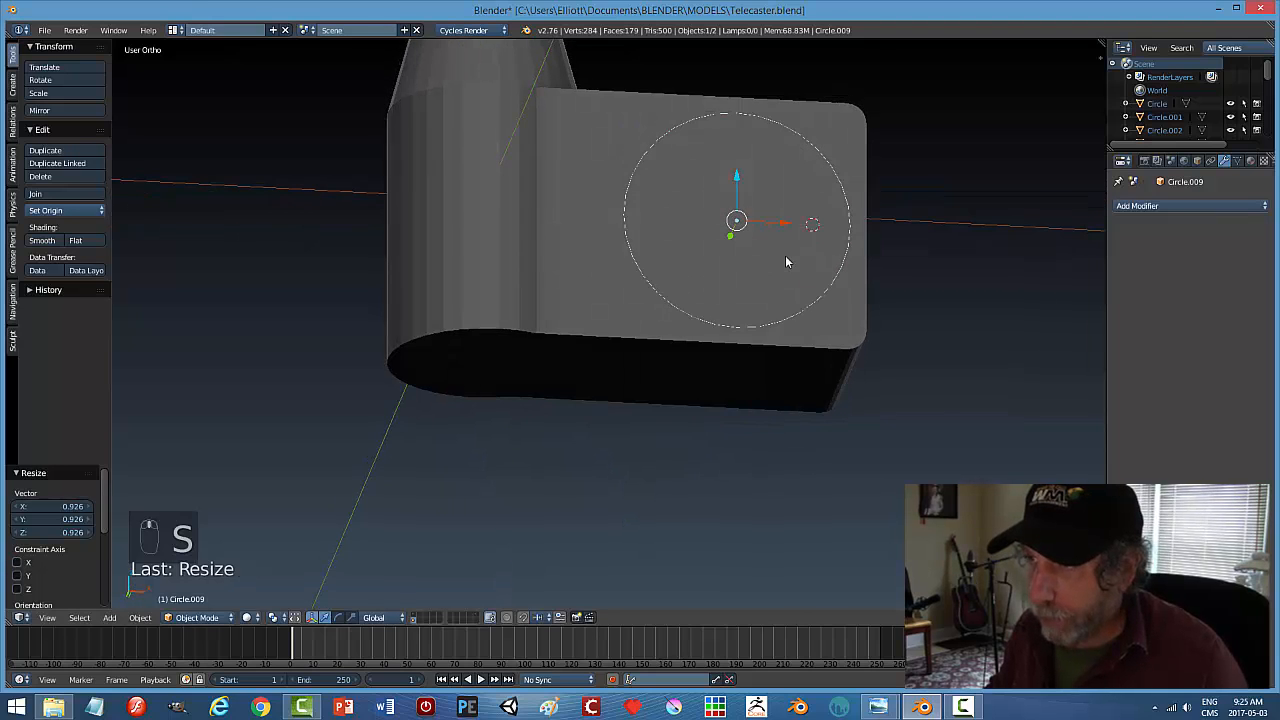
Select the 17 vertices of the circle's half nearest the cylinder and move them about -0.499 along X
{"action": "key", "text": "Tab"}
{"action": "left_click", "coordinate": [883, 256]}
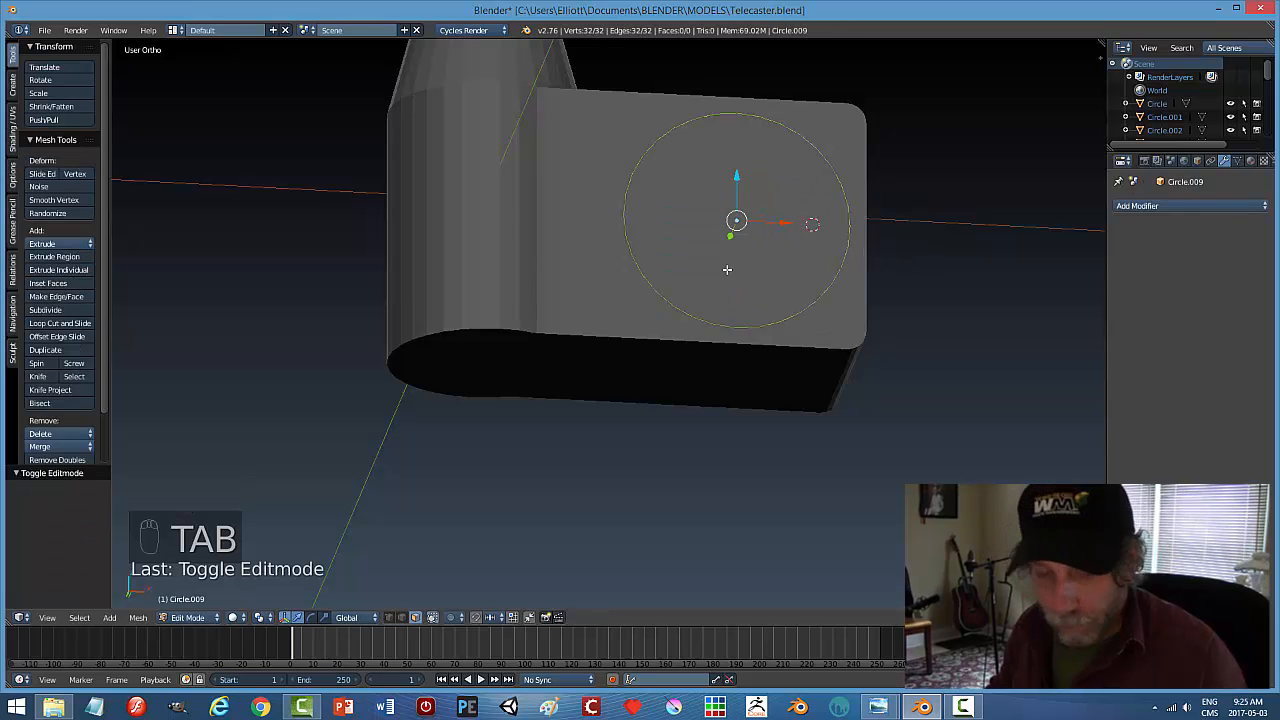
{"action": "key", "text": "ctrl+Tab"}
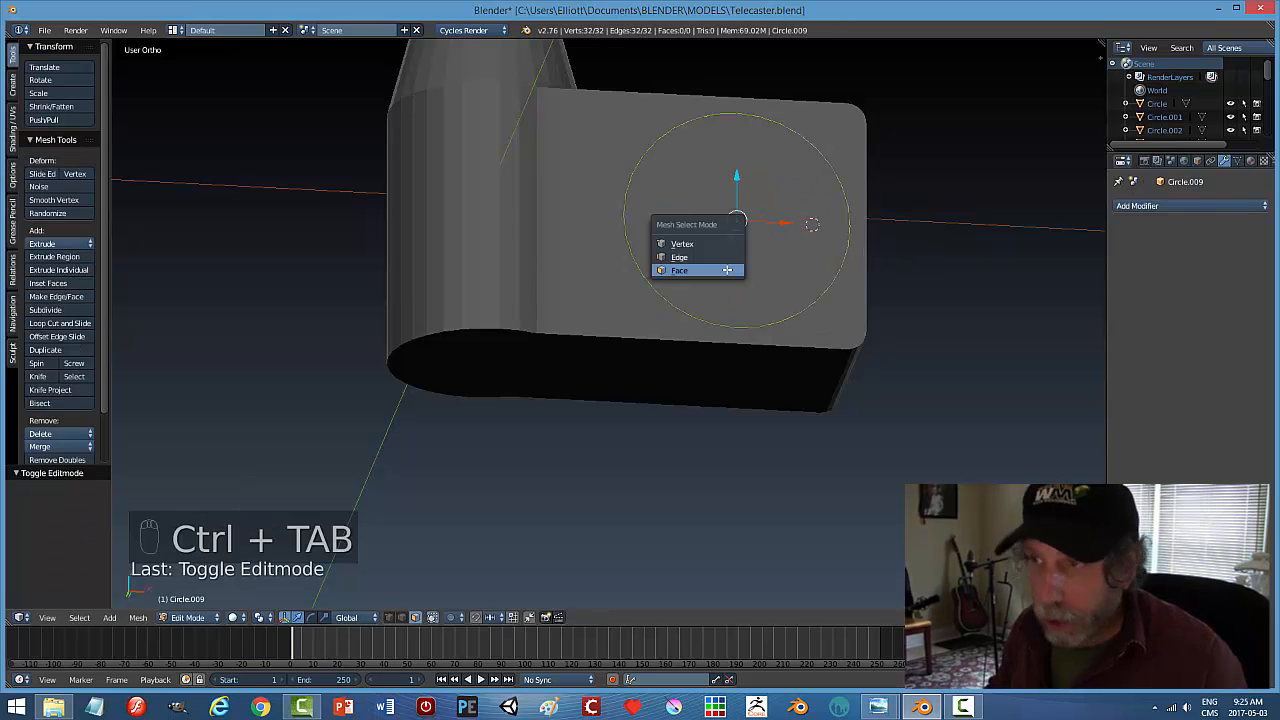
{"action": "left_click", "coordinate": [682, 244]}
{"action": "middle_click_drag", "start_coordinate": [871, 329], "coordinate": [855, 320]}
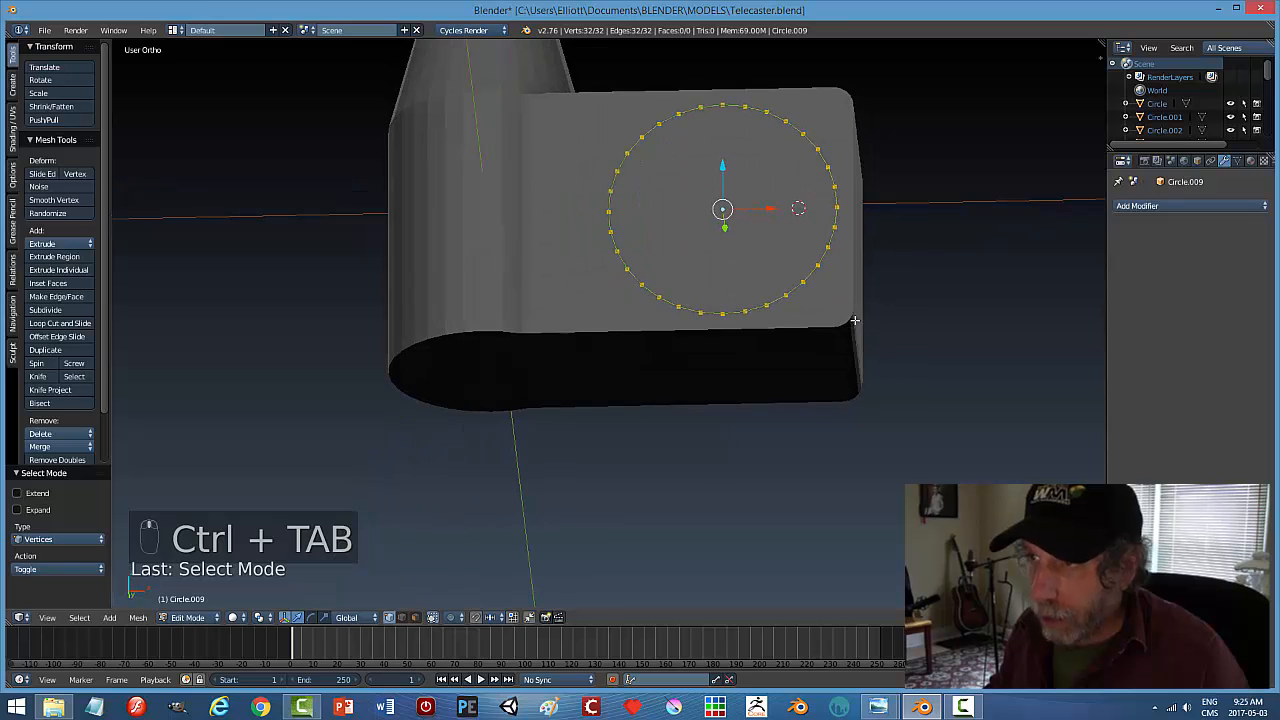
{"action": "key", "text": "a"}
{"action": "key", "text": "b"}
{"action": "left_click_drag", "start_coordinate": [532, 64], "coordinate": [714, 359]}
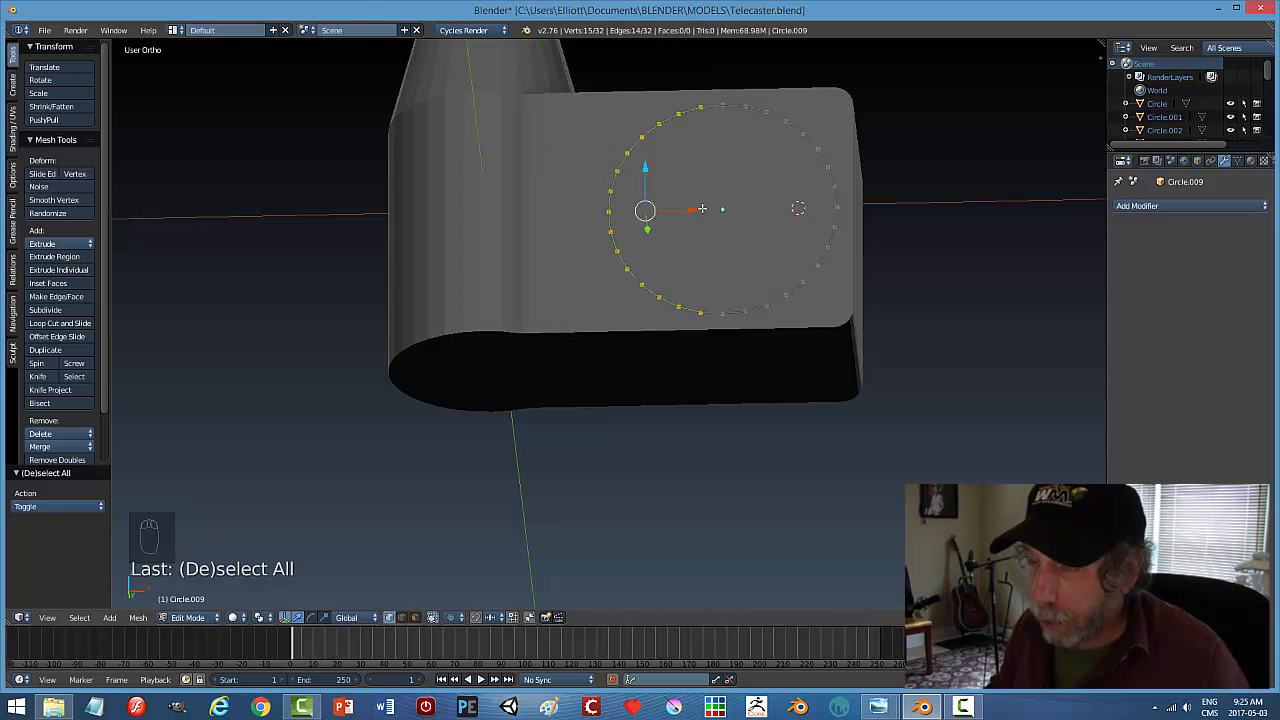
{"action": "key", "text": "a"}
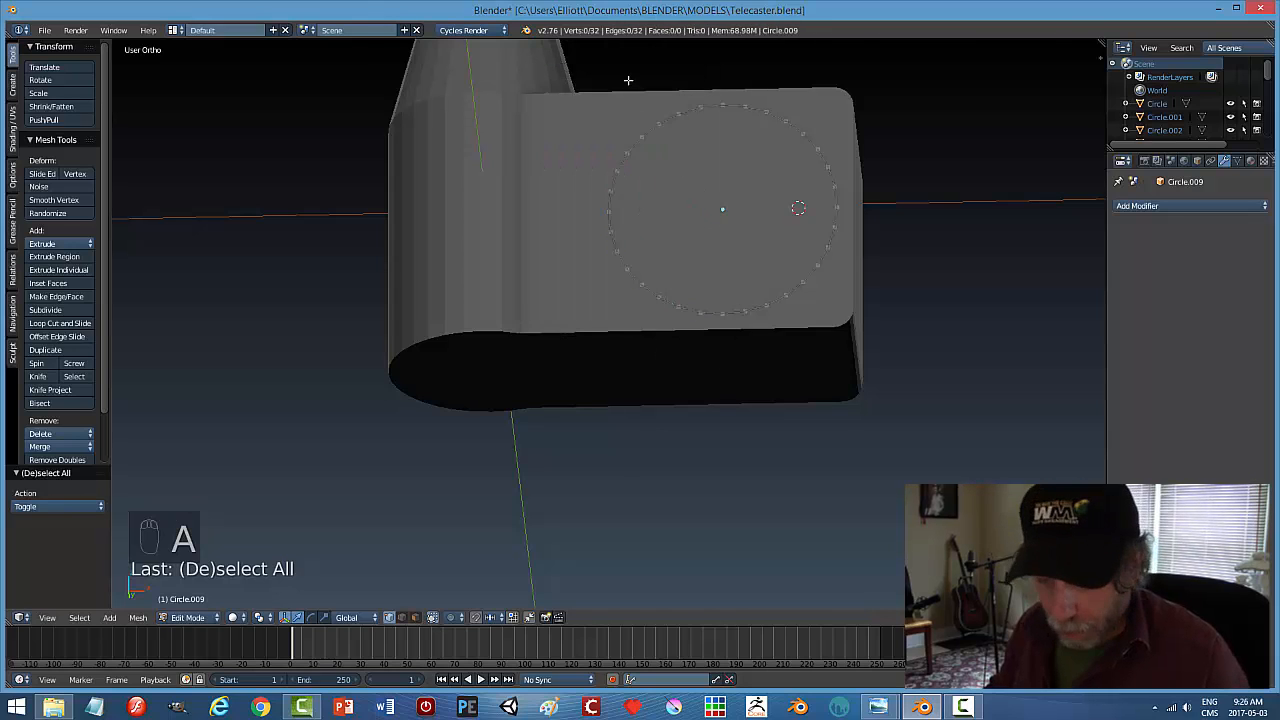
{"action": "key", "text": "b"}
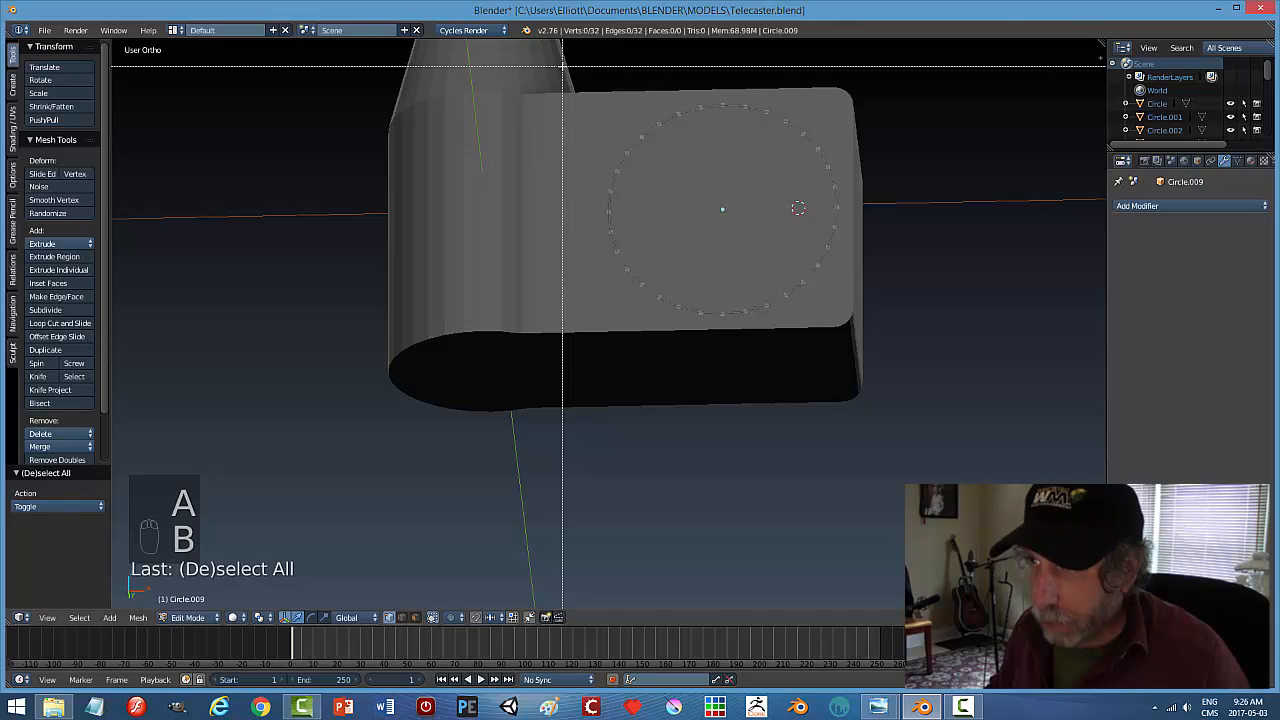
{"action": "left_click_drag", "start_coordinate": [562, 66], "coordinate": [736, 368]}
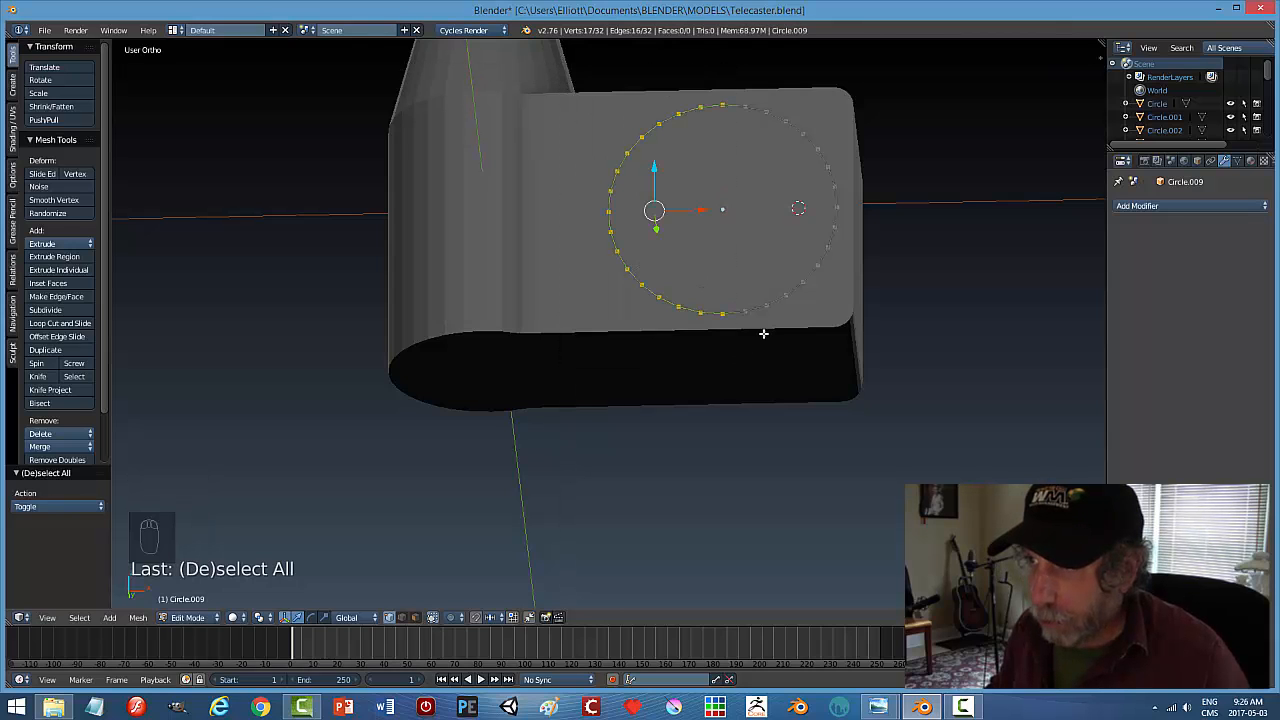
{"action": "left_click_drag", "start_coordinate": [710, 209], "coordinate": [632, 214]}
Flatten the selected half into a straight line by scaling it to 0 along X, and shift it slightly toward the cylinder
{"action": "key", "text": "s"}
{"action": "key", "text": "x"}
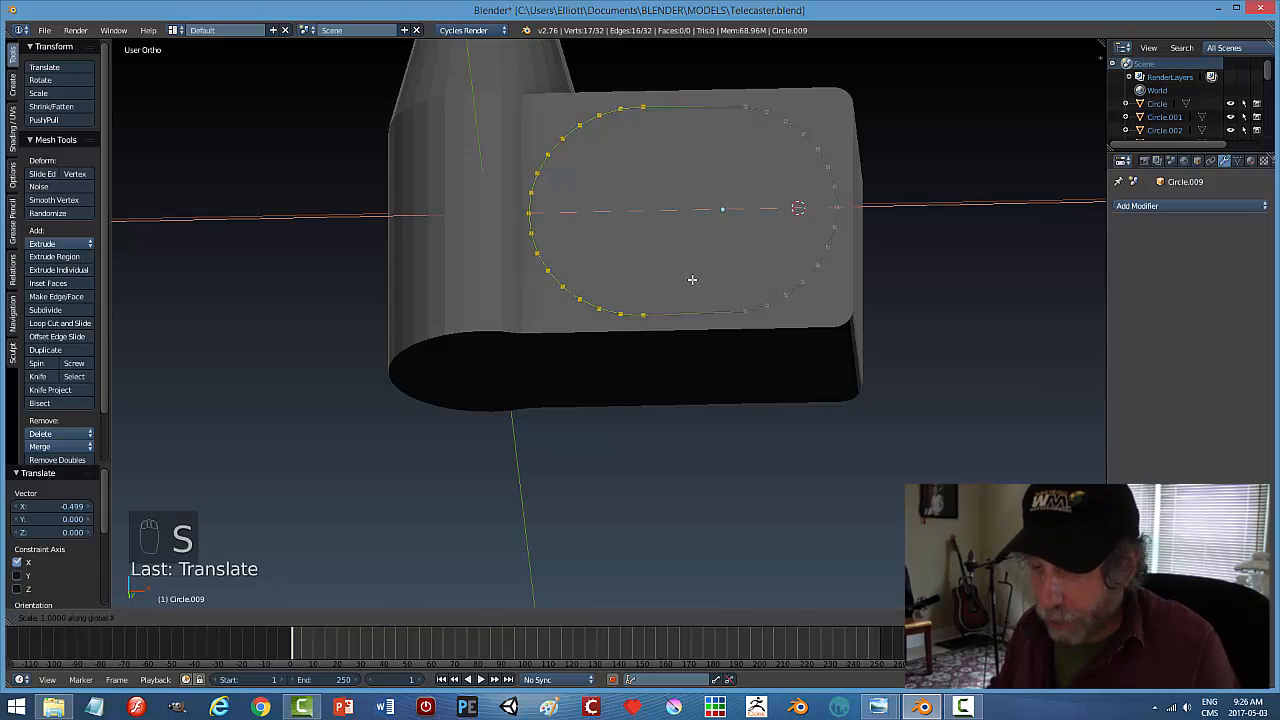
{"action": "key", "text": "0"}
{"action": "key", "text": "Return"}
{"action": "left_click_drag", "start_coordinate": [623, 214], "coordinate": [608, 214]}
Select all vertices of the D-shaped outline and fill it with a face
{"action": "middle_click_drag", "start_coordinate": [711, 243], "coordinate": [771, 297]}
{"action": "key", "text": "a"}
{"action": "key", "text": "a"}
{"action": "key", "text": "a"}
{"action": "key", "text": "f"}
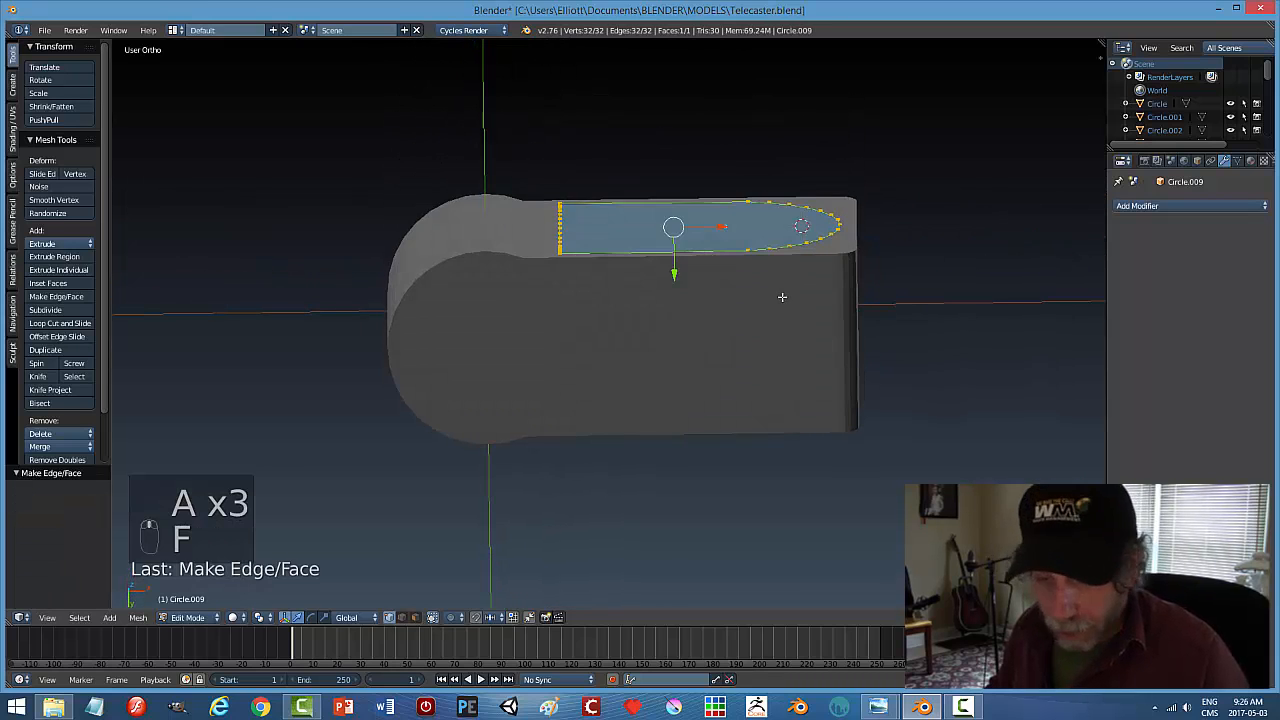
Extrude the D-shaped face outward from the block into a solid and recalculate its normals
{"action": "key", "text": "e"}
{"action": "left_click_drag", "start_coordinate": [672, 273], "coordinate": [678, 207]}
{"action": "key", "text": "a"}
{"action": "key", "text": "a"}
{"action": "key", "text": "a"}
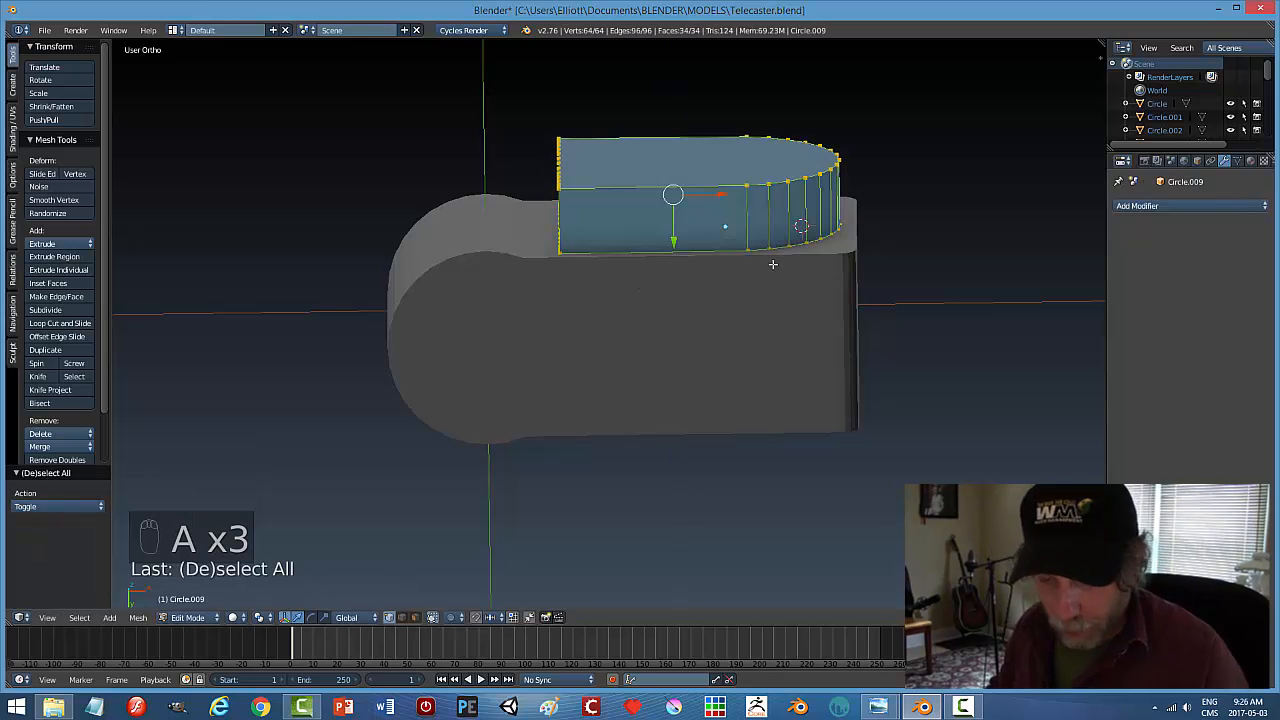
{"action": "key", "text": "ctrl+n"}
{"action": "key", "text": "a"}
{"action": "key", "text": "Tab"}
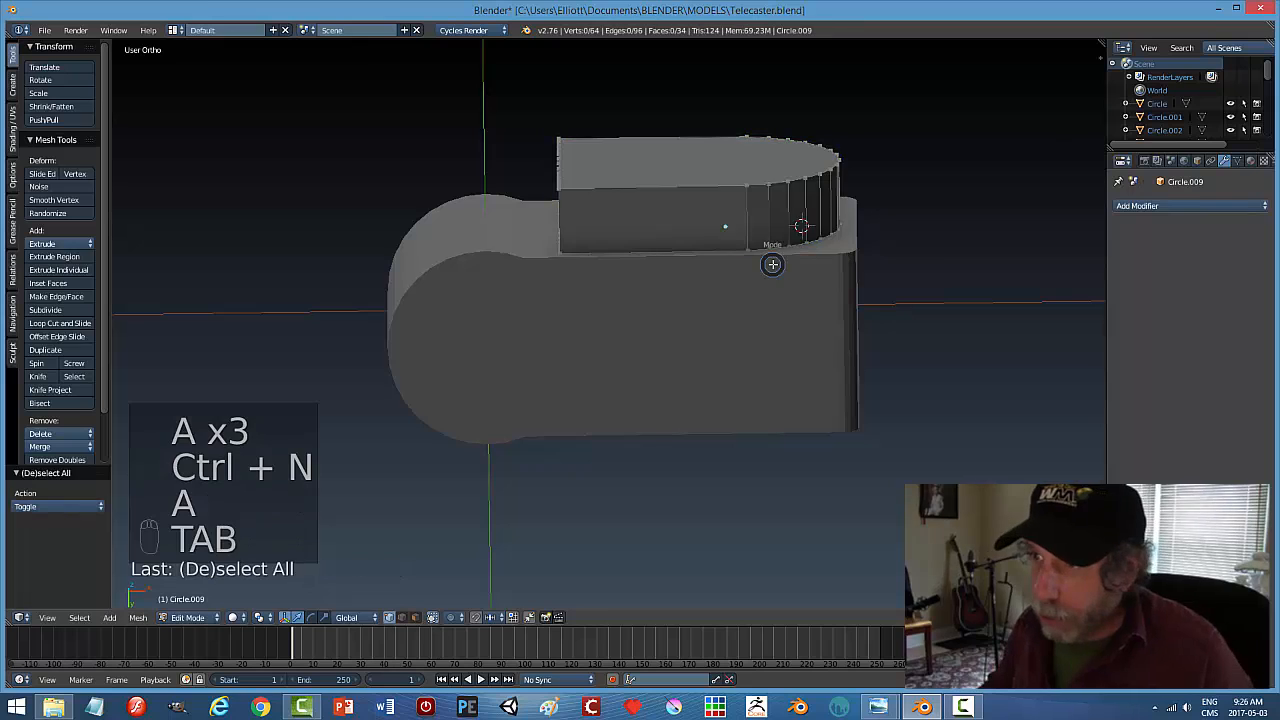
Apply the D-shaped solid's rotation and scale, and move it 0.072 along Y into the block
{"action": "left_click", "coordinate": [110, 618]}
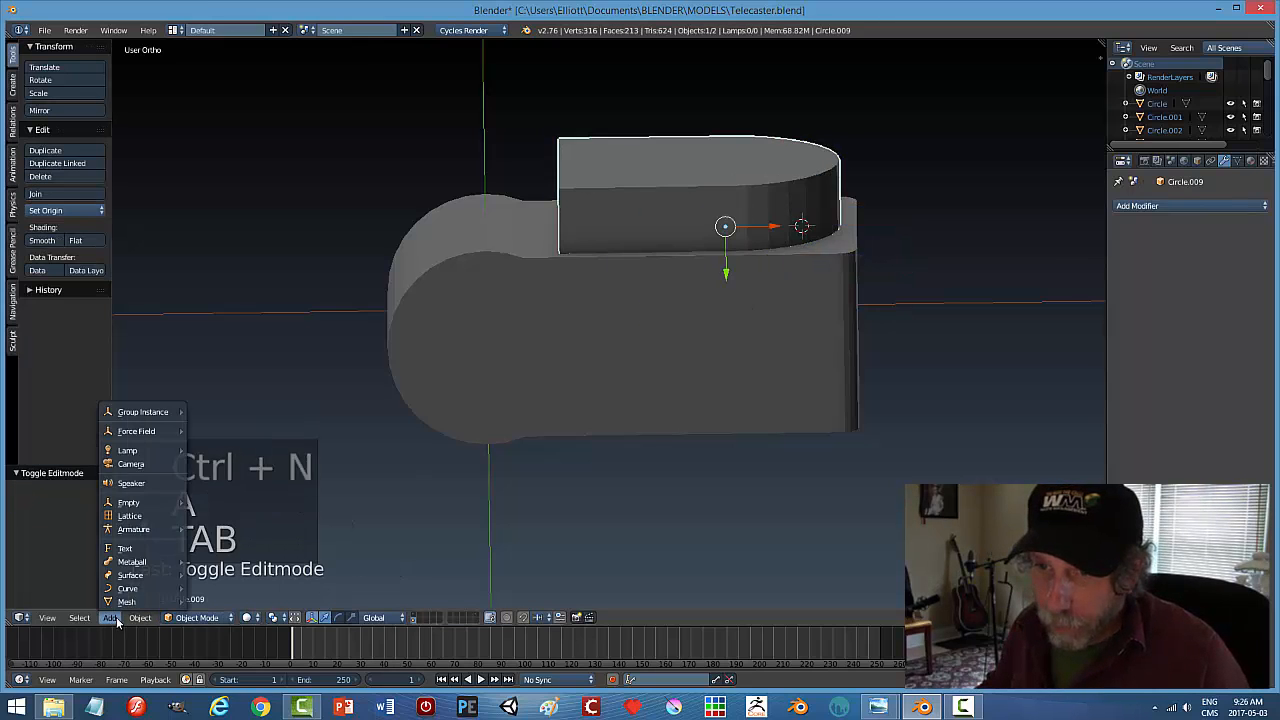
{"action": "left_click", "coordinate": [140, 617]}
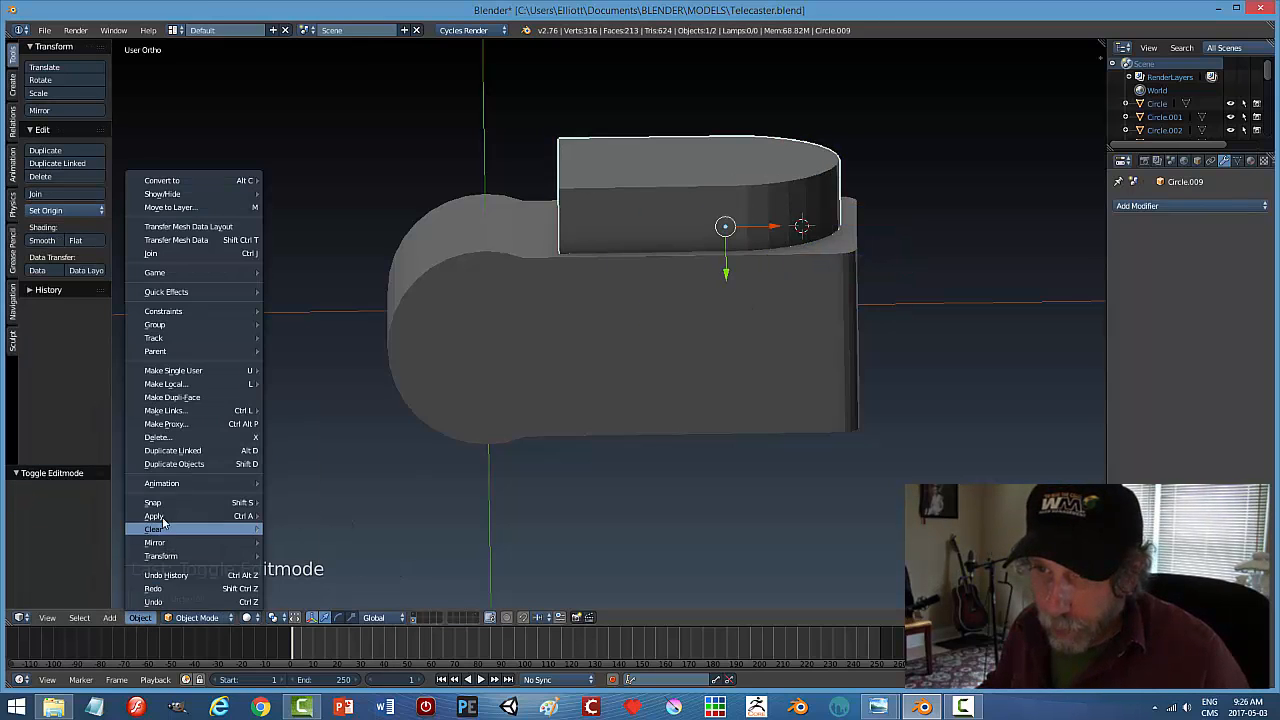
{"action": "mouse_move", "coordinate": [200, 516]}
{"action": "left_click", "coordinate": [313, 557]}
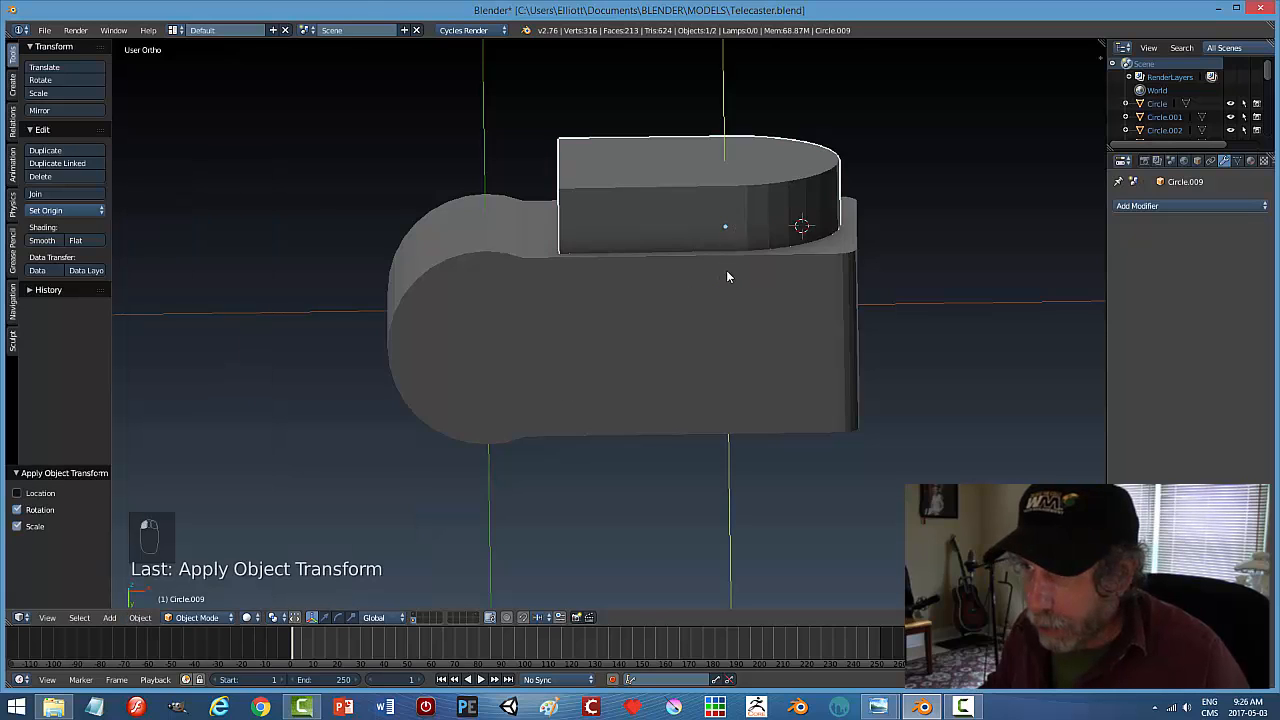
{"action": "mouse_move", "coordinate": [726, 270]}
{"action": "left_mouse_down"}
{"action": "mouse_move", "coordinate": [727, 252]}
{"action": "mouse_move", "coordinate": [728, 290]}
{"action": "left_mouse_up"}
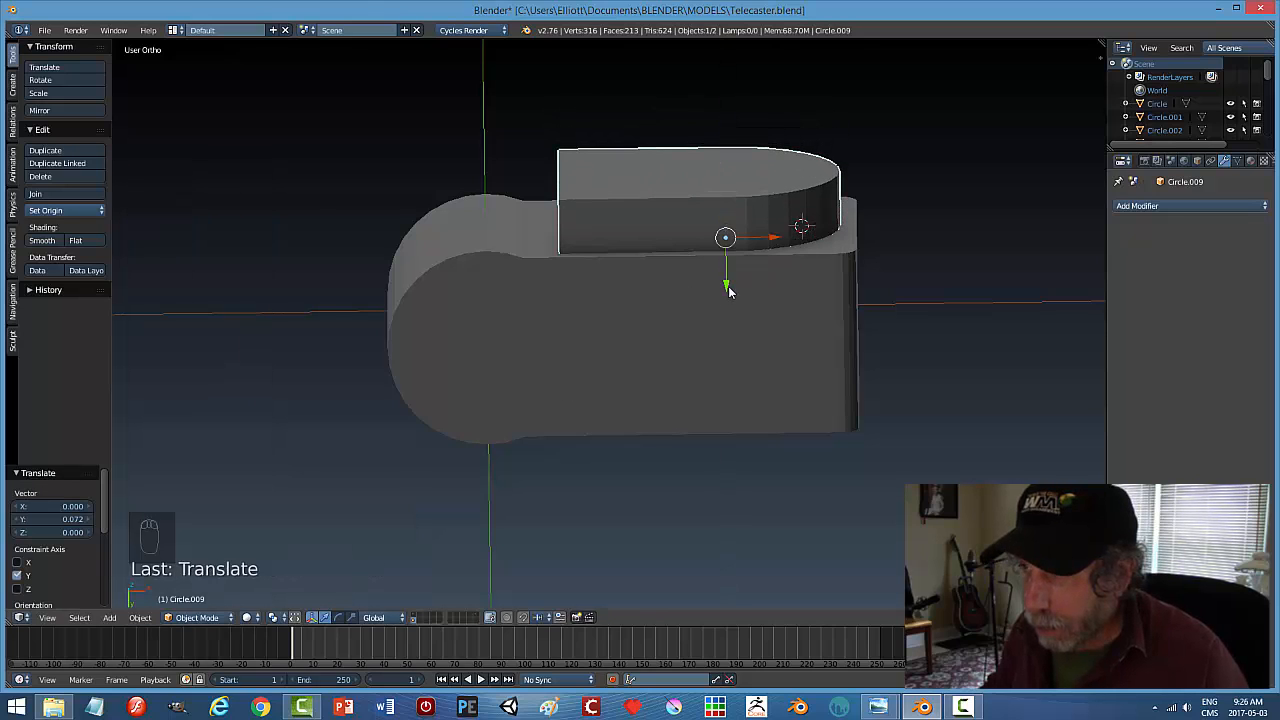
Cut the D-shaped solid Circle.009 out of the block with a Boolean modifier set to Difference, and apply it
{"action": "right_click", "coordinate": [783, 326]}
{"action": "left_click", "coordinate": [1130, 205]}
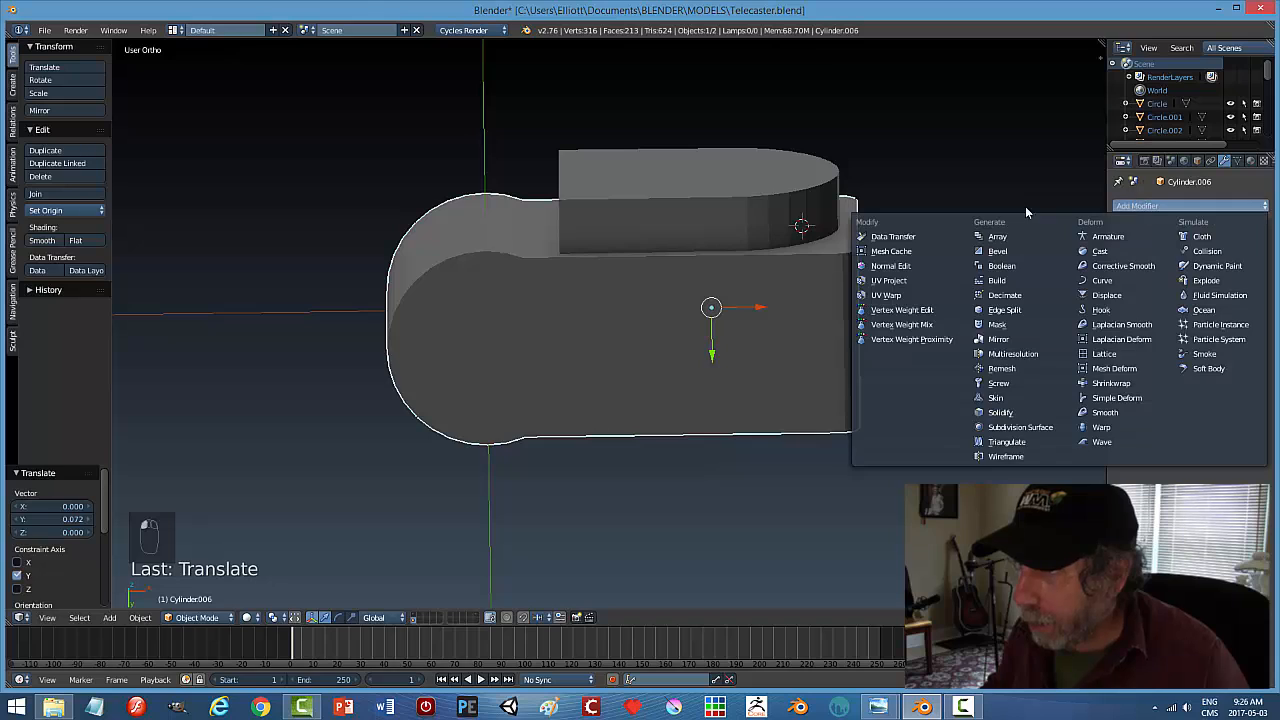
{"action": "left_click", "coordinate": [1001, 266]}
{"action": "left_click", "coordinate": [1133, 285]}
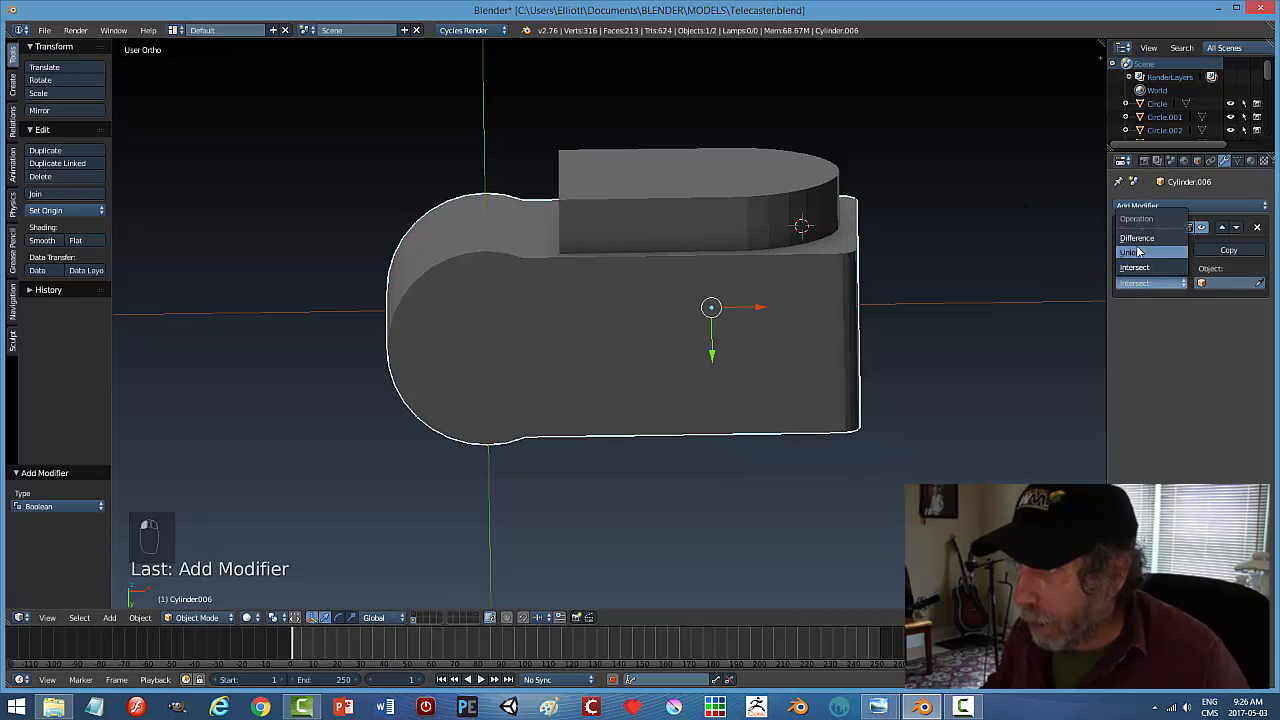
{"action": "left_click", "coordinate": [1181, 263]}
{"action": "left_click", "coordinate": [727, 207]}
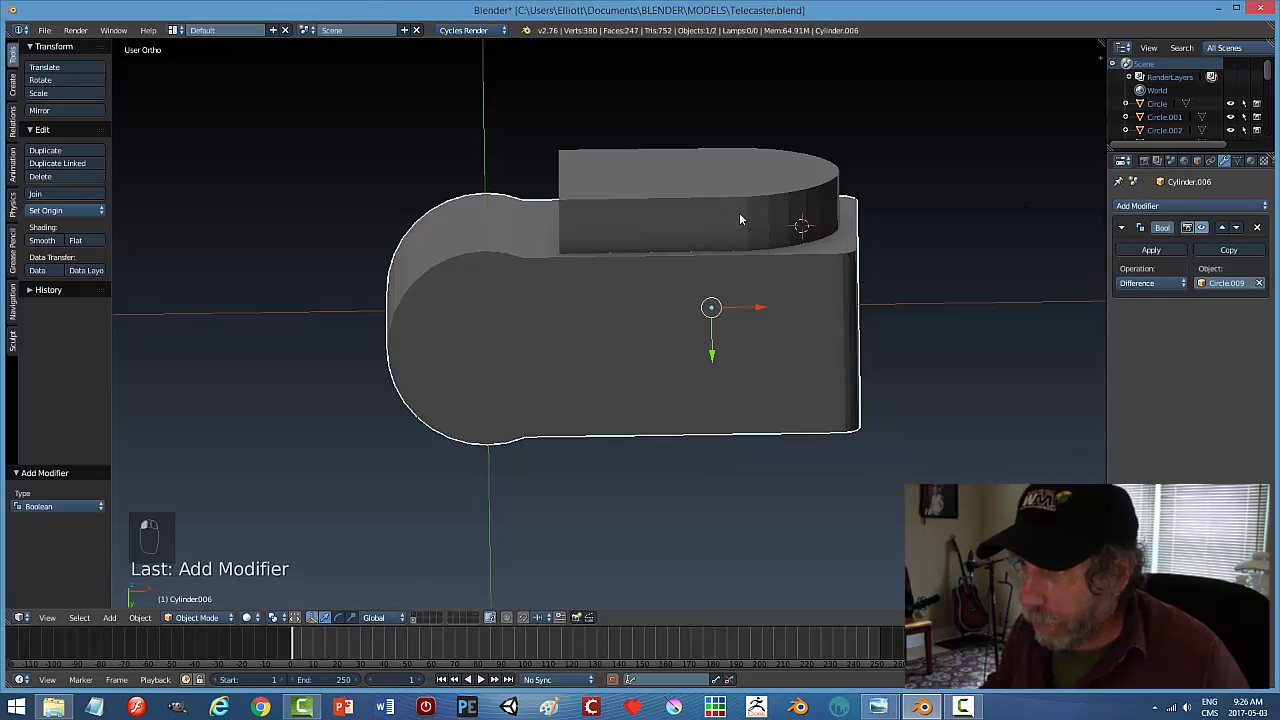
{"action": "left_click", "coordinate": [1151, 250]}
Delete the D-shaped cutter object from beside the block
{"action": "right_click", "coordinate": [722, 198]}
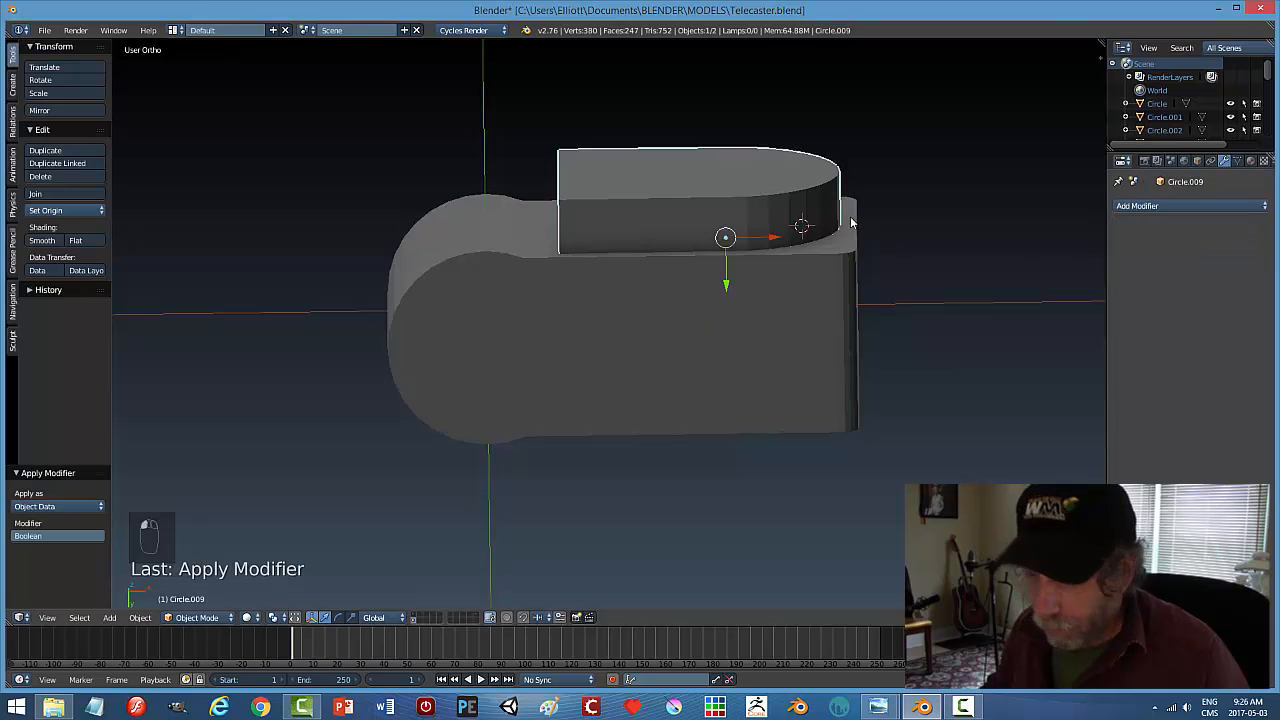
{"action": "key", "text": "x"}
{"action": "left_click", "coordinate": [851, 222]}
{"action": "middle_click_drag", "start_coordinate": [851, 222], "coordinate": [783, 306]}
{"action": "key", "text": "Tab"}
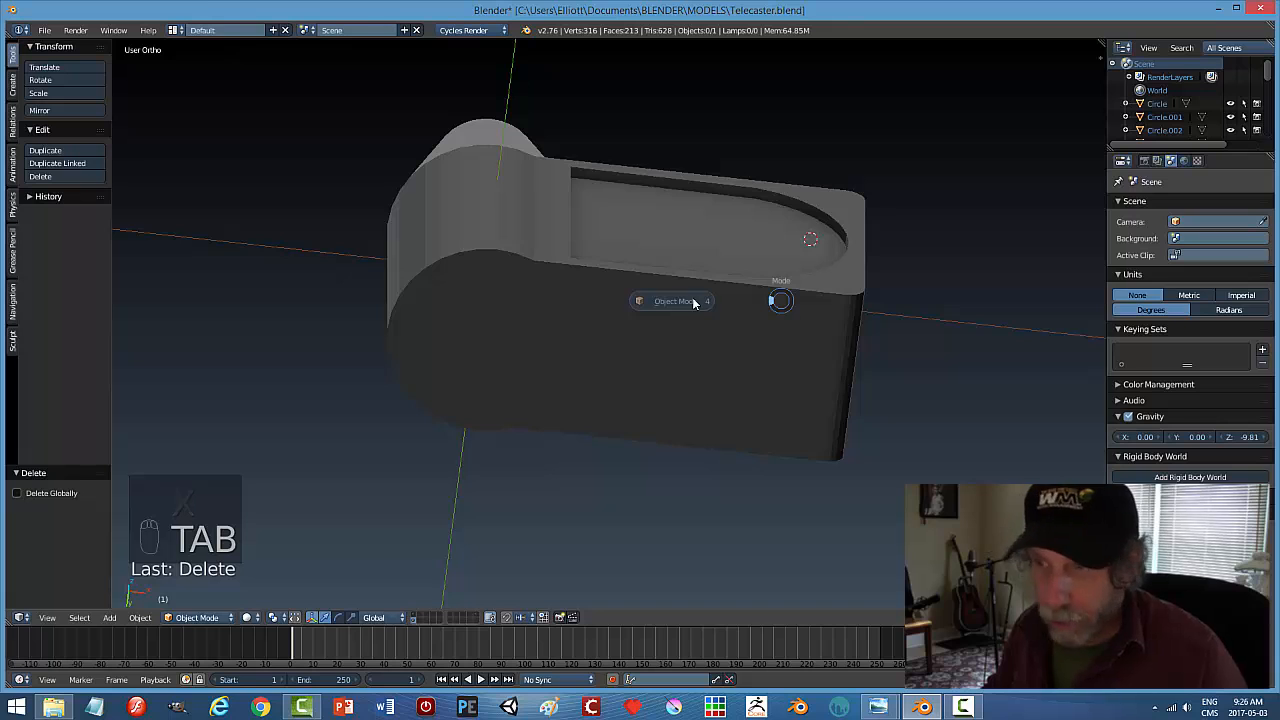
Select the full edge loop around the D-shaped pocket's rim and bevel it by 0.020 with 3 segments
{"action": "right_click", "coordinate": [744, 241]}
{"action": "key", "text": "Tab"}
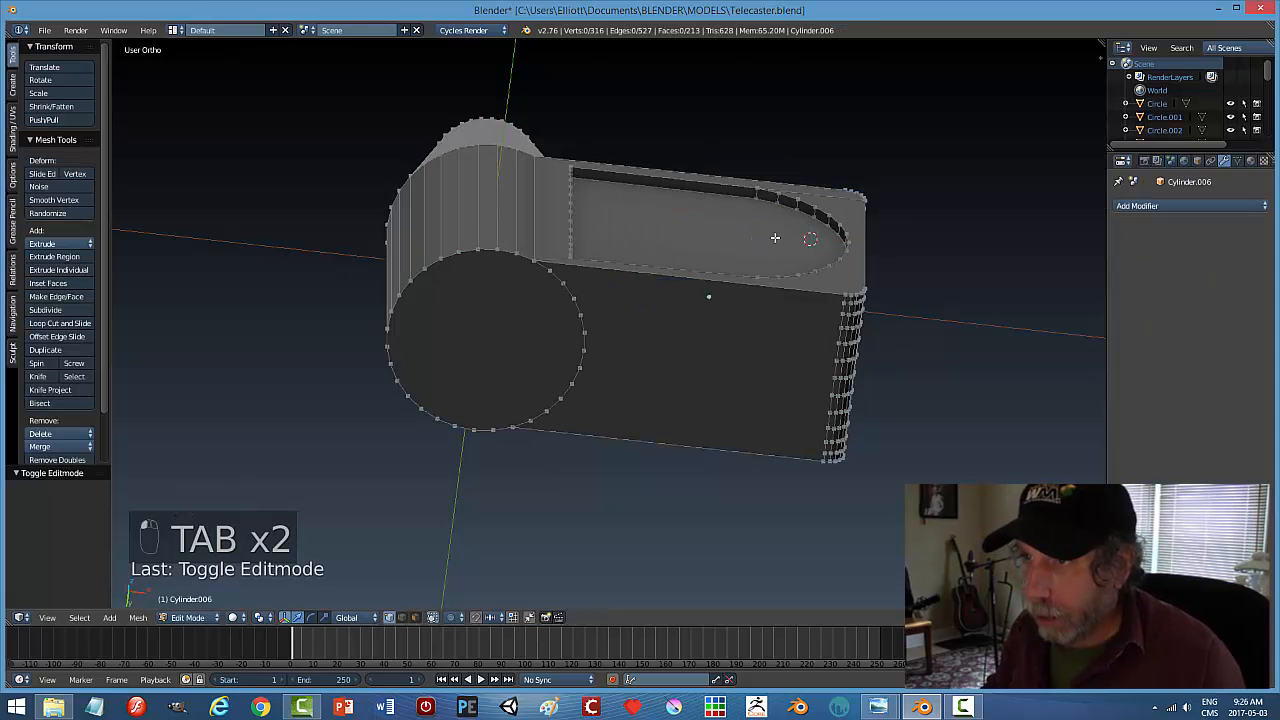
{"action": "key", "text": "ctrl+Tab"}
{"action": "left_click", "coordinate": [738, 248]}
{"action": "right_click", "coordinate": [825, 218], "text": "alt"}
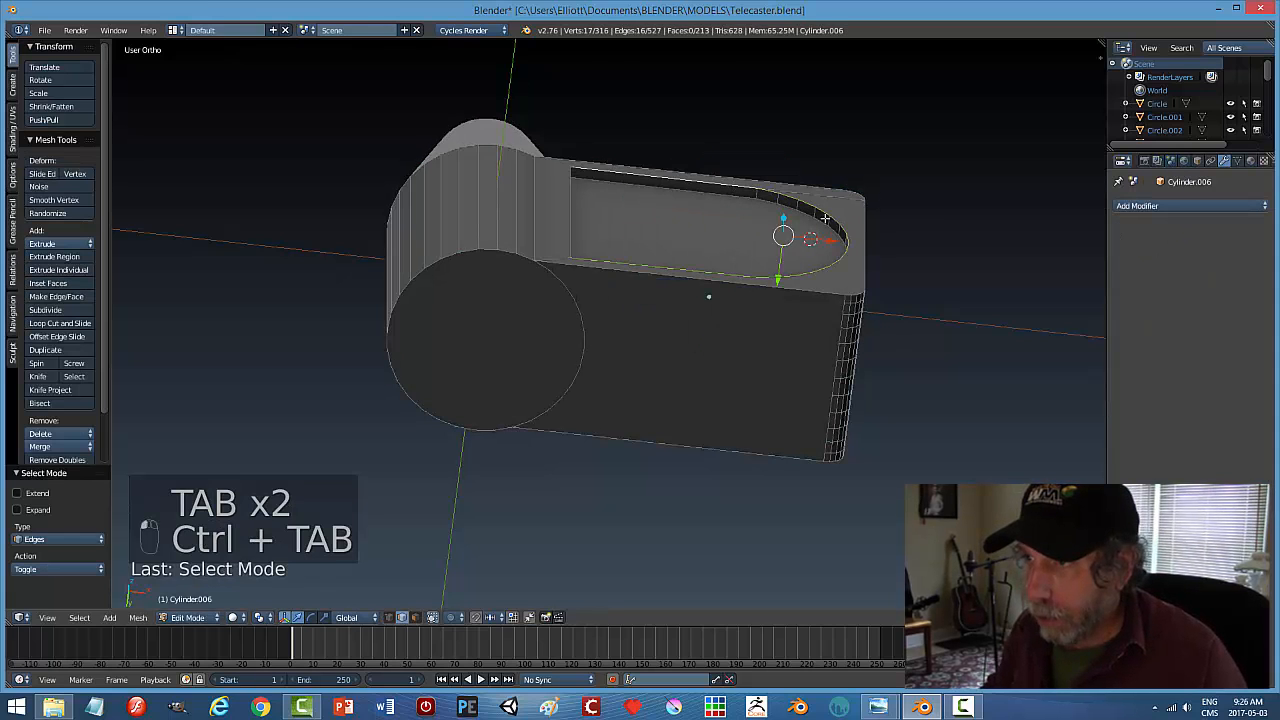
{"action": "middle_click_drag", "start_coordinate": [825, 218], "coordinate": [794, 306]}
{"action": "right_click", "coordinate": [548, 209], "text": "alt+shift"}
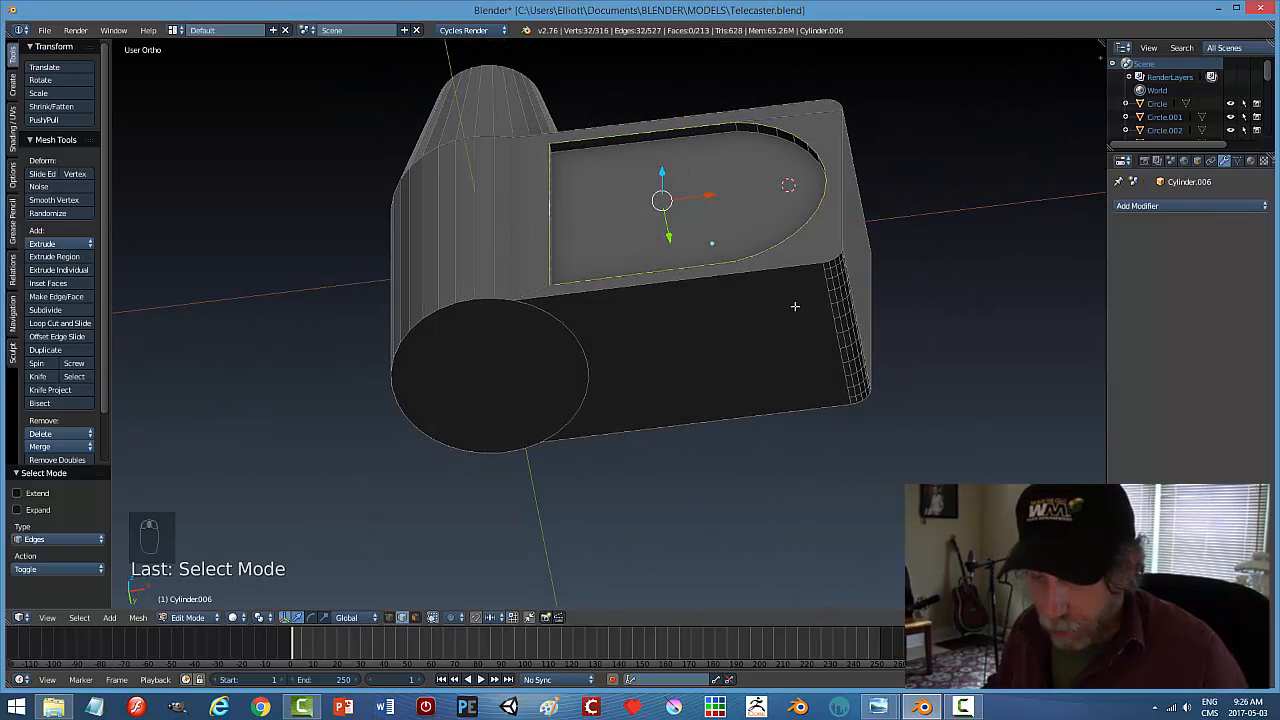
{"action": "key", "text": "ctrl+b"}
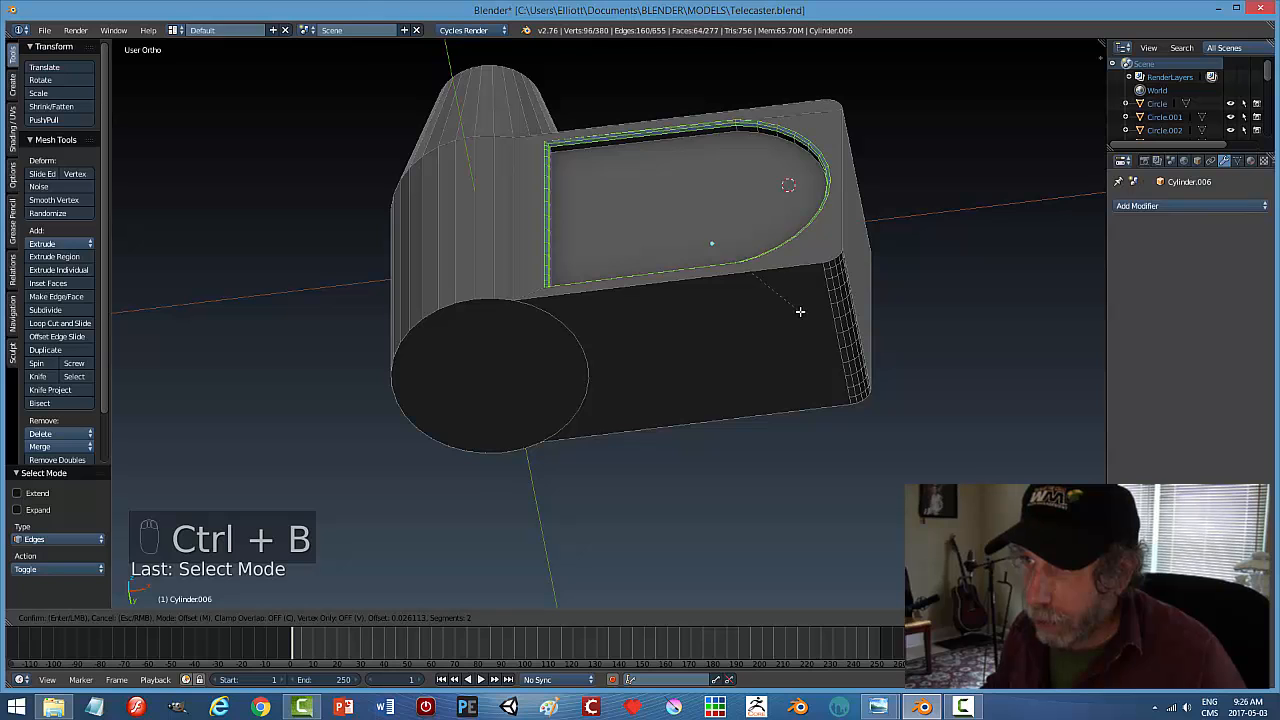
{"action": "scroll", "coordinate": [799, 310], "scroll_direction": "up", "scroll_amount": 2}
{"action": "left_click", "coordinate": [799, 311]}
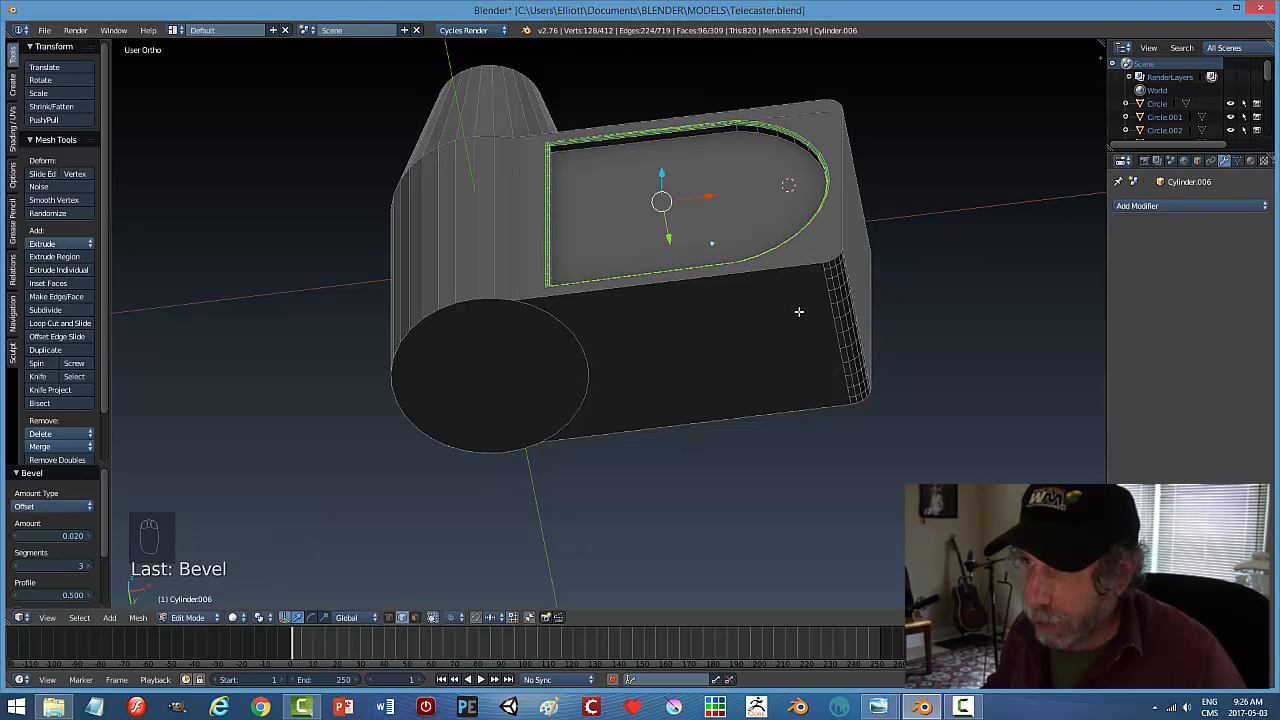
{"action": "key", "text": "a"}
{"action": "key", "text": "Tab"}
{"action": "left_click", "coordinate": [760, 322]}
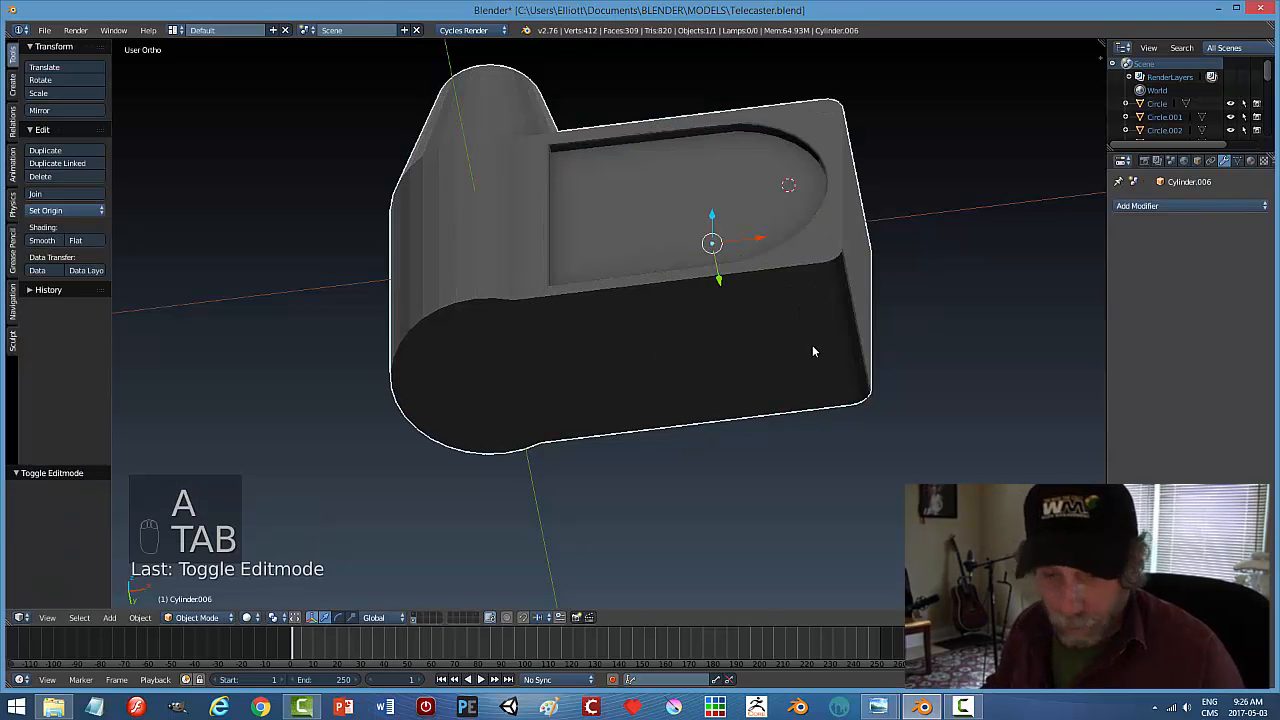
{"action": "key", "text": "a"}
{"action": "middle_click_drag", "start_coordinate": [812, 351], "coordinate": [600, 467]}
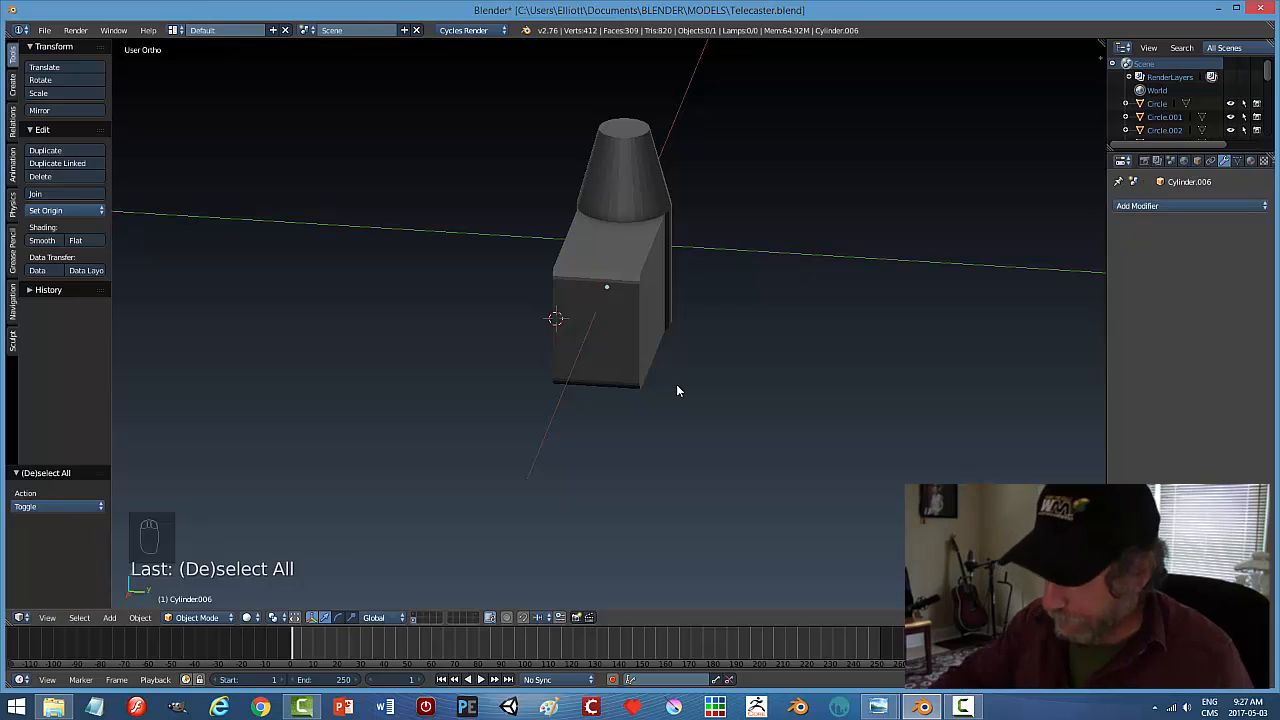
From the top in wireframe, select the 22 vertices along the side opposite the pocket and flatten them by scaling to 0 along Y
{"action": "key", "text": "KP_7"}
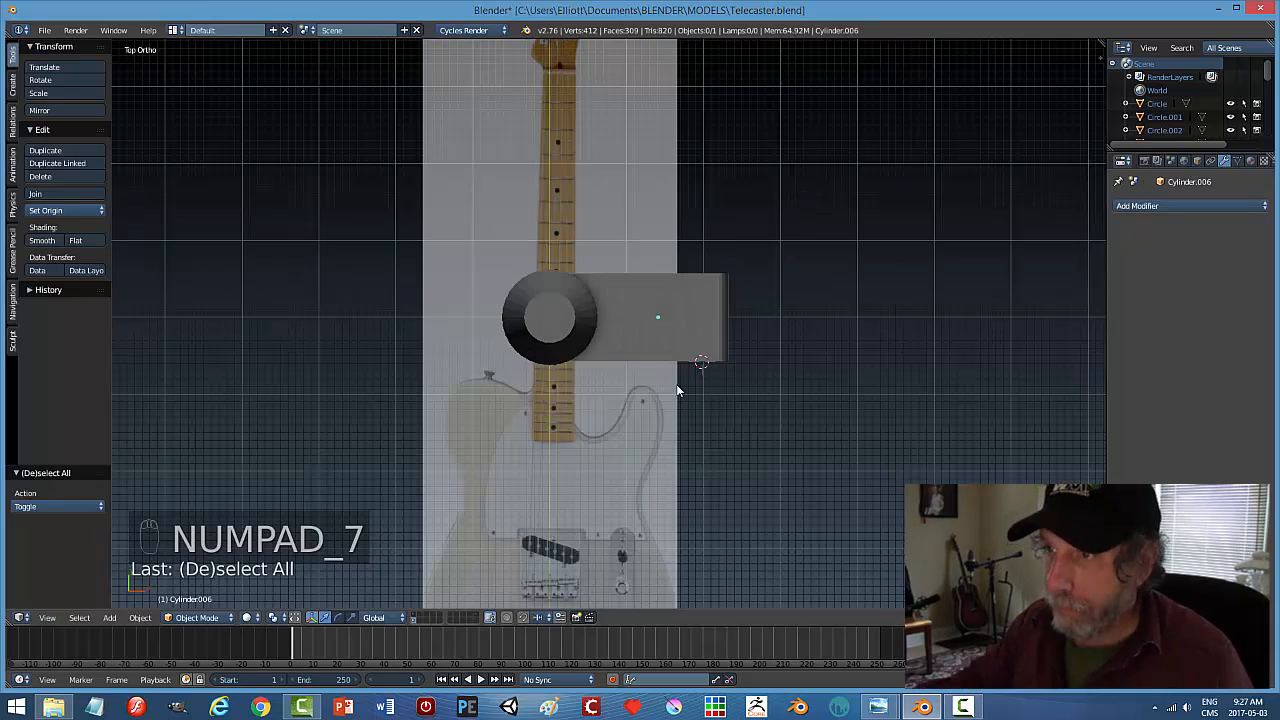
{"action": "right_click", "coordinate": [633, 330]}
{"action": "key", "text": "Tab"}
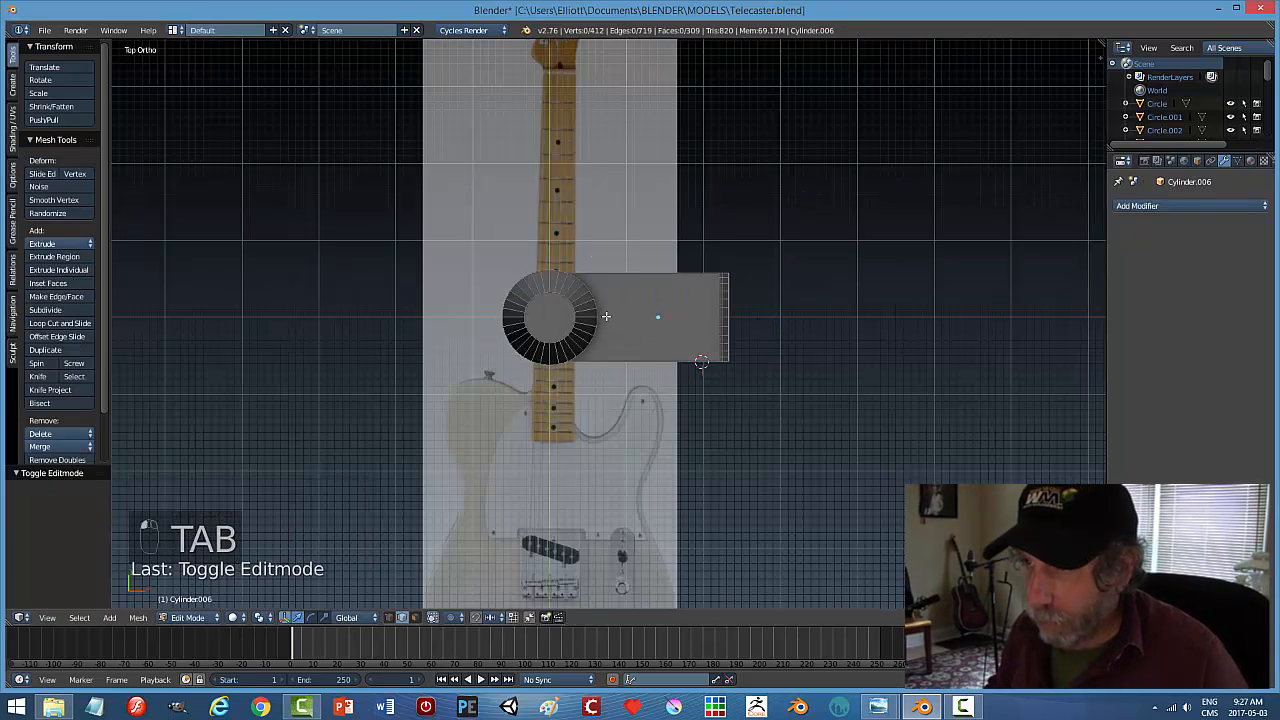
{"action": "key", "text": "ctrl+Tab"}
{"action": "left_click", "coordinate": [659, 272]}
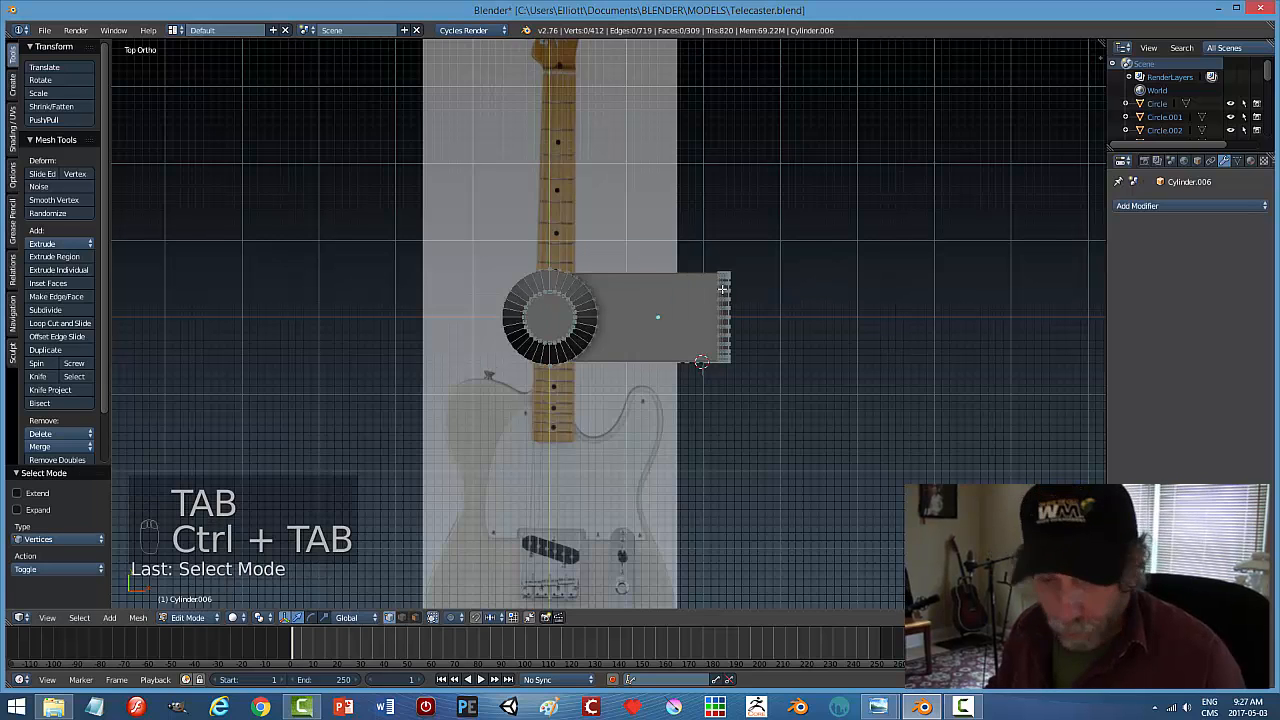
{"action": "key", "text": "z"}
{"action": "left_click", "coordinate": [820, 290]}
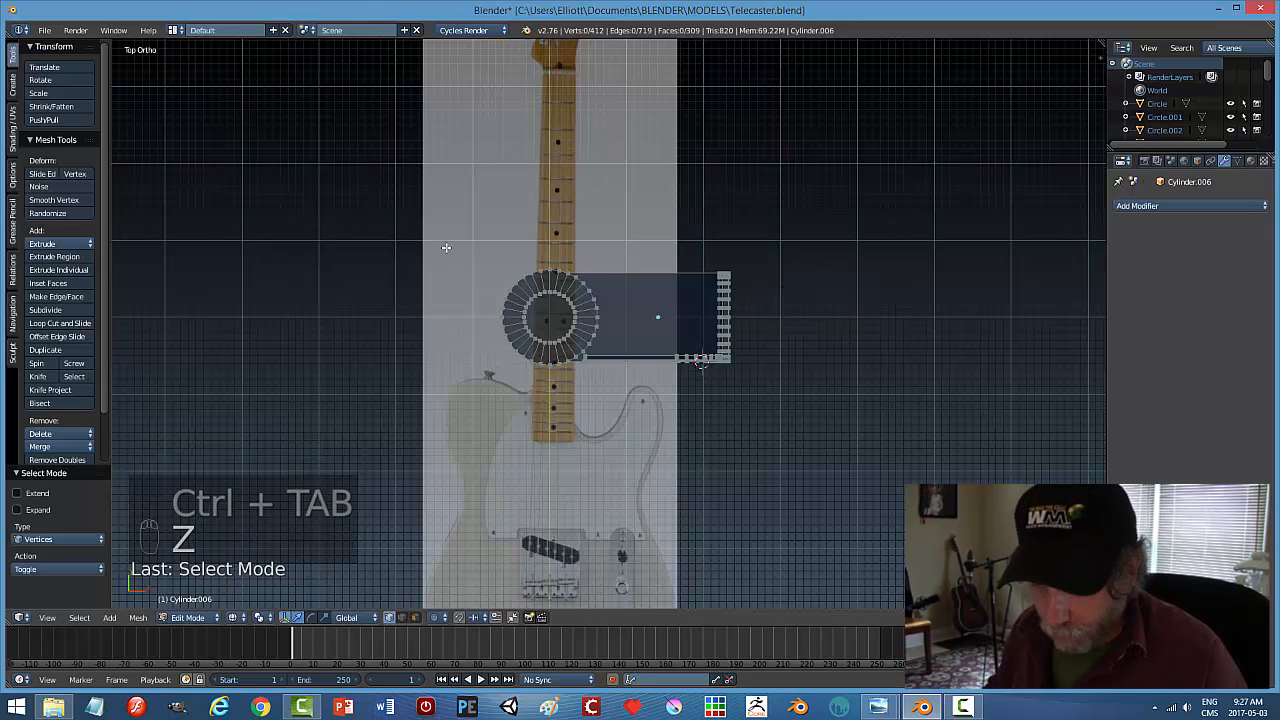
{"action": "key", "text": "b"}
{"action": "left_click_drag", "start_coordinate": [402, 228], "coordinate": [740, 276]}
{"action": "scroll", "coordinate": [808, 303], "scroll_direction": "up", "scroll_amount": 4}
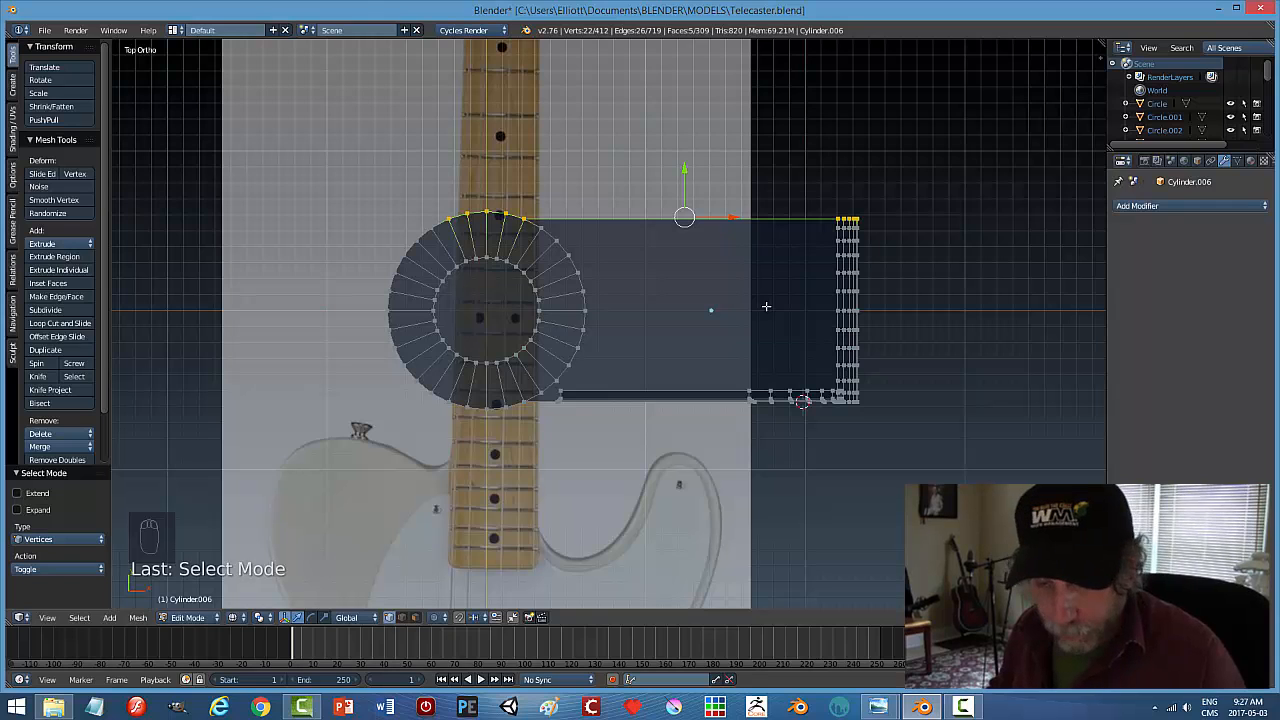
{"action": "key", "text": "s"}
{"action": "key", "text": "y"}
{"action": "key", "text": "0"}
{"action": "key", "text": "Return"}
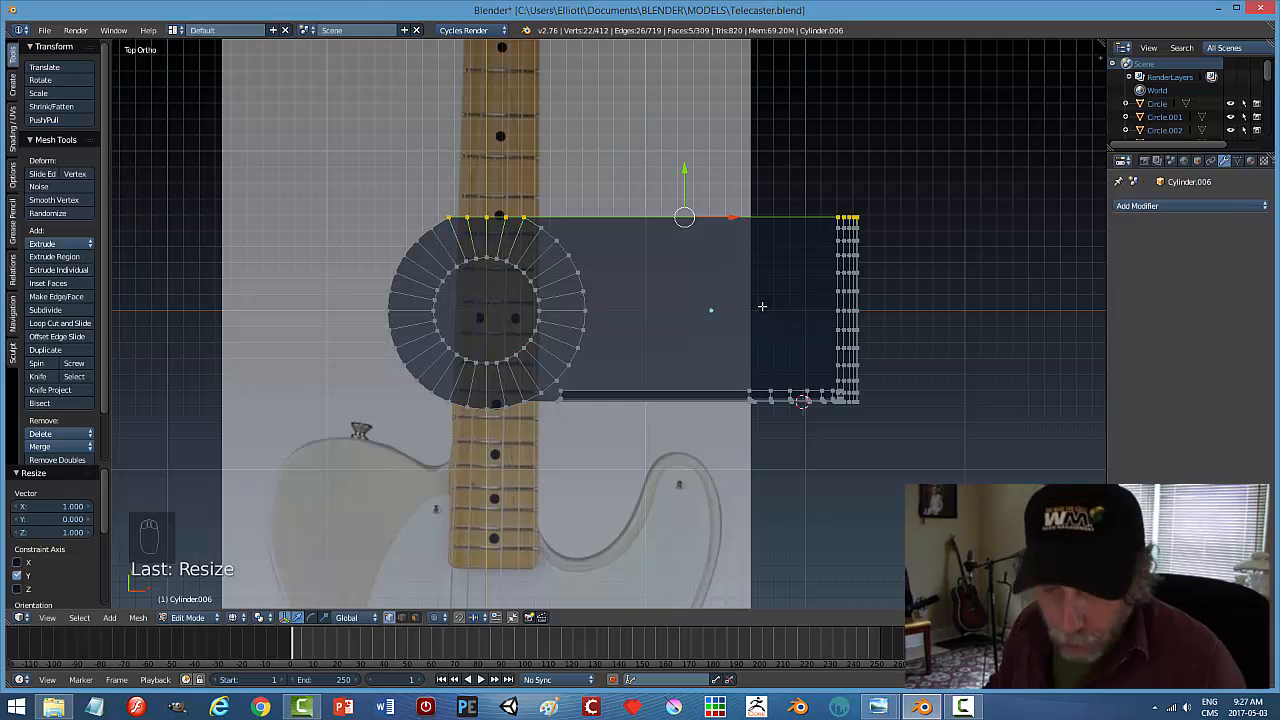
{"action": "key", "text": "a"}
{"action": "key", "text": "Tab"}
Select the top face of the tapered cylinder and raise it 0.065 along Z
{"action": "middle_click_drag", "start_coordinate": [737, 409], "coordinate": [726, 309]}
{"action": "key", "text": "z"}
{"action": "left_click", "coordinate": [723, 389]}
{"action": "mouse_move", "coordinate": [723, 389]}
{"action": "middle_mouse_down"}
{"action": "mouse_move", "coordinate": [811, 337]}
{"action": "mouse_move", "coordinate": [646, 388]}
{"action": "mouse_move", "coordinate": [608, 363]}
{"action": "mouse_move", "coordinate": [541, 440]}
{"action": "mouse_move", "coordinate": [546, 472]}
{"action": "mouse_move", "coordinate": [549, 443]}
{"action": "mouse_move", "coordinate": [643, 434]}
{"action": "mouse_move", "coordinate": [695, 368]}
{"action": "mouse_move", "coordinate": [678, 393]}
{"action": "mouse_move", "coordinate": [649, 369]}
{"action": "mouse_move", "coordinate": [753, 365]}
{"action": "mouse_move", "coordinate": [700, 363]}
{"action": "mouse_move", "coordinate": [716, 296]}
{"action": "mouse_move", "coordinate": [660, 298]}
{"action": "mouse_move", "coordinate": [663, 378]}
{"action": "middle_mouse_up"}
{"action": "key", "text": "Tab"}
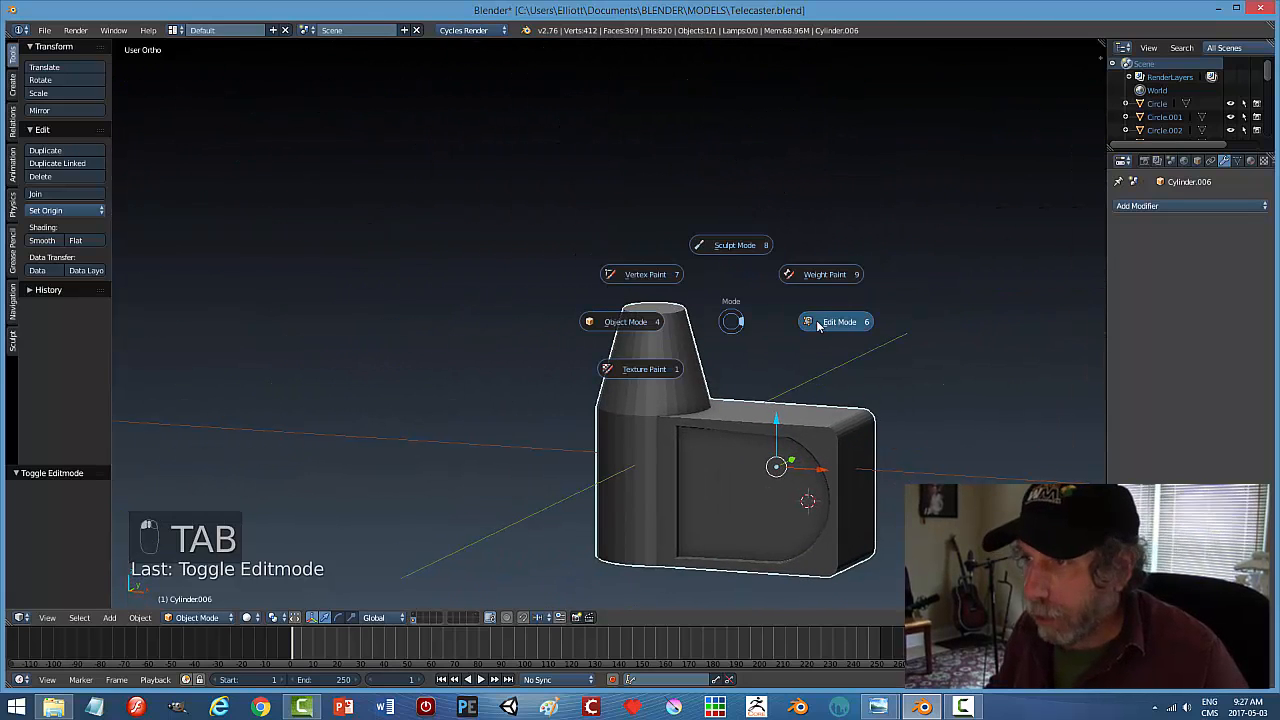
{"action": "left_click", "coordinate": [816, 320]}
{"action": "key", "text": "ctrl+Tab"}
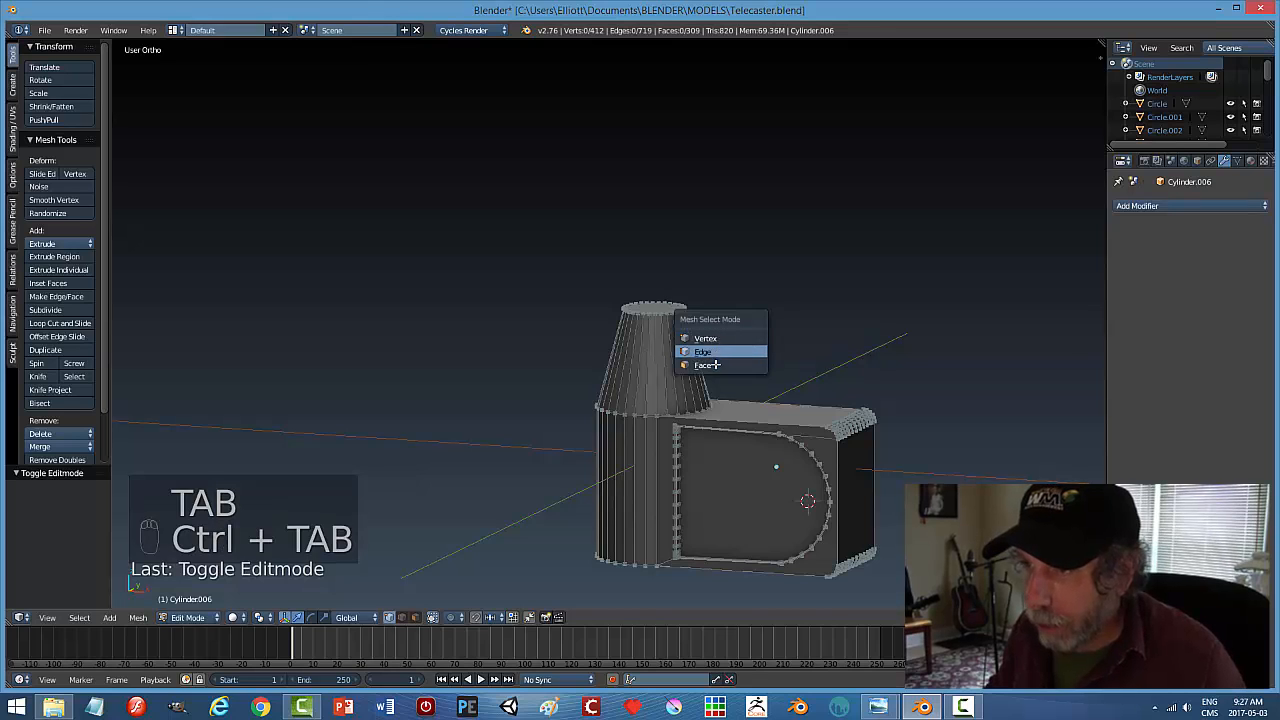
{"action": "left_click", "coordinate": [714, 362]}
{"action": "right_click", "coordinate": [668, 312]}
{"action": "middle_click_drag", "start_coordinate": [701, 353], "coordinate": [701, 341]}
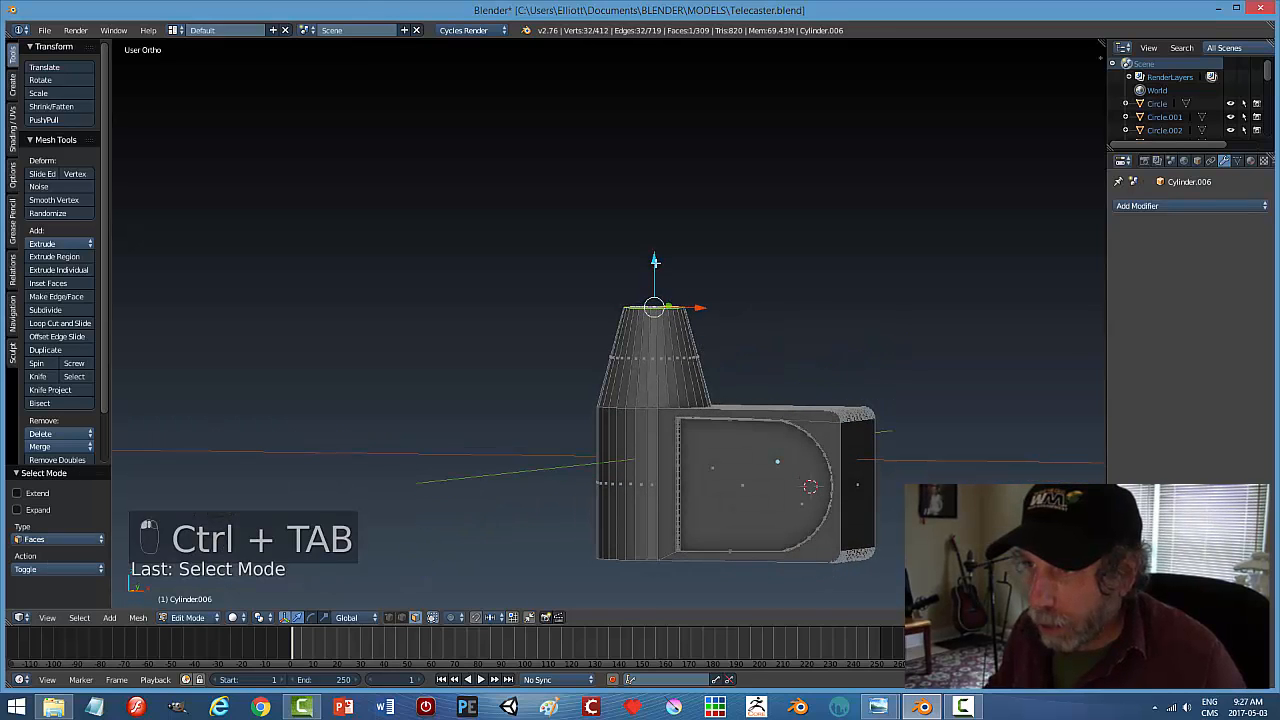
{"action": "left_click_drag", "start_coordinate": [655, 262], "coordinate": [655, 226]}
{"action": "scroll", "coordinate": [751, 400], "scroll_direction": "up", "scroll_amount": 3}
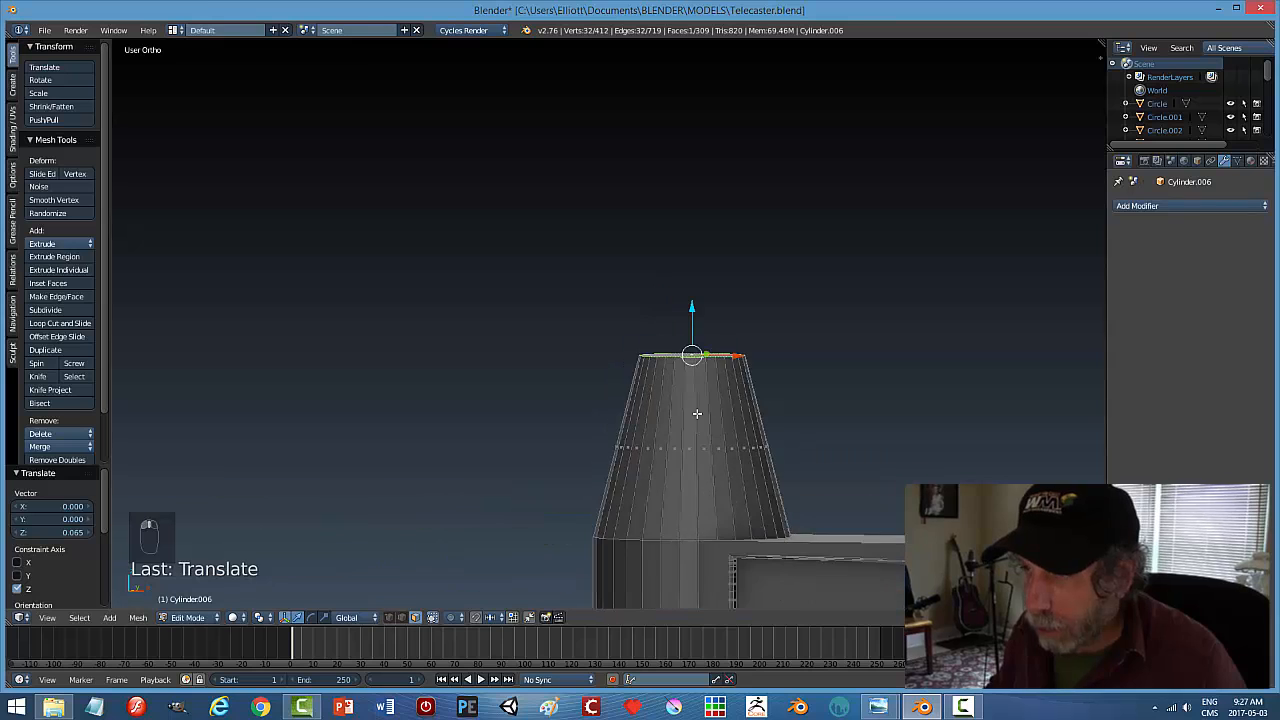
{"action": "middle_click_drag", "start_coordinate": [697, 413], "coordinate": [680, 320], "text": "shift"}
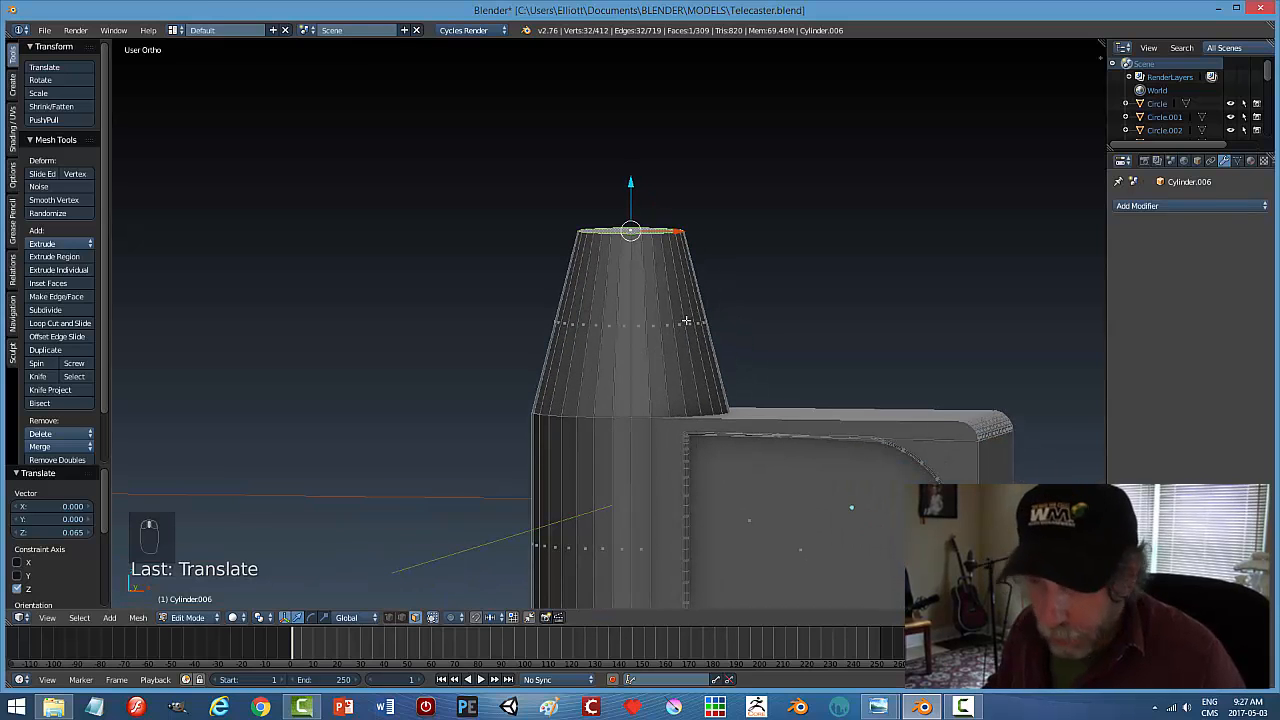
Extrude the cone's top face in place and scale it slightly inward, and extrude it again 0.017 up along Z
{"action": "key", "text": "e"}
{"action": "right_click", "coordinate": [697, 319]}
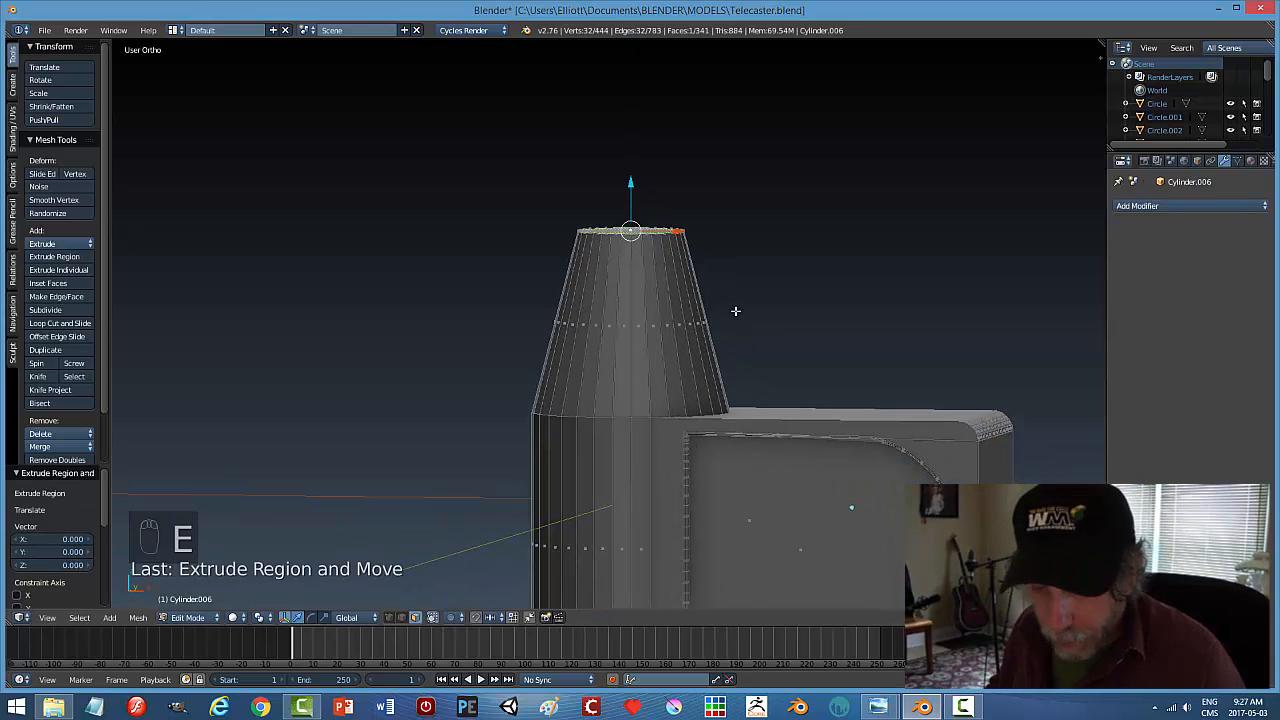
{"action": "key", "text": "s"}
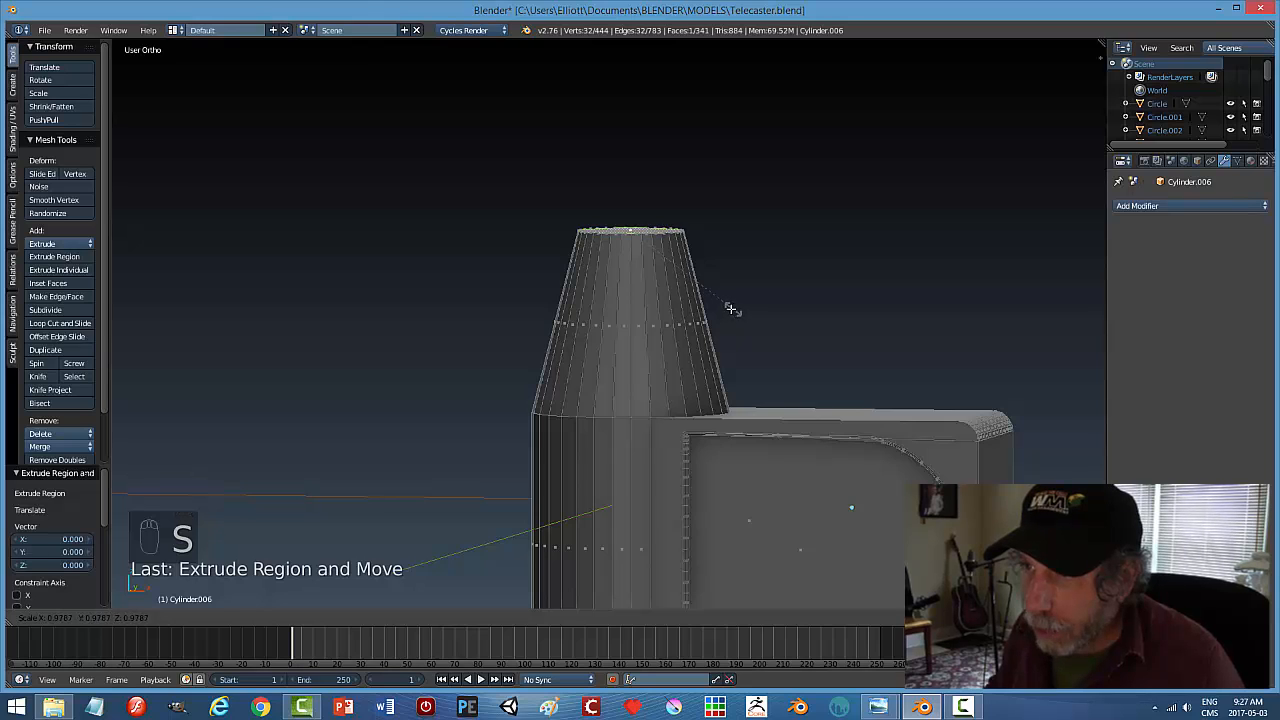
{"action": "left_click", "coordinate": [727, 310]}
{"action": "key", "text": "e"}
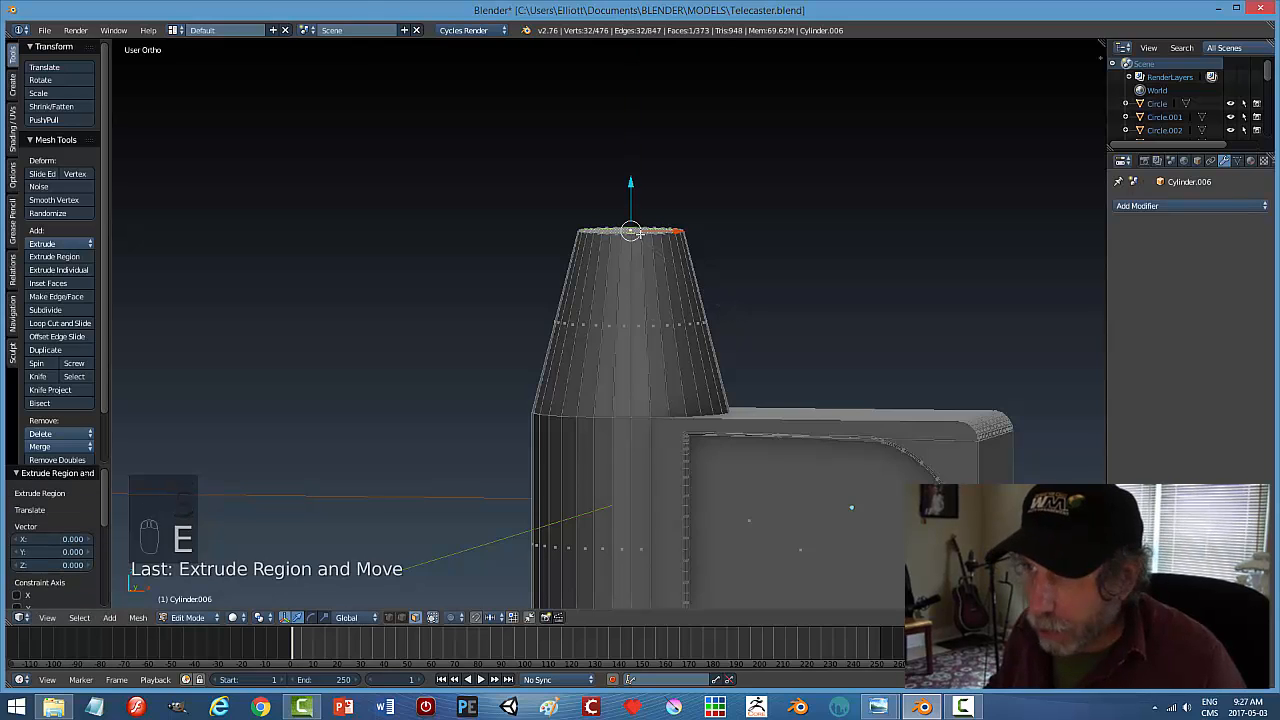
{"action": "left_click", "coordinate": [632, 181]}
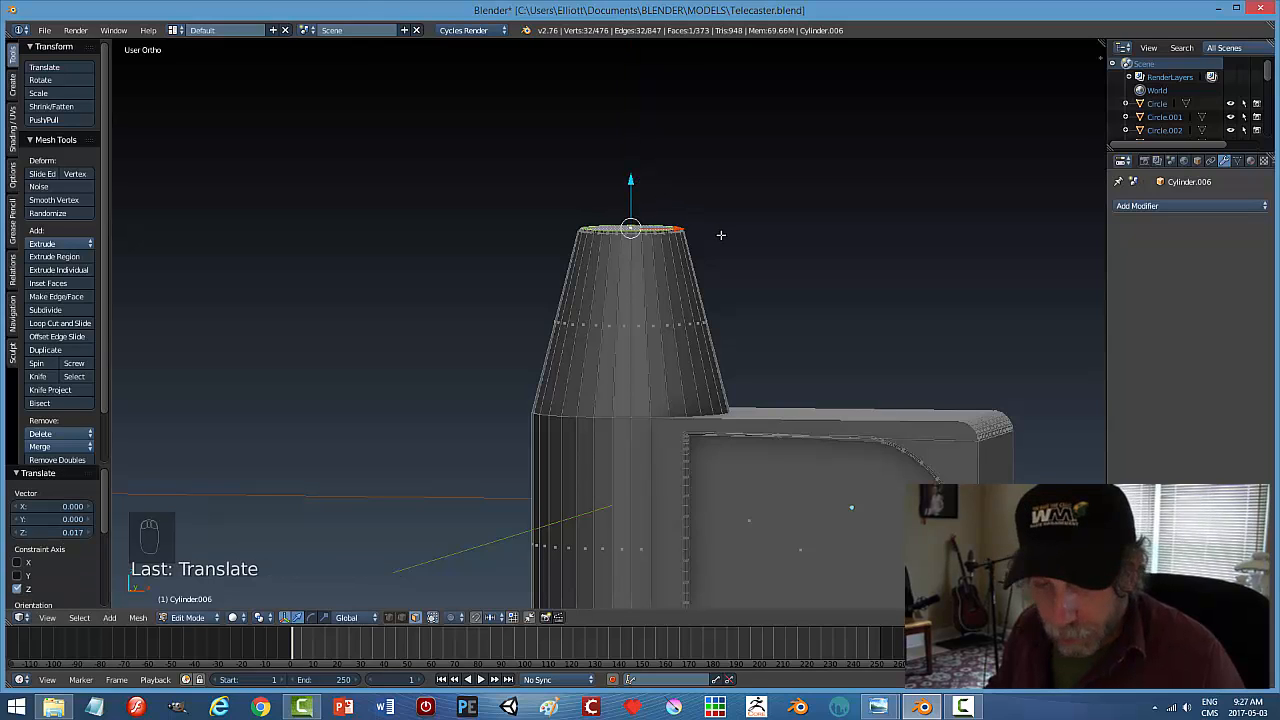
Extrude the cone's narrowed top face in place, scale it slightly outward, and extrude it upward along Z to form the collar
{"action": "key", "text": "e"}
{"action": "right_click", "coordinate": [721, 236]}
{"action": "key", "text": "s"}
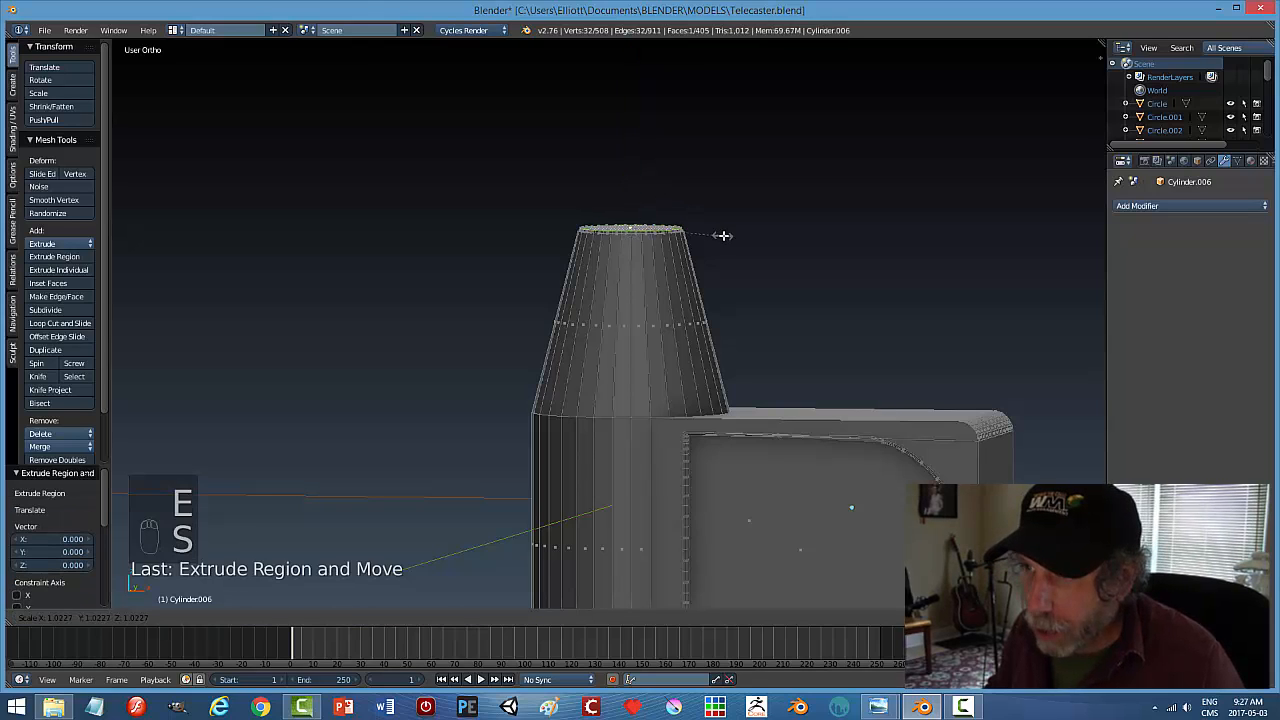
{"action": "left_click", "coordinate": [726, 237]}
{"action": "key", "text": "e"}
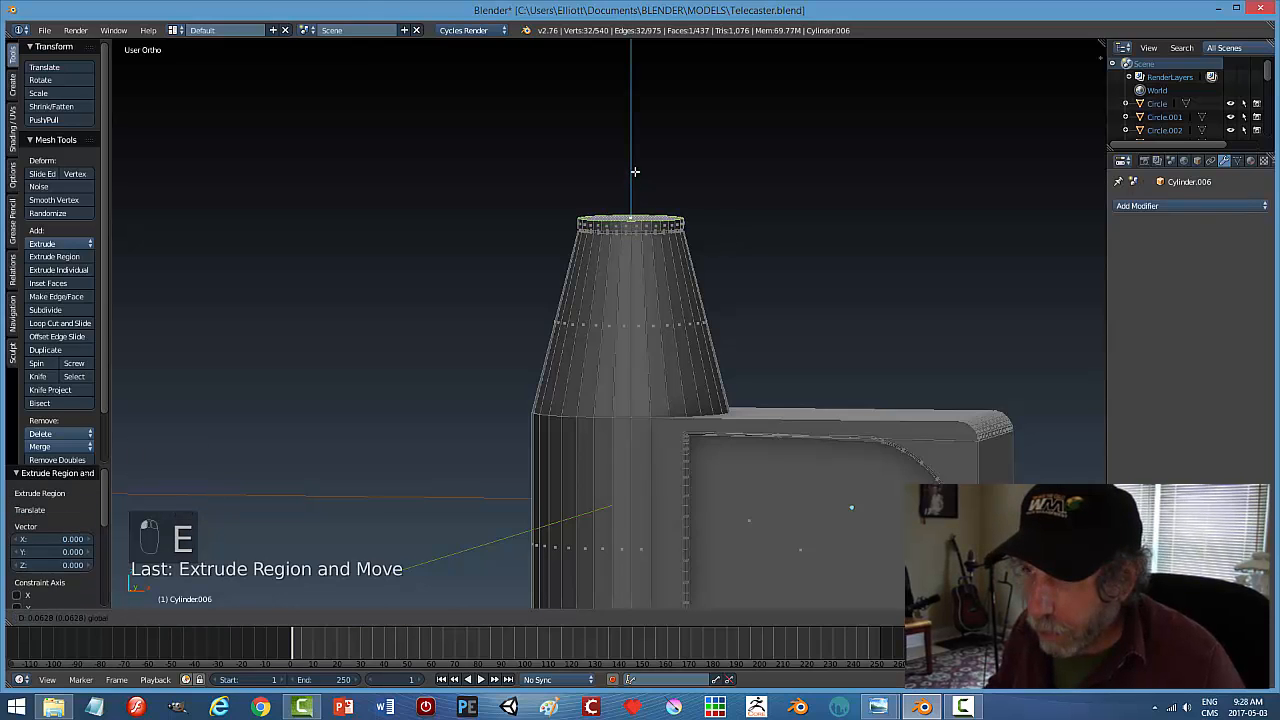
{"action": "left_click", "coordinate": [634, 170]}
{"action": "left_click_drag", "start_coordinate": [631, 170], "coordinate": [634, 165]}
{"action": "key", "text": "a"}
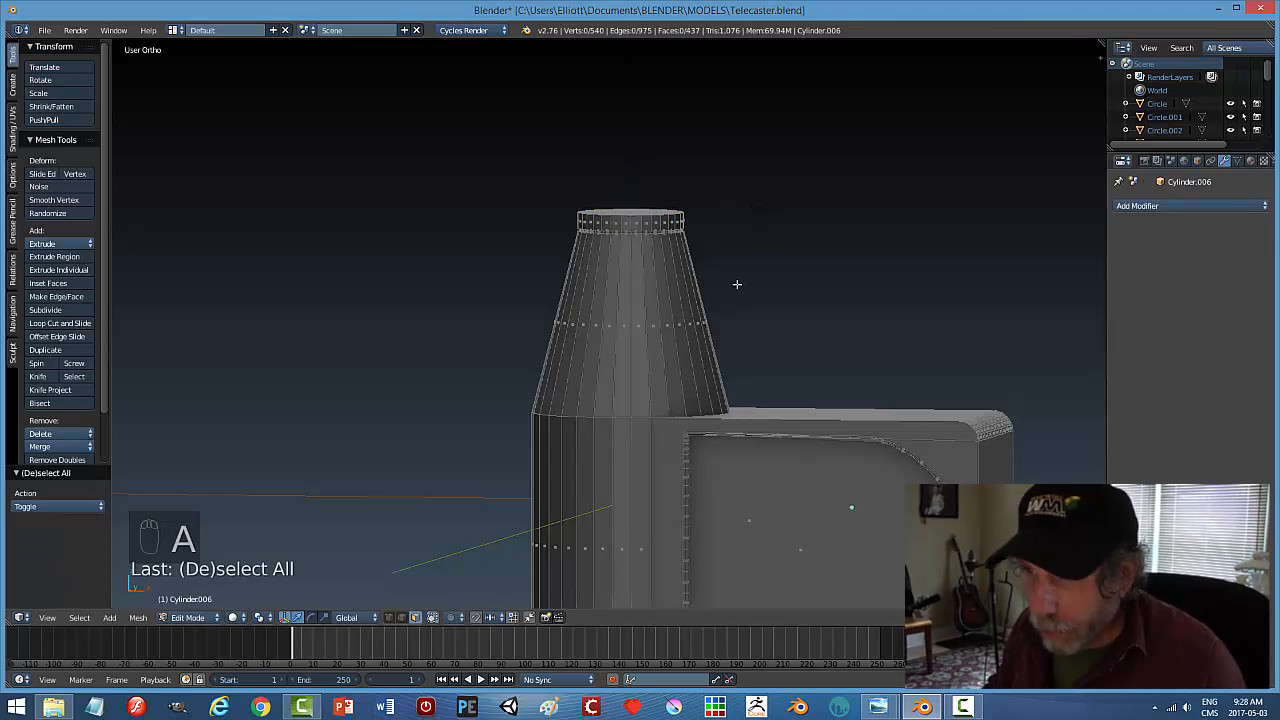
Select the edge loops around the collar's upper and lower rims and the cone's top rim, and bevel them by about 0.012
{"action": "scroll", "coordinate": [711, 331], "scroll_direction": "up", "scroll_amount": 1}
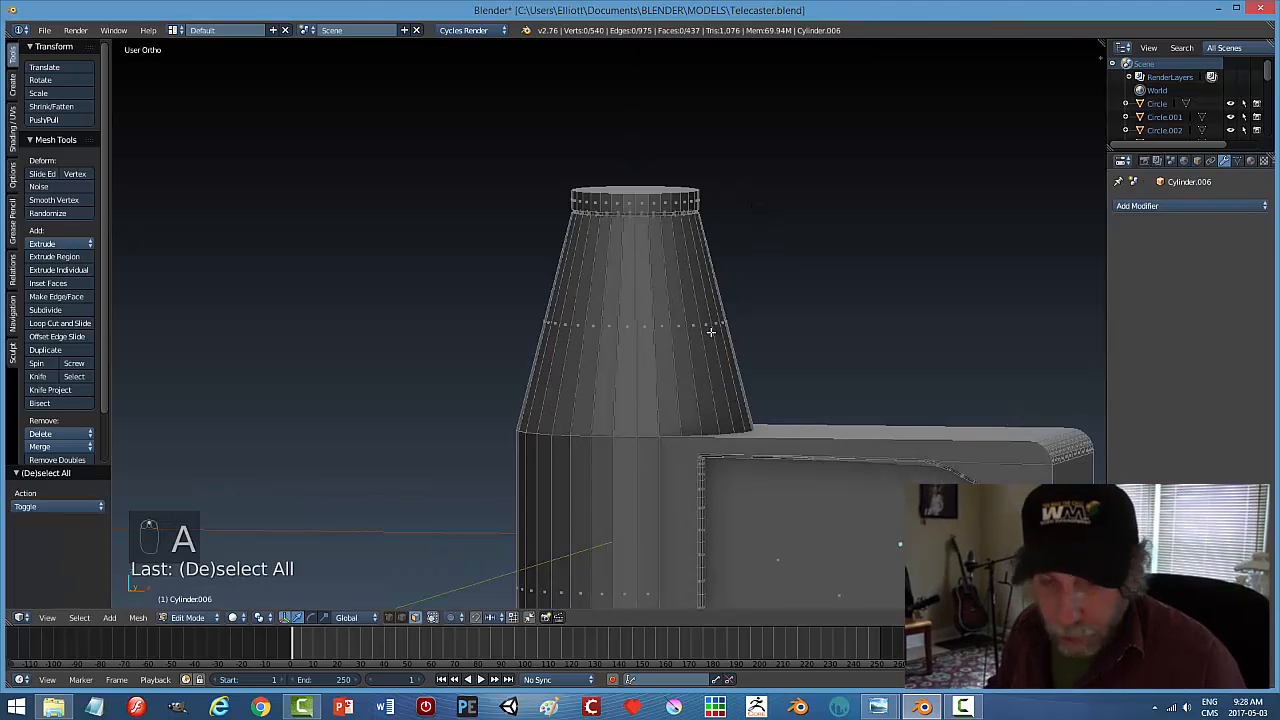
{"action": "key", "text": "ctrl+Tab"}
{"action": "left_click", "coordinate": [676, 318]}
{"action": "left_click", "coordinate": [658, 200], "text": "alt"}
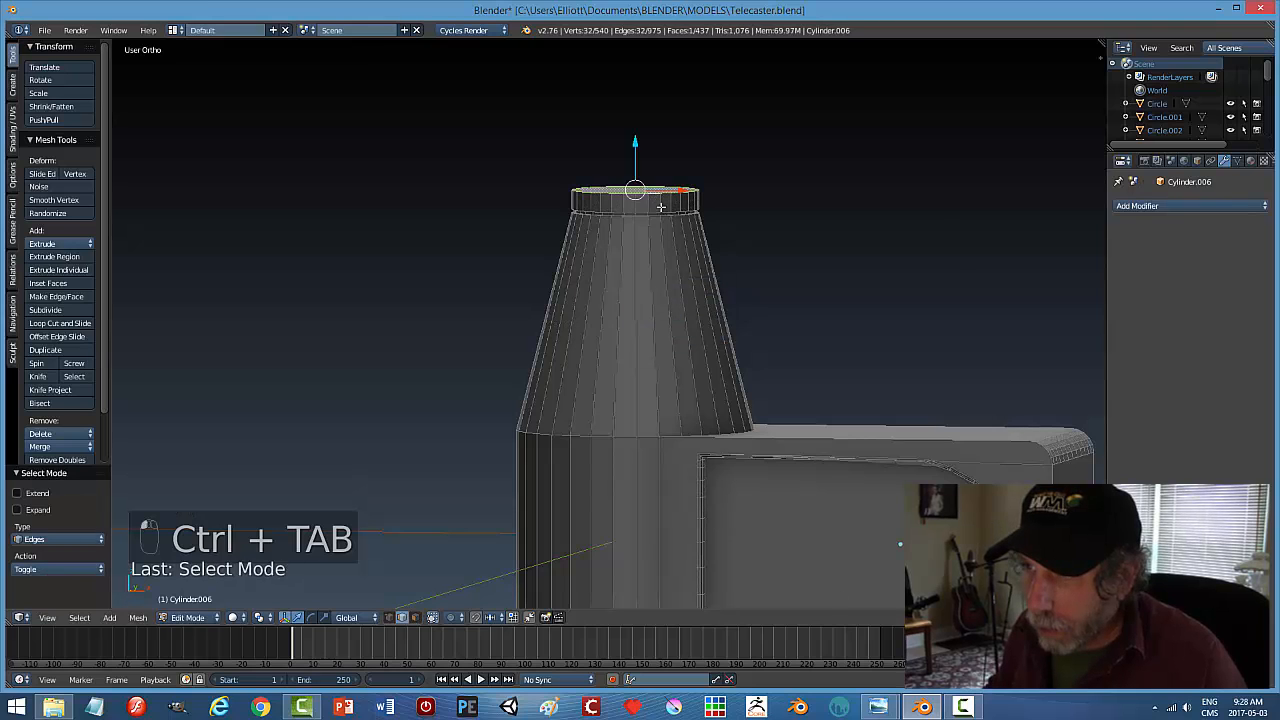
{"action": "scroll", "coordinate": [689, 277], "scroll_direction": "up", "scroll_amount": 3}
{"action": "scroll", "coordinate": [683, 274], "scroll_direction": "up", "scroll_amount": 2, "text": "shift"}
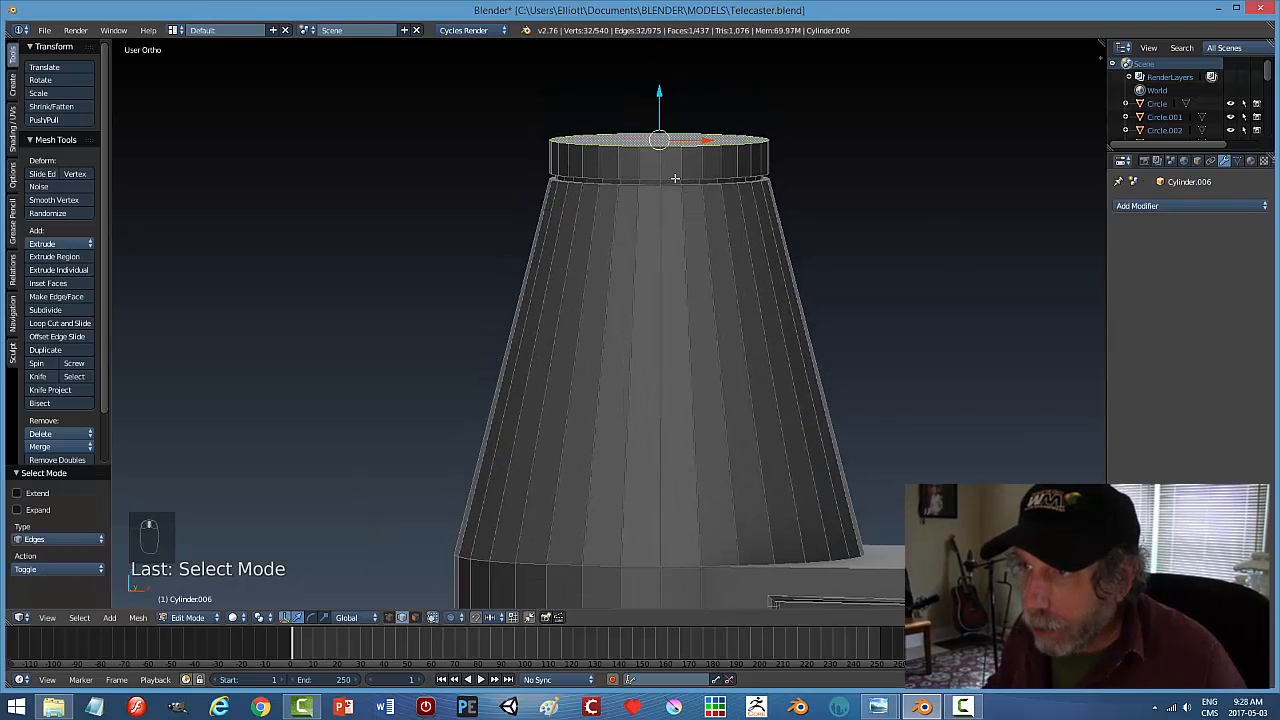
{"action": "left_click", "coordinate": [675, 178], "text": "alt+shift"}
{"action": "left_click", "coordinate": [700, 215], "text": "alt+shift"}
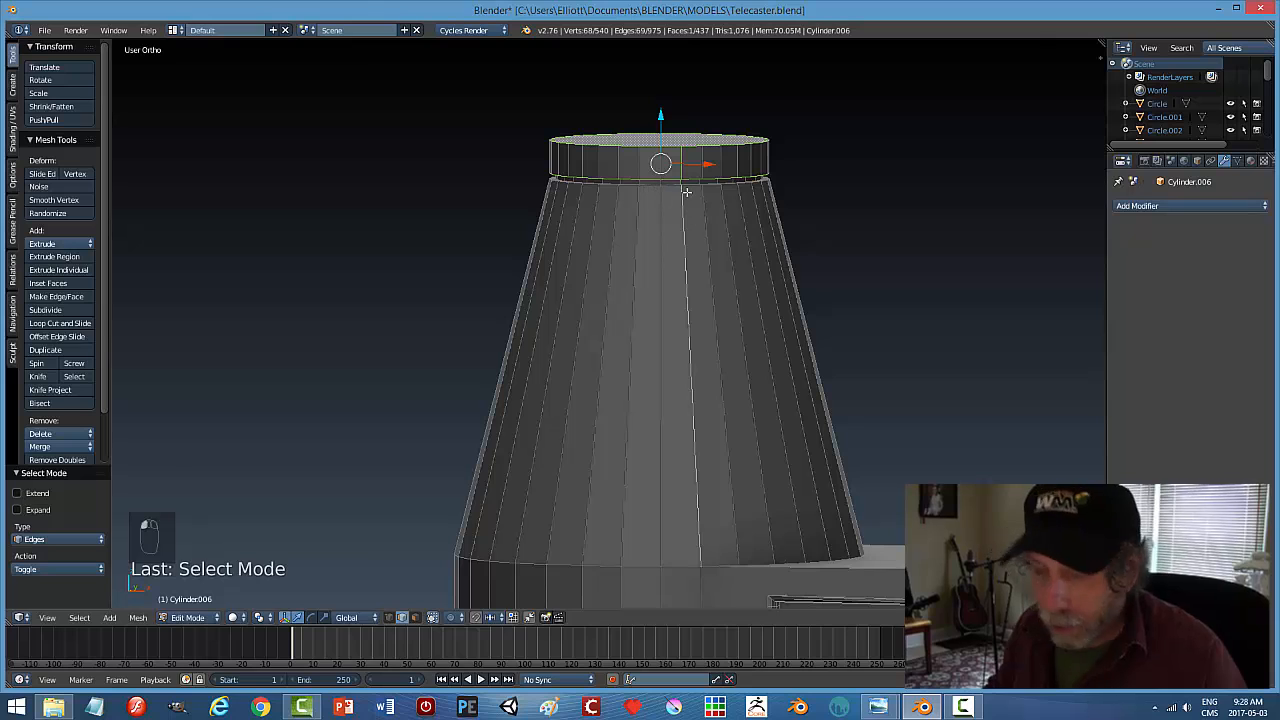
{"action": "key", "text": "ctrl+z"}
{"action": "left_click", "coordinate": [607, 186], "text": "alt+shift"}
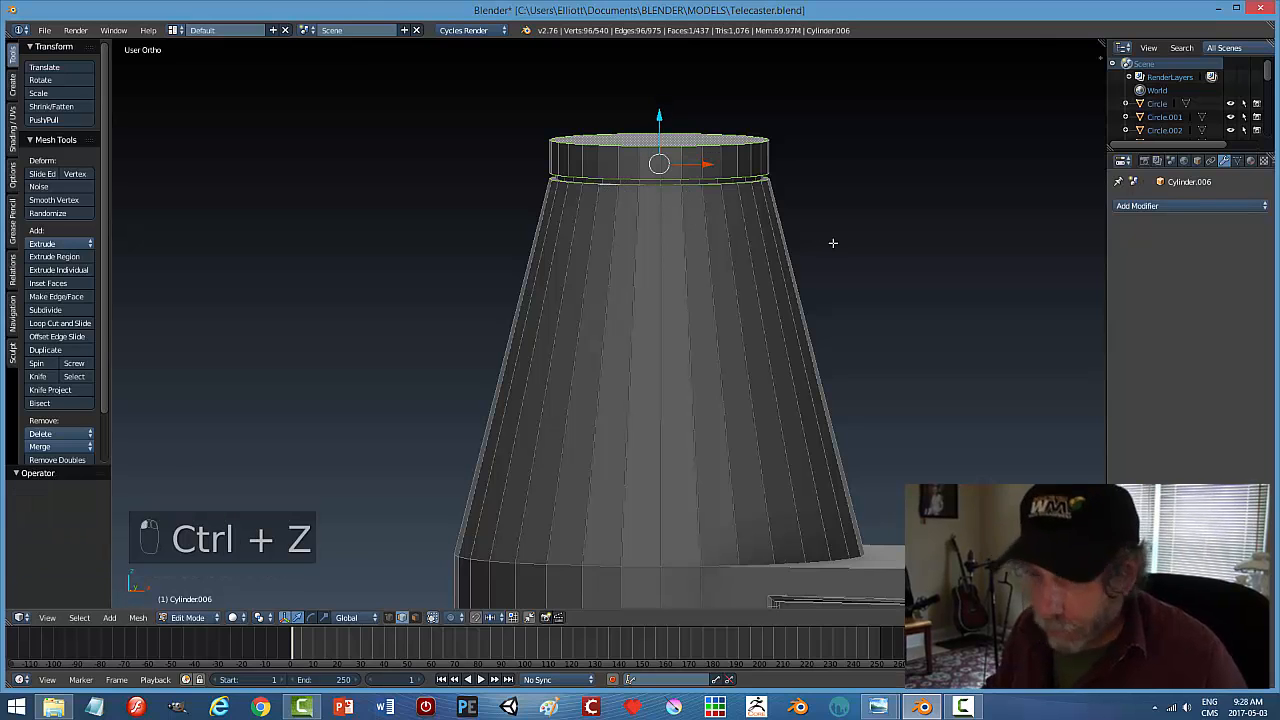
{"action": "key", "text": "ctrl+b"}
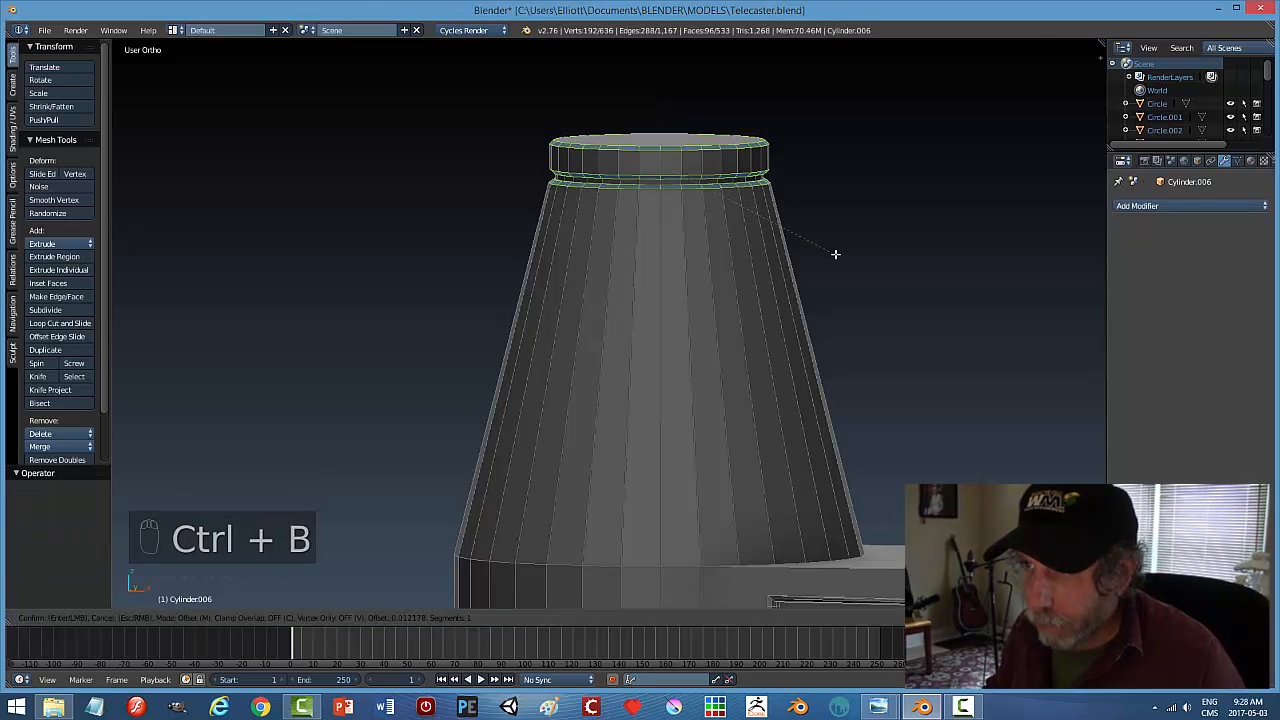
{"action": "left_click", "coordinate": [835, 254]}
{"action": "key", "text": "a"}
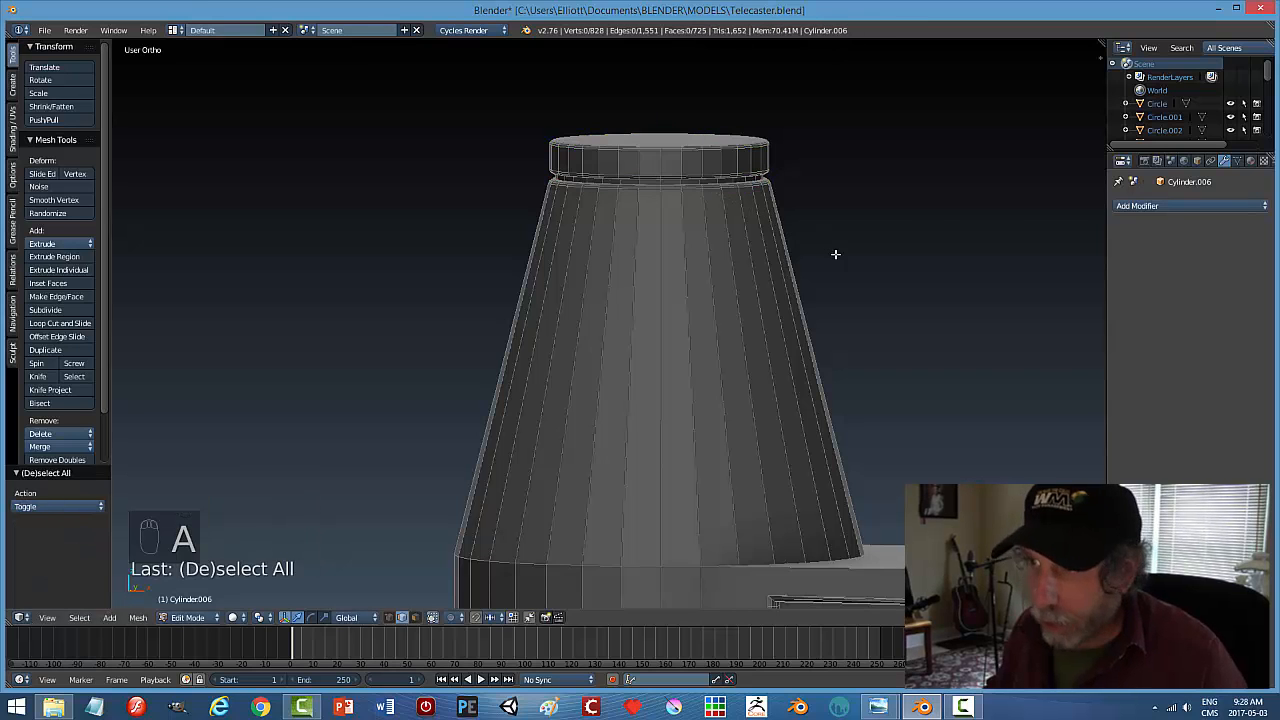
Shade the part smooth in Object Mode and enable Auto Smooth with a 20° angle
{"action": "key", "text": "Tab"}
{"action": "left_click", "coordinate": [757, 256]}
{"action": "scroll", "coordinate": [844, 278], "scroll_direction": "down", "scroll_amount": 3}
{"action": "middle_click_drag", "start_coordinate": [780, 272], "coordinate": [812, 278]}
{"action": "left_click", "coordinate": [41, 241]}
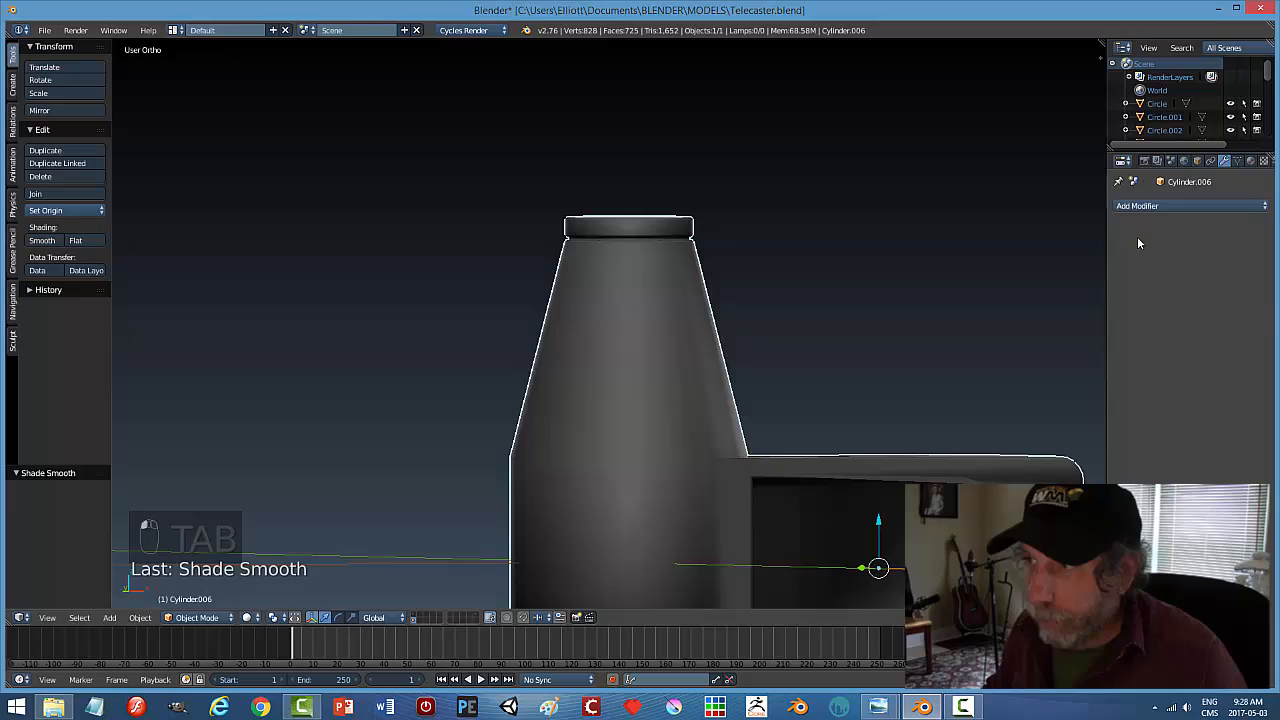
{"action": "left_click", "coordinate": [1237, 161]}
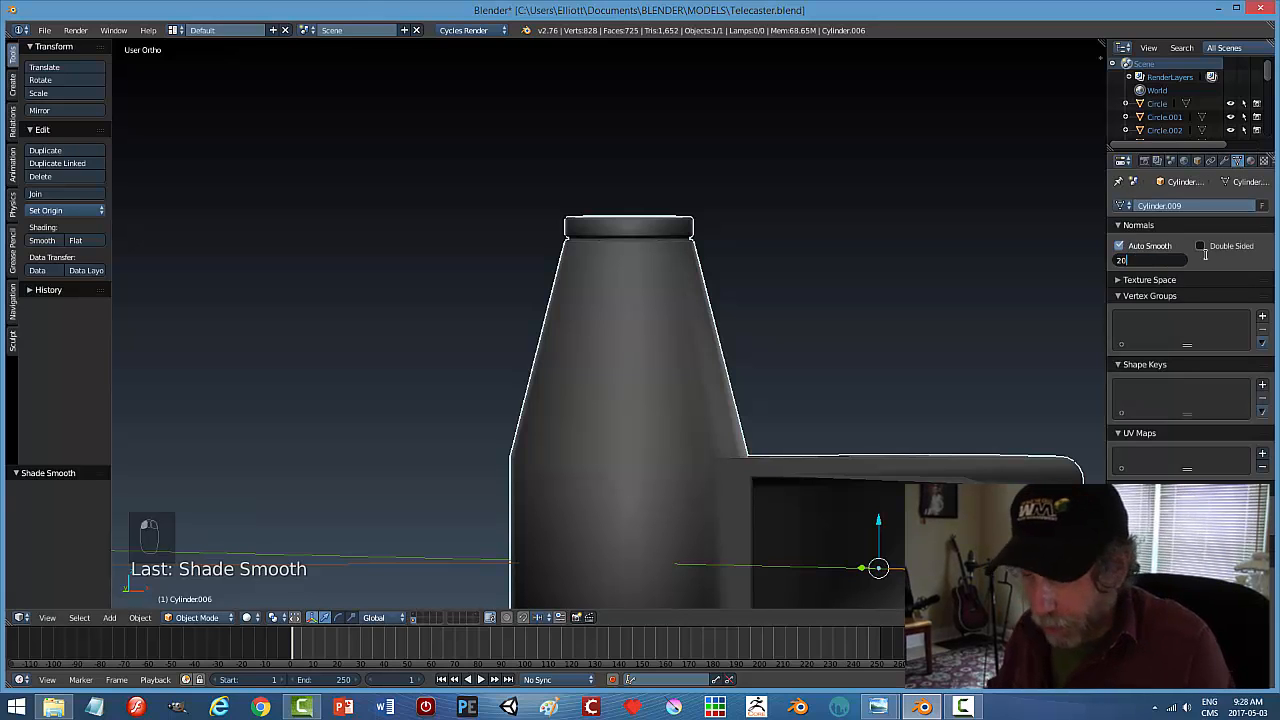
{"action": "key", "text": "Return"}
Snap the 3D cursor to the centre of the collar's top face and return to Object Mode
{"action": "scroll", "coordinate": [849, 372], "scroll_direction": "down", "scroll_amount": 4}
{"action": "middle_click_drag", "start_coordinate": [840, 382], "coordinate": [791, 393]}
{"action": "middle_click_drag", "start_coordinate": [677, 374], "coordinate": [631, 366]}
{"action": "key", "text": "Tab"}
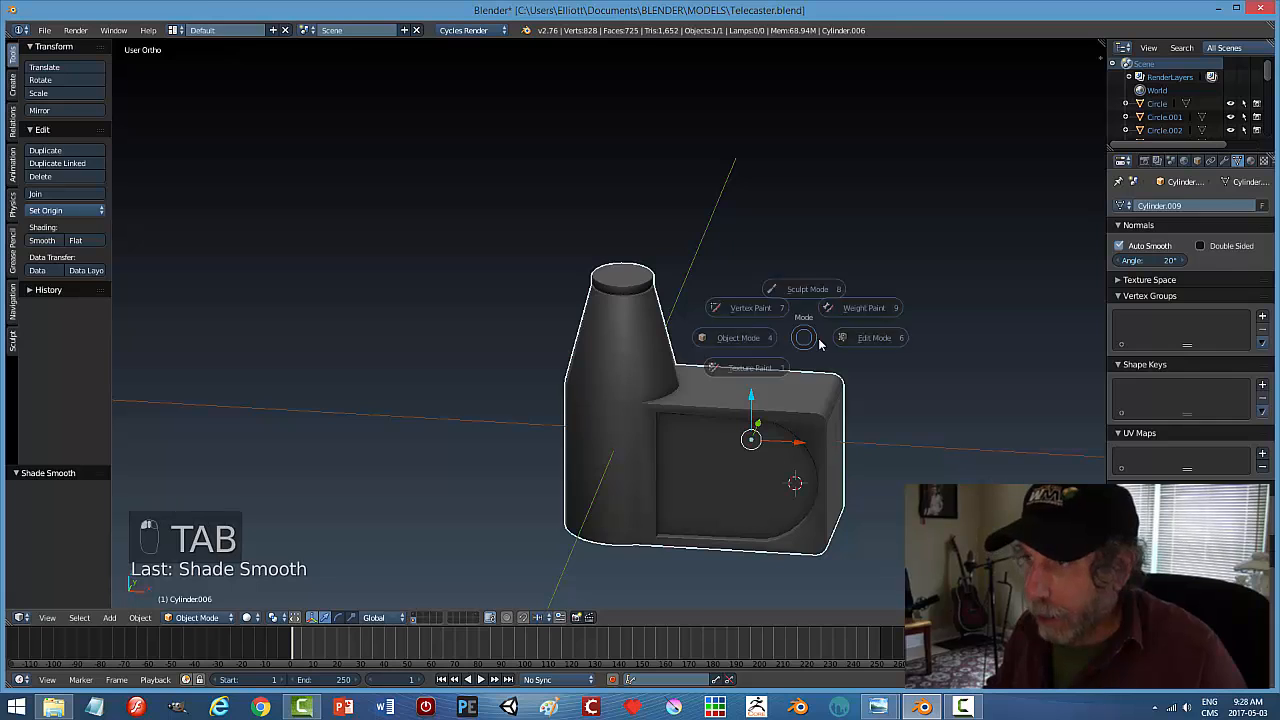
{"action": "key", "text": "ctrl+Tab"}
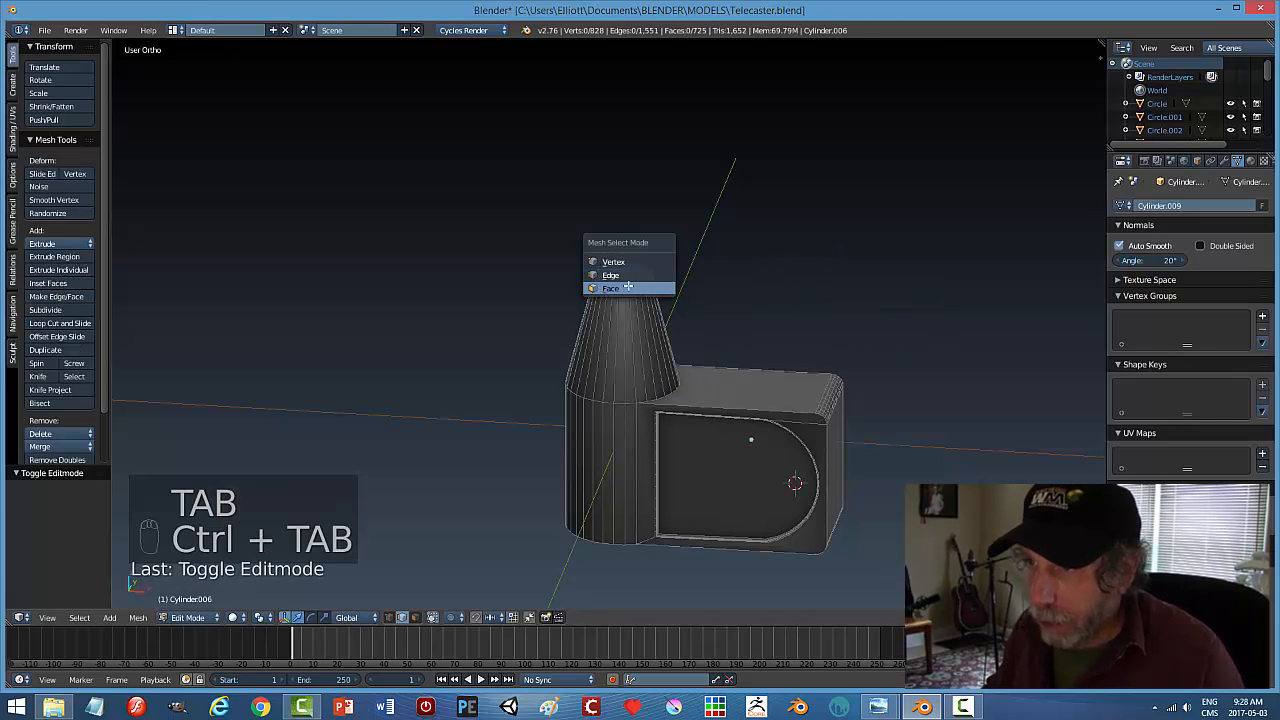
{"action": "left_click", "coordinate": [622, 288]}
{"action": "key", "text": "shift+s"}
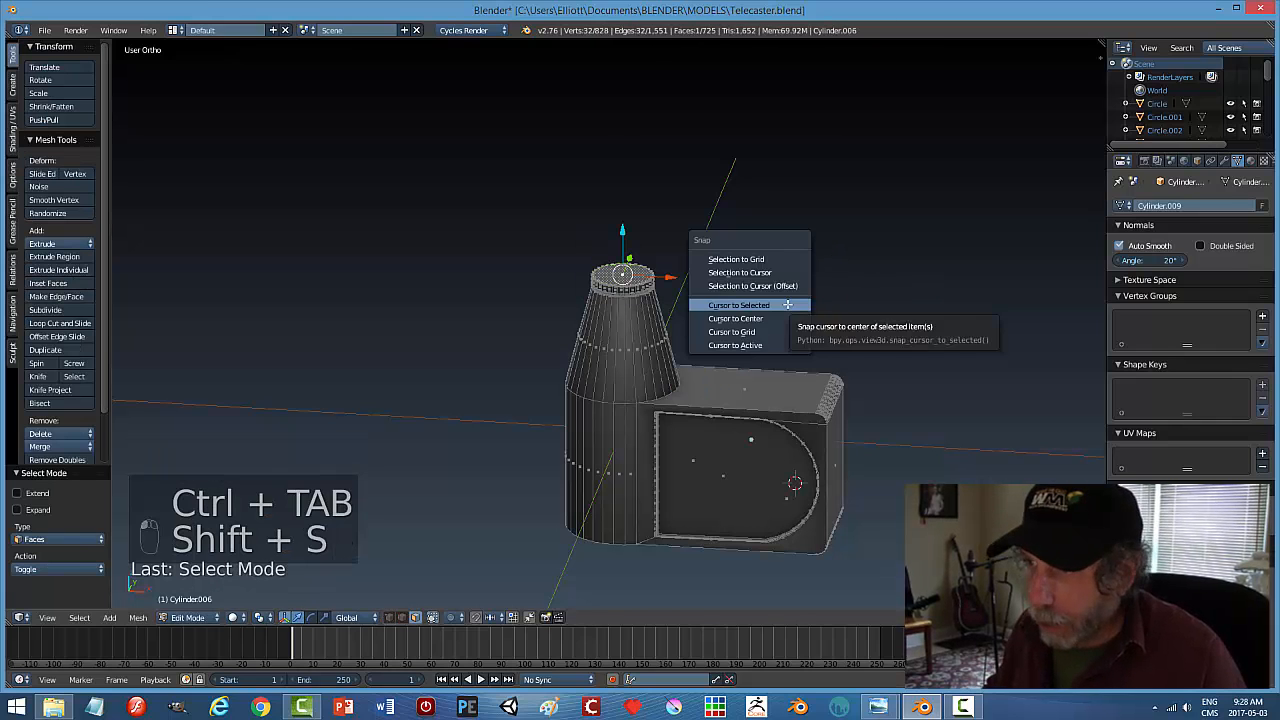
{"action": "left_click", "coordinate": [788, 305]}
{"action": "key", "text": "a"}
{"action": "key", "text": "Tab"}
{"action": "left_click", "coordinate": [686, 320]}
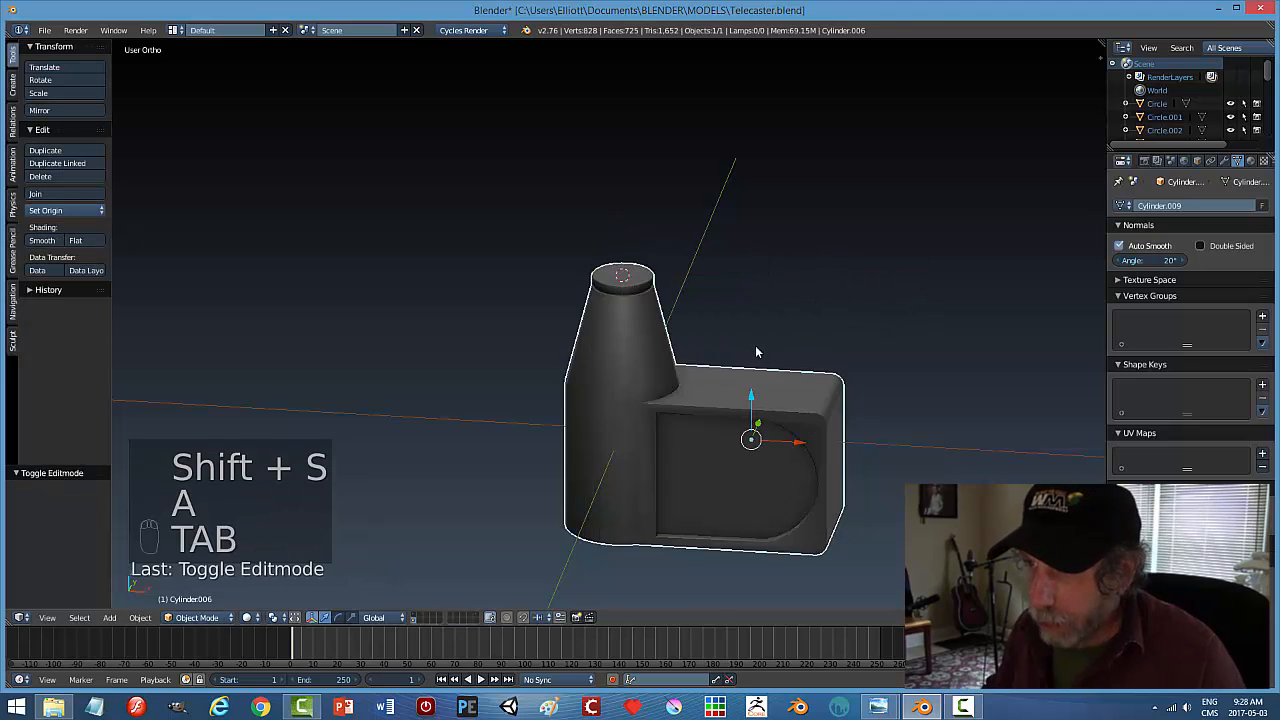
Add a cylinder mesh at the 3D cursor and set its vertex count to 6
{"action": "scroll", "coordinate": [756, 344], "scroll_direction": "down", "scroll_amount": 3}
{"action": "middle_click_drag", "start_coordinate": [756, 314], "coordinate": [765, 309]}
{"action": "key", "text": "shift+a"}
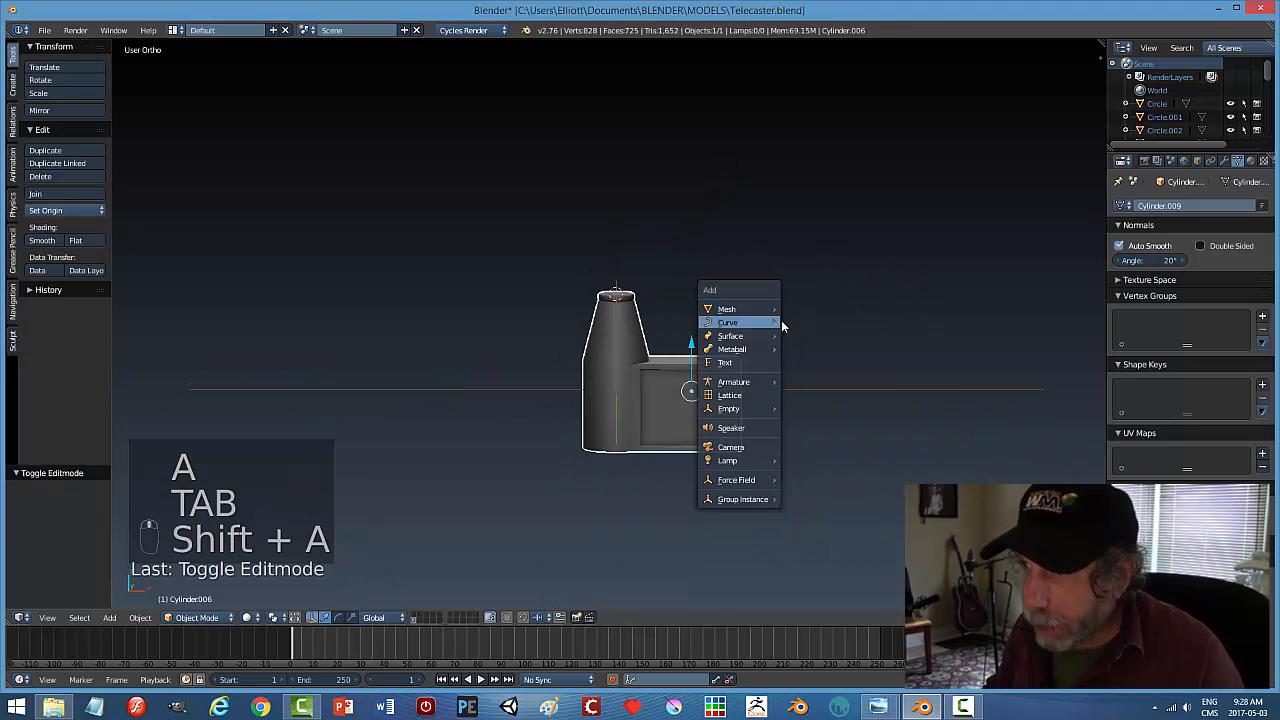
{"action": "mouse_move", "coordinate": [740, 309]}
{"action": "left_click", "coordinate": [812, 376]}
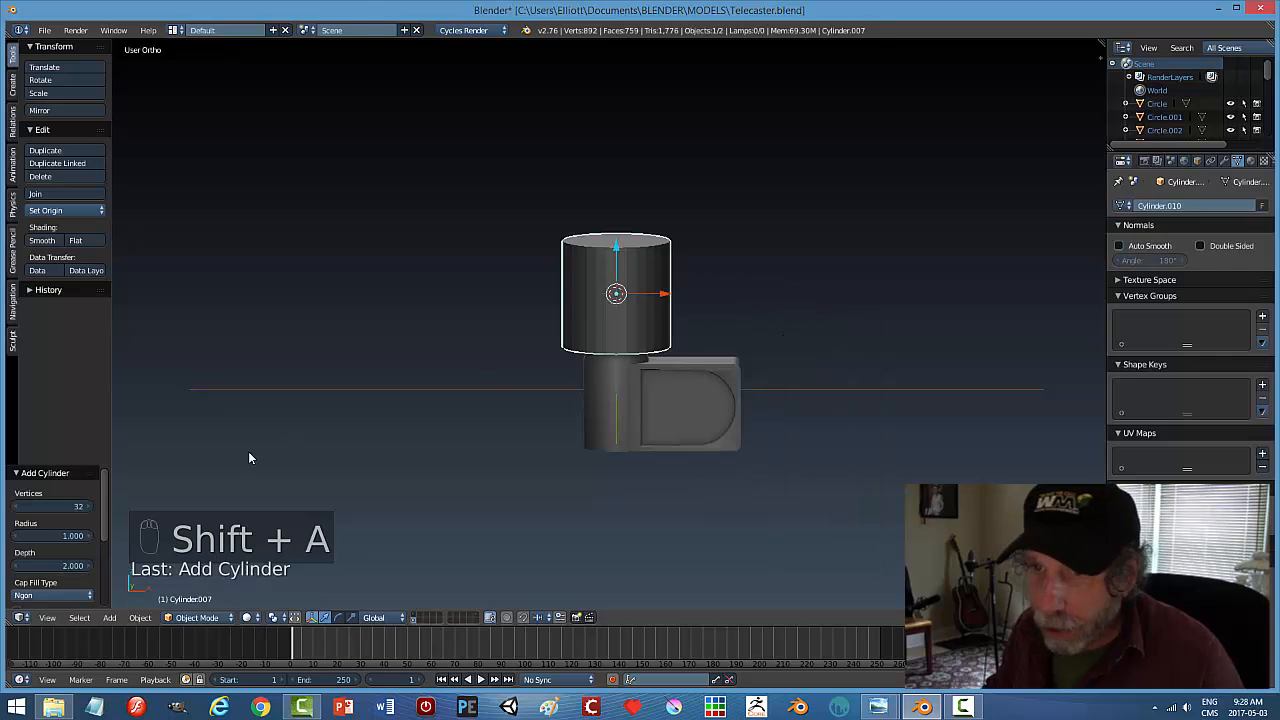
{"action": "left_click", "coordinate": [89, 507]}
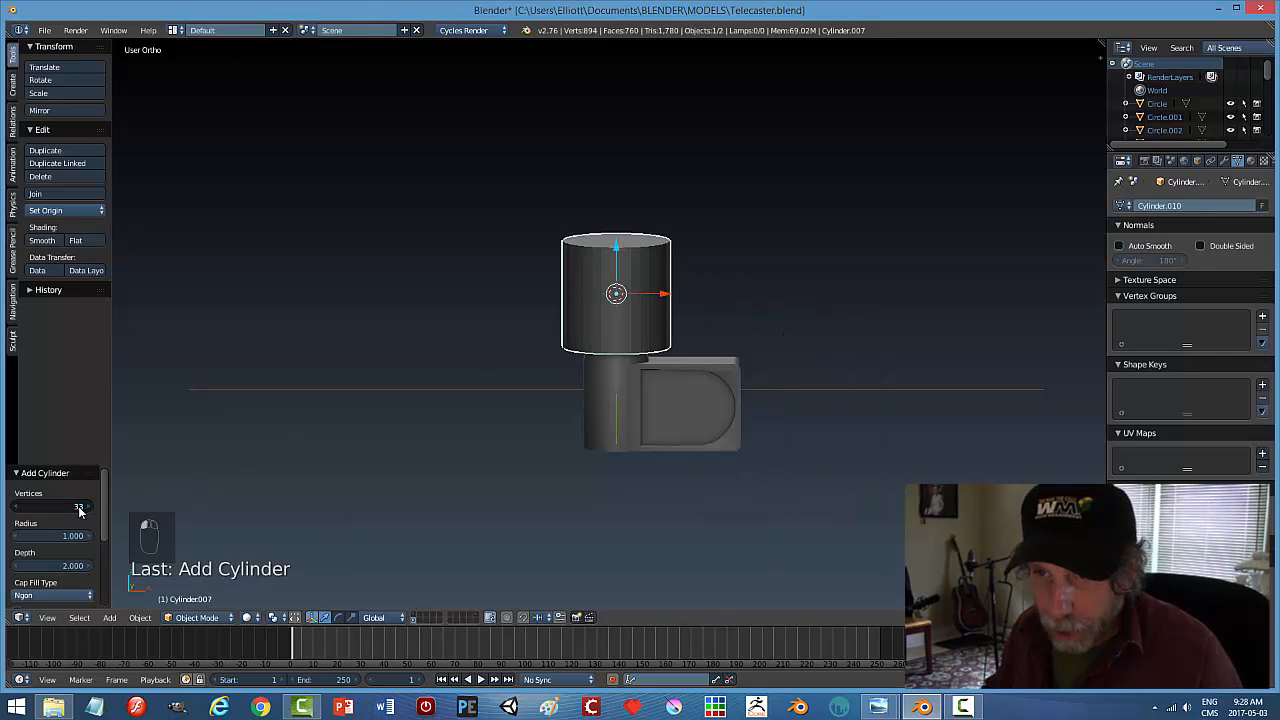
{"action": "key", "text": "Return"}
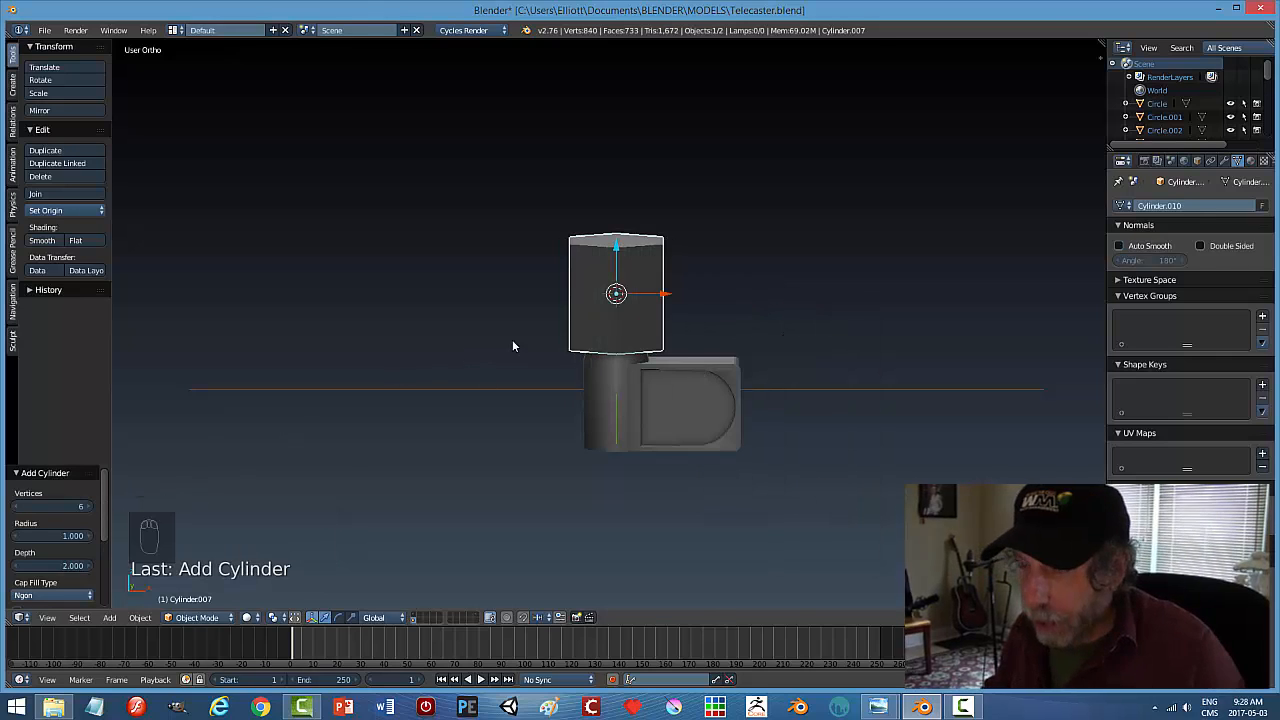
Scale the hexagonal cylinder to 0.294 along Z and rotate it 90° about X so it stands upright
{"action": "middle_click_drag", "start_coordinate": [690, 329], "coordinate": [660, 358]}
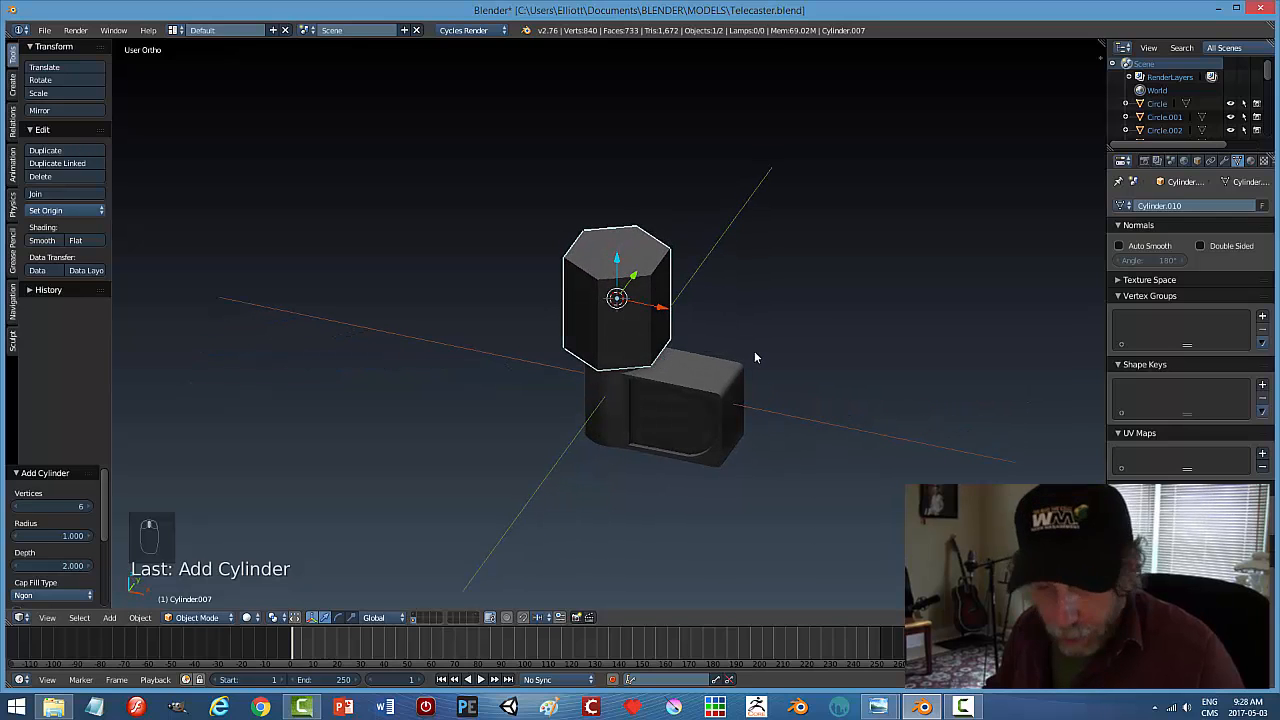
{"action": "key", "text": "s"}
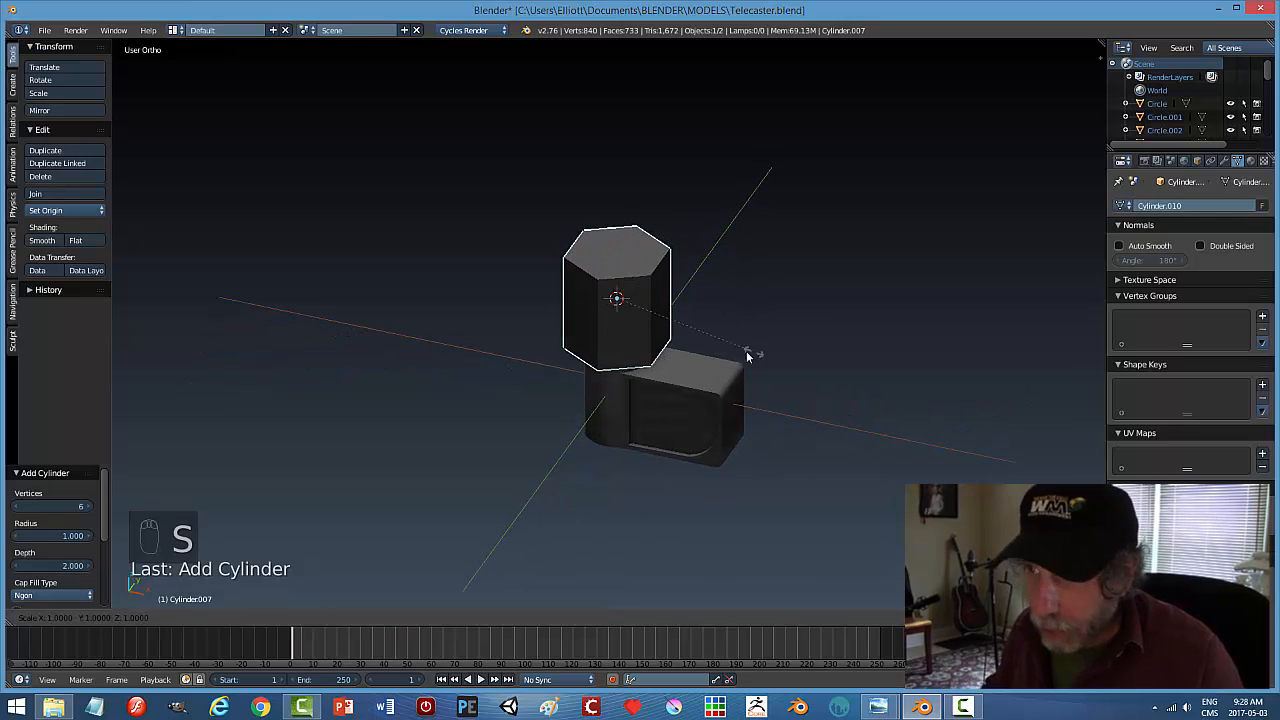
{"action": "key", "text": "z"}
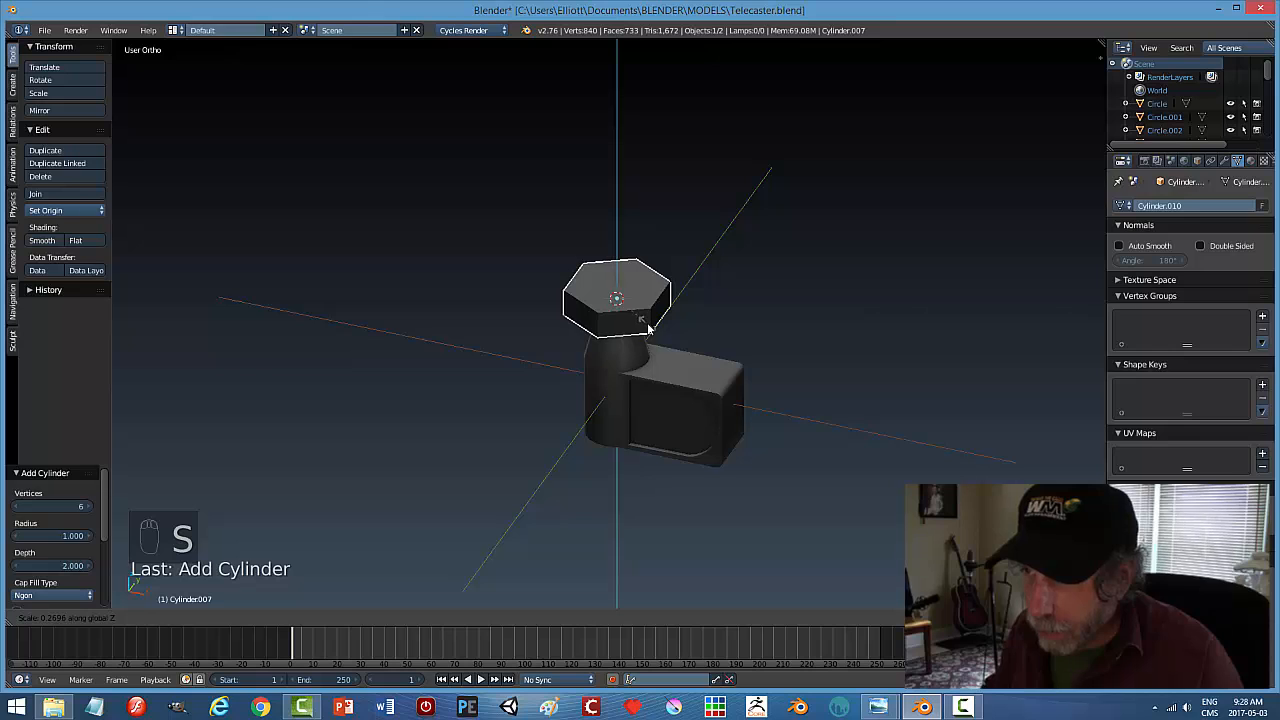
{"action": "left_click", "coordinate": [648, 334]}
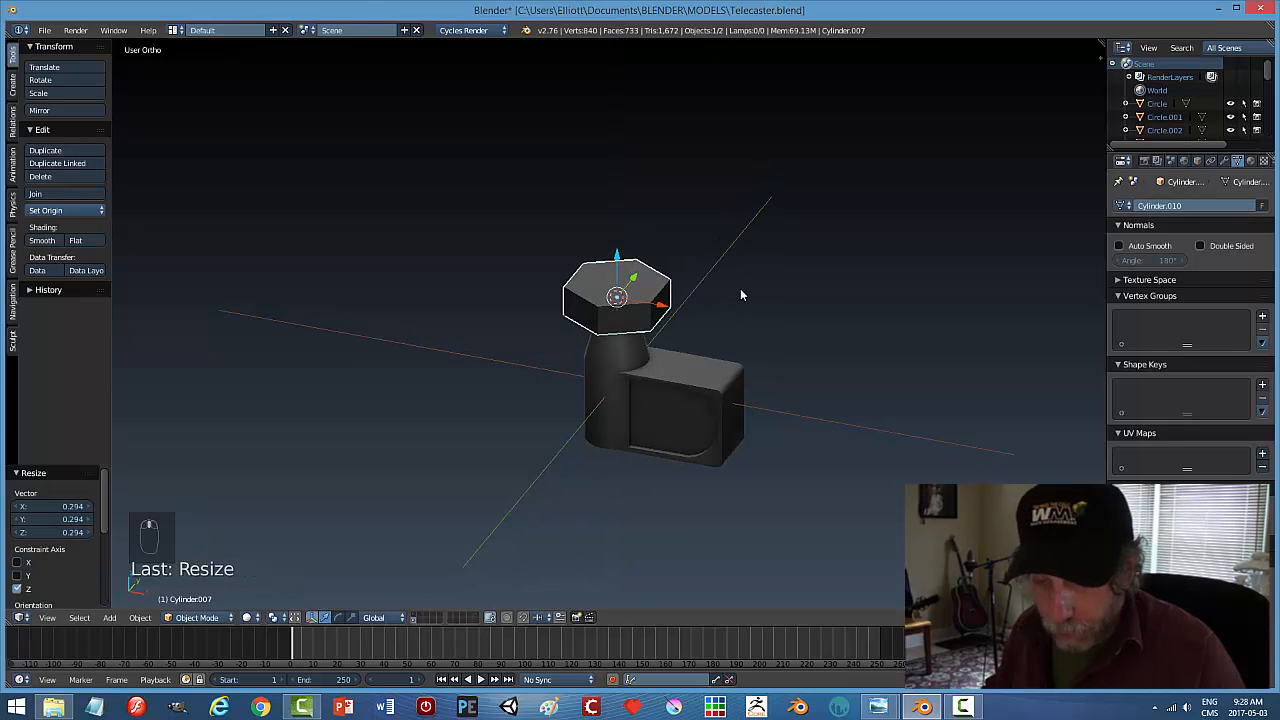
{"action": "type", "text": "rx90"}
{"action": "key", "text": "Return"}
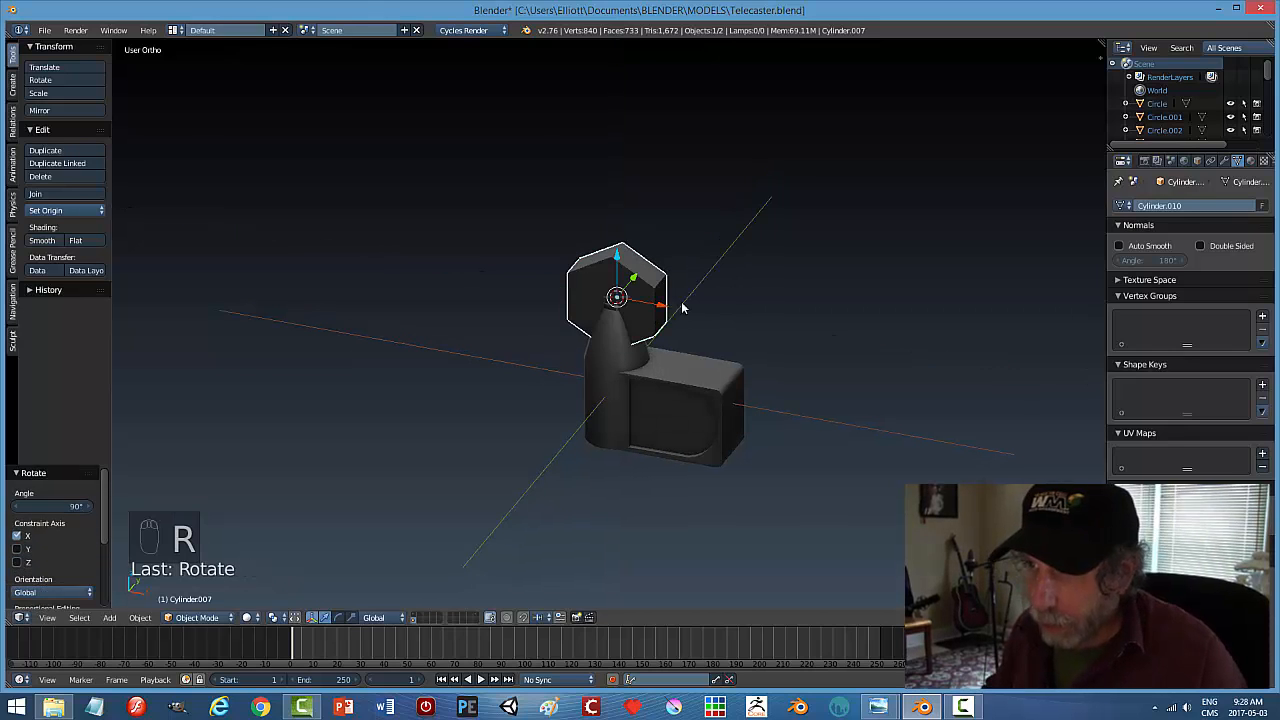
Raise the hexagonal cylinder 1.002 along Z above the collar, then scale it by 1.321 along X and 0.893 along Z
{"action": "left_click_drag", "start_coordinate": [620, 255], "coordinate": [620, 209]}
{"action": "key", "text": "KP_1"}
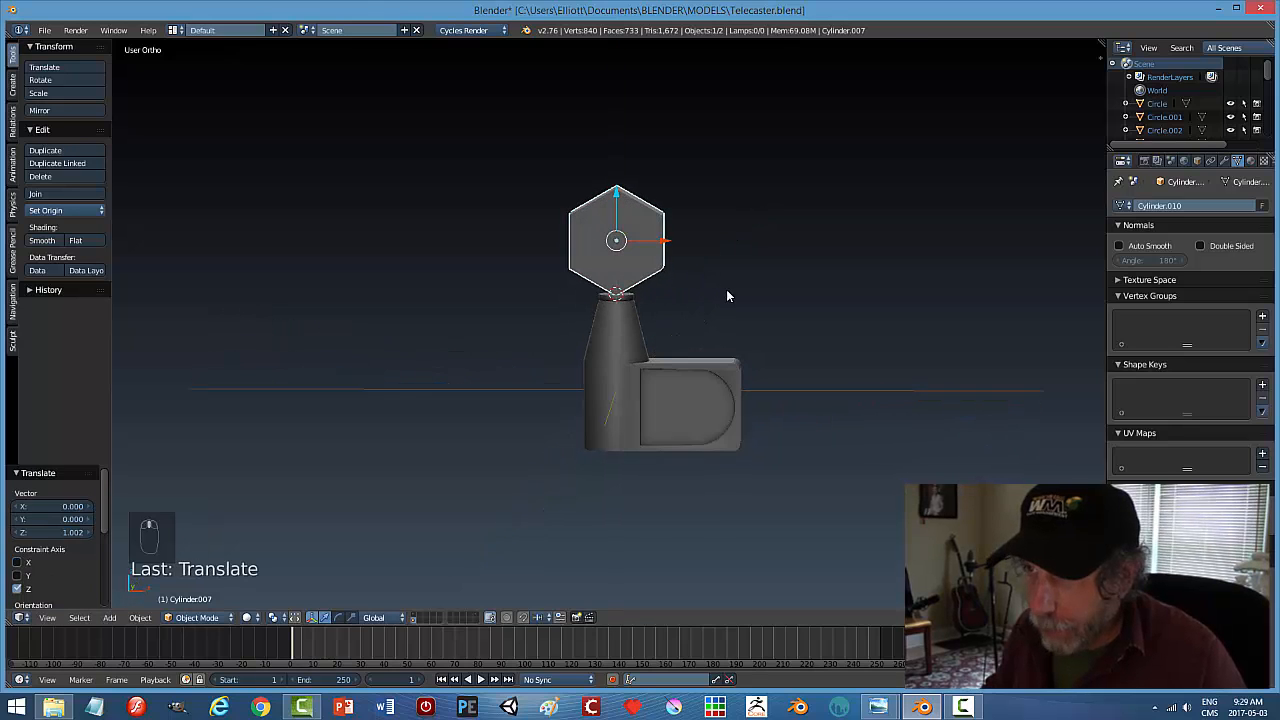
{"action": "key", "text": "s"}
{"action": "key", "text": "x"}
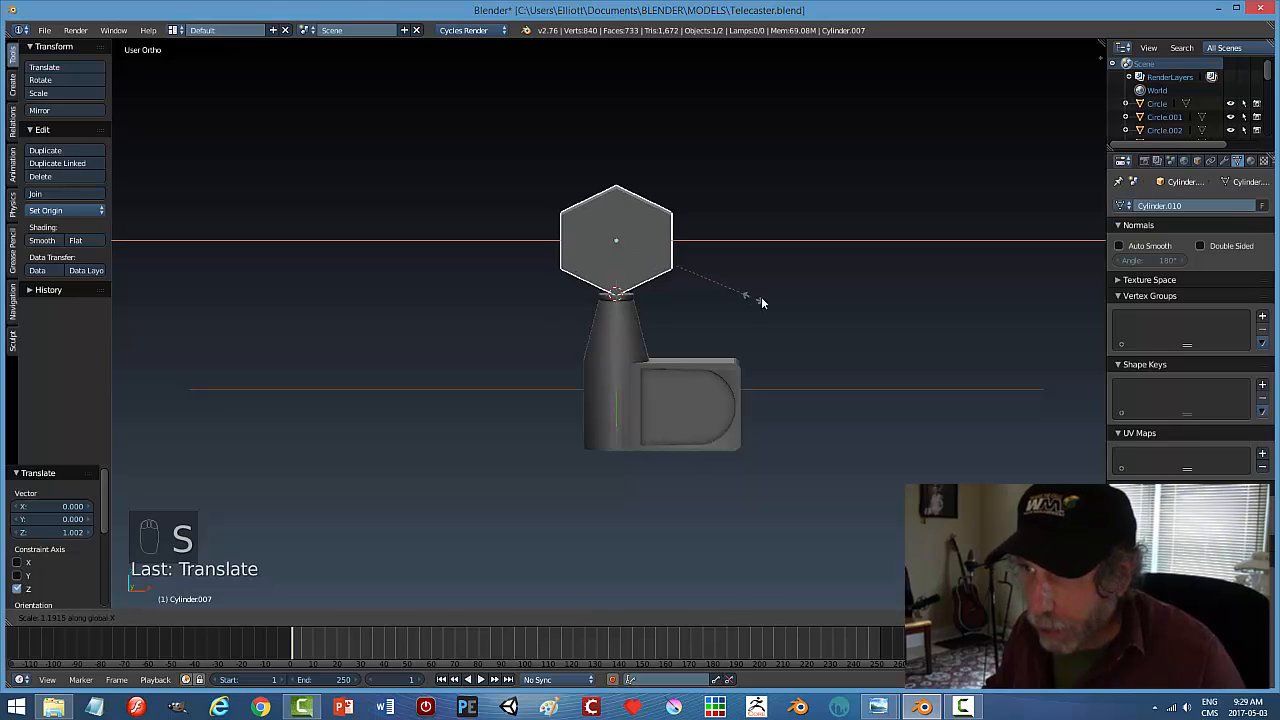
{"action": "left_click", "coordinate": [770, 297]}
{"action": "key", "text": "s"}
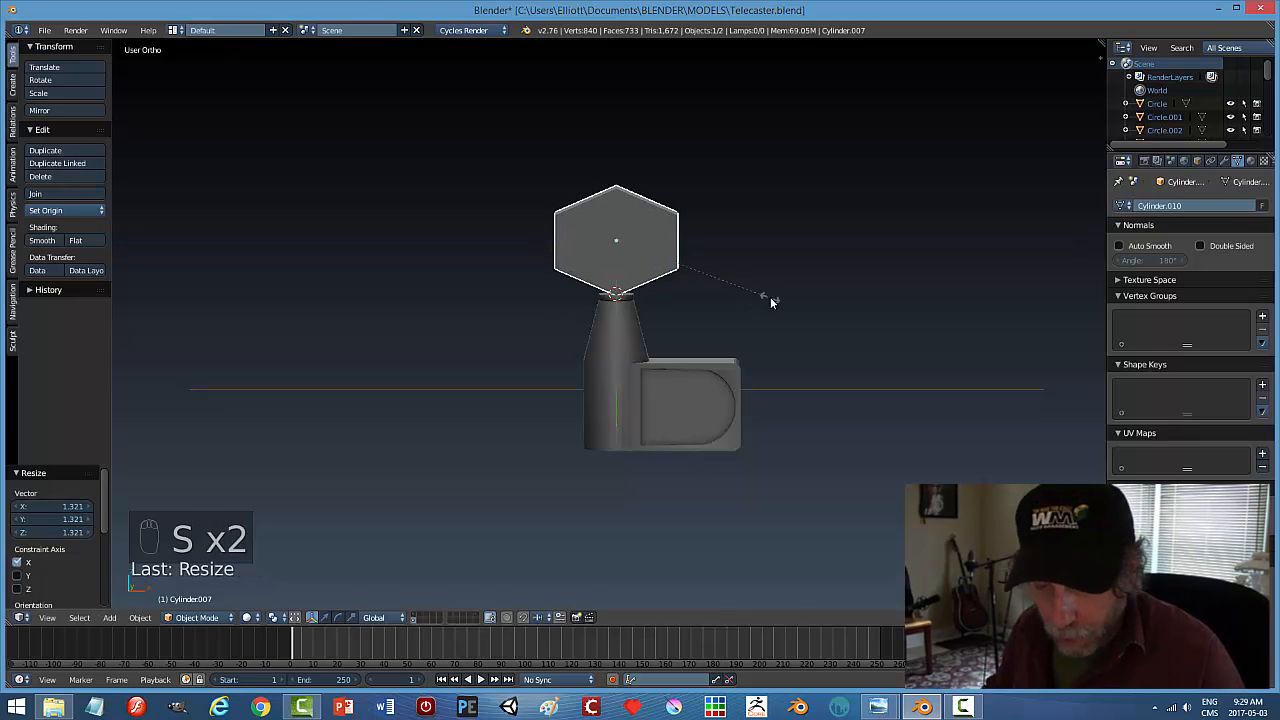
{"action": "key", "text": "z"}
{"action": "left_click", "coordinate": [754, 289]}
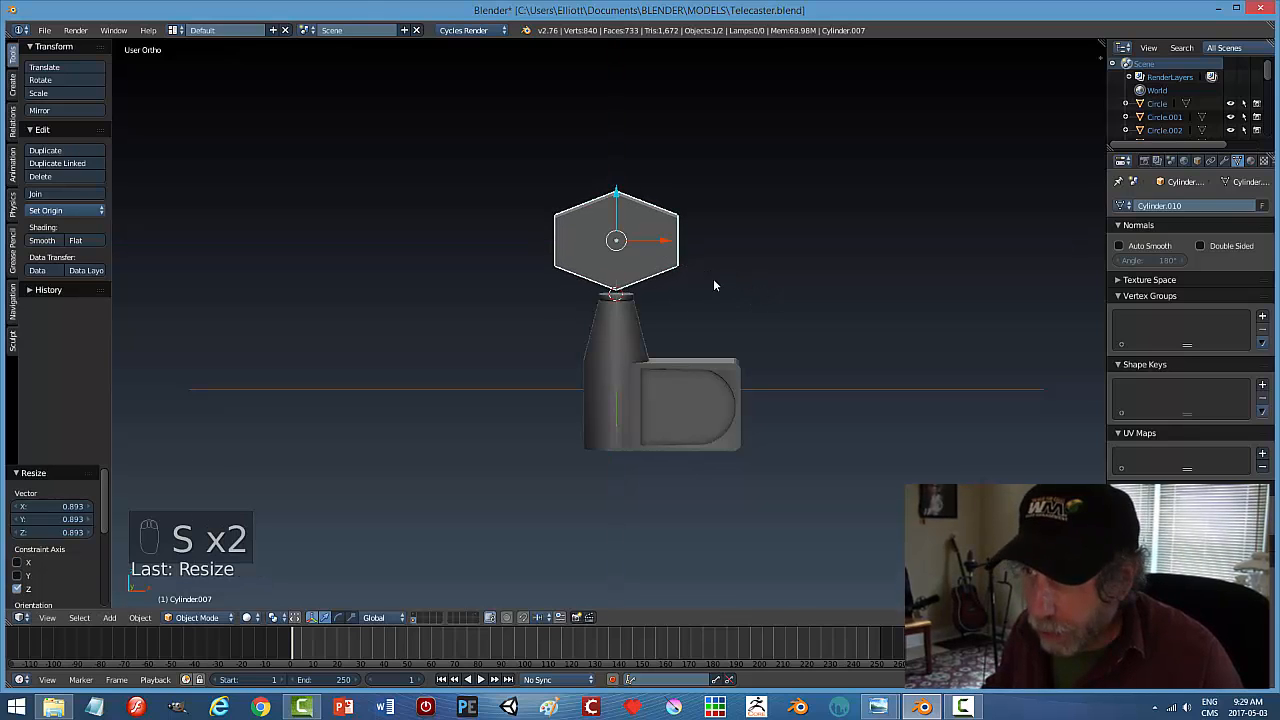
Lower the hexagonal cylinder 0.125 along Z onto the collar and scale it slightly thinner along Y
{"action": "left_click_drag", "start_coordinate": [616, 191], "coordinate": [617, 205]}
{"action": "middle_click_drag", "start_coordinate": [850, 280], "coordinate": [732, 325]}
{"action": "scroll", "coordinate": [700, 315], "scroll_direction": "up", "scroll_amount": 3}
{"action": "key", "text": "s"}
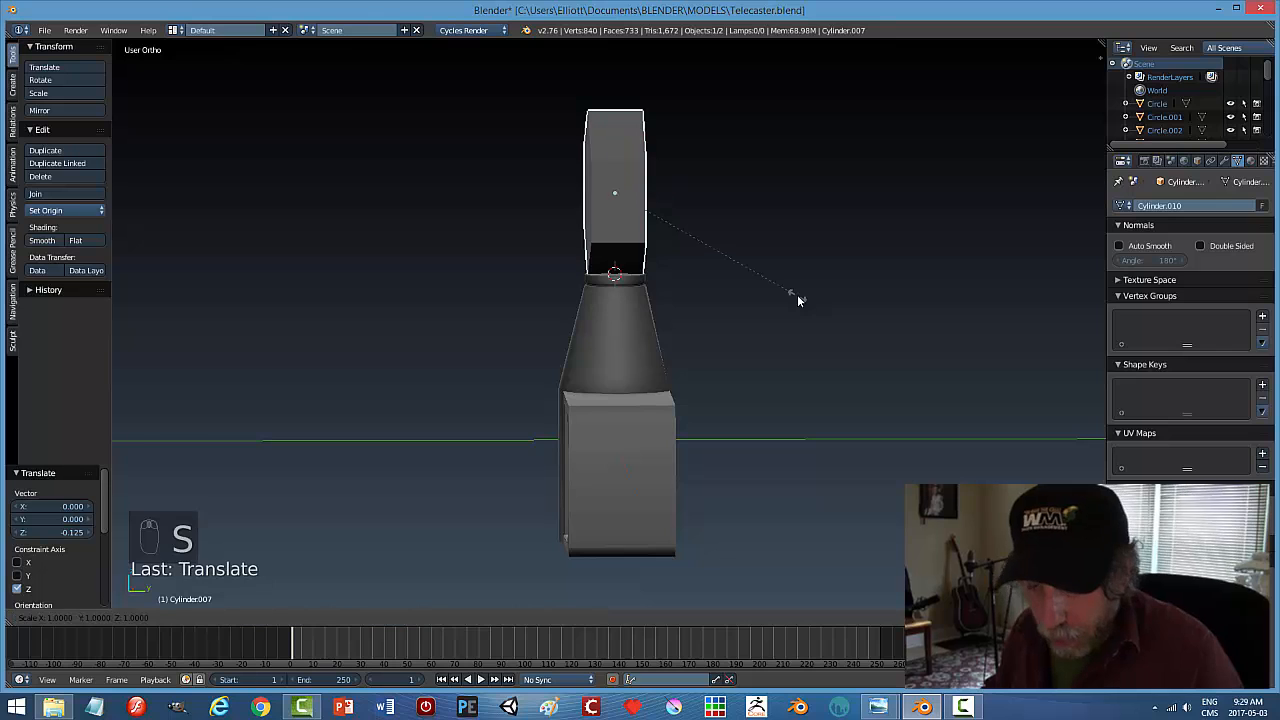
{"action": "key", "text": "y"}
{"action": "left_click", "coordinate": [782, 296]}
{"action": "key", "text": "a"}
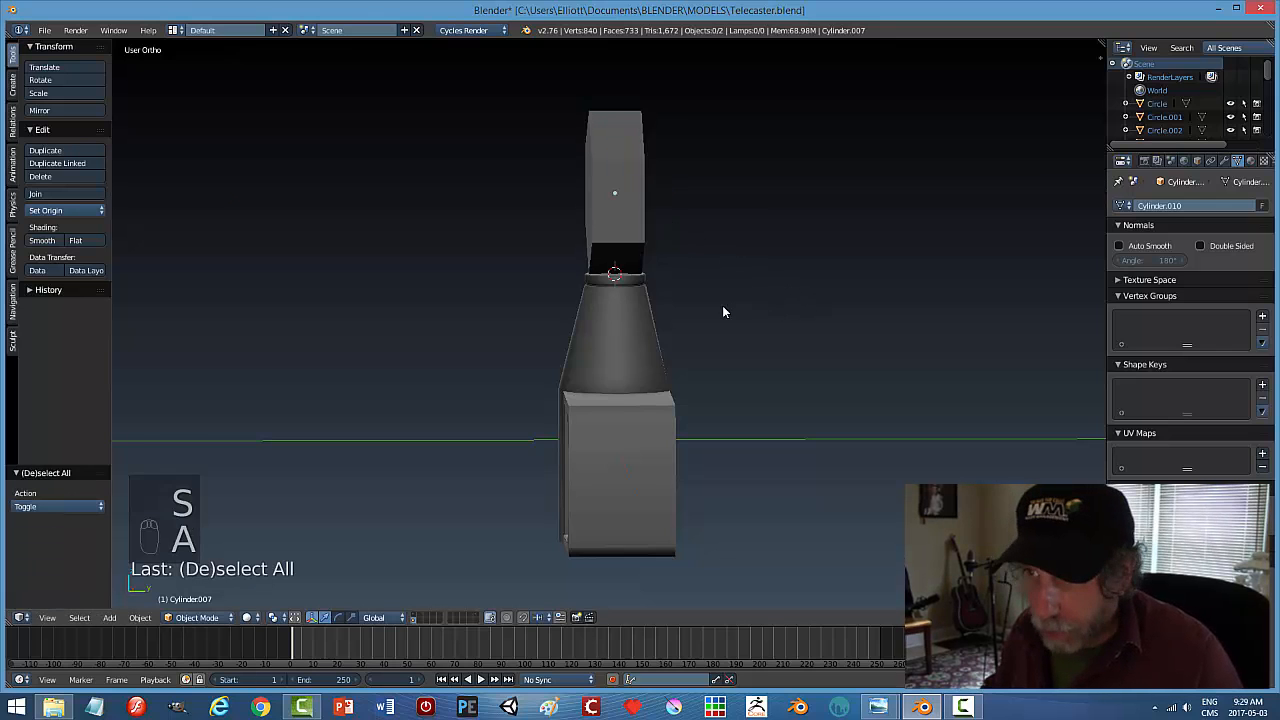
Add a Subdivision Surface modifier to the hexagonal cylinder and set its View subdivisions to 2
{"action": "middle_click_drag", "start_coordinate": [723, 308], "coordinate": [818, 321]}
{"action": "right_click", "coordinate": [634, 211]}
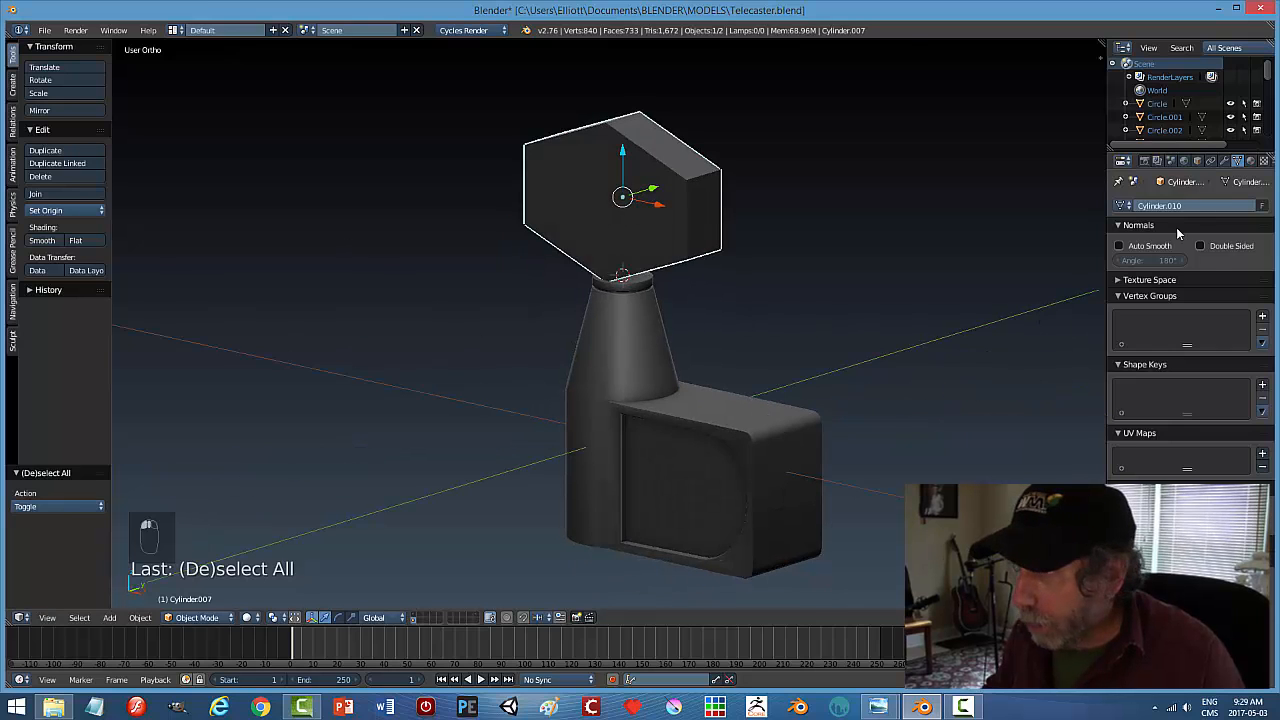
{"action": "left_click", "coordinate": [1225, 162]}
{"action": "left_click", "coordinate": [1155, 205]}
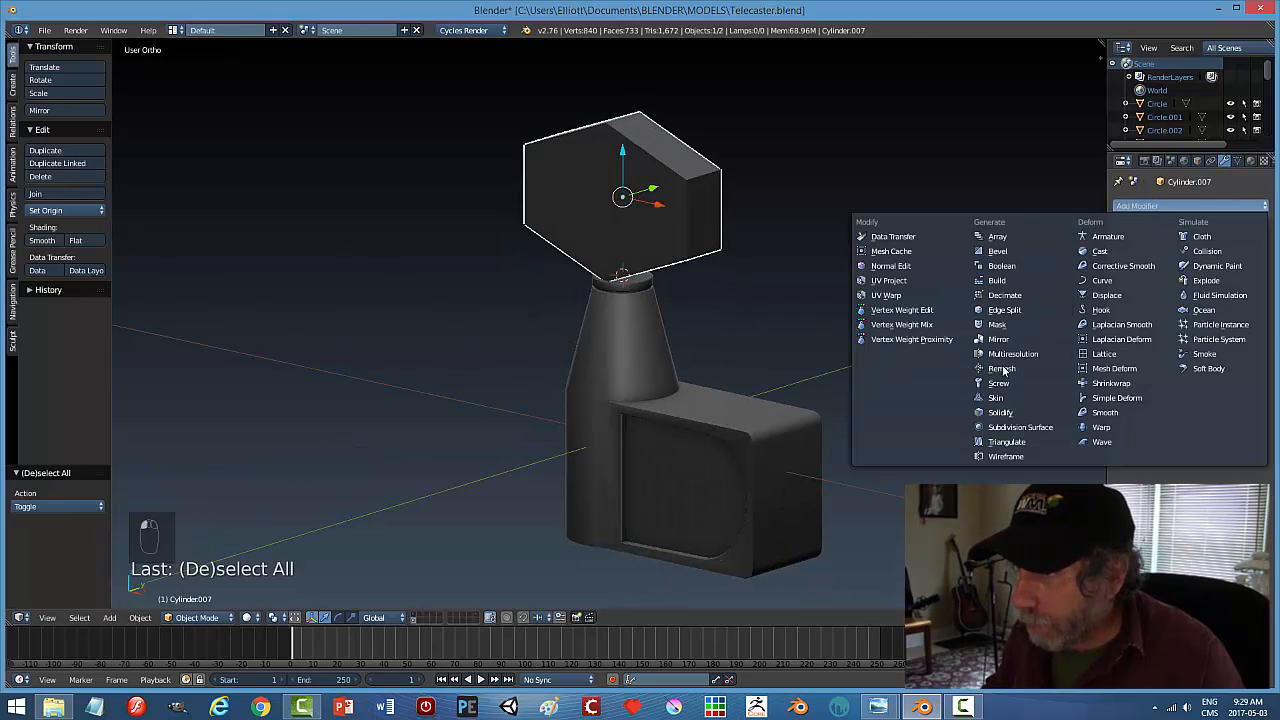
{"action": "left_click", "coordinate": [1020, 427]}
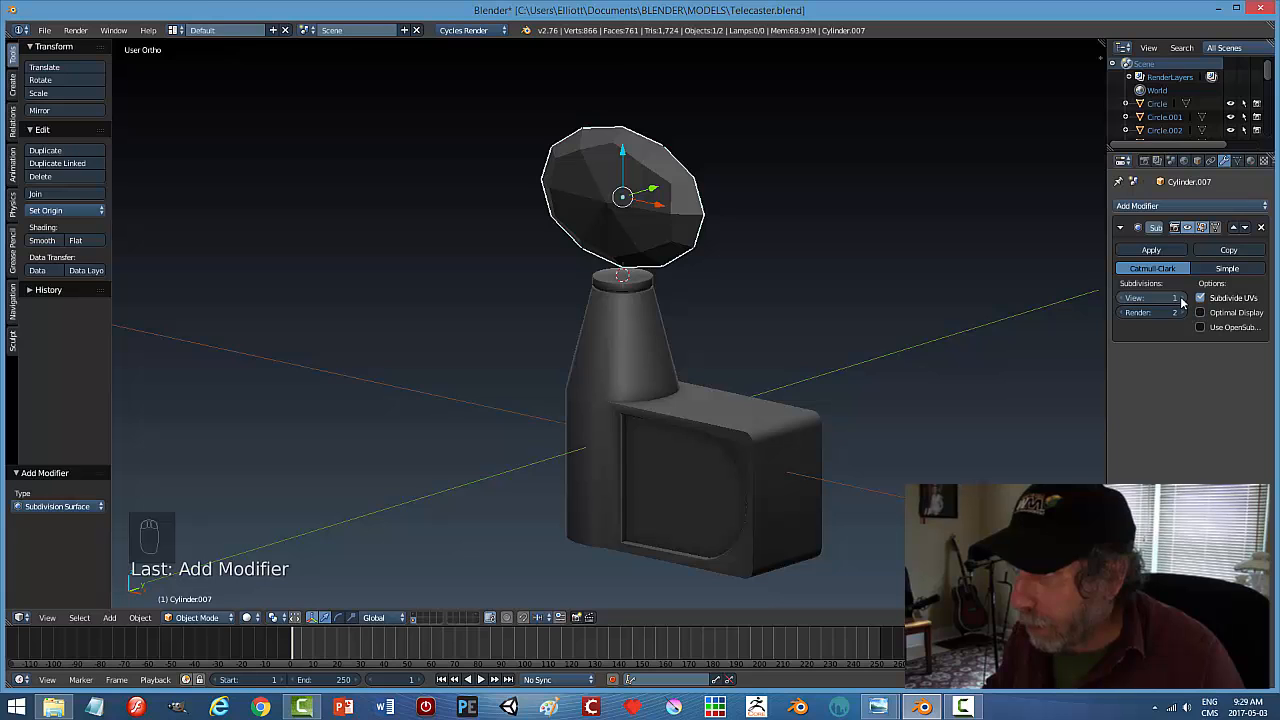
{"action": "left_click", "coordinate": [1182, 298]}
Add two loop cuts around the hexagonal knob's rim, sliding one close to each of its two large flat faces
{"action": "middle_click_drag", "start_coordinate": [855, 300], "coordinate": [737, 318]}
{"action": "key", "text": "Tab"}
{"action": "left_click", "coordinate": [854, 313]}
{"action": "scroll", "coordinate": [636, 205], "scroll_direction": "up", "scroll_amount": 2}
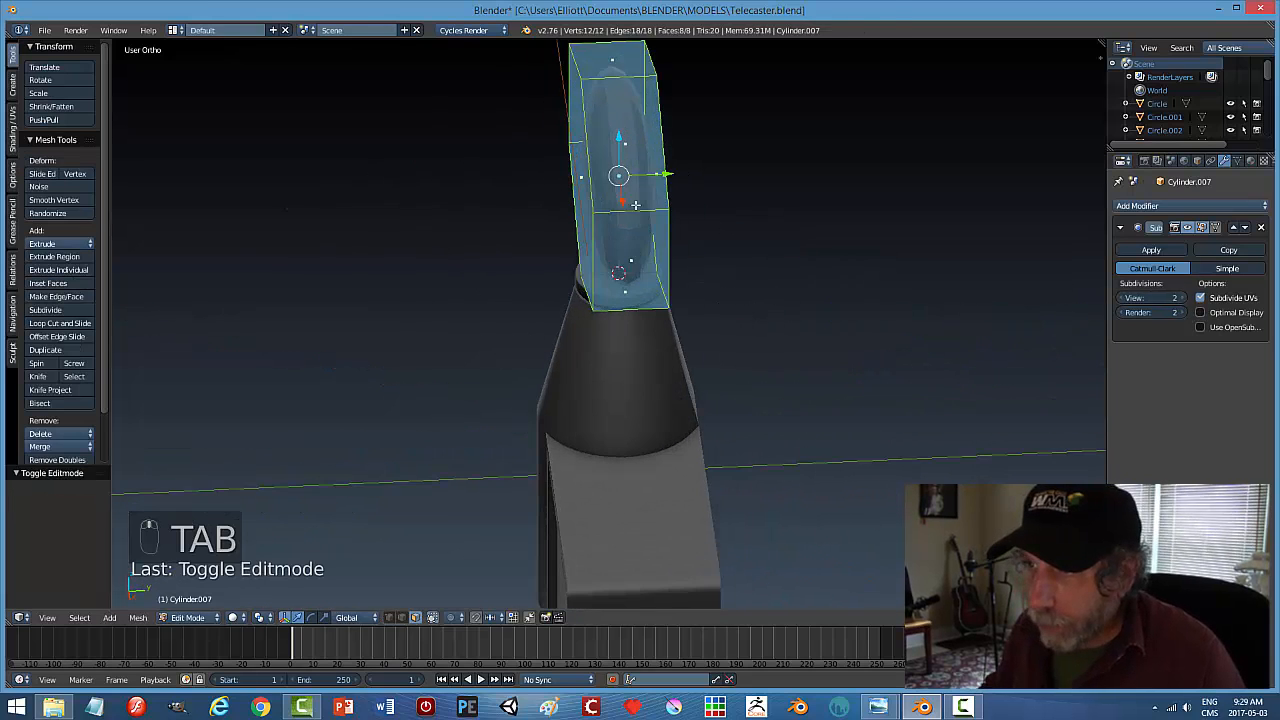
{"action": "key", "text": "ctrl+r"}
{"action": "left_click", "coordinate": [644, 77]}
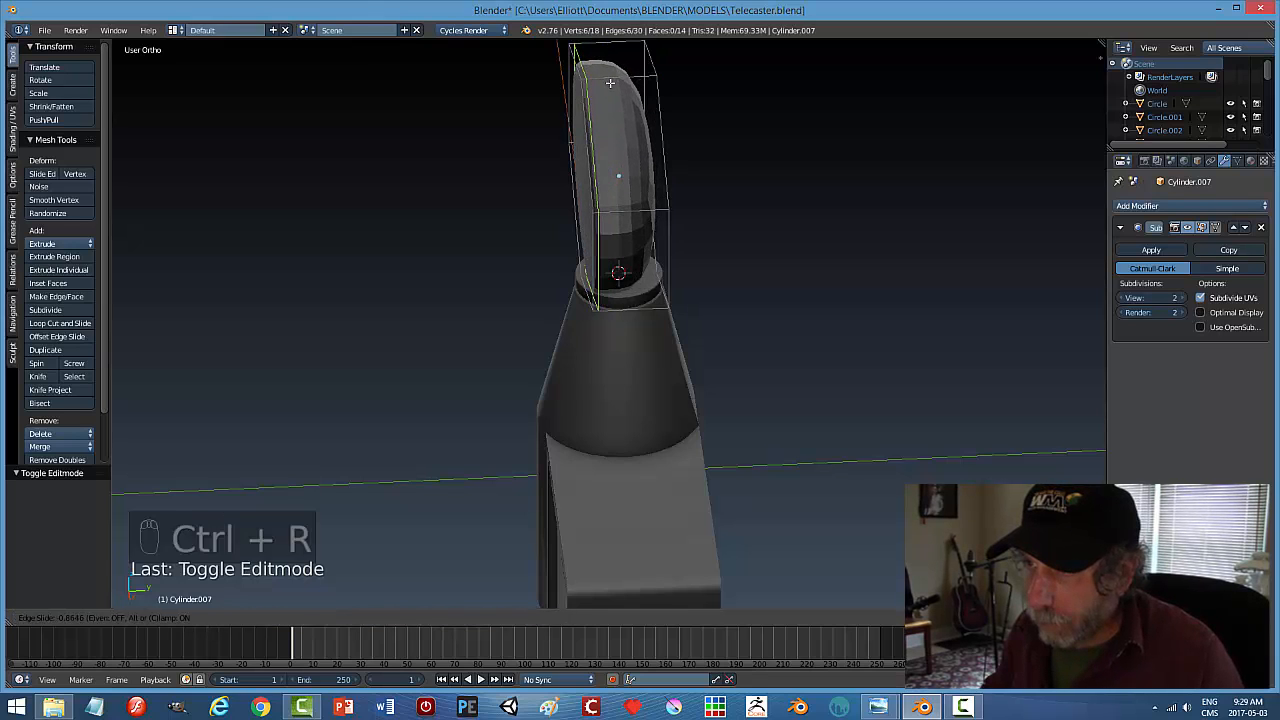
{"action": "left_click", "coordinate": [630, 85]}
{"action": "key", "text": "ctrl+r"}
{"action": "left_click", "coordinate": [648, 73]}
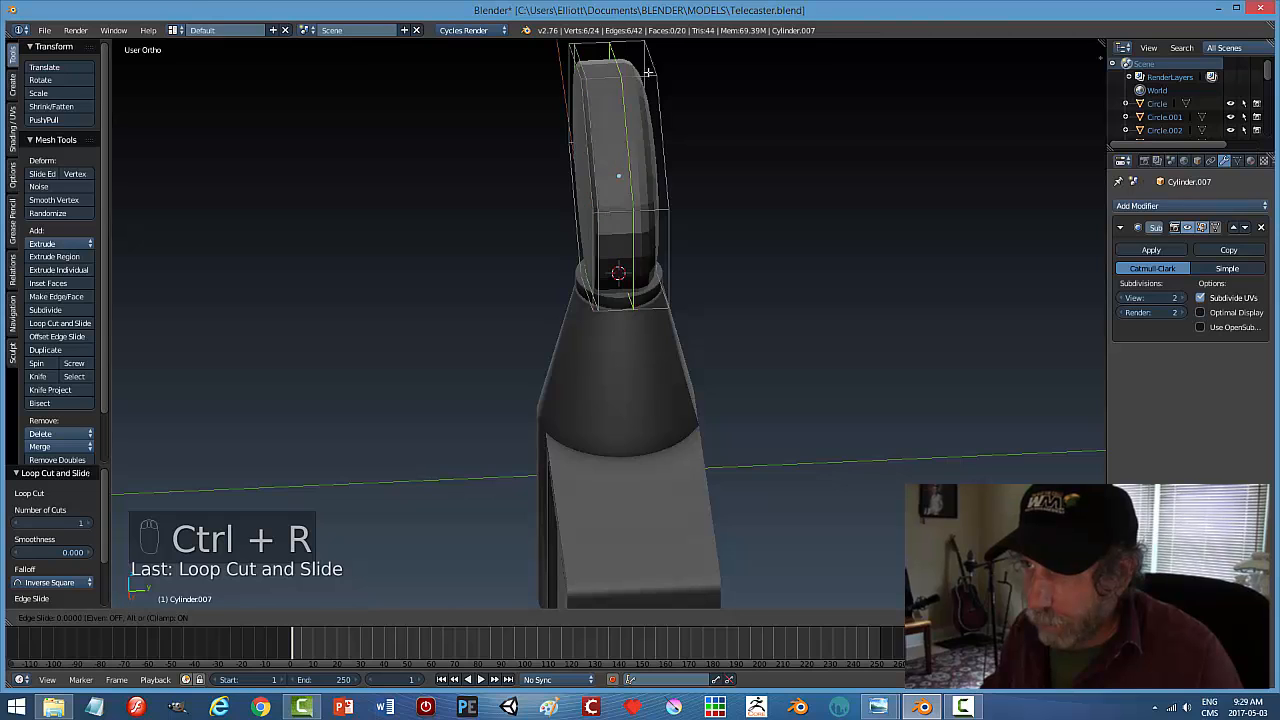
{"action": "left_click", "coordinate": [677, 83]}
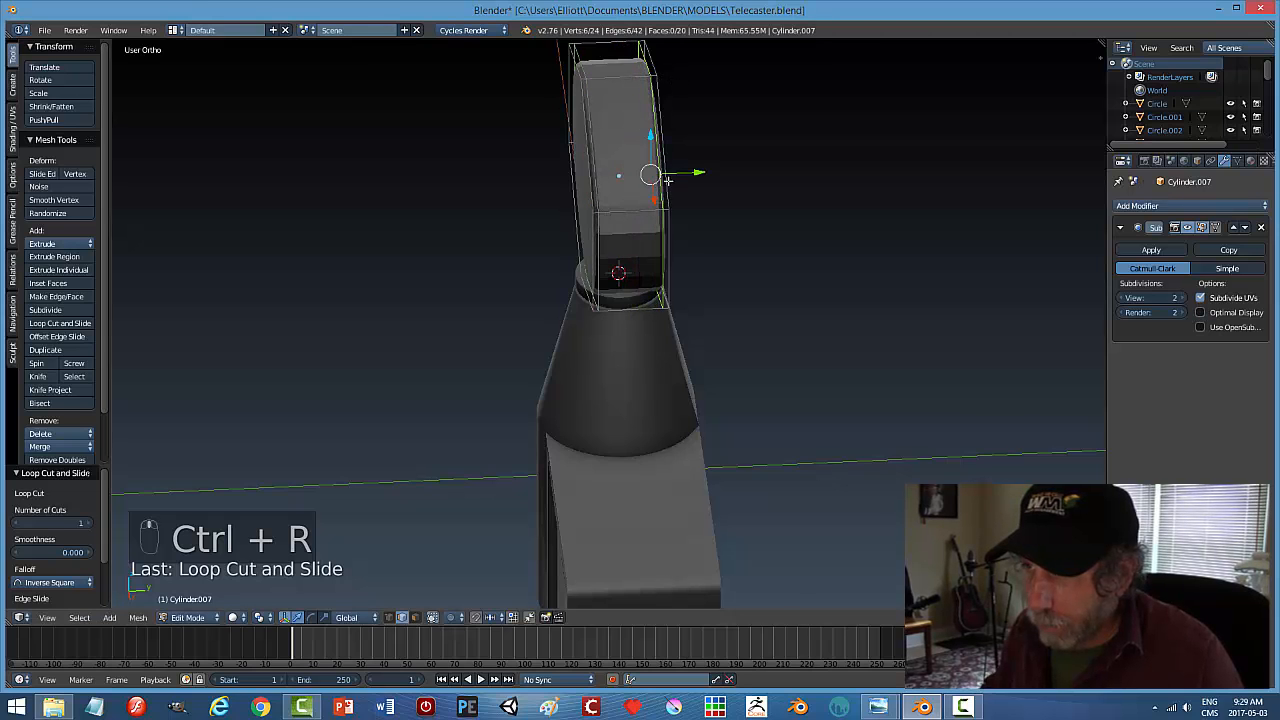
Add a loop cut across each upper sloped side of the knob, sliding each close to the outer corner
{"action": "middle_click_drag", "start_coordinate": [677, 83], "coordinate": [762, 112]}
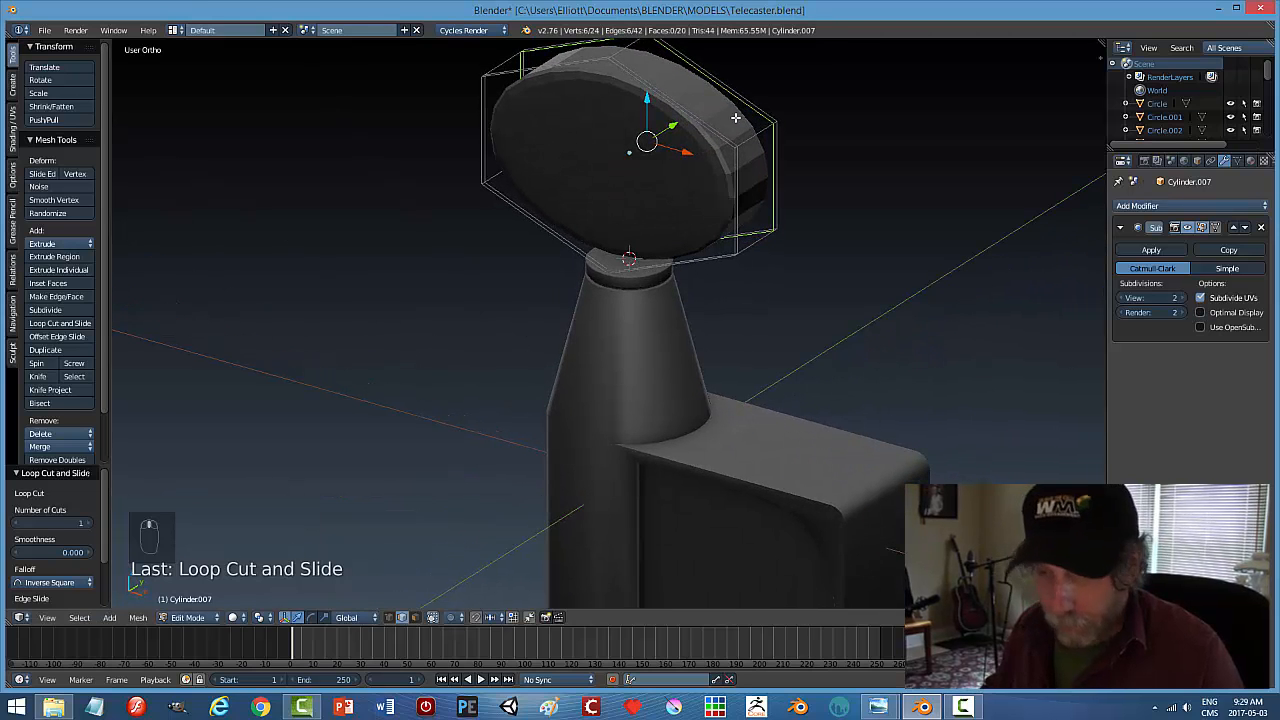
{"action": "key", "text": "ctrl+r"}
{"action": "left_click", "coordinate": [755, 142]}
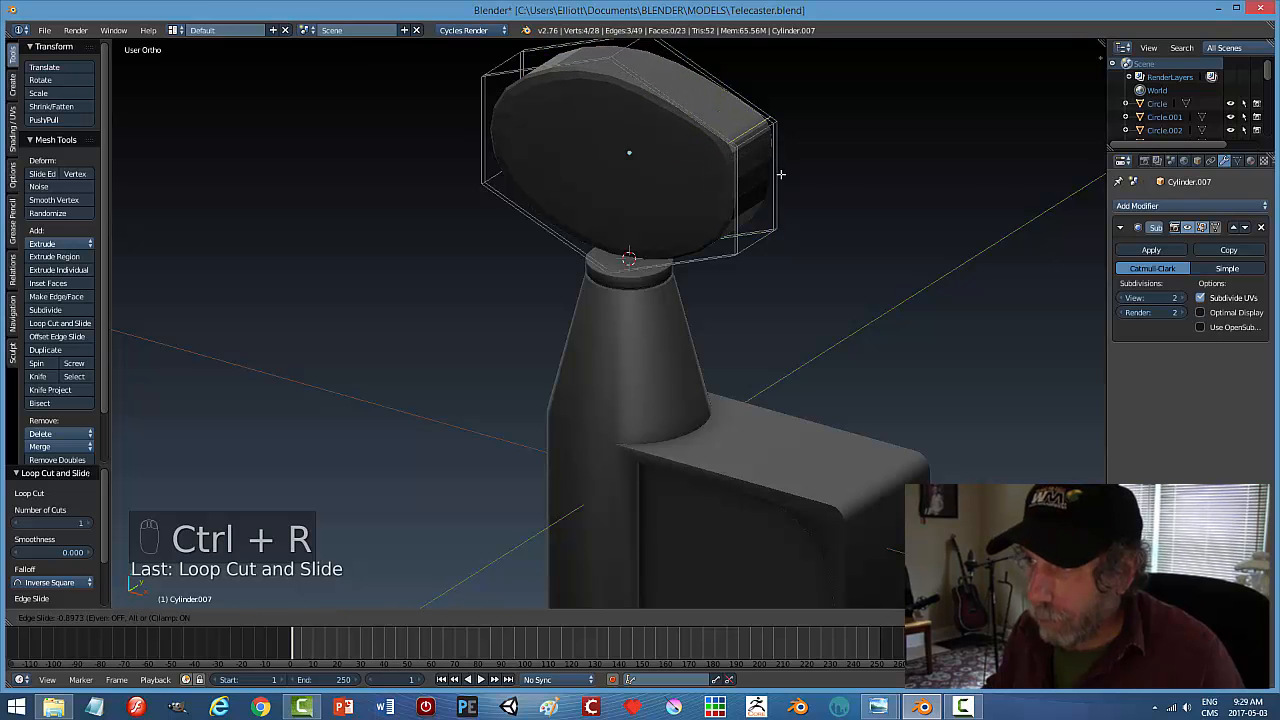
{"action": "left_click", "coordinate": [781, 174]}
{"action": "middle_click_drag", "start_coordinate": [504, 118], "coordinate": [527, 139]}
{"action": "key", "text": "ctrl+r"}
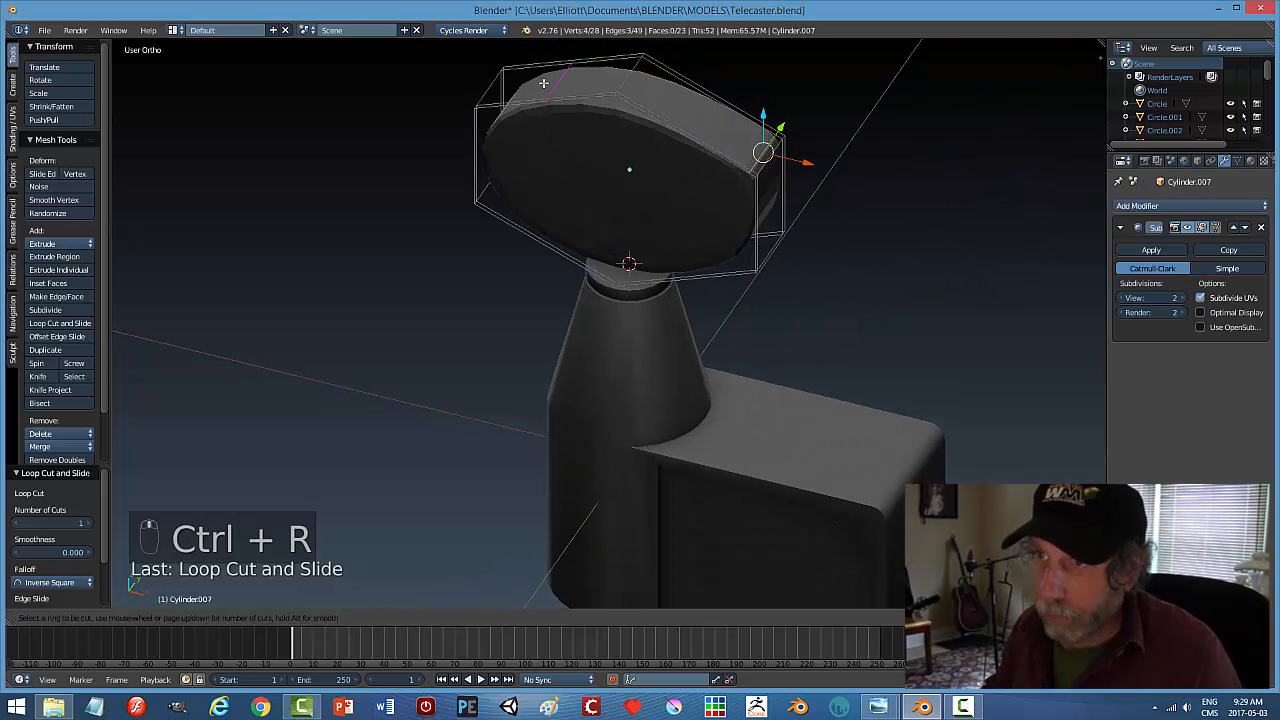
{"action": "left_click", "coordinate": [543, 83]}
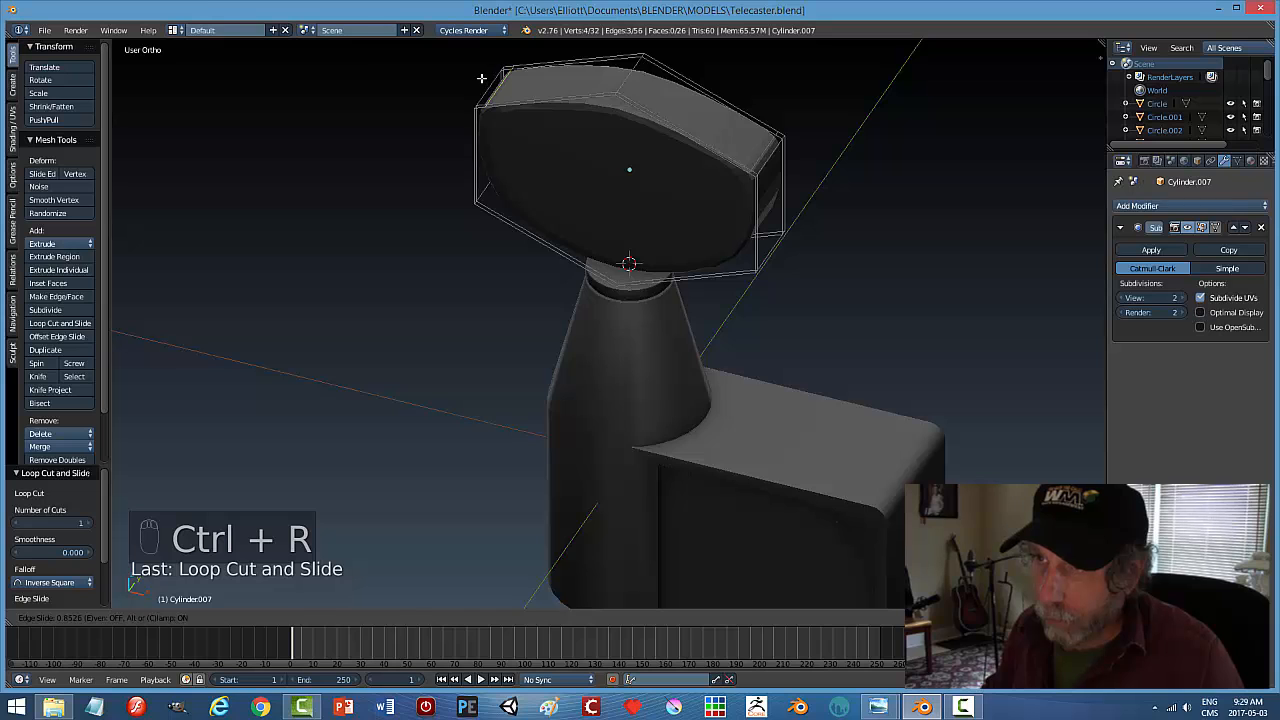
{"action": "left_click", "coordinate": [483, 80]}
Add a loop cut across each lower sloped side of the knob, sliding each close to the outer corner
{"action": "middle_click_drag", "start_coordinate": [490, 86], "coordinate": [729, 179]}
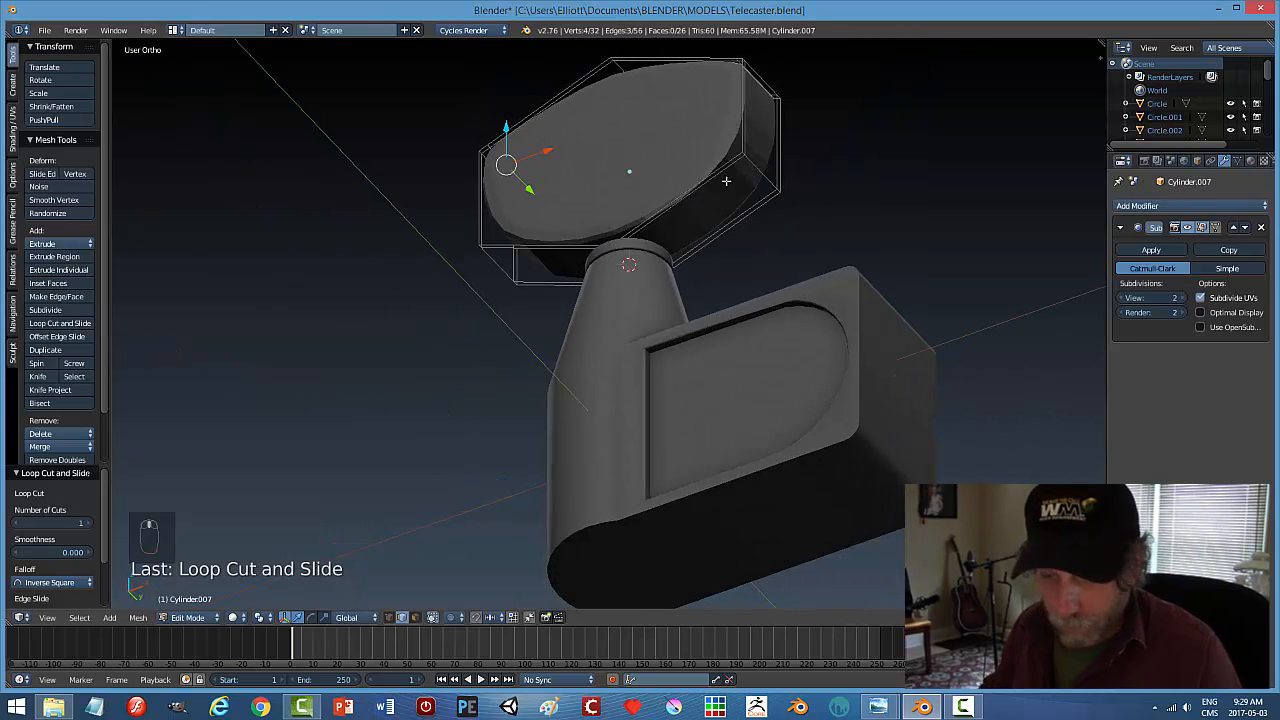
{"action": "key", "text": "ctrl+r"}
{"action": "left_click", "coordinate": [735, 177]}
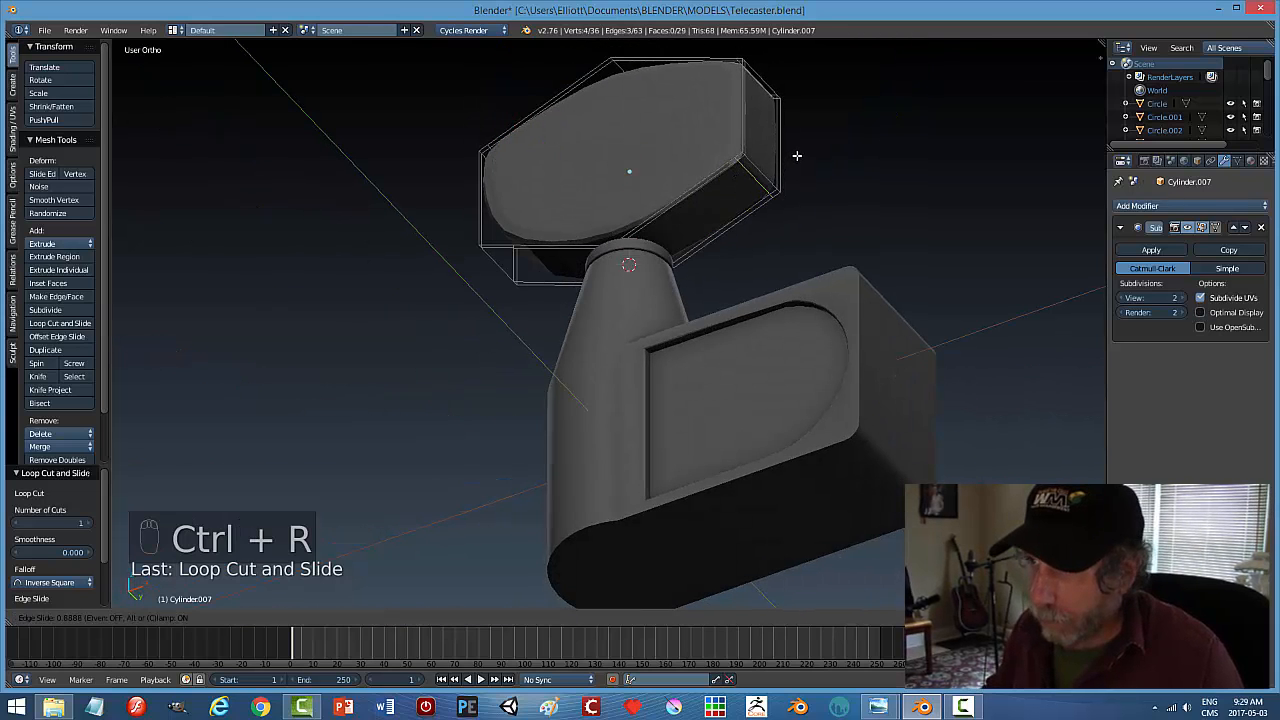
{"action": "left_click", "coordinate": [799, 156]}
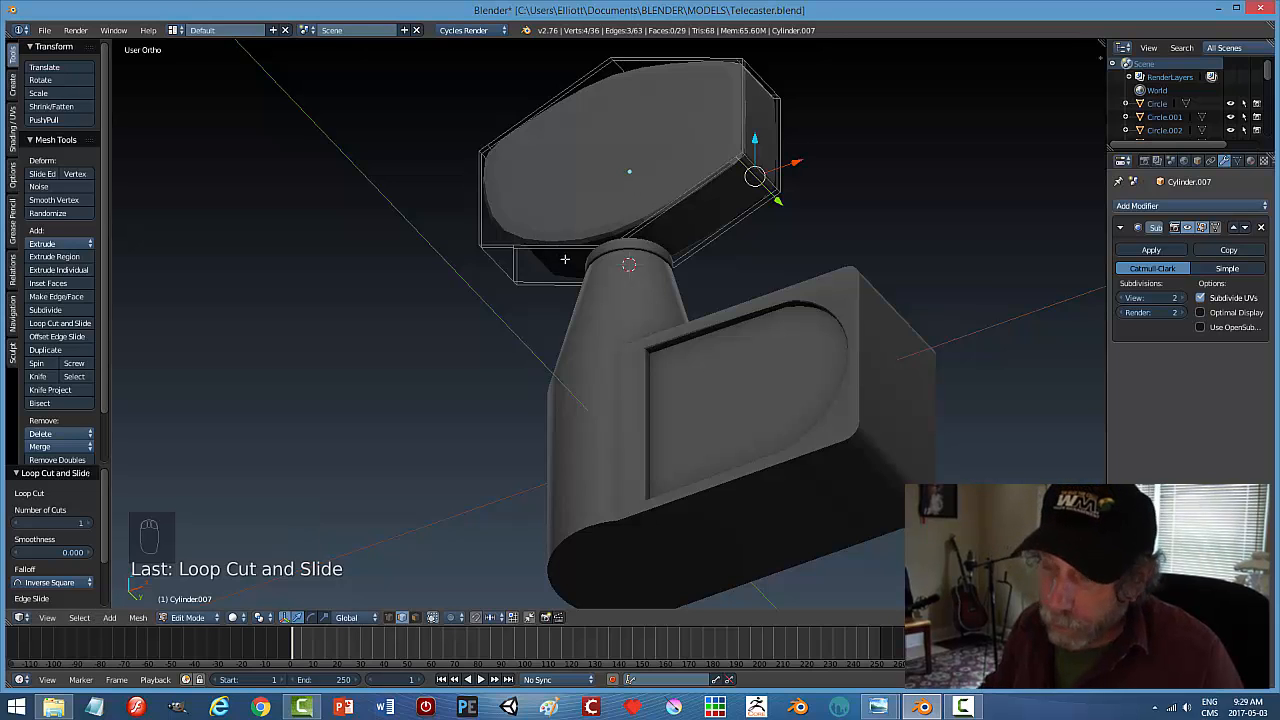
{"action": "mouse_move", "coordinate": [571, 251]}
{"action": "middle_mouse_down"}
{"action": "mouse_move", "coordinate": [582, 244]}
{"action": "mouse_move", "coordinate": [567, 263]}
{"action": "middle_mouse_up"}
{"action": "key", "text": "ctrl+r"}
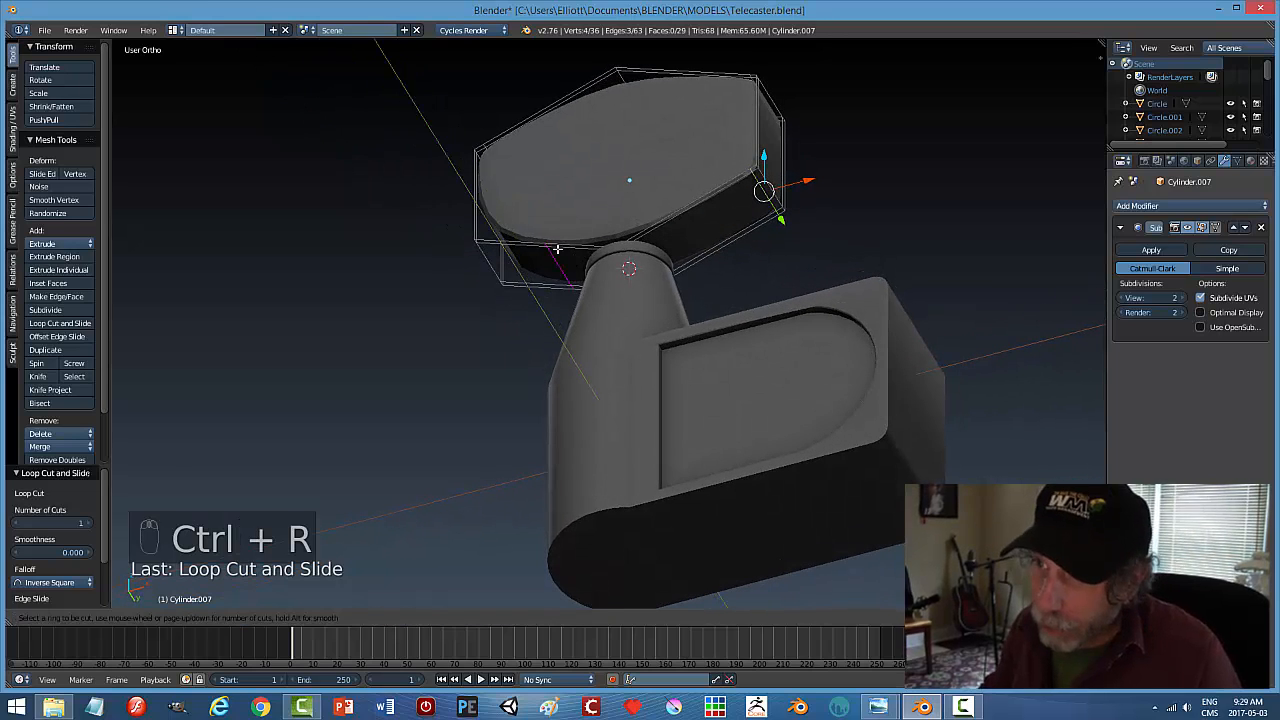
{"action": "left_click", "coordinate": [545, 247]}
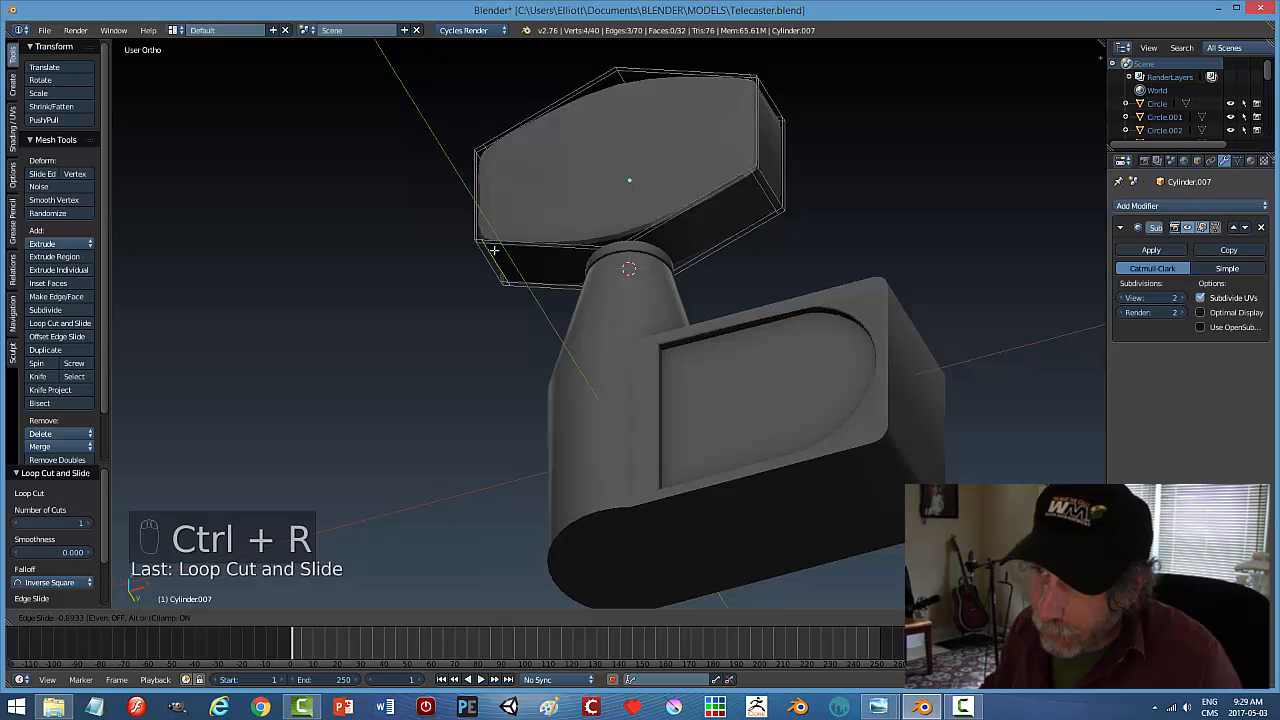
{"action": "left_click", "coordinate": [492, 250]}
Add two loop cuts across the knob's vertical +X end, sliding them near its upper and lower edges
{"action": "middle_click_drag", "start_coordinate": [497, 251], "coordinate": [705, 147]}
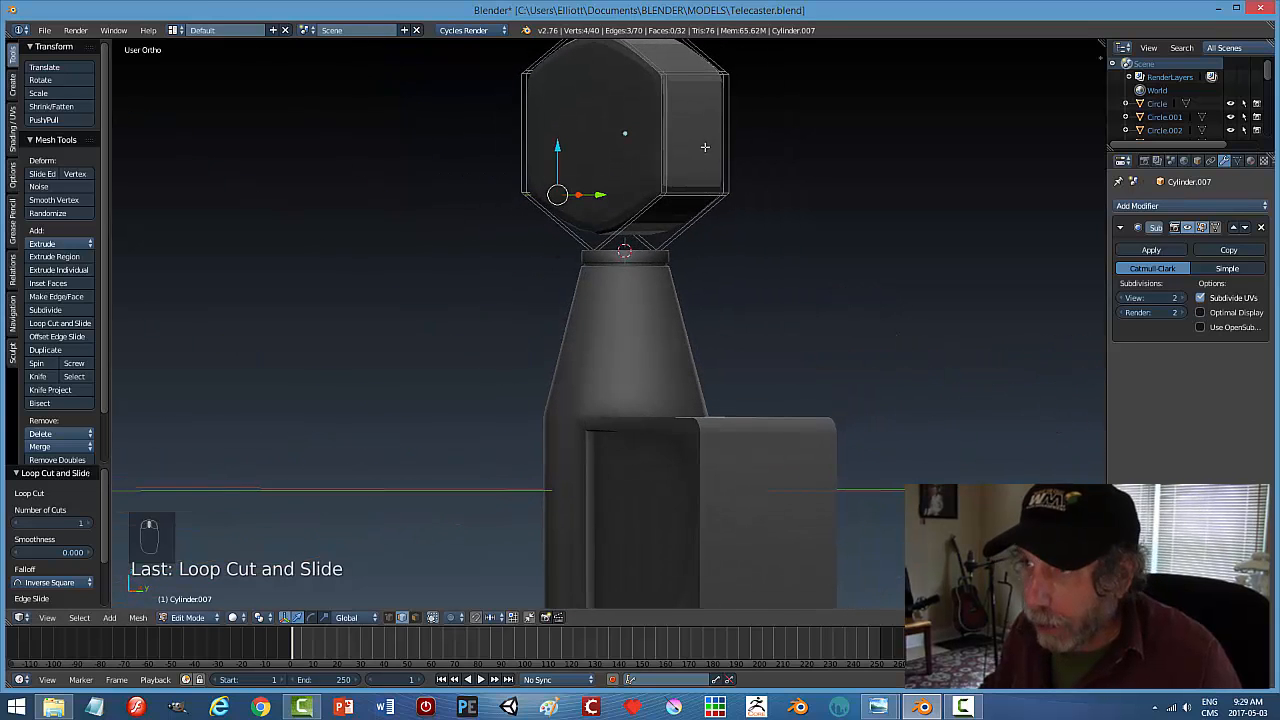
{"action": "key", "text": "ctrl+r"}
{"action": "left_click", "coordinate": [707, 118]}
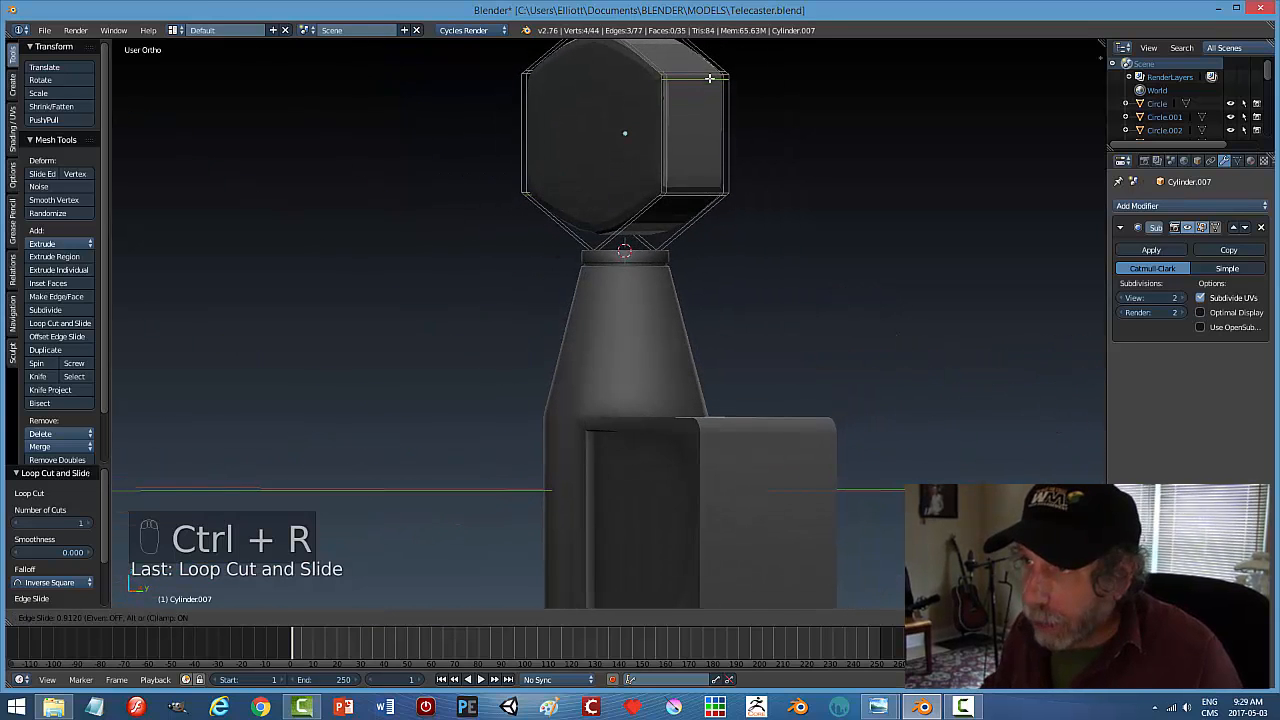
{"action": "left_click", "coordinate": [709, 78]}
{"action": "key", "text": "ctrl+r"}
{"action": "left_click", "coordinate": [710, 140]}
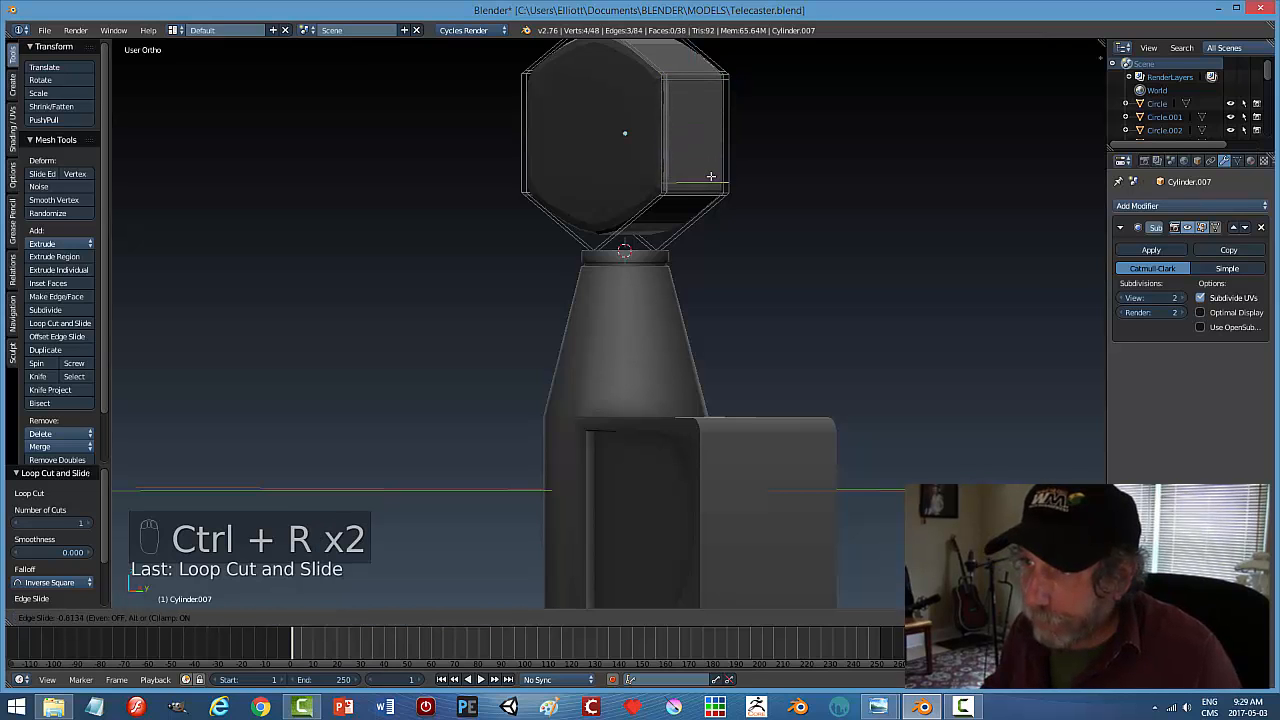
{"action": "left_click", "coordinate": [711, 178]}
Add two loop cuts near the upper and lower edges of the knob's vertical -X end, then clear the mesh selection
{"action": "middle_click_drag", "start_coordinate": [571, 169], "coordinate": [710, 170]}
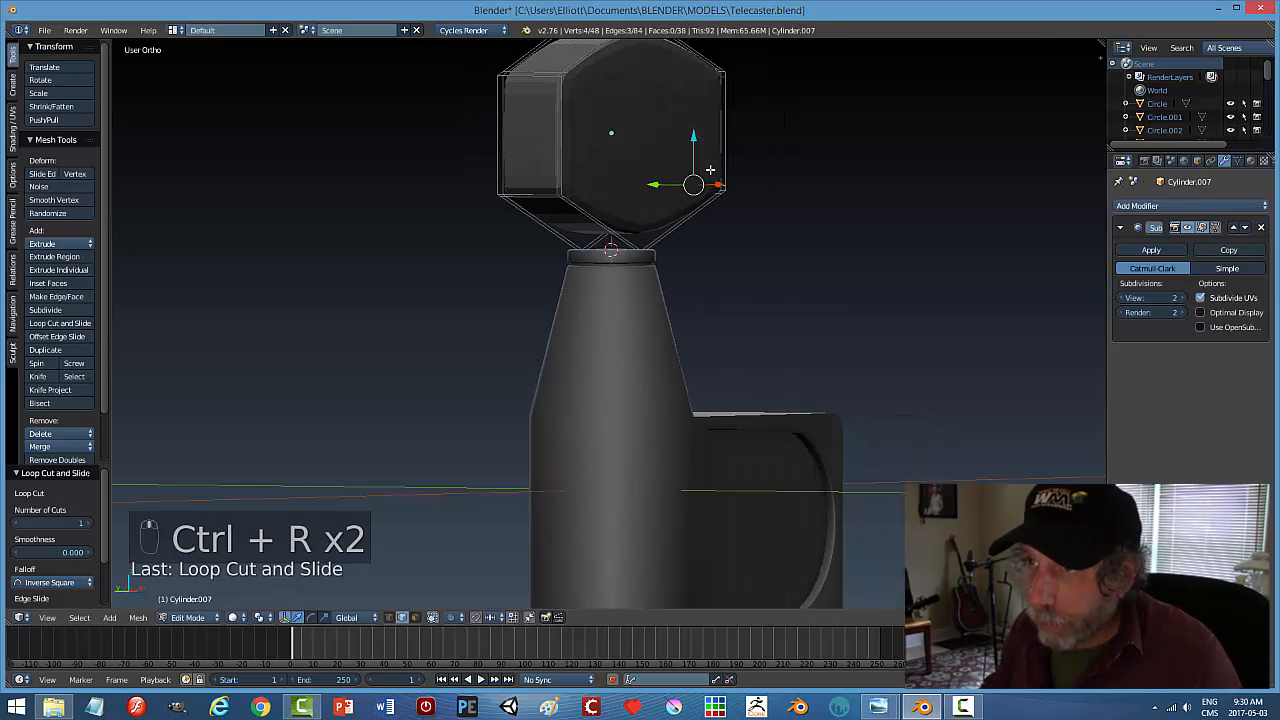
{"action": "key", "text": "ctrl+r"}
{"action": "left_click", "coordinate": [549, 108]}
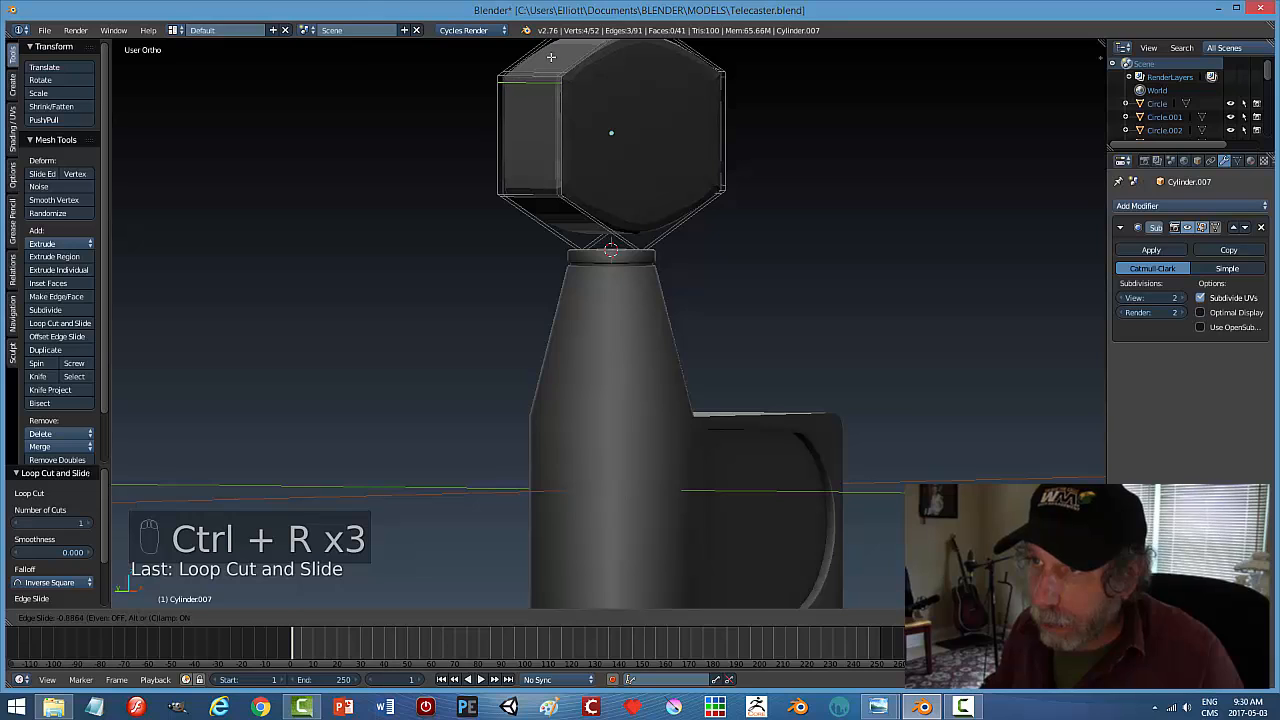
{"action": "left_click", "coordinate": [551, 57]}
{"action": "key", "text": "ctrl+r"}
{"action": "left_click", "coordinate": [549, 146]}
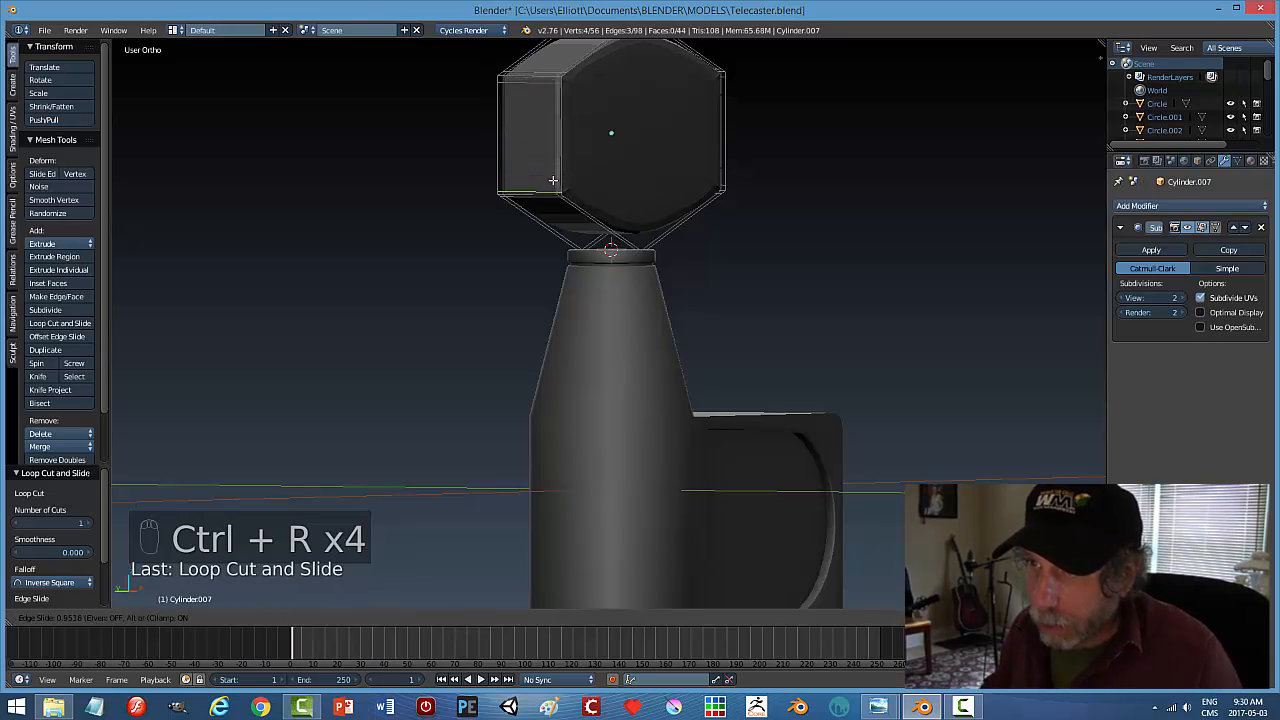
{"action": "left_click", "coordinate": [554, 175]}
{"action": "key", "text": "q"}
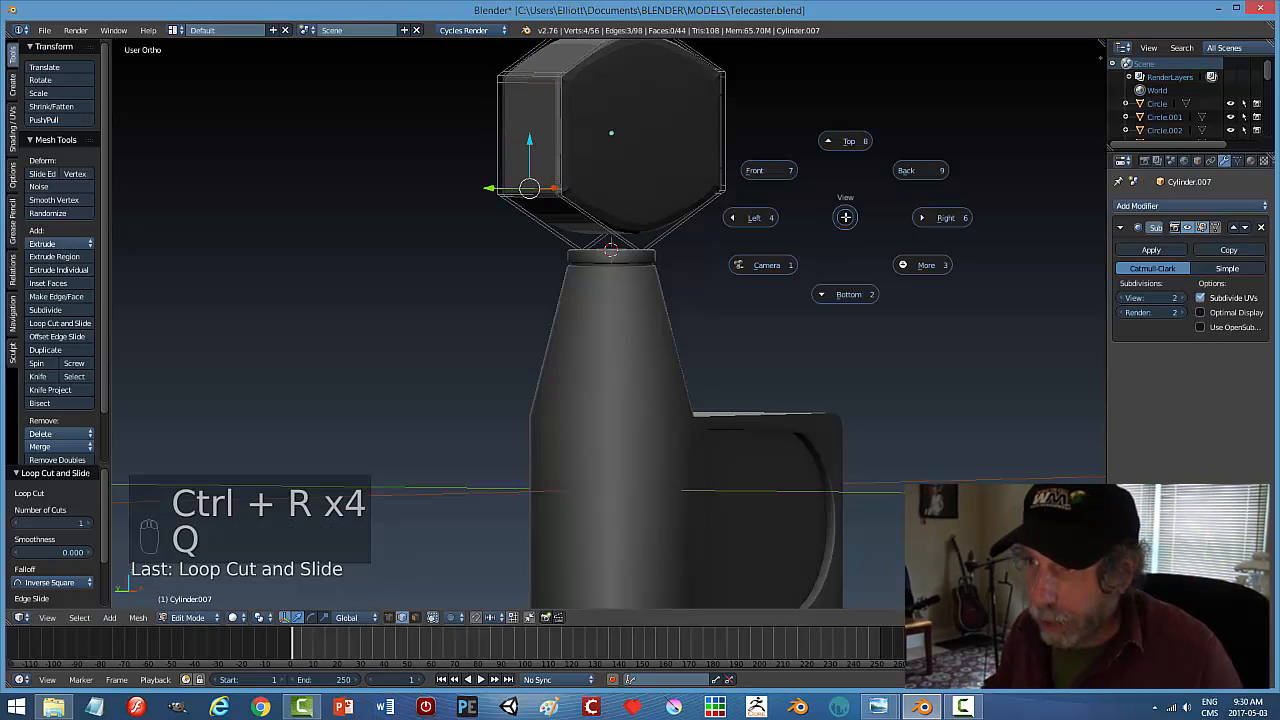
{"action": "key", "text": "a"}
Switch the knob's mesh to face selection and extrude its large flat -Y face in place with zero offset
{"action": "key", "text": "Tab"}
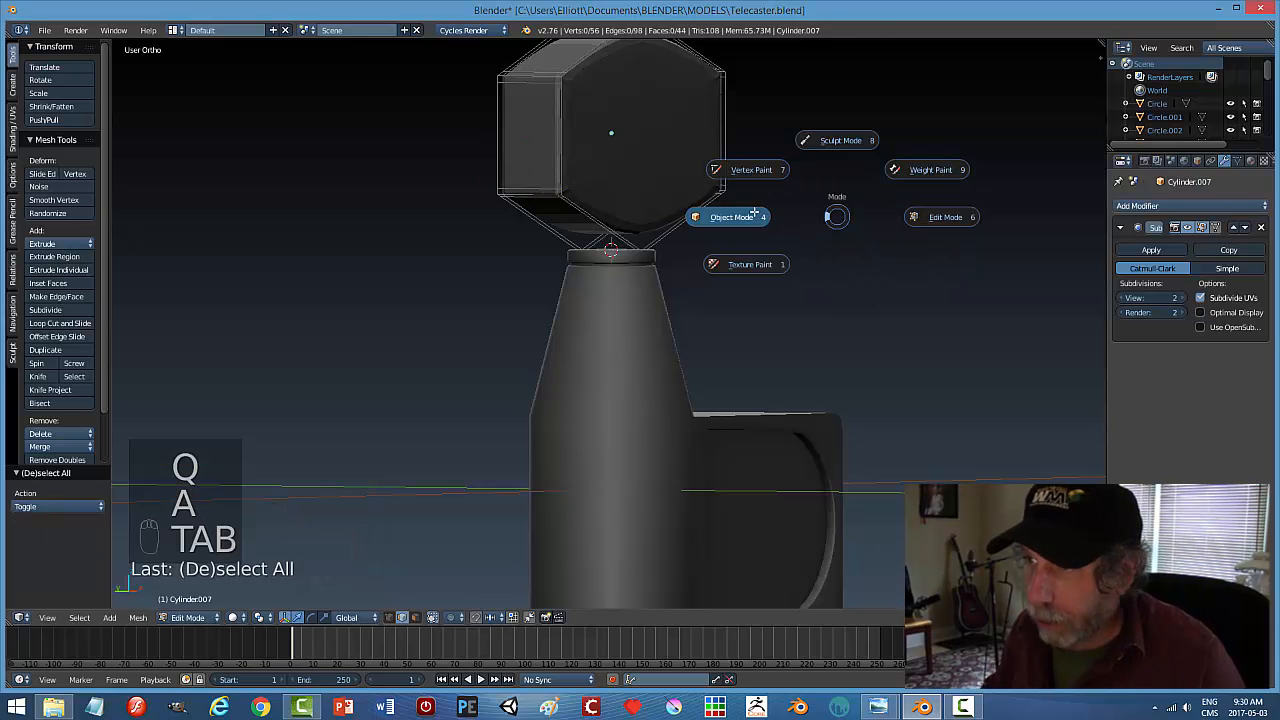
{"action": "middle_click_drag", "start_coordinate": [843, 214], "coordinate": [651, 257]}
{"action": "key", "text": "Tab"}
{"action": "left_click", "coordinate": [786, 218]}
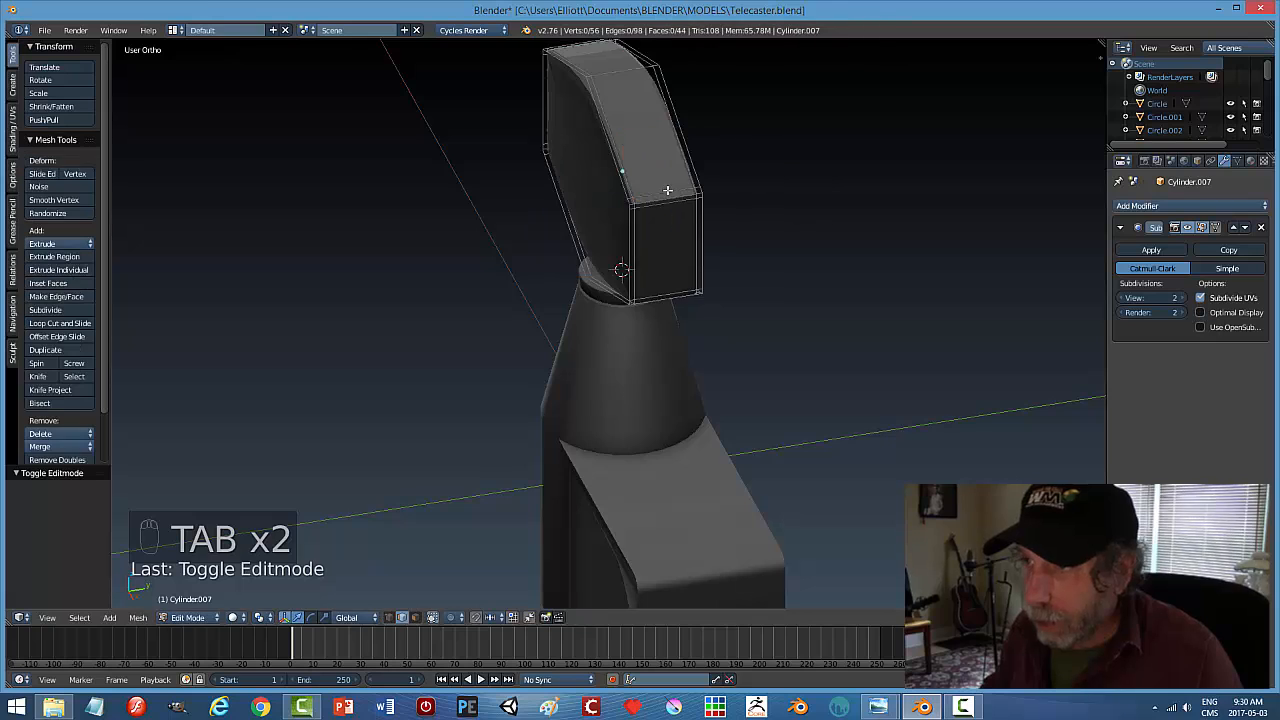
{"action": "middle_click_drag", "start_coordinate": [786, 218], "coordinate": [745, 218]}
{"action": "key", "text": "Tab"}
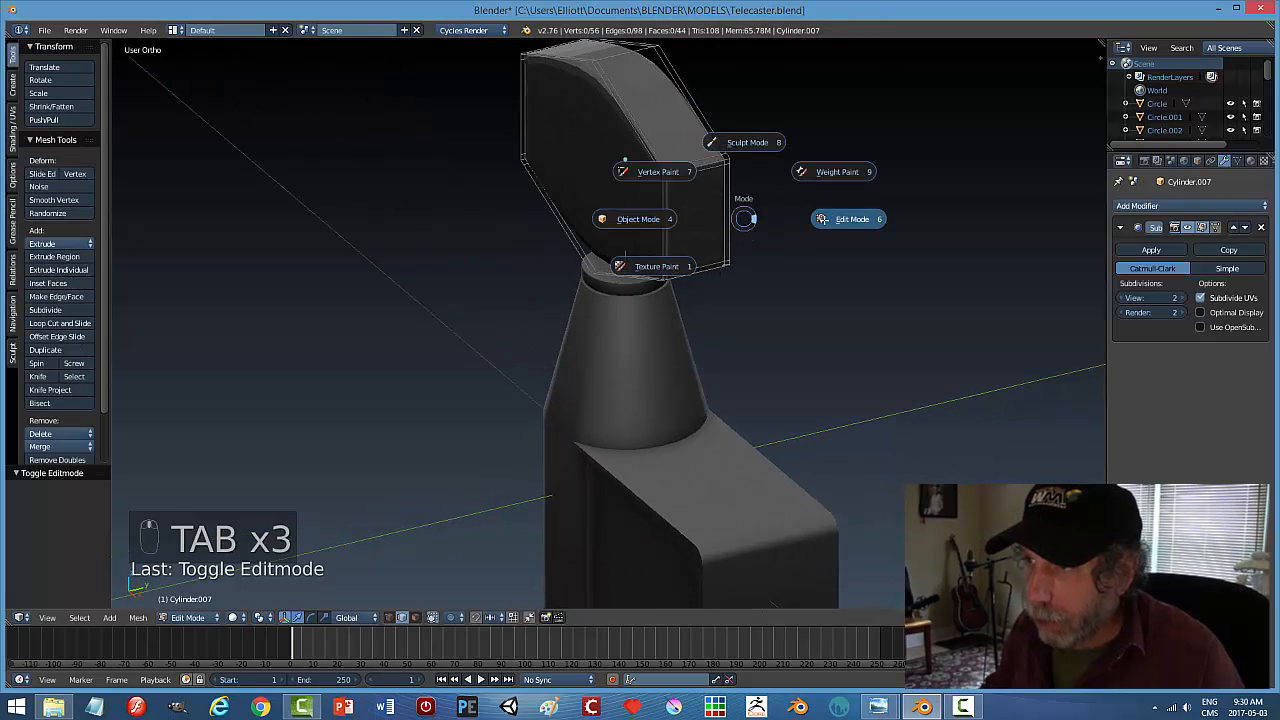
{"action": "key", "text": "ctrl+Tab"}
{"action": "left_click", "coordinate": [788, 241]}
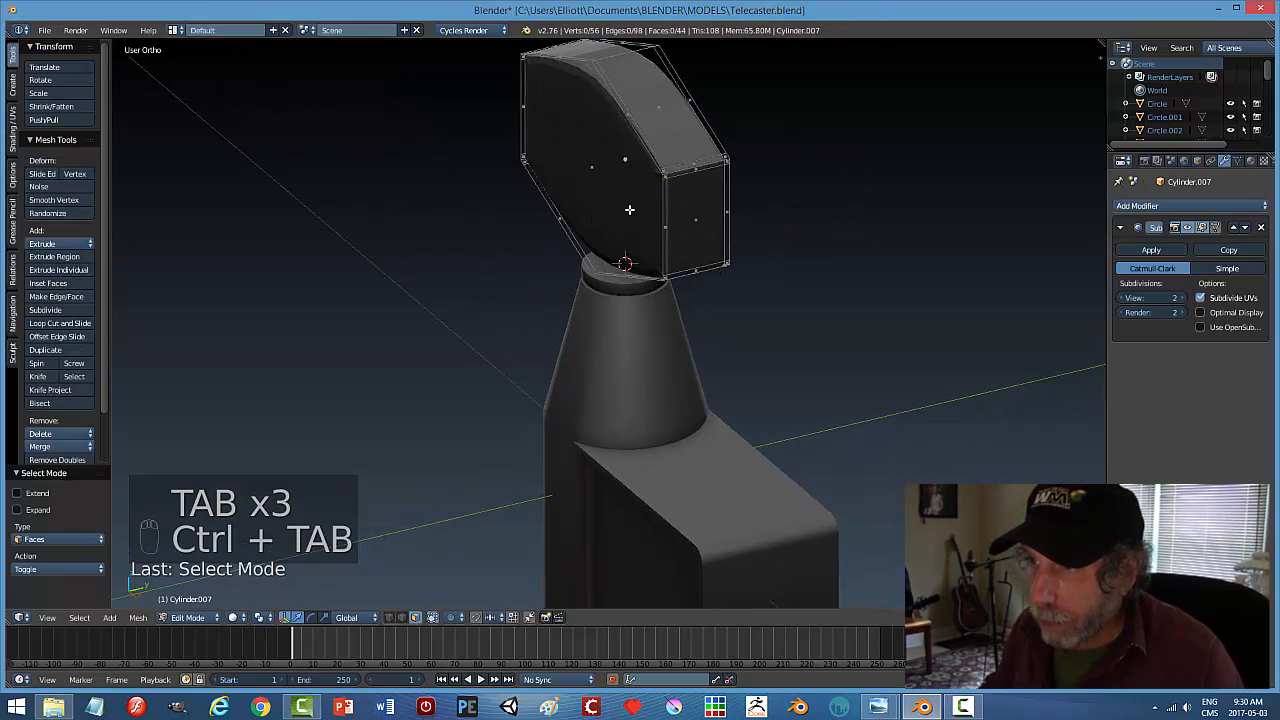
{"action": "key", "text": "e"}
{"action": "left_click", "coordinate": [697, 237]}
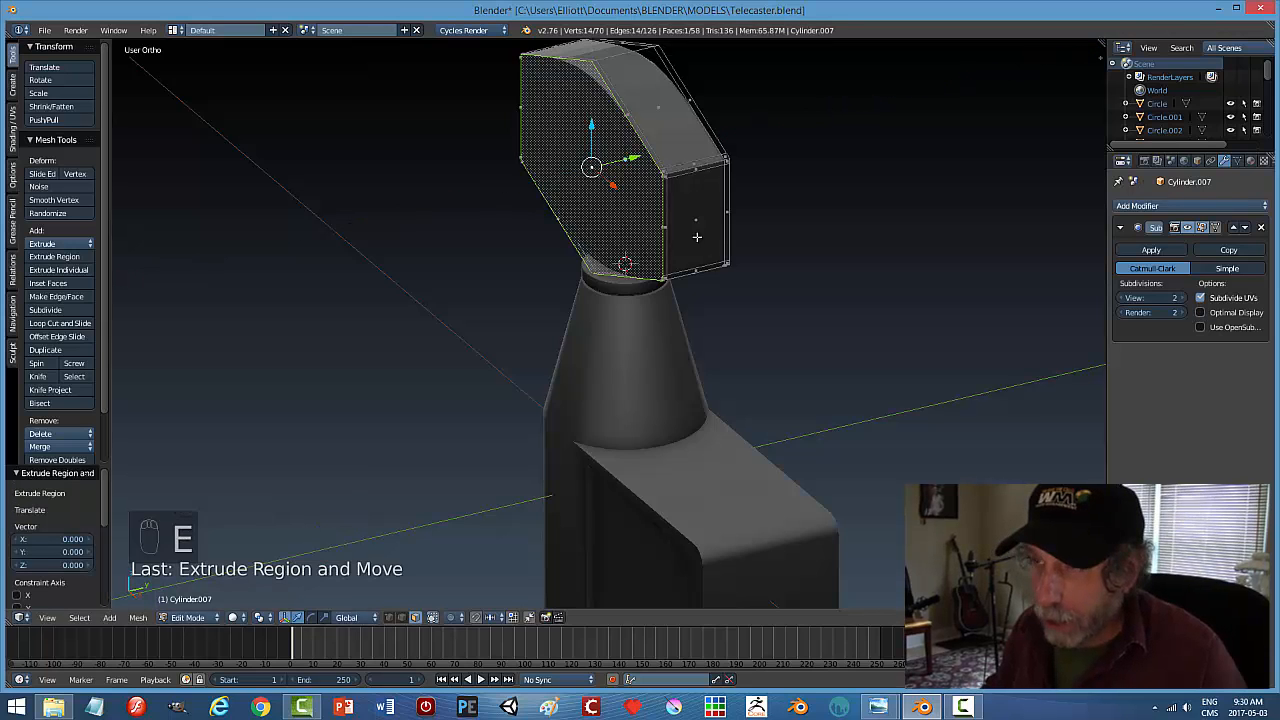
Extrude the knob's opposite large flat face (+Y) in place with zero offset and return to Object Mode
{"action": "key", "text": "Tab"}
{"action": "left_click", "coordinate": [821, 238]}
{"action": "middle_click_drag", "start_coordinate": [820, 241], "coordinate": [700, 249]}
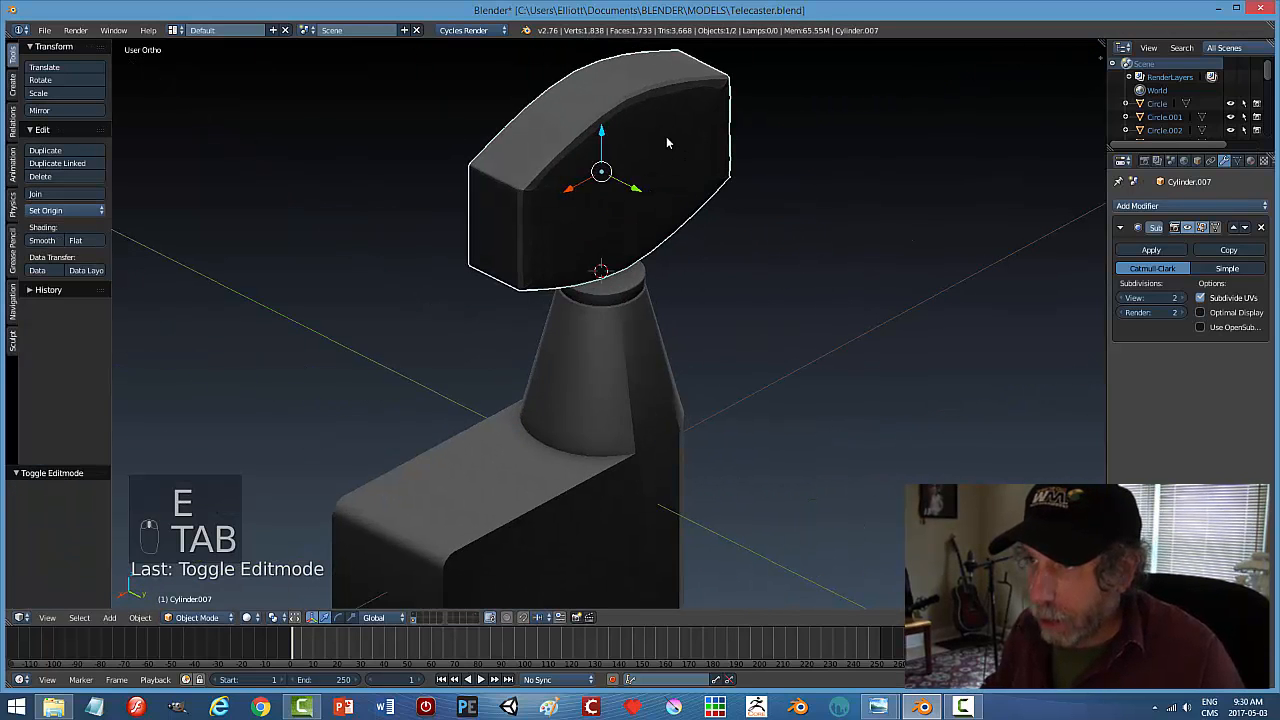
{"action": "key", "text": "Tab"}
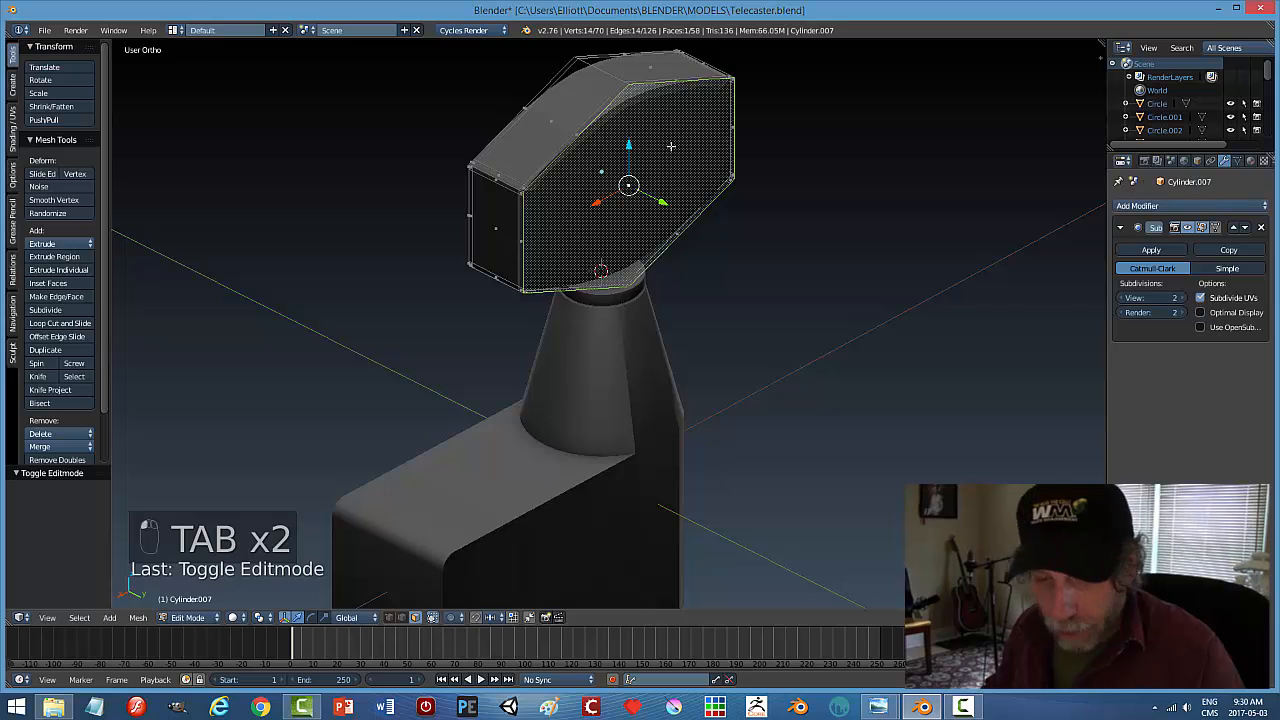
{"action": "key", "text": "e"}
{"action": "left_click", "coordinate": [671, 146]}
{"action": "key", "text": "Tab"}
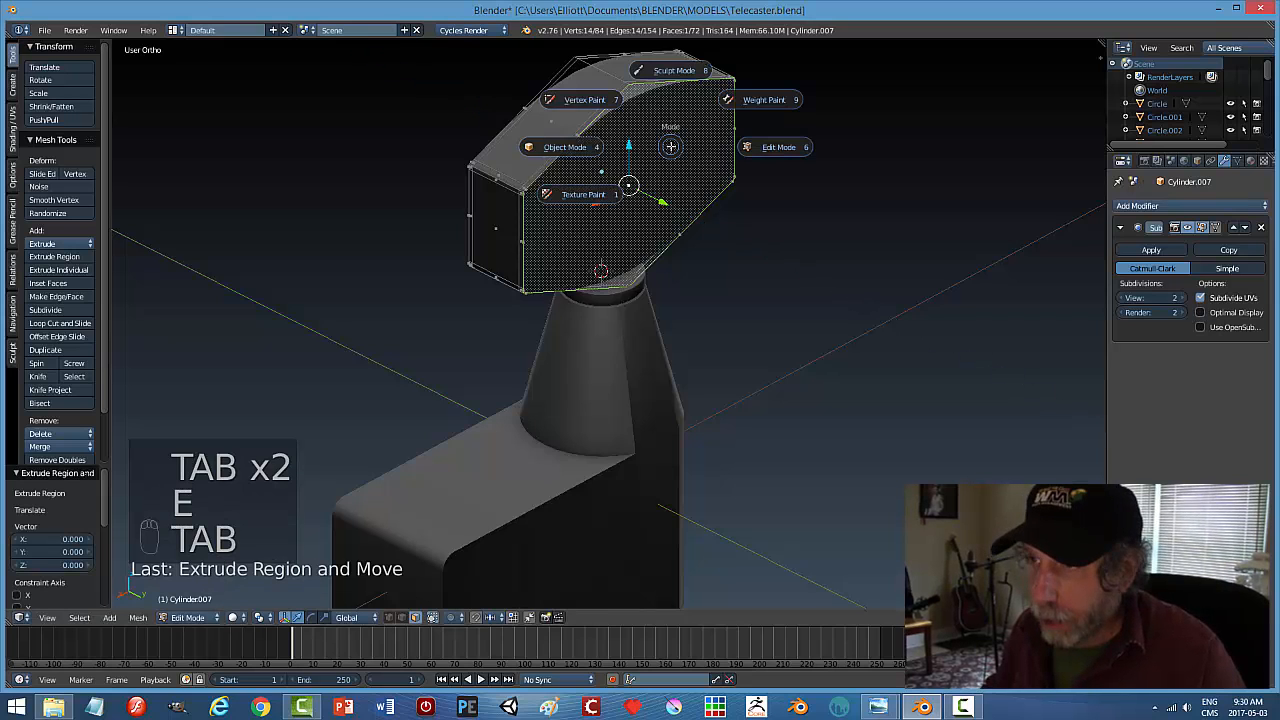
{"action": "left_click", "coordinate": [582, 148]}
Reselect the knob for mesh editing and add a loop cut across its upper +X slope, slid up beside the top peak
{"action": "key", "text": "a"}
{"action": "key", "text": "a"}
{"action": "mouse_move", "coordinate": [758, 241]}
{"action": "middle_mouse_down"}
{"action": "mouse_move", "coordinate": [896, 191]}
{"action": "mouse_move", "coordinate": [866, 228]}
{"action": "mouse_move", "coordinate": [831, 206]}
{"action": "mouse_move", "coordinate": [872, 240]}
{"action": "mouse_move", "coordinate": [837, 220]}
{"action": "mouse_move", "coordinate": [848, 193]}
{"action": "mouse_move", "coordinate": [840, 216]}
{"action": "mouse_move", "coordinate": [784, 209]}
{"action": "mouse_move", "coordinate": [745, 297]}
{"action": "mouse_move", "coordinate": [749, 323]}
{"action": "mouse_move", "coordinate": [743, 295]}
{"action": "mouse_move", "coordinate": [716, 320]}
{"action": "middle_mouse_up"}
{"action": "right_click", "coordinate": [710, 212]}
{"action": "key", "text": "Tab"}
{"action": "left_click", "coordinate": [866, 210]}
{"action": "scroll", "coordinate": [700, 280], "scroll_direction": "up", "scroll_amount": 3}
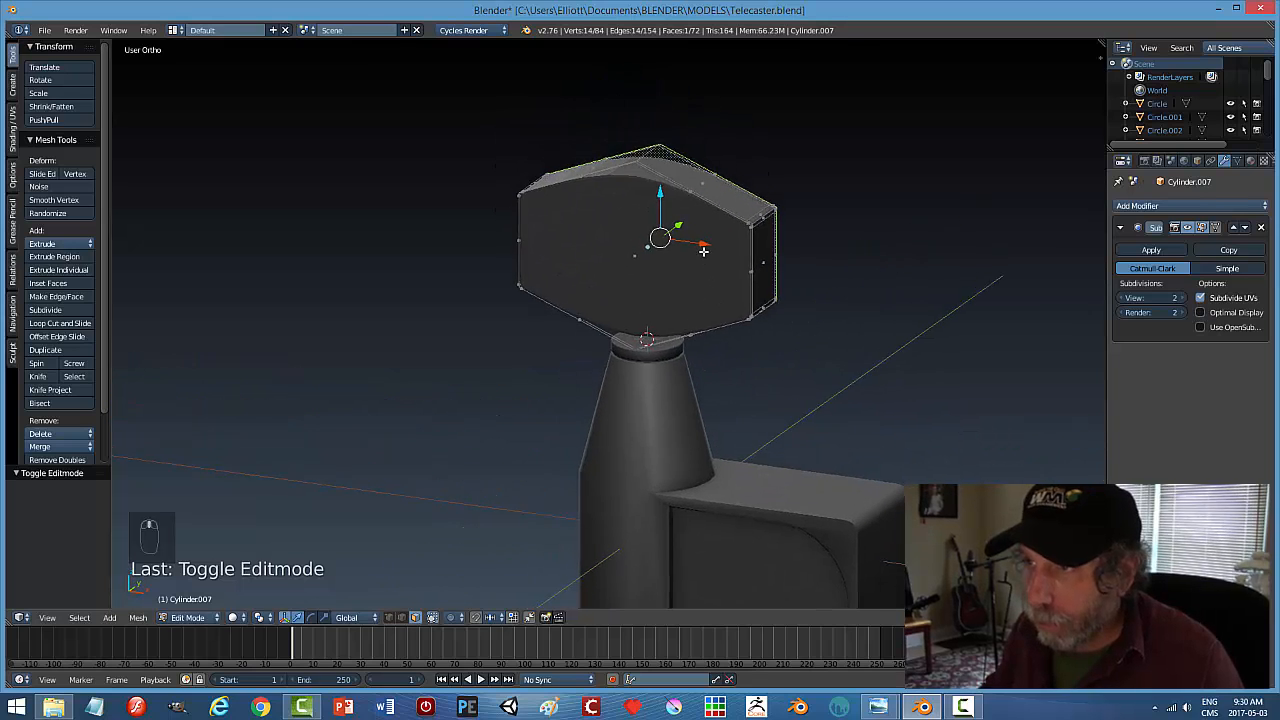
{"action": "middle_click_drag", "start_coordinate": [703, 251], "coordinate": [700, 188]}
{"action": "key", "text": "ctrl+r"}
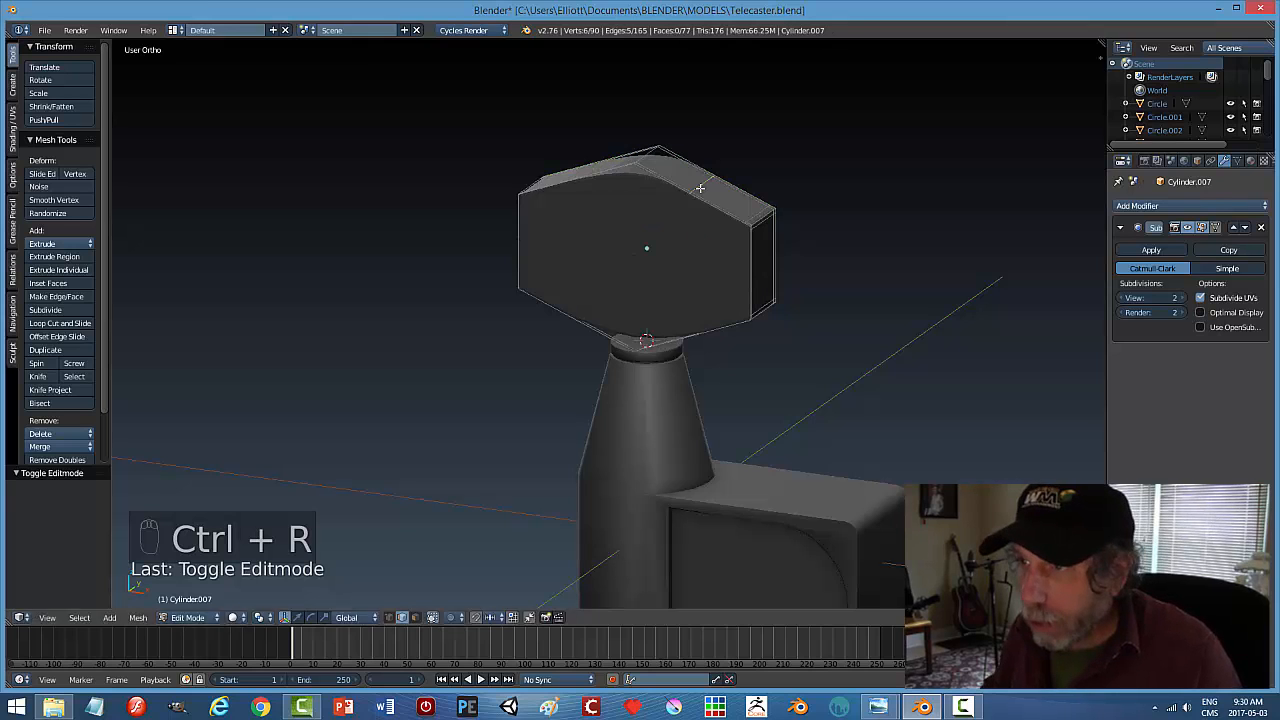
{"action": "left_click", "coordinate": [690, 176]}
{"action": "left_click", "coordinate": [657, 148]}
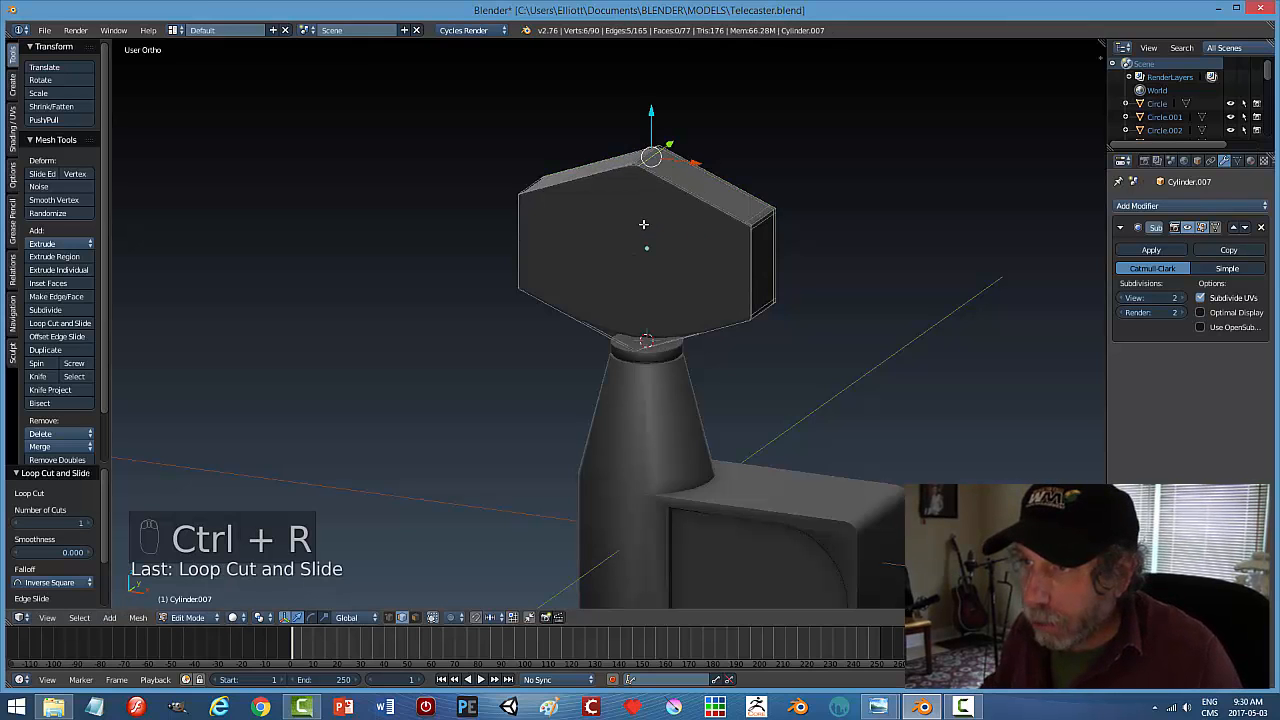
Add a loop cut across the knob's upper -X slope and slide it up beside the top peak
{"action": "middle_click_drag", "start_coordinate": [657, 148], "coordinate": [627, 150]}
{"action": "key", "text": "ctrl+r"}
{"action": "left_click", "coordinate": [637, 146]}
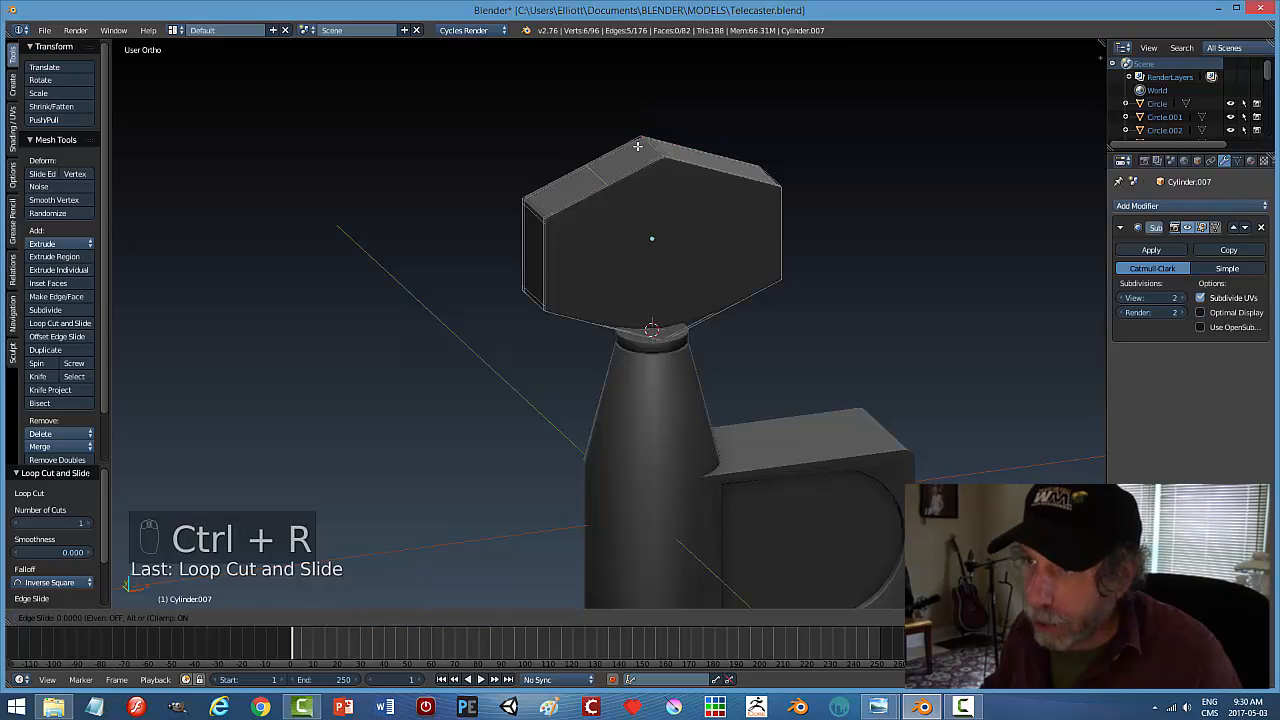
{"action": "left_click", "coordinate": [677, 121]}
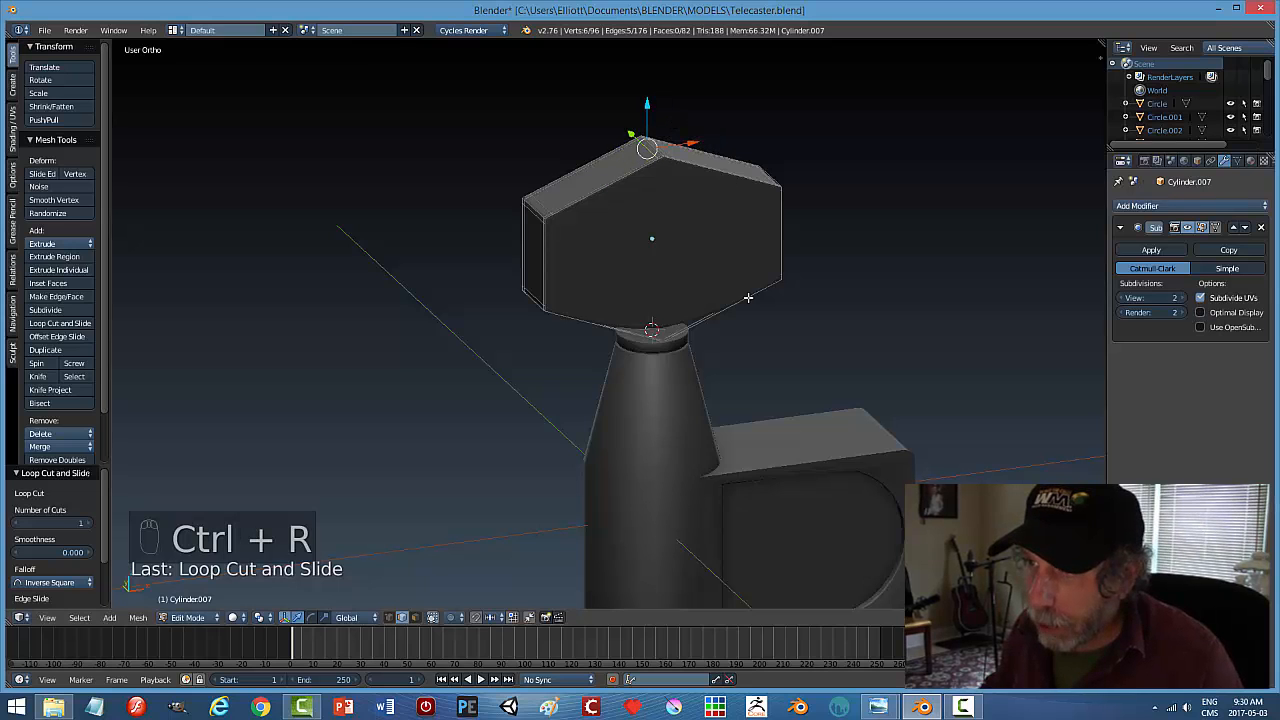
Add loop cuts across the knob's lower +X and -X slopes and slide each down beside the bottom peak
{"action": "middle_click_drag", "start_coordinate": [742, 286], "coordinate": [706, 208]}
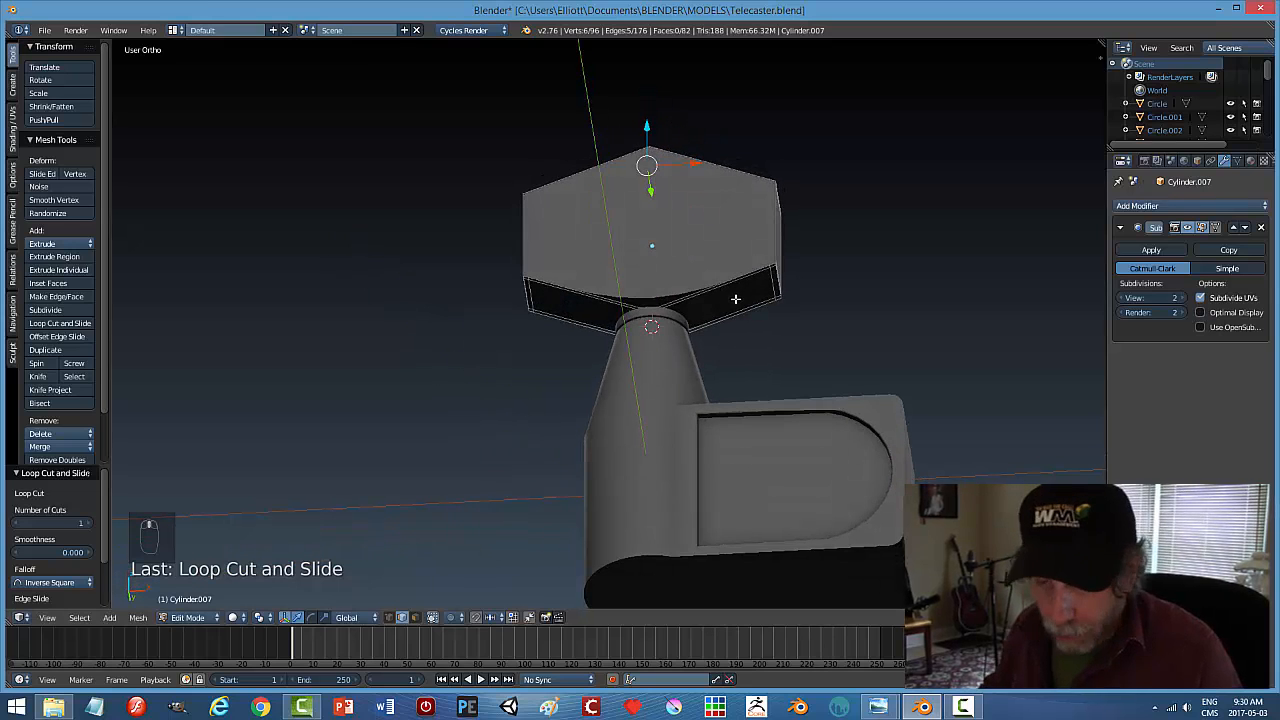
{"action": "key", "text": "ctrl+r"}
{"action": "left_click", "coordinate": [735, 299]}
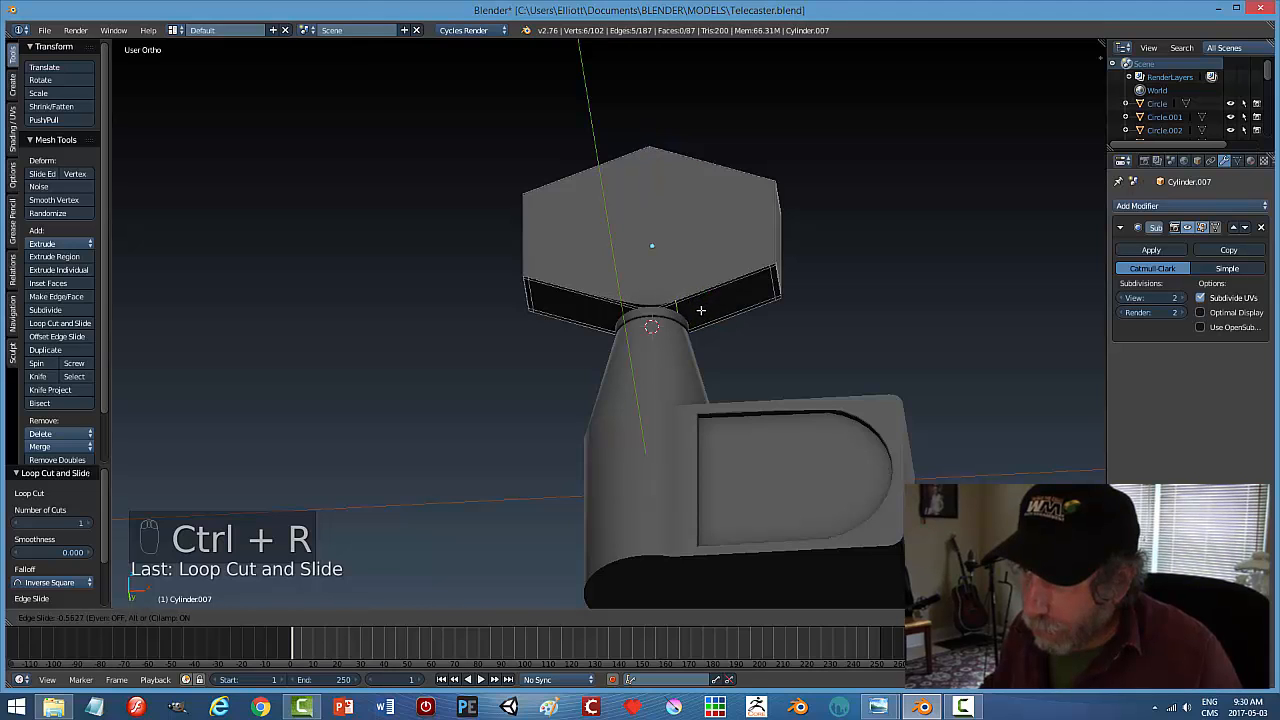
{"action": "left_click", "coordinate": [701, 311]}
{"action": "key", "text": "ctrl+r"}
{"action": "left_click", "coordinate": [607, 312]}
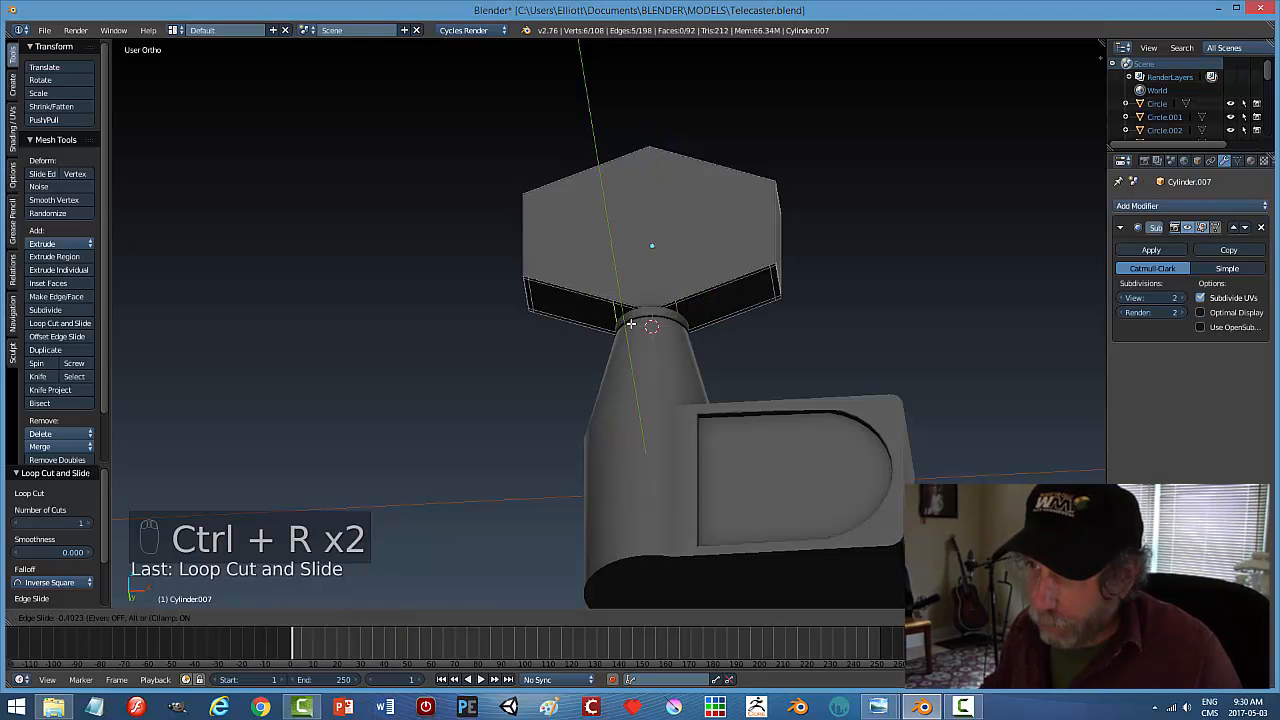
{"action": "left_click", "coordinate": [645, 330]}
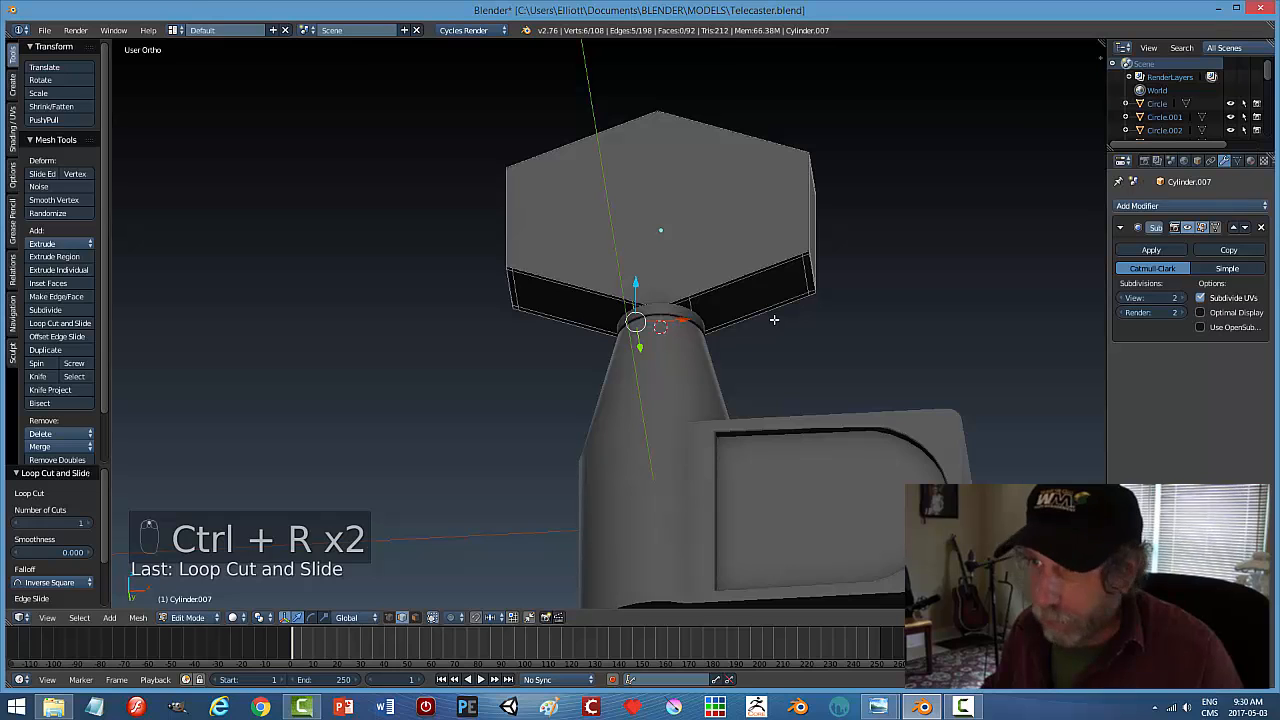
Return the knob to Object Mode, deselect everything and save the file over the existing Telecaster.blend
{"action": "key", "text": "a"}
{"action": "key", "text": "Tab"}
{"action": "scroll", "coordinate": [891, 272], "scroll_direction": "down", "scroll_amount": 3}
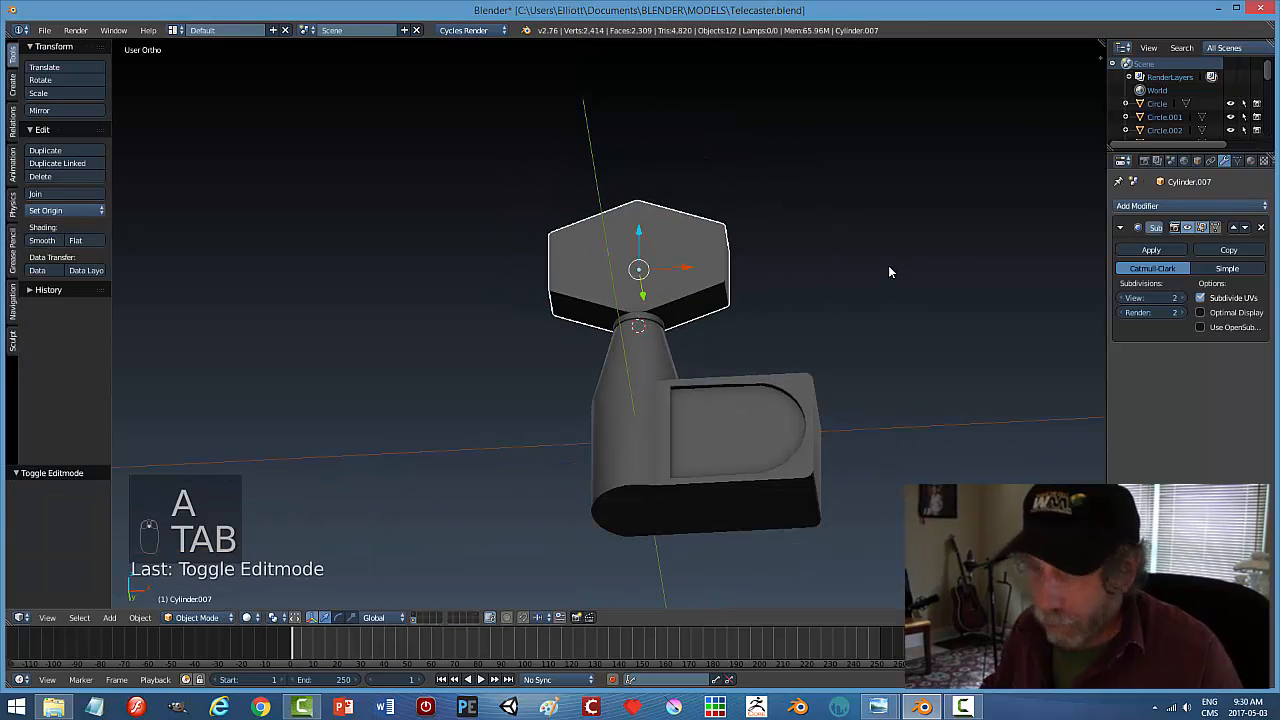
{"action": "key", "text": "a"}
{"action": "middle_click_drag", "start_coordinate": [861, 255], "coordinate": [822, 520]}
{"action": "key", "text": "ctrl+s"}
{"action": "left_click", "coordinate": [700, 311]}
{"action": "scroll", "coordinate": [760, 330], "scroll_direction": "down", "scroll_amount": 3}
Examine the tuner shapes in the 1979 Fender Telecaster Deluxe reference photo, then switch back to Blender
{"action": "mouse_move", "coordinate": [878, 707]}
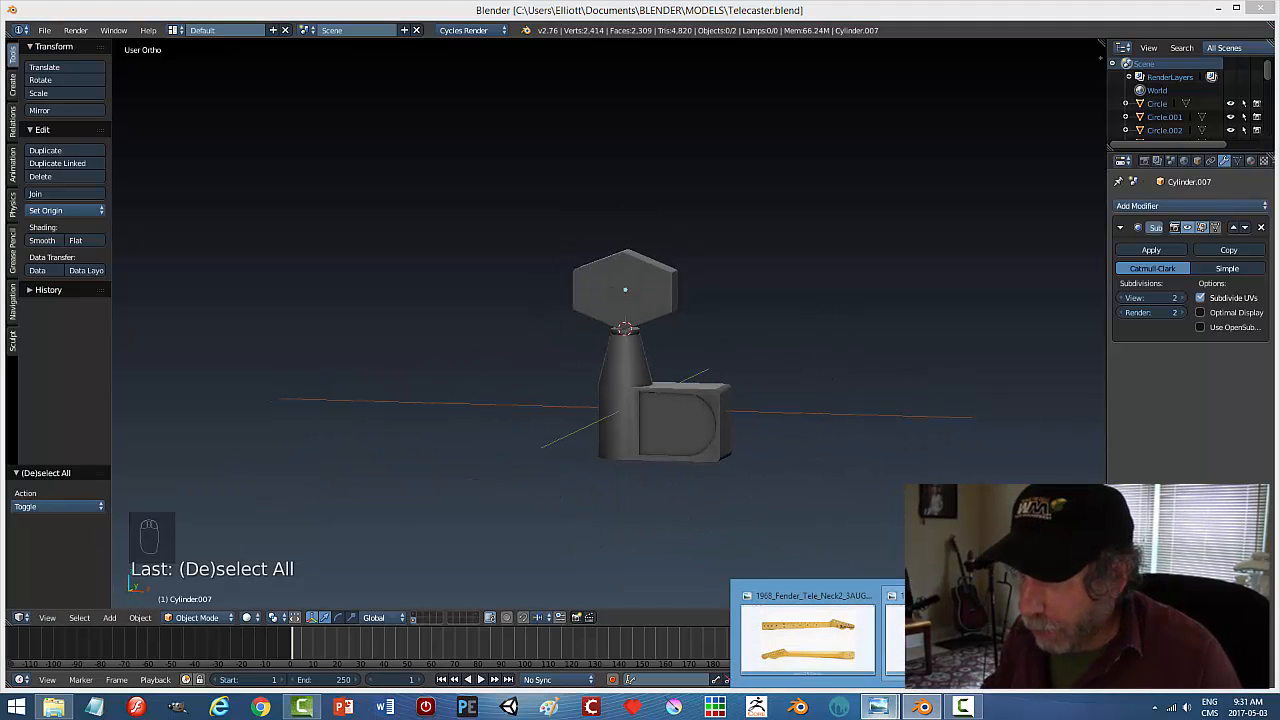
{"action": "mouse_move", "coordinate": [892, 625]}
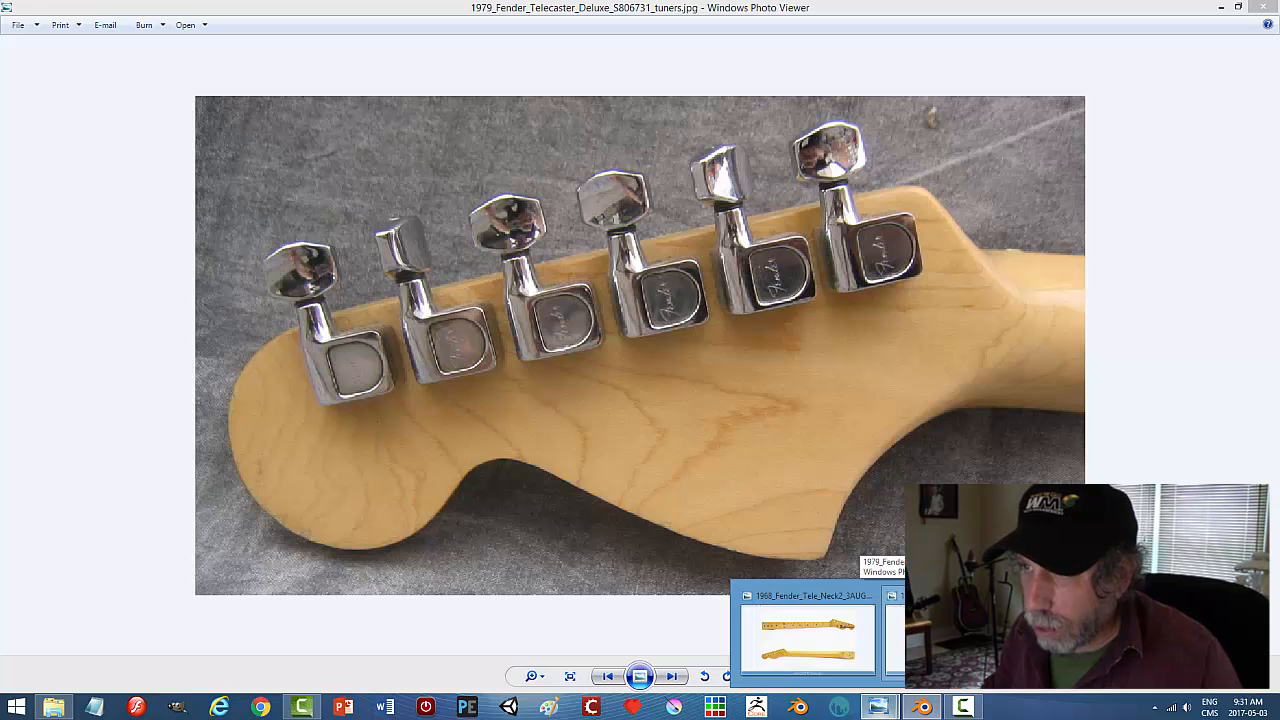
{"action": "left_click", "coordinate": [892, 625]}
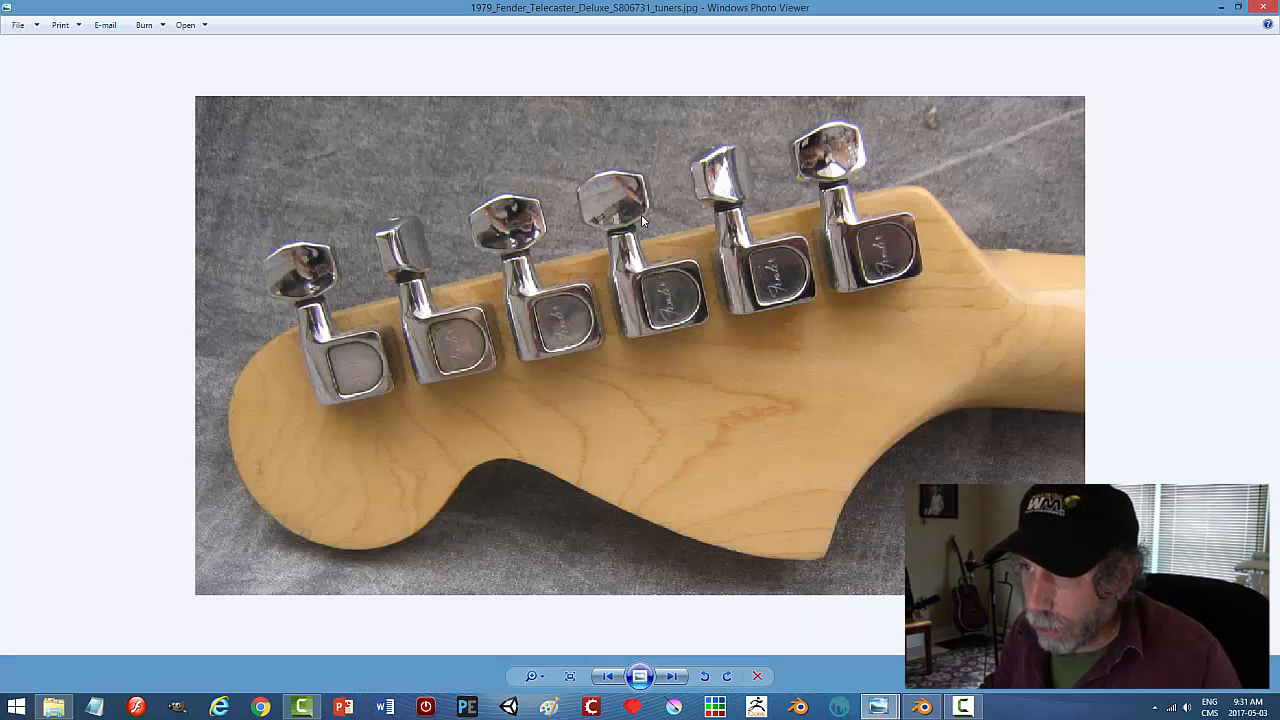
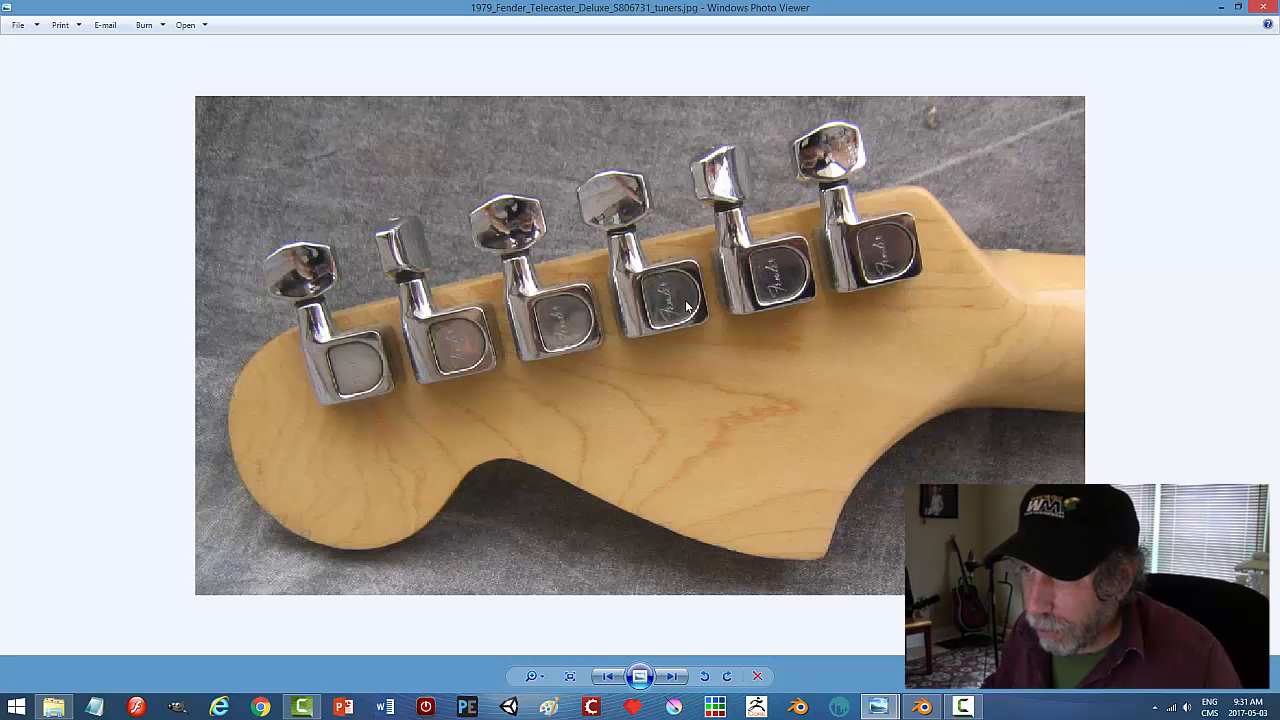
{"action": "left_click", "coordinate": [922, 706]}
Select the knob, open its mesh for editing and switch to edge selection
{"action": "middle_click_drag", "start_coordinate": [734, 449], "coordinate": [728, 394]}
{"action": "right_click", "coordinate": [657, 297]}
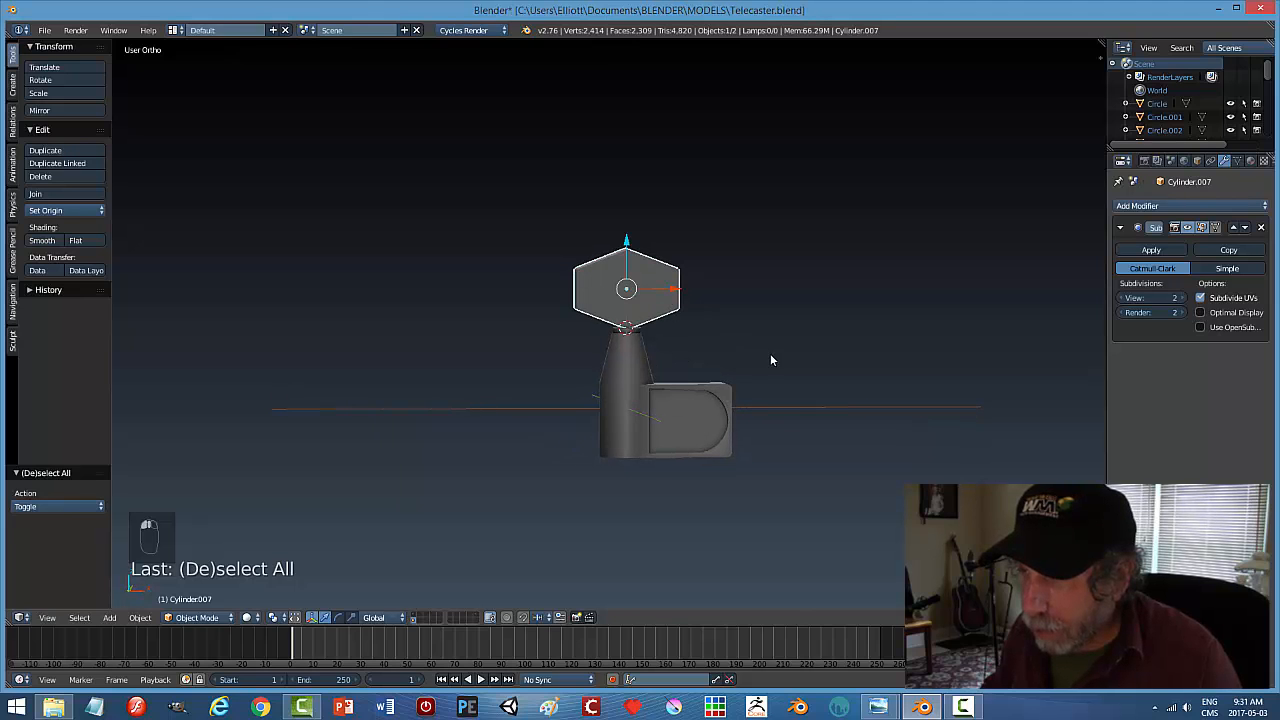
{"action": "middle_click_drag", "start_coordinate": [720, 391], "coordinate": [586, 278]}
{"action": "scroll", "coordinate": [730, 425], "scroll_direction": "up", "scroll_amount": 3}
{"action": "left_click", "coordinate": [767, 260]}
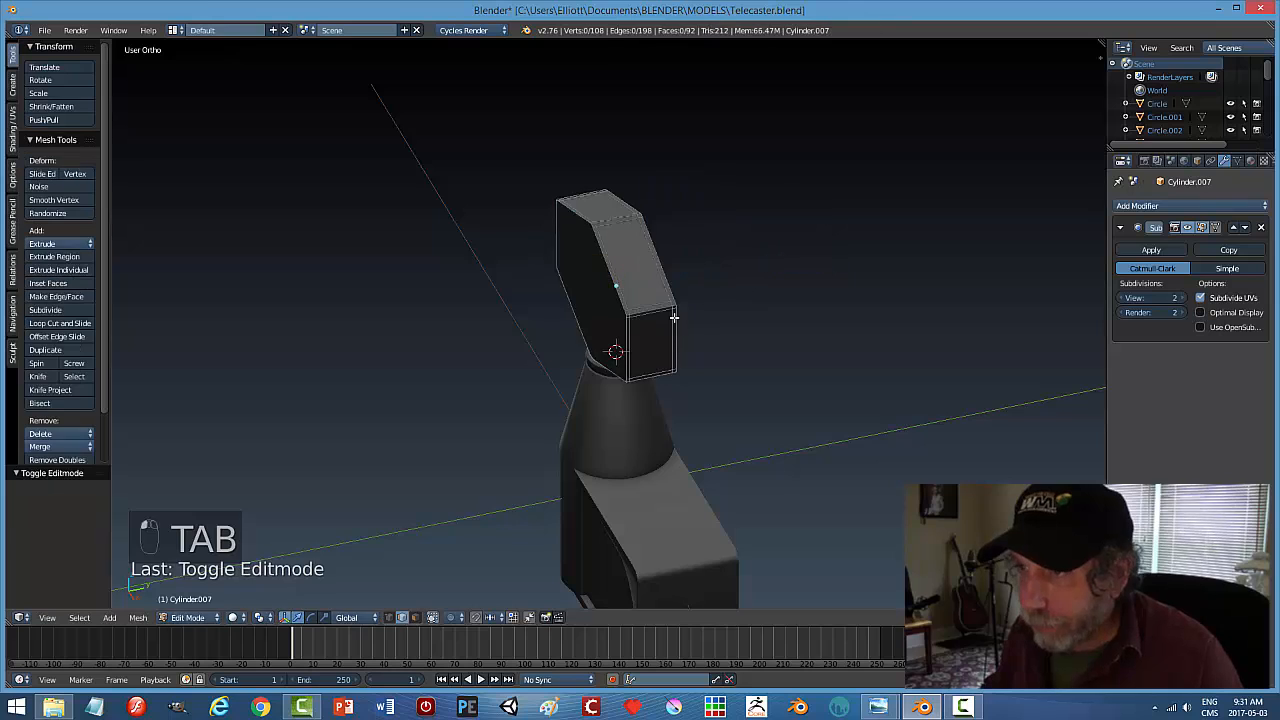
{"action": "scroll", "coordinate": [655, 327], "scroll_direction": "up", "scroll_amount": 3}
{"action": "key", "text": "ctrl+Tab"}
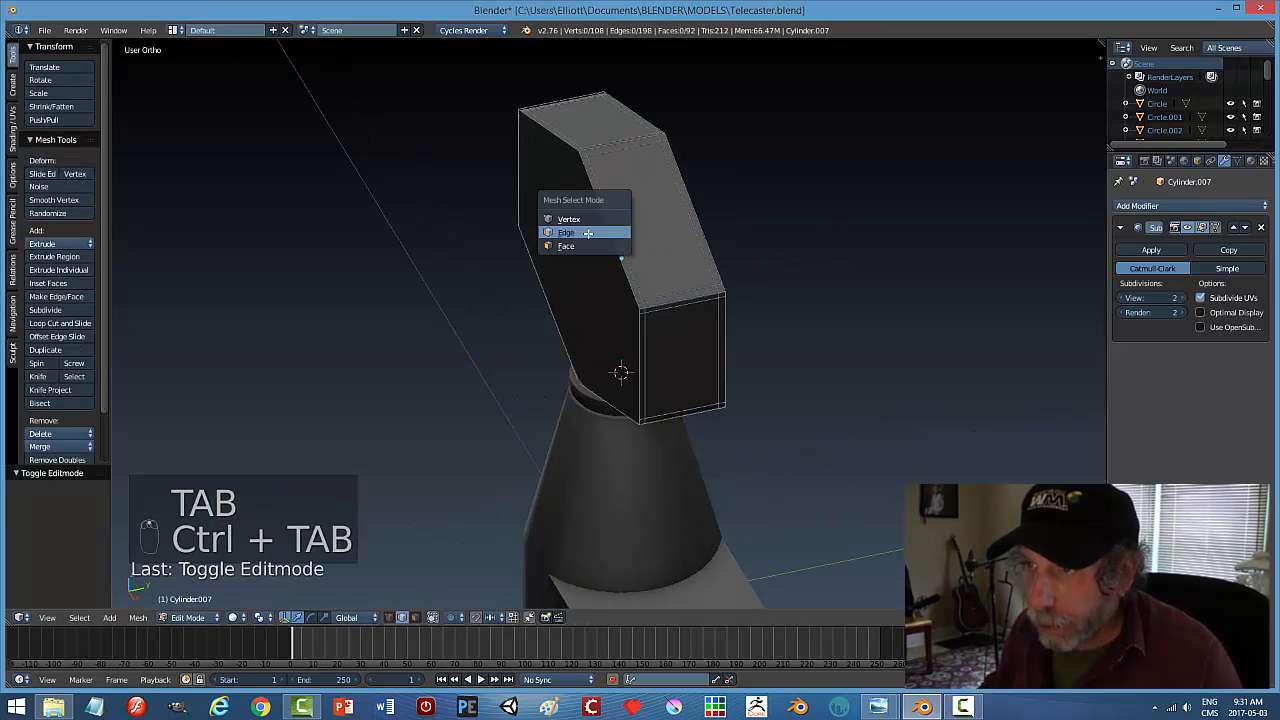
{"action": "left_click", "coordinate": [588, 233]}
{"action": "right_click", "coordinate": [591, 196], "text": "alt"}
{"action": "middle_click_drag", "start_coordinate": [780, 250], "coordinate": [749, 266]}
{"action": "right_click", "coordinate": [616, 195], "text": "alt+shift"}
{"action": "key", "text": "a"}
Select the outline edge loops of the knob's two large flat faces and try to bevel them
{"action": "scroll", "coordinate": [720, 278], "scroll_direction": "up", "scroll_amount": 4}
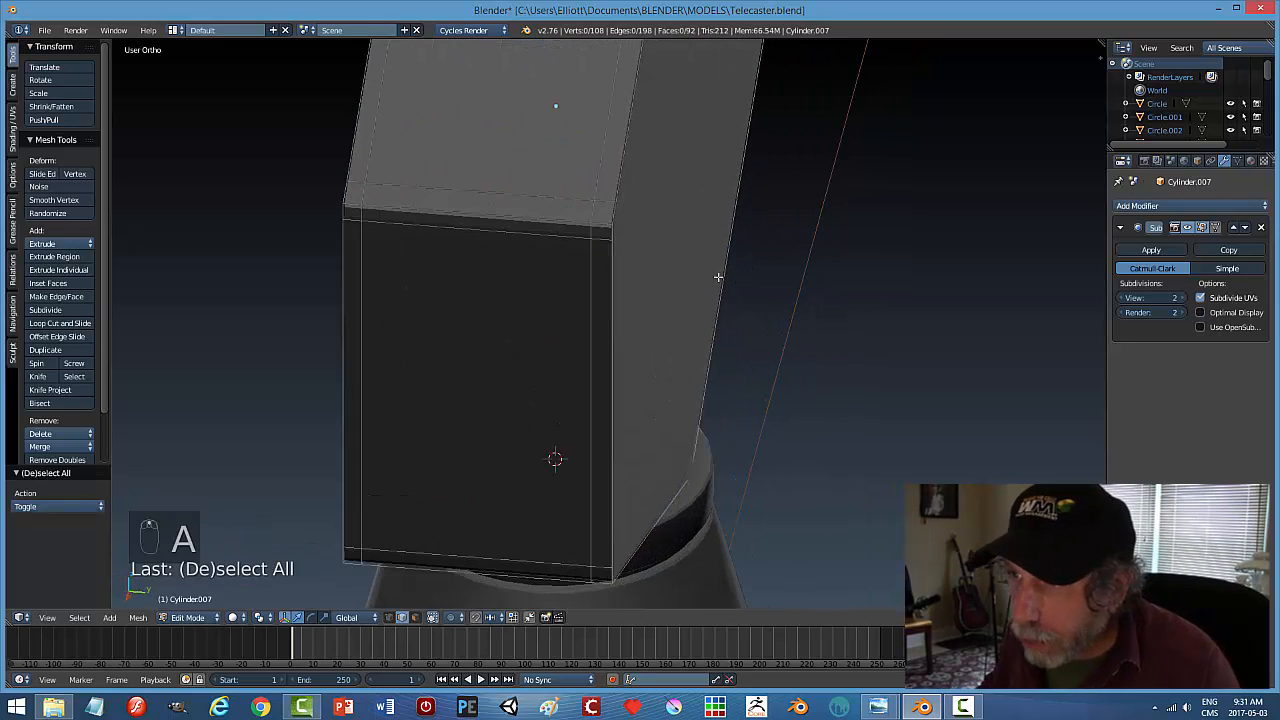
{"action": "middle_click_drag", "start_coordinate": [634, 254], "coordinate": [694, 261]}
{"action": "right_click", "coordinate": [740, 165]}
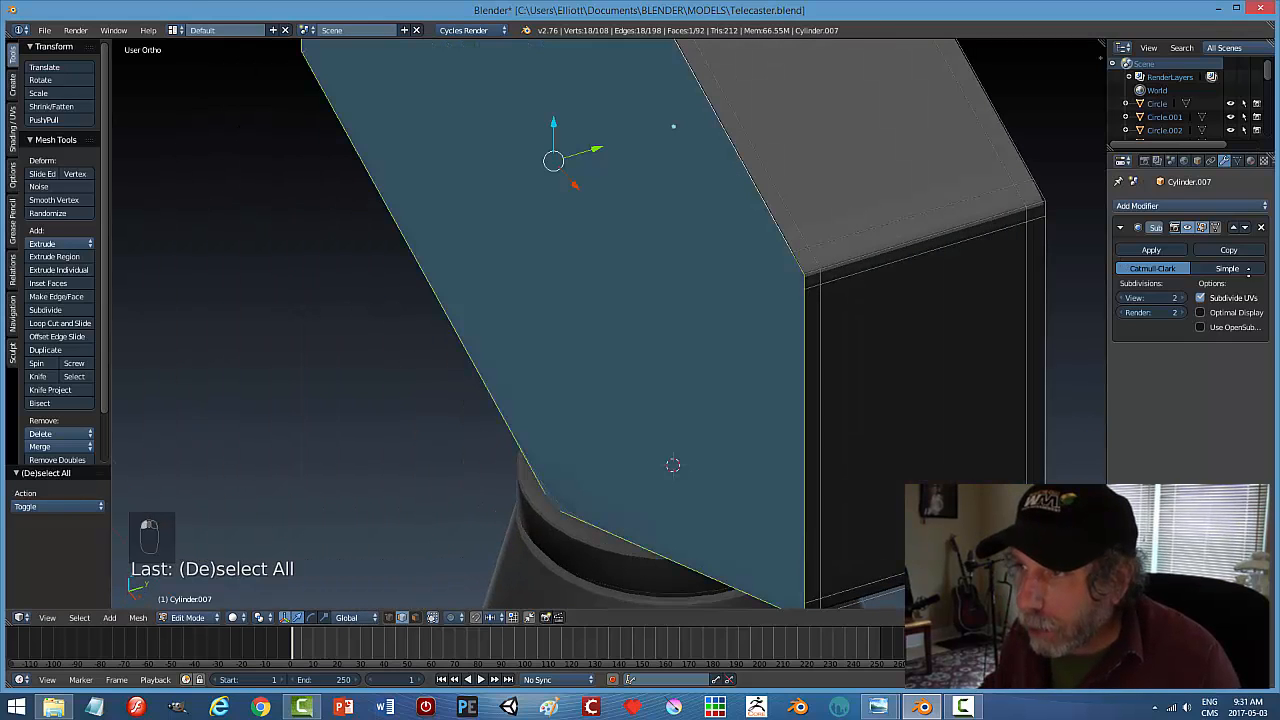
{"action": "middle_click_drag", "start_coordinate": [903, 300], "coordinate": [573, 218]}
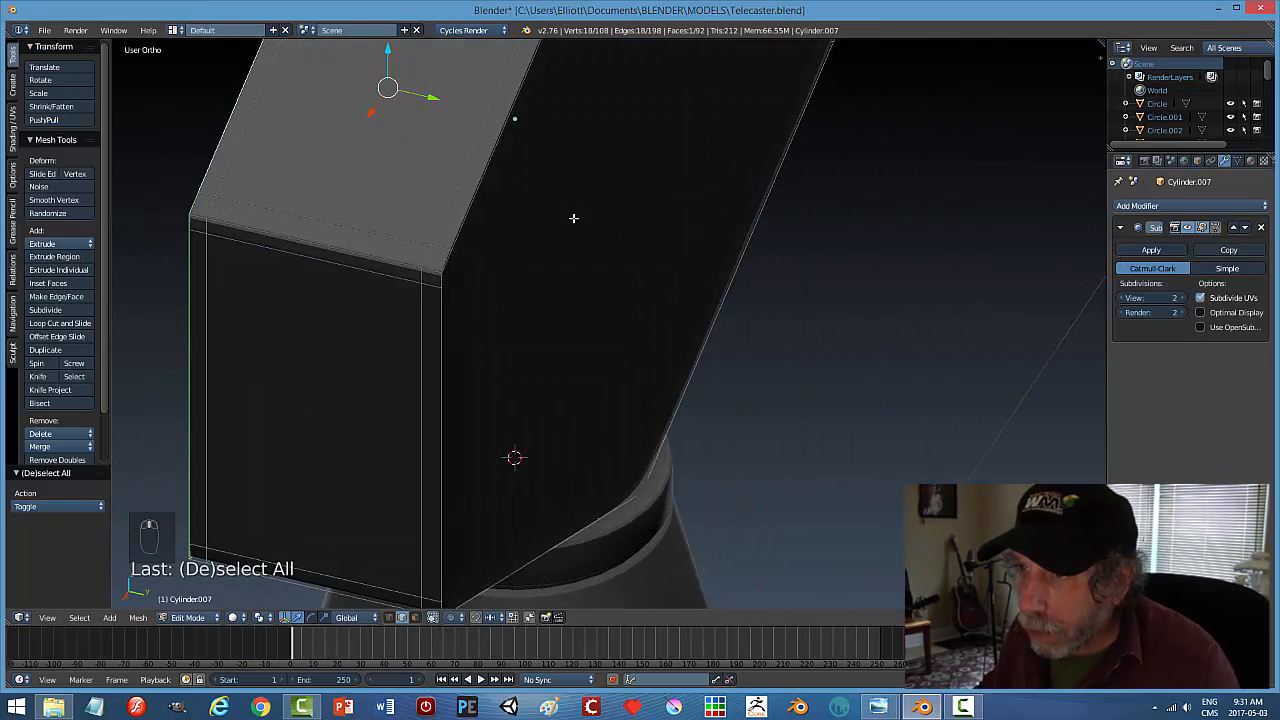
{"action": "right_click", "coordinate": [493, 162], "text": "shift"}
{"action": "scroll", "coordinate": [628, 260], "scroll_direction": "down", "scroll_amount": 5}
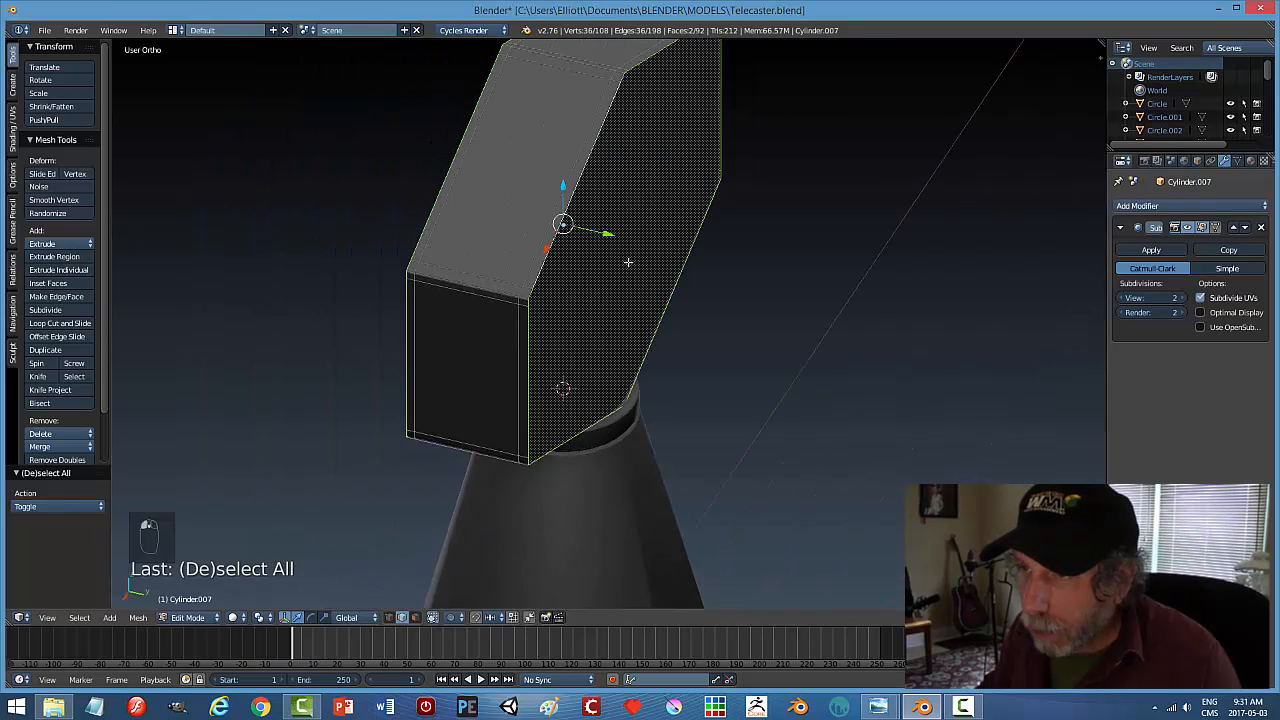
{"action": "middle_click_drag", "start_coordinate": [628, 260], "coordinate": [909, 285]}
{"action": "key", "text": "ctrl+b"}
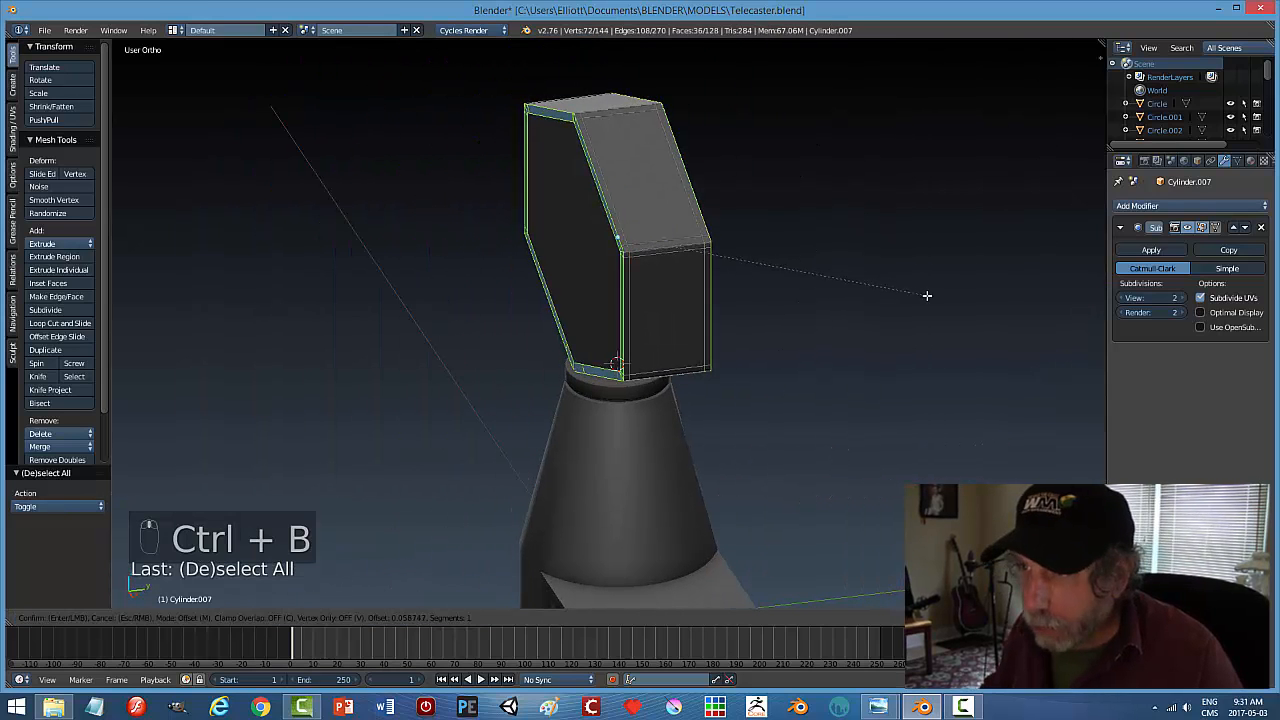
{"action": "right_click", "coordinate": [933, 298]}
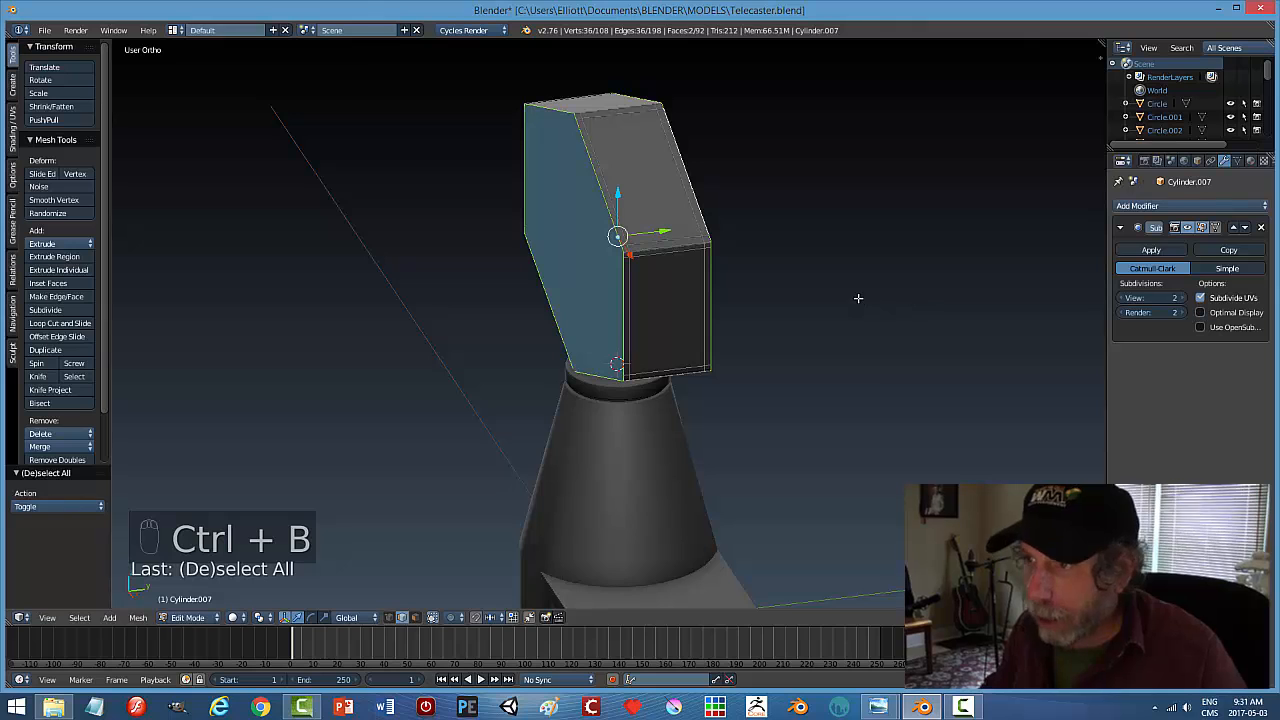
Return to Object Mode and apply the knob's rotation and scale
{"action": "key", "text": "Tab"}
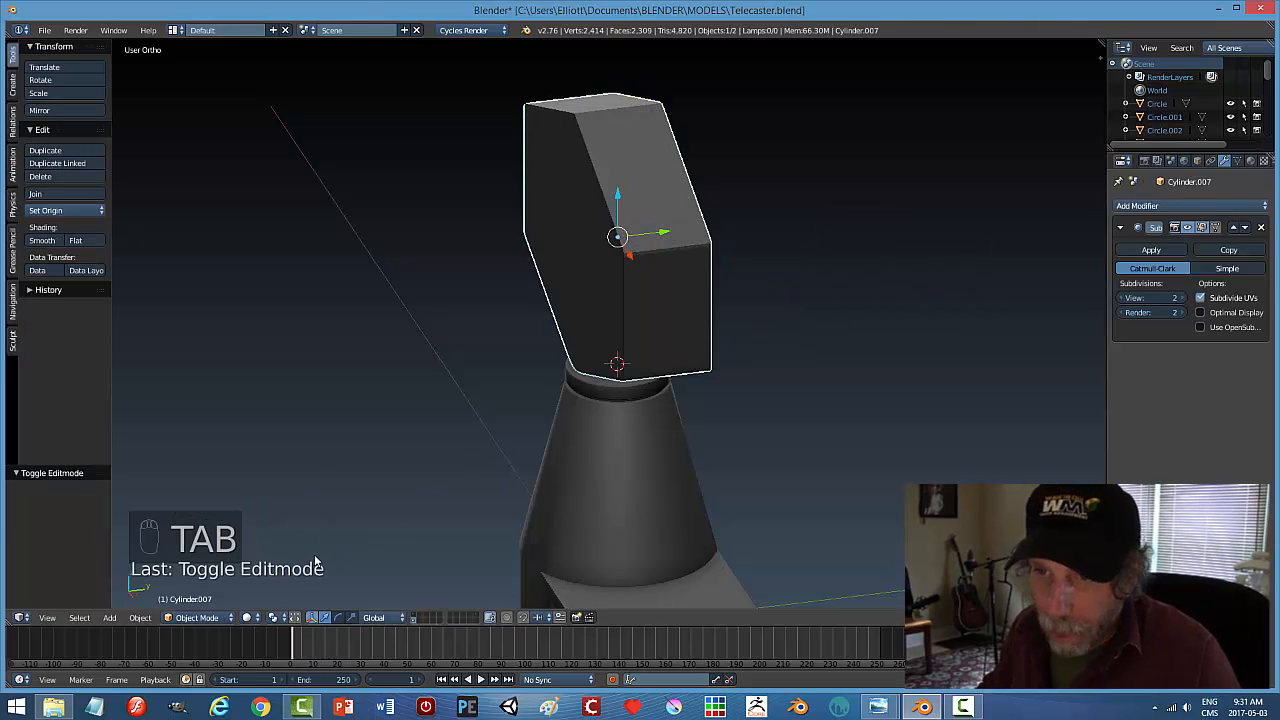
{"action": "left_click", "coordinate": [140, 617]}
{"action": "mouse_move", "coordinate": [170, 520]}
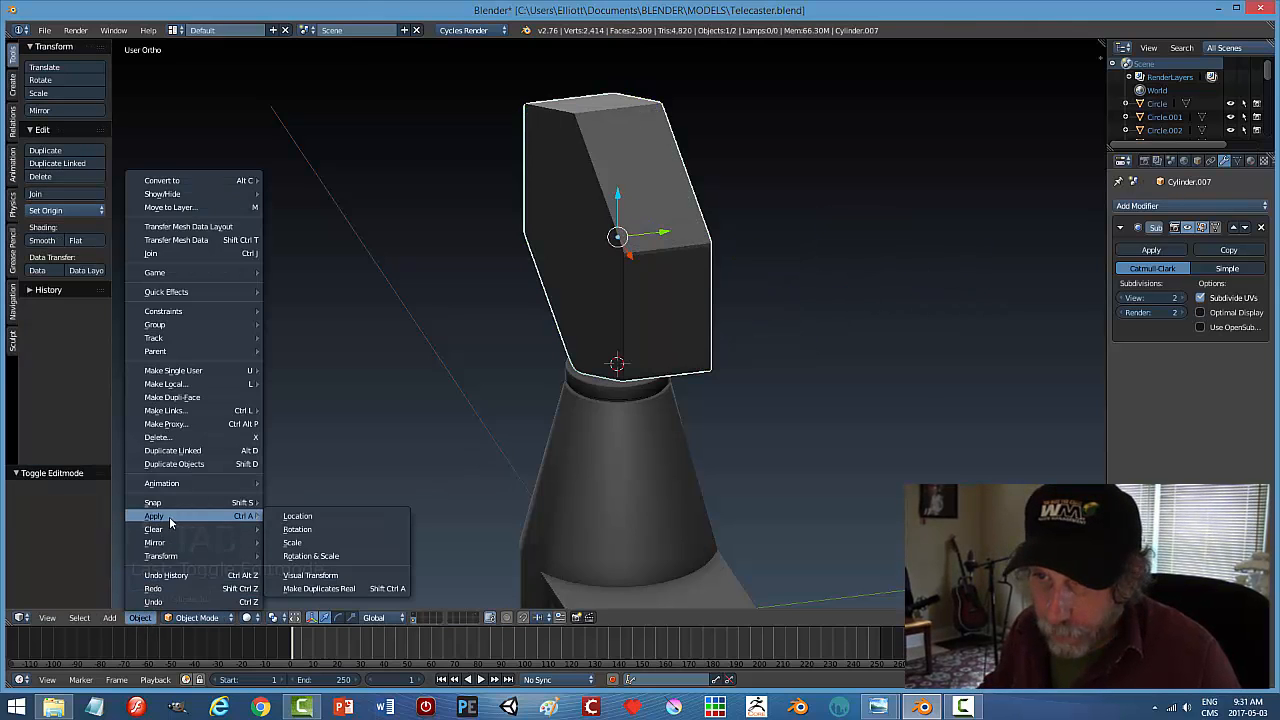
{"action": "left_click", "coordinate": [311, 556]}
Try again to bevel the outlines of the knob's large flat faces, then deselect and return to Object Mode
{"action": "middle_click_drag", "start_coordinate": [818, 397], "coordinate": [770, 412]}
{"action": "key", "text": "Tab"}
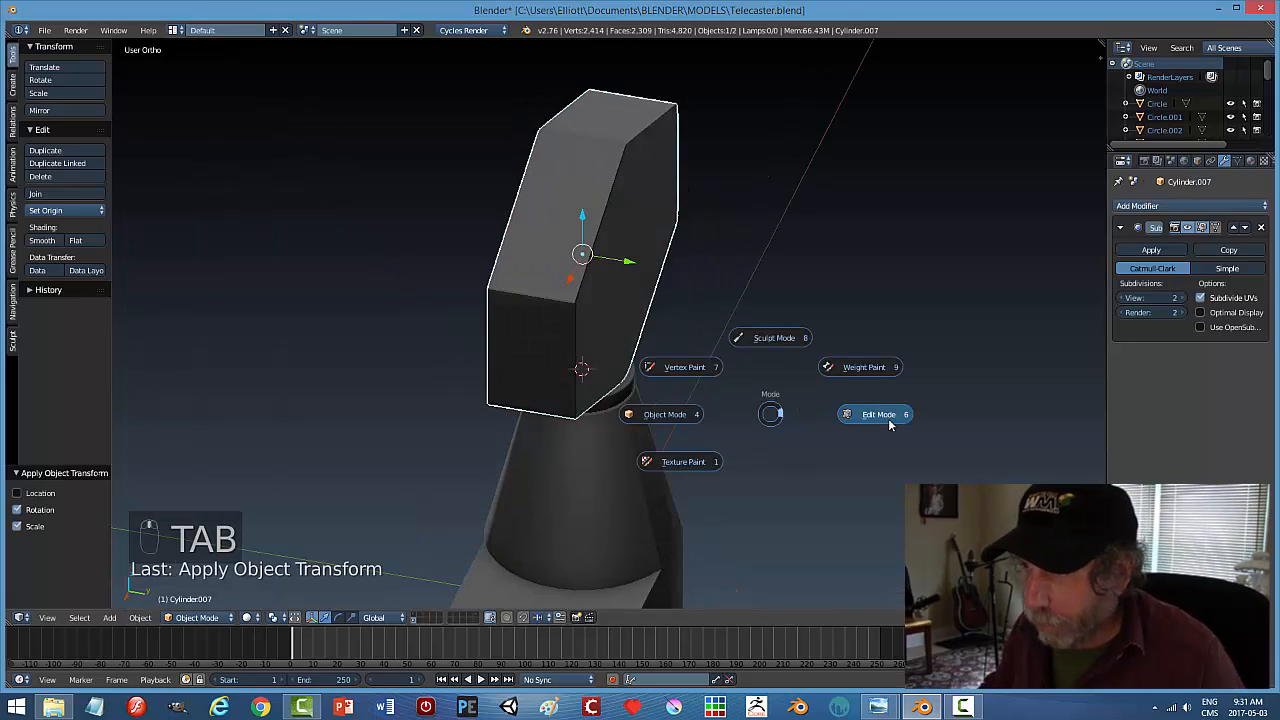
{"action": "left_click", "coordinate": [878, 414]}
{"action": "key", "text": "ctrl+b"}
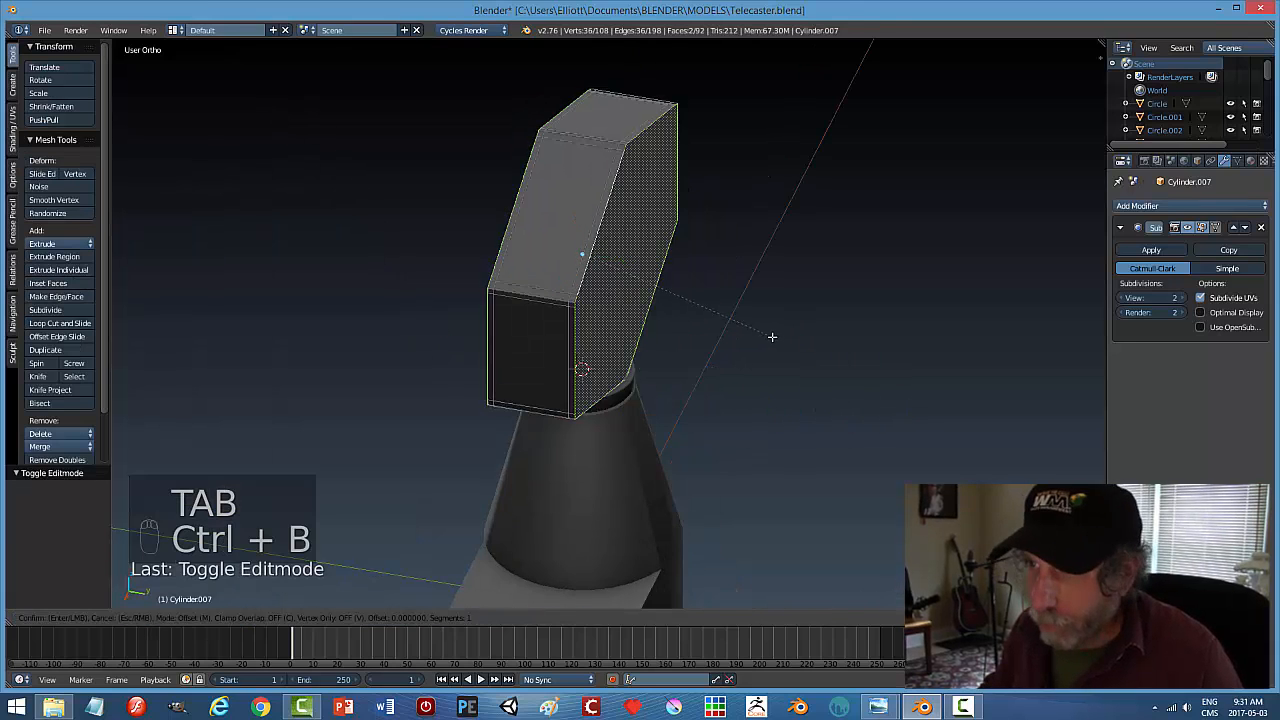
{"action": "right_click", "coordinate": [789, 343]}
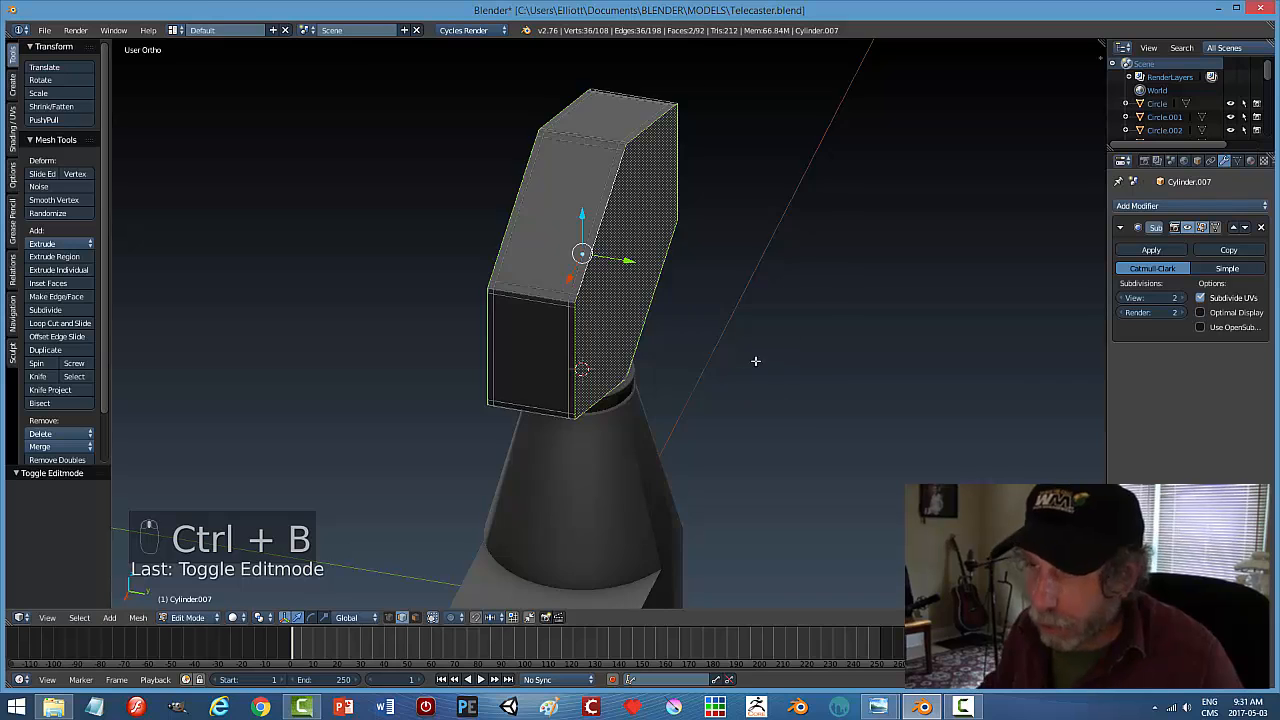
{"action": "middle_click_drag", "start_coordinate": [755, 361], "coordinate": [823, 354]}
{"action": "key", "text": "a"}
{"action": "key", "text": "Tab"}
Recalculate the normals of the knob's entire mesh, then return to Object Mode with everything deselected
{"action": "key", "text": "a"}
{"action": "key", "text": "a"}
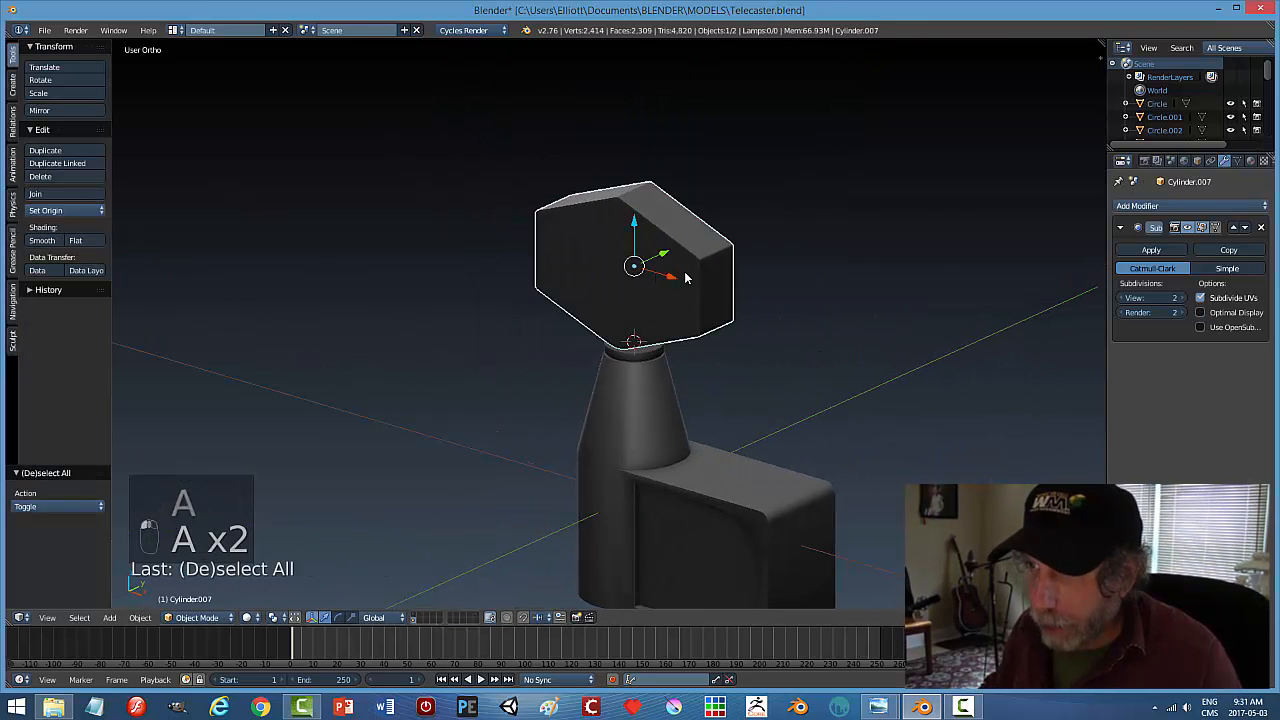
{"action": "key", "text": "Tab"}
{"action": "left_click", "coordinate": [869, 288]}
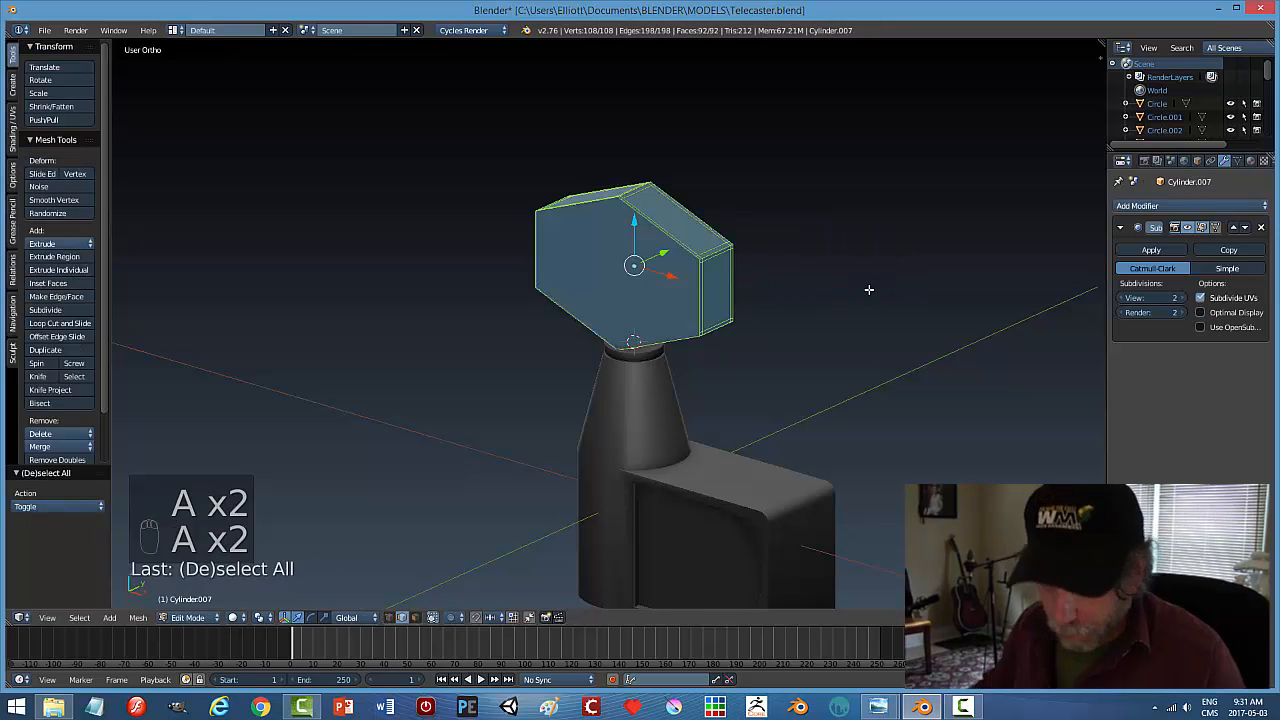
{"action": "key", "text": "ctrl+n"}
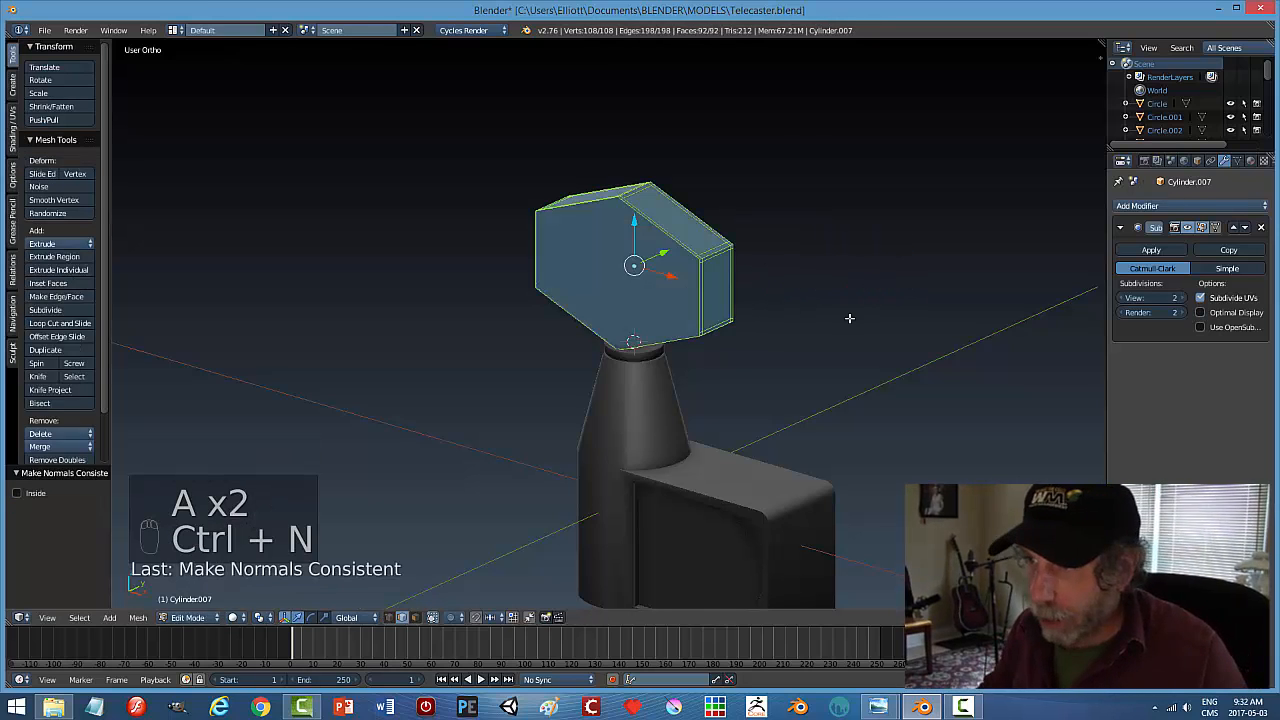
{"action": "key", "text": "a"}
{"action": "key", "text": "Tab"}
{"action": "key", "text": "a"}
{"action": "key", "text": "a"}
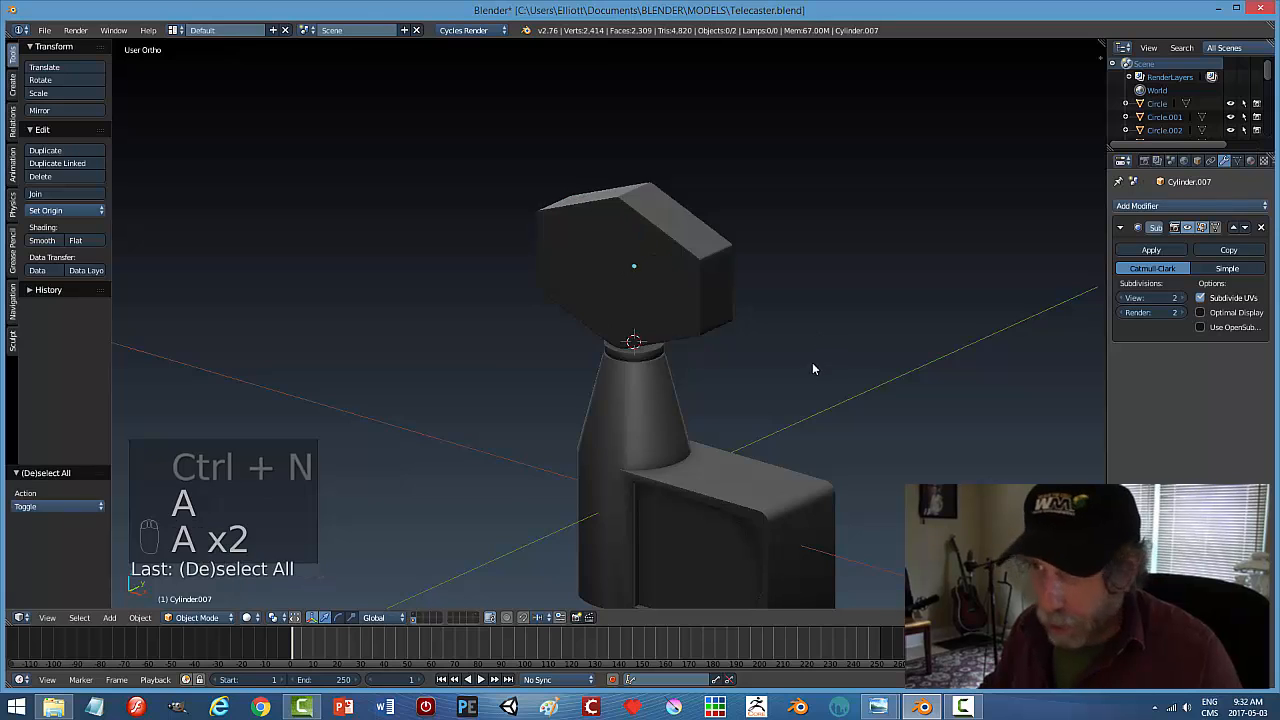
Compare the knob and collar with the tuners in the reference photo, then switch back to Blender
{"action": "middle_click_drag", "start_coordinate": [813, 369], "coordinate": [700, 330]}
{"action": "scroll", "coordinate": [744, 362], "scroll_direction": "up", "scroll_amount": 5}
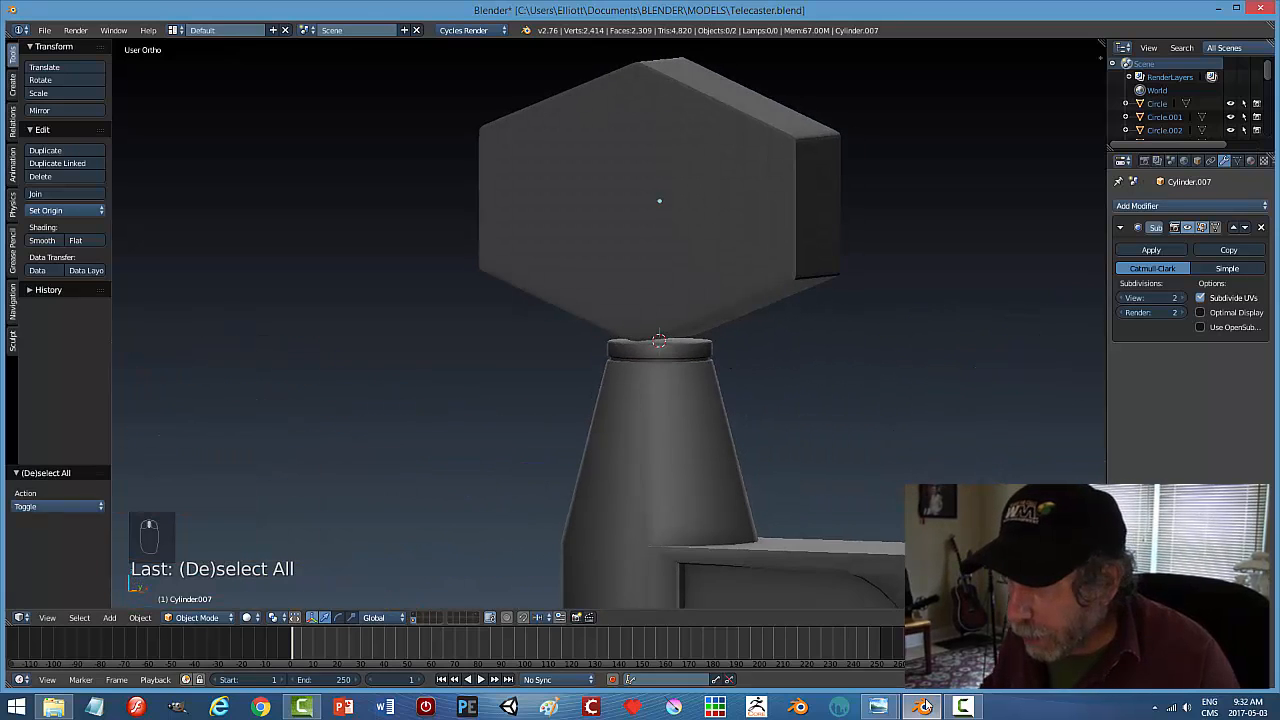
{"action": "mouse_move", "coordinate": [918, 707]}
{"action": "left_click", "coordinate": [885, 630]}
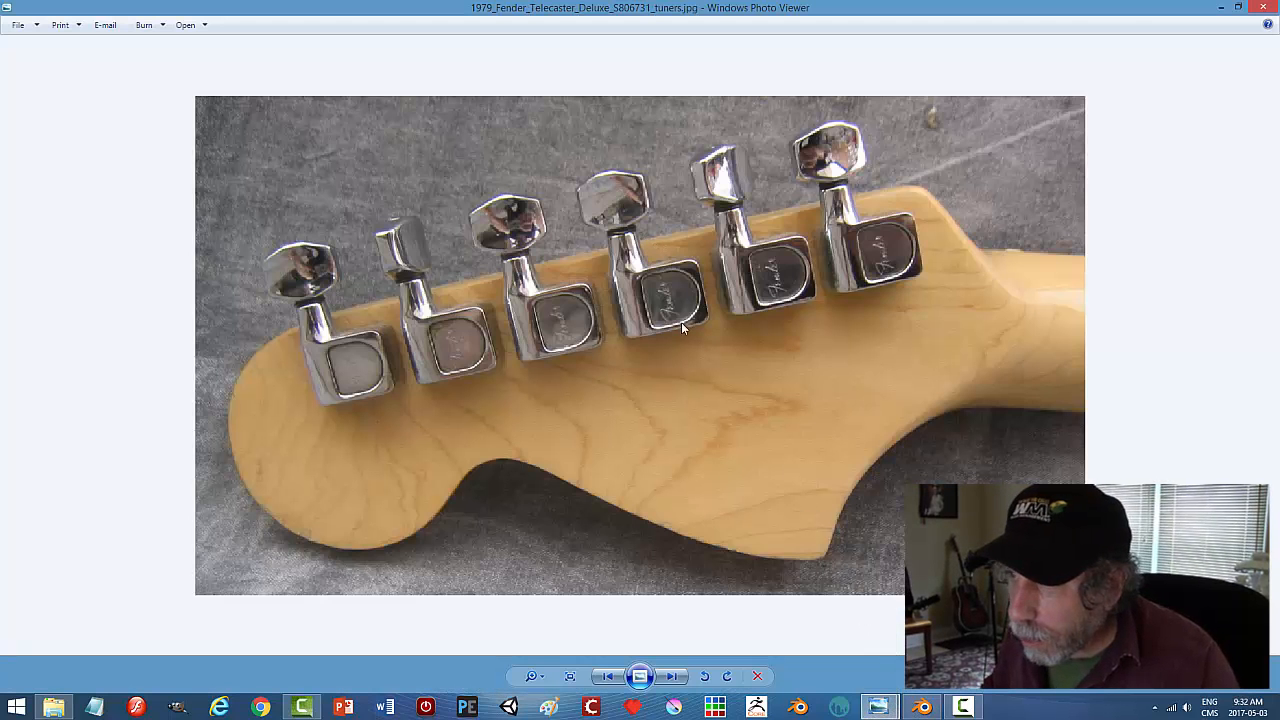
{"action": "left_click", "coordinate": [920, 707]}
Select the knob and move it down about 0.063 along Z onto the collar
{"action": "middle_click_drag", "start_coordinate": [636, 363], "coordinate": [718, 312]}
{"action": "right_click", "coordinate": [690, 270]}
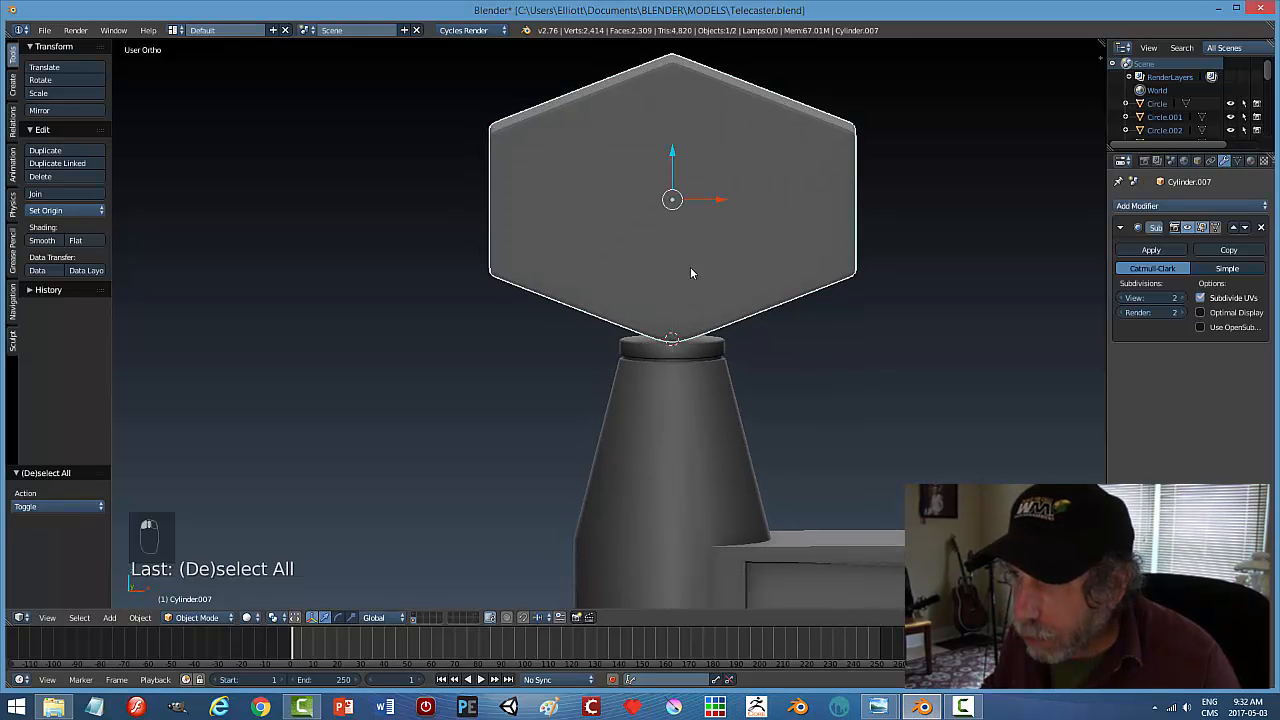
{"action": "left_click_drag", "start_coordinate": [675, 157], "coordinate": [673, 166]}
Scale the knob down along Y to make it thinner, then deselect it
{"action": "middle_click_drag", "start_coordinate": [950, 357], "coordinate": [799, 367]}
{"action": "key", "text": "s"}
{"action": "key", "text": "y"}
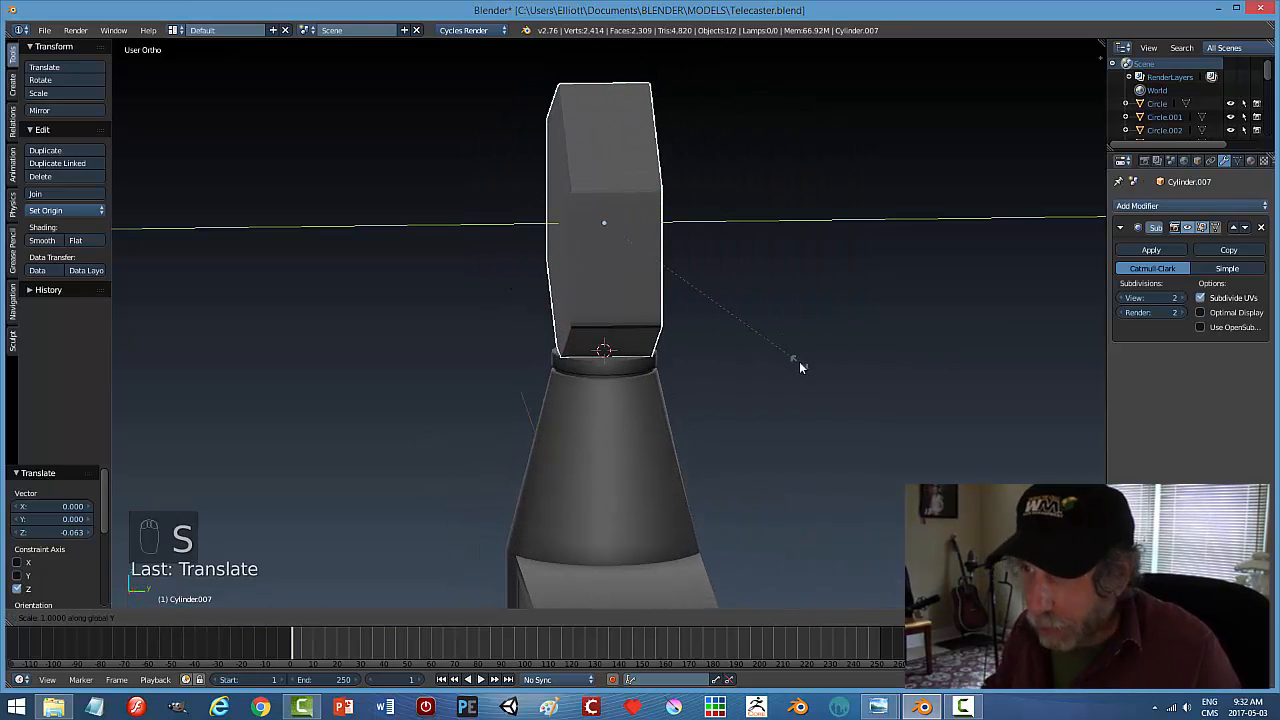
{"action": "left_click", "coordinate": [694, 387]}
{"action": "mouse_move", "coordinate": [694, 387]}
{"action": "middle_mouse_down"}
{"action": "mouse_move", "coordinate": [830, 382]}
{"action": "mouse_move", "coordinate": [720, 405]}
{"action": "mouse_move", "coordinate": [717, 310]}
{"action": "mouse_move", "coordinate": [670, 410]}
{"action": "mouse_move", "coordinate": [691, 397]}
{"action": "mouse_move", "coordinate": [686, 420]}
{"action": "mouse_move", "coordinate": [809, 377]}
{"action": "mouse_move", "coordinate": [884, 327]}
{"action": "mouse_move", "coordinate": [871, 220]}
{"action": "mouse_move", "coordinate": [743, 360]}
{"action": "mouse_move", "coordinate": [679, 400]}
{"action": "mouse_move", "coordinate": [674, 380]}
{"action": "mouse_move", "coordinate": [692, 402]}
{"action": "middle_mouse_up"}
{"action": "key", "text": "a"}
{"action": "scroll", "coordinate": [810, 376], "scroll_direction": "down", "scroll_amount": 5}
Compare the overall tuner proportions with the reference photo, then inspect the deselected model in Blender
{"action": "left_click", "coordinate": [652, 402]}
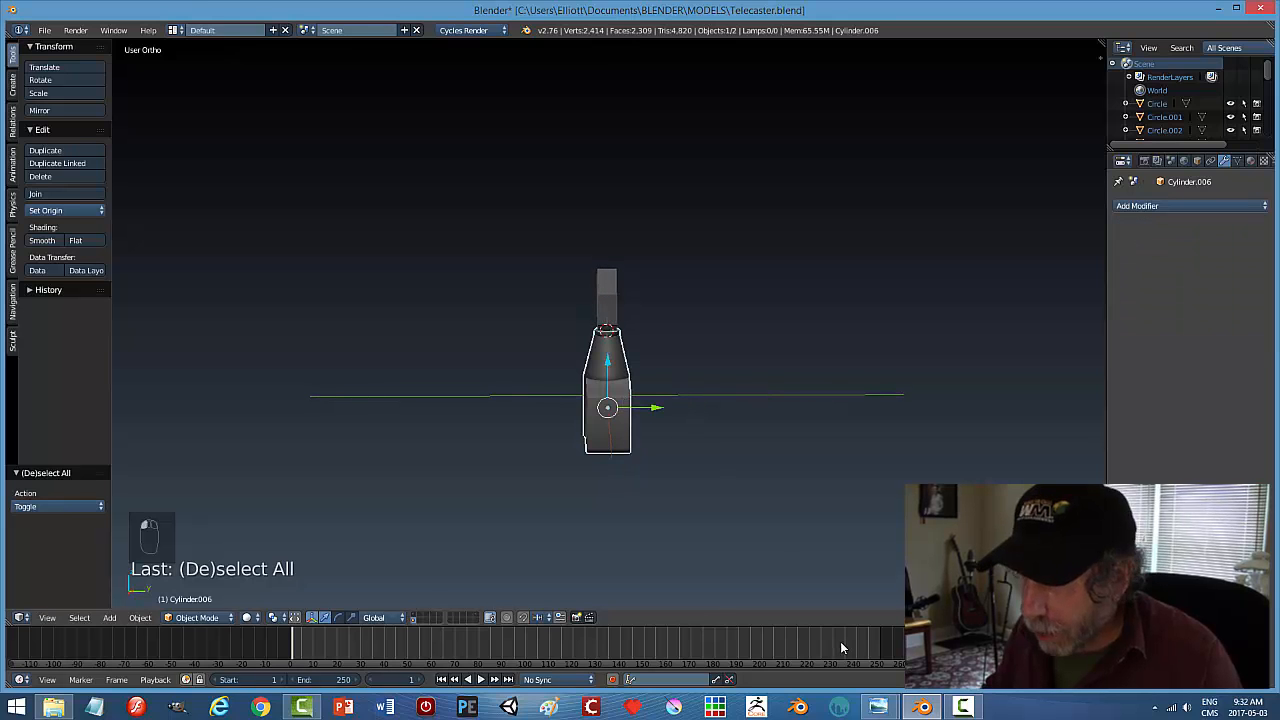
{"action": "left_click", "coordinate": [878, 707]}
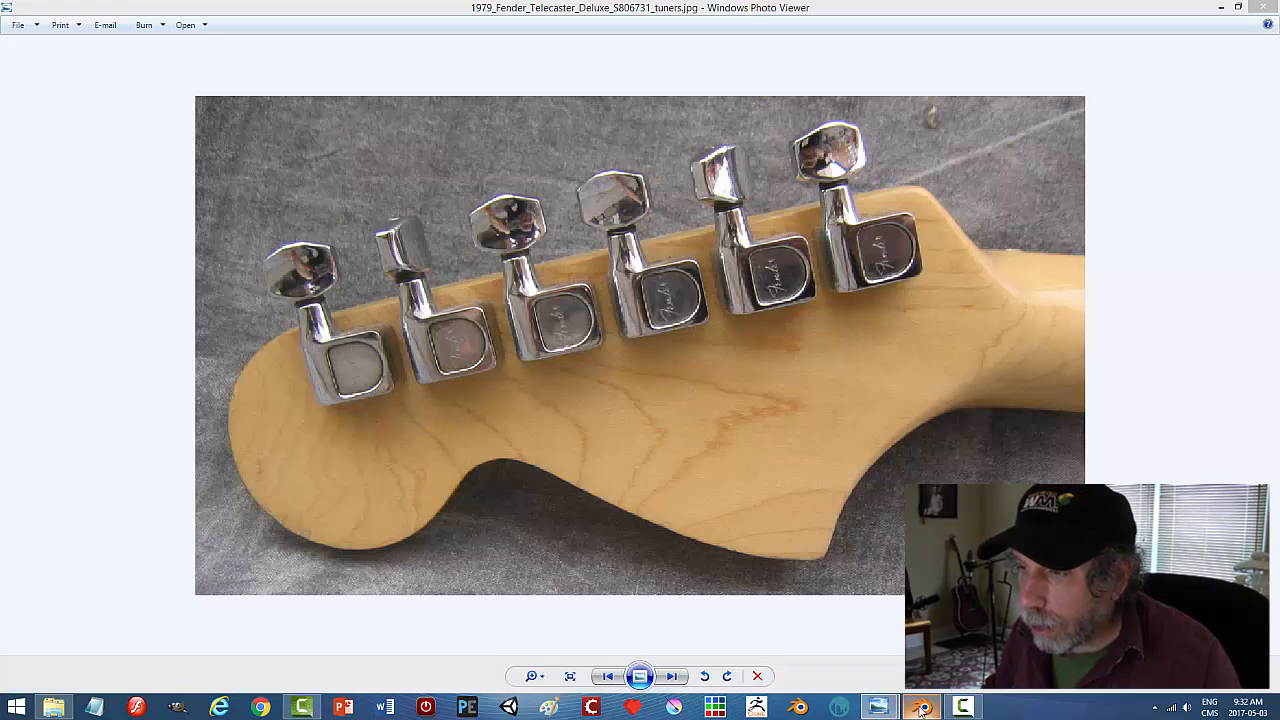
{"action": "left_click", "coordinate": [921, 707]}
{"action": "middle_click_drag", "start_coordinate": [753, 454], "coordinate": [760, 514]}
{"action": "key", "text": "a"}
{"action": "scroll", "coordinate": [698, 508], "scroll_direction": "up", "scroll_amount": 4}
{"action": "scroll", "coordinate": [754, 519], "scroll_direction": "down", "scroll_amount": 4}
{"action": "scroll", "coordinate": [753, 519], "scroll_direction": "down", "scroll_amount": 1}
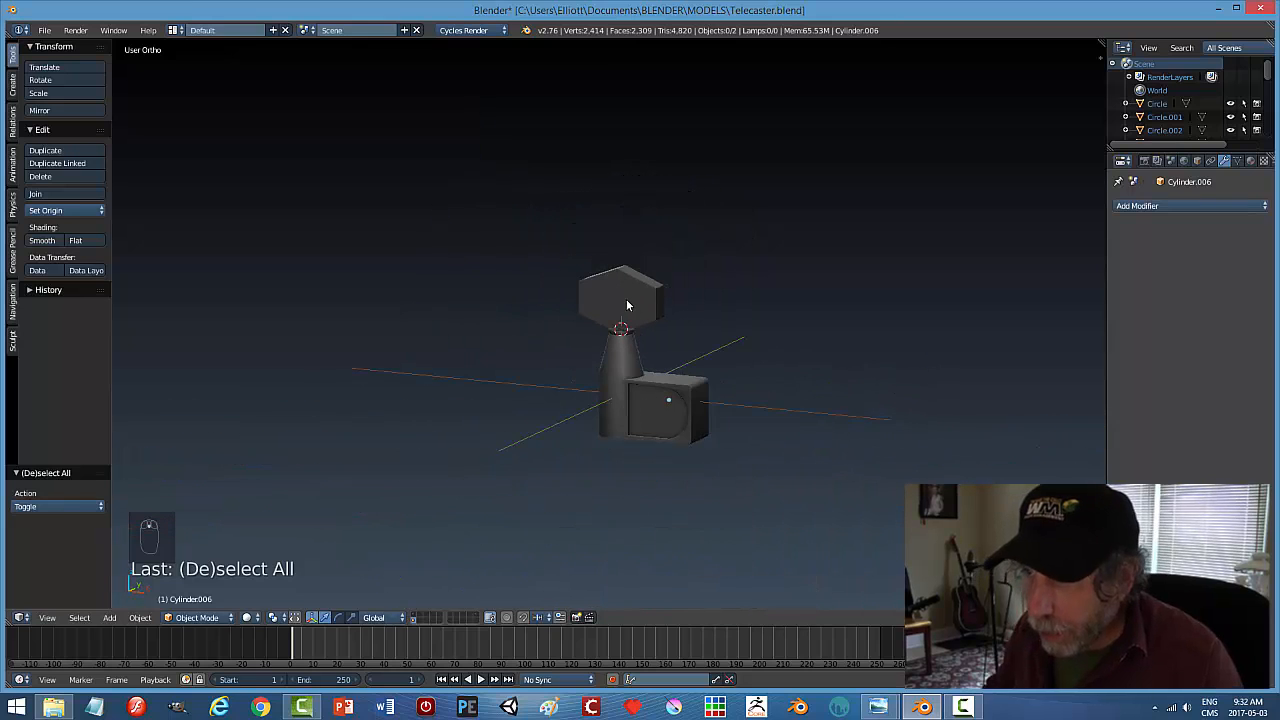
Apply the hexagonal knob's Subdivision Surface modifier, join the knob to the housing as one object, and deselect it
{"action": "left_click", "coordinate": [626, 301]}
{"action": "left_click", "coordinate": [670, 384], "text": "shift"}
{"action": "left_click", "coordinate": [627, 293]}
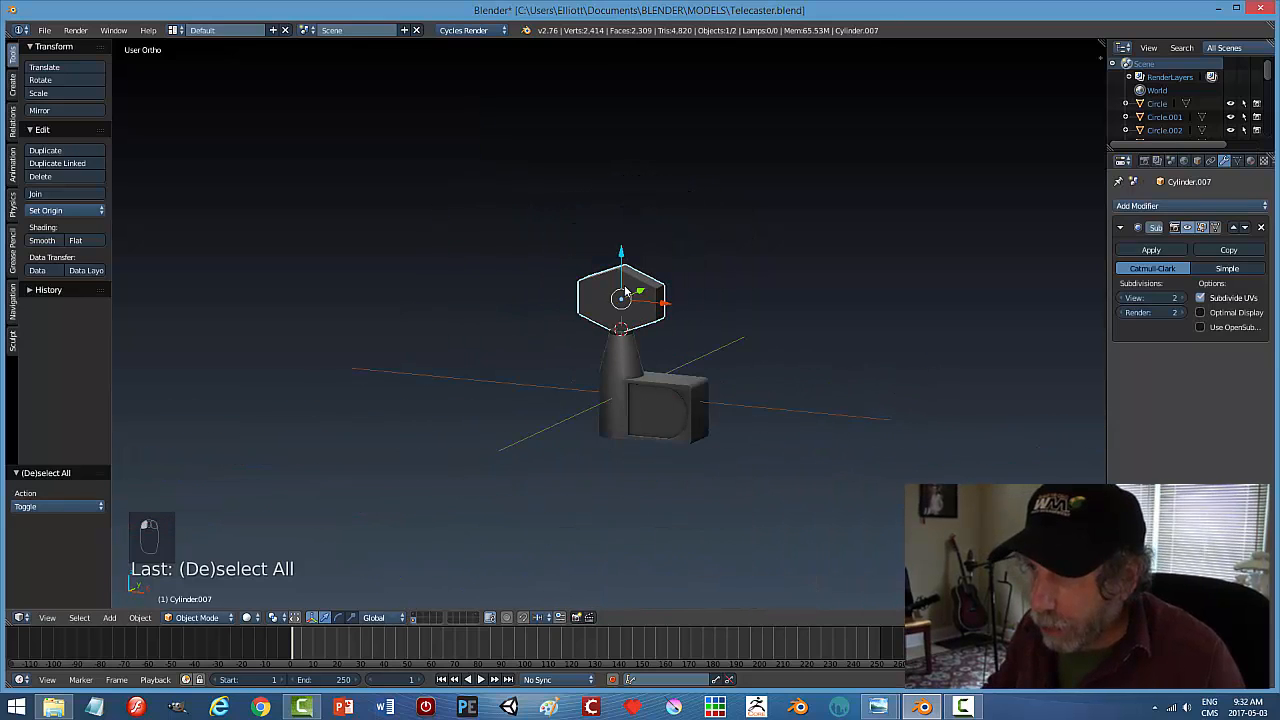
{"action": "left_click", "coordinate": [1151, 249]}
{"action": "left_click", "coordinate": [688, 393], "text": "shift"}
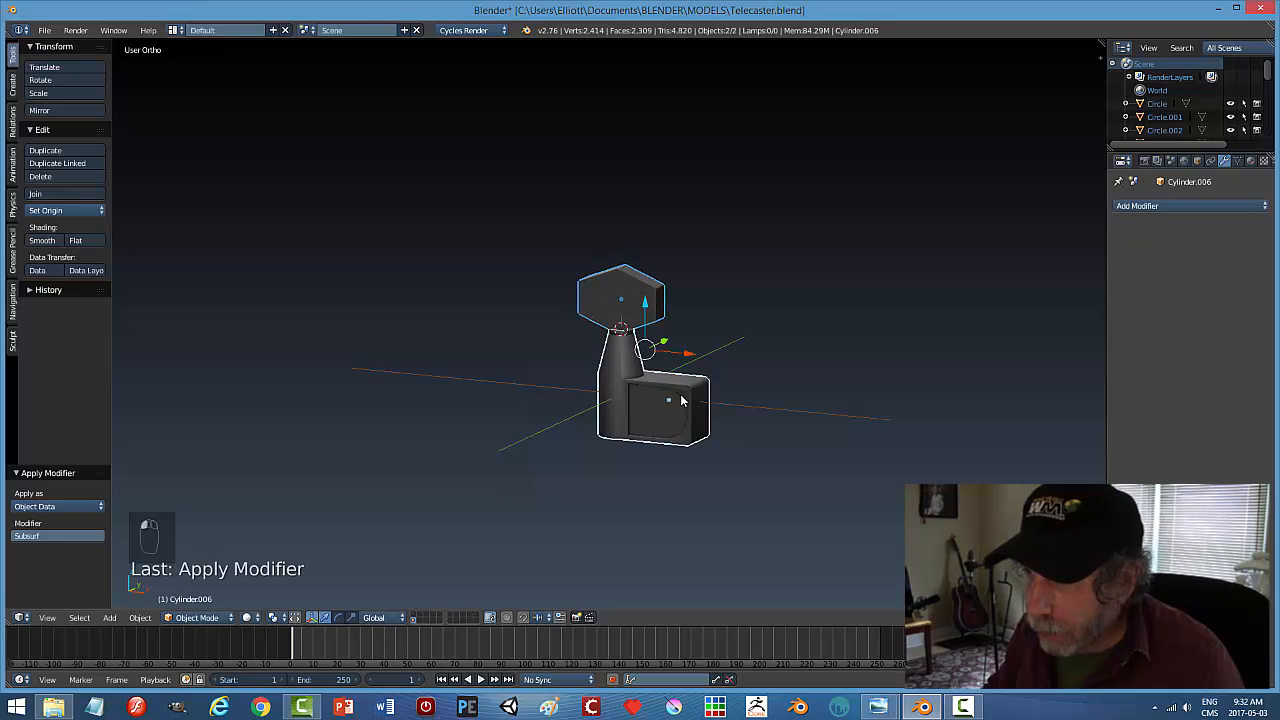
{"action": "key", "text": "ctrl+j"}
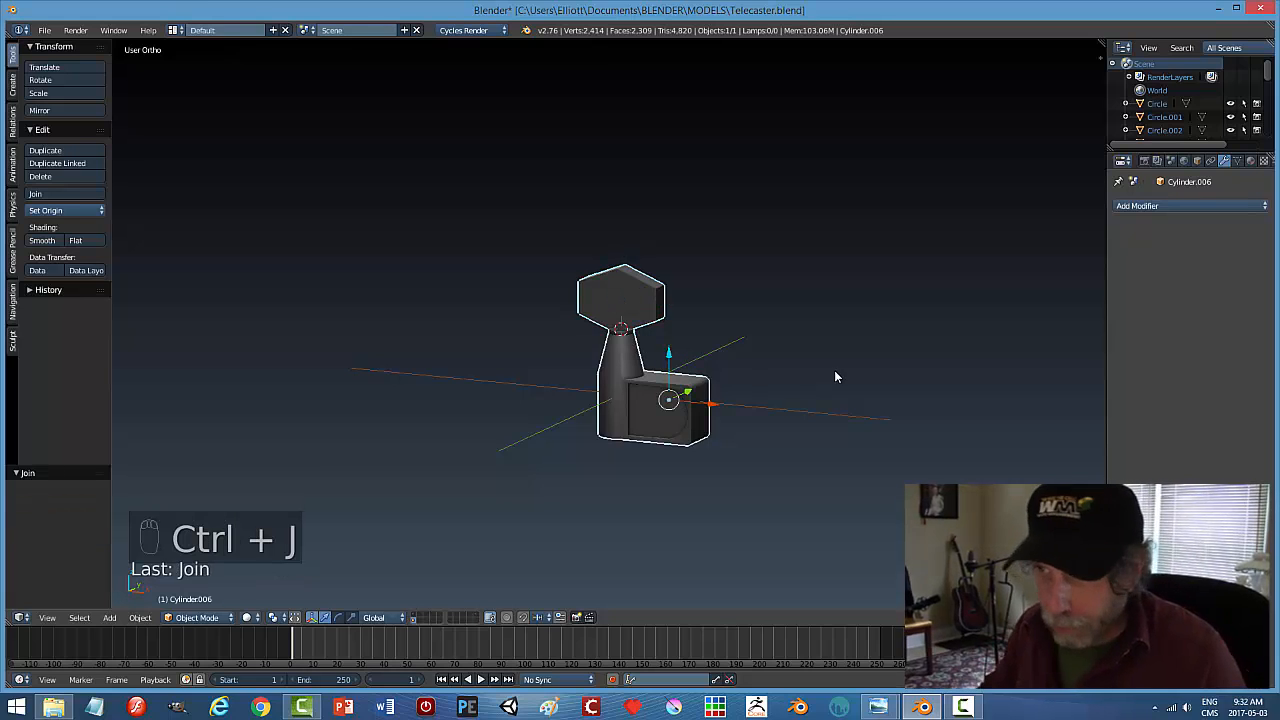
{"action": "key", "text": "a"}
Save the Telecaster.blend file with the joined tuning machine
{"action": "scroll", "coordinate": [743, 389], "scroll_direction": "down", "scroll_amount": 2}
{"action": "middle_click_drag", "start_coordinate": [664, 421], "coordinate": [738, 413]}
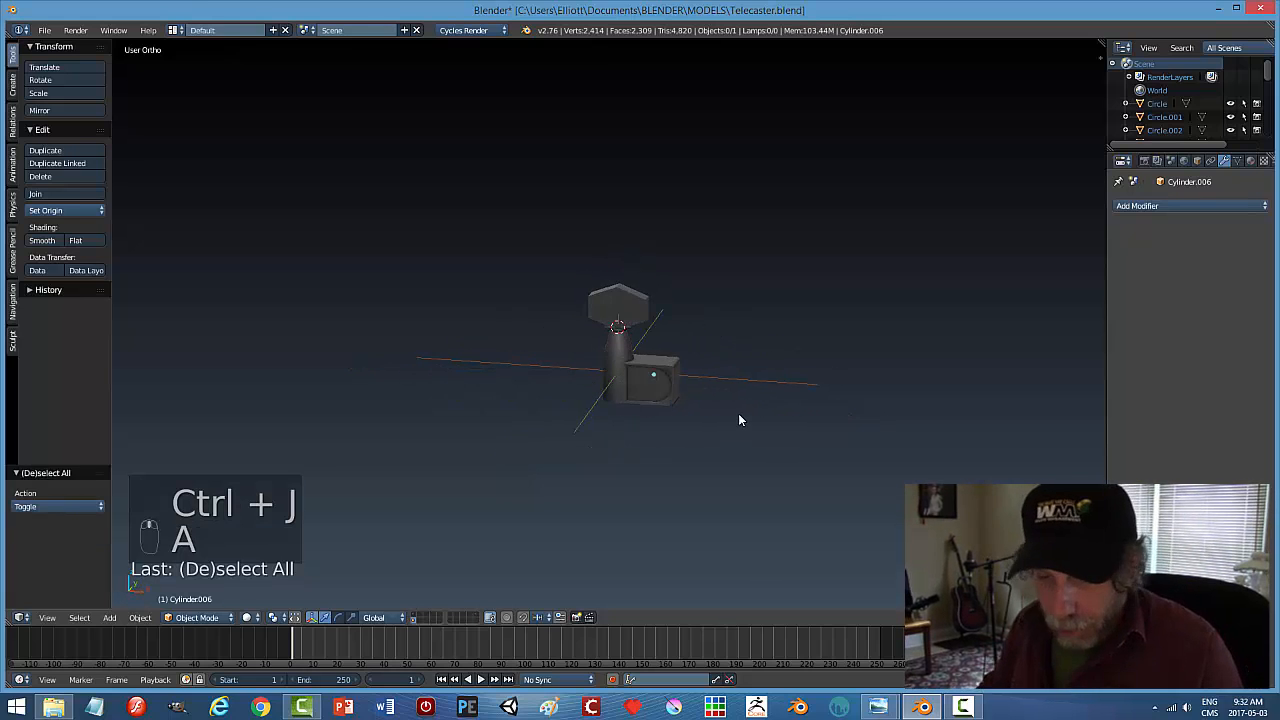
{"action": "key", "text": "ctrl+d"}
{"action": "key", "text": "ctrl+s"}
{"action": "scroll", "coordinate": [738, 413], "scroll_direction": "down", "scroll_amount": 2}
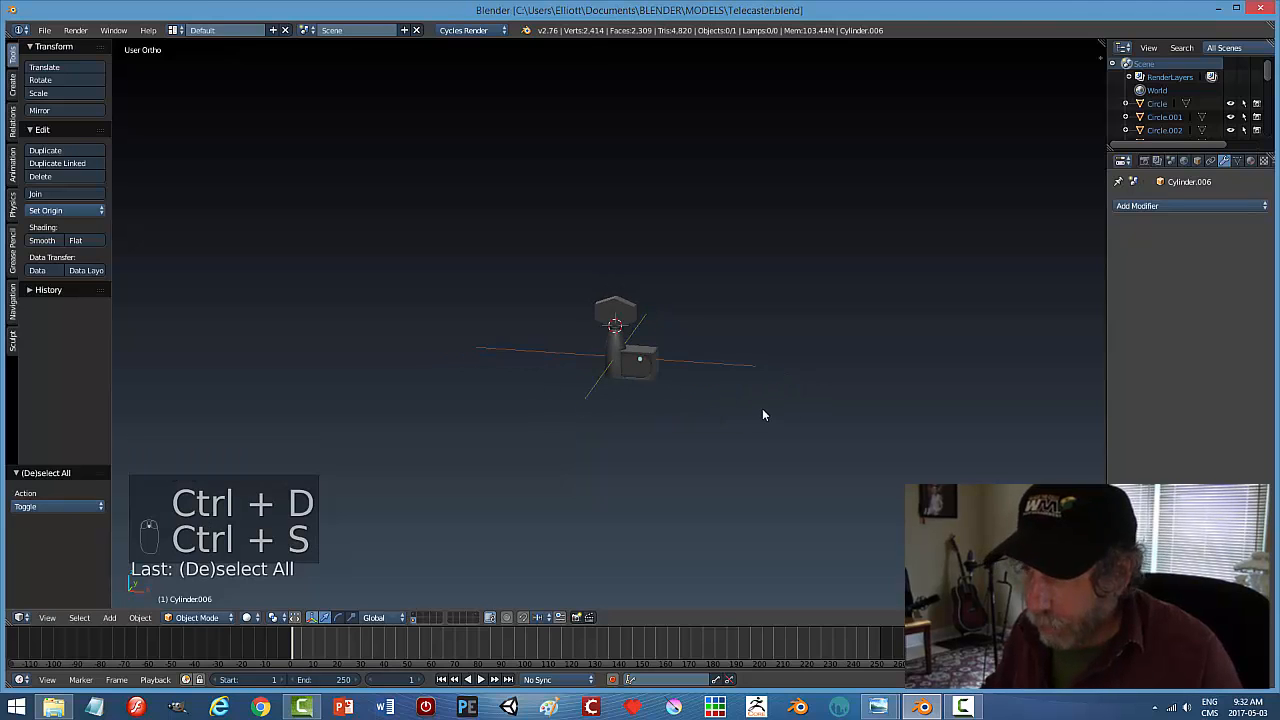
Change the viewport matcap to the dark reflective chrome material and inspect the tuning machine from below
{"action": "key", "text": "n"}
{"action": "left_click", "coordinate": [1038, 462]}
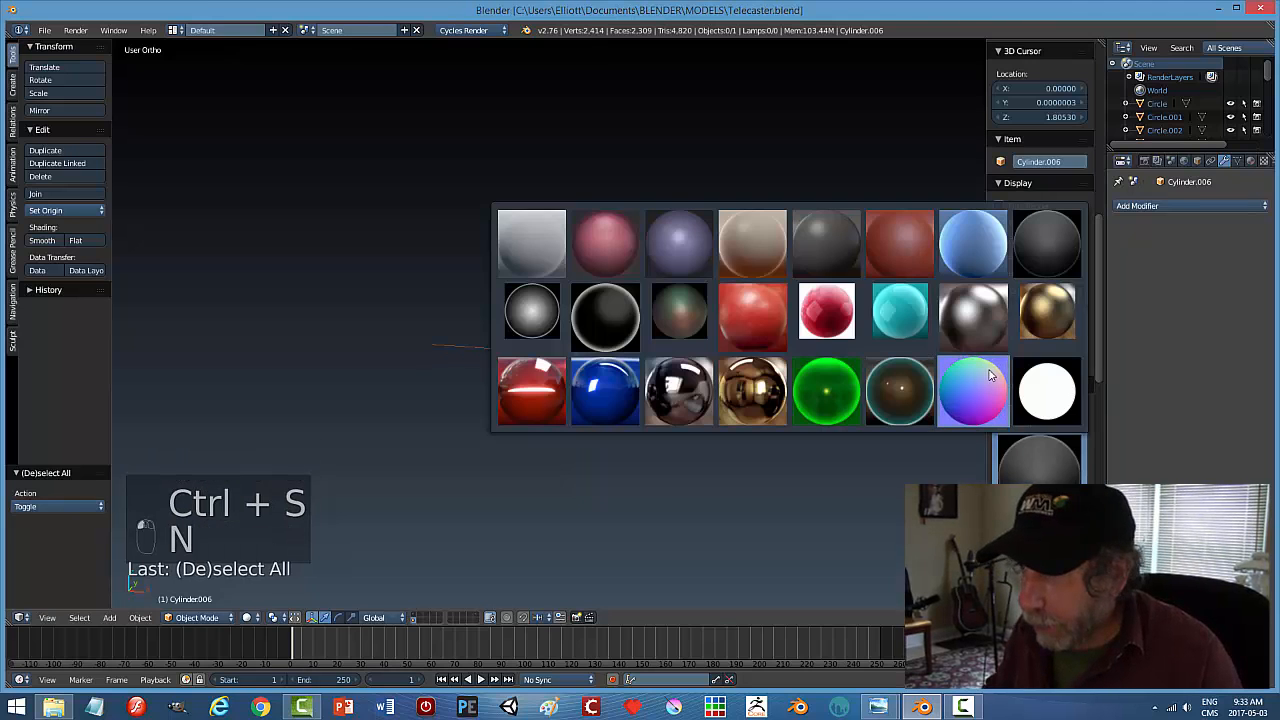
{"action": "left_click", "coordinate": [690, 397]}
{"action": "scroll", "coordinate": [655, 465], "scroll_direction": "up", "scroll_amount": 5}
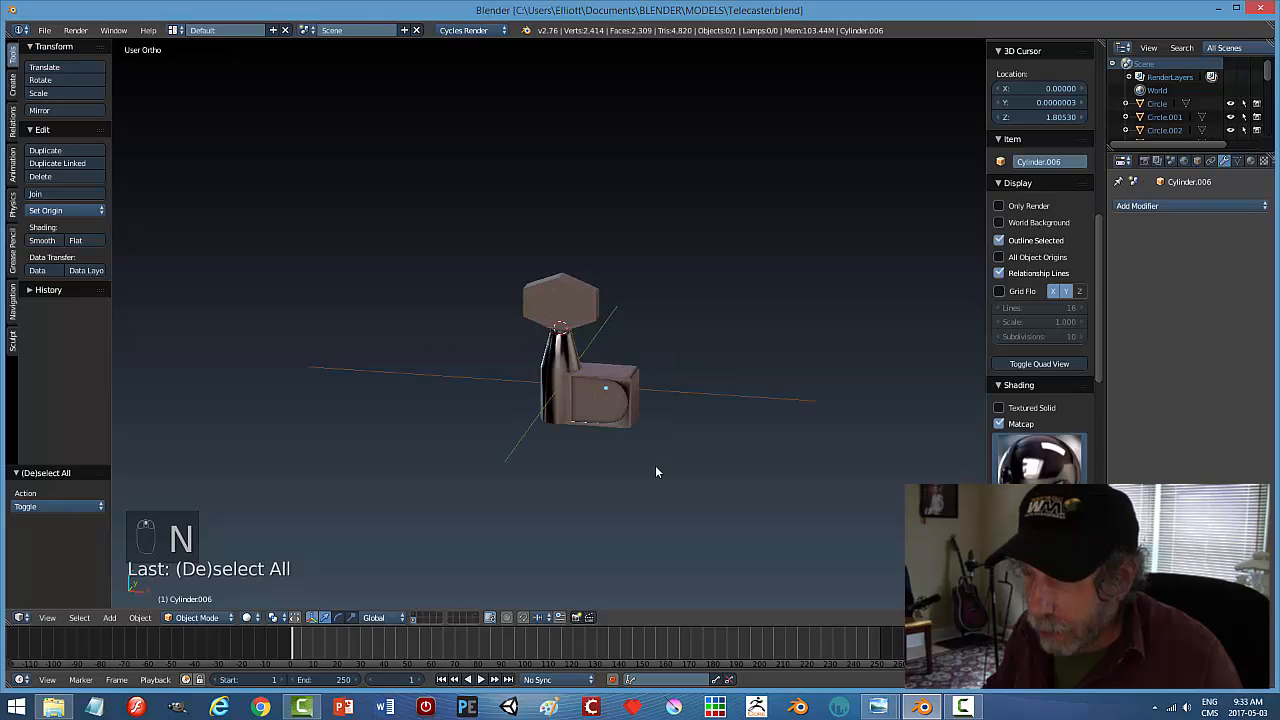
{"action": "middle_click_drag", "start_coordinate": [673, 512], "coordinate": [643, 429]}
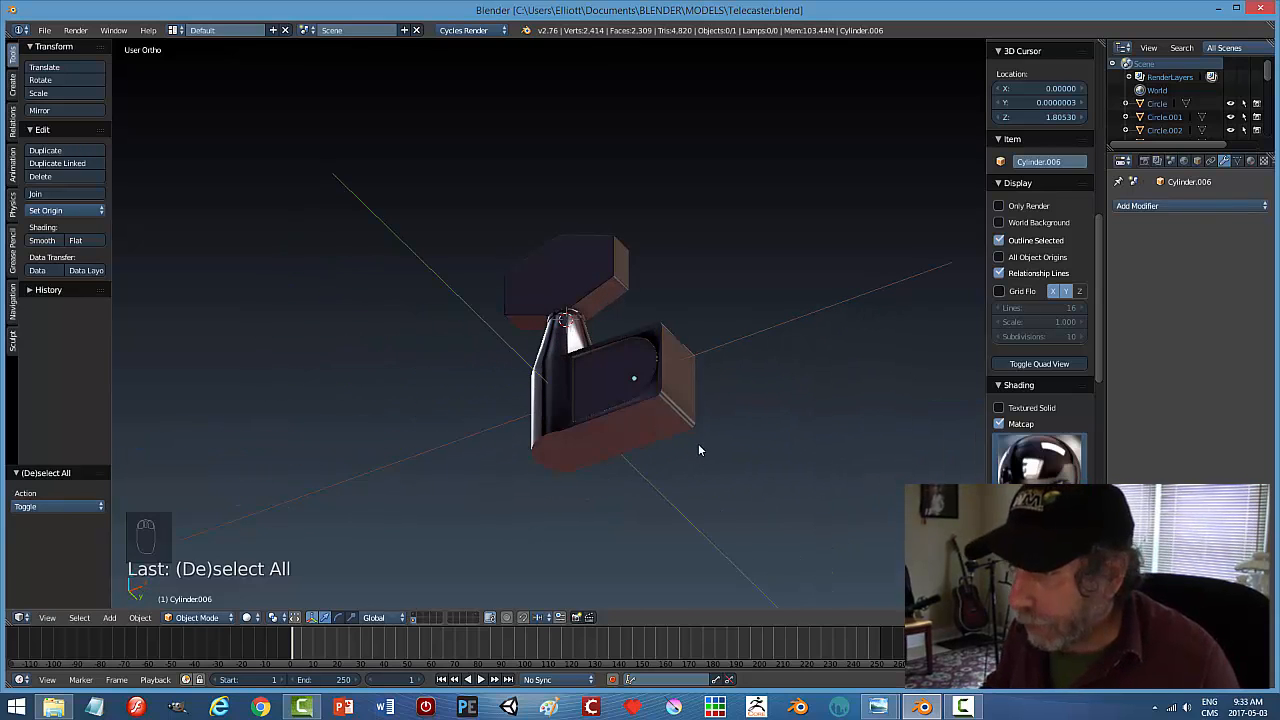
{"action": "middle_click_drag", "start_coordinate": [702, 443], "coordinate": [700, 450]}
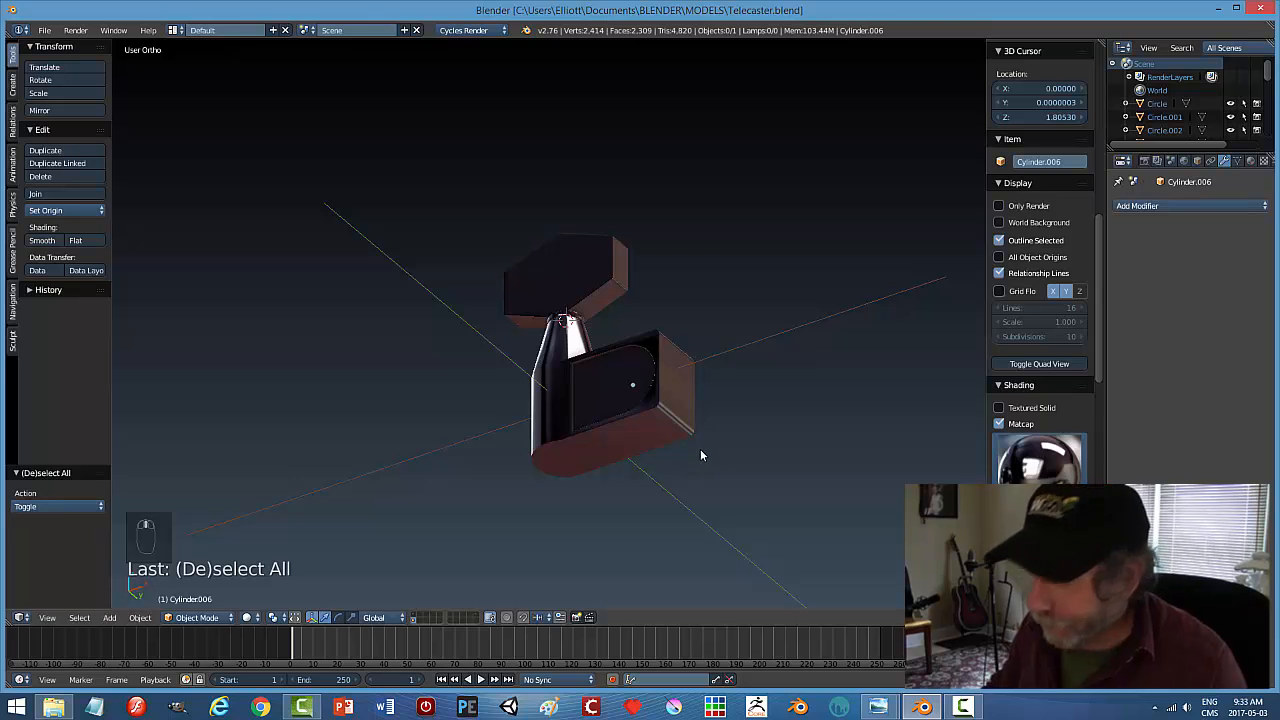